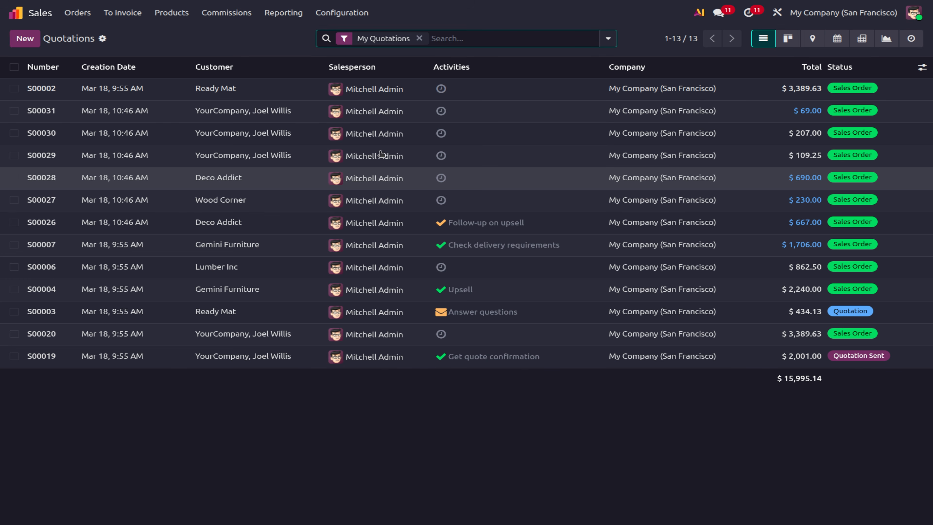
# Remove the My Quotations filter and scroll through all 31 quotations totalling $40,865.14.
pyautogui.click(419, 38)
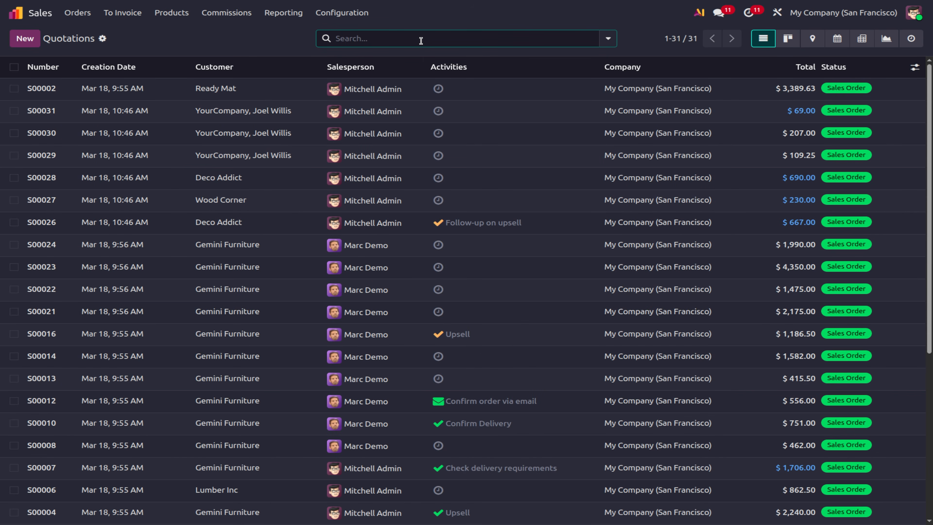
pyautogui.scroll(-6, 349, 380)
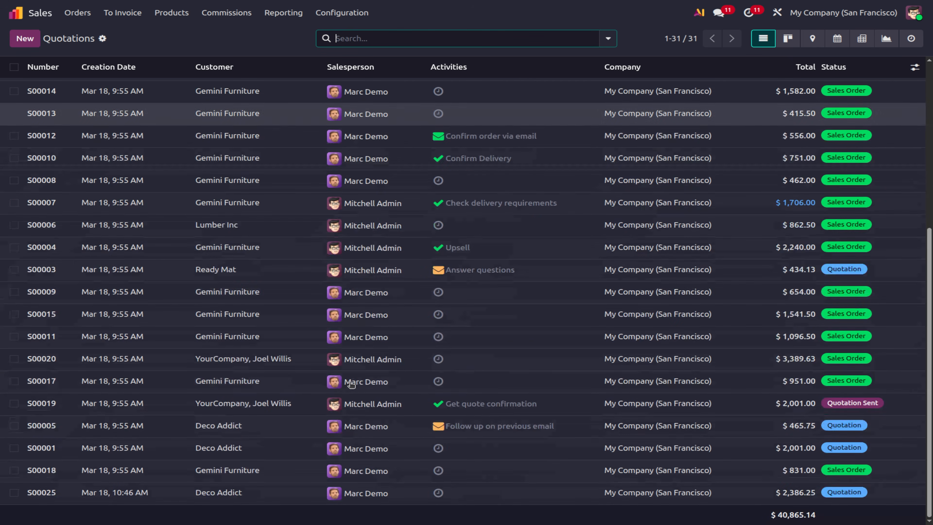
pyautogui.scroll(6, 349, 381)
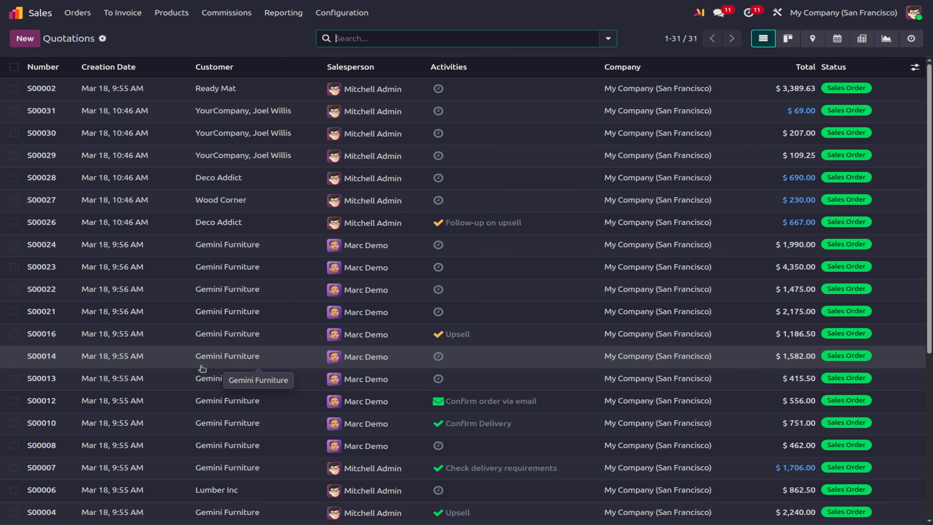
# Switch the quotations to Kanban cards, then to the Map view of customer locations.
pyautogui.click(794, 45)
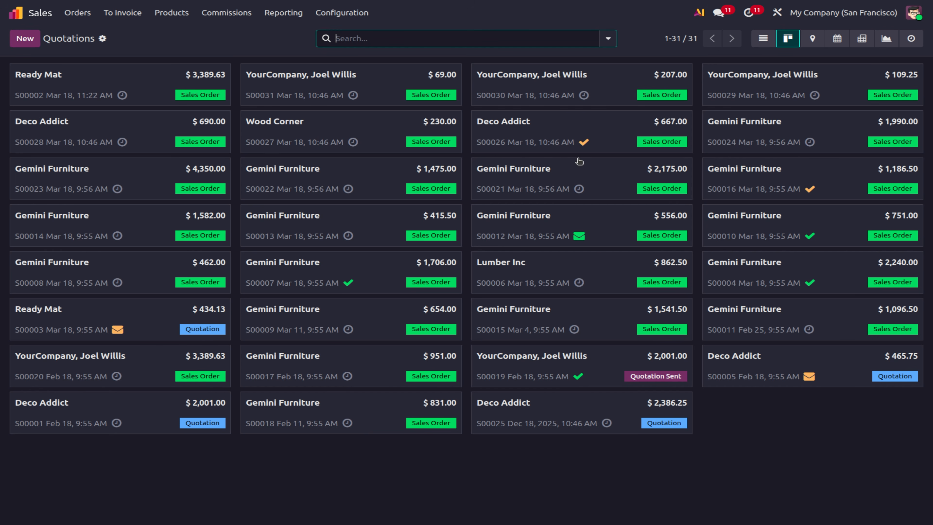
pyautogui.click(812, 40)
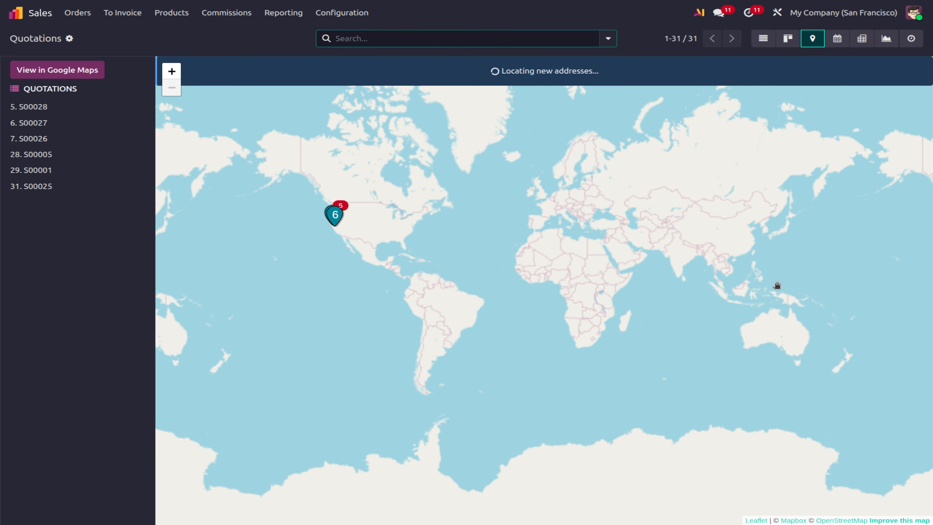
# Show the quotations in Calendar view, then in the Activity view of To-Do and Email activities.
pyautogui.click(837, 39)
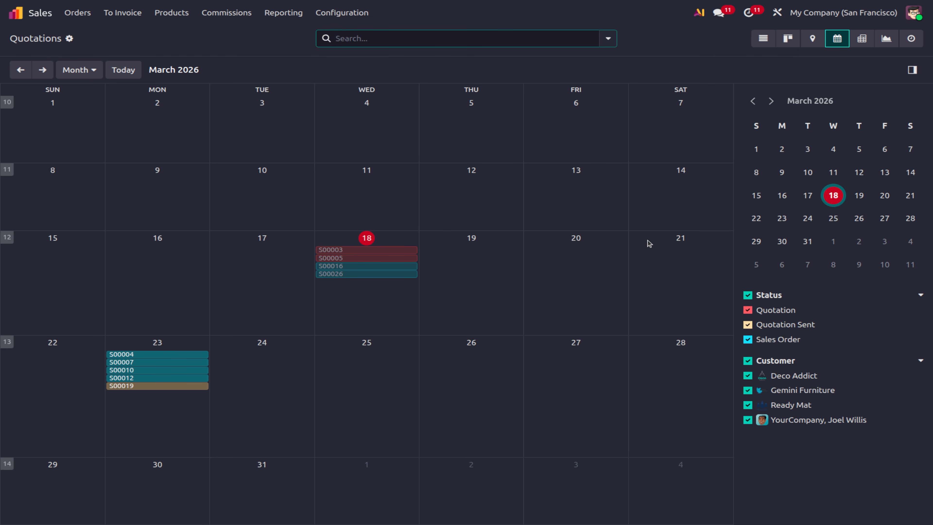
pyautogui.click(906, 44)
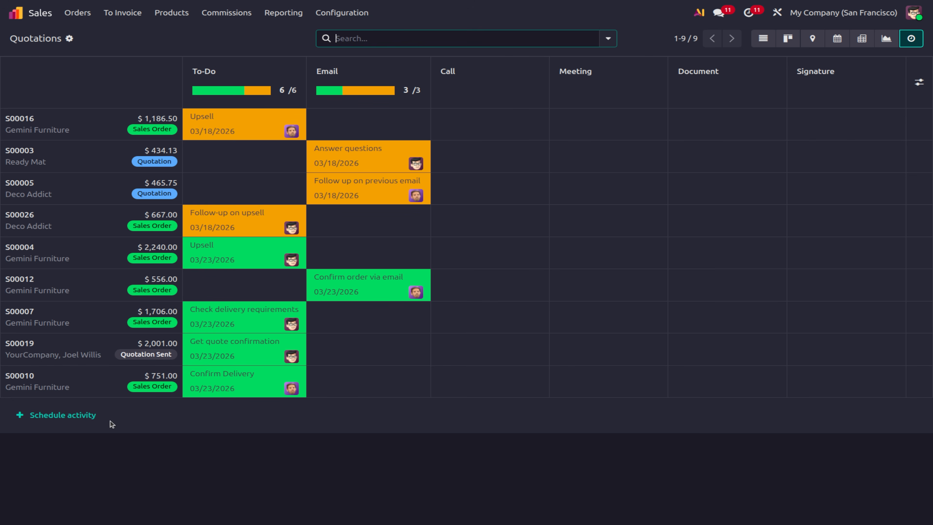
# Schedule a Call activity due 03/20/2026 on S00026, then return to the March 2026 calendar.
pyautogui.click(68, 422)
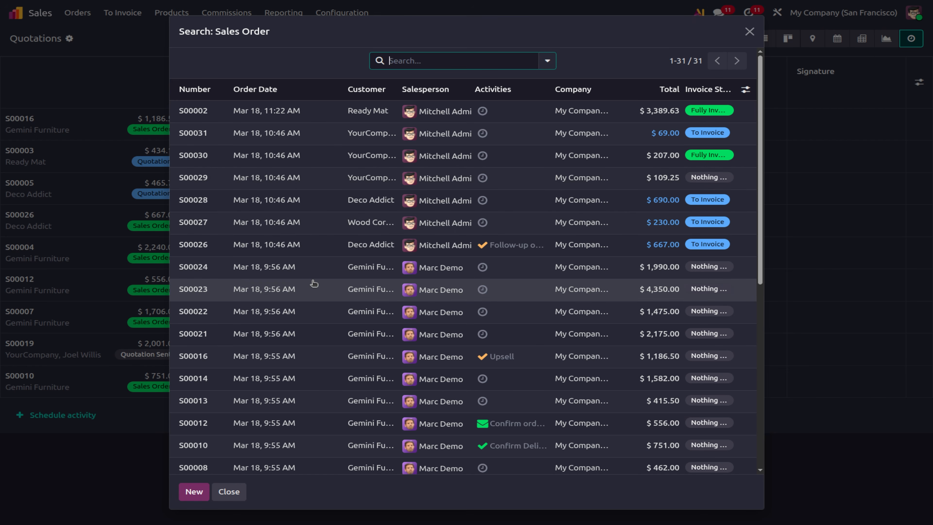
pyautogui.click(243, 248)
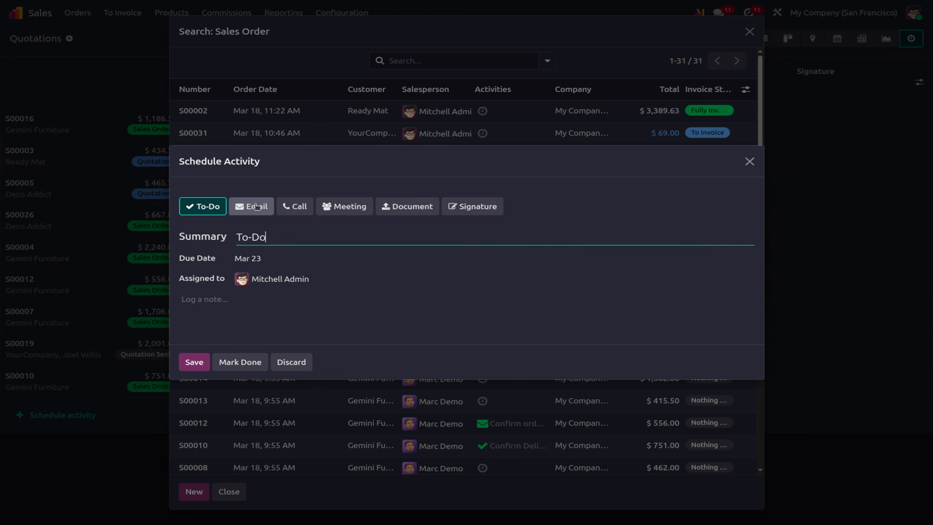
pyautogui.click(286, 204)
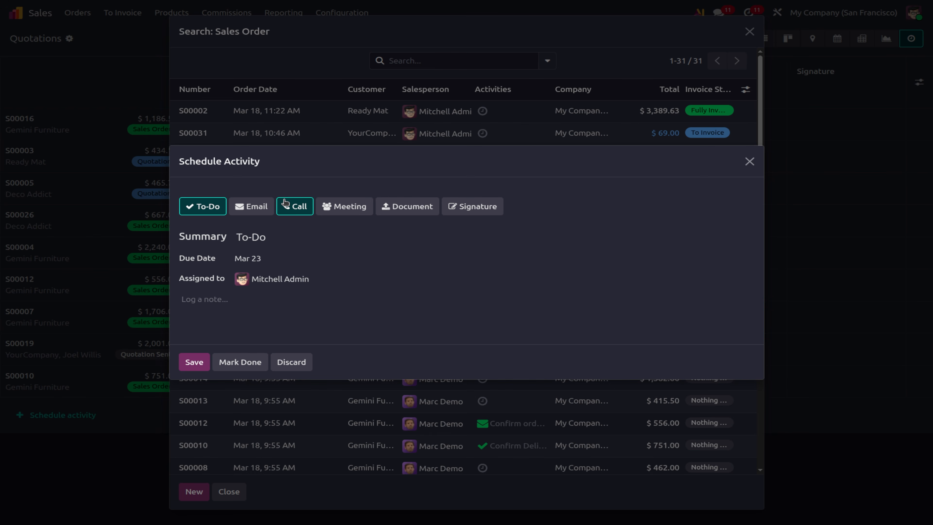
pyautogui.click(190, 362)
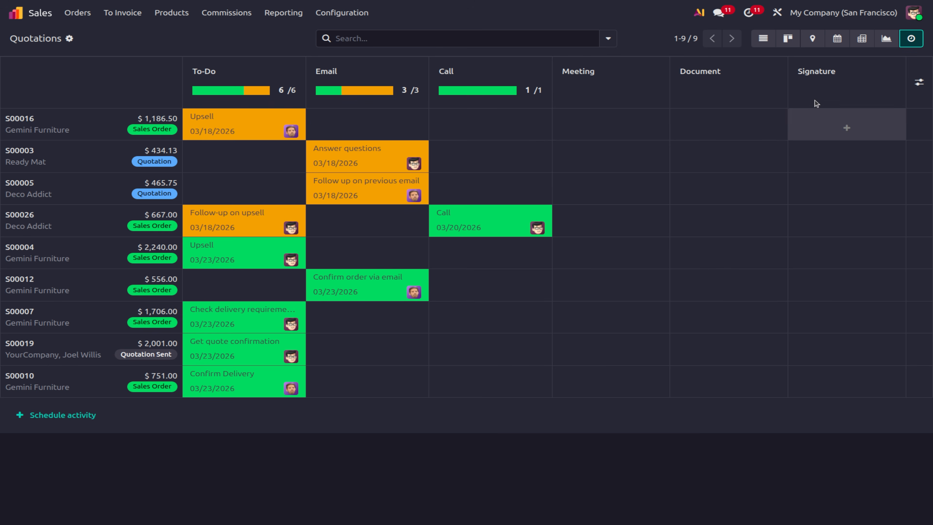
pyautogui.click(839, 38)
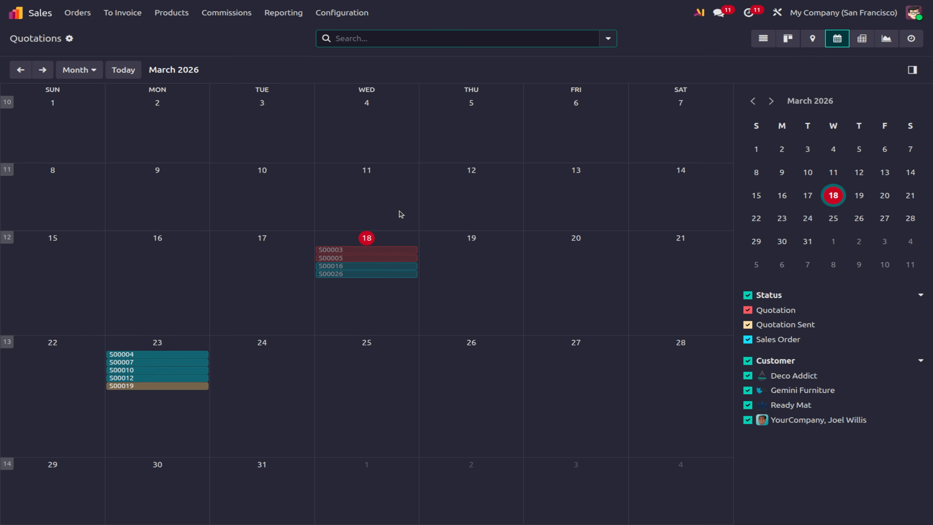
# Add % Happy, Amount To Pay In POS, Currency Rate, KPI 1 Month MRR Delta and Rating Last Value to the pivot, then graph it.
pyautogui.click(860, 40)
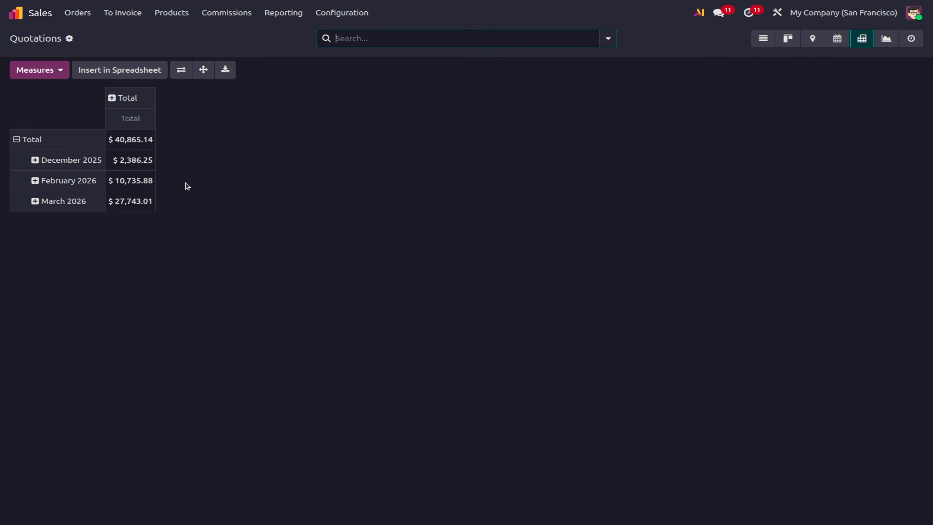
pyautogui.click(48, 78)
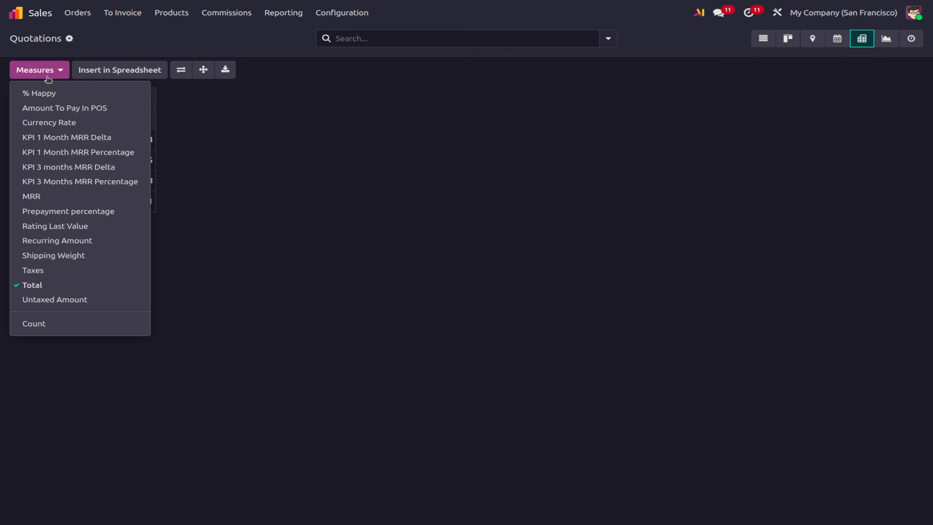
pyautogui.click(44, 93)
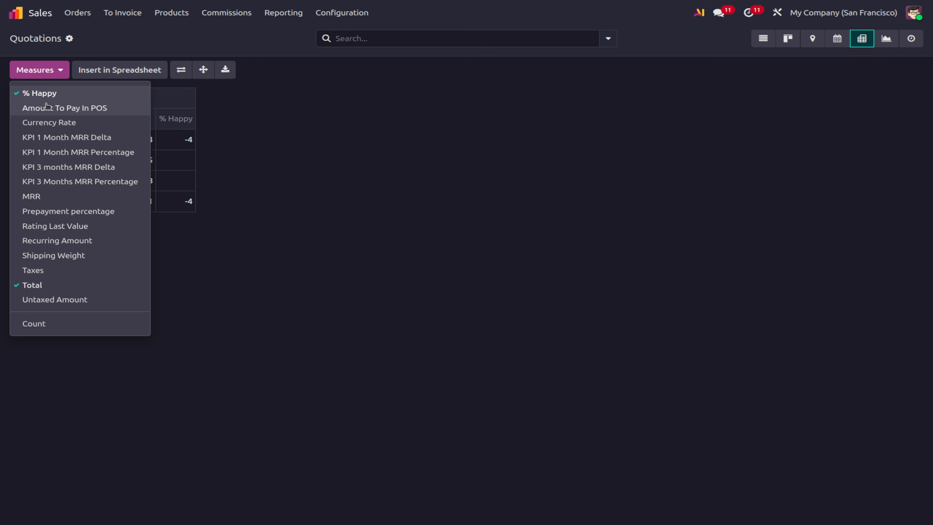
pyautogui.click(46, 105)
pyautogui.click(52, 124)
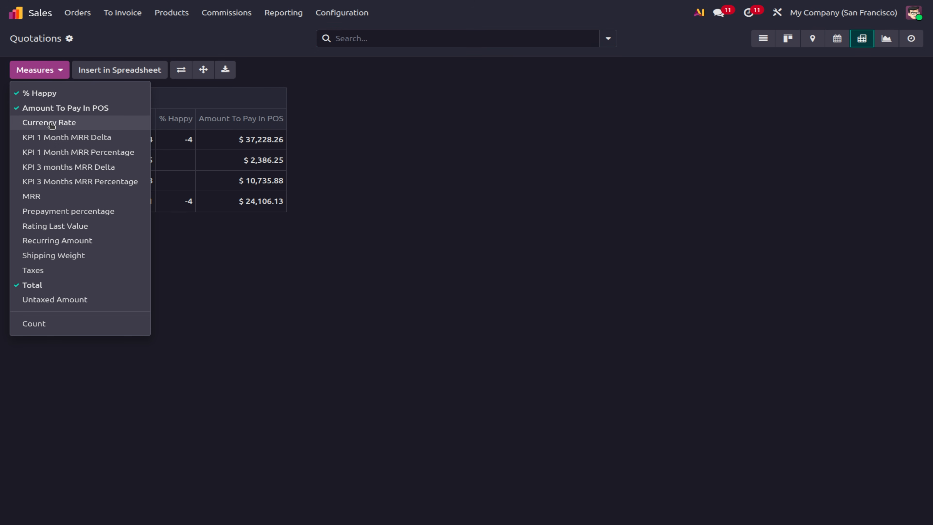
pyautogui.click(51, 138)
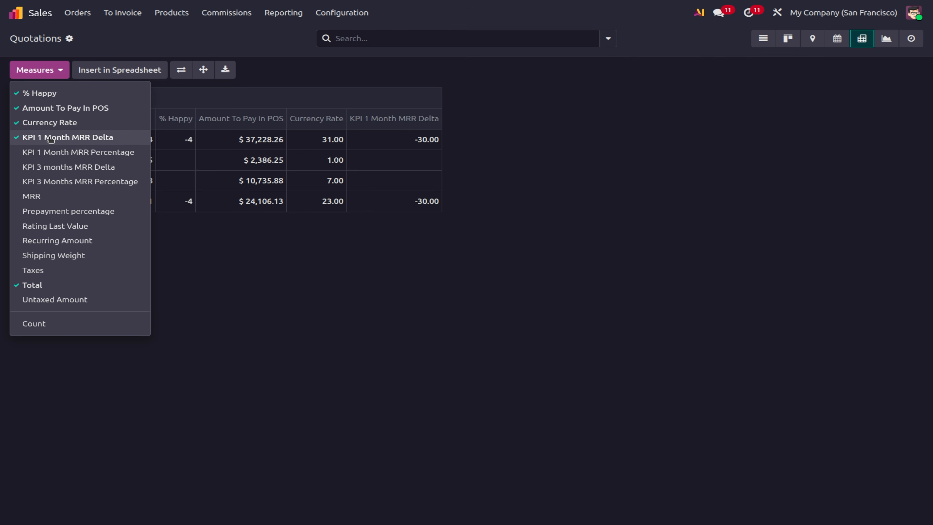
pyautogui.click(46, 228)
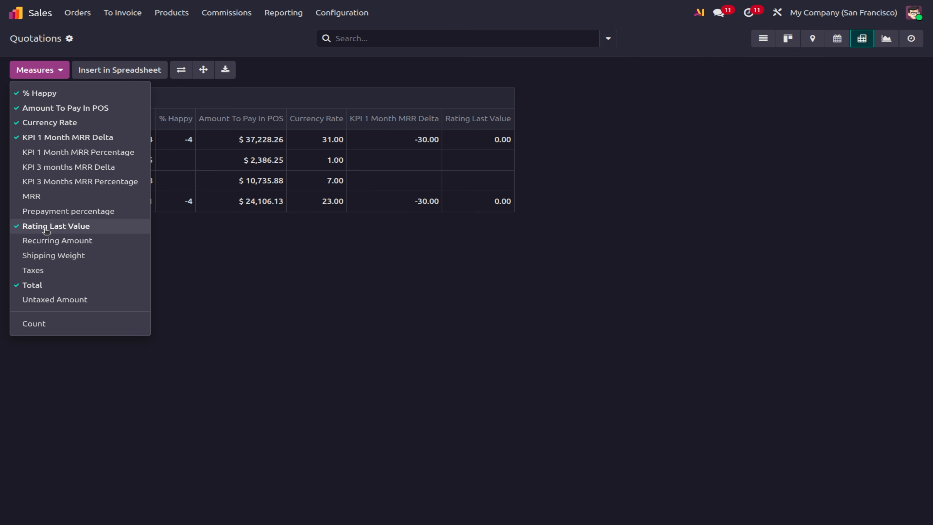
pyautogui.click(235, 304)
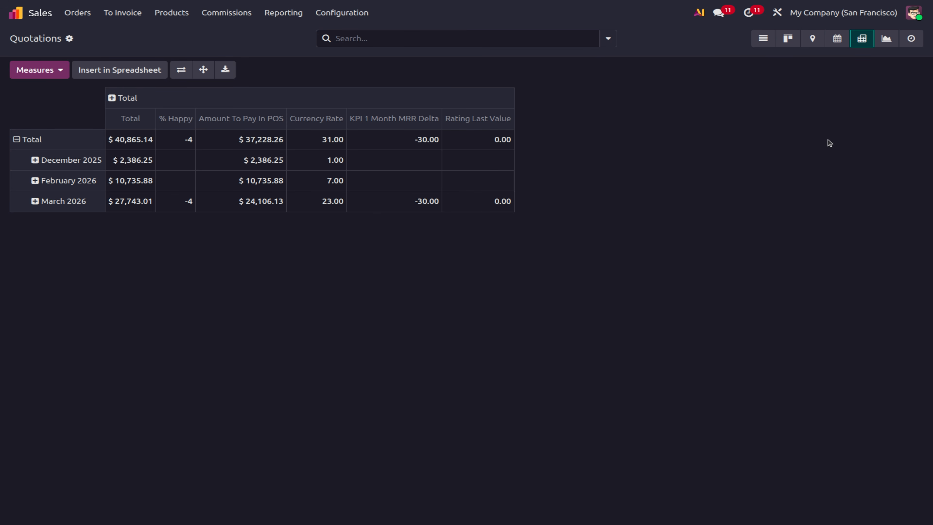
pyautogui.click(886, 39)
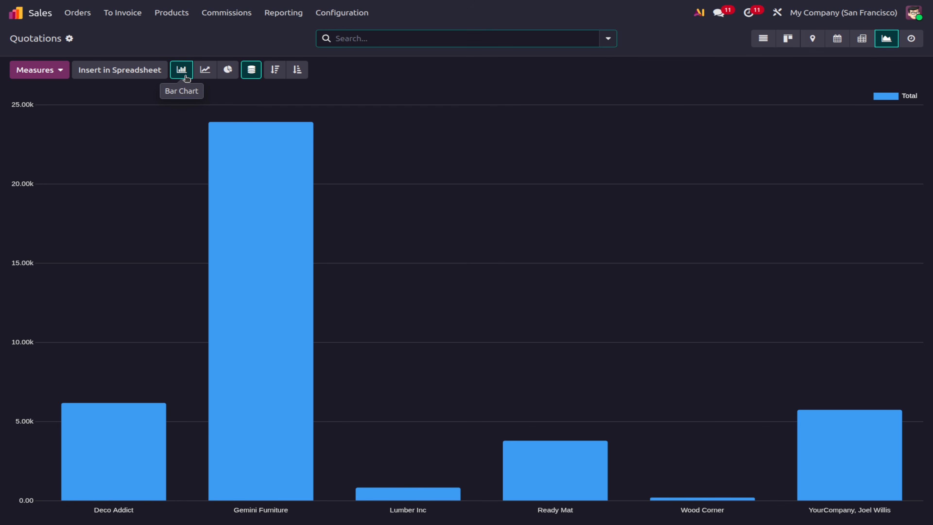
# Compare line, pie and bar charts of quotation totals per customer, settling on the line chart.
pyautogui.click(205, 69)
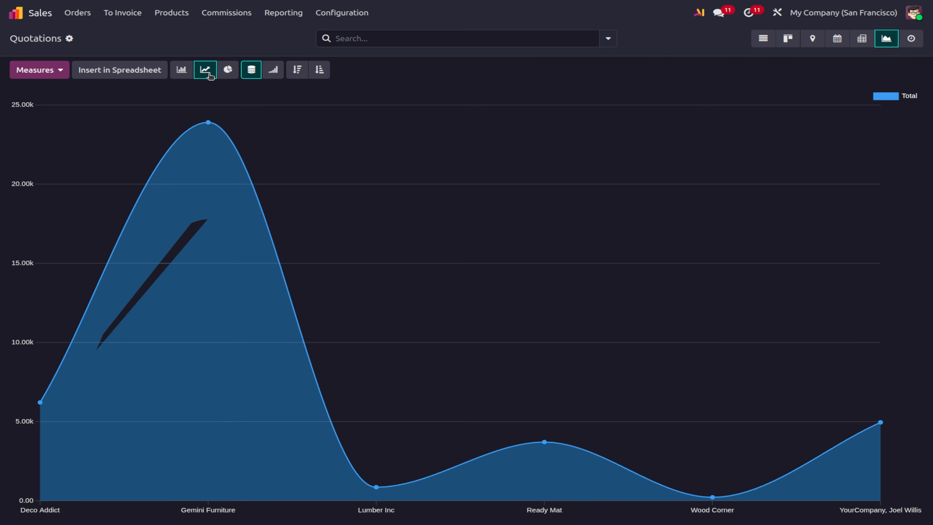
pyautogui.click(227, 70)
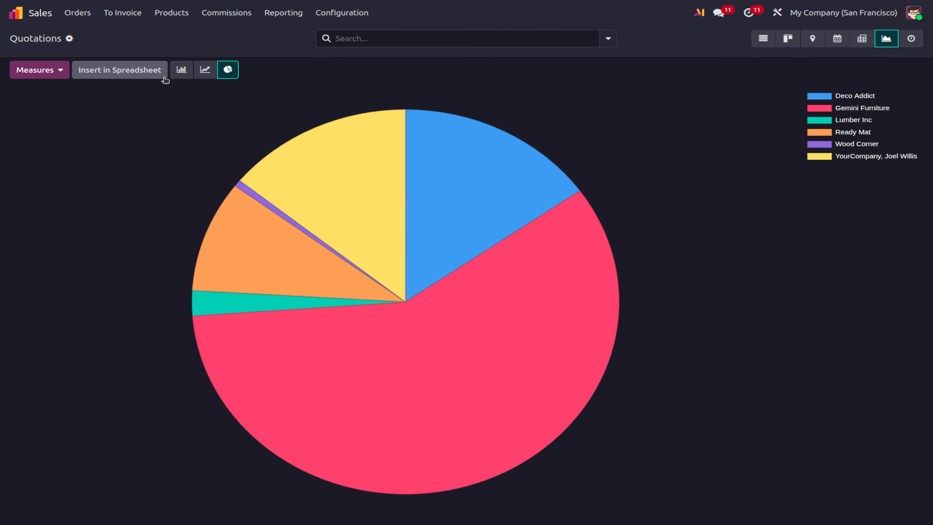
pyautogui.click(182, 71)
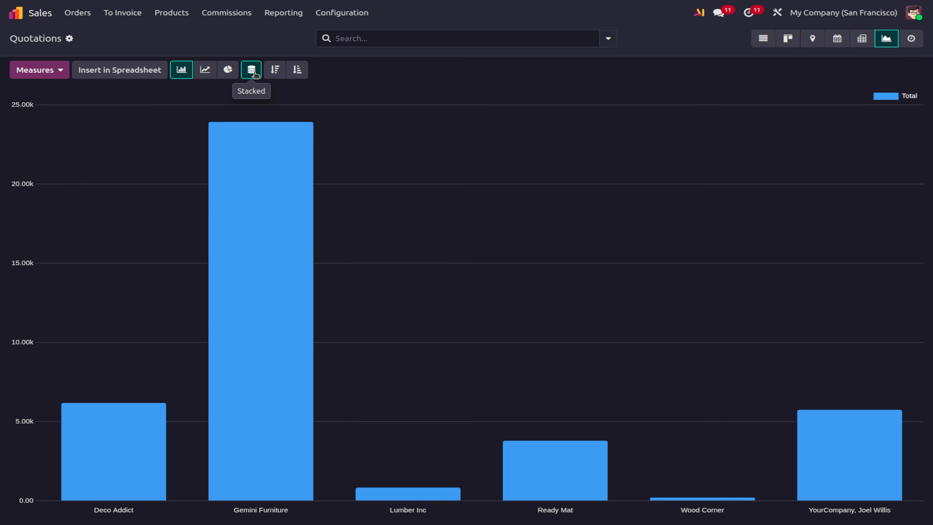
pyautogui.click(205, 70)
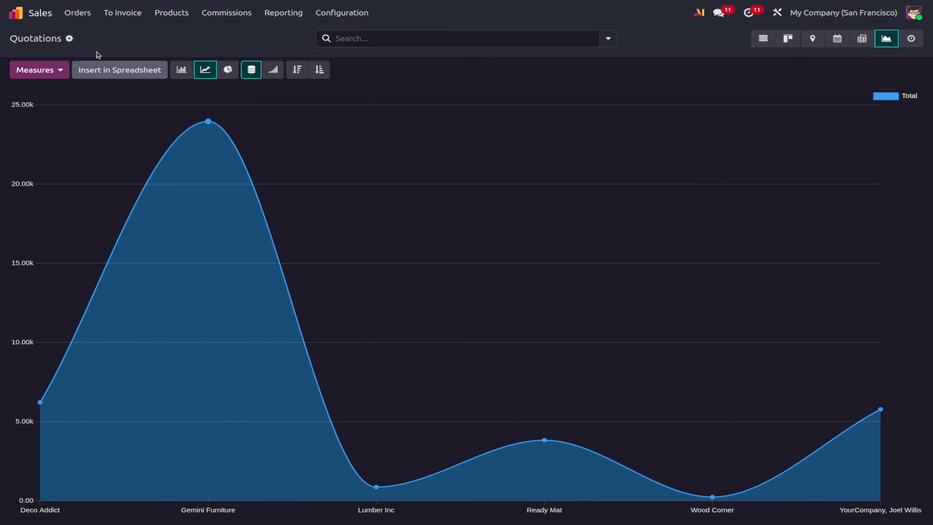
pyautogui.click(81, 15)
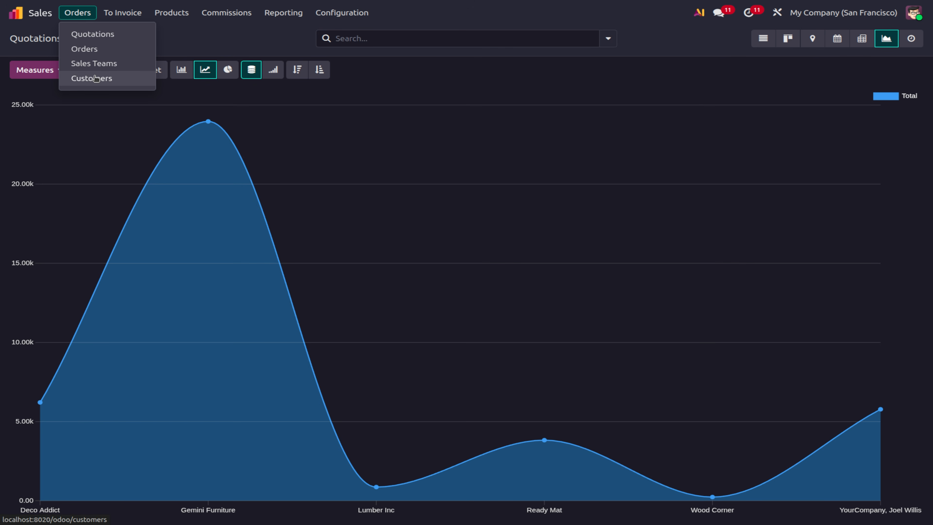
# Return to the Quotations list, briefly open quotation S00007, and go back to the list.
pyautogui.click(92, 34)
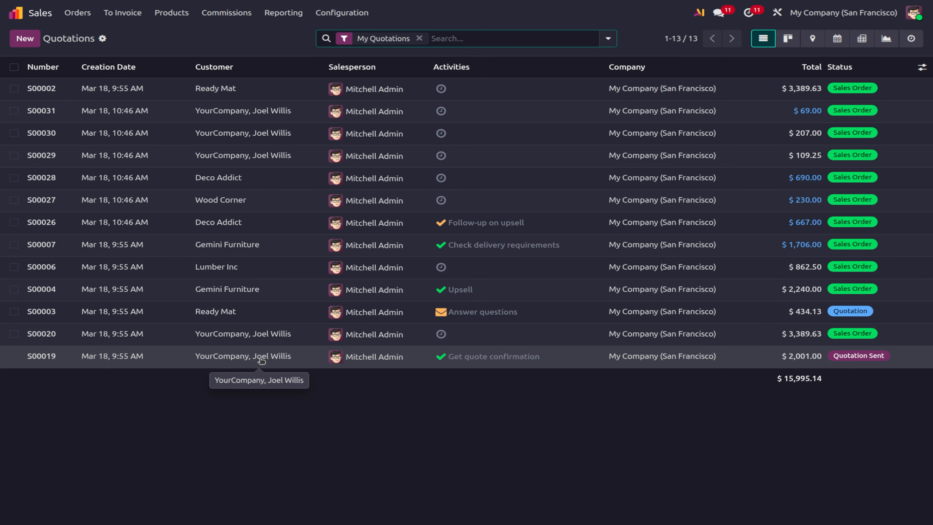
pyautogui.click(80, 16)
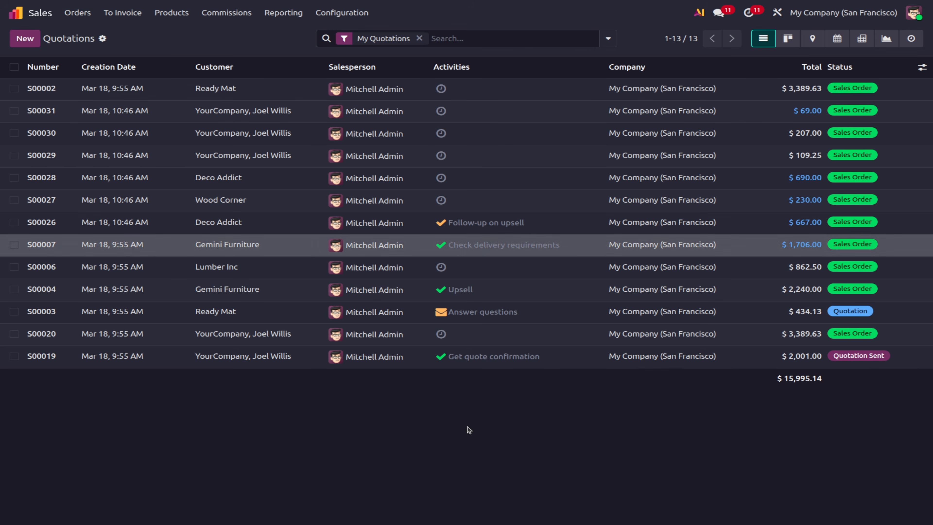
pyautogui.press('Return')
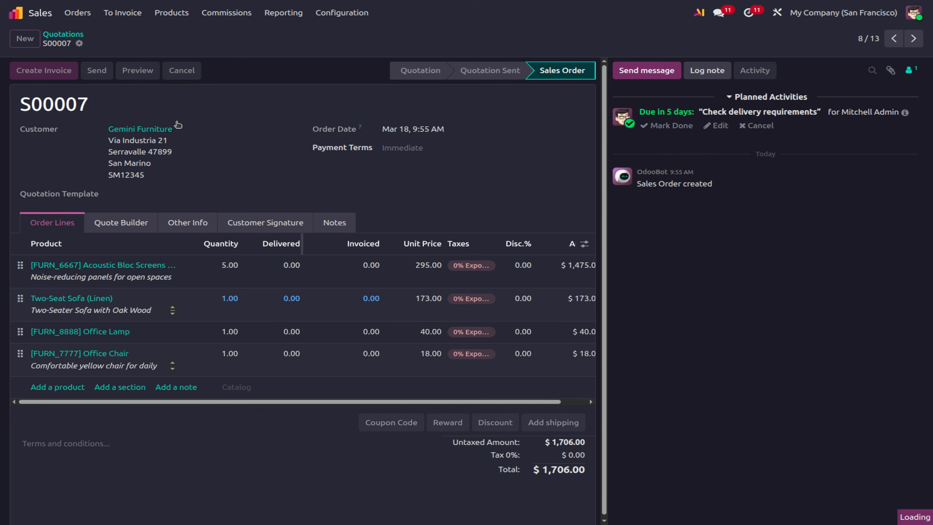
pyautogui.click(63, 34)
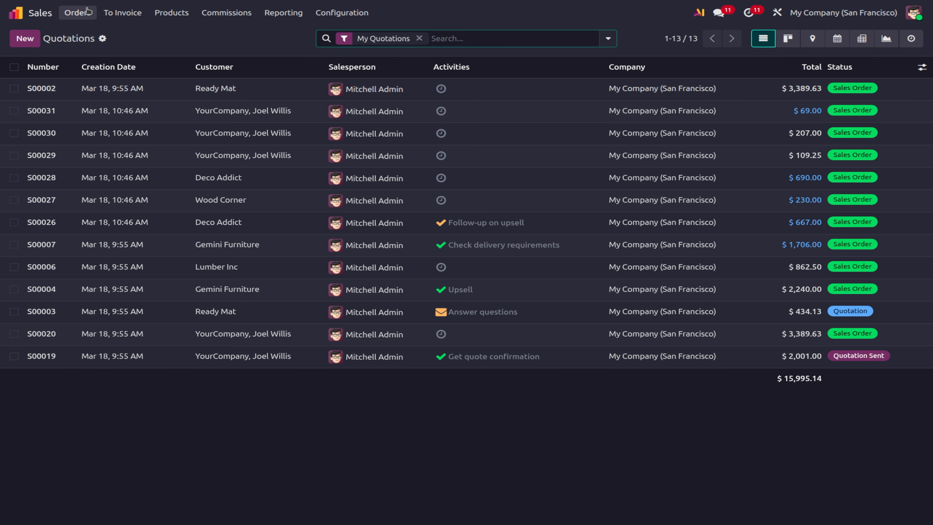
pyautogui.click(84, 13)
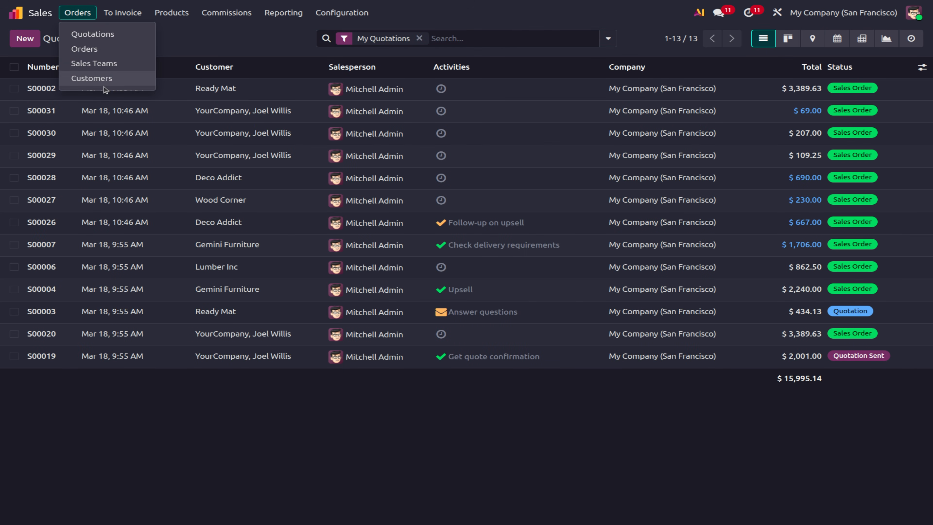
# Go to Orders > Customers and create a new blank customer record.
pyautogui.click(103, 79)
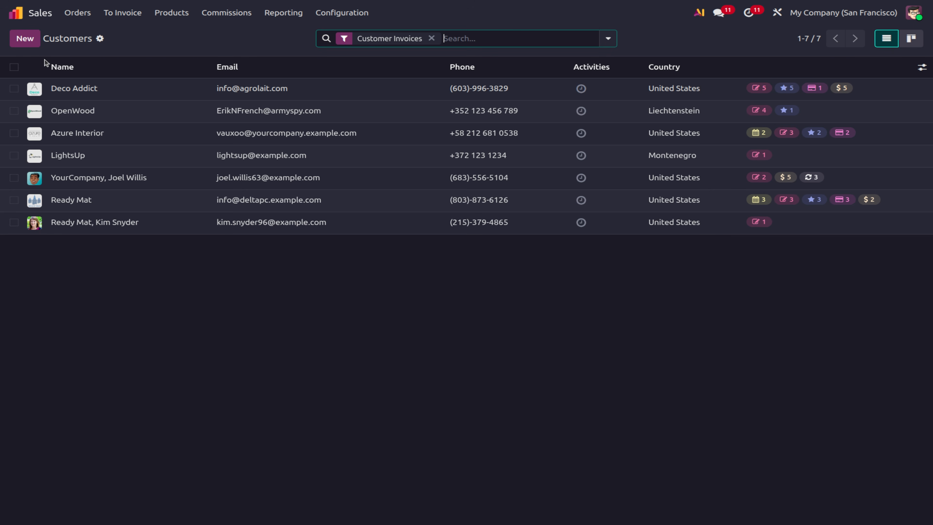
pyautogui.click(24, 39)
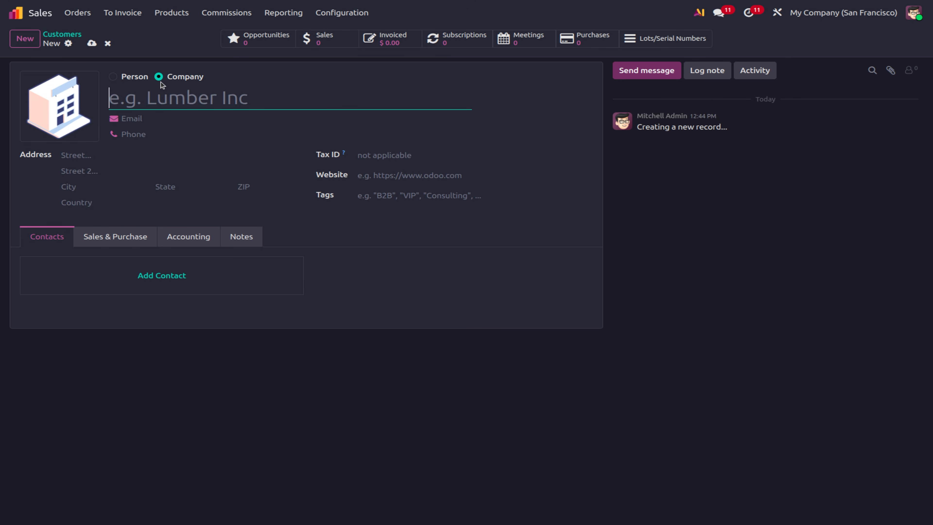
# Set the new customer to Person and enter the customer's full name.
pyautogui.click(133, 77)
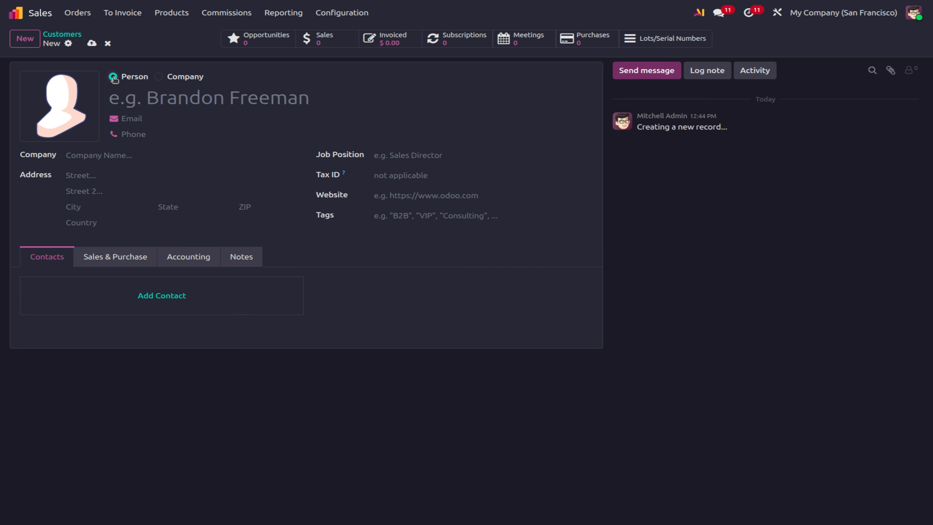
pyautogui.click(129, 104)
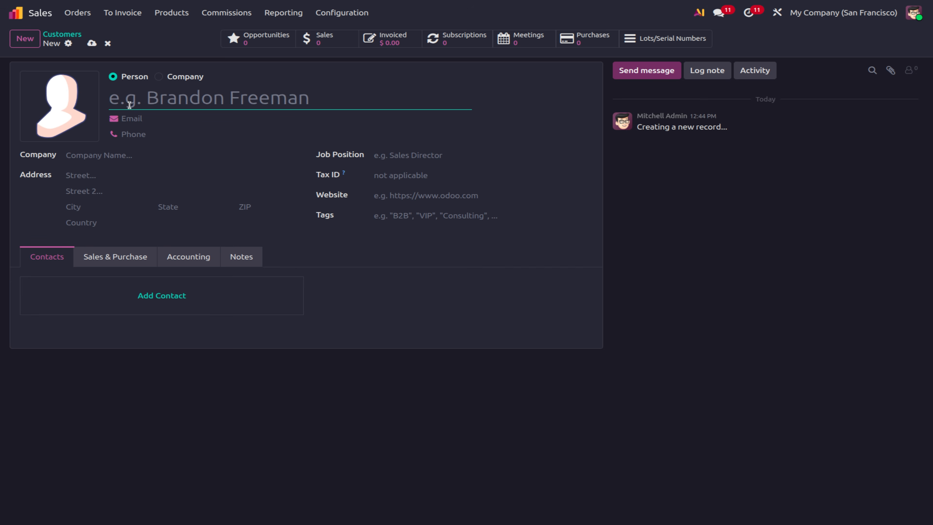
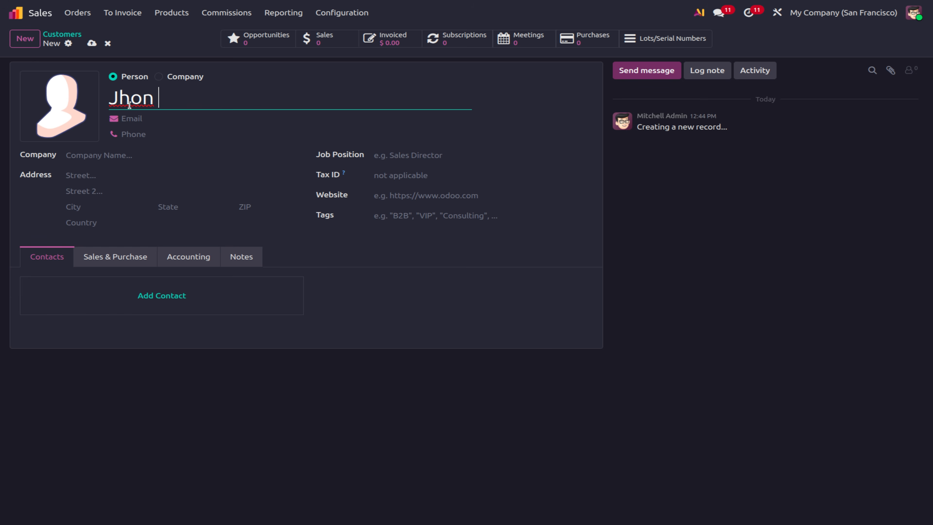
pyautogui.write('w')
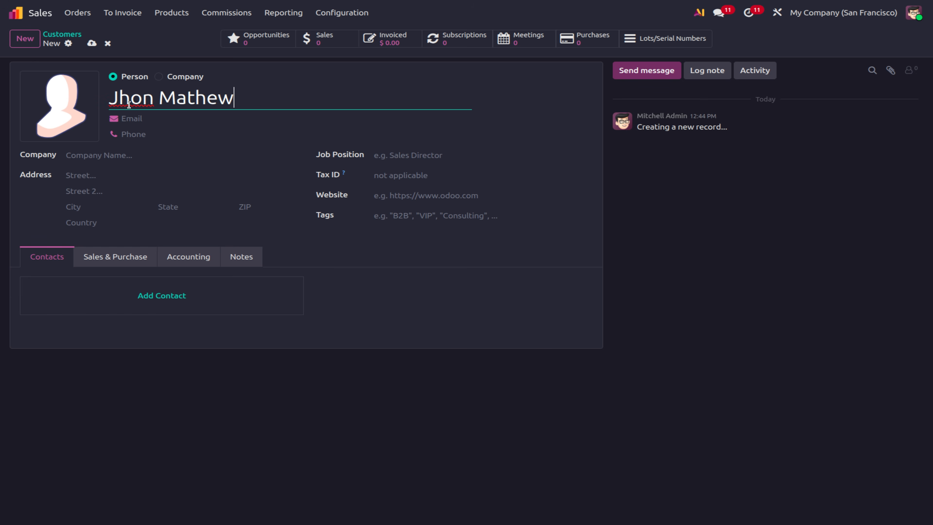
pyautogui.click(172, 118)
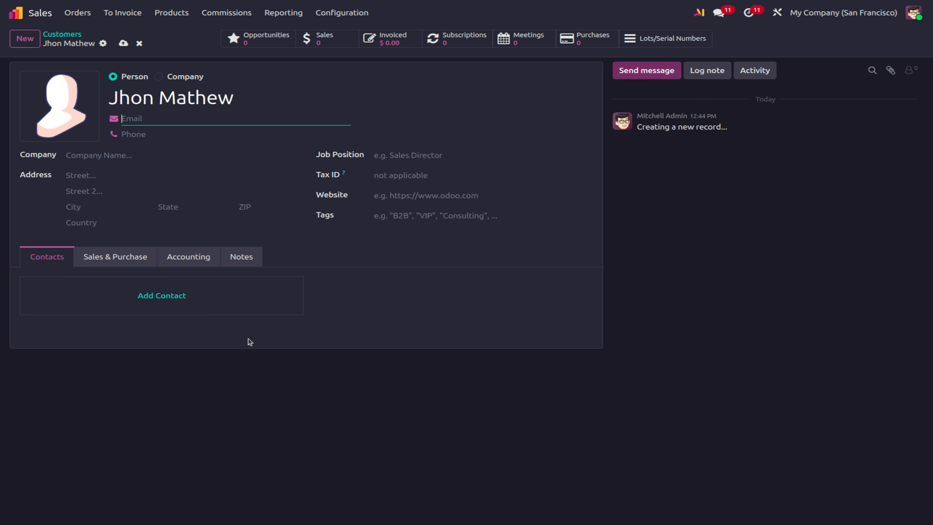
pyautogui.click(188, 310)
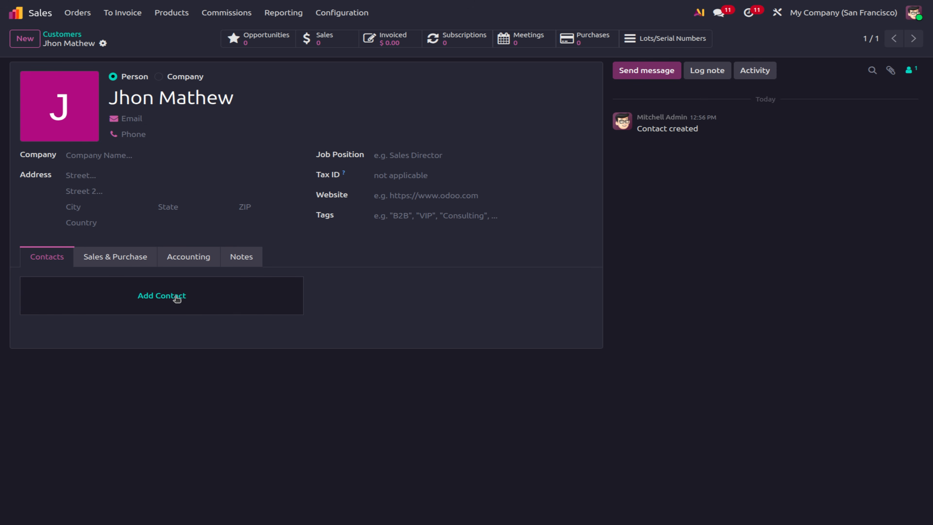
# Open a blank Create Contact form, of type Other, for the new customer.
pyautogui.click(166, 308)
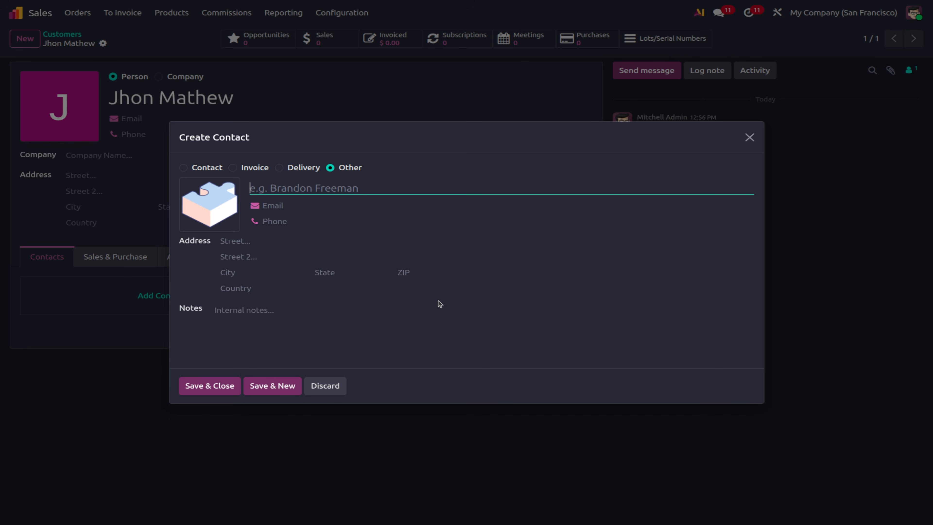
# Discard the Create Contact form without saving, returning to the saved customer's record.
pyautogui.click(337, 386)
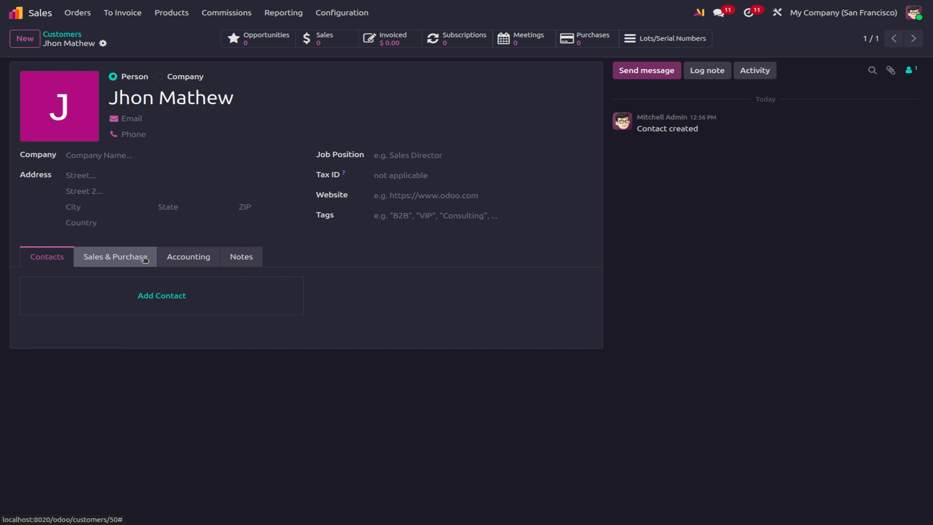
# Show the customer's Sales & Purchase settings down to the MISC and INVENTORY sections.
pyautogui.click(135, 259)
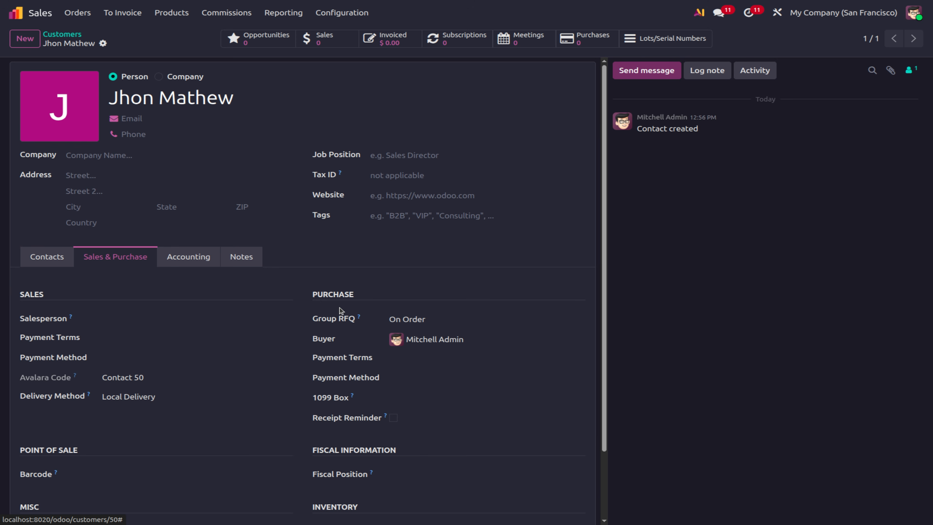
pyautogui.scroll(-2, 257, 360)
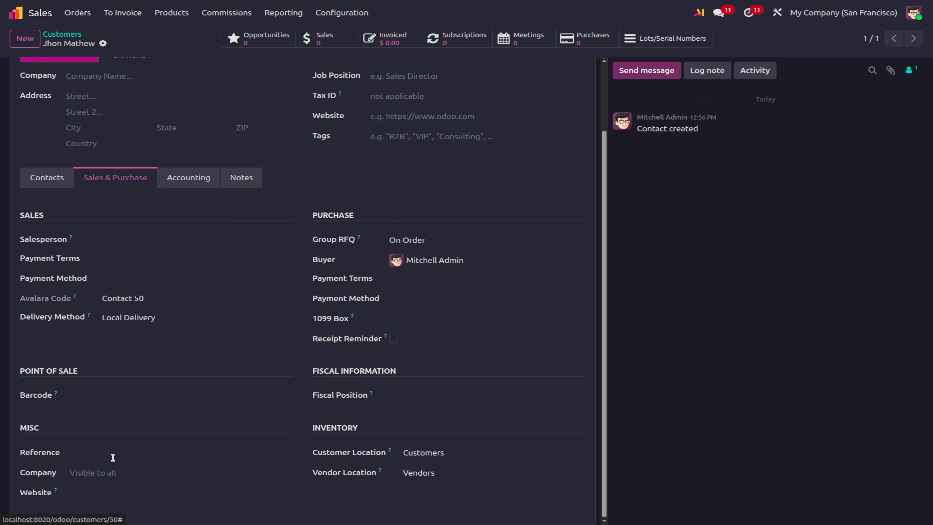
# Check the Company and Website choices without setting either, then show the customer's Accounting tab.
pyautogui.click(110, 472)
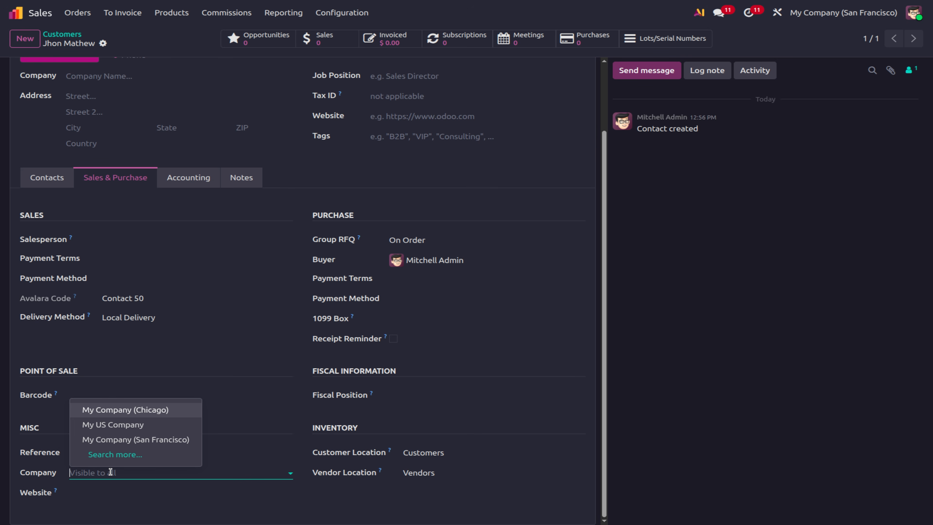
pyautogui.click(98, 498)
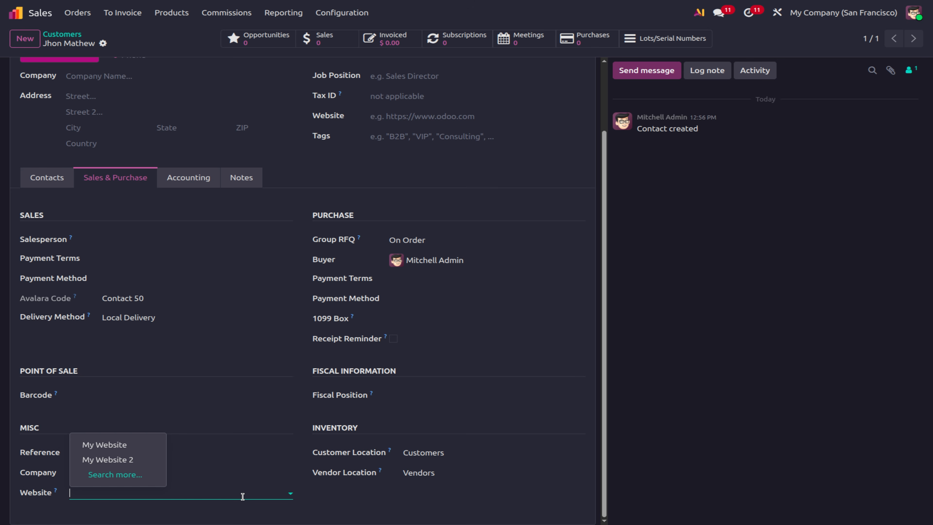
pyautogui.press('Escape')
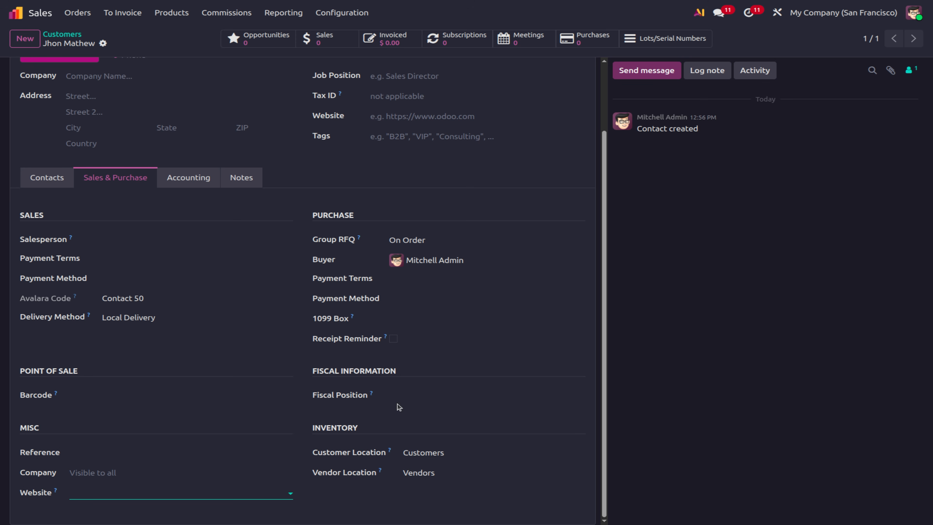
pyautogui.scroll(2, 129, 316)
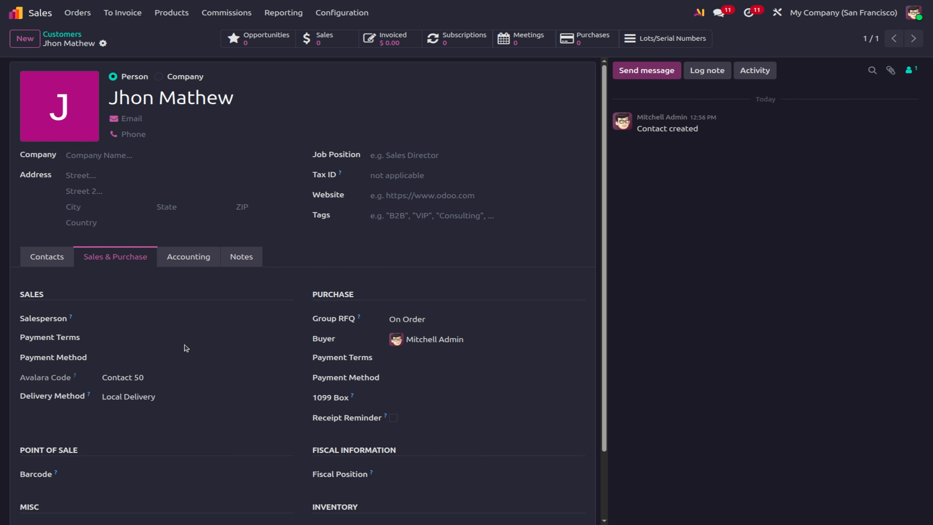
pyautogui.click(179, 265)
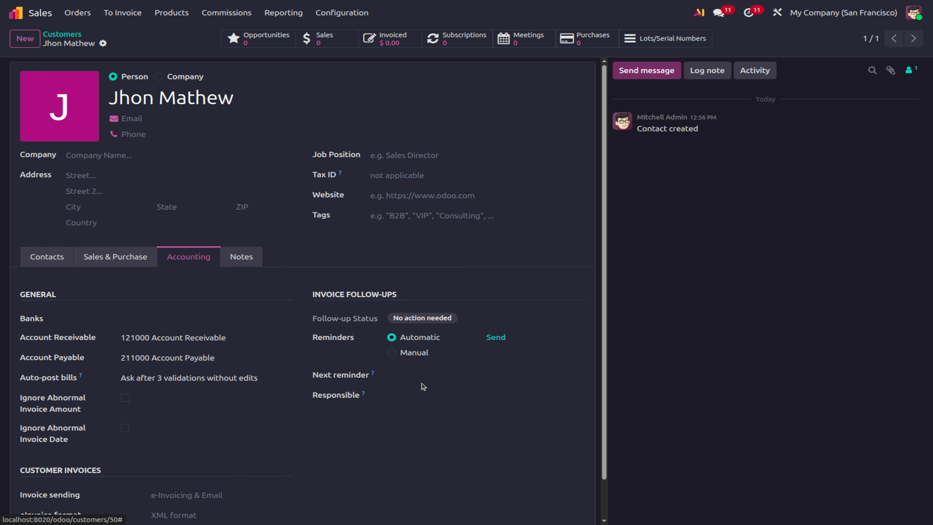
pyautogui.scroll(-1, 422, 384)
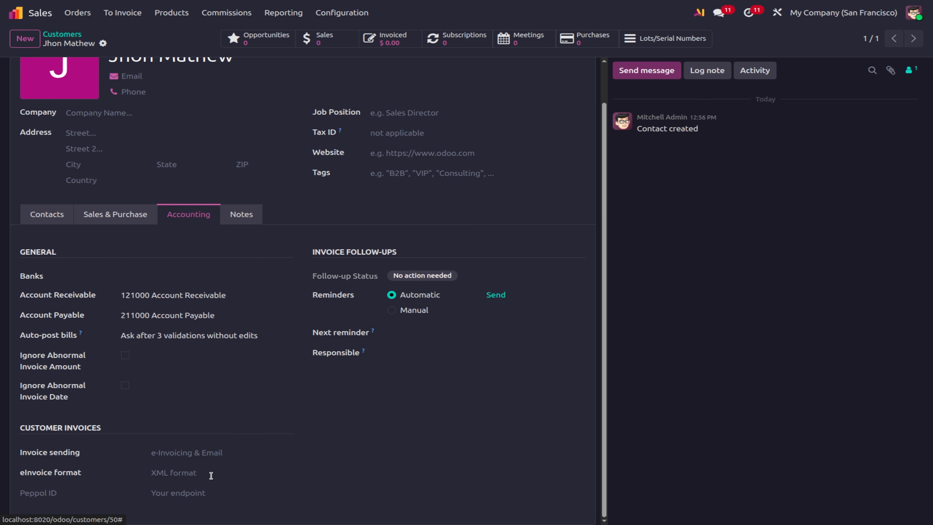
pyautogui.scroll(1, 268, 427)
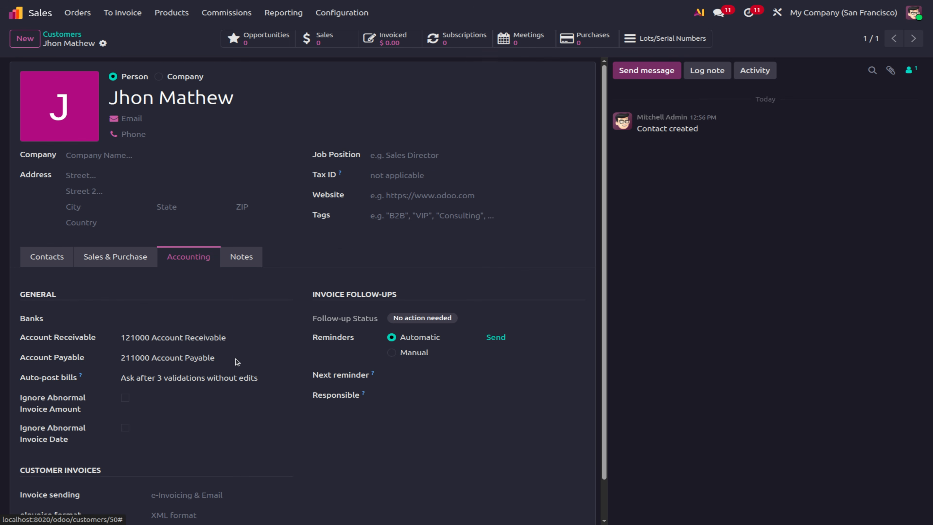
pyautogui.click(243, 256)
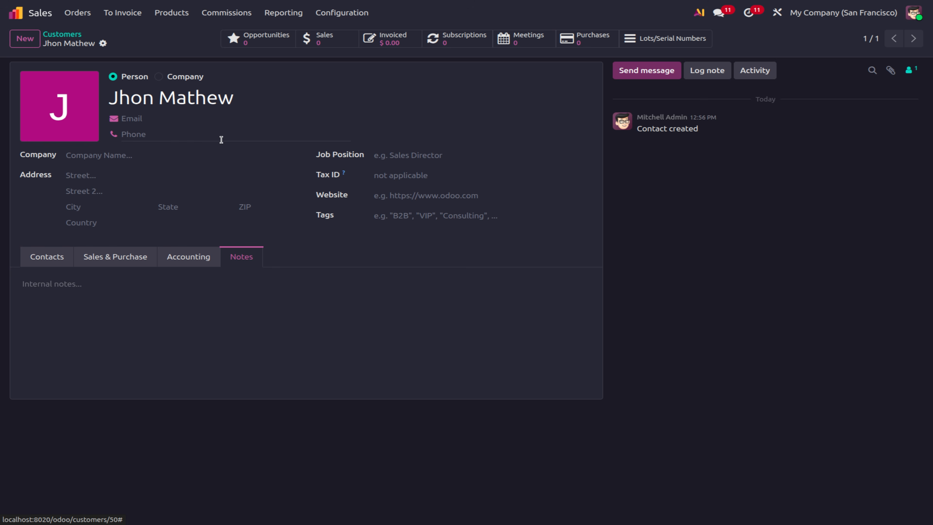
# Open the Orders menu at the top of Odoo Sales.
pyautogui.click(79, 12)
# Create a new quotation for the newly reviewed contact and open that customer's contact record.
pyautogui.click(98, 34)
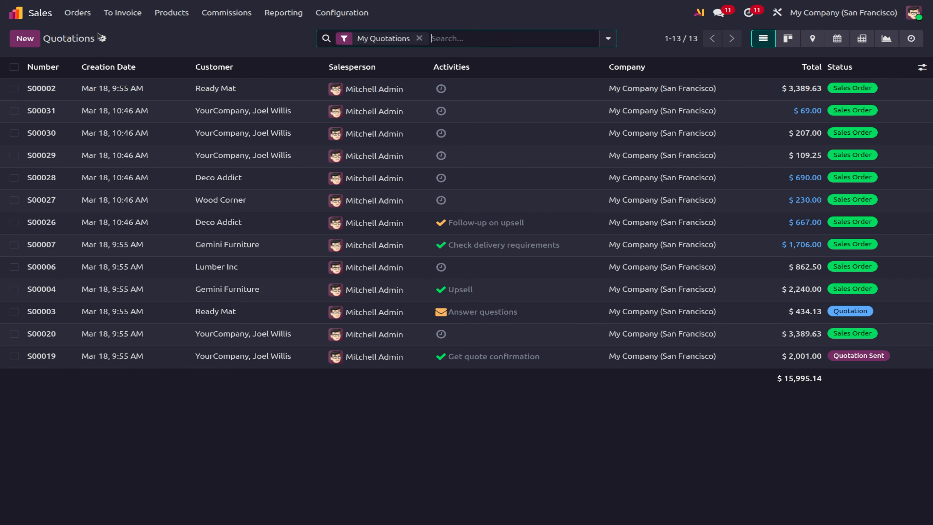
pyautogui.click(25, 39)
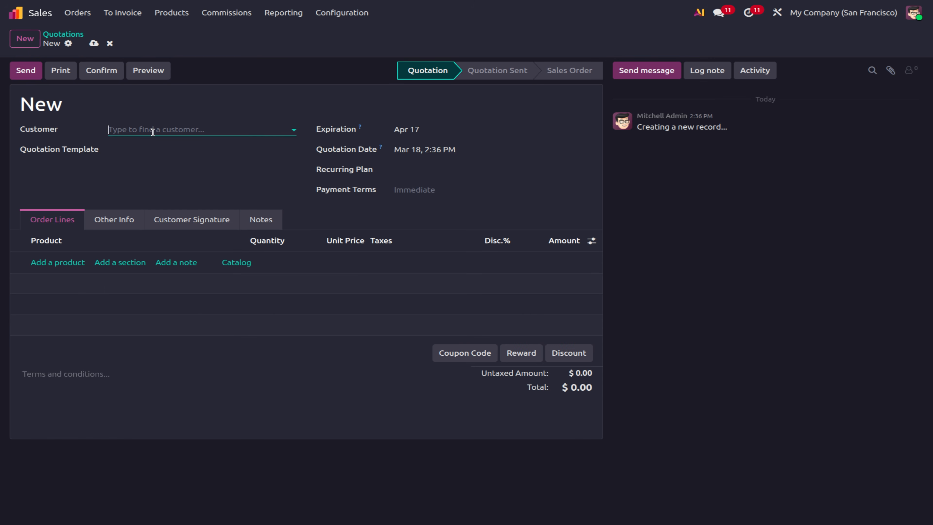
pyautogui.click(153, 132)
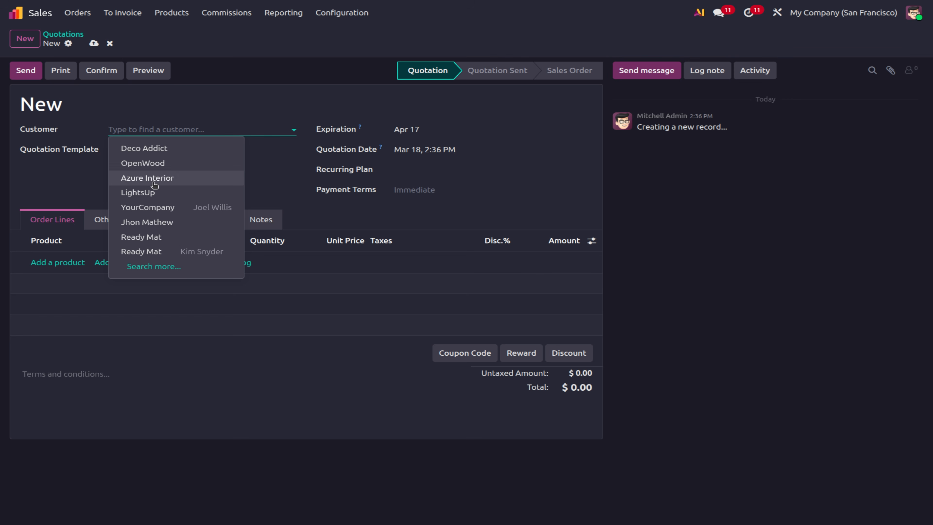
pyautogui.click(152, 224)
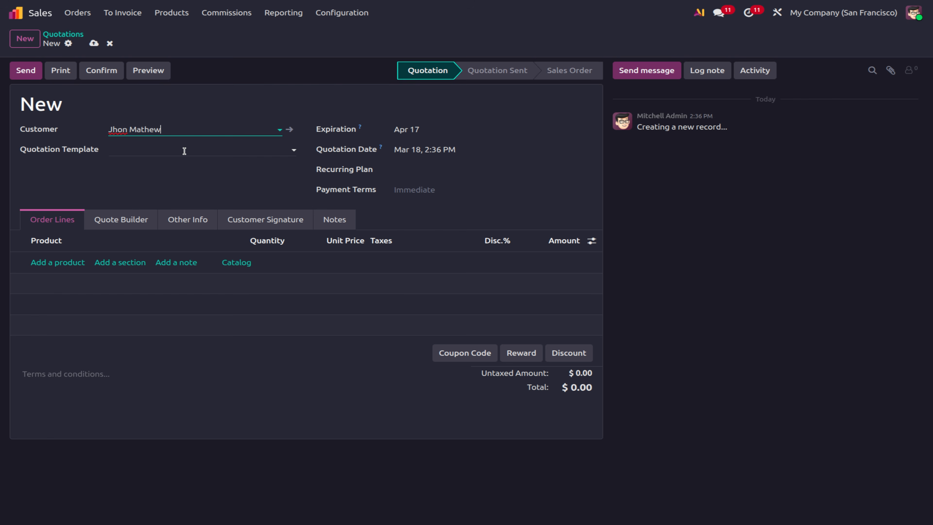
pyautogui.click(290, 130)
# Assign new company 'ABC company' and enter street 'ABC company', street 2 'Street 2' and the city.
pyautogui.click(115, 158)
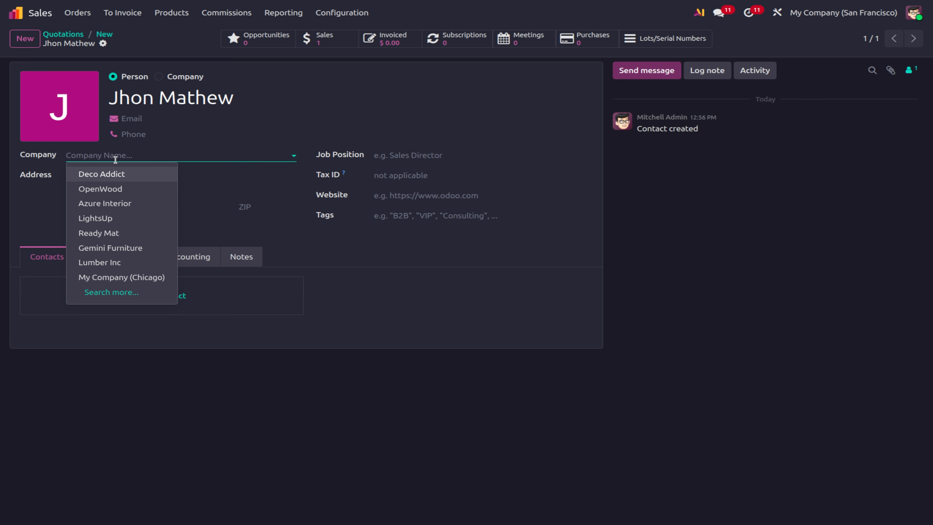
pyautogui.write('AB')
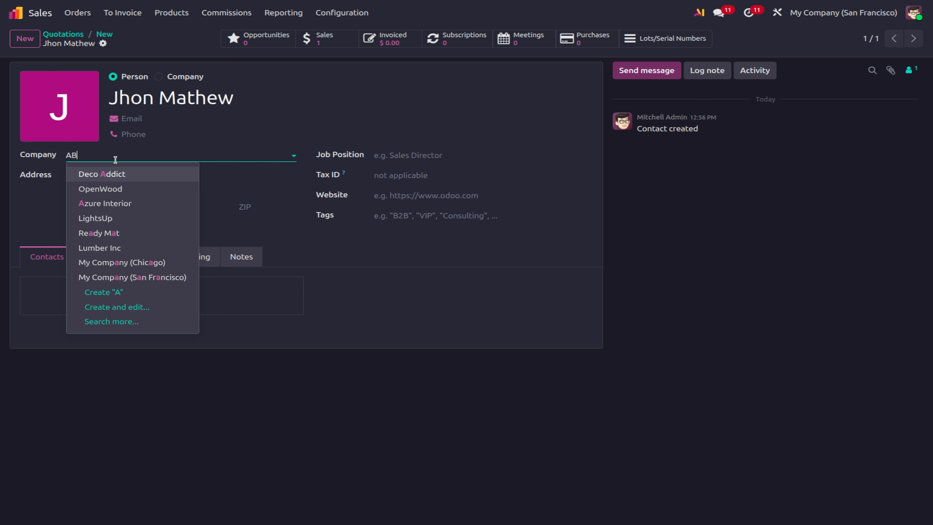
pyautogui.write('C company')
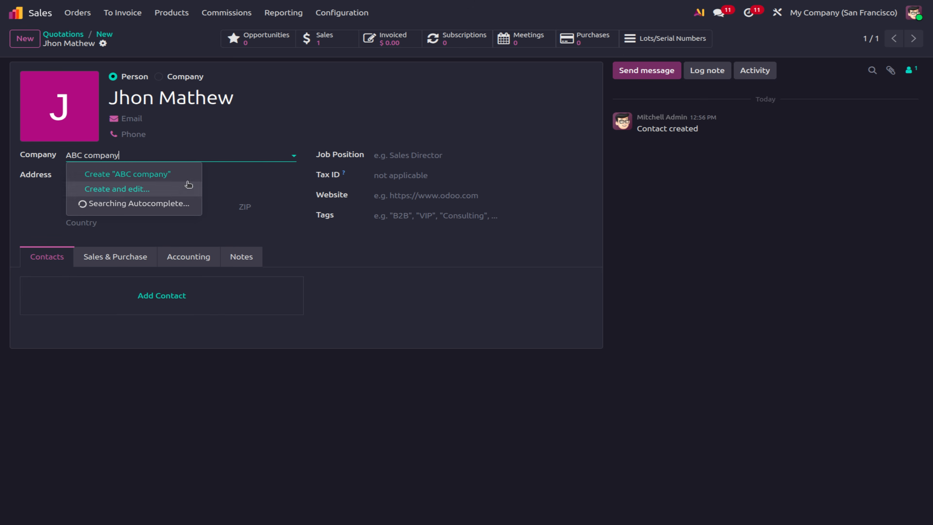
pyautogui.click(174, 176)
pyautogui.click(134, 177)
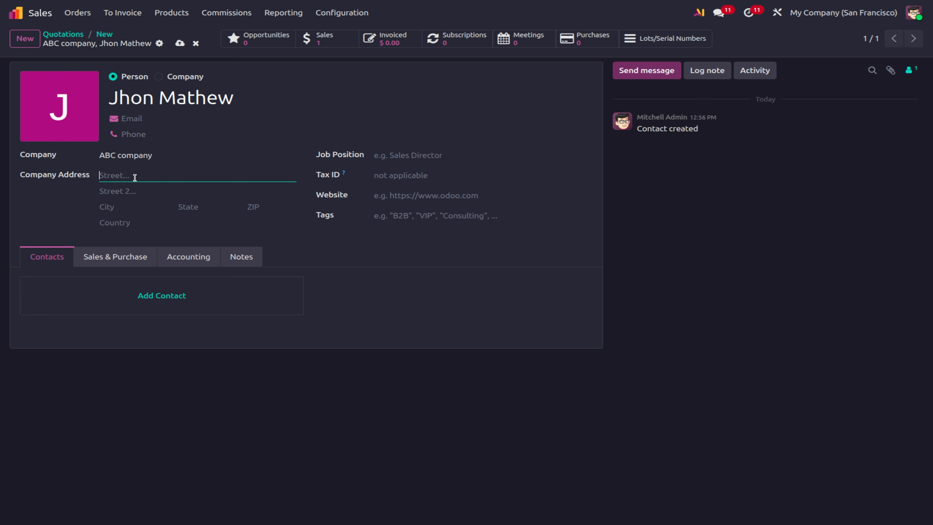
pyautogui.write('ABC company')
pyautogui.click(131, 188)
pyautogui.write('S')
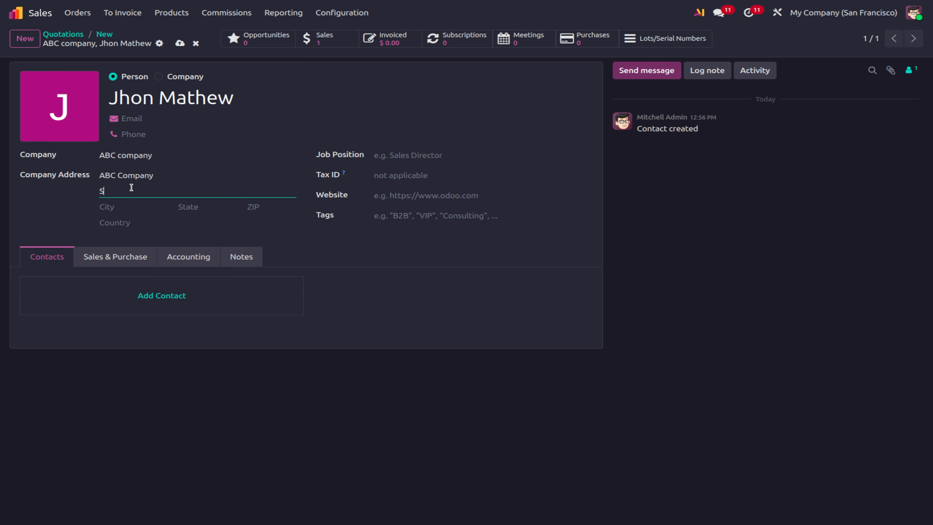
pyautogui.write('treet 2')
pyautogui.click(126, 207)
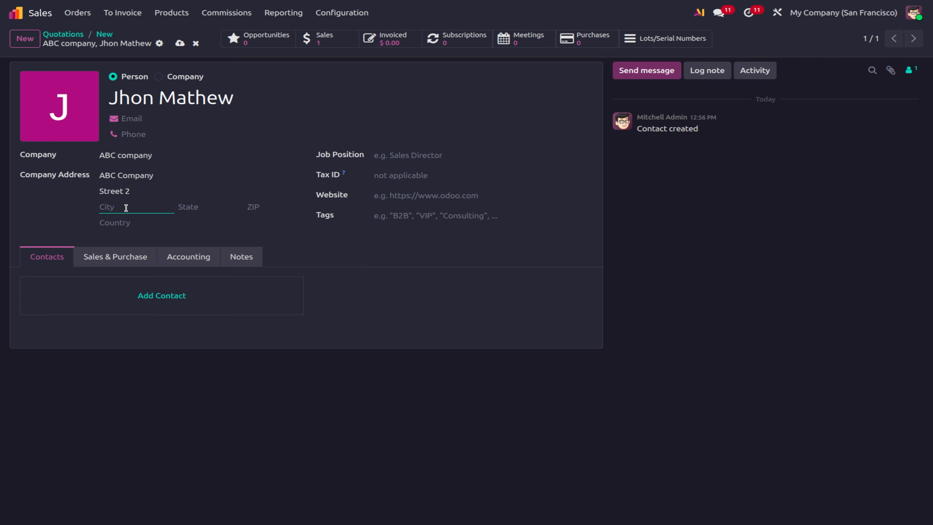
pyautogui.write('AA fcity')
# Set the contact's country to United States and state to Alaska, then save the contact.
pyautogui.click(149, 222)
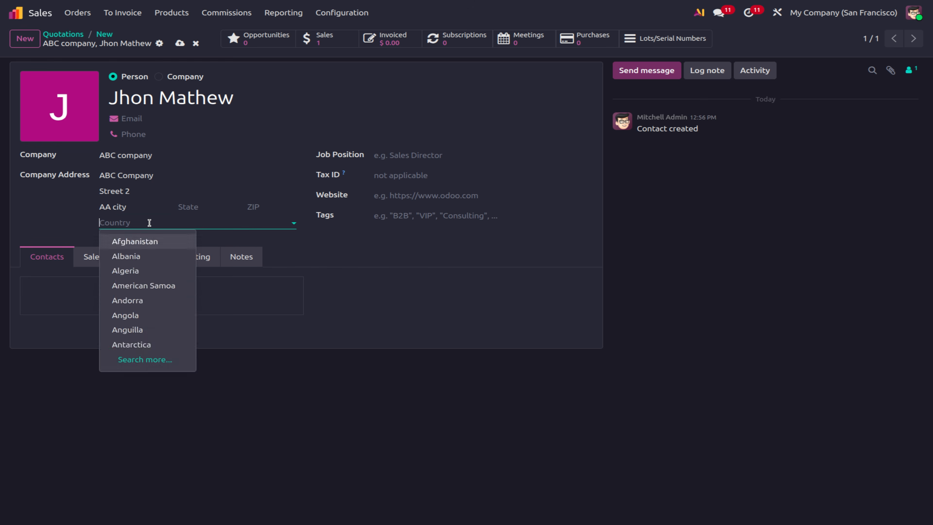
pyautogui.write('united')
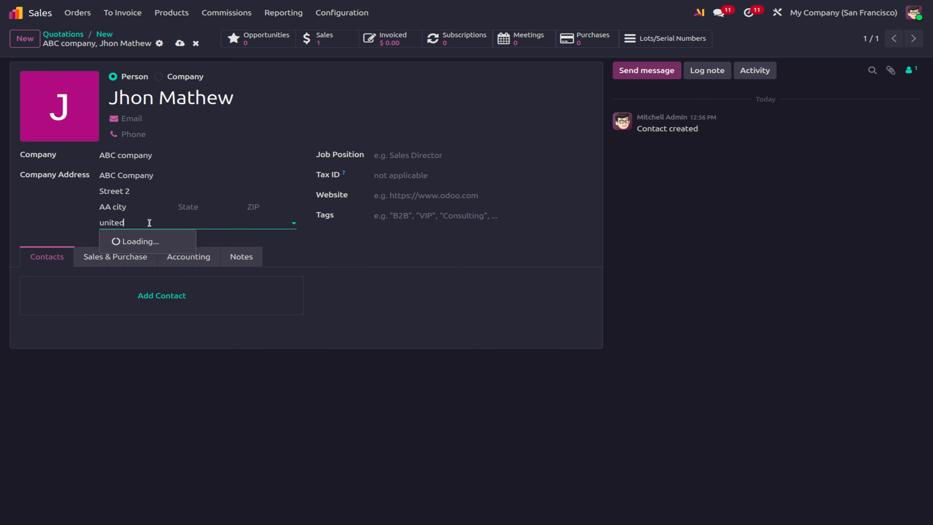
pyautogui.click(143, 269)
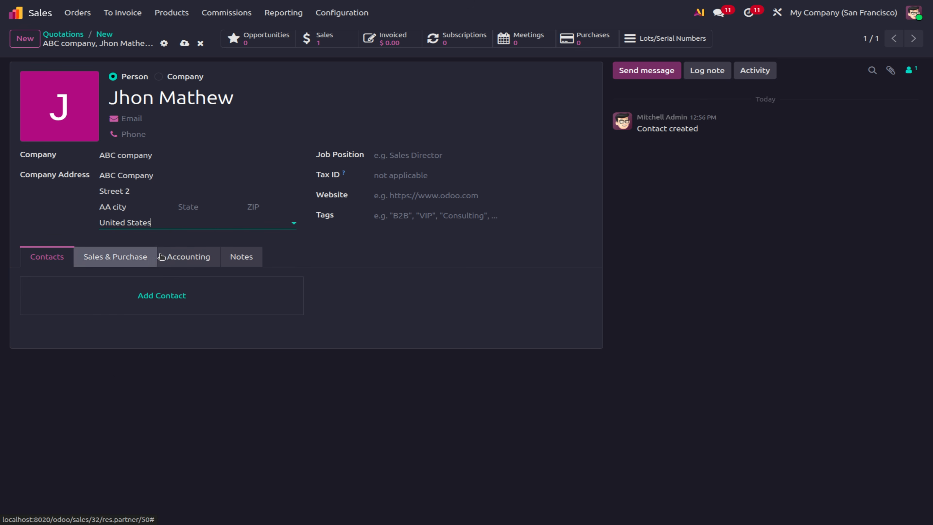
pyautogui.click(223, 205)
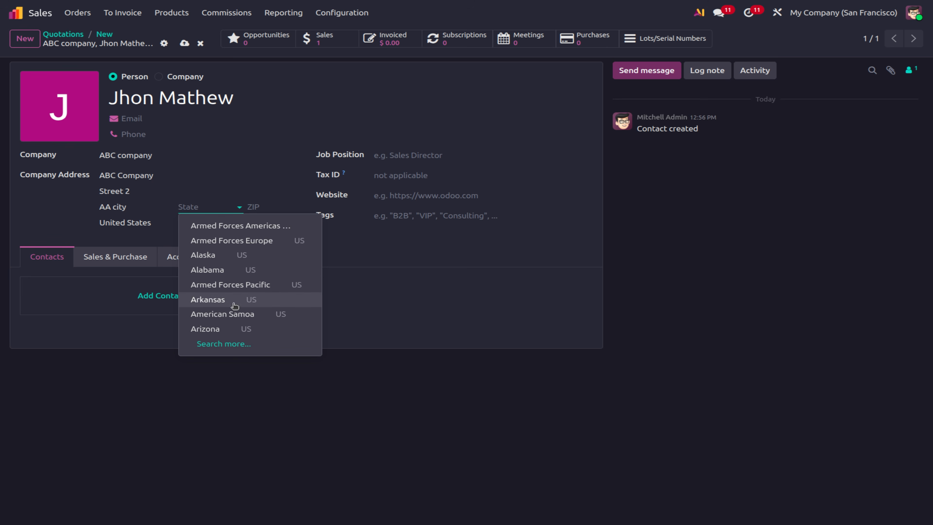
pyautogui.click(214, 259)
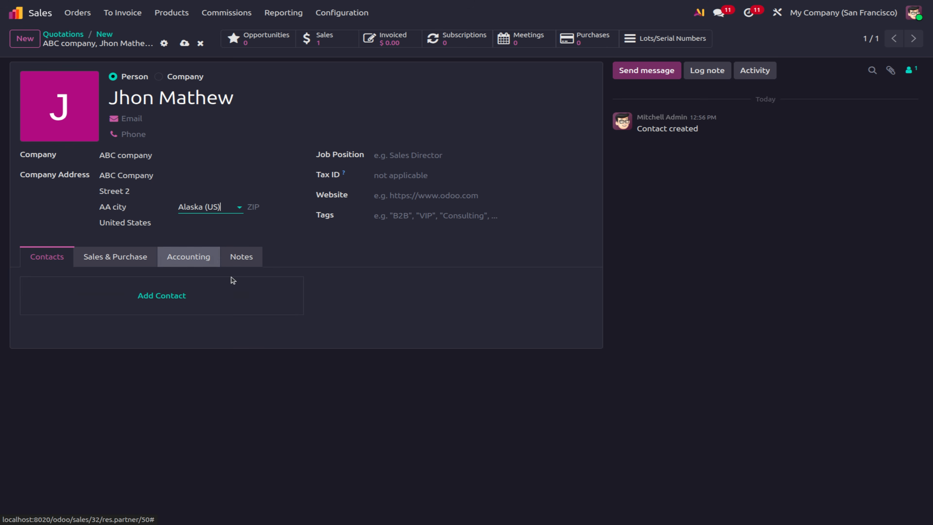
pyautogui.click(185, 43)
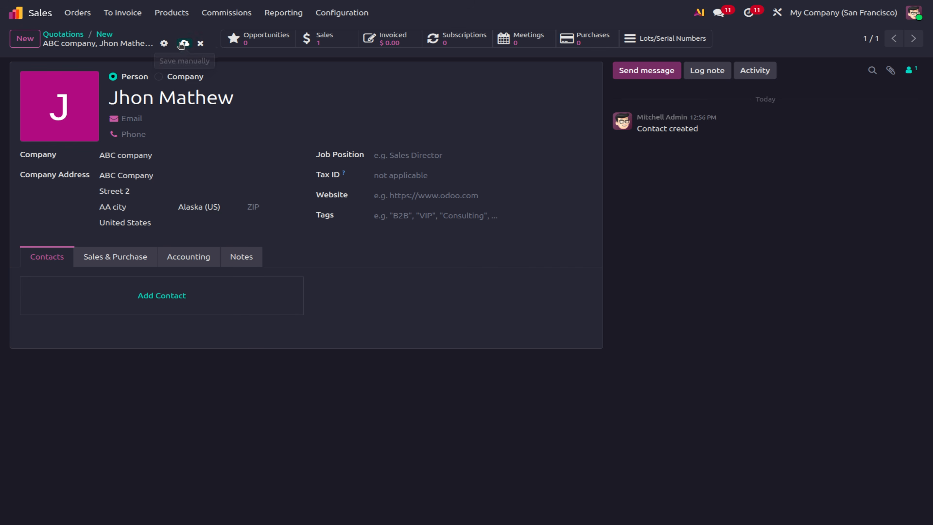
# Return to quotation S00032 and add a white Acoustic Bloc Screens product line.
pyautogui.click(105, 35)
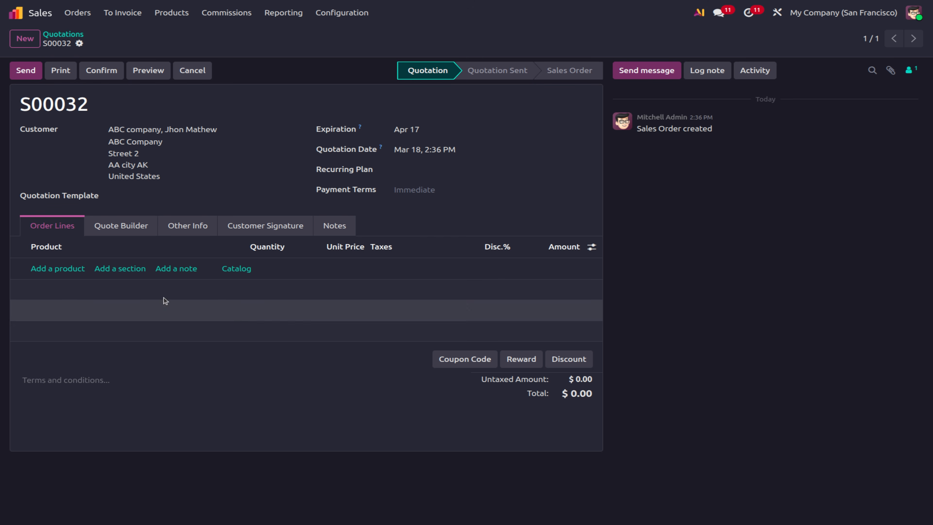
pyautogui.click(52, 270)
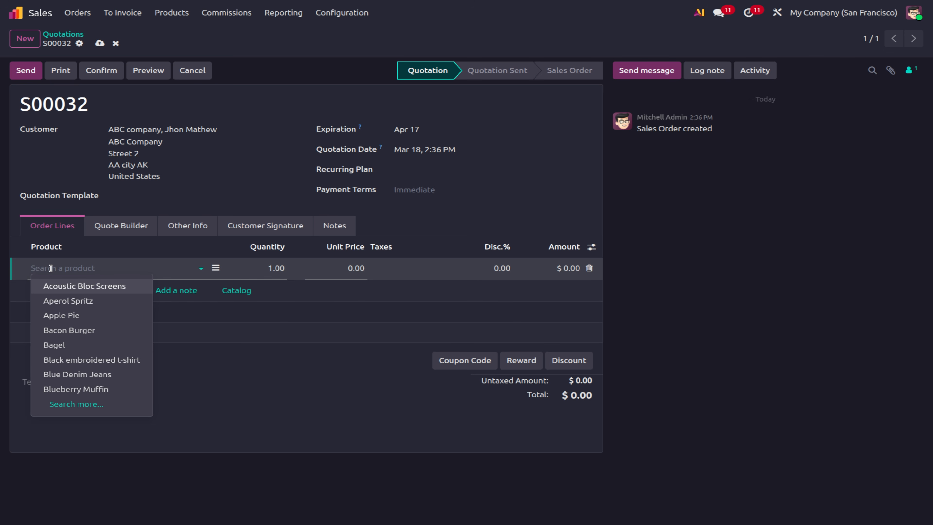
pyautogui.click(69, 285)
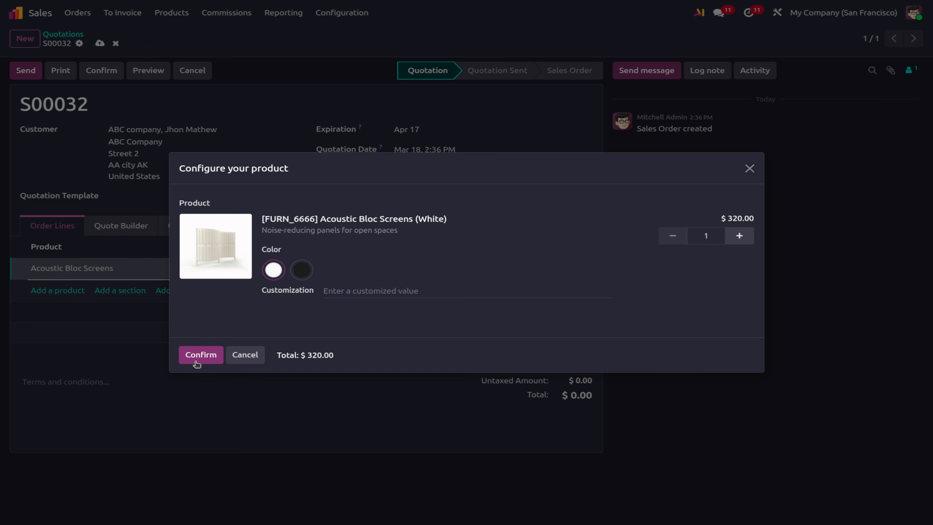
pyautogui.click(200, 355)
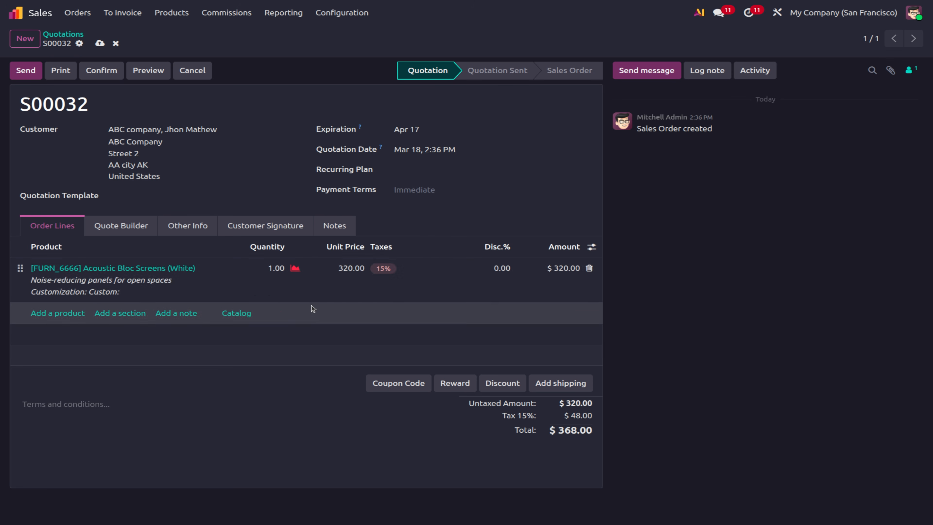
# Give the Acoustic Bloc Screens line a 10% discount and save the quotation at $331.20.
pyautogui.click(278, 272)
pyautogui.click(288, 378)
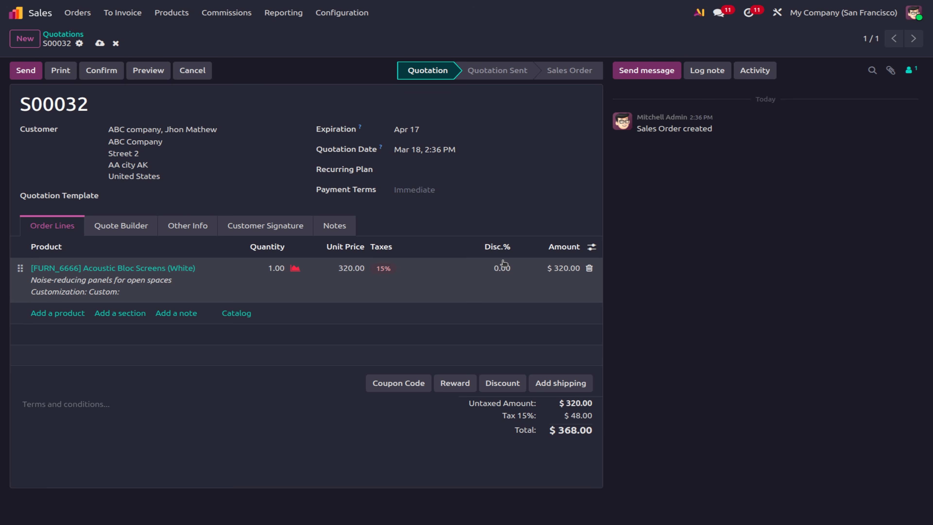
pyautogui.click(499, 272)
pyautogui.write('10')
pyautogui.click(682, 297)
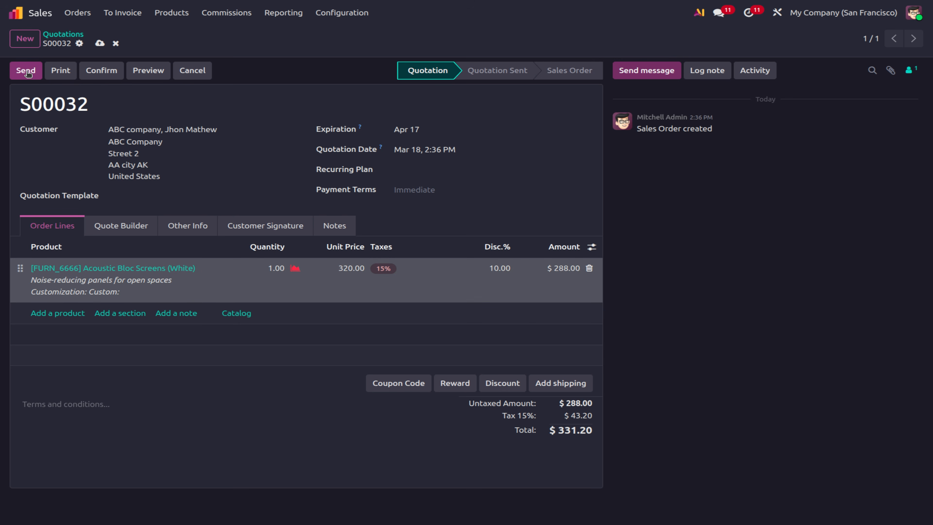
pyautogui.click(99, 45)
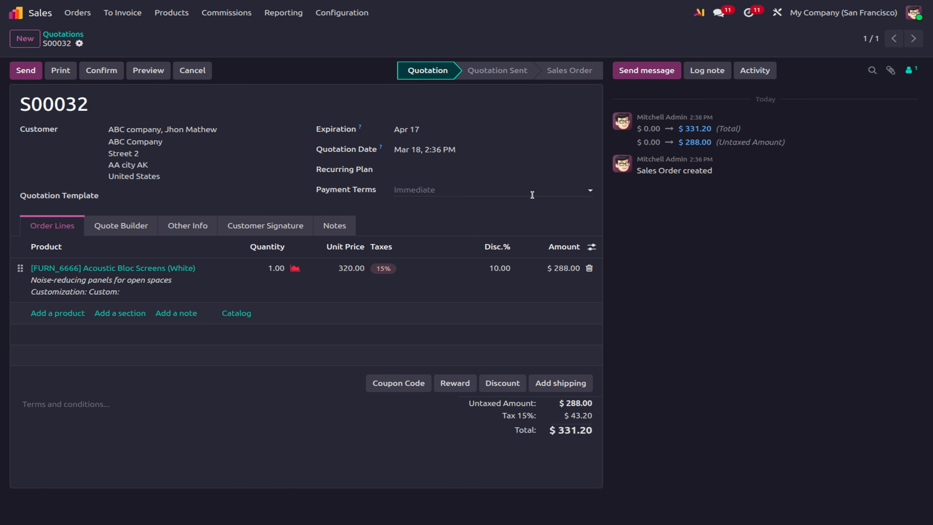
# Start sending S00032 and pick the Folder layout after previewing Boxed, Bold, Striped, Bubble and Wave.
pyautogui.click(24, 75)
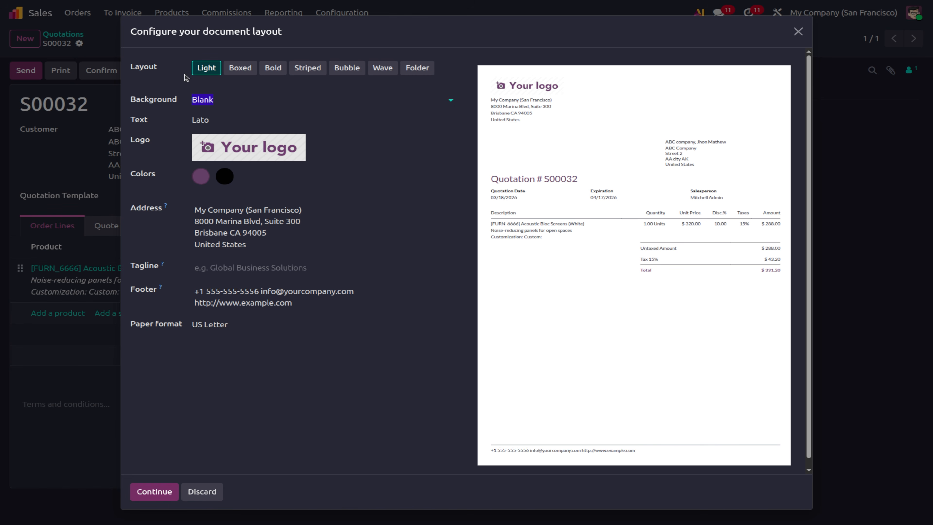
pyautogui.click(240, 68)
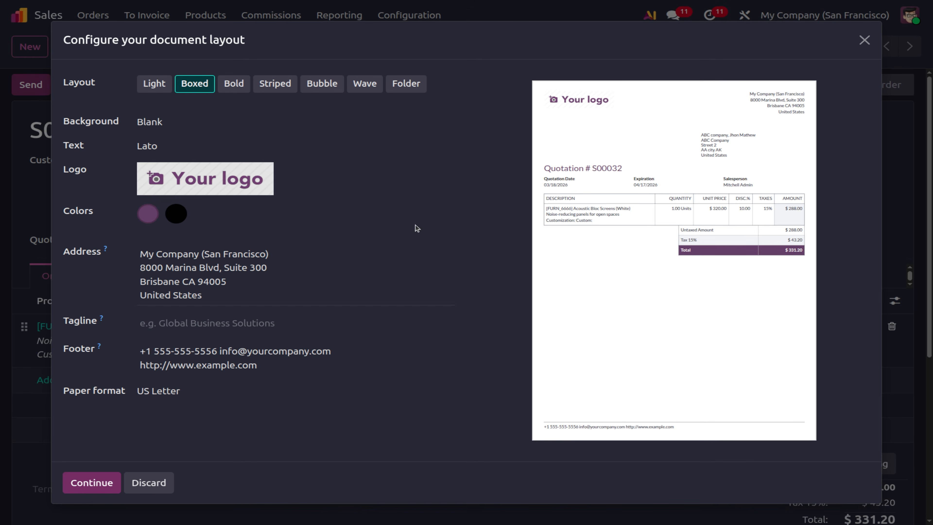
pyautogui.click(234, 88)
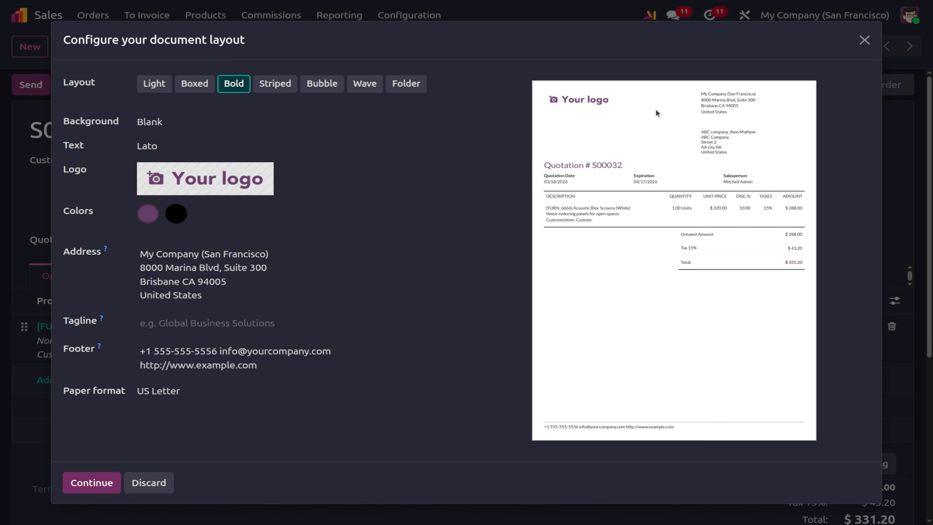
pyautogui.click(278, 84)
pyautogui.click(309, 83)
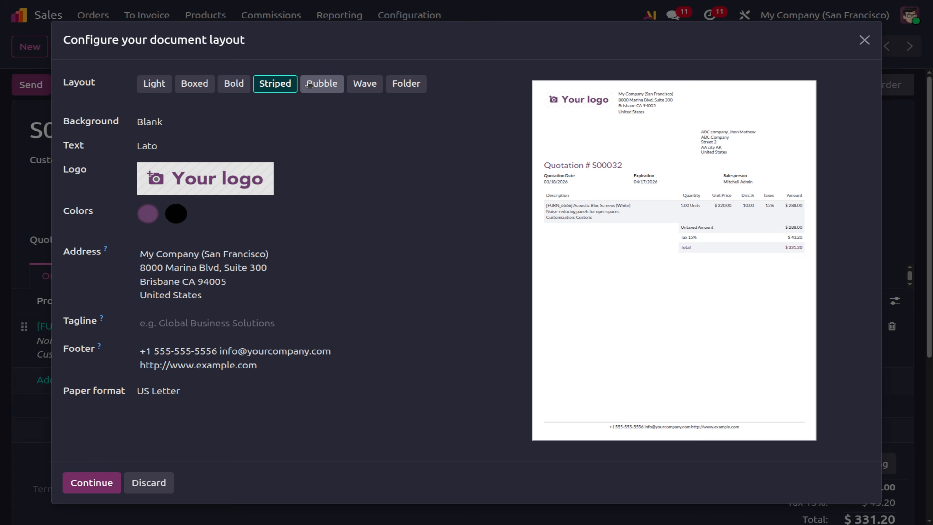
pyautogui.click(366, 88)
pyautogui.click(412, 90)
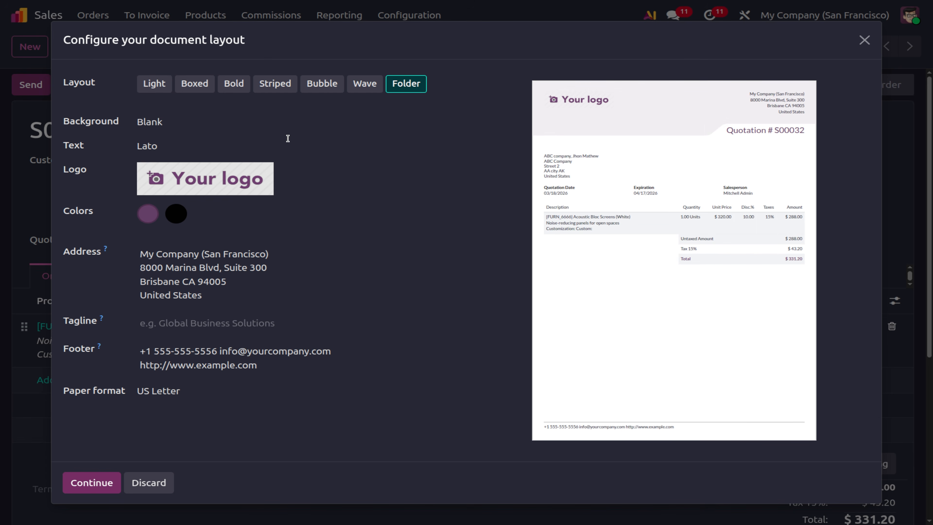
pyautogui.click(200, 122)
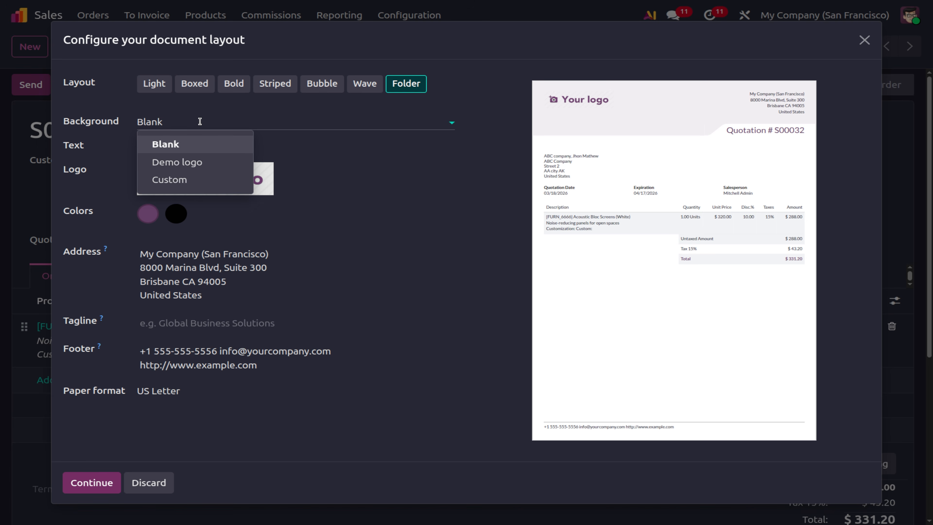
# Set the layout background to Demo logo and keep Lato as the font after trying Roboto and Tajawal.
pyautogui.click(200, 164)
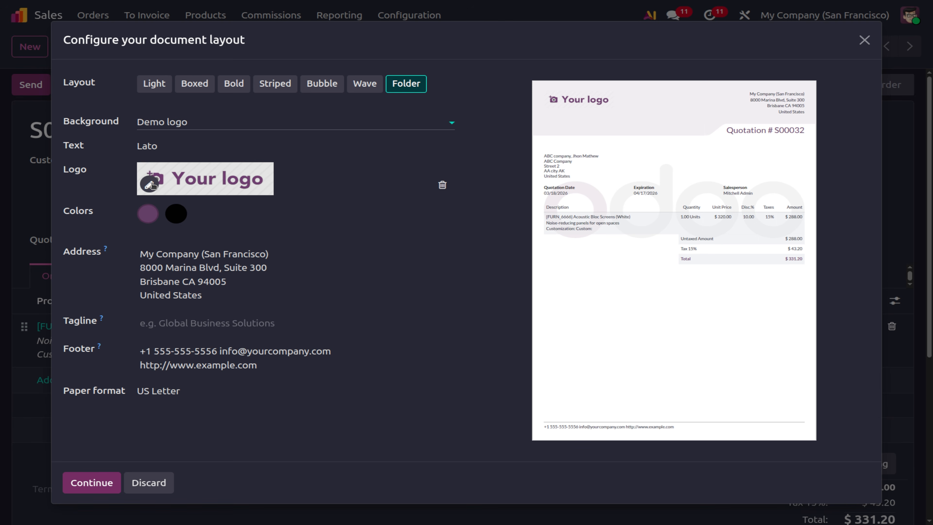
pyautogui.click(172, 149)
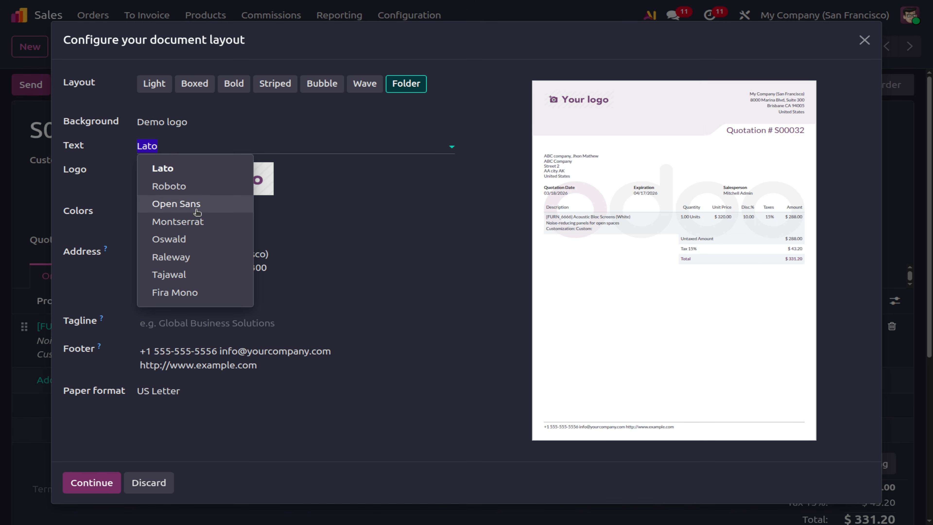
pyautogui.click(198, 194)
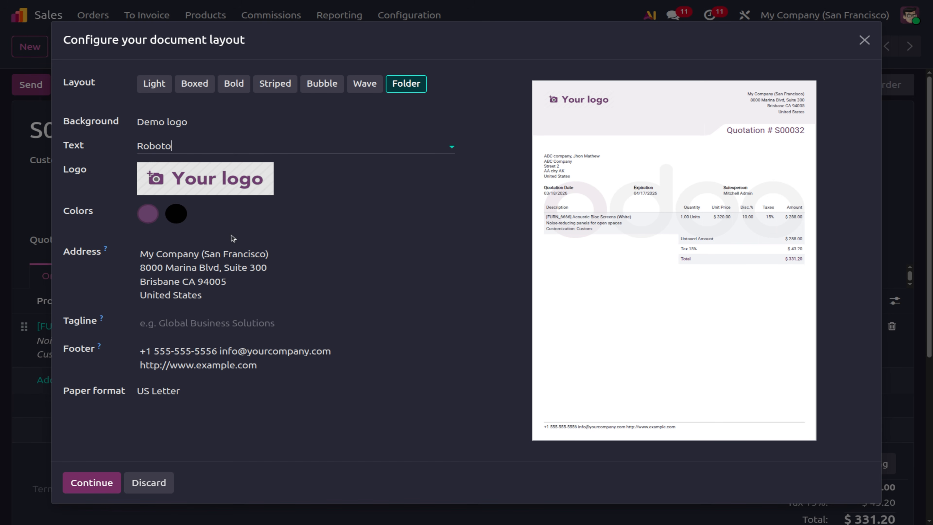
pyautogui.click(176, 152)
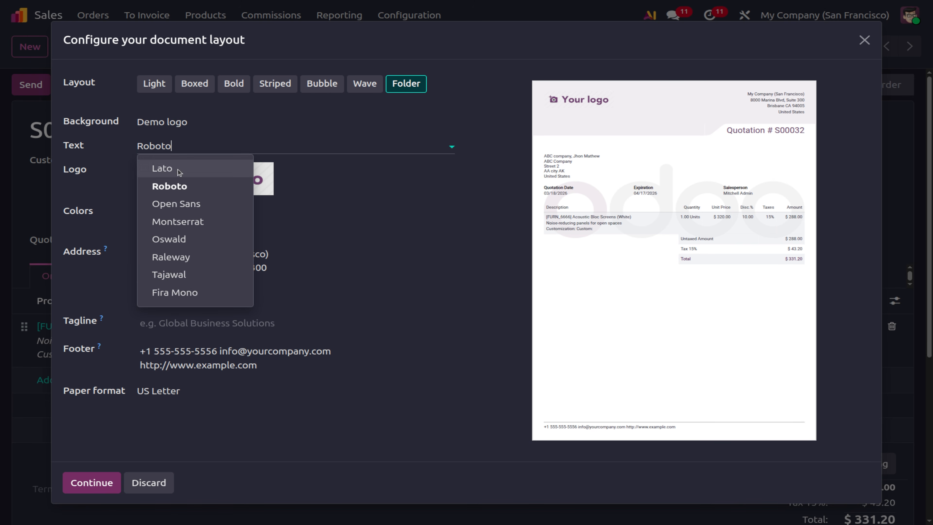
pyautogui.click(178, 273)
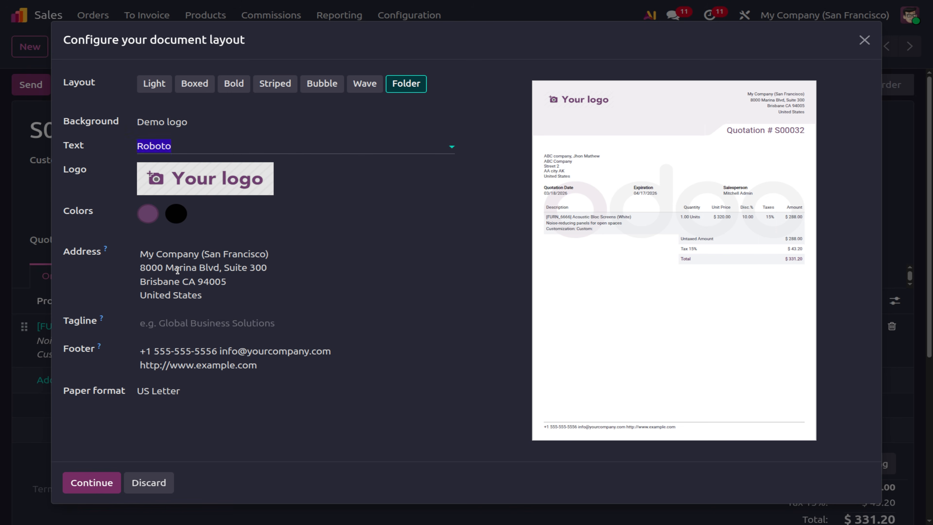
pyautogui.click(183, 147)
pyautogui.click(191, 172)
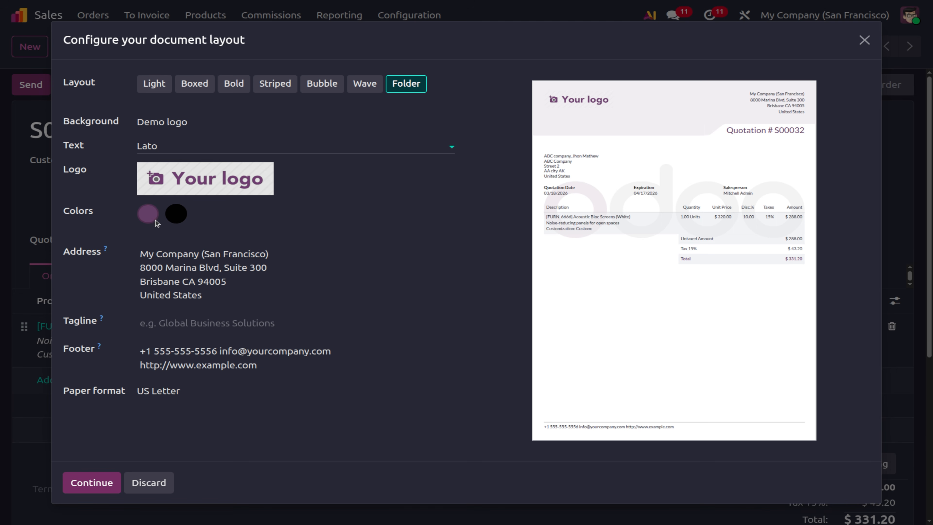
# Set the first document layout colour to bright red.
pyautogui.click(145, 216)
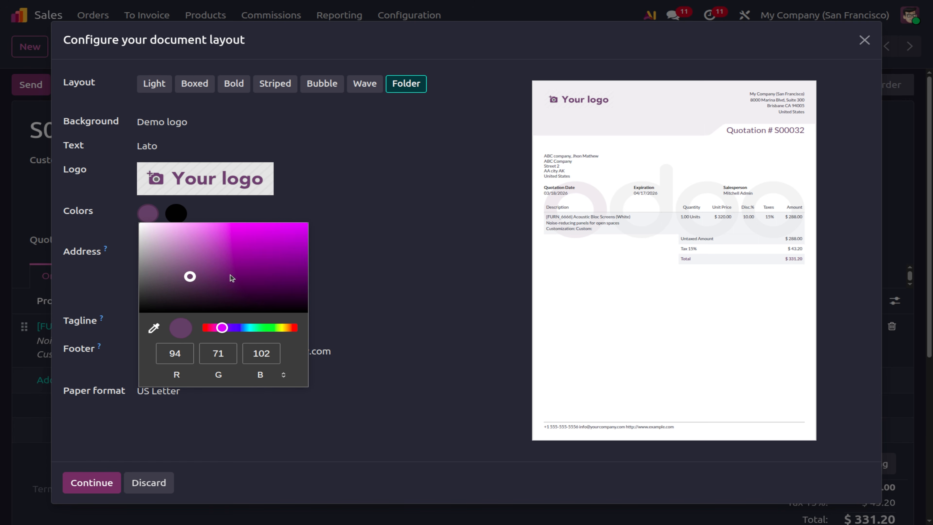
pyautogui.moveTo(188, 278)
pyautogui.mouseDown()
pyautogui.moveTo(320, 234)
pyautogui.moveTo(323, 224)
pyautogui.moveTo(305, 301)
pyautogui.moveTo(250, 304)
pyautogui.moveTo(230, 284)
pyautogui.mouseUp()
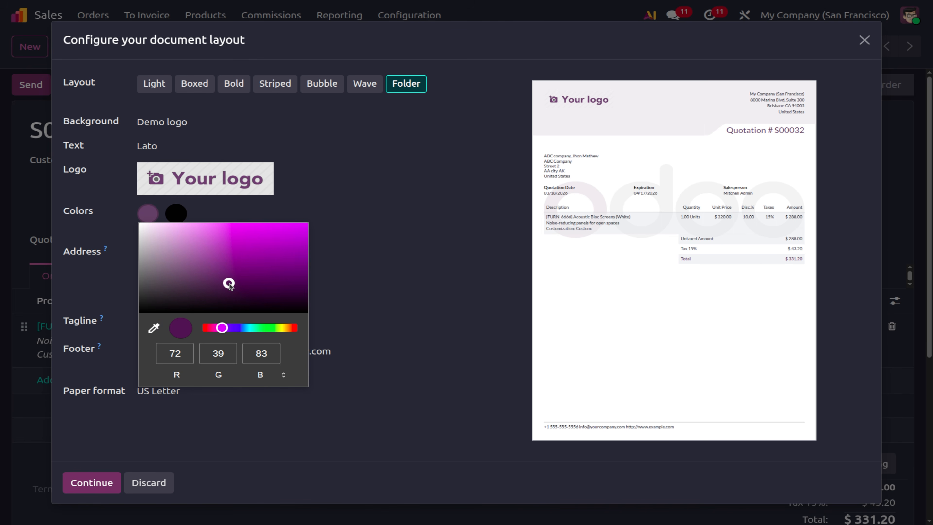
pyautogui.click(205, 328)
pyautogui.click(278, 237)
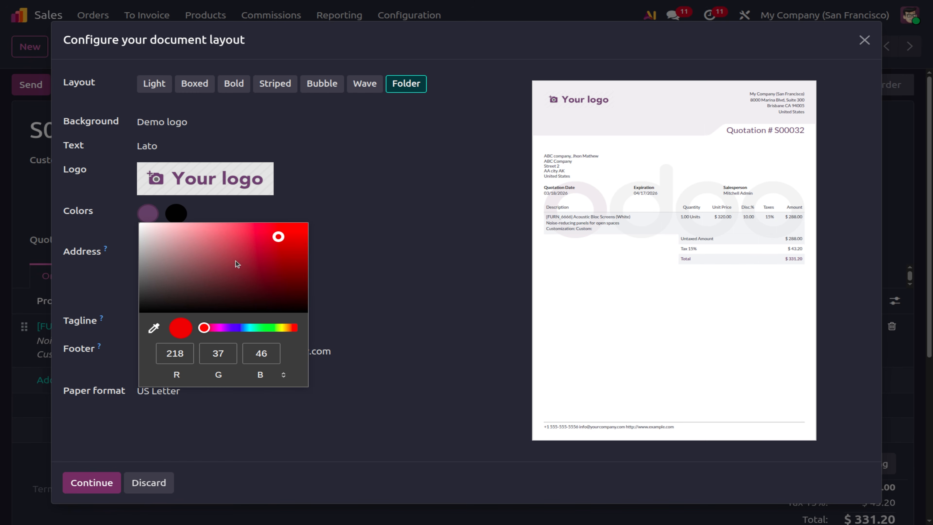
pyautogui.click(464, 315)
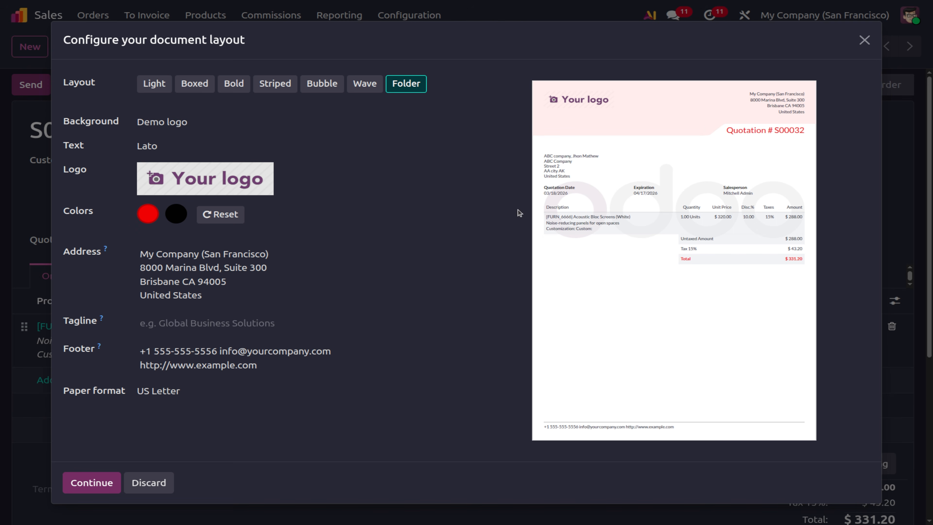
# Set the second layout colour to a deep violet, replacing a briefly applied light grey.
pyautogui.click(172, 215)
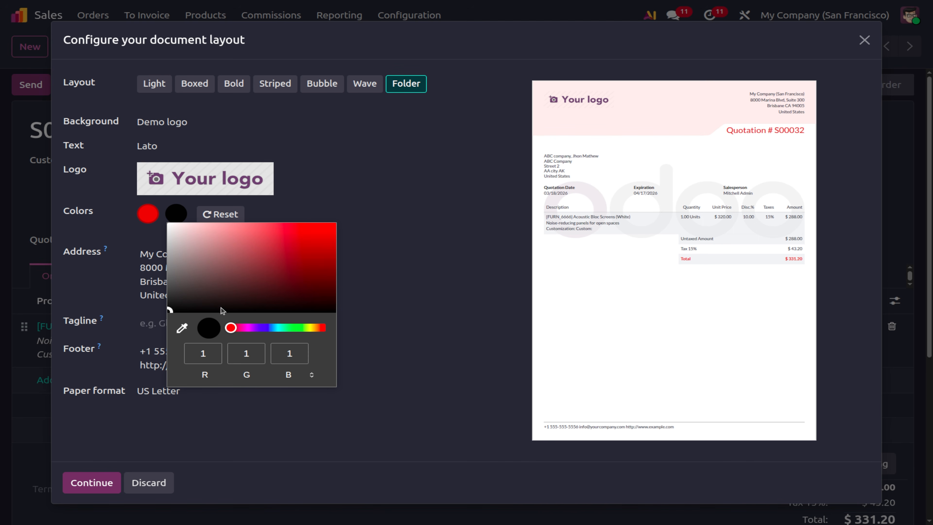
pyautogui.click(172, 230)
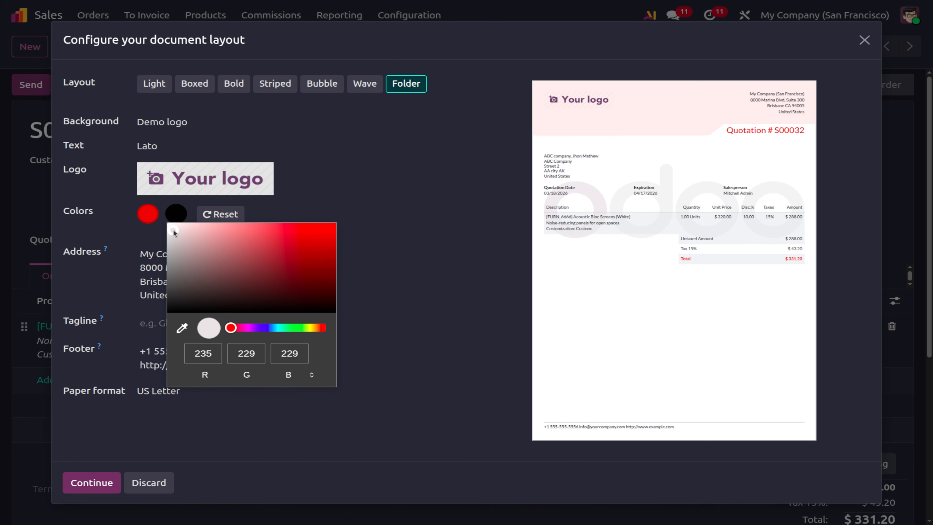
pyautogui.moveTo(240, 330); pyautogui.dragTo(291, 335)
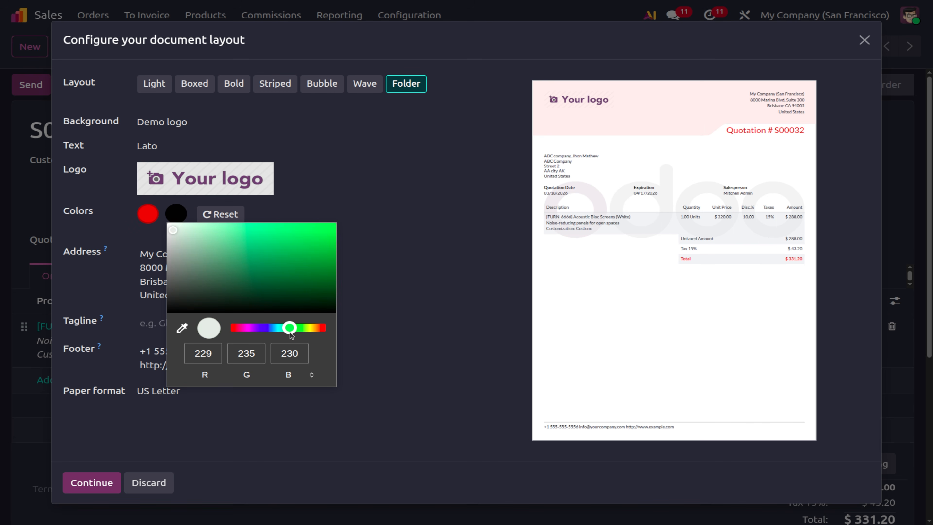
pyautogui.click(391, 351)
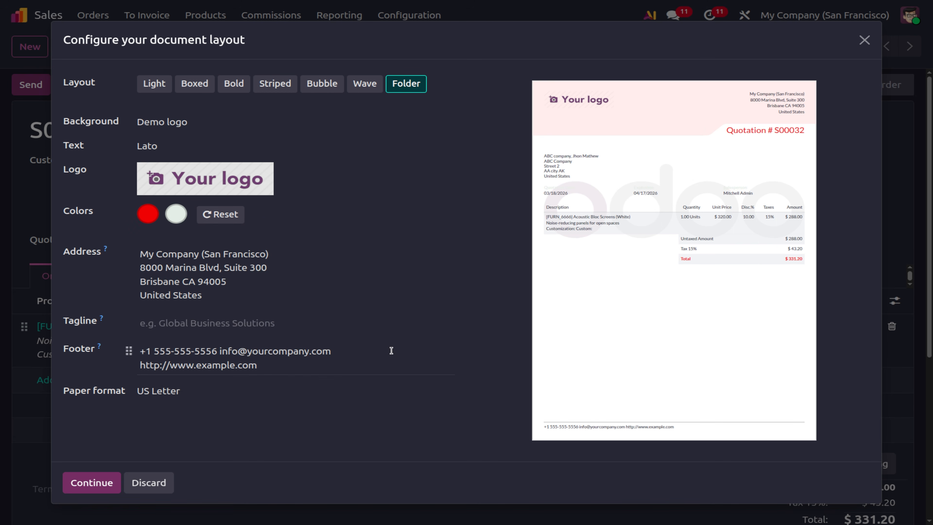
pyautogui.click(175, 216)
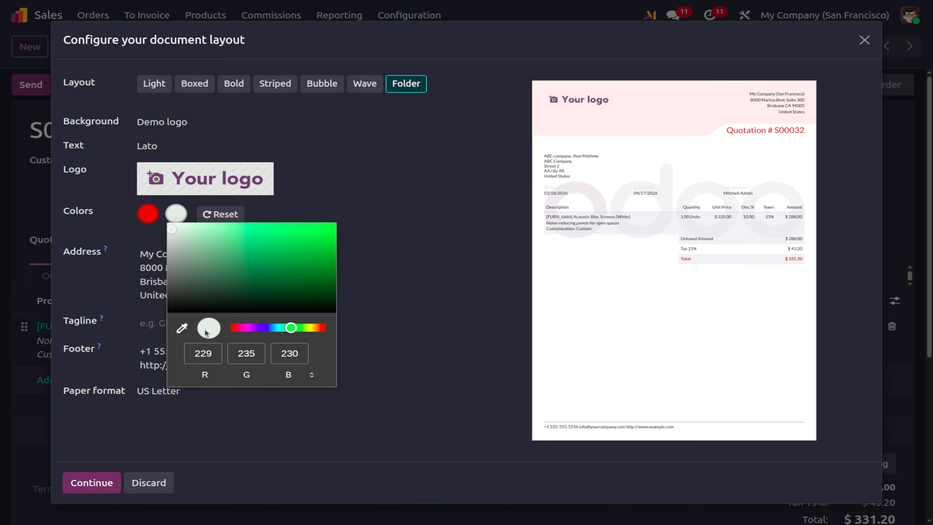
pyautogui.moveTo(287, 328); pyautogui.dragTo(264, 331)
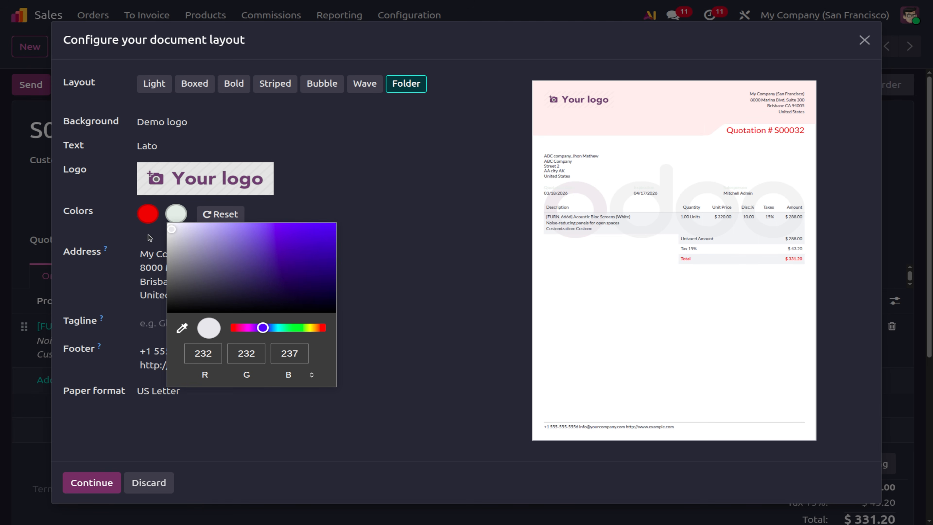
pyautogui.moveTo(171, 229); pyautogui.dragTo(309, 264)
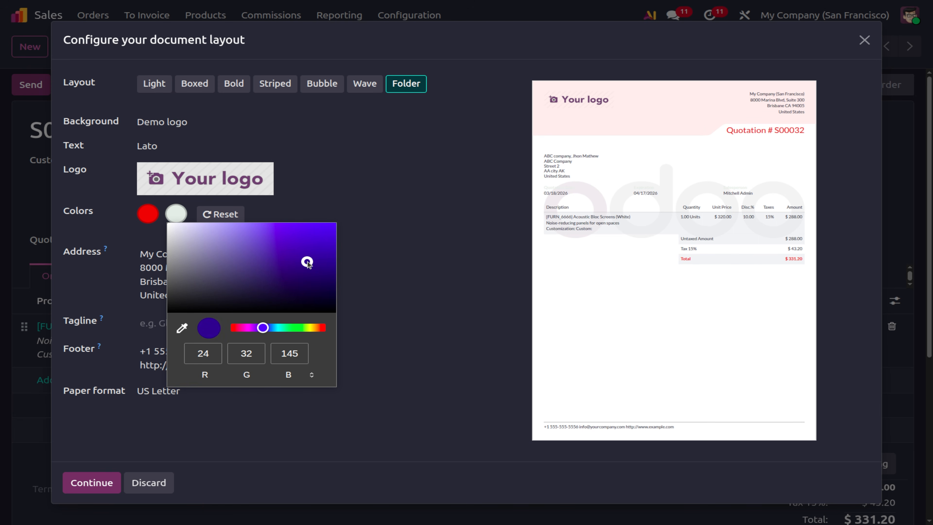
pyautogui.click(468, 319)
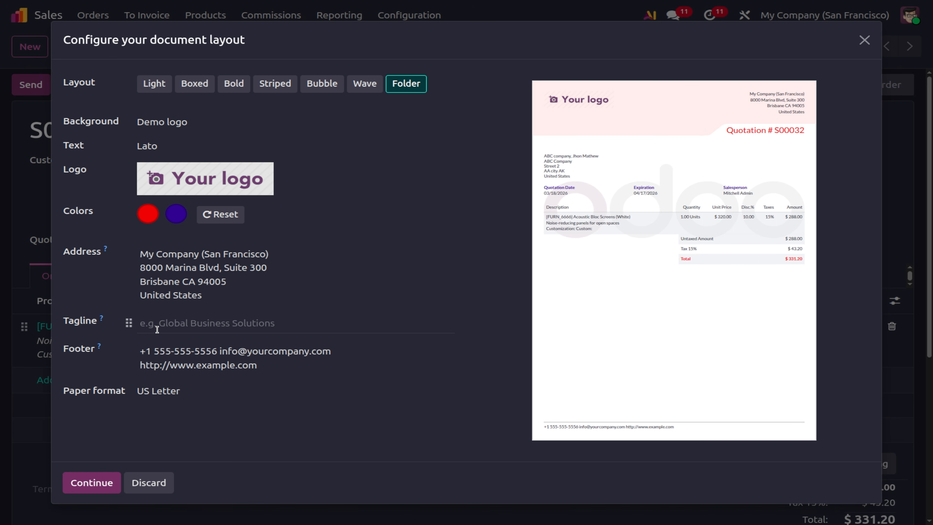
# Enter the tagline 'Best bussiness solutions' in the document layout.
pyautogui.click(183, 326)
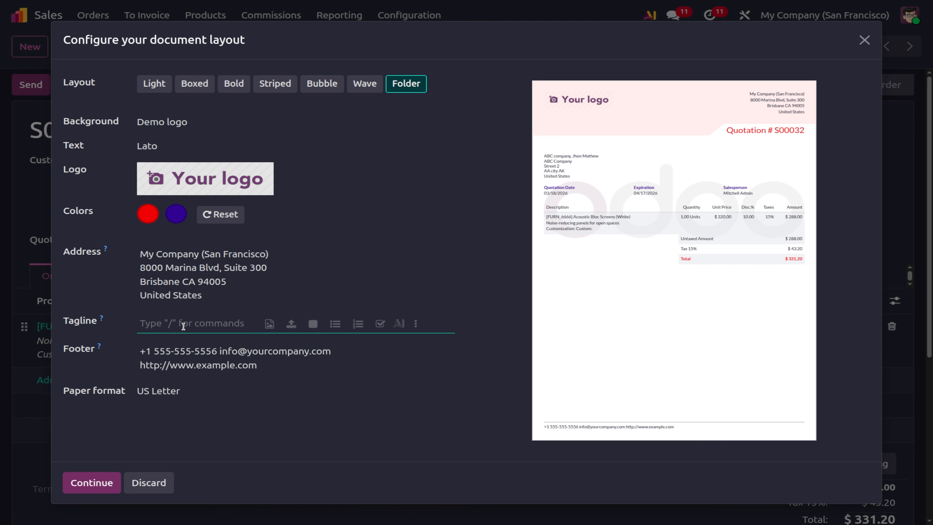
pyautogui.click(317, 444)
pyautogui.click(202, 323)
pyautogui.write('Be')
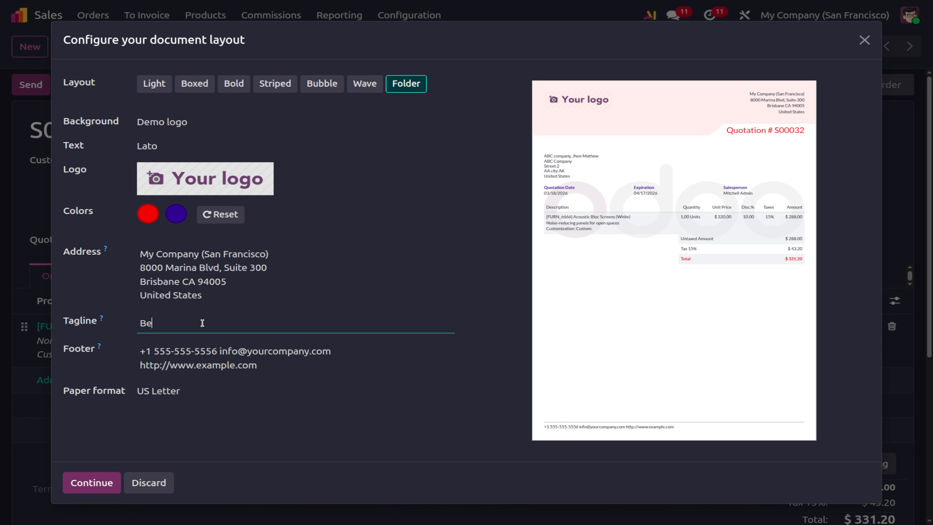
pyautogui.write('st bussiness solutions')
pyautogui.click(330, 451)
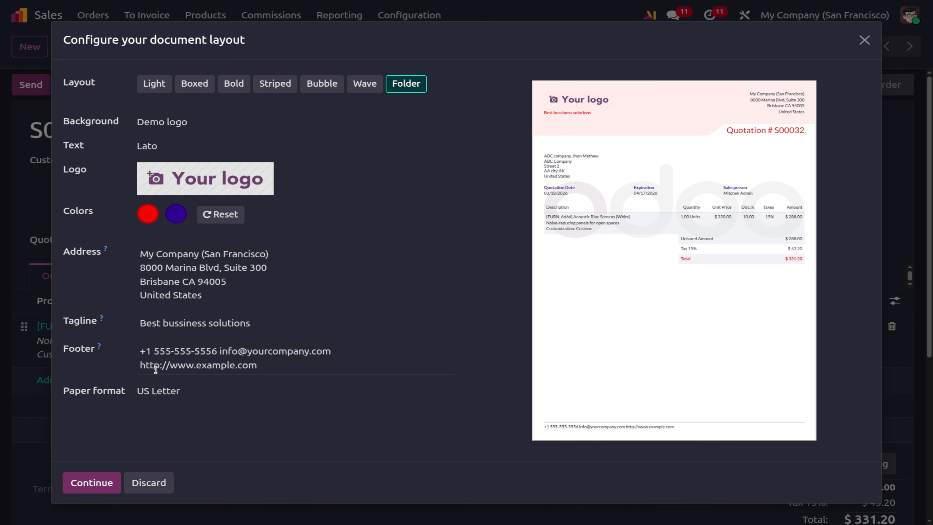
# Select the example footer text, then deselect it, leaving the footer unchanged.
pyautogui.doubleClick(219, 364)
pyautogui.click(266, 365)
pyautogui.keyDown('shift'); pyautogui.click(143, 346); pyautogui.keyUp('shift')
pyautogui.click(142, 348)
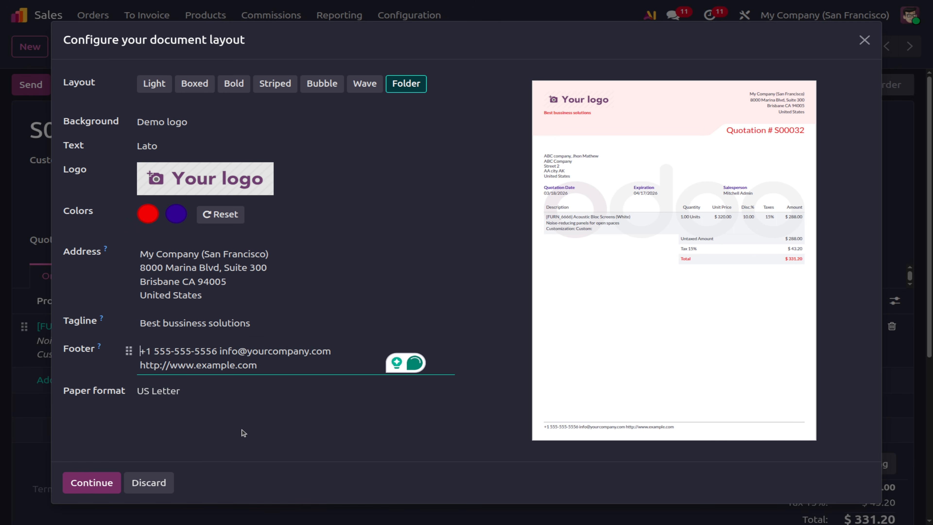
# Try US Batch Deposit and A4 paper, then save the layout on US Letter.
pyautogui.click(191, 390)
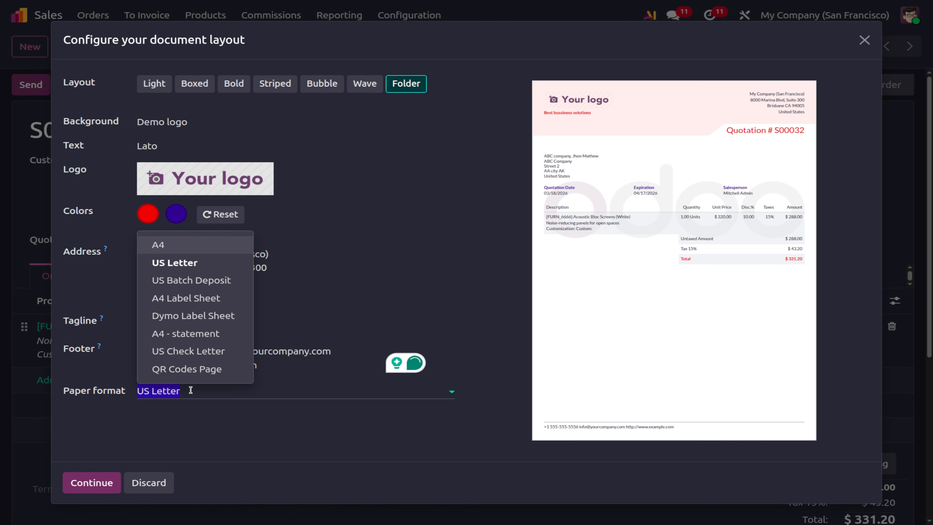
pyautogui.click(191, 279)
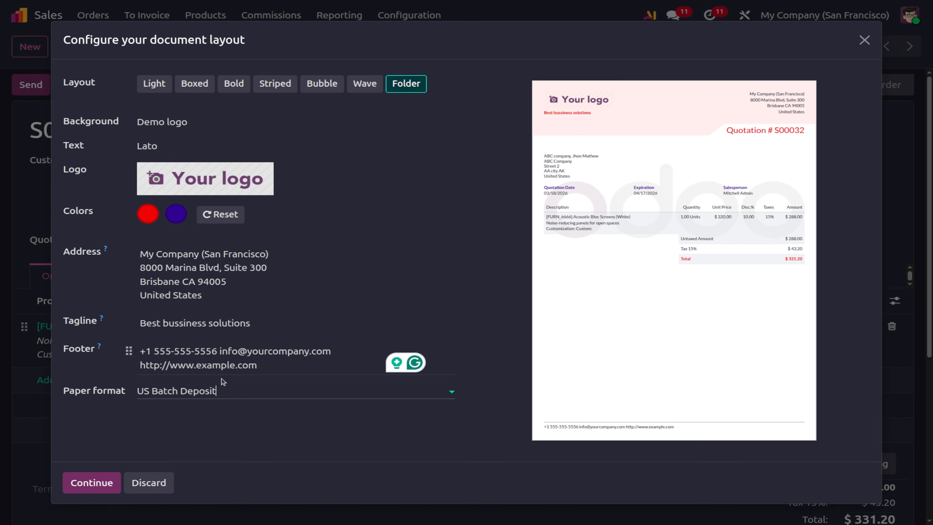
pyautogui.click(217, 389)
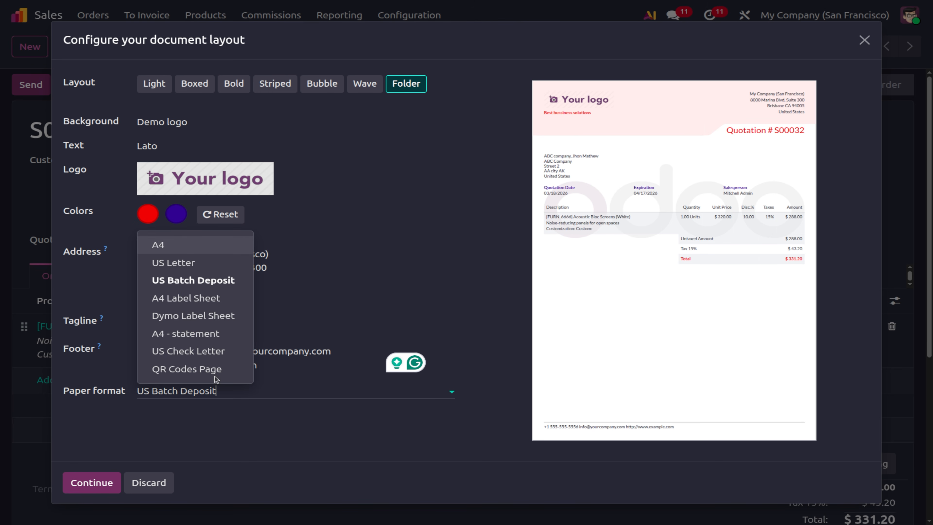
pyautogui.click(188, 245)
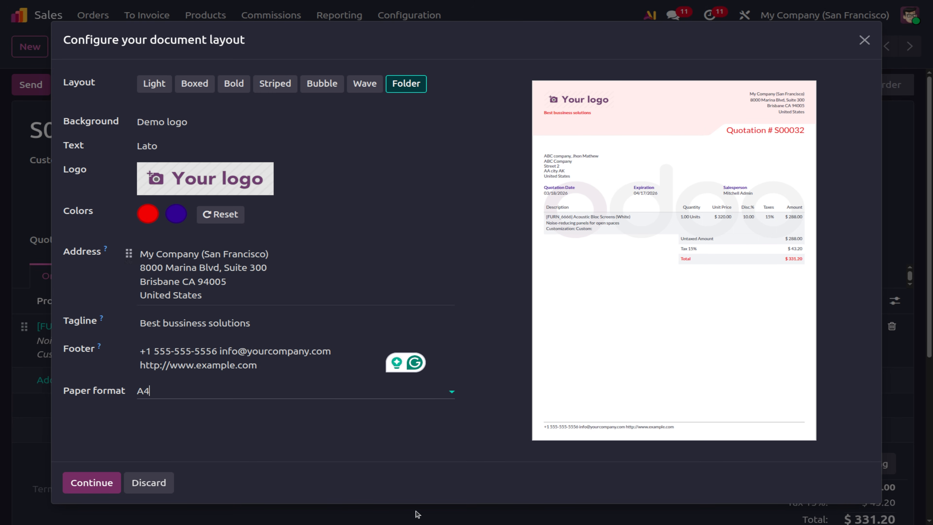
pyautogui.click(212, 392)
pyautogui.click(167, 263)
pyautogui.click(100, 484)
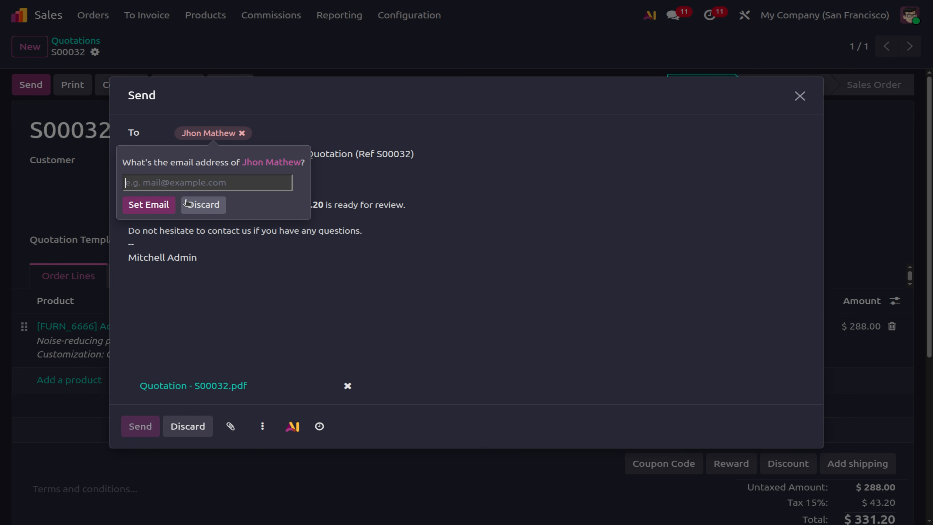
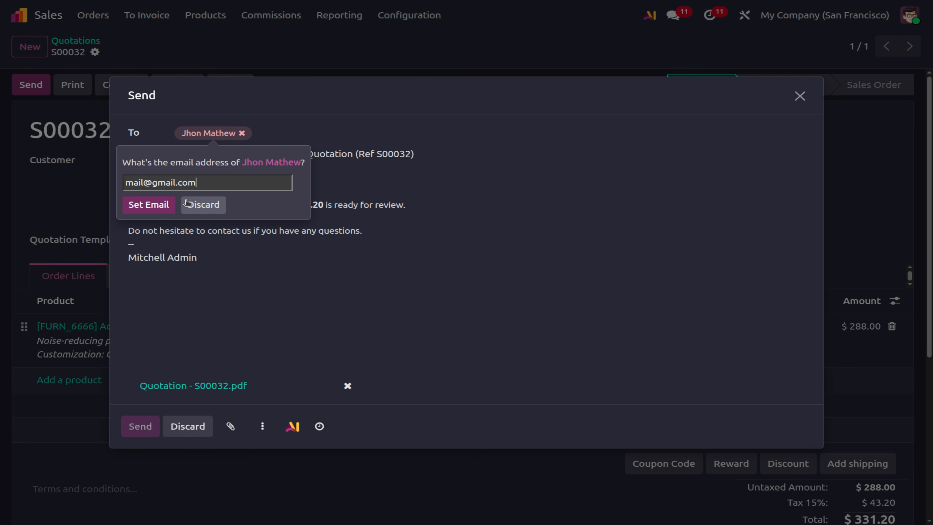
# Set the customer's Gmail e-mail address and send quotation S00032 with its PDF.
pyautogui.click(143, 203)
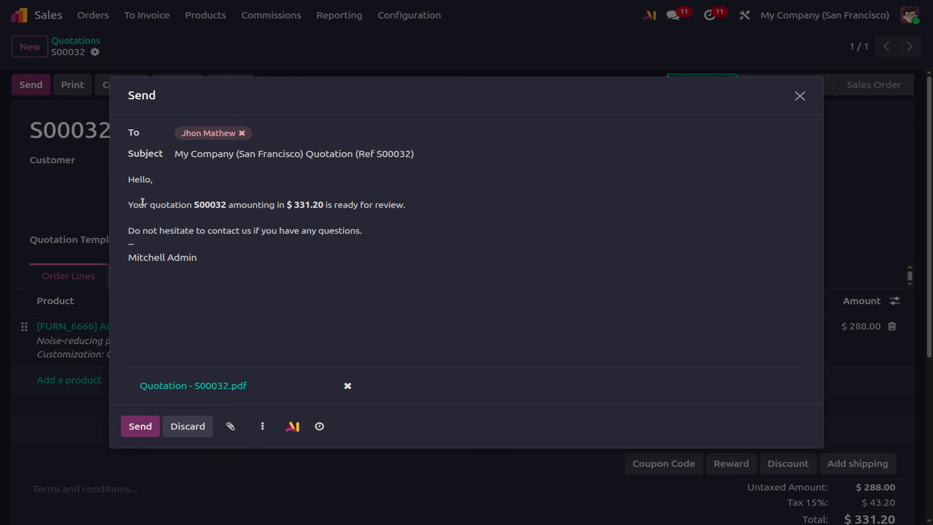
pyautogui.click(138, 423)
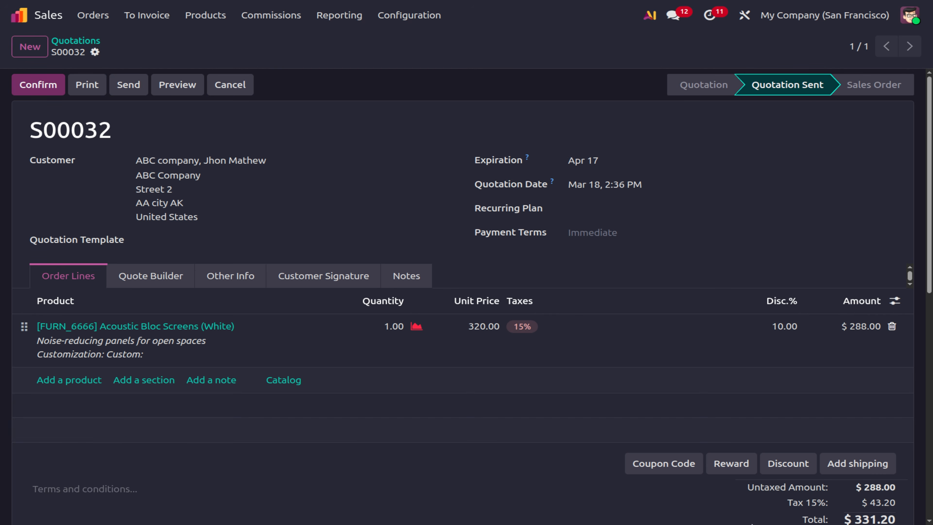
# Review the sent e-mail in the S00032 chatter, then confirm it as a sales order.
pyautogui.scroll(-5, 627, 380)
pyautogui.scroll(5, 627, 381)
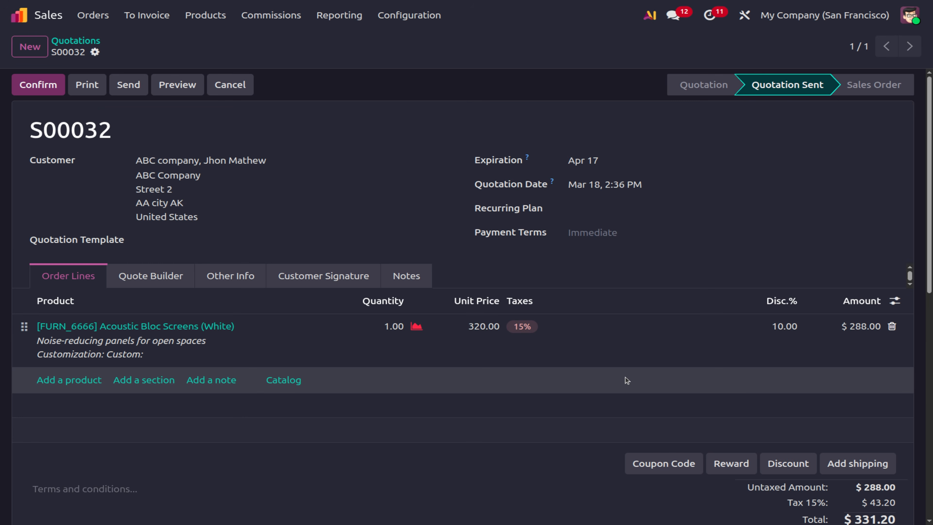
pyautogui.scroll(-5, 627, 380)
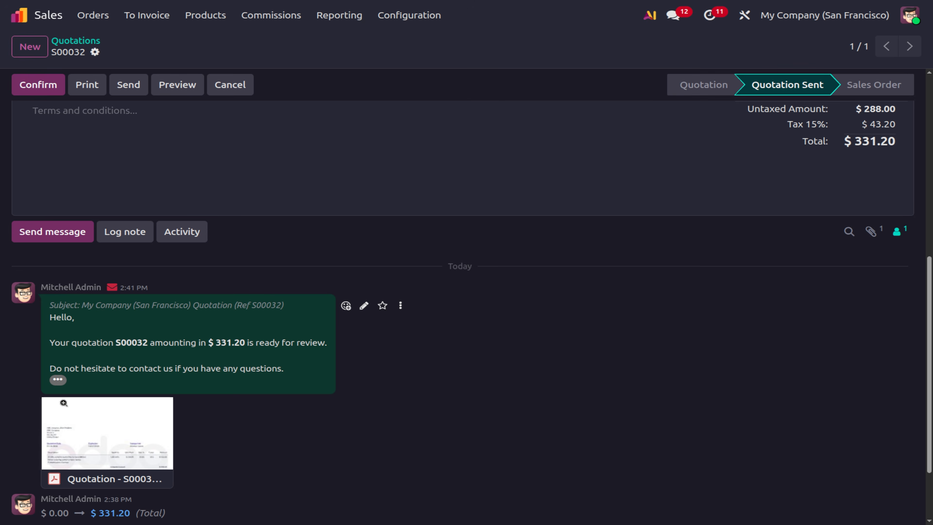
pyautogui.scroll(-2, 66, 392)
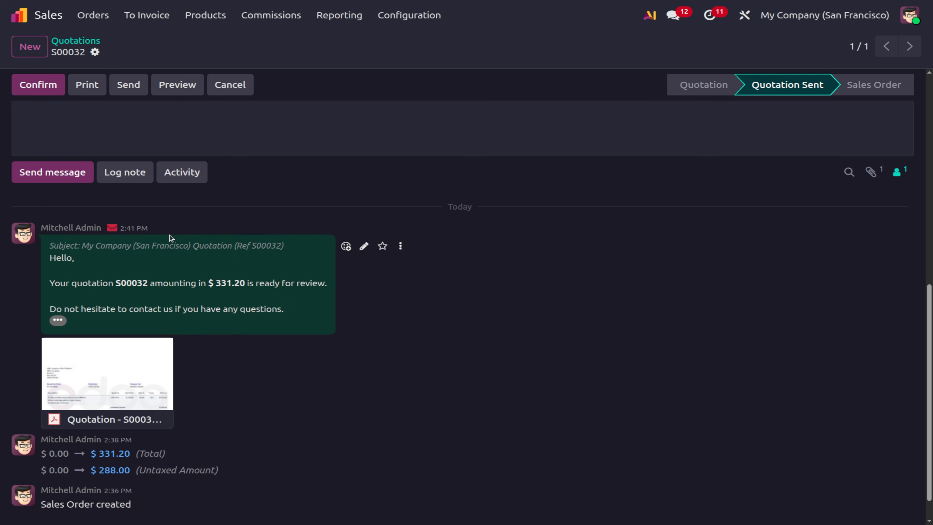
pyautogui.scroll(5, 110, 253)
pyautogui.scroll(3, 554, 350)
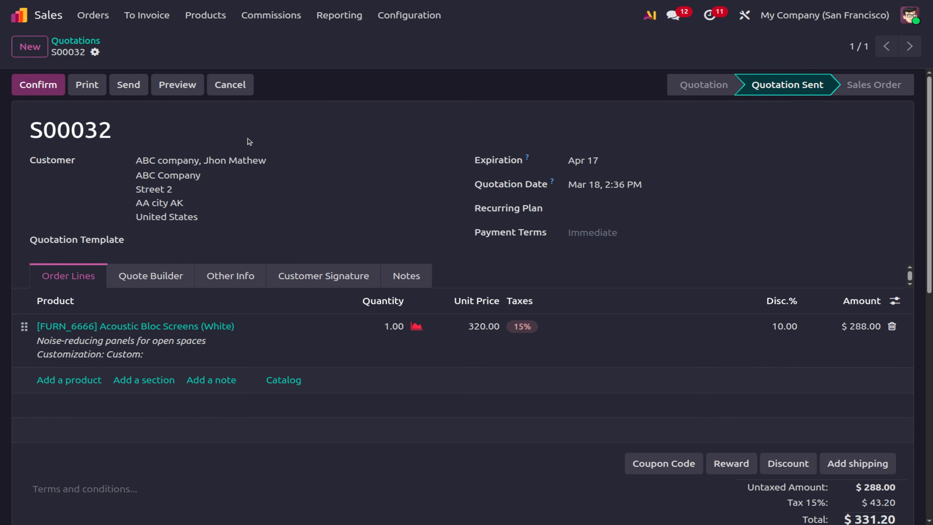
pyautogui.click(35, 93)
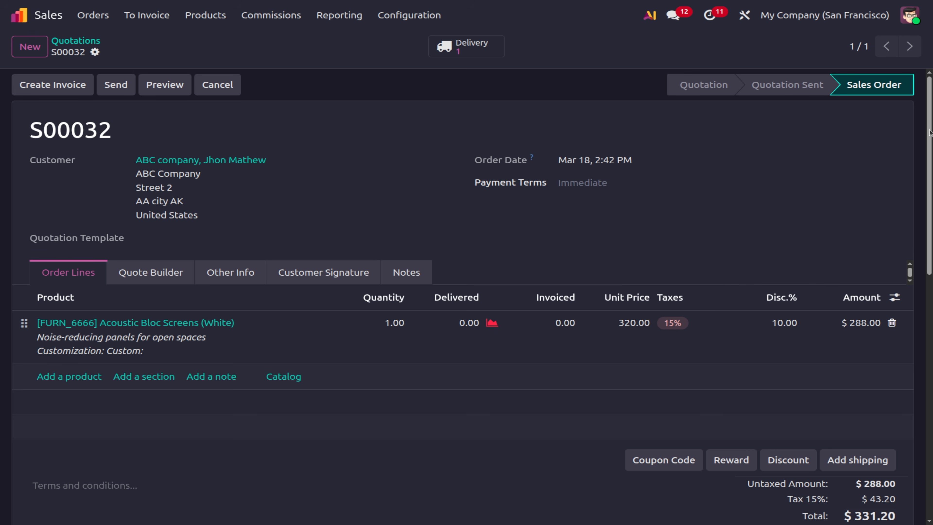
# From delivery WH/OUT/00050, set Acoustic Bloc Screens quantity on hand to 12 and return.
pyautogui.click(469, 55)
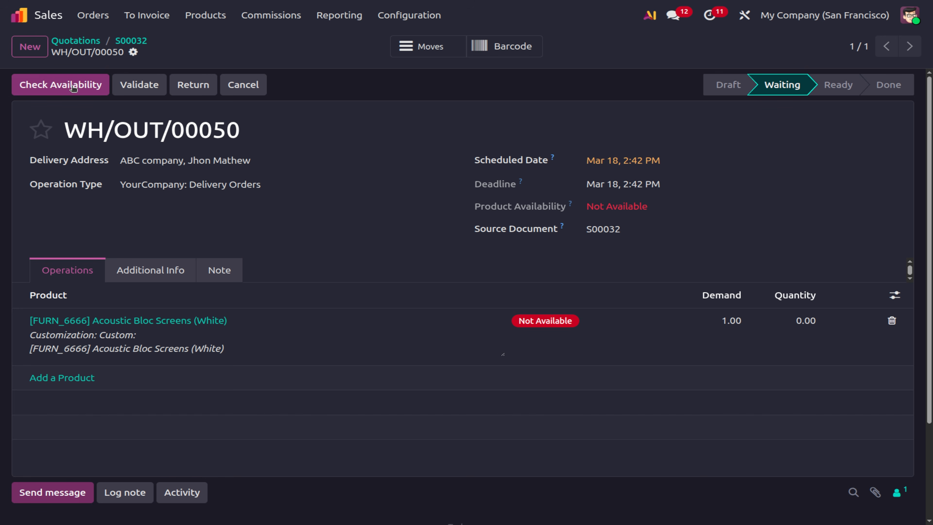
pyautogui.click(61, 87)
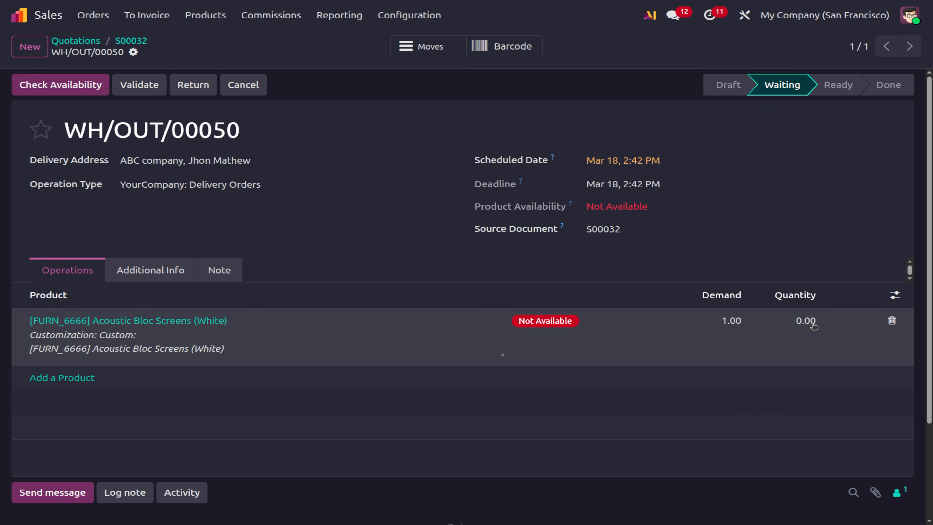
pyautogui.click(189, 325)
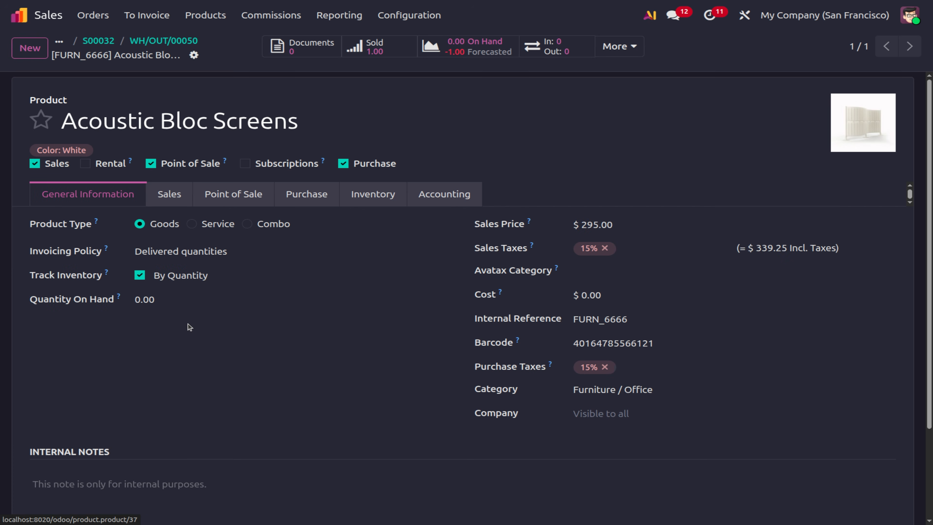
pyautogui.click(180, 296)
pyautogui.write('12')
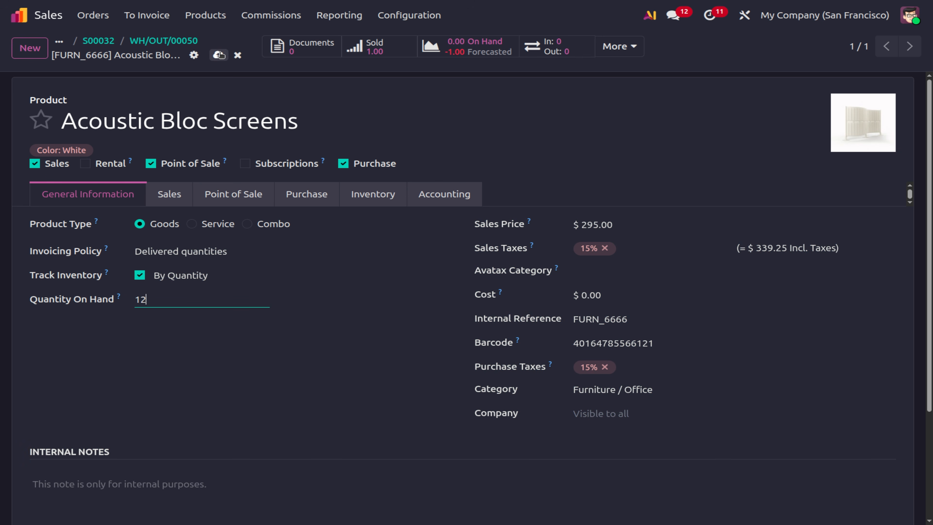
pyautogui.click(220, 55)
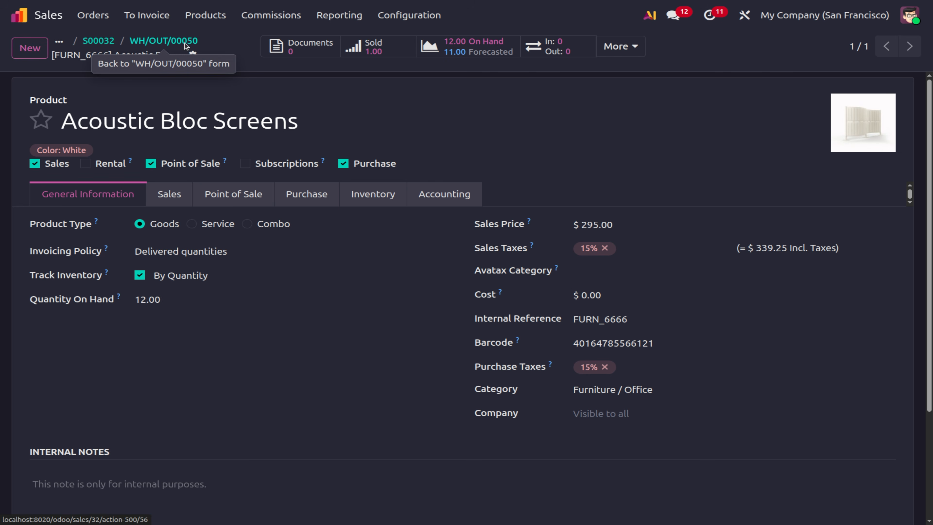
pyautogui.click(185, 42)
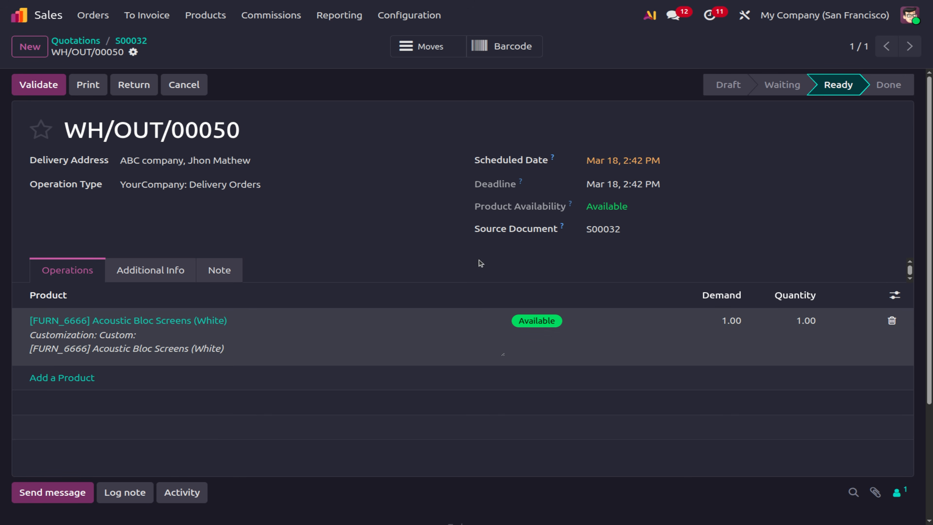
# Validate delivery WH/OUT/00050, then start a Regular invoice for S00032.
pyautogui.click(48, 91)
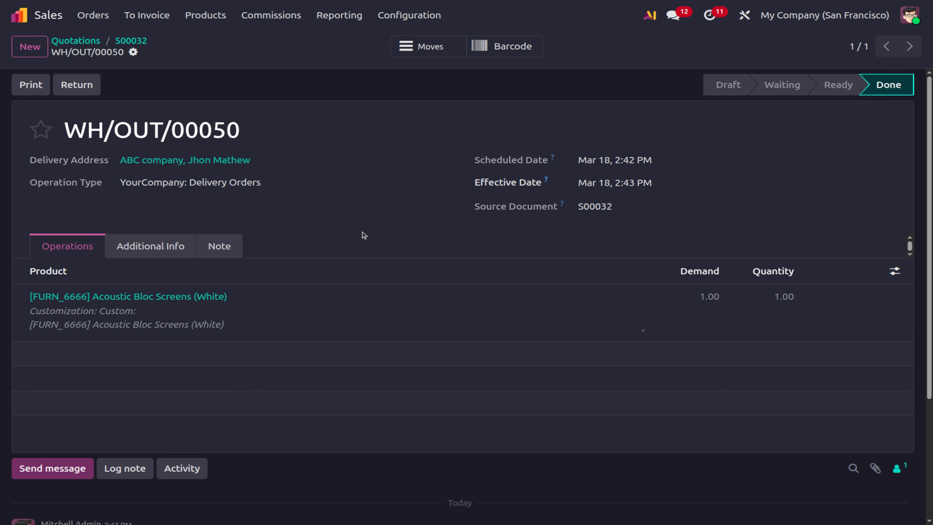
pyautogui.click(126, 41)
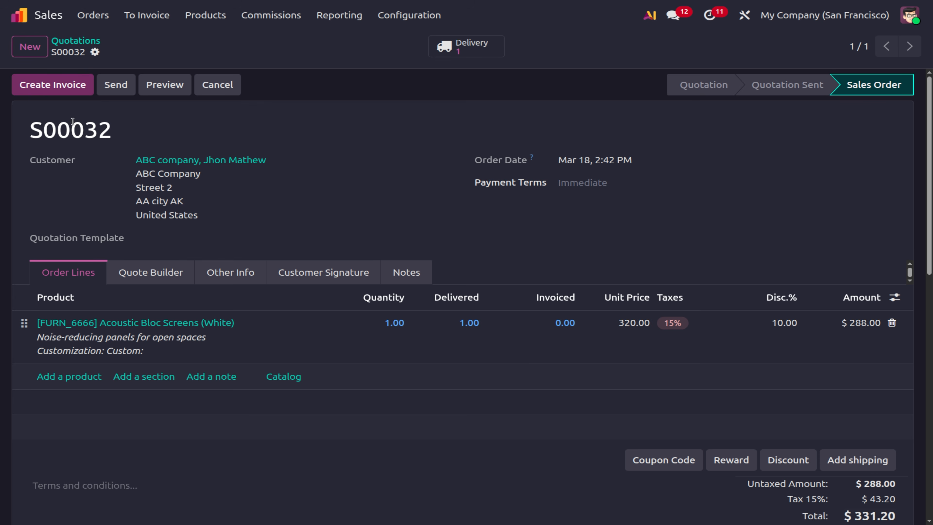
pyautogui.click(59, 92)
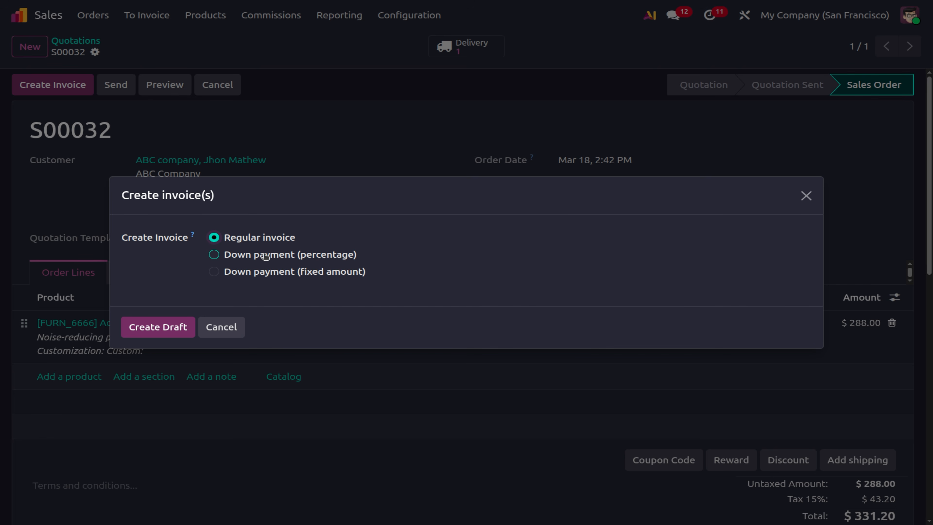
# Create the draft invoice, review its tabs, and post INV/2026/00013 for $331.20.
pyautogui.click(153, 330)
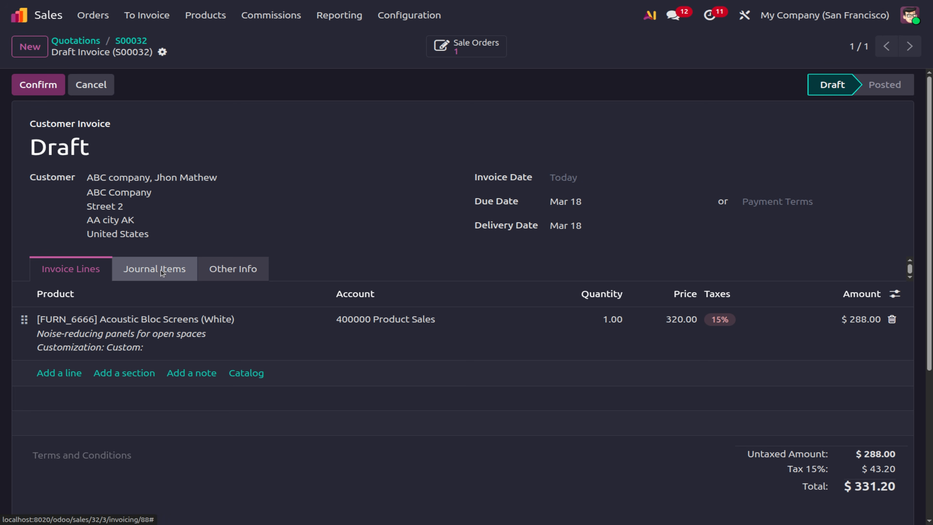
pyautogui.click(163, 271)
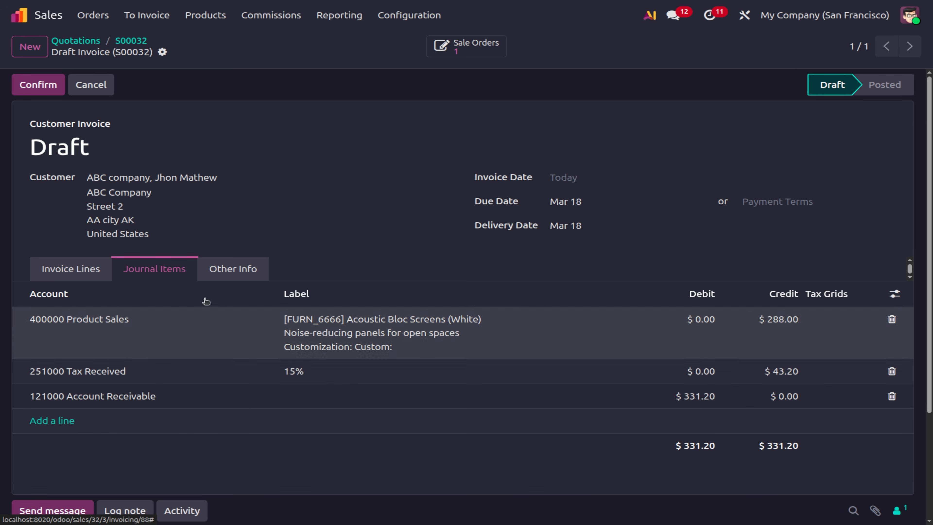
pyautogui.click(211, 265)
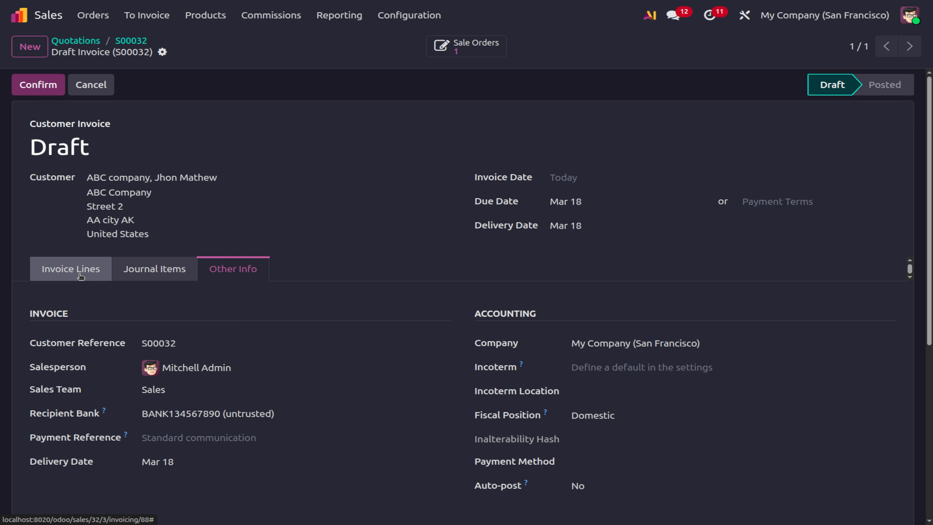
pyautogui.click(72, 270)
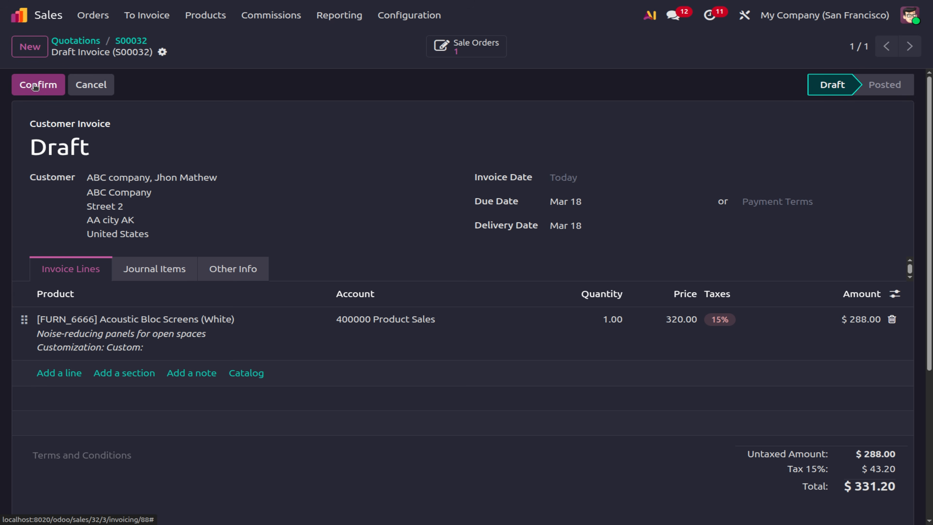
pyautogui.click(26, 81)
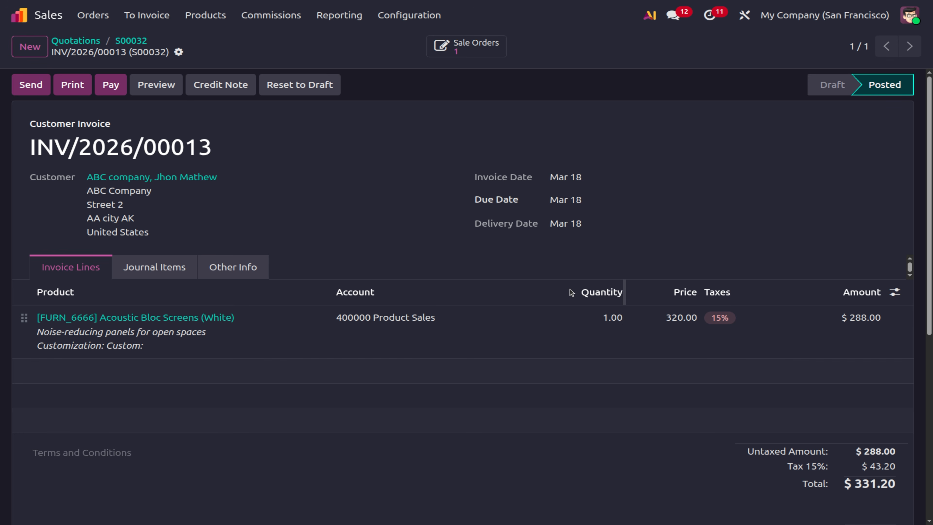
pyautogui.moveTo(571, 292)
# Start a new product named Basket in Products and tick Rental.
pyautogui.click(134, 42)
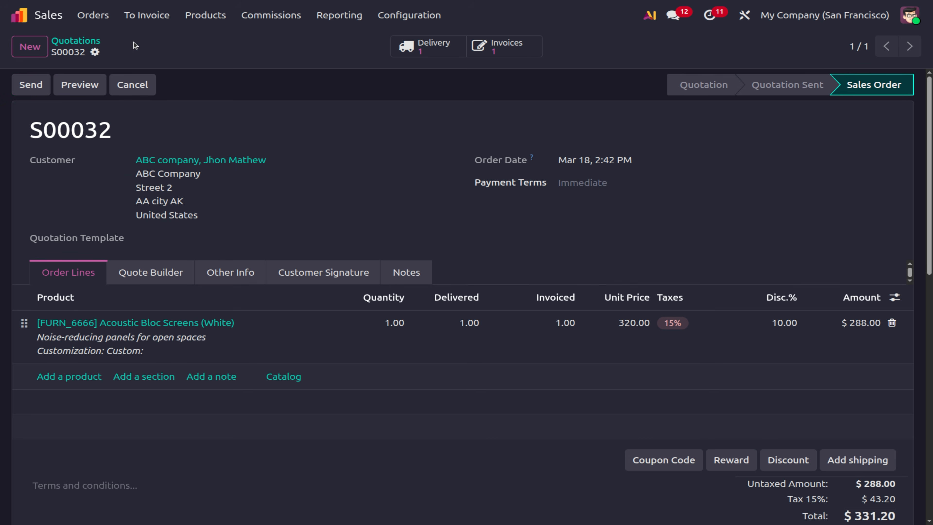
pyautogui.click(201, 18)
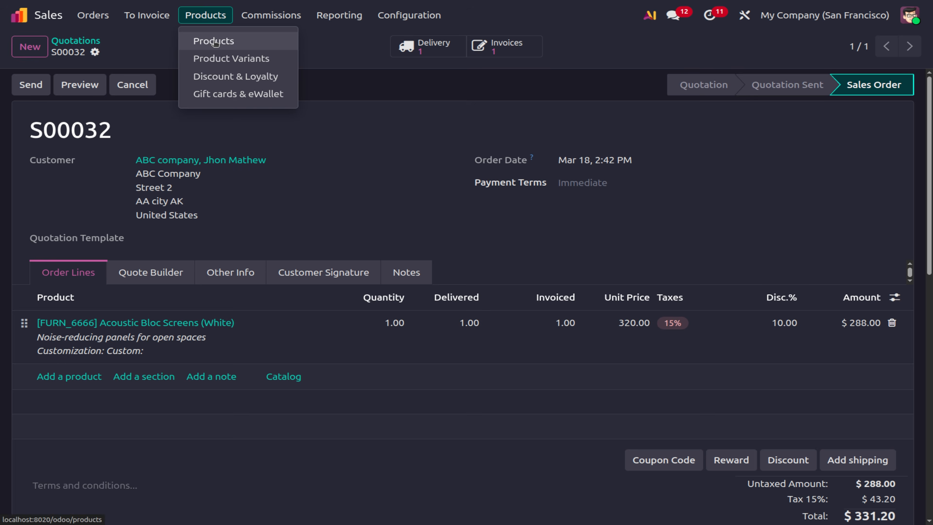
pyautogui.click(216, 41)
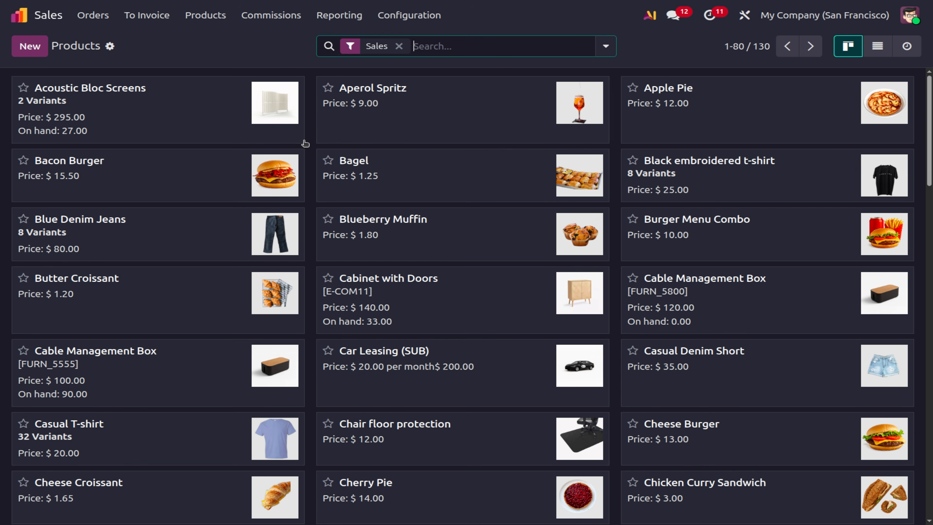
pyautogui.click(34, 49)
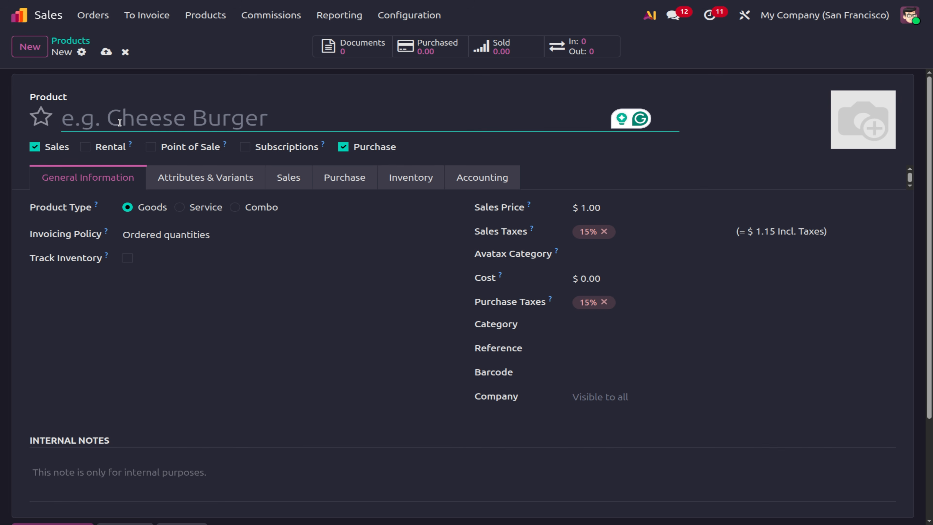
pyautogui.write('Basket')
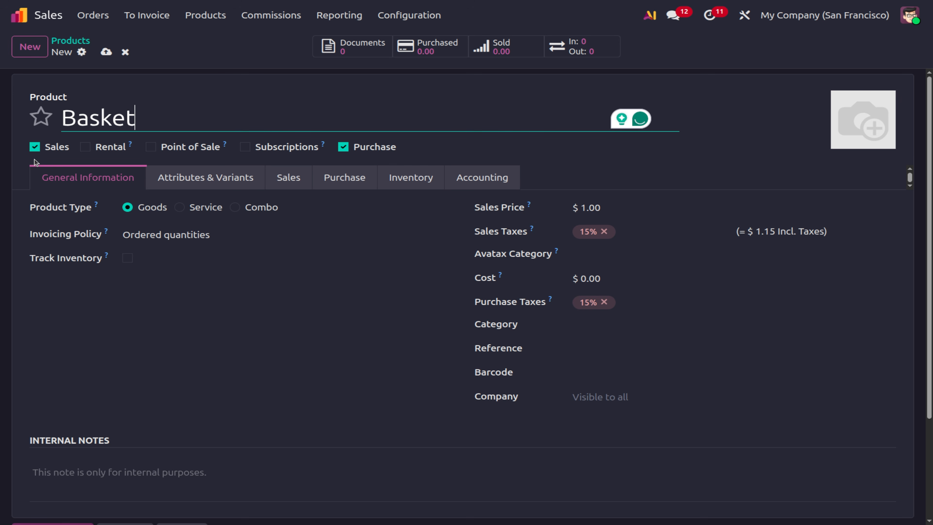
pyautogui.click(85, 147)
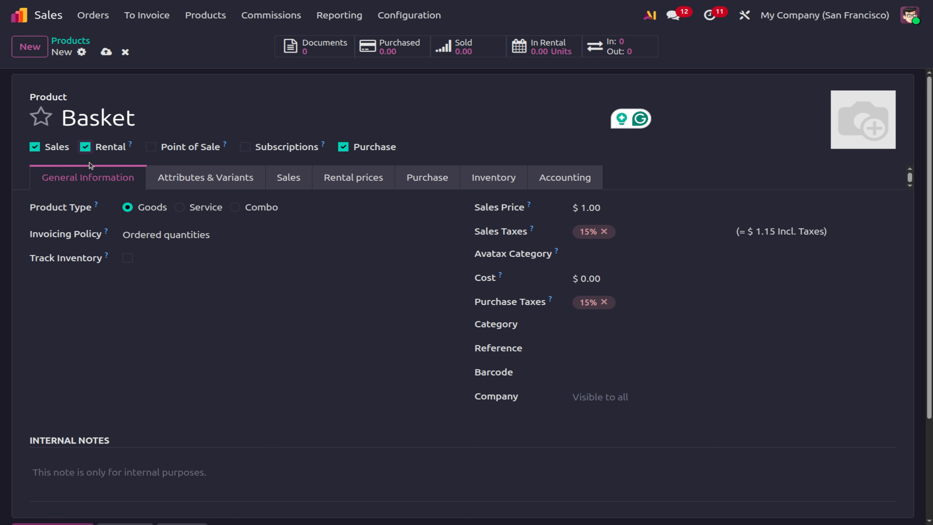
# Untick Rental on Basket and keep the Ordered quantities invoicing policy.
pyautogui.click(85, 147)
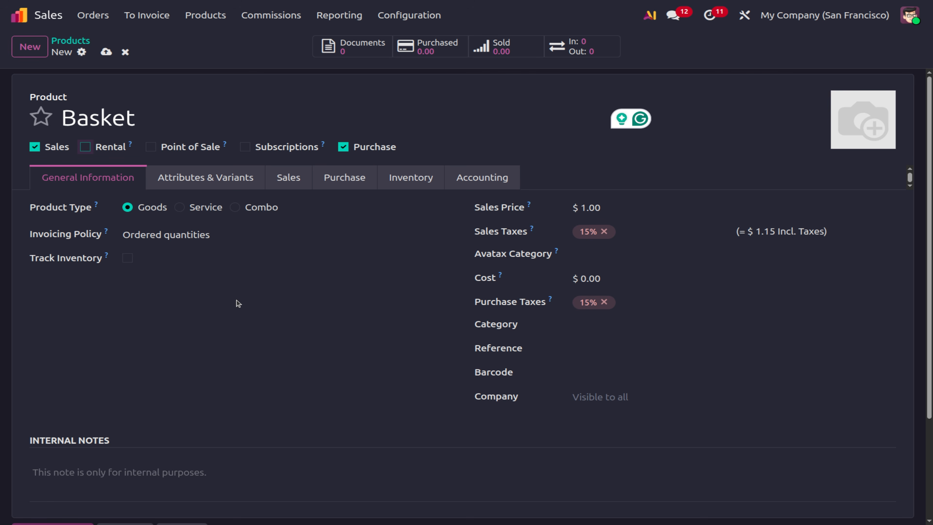
pyautogui.click(146, 234)
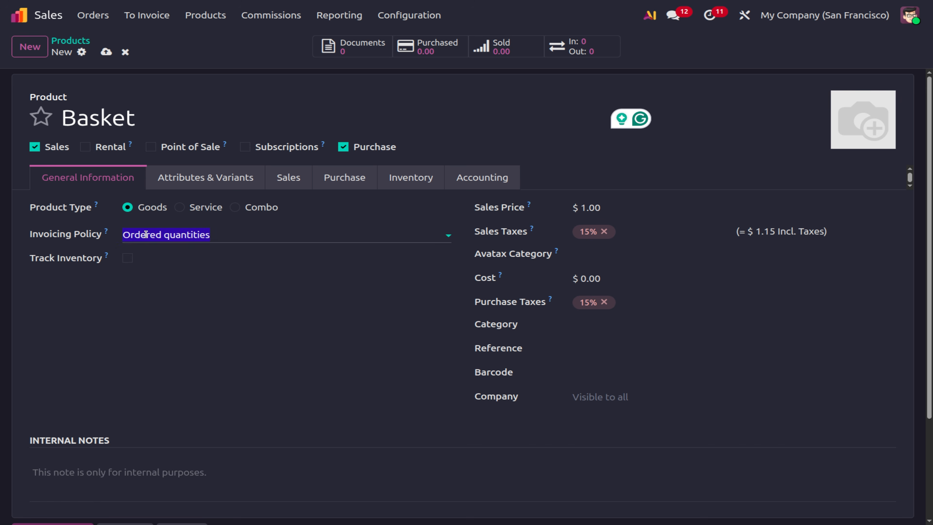
pyautogui.click(273, 345)
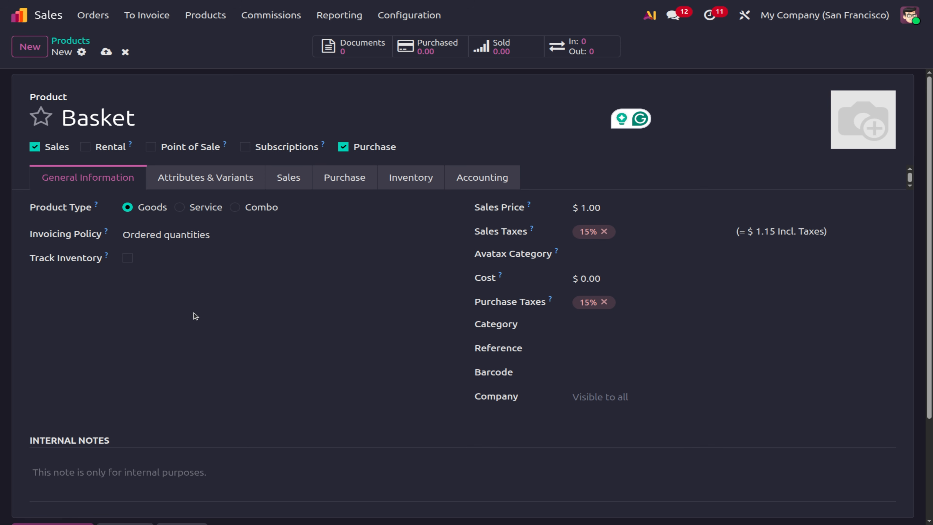
# Enable inventory tracking By Quantity and save the new Basket product.
pyautogui.click(128, 259)
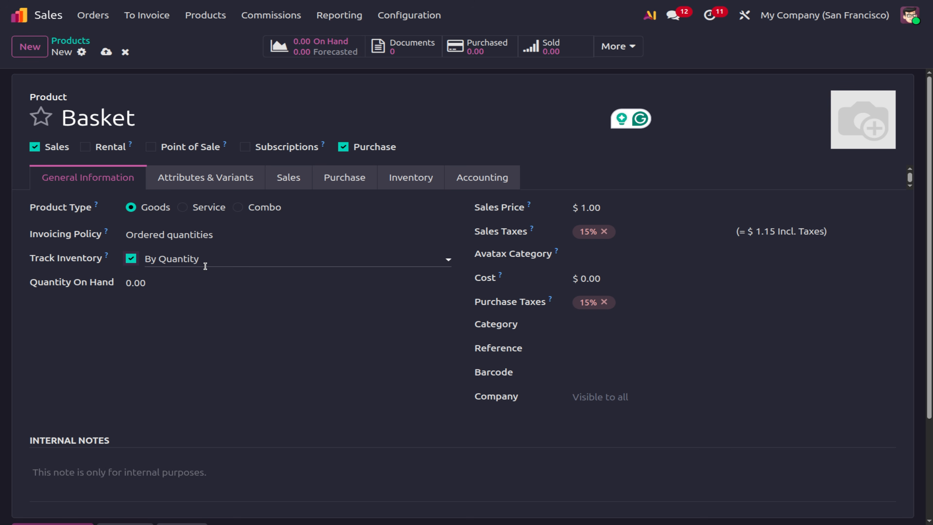
pyautogui.click(206, 267)
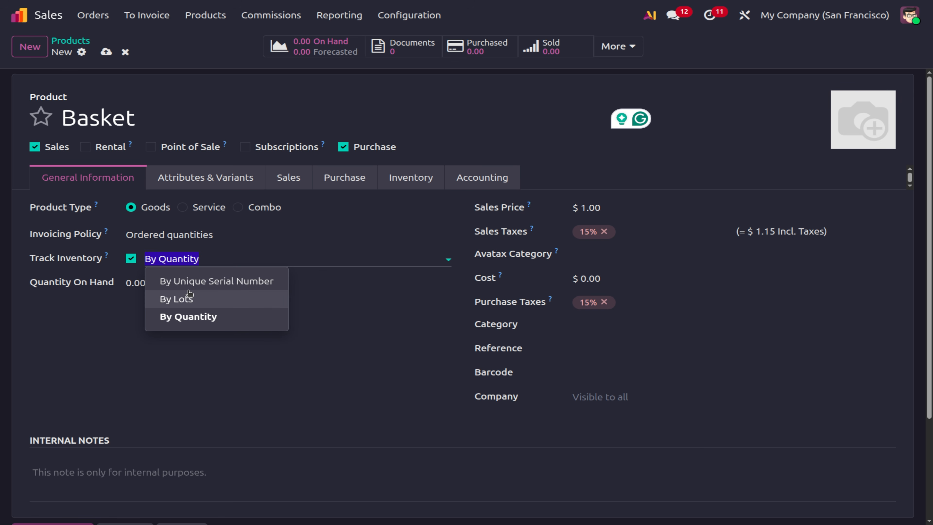
pyautogui.click(186, 317)
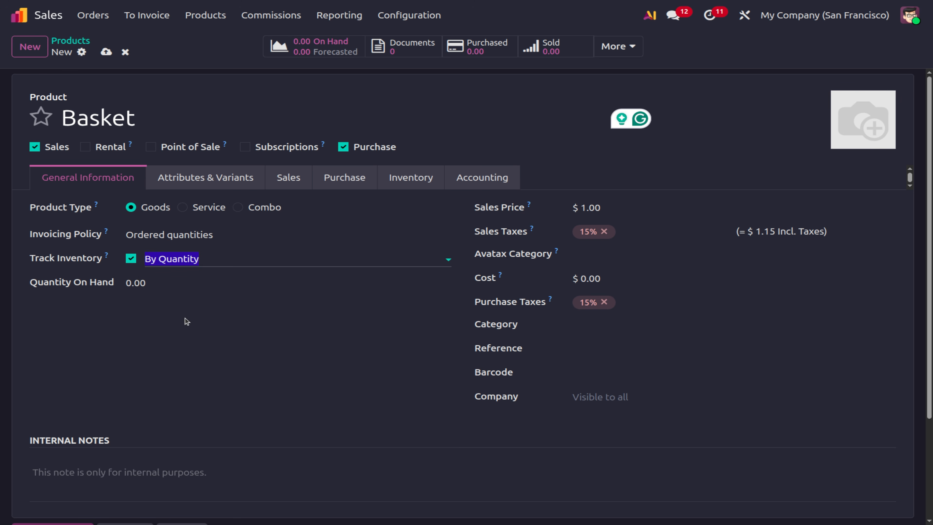
pyautogui.click(135, 286)
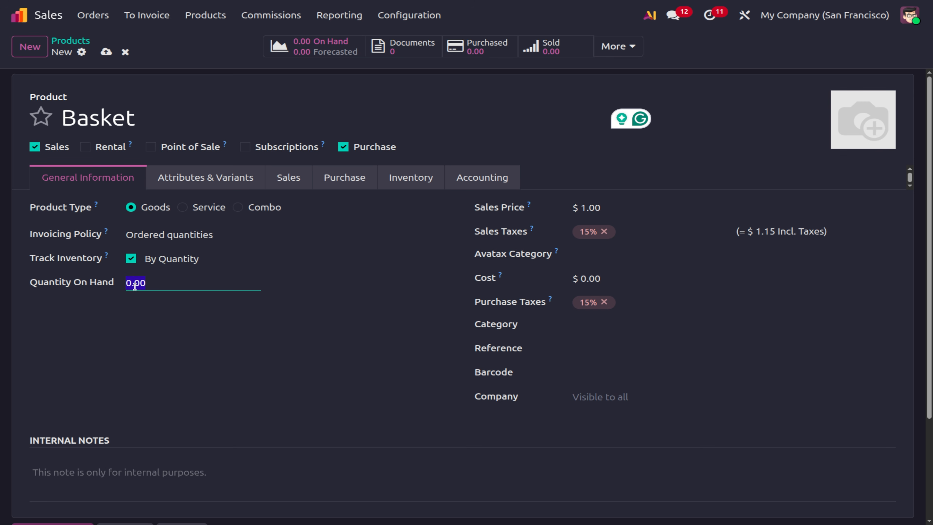
pyautogui.click(106, 50)
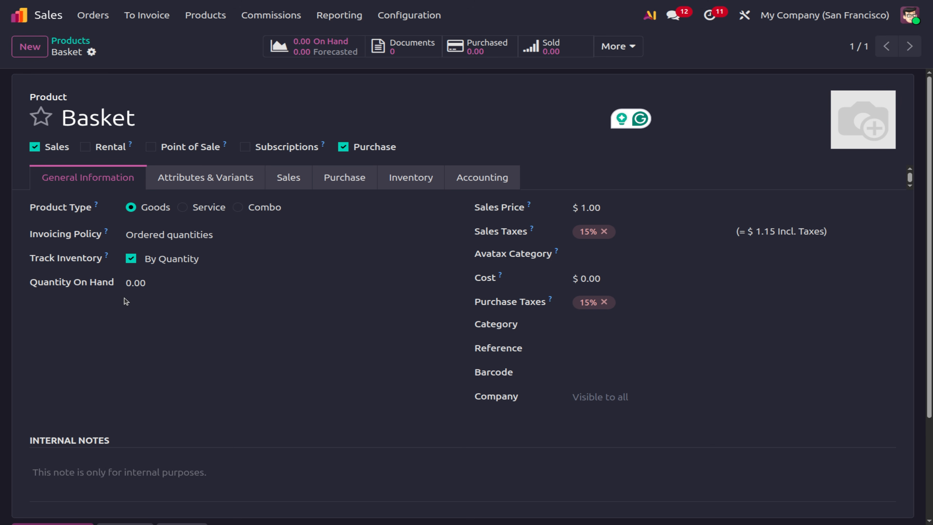
# Set Basket's quantity on hand to 10 and mark it as a favourite.
pyautogui.click(163, 286)
pyautogui.press('BackSpace')
pyautogui.press('BackSpace')
pyautogui.press('BackSpace')
pyautogui.press('BackSpace')
pyautogui.write('10')
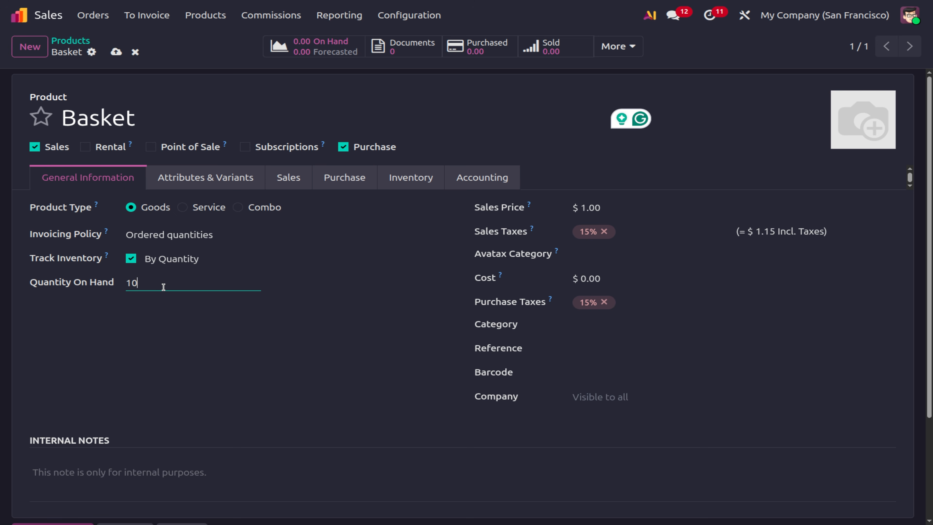
pyautogui.click(115, 52)
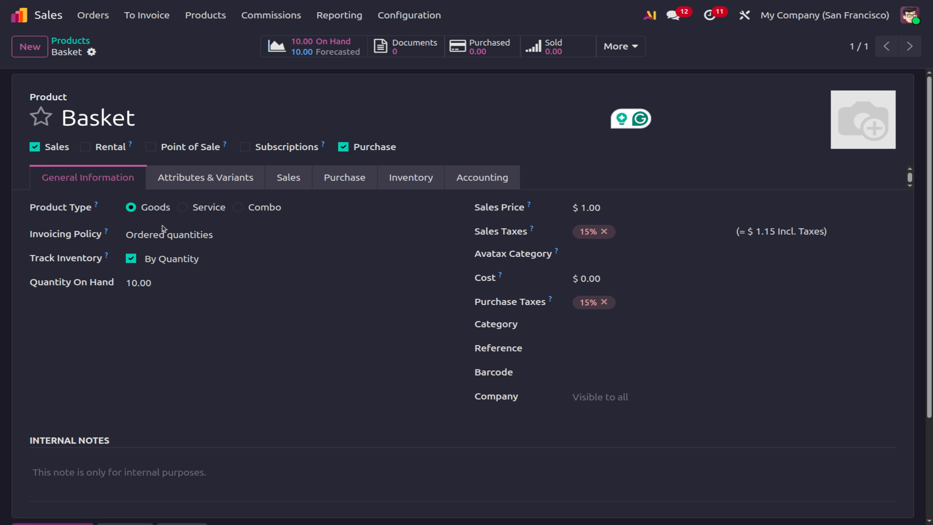
pyautogui.click(135, 285)
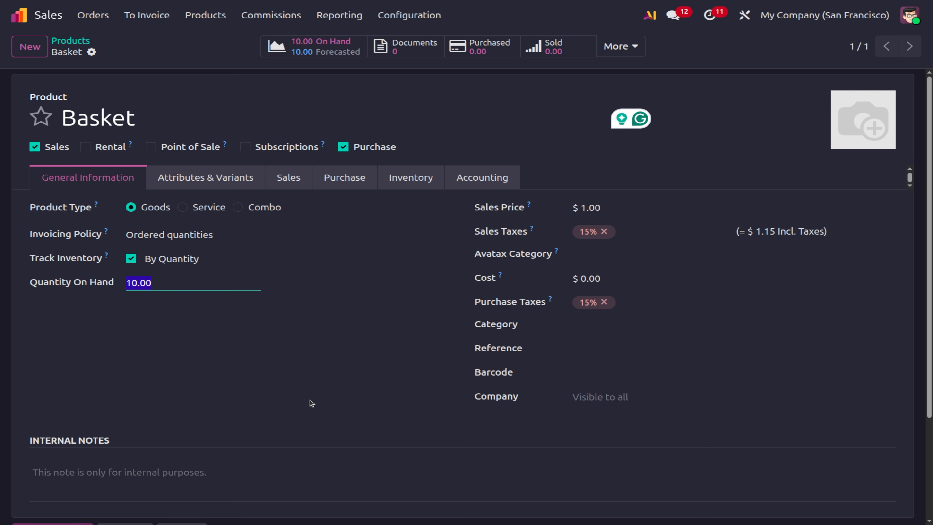
pyautogui.click(253, 373)
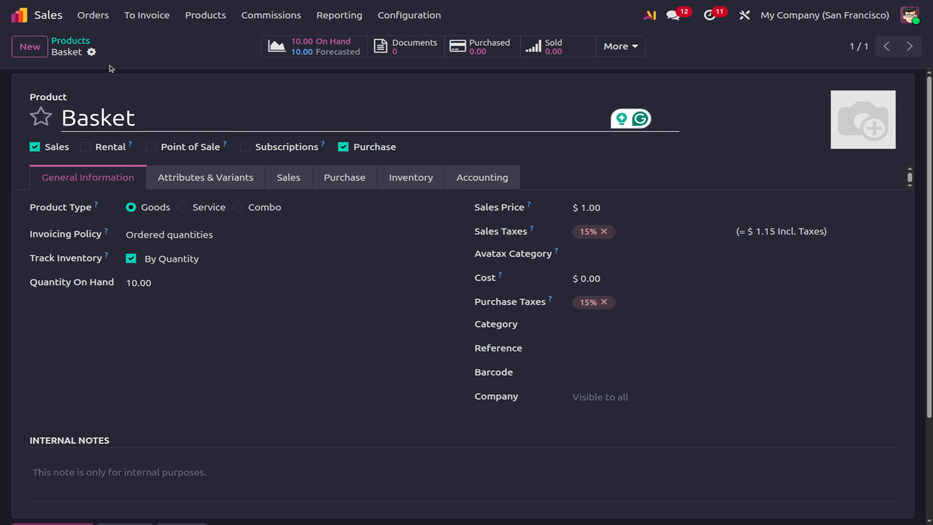
pyautogui.click(94, 18)
pyautogui.click(94, 17)
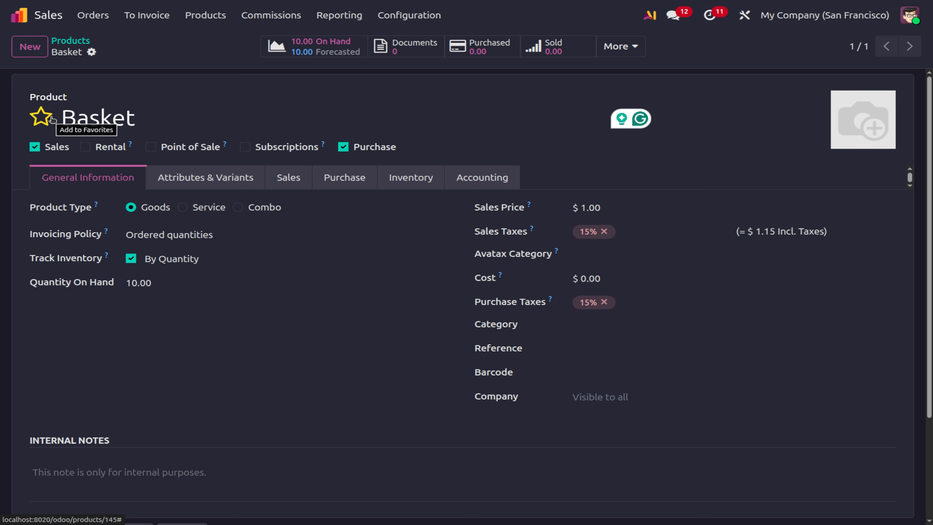
pyautogui.click(52, 118)
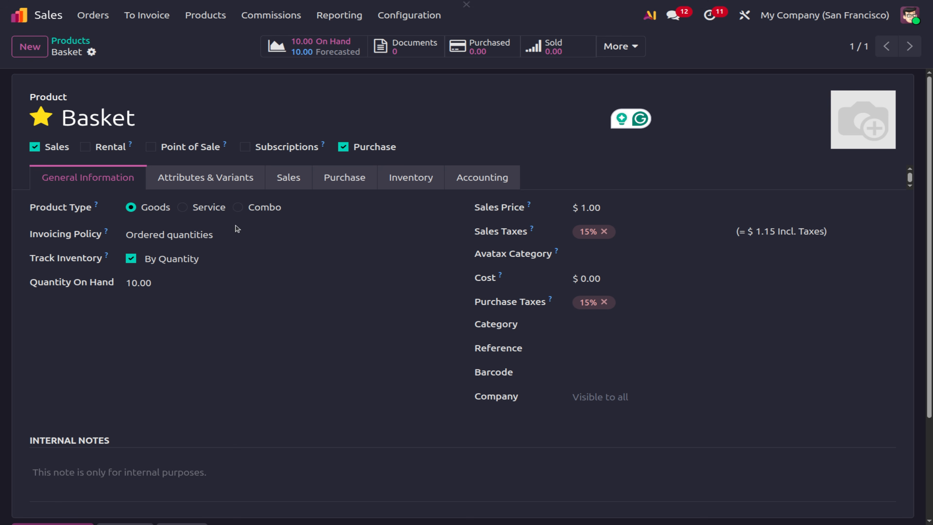
# Start a new quotation for customer Deco Addict.
pyautogui.click(93, 15)
pyautogui.click(108, 40)
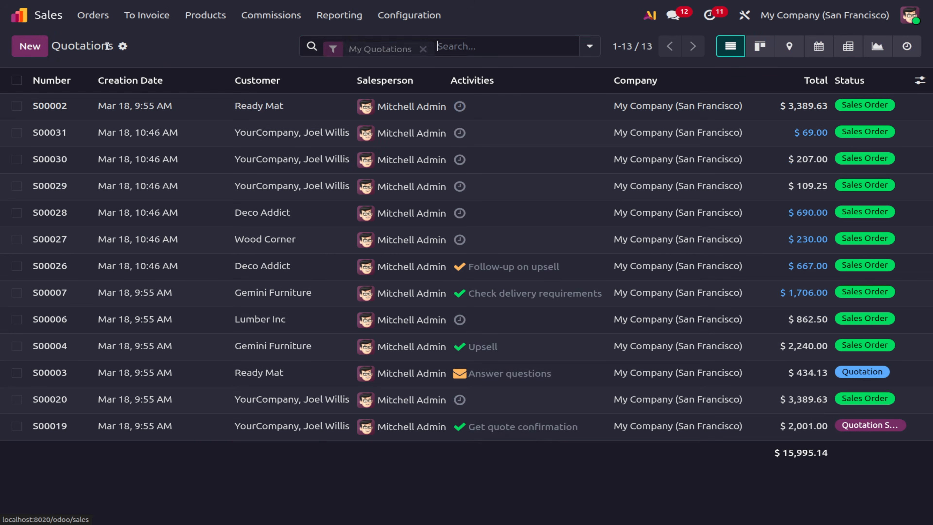
pyautogui.click(29, 46)
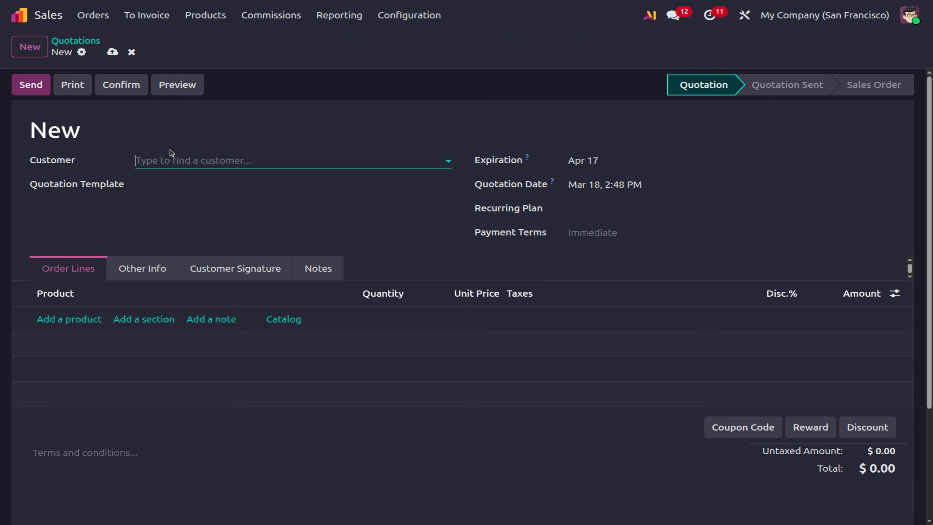
pyautogui.click(150, 167)
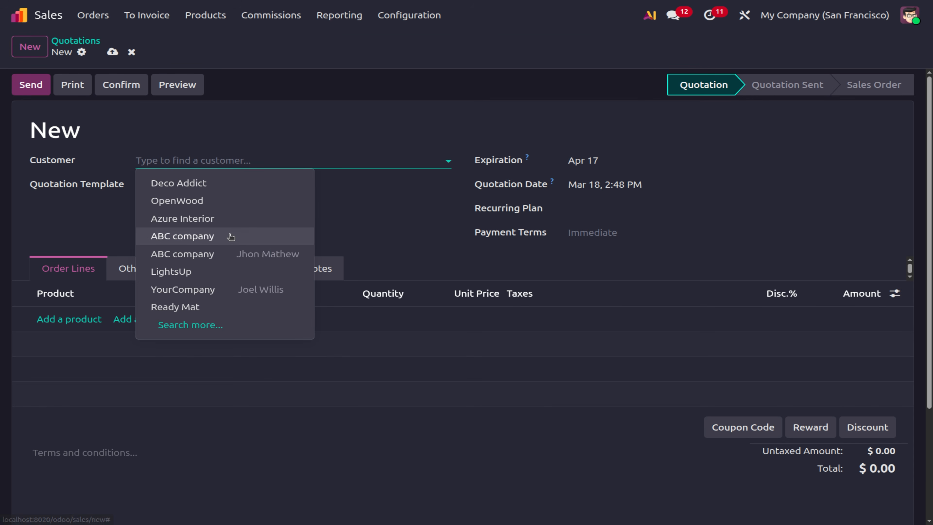
pyautogui.write('jh')
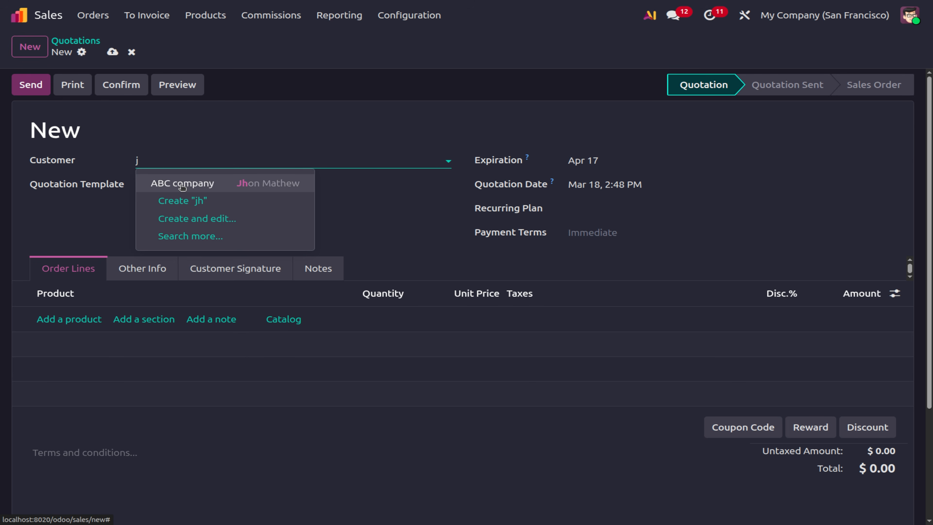
pyautogui.press('BackSpace')
pyautogui.write('mat')
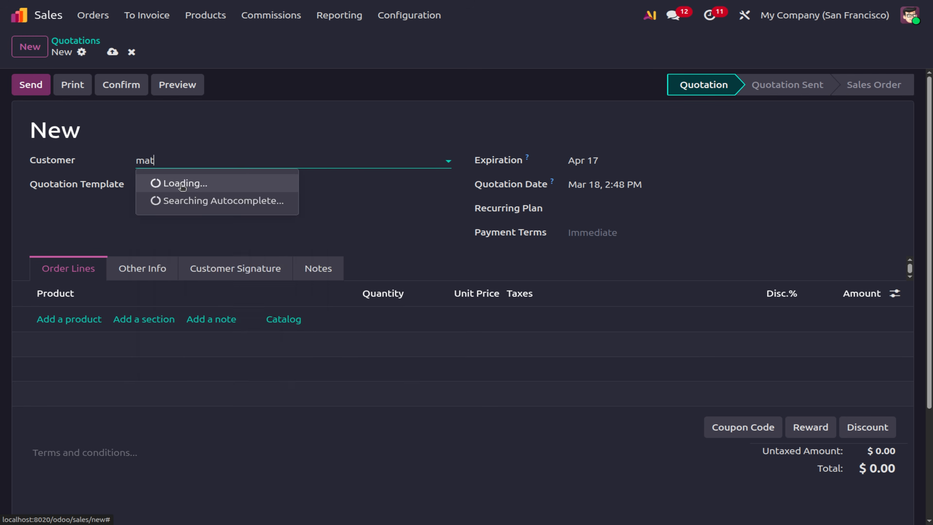
pyautogui.press('BackSpace')
pyautogui.press('BackSpace')
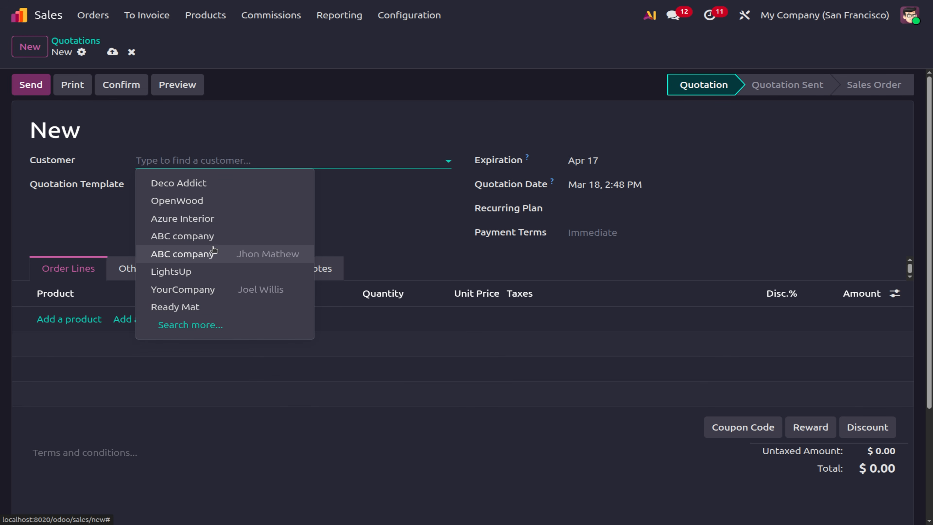
pyautogui.click(194, 183)
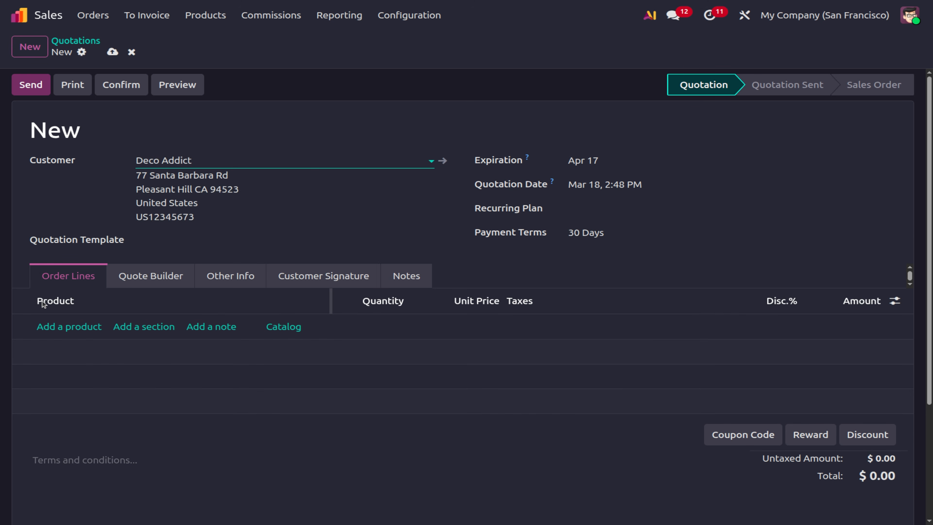
# Add 12 Basket units at $1.00 and confirm the order as S00033.
pyautogui.click(48, 328)
pyautogui.write('bas')
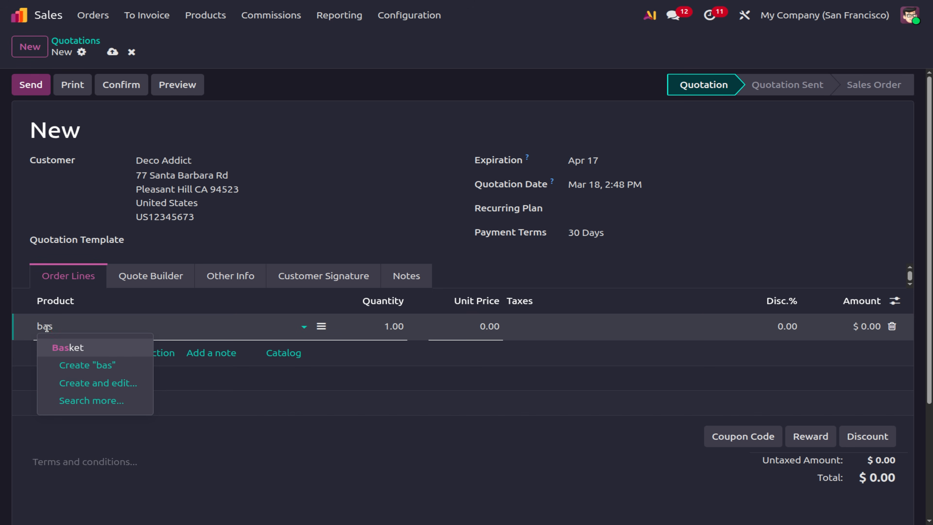
pyautogui.press('BackSpace')
pyautogui.press('BackSpace')
pyautogui.press('BackSpace')
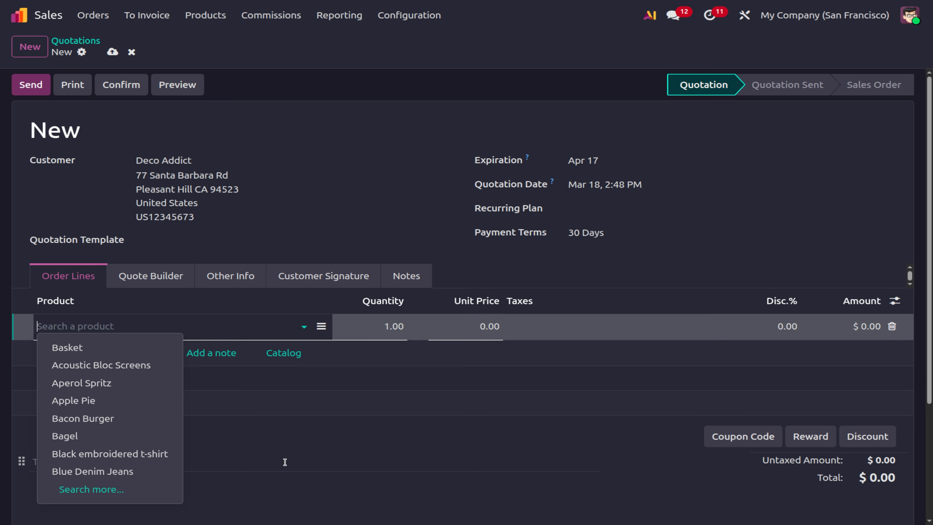
pyautogui.click(287, 464)
pyautogui.click(74, 326)
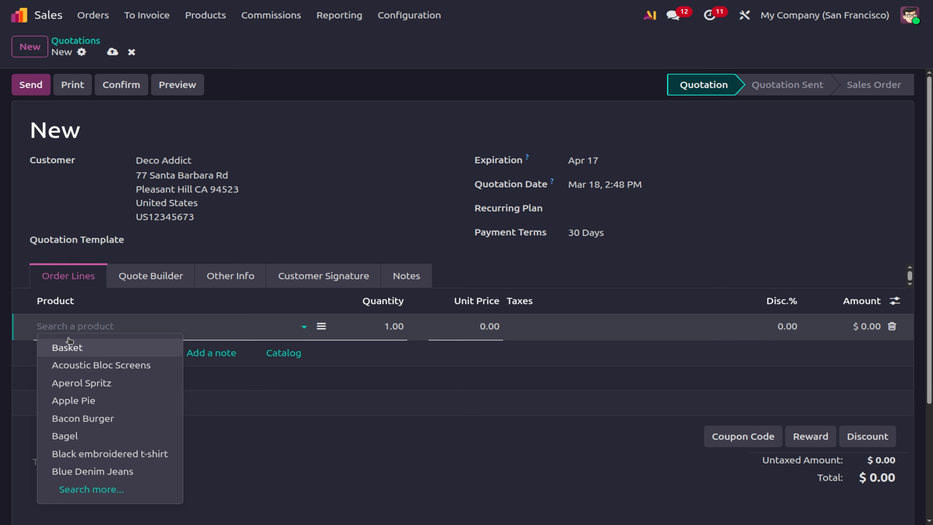
pyautogui.click(88, 352)
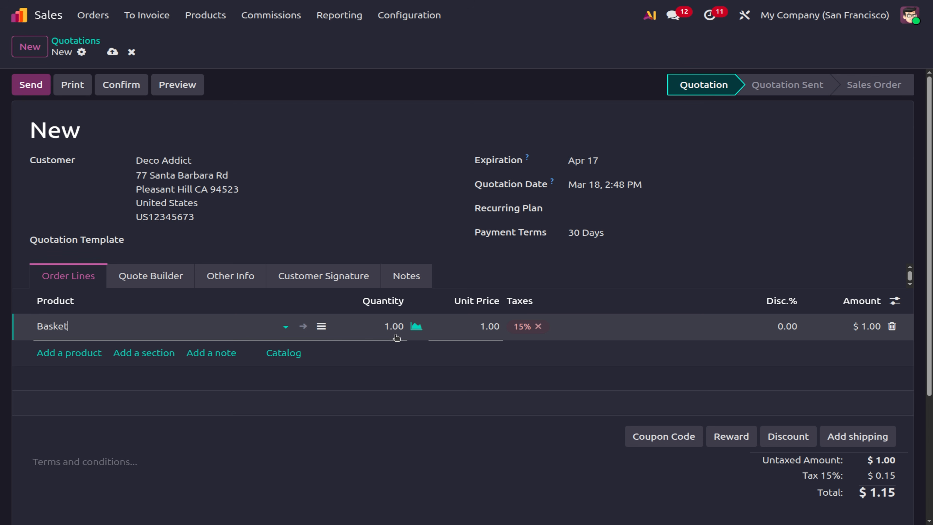
pyautogui.click(394, 325)
pyautogui.write('12')
pyautogui.click(425, 395)
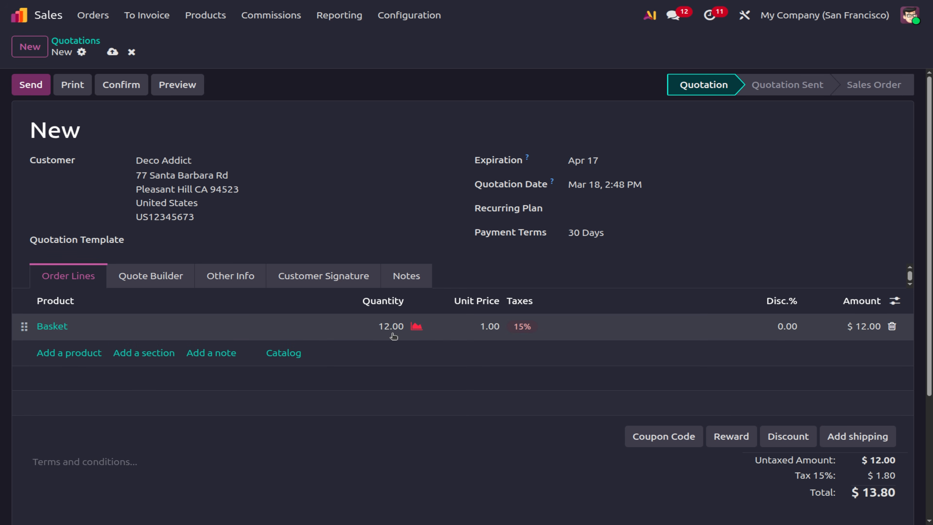
pyautogui.click(110, 96)
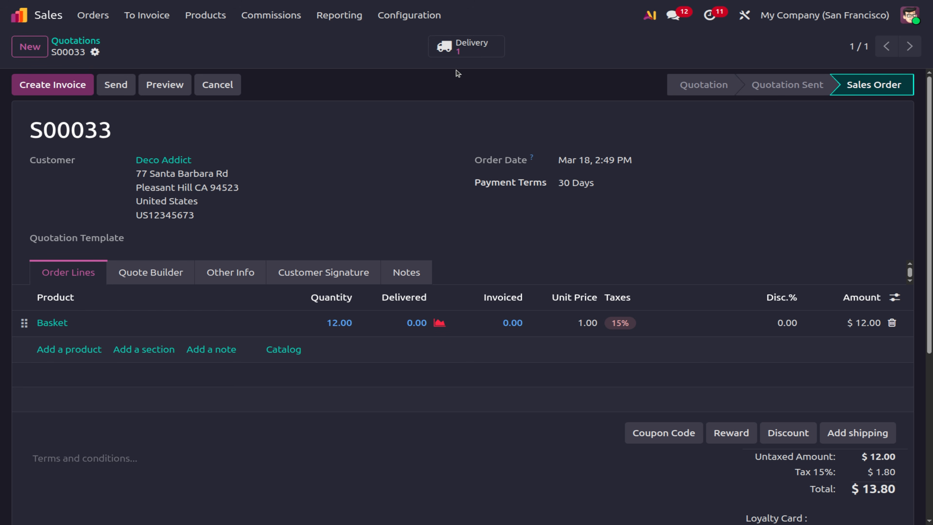
# Create and post regular invoice INV/2026/00014 billing all 12 Baskets on S00033 for $13.80.
pyautogui.click(61, 88)
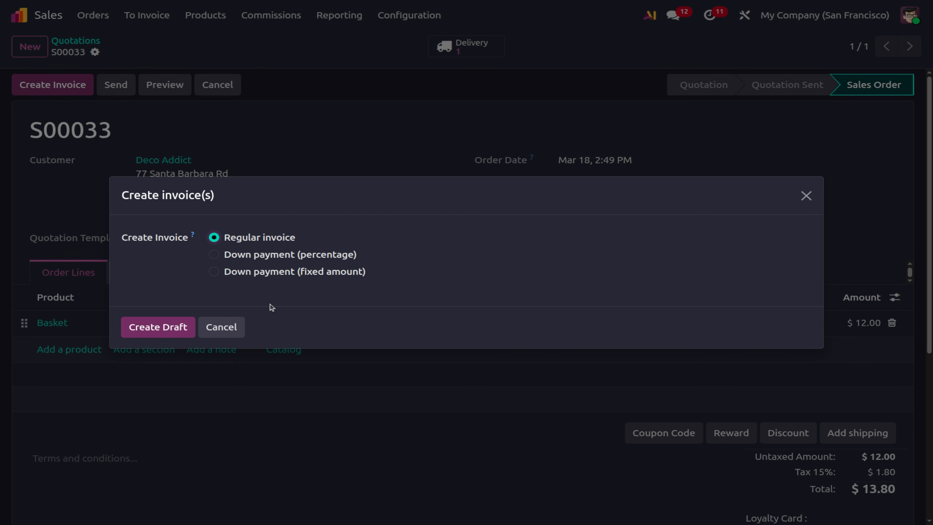
pyautogui.click(167, 331)
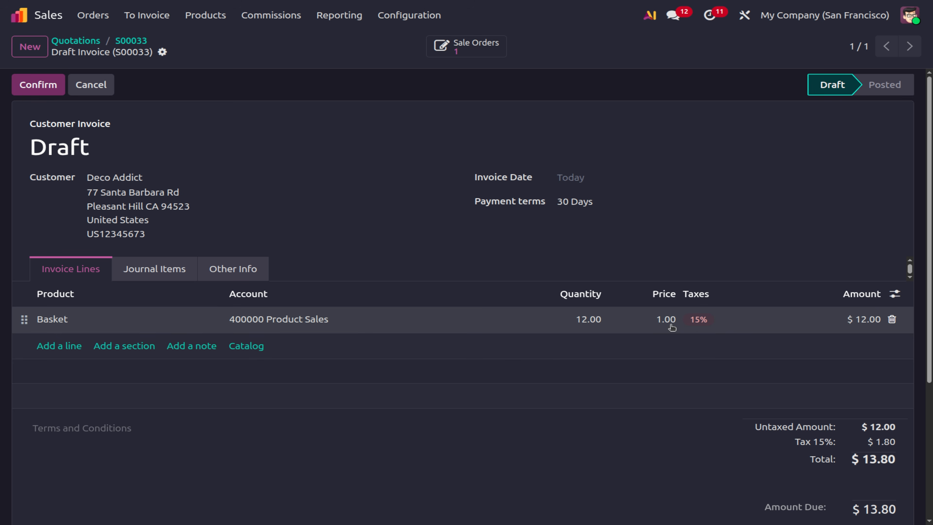
pyautogui.click(42, 90)
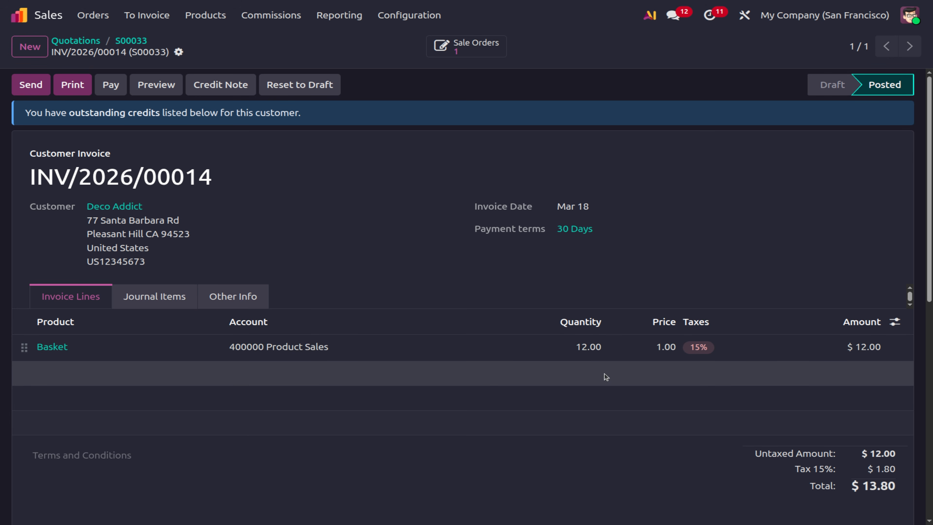
pyautogui.click(131, 41)
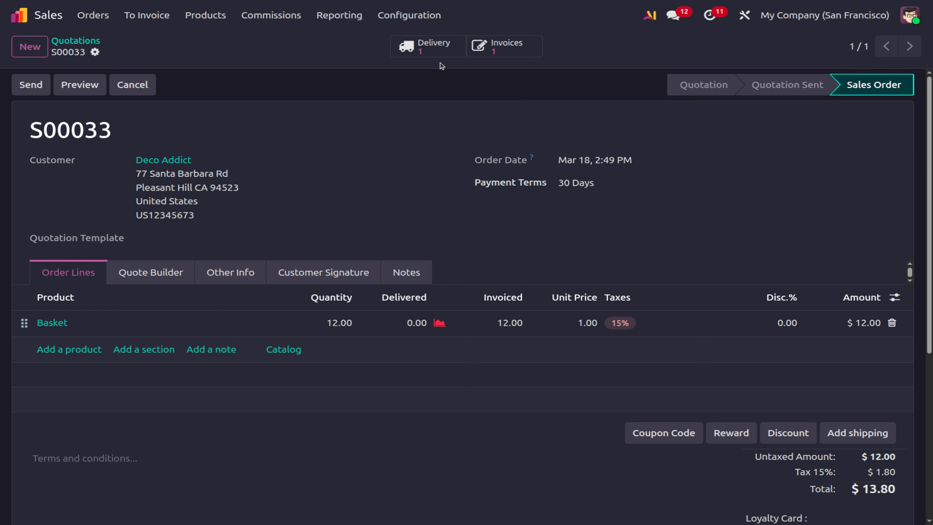
# Validate delivery WH/OUT/00051 shipping 10 Baskets for S00033, with a backorder for the remainder.
pyautogui.click(440, 53)
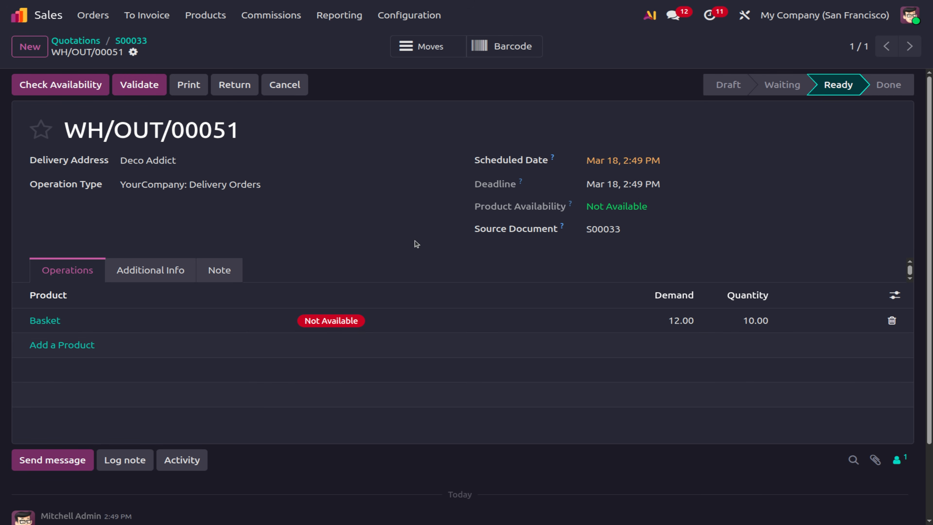
pyautogui.click(71, 90)
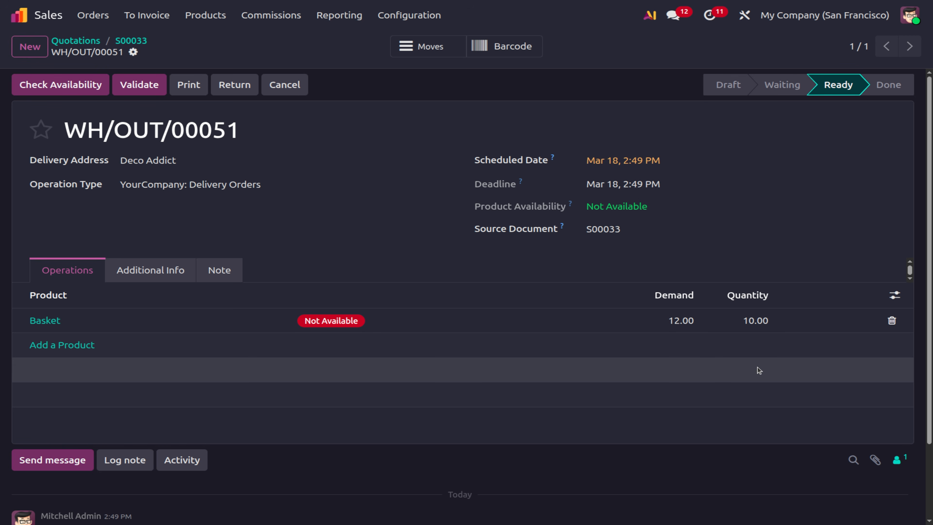
pyautogui.click(146, 92)
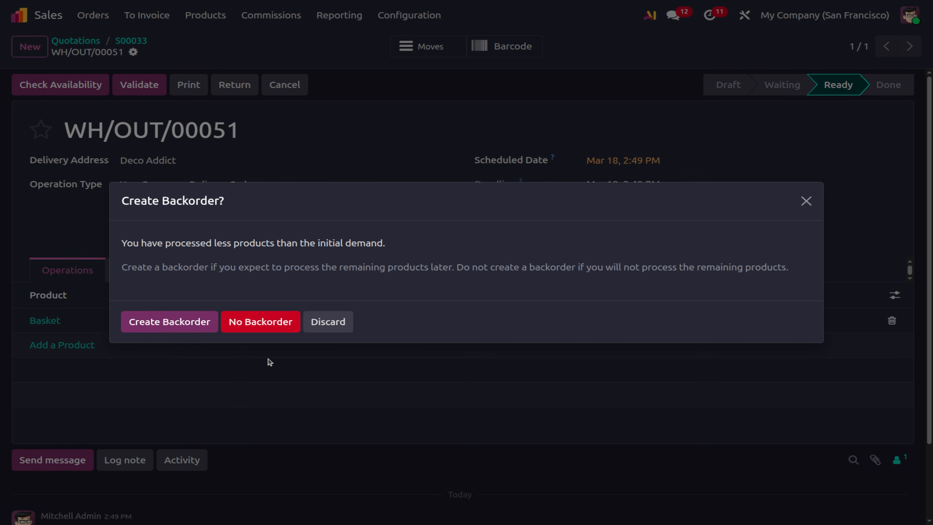
pyautogui.click(173, 325)
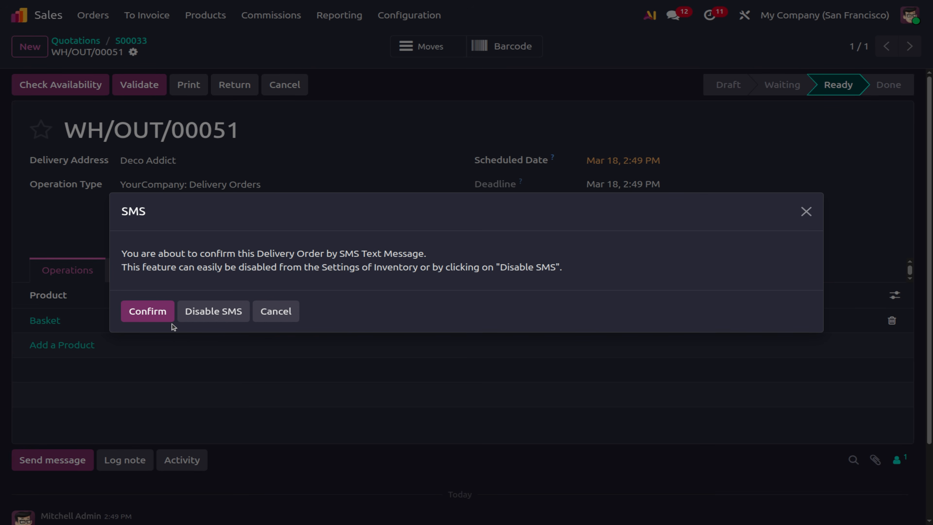
pyautogui.click(153, 316)
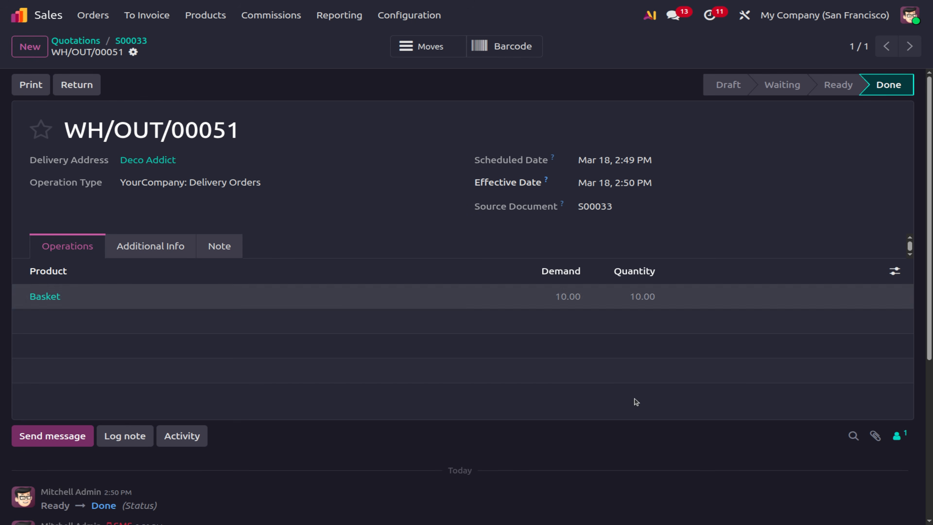
pyautogui.click(130, 40)
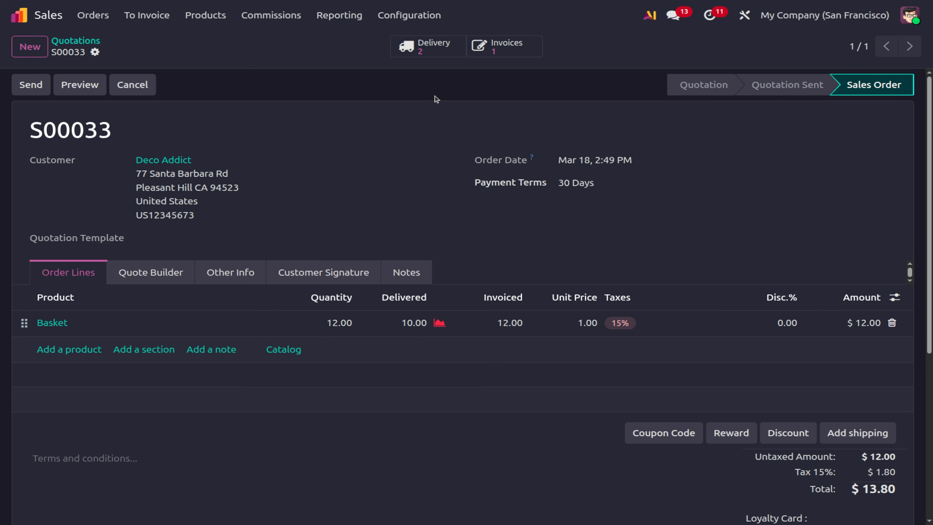
# Review S00033's done and waiting deliveries, then open the Basket product record from the order.
pyautogui.click(436, 53)
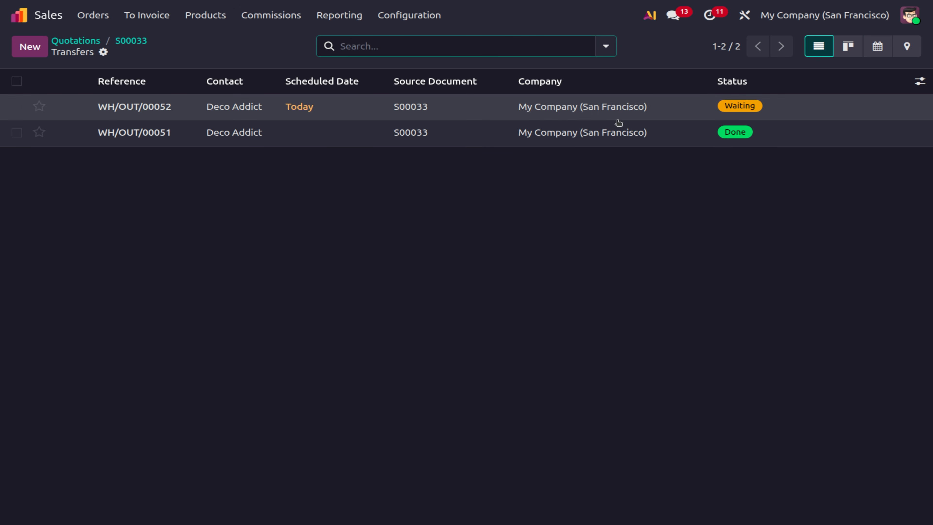
pyautogui.click(126, 48)
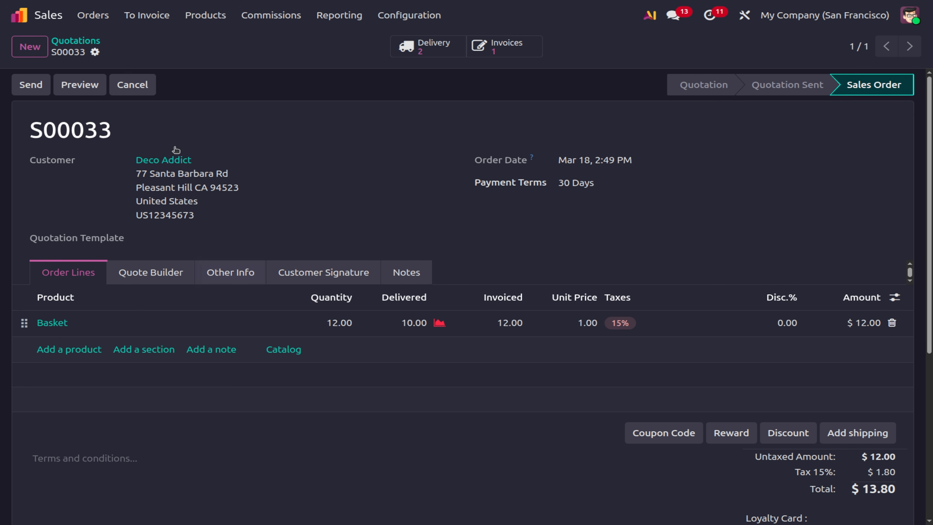
pyautogui.click(52, 323)
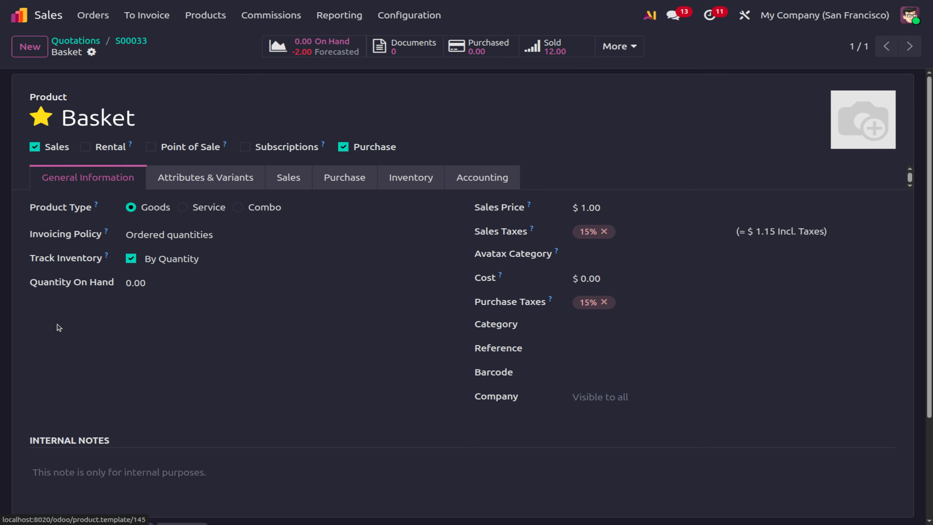
# Set Basket's invoicing policy to Delivered quantities and save the product.
pyautogui.click(141, 237)
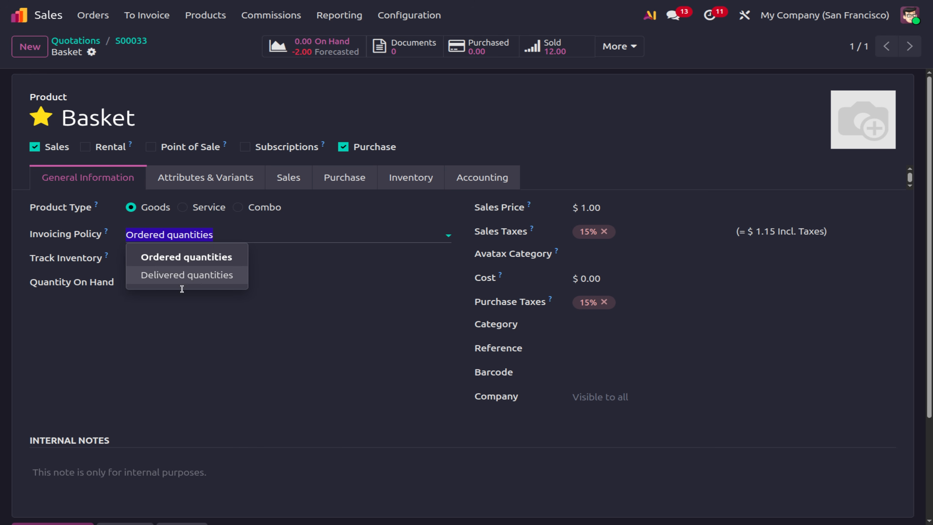
pyautogui.click(193, 278)
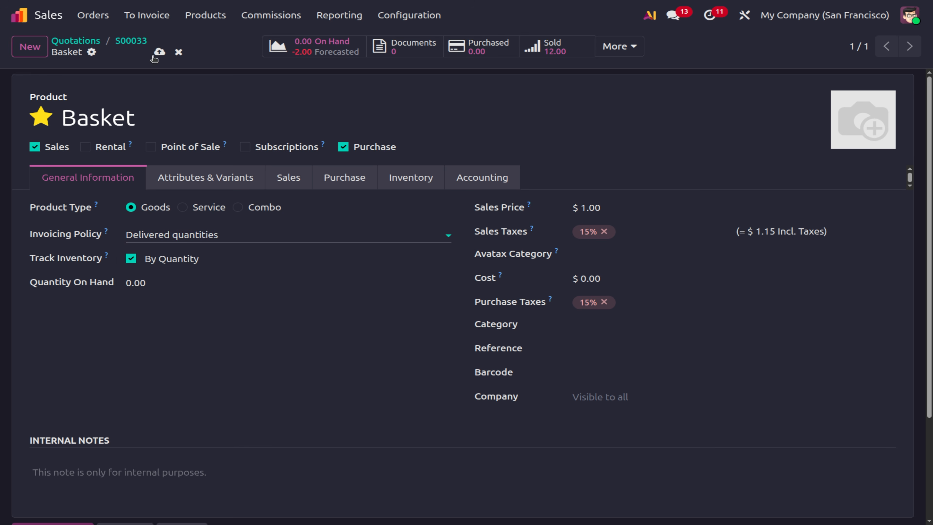
pyautogui.click(158, 53)
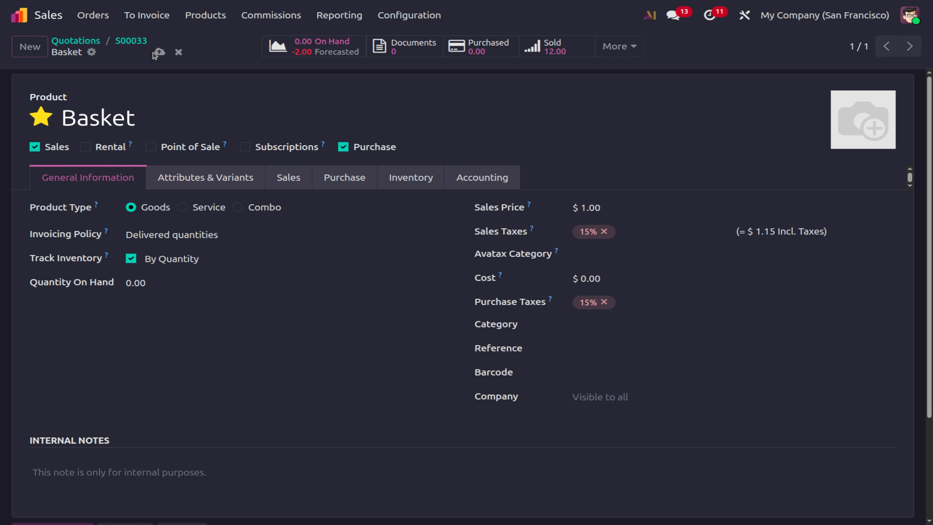
# Go back through S00033 to the Quotations list and start a new quotation.
pyautogui.click(135, 41)
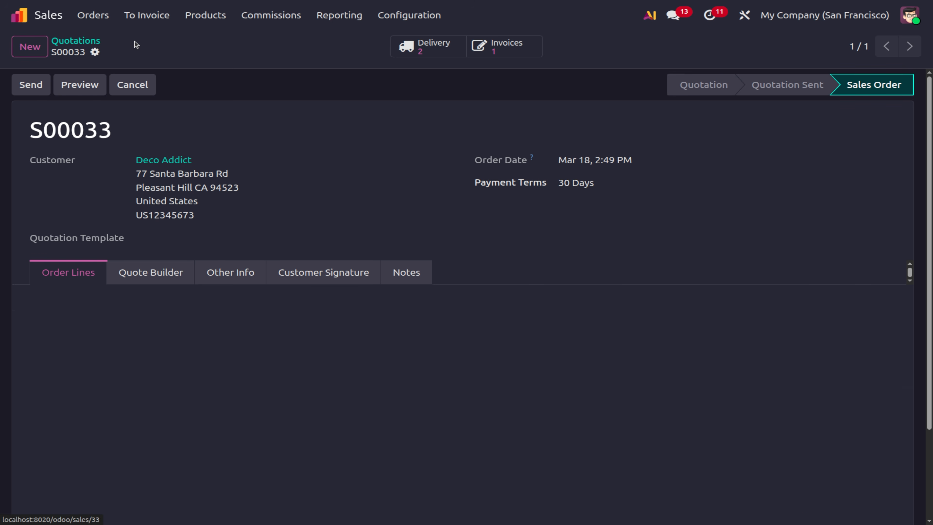
pyautogui.click(80, 45)
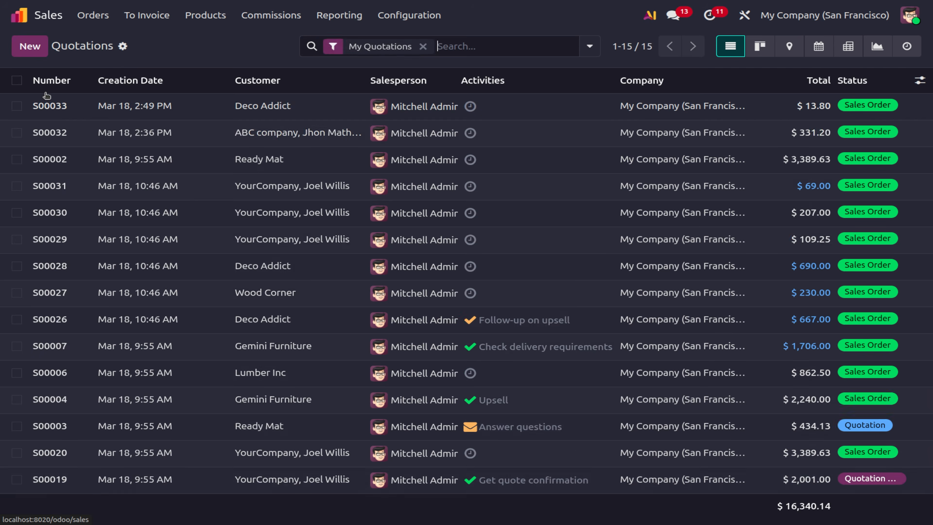
pyautogui.click(28, 50)
# Start the quotation for customer OpenWood with a Basket product line.
pyautogui.click(175, 161)
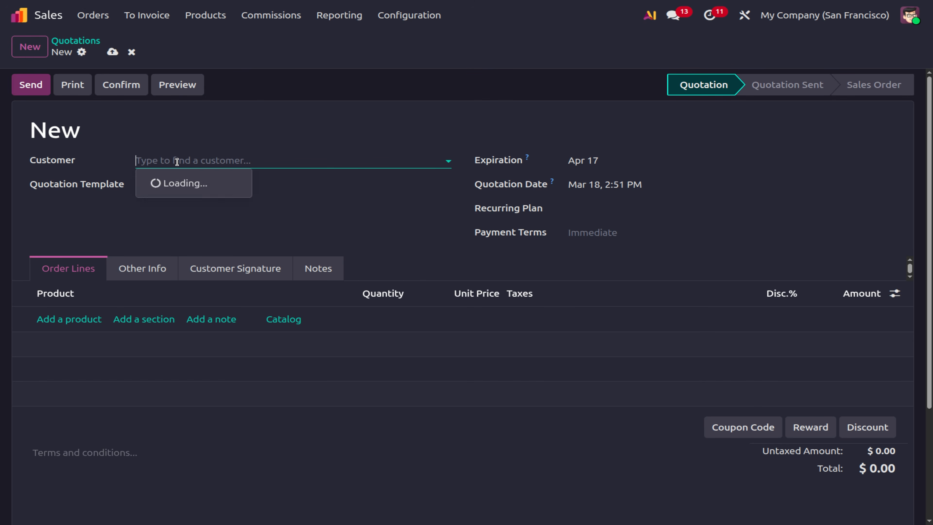
pyautogui.click(158, 201)
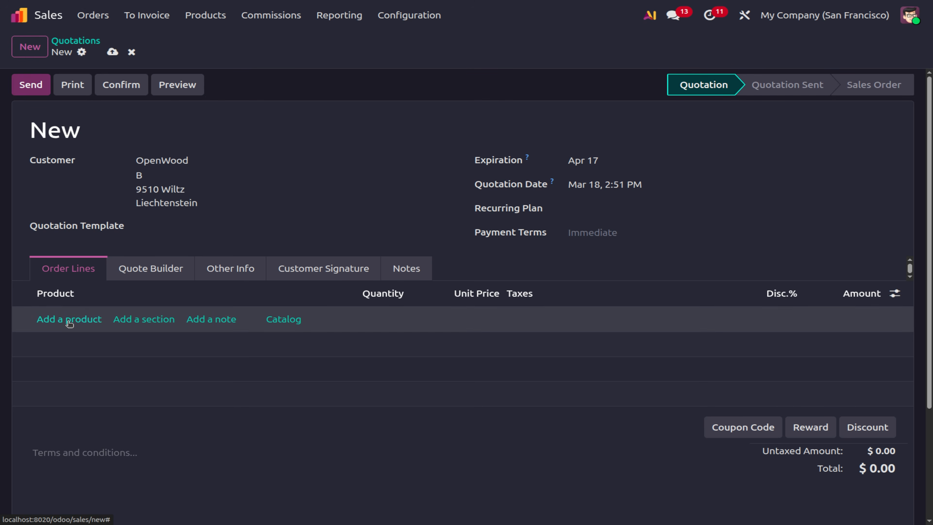
pyautogui.click(68, 319)
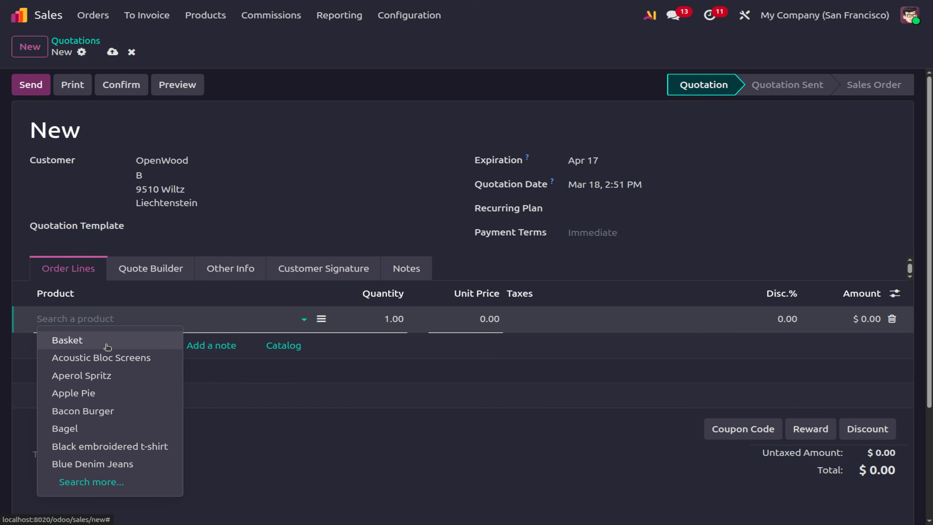
pyautogui.click(109, 347)
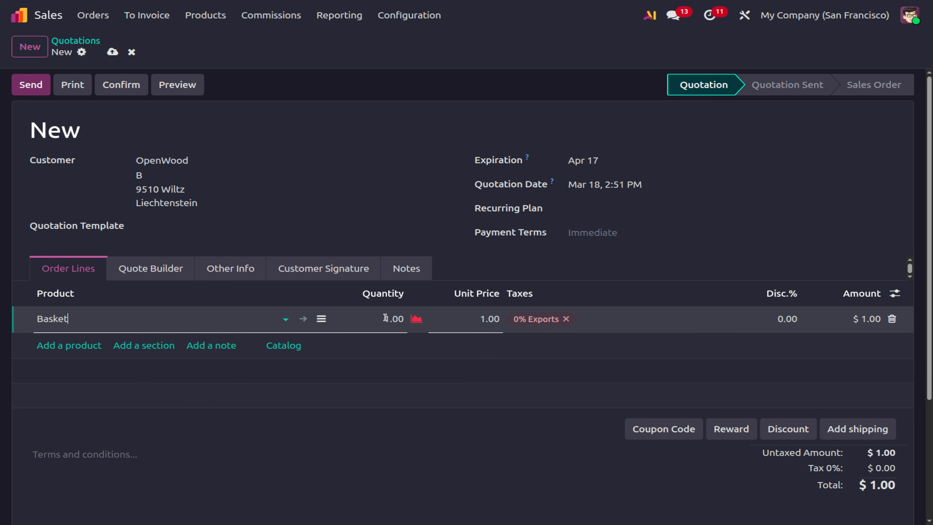
# Set Basket's quantity on hand to 11, save, and return to the quotation.
pyautogui.click(304, 319)
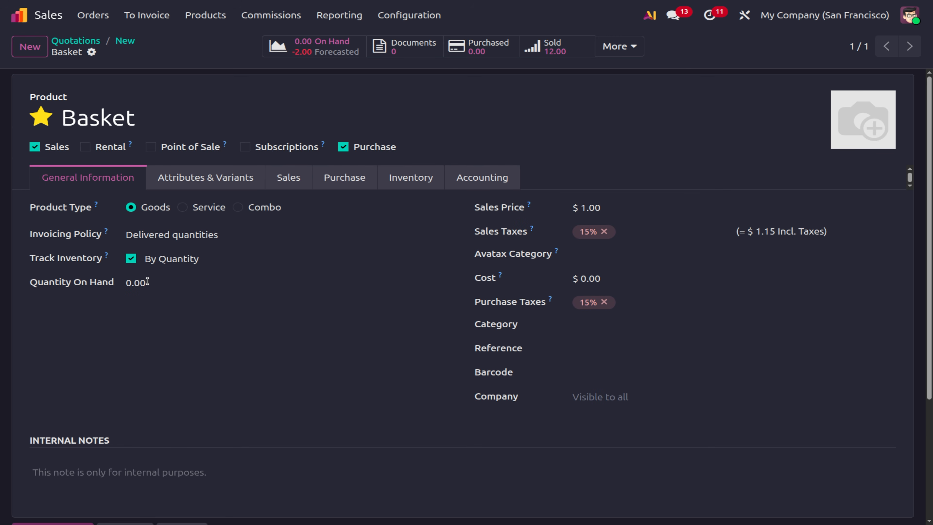
pyautogui.click(147, 281)
pyautogui.write('11')
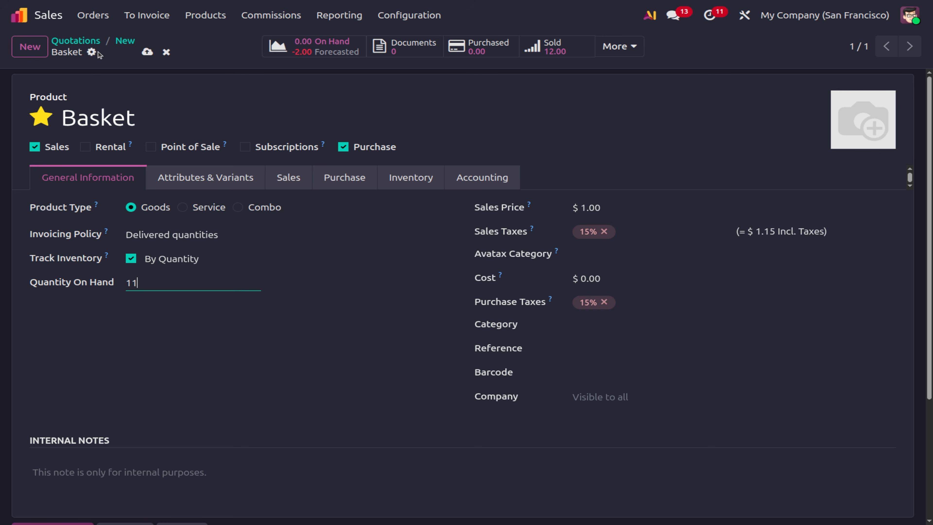
pyautogui.click(139, 46)
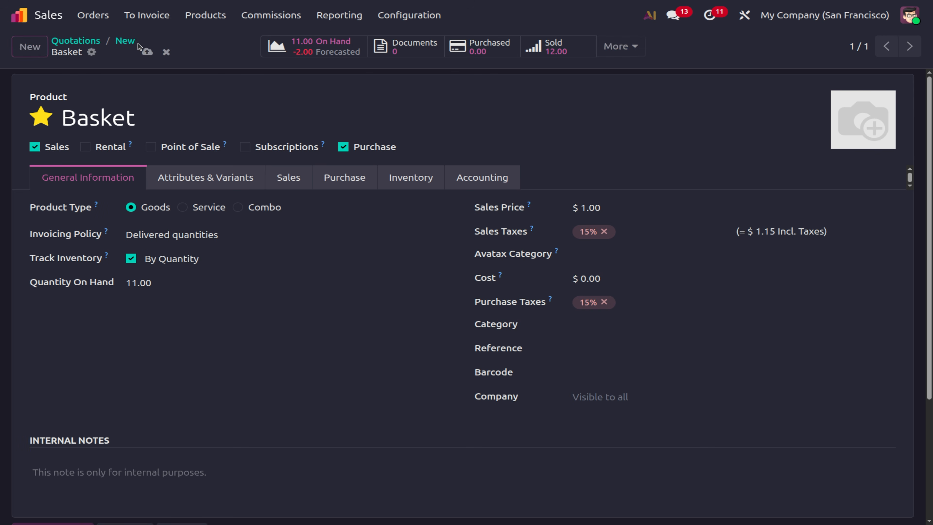
pyautogui.click(125, 40)
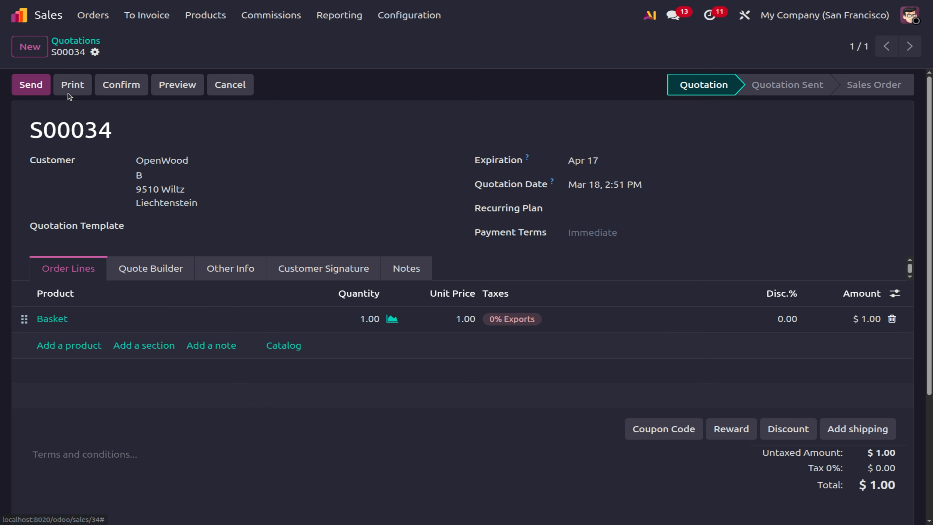
# Set the Basket line quantity to 12 and confirm S00034 as a sales order.
pyautogui.click(364, 319)
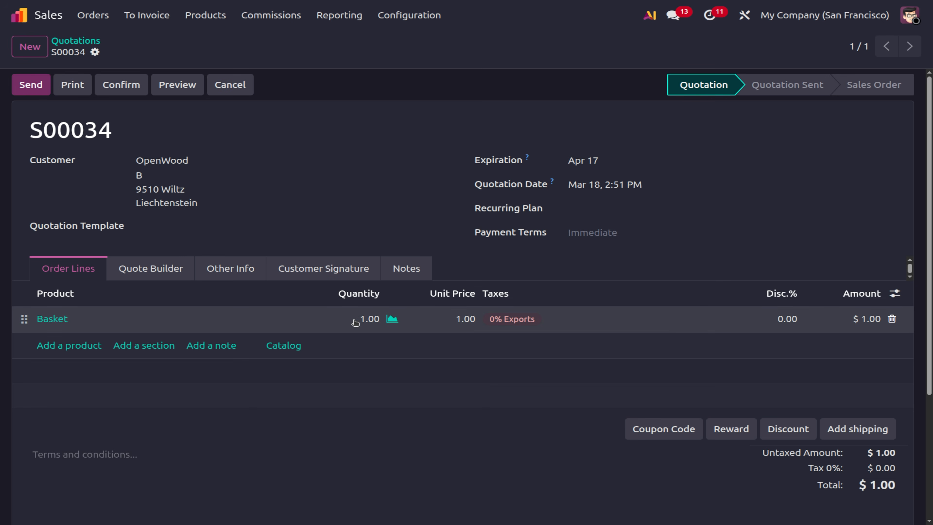
pyautogui.write('12')
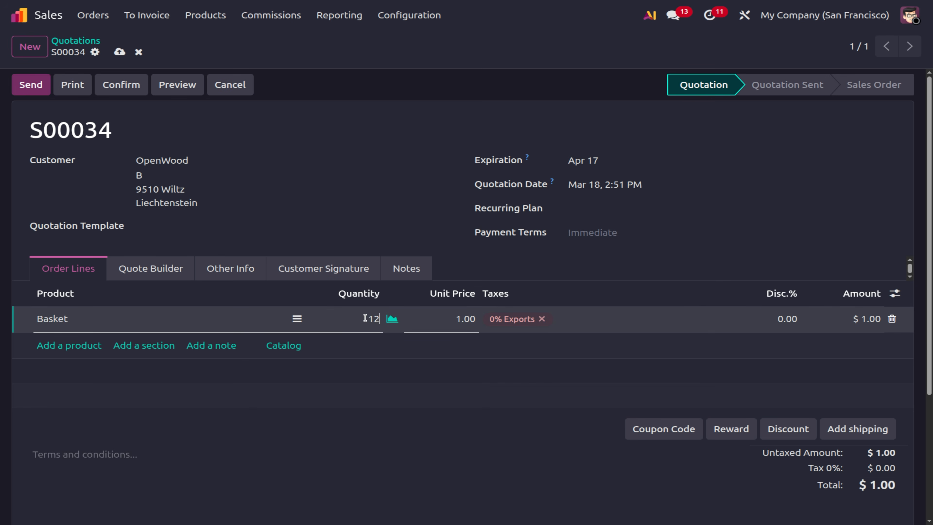
pyautogui.click(533, 495)
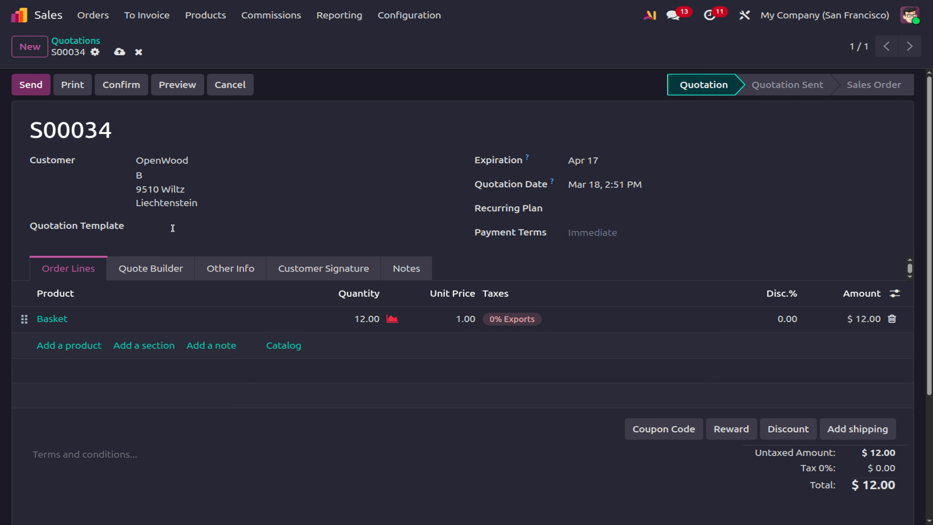
pyautogui.click(142, 91)
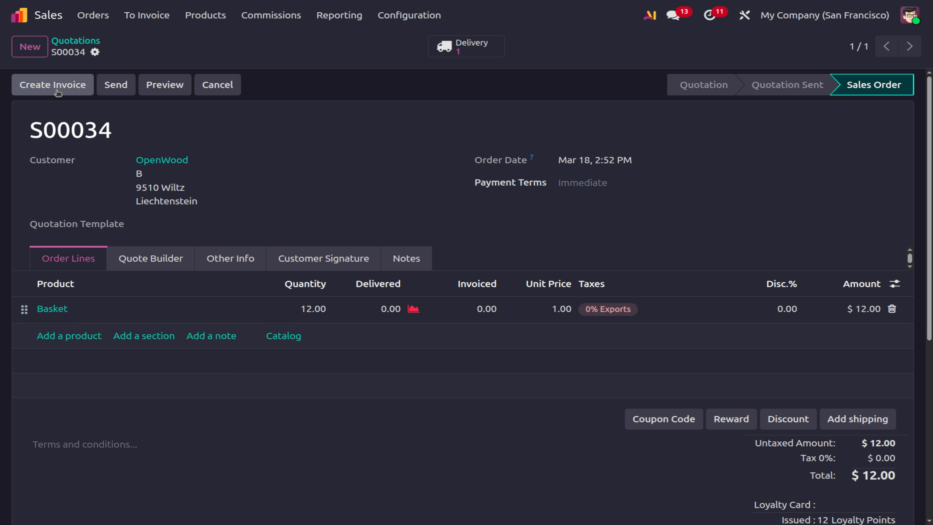
pyautogui.click(55, 86)
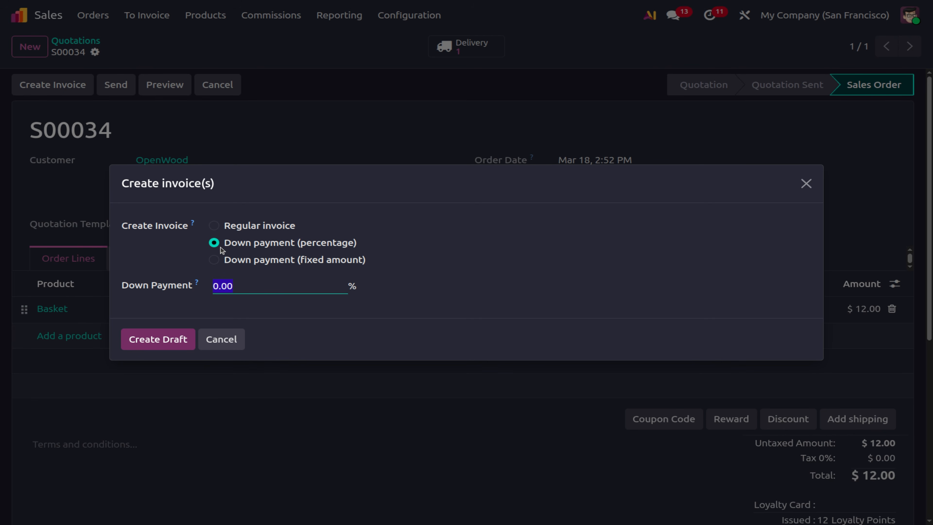
pyautogui.click(214, 226)
pyautogui.click(157, 326)
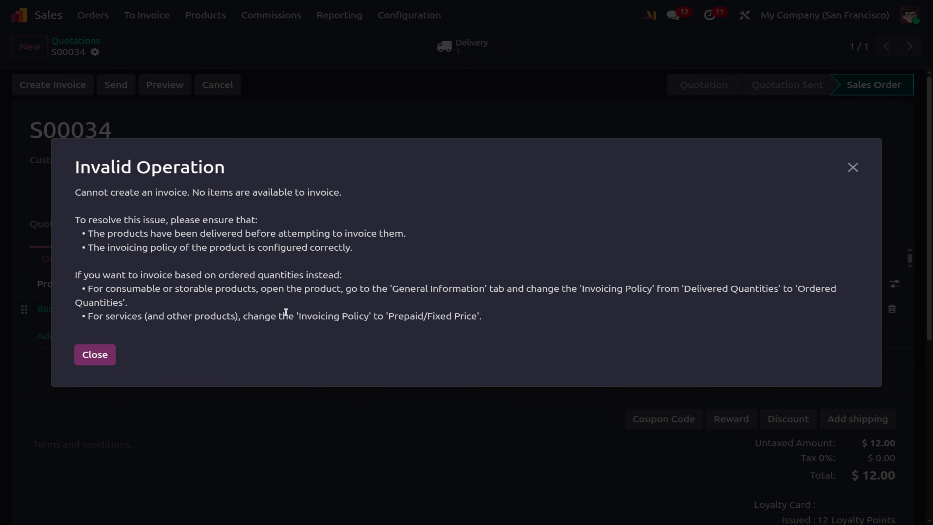
pyautogui.click(92, 354)
pyautogui.click(215, 256)
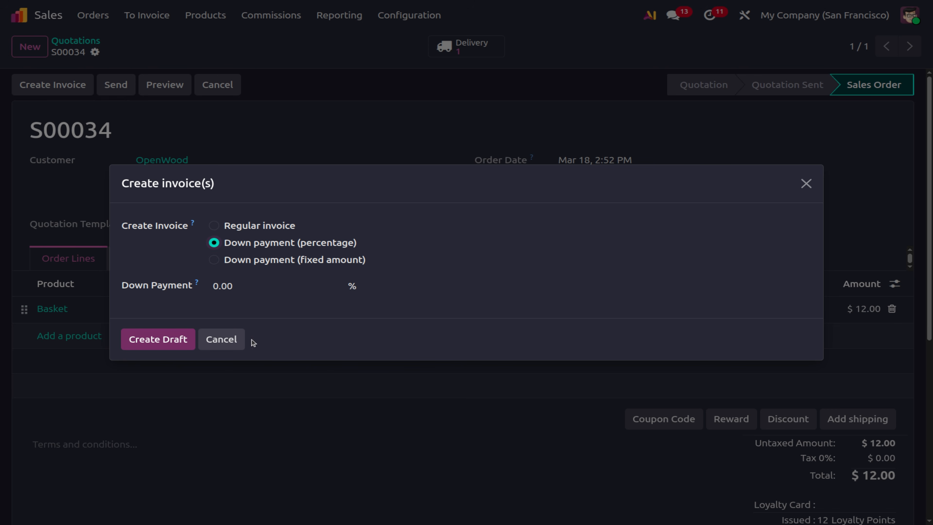
pyautogui.click(216, 340)
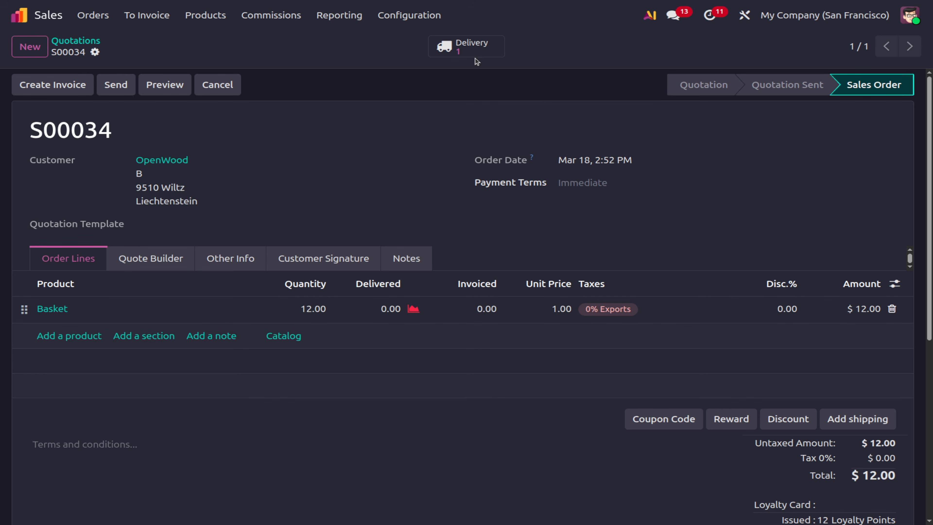
# Validate delivery WH/OUT/00053 shipping 9 Baskets for S00034, creating a backorder for the rest.
pyautogui.click(473, 51)
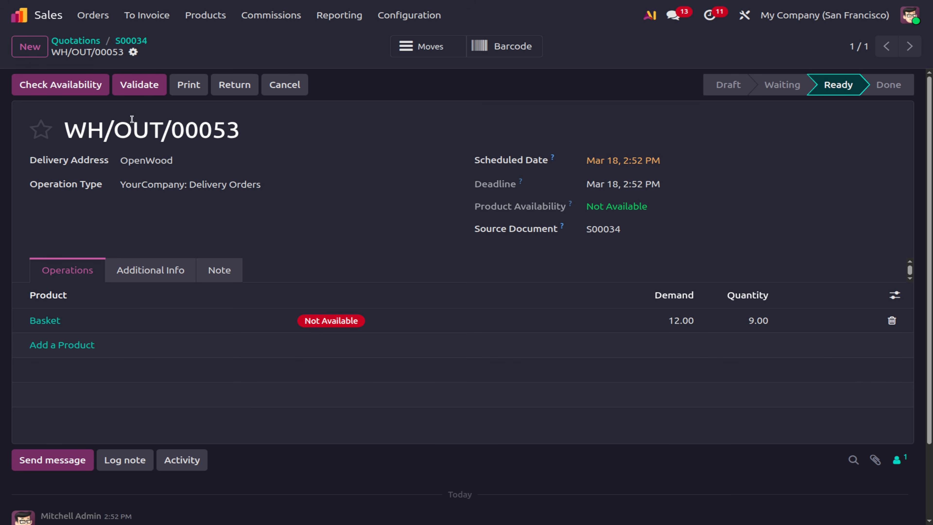
pyautogui.click(139, 84)
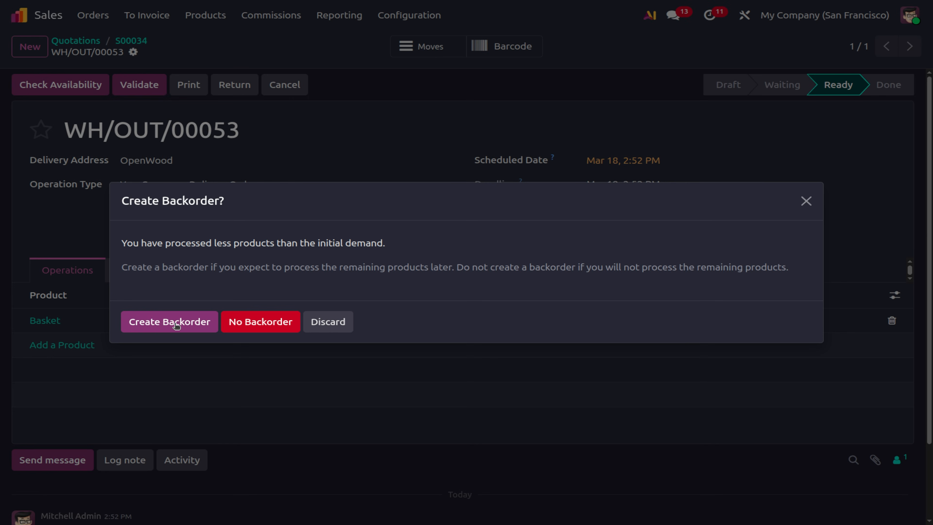
pyautogui.click(158, 322)
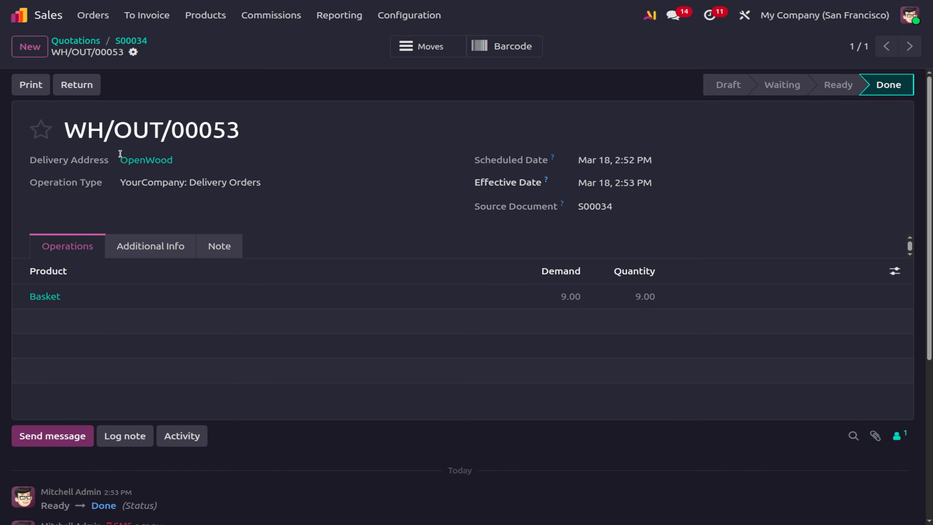
pyautogui.click(131, 40)
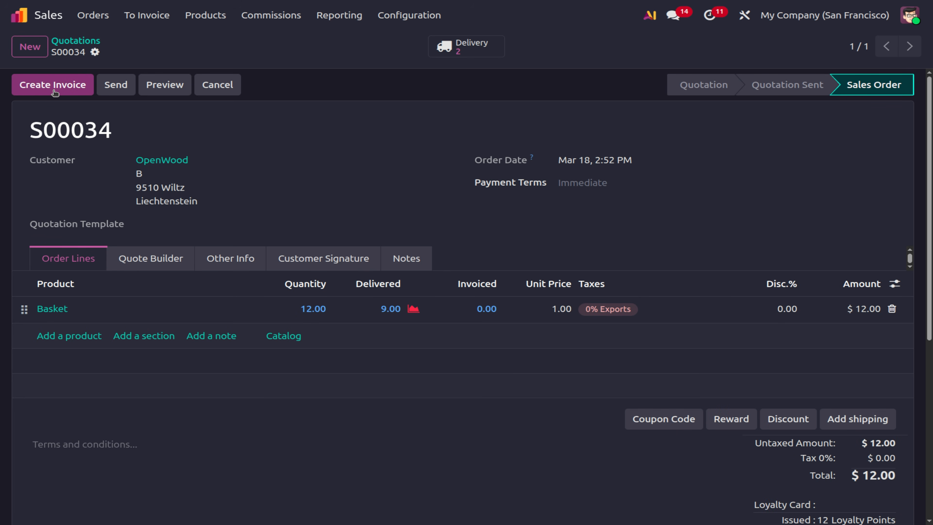
# Create and post regular invoice INV/2026/00015 billing S00034's 9 delivered Baskets for $9.00.
pyautogui.click(54, 91)
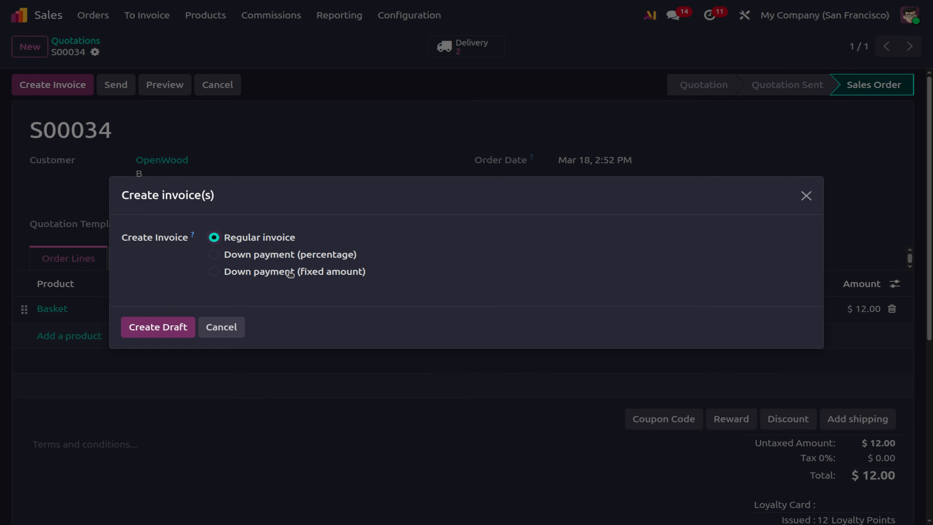
pyautogui.click(162, 328)
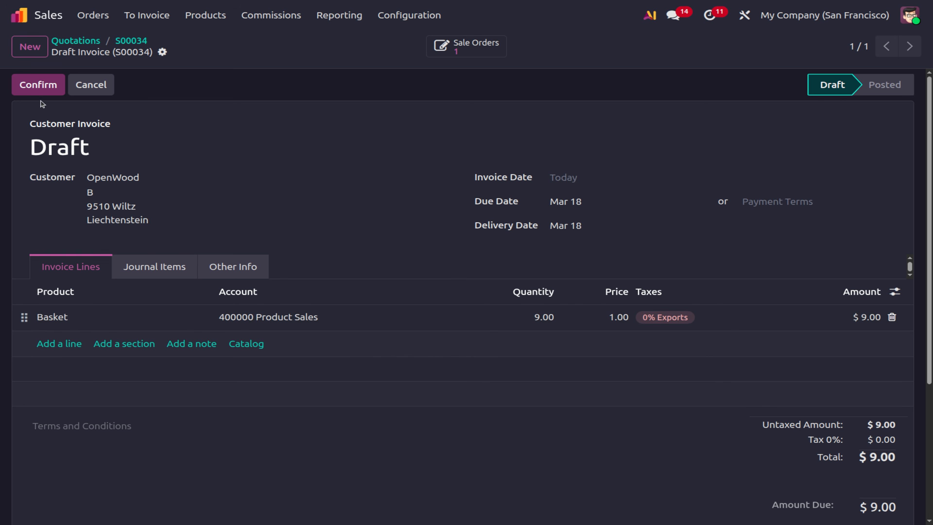
pyautogui.click(41, 93)
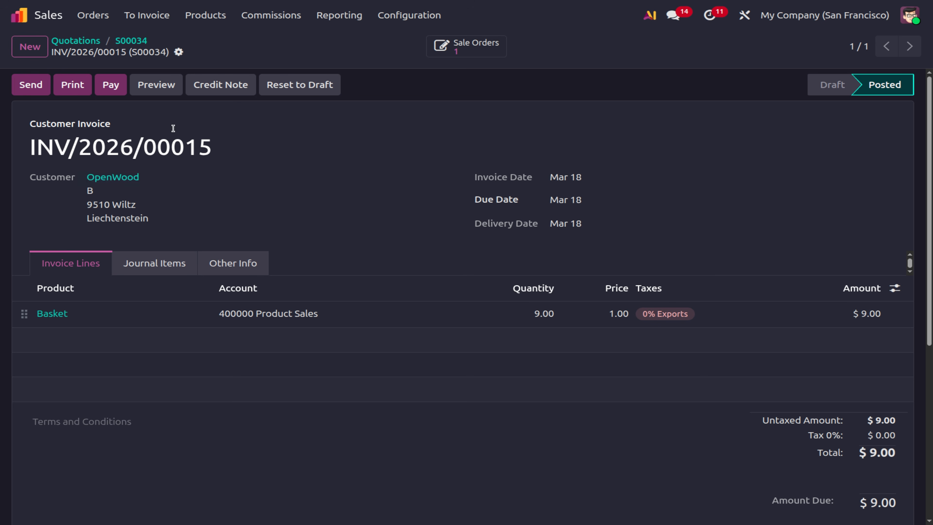
# Check S00034's delivery transfers, then open order S00033 from the quotations list.
pyautogui.click(136, 42)
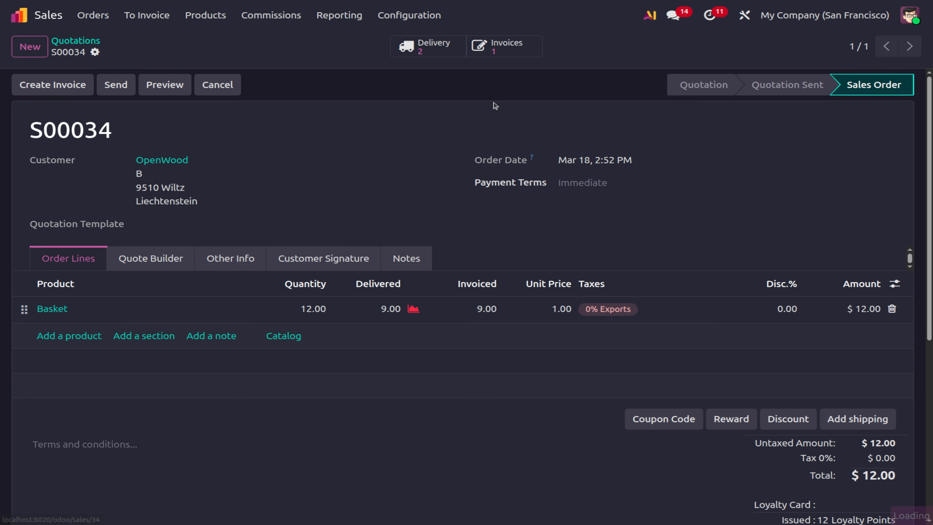
pyautogui.click(423, 46)
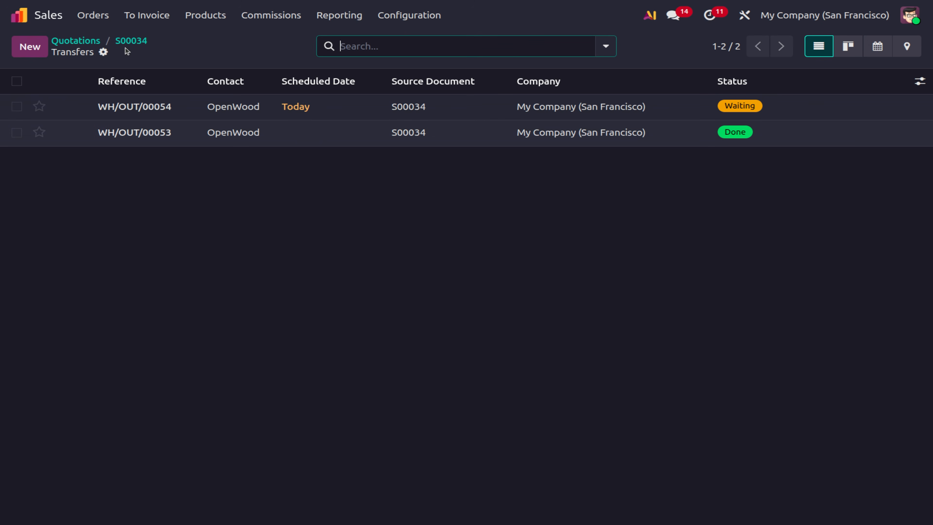
pyautogui.click(129, 41)
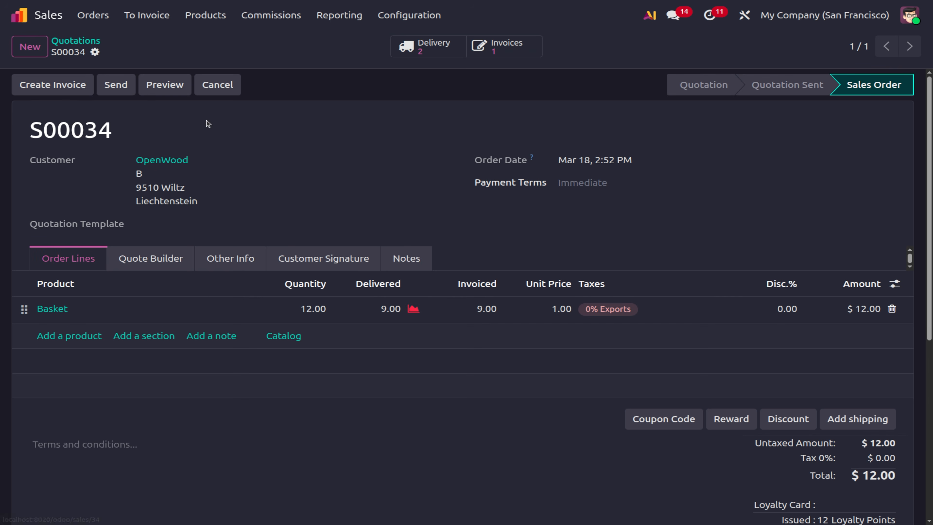
pyautogui.click(75, 40)
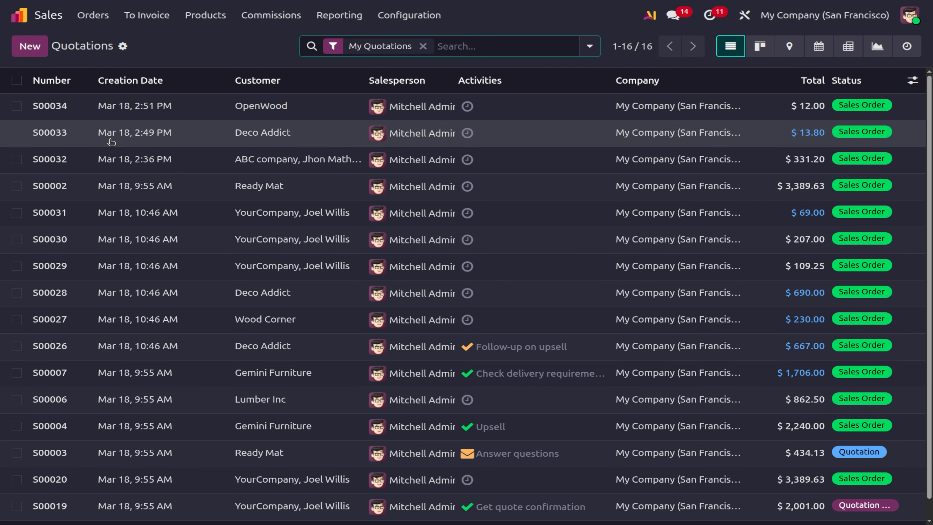
pyautogui.click(112, 138)
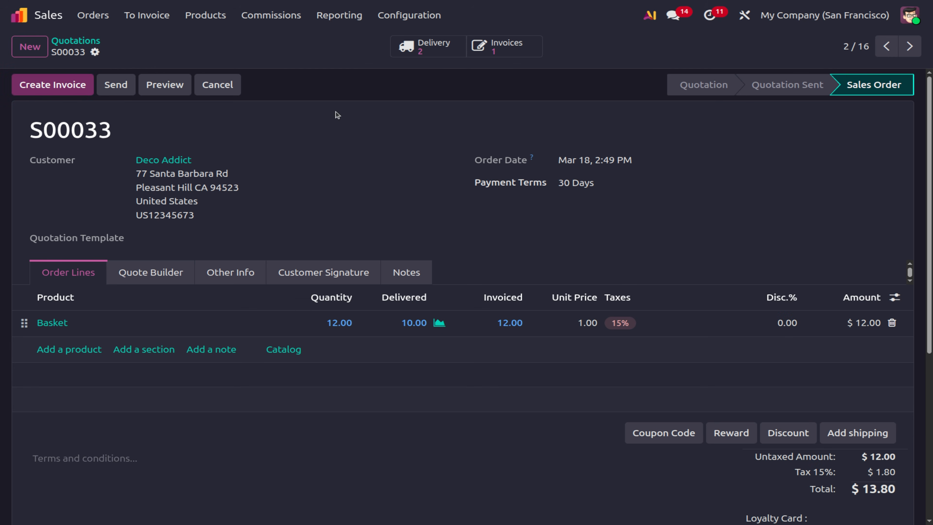
# Validate backorder WH/OUT/00052 shipping S00033's remaining 2 Baskets, then return to the order.
pyautogui.click(412, 51)
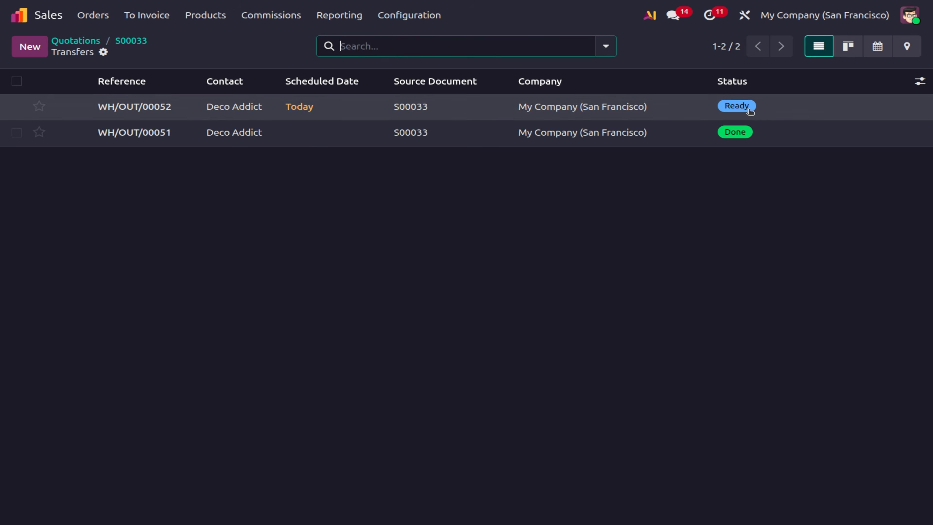
pyautogui.click(734, 110)
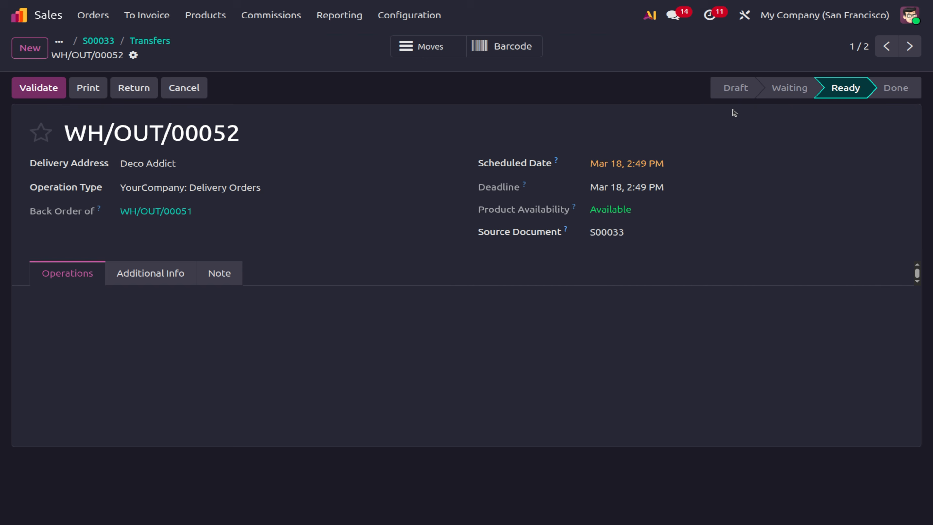
pyautogui.click(33, 86)
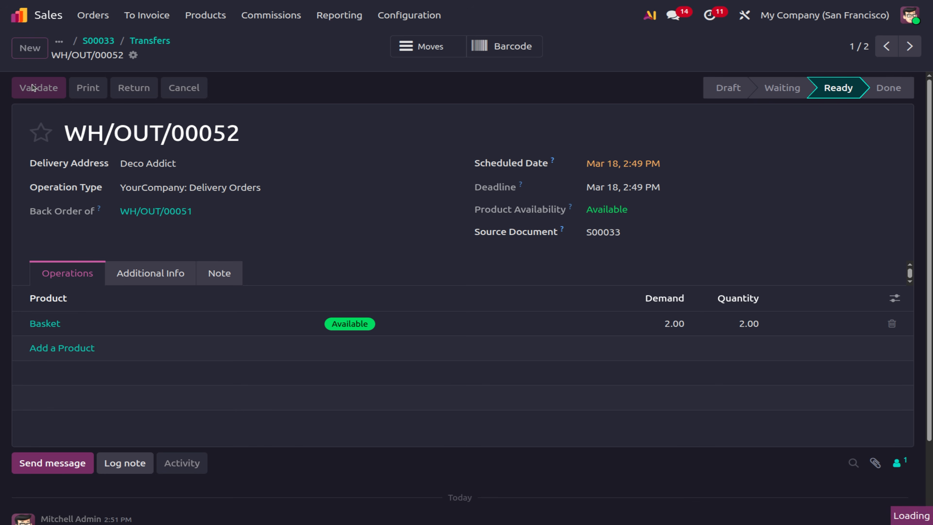
pyautogui.click(150, 41)
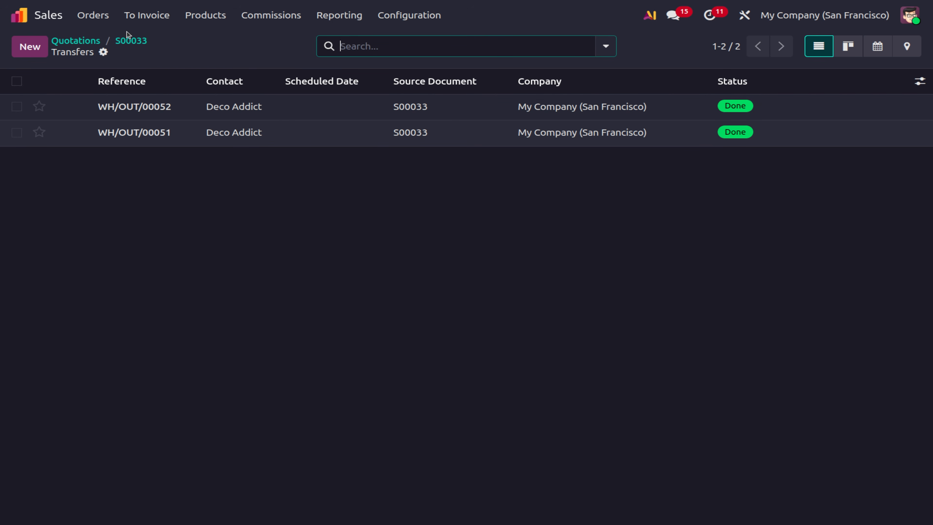
pyautogui.click(132, 40)
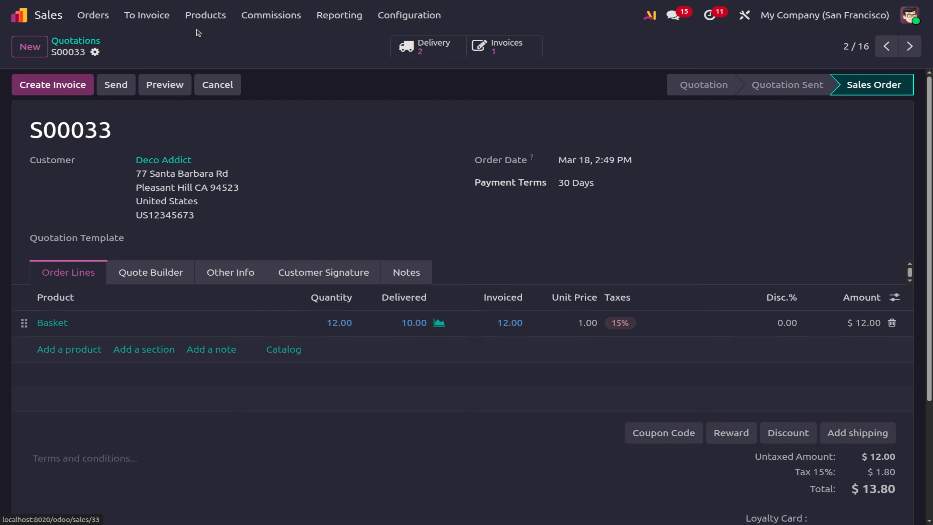
# Find Basket by searching 'bas' and save its quantity on hand as 2.
pyautogui.click(203, 17)
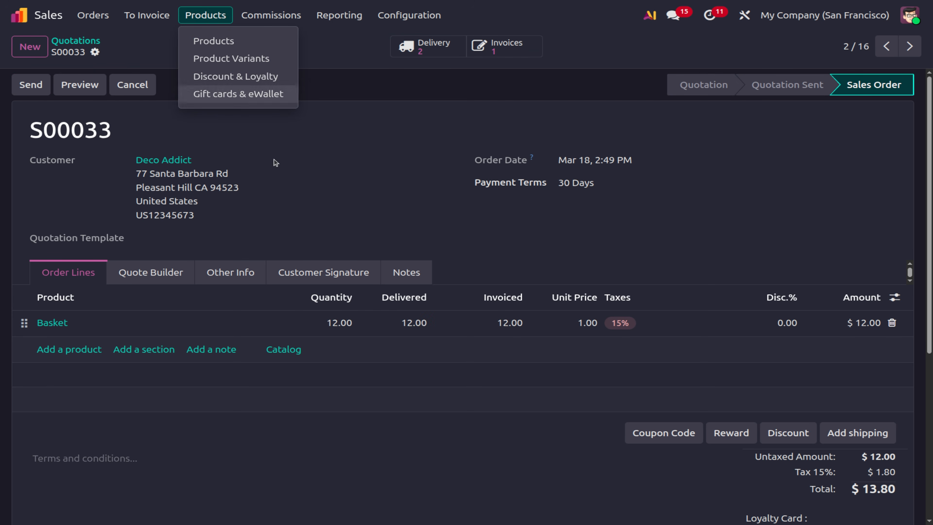
pyautogui.click(216, 42)
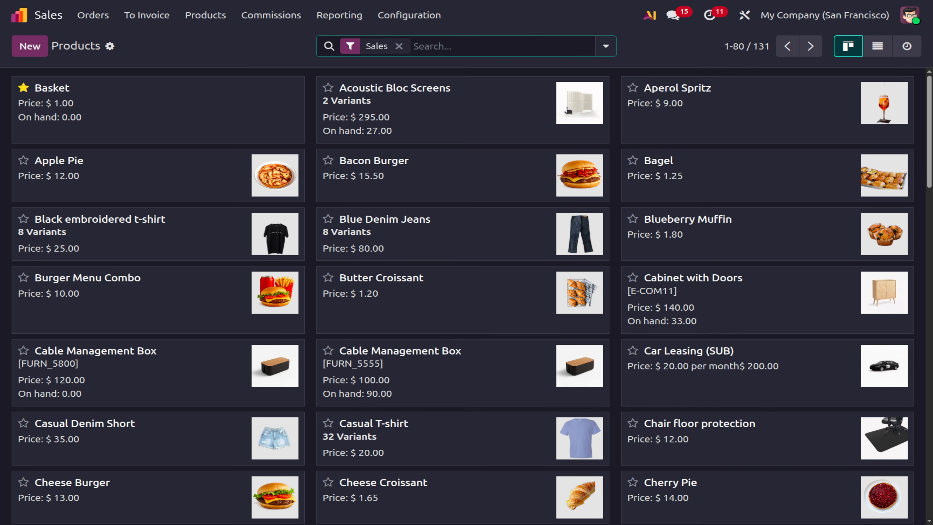
pyautogui.write('bas')
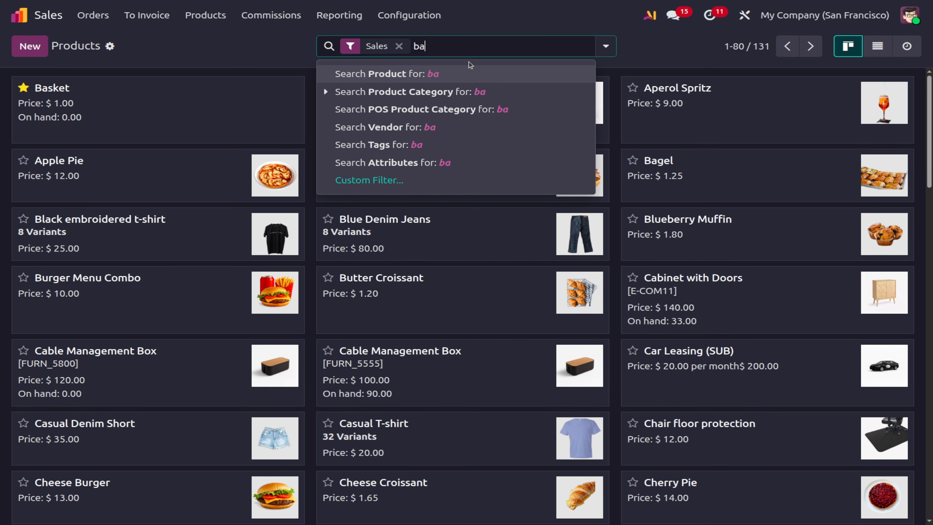
pyautogui.press('Return')
pyautogui.click(131, 106)
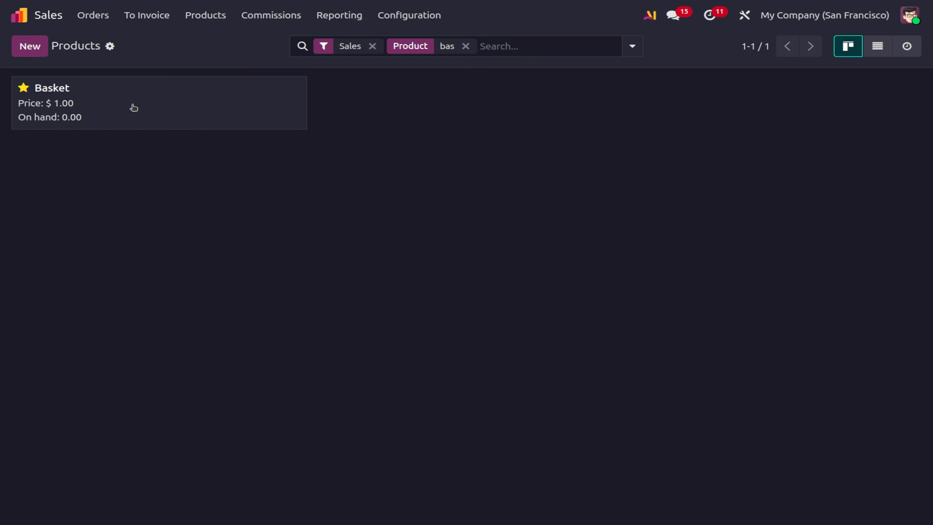
pyautogui.click(161, 281)
pyautogui.write('2')
pyautogui.click(117, 52)
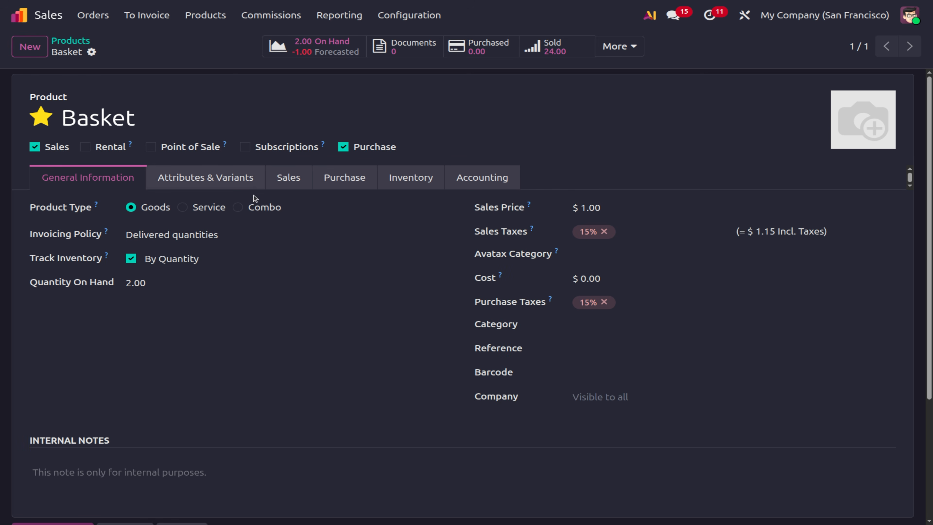
# Return from the products list to the Quotations list.
pyautogui.click(67, 42)
pyautogui.click(93, 17)
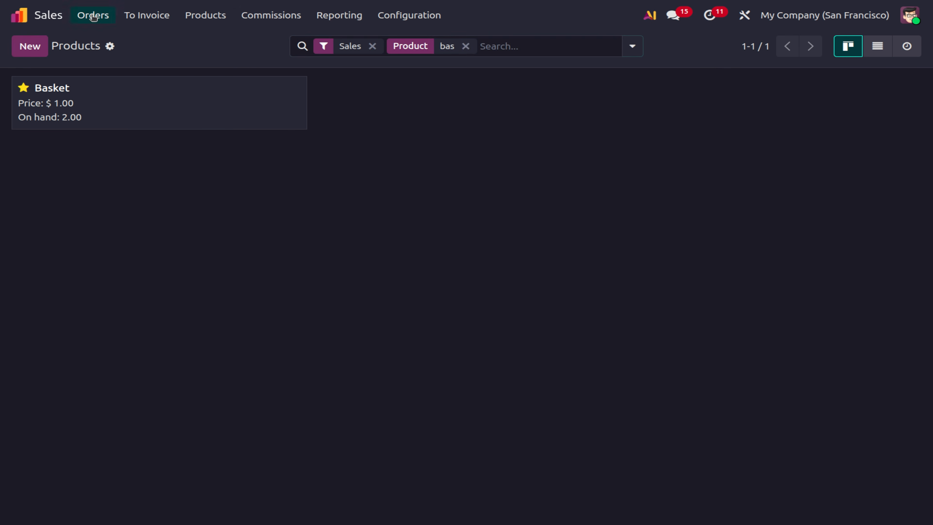
pyautogui.click(102, 47)
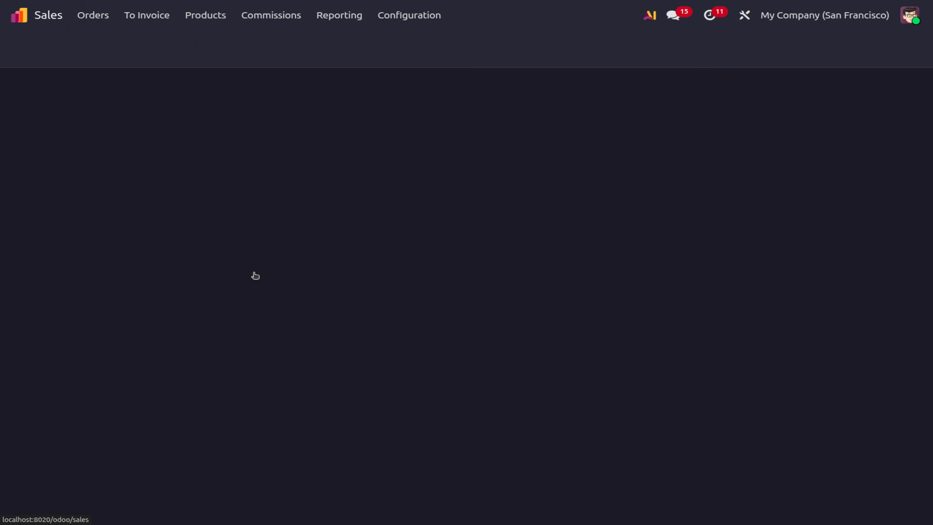
# From S00034's backorder WH/OUT/00054, set the Basket product's quantity on hand to 3.
pyautogui.click(103, 109)
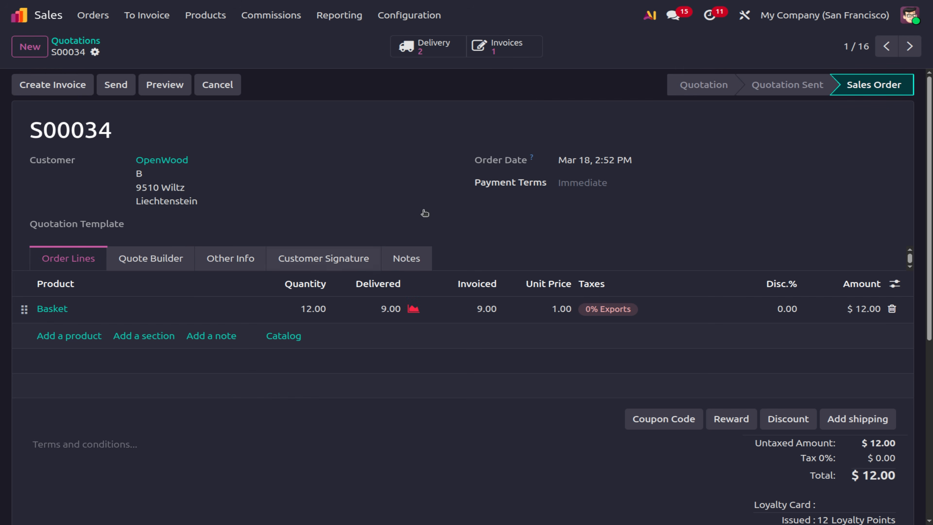
pyautogui.click(422, 48)
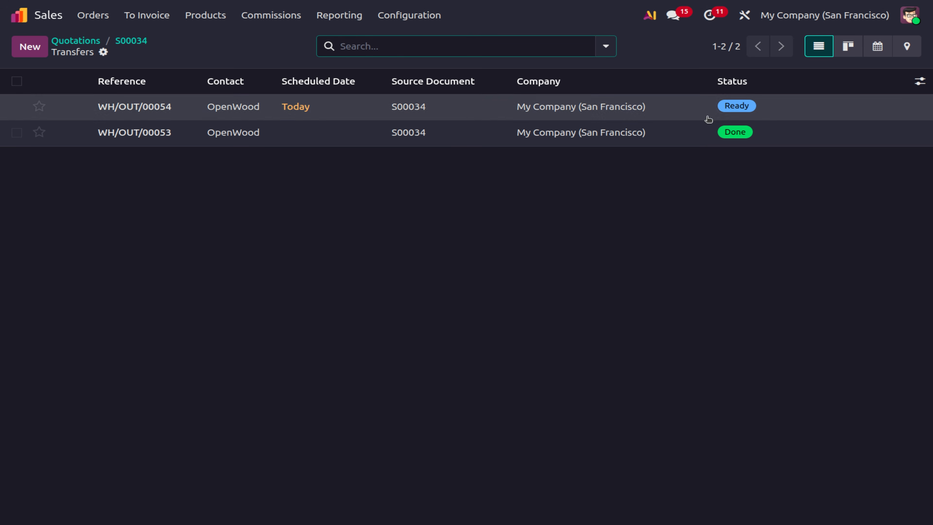
pyautogui.click(641, 108)
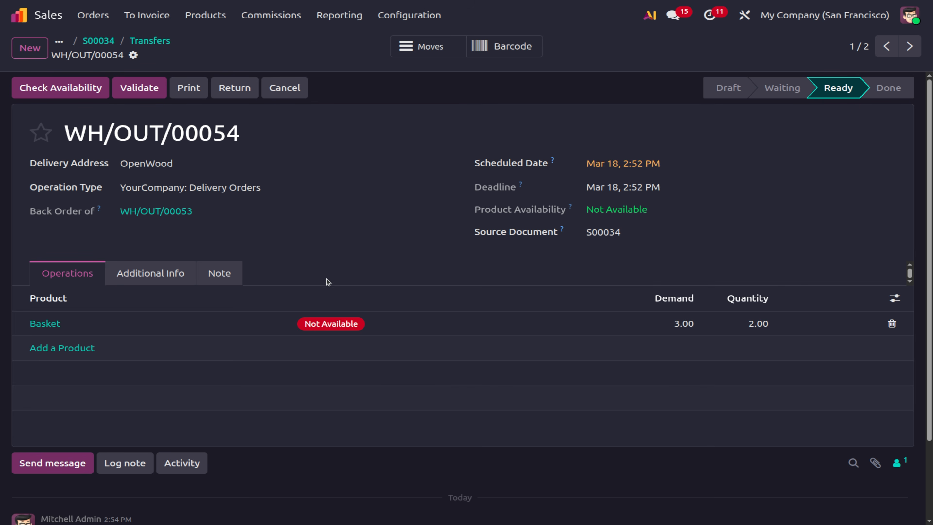
pyautogui.click(34, 324)
pyautogui.click(151, 284)
pyautogui.write('2')
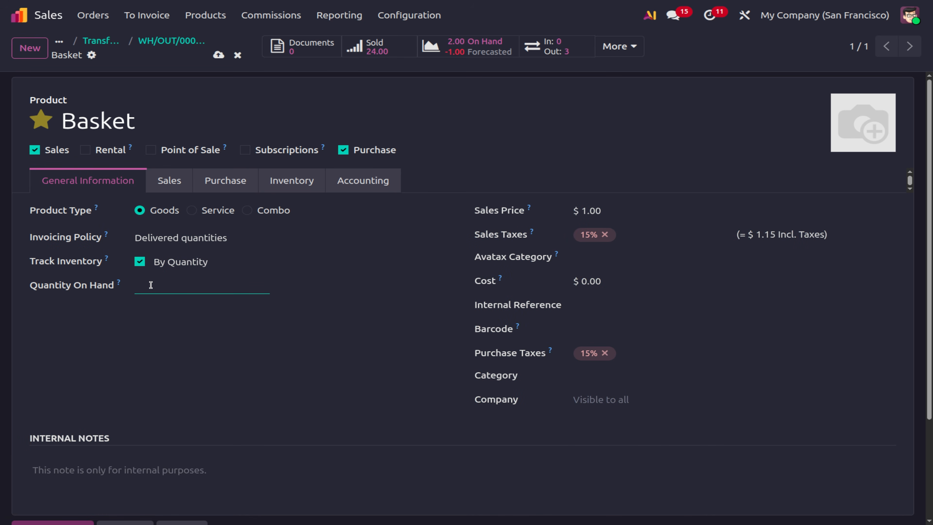
pyautogui.click(218, 54)
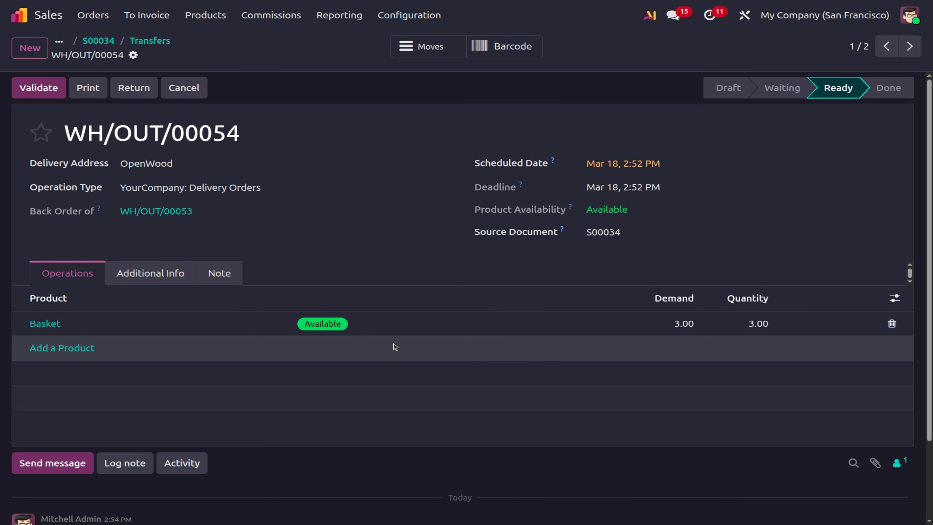
# Validate WH/OUT/00054 to ship the remaining 3 Baskets, then return to order S00034.
pyautogui.click(48, 92)
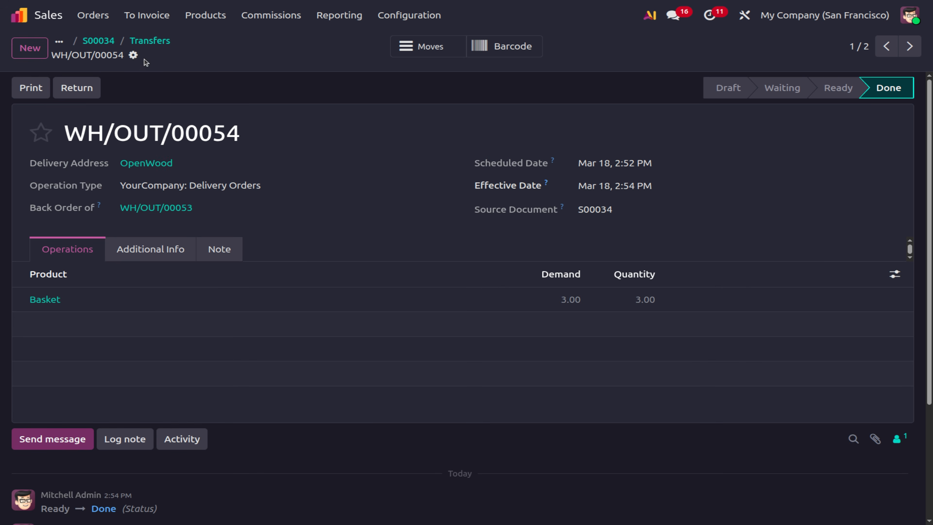
pyautogui.click(146, 43)
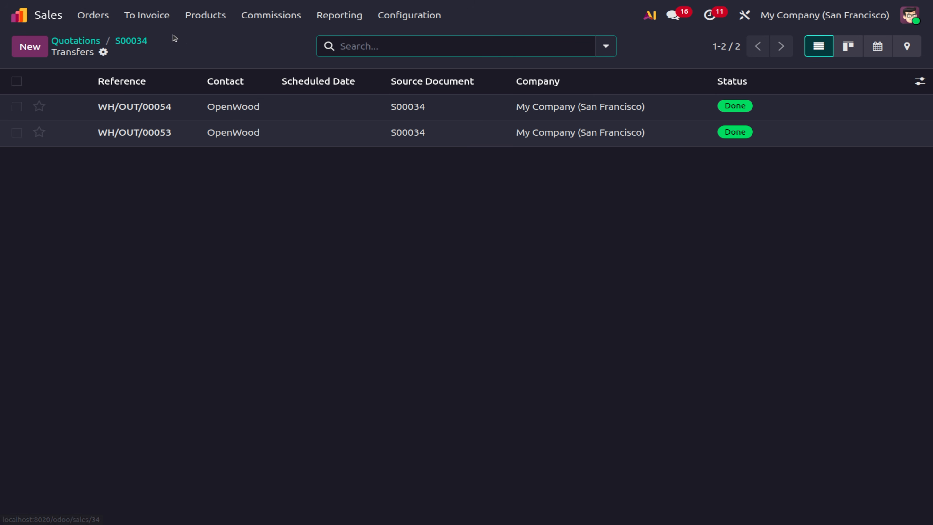
pyautogui.click(130, 41)
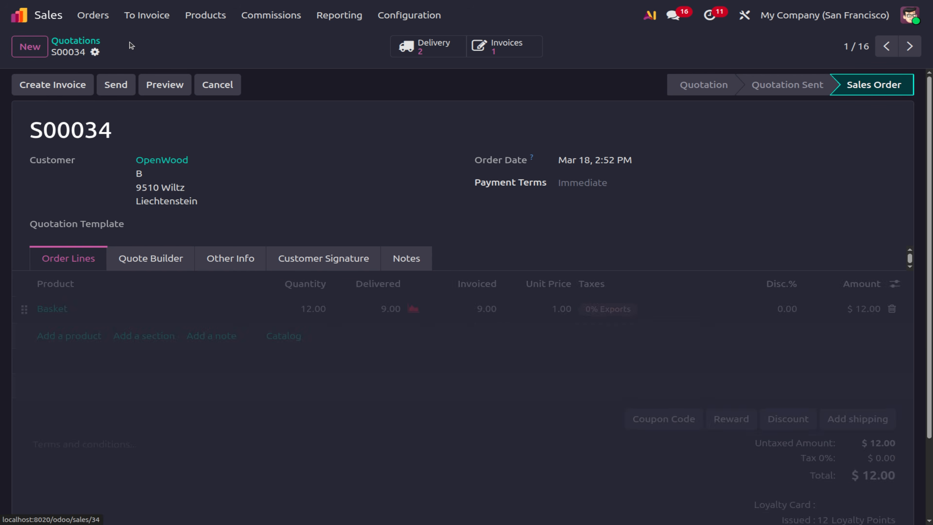
# Post a regular invoice for S00034's last 3 Baskets ($3.00), then show the Sales Orders list.
pyautogui.click(25, 88)
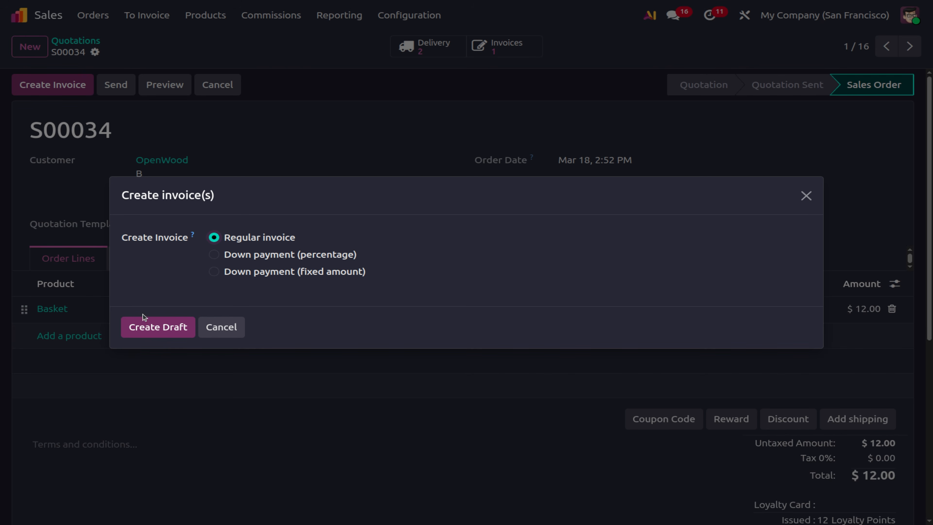
pyautogui.click(159, 327)
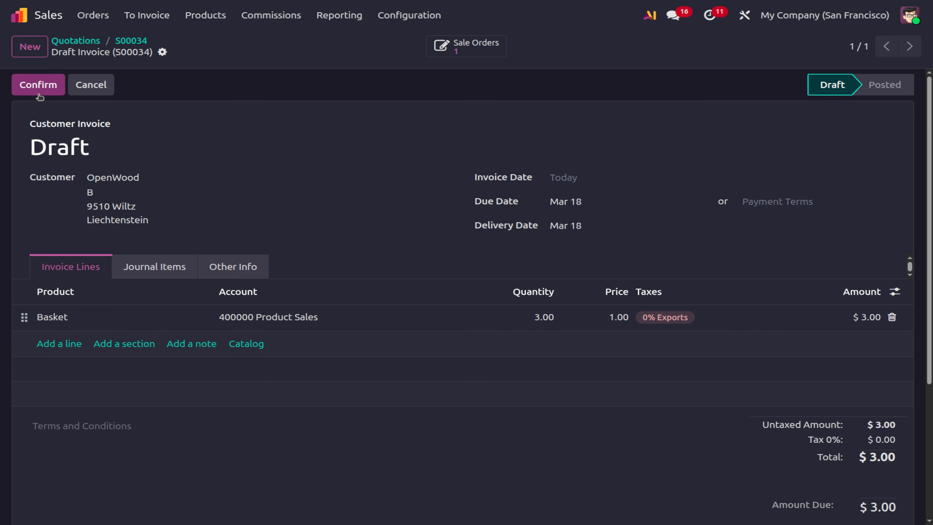
pyautogui.click(38, 85)
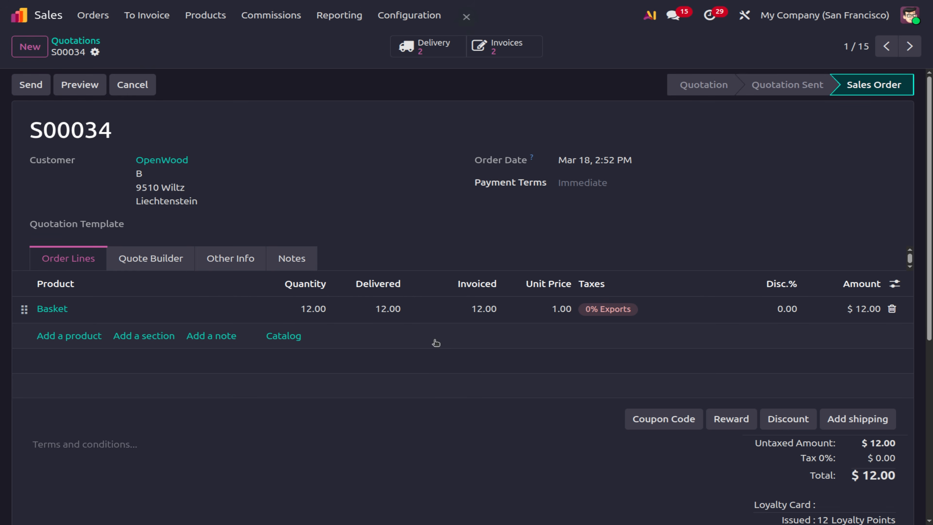
pyautogui.click(103, 22)
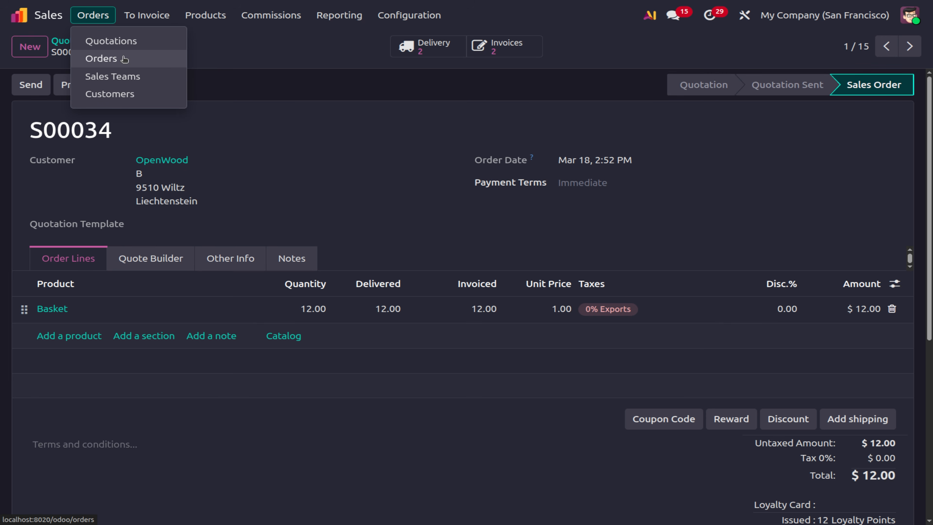
pyautogui.click(101, 58)
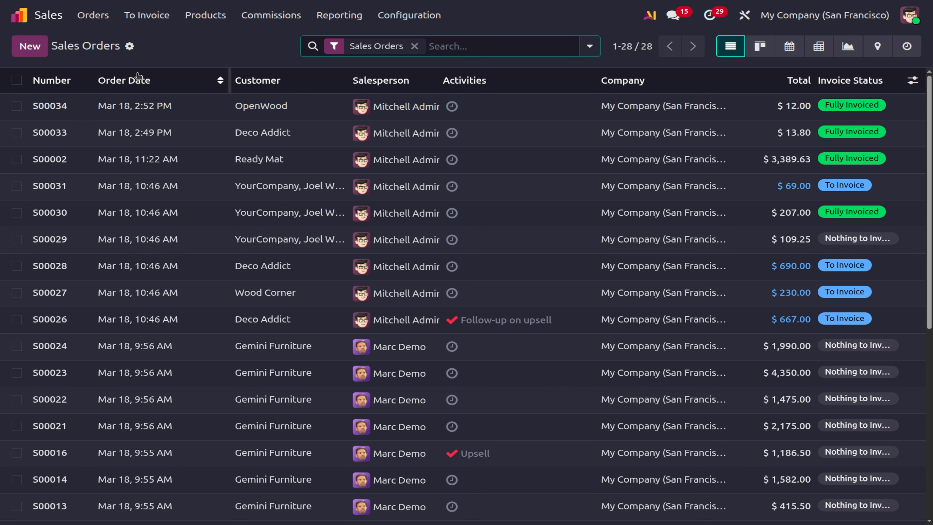
# Create and confirm order S00037 for OpenWood with one Basket at $1.00, then return to Sales Orders.
pyautogui.click(23, 48)
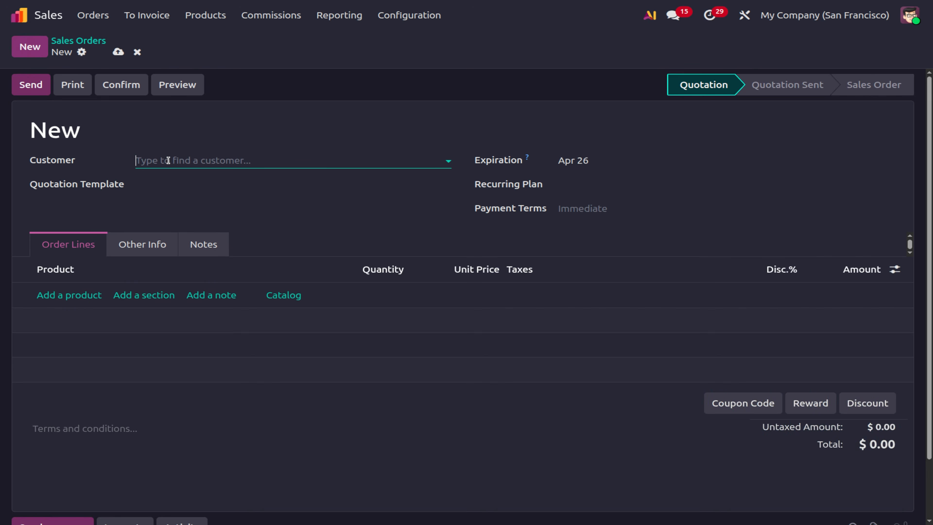
pyautogui.click(174, 167)
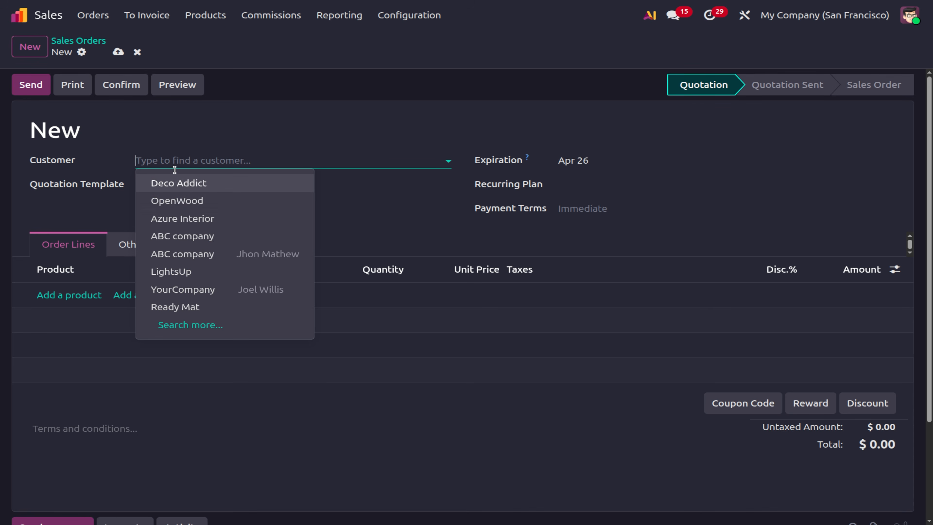
pyautogui.click(177, 201)
pyautogui.click(80, 318)
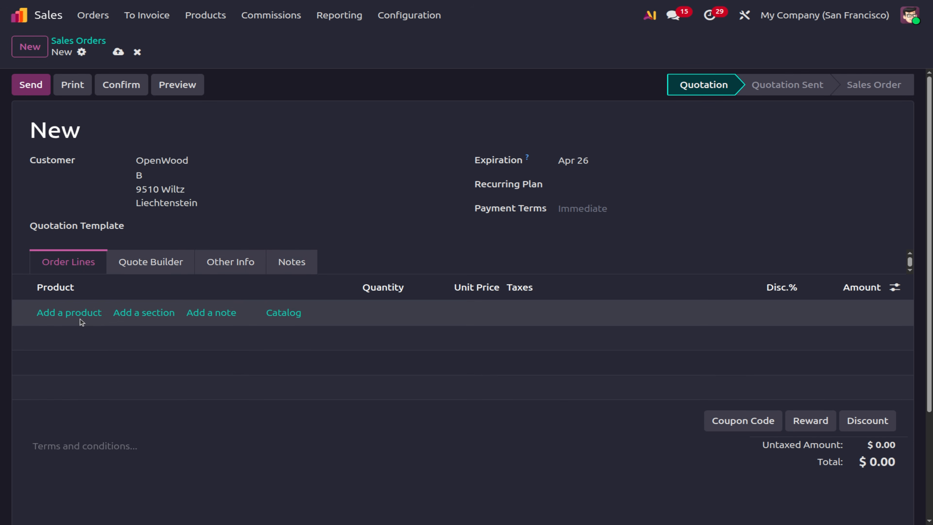
pyautogui.click(80, 319)
pyautogui.write('ba')
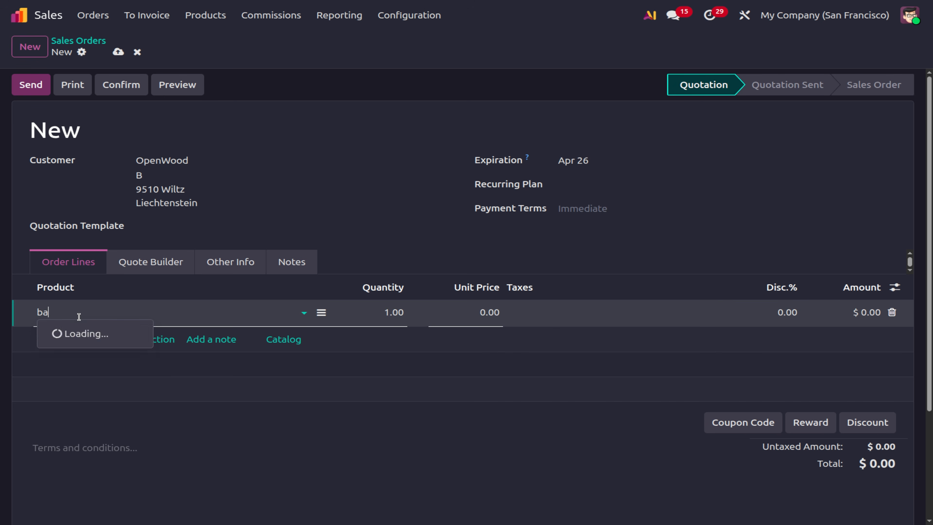
pyautogui.click(73, 334)
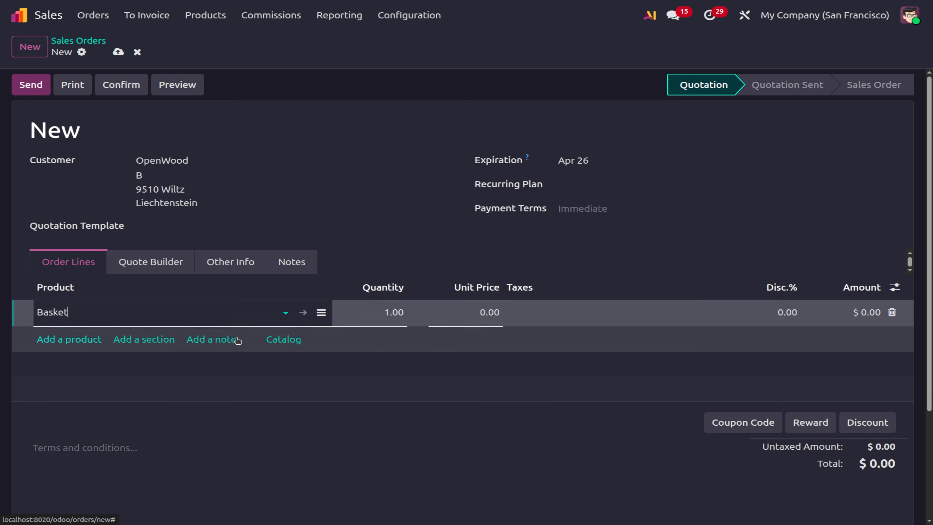
pyautogui.click(304, 312)
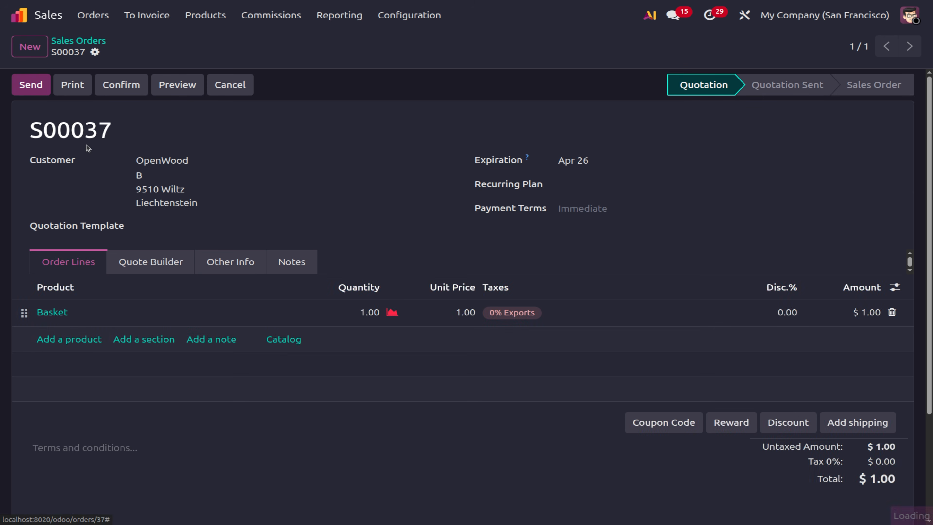
pyautogui.click(109, 90)
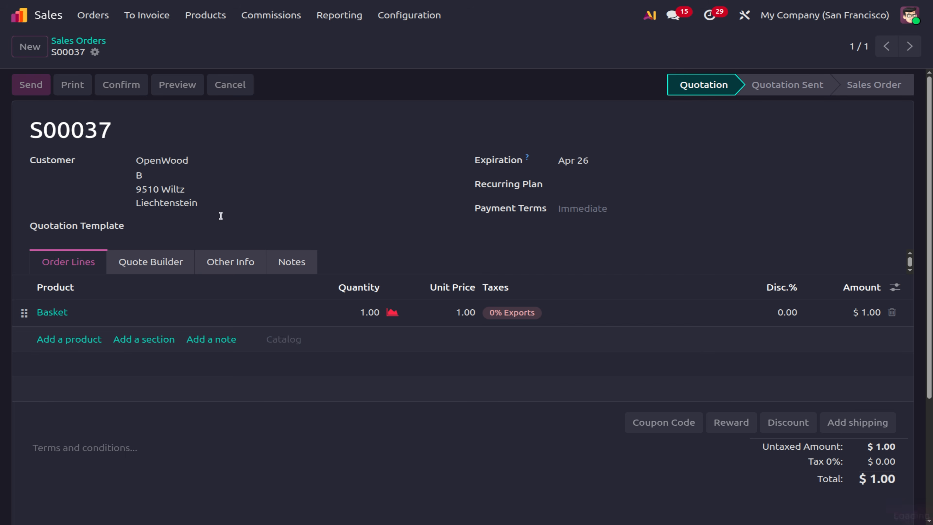
pyautogui.click(88, 43)
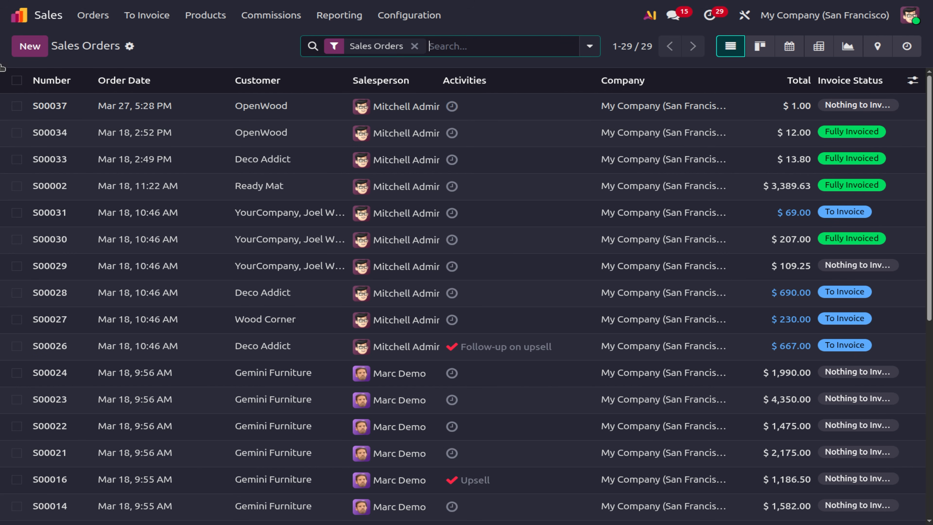
# Start a new quotation for Deco Addict with a Basket product line.
pyautogui.click(43, 51)
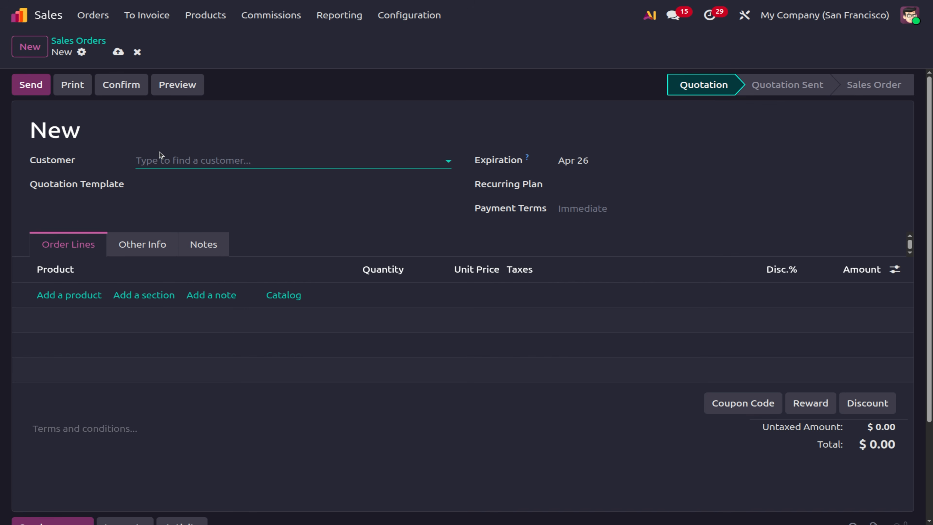
pyautogui.click(158, 160)
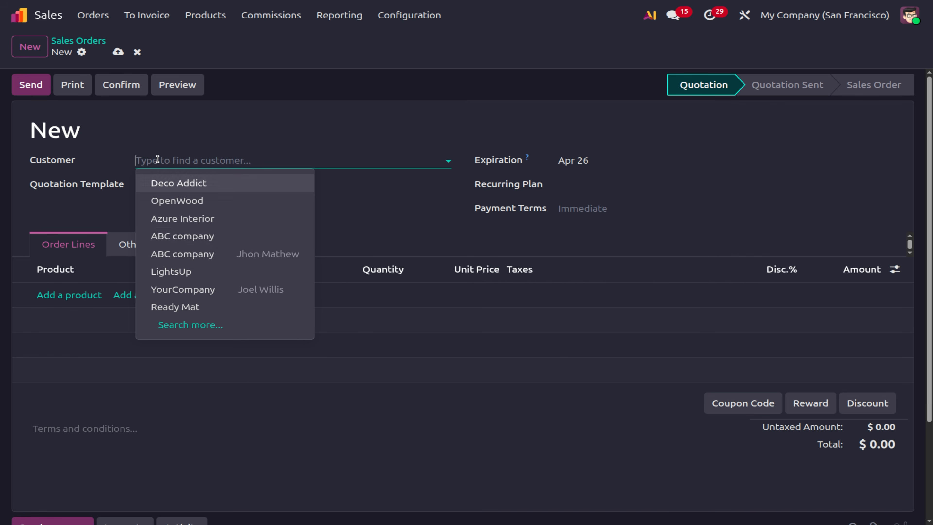
pyautogui.click(153, 182)
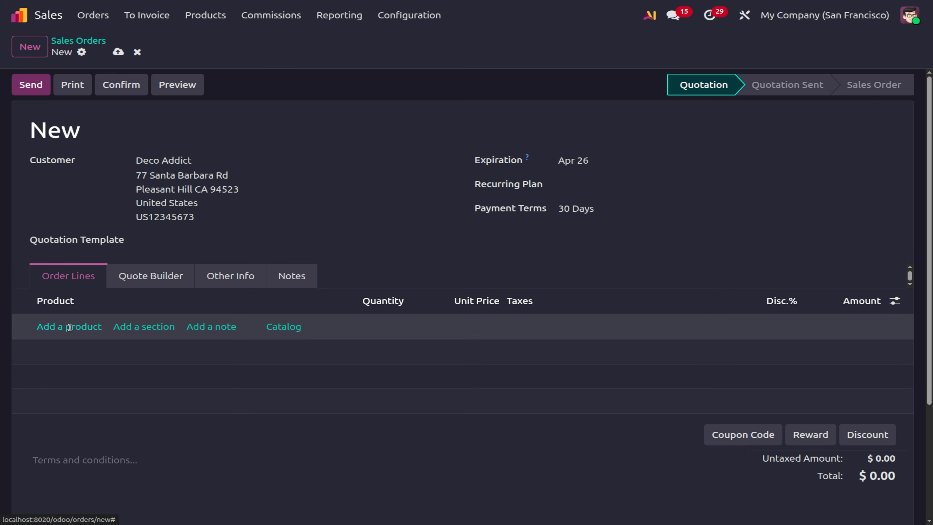
pyautogui.click(70, 328)
pyautogui.write('ba')
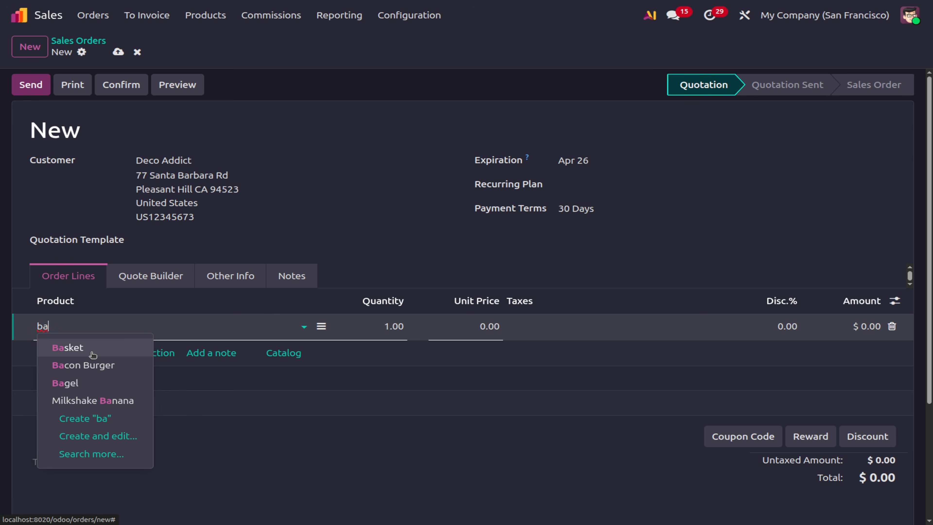
pyautogui.click(93, 354)
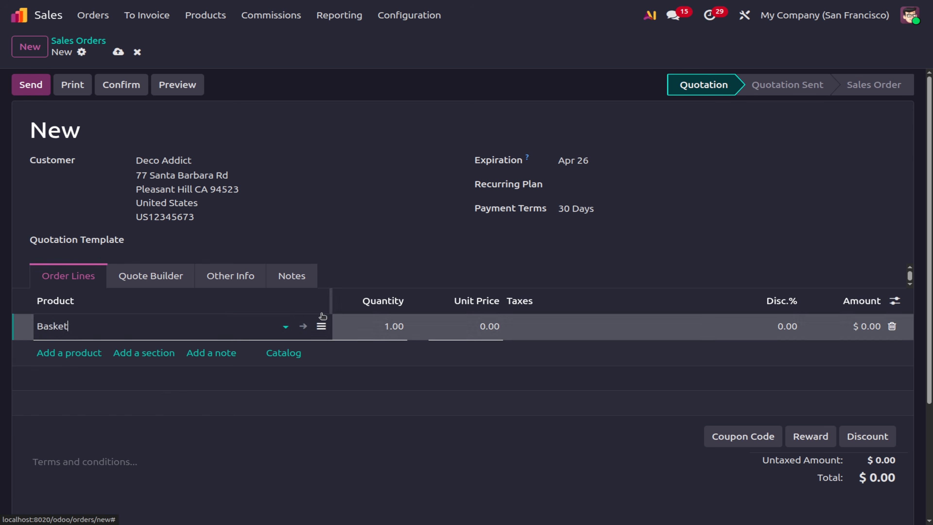
# Set Basket's invoicing policy to Ordered quantities, then confirm the order as S00038.
pyautogui.click(303, 326)
pyautogui.click(164, 236)
pyautogui.click(199, 258)
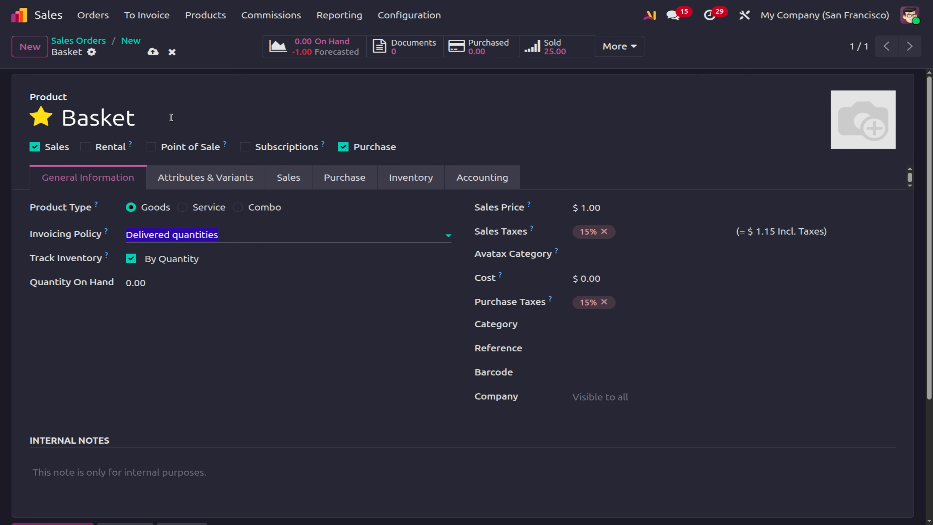
pyautogui.click(148, 54)
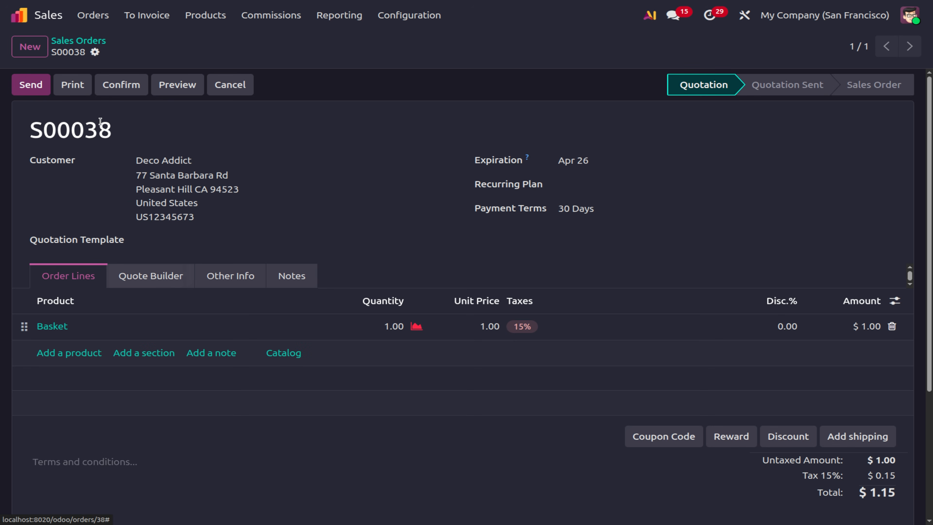
pyautogui.click(129, 88)
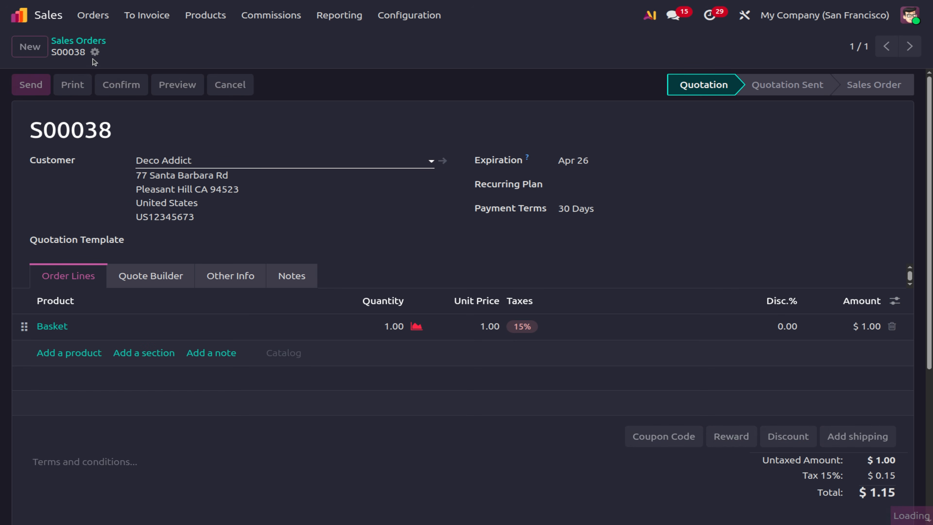
pyautogui.click(91, 46)
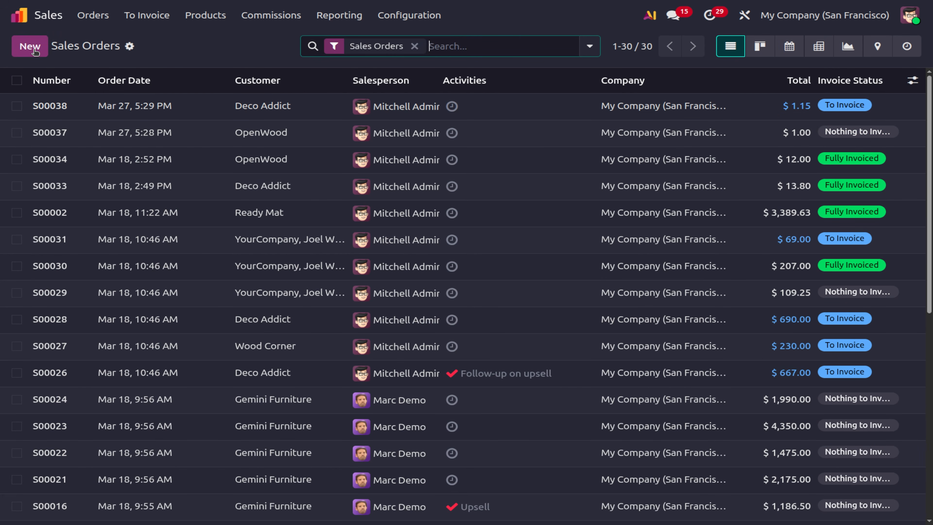
# Discard the blank quotation and return to the Sales Orders list.
pyautogui.click(33, 48)
pyautogui.click(137, 53)
pyautogui.click(96, 42)
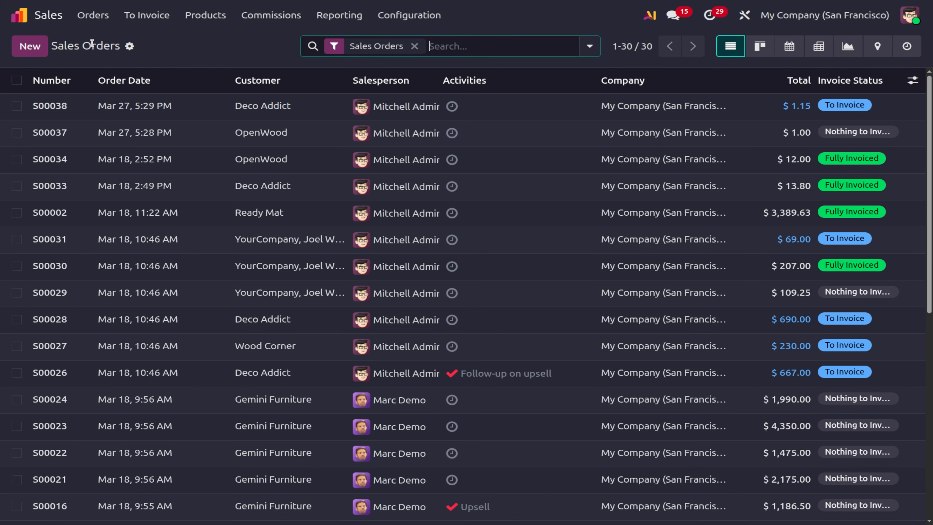
# Create and post a regular invoice for S00038 ($1.15), then go back to Sales Orders.
pyautogui.click(153, 116)
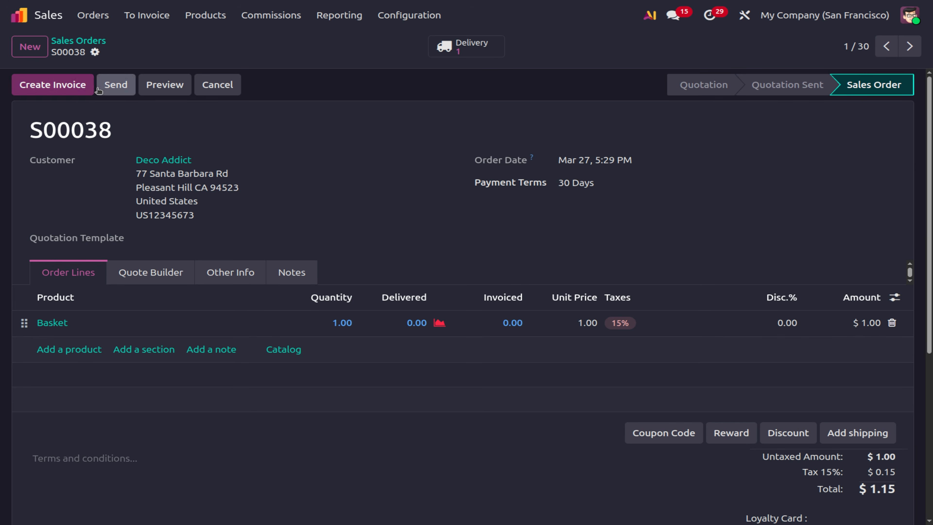
pyautogui.click(51, 92)
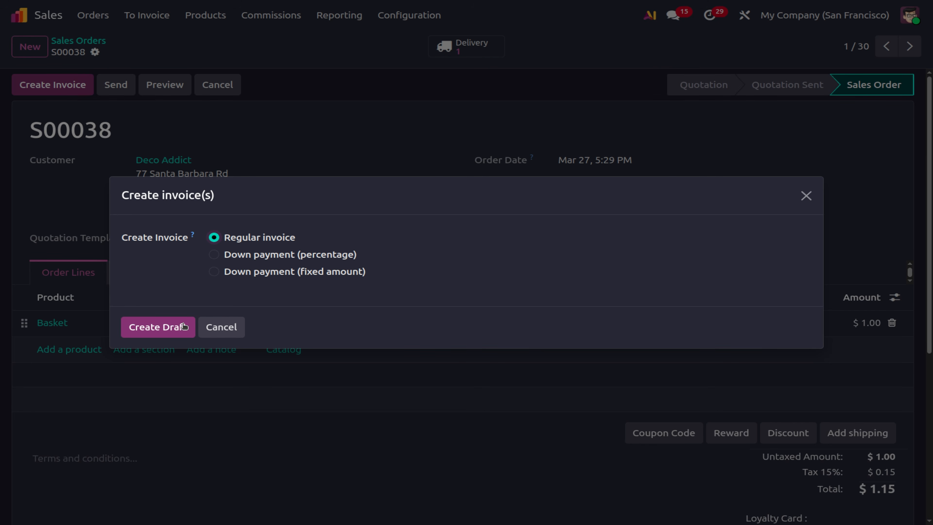
pyautogui.click(175, 328)
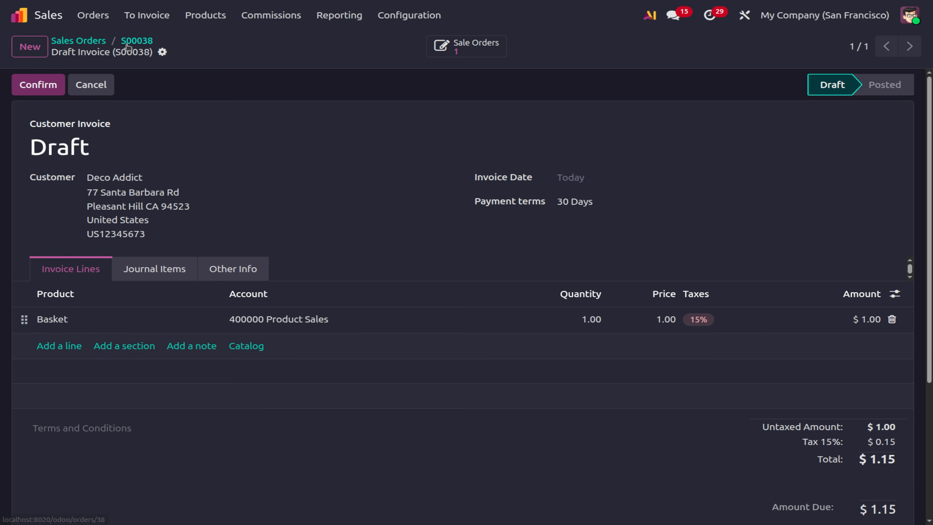
pyautogui.click(139, 44)
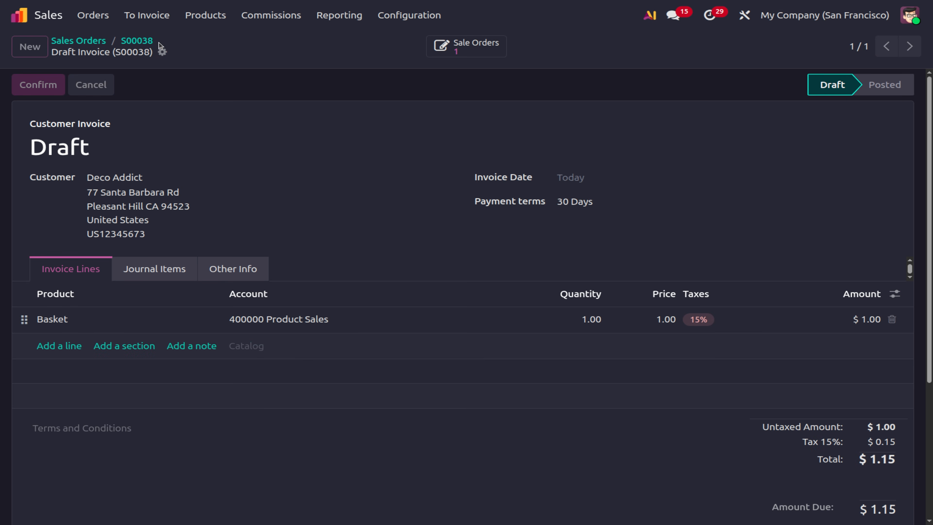
pyautogui.click(137, 42)
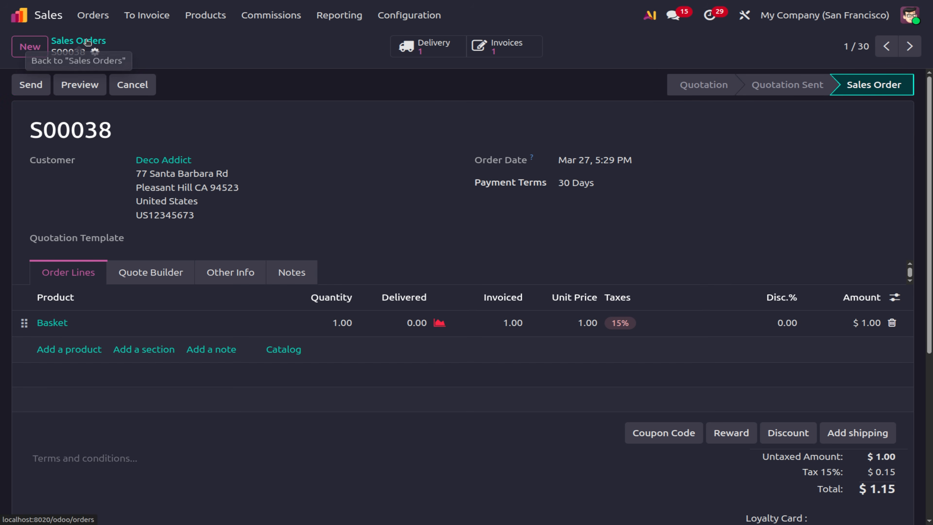
pyautogui.click(87, 41)
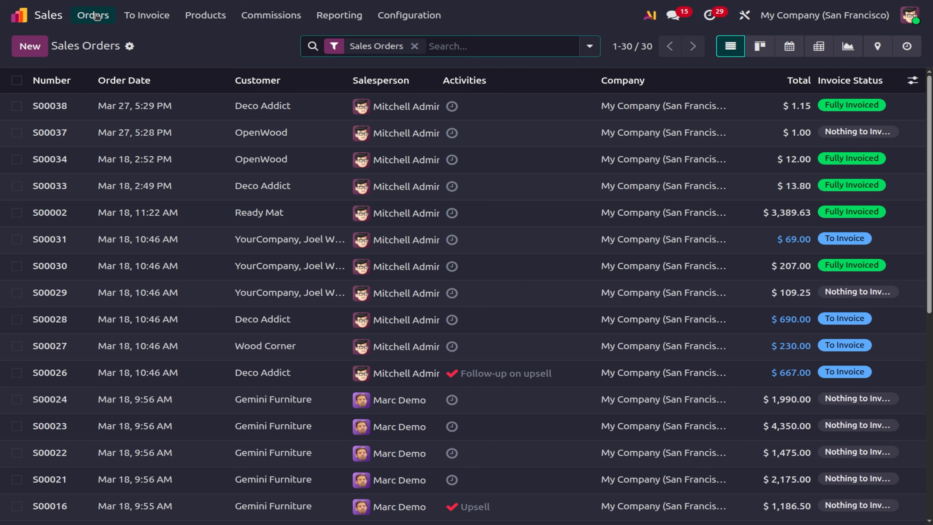
pyautogui.click(102, 22)
# View the Sales team's sales analysis, which shows 241 ordered.
pyautogui.click(112, 77)
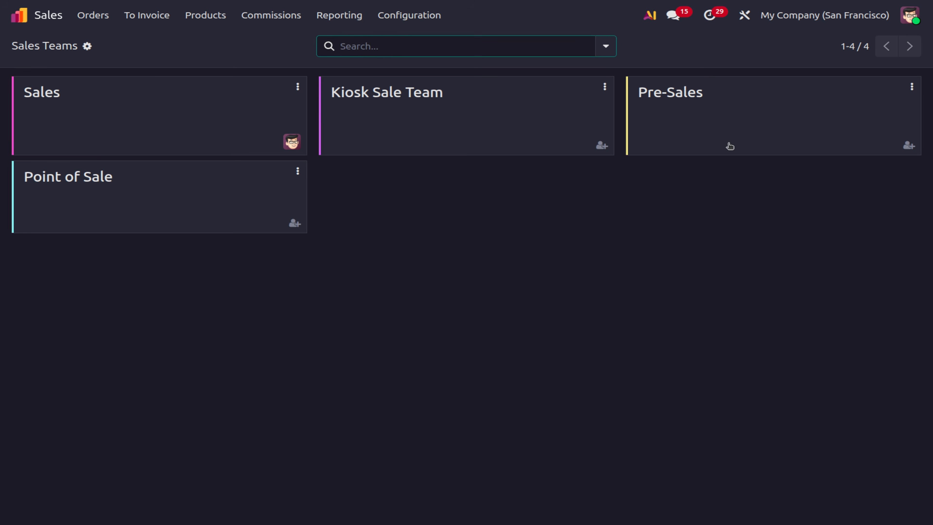
pyautogui.click(92, 106)
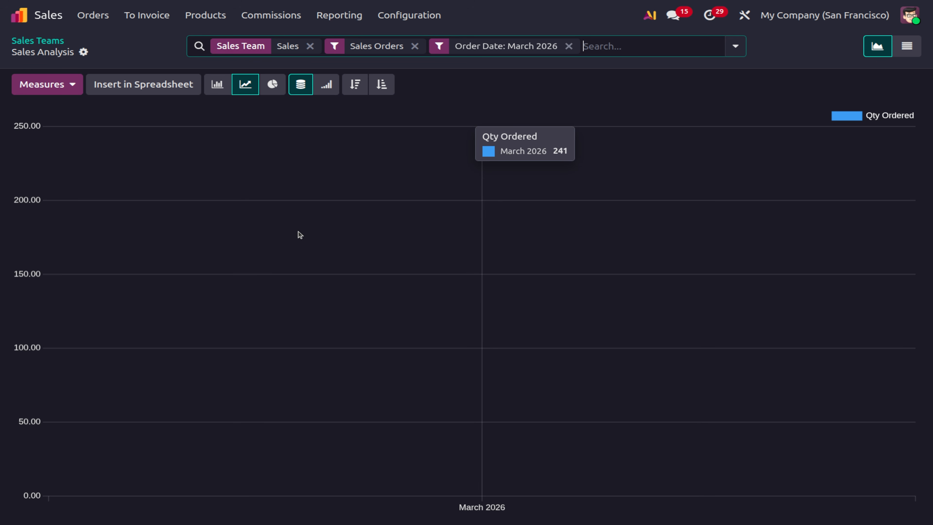
pyautogui.click(404, 14)
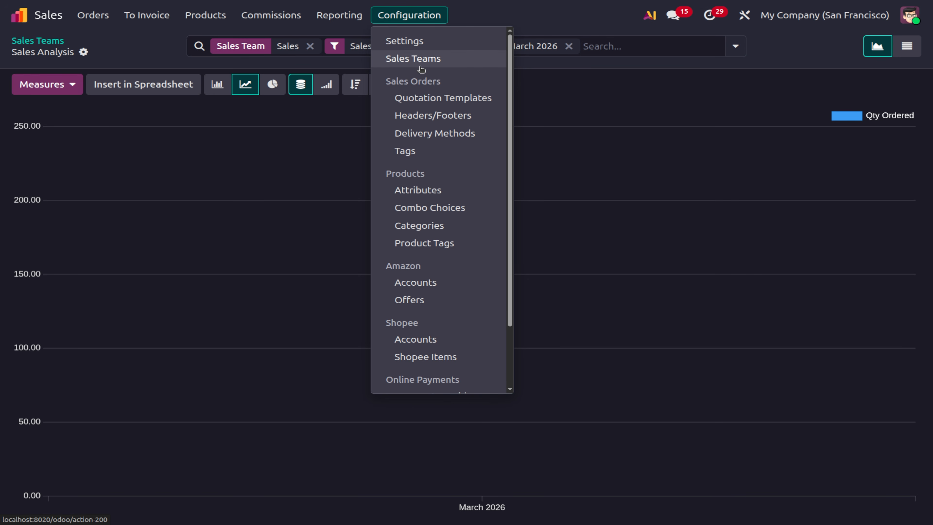
pyautogui.click(657, 116)
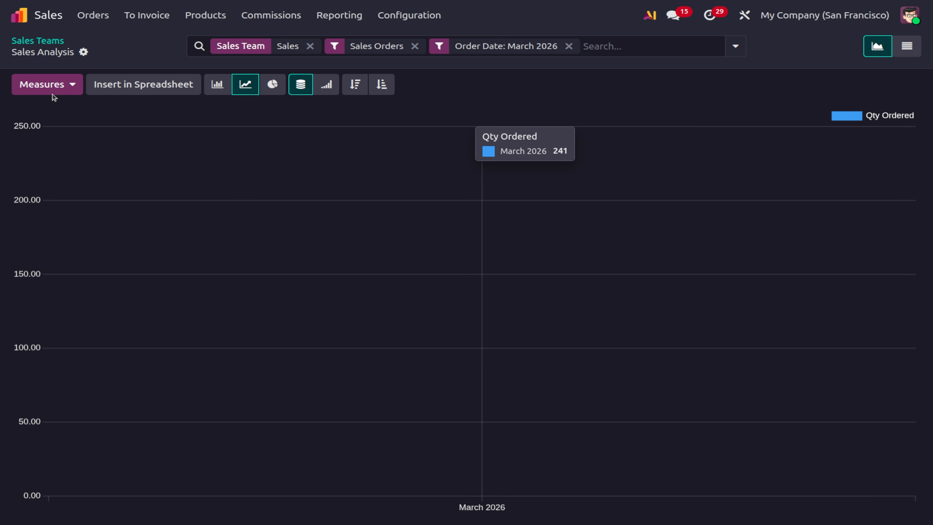
# Switch to the Kiosk Sale Team's March 2026 sales analysis, which shows no data.
pyautogui.click(44, 45)
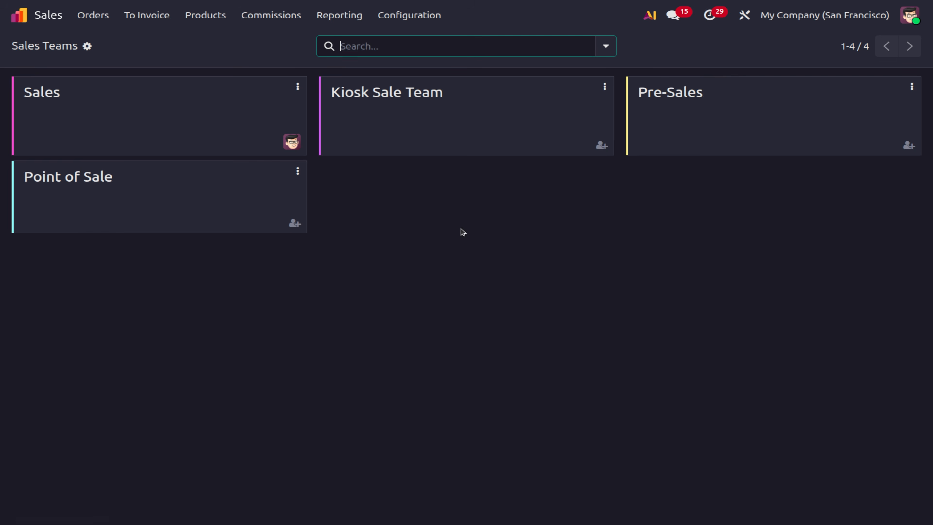
pyautogui.click(421, 115)
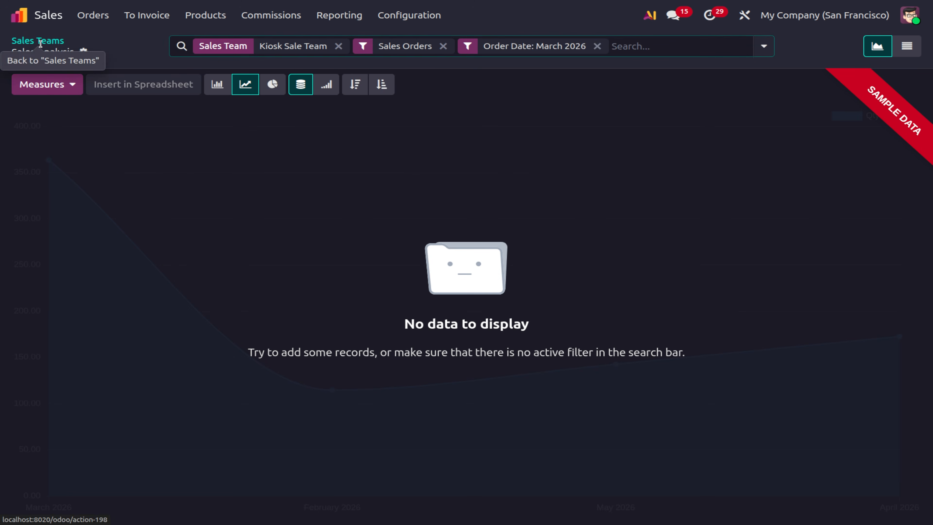
pyautogui.click(39, 41)
pyautogui.click(410, 140)
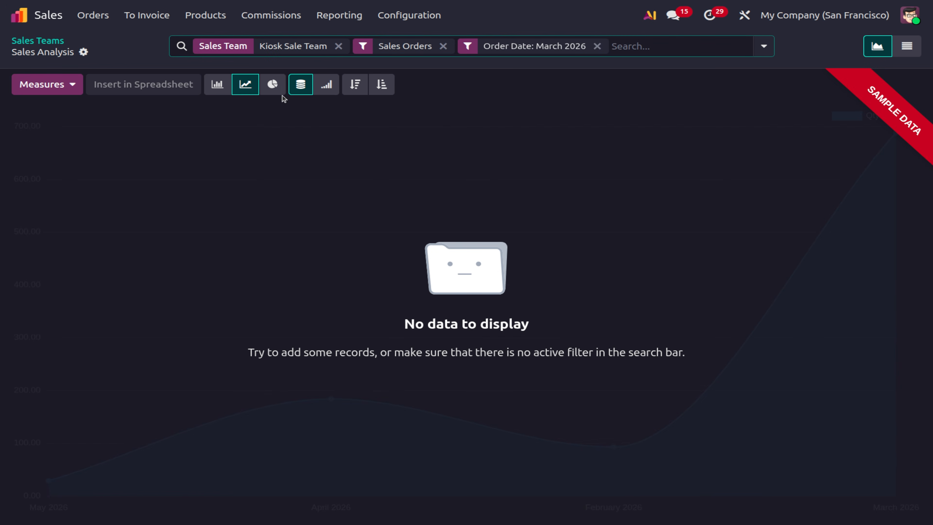
pyautogui.click(91, 19)
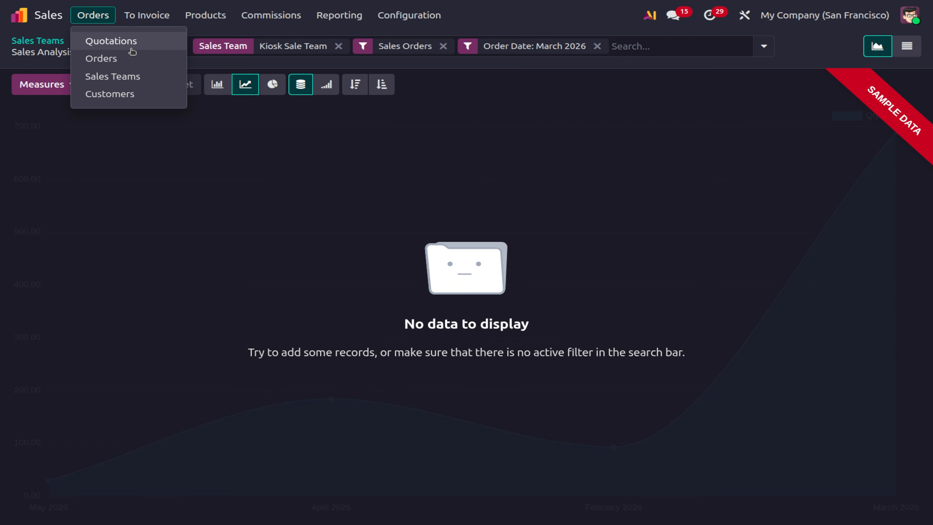
# Set quotation S00003's Sales Team to Kiosk Sale Team and confirm it ($434.13).
pyautogui.click(134, 40)
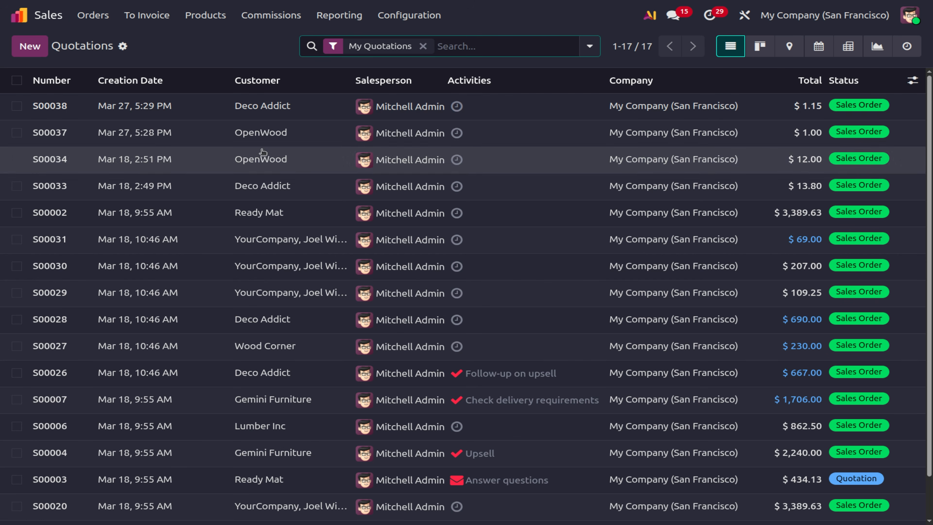
pyautogui.click(543, 483)
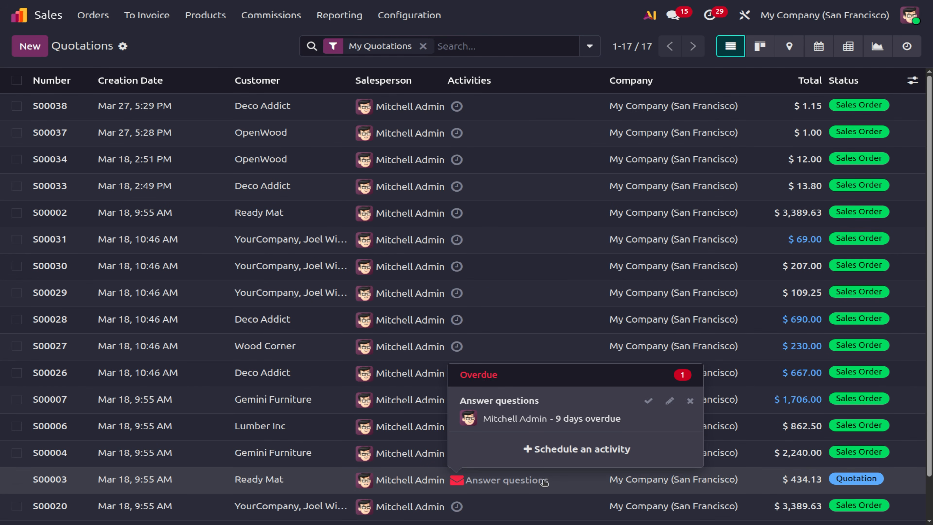
pyautogui.click(125, 486)
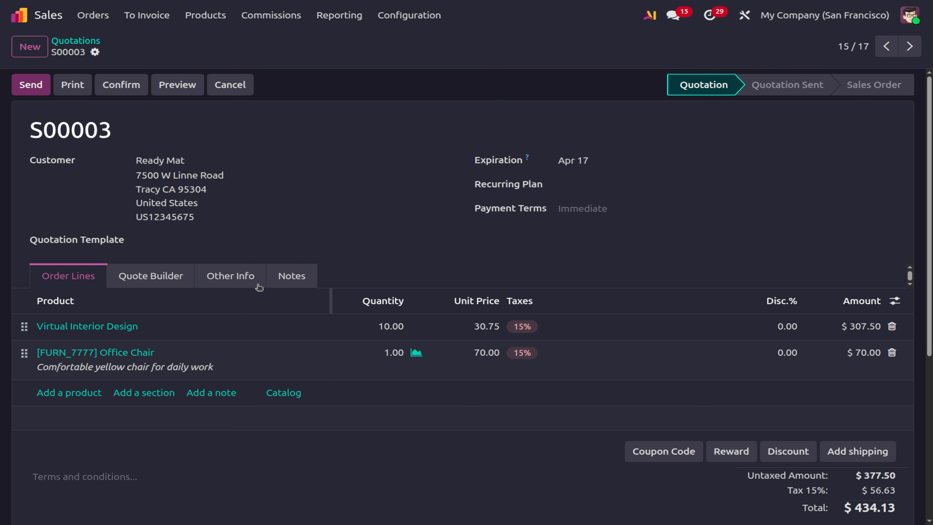
pyautogui.click(245, 282)
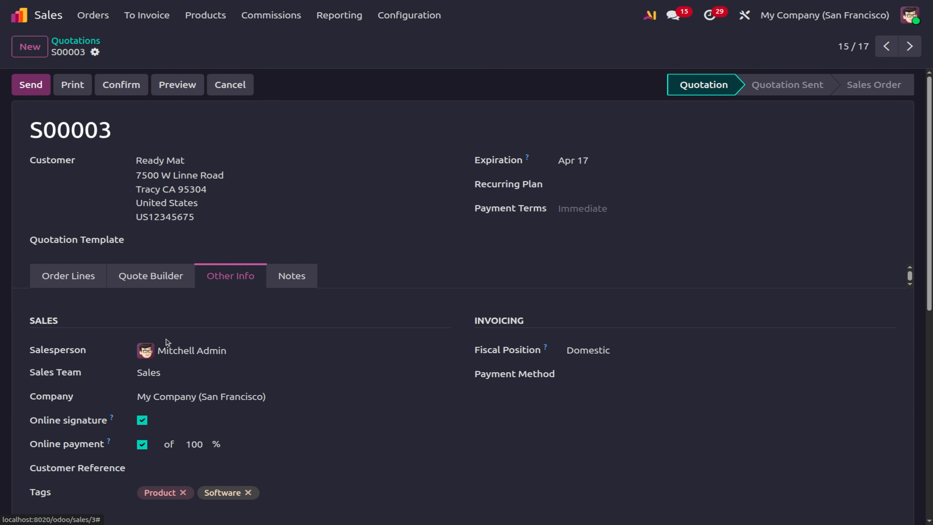
pyautogui.click(148, 372)
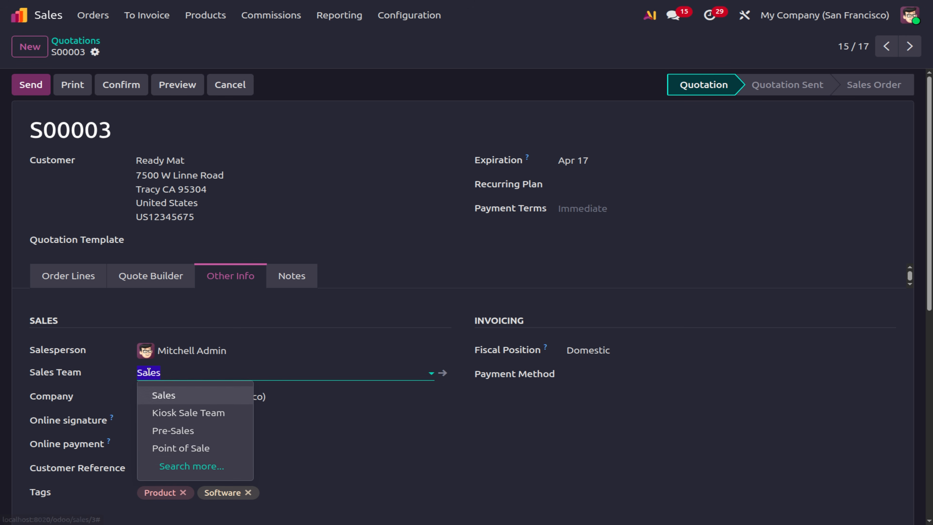
pyautogui.click(208, 413)
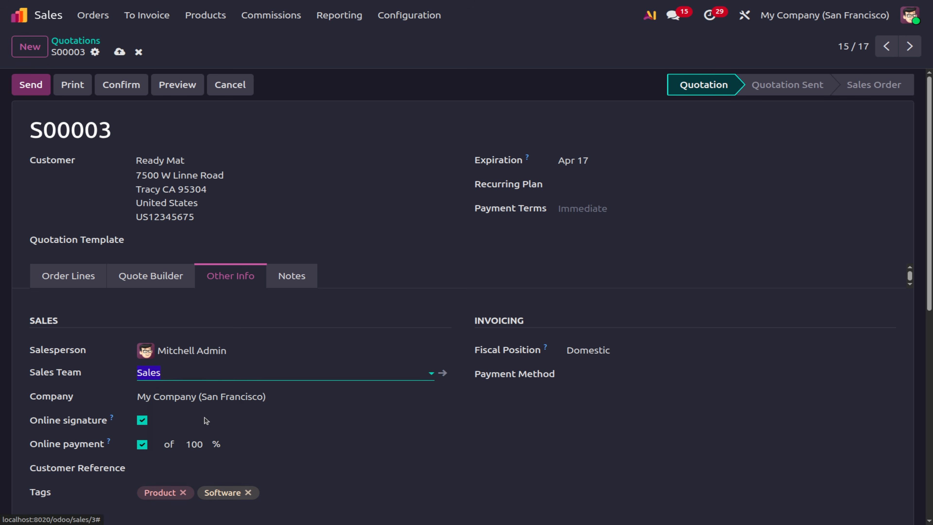
pyautogui.click(74, 282)
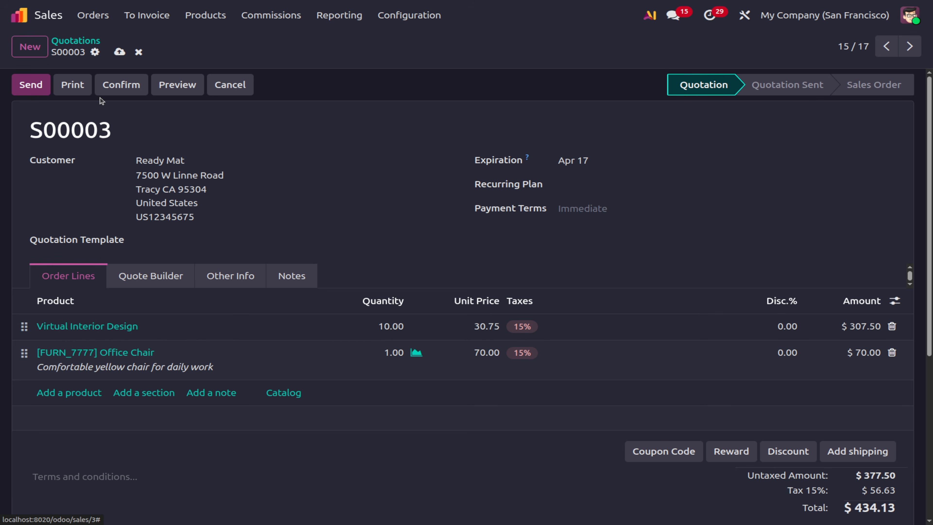
pyautogui.click(120, 85)
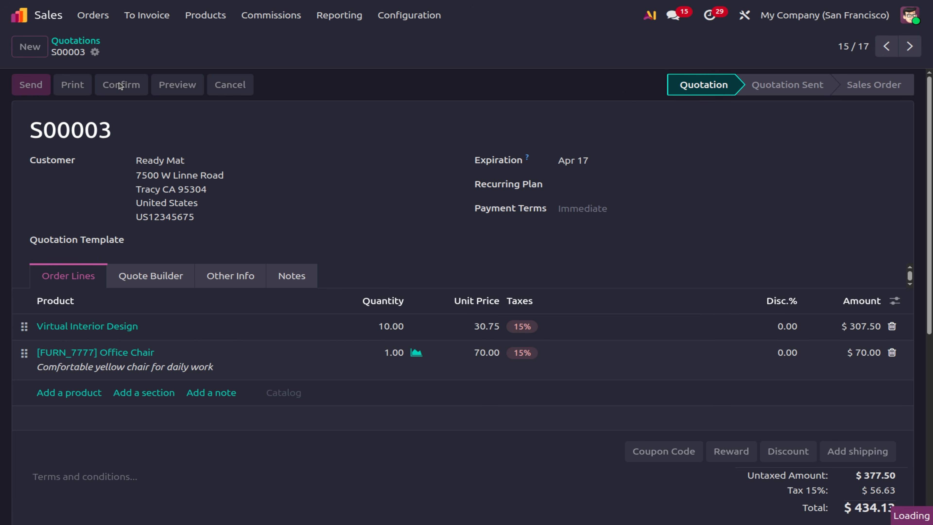
pyautogui.click(102, 26)
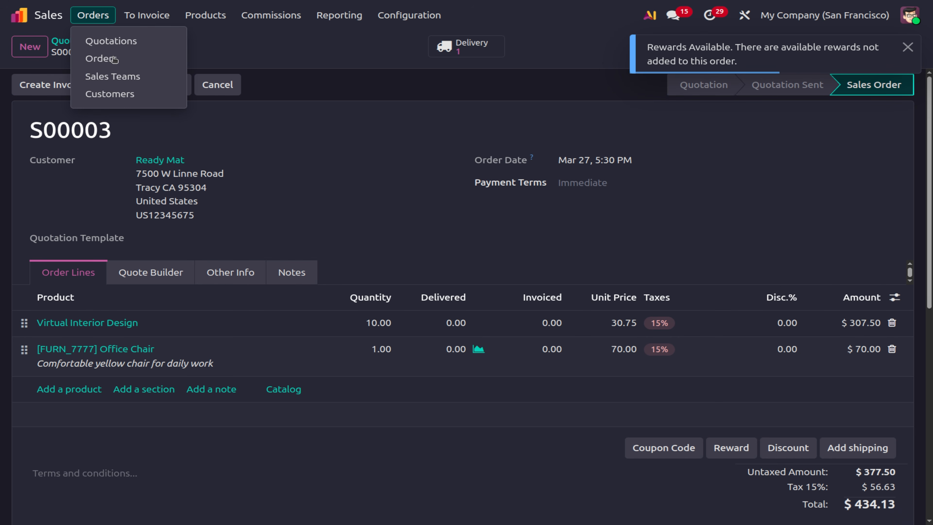
# Verify the Kiosk Sale Team shows 11 ordered, then list Orders to Invoice (five orders, $3,362.00).
pyautogui.click(104, 78)
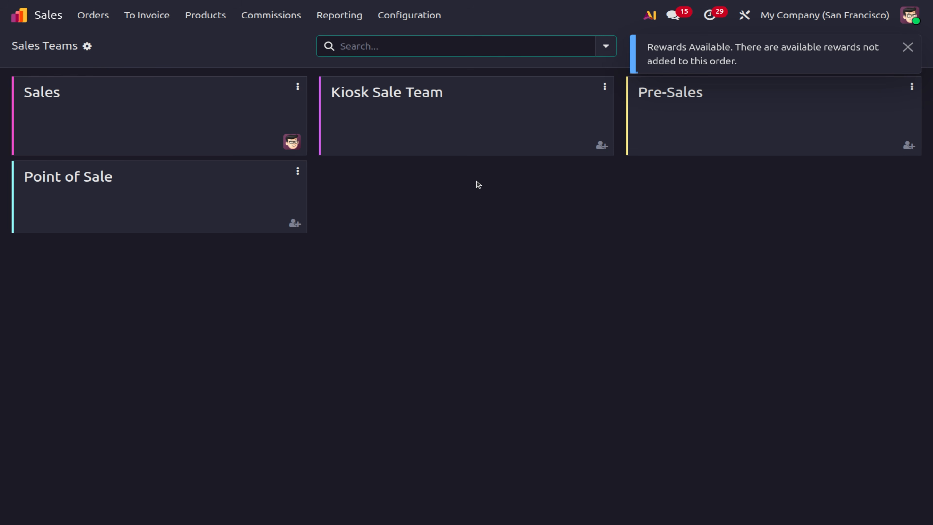
pyautogui.click(409, 112)
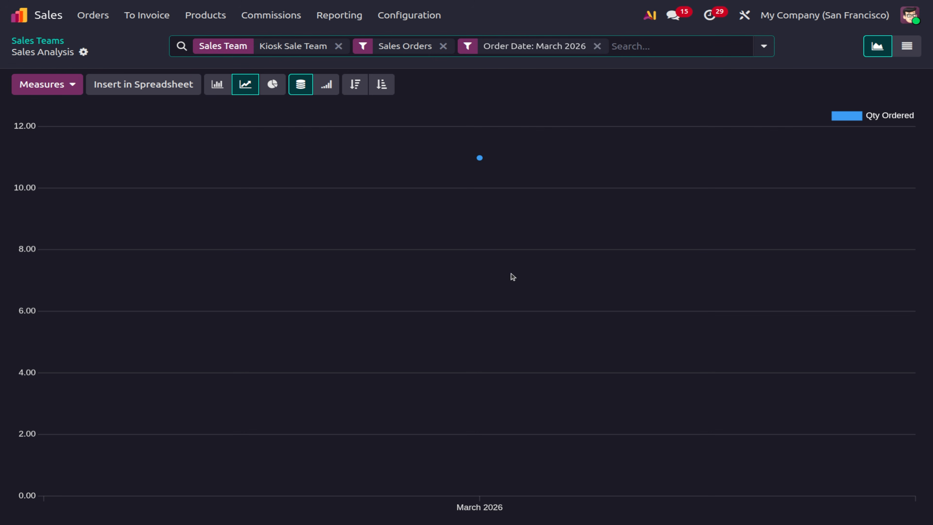
pyautogui.moveTo(489, 468)
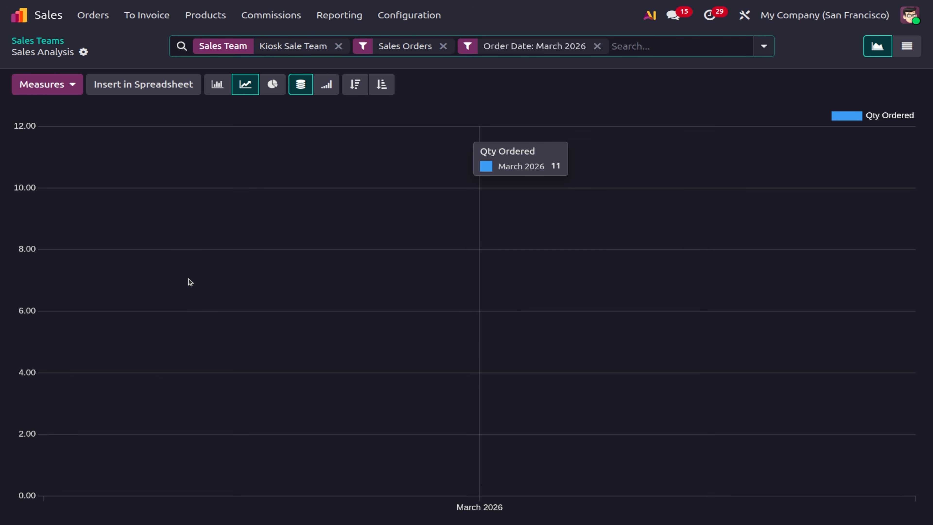
pyautogui.click(148, 21)
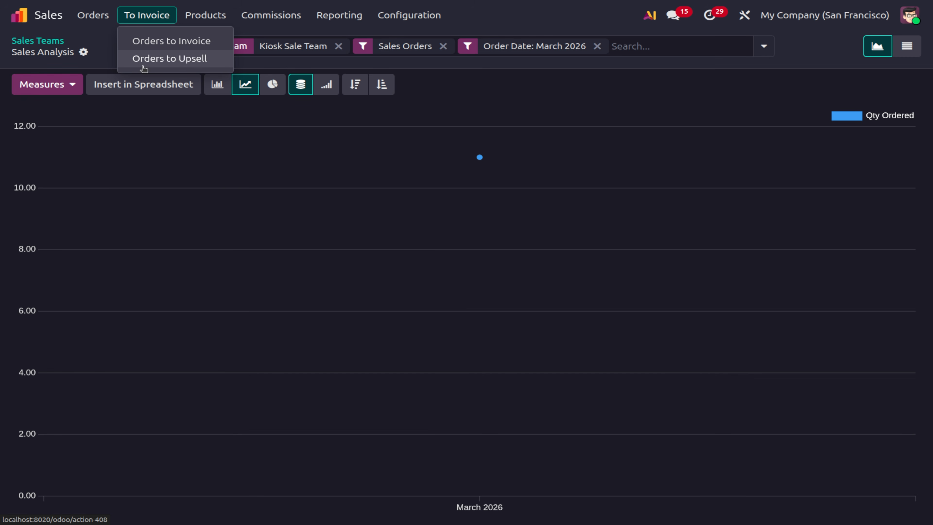
pyautogui.click(159, 43)
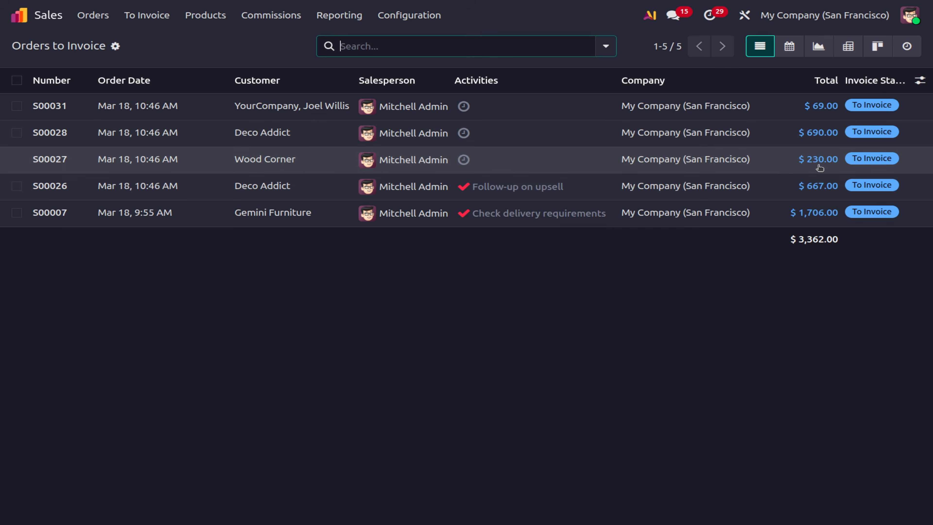
# Confirm Orders to Upsell is empty, then return to the My Quotations list (17 records).
pyautogui.click(158, 14)
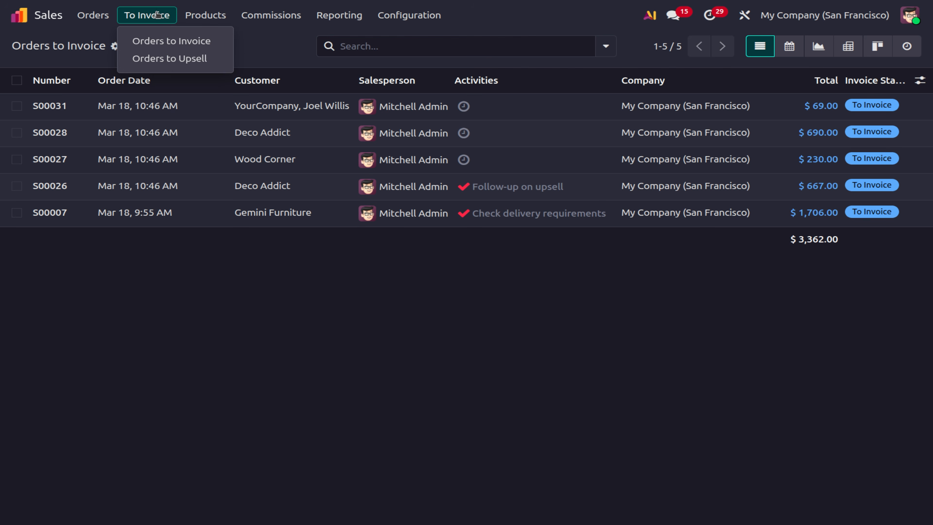
pyautogui.click(153, 59)
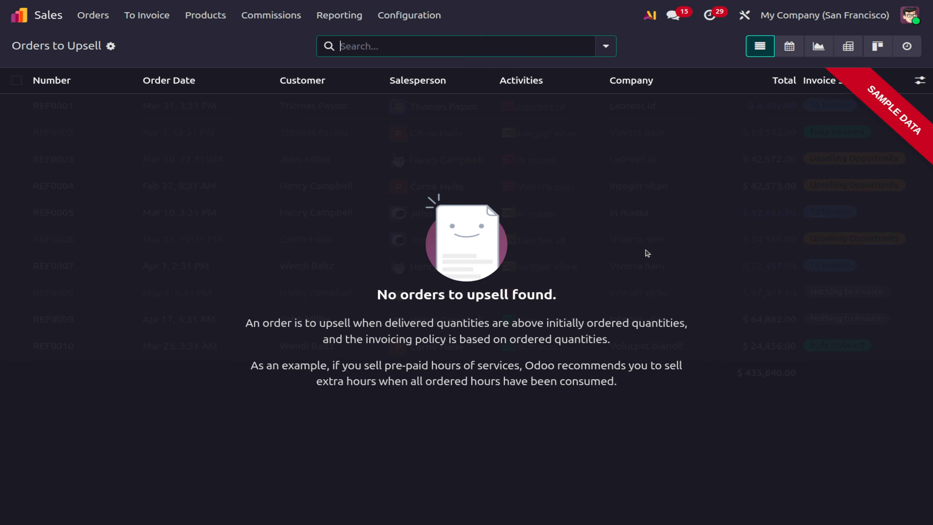
pyautogui.click(91, 15)
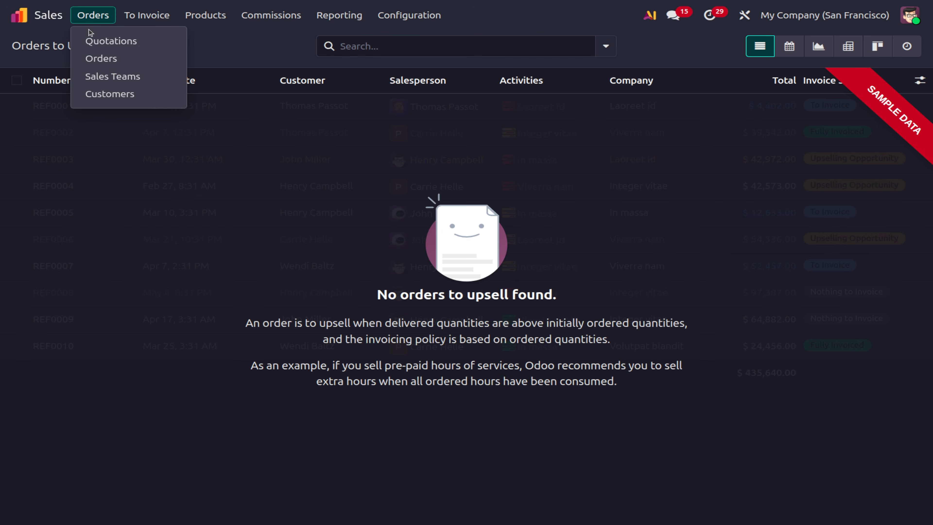
pyautogui.click(93, 40)
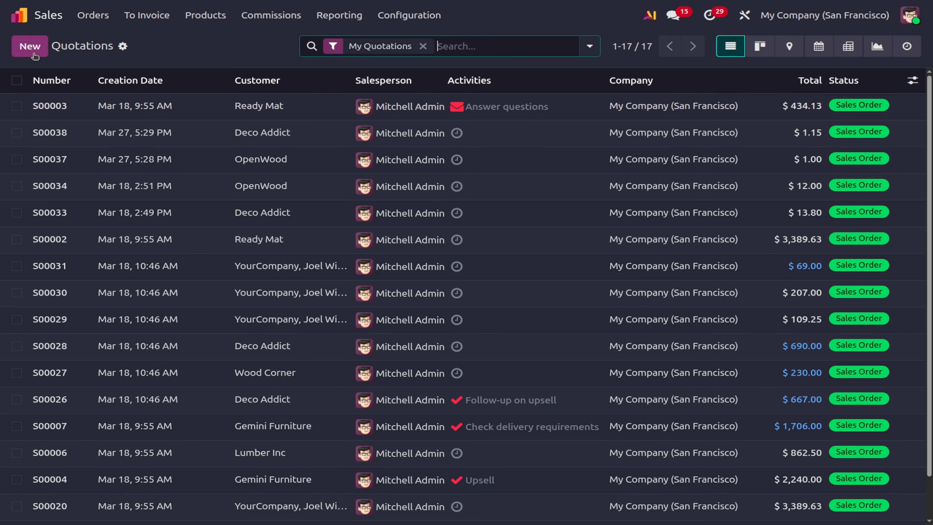
# Create quotation S00039 for OpenWood with 4 Baskets ($4.00) and confirm it as a sales order.
pyautogui.click(35, 53)
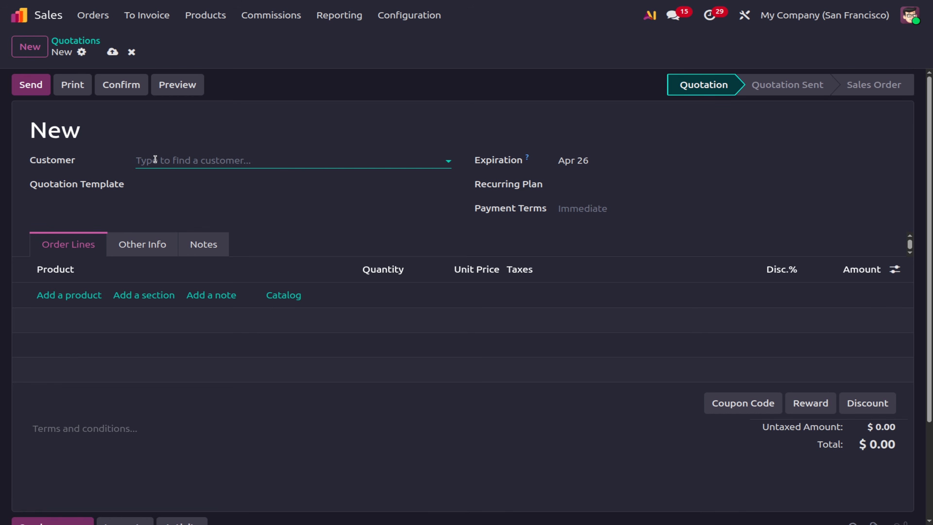
pyautogui.click(155, 160)
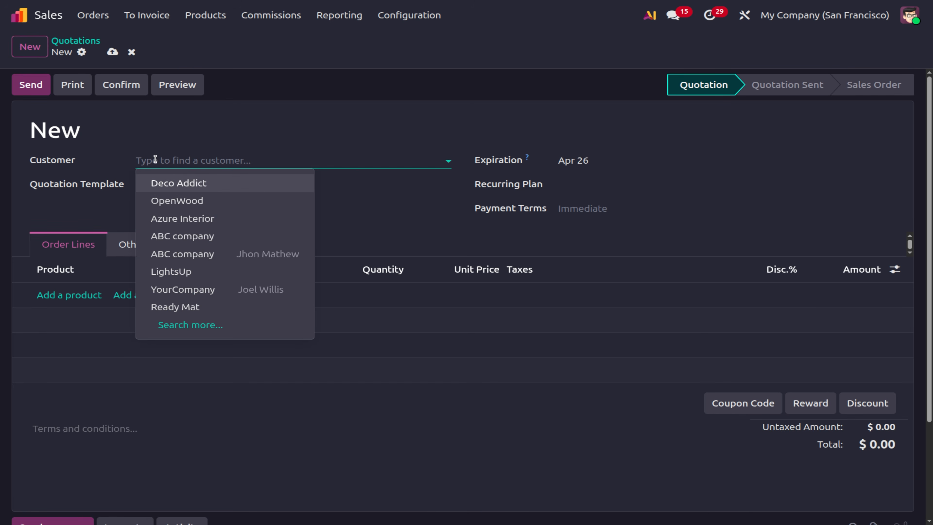
pyautogui.click(215, 205)
pyautogui.click(72, 313)
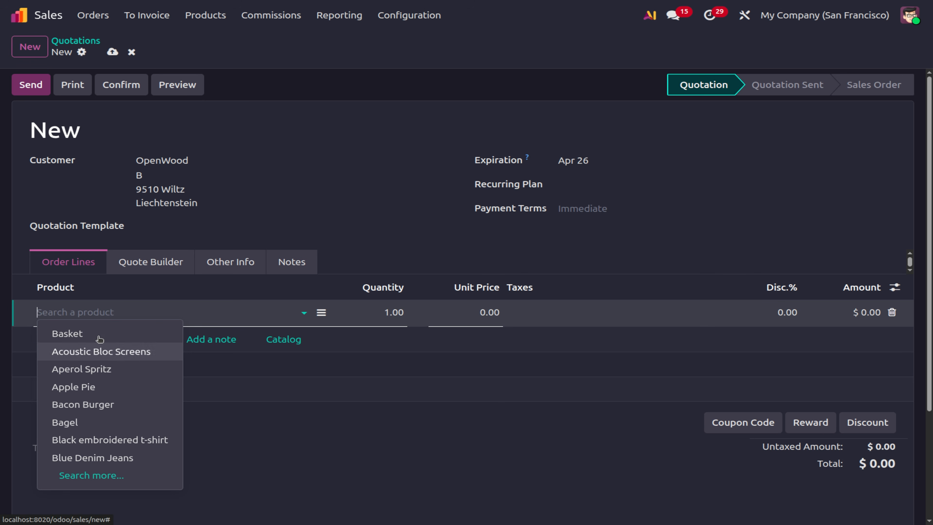
pyautogui.click(100, 338)
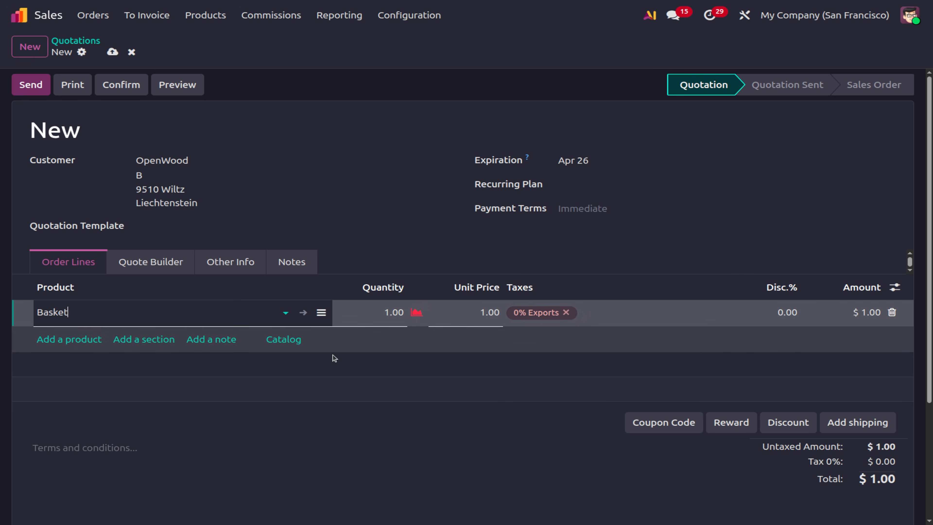
pyautogui.click(387, 312)
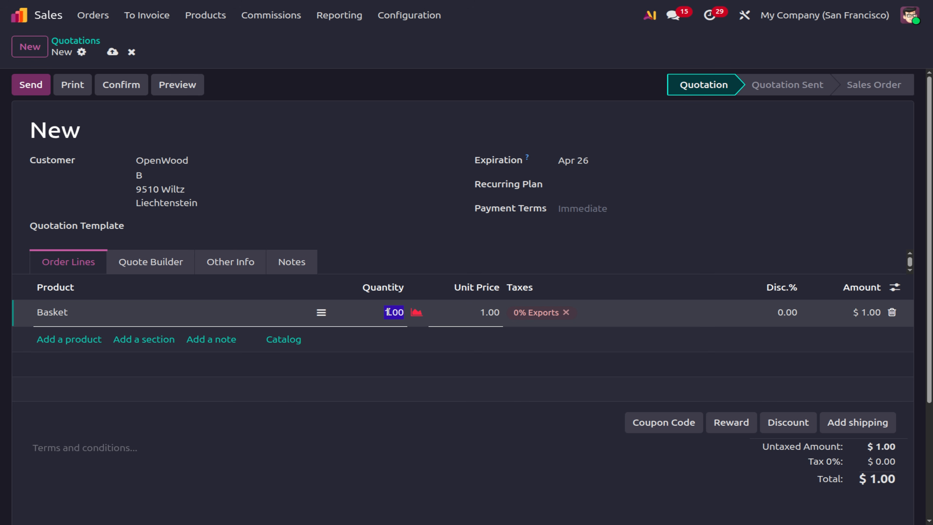
pyautogui.write('4')
pyautogui.click(450, 439)
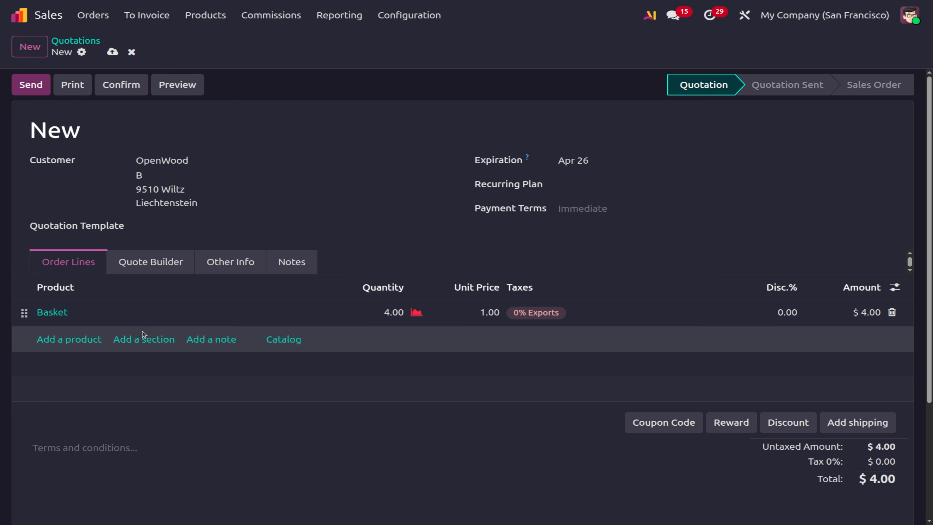
pyautogui.click(112, 52)
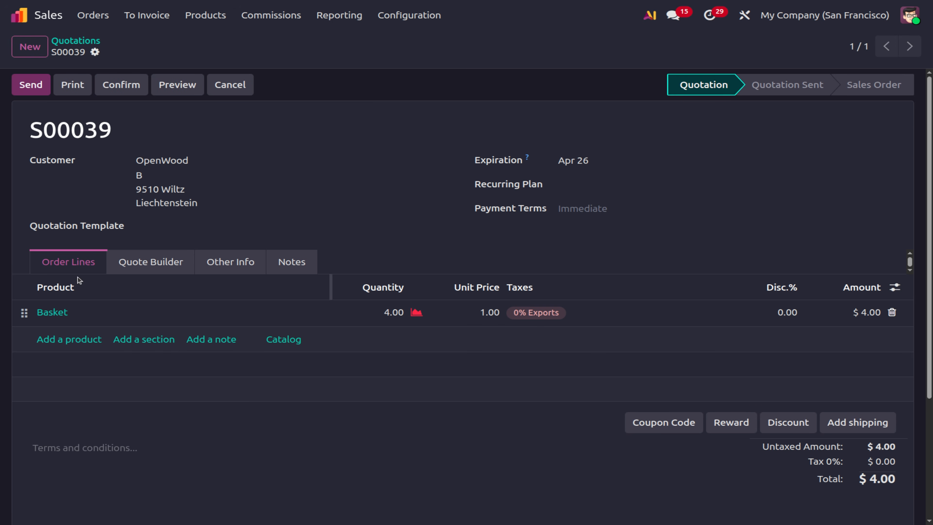
pyautogui.click(110, 92)
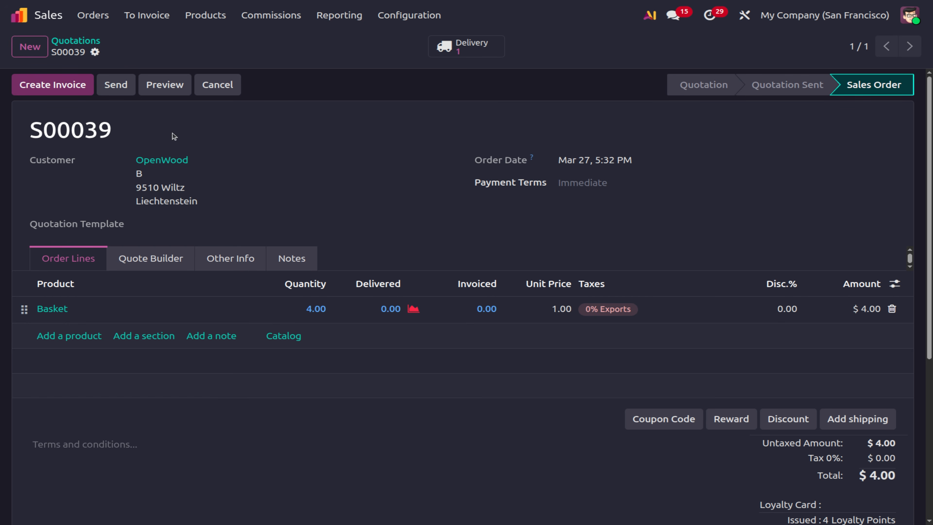
# Create and post regular invoice INV/2026/00018 for S00039 at $4.00, then return to the order.
pyautogui.click(55, 90)
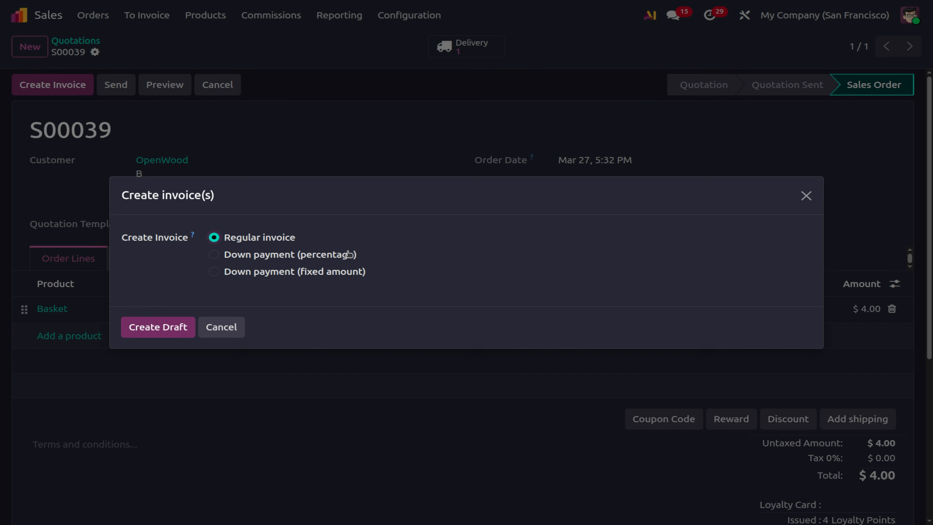
pyautogui.click(141, 331)
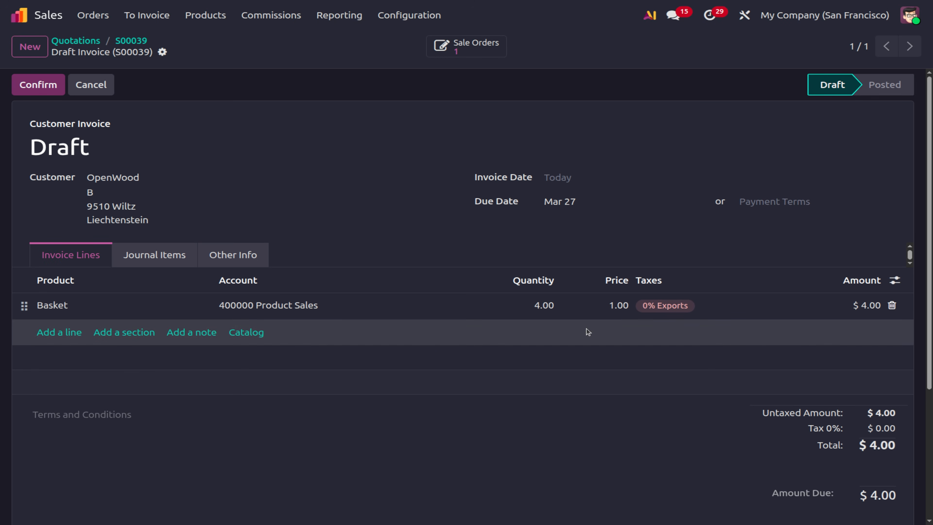
pyautogui.click(35, 90)
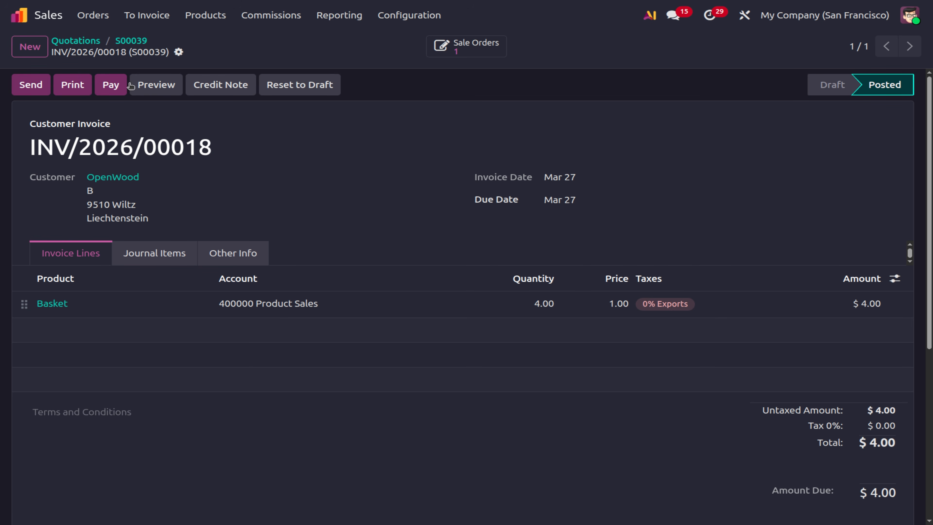
pyautogui.click(131, 40)
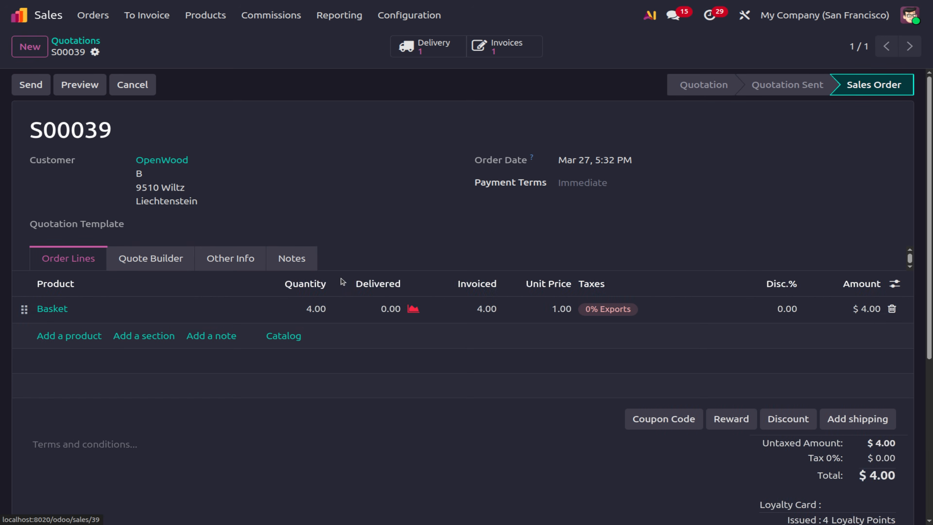
# On delivery WH/OUT/00059, set the Basket quantity to 8 and validate it to Done.
pyautogui.click(434, 53)
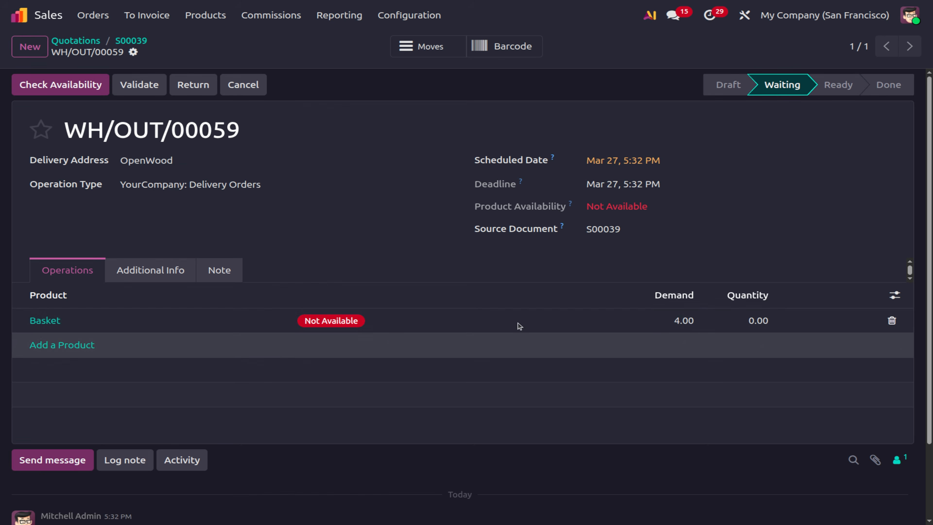
pyautogui.click(679, 323)
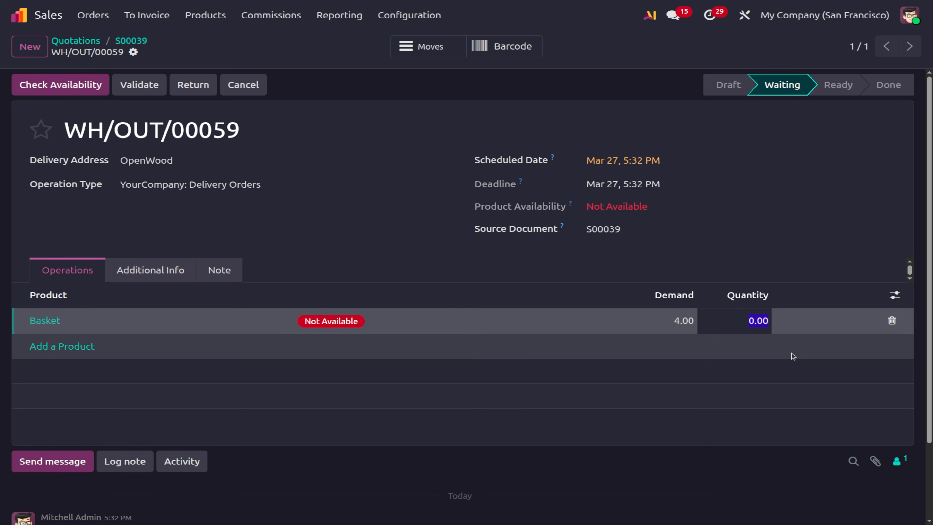
pyautogui.write('8')
pyautogui.click(337, 69)
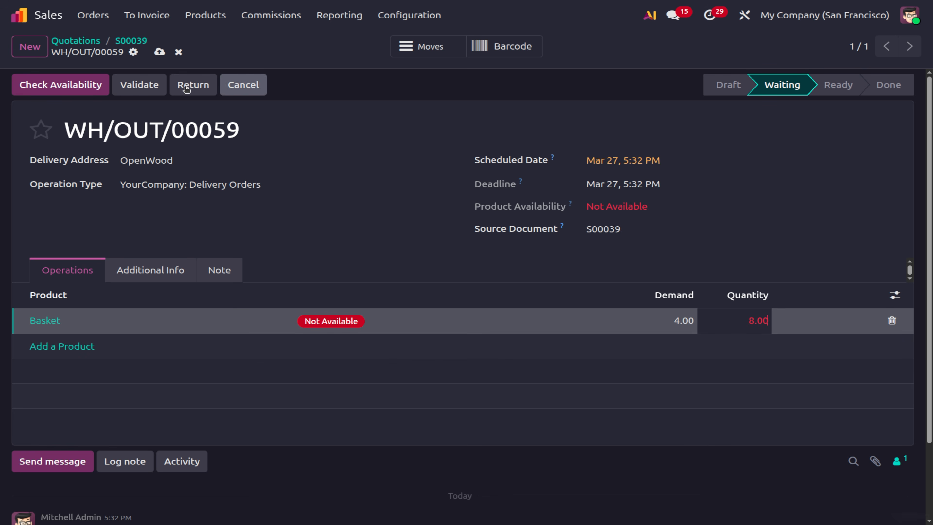
pyautogui.click(153, 85)
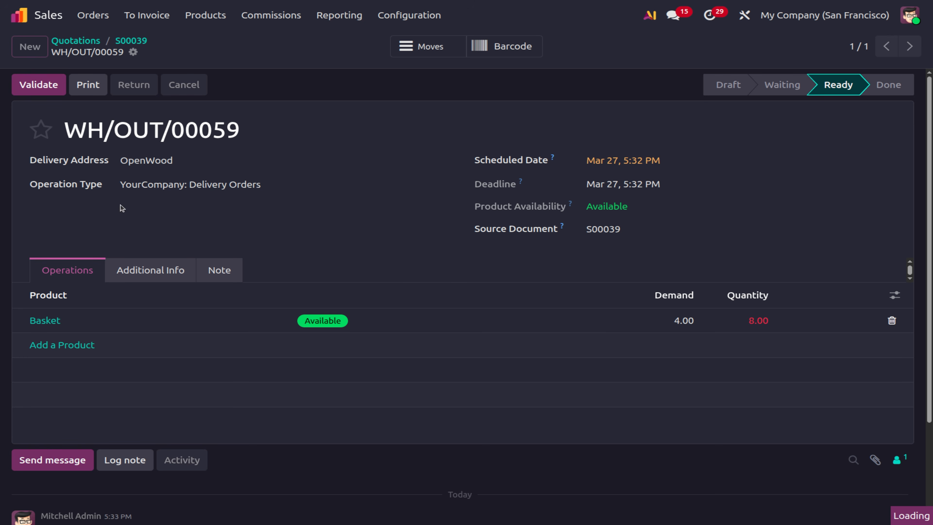
pyautogui.click(46, 87)
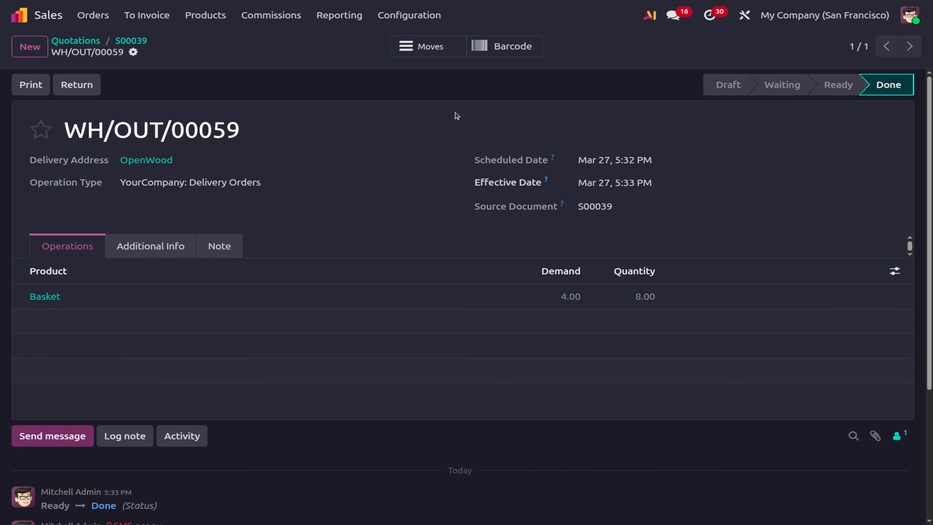
pyautogui.click(143, 43)
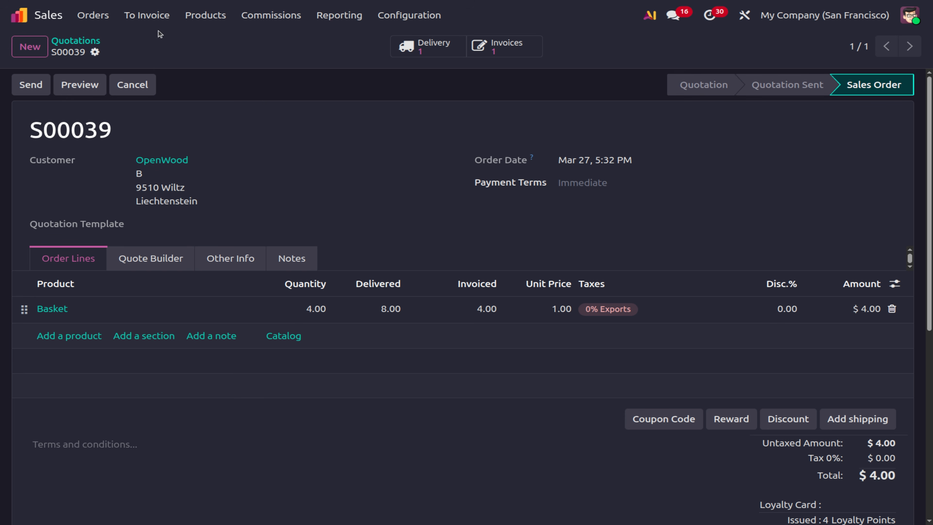
# Open sales order S00039 from the Orders to Upsell list.
pyautogui.click(154, 19)
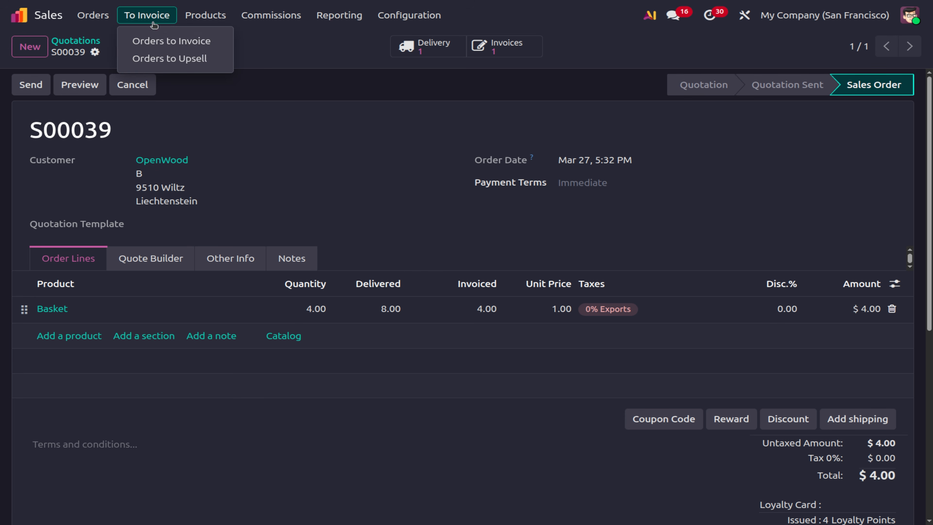
pyautogui.click(160, 56)
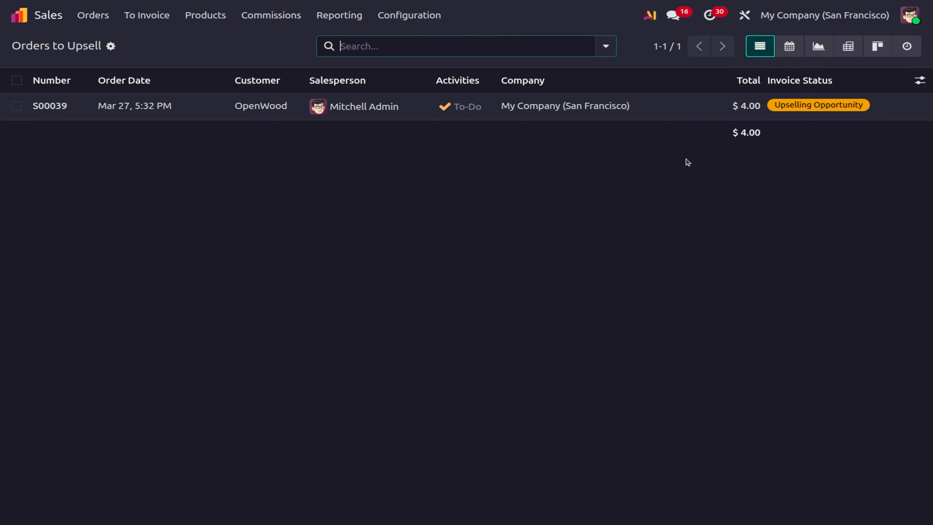
pyautogui.click(184, 100)
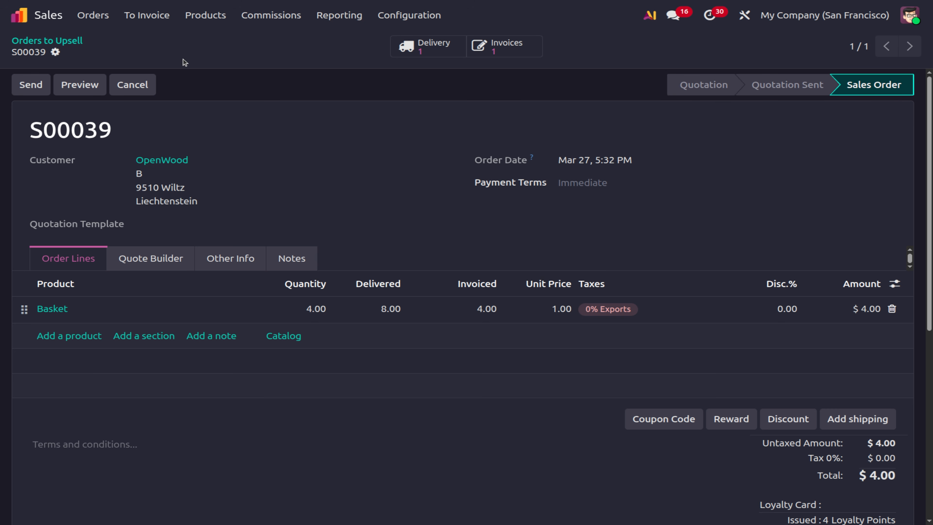
# On quotation S00039, change the Basket quantity to 8 and save the order.
pyautogui.click(104, 23)
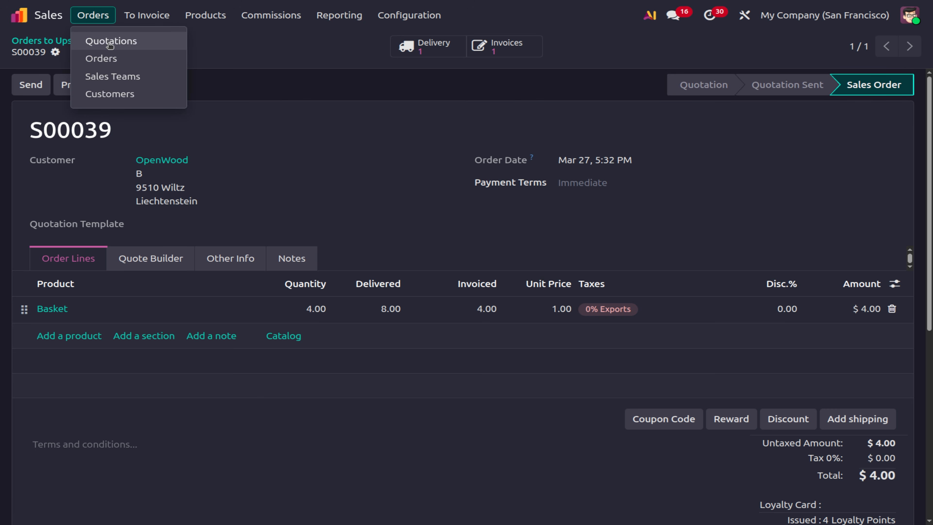
pyautogui.click(110, 37)
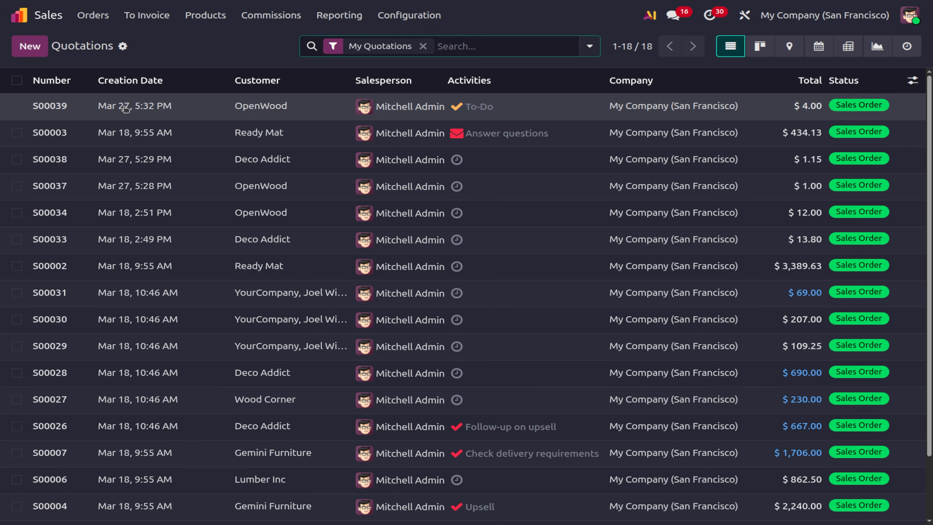
pyautogui.click(124, 106)
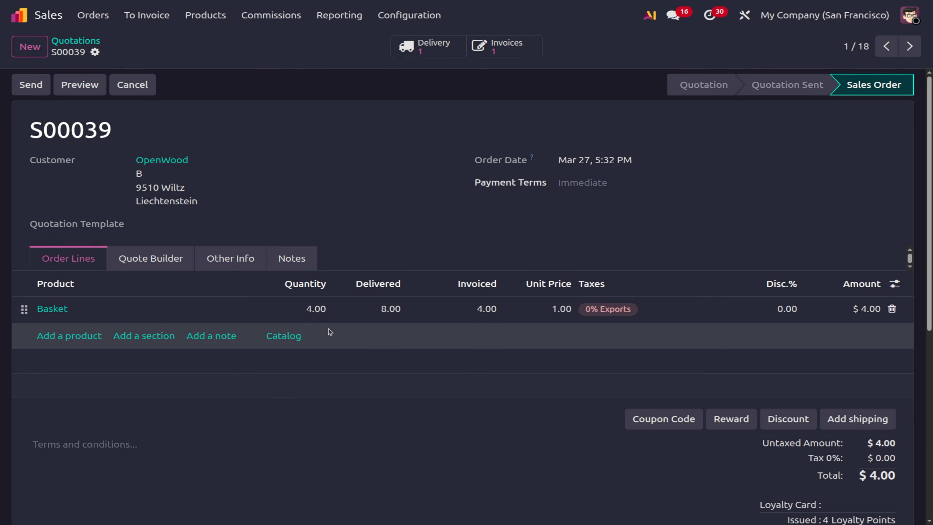
pyautogui.click(317, 320)
pyautogui.write('8')
pyautogui.click(375, 472)
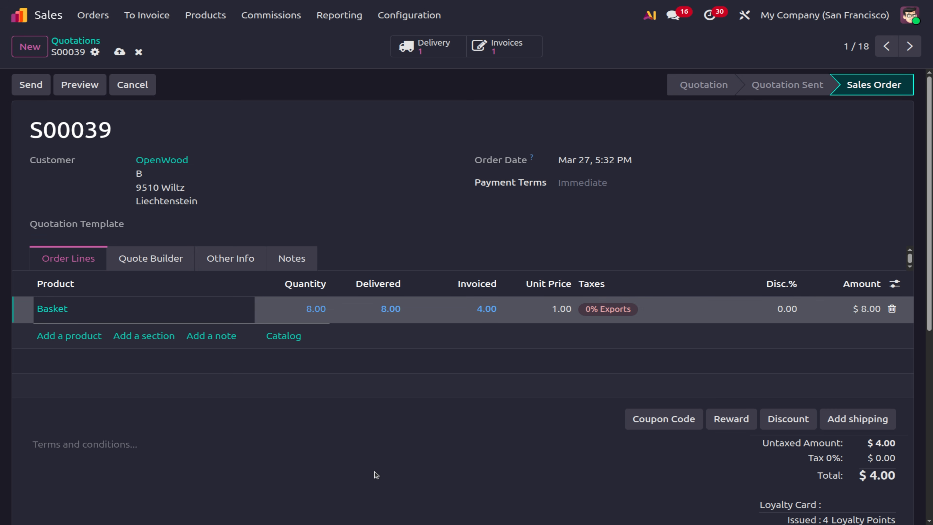
pyautogui.click(119, 52)
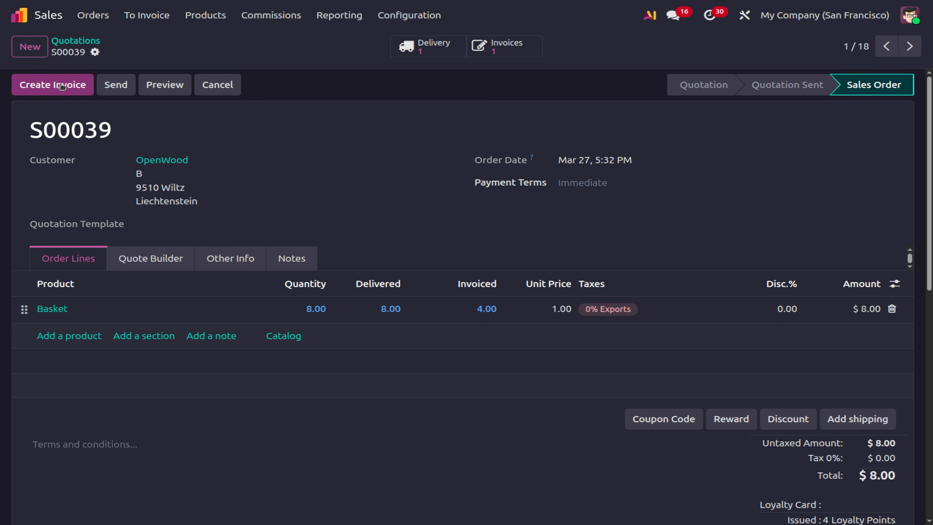
# Create and post a regular invoice for the extra Baskets on S00039, then return to the order.
pyautogui.click(61, 86)
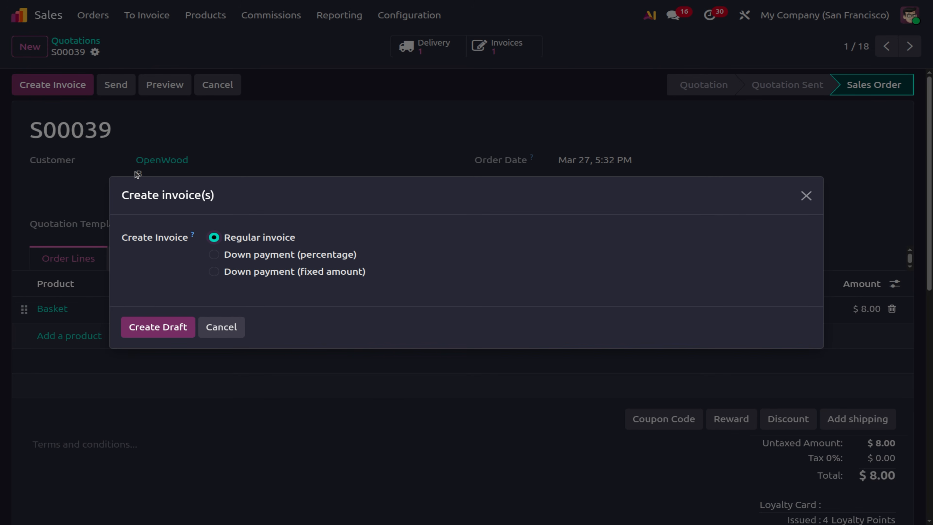
pyautogui.click(152, 329)
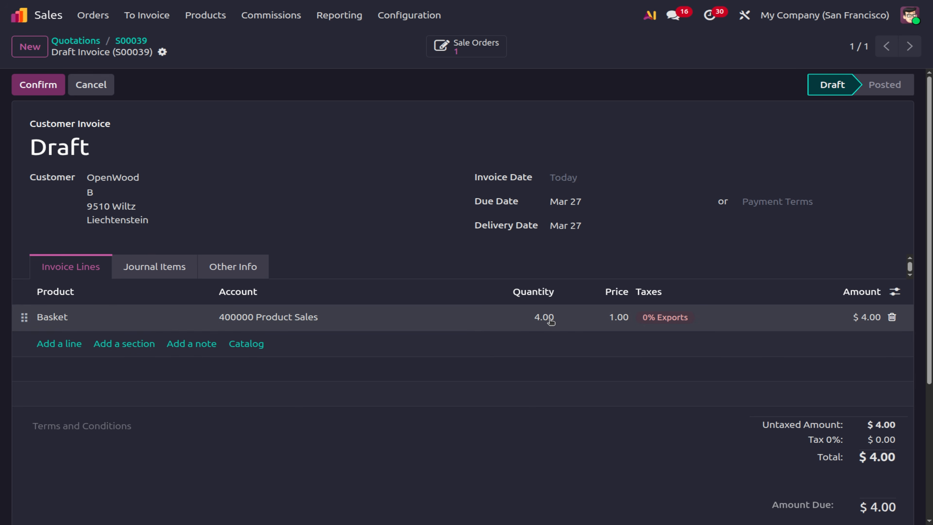
pyautogui.click(41, 92)
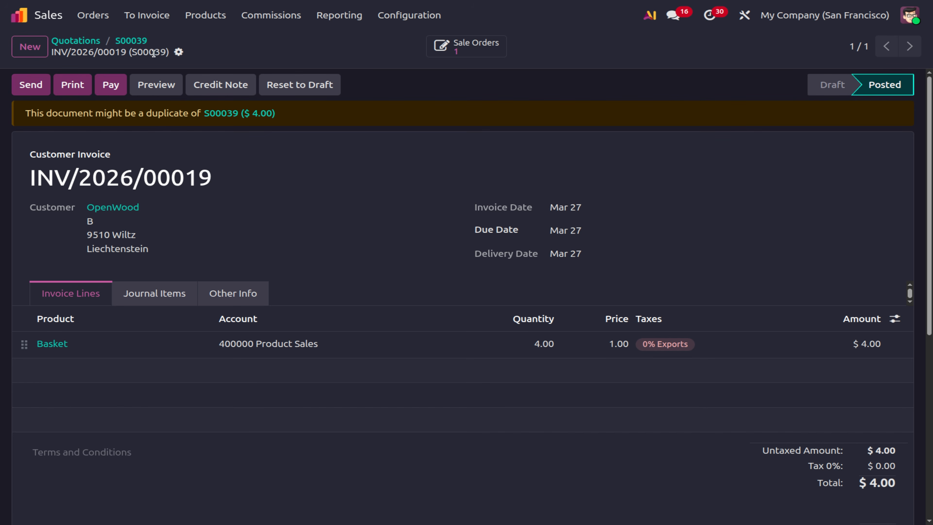
pyautogui.click(144, 42)
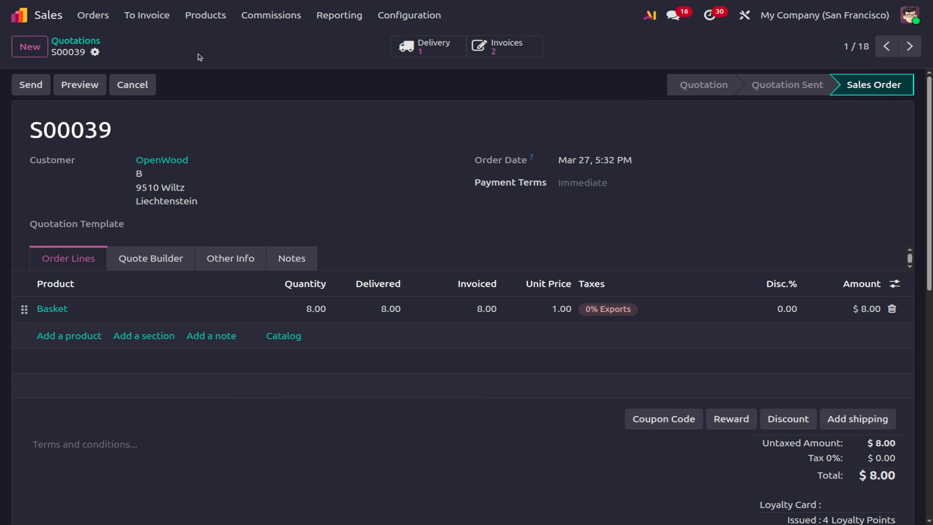
pyautogui.click(155, 21)
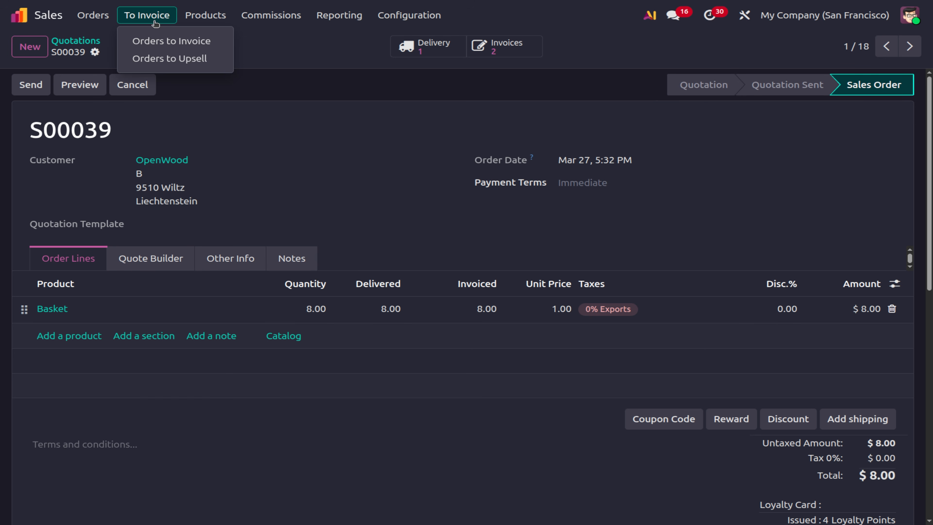
# Confirm Orders to Upsell is now empty, then go to the Products catalogue.
pyautogui.click(168, 59)
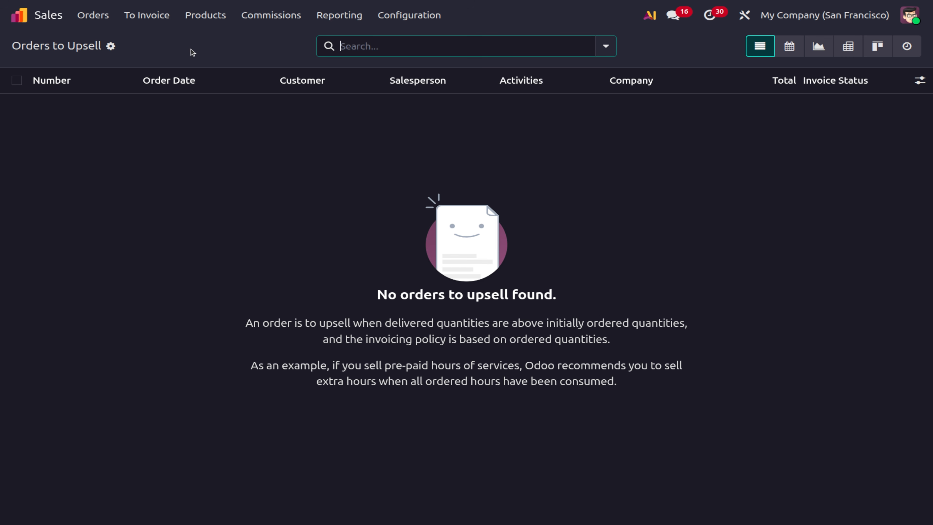
pyautogui.click(154, 20)
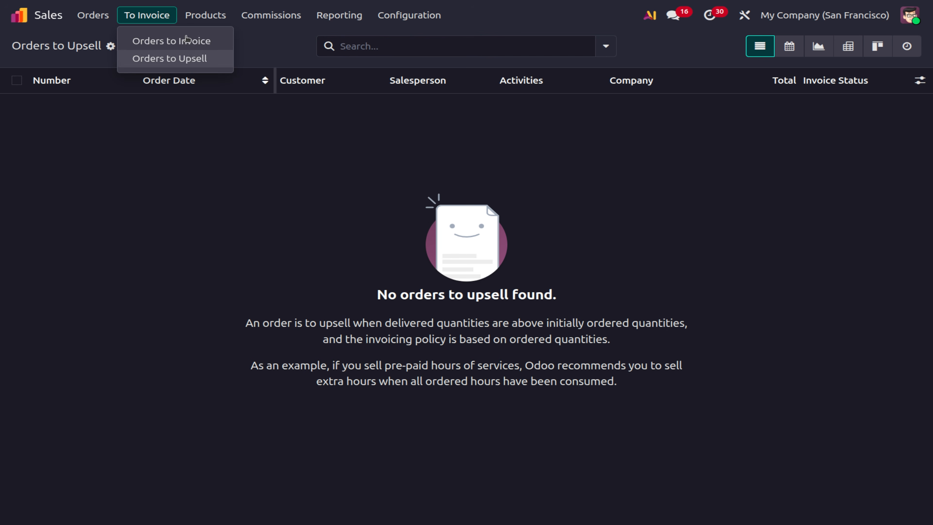
pyautogui.click(192, 15)
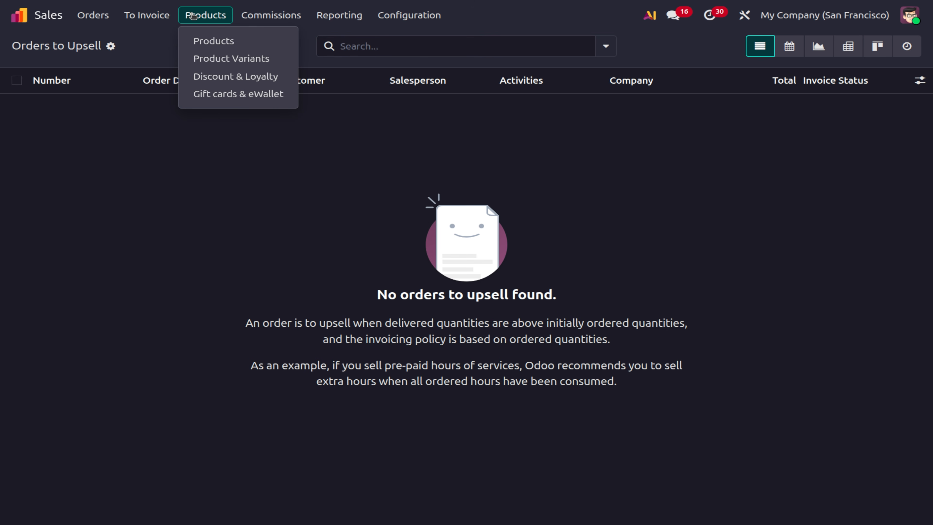
pyautogui.click(218, 41)
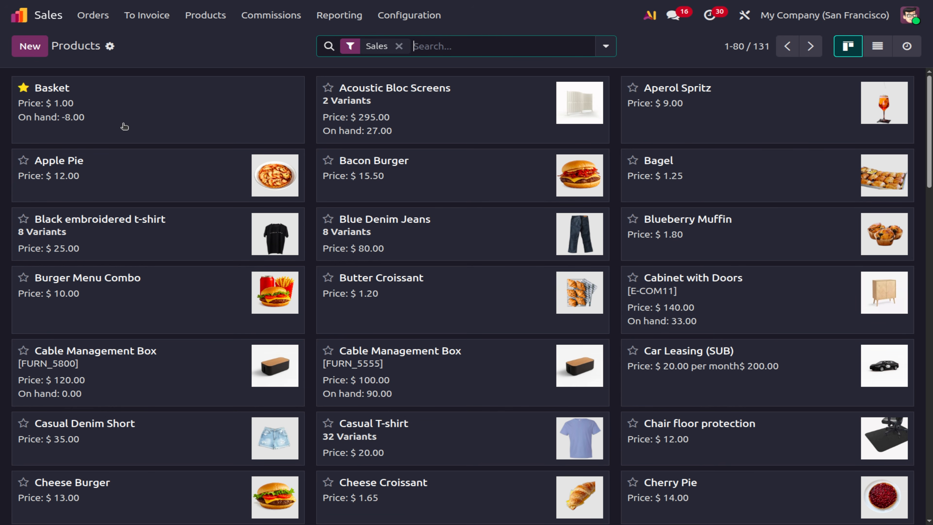
# Set the Basket product's quantity on hand to 10 and save it.
pyautogui.click(158, 126)
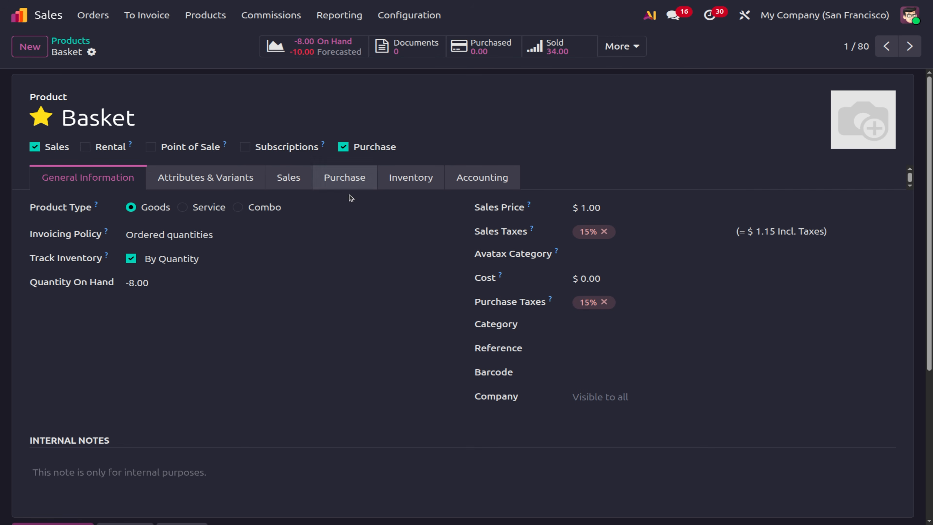
pyautogui.click(135, 287)
pyautogui.write('1')
pyautogui.press('BackSpace')
pyautogui.write('10')
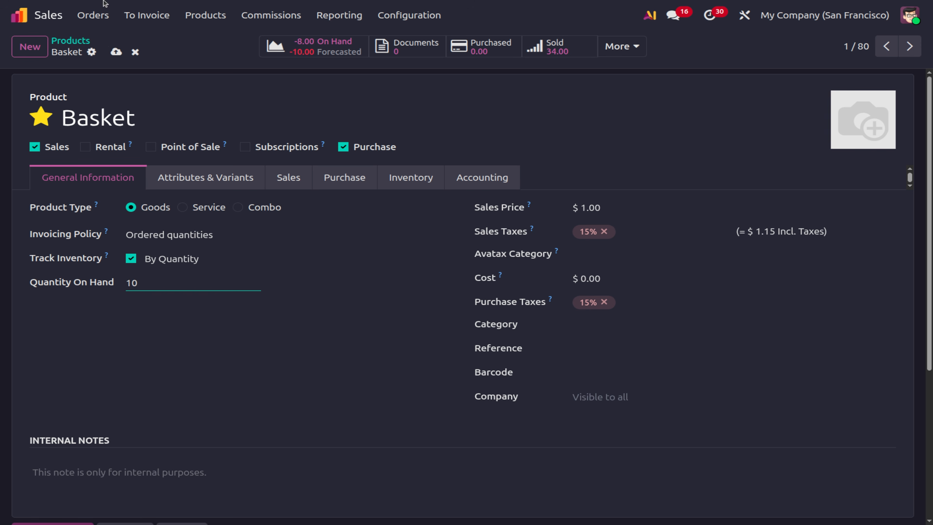
pyautogui.click(116, 52)
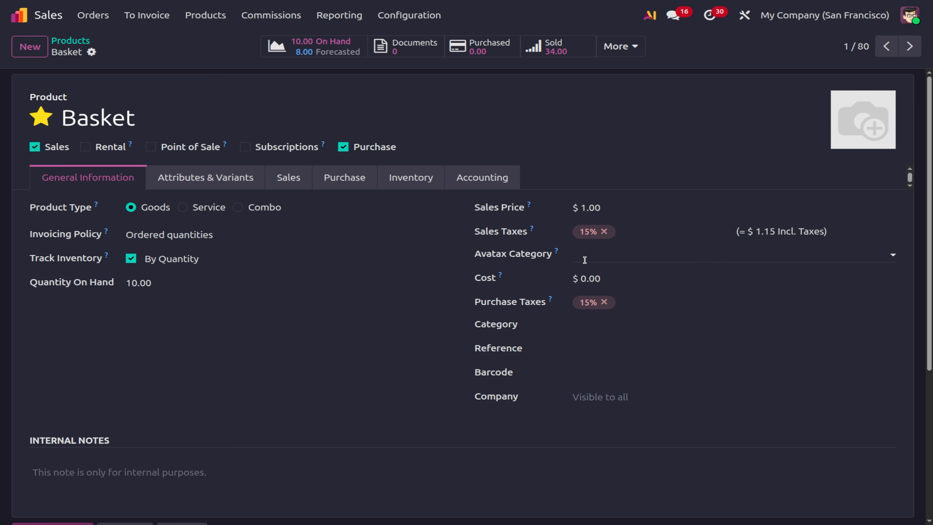
# Give the Basket product a cost of 100 and a sales price of 200.
pyautogui.click(598, 259)
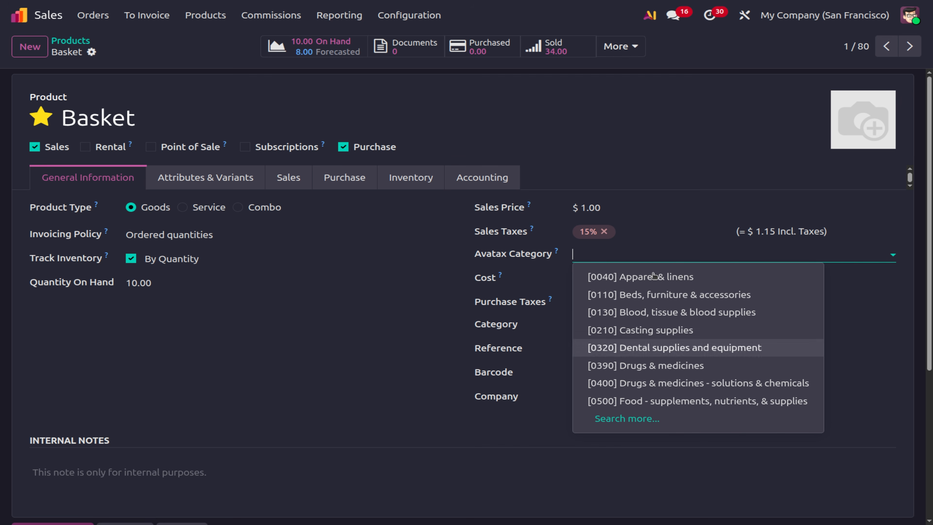
pyautogui.click(397, 317)
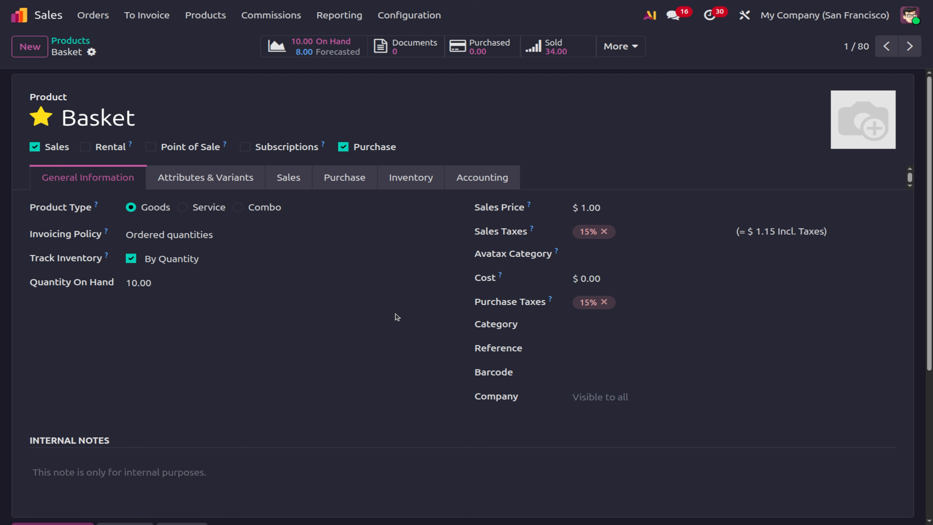
pyautogui.click(597, 278)
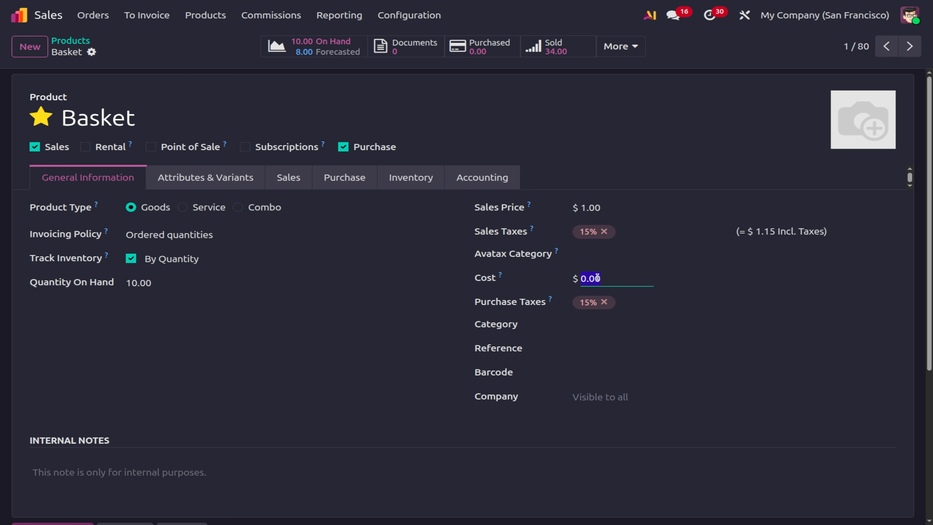
pyautogui.click(595, 331)
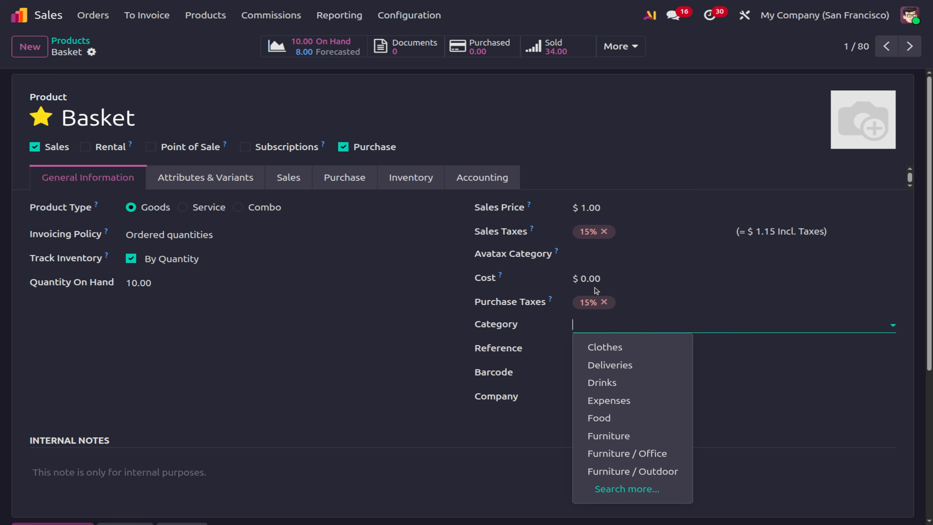
pyautogui.click(594, 278)
pyautogui.write('10')
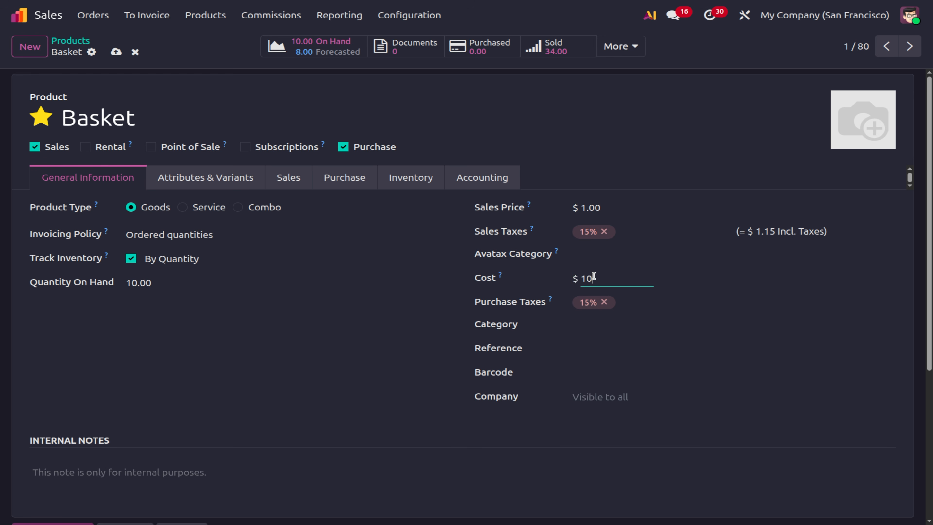
pyautogui.write('0')
pyautogui.click(588, 210)
pyautogui.write('200')
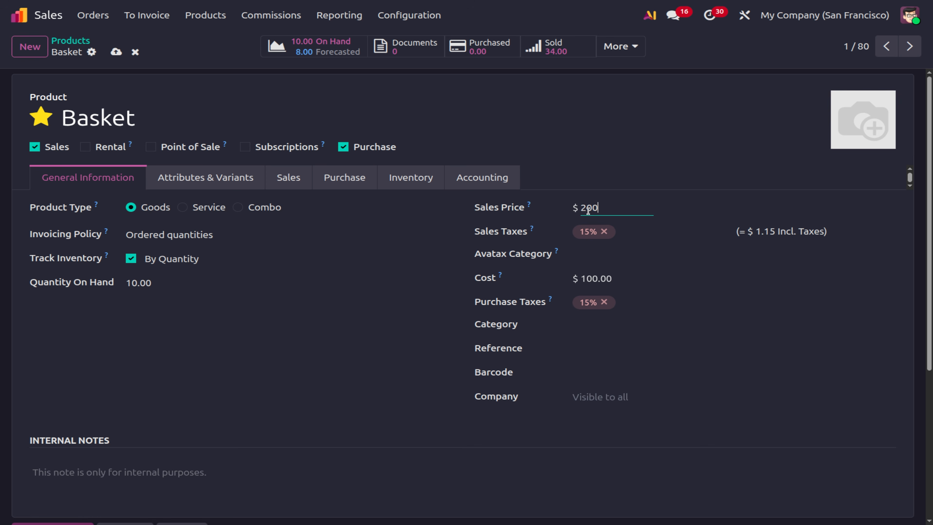
pyautogui.click(323, 381)
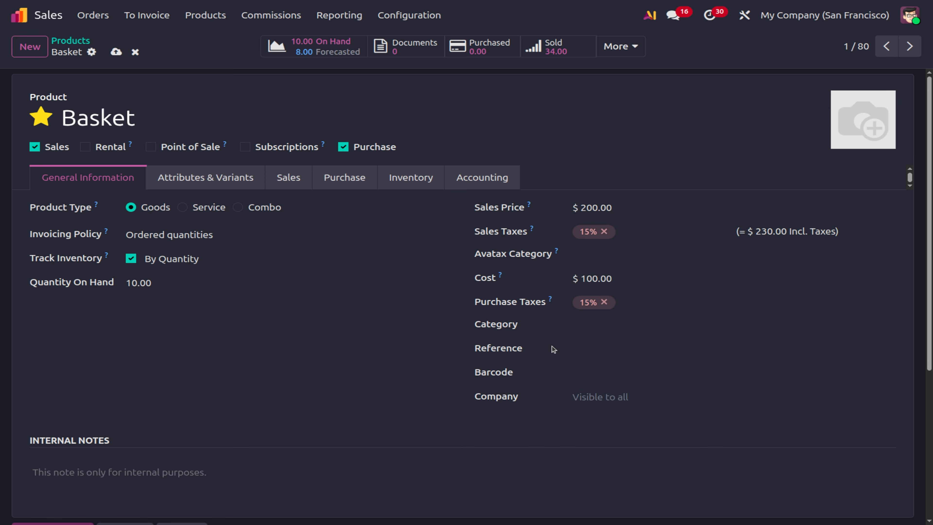
# Set the Basket category to Furniture / Office and open that category's record.
pyautogui.click(598, 327)
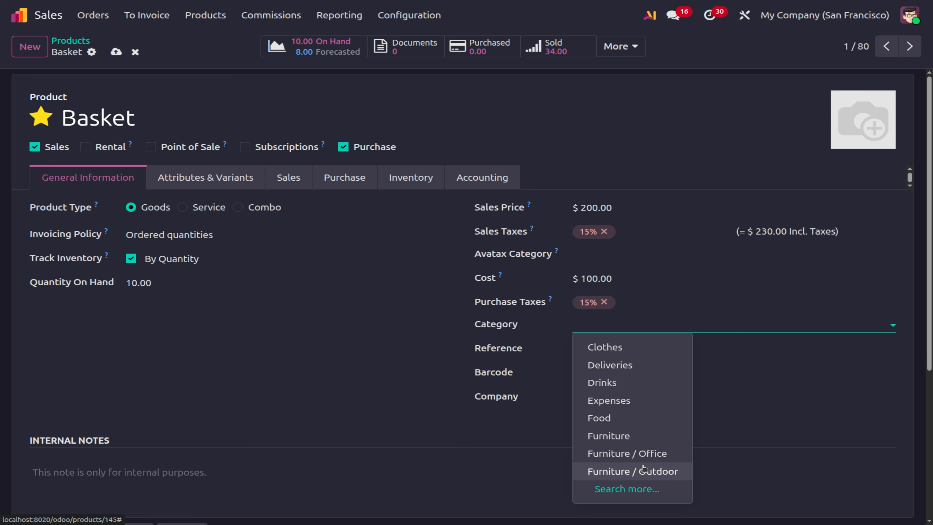
pyautogui.click(645, 454)
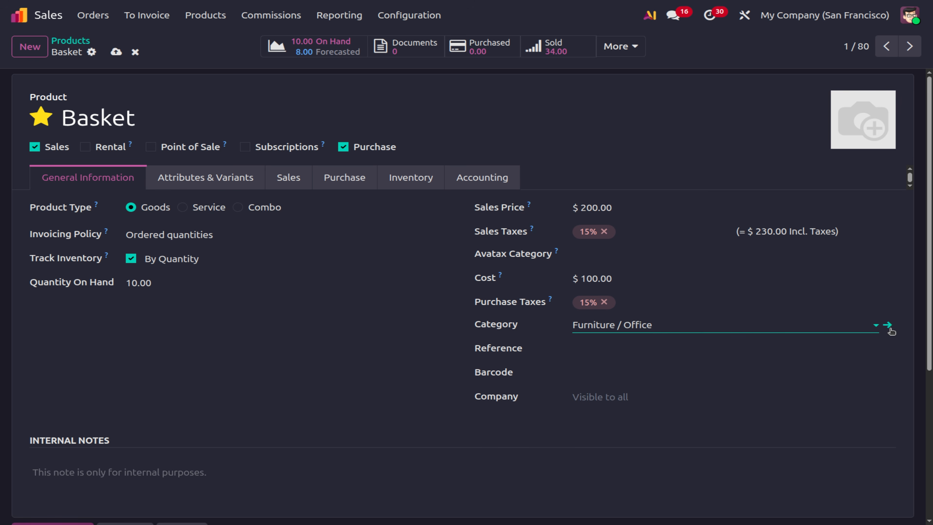
pyautogui.click(889, 326)
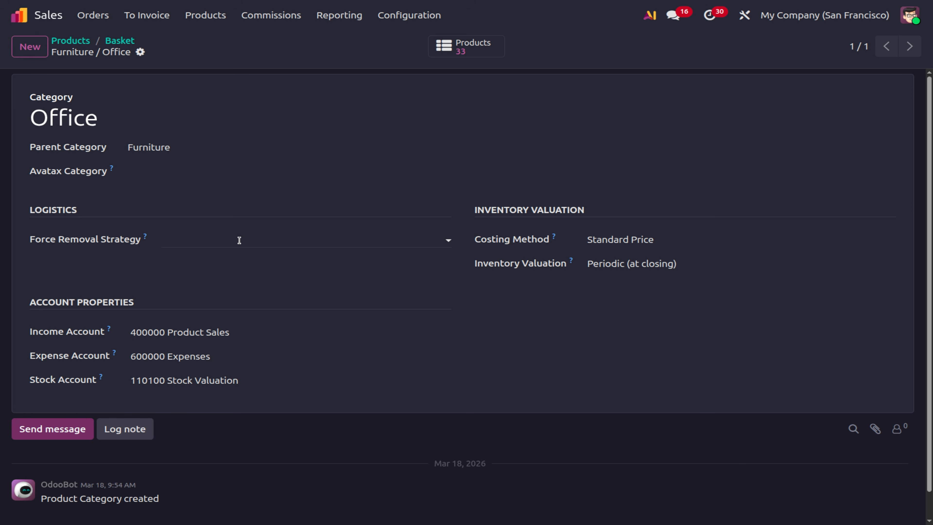
pyautogui.click(239, 241)
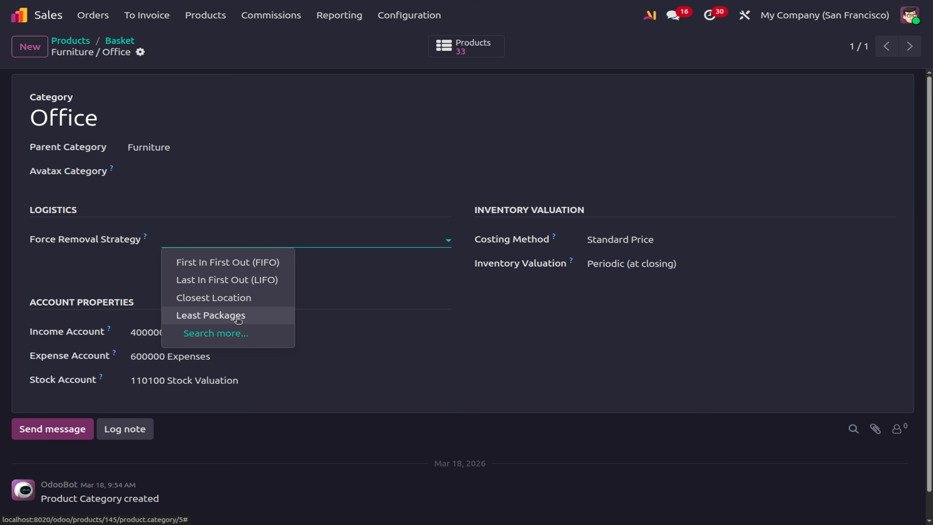
# Review Office's removal strategy, costing method and inventory valuation unchanged, then return to Basket.
pyautogui.click(467, 338)
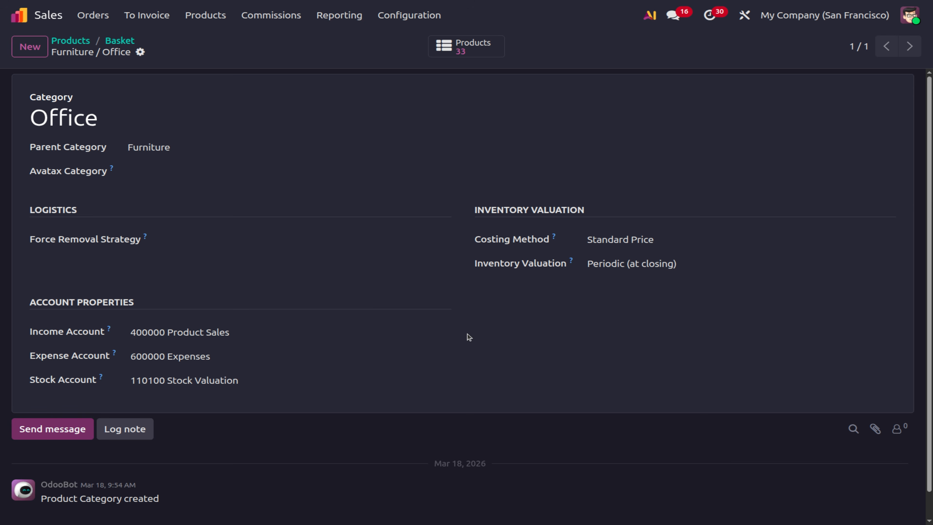
pyautogui.click(637, 242)
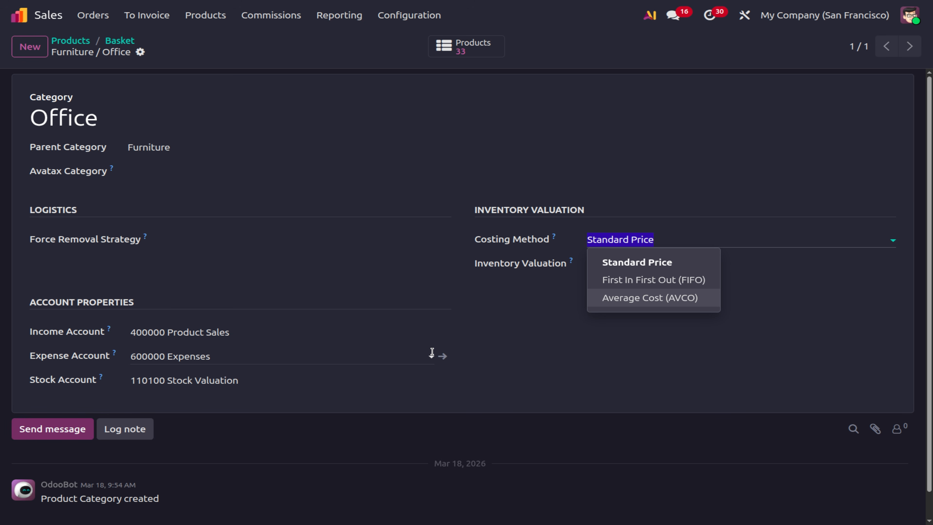
pyautogui.click(482, 342)
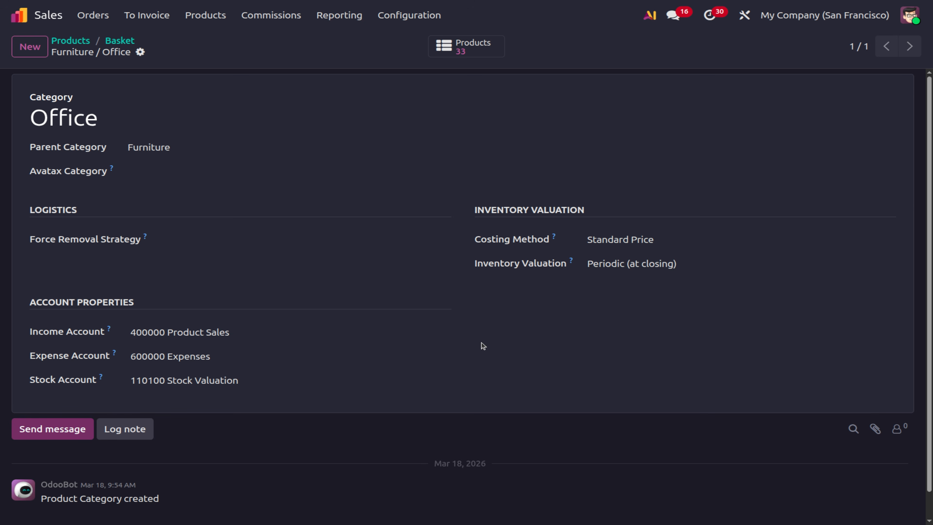
pyautogui.click(625, 269)
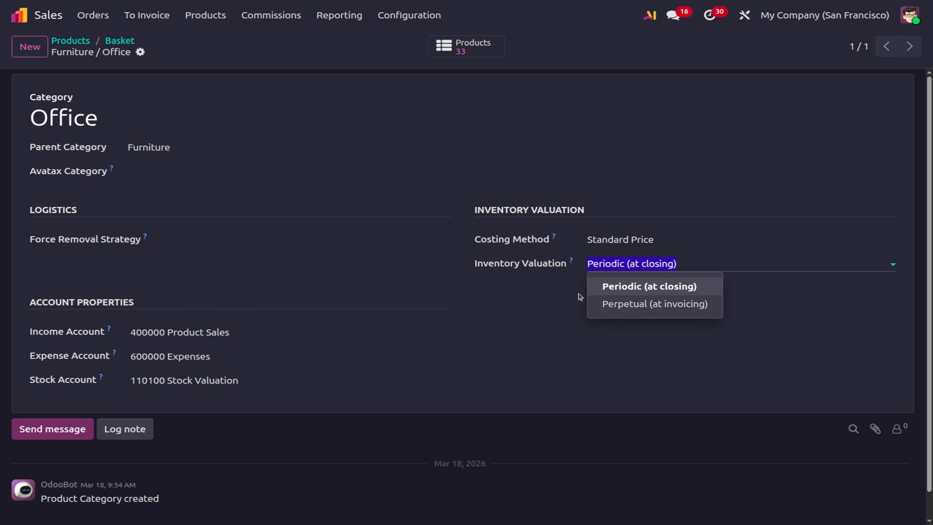
pyautogui.click(132, 45)
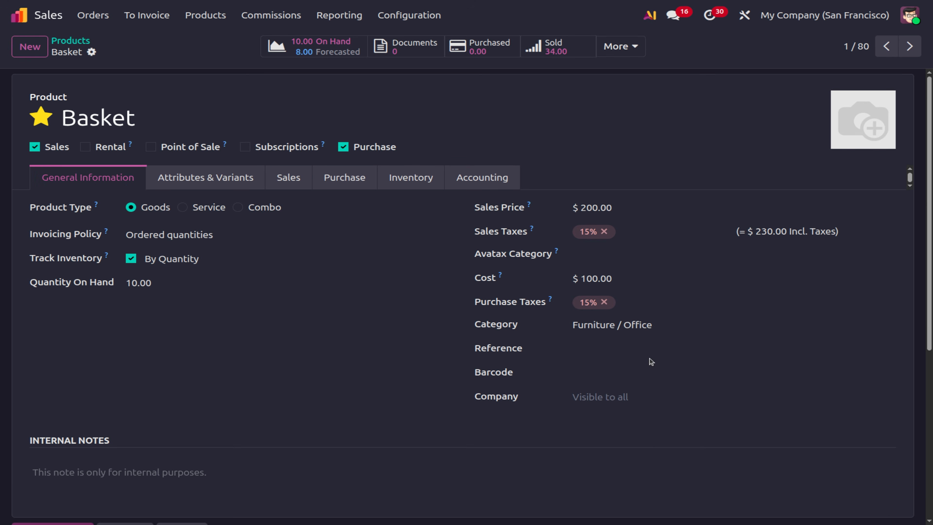
# Enter reference BSK and barcode BAS123 on Basket, leave the company unchanged, and save.
pyautogui.click(597, 355)
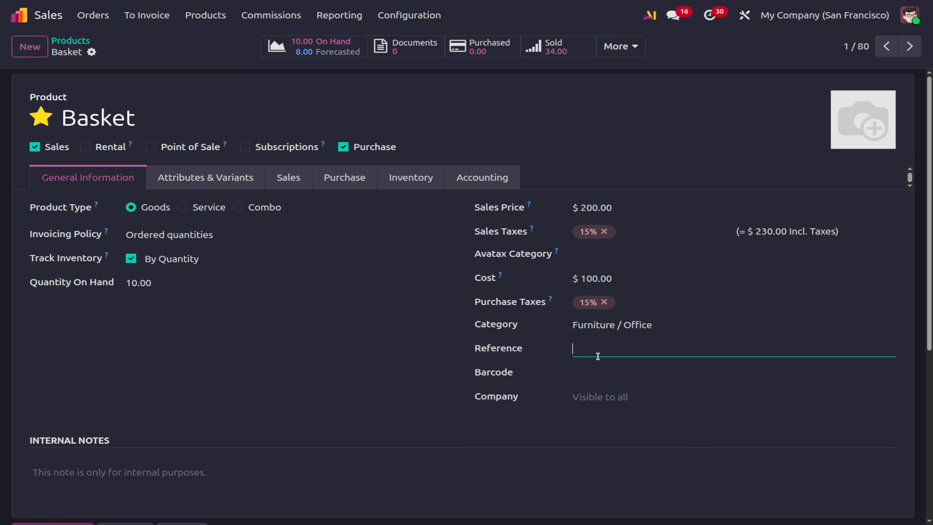
pyautogui.write('BSK')
pyautogui.click(592, 371)
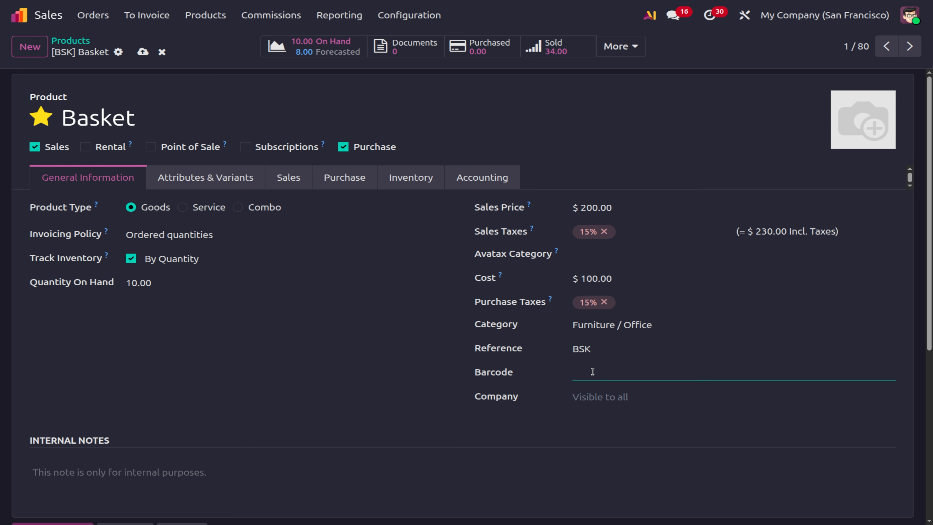
pyautogui.write('BAS123')
pyautogui.click(573, 397)
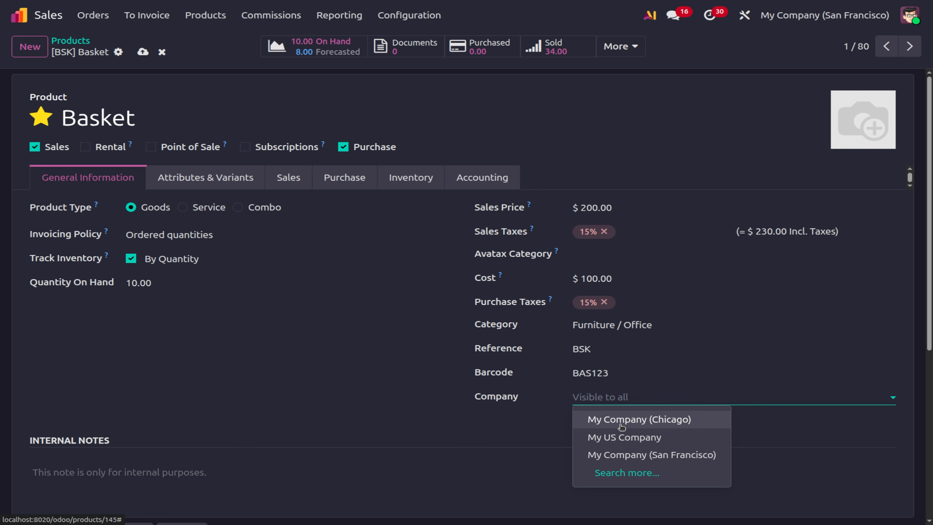
pyautogui.click(142, 53)
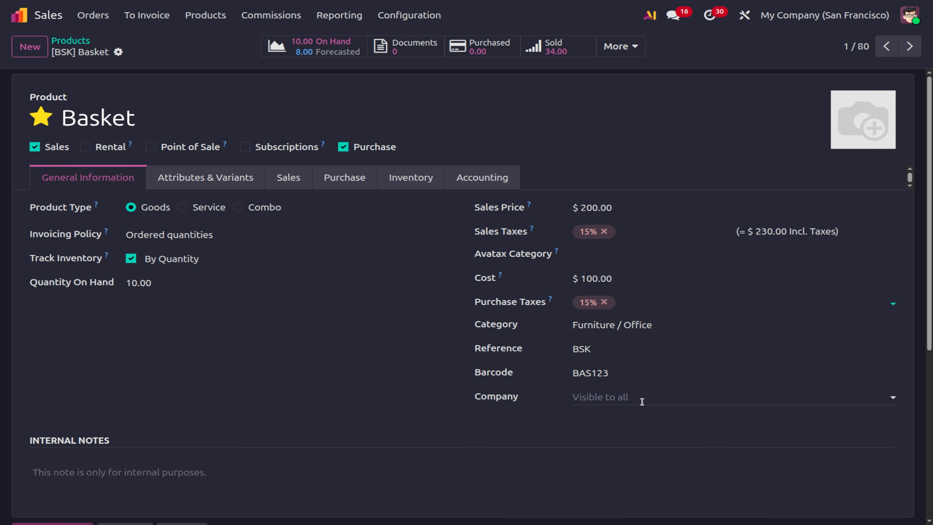
pyautogui.click(93, 15)
# Start a new quotation for the customer OpenWood.
pyautogui.click(112, 42)
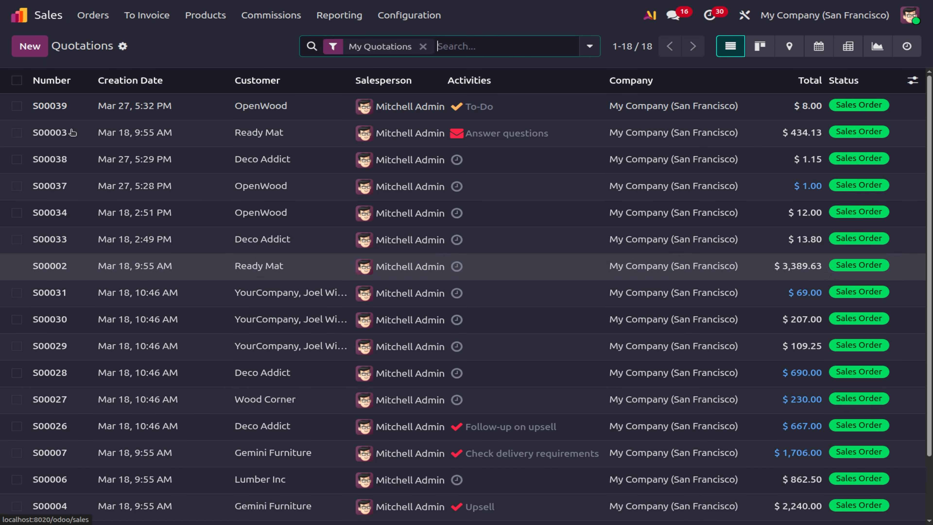
pyautogui.click(36, 54)
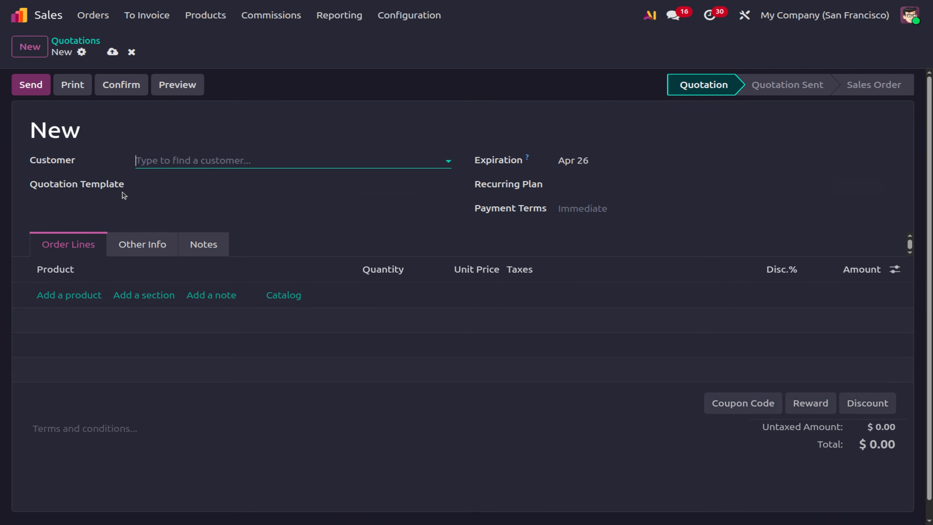
pyautogui.click(165, 162)
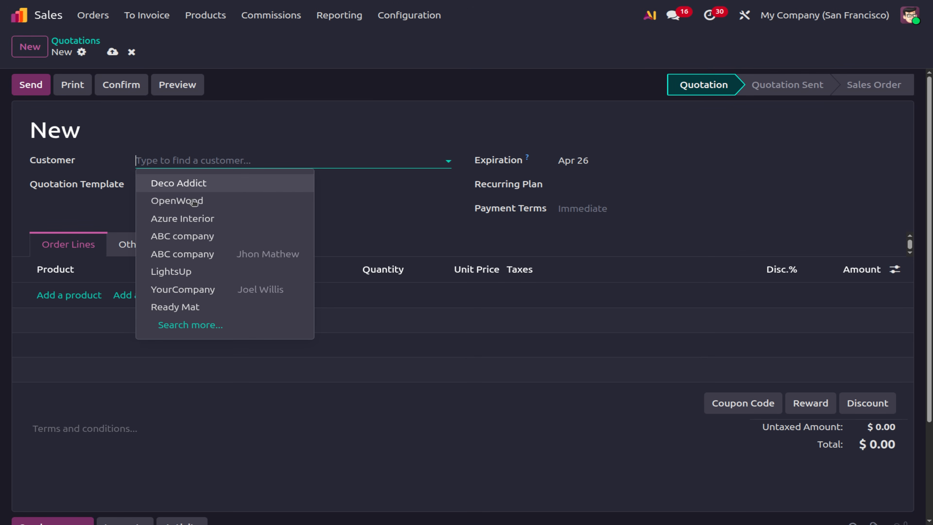
pyautogui.click(199, 201)
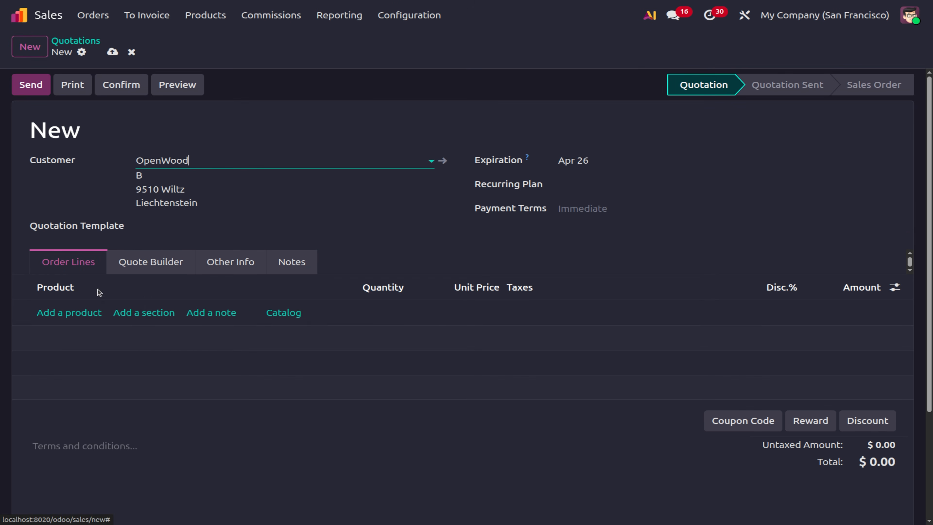
# Search a new product line for barcode 'BAS 123', then discard the draft quotation.
pyautogui.click(67, 316)
pyautogui.write('BAS 12')
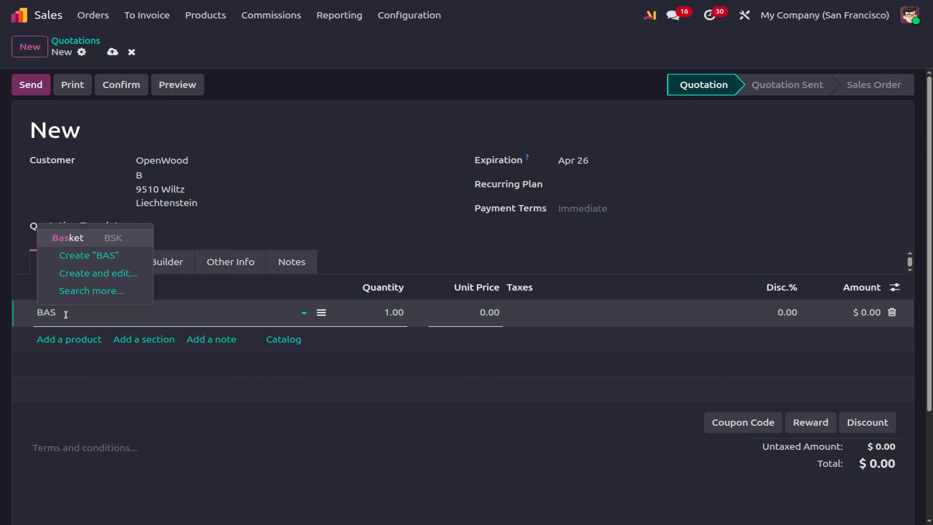
pyautogui.write('3')
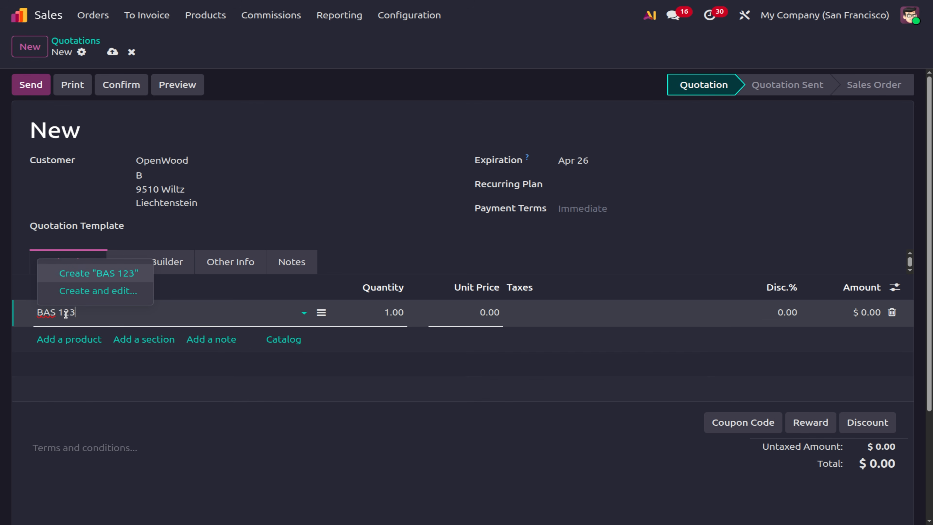
pyautogui.press('BackSpace')
pyautogui.press('BackSpace')
pyautogui.press('BackSpace')
pyautogui.press('BackSpace')
pyautogui.write('123')
pyautogui.press('BackSpace')
pyautogui.press('BackSpace')
pyautogui.press('BackSpace')
pyautogui.press('BackSpace')
pyautogui.press('BackSpace')
pyautogui.press('BackSpace')
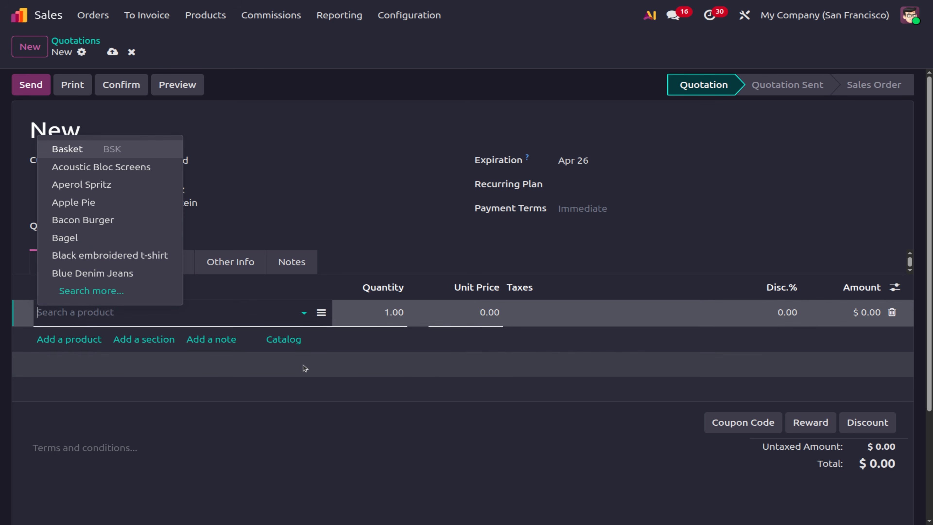
pyautogui.click(132, 52)
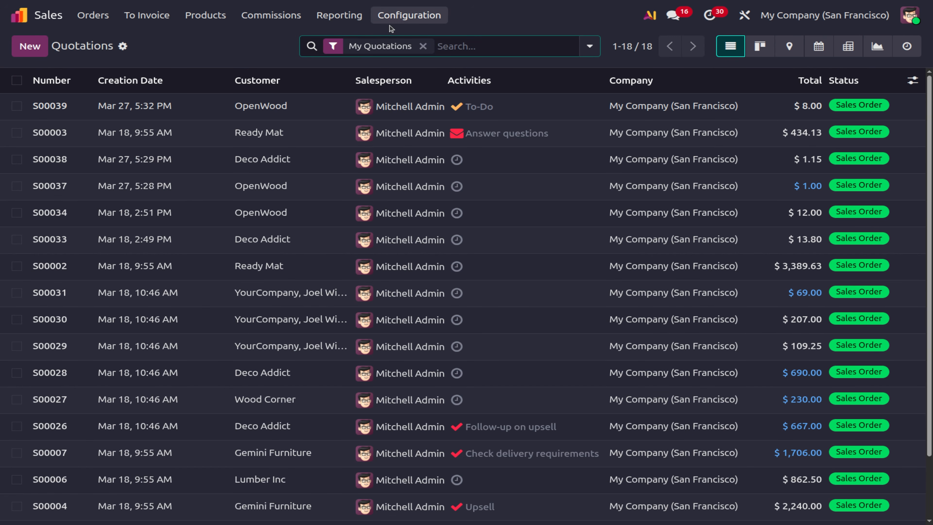
# Open the Product Variants list and toggle the Name sort ascending, descending, then back to default.
pyautogui.click(221, 19)
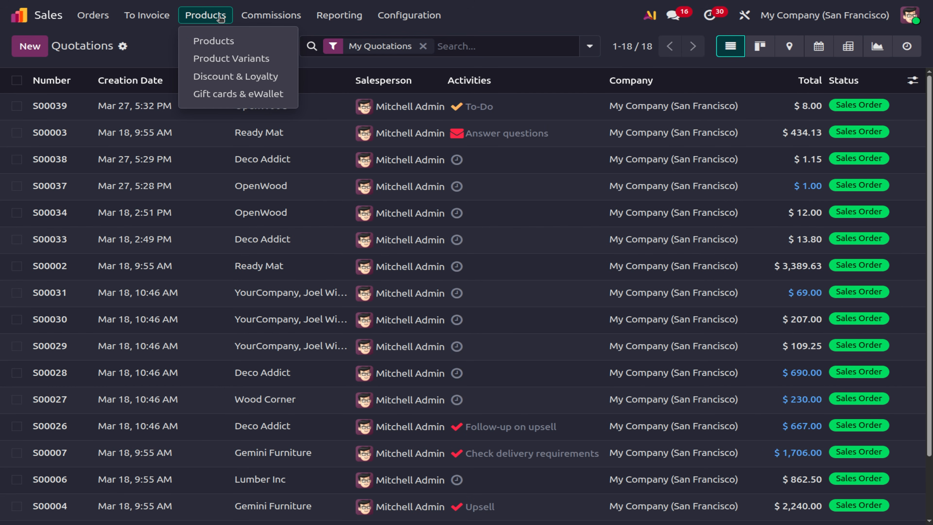
pyautogui.click(224, 59)
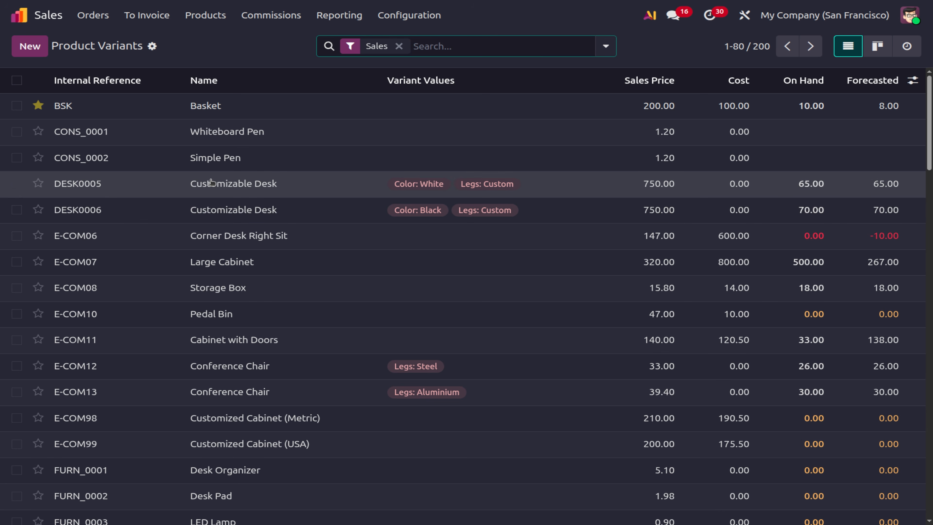
pyautogui.click(202, 18)
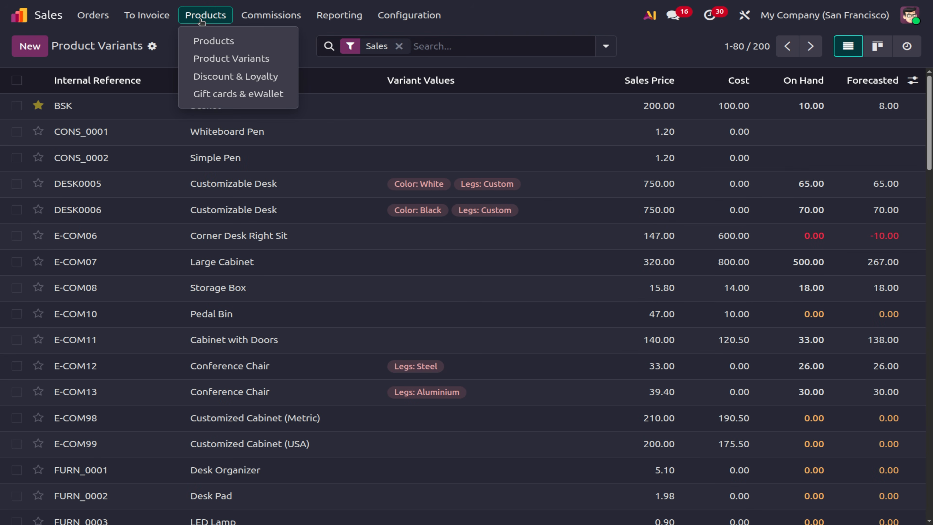
pyautogui.click(333, 83)
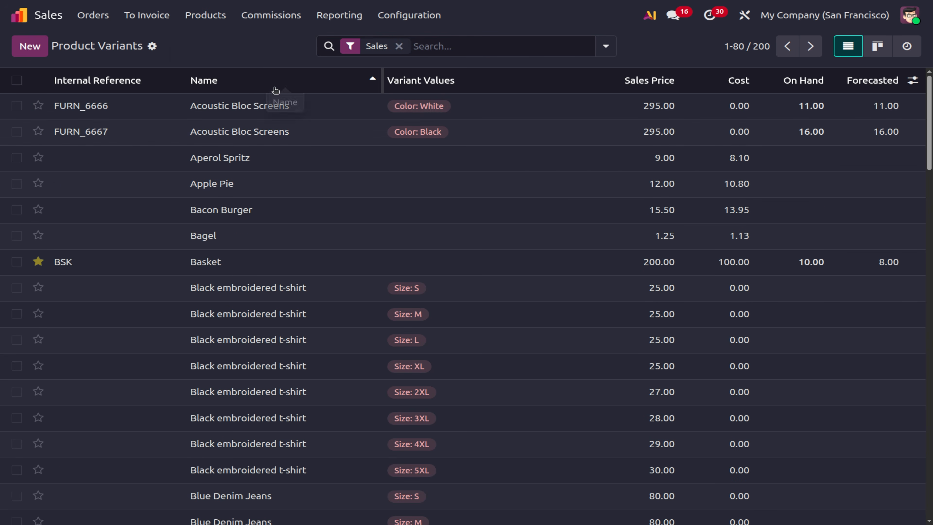
pyautogui.click(267, 83)
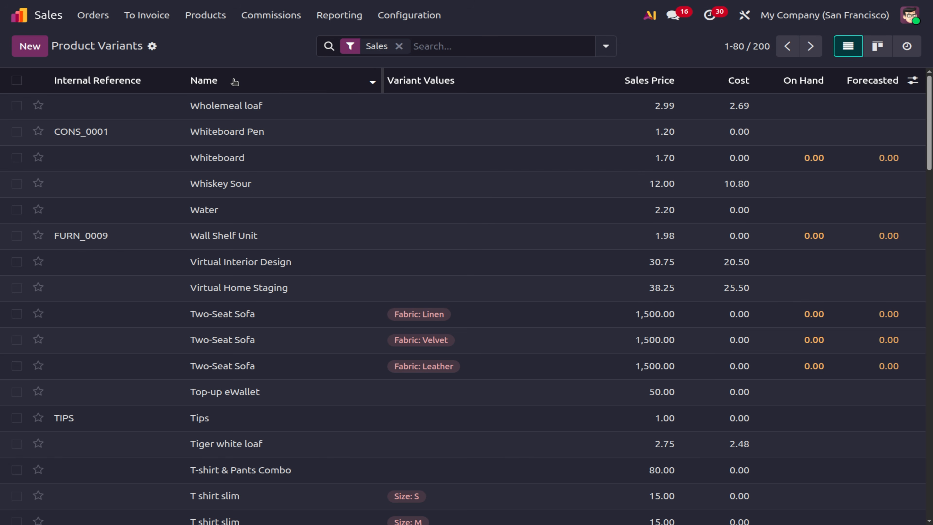
pyautogui.click(235, 81)
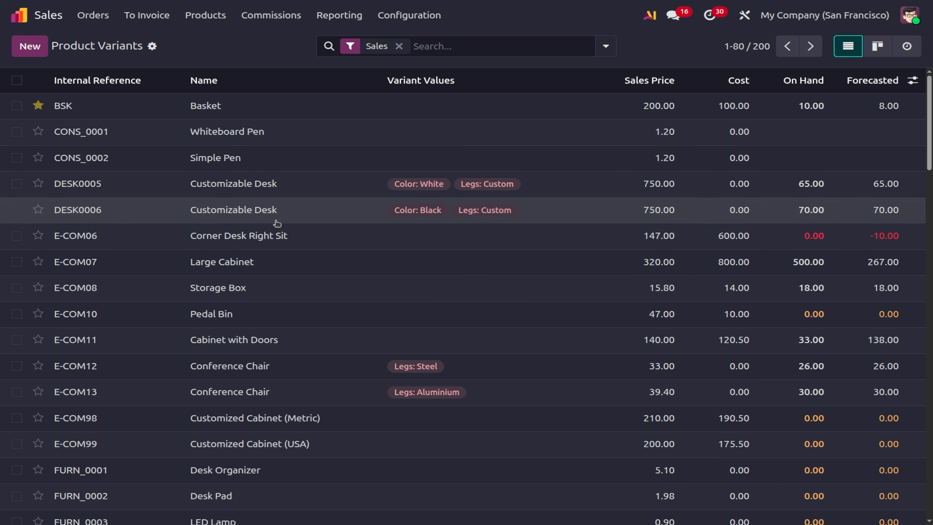
pyautogui.click(206, 19)
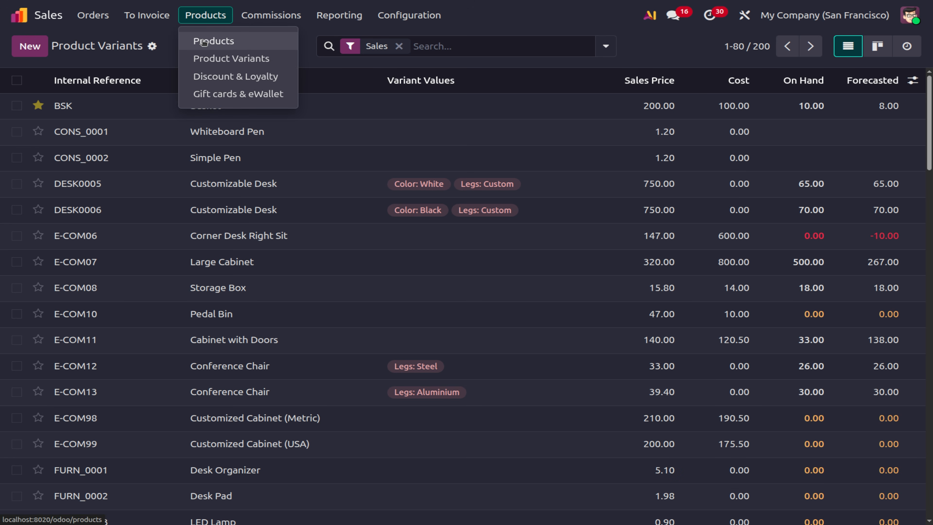
pyautogui.click(204, 42)
# Show products as a list and inspect Customizable Desk's Attributes & Variants.
pyautogui.click(886, 50)
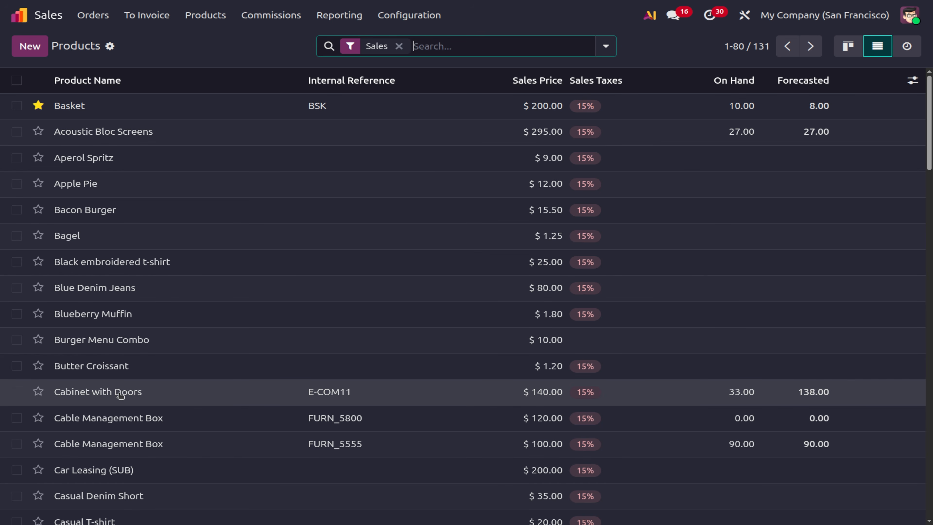
pyautogui.scroll(-7, 209, 425)
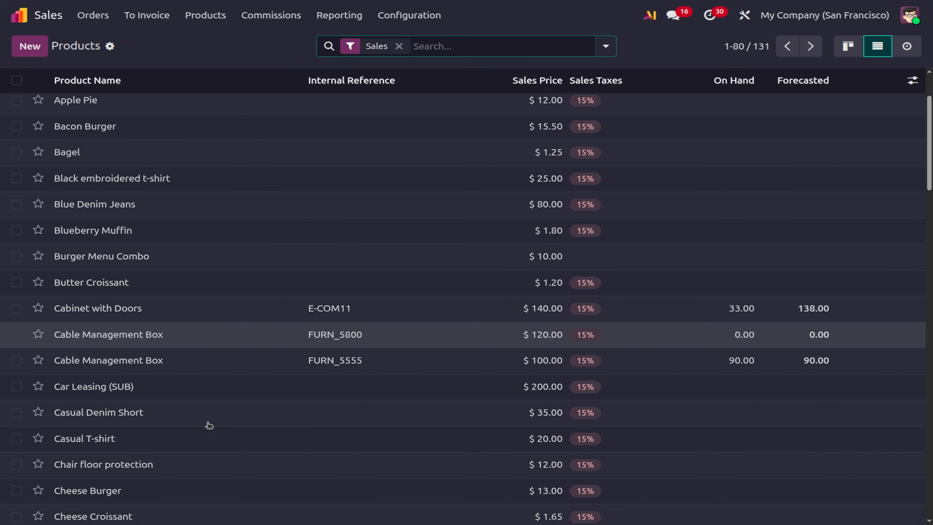
pyautogui.scroll(-6, 209, 425)
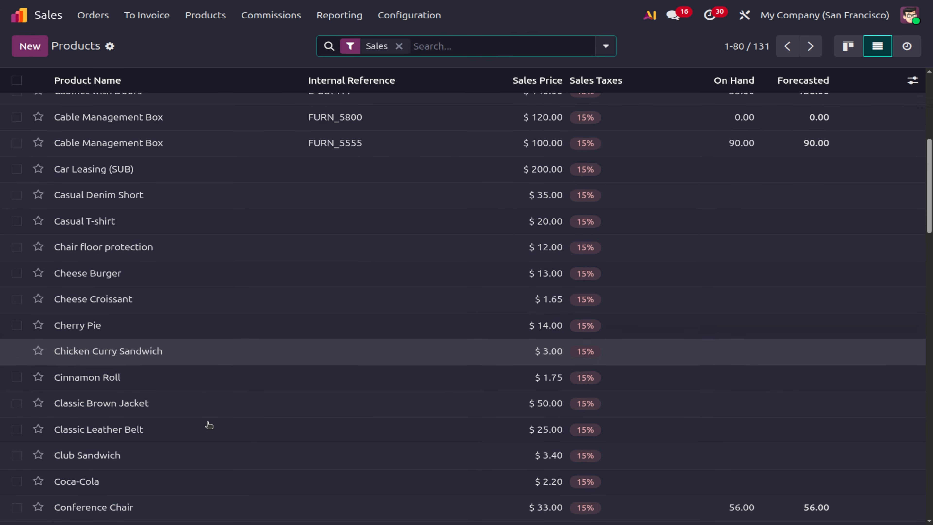
pyautogui.scroll(-1, 209, 425)
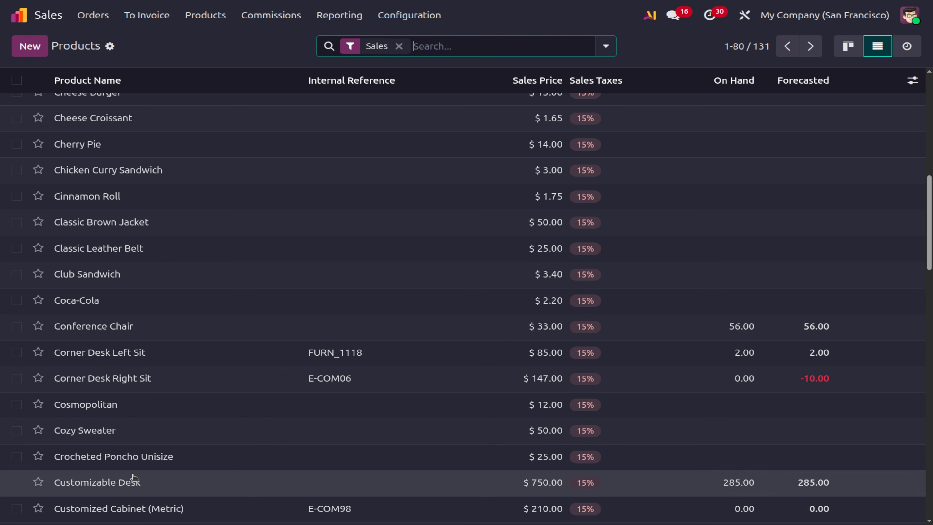
pyautogui.scroll(-5, 134, 477)
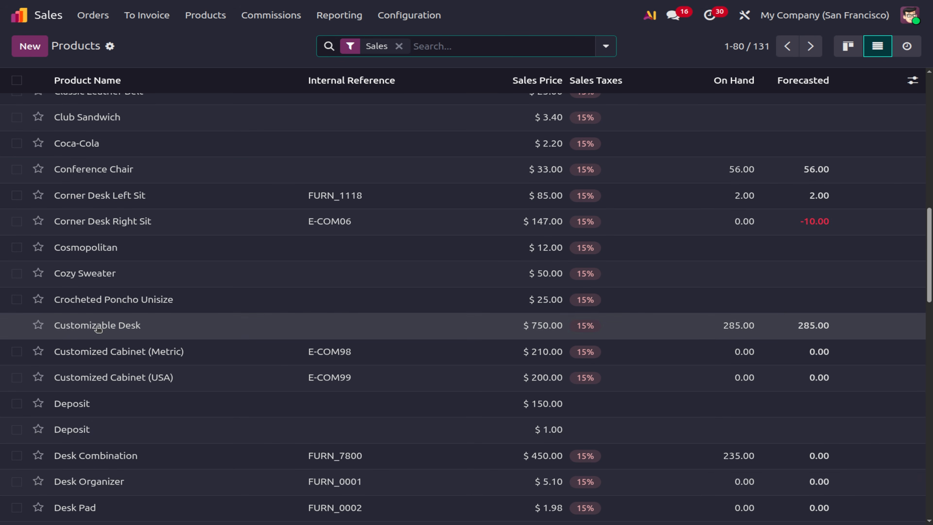
pyautogui.click(207, 332)
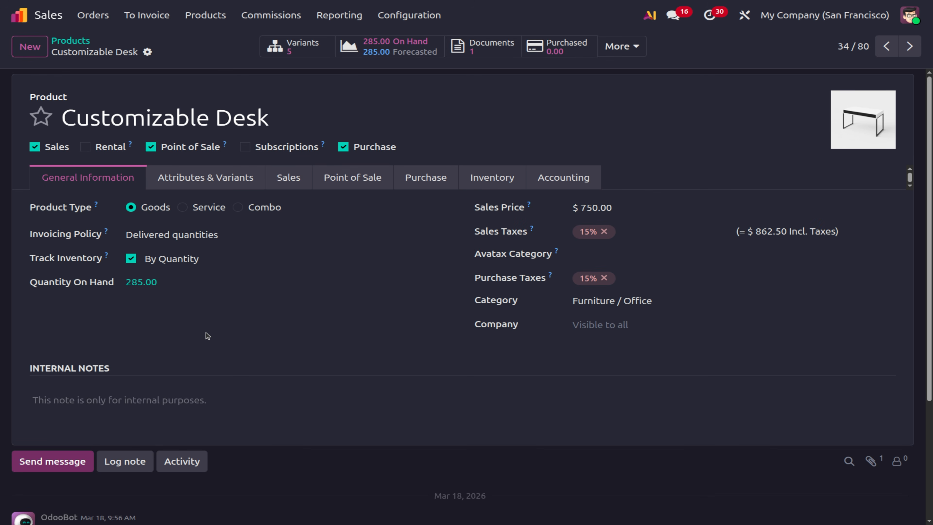
pyautogui.click(189, 186)
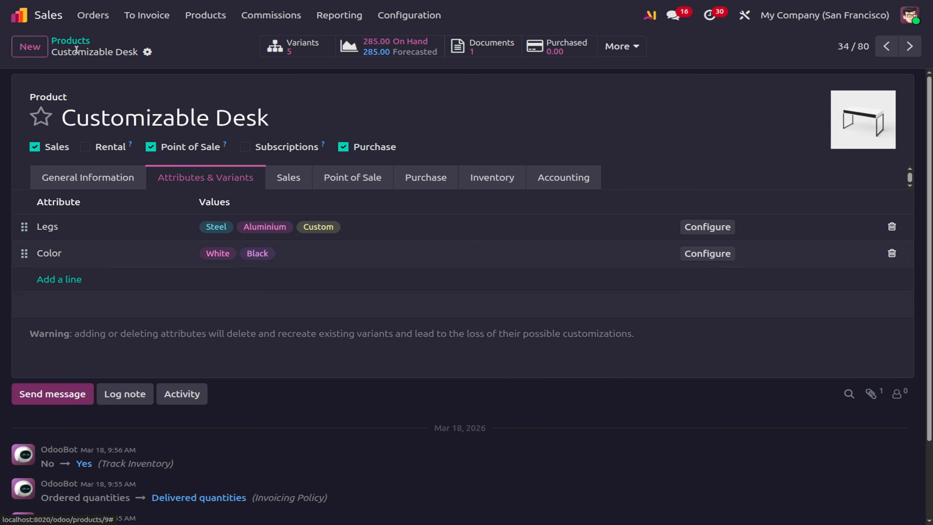
# Filter products by 'desk', check Corner Desk Left Sit, then open the Product Variants list.
pyautogui.click(74, 43)
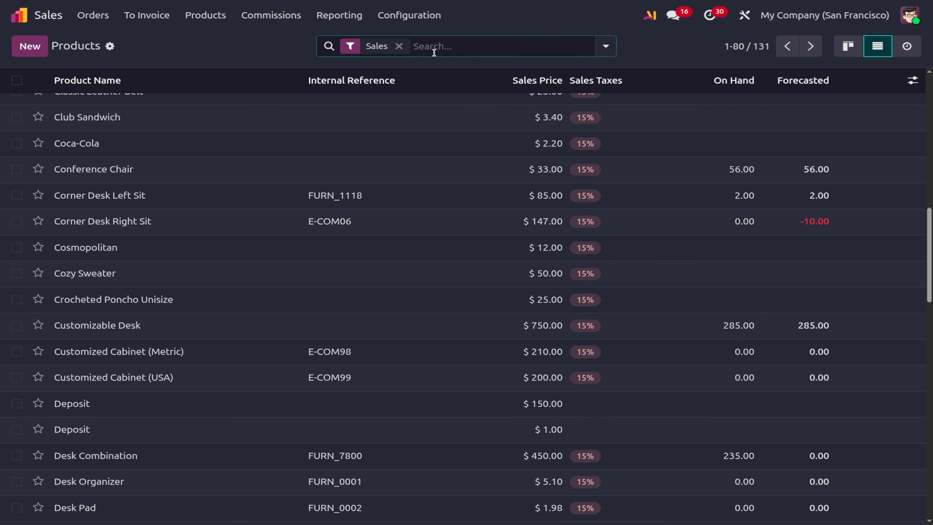
pyautogui.write('desk')
pyautogui.press('Return')
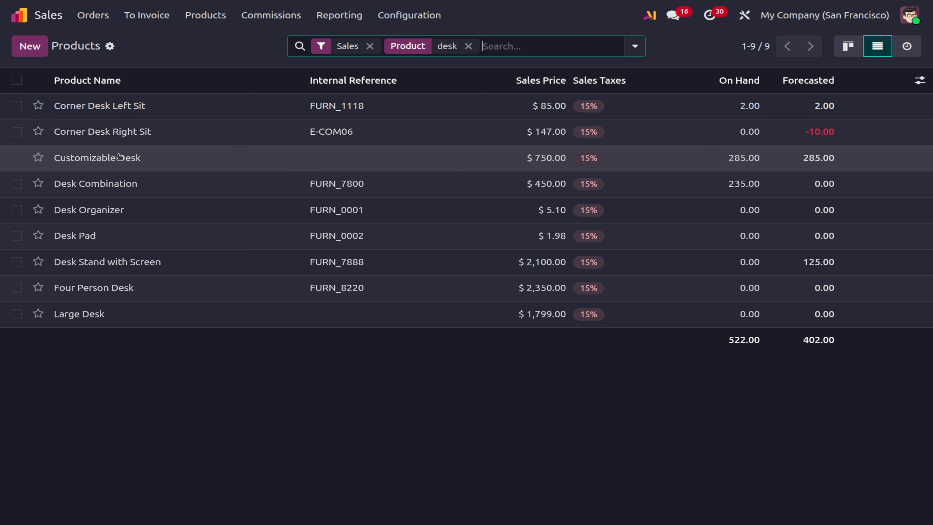
pyautogui.click(124, 103)
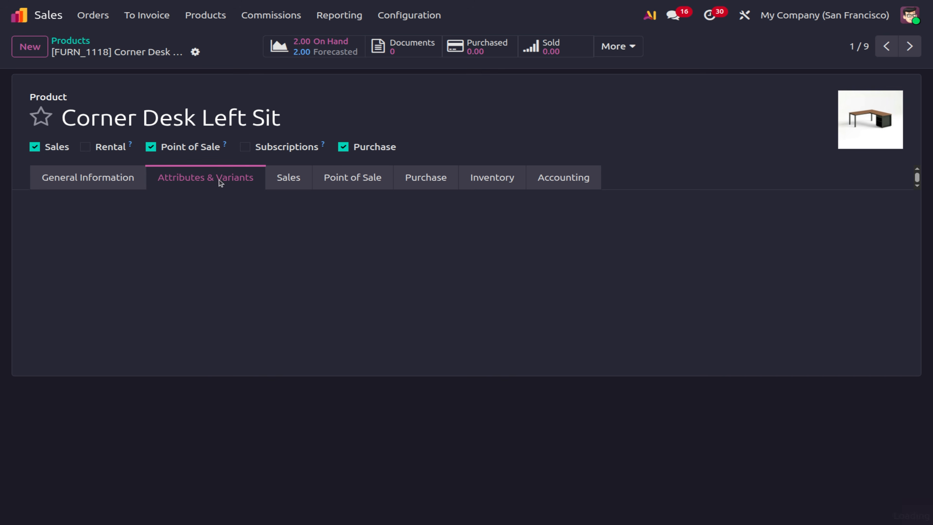
pyautogui.click(75, 41)
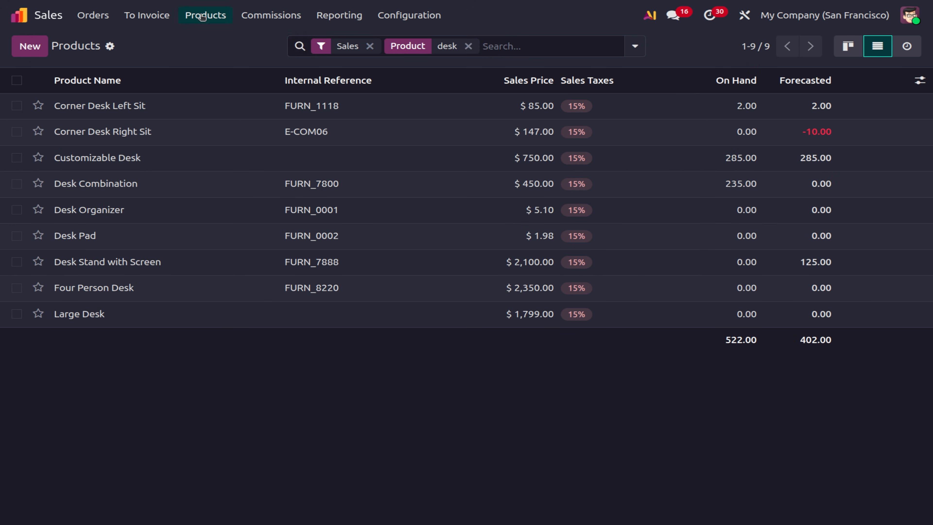
pyautogui.click(203, 16)
pyautogui.click(252, 62)
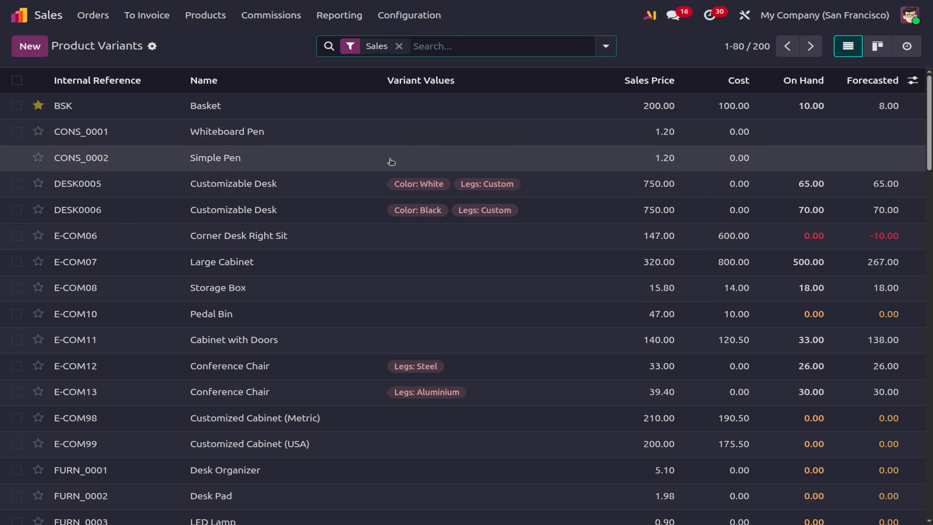
# Search products for 'desk0005' and review Customizable Desk's Legs and Color attribute values.
pyautogui.click(205, 15)
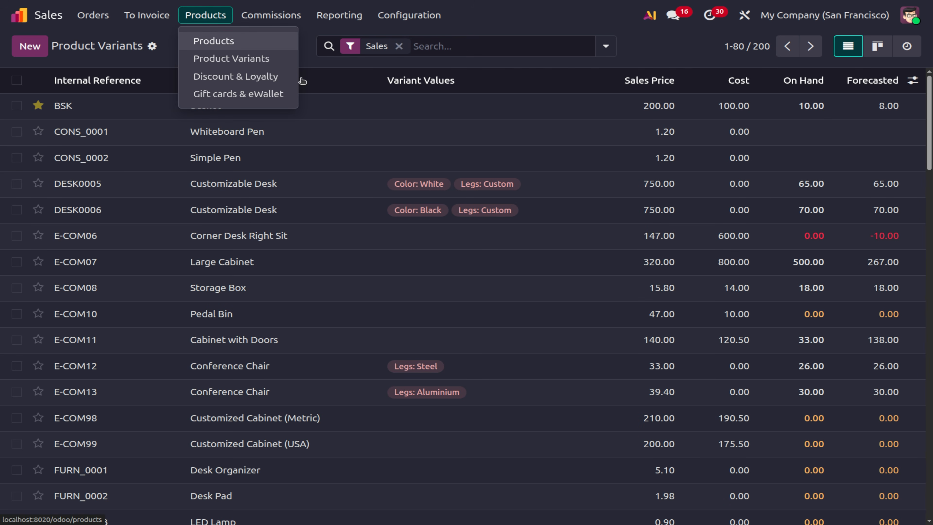
pyautogui.click(239, 41)
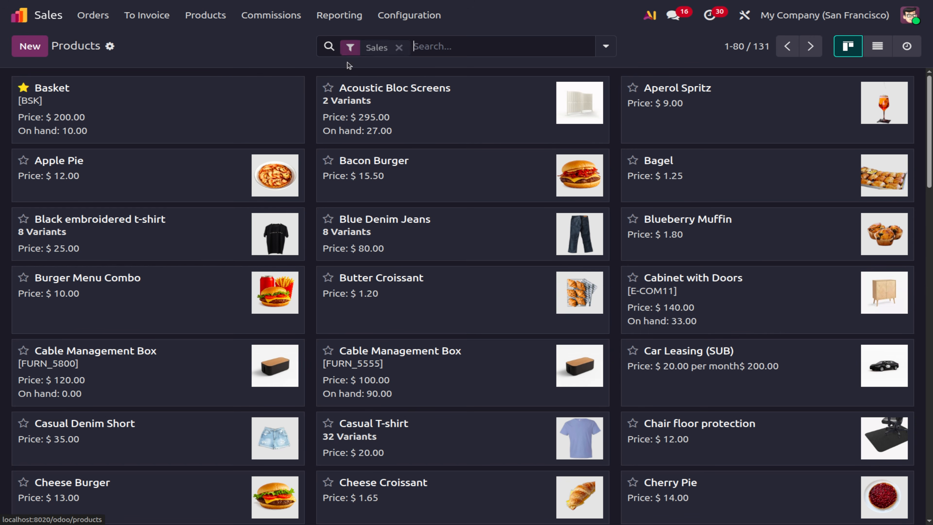
pyautogui.write('desk')
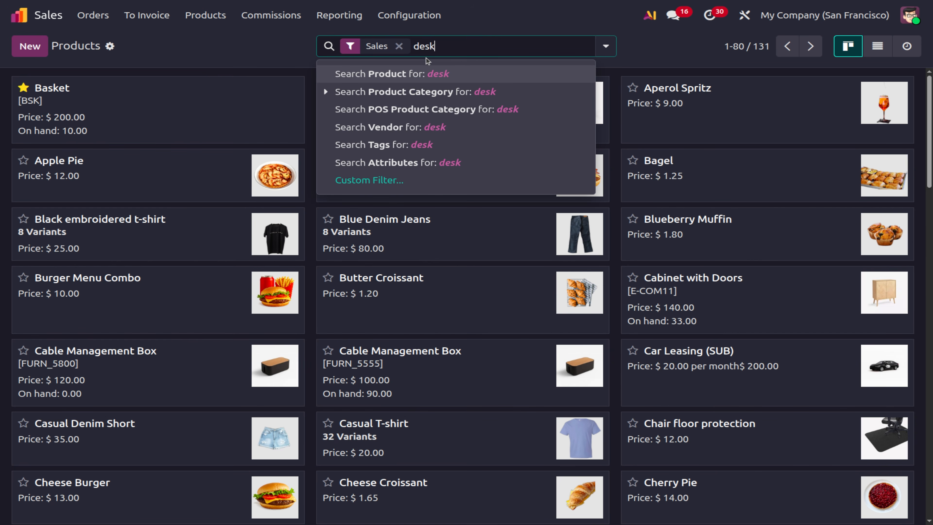
pyautogui.write('0005')
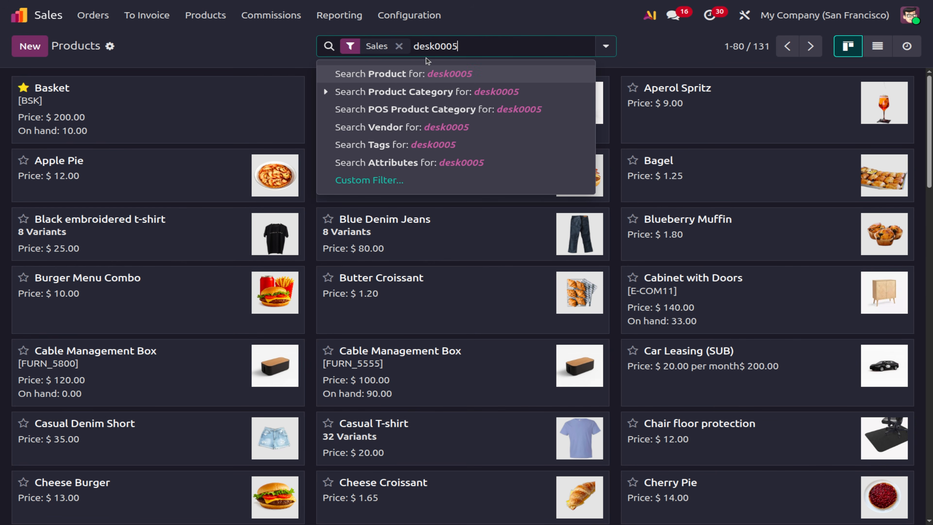
pyautogui.press('Return')
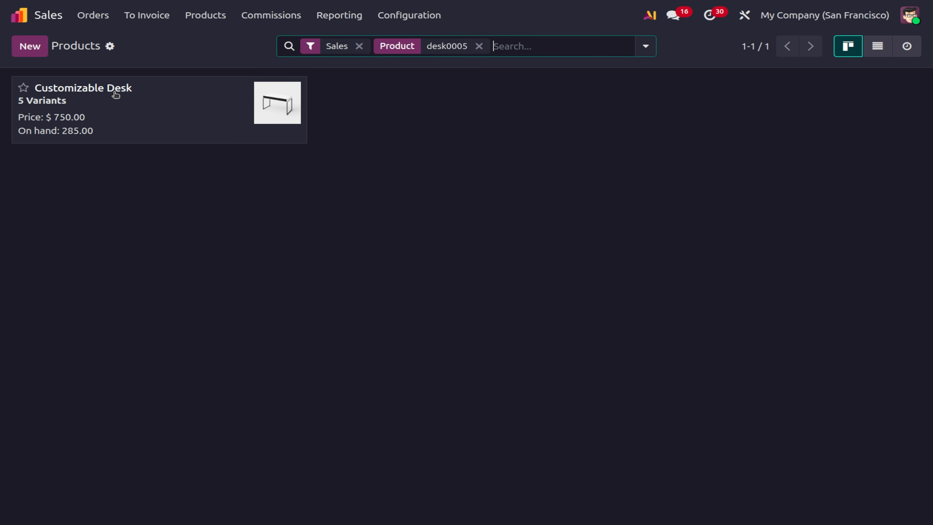
pyautogui.click(114, 92)
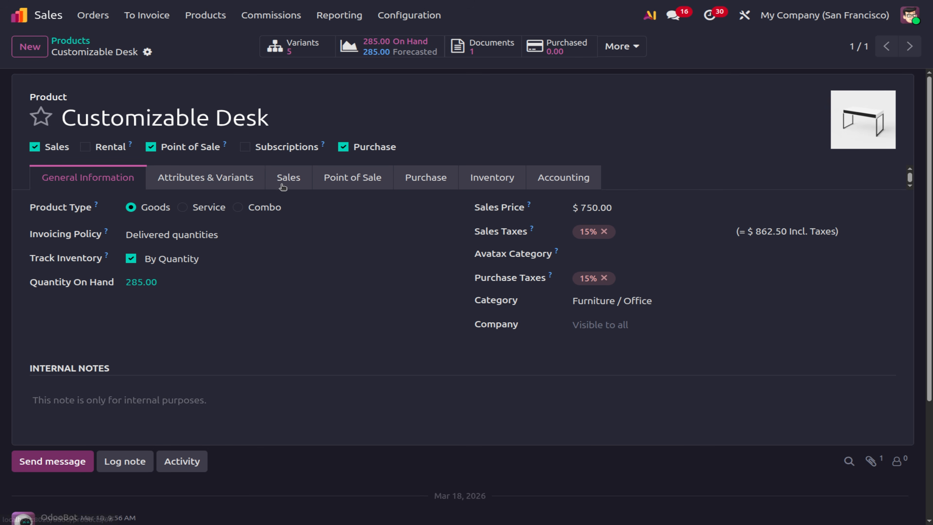
pyautogui.click(223, 181)
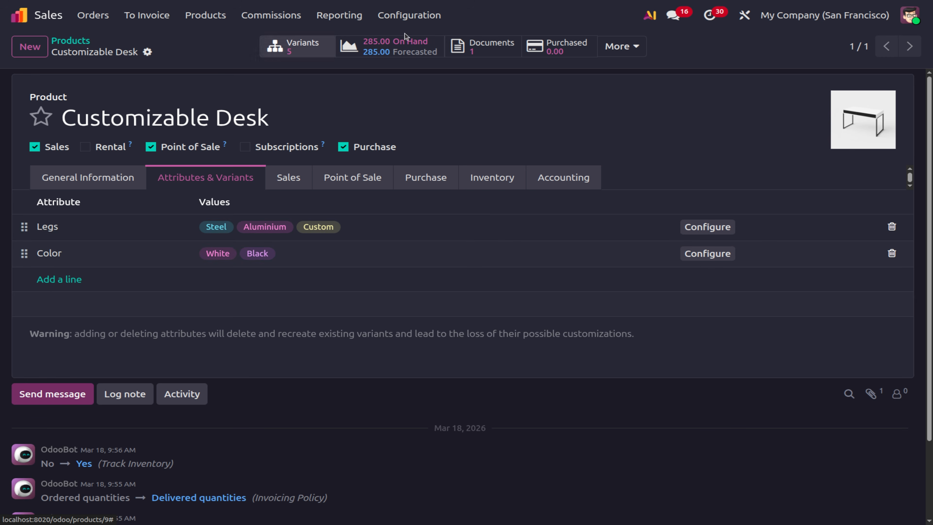
# Glance over the Product Variants list, then return to the full Products catalogue.
pyautogui.click(221, 16)
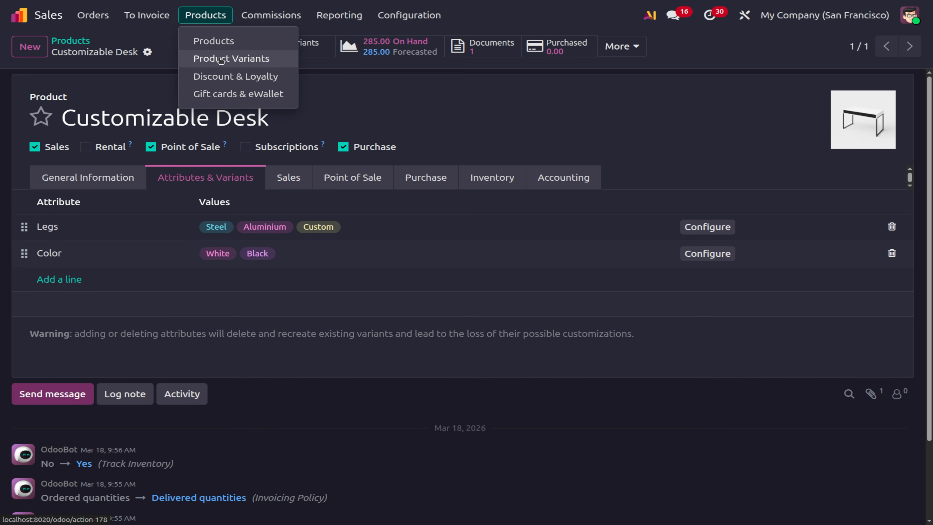
pyautogui.click(221, 59)
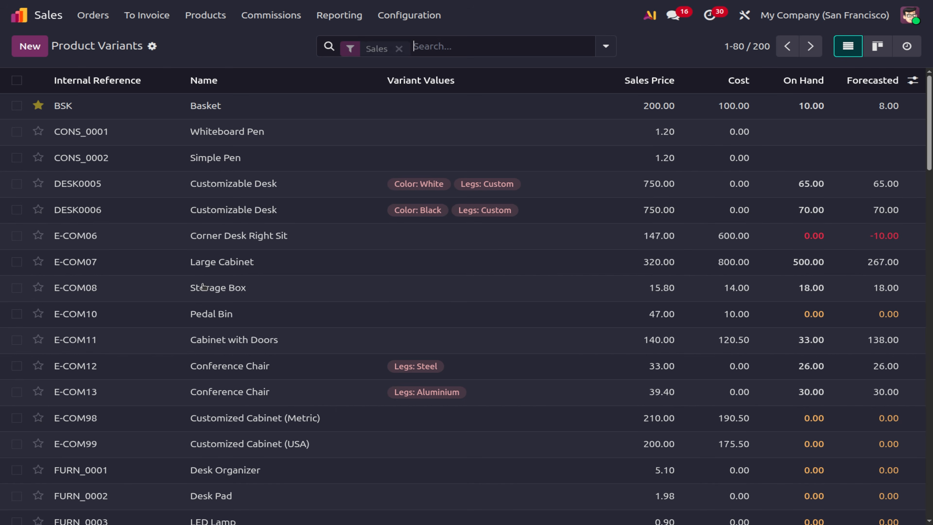
pyautogui.scroll(-5, 203, 286)
pyautogui.scroll(5, 203, 286)
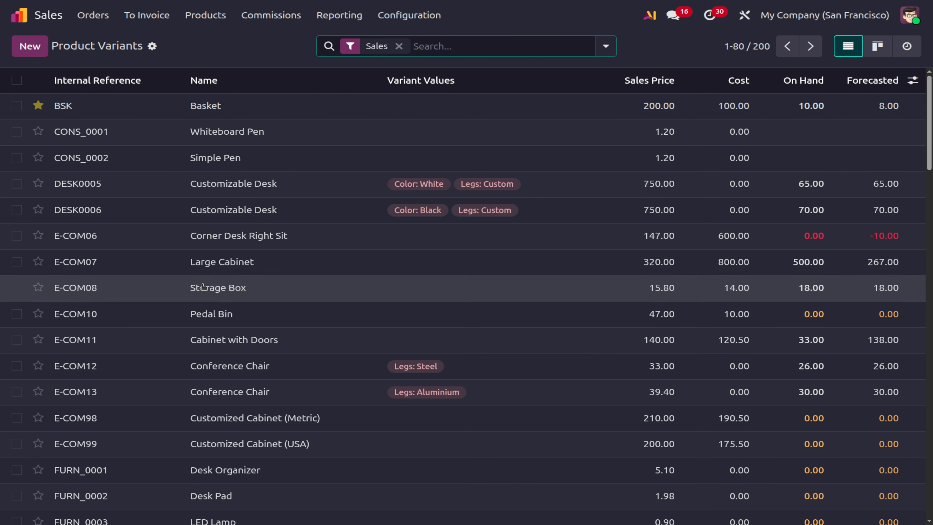
pyautogui.click(202, 18)
pyautogui.click(201, 36)
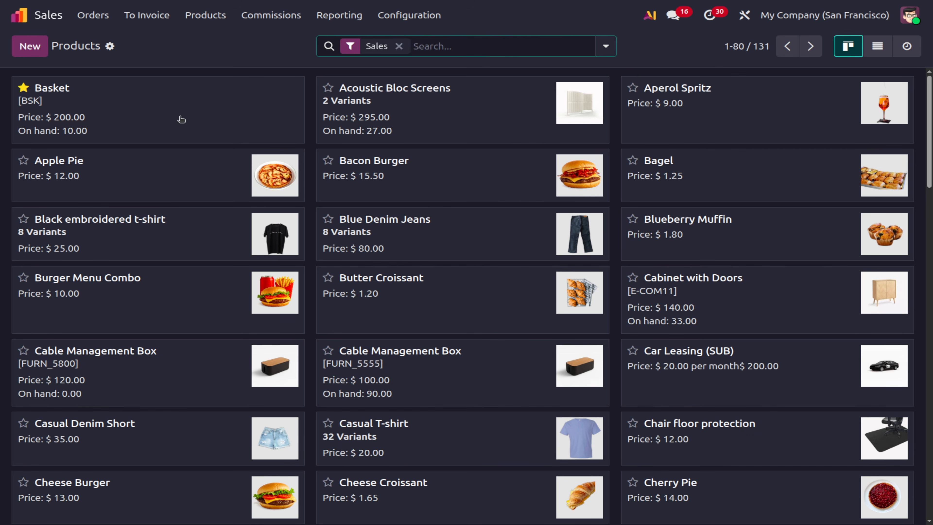
# Create a product named 'Shirt' with Track Inventory enabled and save it.
pyautogui.click(34, 45)
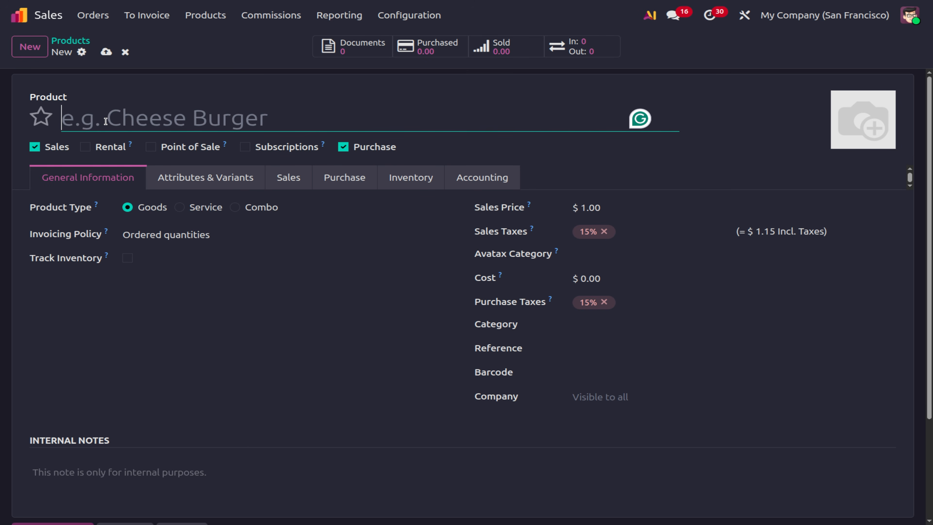
pyautogui.write('Shirt')
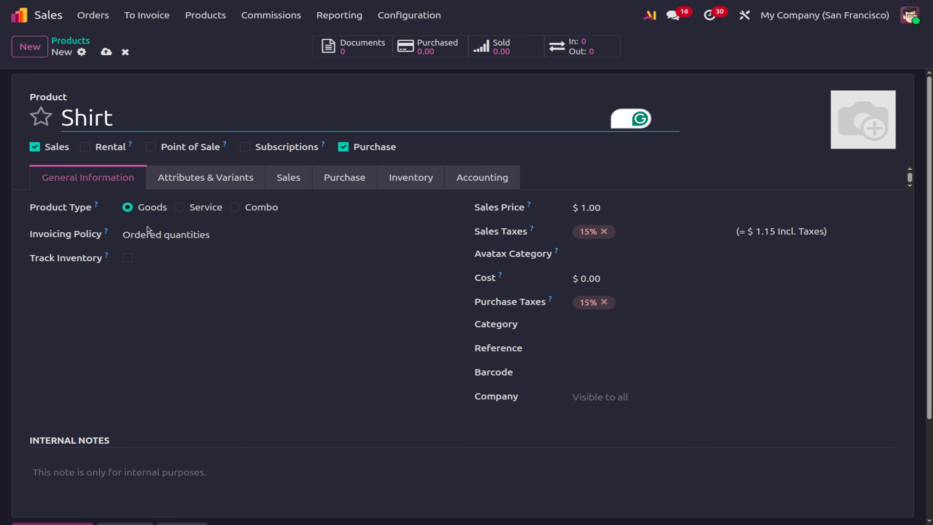
pyautogui.click(129, 258)
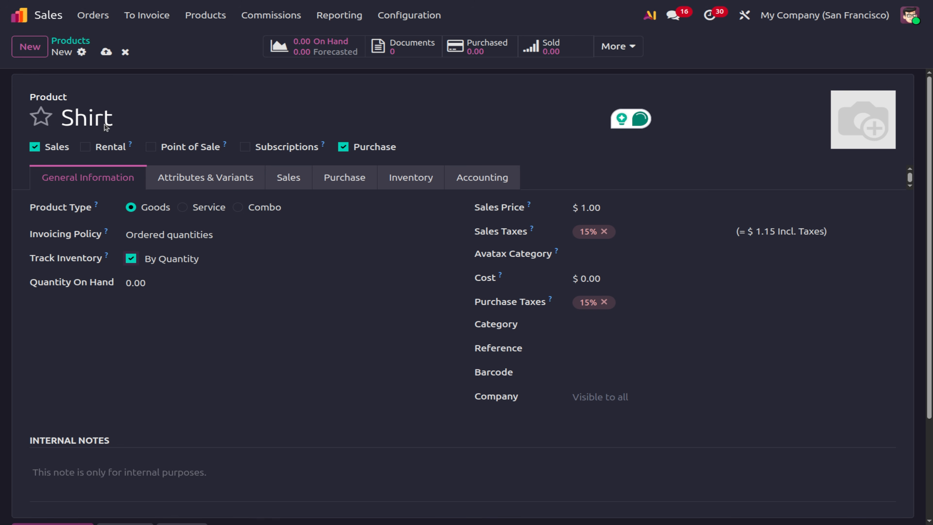
pyautogui.click(109, 52)
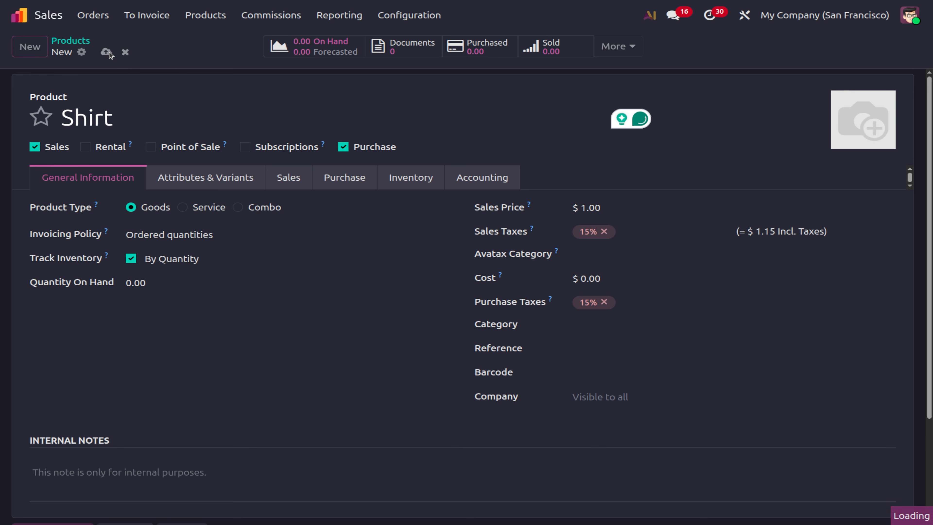
# Start a new product attribute named 'Shirt color'.
pyautogui.click(424, 19)
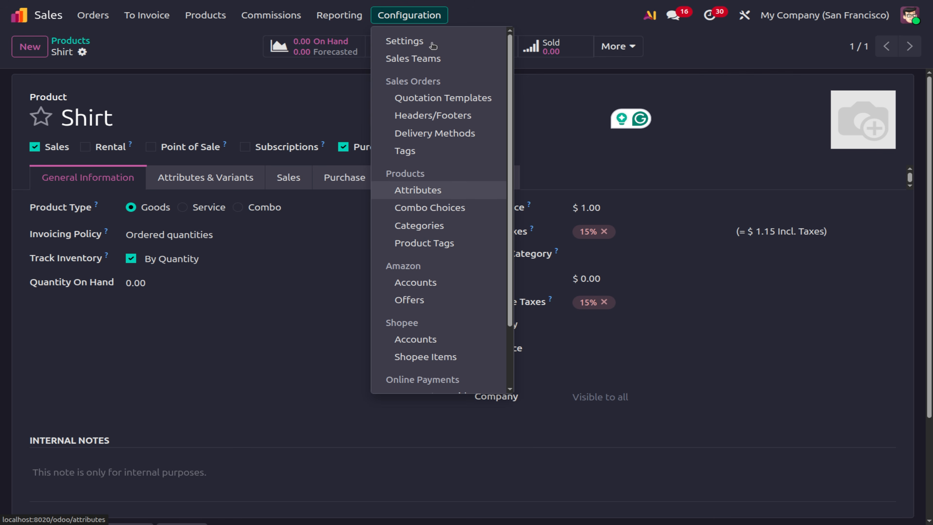
pyautogui.click(424, 190)
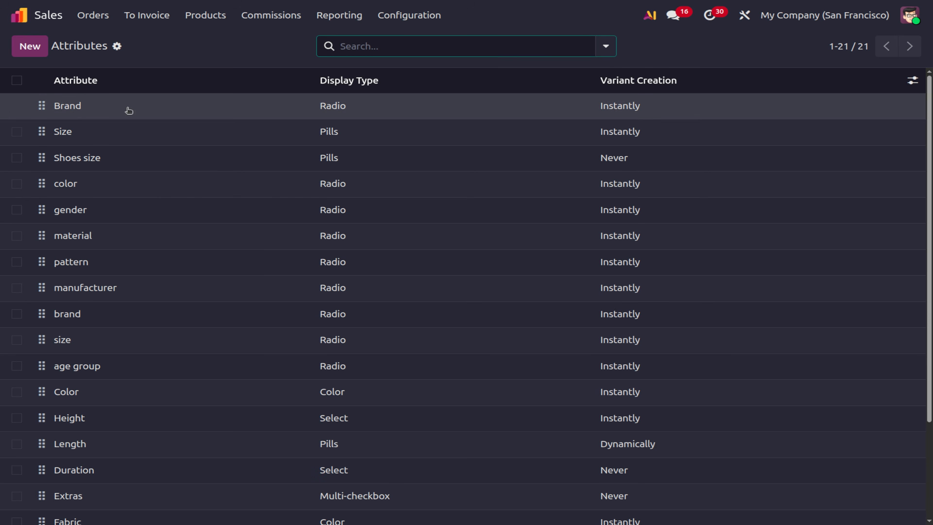
pyautogui.scroll(-3, 175, 469)
pyautogui.scroll(3, 147, 393)
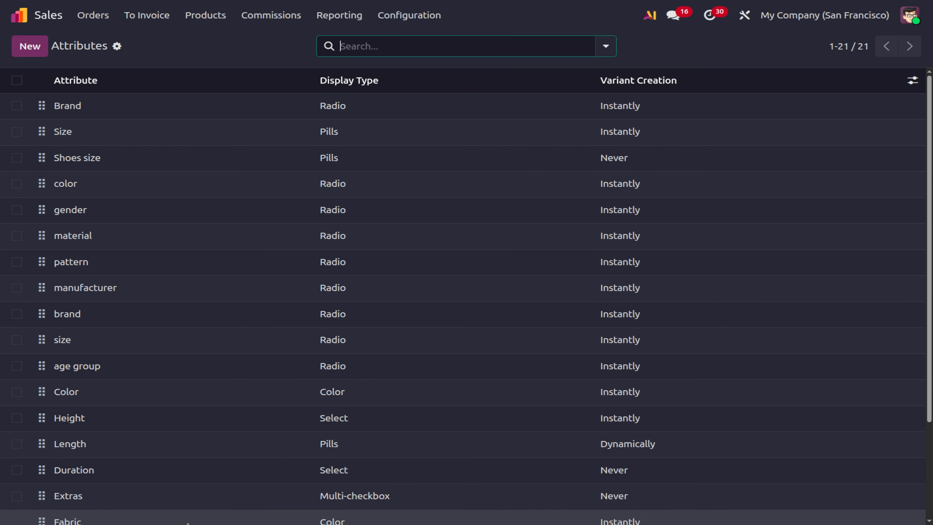
pyautogui.click(37, 47)
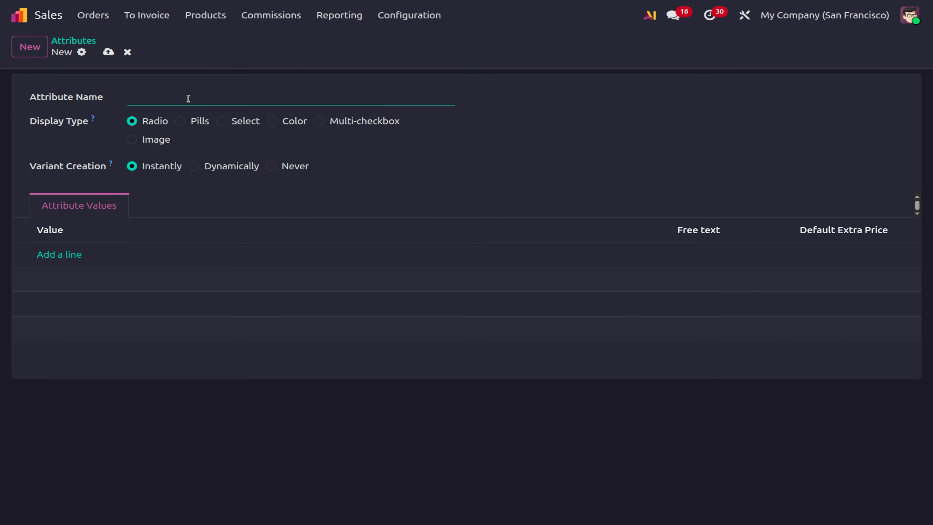
pyautogui.write('Shirt color')
# Add values Black and White, White allowing free text with a 10.00 extra price, and save.
pyautogui.click(64, 254)
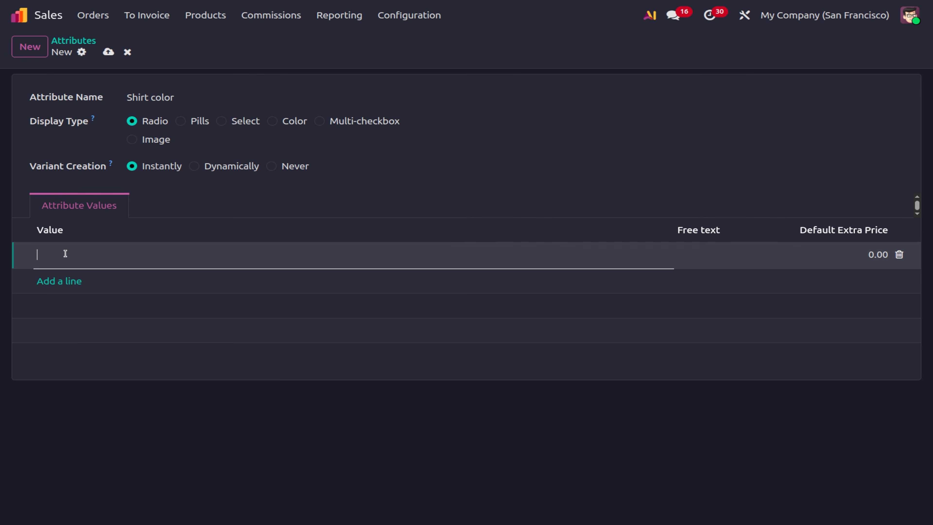
pyautogui.write('Black')
pyautogui.click(66, 280)
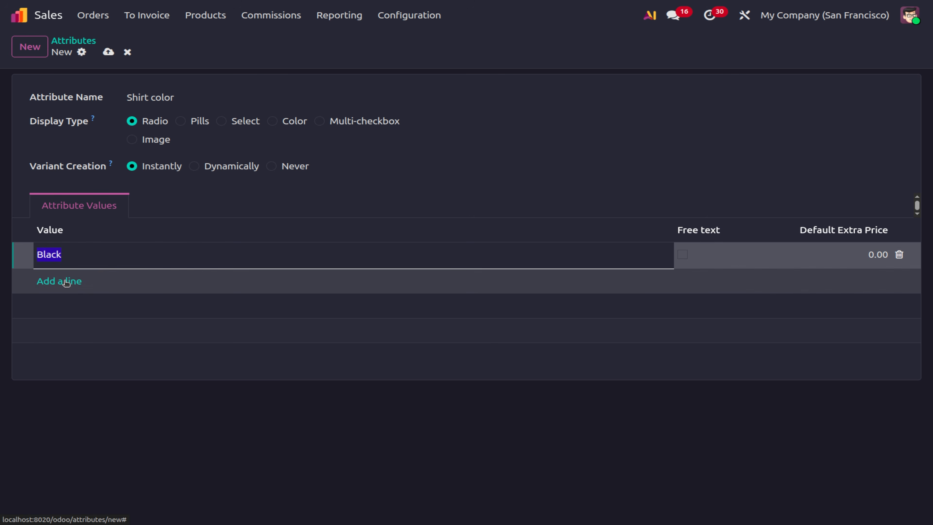
pyautogui.write('White')
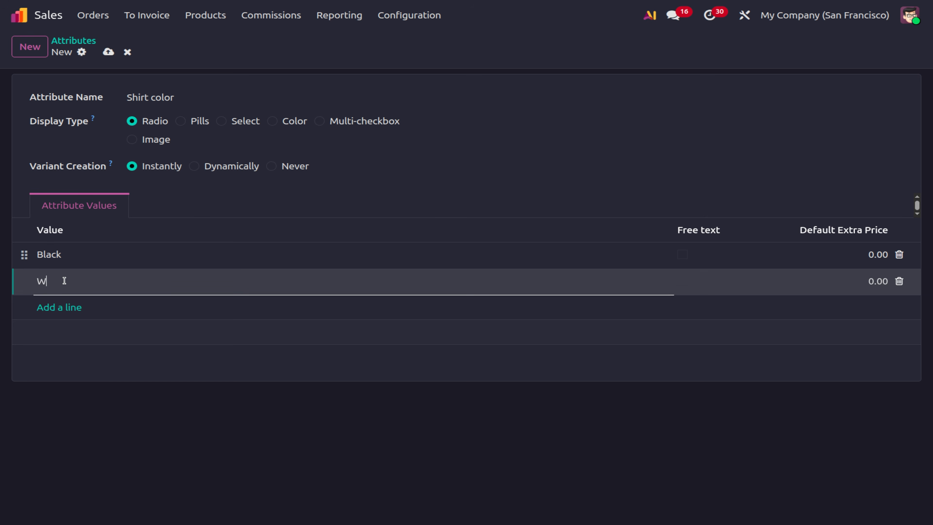
pyautogui.click(607, 441)
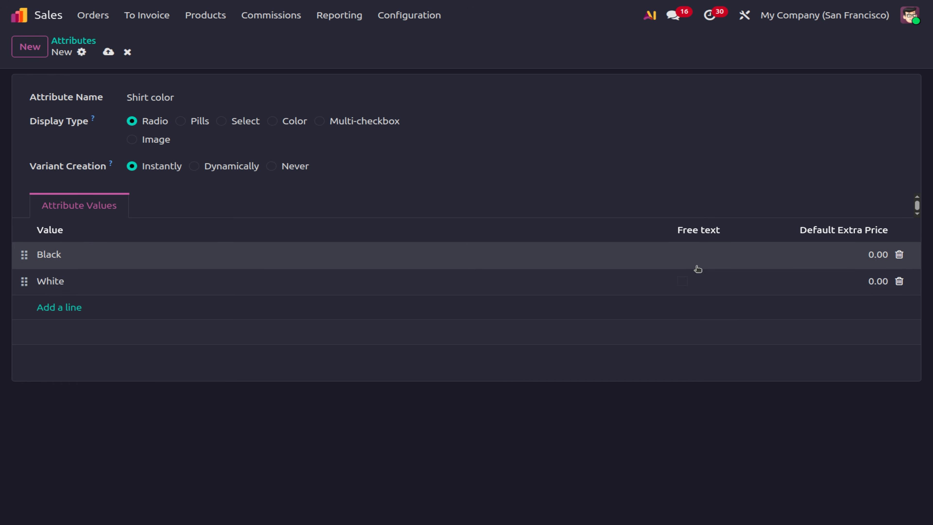
pyautogui.click(682, 282)
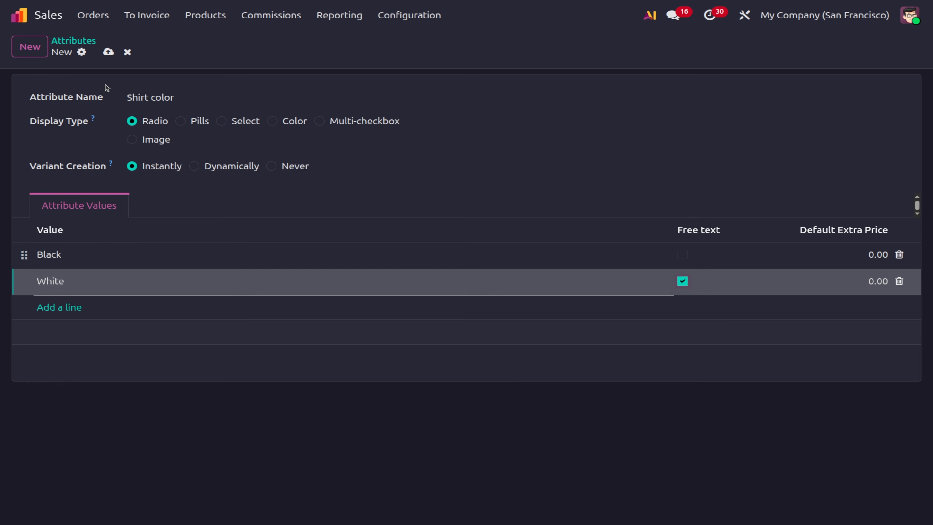
pyautogui.click(108, 52)
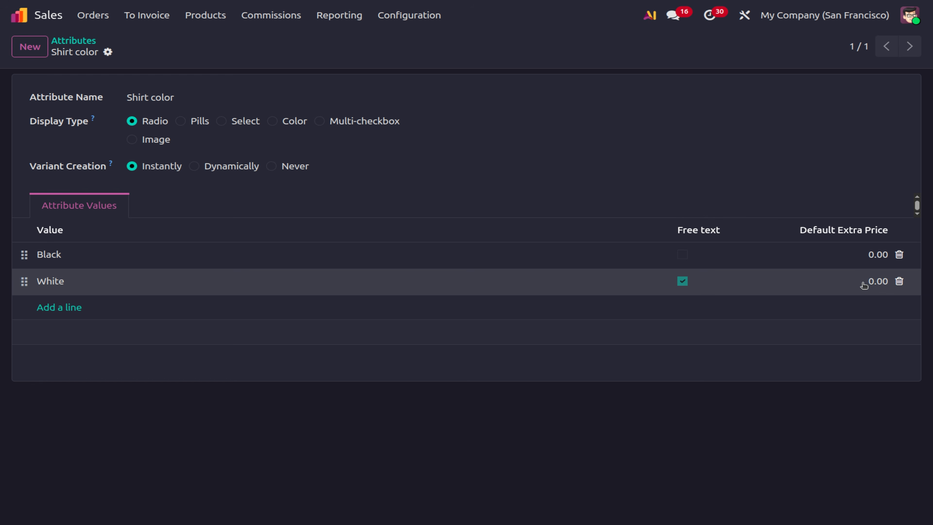
pyautogui.click(871, 281)
pyautogui.write('1')
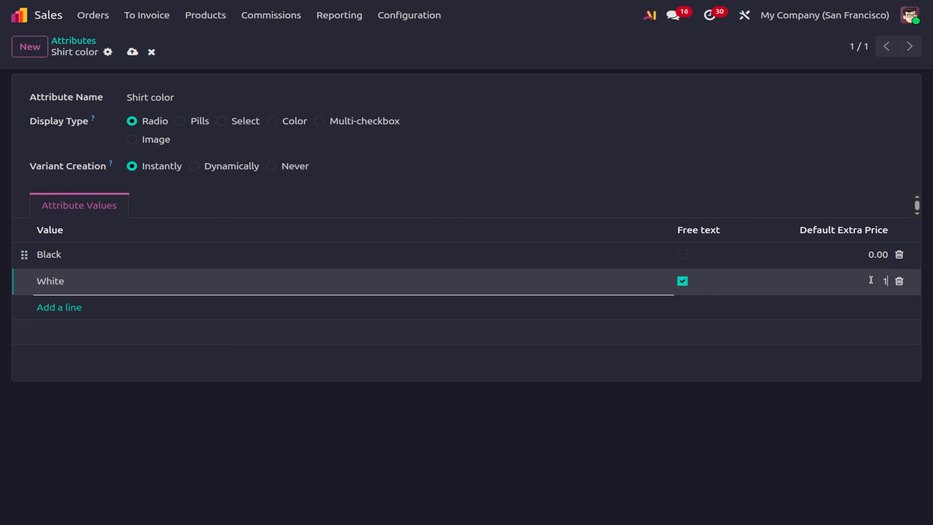
pyautogui.write('0')
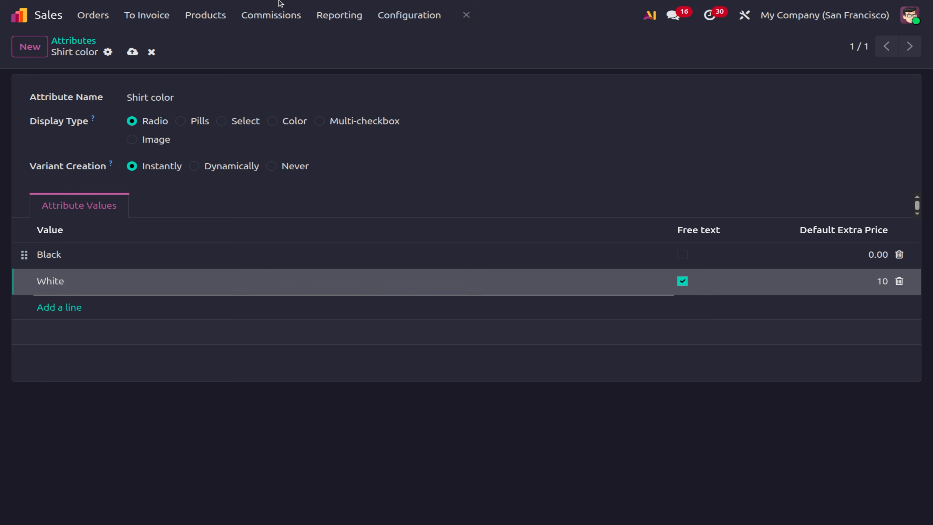
pyautogui.click(133, 52)
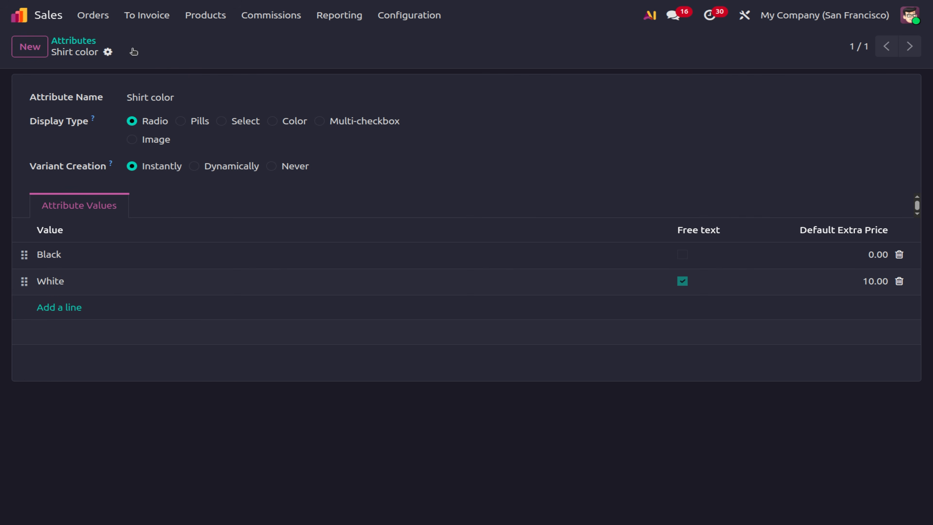
# Find the Shirt product, mark it as a favourite and set its sales price to 100.
pyautogui.click(185, 20)
pyautogui.click(230, 44)
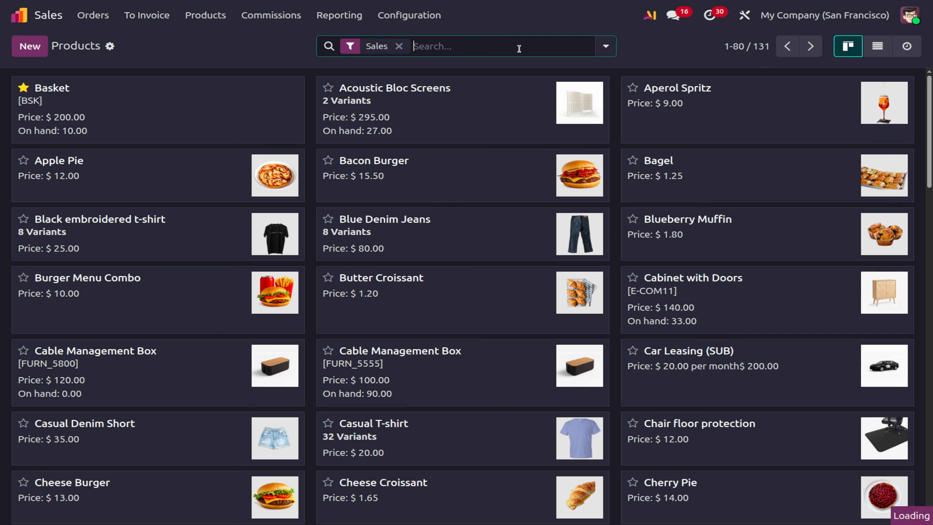
pyautogui.write('shirt')
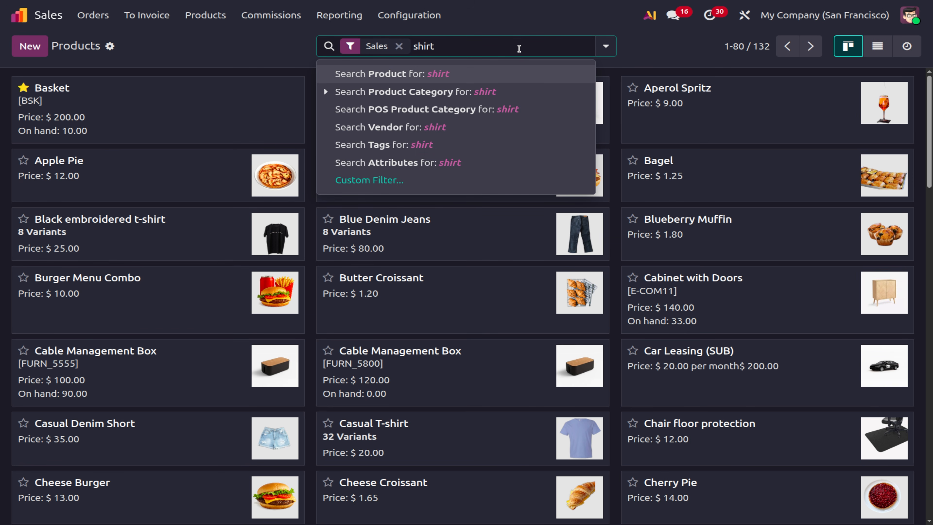
pyautogui.press('Return')
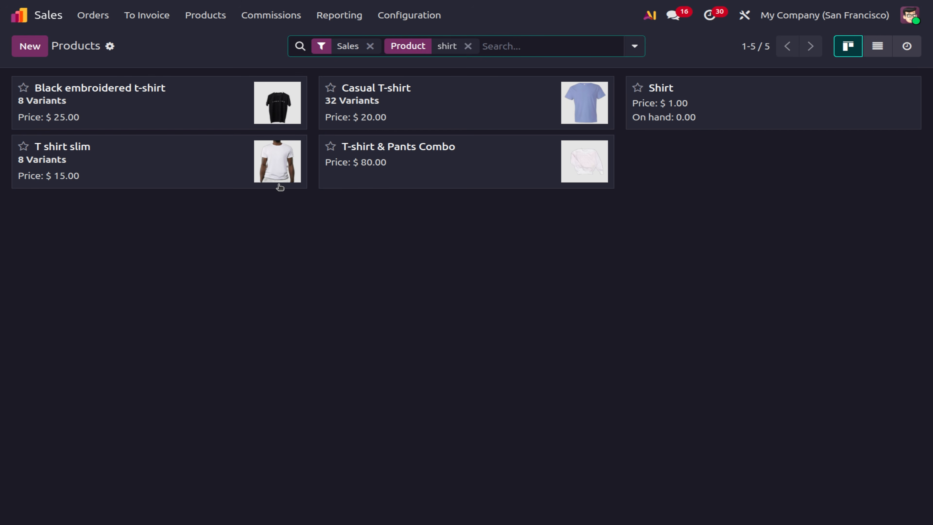
pyautogui.click(697, 104)
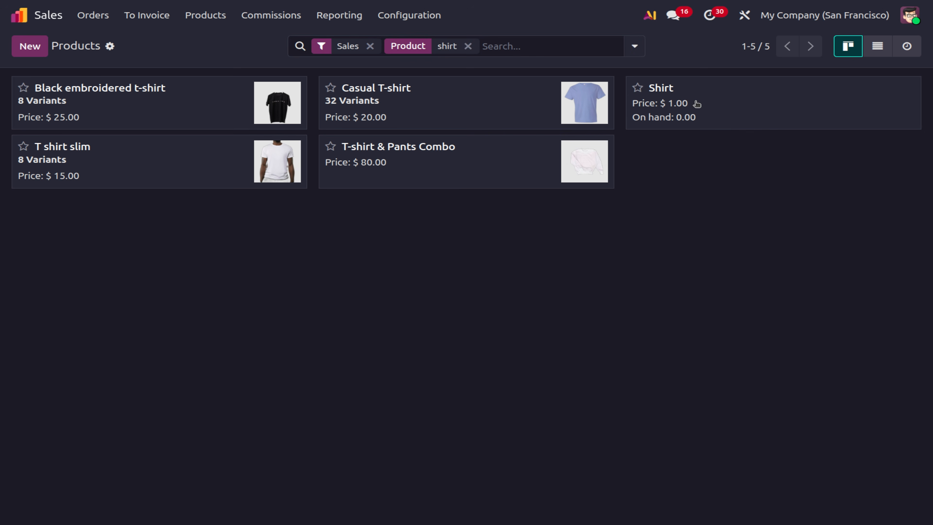
pyautogui.click(37, 119)
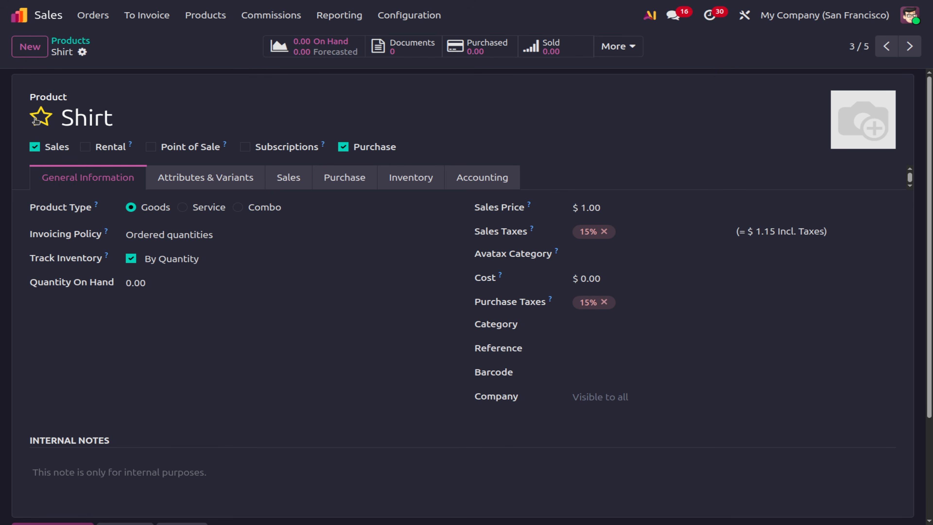
pyautogui.click(612, 202)
pyautogui.write('100')
pyautogui.click(343, 397)
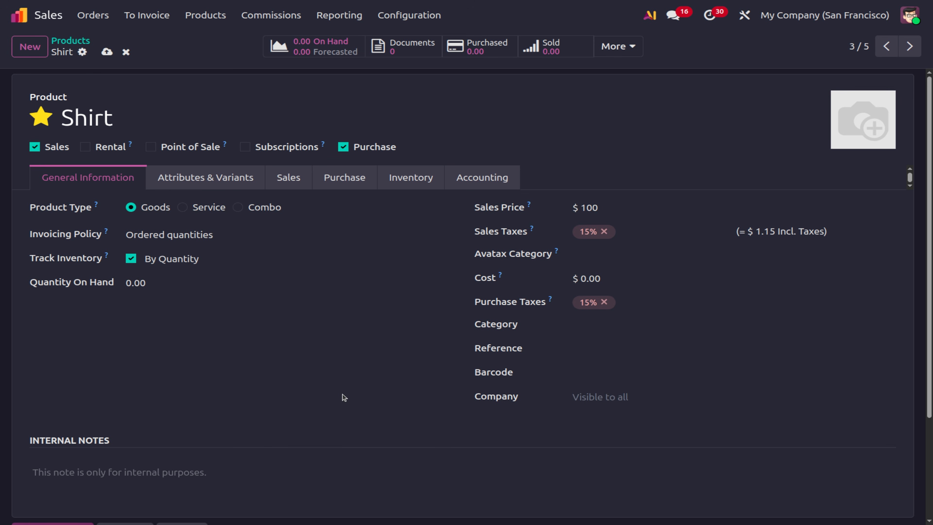
# Add a Shirt color attribute line with Black and White values to Shirt and save.
pyautogui.click(280, 179)
pyautogui.click(212, 179)
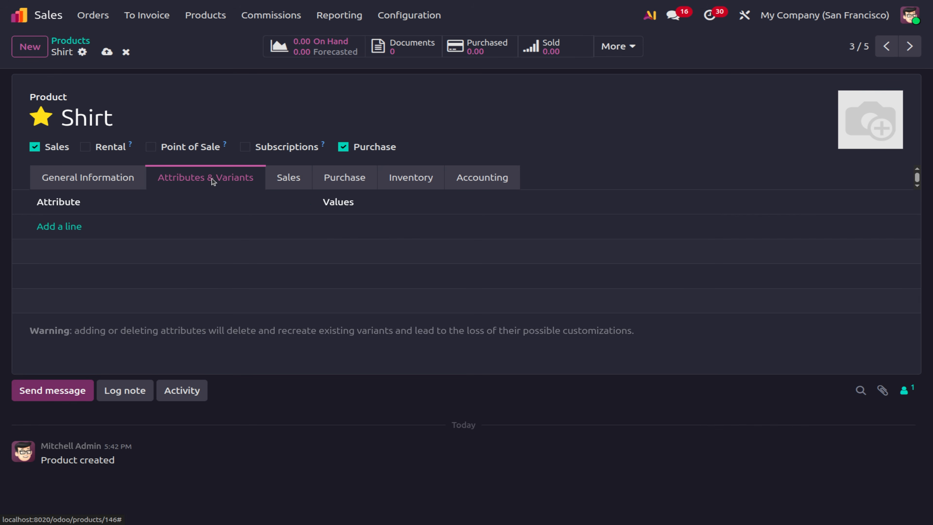
pyautogui.click(69, 227)
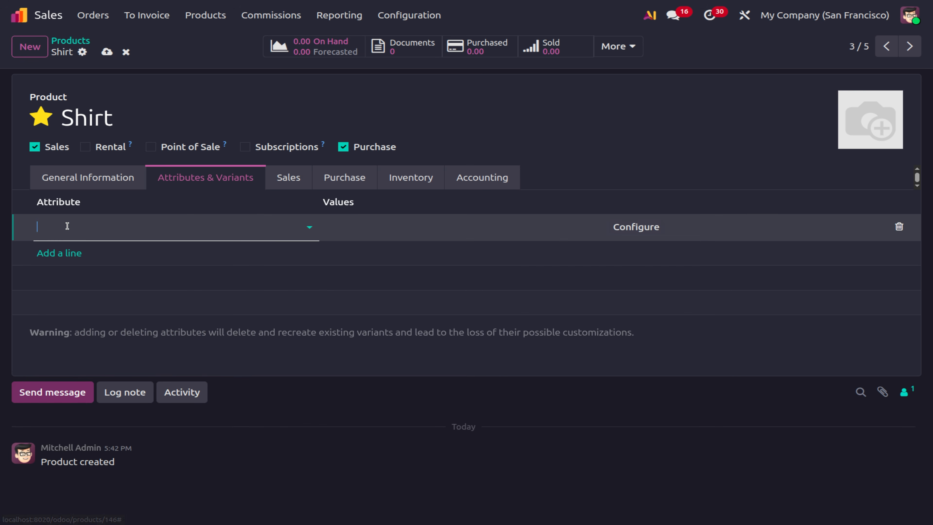
pyautogui.write('shirt')
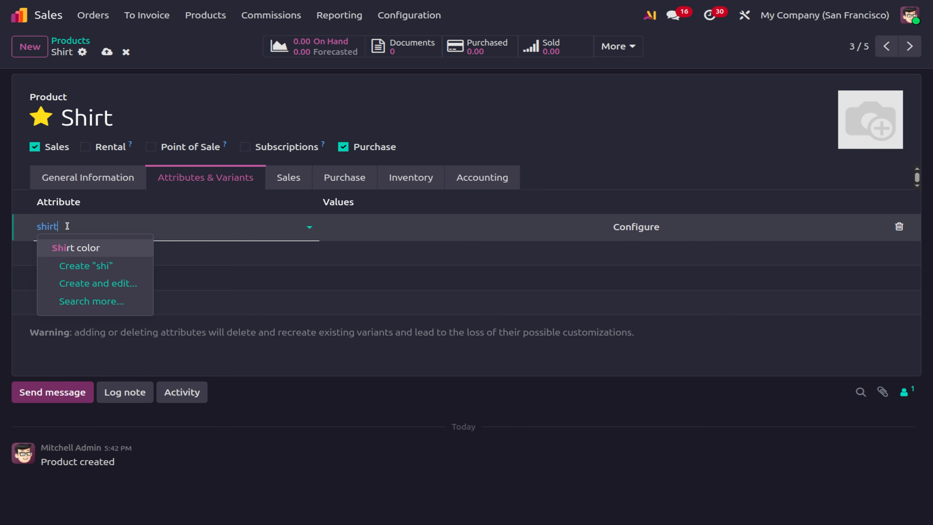
pyautogui.click(102, 248)
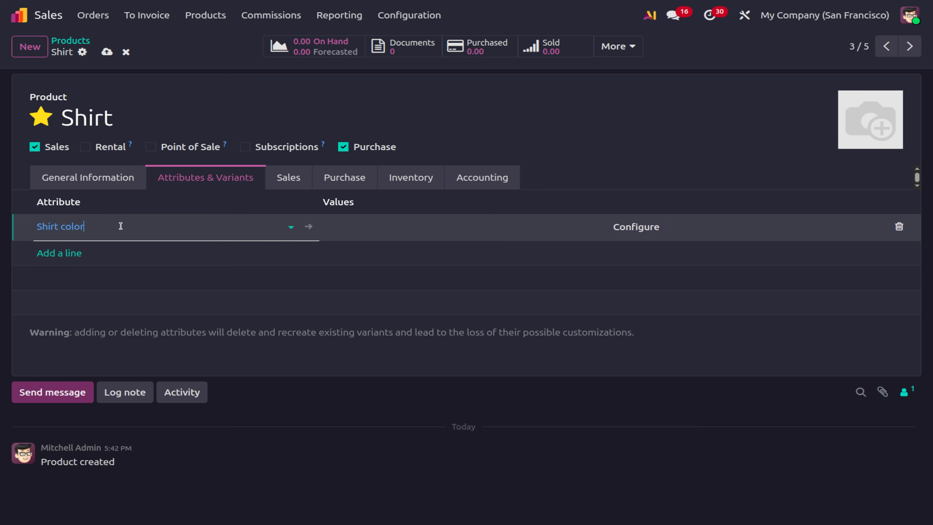
pyautogui.click(349, 225)
pyautogui.click(374, 251)
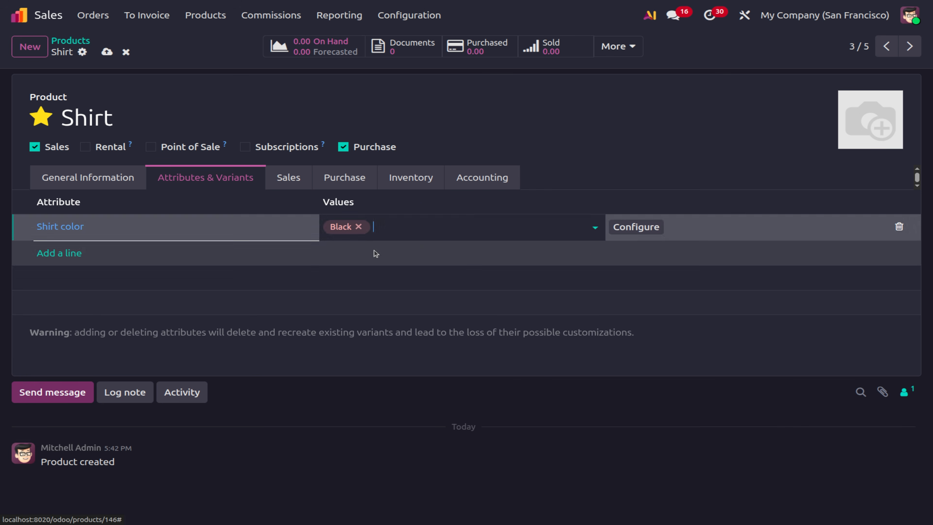
pyautogui.click(422, 225)
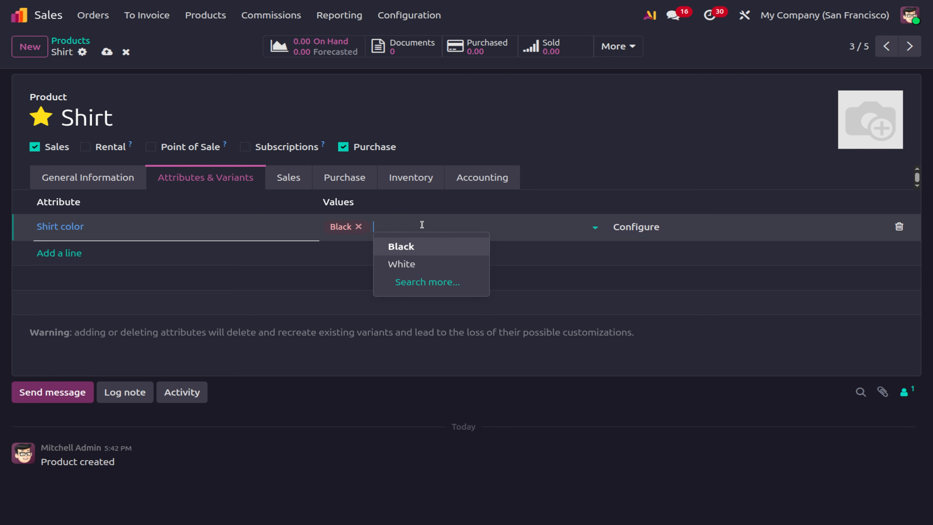
pyautogui.click(409, 264)
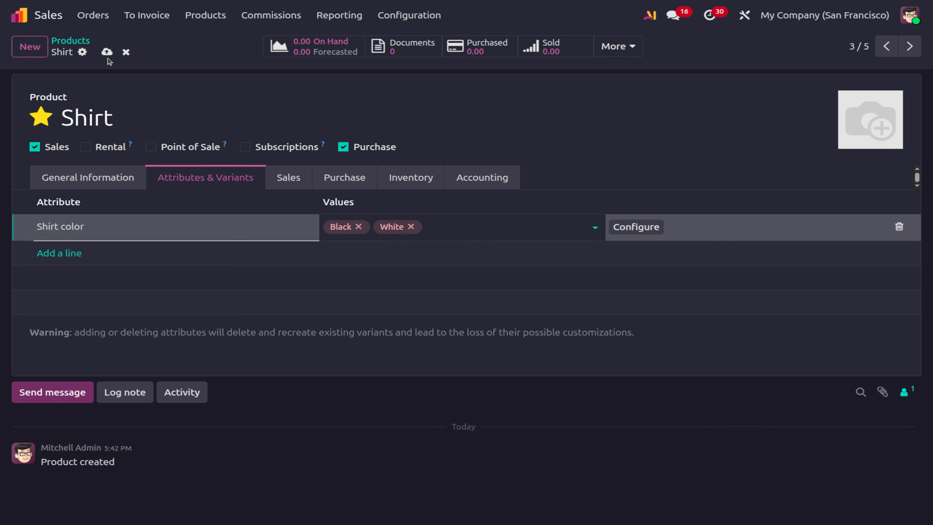
pyautogui.click(107, 51)
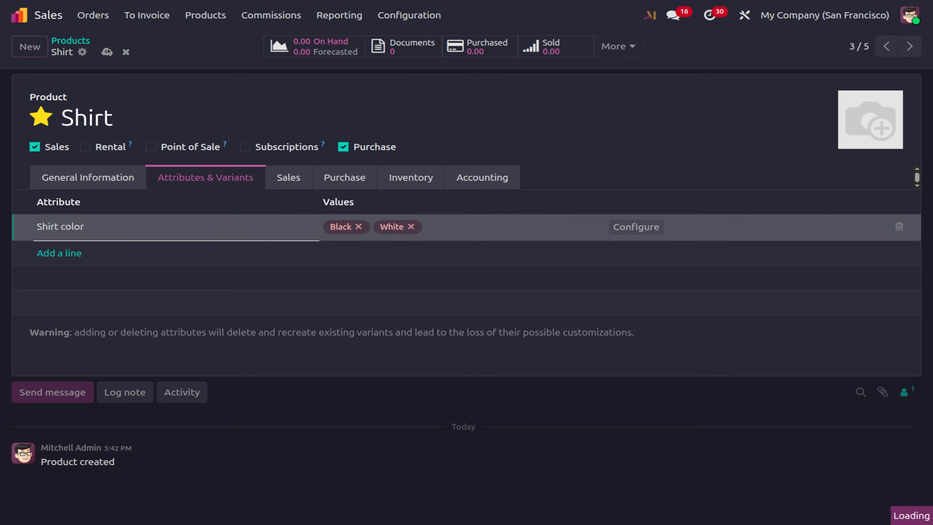
# Open the Shirt's colour values, review Black, then open the White value.
pyautogui.click(616, 234)
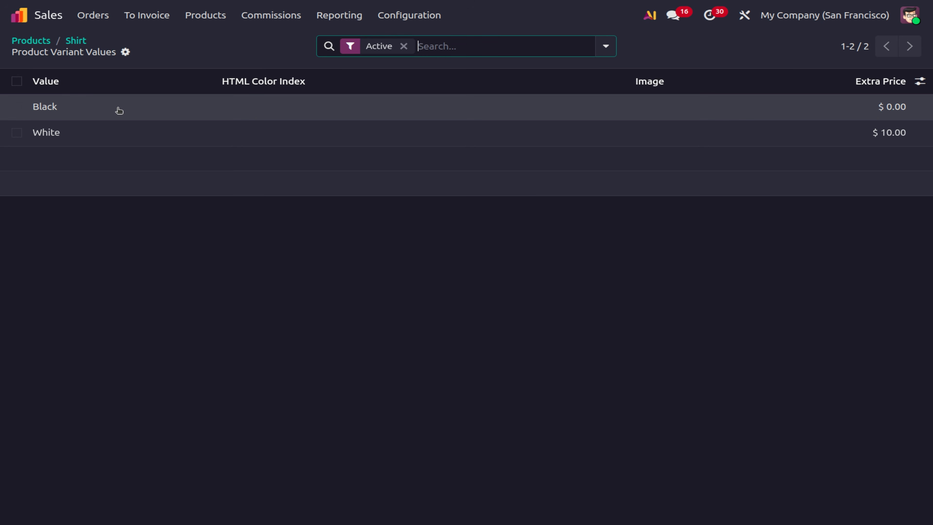
pyautogui.click(118, 109)
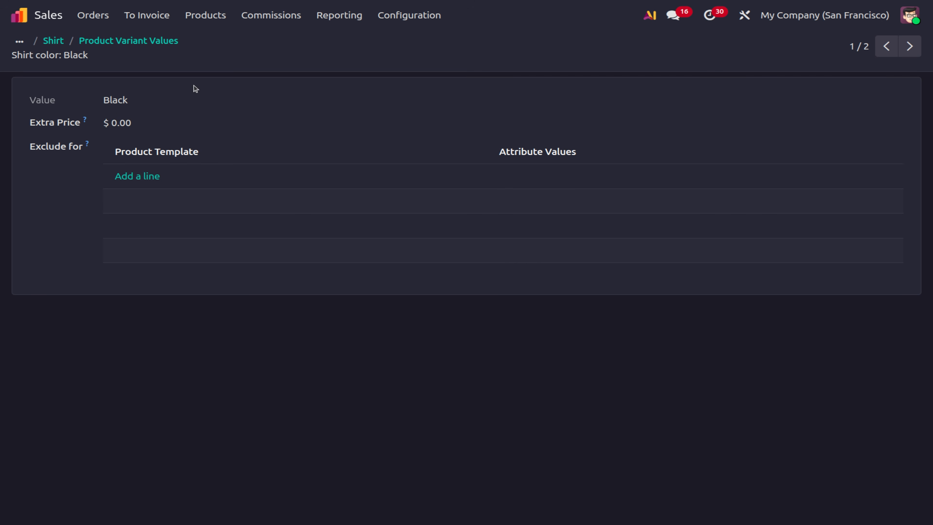
pyautogui.click(146, 41)
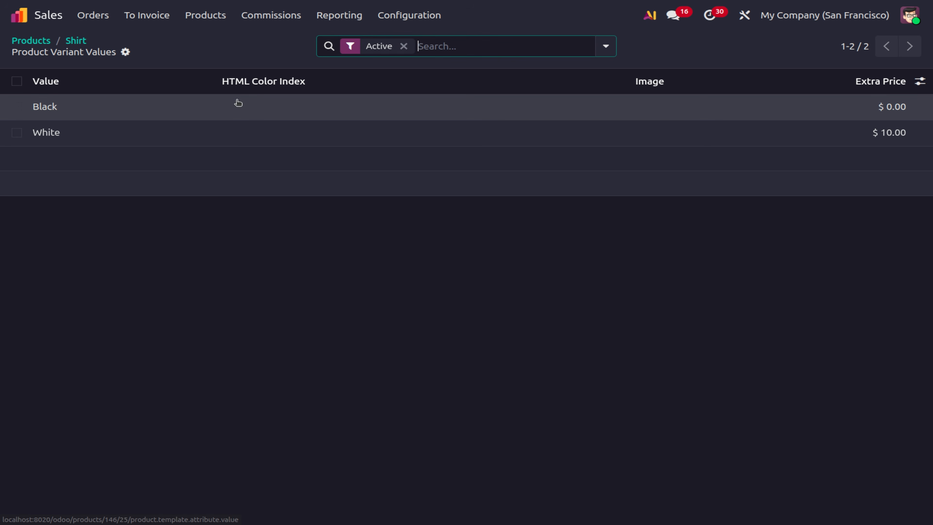
pyautogui.click(213, 130)
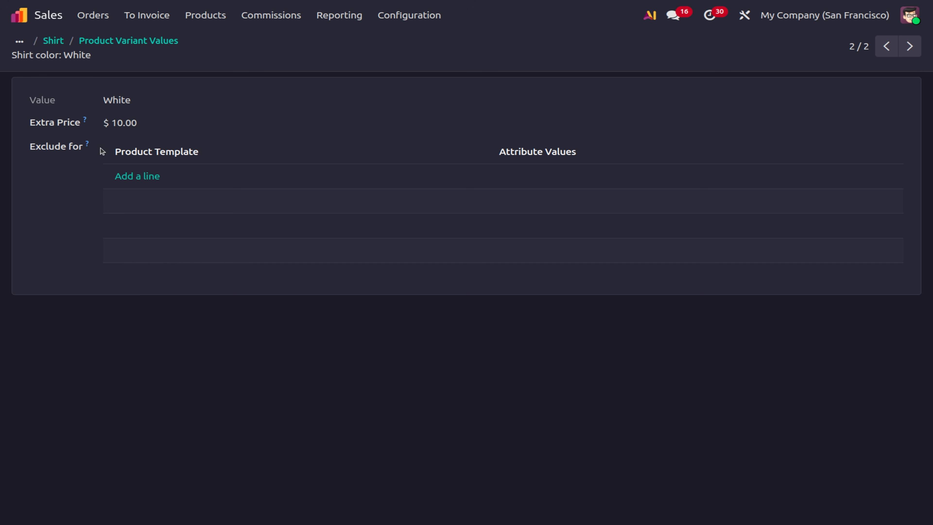
# Add then remove a Shirt / Black exclusion on White, save it, and return to the values list.
pyautogui.click(135, 179)
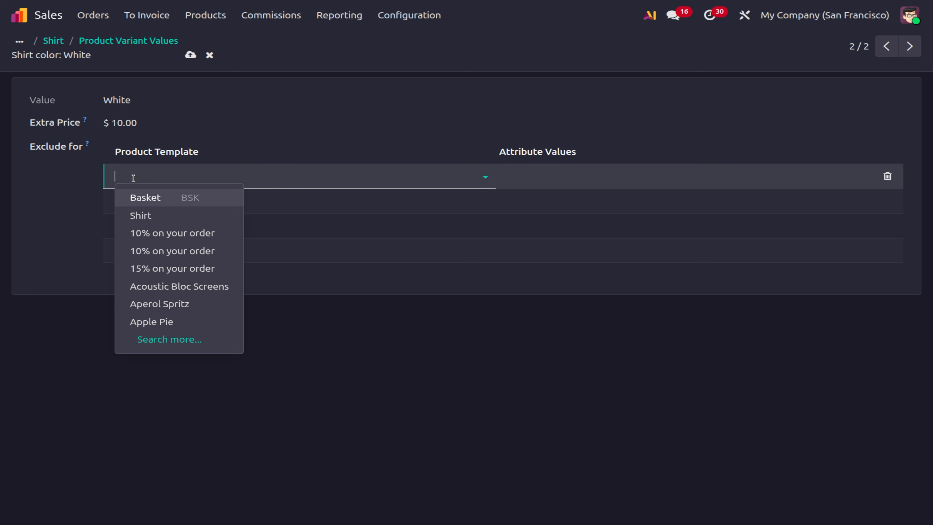
pyautogui.write('shirt')
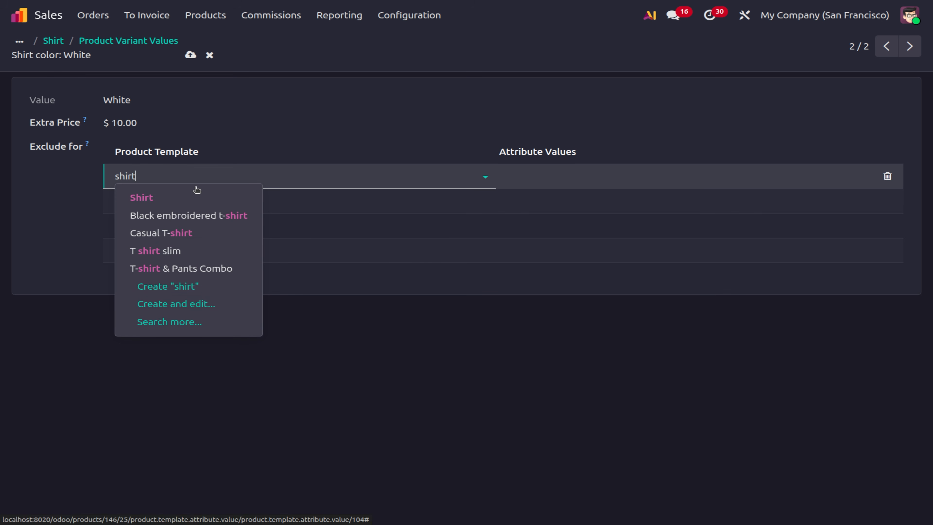
pyautogui.click(191, 195)
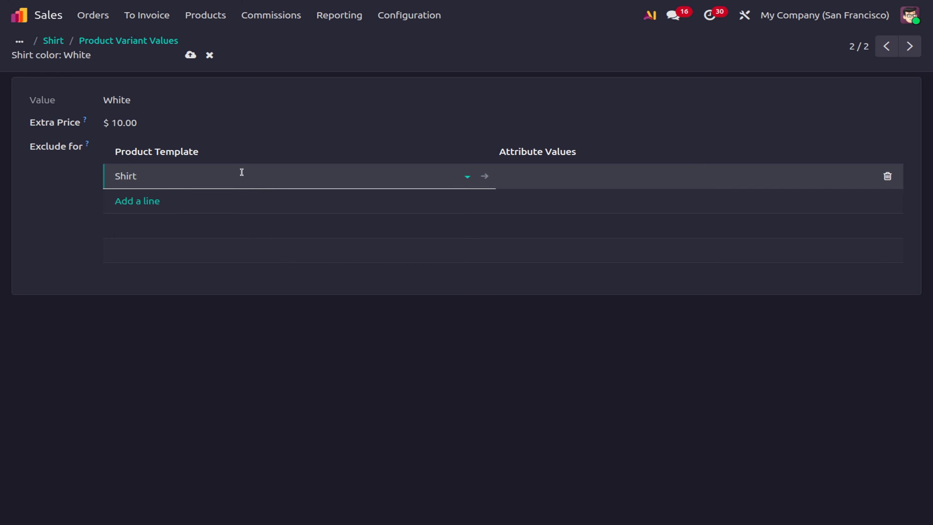
pyautogui.click(538, 180)
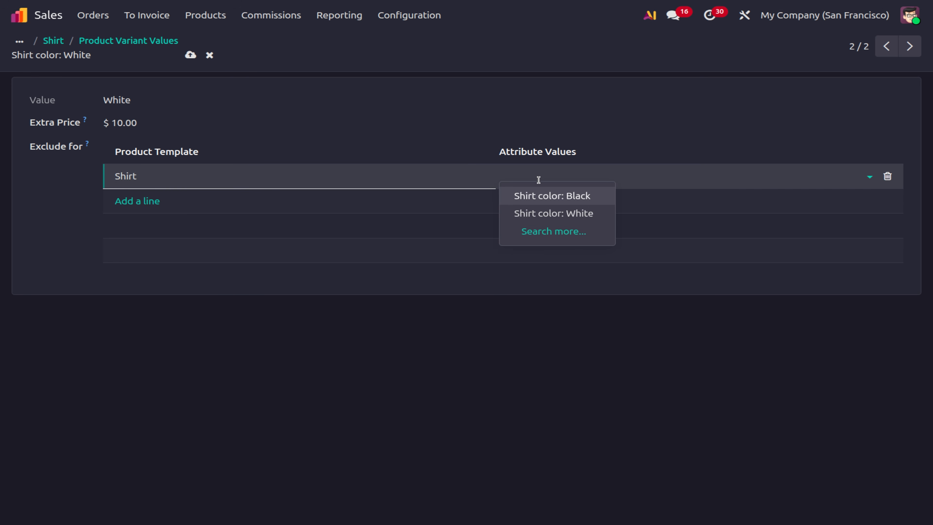
pyautogui.click(589, 197)
pyautogui.click(624, 381)
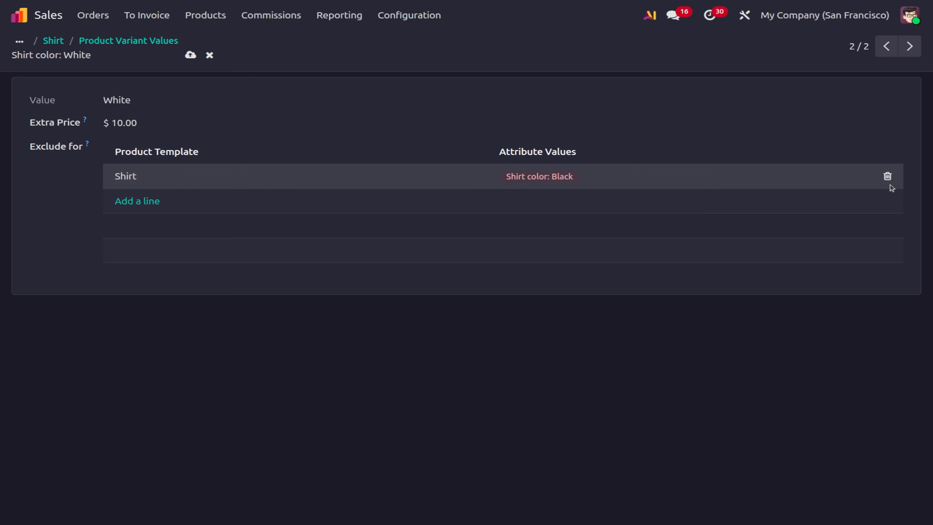
pyautogui.click(887, 177)
pyautogui.click(190, 56)
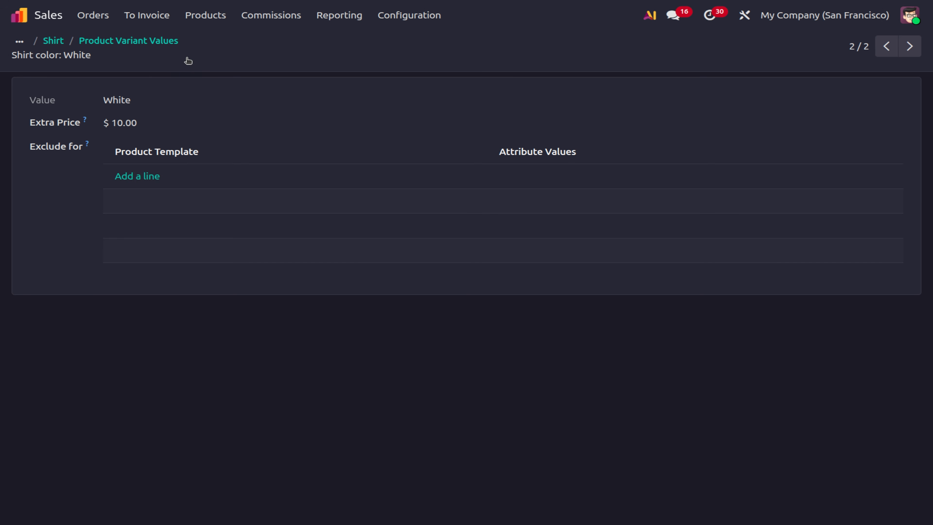
pyautogui.click(127, 42)
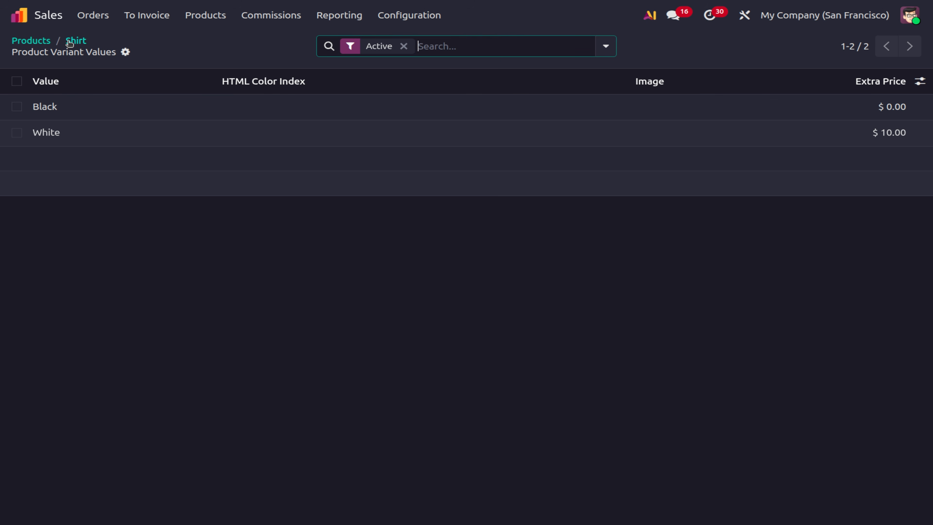
# Start a new quotation with OpenWood as the customer.
pyautogui.click(71, 43)
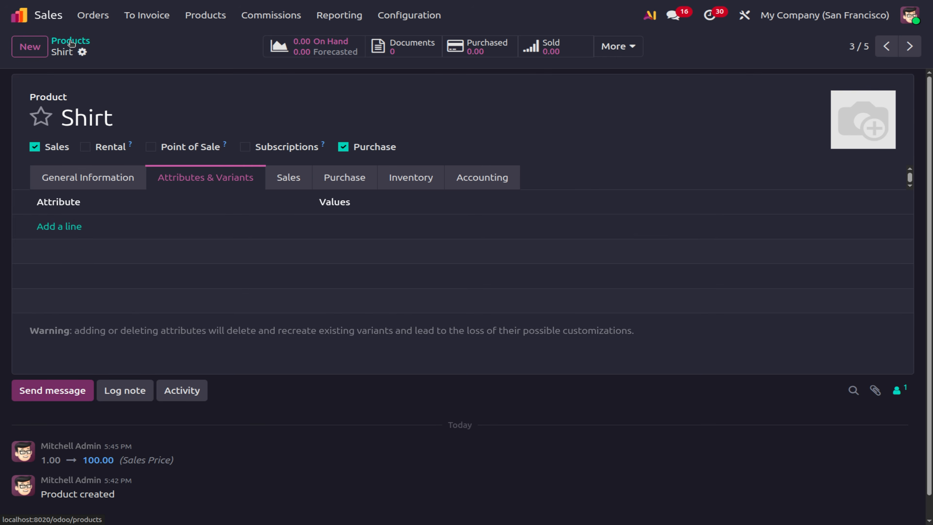
pyautogui.click(98, 21)
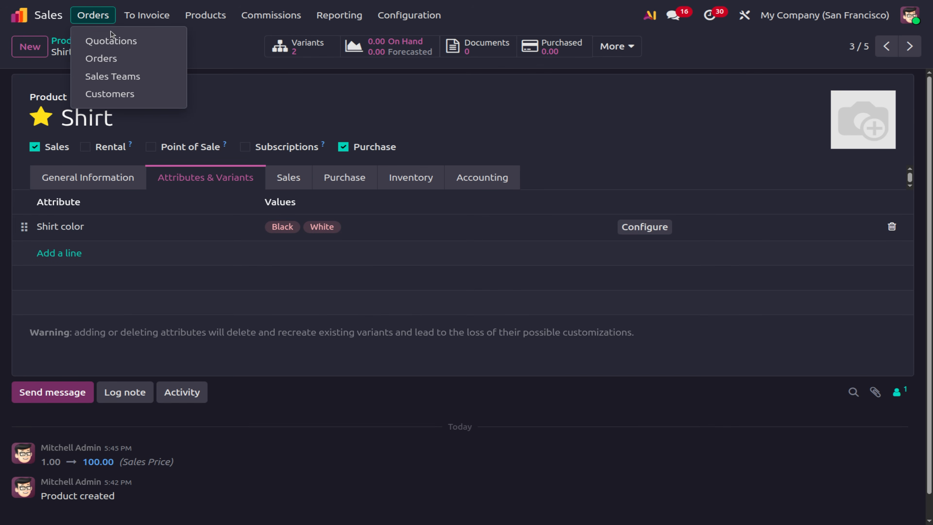
pyautogui.click(110, 41)
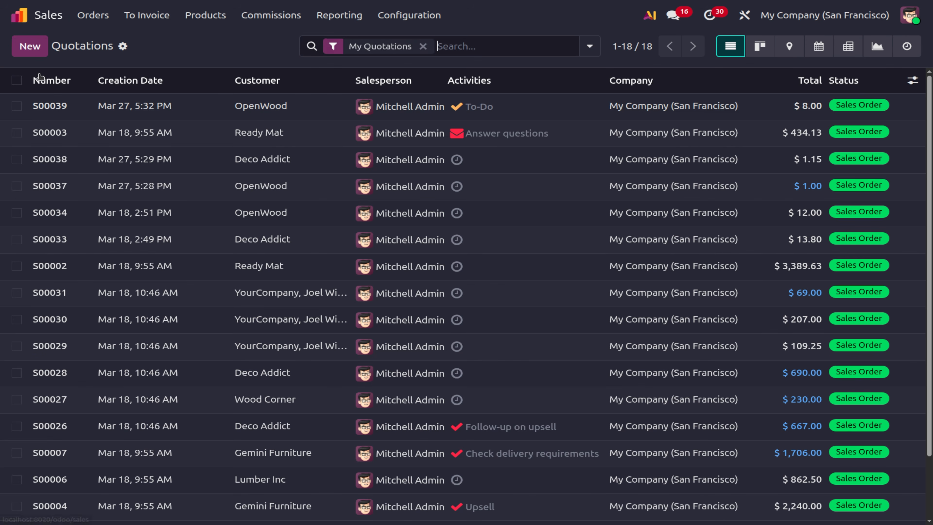
pyautogui.click(38, 51)
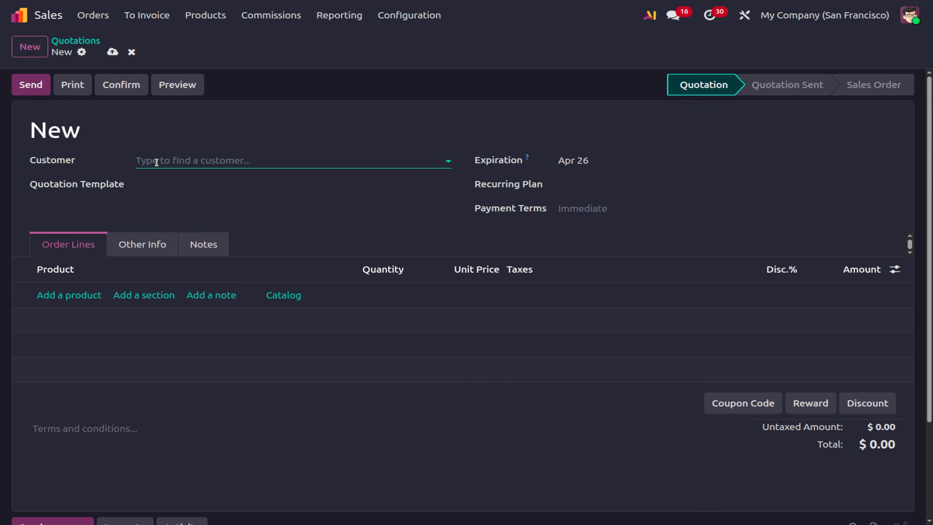
pyautogui.click(155, 160)
pyautogui.click(175, 201)
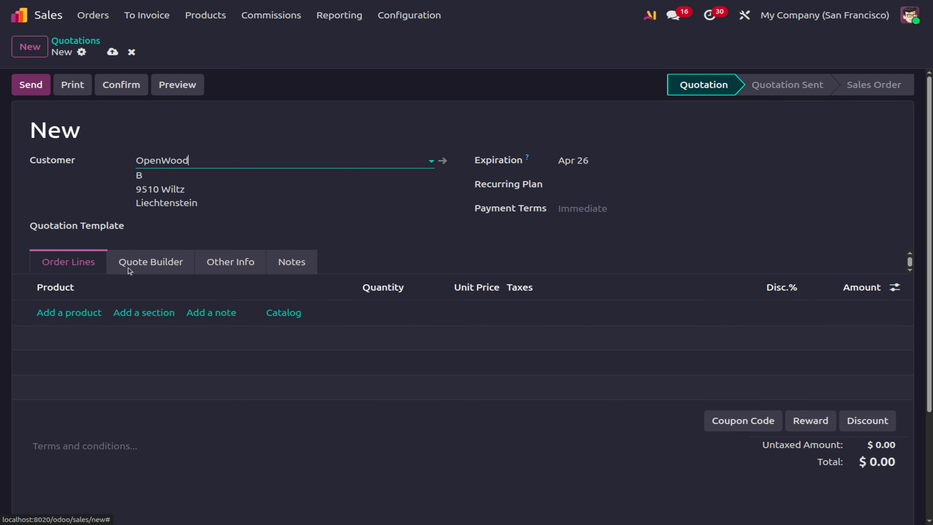
# Add a product line and choose Shirt, dismissing the error message.
pyautogui.click(59, 313)
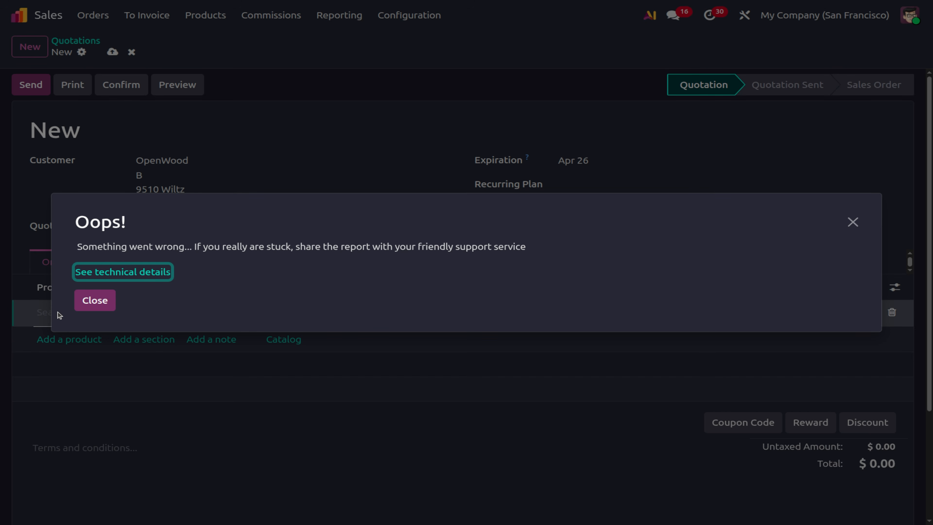
pyautogui.click(81, 301)
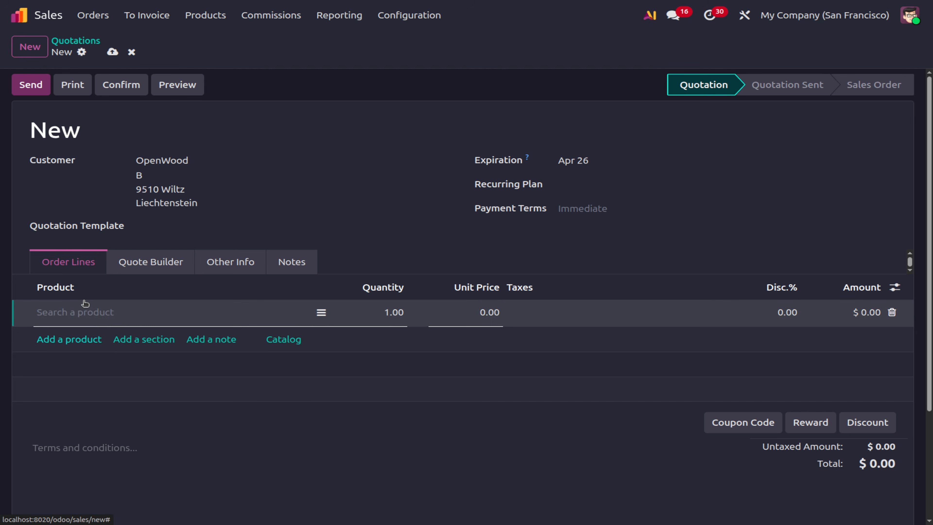
pyautogui.write('sh')
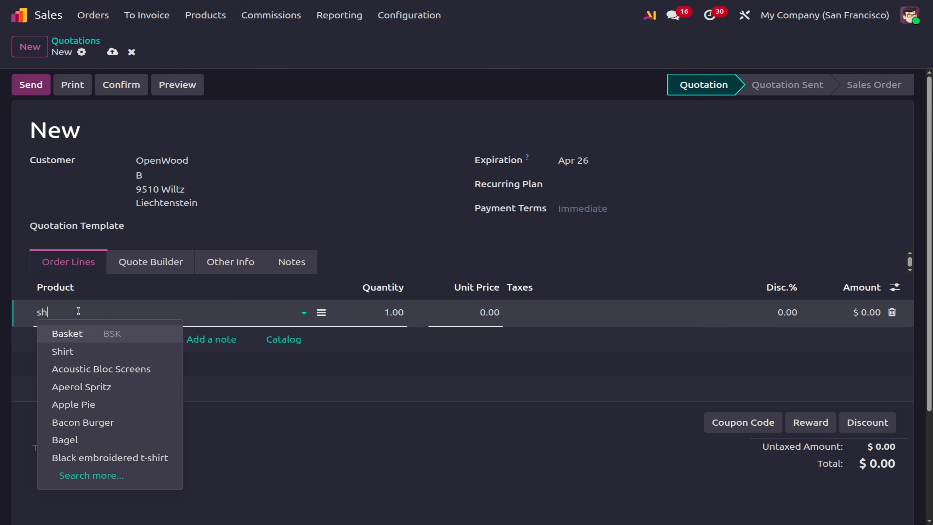
pyautogui.write('i')
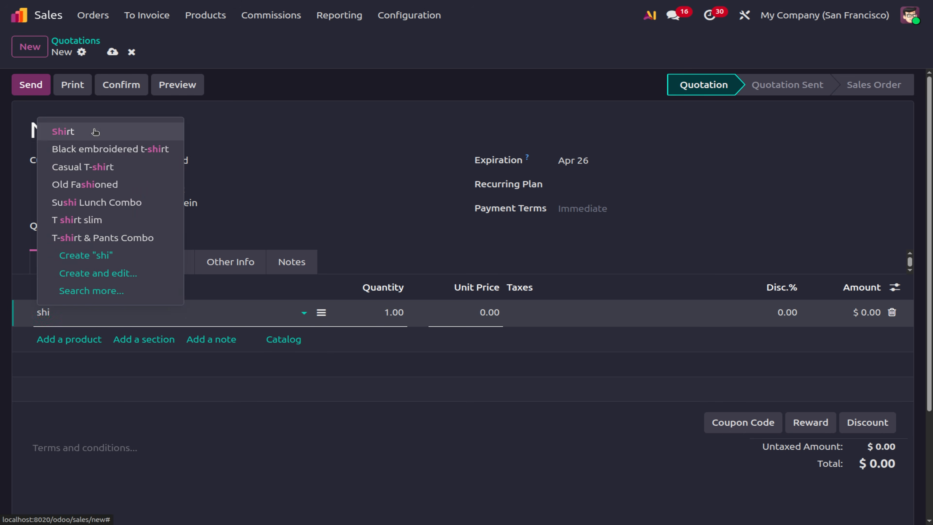
pyautogui.click(95, 131)
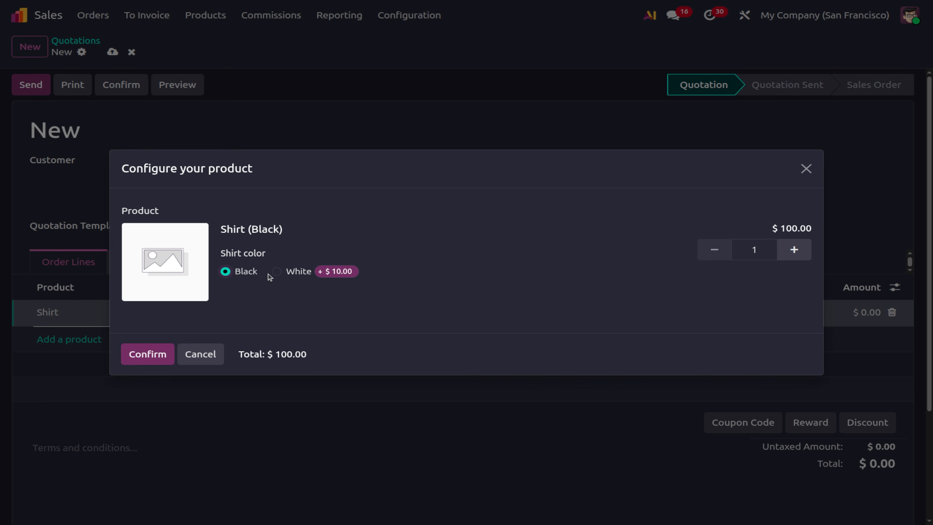
# Configure the Shirt line as White with custom value 'Size Medium', priced at $110.00.
pyautogui.click(277, 271)
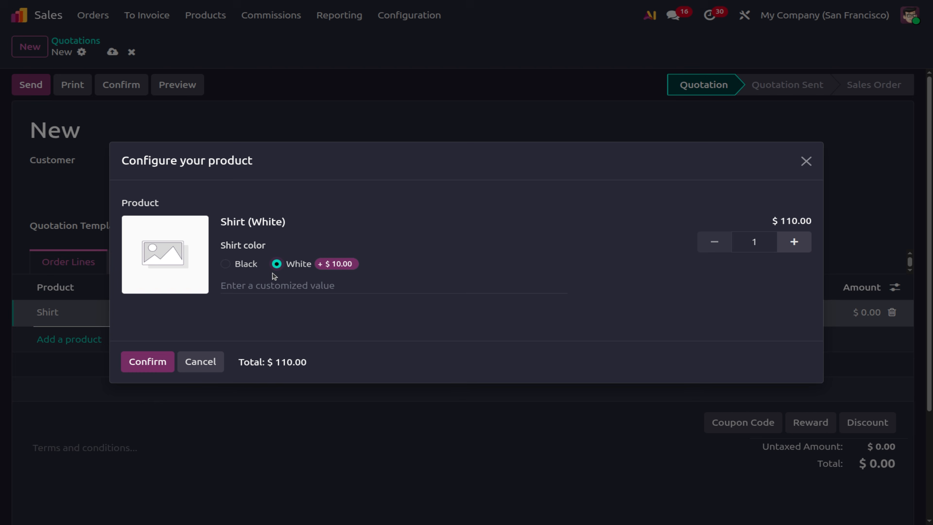
pyautogui.click(233, 290)
pyautogui.write('Size')
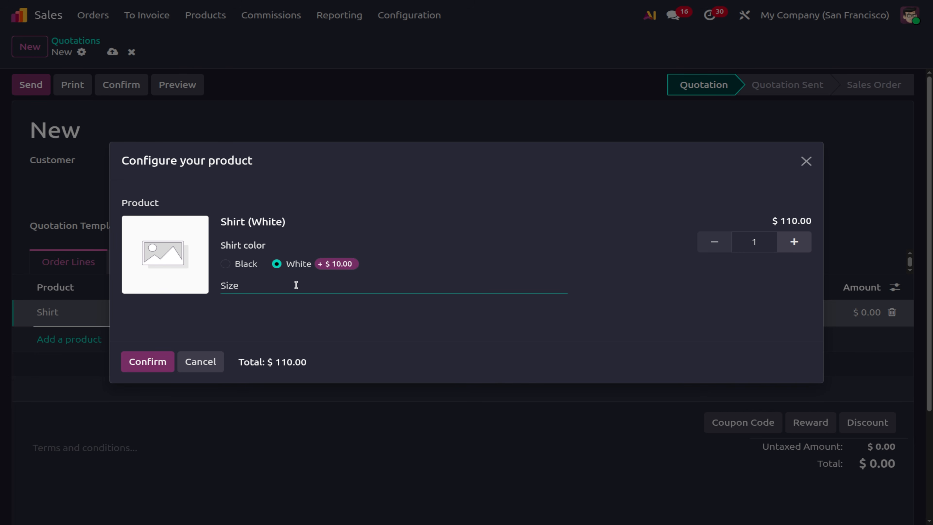
pyautogui.write(' Medium')
pyautogui.click(143, 362)
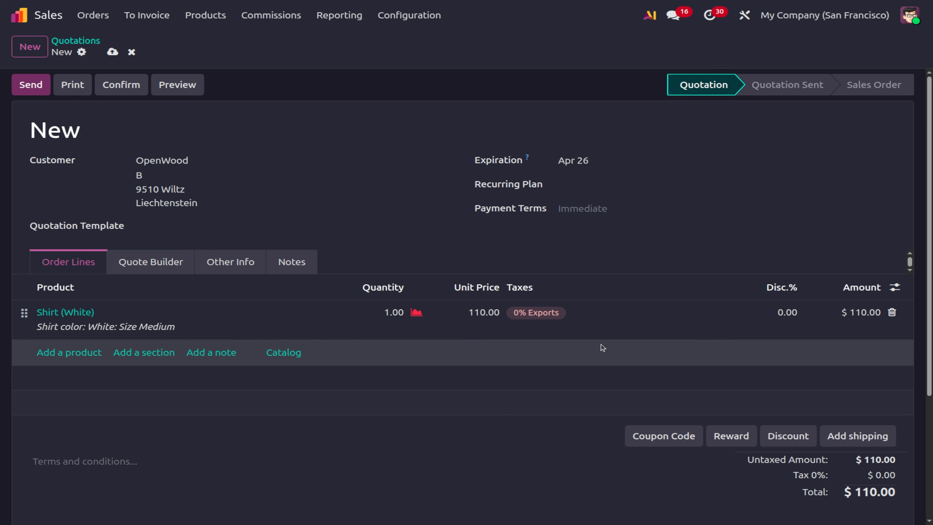
pyautogui.click(785, 312)
# Apply a 10% discount to the Shirt line ($99.00) and save quotation S00040.
pyautogui.write('11')
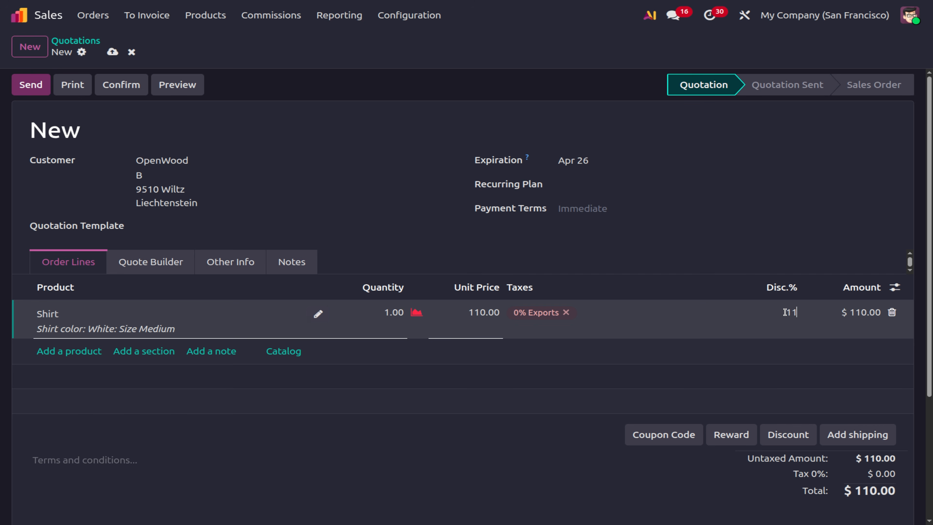
pyautogui.click(489, 477)
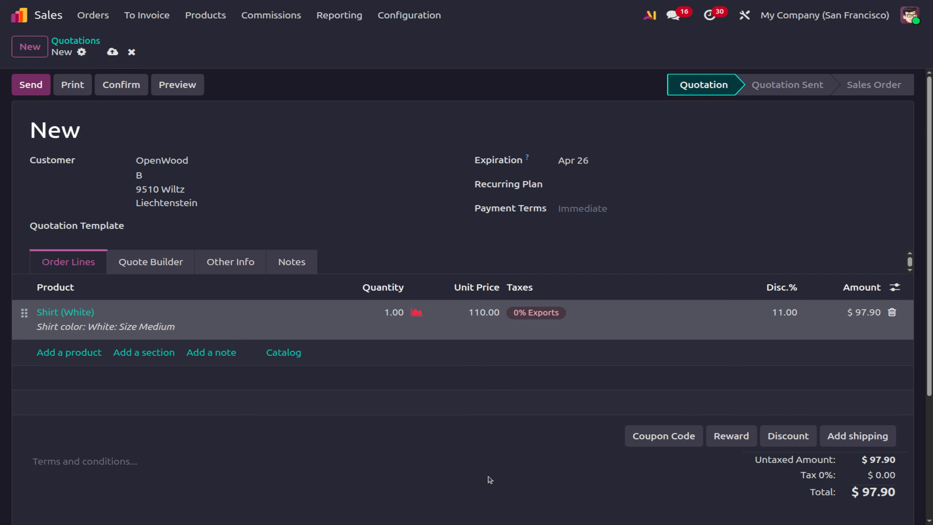
pyautogui.click(778, 315)
pyautogui.write('1')
pyautogui.click(496, 491)
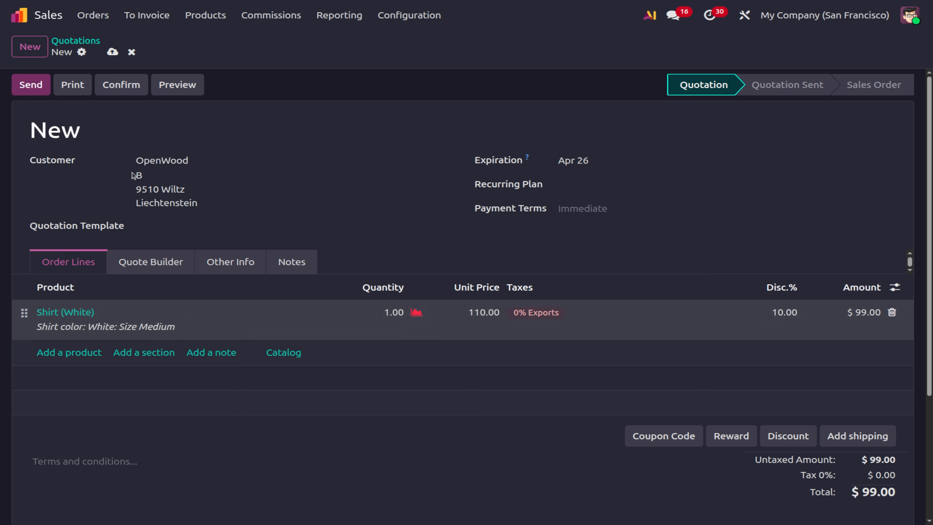
pyautogui.click(112, 52)
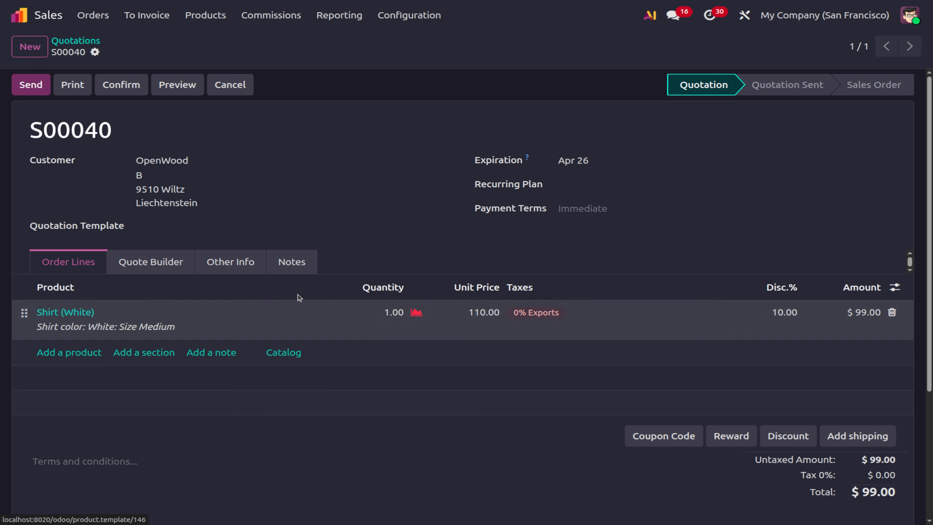
pyautogui.click(195, 15)
pyautogui.click(246, 43)
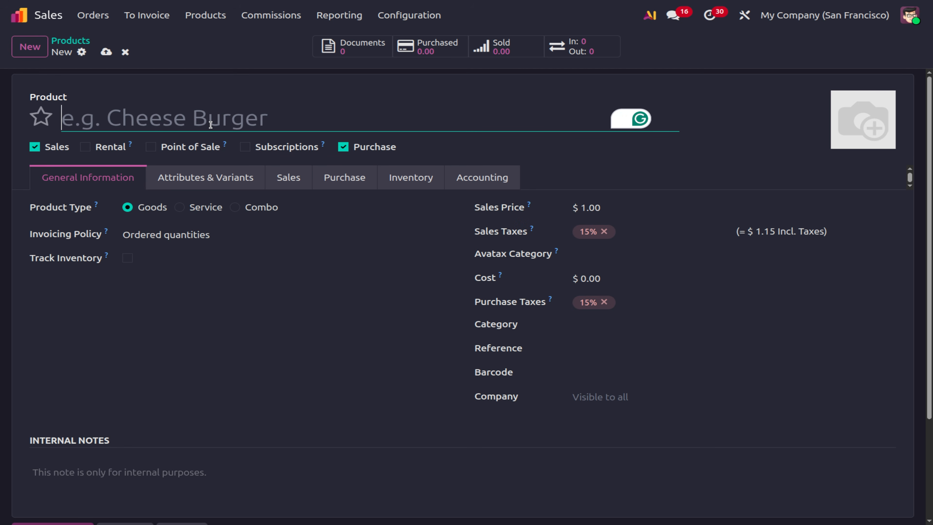
# Name the new product 'jacket', star it, track inventory, price it at 100, and save.
pyautogui.write('jacket')
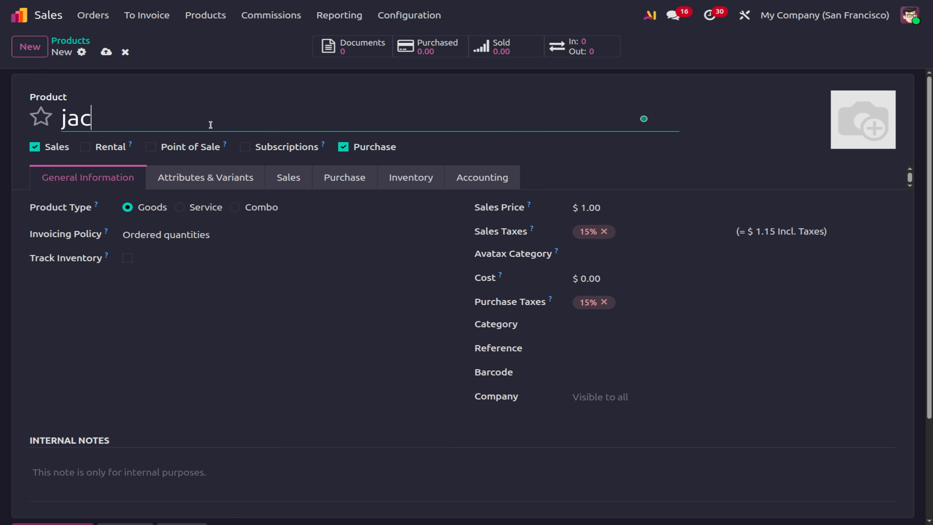
pyautogui.click(42, 116)
pyautogui.click(128, 260)
pyautogui.click(608, 208)
pyautogui.press('BackSpace')
pyautogui.write('100')
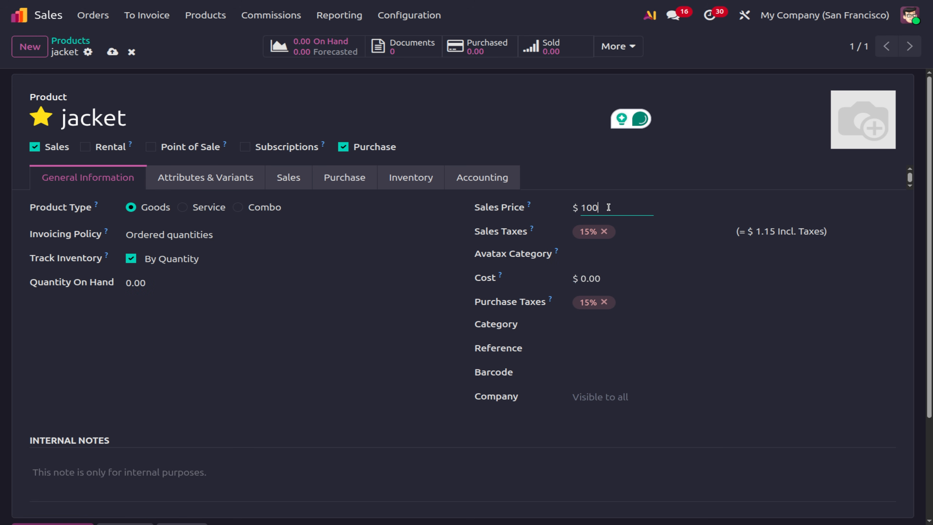
pyautogui.click(112, 53)
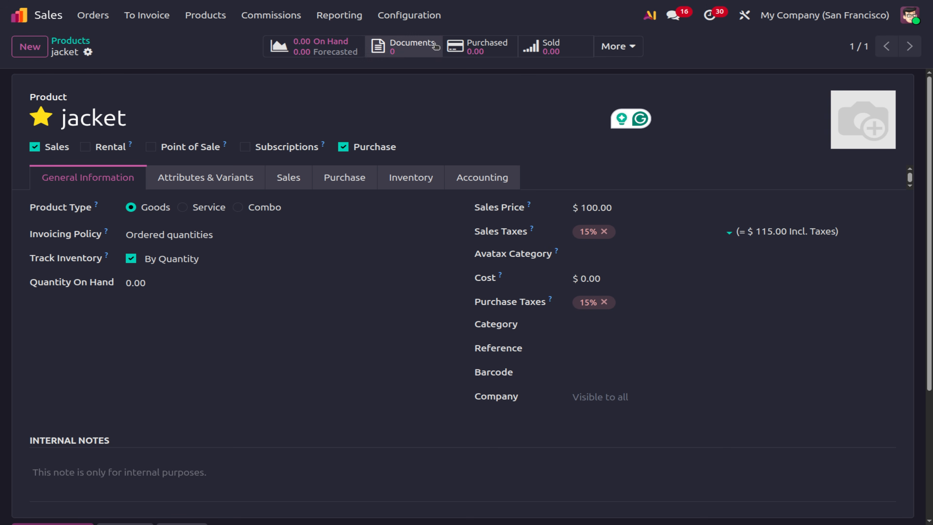
pyautogui.click(386, 14)
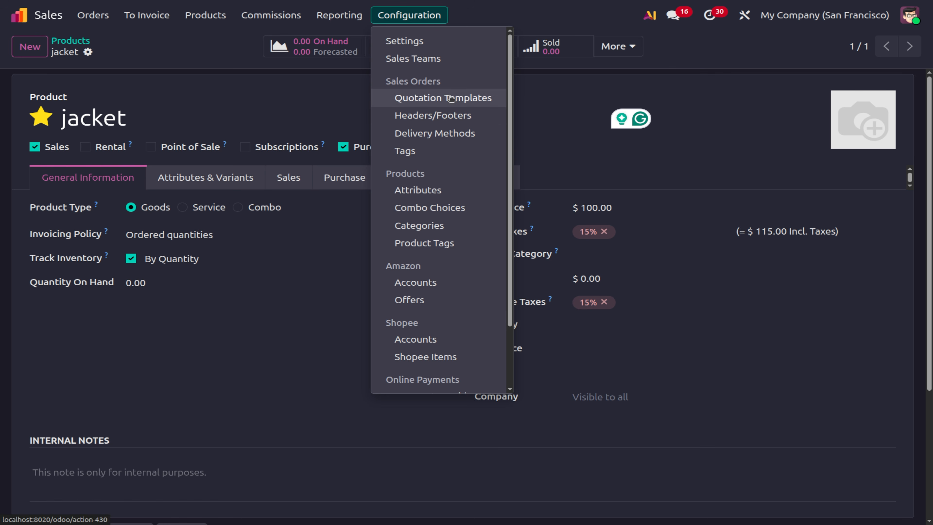
# Create the 'Jacket size' attribute as a Select list with values Large, Medium, Small, creating variants dynamically.
pyautogui.click(427, 192)
pyautogui.click(30, 46)
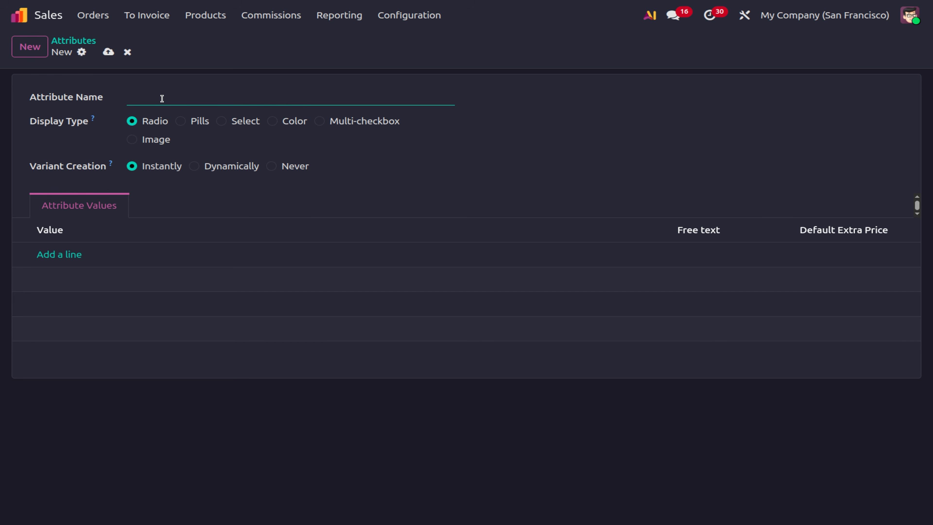
pyautogui.write('Jacket size')
pyautogui.click(221, 121)
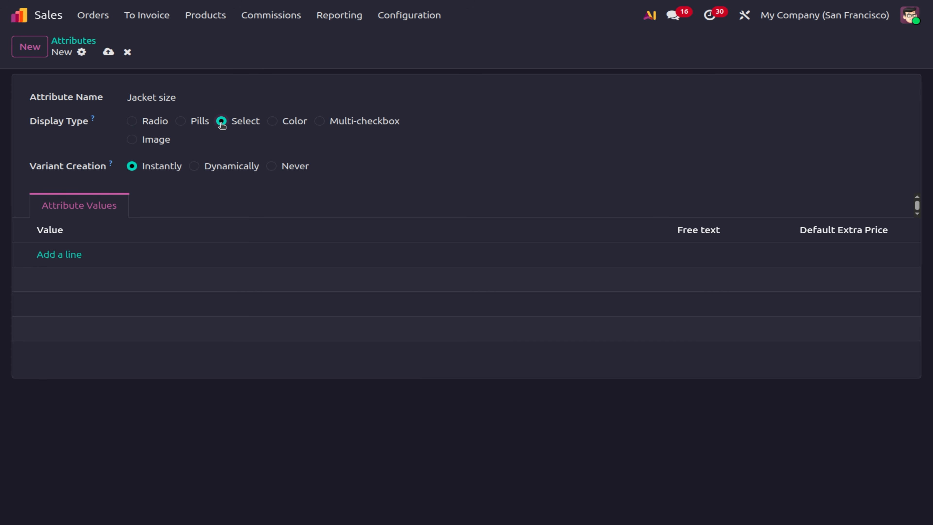
pyautogui.click(61, 255)
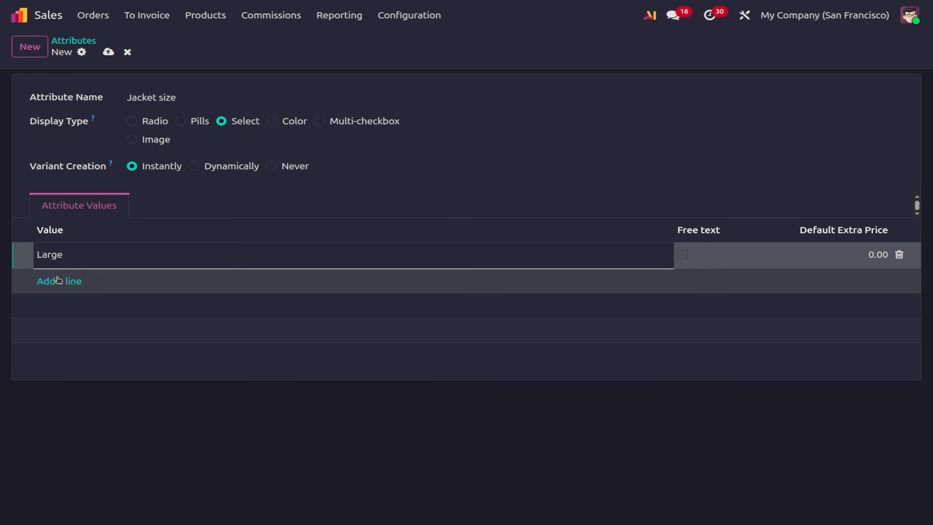
pyautogui.click(59, 286)
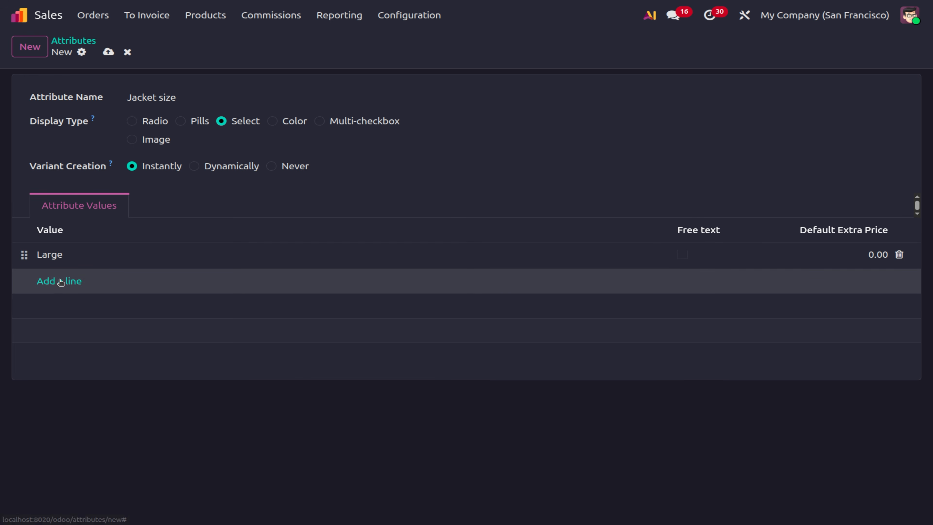
pyautogui.write('Medium')
pyautogui.click(48, 307)
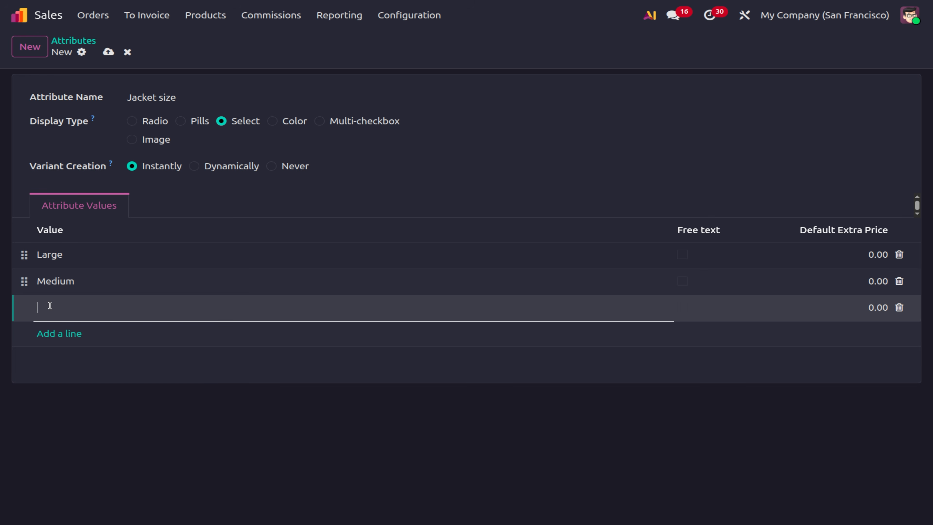
pyautogui.write('Small')
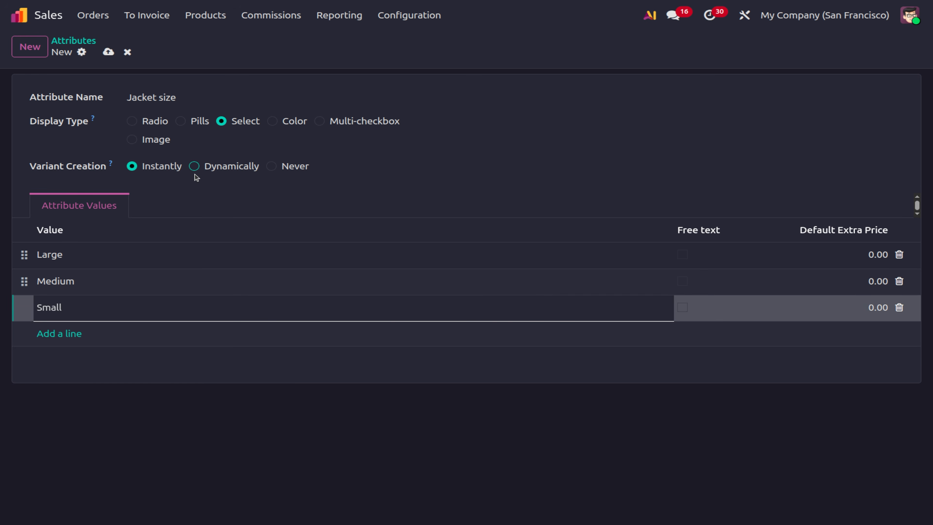
pyautogui.click(194, 168)
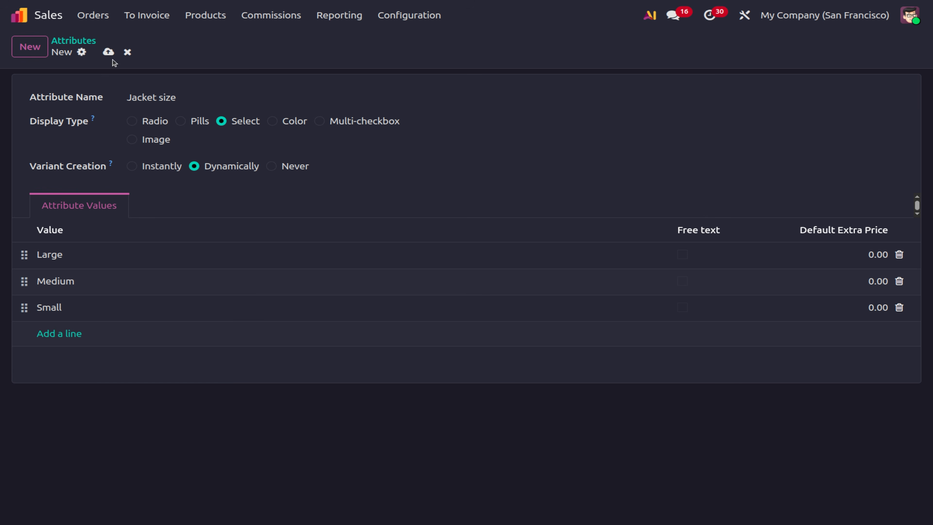
pyautogui.click(109, 53)
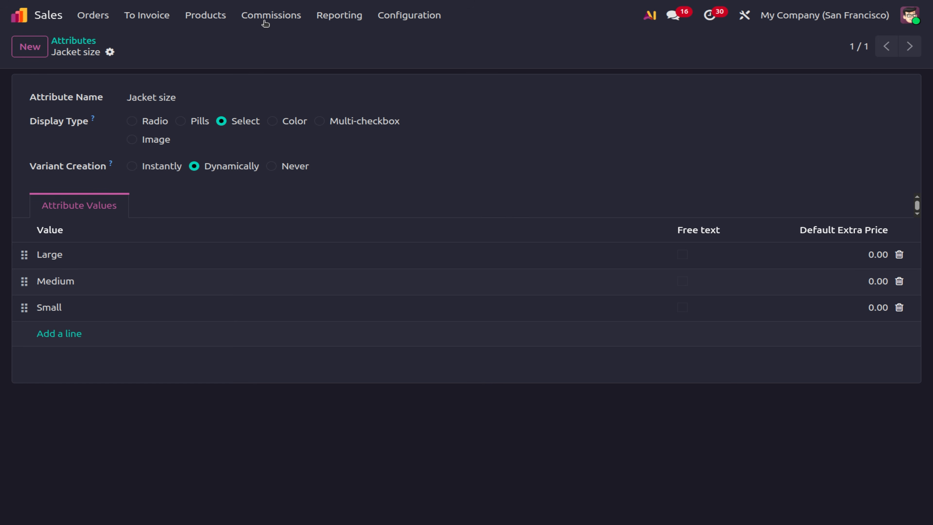
# Look over the product variants list, then open the jacket product from the products catalogue.
pyautogui.click(215, 18)
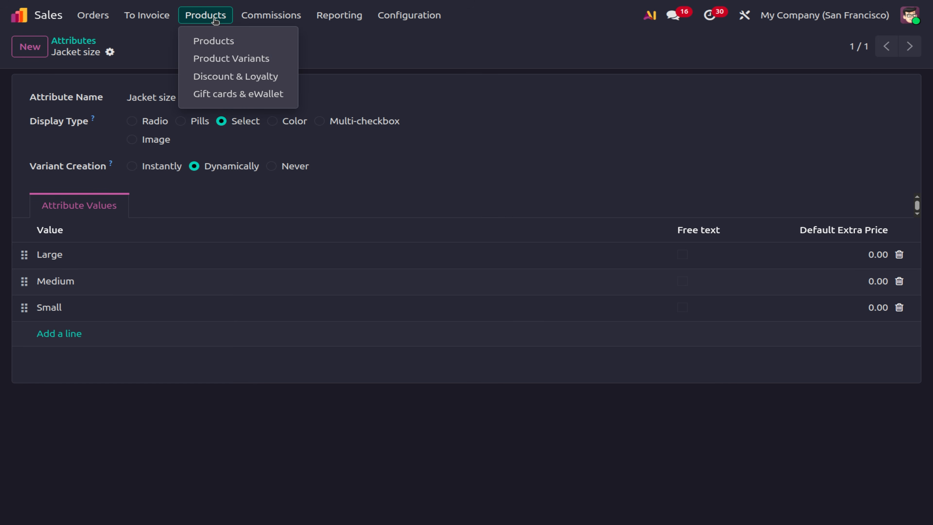
pyautogui.click(214, 59)
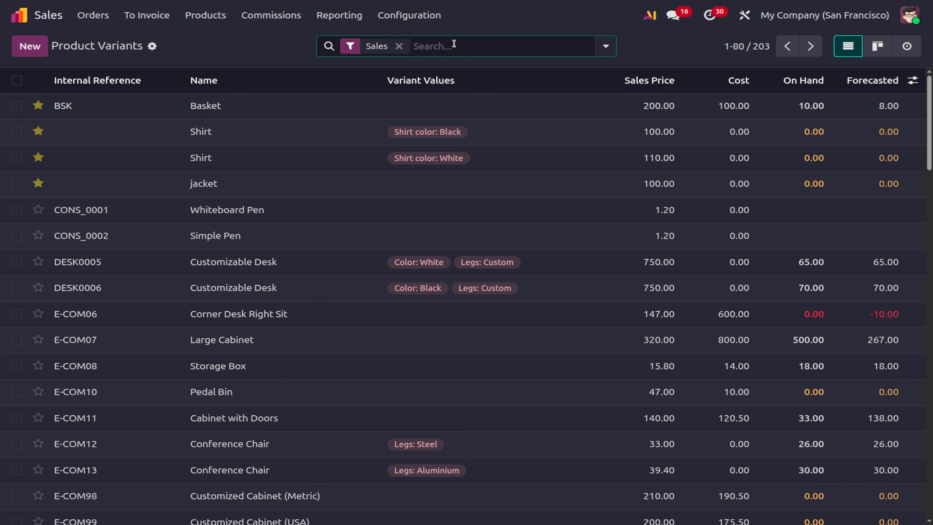
pyautogui.click(454, 44)
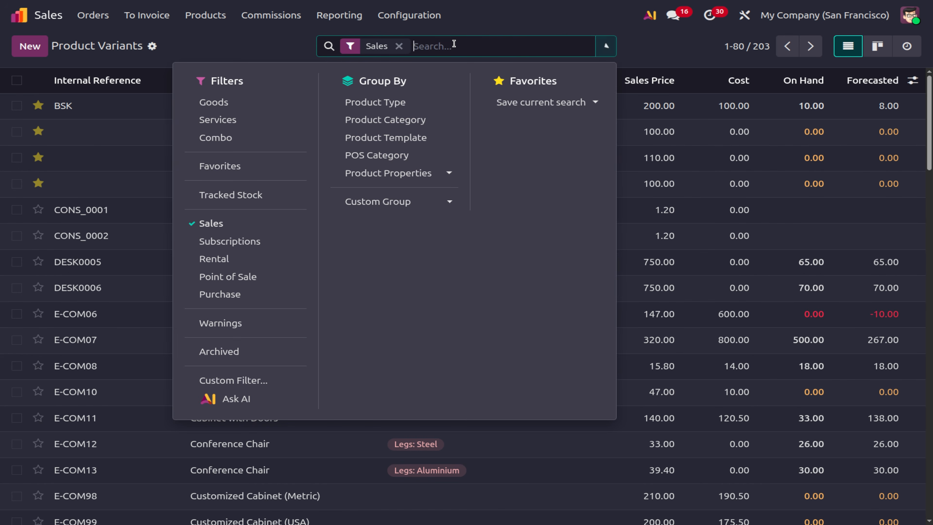
pyautogui.click(231, 47)
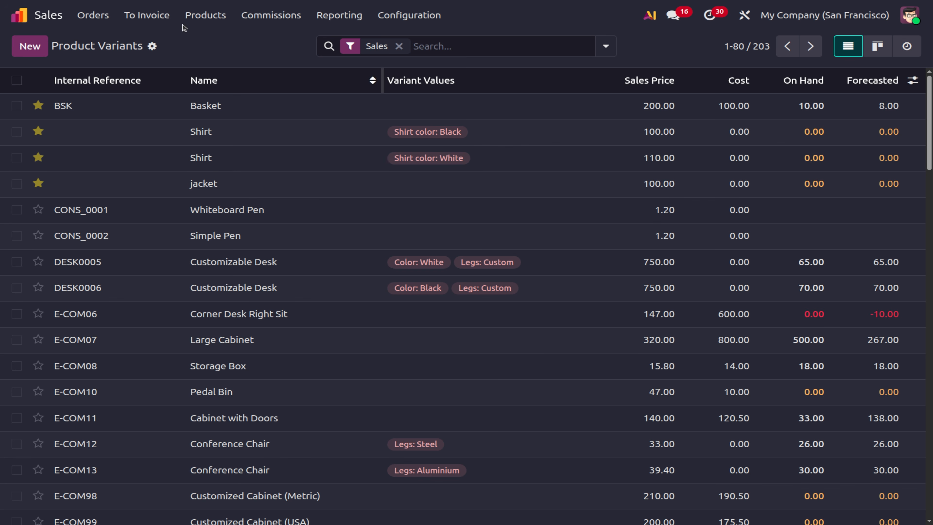
pyautogui.click(205, 15)
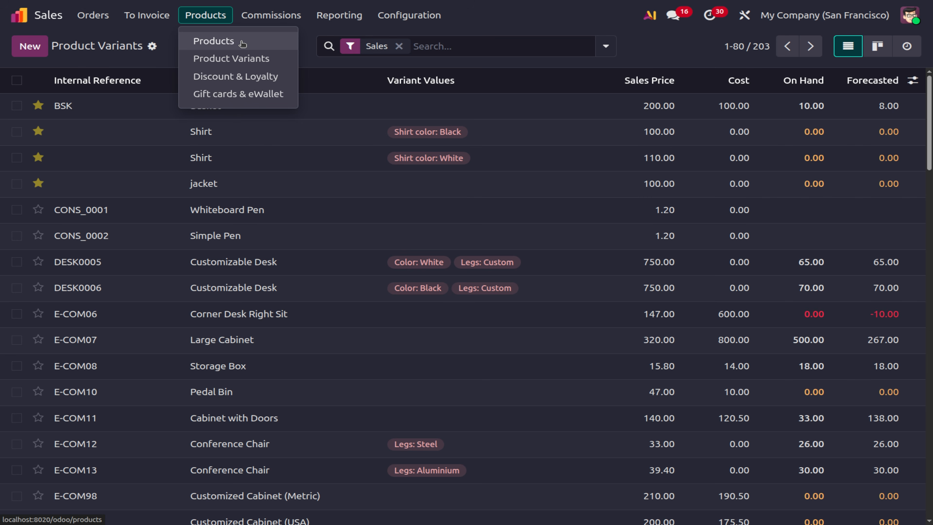
pyautogui.click(241, 41)
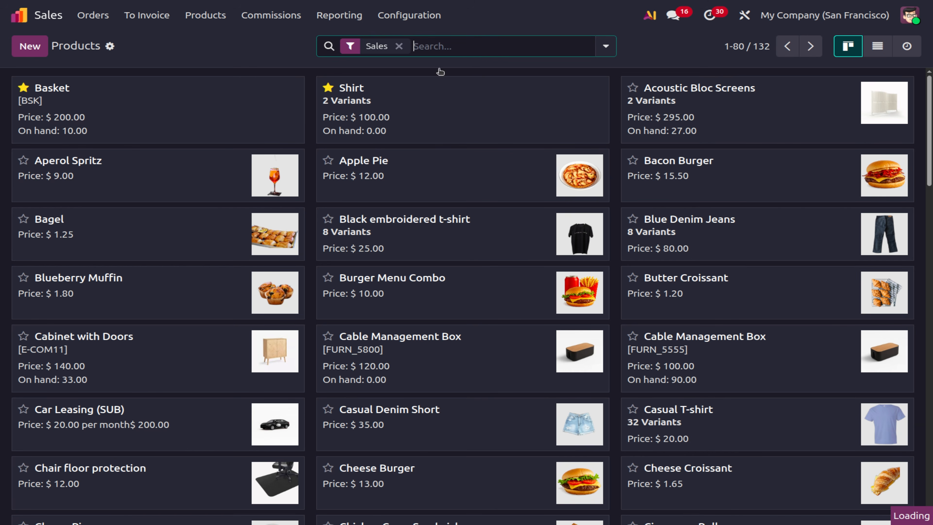
pyautogui.click(682, 104)
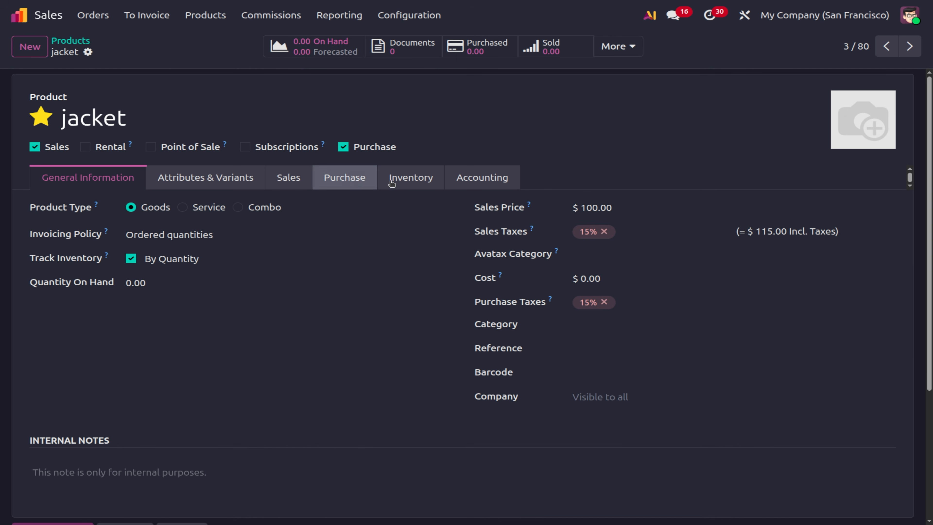
# Add a Jacket size attribute line to the jacket with values Large, Medium and Small.
pyautogui.click(229, 178)
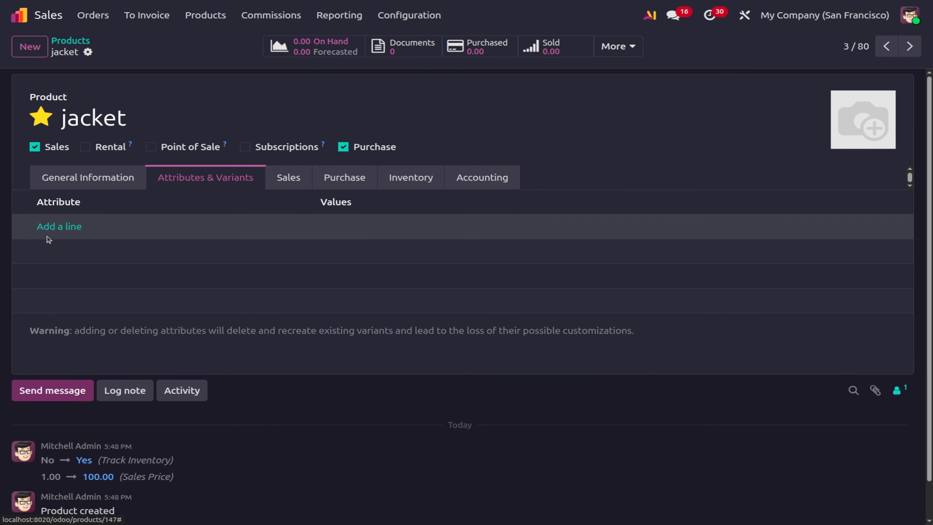
pyautogui.click(44, 225)
pyautogui.write('jack')
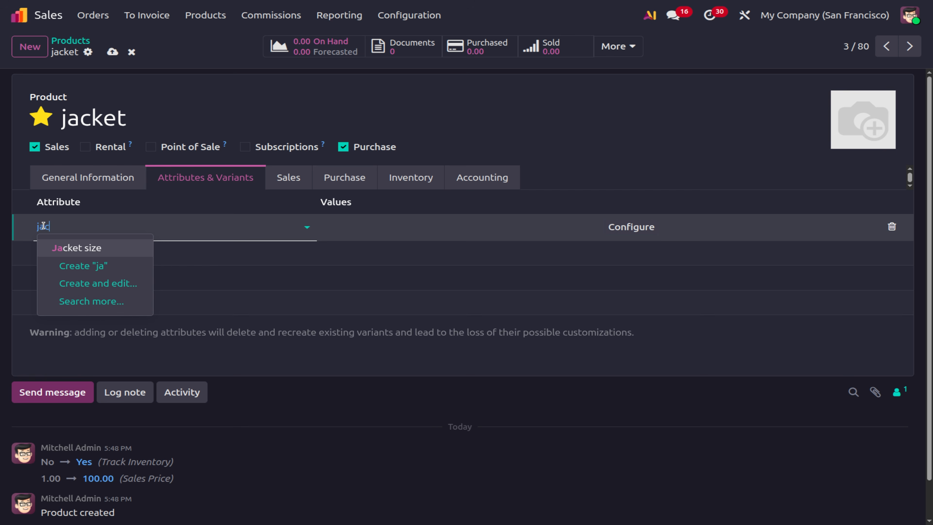
pyautogui.click(81, 249)
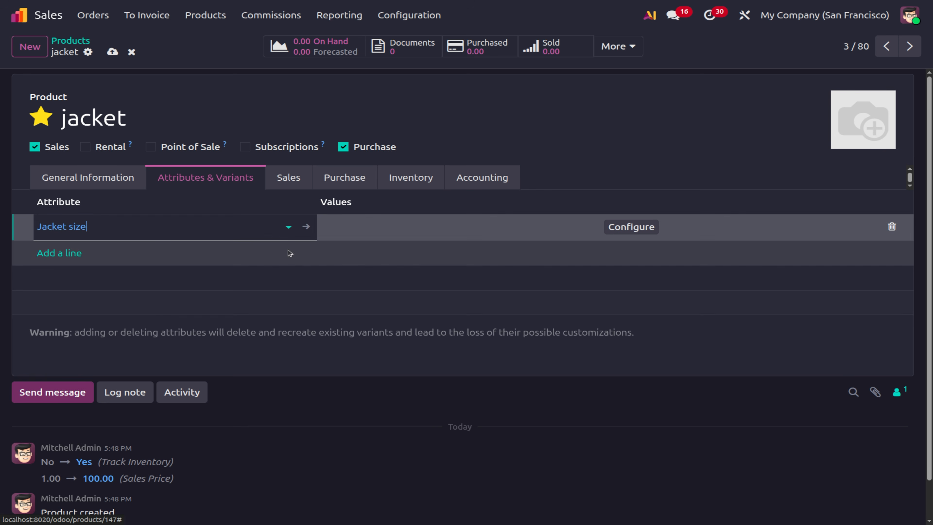
pyautogui.click(331, 226)
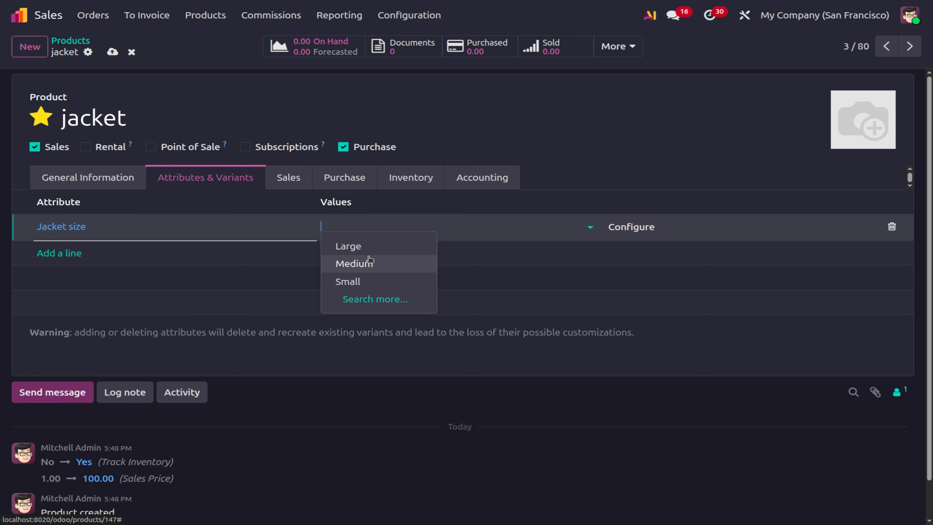
pyautogui.click(341, 246)
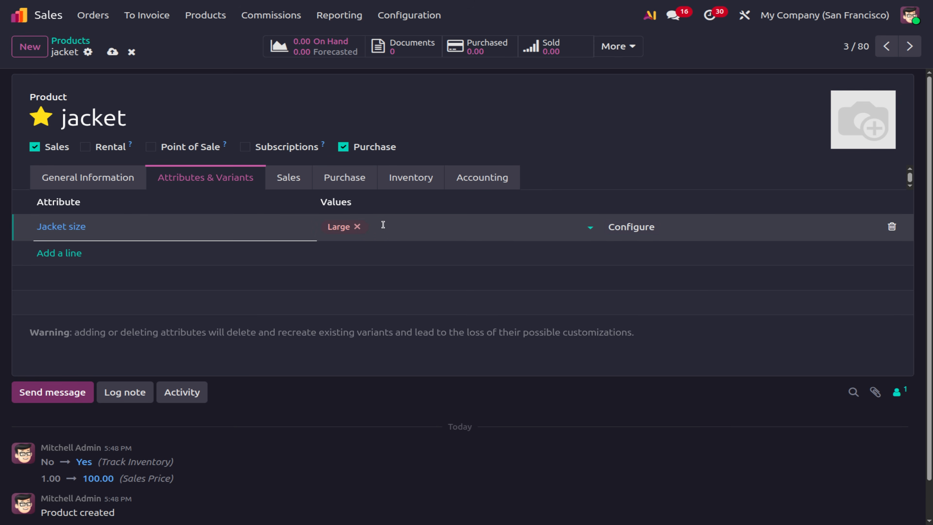
pyautogui.click(384, 226)
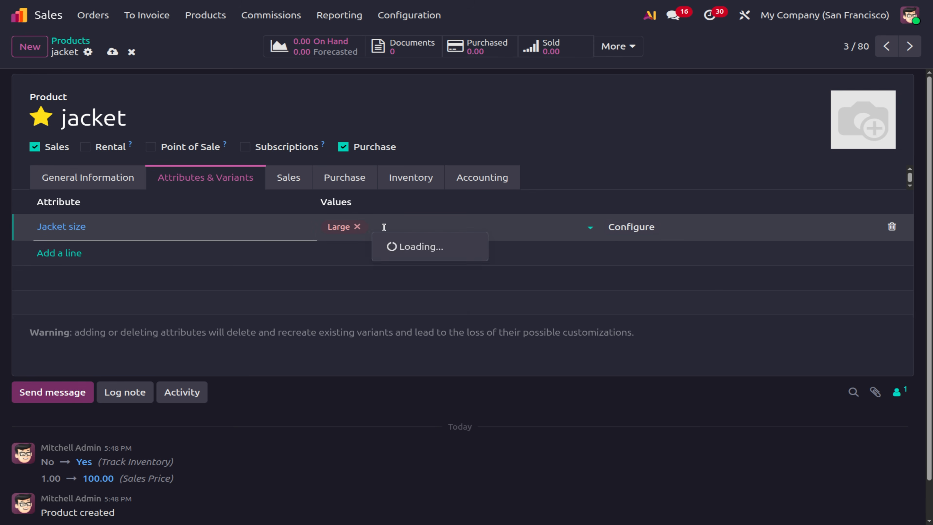
pyautogui.click(387, 264)
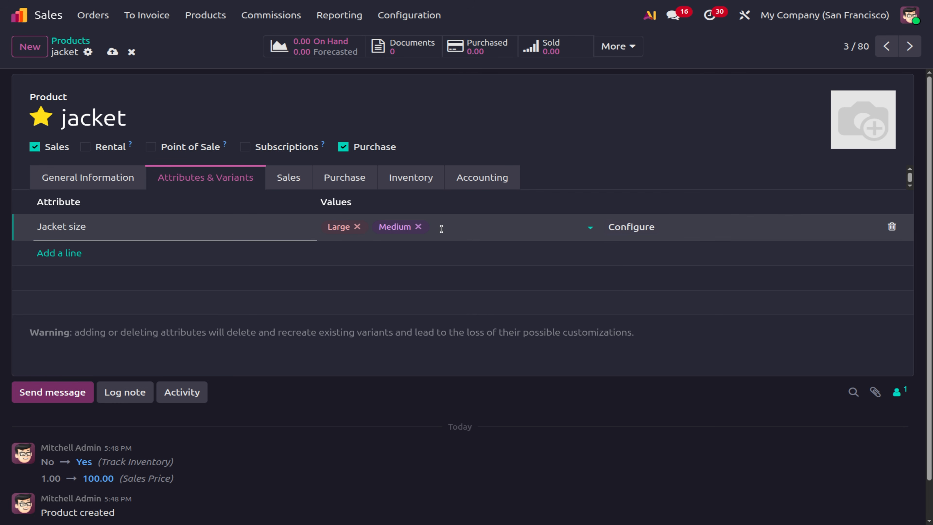
pyautogui.click(440, 229)
pyautogui.click(475, 282)
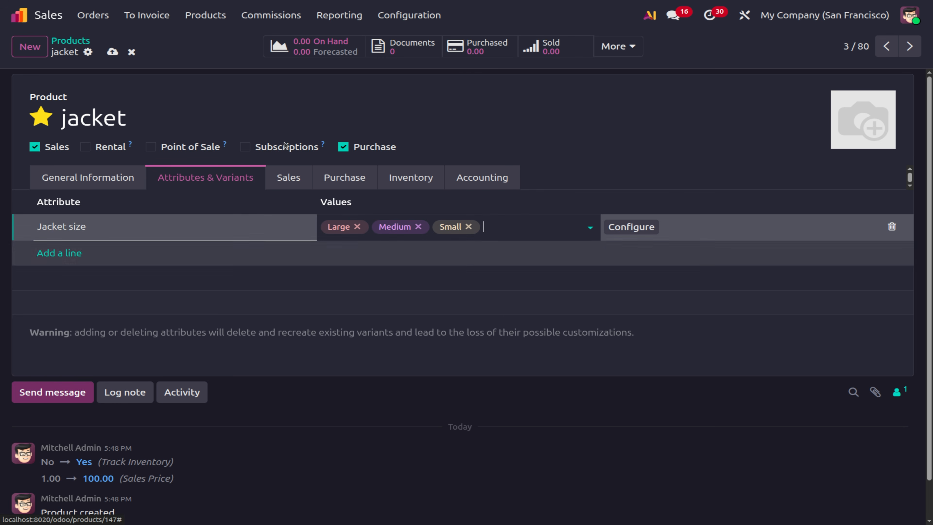
# Save the jacket and open the Large size value's record.
pyautogui.click(112, 52)
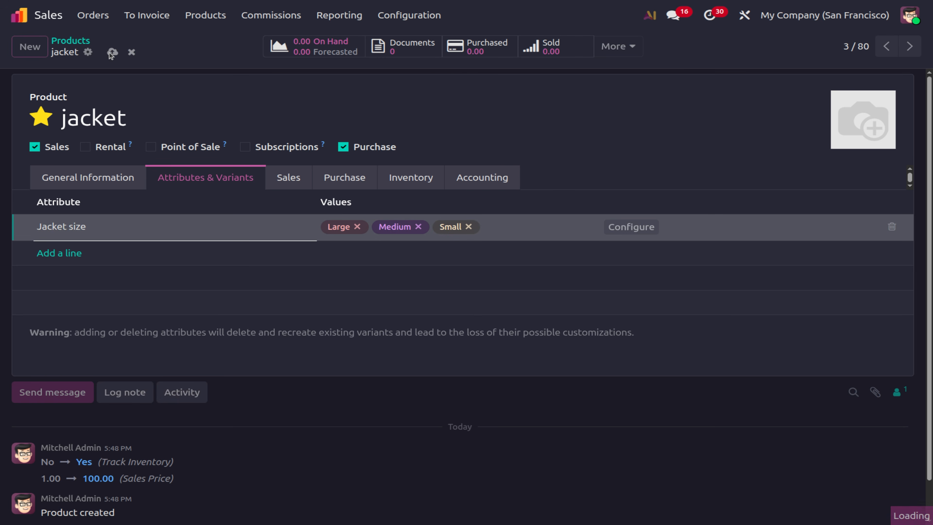
pyautogui.click(635, 230)
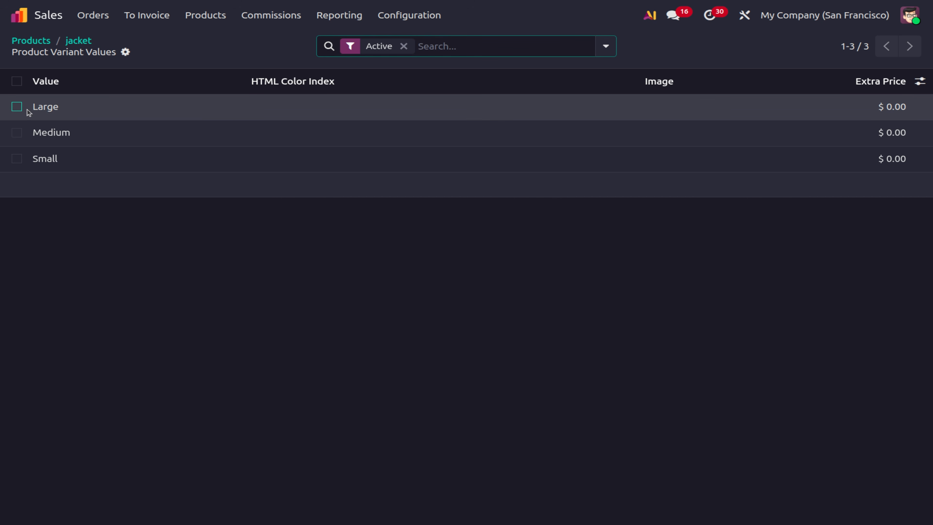
pyautogui.click(47, 117)
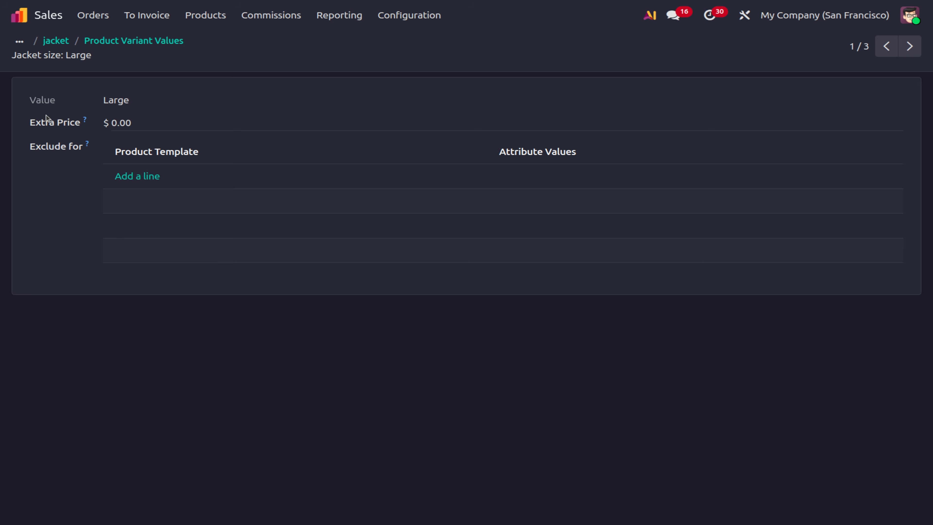
# Add an exclusion for product 'jacket' with value Jacket size: Large and save it.
pyautogui.click(141, 176)
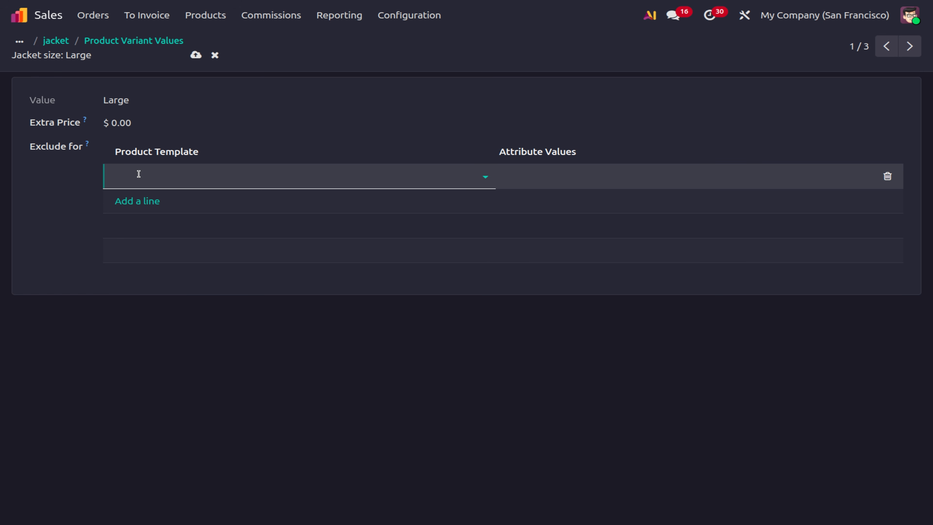
pyautogui.write('jac')
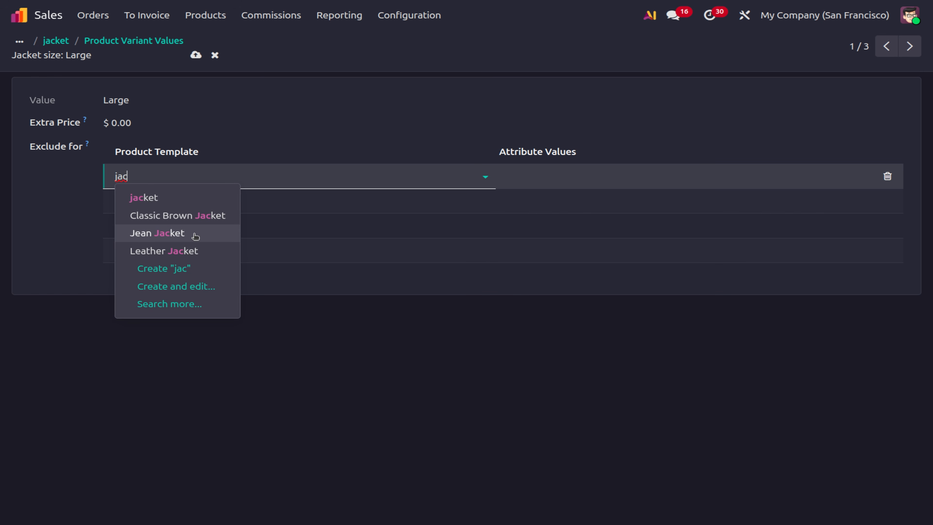
pyautogui.click(187, 199)
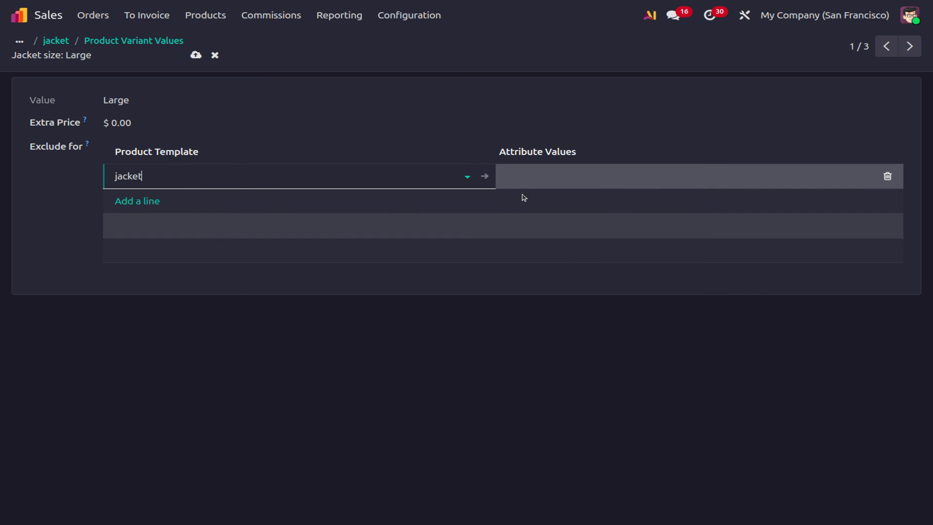
pyautogui.click(531, 177)
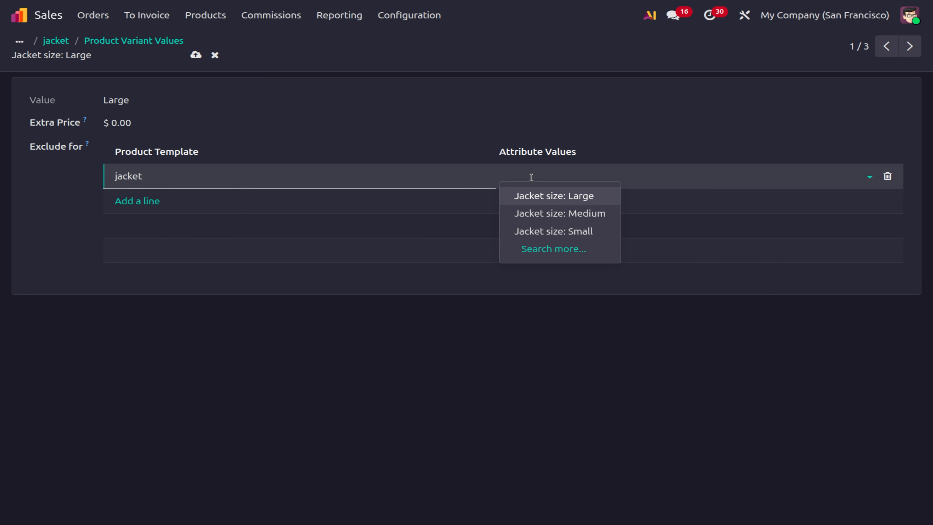
pyautogui.click(563, 202)
pyautogui.click(195, 56)
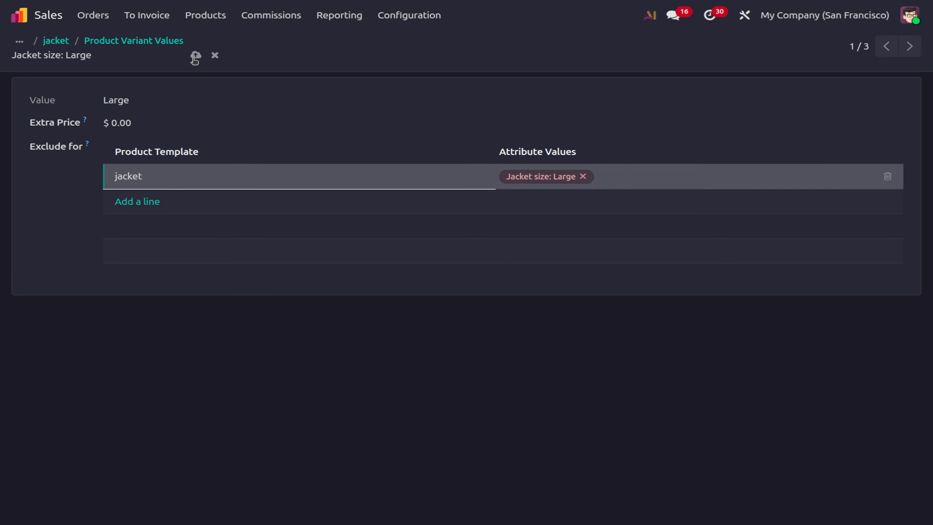
# Search Product Variants for 'jack', then clear the search to list all 202 variants.
pyautogui.click(98, 16)
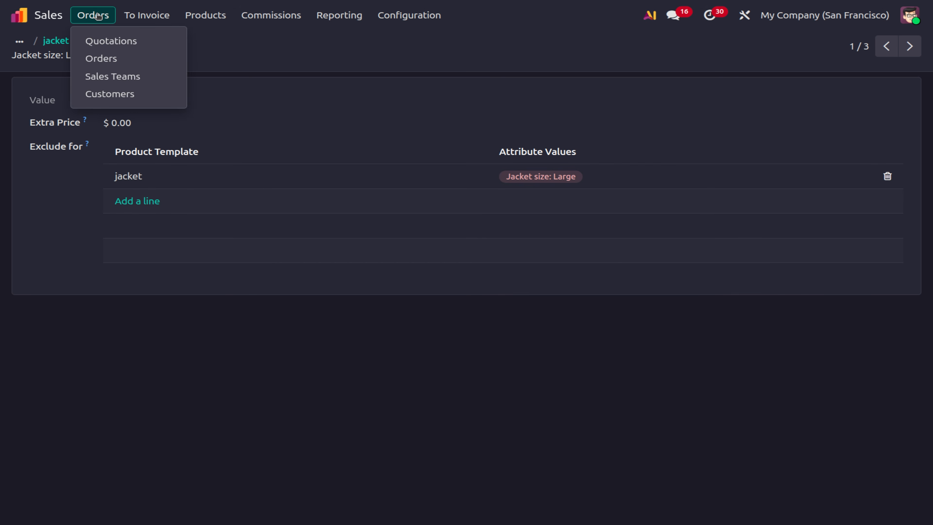
pyautogui.moveTo(205, 17)
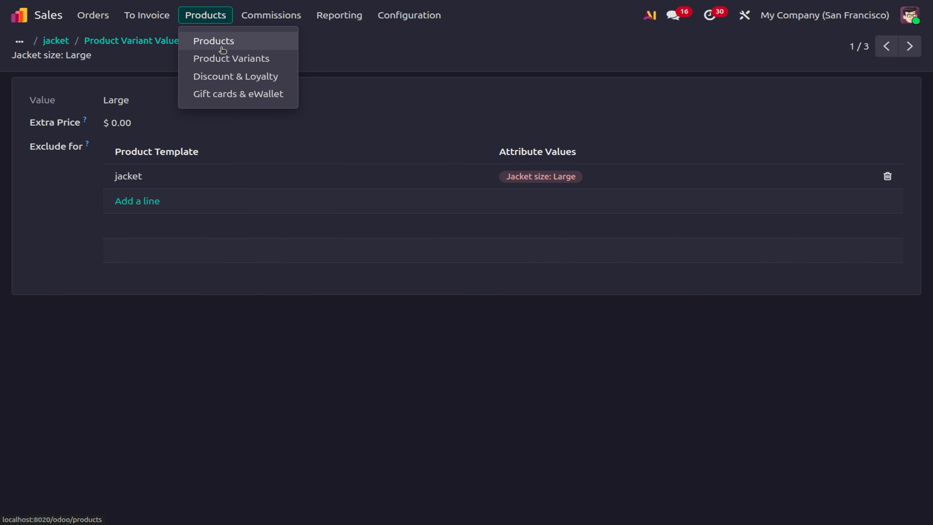
pyautogui.click(223, 50)
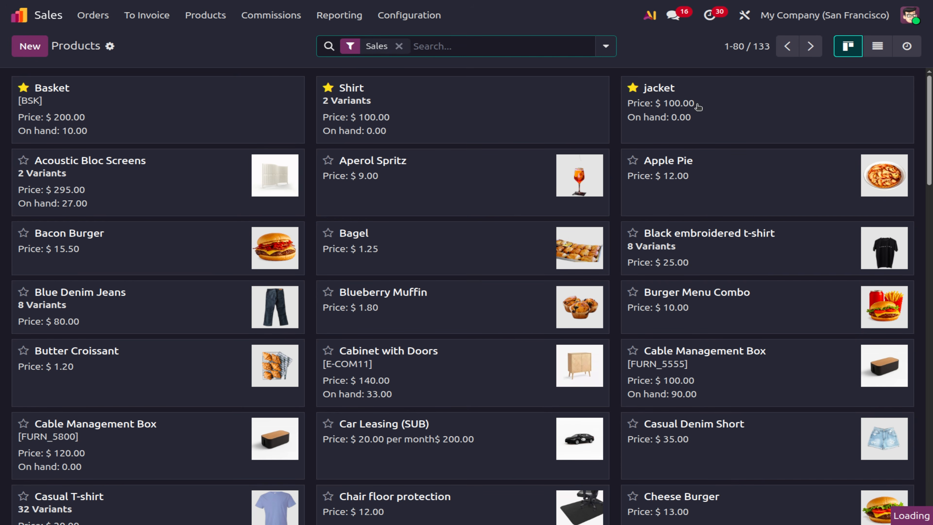
pyautogui.click(206, 15)
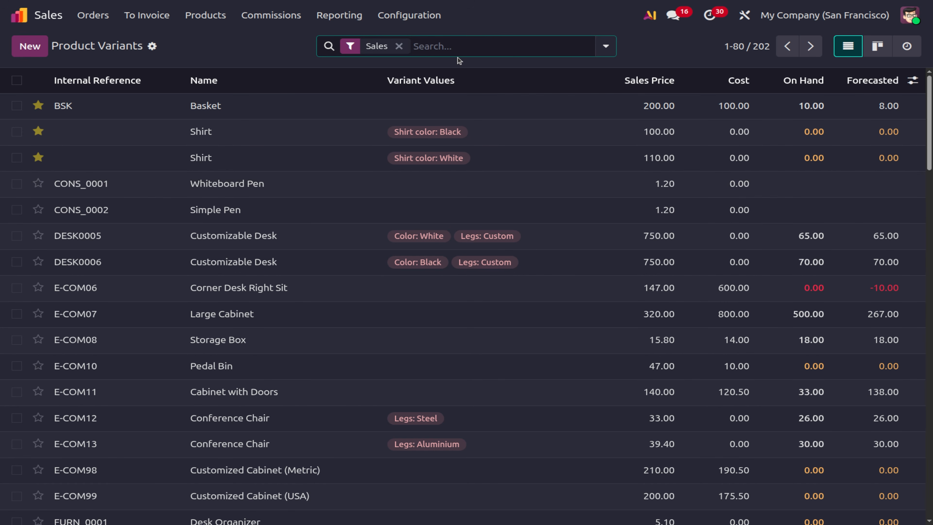
pyautogui.write('jack')
pyautogui.press('Return')
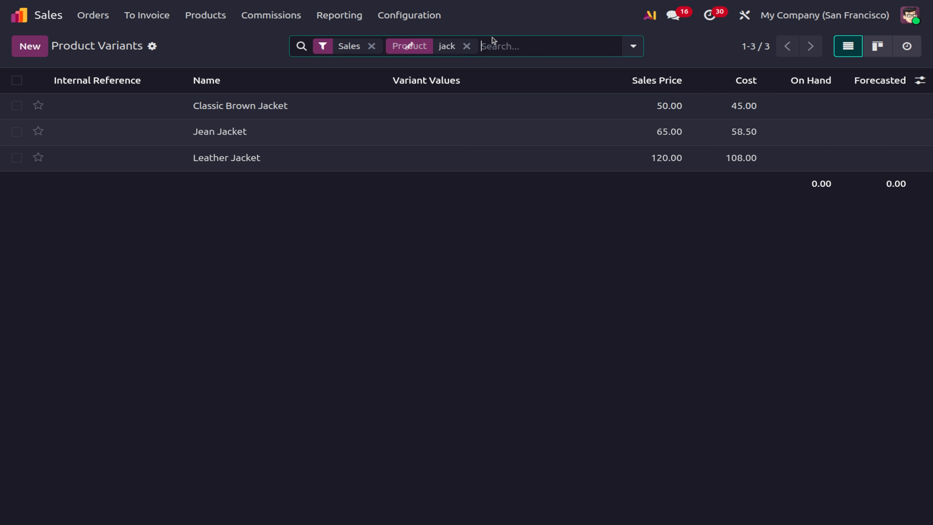
pyautogui.click(466, 47)
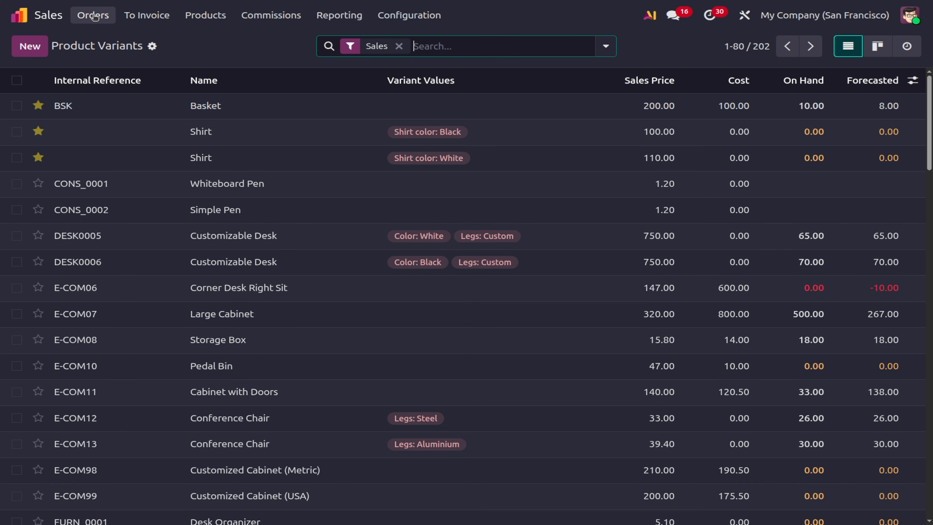
pyautogui.click(94, 16)
# Start a new quotation for customer OpenWood and add the jacket product line.
pyautogui.click(90, 39)
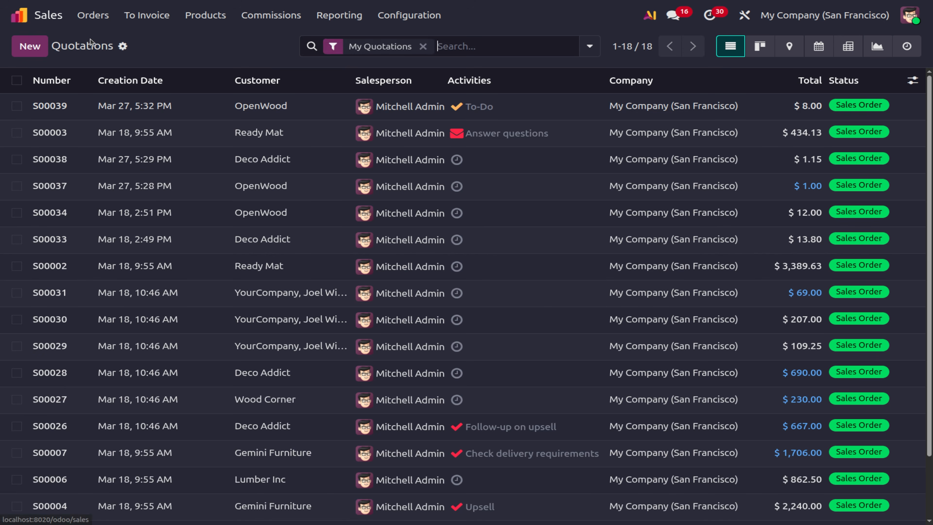
pyautogui.click(31, 52)
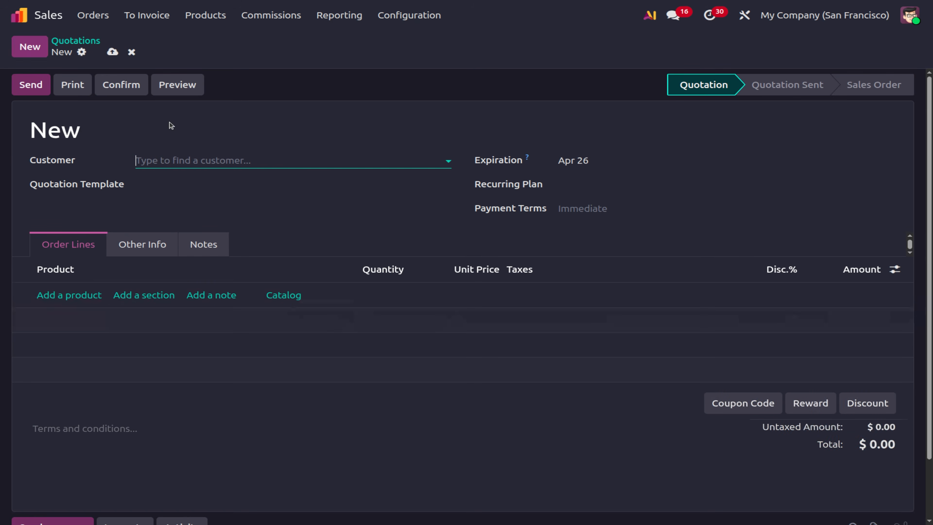
pyautogui.click(161, 158)
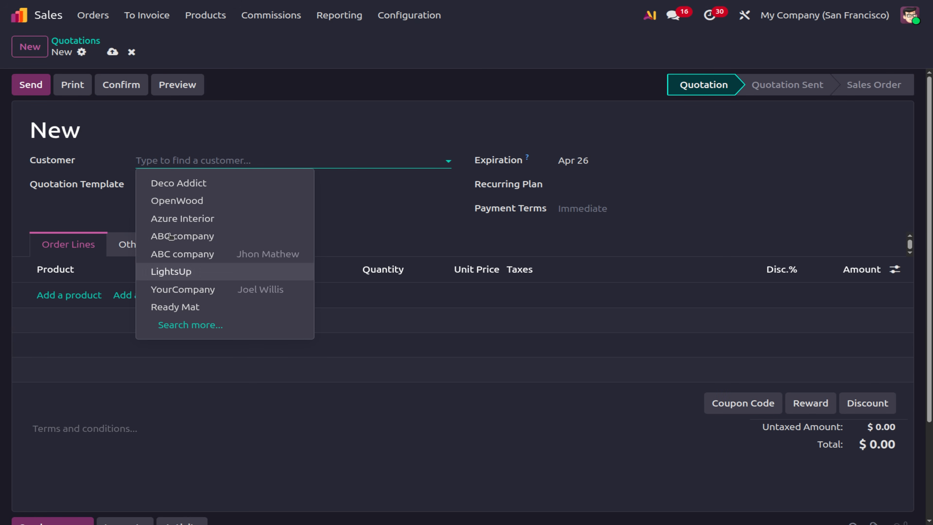
pyautogui.click(177, 202)
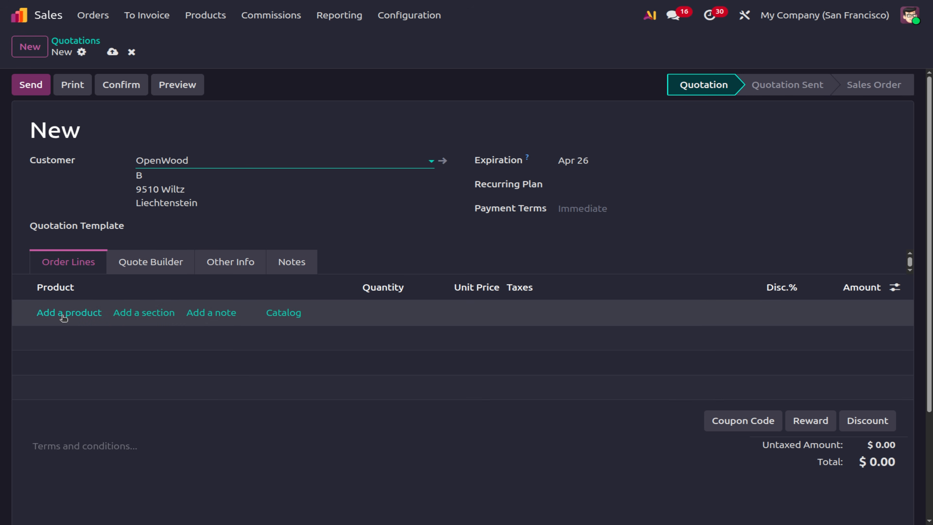
pyautogui.click(63, 316)
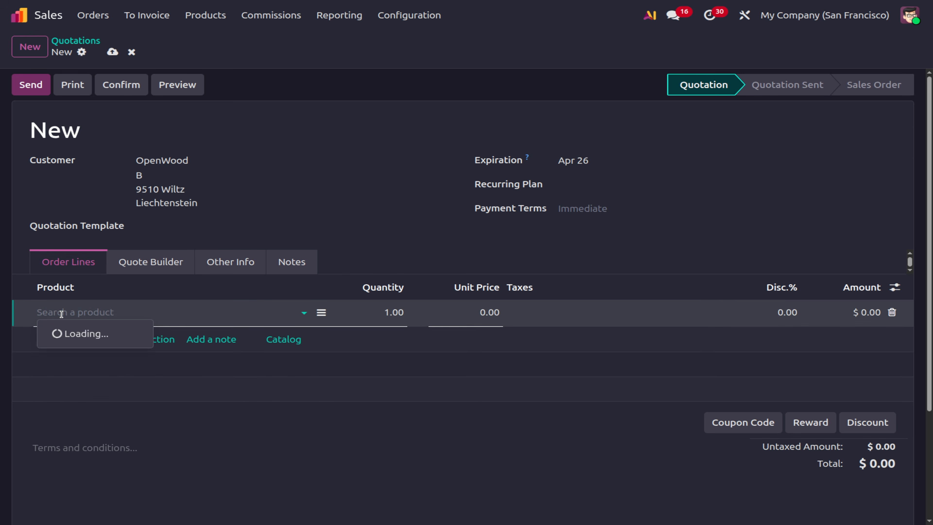
pyautogui.click(68, 370)
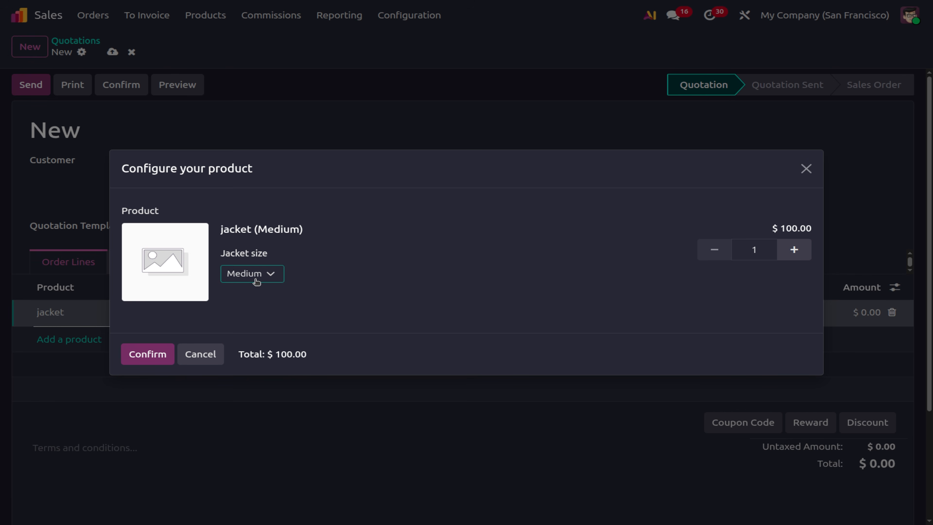
# Try the unavailable Large size, then confirm a jacket (Medium) line at $100.00.
pyautogui.click(256, 280)
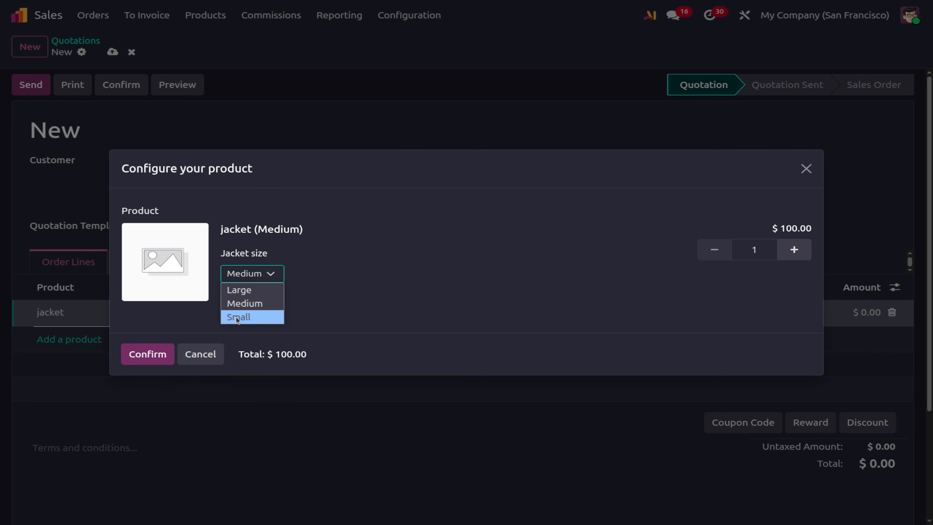
pyautogui.click(236, 293)
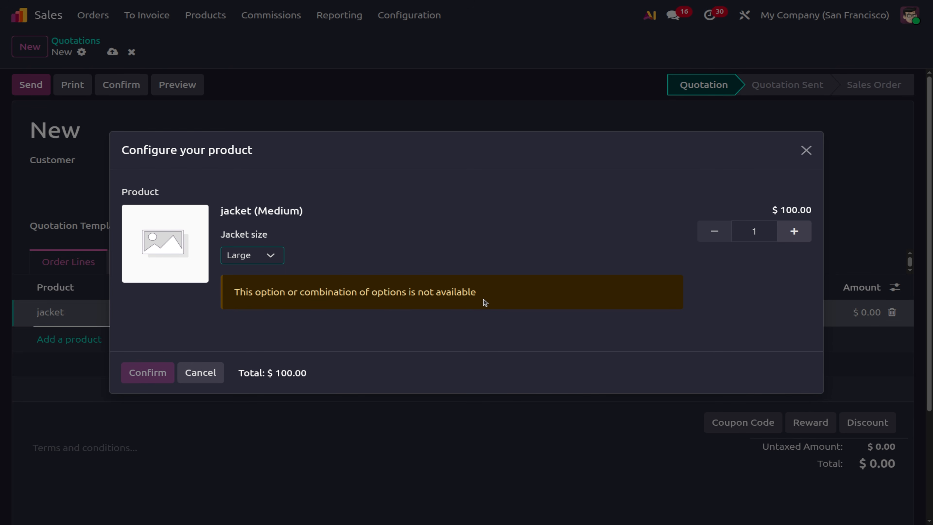
pyautogui.click(253, 256)
pyautogui.click(244, 285)
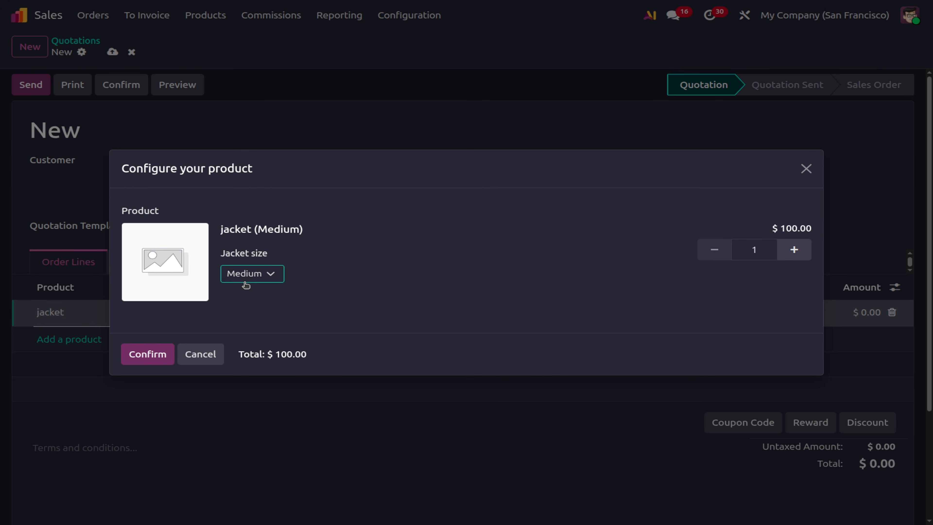
pyautogui.click(149, 355)
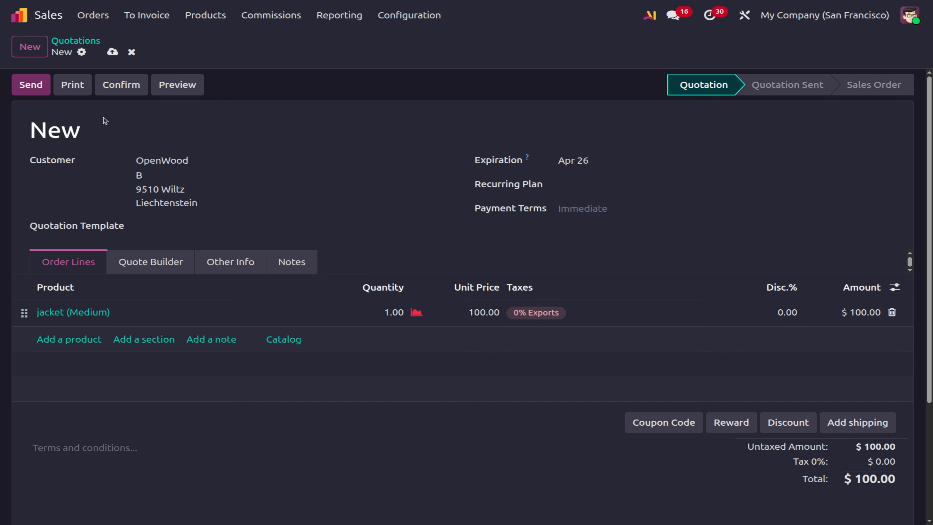
# Confirm the OpenWood quotation as S00041 and check the new jacket (Medium) variant in Product Variants.
pyautogui.click(103, 85)
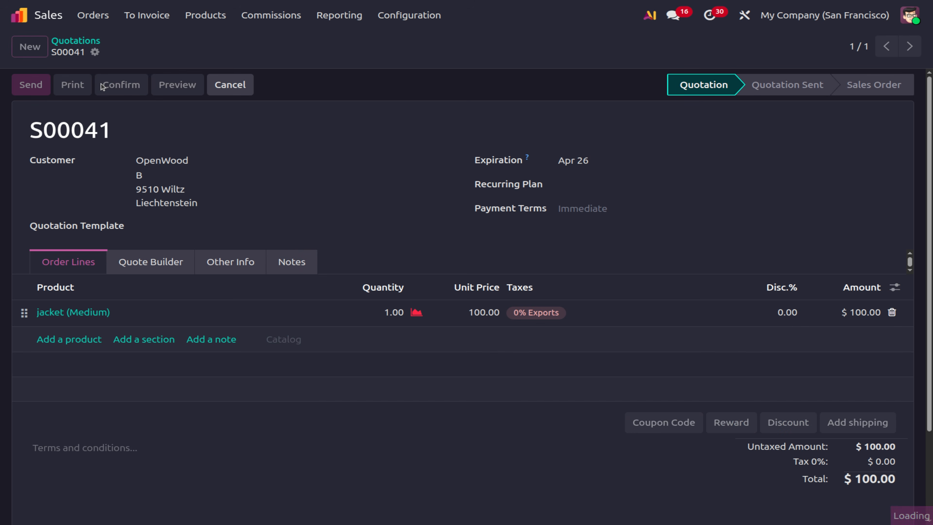
pyautogui.click(200, 16)
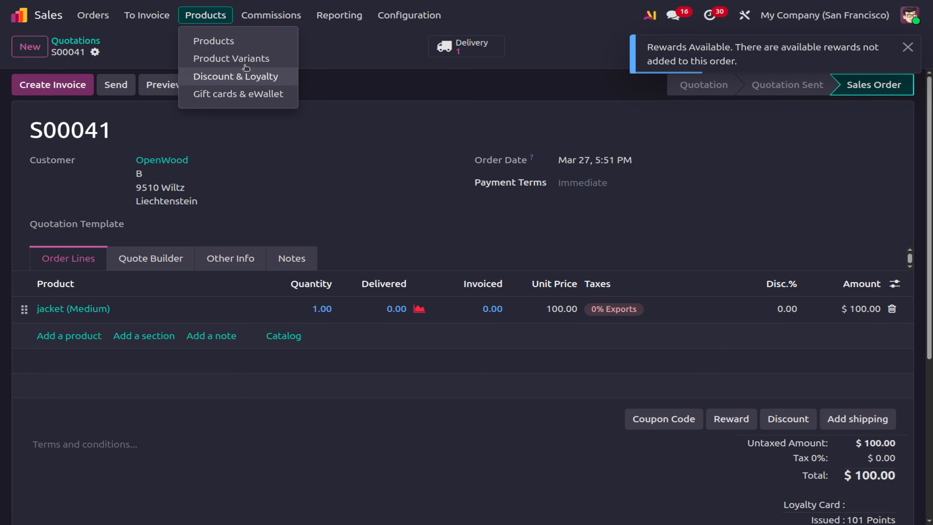
pyautogui.click(215, 62)
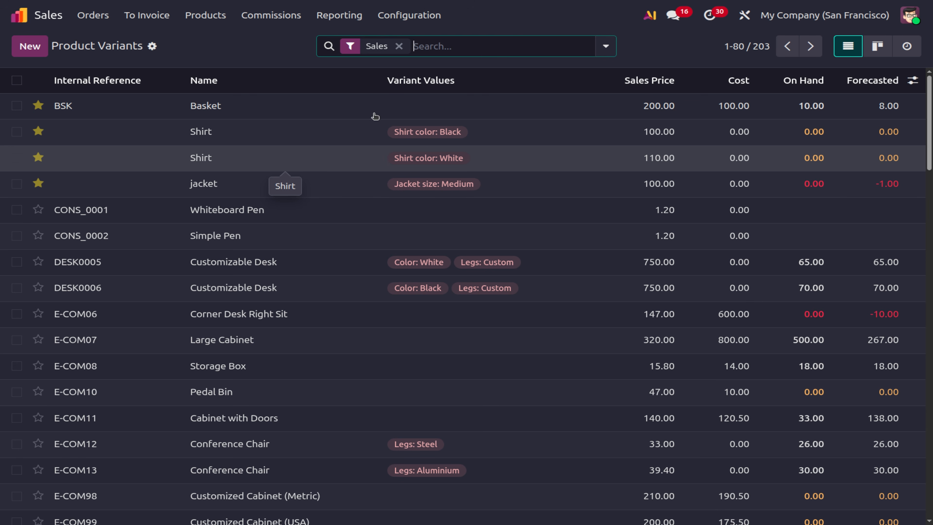
pyautogui.click(191, 22)
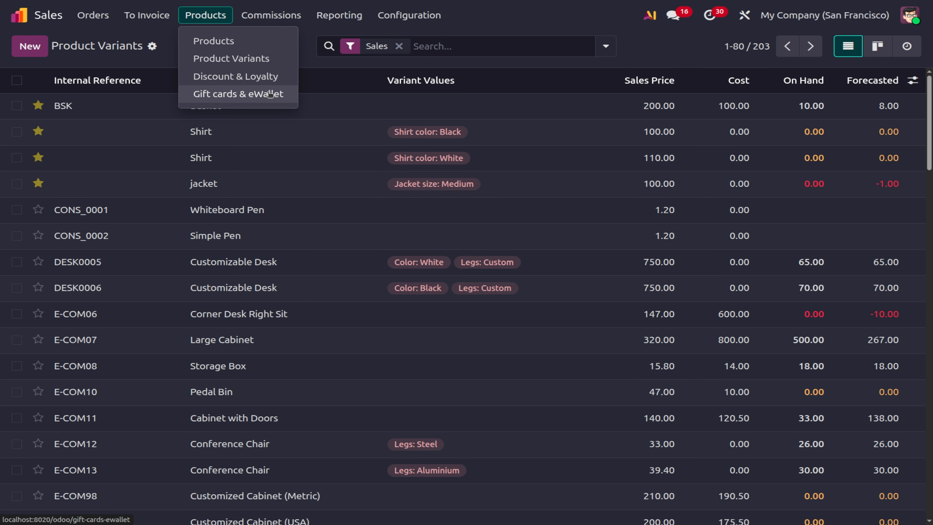
# In Discount & Loyalty, select all five programs and archive them.
pyautogui.click(247, 77)
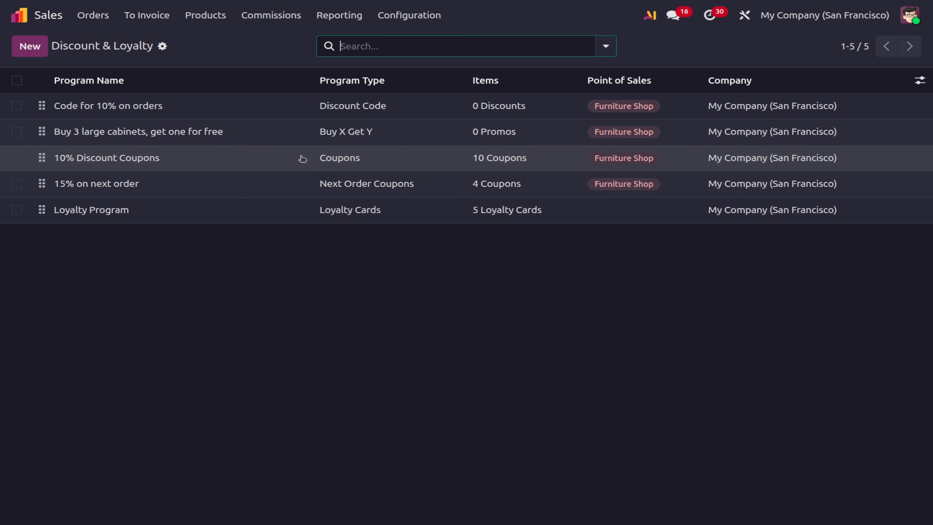
pyautogui.click(17, 80)
pyautogui.click(509, 46)
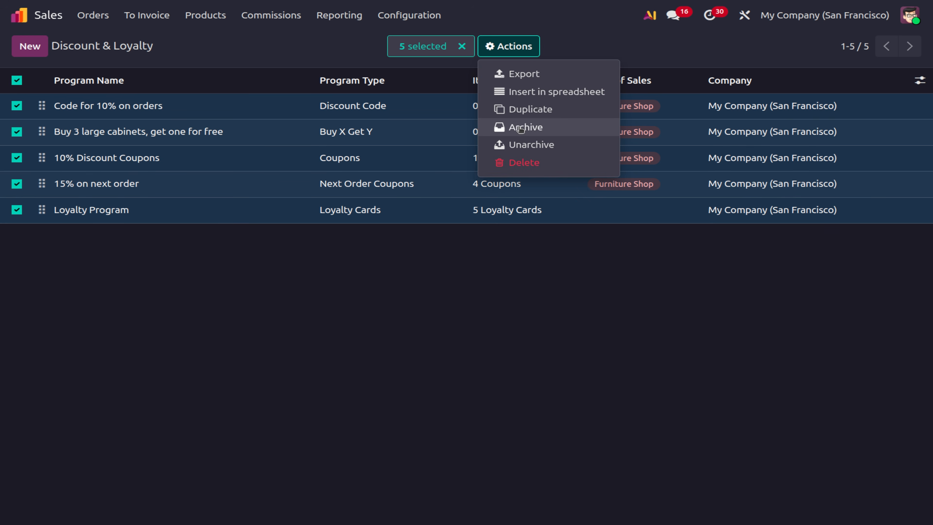
pyautogui.click(521, 128)
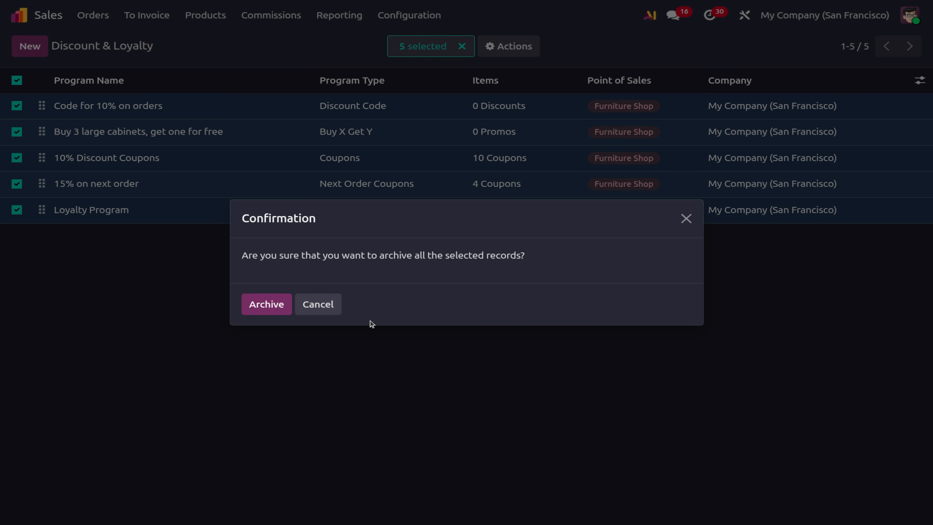
pyautogui.click(259, 304)
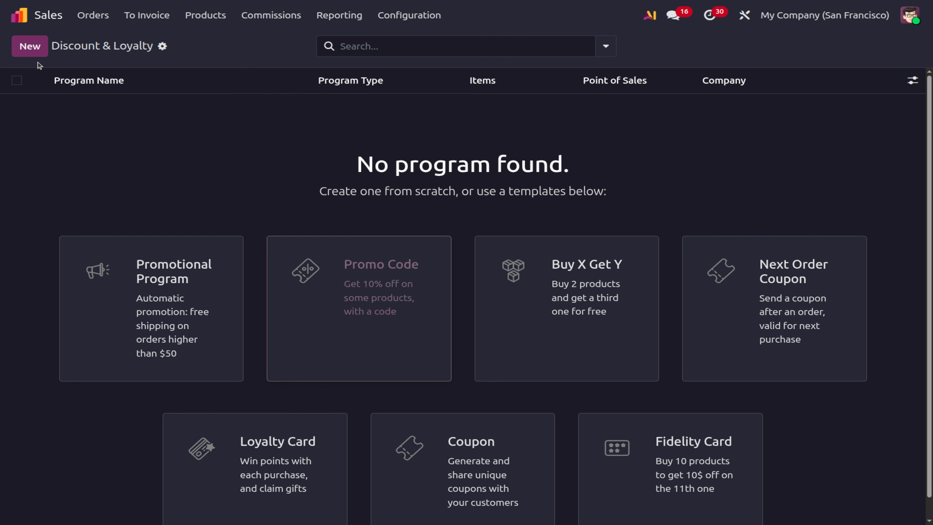
# Create a new program, keep the Promotions type, and name it 'Promotion'.
pyautogui.click(30, 46)
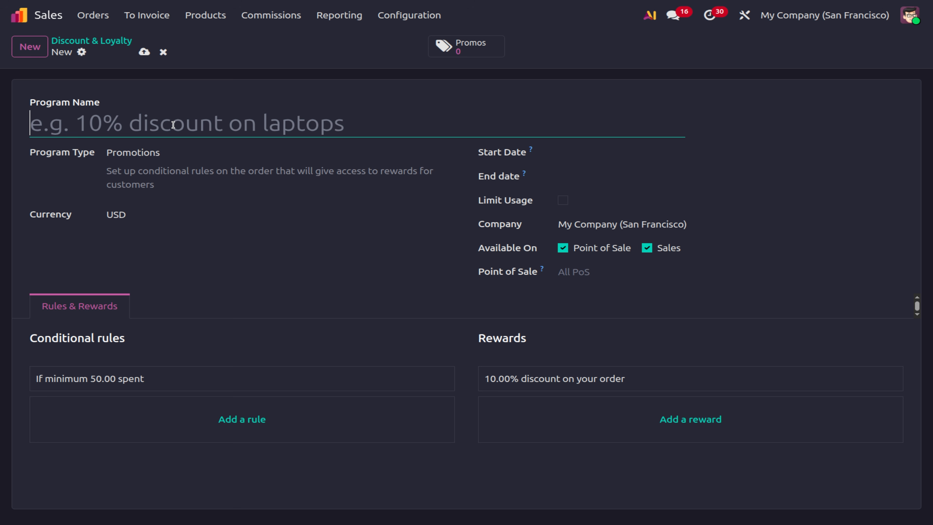
pyautogui.click(161, 151)
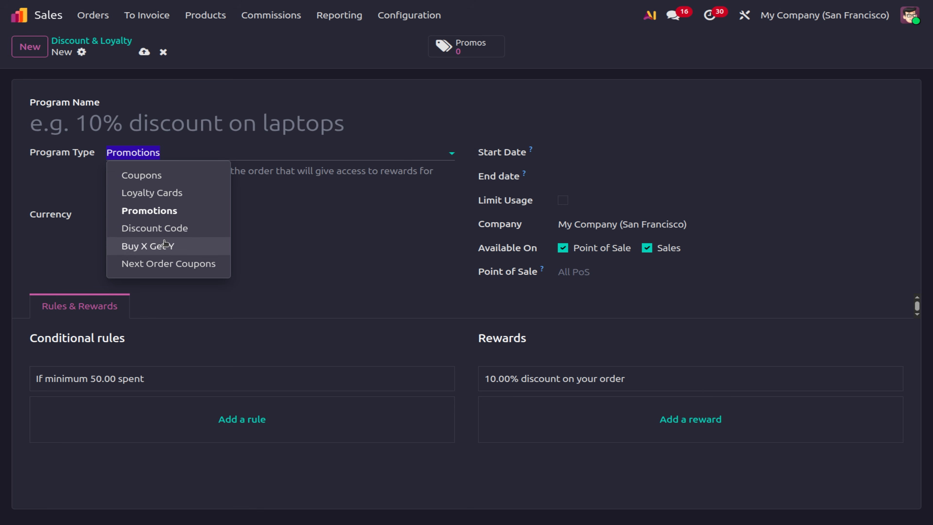
pyautogui.click(121, 119)
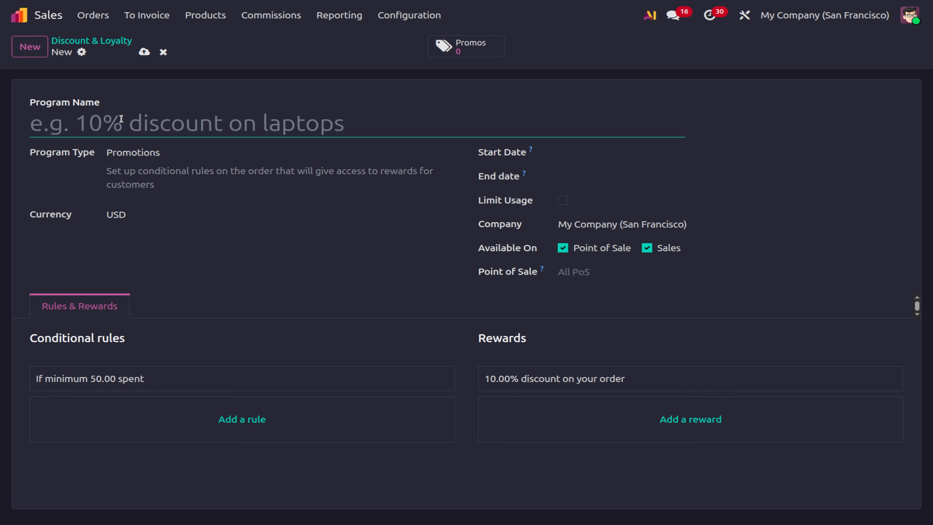
pyautogui.write('Propmo')
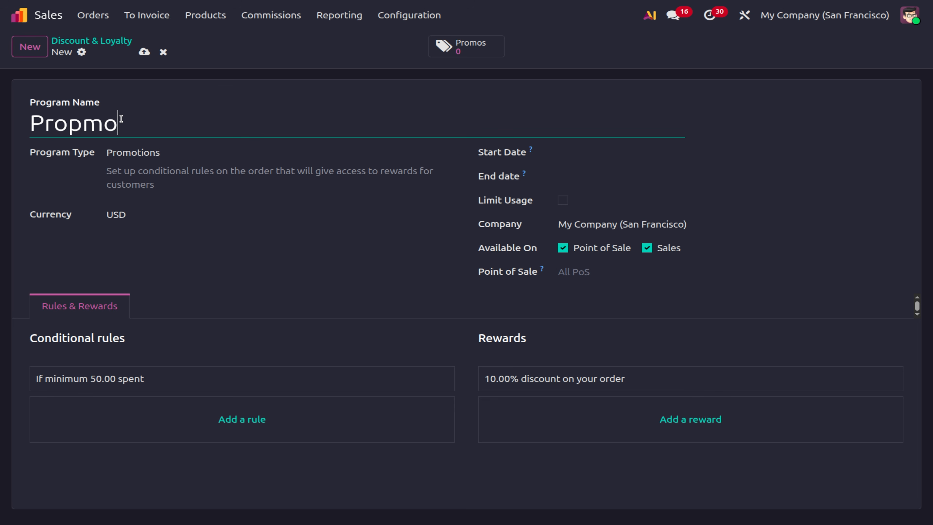
pyautogui.press('BackSpace')
pyautogui.press('BackSpace')
pyautogui.press('BackSpace')
pyautogui.write('motion')
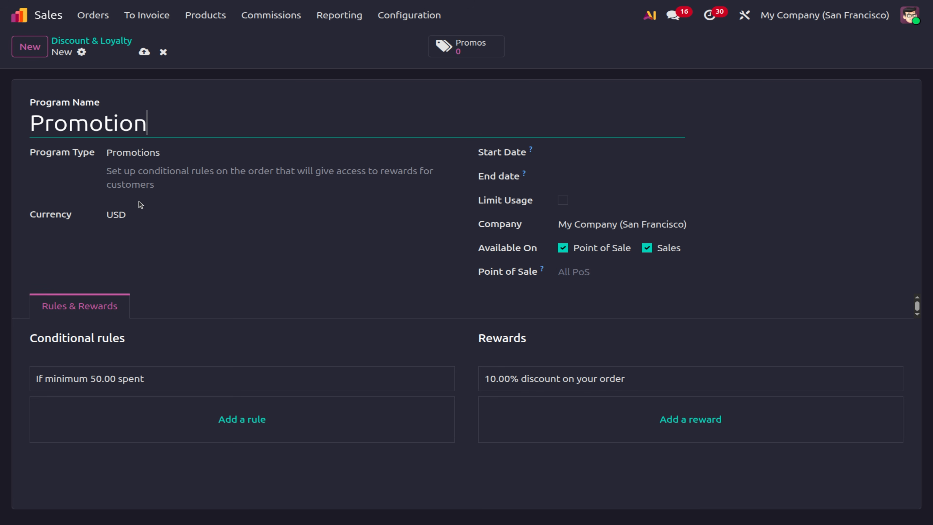
# Set the Promotion program's Start Date to March 1 and End Date to March 31.
pyautogui.click(582, 159)
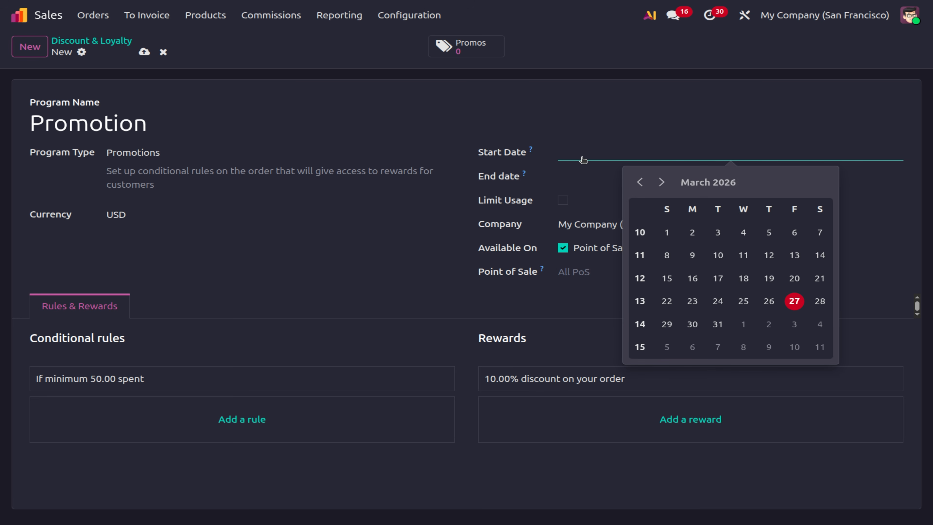
pyautogui.click(666, 230)
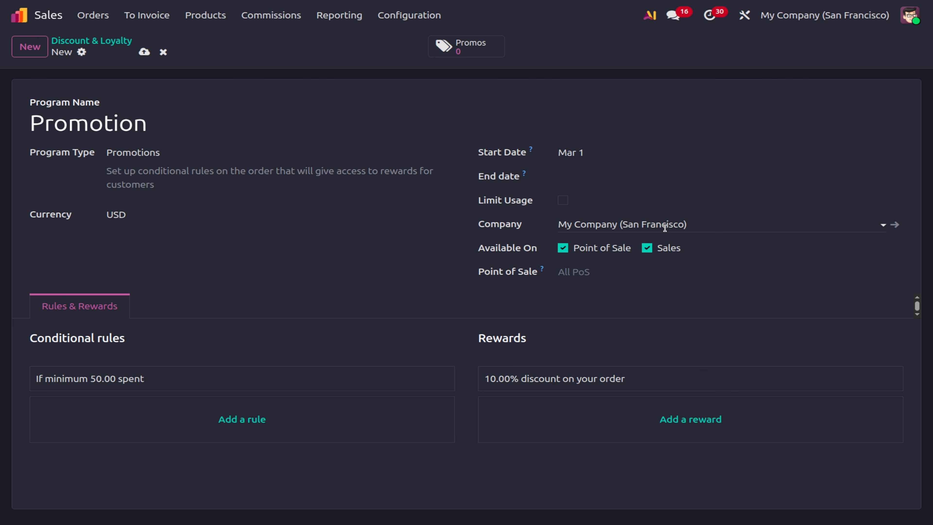
pyautogui.click(575, 181)
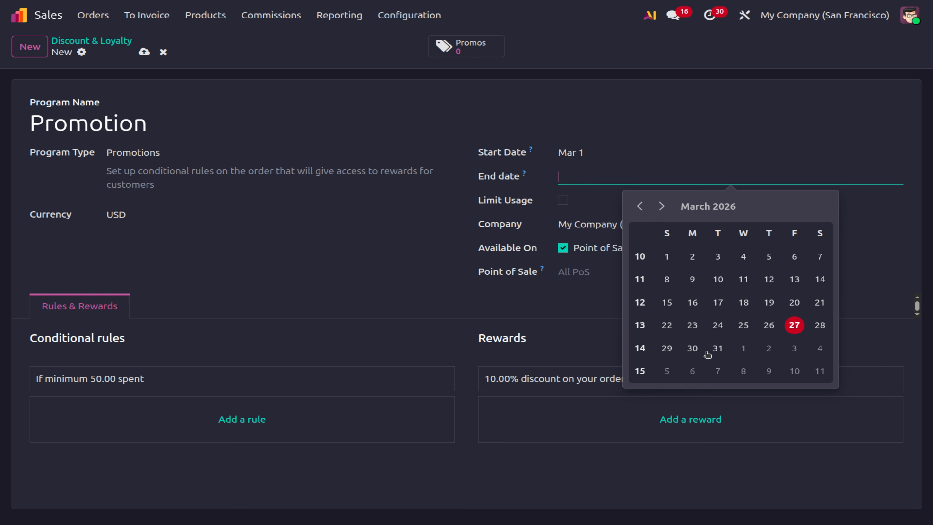
pyautogui.click(719, 352)
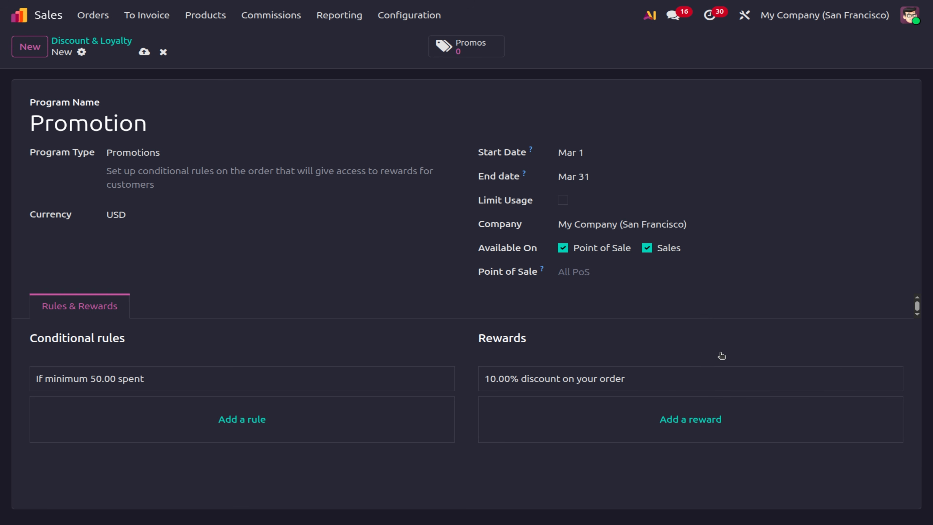
# Enable Limit Usage and cap the program at 30 usages.
pyautogui.click(562, 201)
pyautogui.click(647, 204)
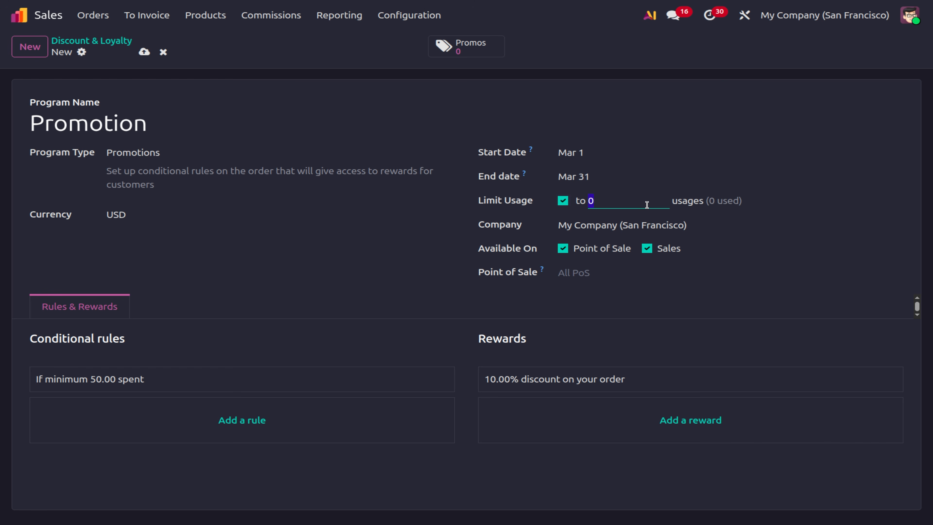
pyautogui.write('30')
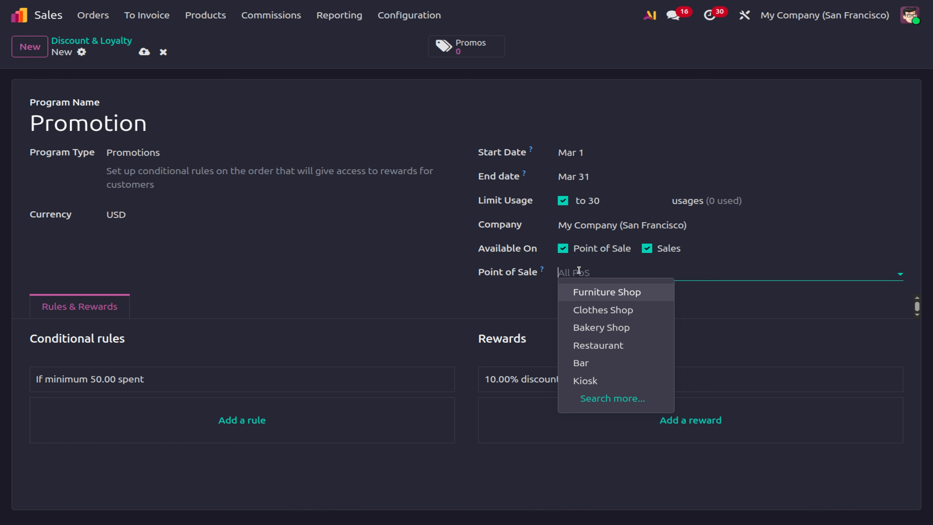
pyautogui.click(367, 275)
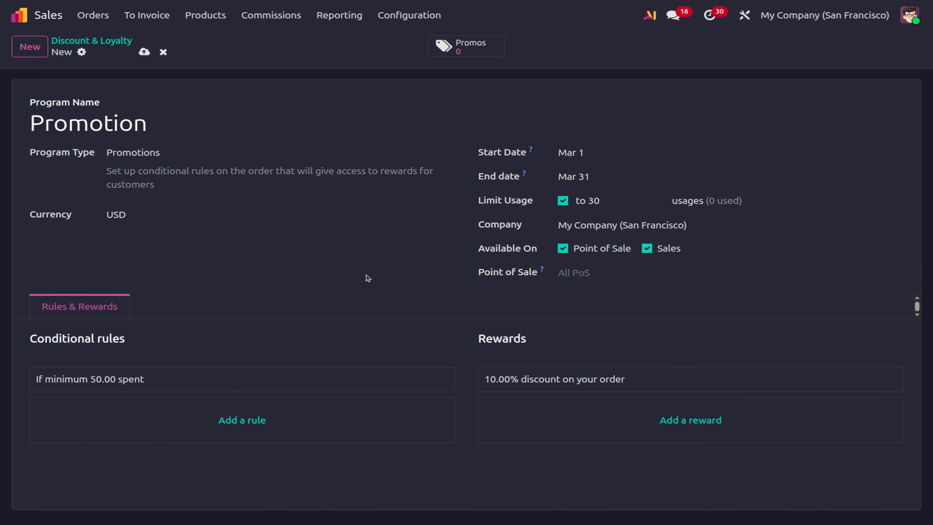
# Delete the default 50.00 spend rule and 10% discount reward, then add a rule with minimum quantity 2.
pyautogui.click(313, 390)
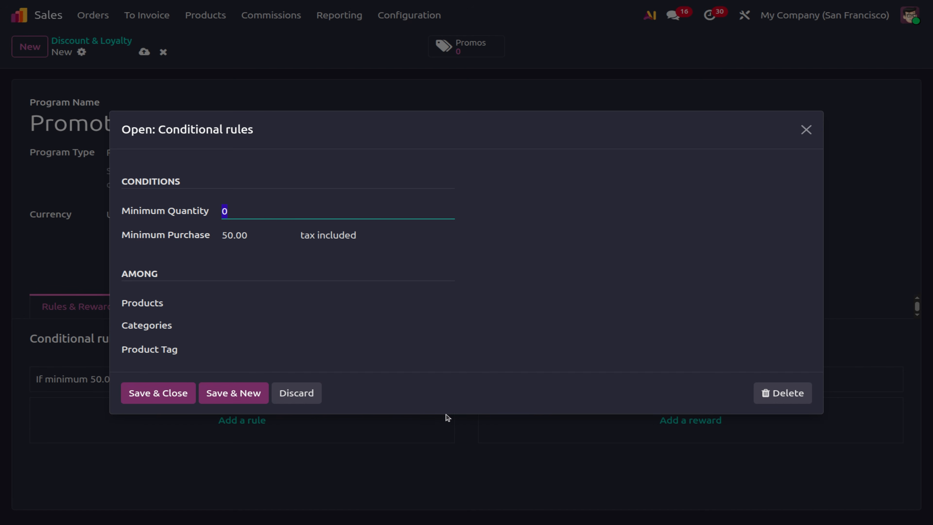
pyautogui.click(778, 399)
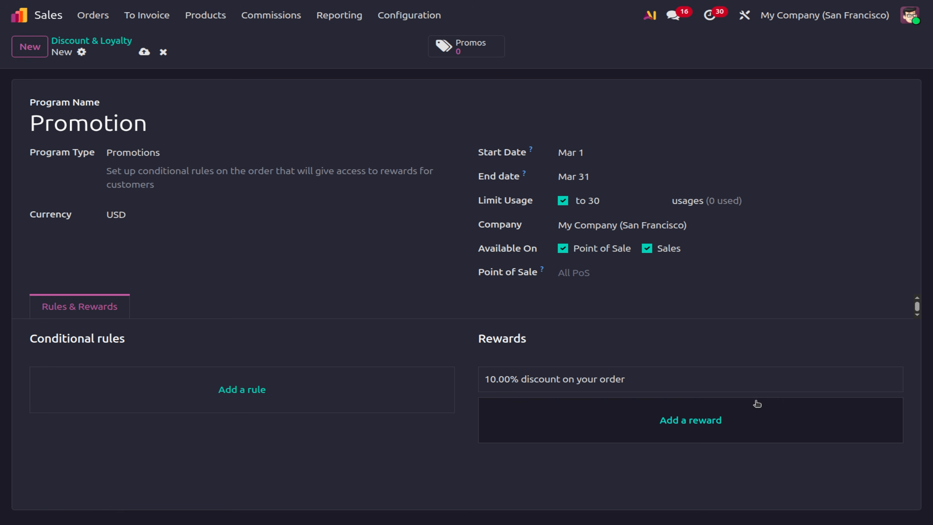
pyautogui.click(676, 380)
pyautogui.click(804, 382)
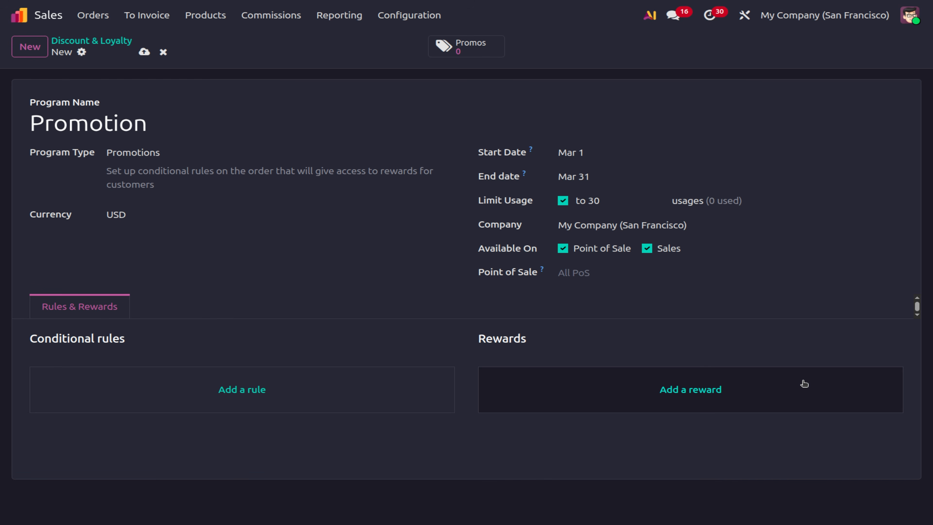
pyautogui.click(197, 395)
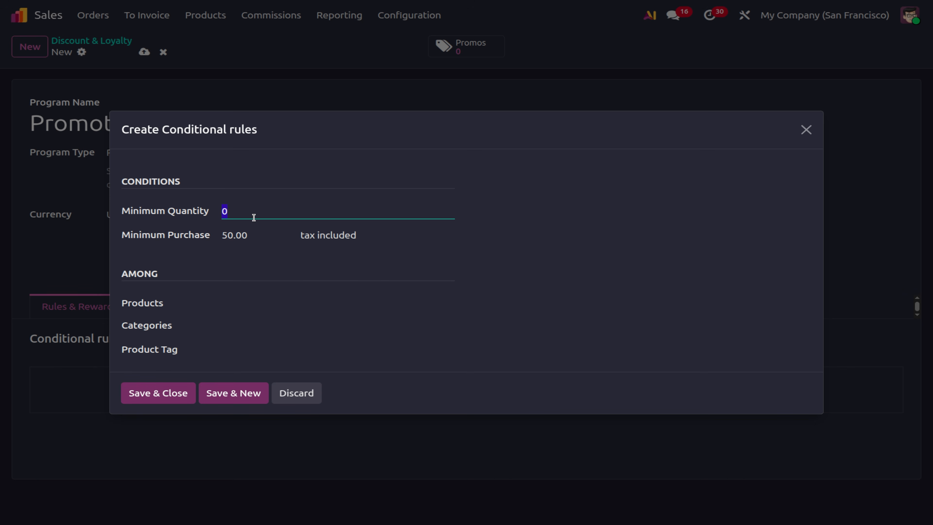
pyautogui.write('2')
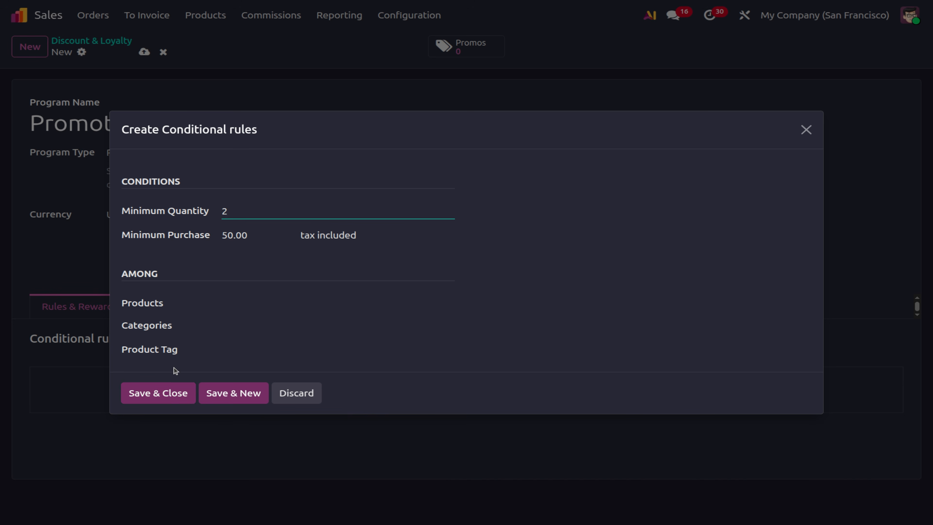
# Save the rule requiring minimum quantity 2 and minimum purchase 50.00, then begin adding a reward.
pyautogui.click(138, 391)
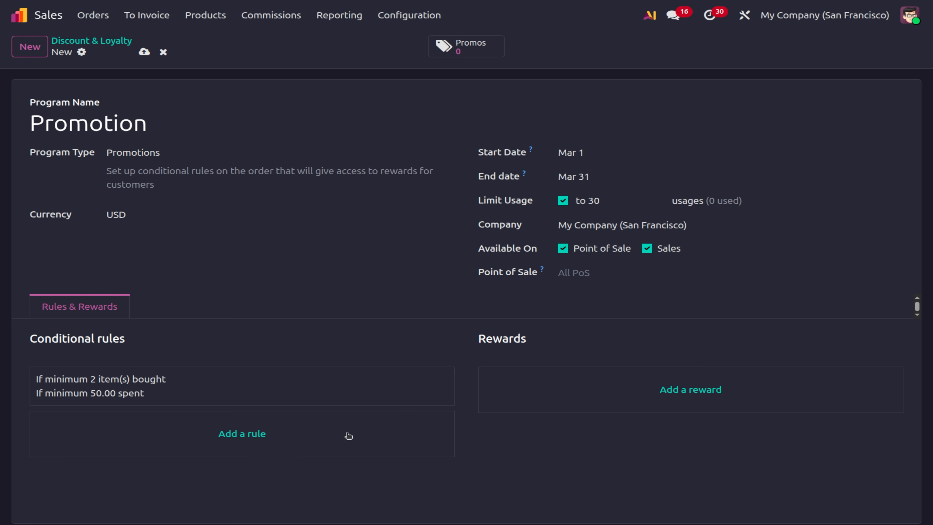
pyautogui.click(703, 390)
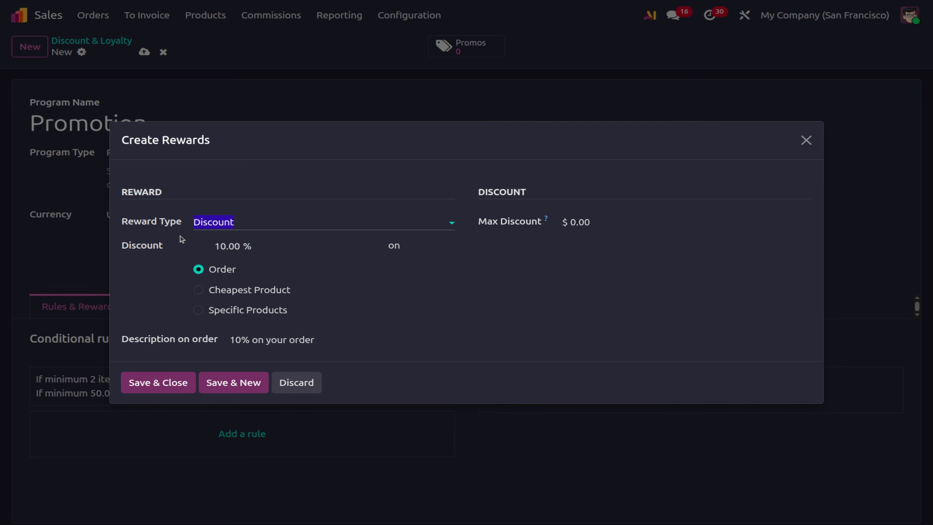
# Keep Discount as the reward type and edit the description to read 10% DISCOUNT on your order.
pyautogui.click(250, 226)
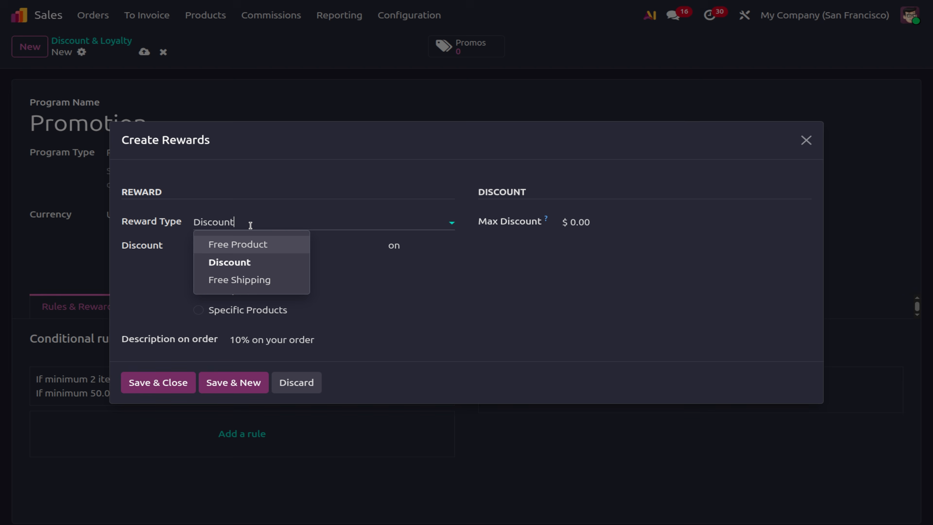
pyautogui.click(230, 263)
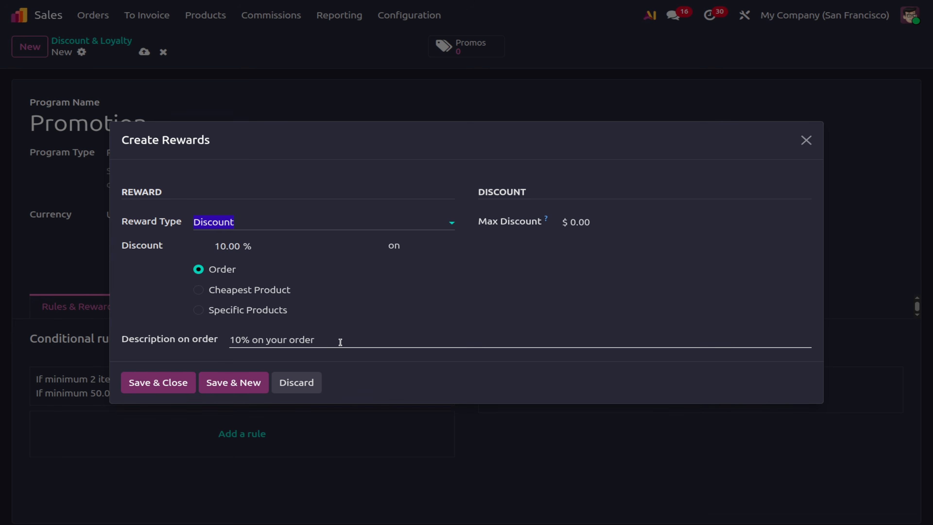
pyautogui.click(253, 340)
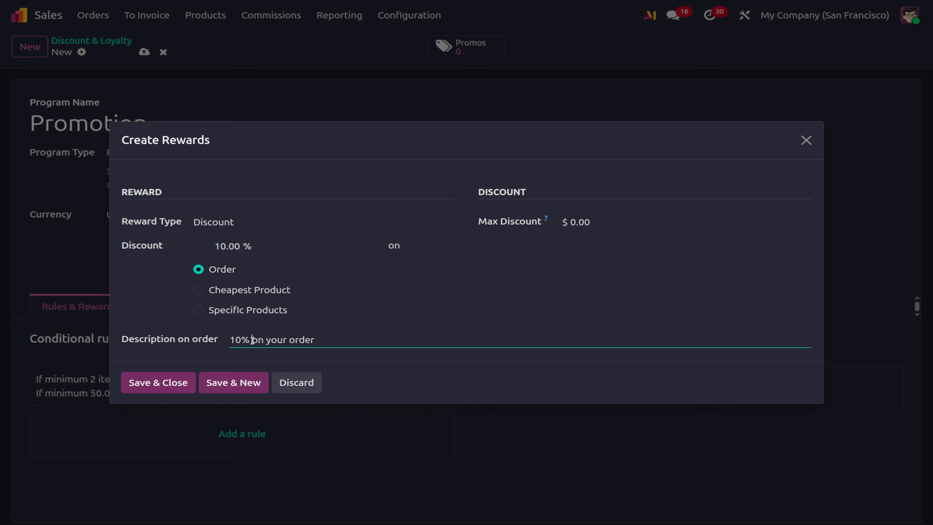
pyautogui.write('DISCOUNT')
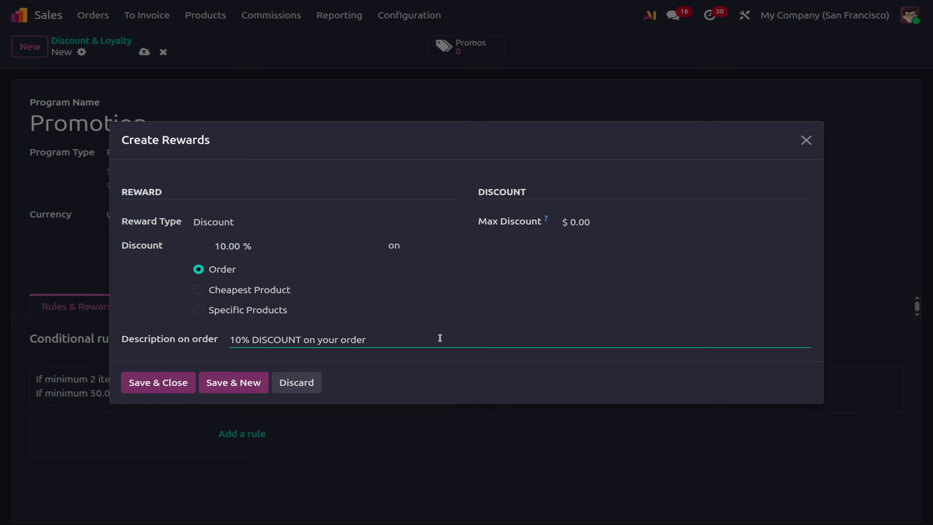
# Cap the reward's maximum discount at 1,000.00, then save the reward and the Promotion program.
pyautogui.click(575, 221)
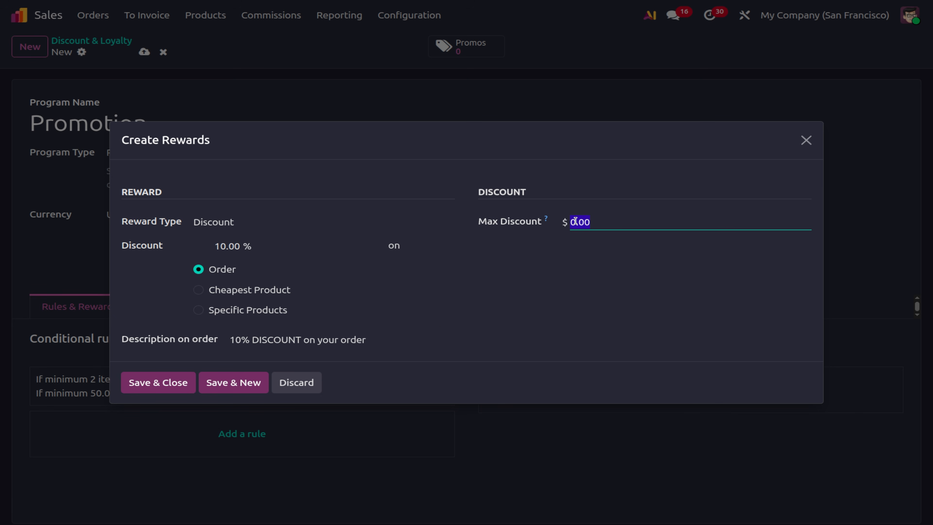
pyautogui.press('BackSpace')
pyautogui.write('1000')
pyautogui.click(642, 331)
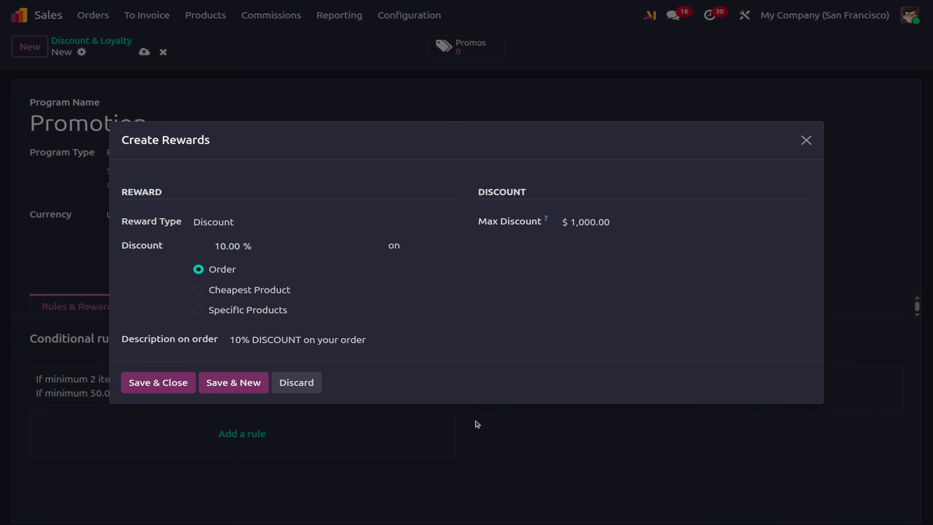
pyautogui.click(159, 389)
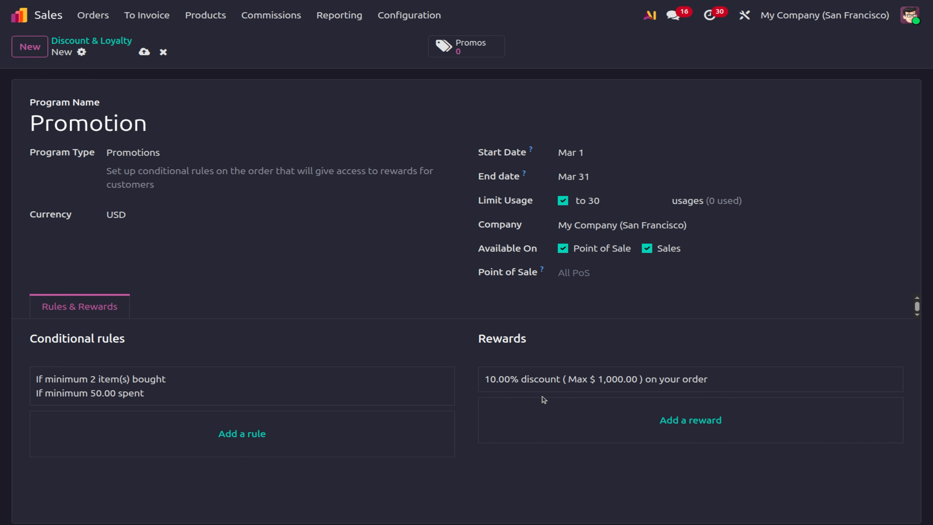
pyautogui.click(144, 52)
# Start a new quotation and create a new customer for it.
pyautogui.click(79, 14)
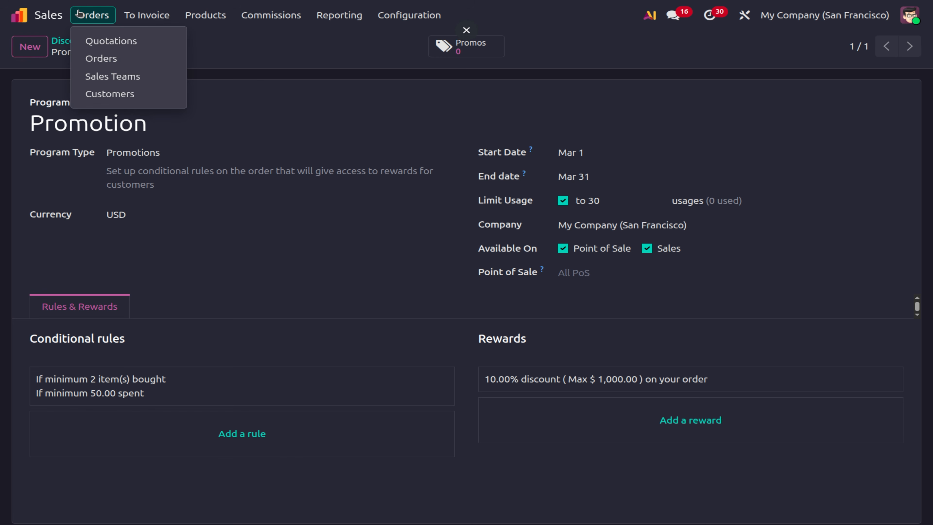
pyautogui.click(111, 41)
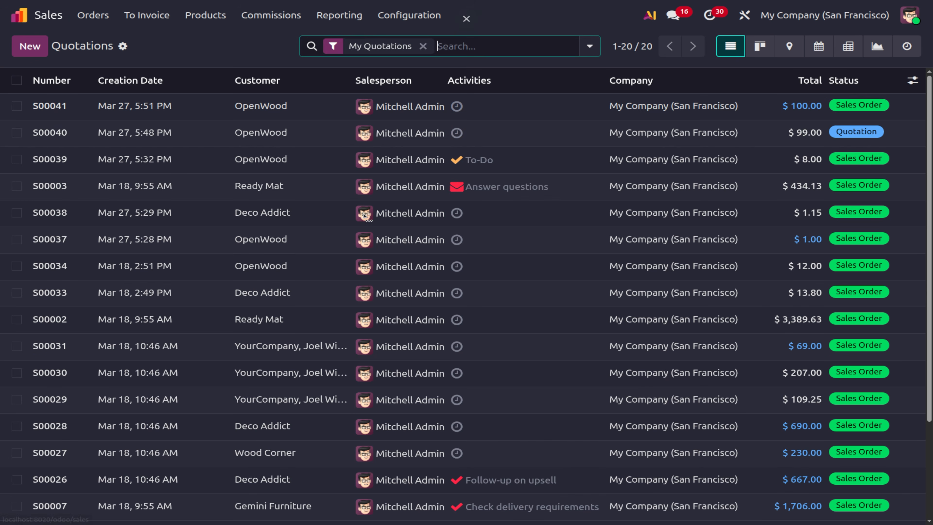
pyautogui.click(30, 46)
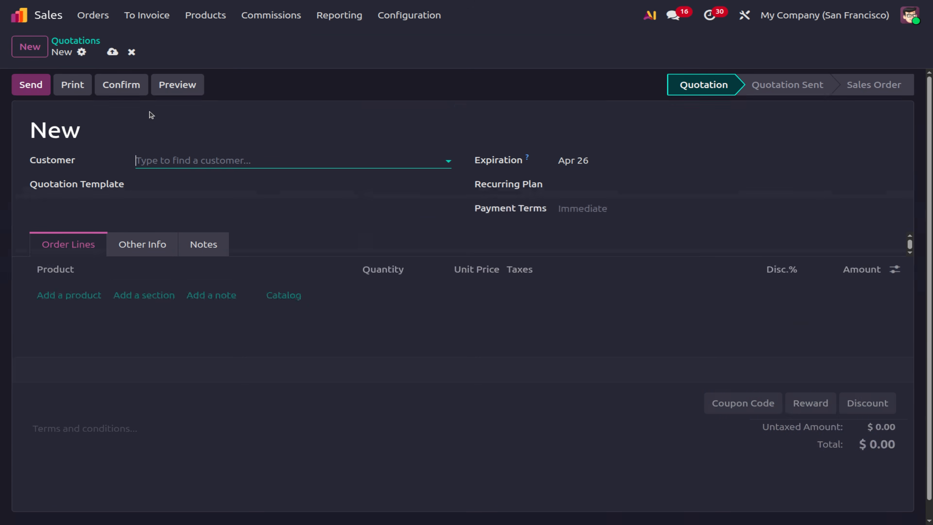
pyautogui.click(151, 155)
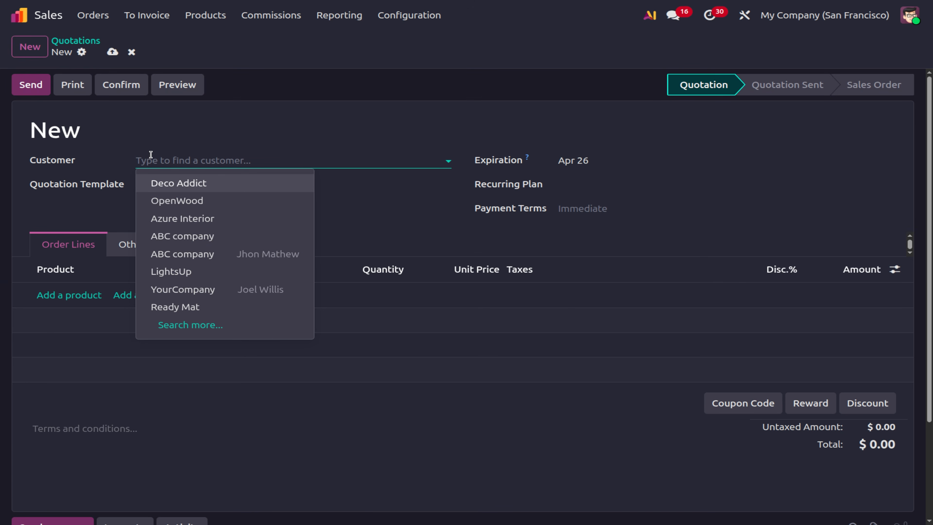
pyautogui.write('jHONS')
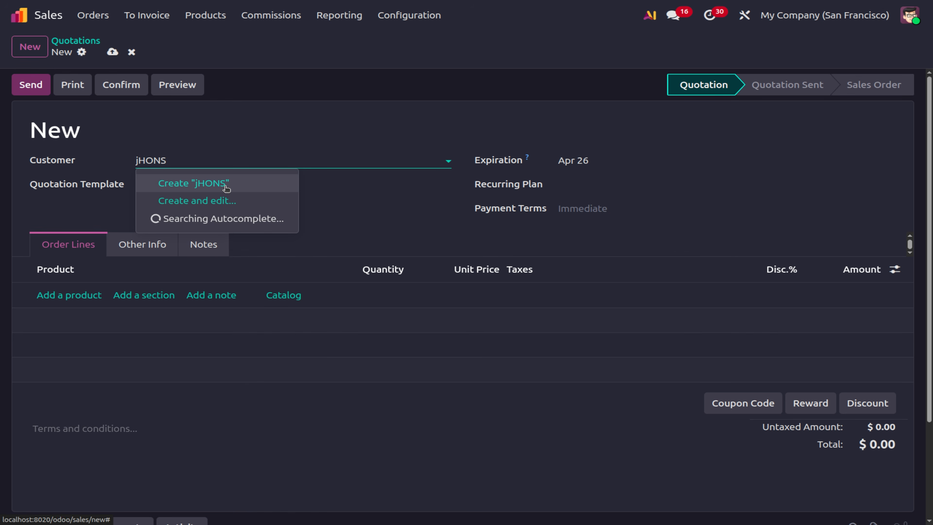
pyautogui.click(225, 183)
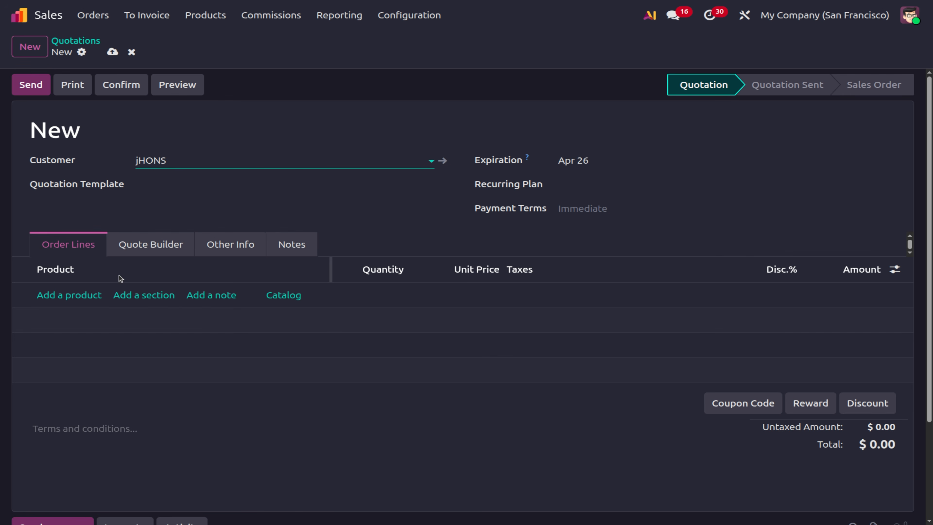
# Add 2 [BSK] Basket at unit price 500.00 and save the quotation.
pyautogui.click(70, 297)
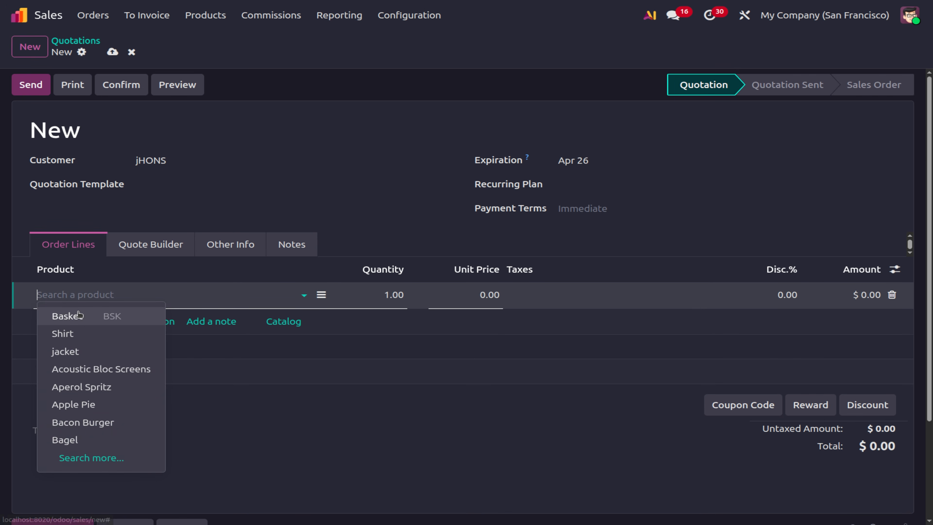
pyautogui.click(79, 319)
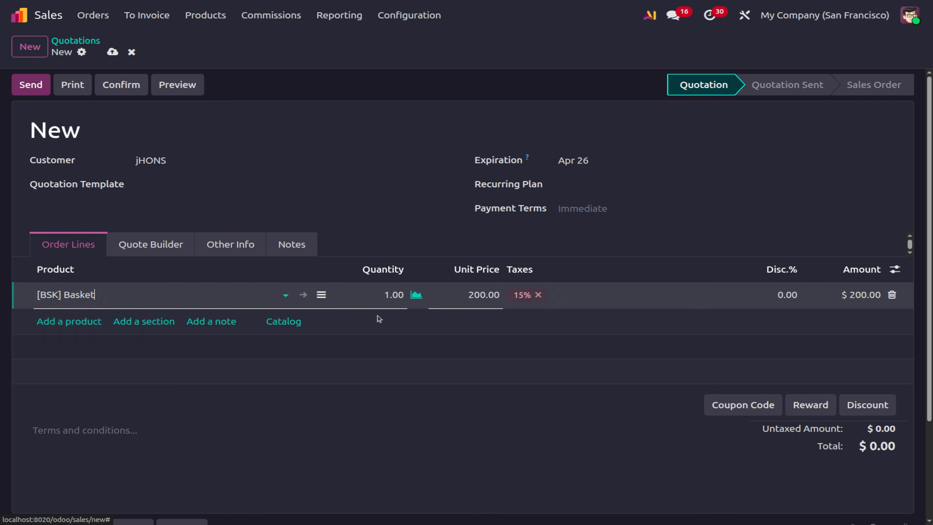
pyautogui.click(395, 297)
pyautogui.write('2')
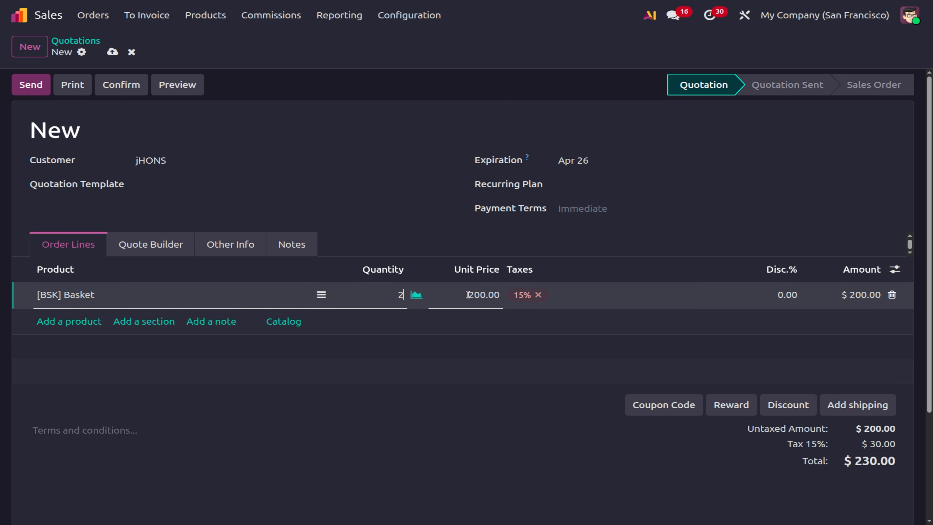
pyautogui.click(474, 296)
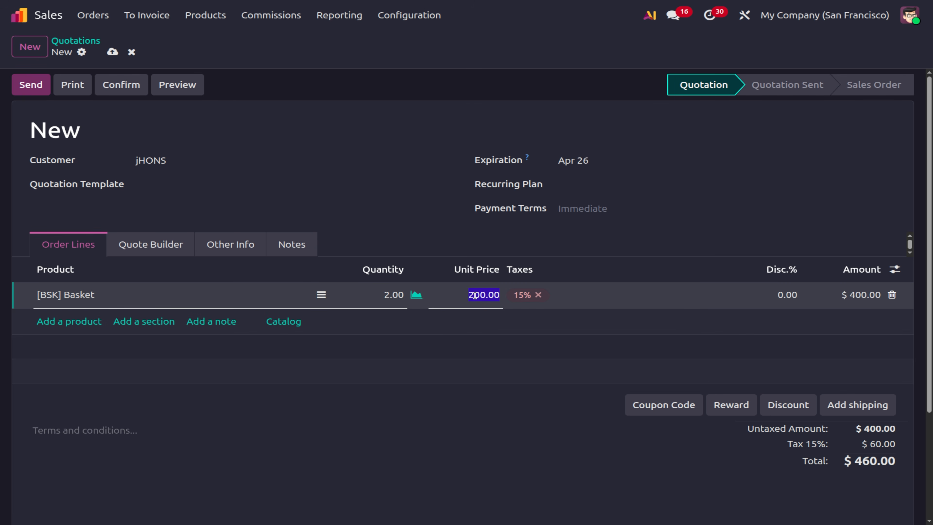
pyautogui.write('500')
pyautogui.click(571, 484)
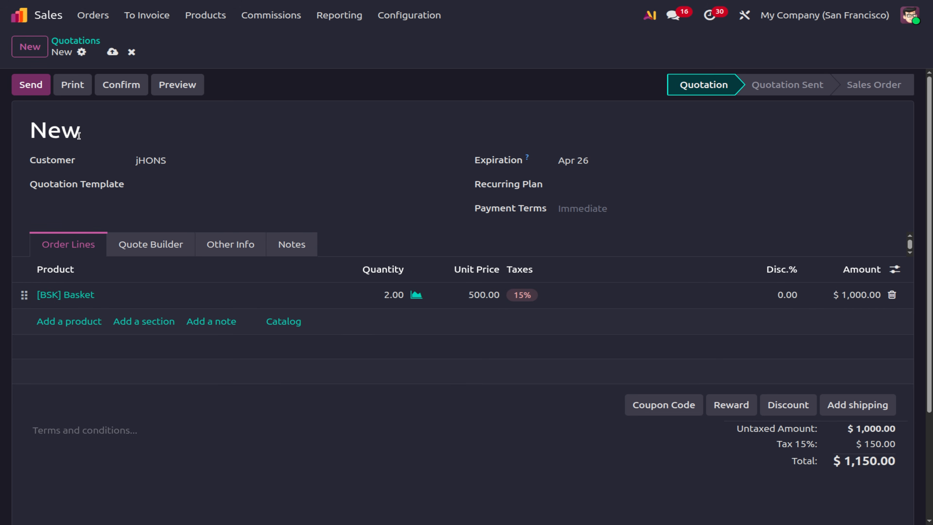
pyautogui.click(116, 57)
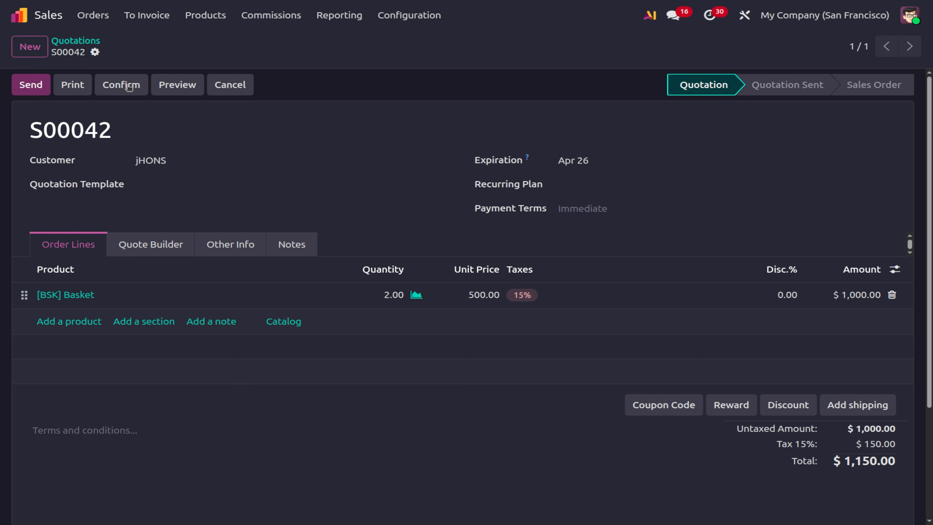
# Confirm the quotation as order S00042, apply the 10% discount reward, then delete that discount line.
pyautogui.click(120, 88)
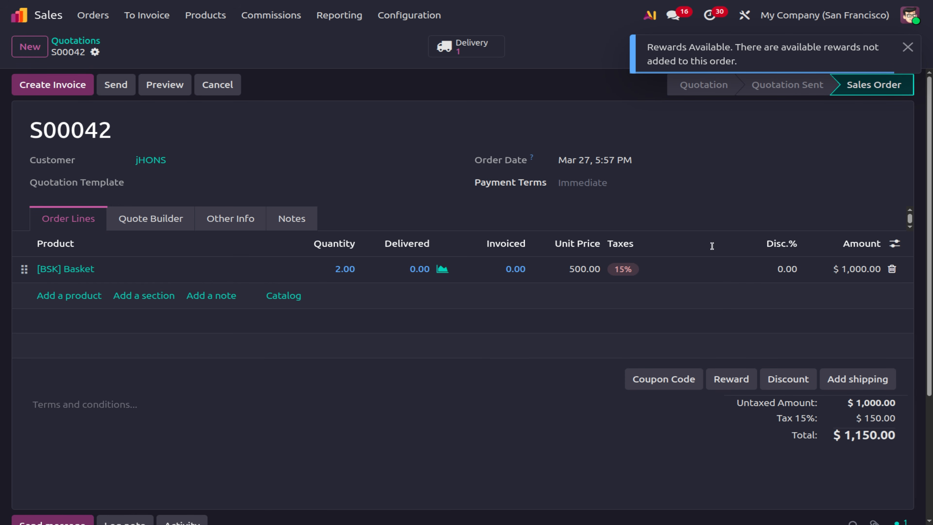
pyautogui.click(727, 379)
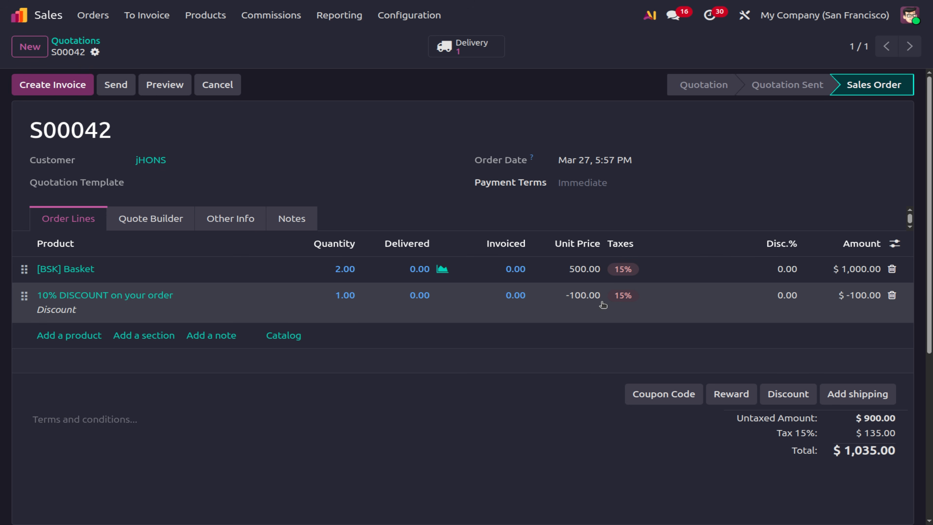
pyautogui.click(893, 296)
# Change the Basket line's unit price and quantity, first to 10 then to 20.
pyautogui.click(581, 269)
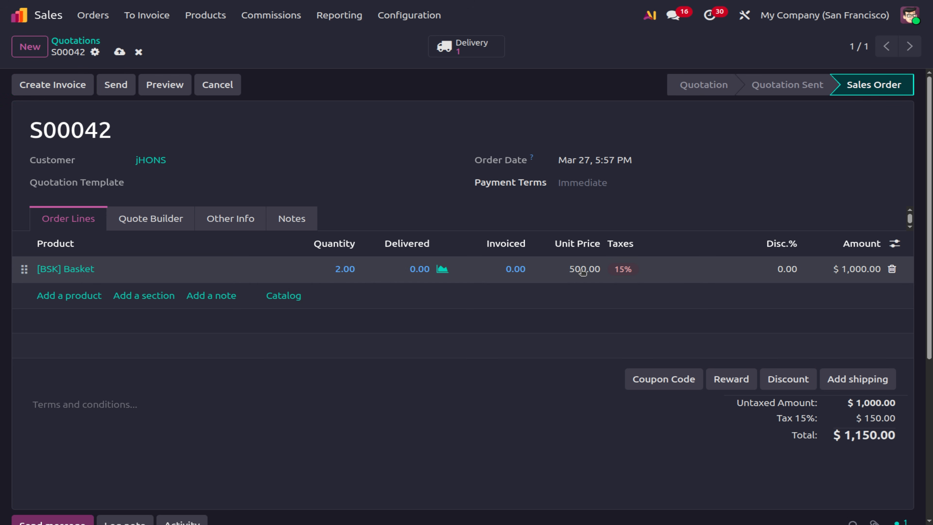
pyautogui.write('1')
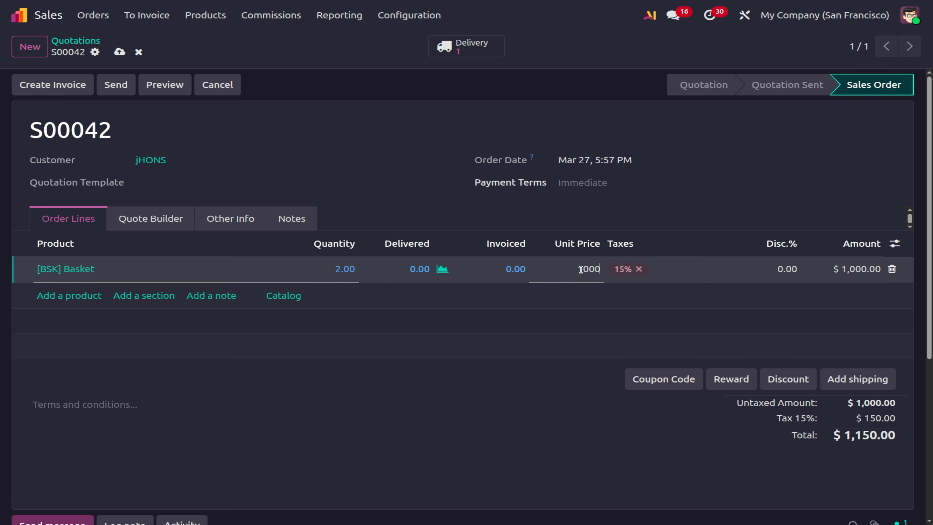
pyautogui.click(341, 271)
pyautogui.write('10')
pyautogui.click(328, 466)
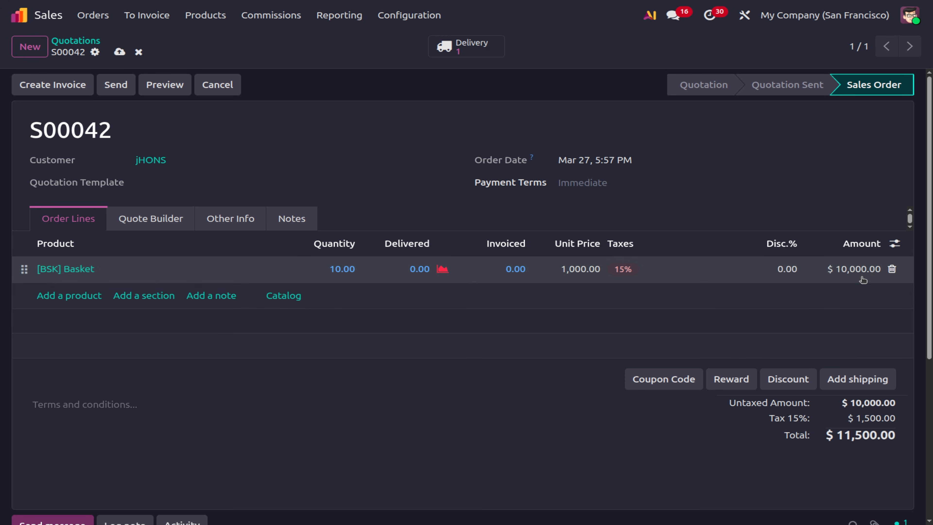
pyautogui.click(341, 272)
pyautogui.write('20')
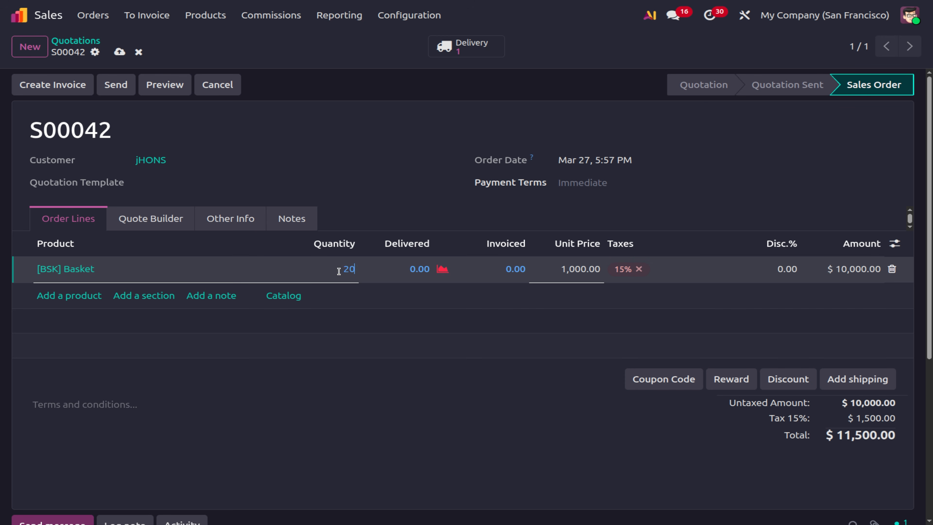
pyautogui.click(337, 430)
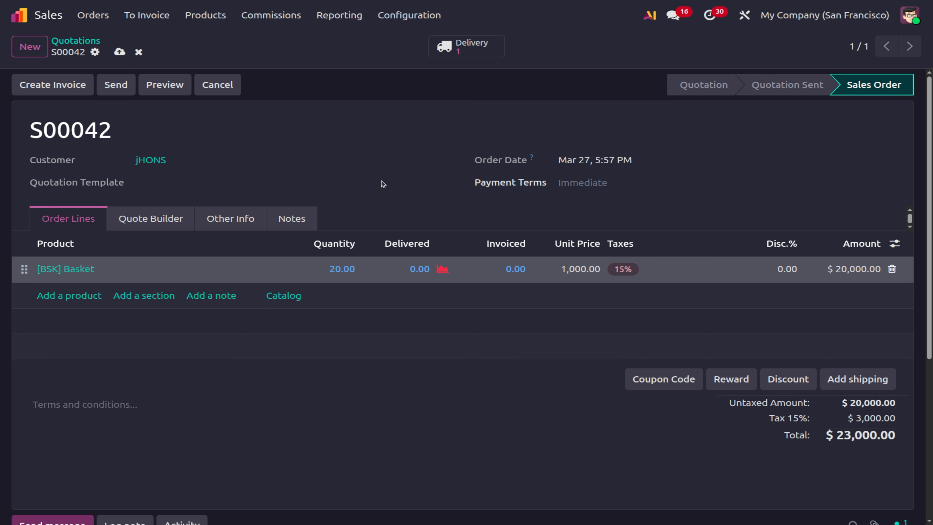
# Try saving the order, dismiss the invalid operation warning, and discard the changes.
pyautogui.click(123, 53)
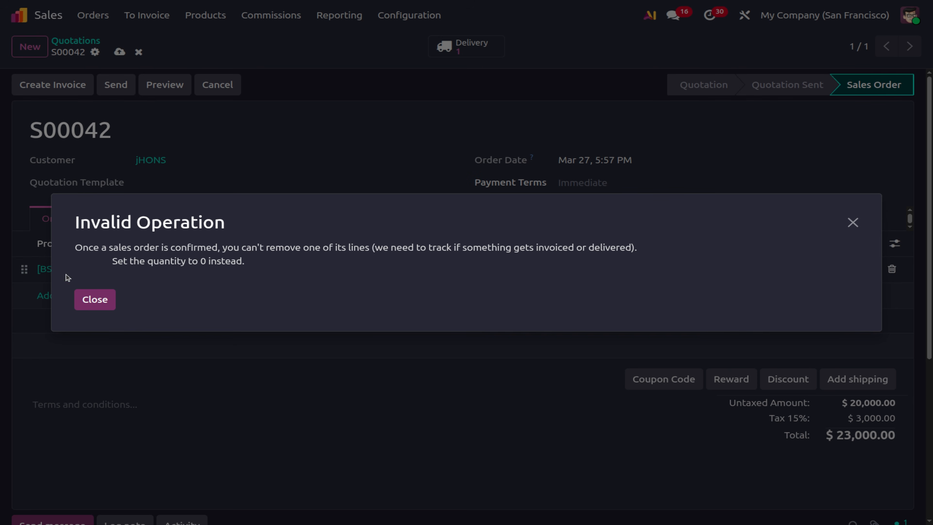
pyautogui.click(104, 302)
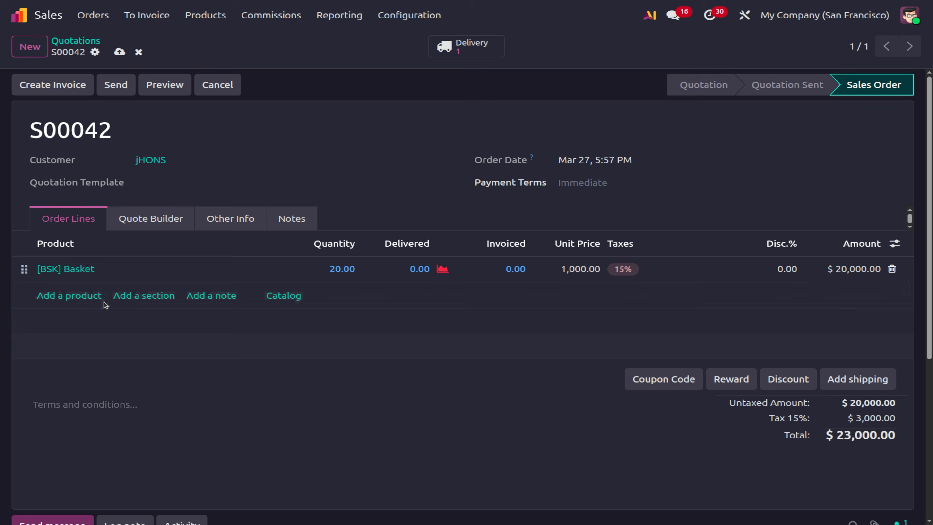
pyautogui.click(138, 52)
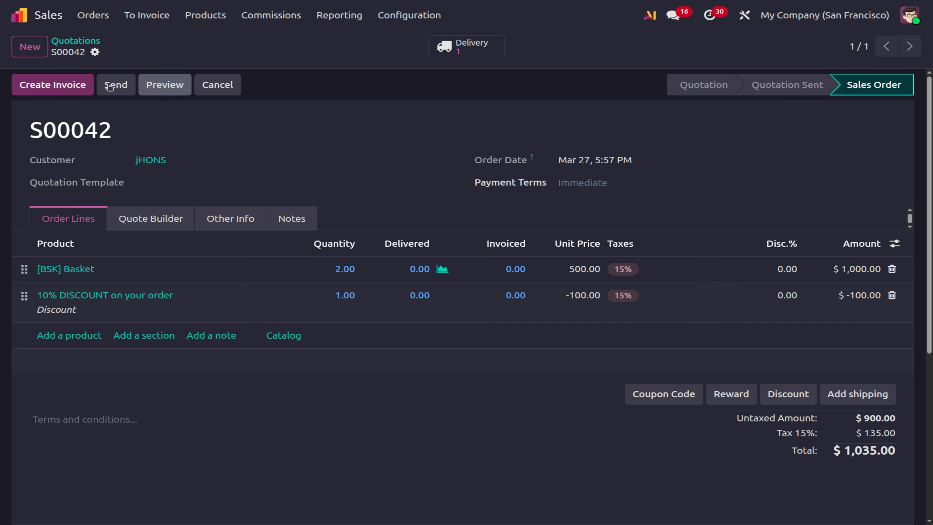
# Duplicate S00042 as quotation S00043 with 100 Baskets, remove the 10% discount line, and save.
pyautogui.click(94, 52)
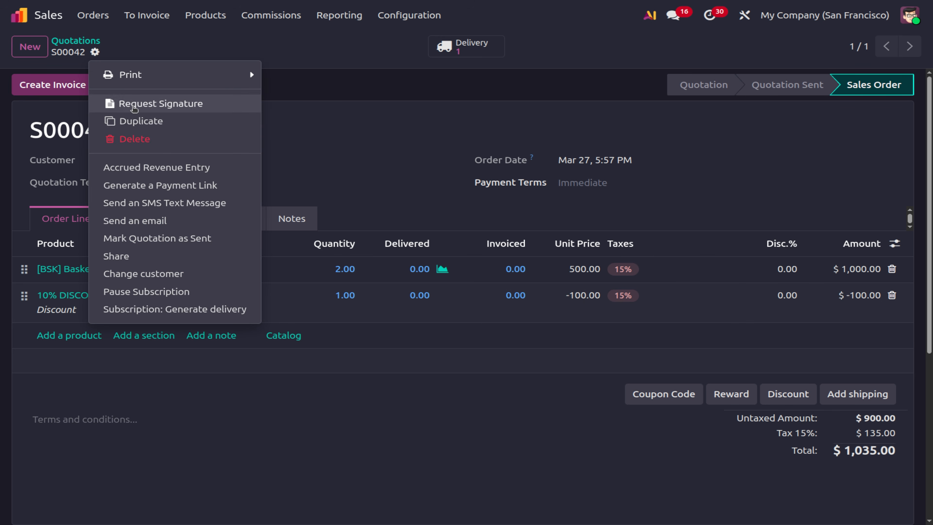
pyautogui.click(132, 122)
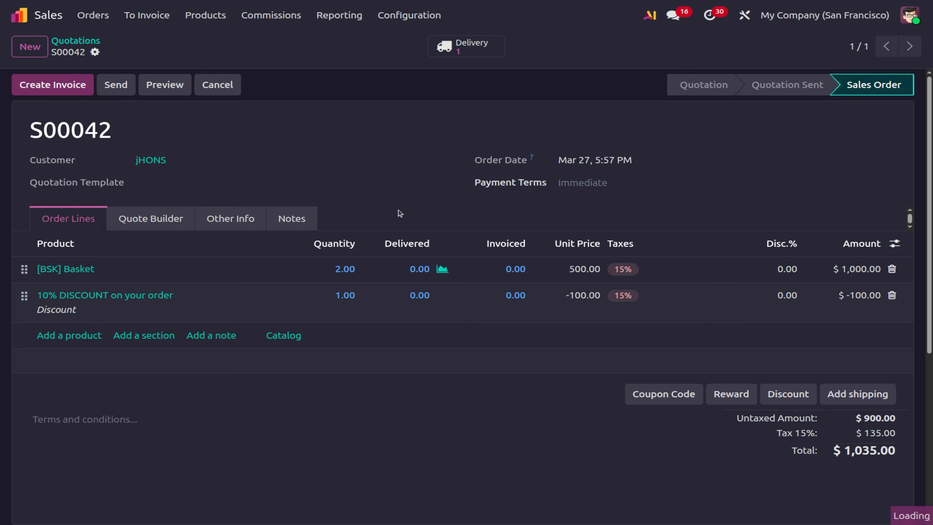
pyautogui.click(397, 294)
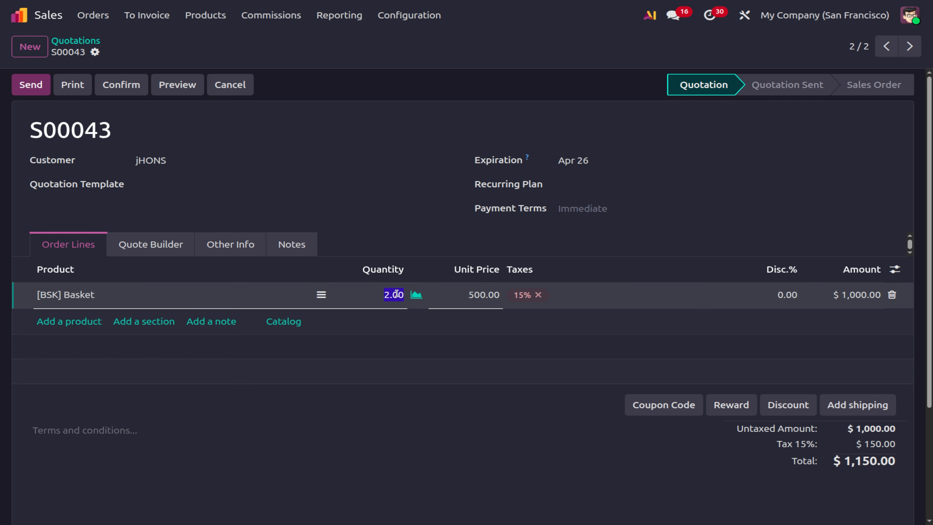
pyautogui.write('10')
pyautogui.click(391, 381)
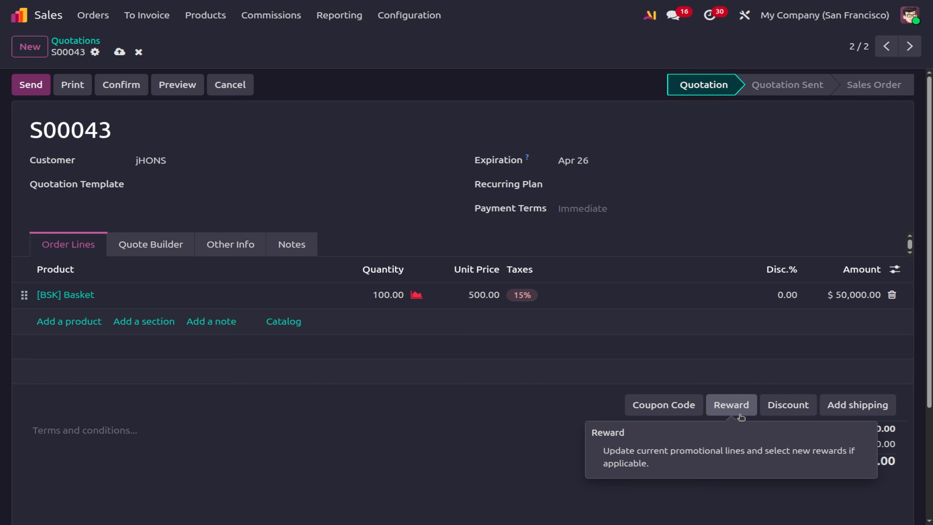
pyautogui.click(741, 417)
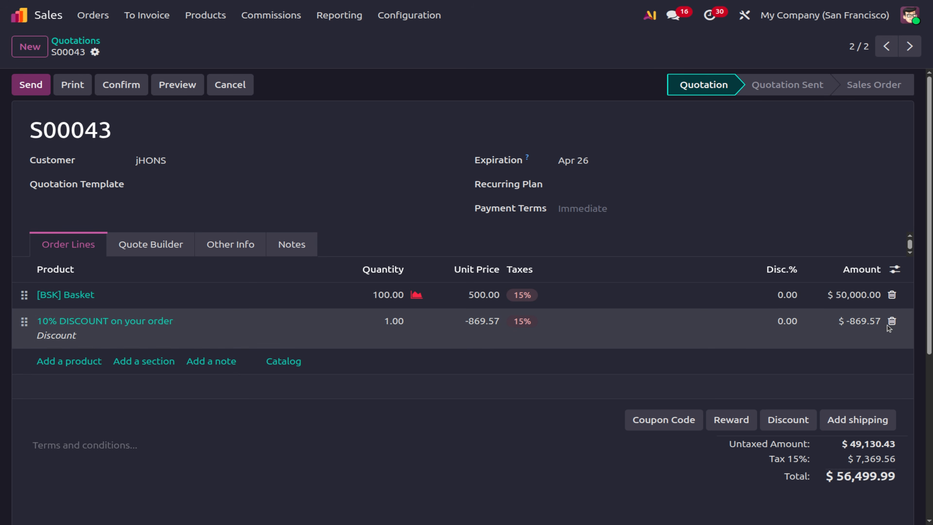
pyautogui.click(892, 321)
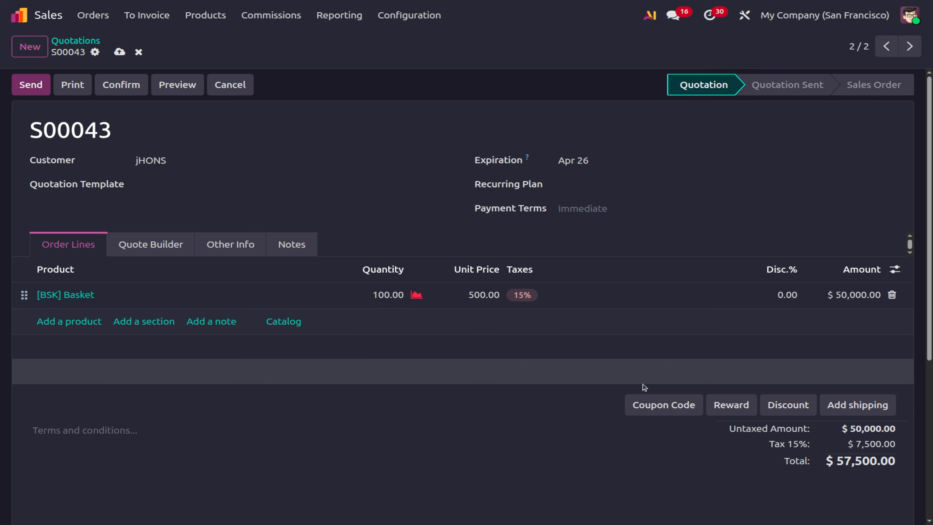
pyautogui.click(118, 52)
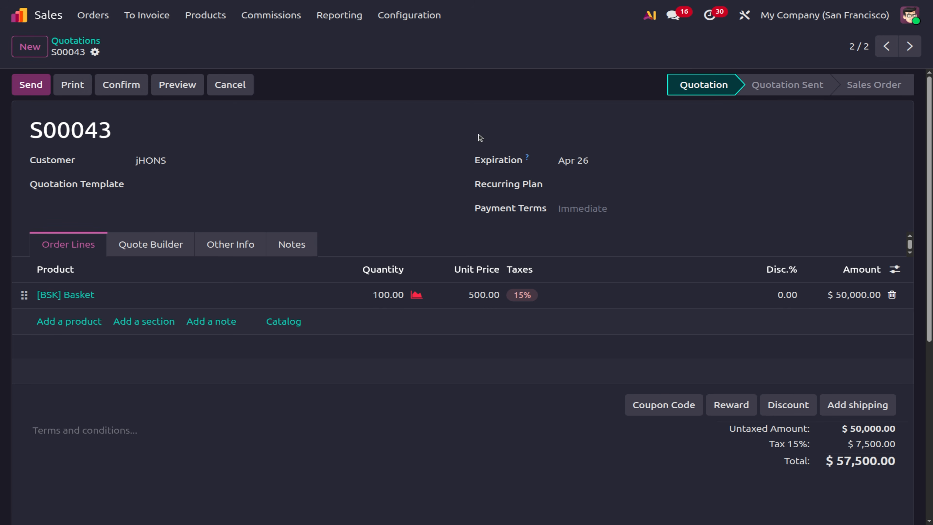
# Start a new program under Products > Discount & Loyalty.
pyautogui.click(207, 15)
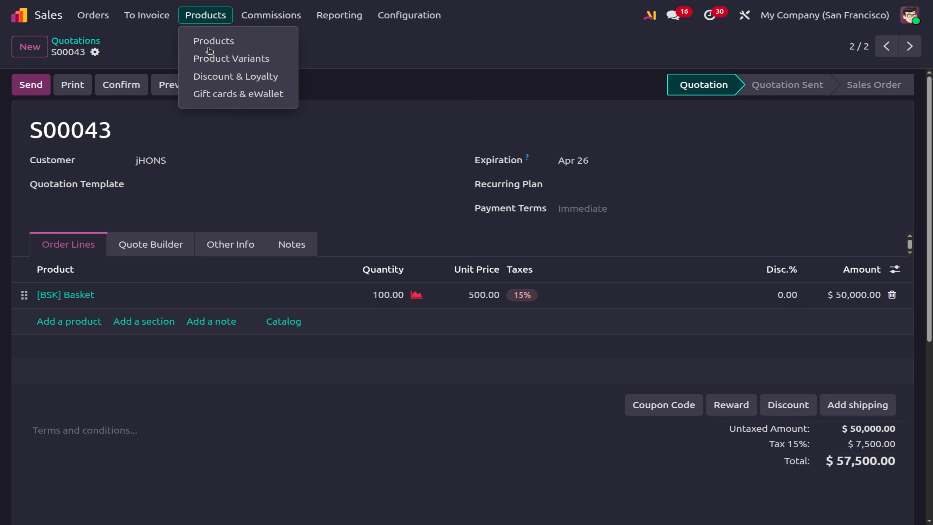
pyautogui.click(214, 76)
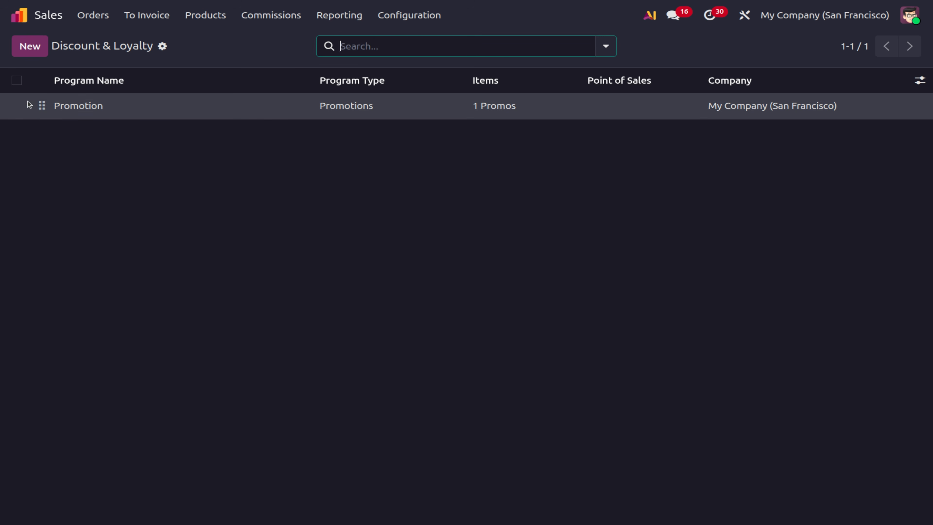
pyautogui.click(21, 55)
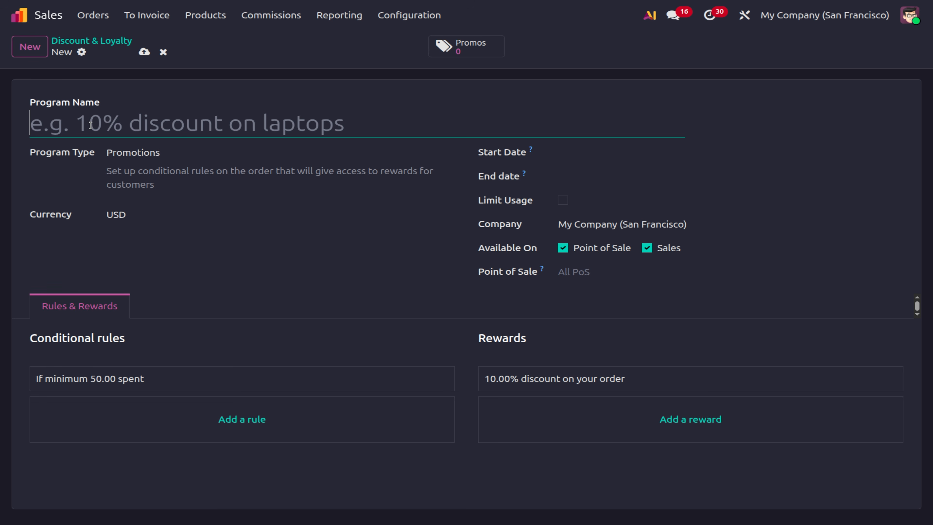
# Set the Program Type to Loyalty Cards.
pyautogui.click(175, 156)
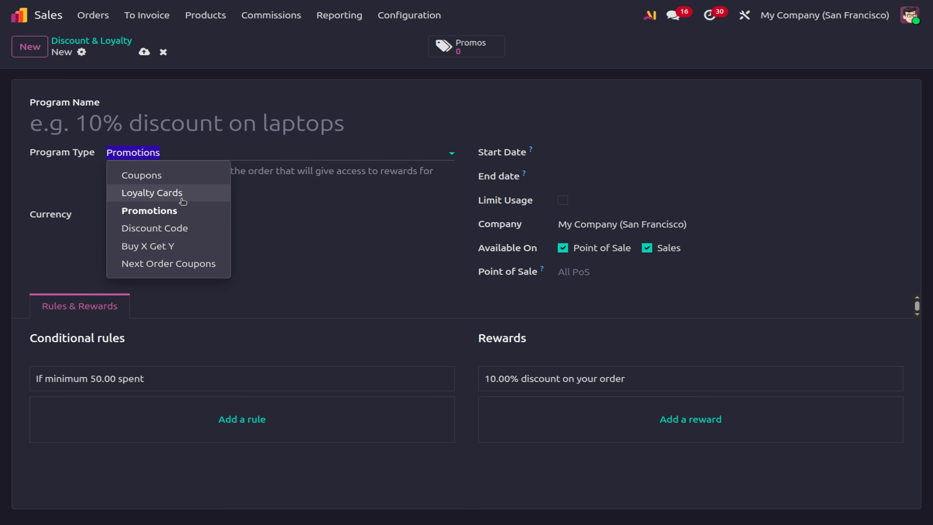
pyautogui.click(192, 181)
pyautogui.click(92, 144)
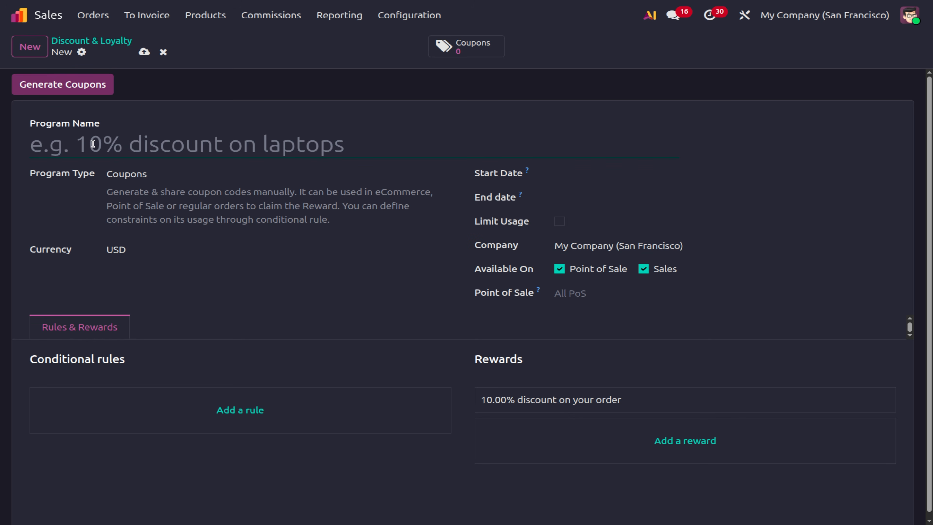
pyautogui.click(178, 172)
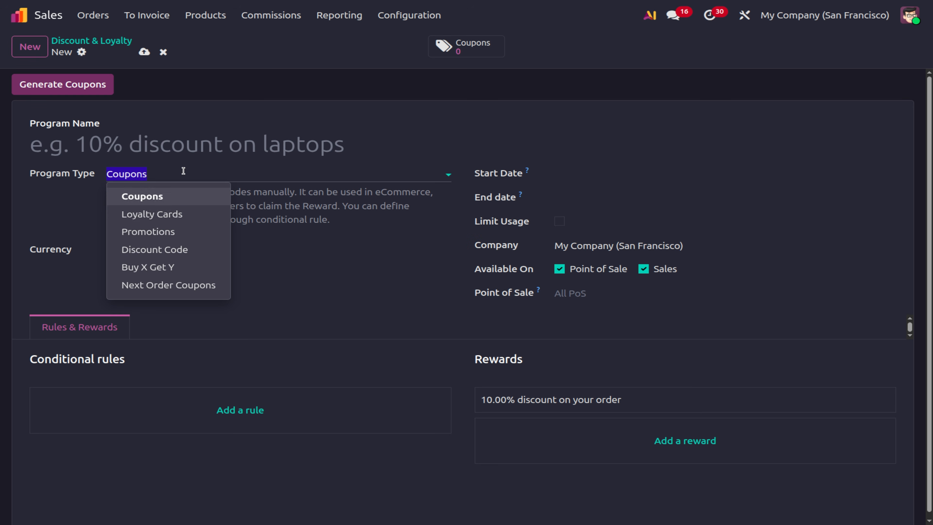
pyautogui.click(180, 218)
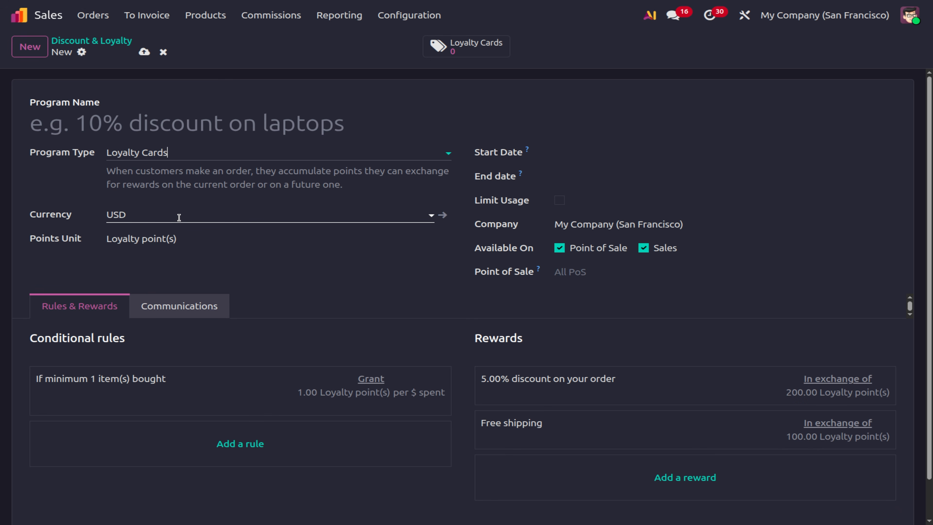
# Enter the program name 'loyality cards'.
pyautogui.click(147, 125)
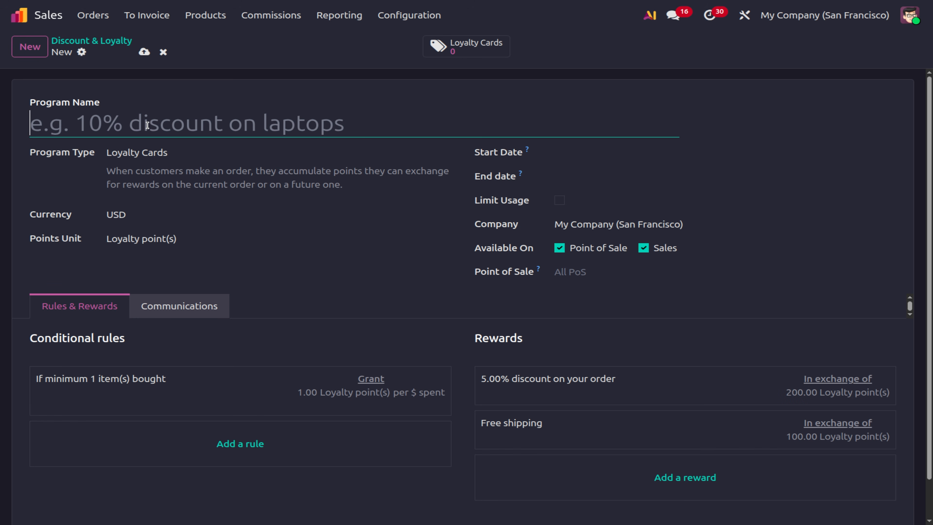
pyautogui.write('lOYO')
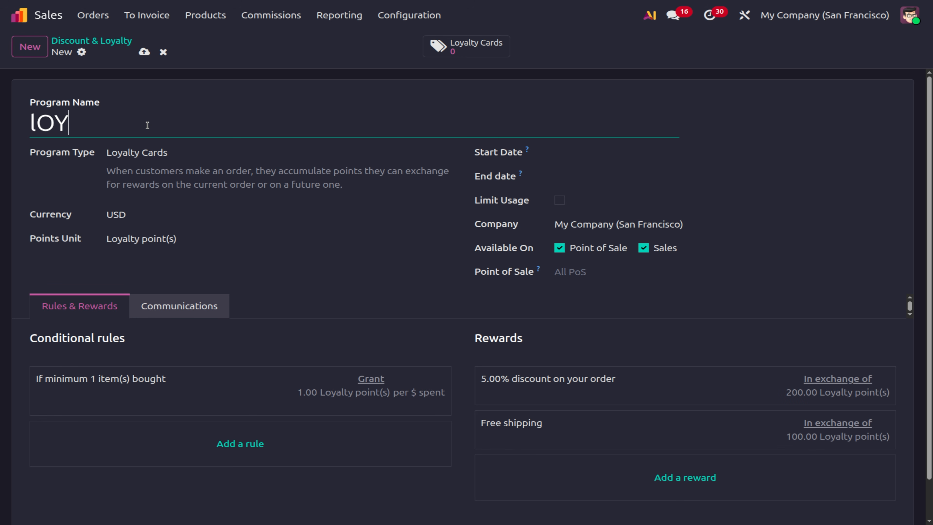
pyautogui.press('BackSpace')
pyautogui.press('BackSpace')
pyautogui.press('BackSpace')
pyautogui.write('OYA')
pyautogui.press('BackSpace')
pyautogui.press('BackSpace')
pyautogui.press('BackSpace')
pyautogui.press('BackSpace')
pyautogui.write('loyali')
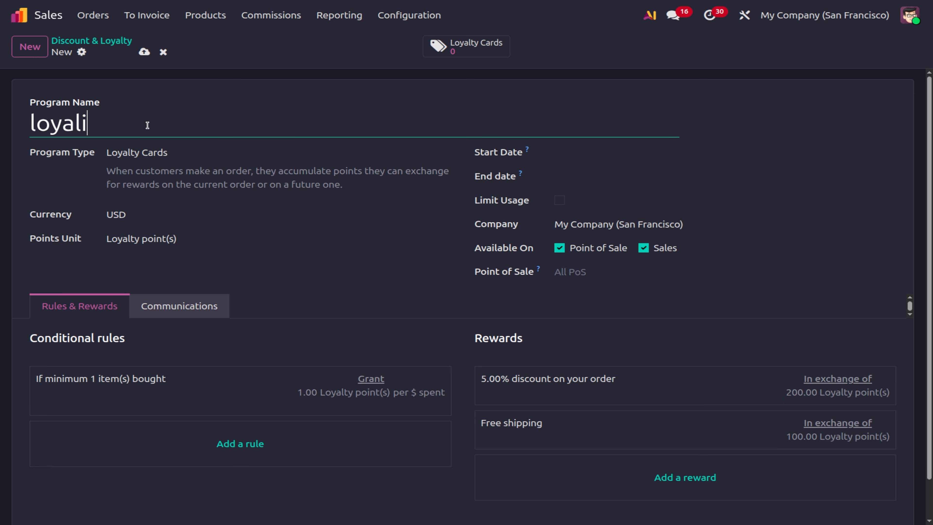
pyautogui.write('ty cards')
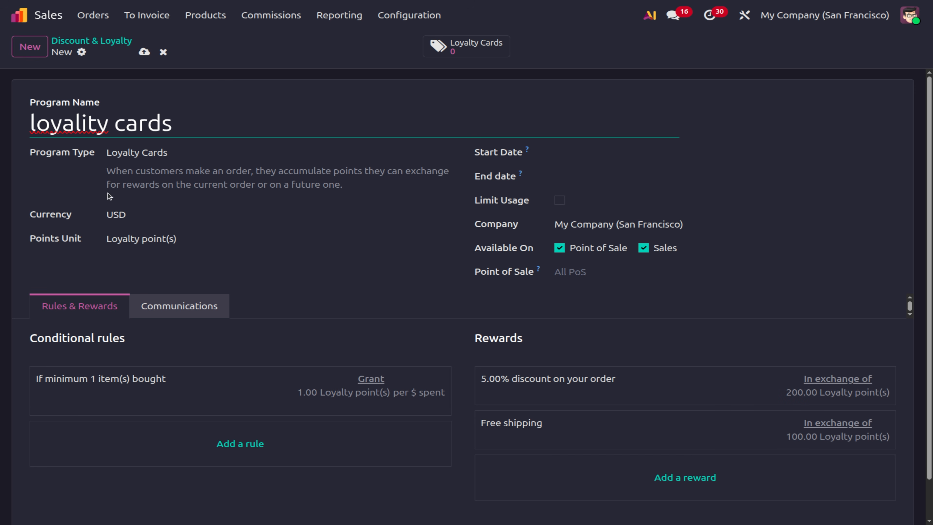
# Delete the default conditional rule and the 5% discount and Free shipping rewards.
pyautogui.click(364, 381)
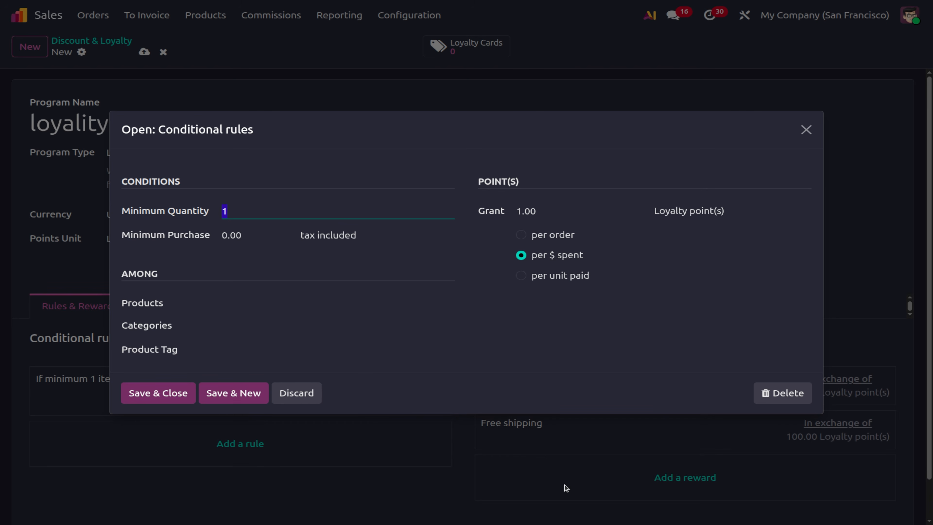
pyautogui.click(802, 393)
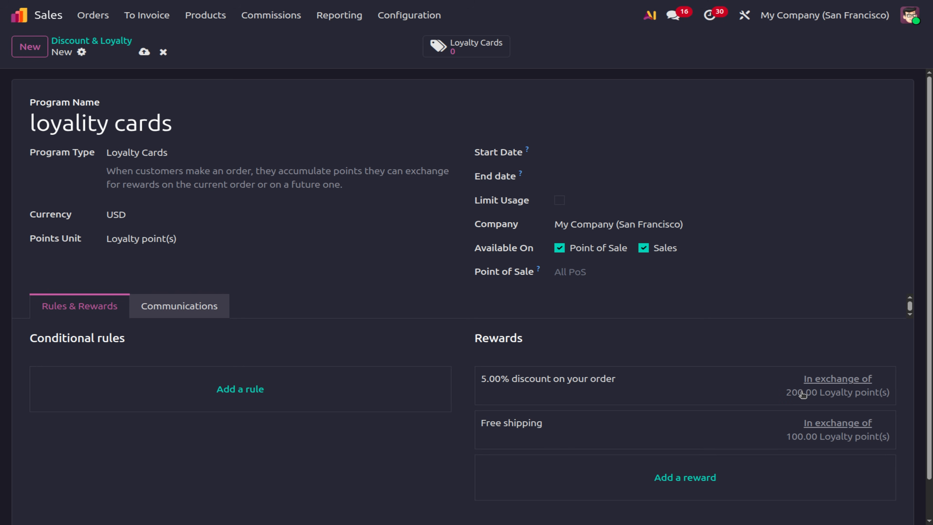
pyautogui.click(806, 391)
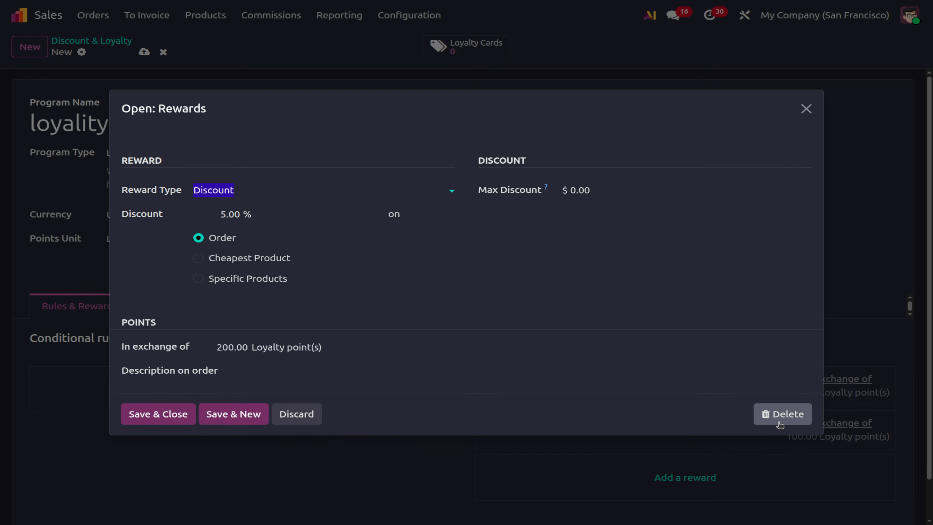
pyautogui.click(781, 414)
pyautogui.click(783, 392)
pyautogui.click(783, 376)
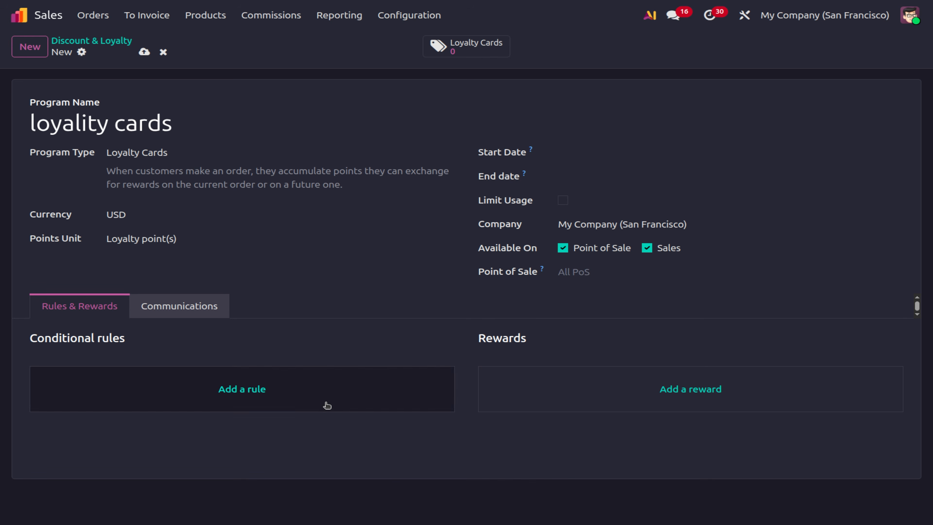
# Add a rule with minimum purchase 100.00 granting points per $ spent, and save it.
pyautogui.click(327, 405)
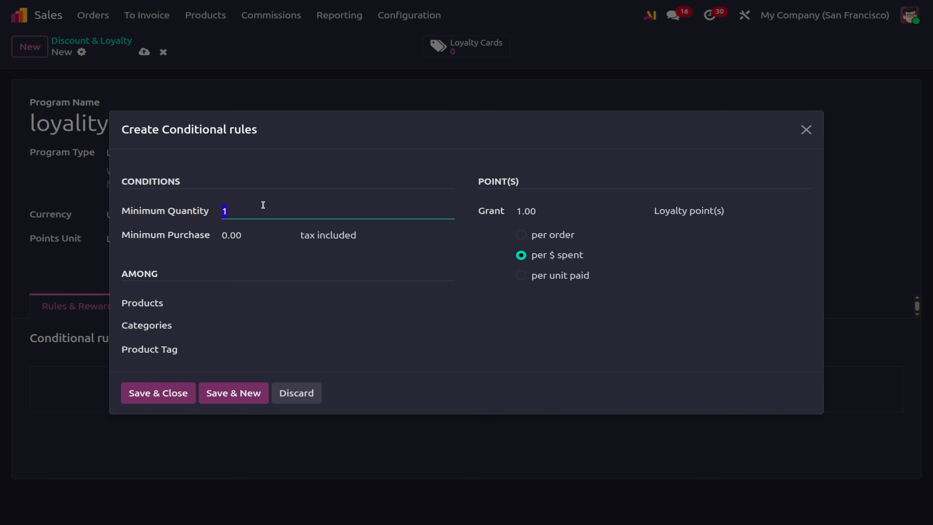
pyautogui.press('Tab')
pyautogui.write('100')
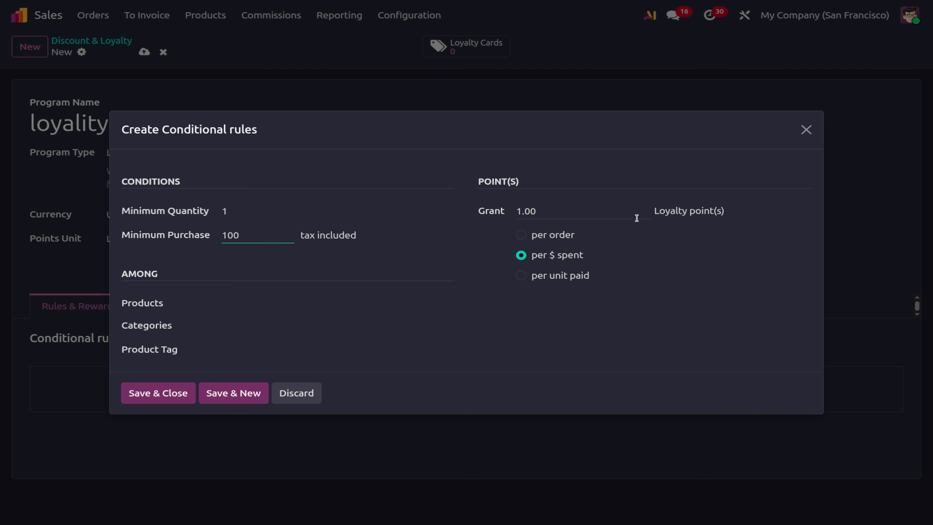
pyautogui.click(521, 236)
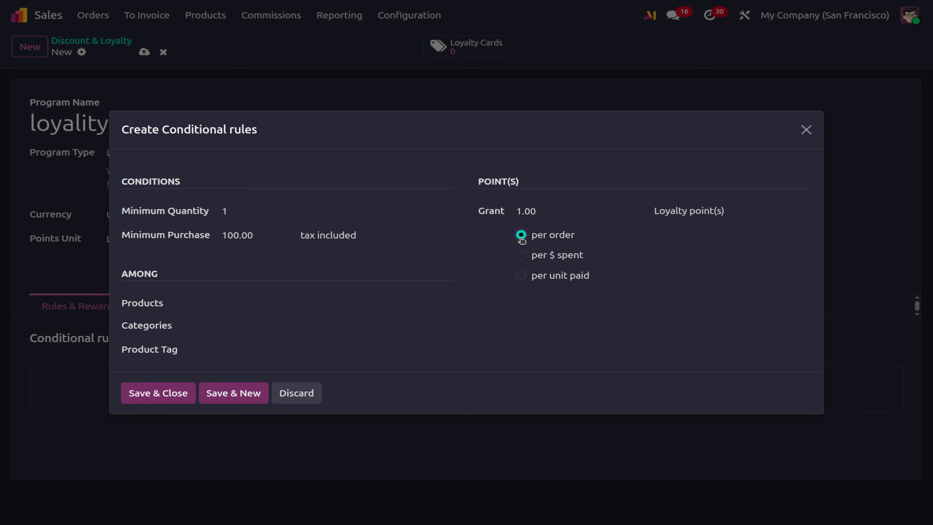
pyautogui.click(521, 255)
pyautogui.click(176, 397)
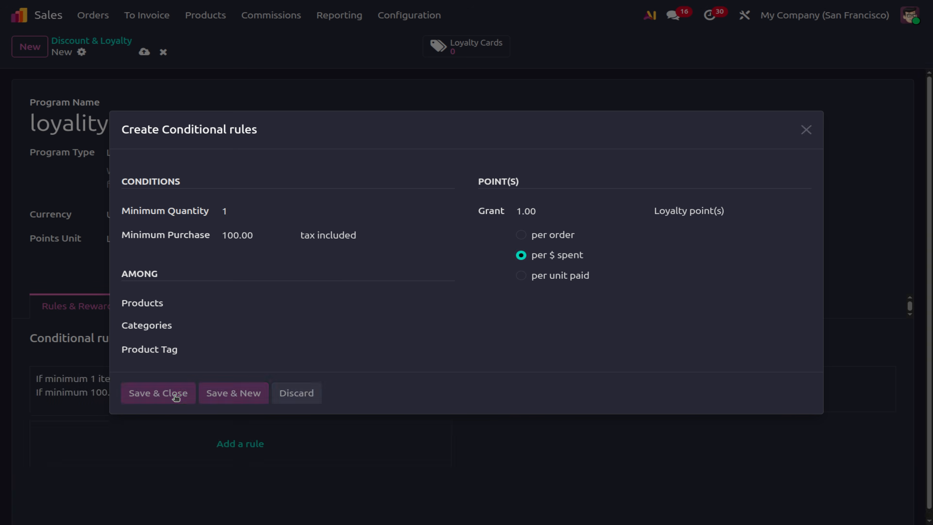
# Create a Free Product reward costing 200 loyalty points.
pyautogui.click(486, 397)
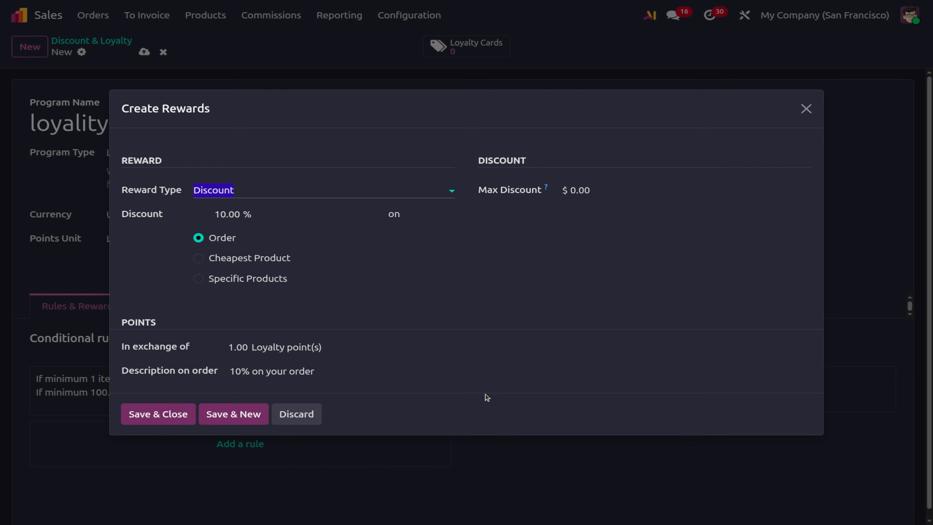
pyautogui.click(258, 194)
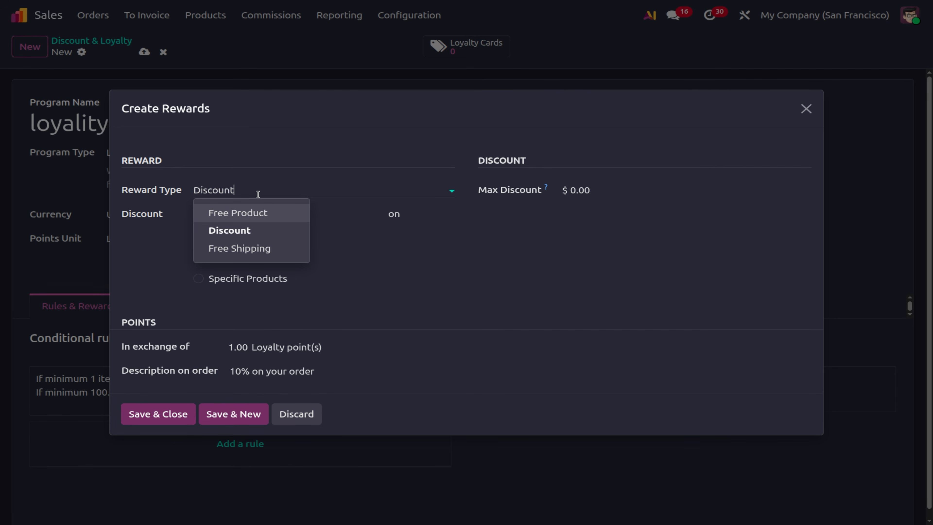
pyautogui.click(250, 212)
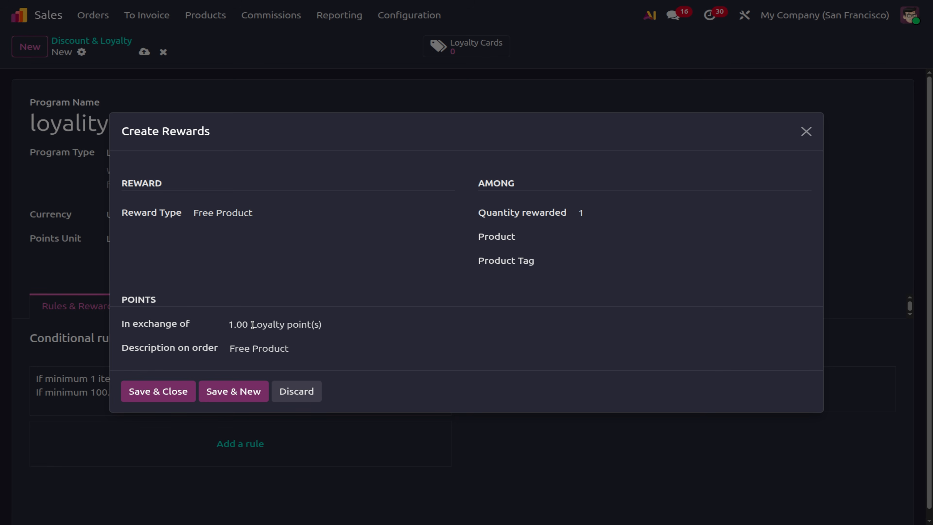
pyautogui.click(240, 323)
pyautogui.write('200')
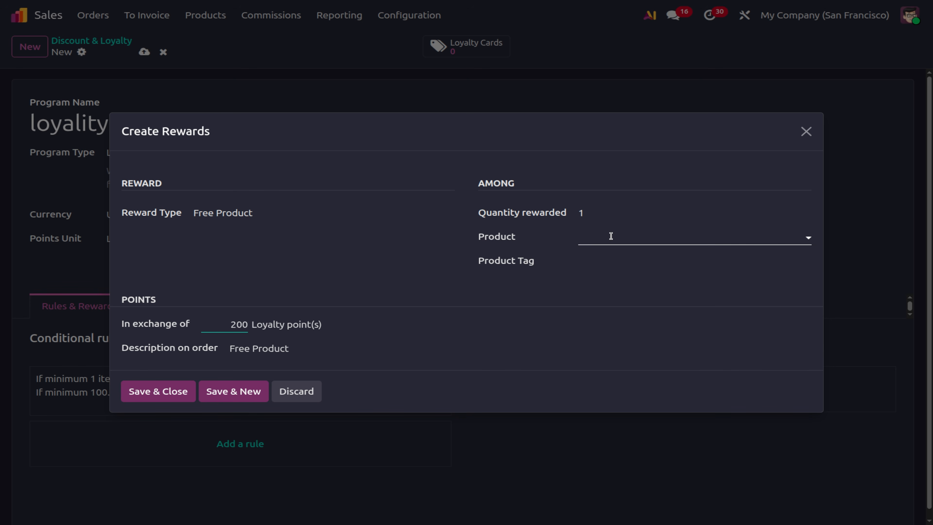
# Choose Basket as the free product, then save the reward and the loyality cards program.
pyautogui.click(619, 213)
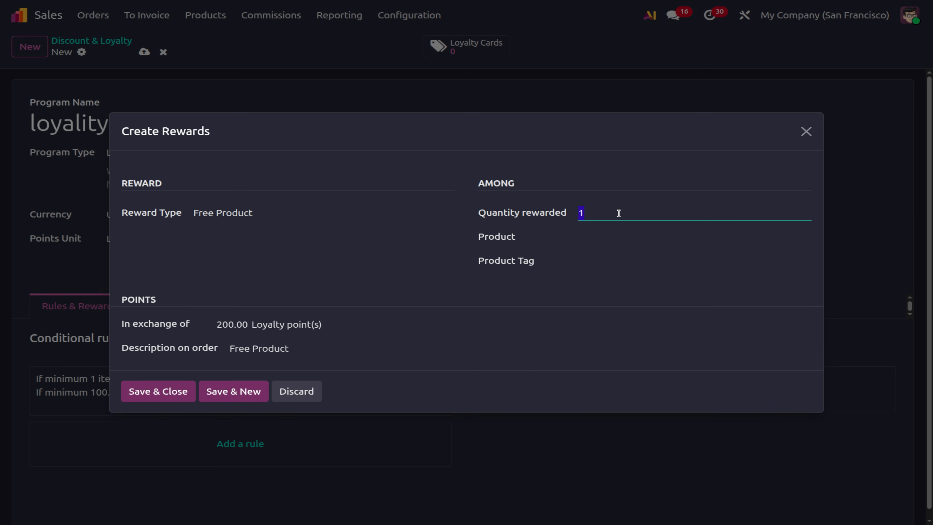
pyautogui.click(610, 245)
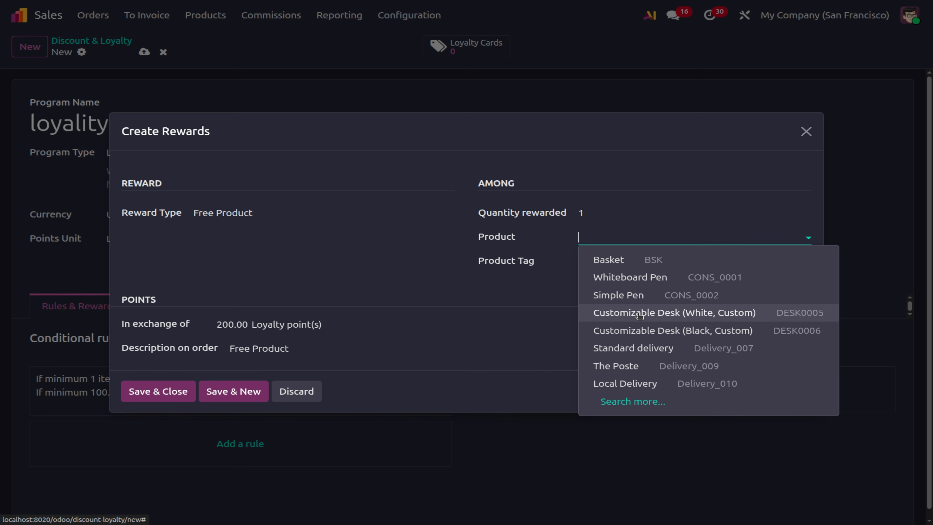
pyautogui.click(670, 262)
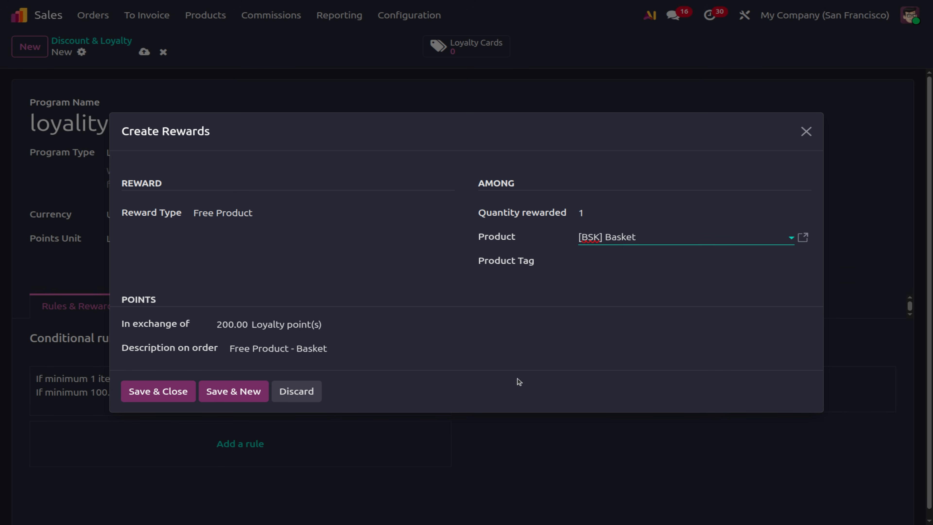
pyautogui.click(133, 393)
pyautogui.click(144, 53)
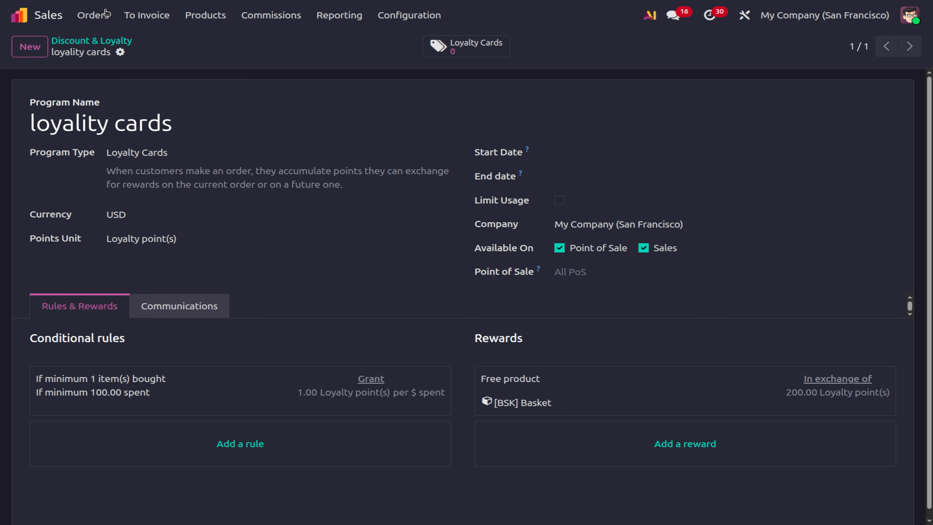
# Open a new quotation, create a new customer from the typed name, and add an empty order line.
pyautogui.click(90, 17)
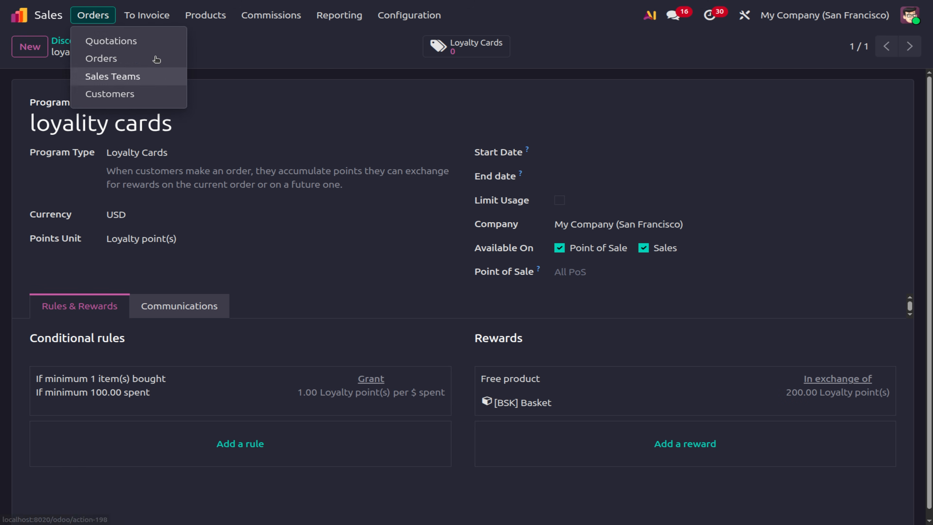
pyautogui.click(155, 46)
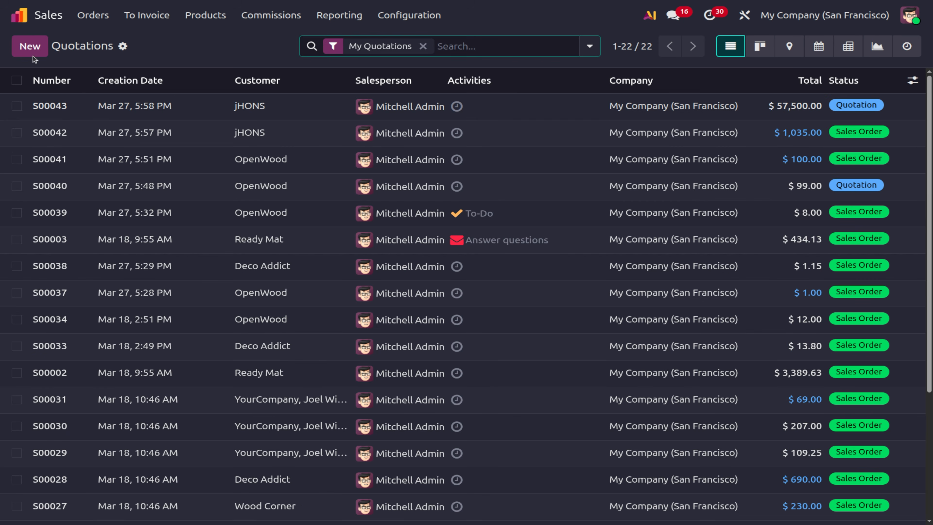
pyautogui.click(30, 46)
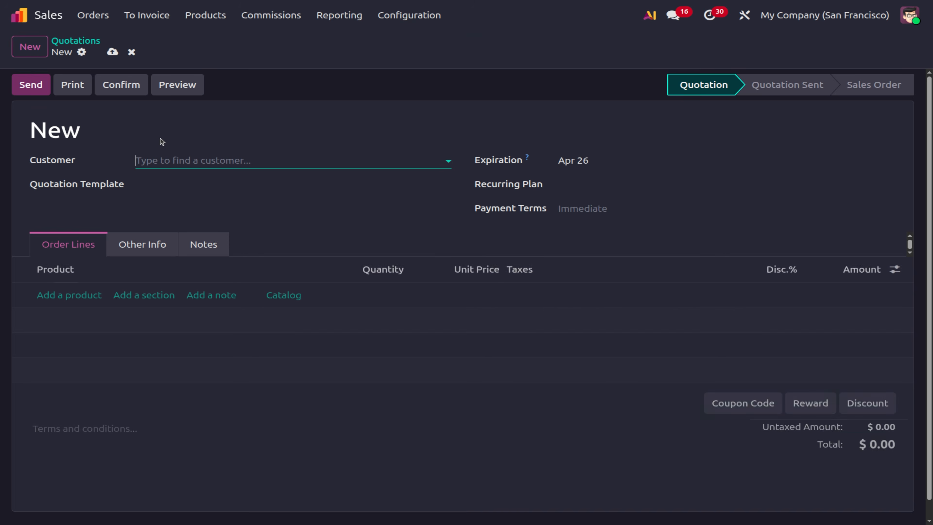
pyautogui.click(161, 162)
pyautogui.write('don')
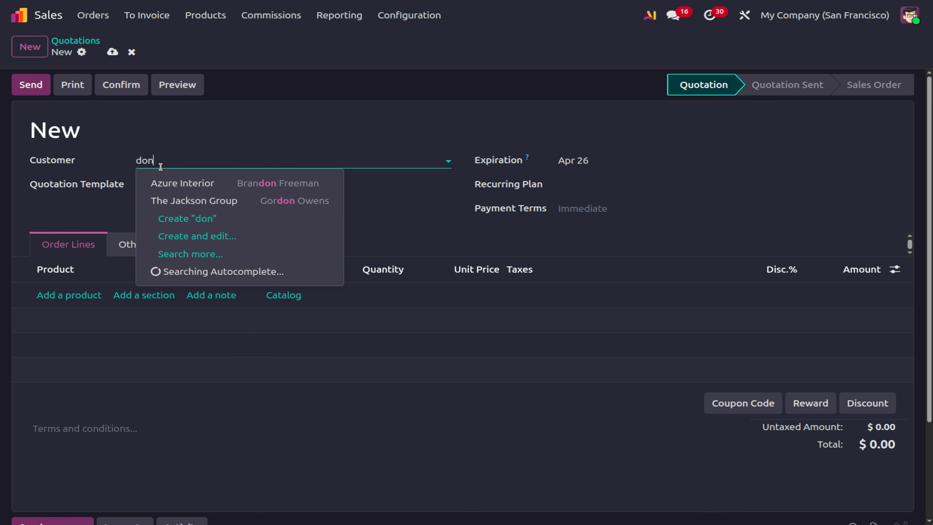
pyautogui.press('BackSpace')
pyautogui.press('BackSpace')
pyautogui.write('Don')
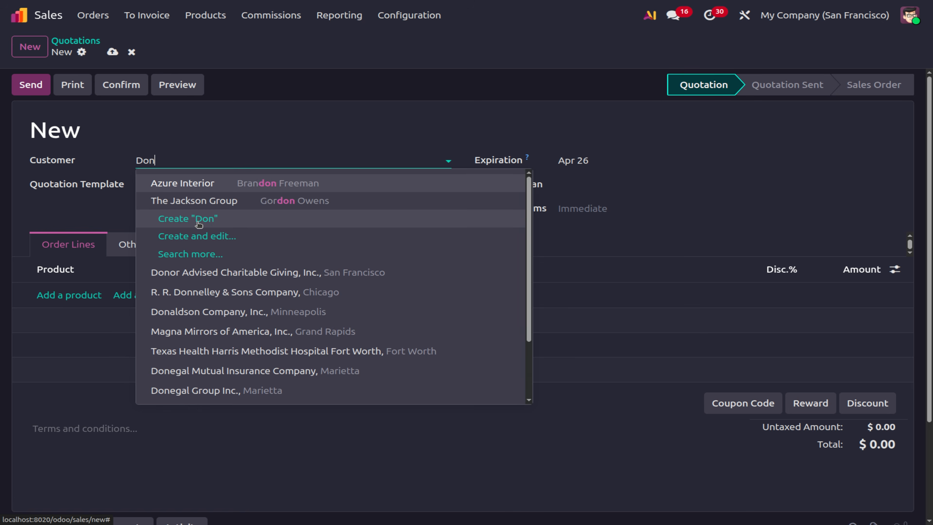
pyautogui.click(198, 222)
pyautogui.click(78, 296)
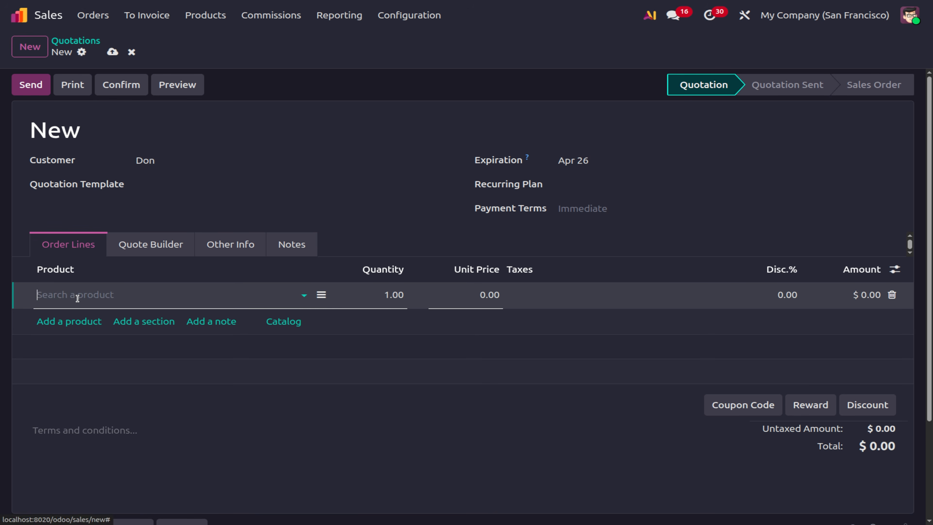
# Replace the stray Basket line with Acoustic Bloc Screens in the White configuration.
pyautogui.click(77, 298)
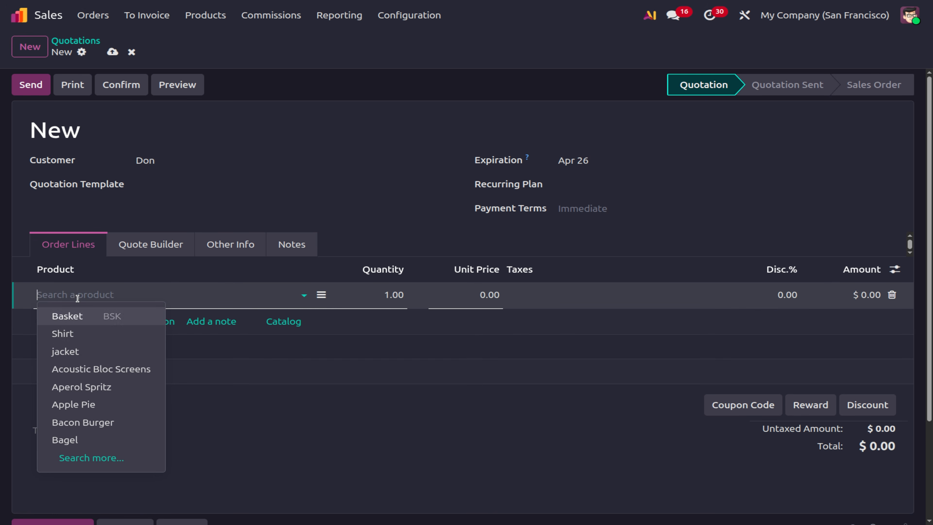
pyautogui.click(68, 321)
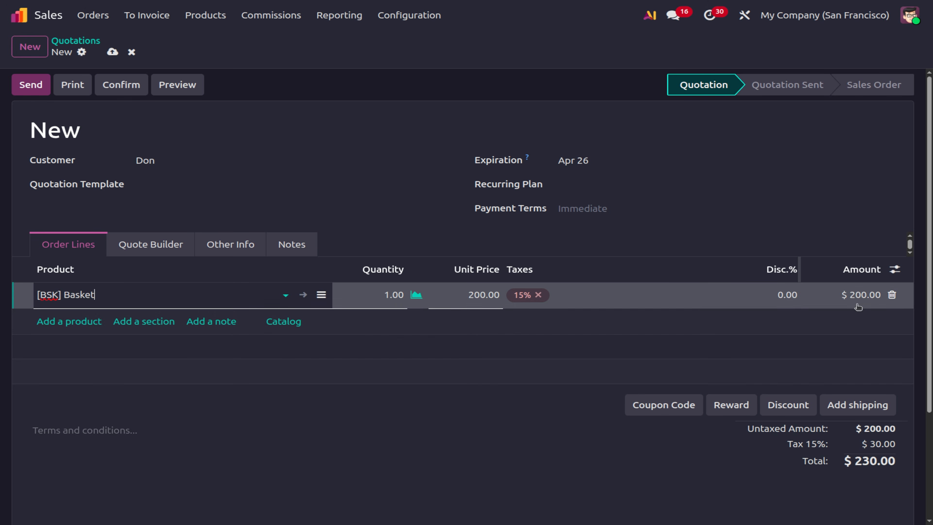
pyautogui.click(892, 295)
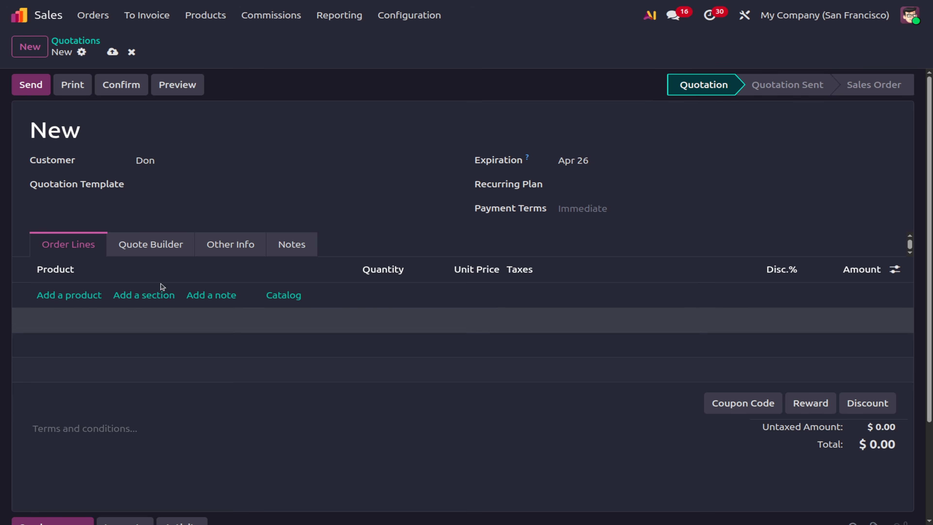
pyautogui.click(51, 296)
pyautogui.click(51, 296)
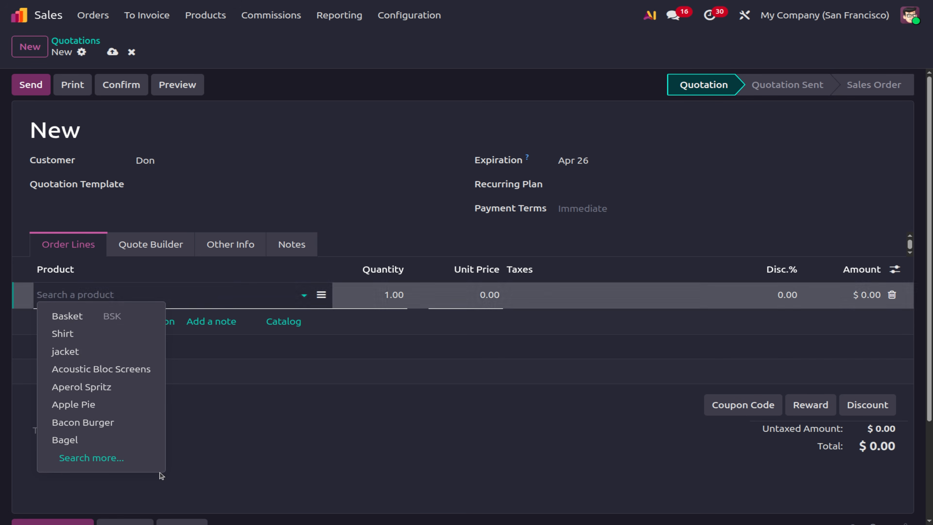
pyautogui.click(81, 370)
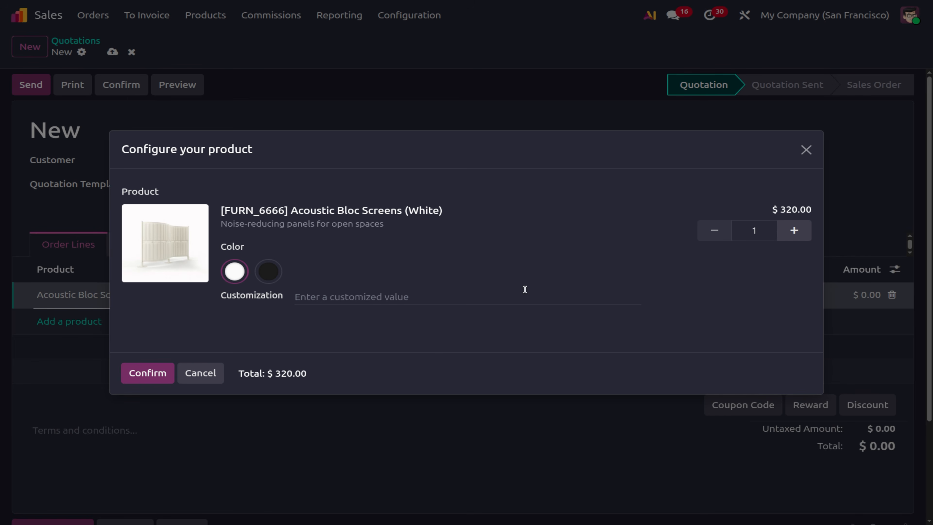
pyautogui.click(145, 374)
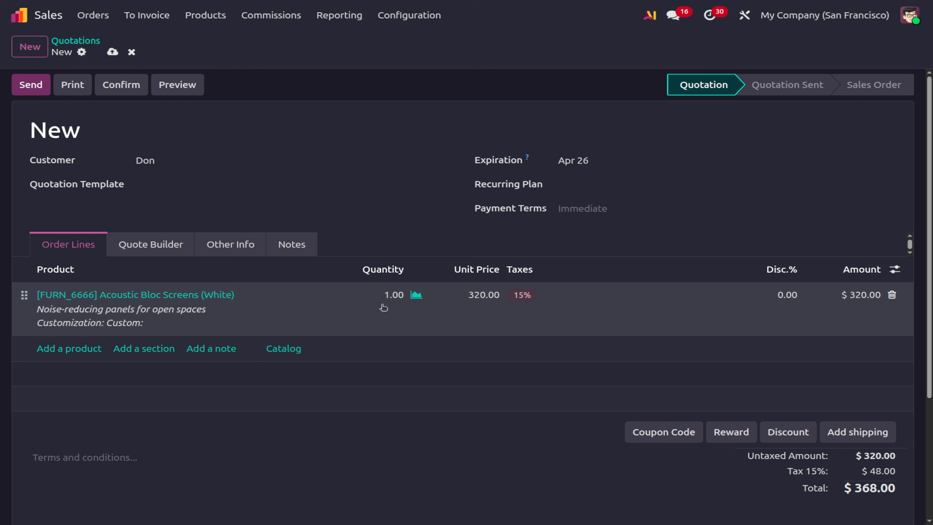
# Set the Acoustic Bloc Screens line to quantity 5 at unit price 1,000.00.
pyautogui.click(485, 298)
pyautogui.write('1000')
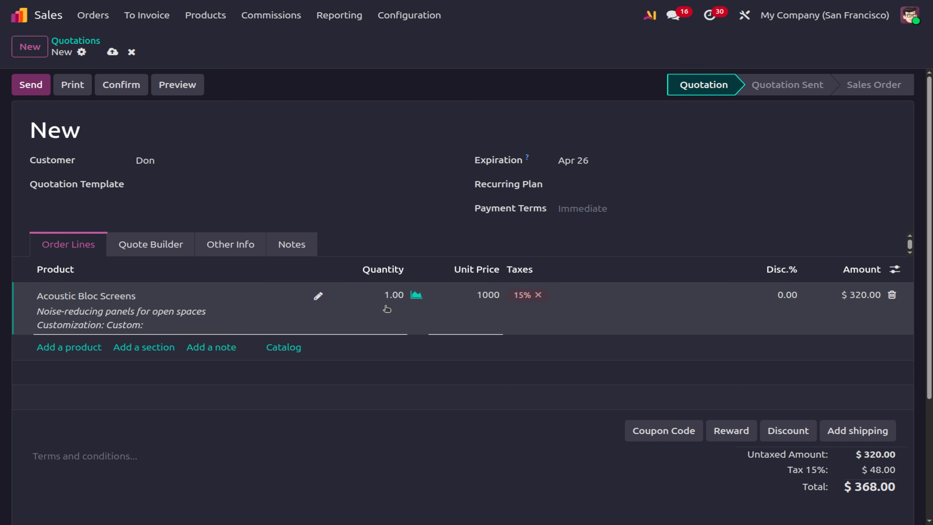
pyautogui.click(385, 297)
pyautogui.write('5')
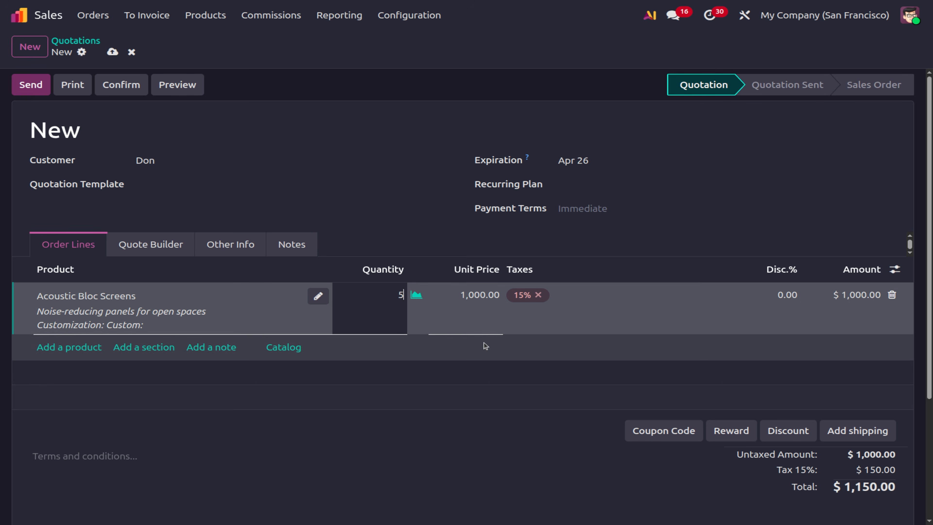
pyautogui.click(429, 458)
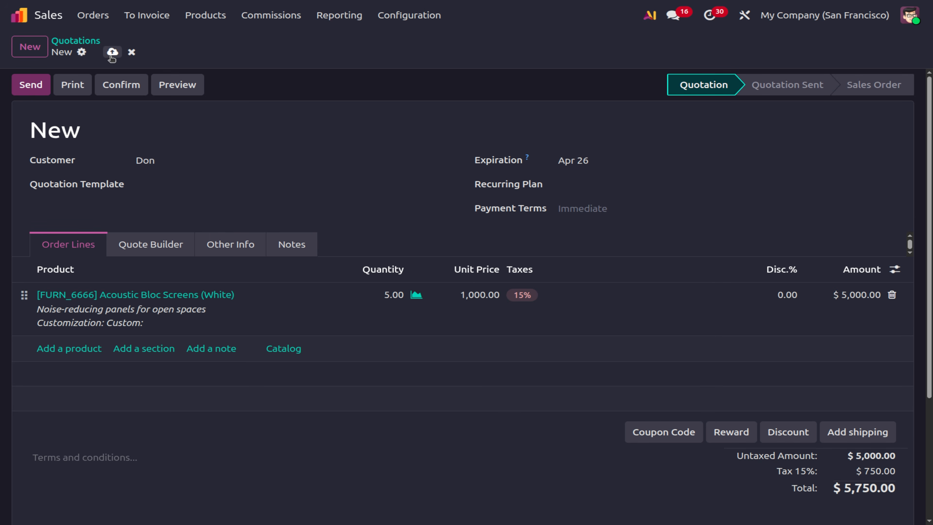
# Save and confirm the quotation as sales order S00044, then open the customer's contact.
pyautogui.click(112, 53)
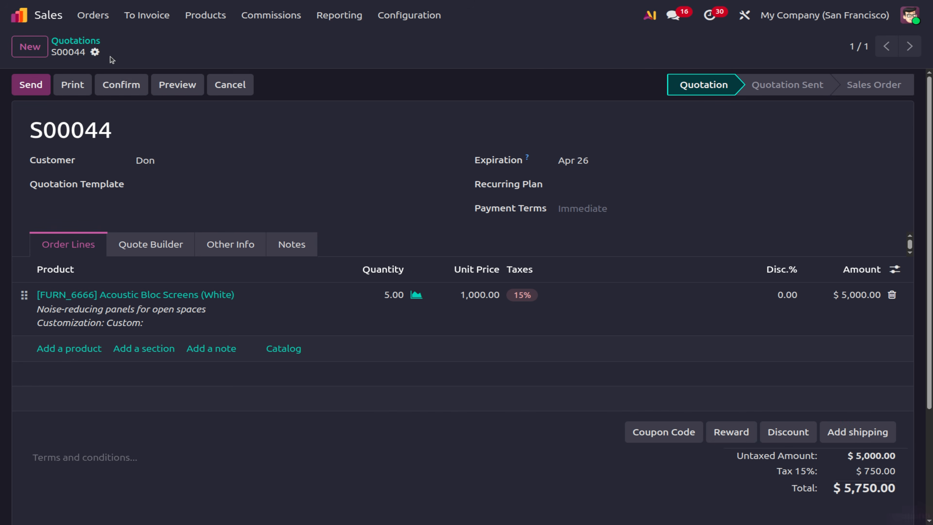
pyautogui.click(118, 84)
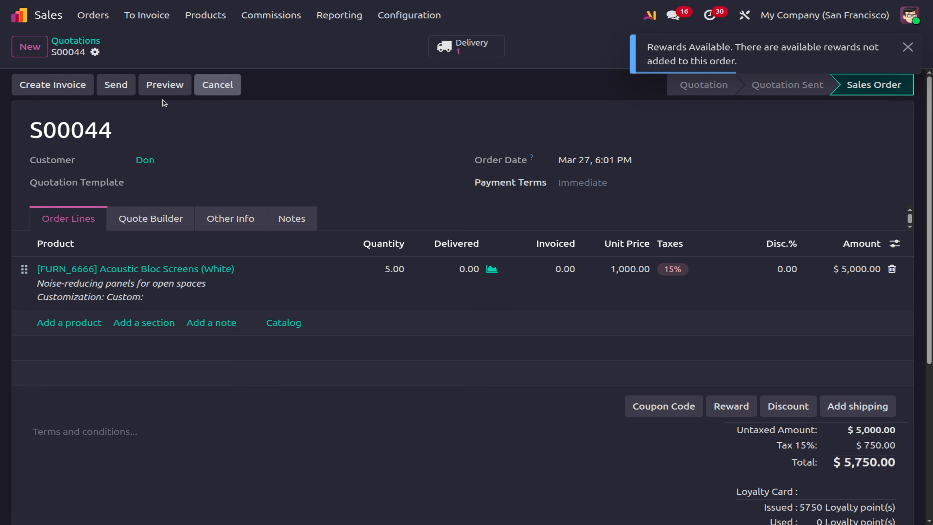
pyautogui.click(145, 160)
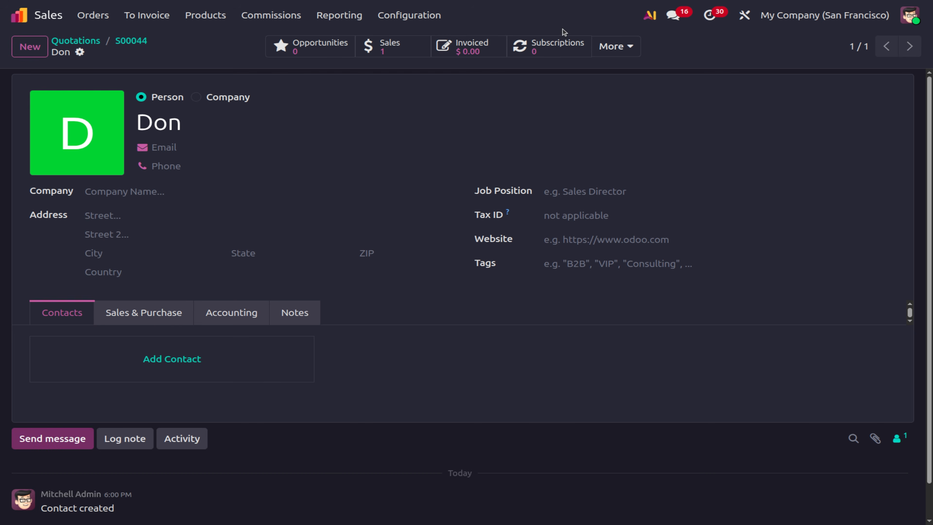
# Review the contact's loyalty card showing 5750 points, then go back to order S00044.
pyautogui.click(614, 45)
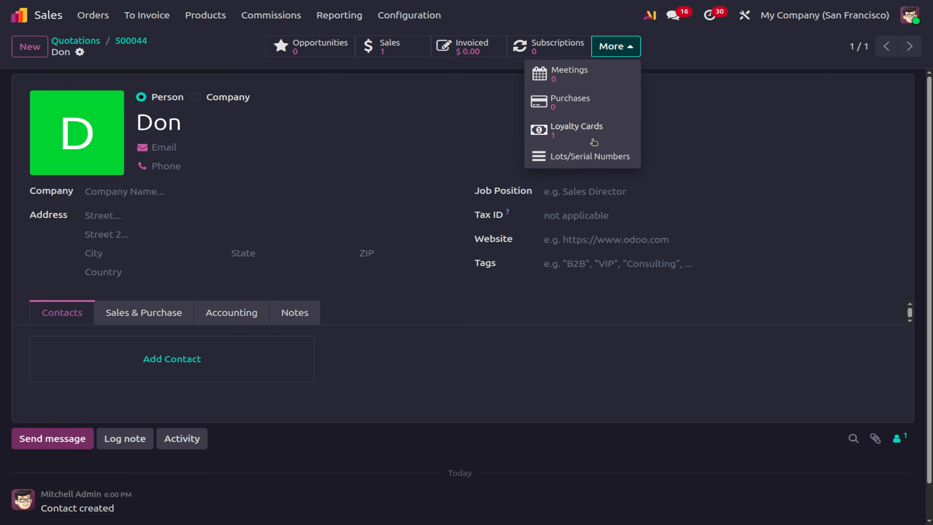
pyautogui.click(593, 141)
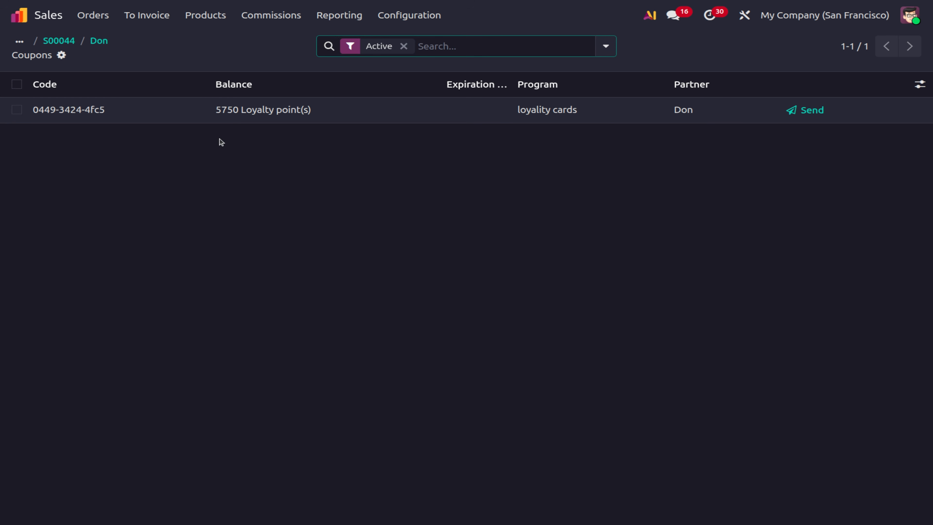
pyautogui.click(146, 114)
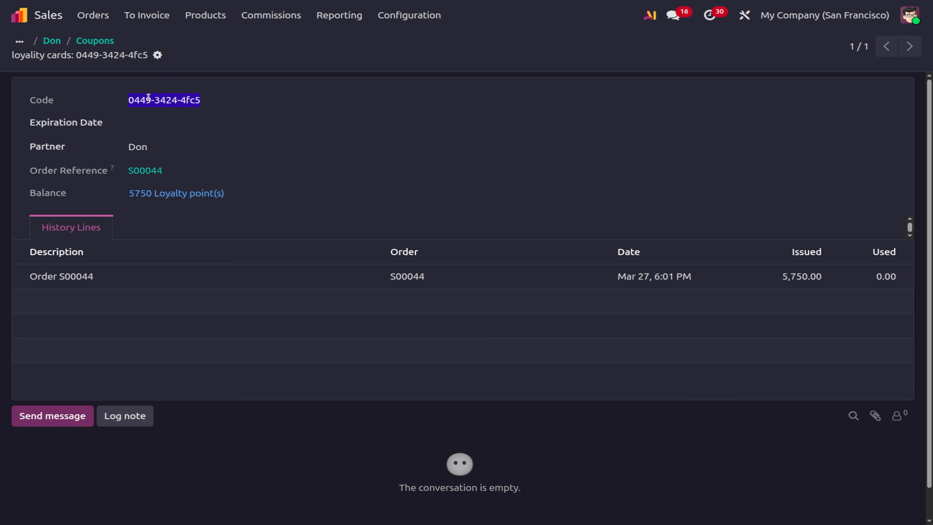
pyautogui.click(98, 41)
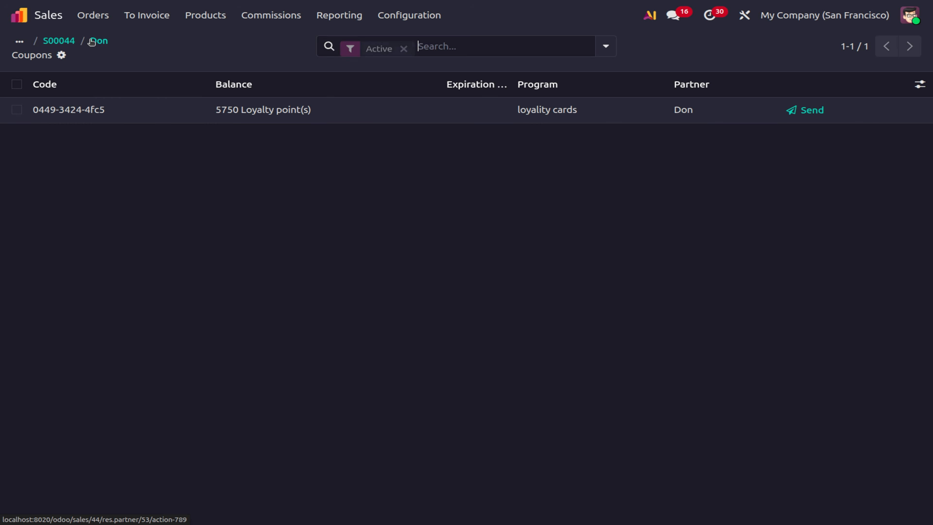
pyautogui.click(165, 110)
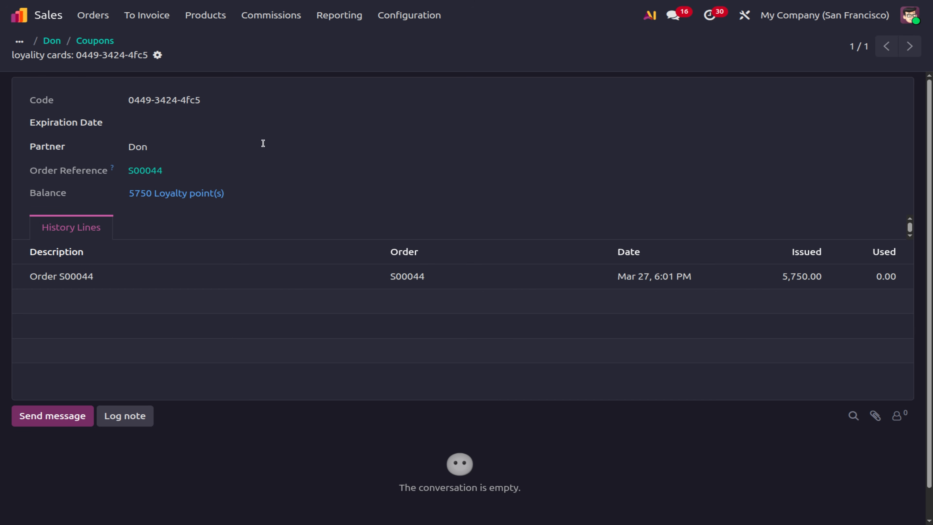
pyautogui.click(83, 42)
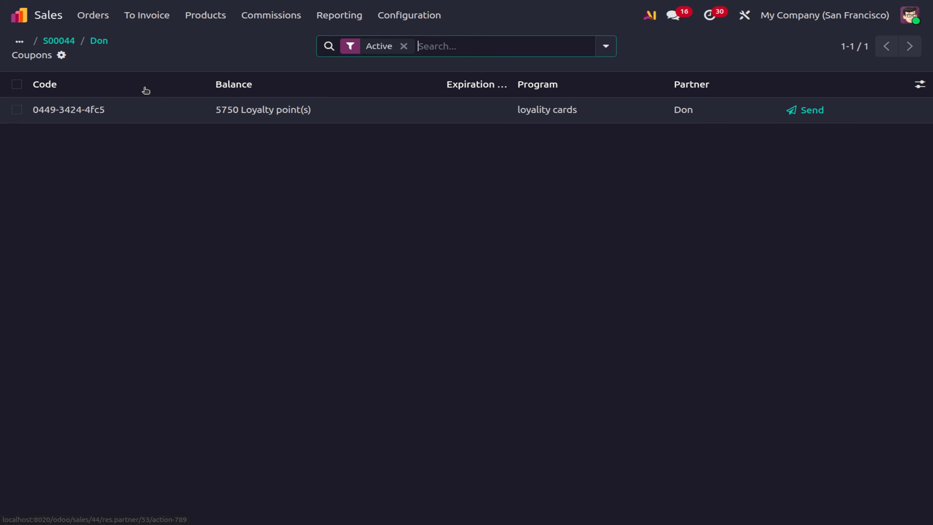
pyautogui.click(96, 41)
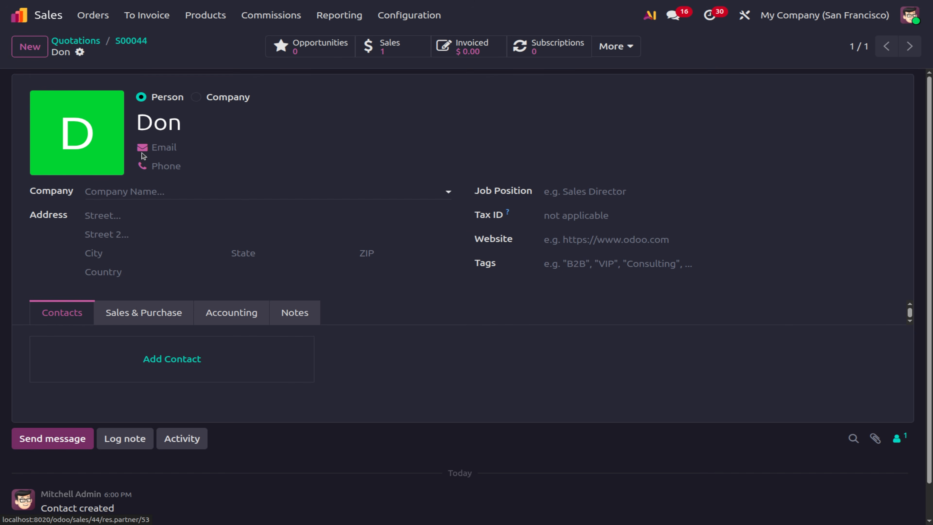
pyautogui.click(146, 44)
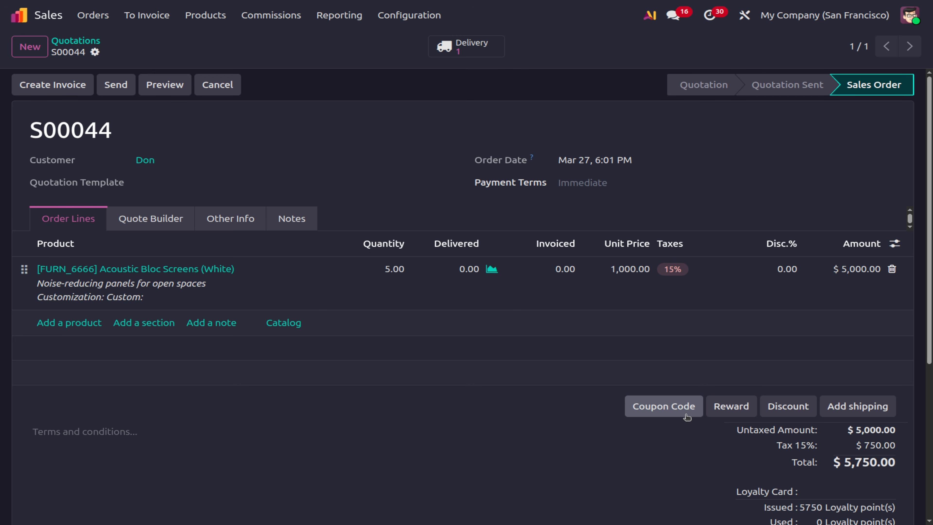
# Try applying the pasted loyalty card code as a coupon code, then discard it after the error.
pyautogui.click(687, 416)
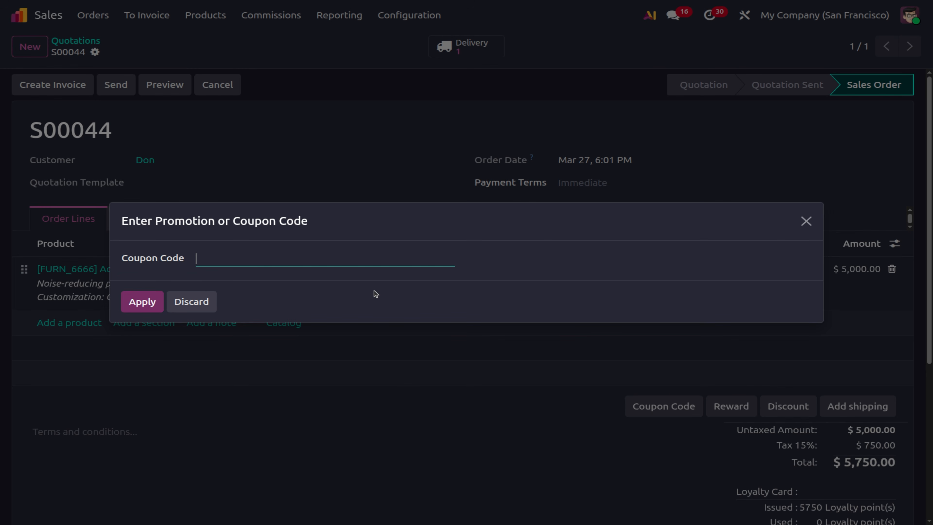
pyautogui.write('0449-3424-4fc5')
pyautogui.click(137, 306)
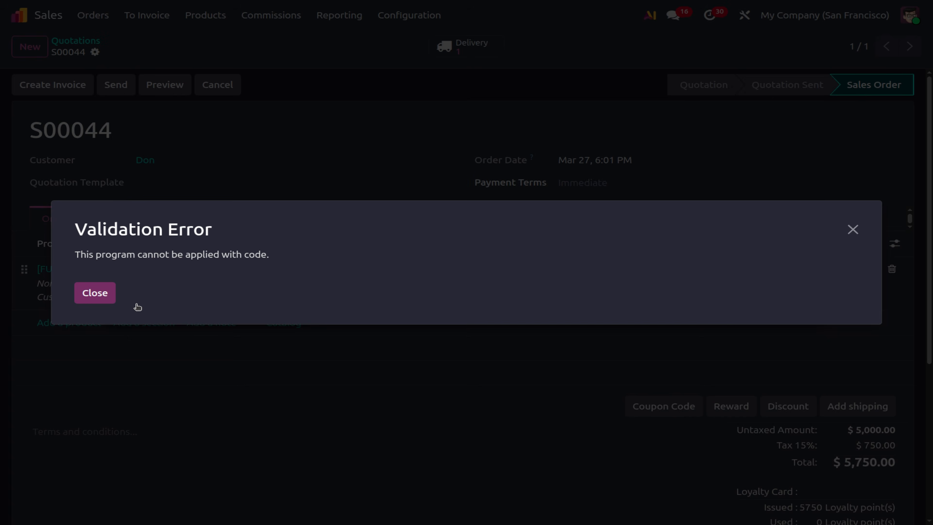
pyautogui.click(106, 294)
pyautogui.click(158, 302)
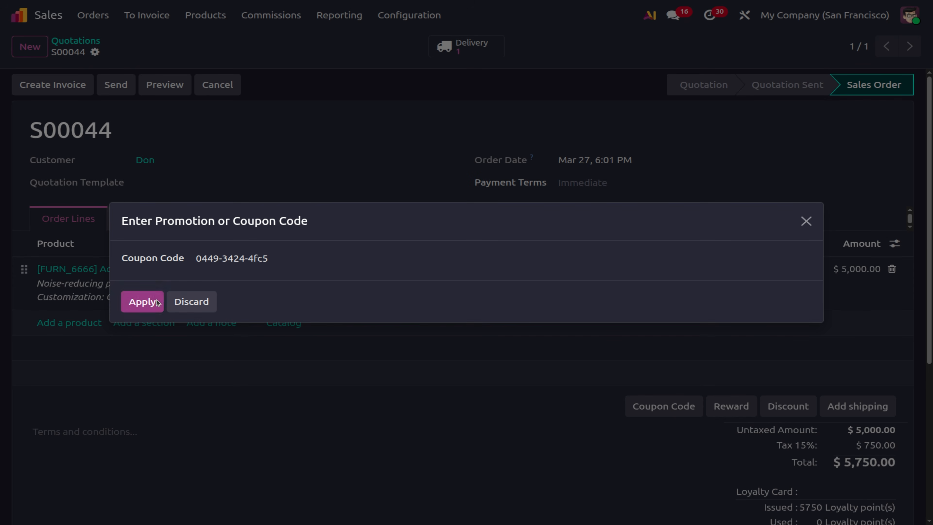
pyautogui.click(115, 302)
pyautogui.click(202, 301)
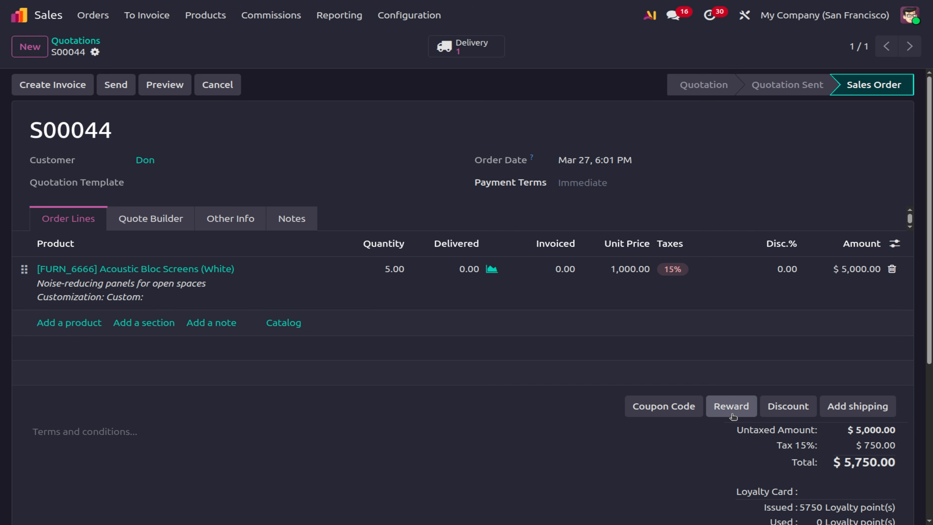
# Apply the 'loyality cards - Free Product - Basket' reward to order S00044.
pyautogui.click(732, 414)
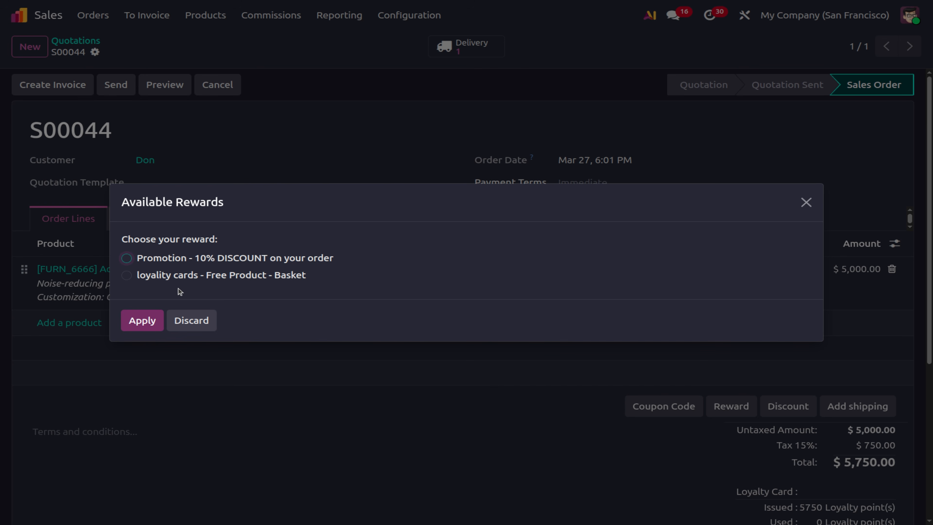
pyautogui.click(126, 275)
pyautogui.click(142, 319)
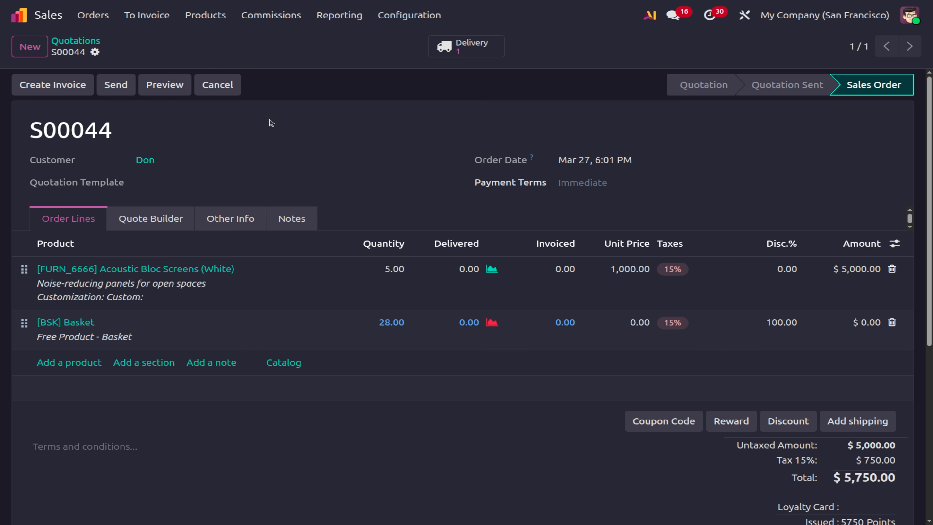
pyautogui.click(195, 16)
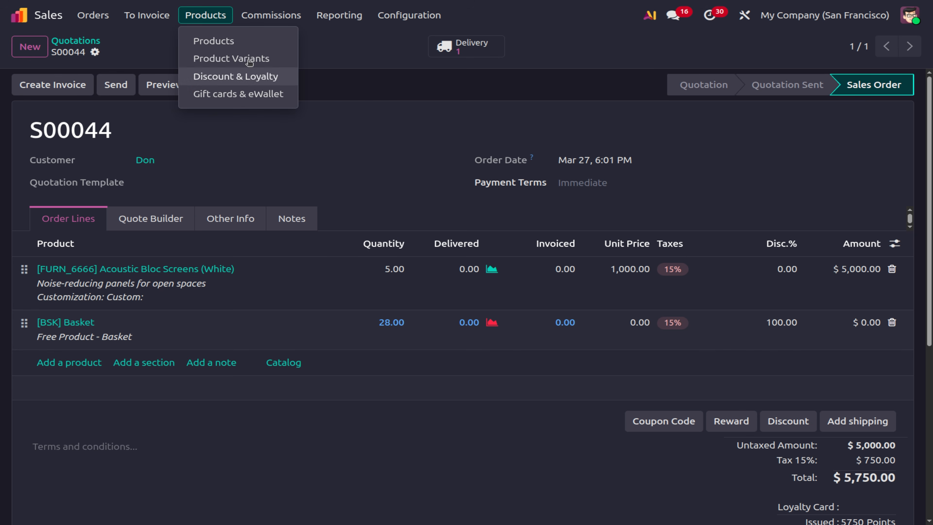
# Create a new Discount & Loyalty program of type Coupons named Coupen.
pyautogui.click(217, 77)
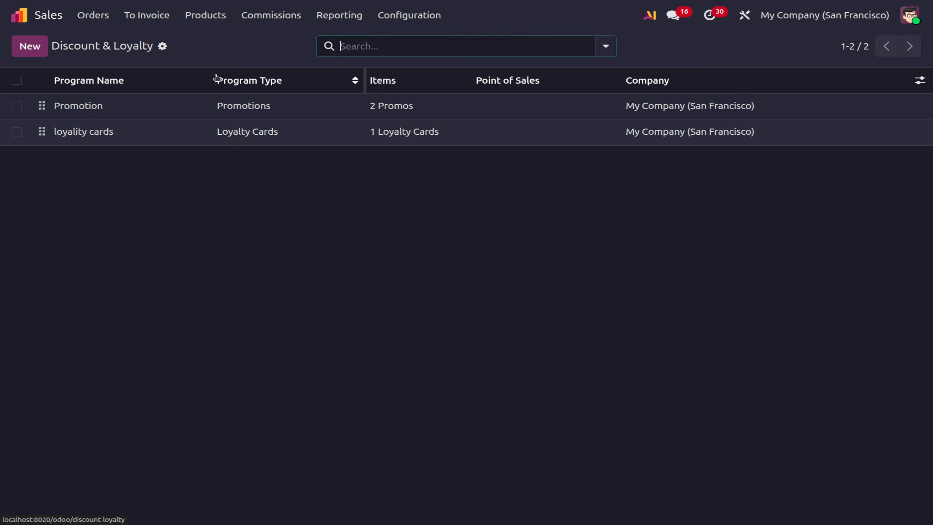
pyautogui.click(30, 46)
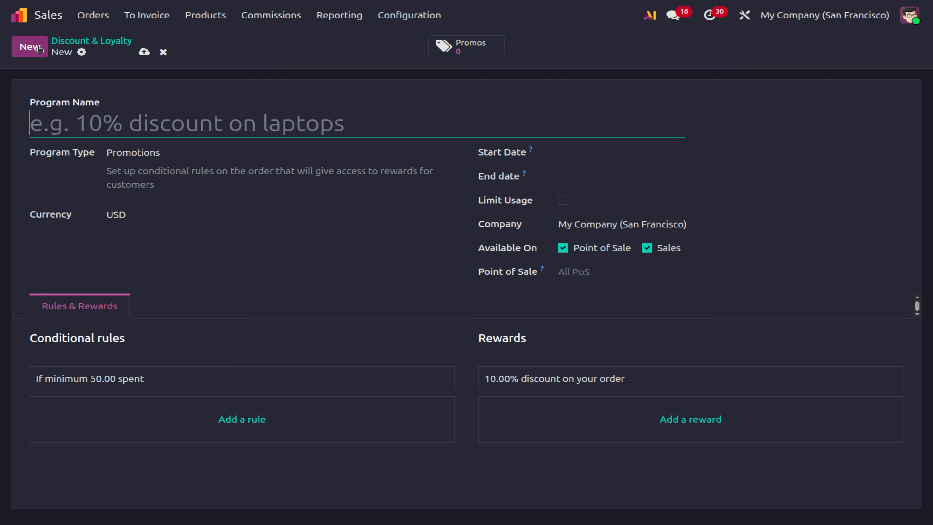
pyautogui.click(127, 152)
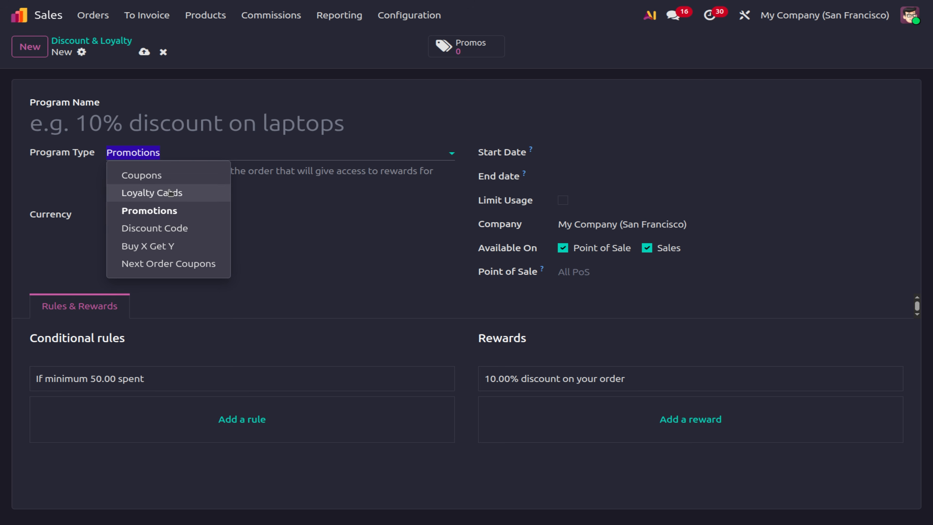
pyautogui.click(175, 176)
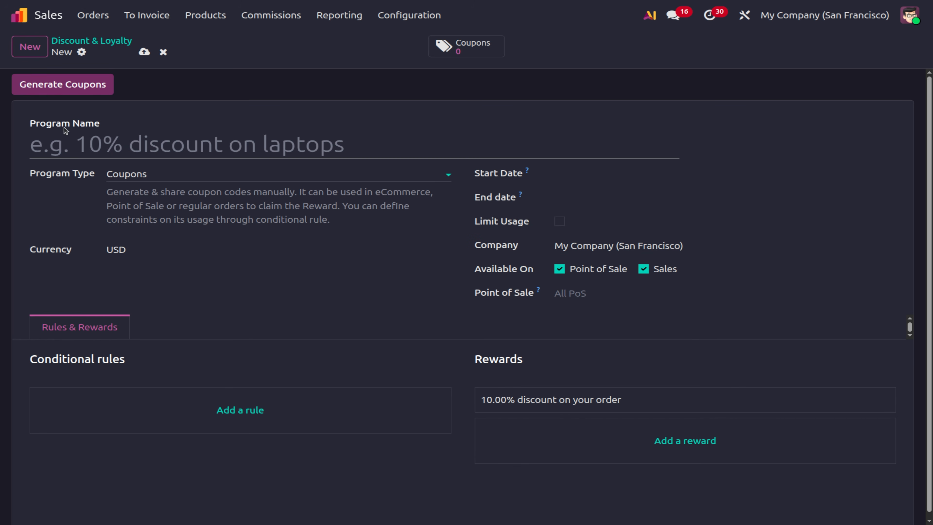
pyautogui.click(63, 140)
pyautogui.write('C')
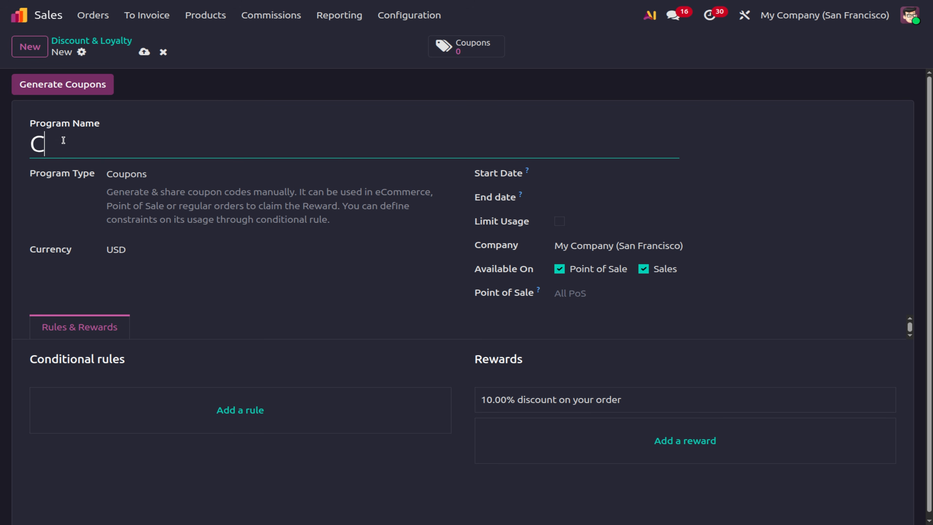
pyautogui.write('oupen')
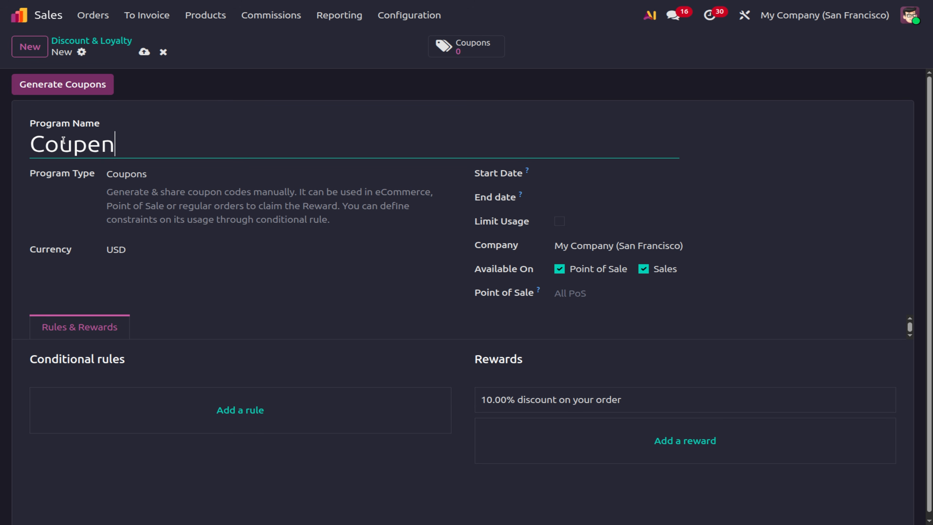
# Add a rule to Coupen requiring a minimum purchase of 100.00.
pyautogui.click(223, 425)
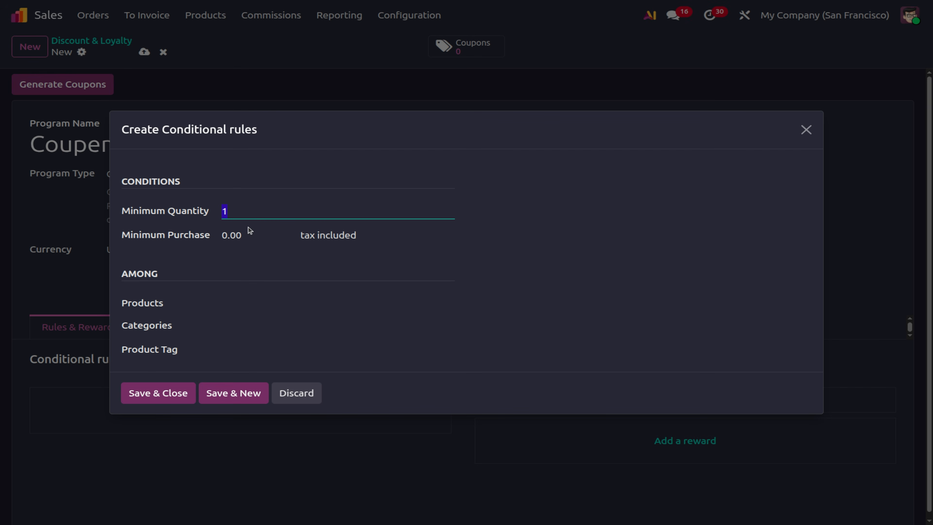
pyautogui.click(247, 231)
pyautogui.write('10')
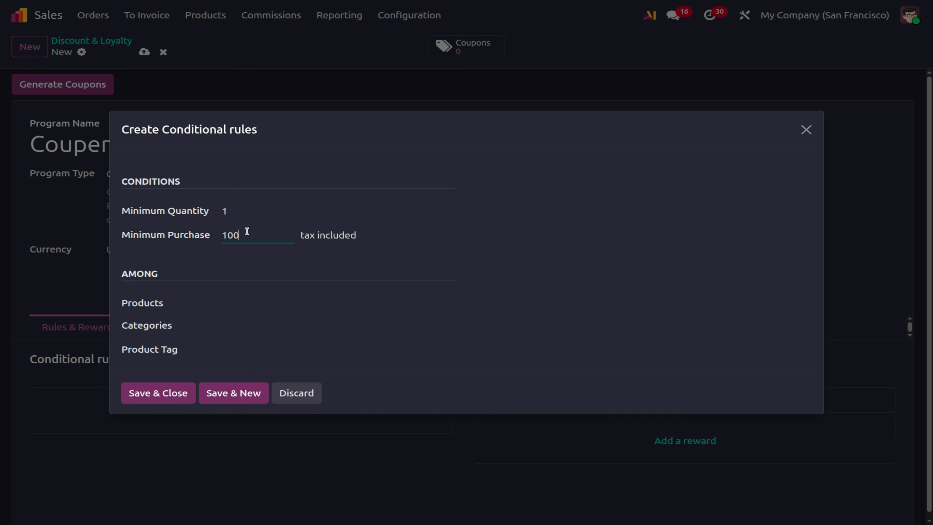
pyautogui.write('0')
pyautogui.click(130, 393)
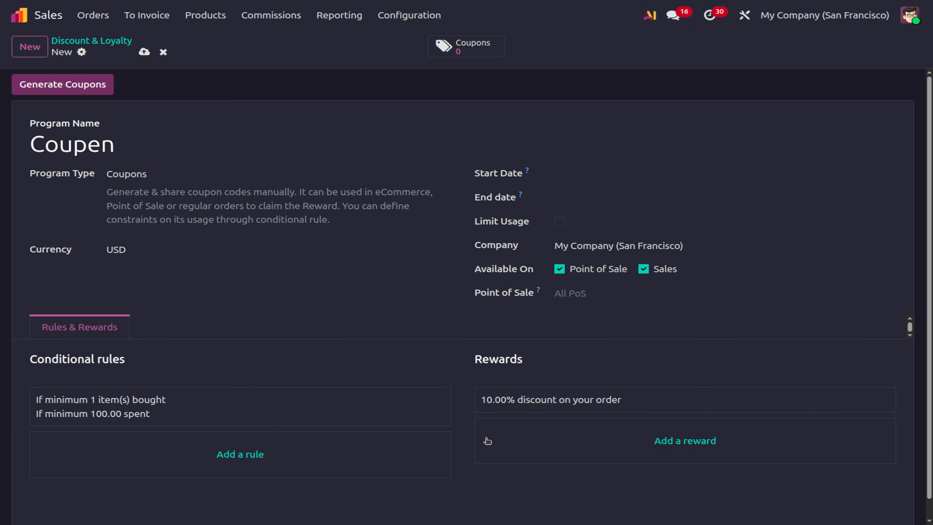
pyautogui.click(572, 399)
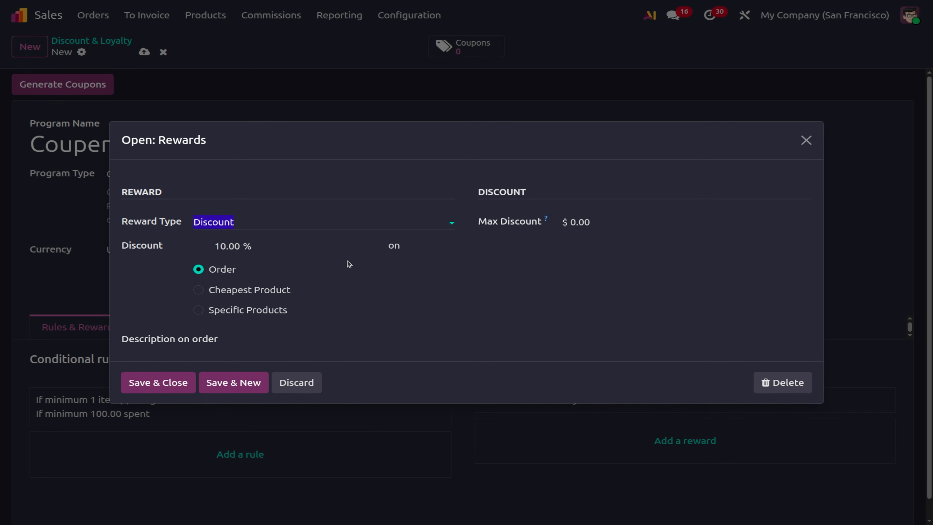
# Change the Coupen reward to a Free Product giving a Whiteboard Pen.
pyautogui.click(272, 223)
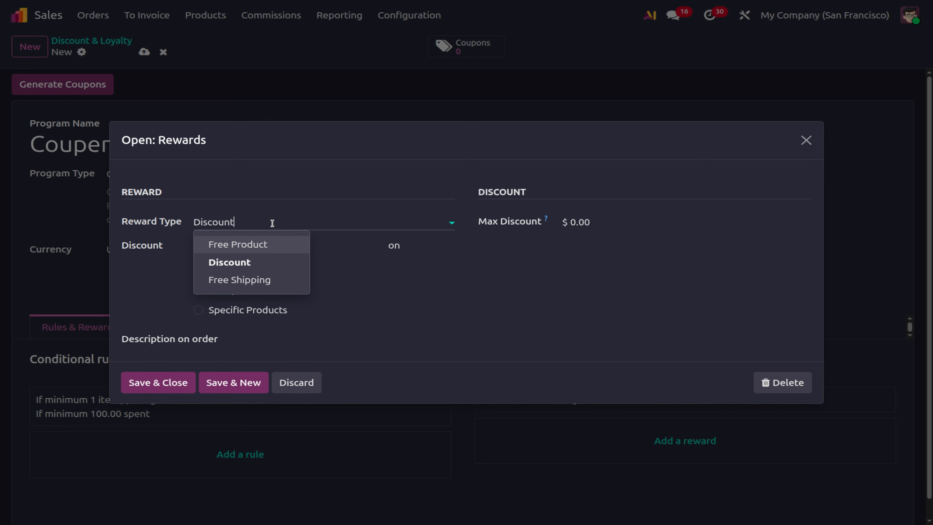
pyautogui.click(243, 287)
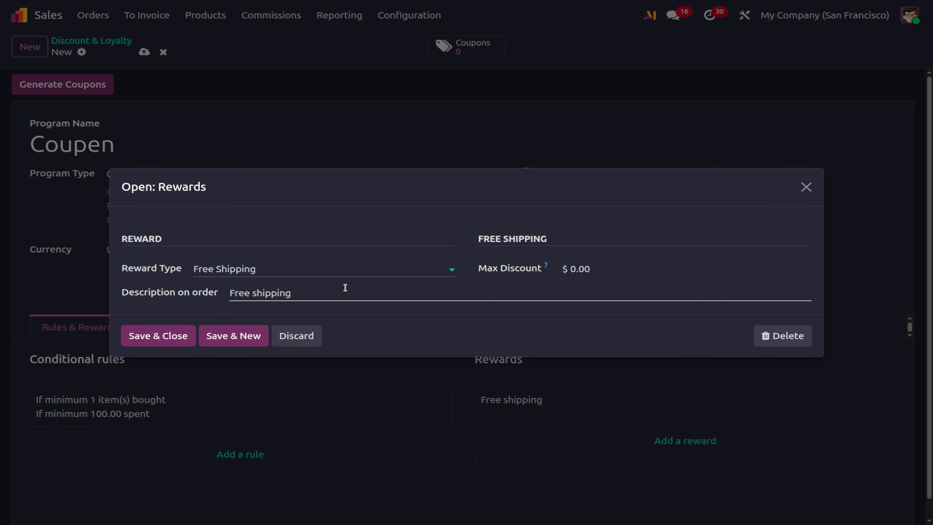
pyautogui.click(327, 273)
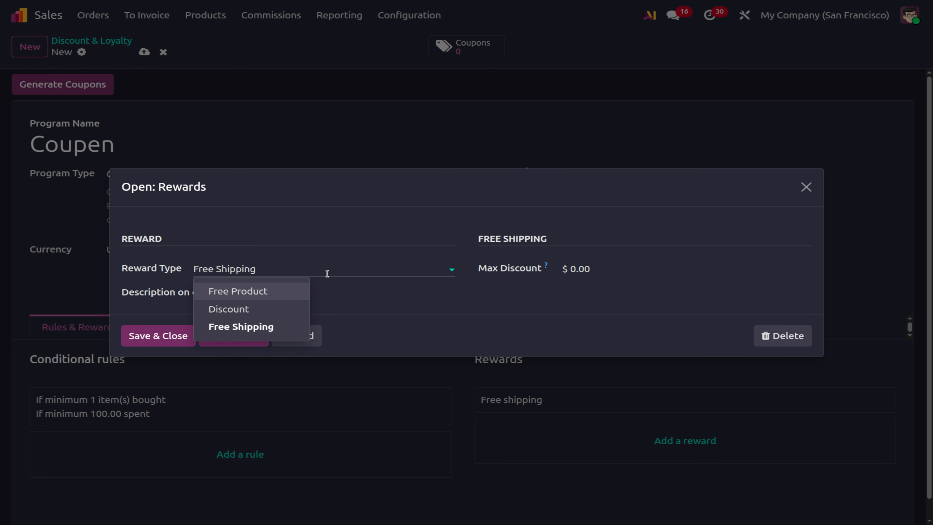
pyautogui.click(248, 296)
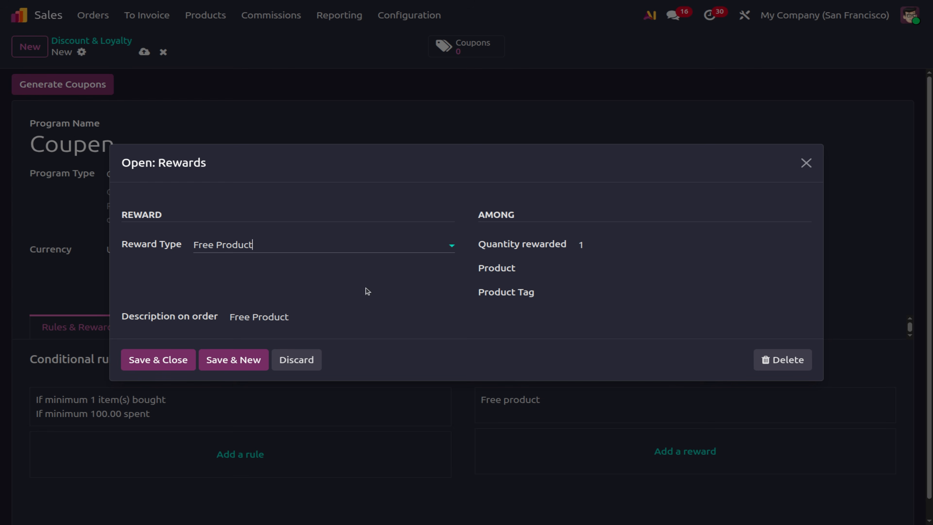
pyautogui.click(594, 266)
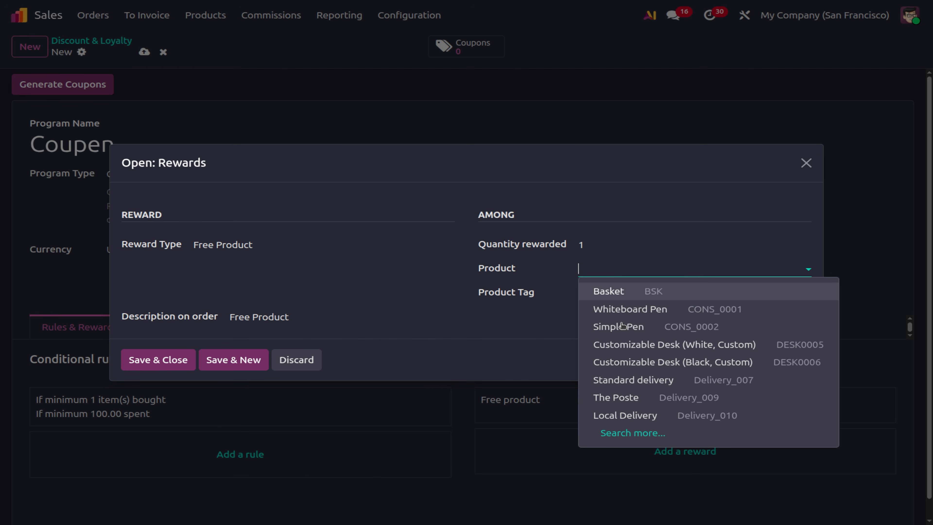
pyautogui.click(624, 309)
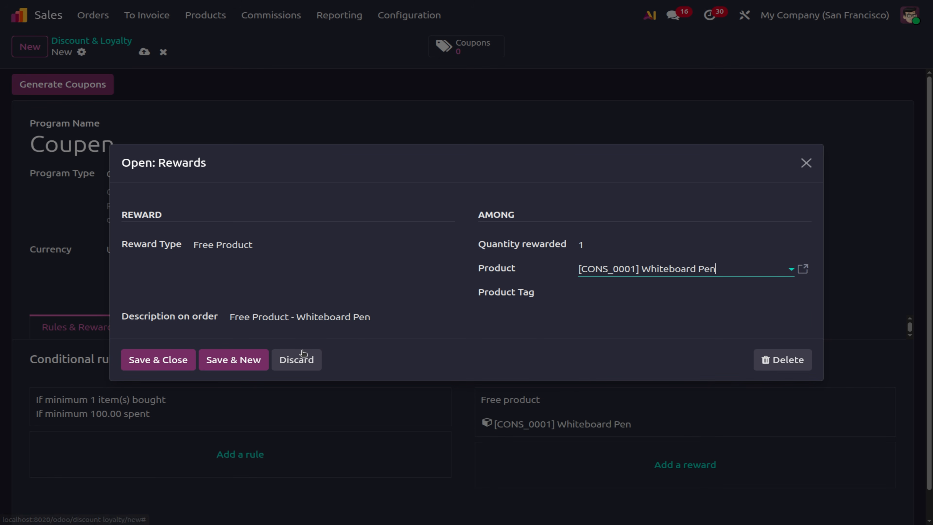
pyautogui.click(171, 364)
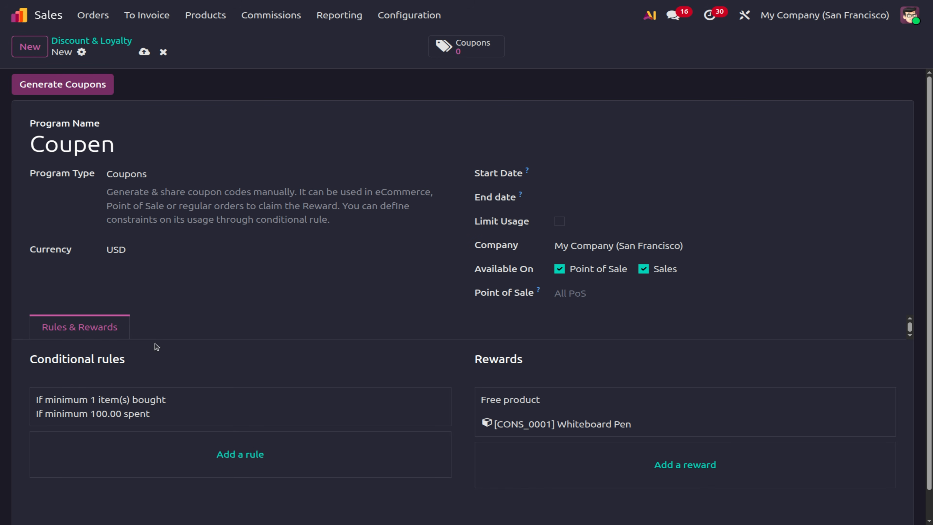
# Save the Coupen program and cancel the Generate Coupons dialog.
pyautogui.click(143, 52)
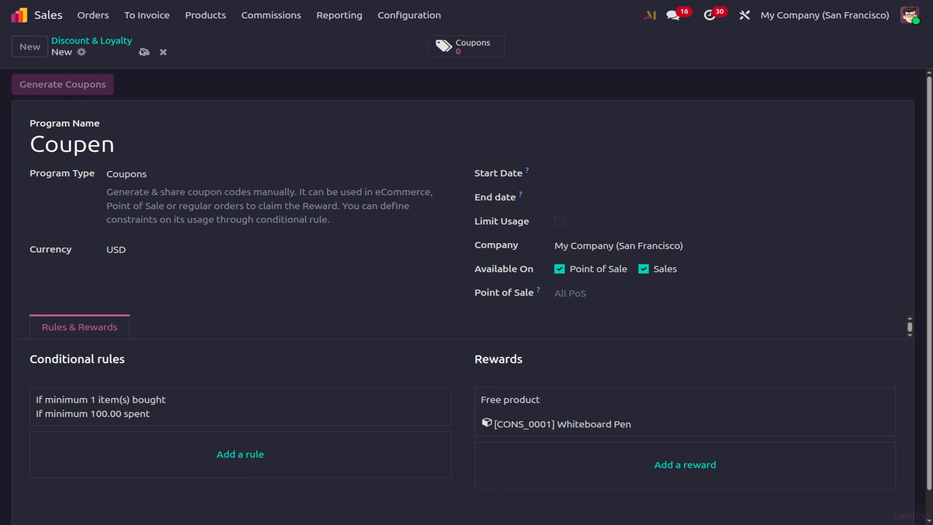
pyautogui.click(105, 82)
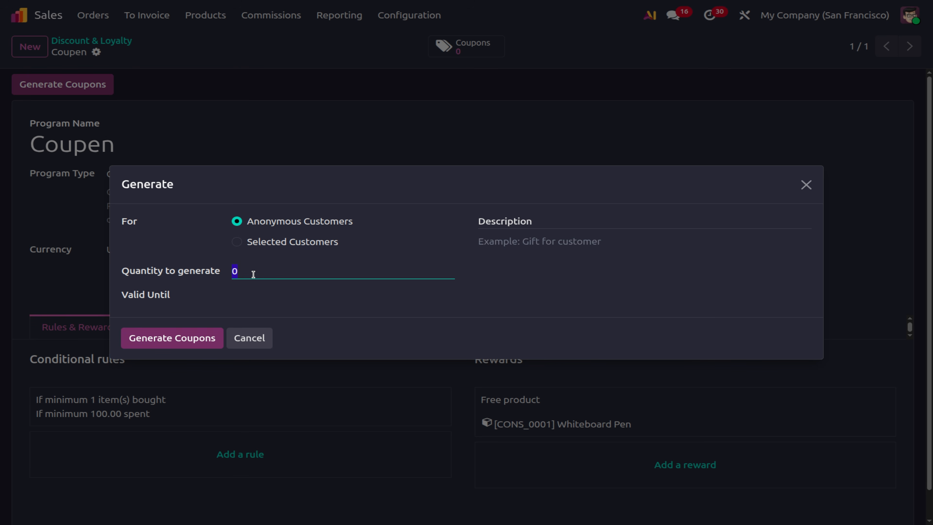
pyautogui.click(249, 338)
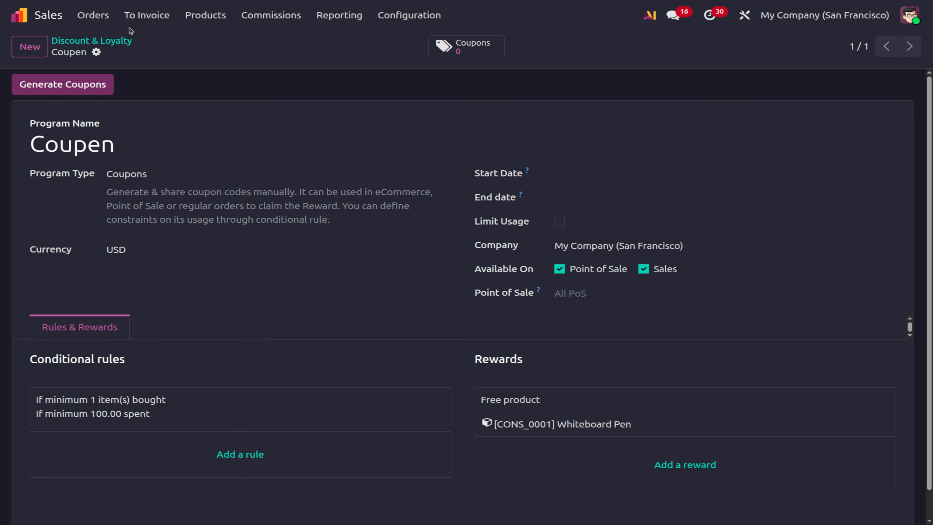
# Start a new quotation for OpenWood with a Black Shirt line.
pyautogui.click(95, 17)
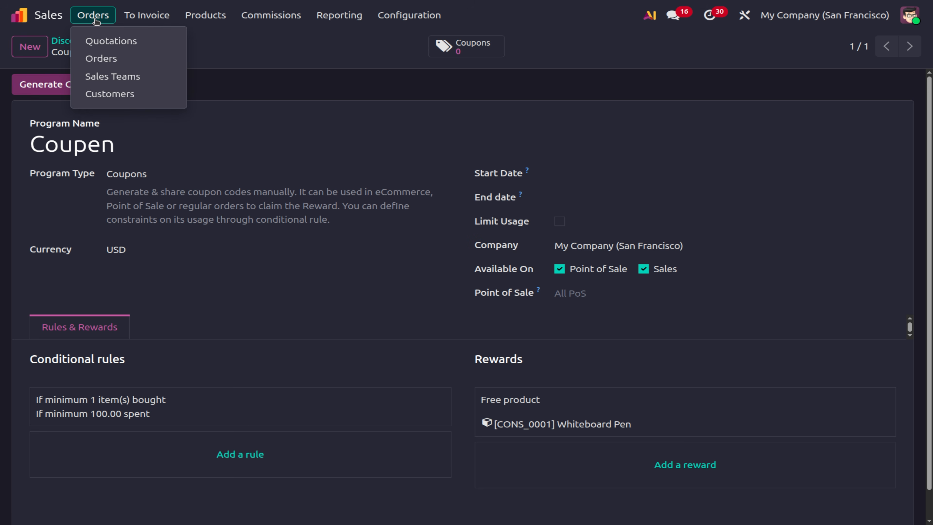
pyautogui.click(96, 40)
pyautogui.click(33, 51)
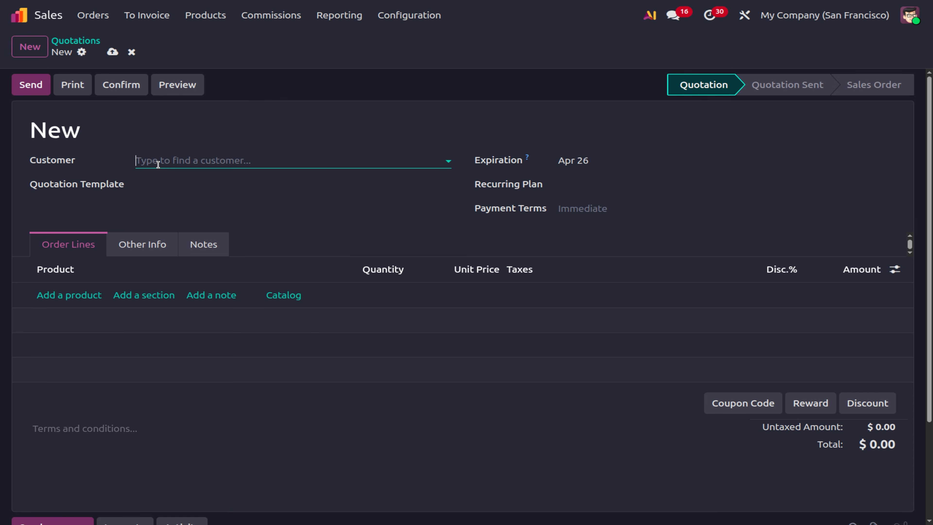
pyautogui.click(158, 165)
pyautogui.click(185, 200)
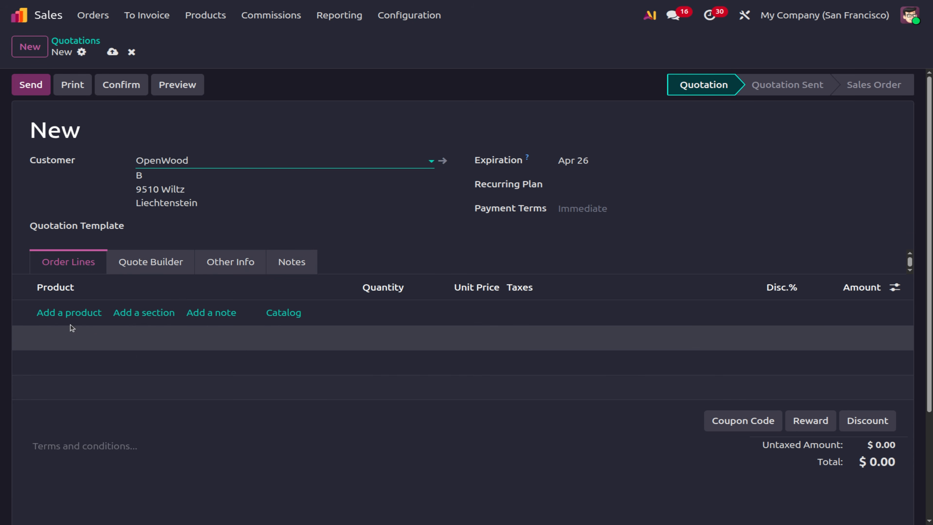
pyautogui.click(69, 312)
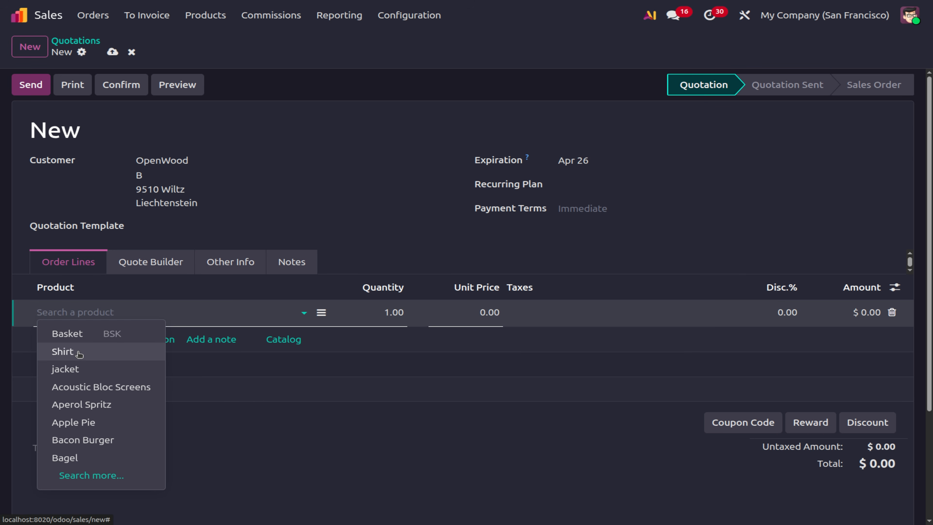
pyautogui.click(63, 351)
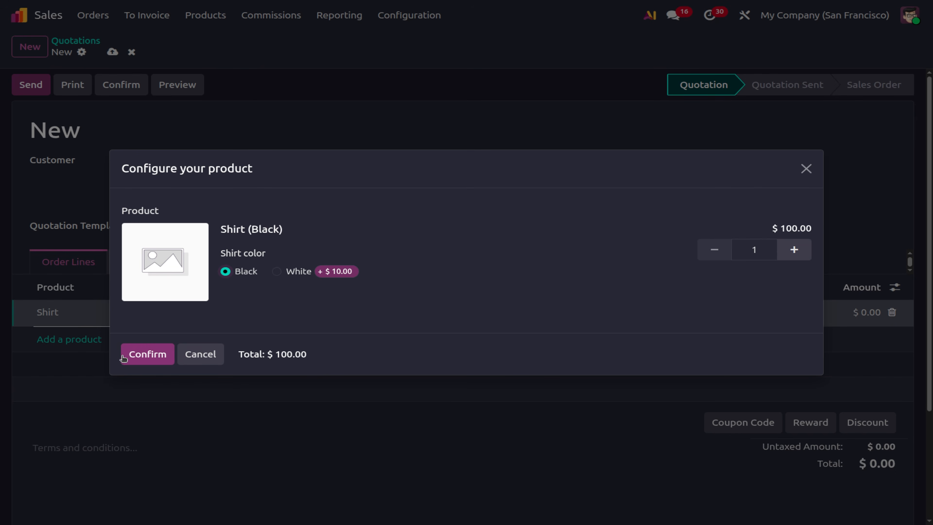
pyautogui.click(147, 354)
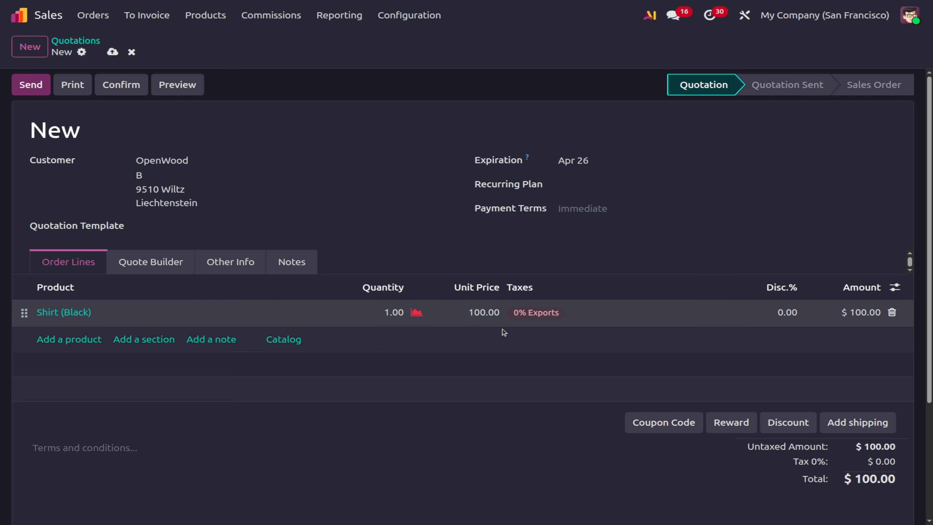
# Set the shirt line to 5 units at 200.00 and save as S00045, dismissing rewards.
pyautogui.click(492, 313)
pyautogui.write('1')
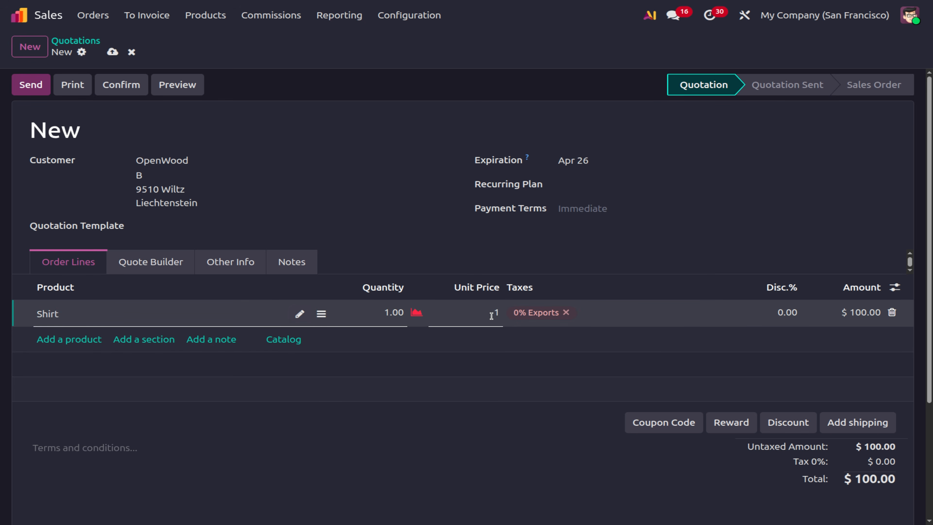
pyautogui.write('.00')
pyautogui.click(388, 313)
pyautogui.write('5')
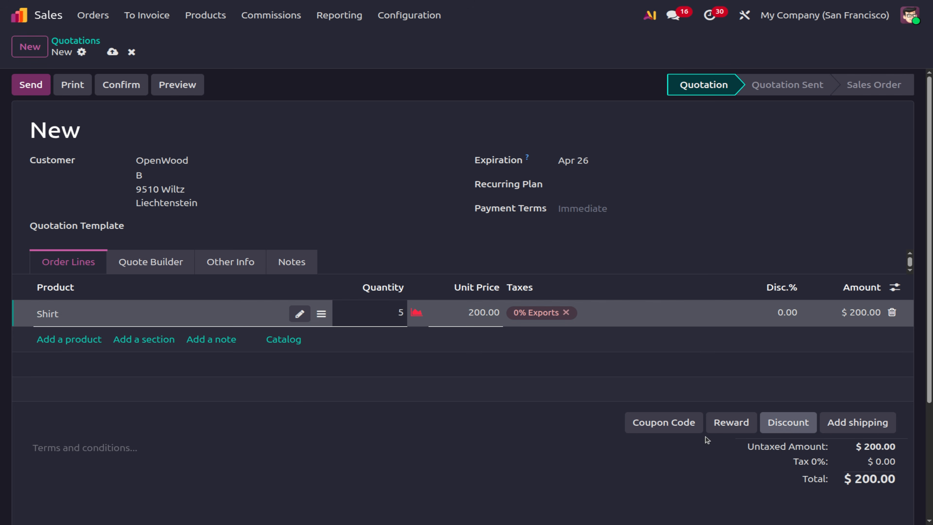
pyautogui.click(737, 428)
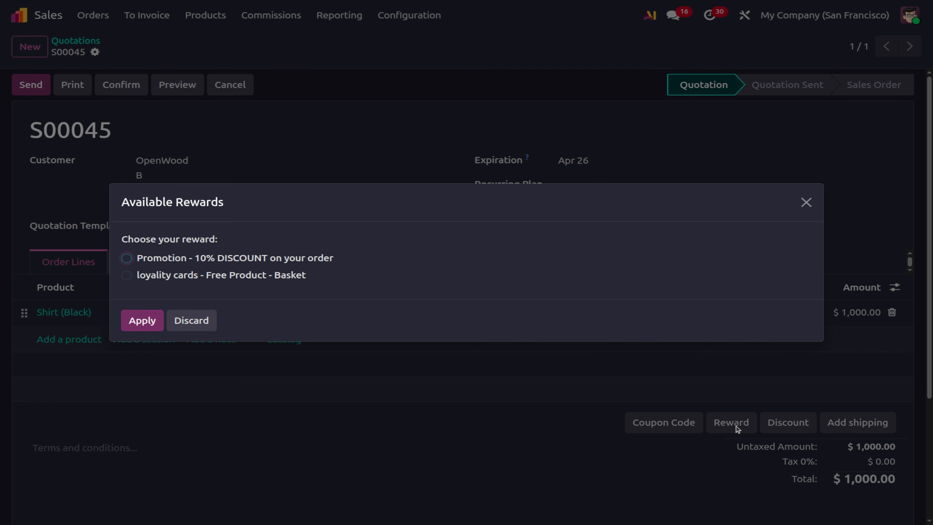
pyautogui.click(196, 323)
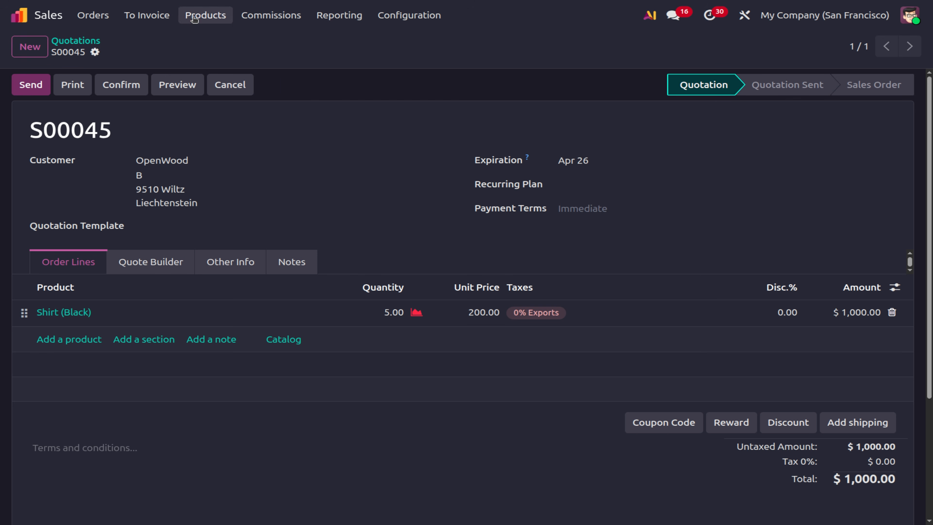
# Generate 1 Coupen coupon with the description 'gift for customer'.
pyautogui.click(204, 16)
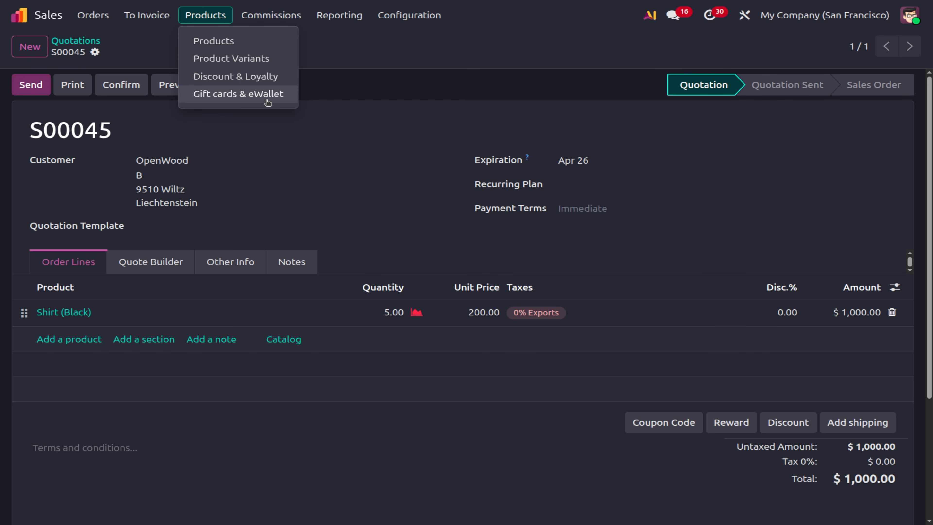
pyautogui.click(248, 75)
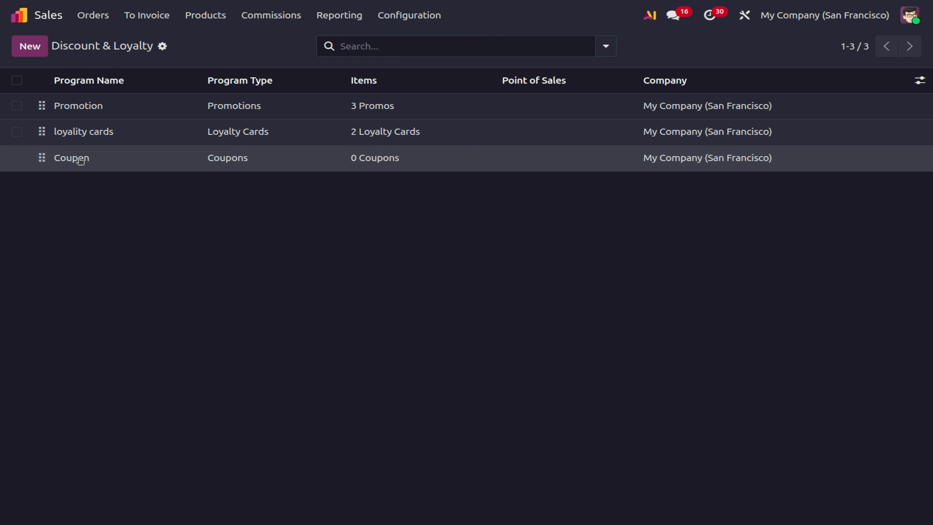
pyautogui.click(80, 160)
pyautogui.click(78, 90)
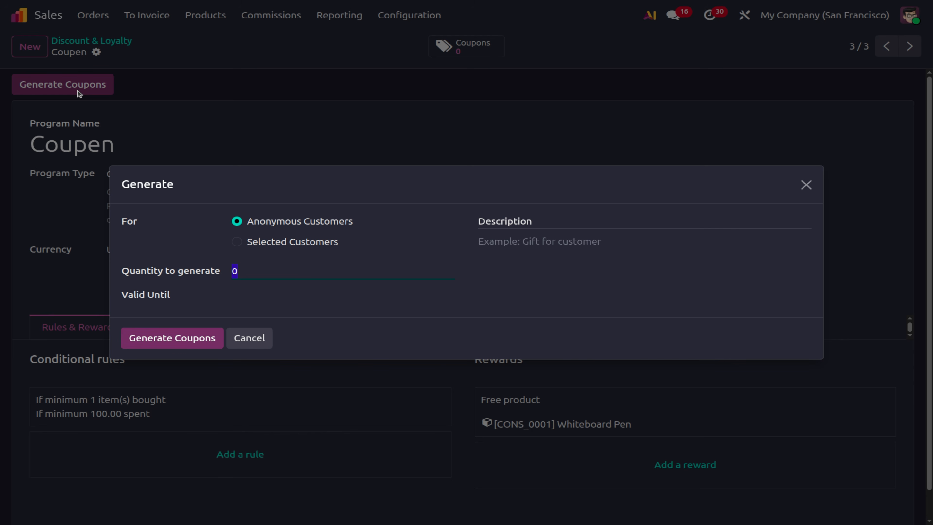
pyautogui.write('1')
pyautogui.click(191, 337)
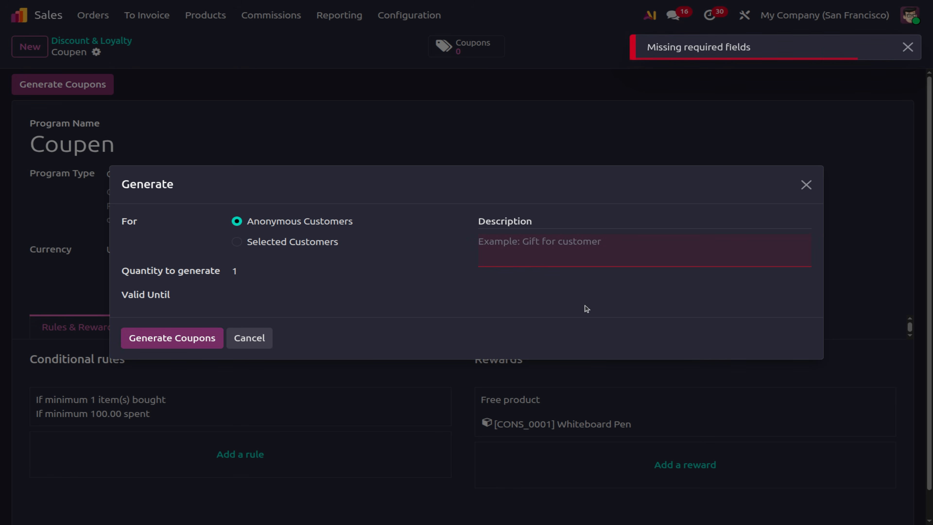
pyautogui.click(538, 240)
pyautogui.write('g')
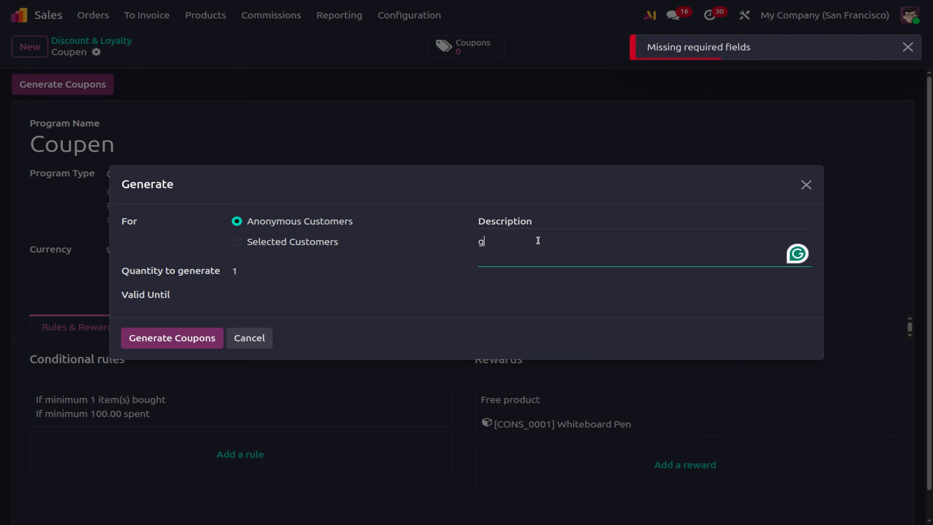
pyautogui.write('ift for c')
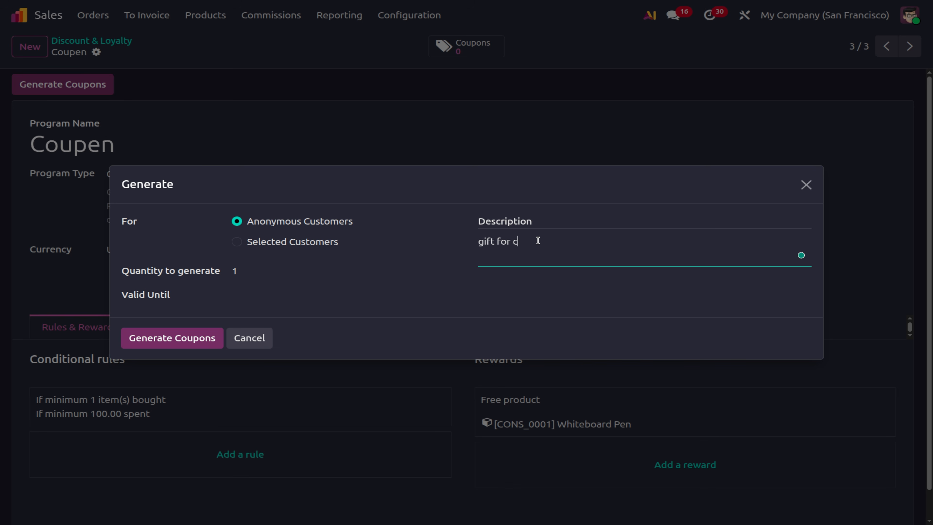
pyautogui.write('ustomer')
pyautogui.click(201, 339)
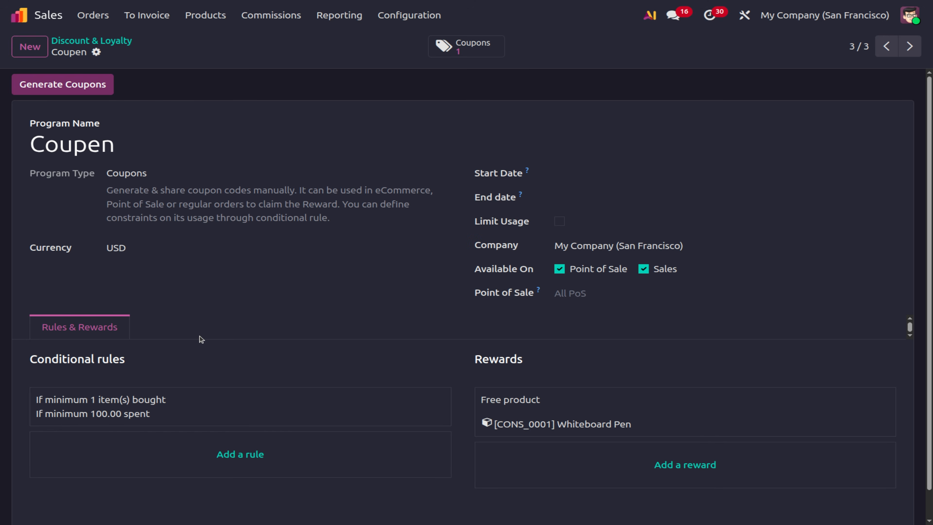
# Inspect the newly issued coupon, then return to the quotations list.
pyautogui.click(465, 46)
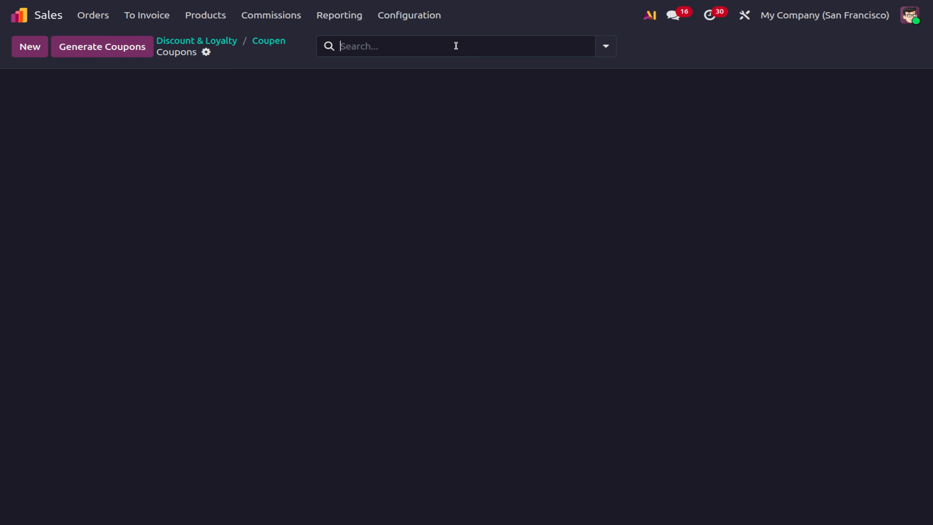
pyautogui.click(82, 107)
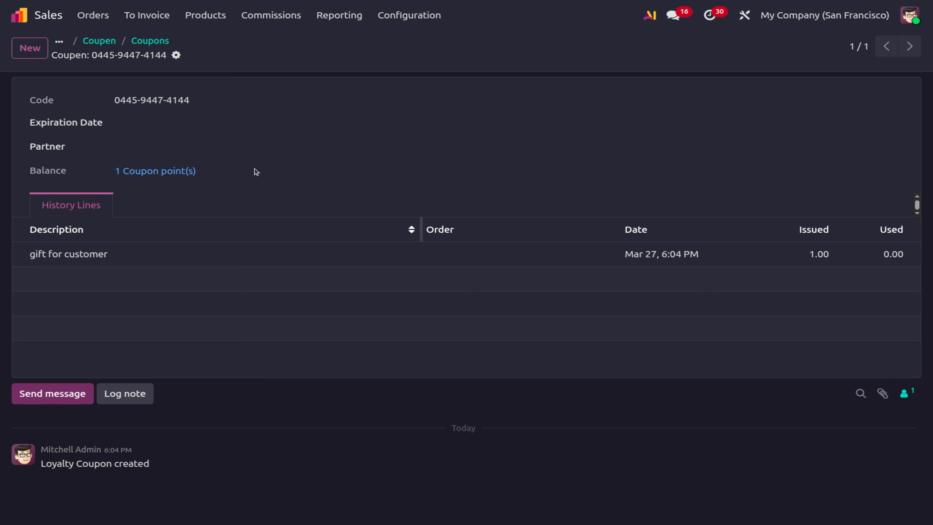
pyautogui.click(158, 49)
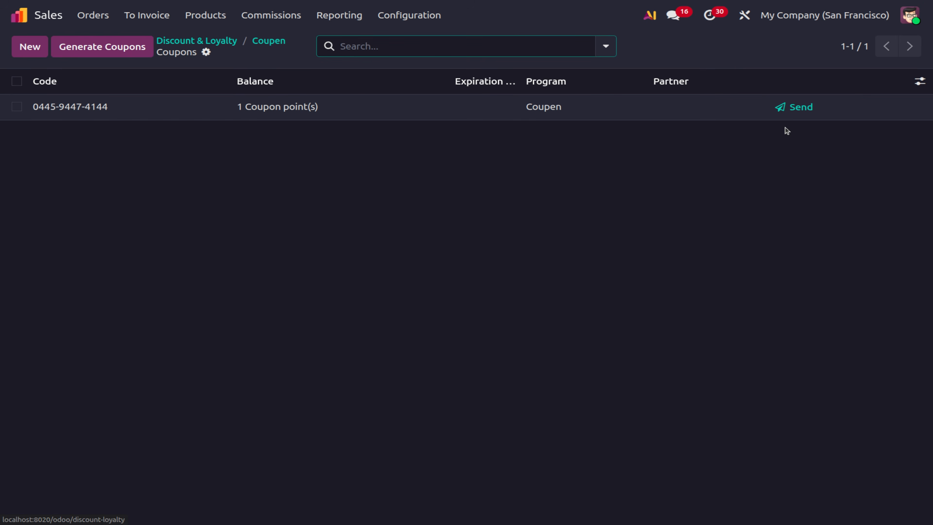
pyautogui.click(288, 114)
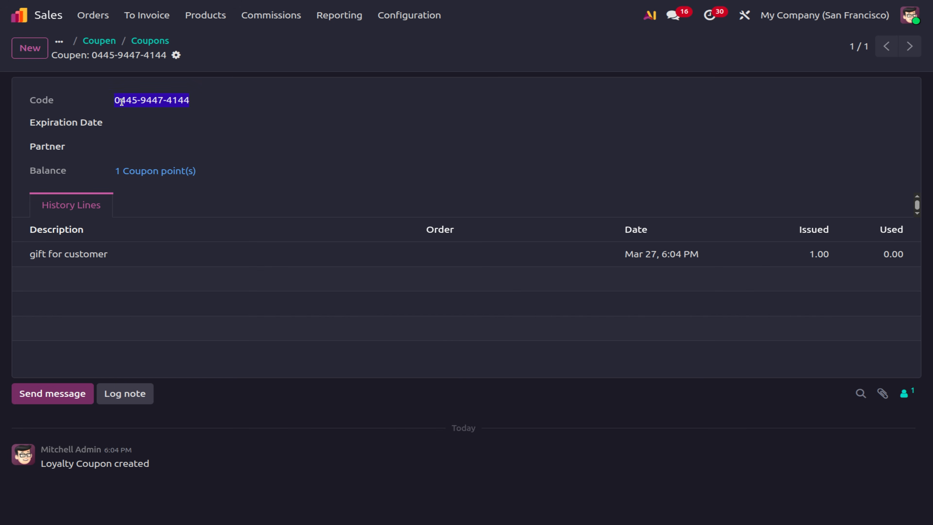
pyautogui.click(99, 41)
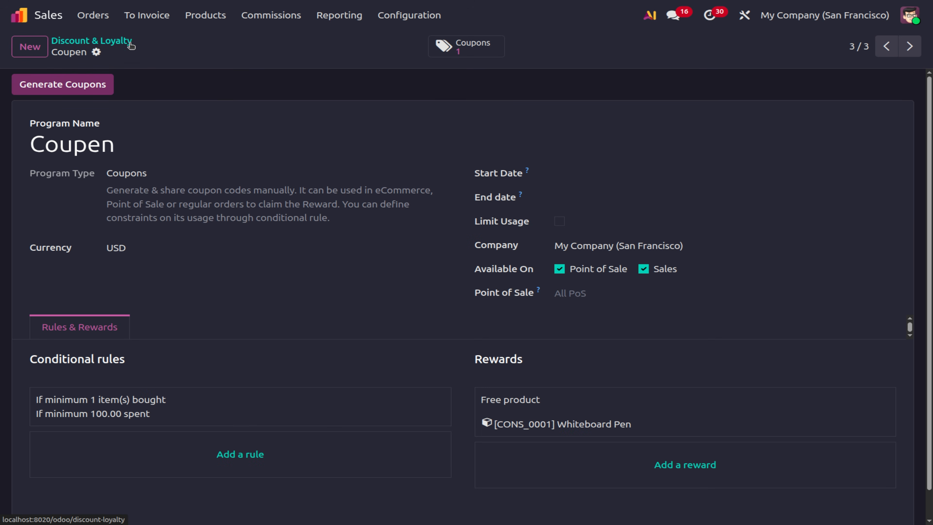
pyautogui.click(93, 18)
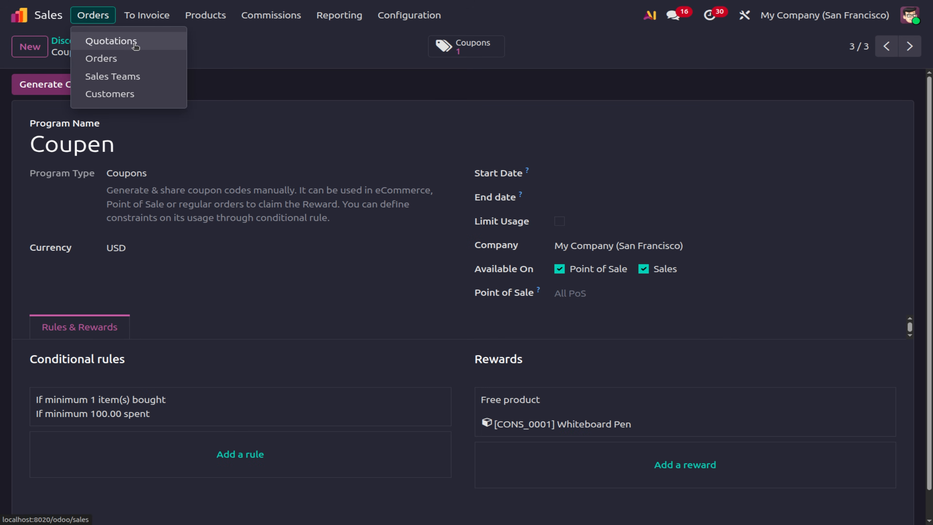
pyautogui.click(136, 46)
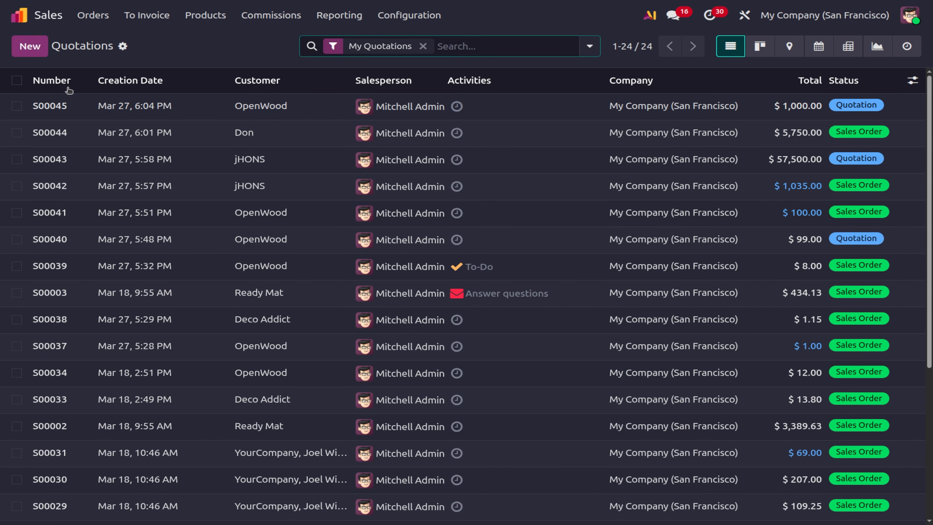
# Open S00045, redeem the pasted coupon for the free Whiteboard Pen, and confirm the order.
pyautogui.click(85, 106)
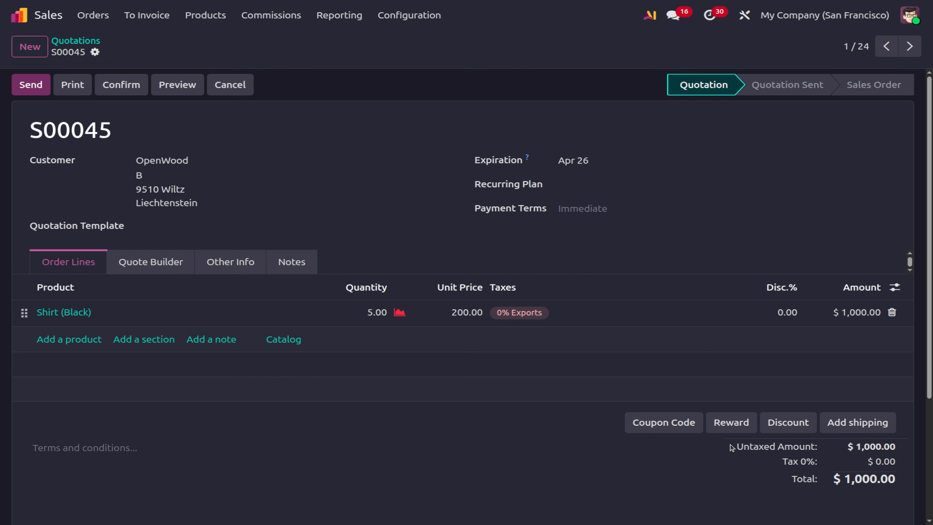
pyautogui.click(667, 422)
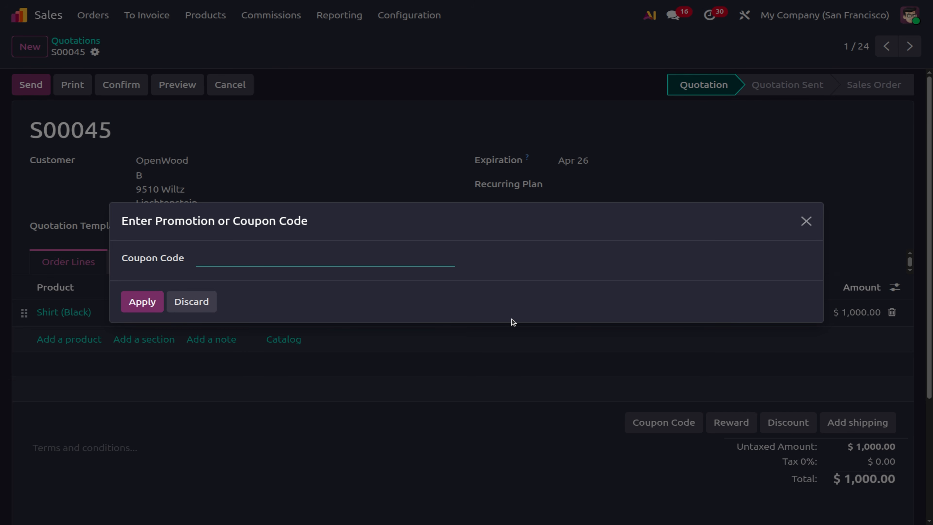
pyautogui.hotkey('ctrl', 'v')
pyautogui.click(138, 308)
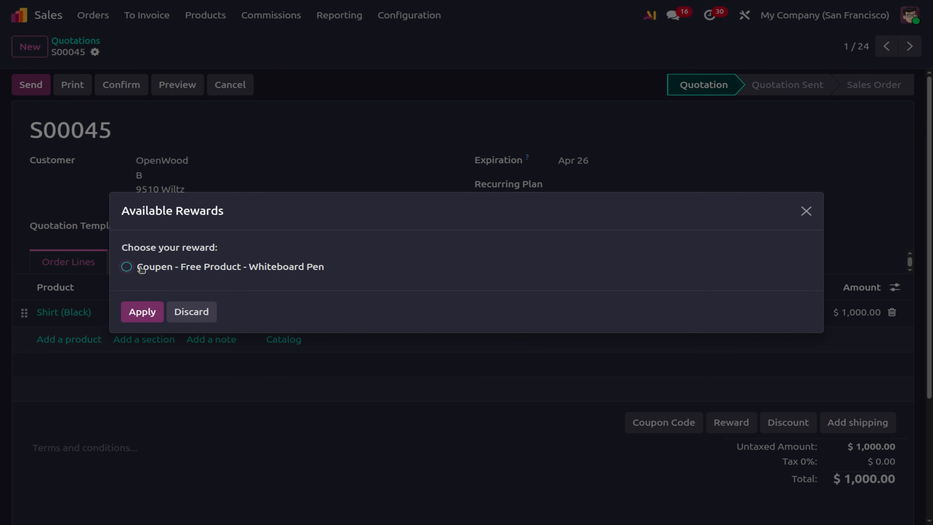
pyautogui.click(126, 267)
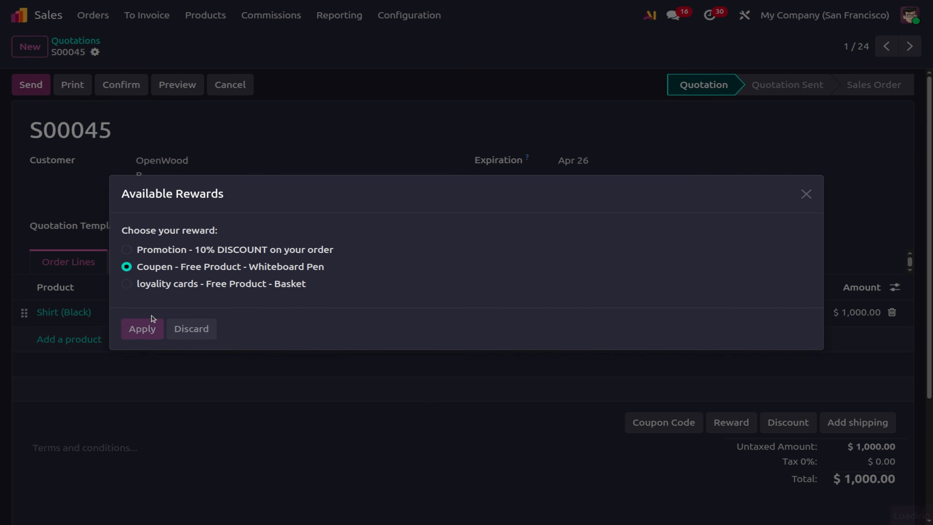
pyautogui.click(151, 316)
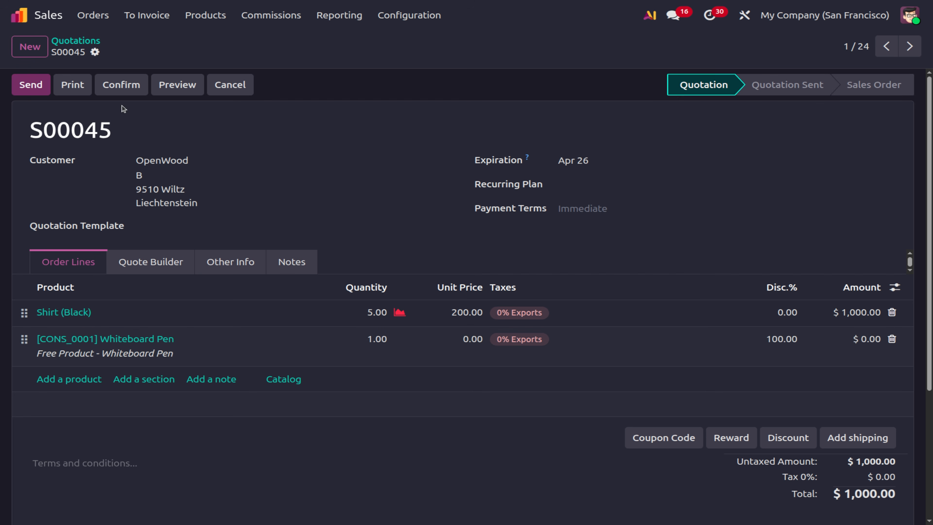
pyautogui.click(112, 88)
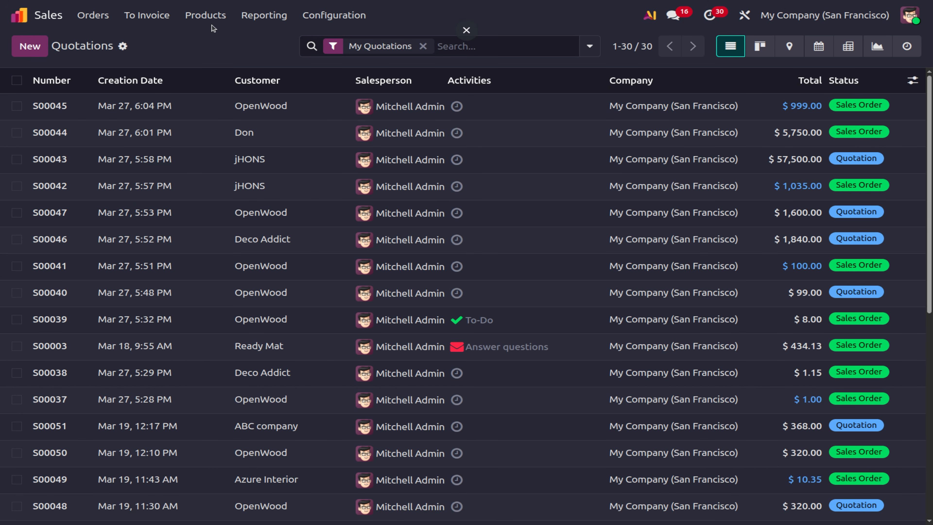
# Go to Gift cards & eWallet programs and start a new gift card program.
pyautogui.click(206, 15)
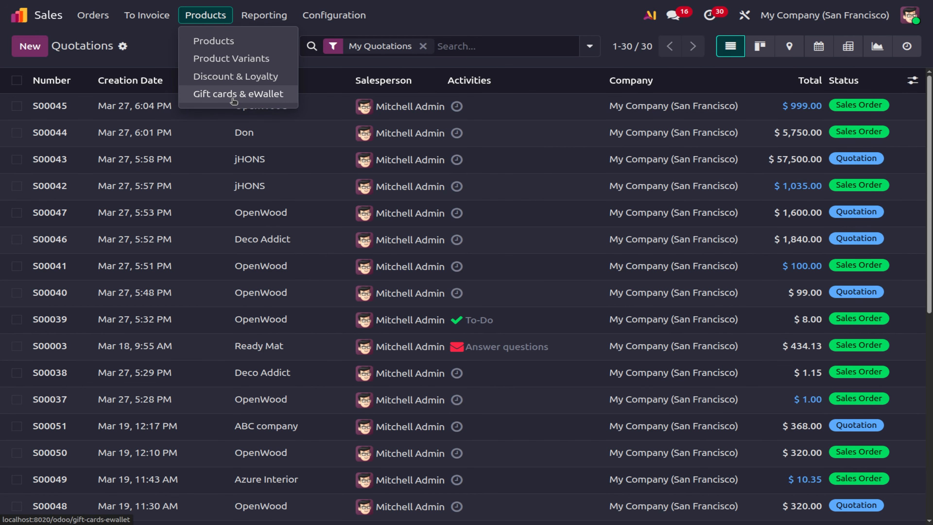
pyautogui.click(234, 95)
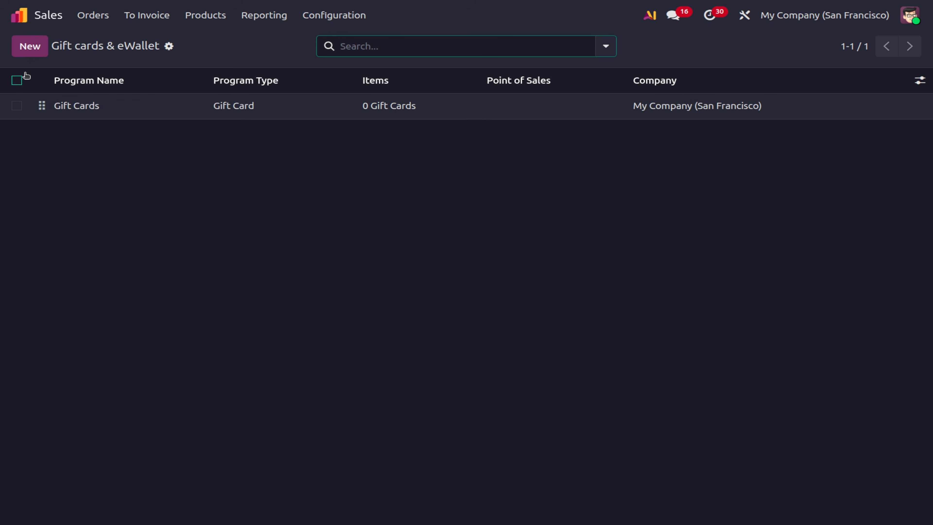
pyautogui.click(30, 50)
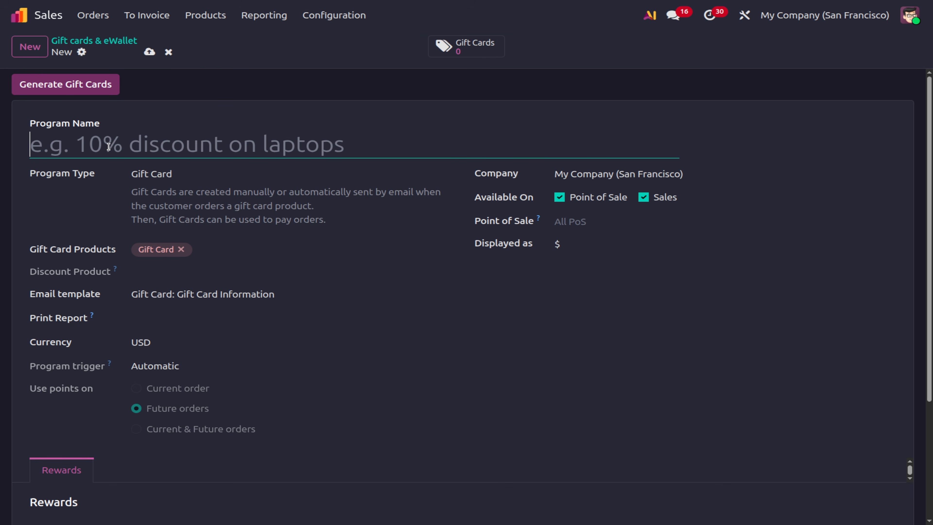
# Name the program 'Gift cards', keep Gift Card as its type, and review the 1.00$ reward.
pyautogui.write('Gift')
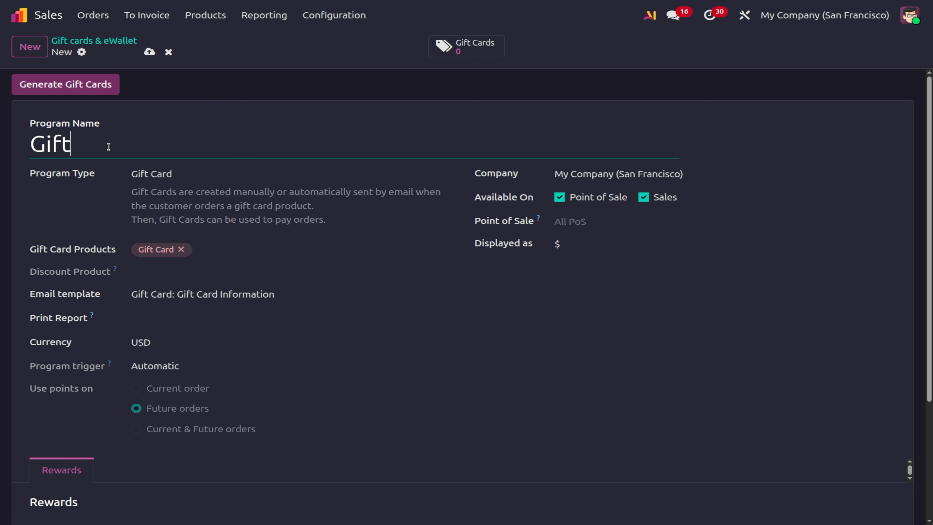
pyautogui.write(' cards')
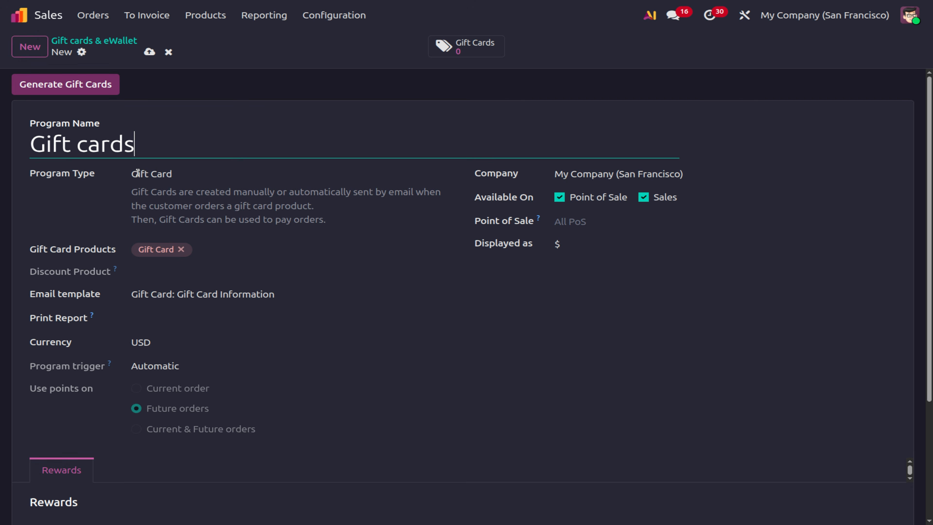
pyautogui.click(152, 174)
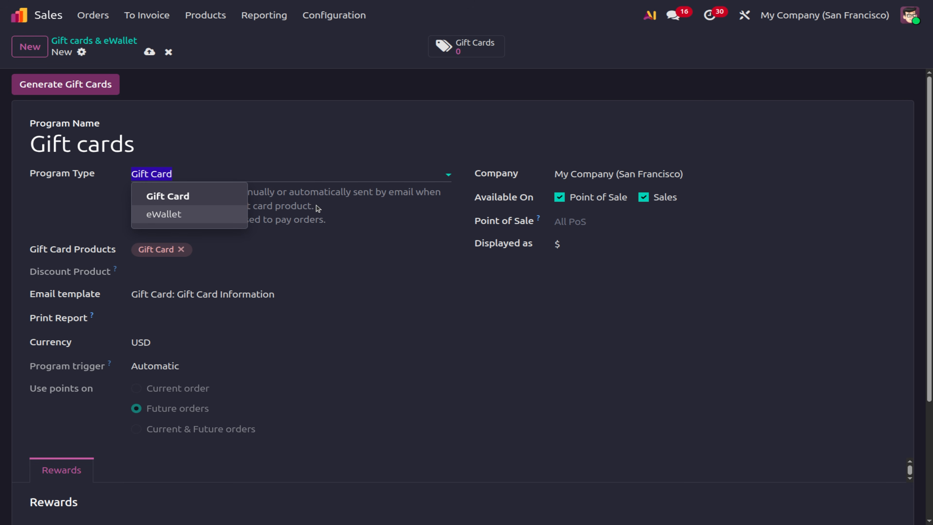
pyautogui.click(318, 212)
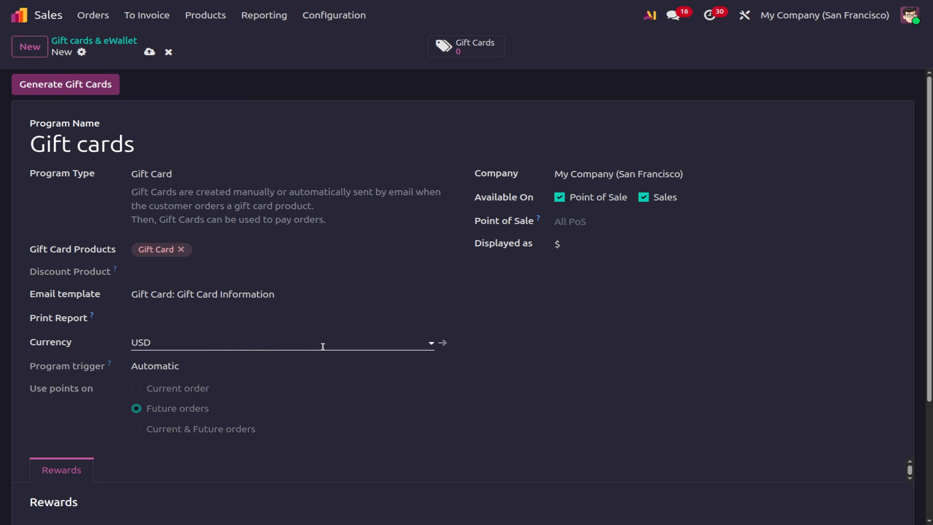
pyautogui.scroll(-1, 259, 276)
pyautogui.scroll(1, 260, 276)
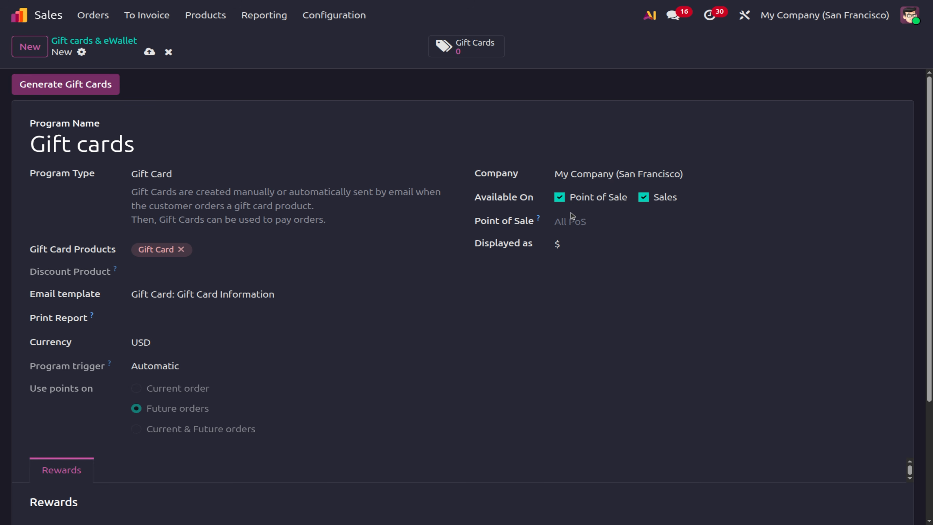
pyautogui.scroll(-4, 440, 280)
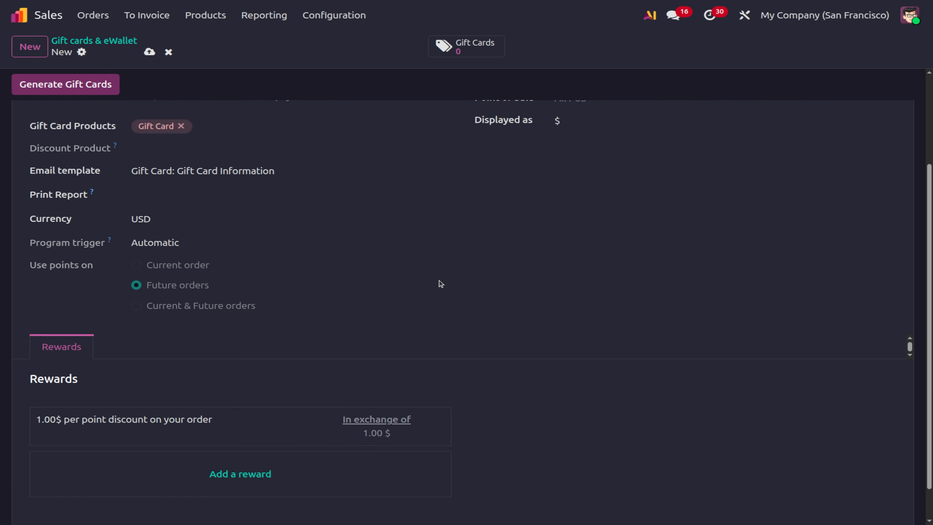
# Set the gift card reward's product to Free Product - Basket, described as 'free basket'.
pyautogui.click(150, 391)
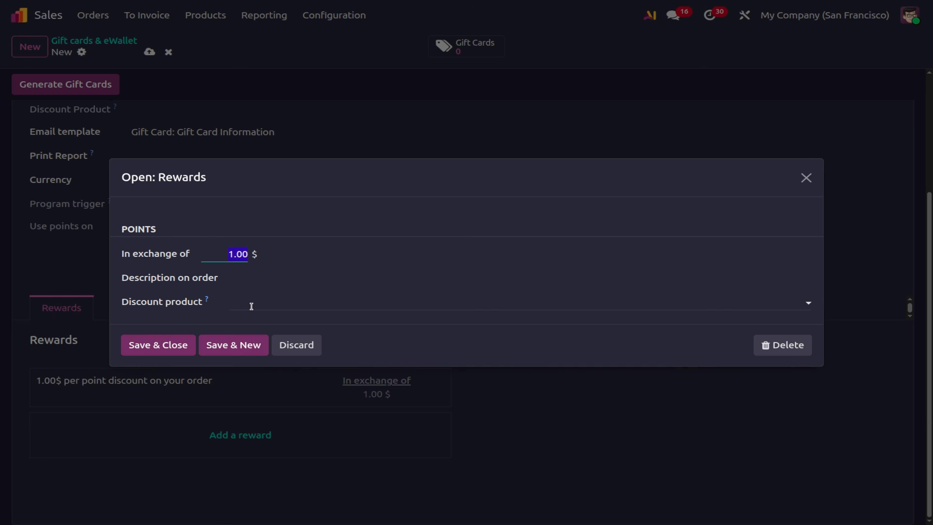
pyautogui.click(251, 306)
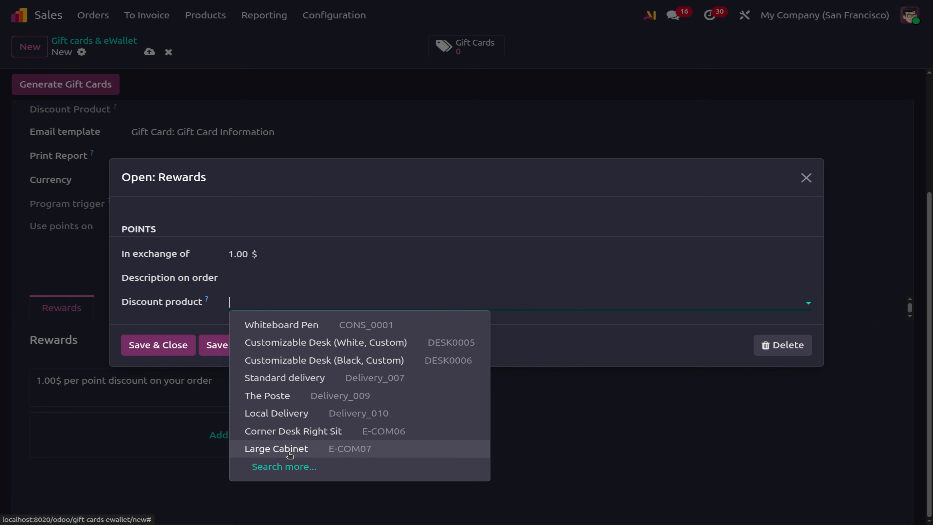
pyautogui.write('bas')
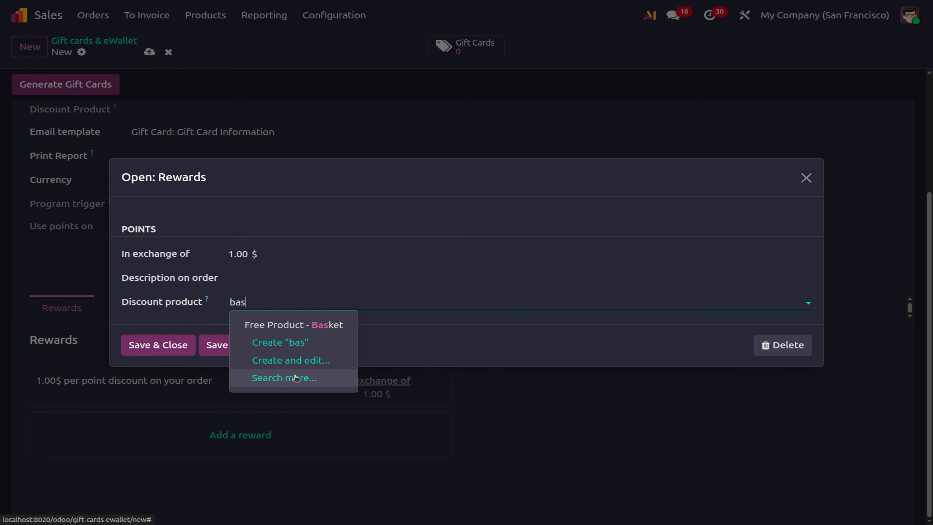
pyautogui.click(346, 328)
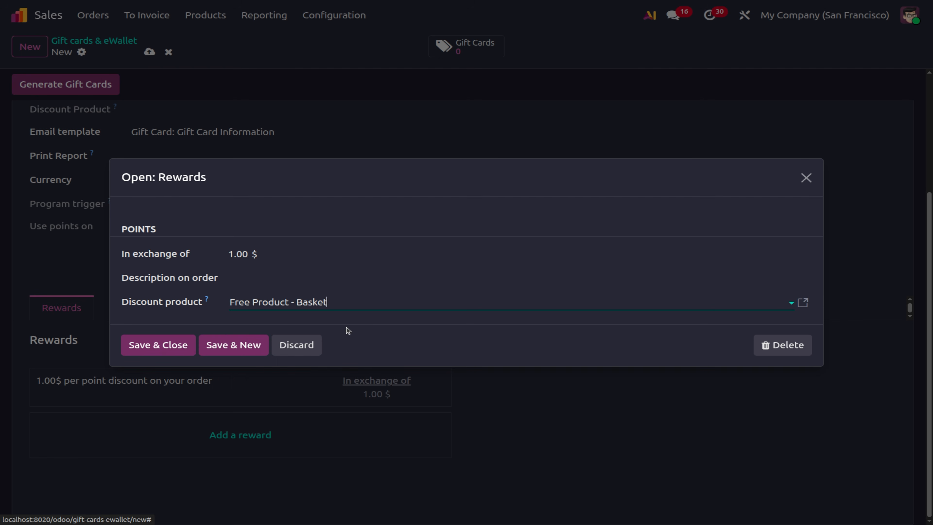
pyautogui.click(257, 280)
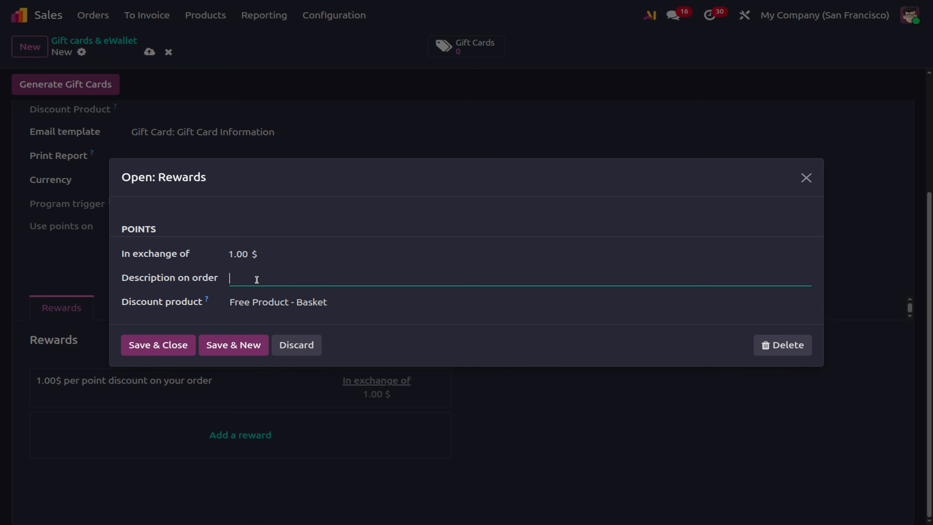
pyautogui.write('free basket')
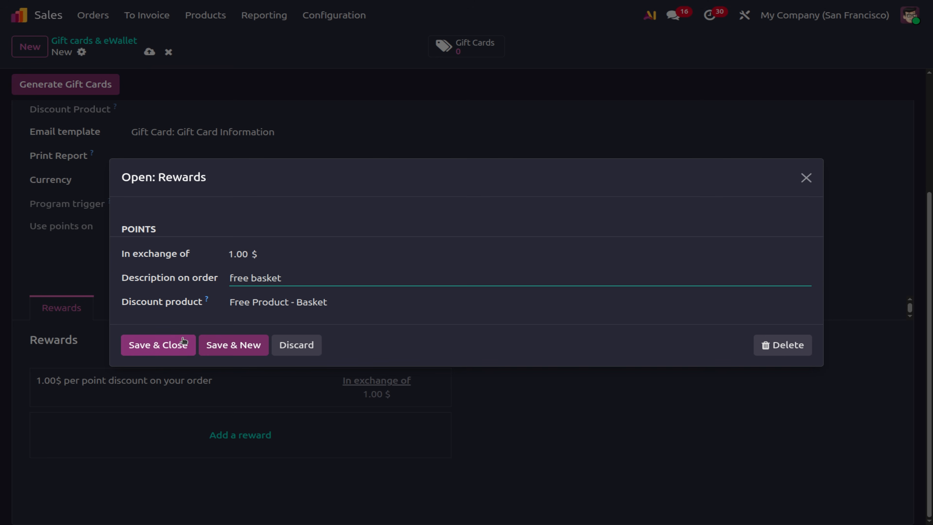
# Save the reward, double-check its settings, and save the Gift cards program.
pyautogui.click(162, 347)
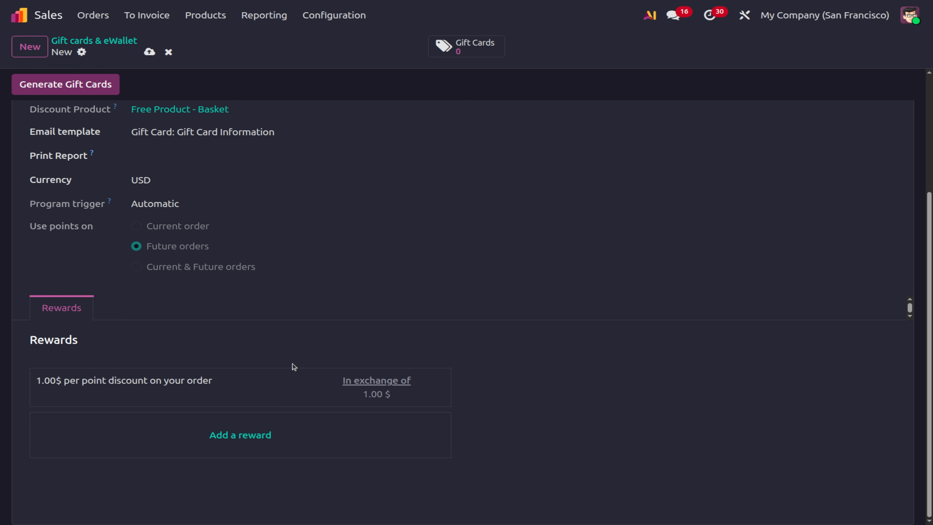
pyautogui.click(294, 384)
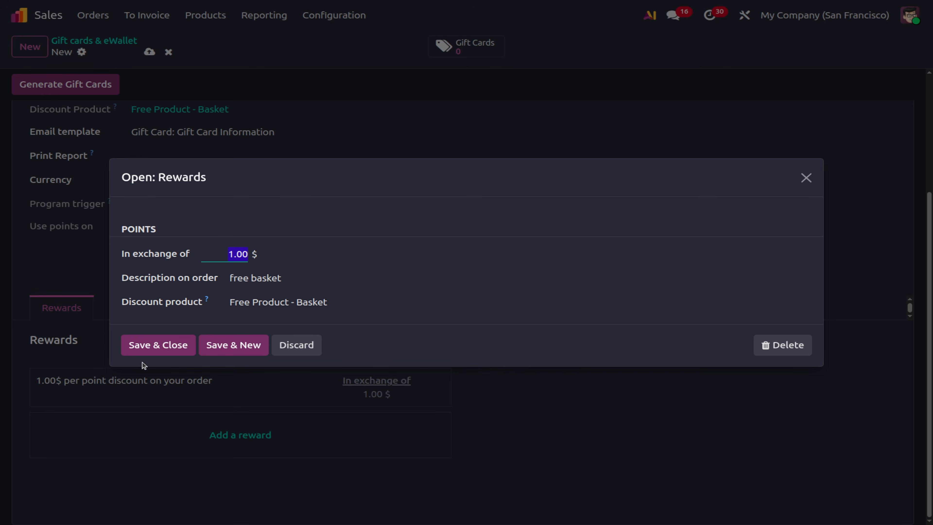
pyautogui.click(157, 353)
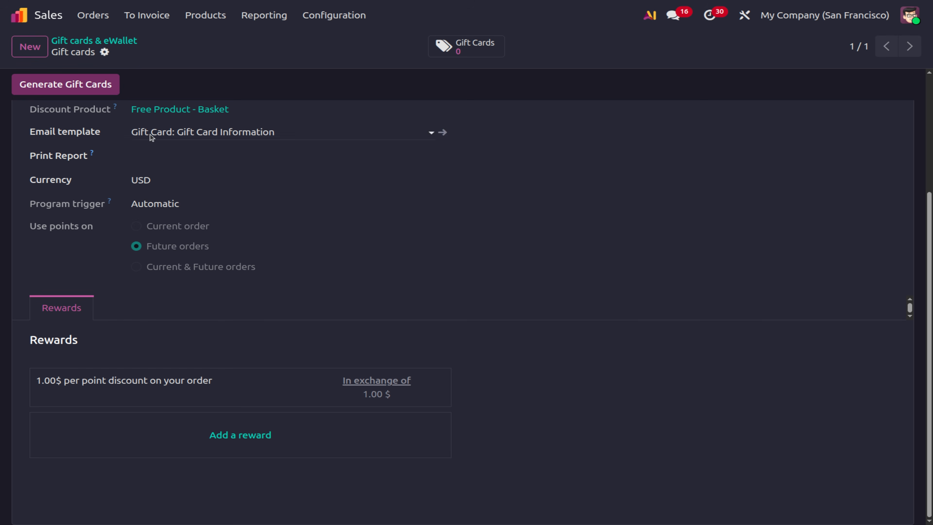
pyautogui.click(88, 81)
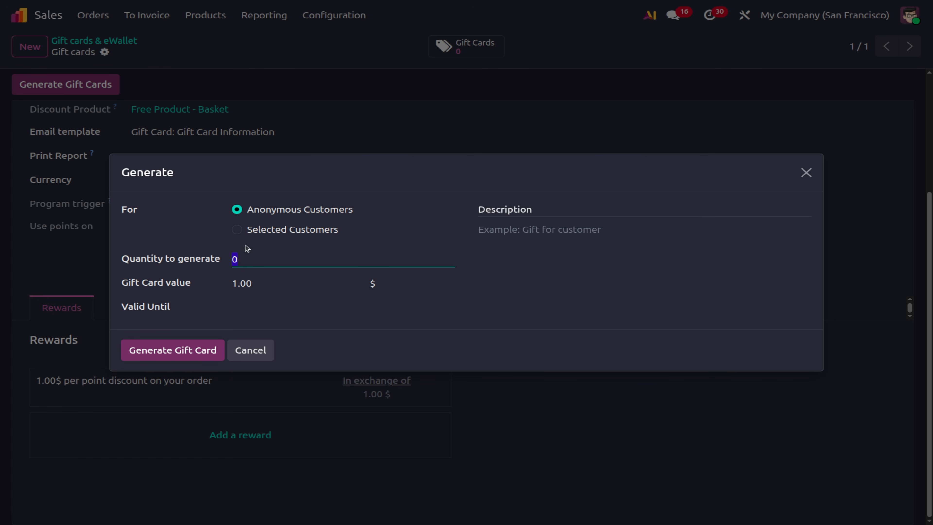
# Generate 46 anonymous 1.00 $ gift cards with the description 'gift for customer'.
pyautogui.click(237, 230)
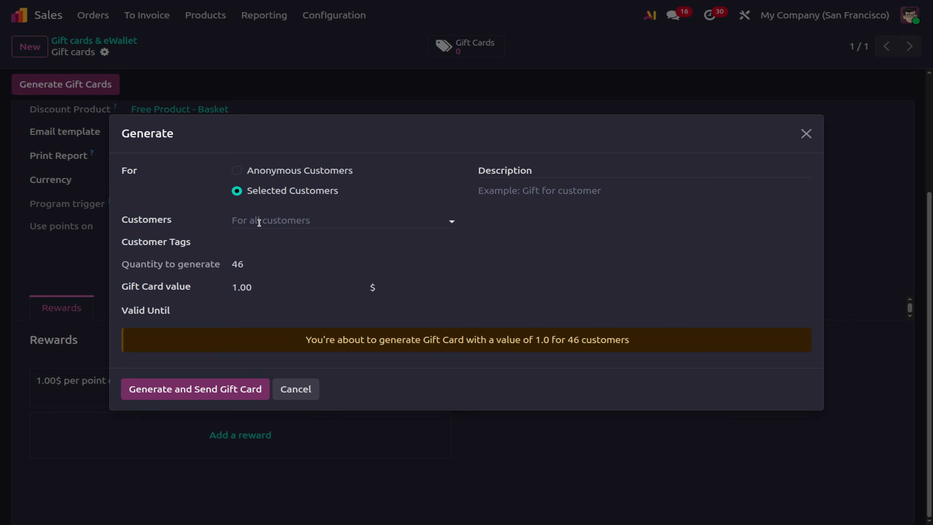
pyautogui.click(259, 222)
pyautogui.click(257, 221)
pyautogui.click(294, 221)
pyautogui.click(237, 170)
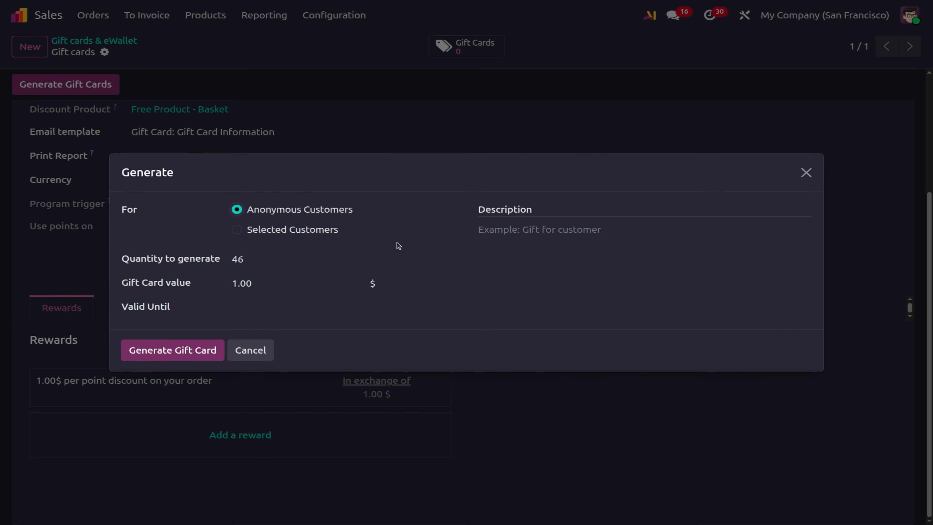
pyautogui.click(508, 233)
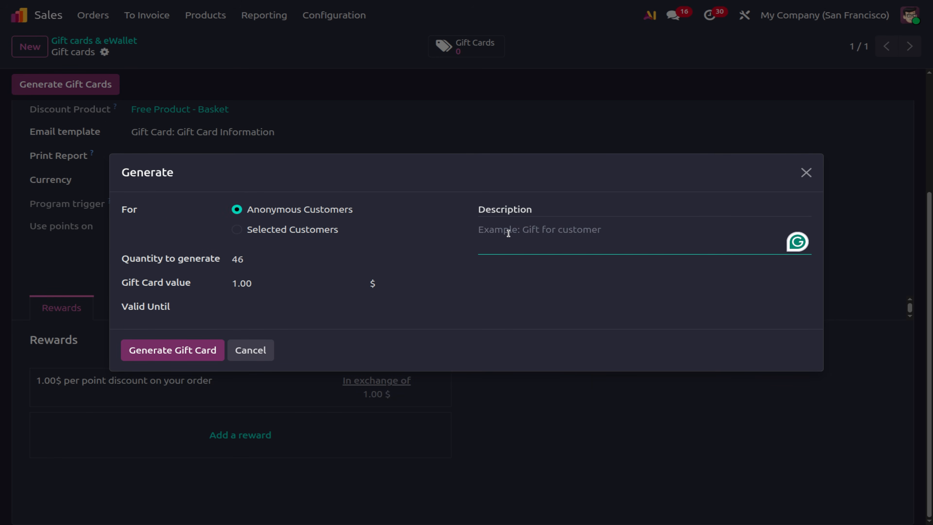
pyautogui.write('gift for customer')
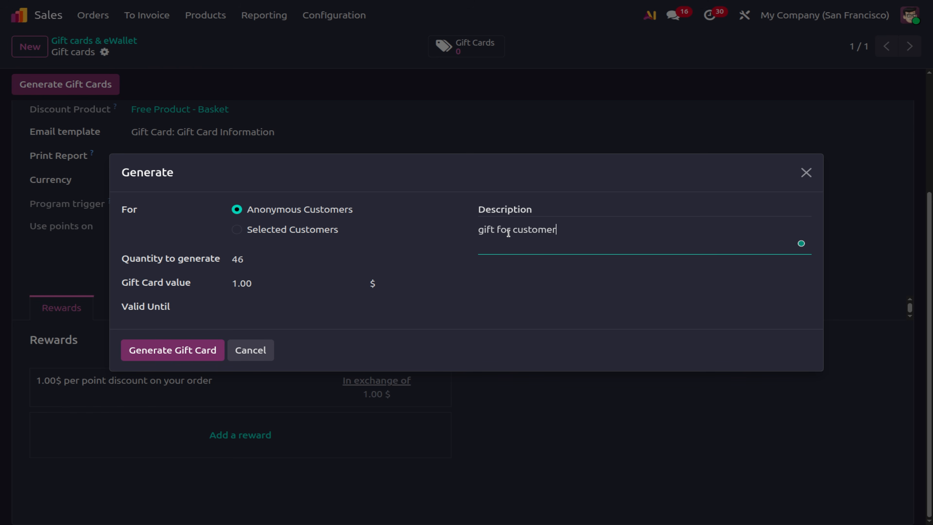
pyautogui.click(154, 351)
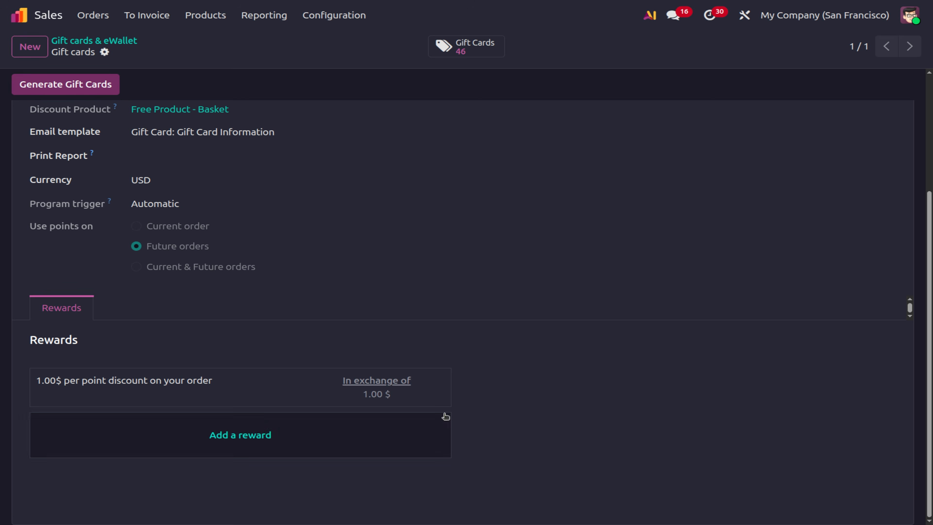
# Assign the first generated gift card to Gemini Furniture, save it, then go to Quotations.
pyautogui.click(452, 49)
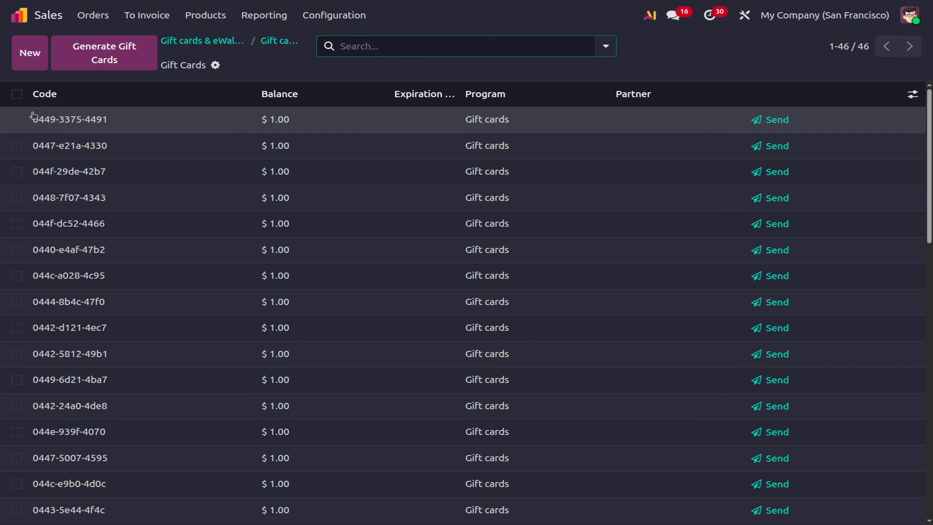
pyautogui.click(56, 128)
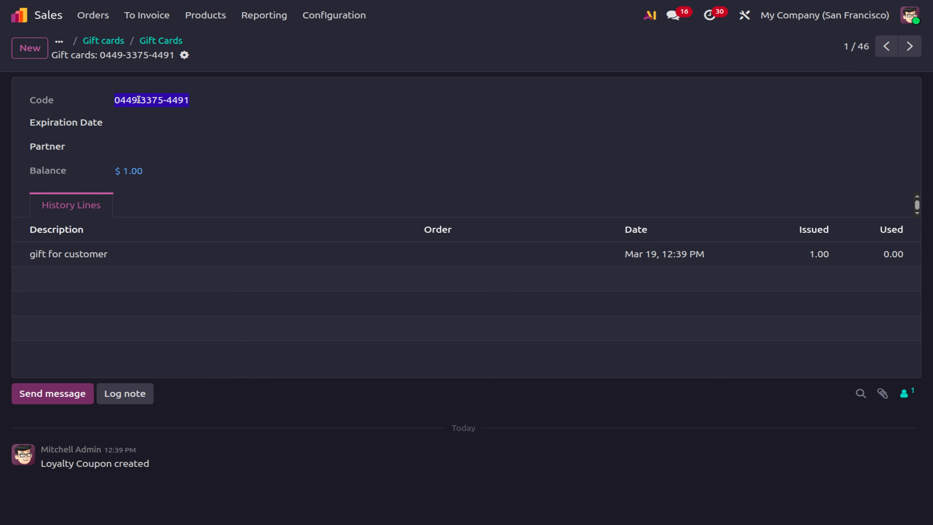
pyautogui.click(123, 148)
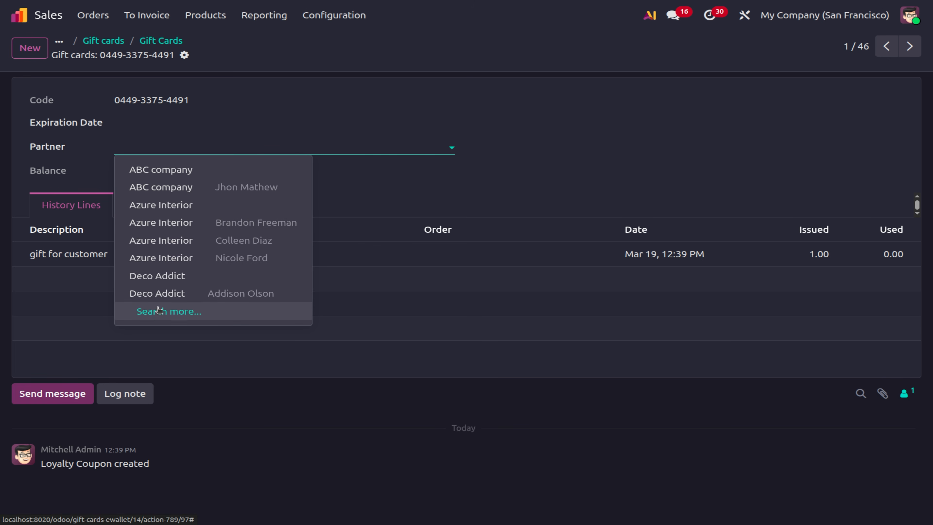
pyautogui.click(153, 316)
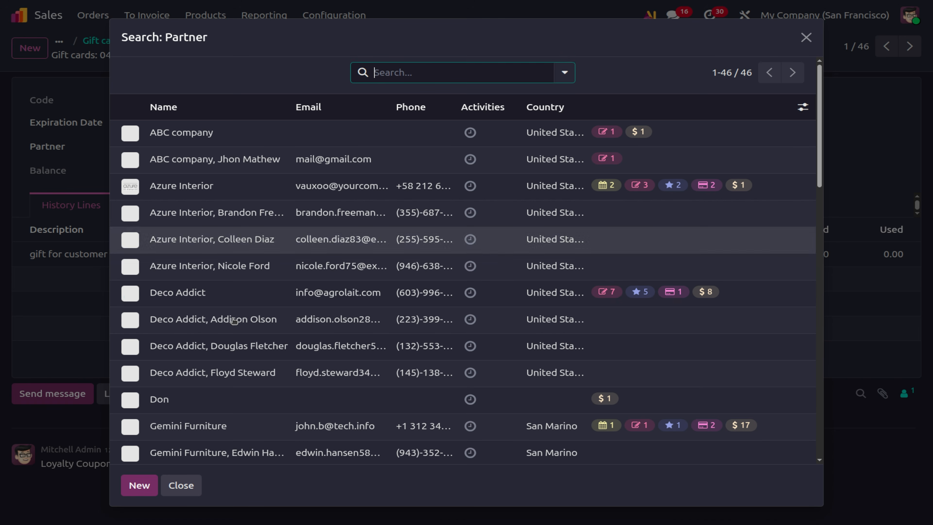
pyautogui.click(151, 426)
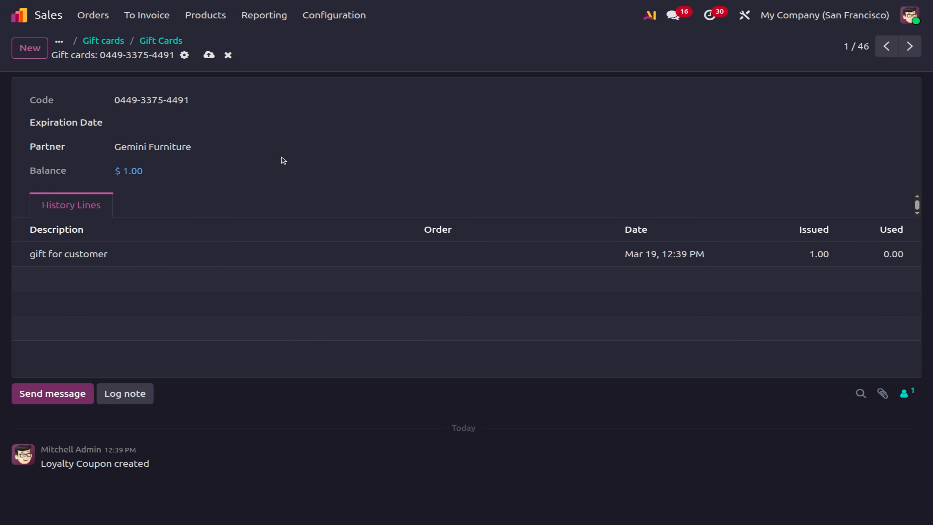
pyautogui.click(209, 55)
pyautogui.click(93, 15)
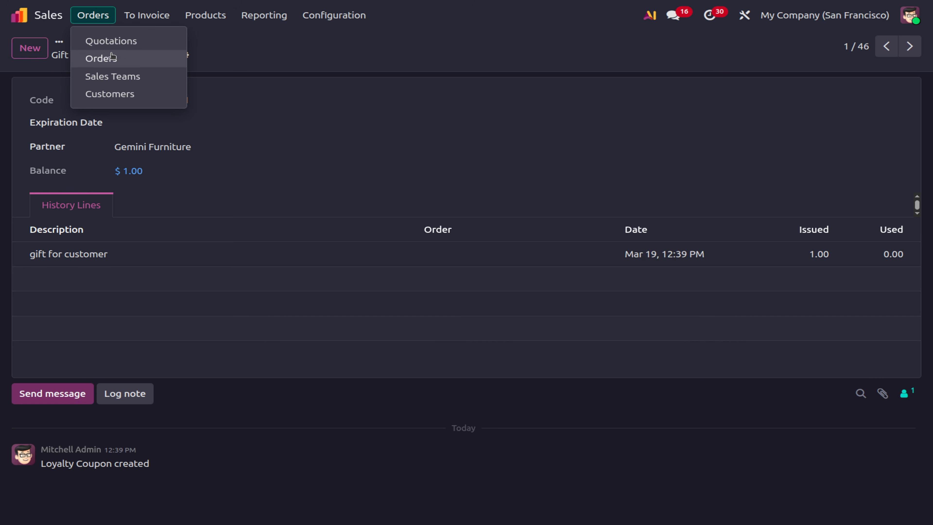
pyautogui.click(111, 42)
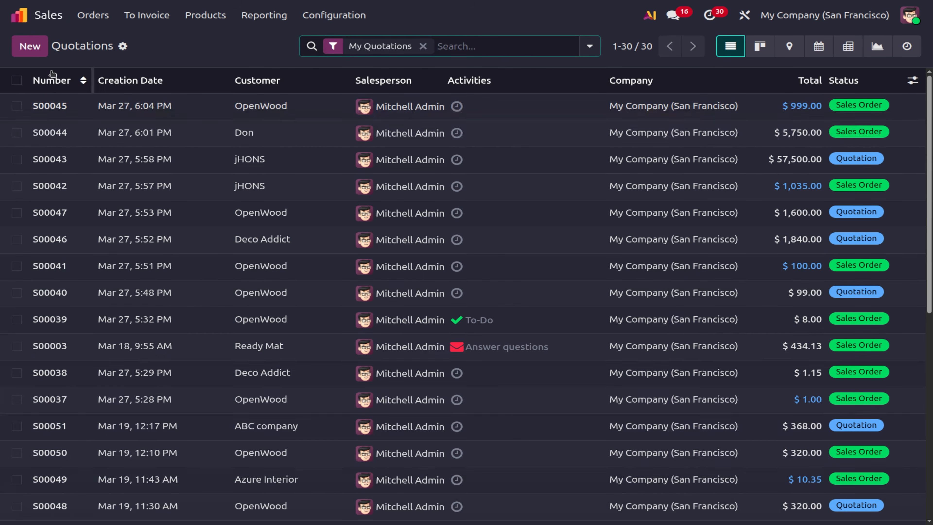
# Create a quotation for Gemini Furniture with white Acoustic Bloc Screens.
pyautogui.click(22, 45)
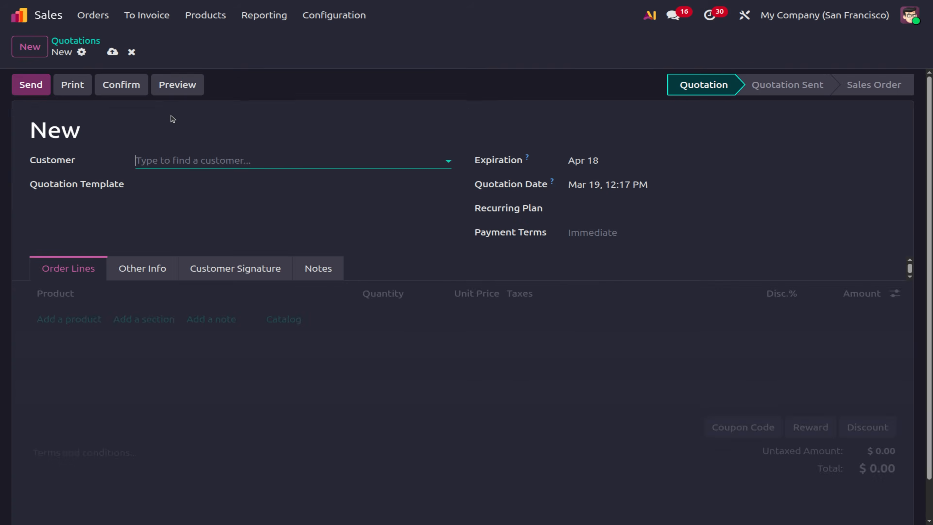
pyautogui.click(151, 163)
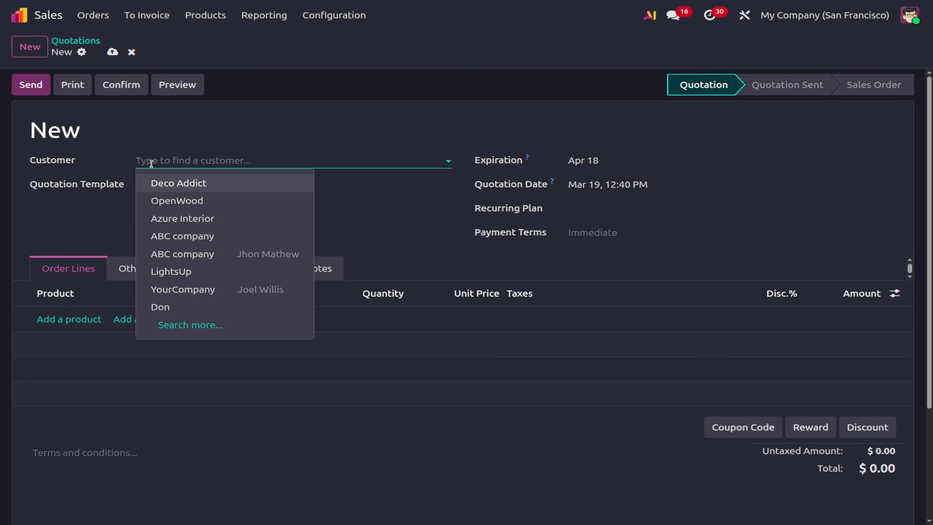
pyautogui.write('gem')
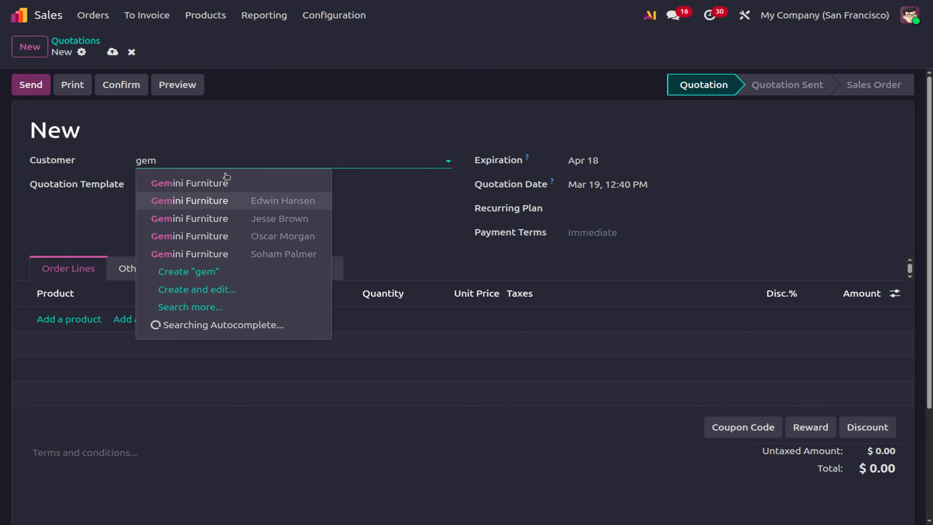
pyautogui.click(220, 182)
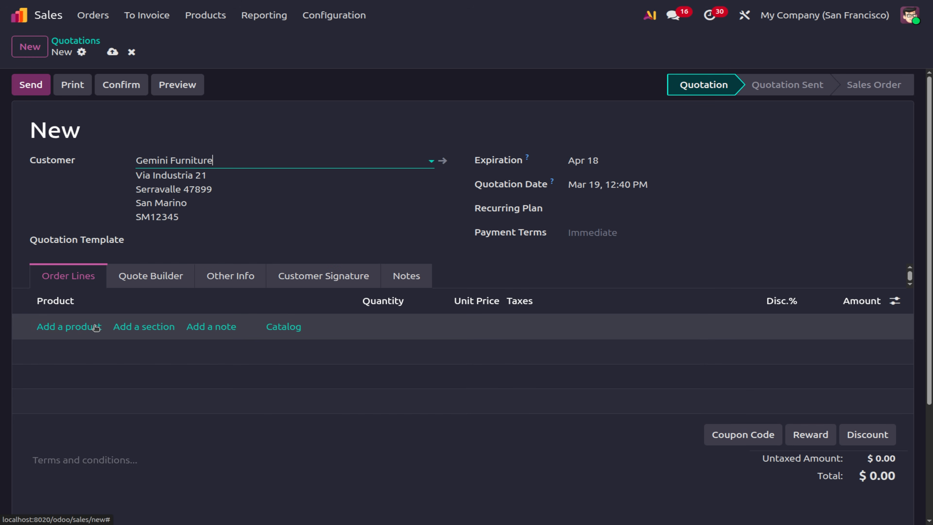
pyautogui.click(73, 327)
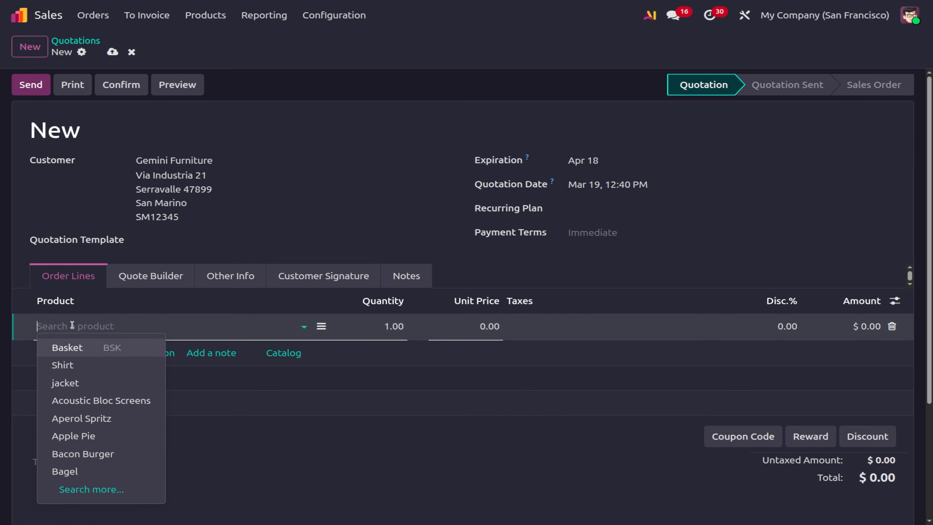
pyautogui.click(98, 399)
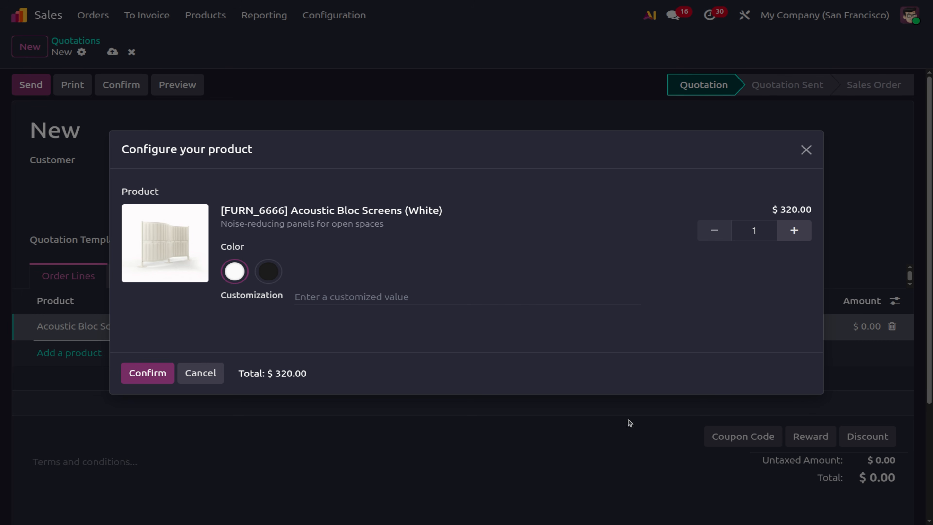
pyautogui.click(147, 372)
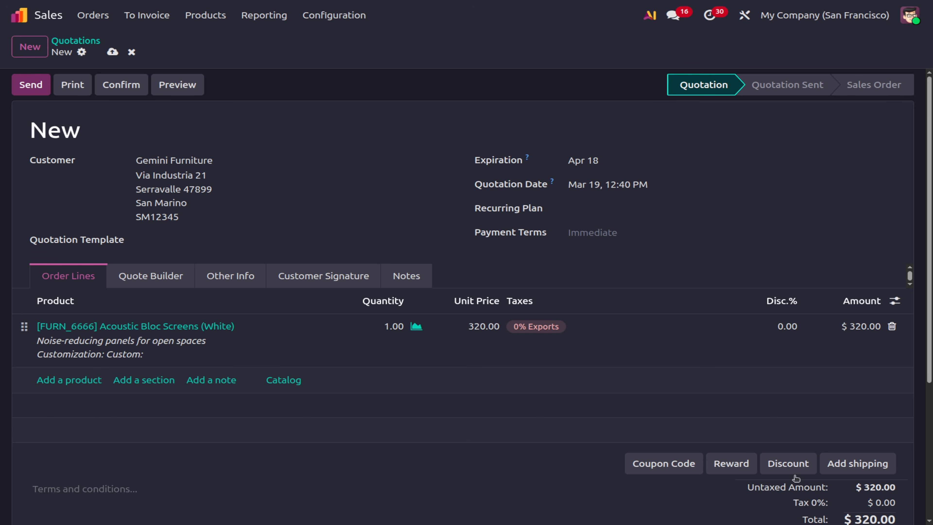
# Redeem the pasted gift card code to add the 'Gift cards - free basket' reward.
pyautogui.click(737, 471)
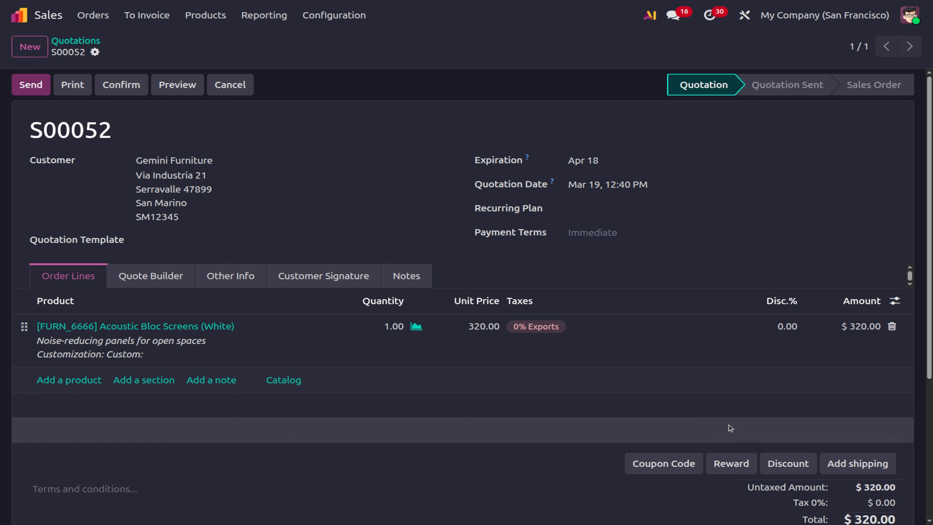
pyautogui.click(661, 466)
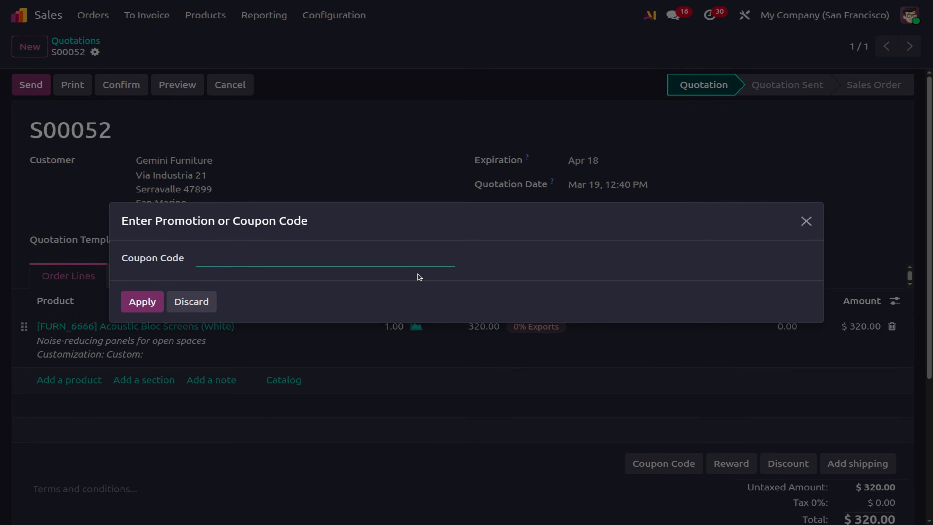
pyautogui.hotkey('ctrl', 'v')
pyautogui.click(145, 301)
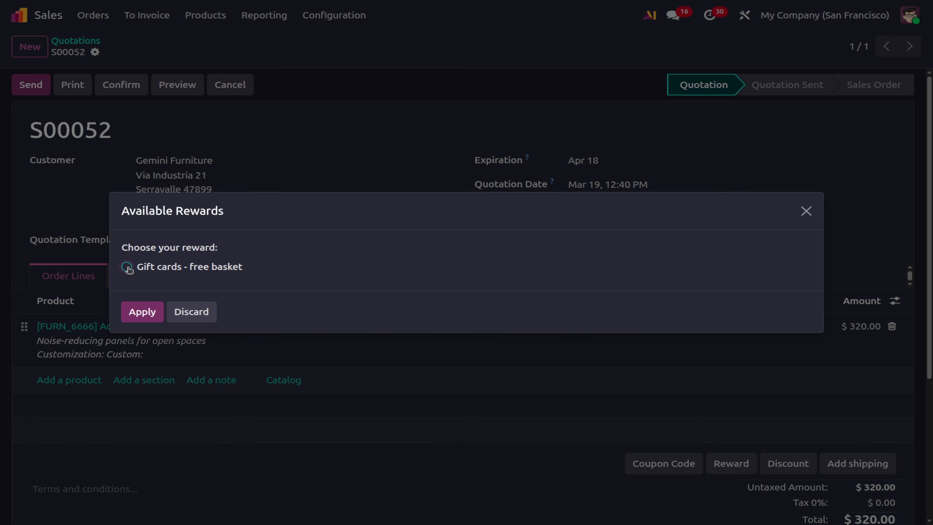
pyautogui.click(126, 268)
pyautogui.click(146, 312)
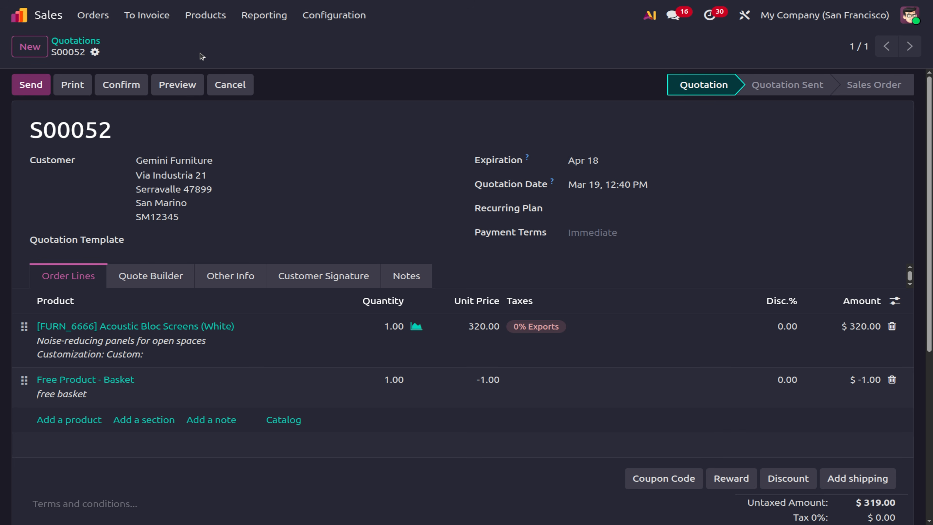
pyautogui.click(65, 43)
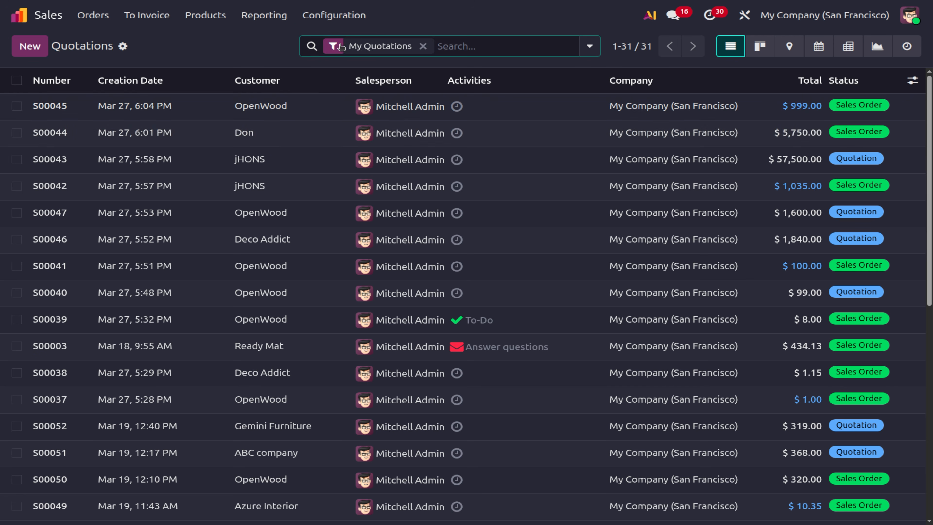
# Toggle Variant Grid Entry on and back off in Sales settings and save.
pyautogui.click(342, 16)
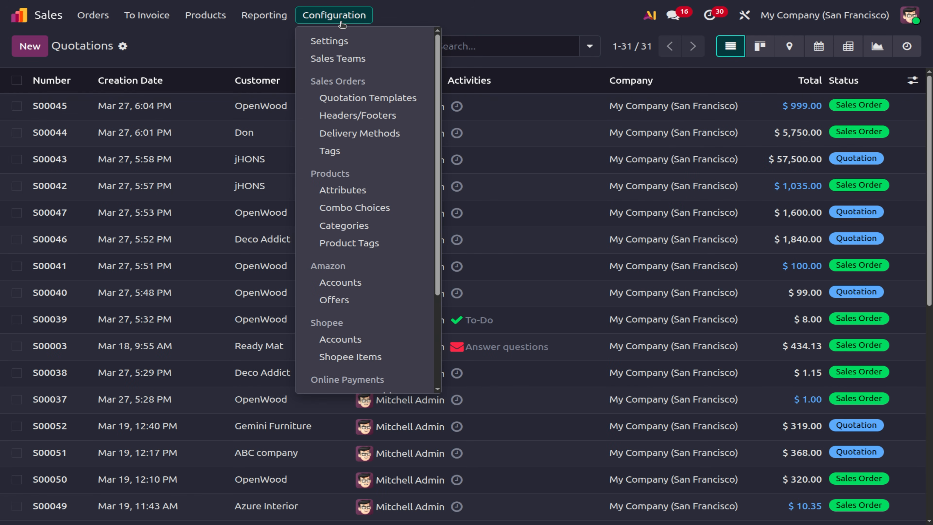
pyautogui.click(339, 40)
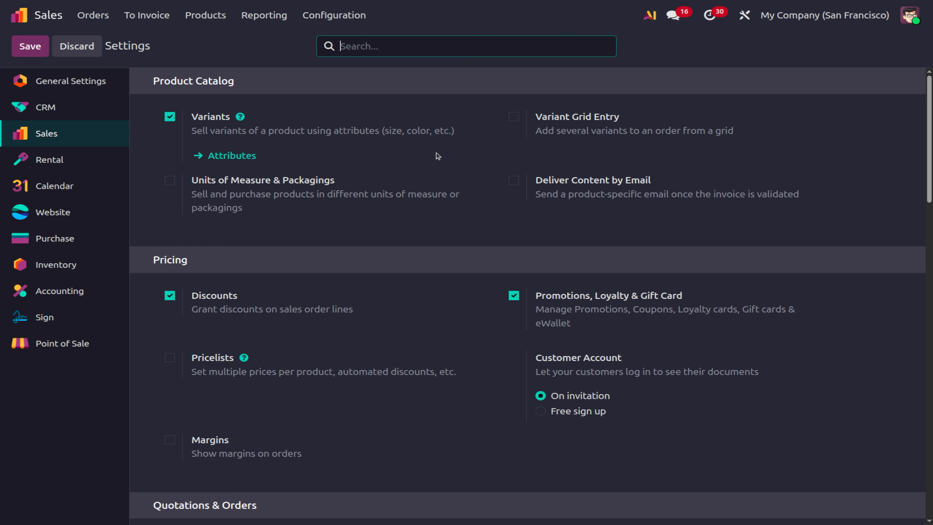
pyautogui.click(514, 117)
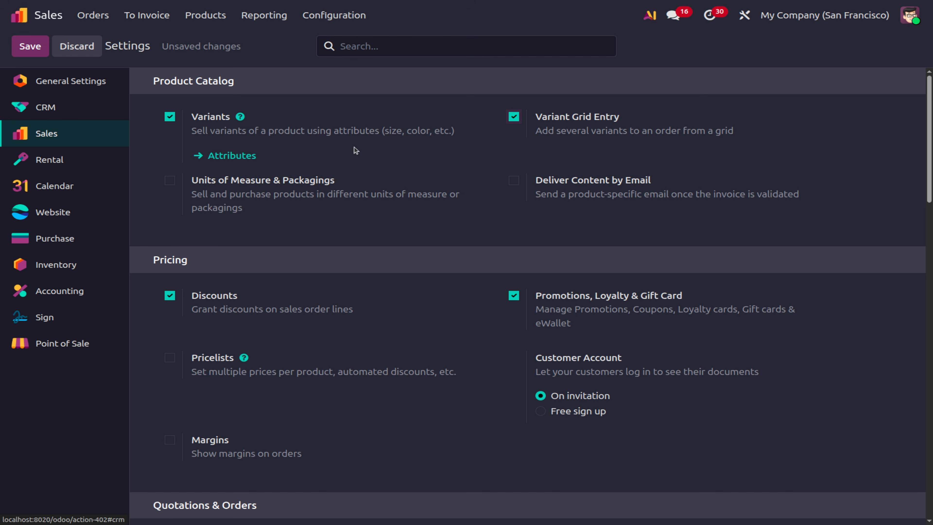
pyautogui.click(514, 117)
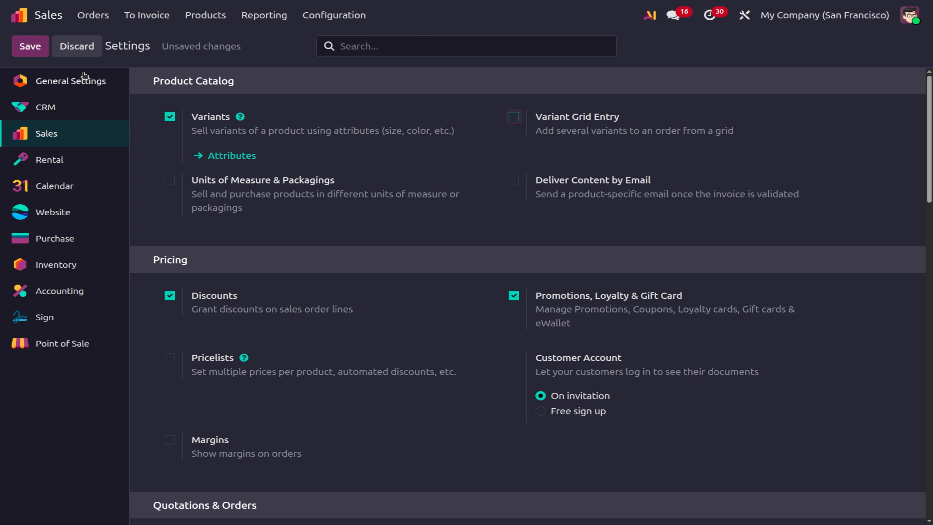
pyautogui.click(24, 46)
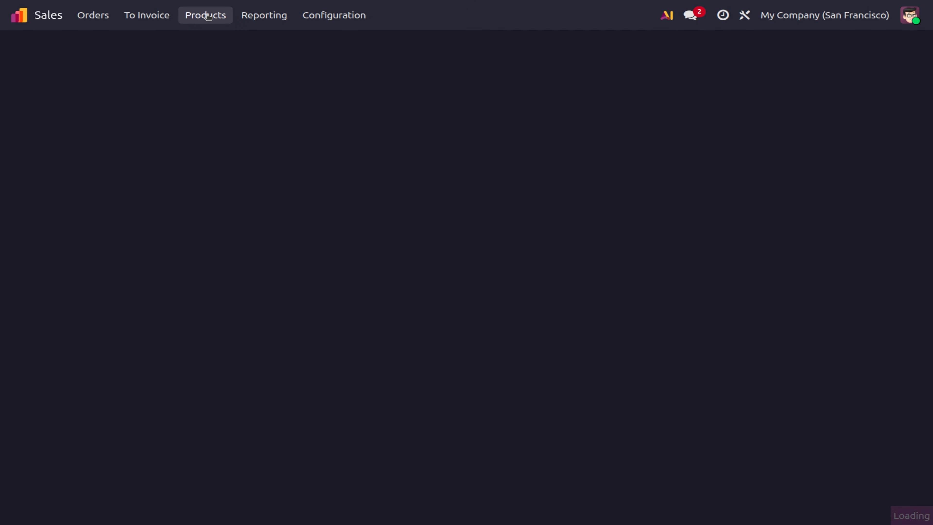
pyautogui.click(208, 16)
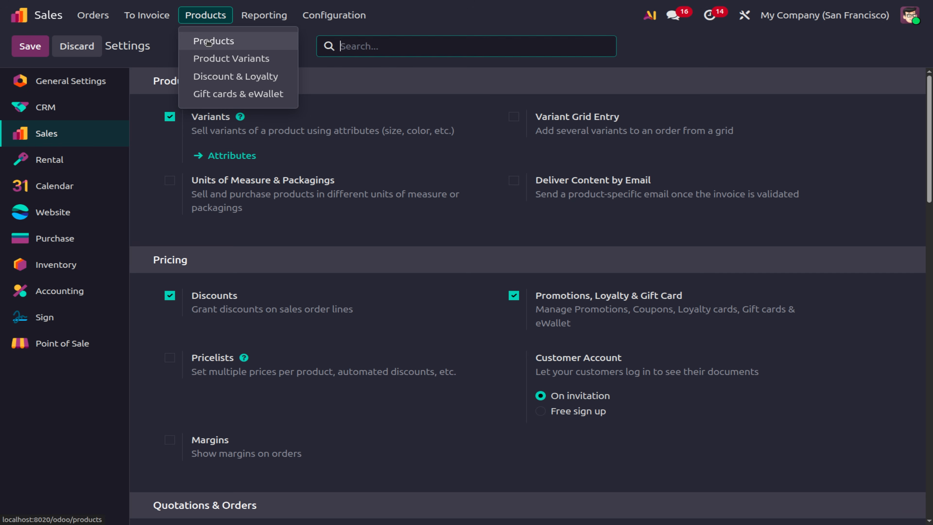
# View the Shirt product's Shirt color attribute with its Black and White values.
pyautogui.click(208, 41)
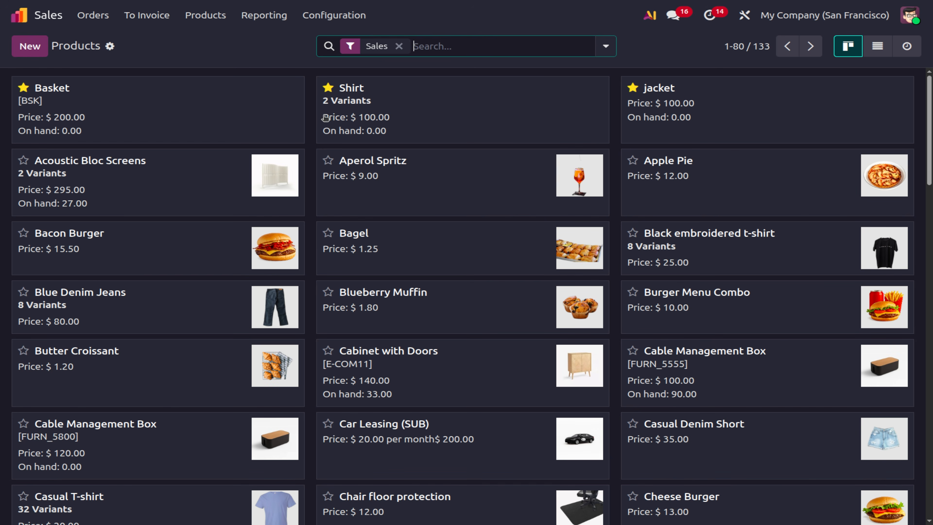
pyautogui.click(348, 99)
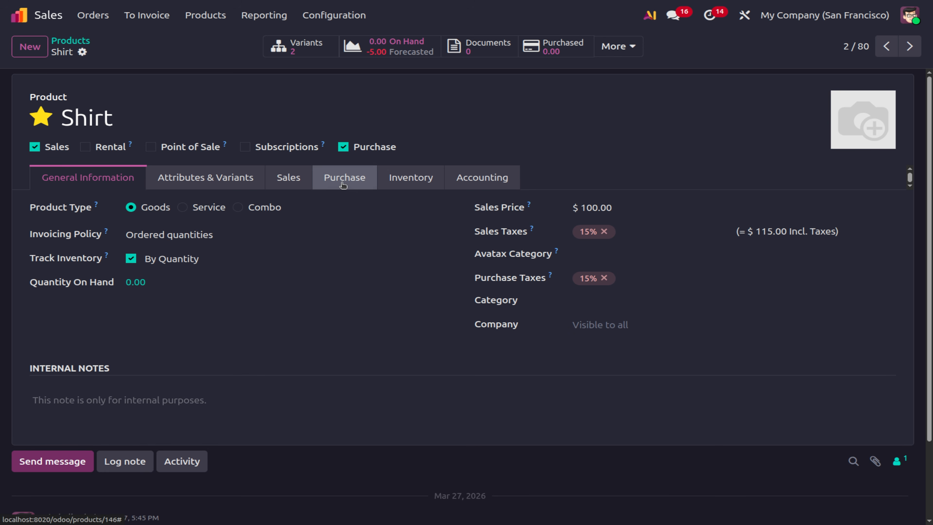
pyautogui.click(206, 190)
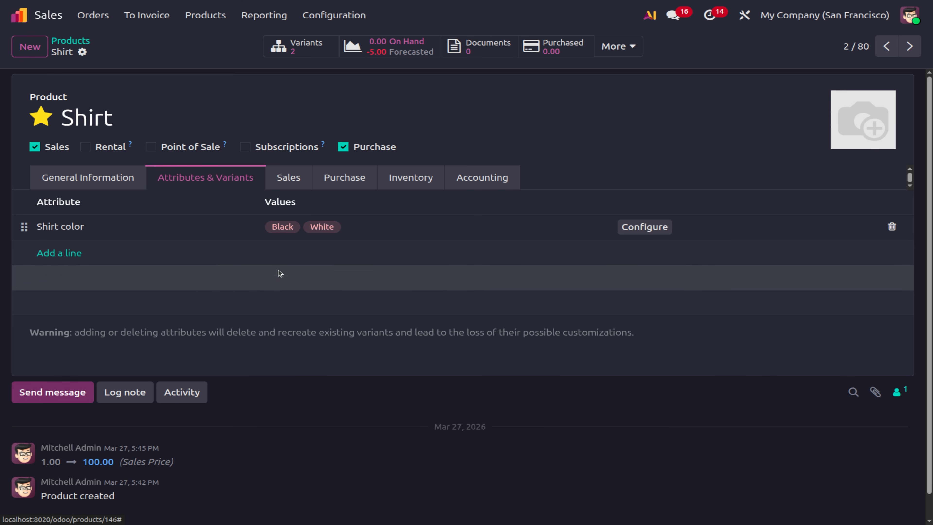
pyautogui.click(350, 17)
# Enable Variant Grid Entry in Sales settings, save, and reopen the Shirt product.
pyautogui.click(355, 40)
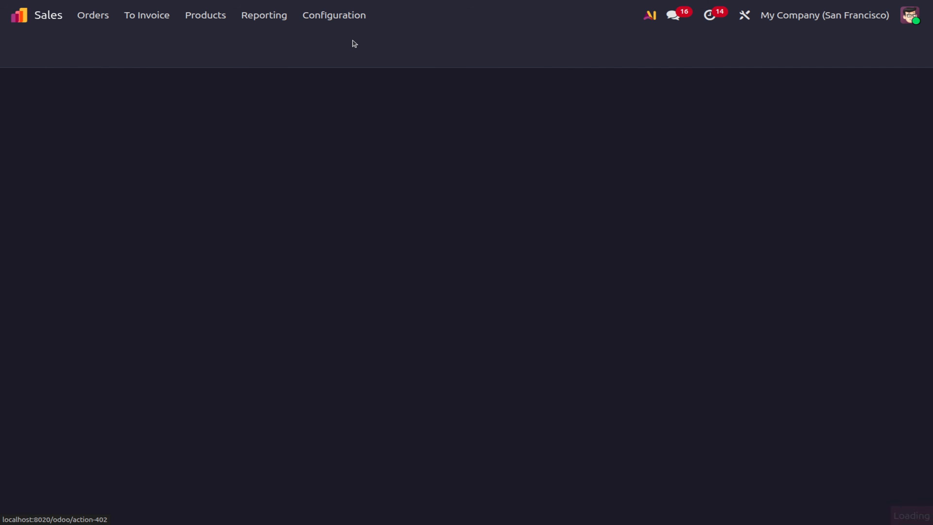
pyautogui.click(514, 117)
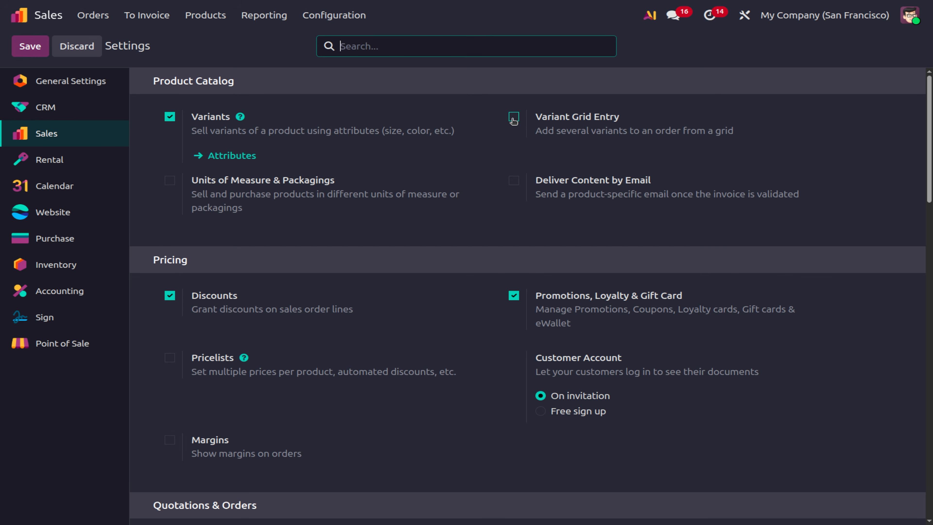
pyautogui.click(32, 49)
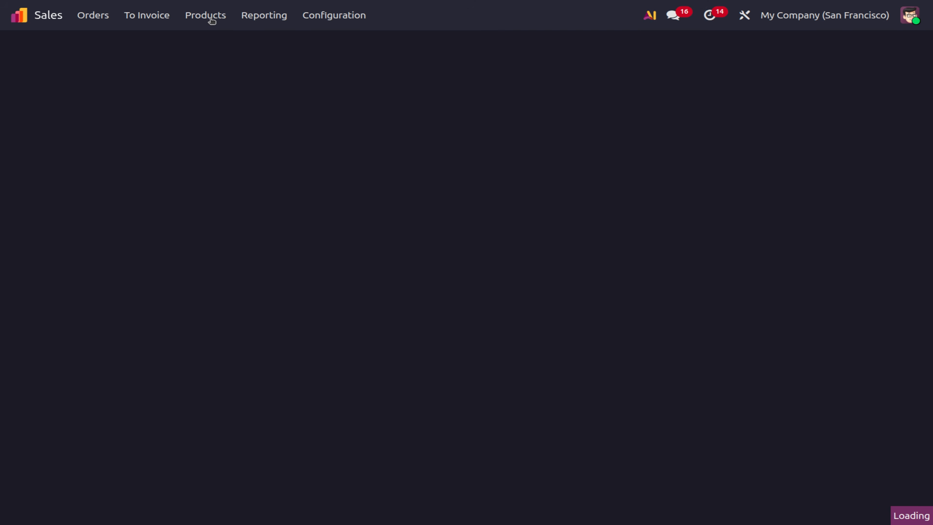
pyautogui.click(210, 18)
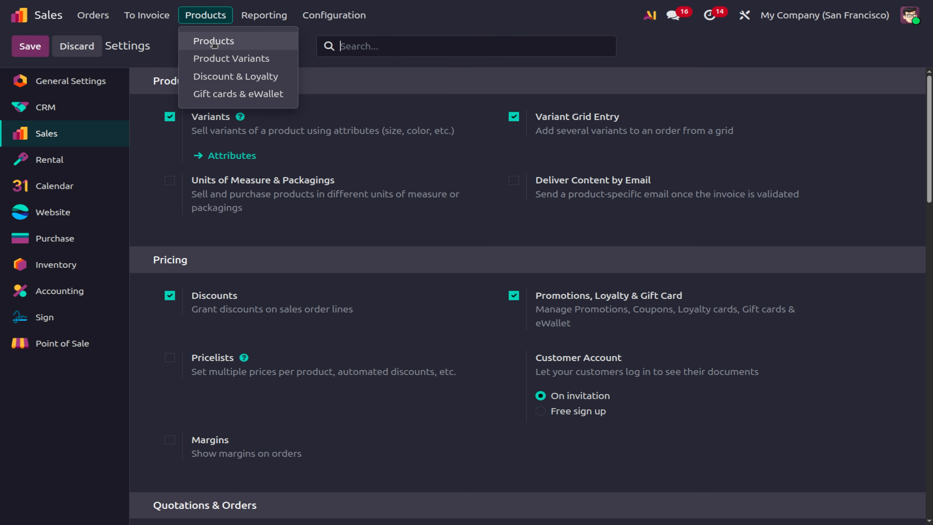
pyautogui.click(211, 41)
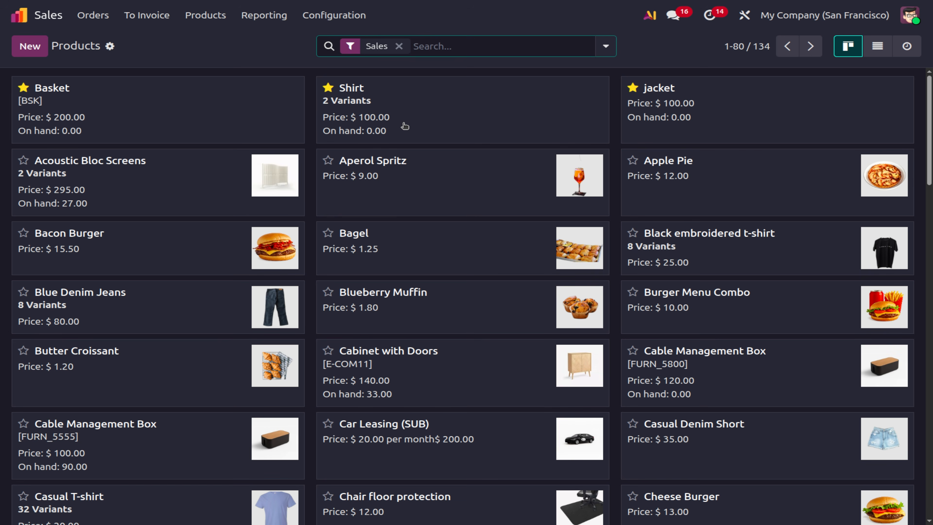
pyautogui.click(405, 126)
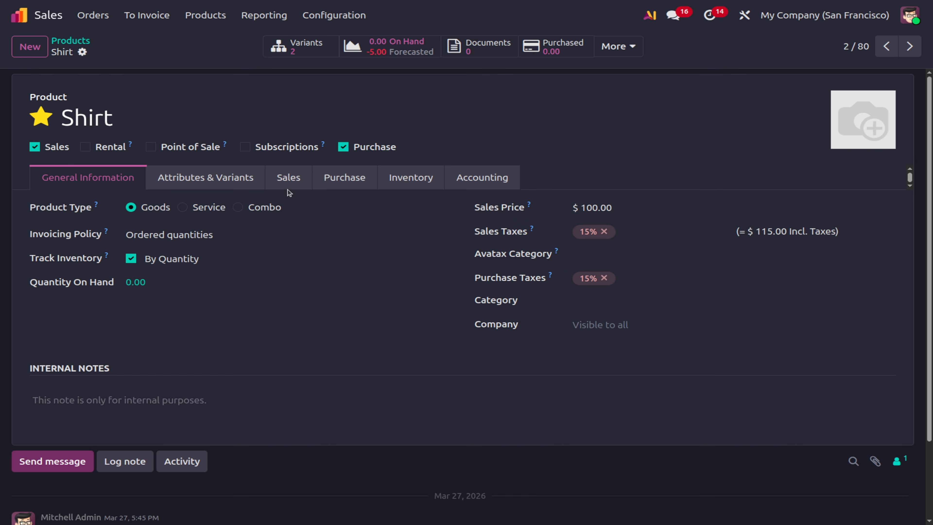
# Set Shirt's variant selection to Order Grid Entry, save it, and go to Quotations.
pyautogui.click(200, 179)
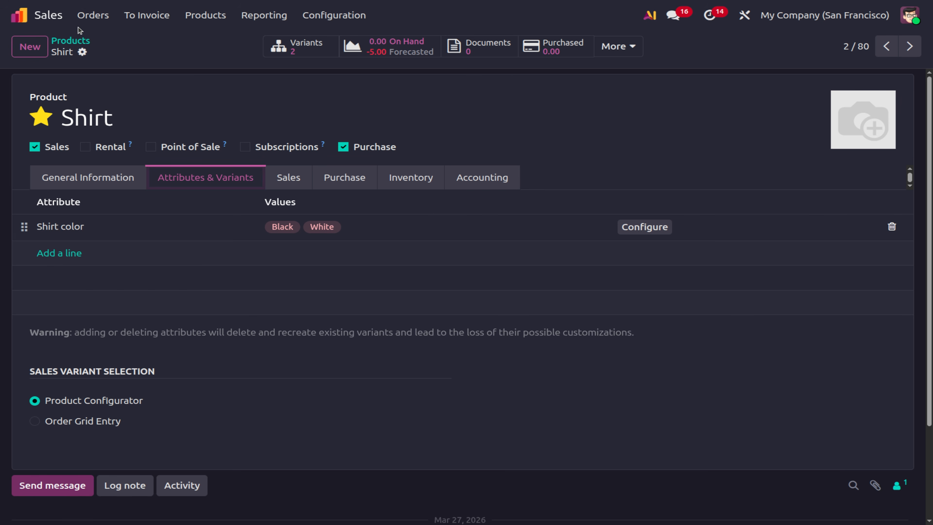
pyautogui.click(85, 22)
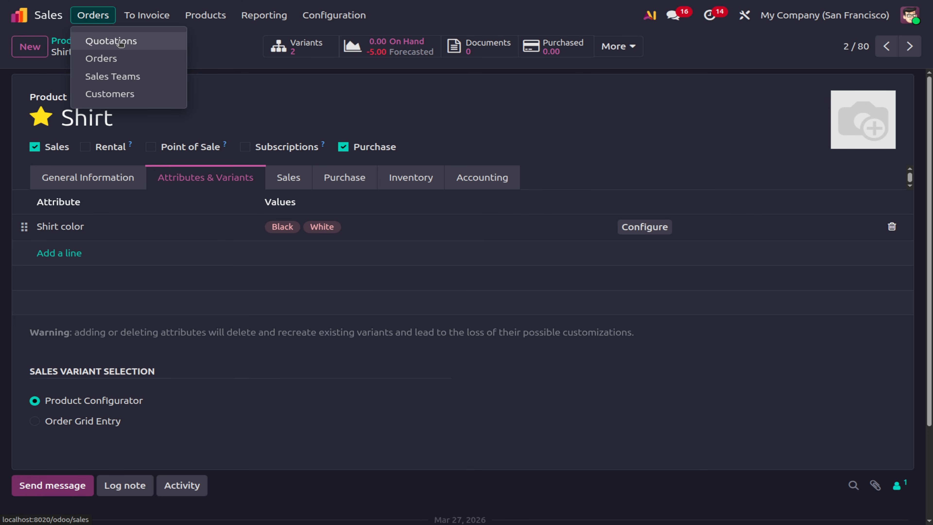
pyautogui.click(34, 422)
pyautogui.click(34, 421)
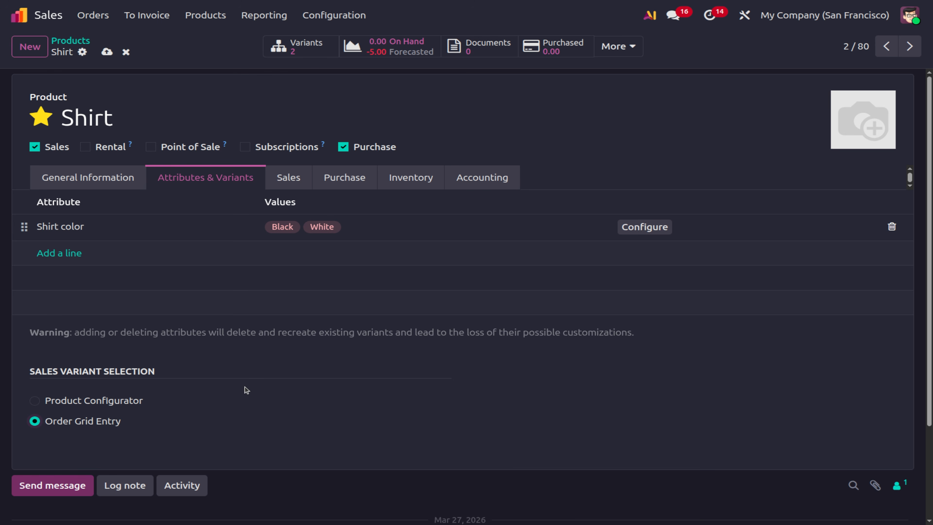
pyautogui.click(104, 54)
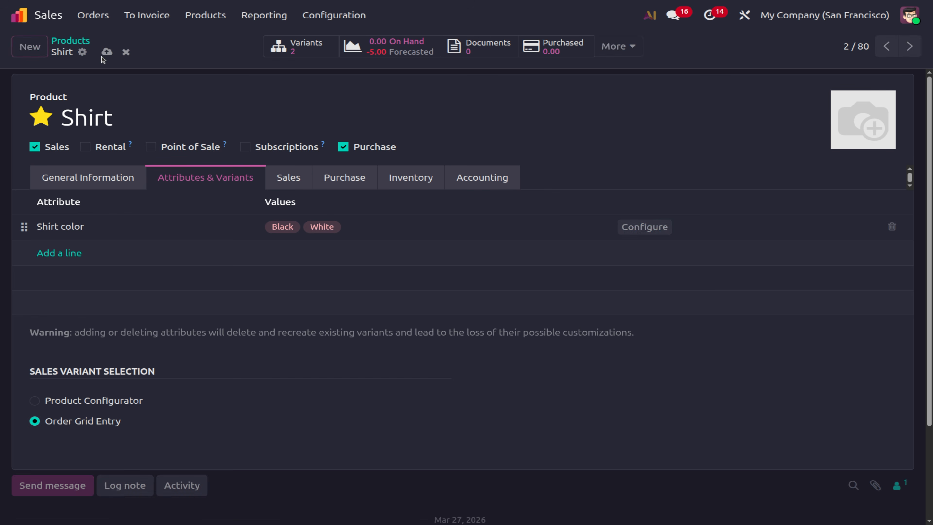
pyautogui.click(95, 17)
pyautogui.click(137, 43)
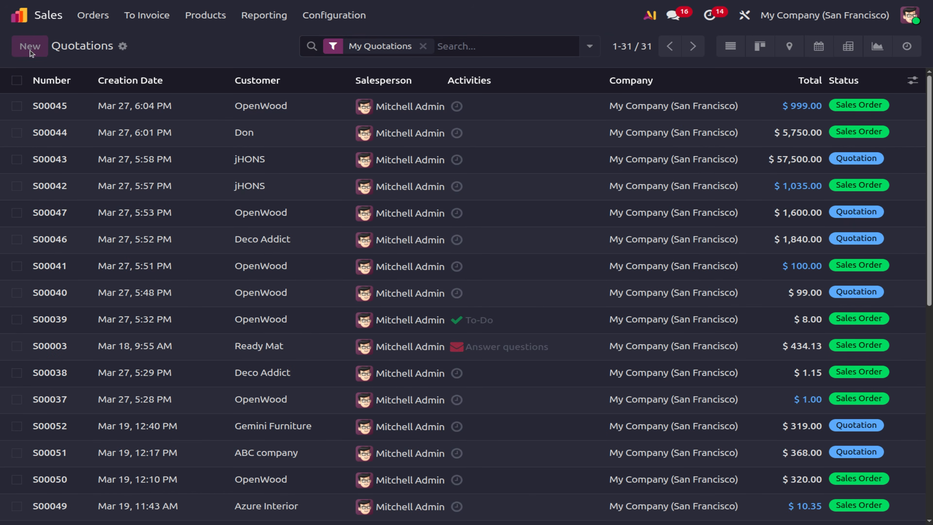
# Start a new quotation for OpenWood and add the Shirt product.
pyautogui.hotkey('alt', 'c')
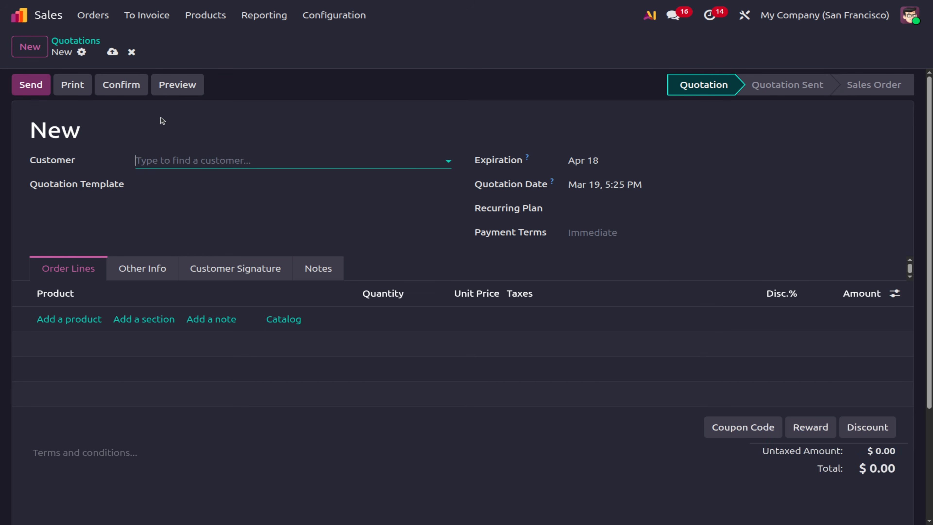
pyautogui.click(185, 164)
pyautogui.click(178, 201)
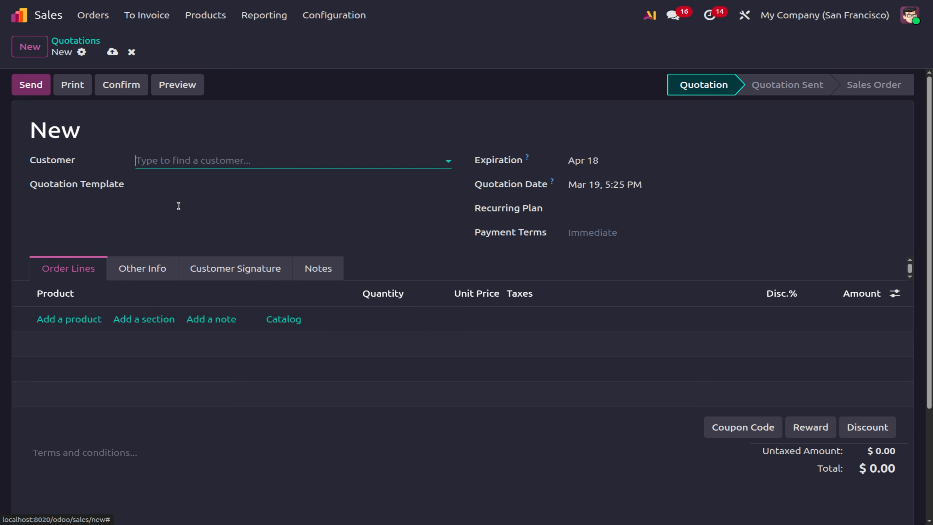
pyautogui.click(79, 321)
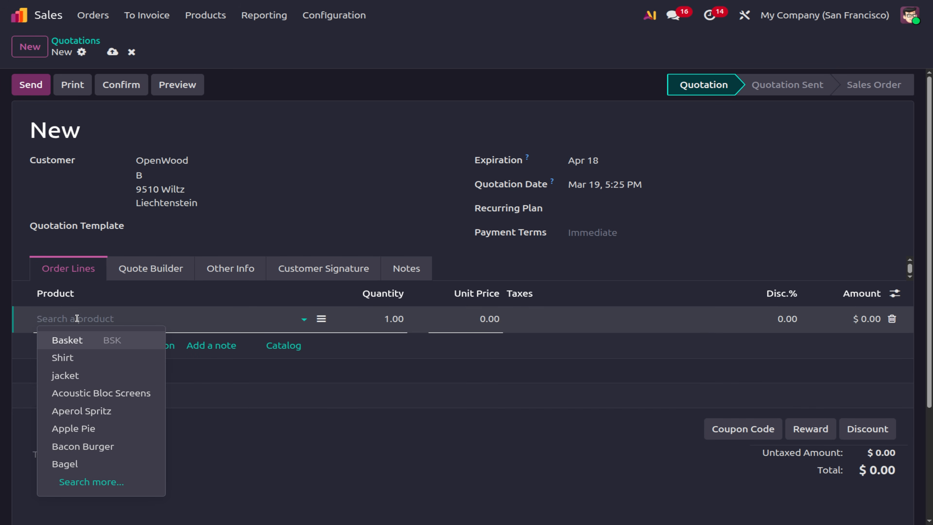
pyautogui.click(63, 358)
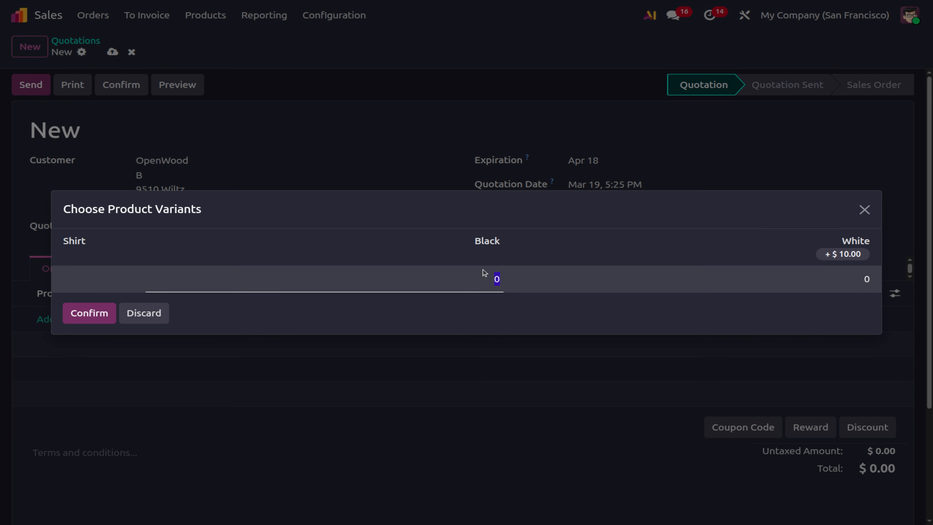
# Enter 10 Black and 2 White shirts in the variant grid and save the quotation.
pyautogui.click(496, 279)
pyautogui.write('1')
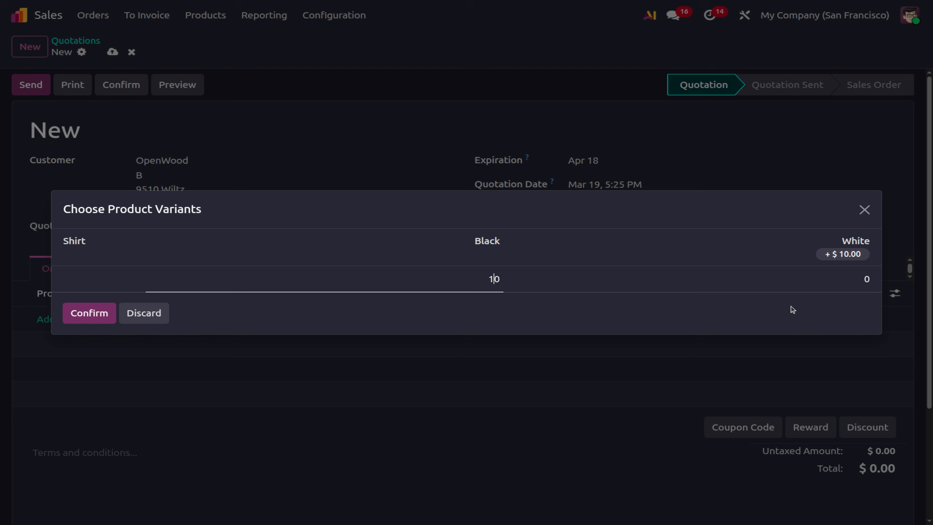
pyautogui.click(863, 282)
pyautogui.write('2')
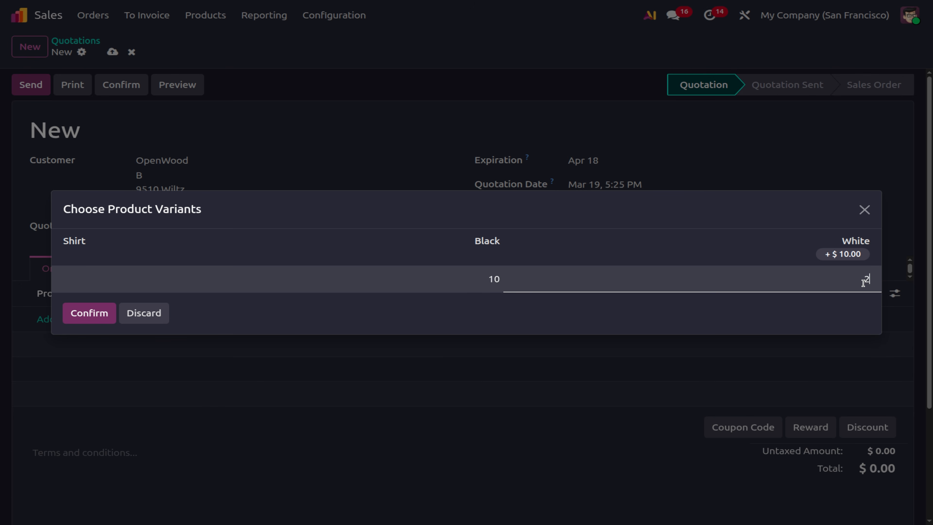
pyautogui.click(84, 321)
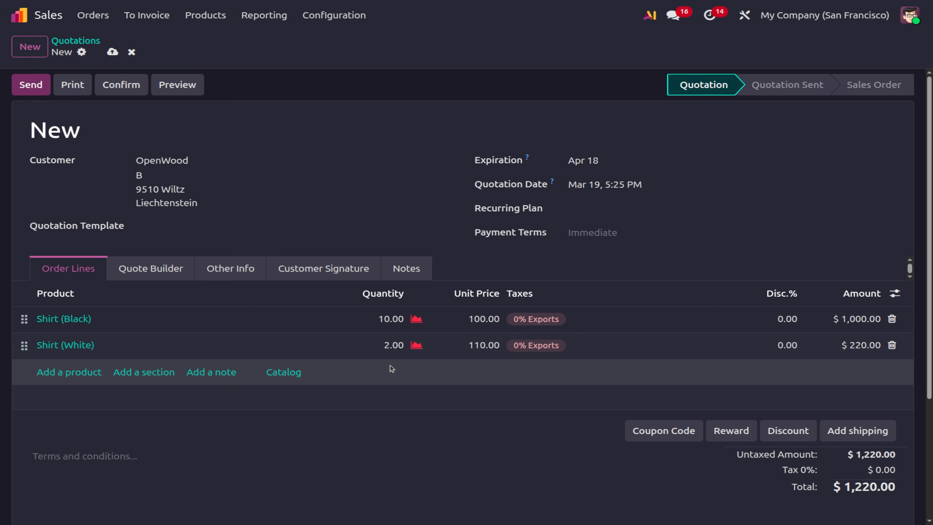
pyautogui.click(112, 52)
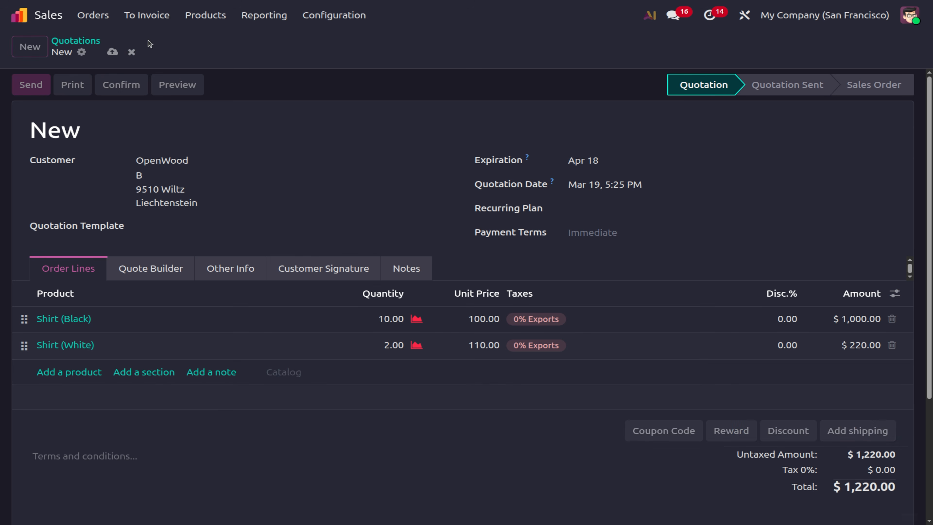
# Switch the Shirt product's variant selection to Product Configurator and save it.
pyautogui.click(333, 15)
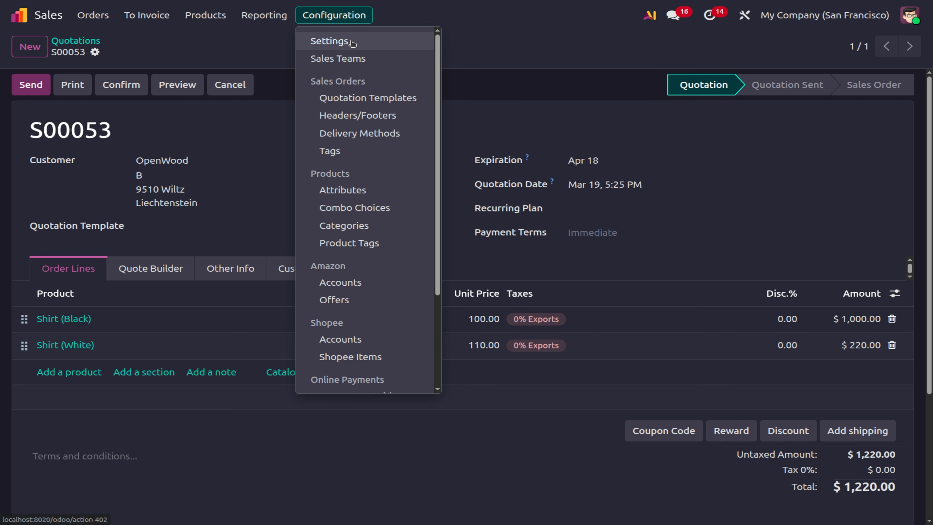
pyautogui.moveTo(205, 15)
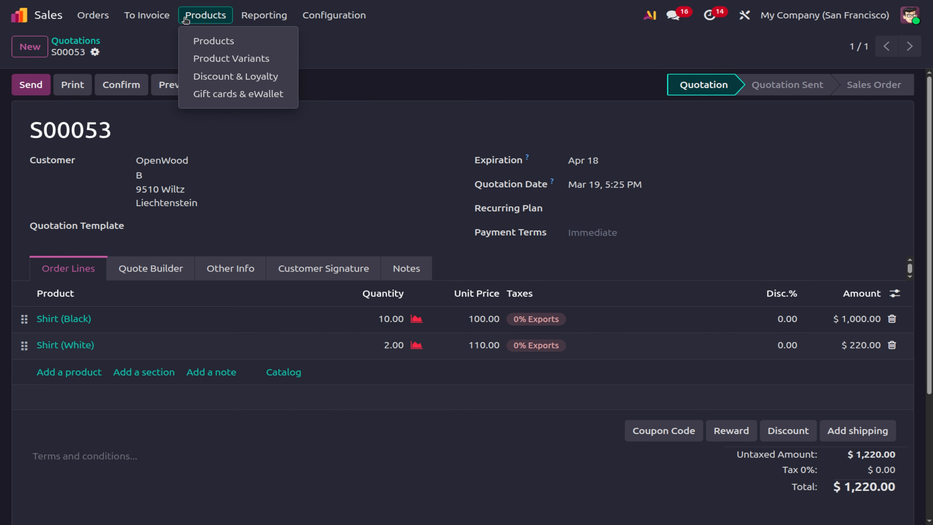
pyautogui.click(205, 38)
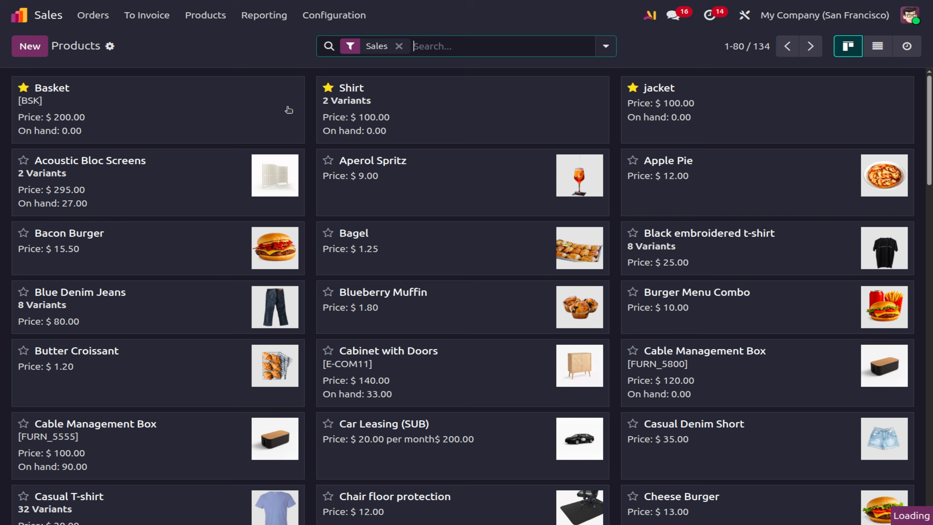
pyautogui.click(384, 122)
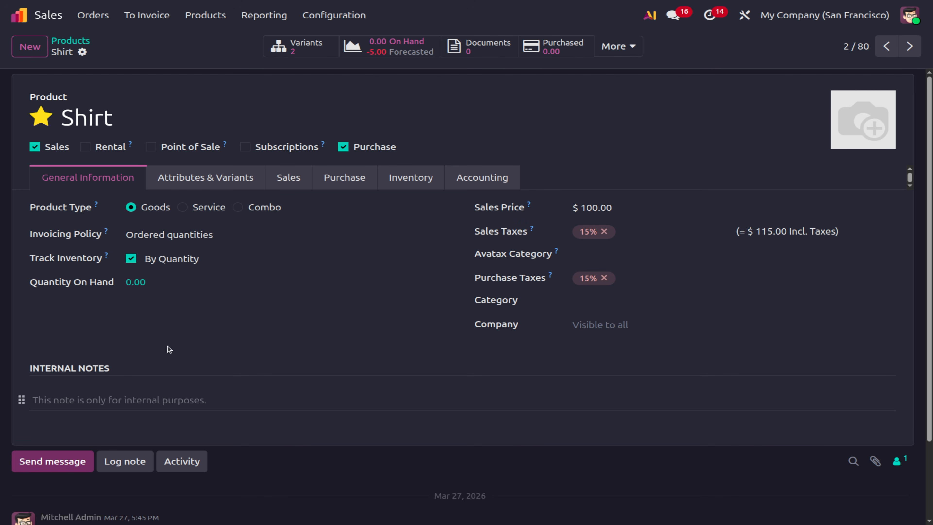
pyautogui.click(230, 178)
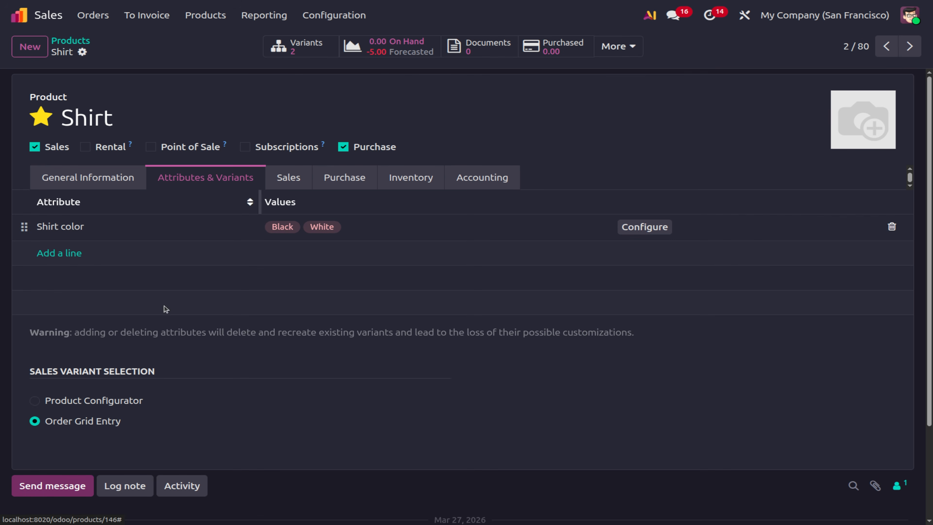
pyautogui.click(35, 401)
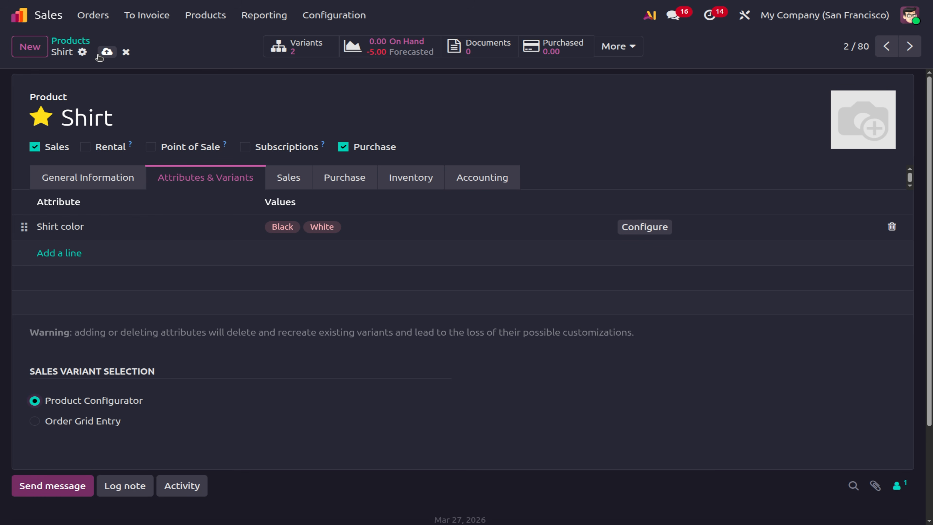
pyautogui.click(106, 51)
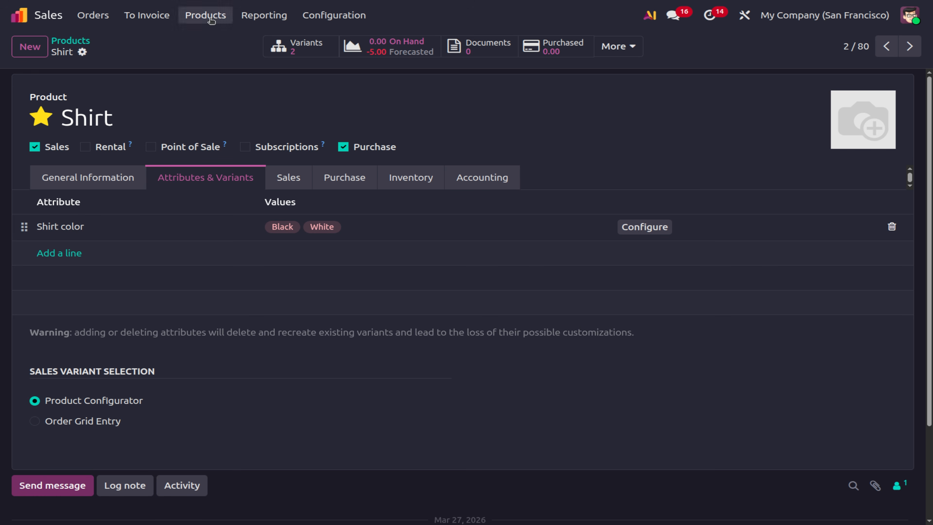
# Go to the quotations list and start a new quotation.
pyautogui.click(92, 16)
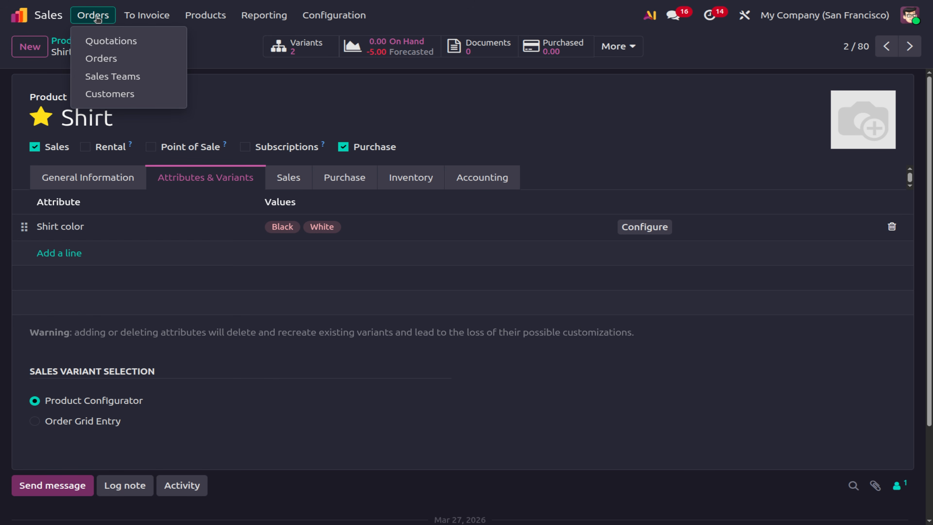
pyautogui.click(98, 42)
pyautogui.click(30, 47)
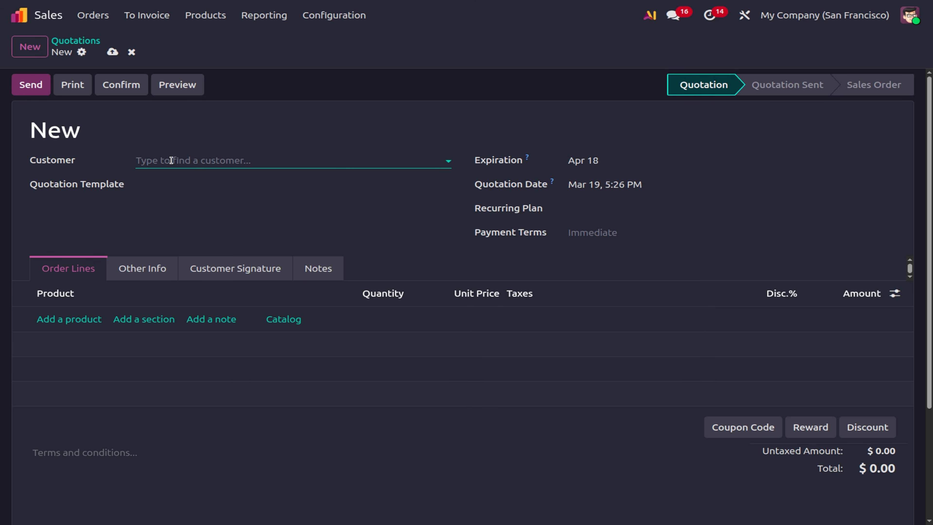
# Start a quotation for OpenWood with 3 White shirts at 110.00 each.
pyautogui.click(172, 161)
pyautogui.click(166, 197)
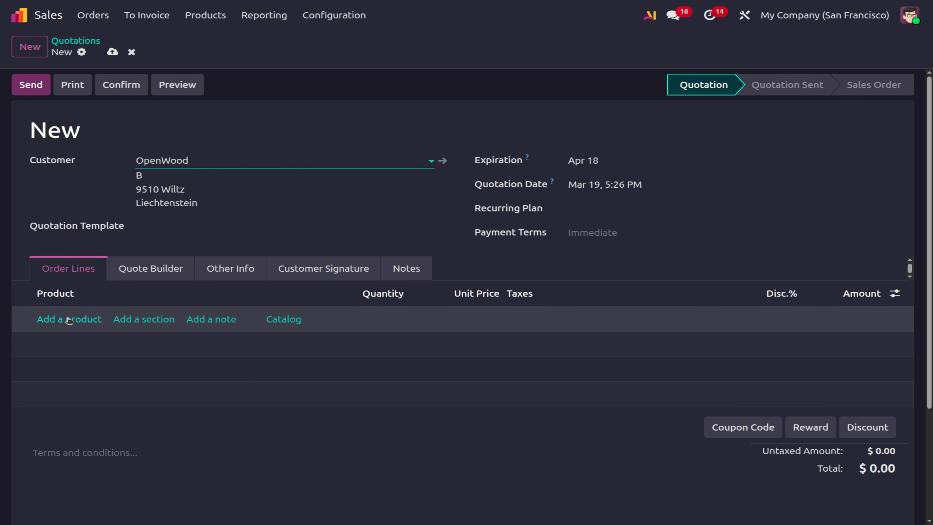
pyautogui.click(69, 320)
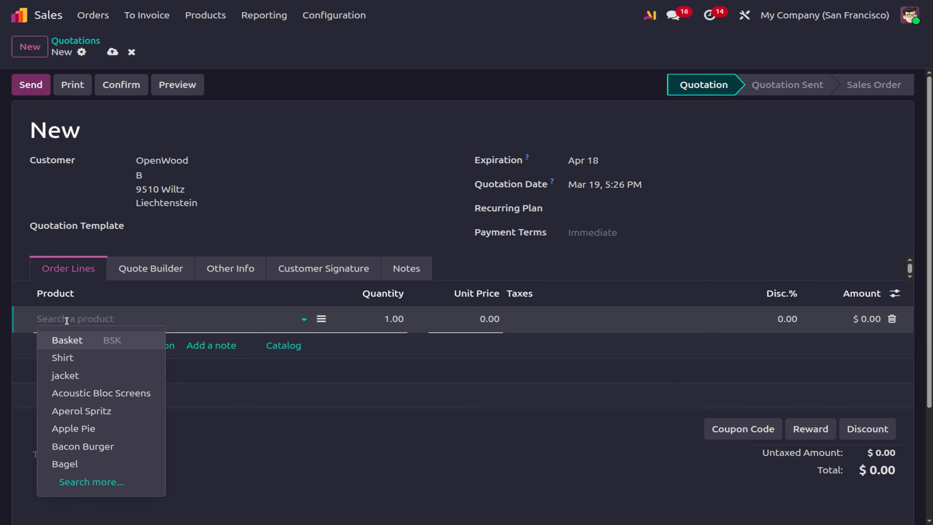
pyautogui.click(68, 357)
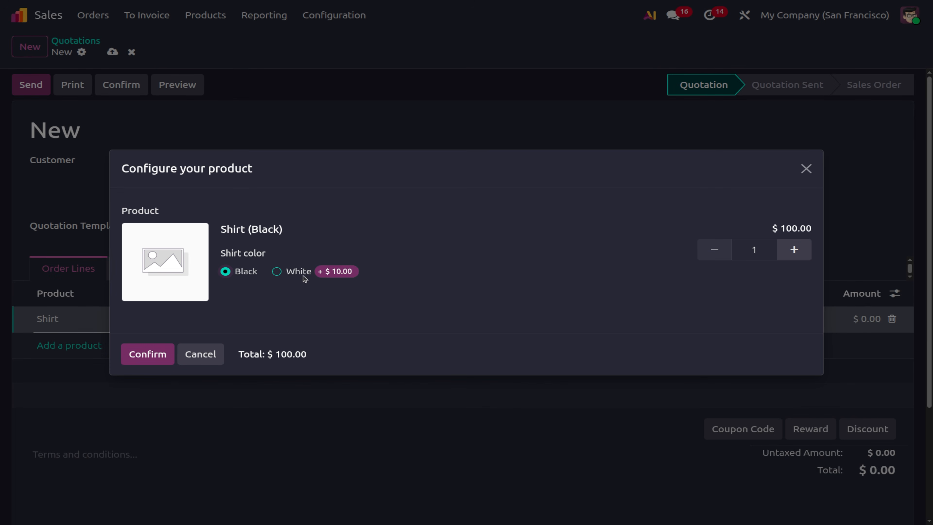
pyautogui.click(277, 272)
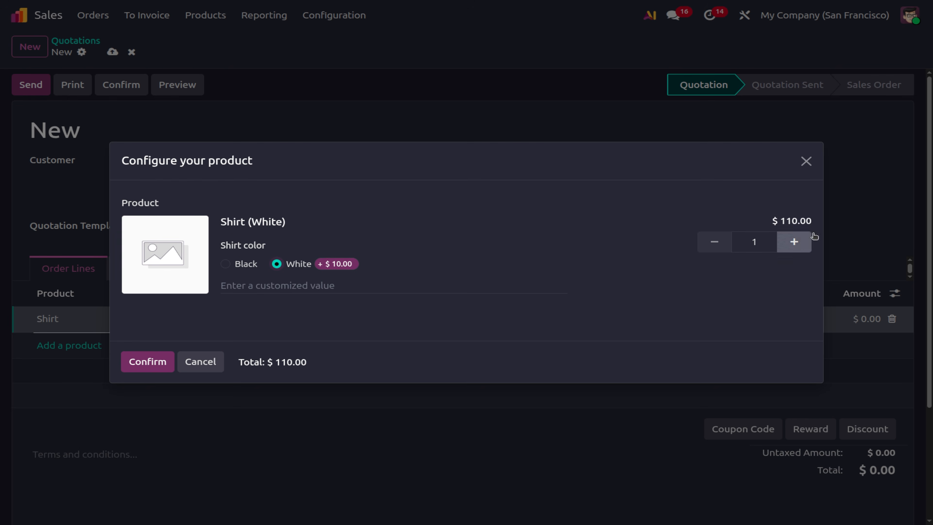
pyautogui.click(794, 242)
pyautogui.click(793, 242)
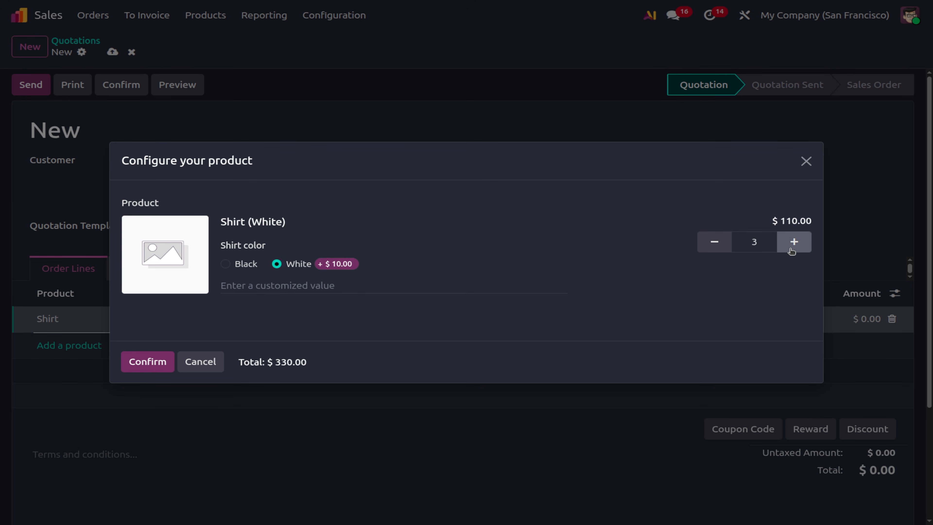
pyautogui.click(145, 364)
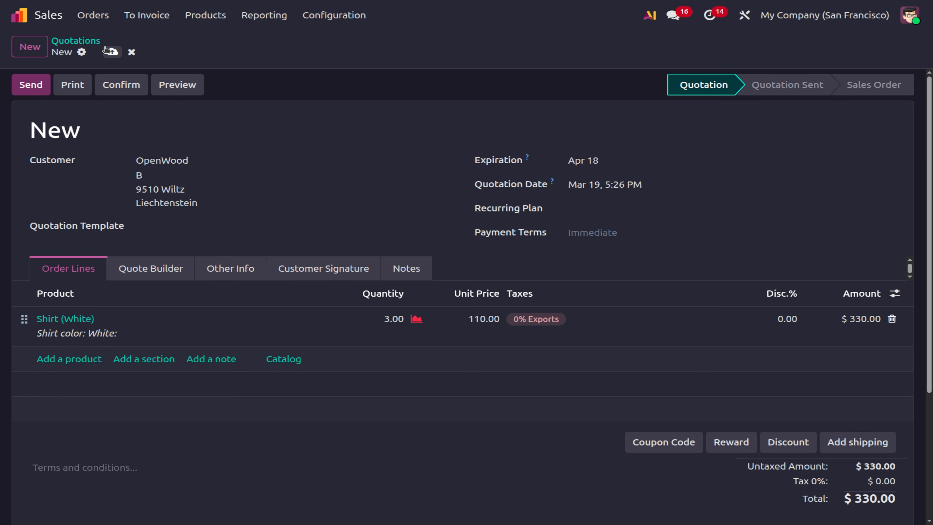
# Save quotation S00054 totalling $330.00 and go to the Sales settings.
pyautogui.click(112, 52)
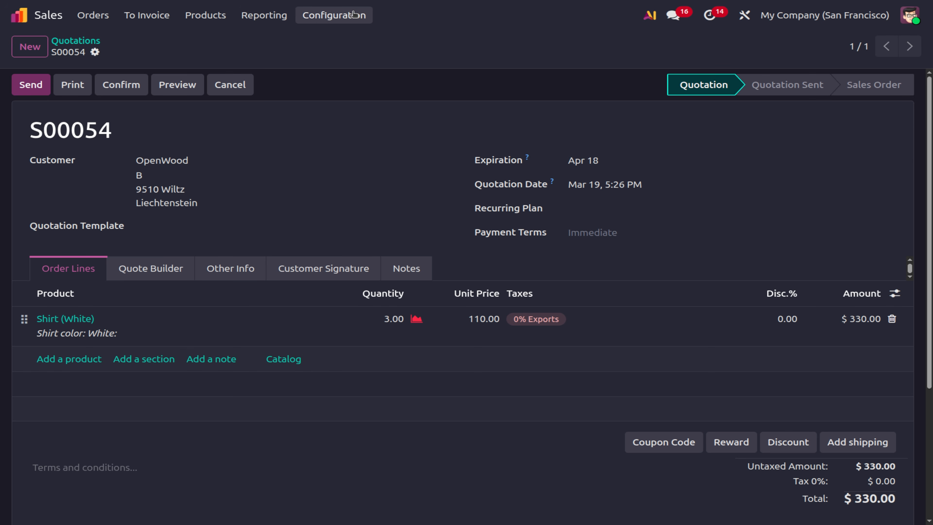
pyautogui.click(353, 15)
pyautogui.click(349, 40)
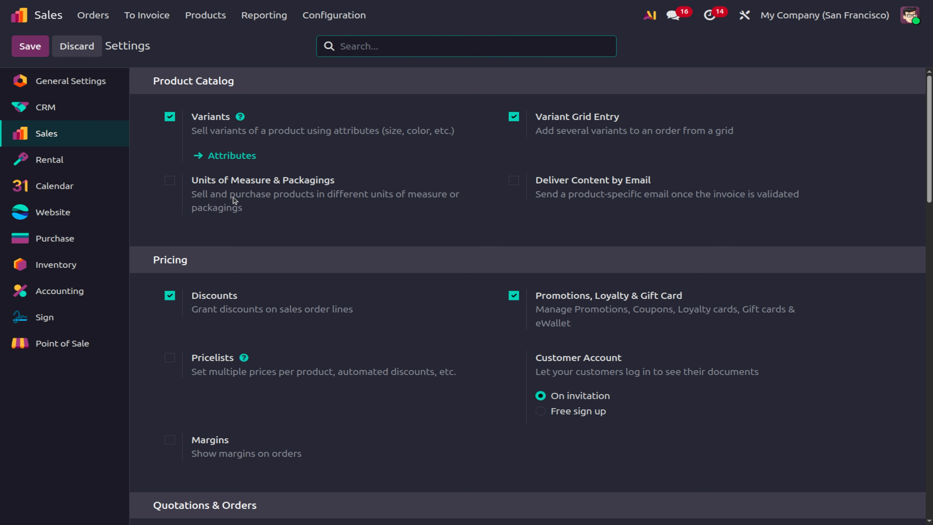
# Enable Units of Measure & Packagings under Product Catalog and save the settings.
pyautogui.click(169, 180)
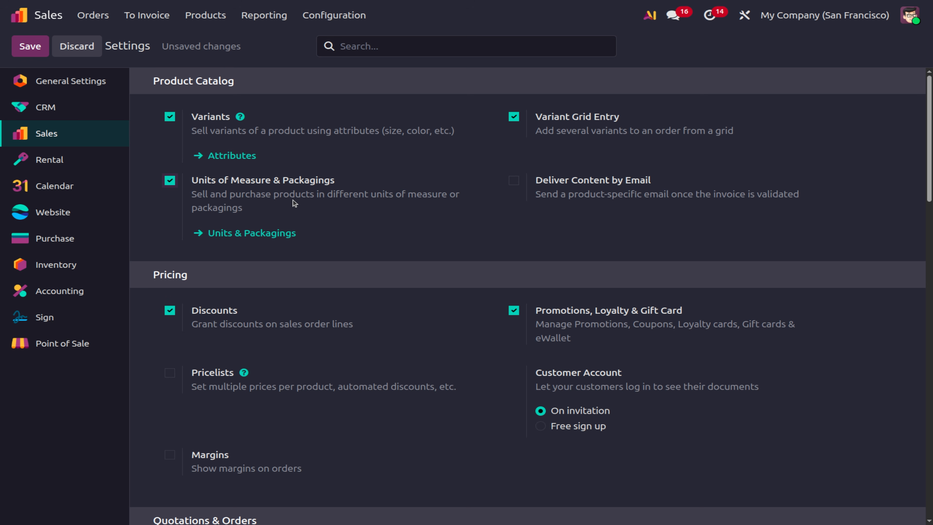
pyautogui.click(30, 45)
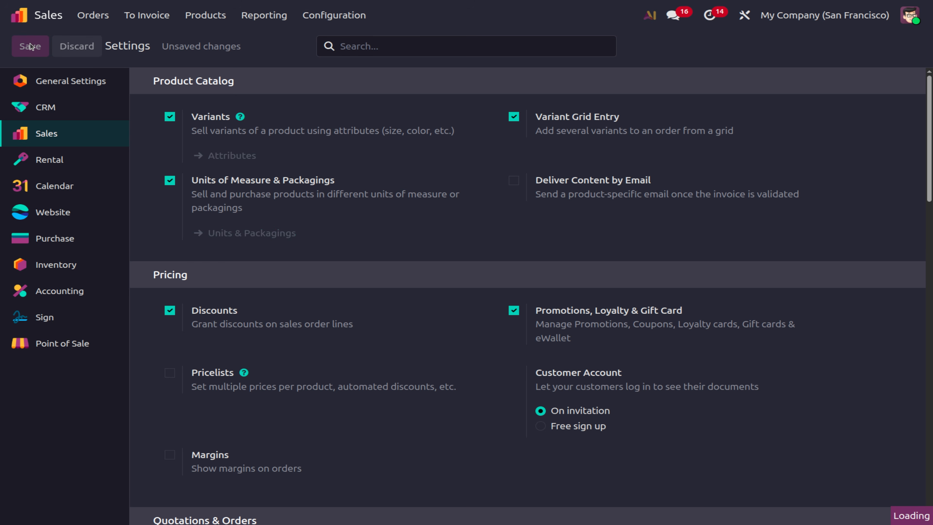
pyautogui.click(257, 237)
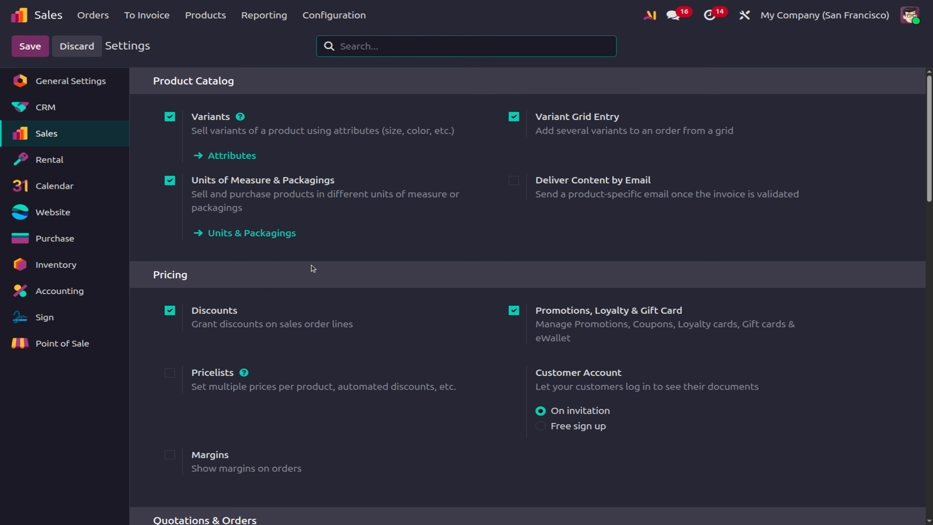
pyautogui.click(335, 15)
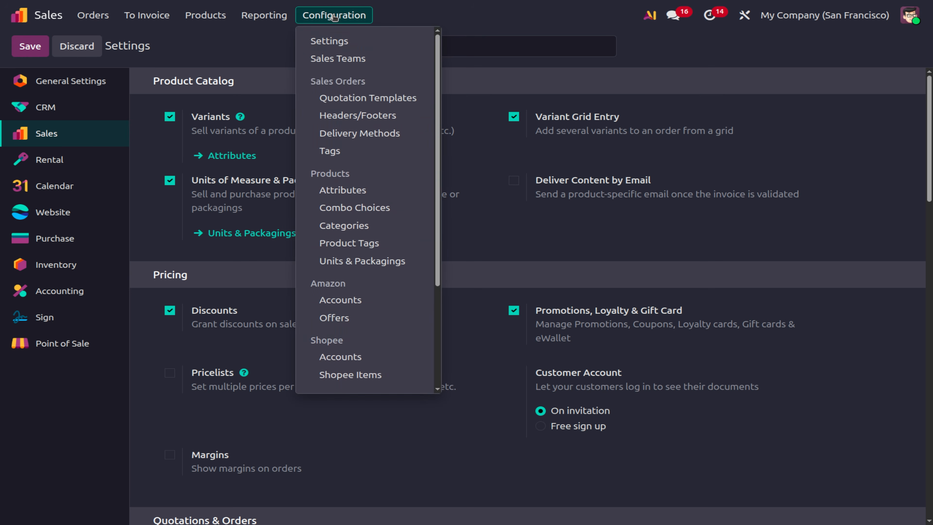
# Open the Units & Packagings list and review its 18 units, including Pack of 6.
pyautogui.scroll(-1, 376, 331)
pyautogui.scroll(-3, 376, 332)
pyautogui.scroll(4, 376, 329)
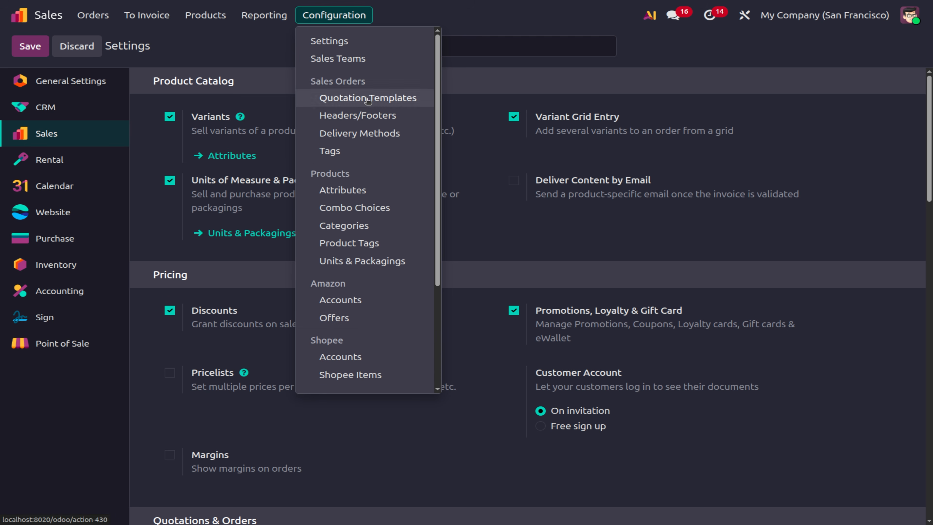
pyautogui.click(372, 262)
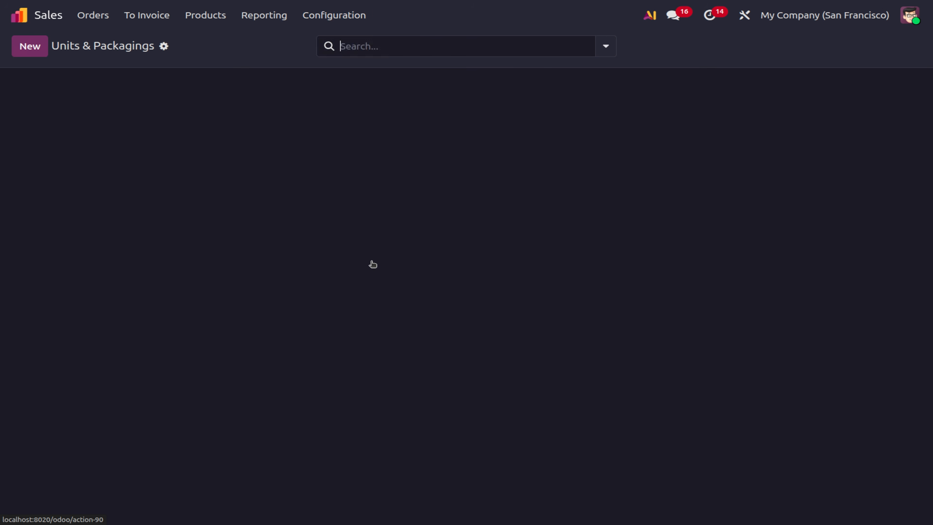
pyautogui.scroll(-1, 202, 291)
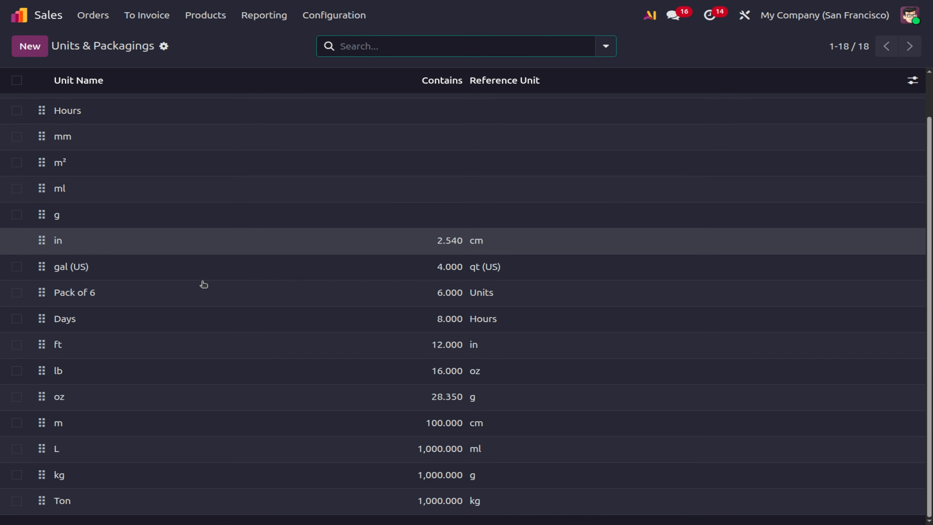
pyautogui.scroll(1, 203, 285)
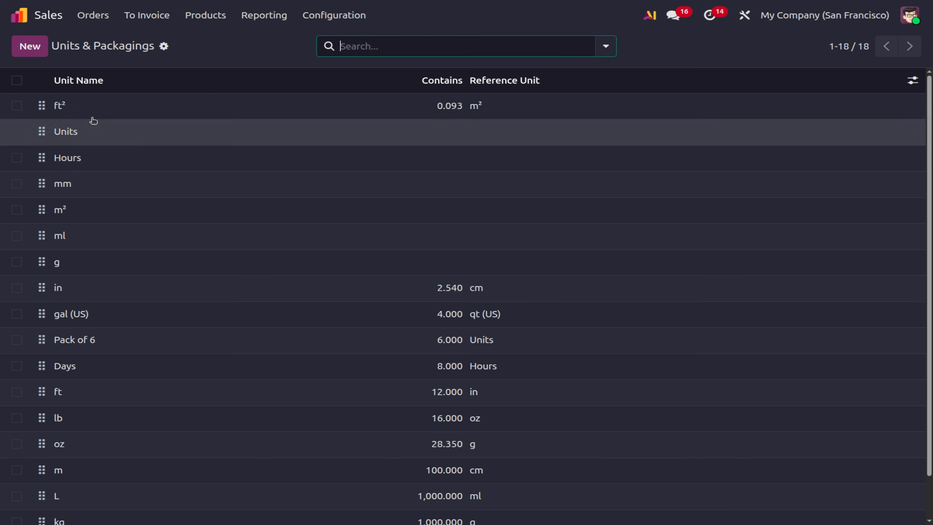
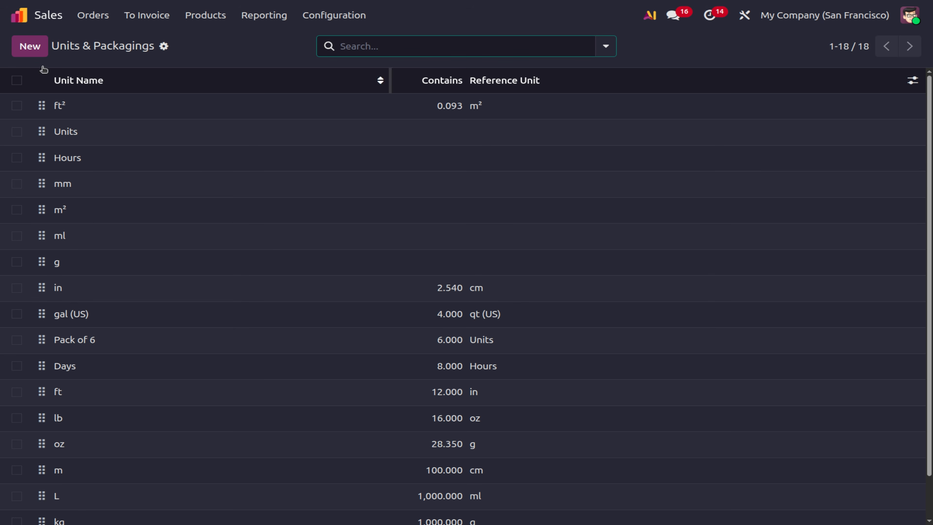
# Create and save a new unit named 'piece' with quantity 1.
pyautogui.hotkey('alt', 'c')
pyautogui.write('pi')
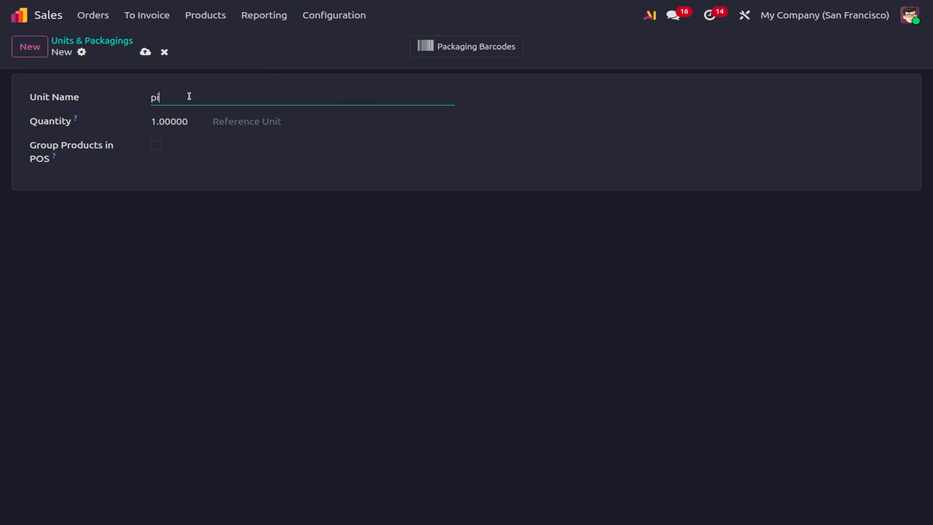
pyautogui.write('ece')
pyautogui.click(146, 52)
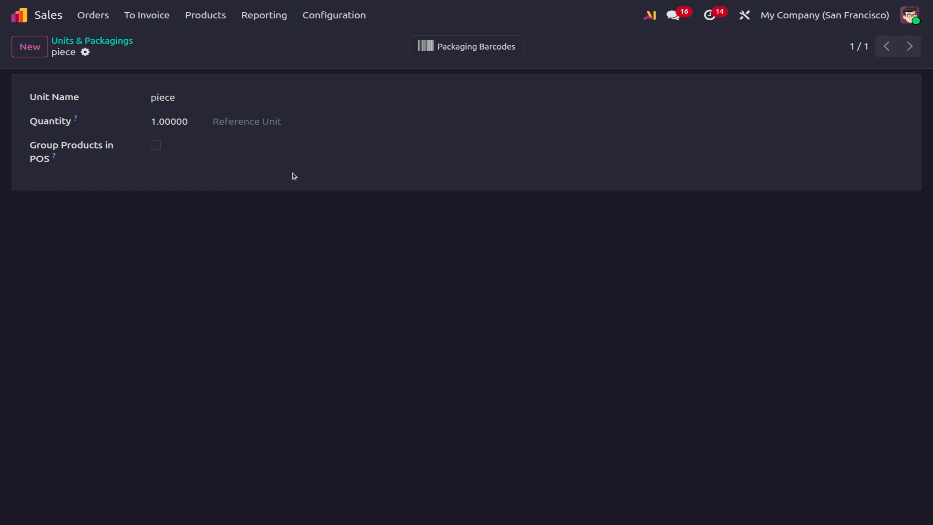
pyautogui.click(32, 48)
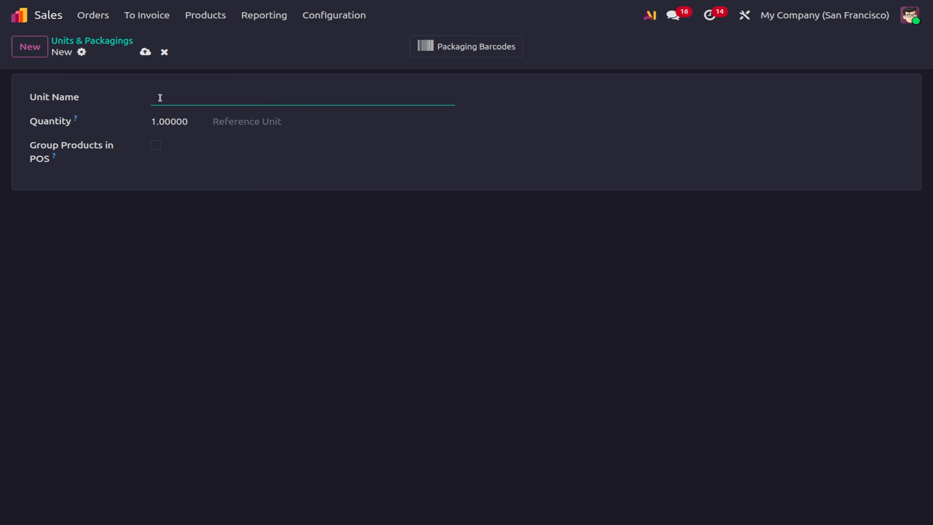
# Save a unit named 'Bunch' equal to 24 piece.
pyautogui.write('bunch')
pyautogui.click(155, 96)
pyautogui.press('BackSpace')
pyautogui.write('B')
pyautogui.click(183, 123)
pyautogui.write('24')
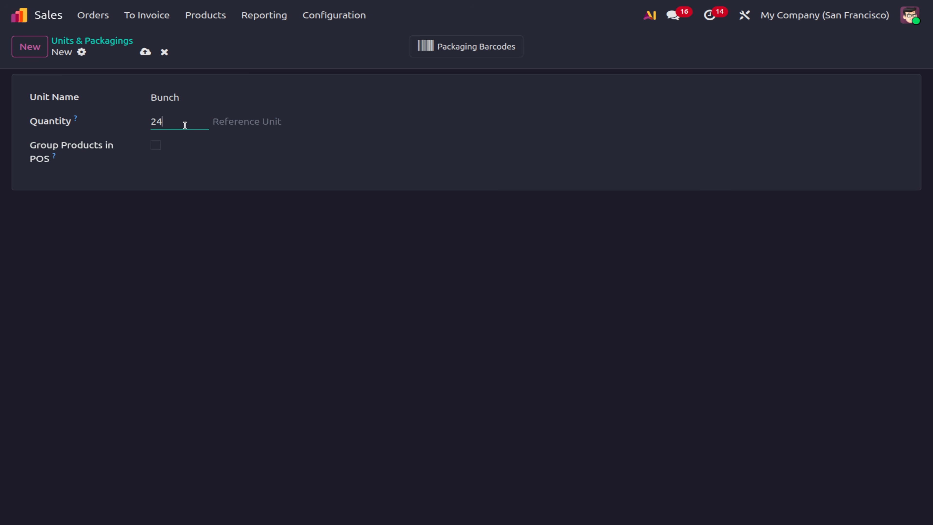
pyautogui.click(242, 123)
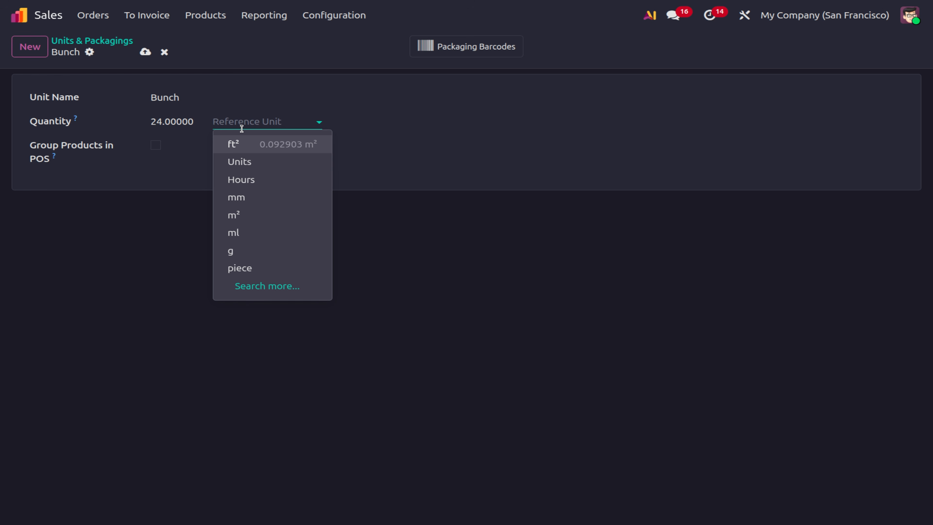
pyautogui.click(244, 269)
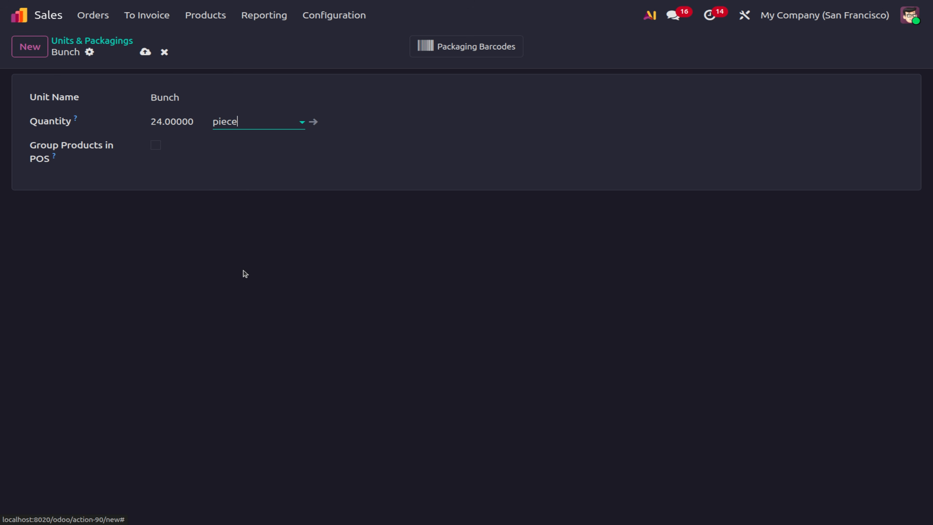
pyautogui.click(143, 52)
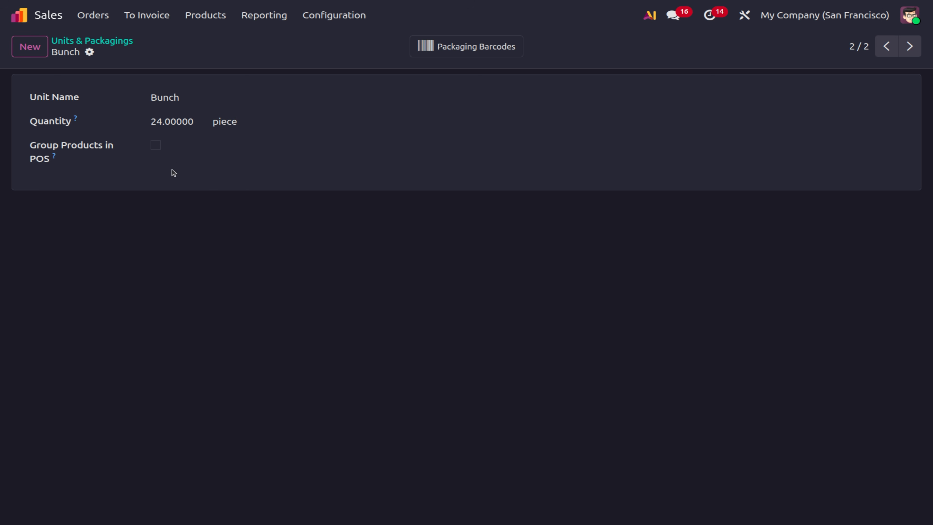
pyautogui.click(27, 46)
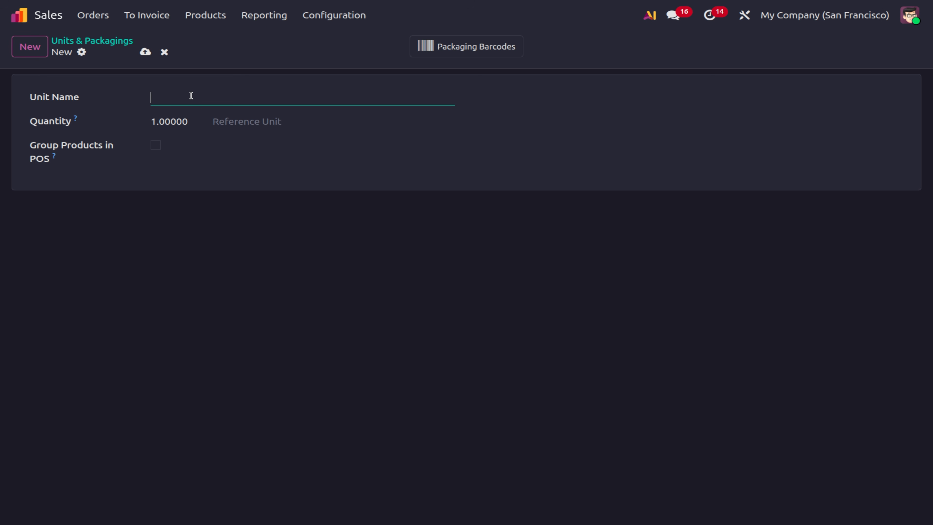
# Save a unit named 'Bouquet' equal to 12 piece and return to the 21-unit list.
pyautogui.write('Bouquet')
pyautogui.click(166, 120)
pyautogui.write('12')
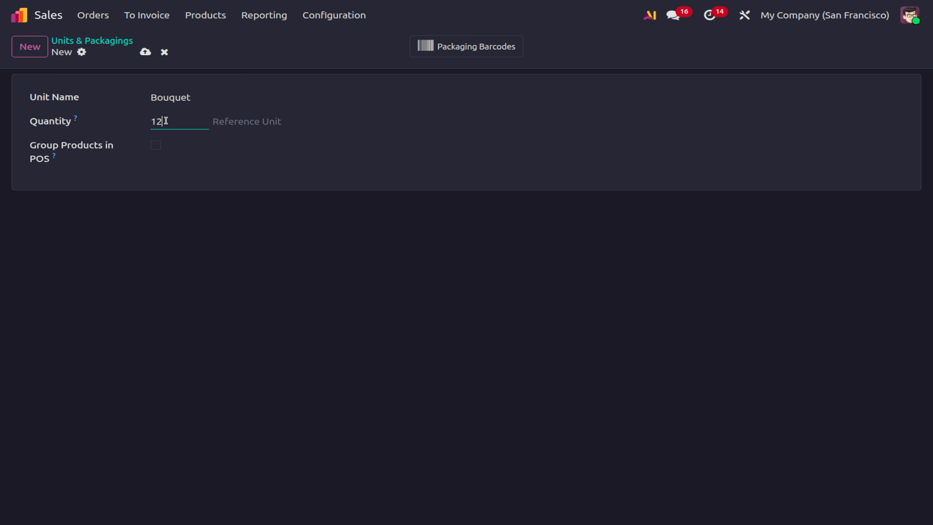
pyautogui.click(242, 125)
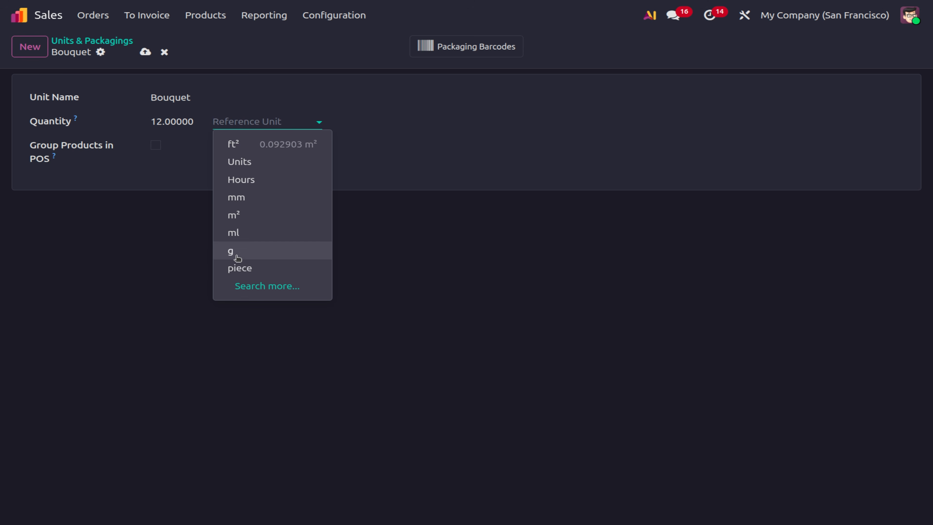
pyautogui.click(235, 267)
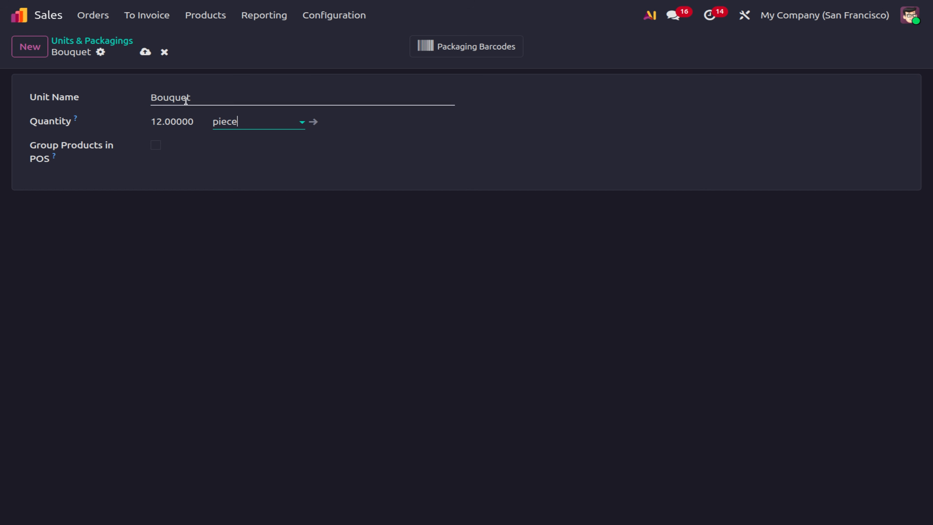
pyautogui.click(145, 52)
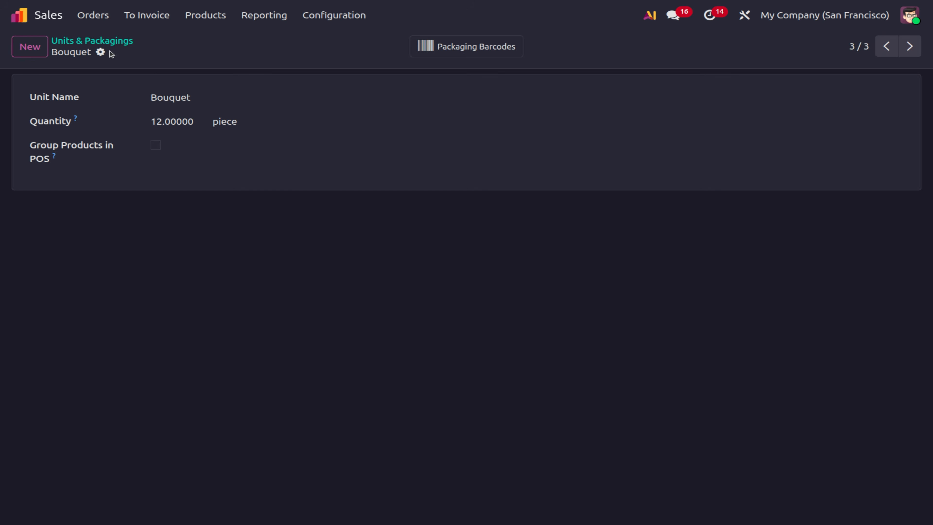
pyautogui.click(110, 41)
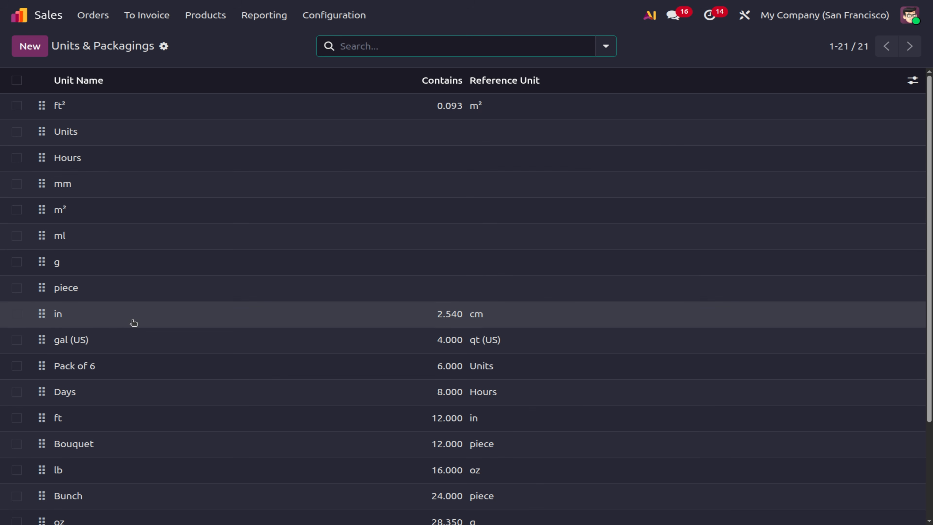
# Reopen the Bunch unit, correct its quantity back to 24 piece, and save.
pyautogui.scroll(-3, 133, 327)
pyautogui.click(120, 379)
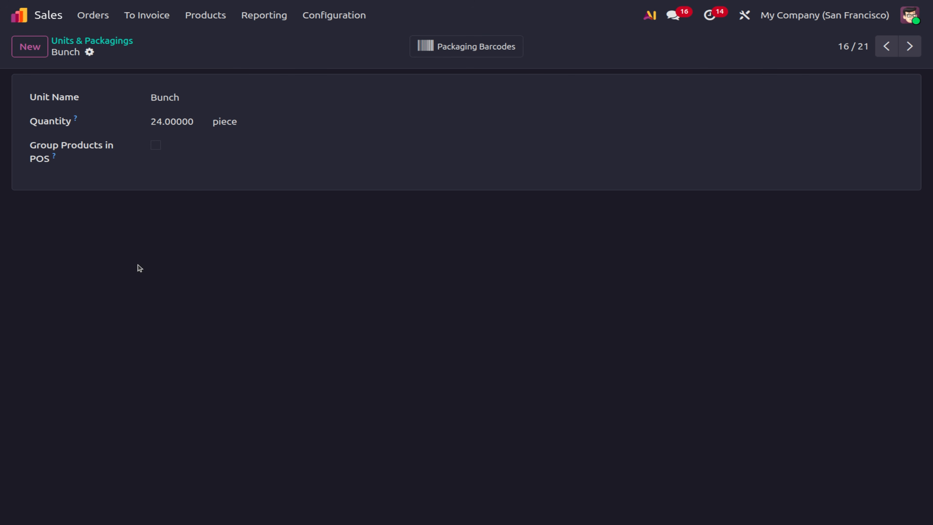
pyautogui.doubleClick(183, 122)
pyautogui.write('2')
pyautogui.click(235, 120)
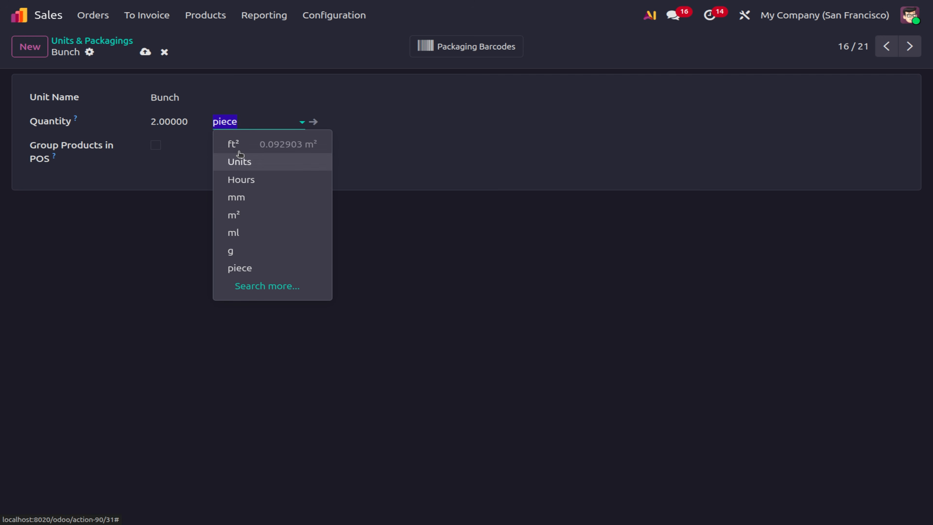
pyautogui.click(161, 122)
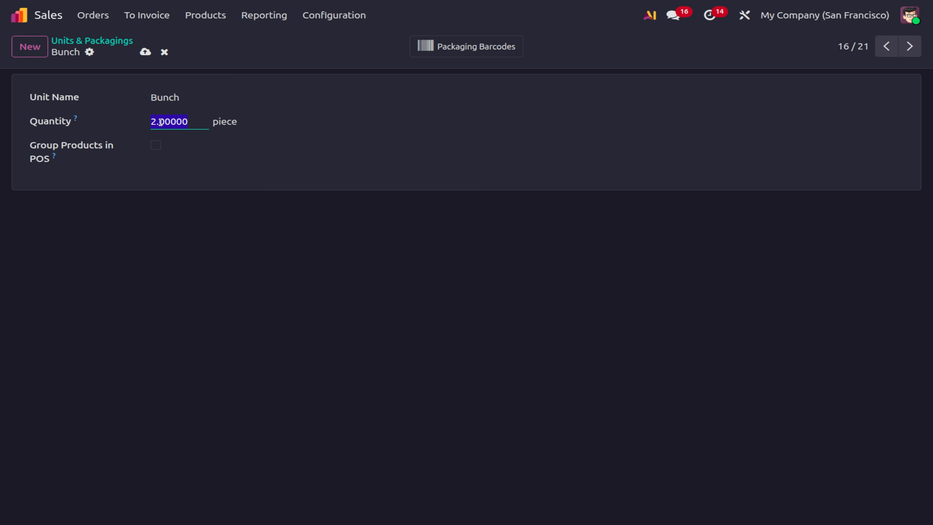
pyautogui.write('24')
pyautogui.click(146, 51)
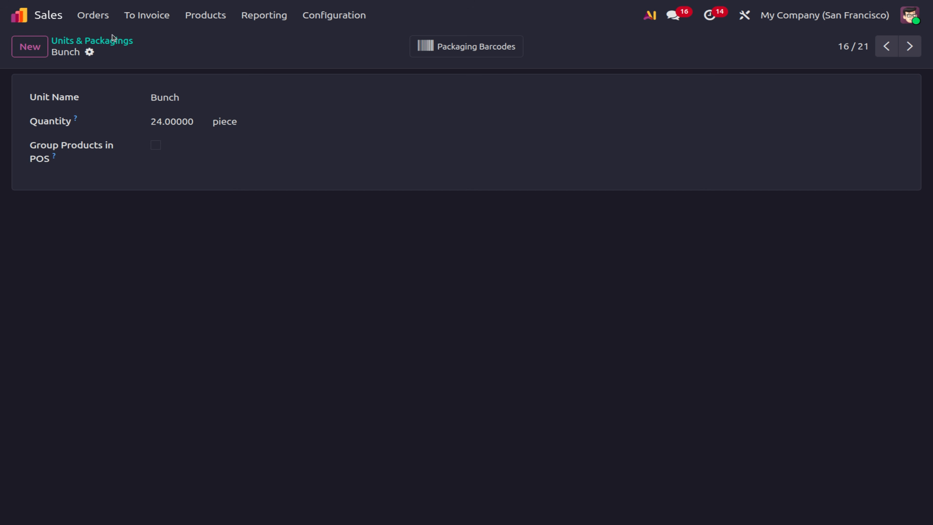
pyautogui.click(192, 18)
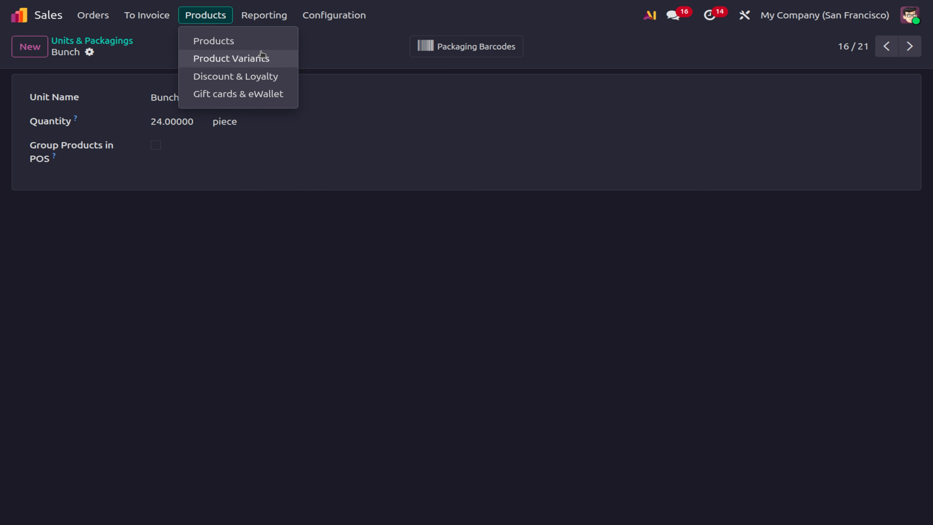
# Create product 'Rose flower' at $10.00 with inventory tracking and no 15% sales tax.
pyautogui.click(258, 45)
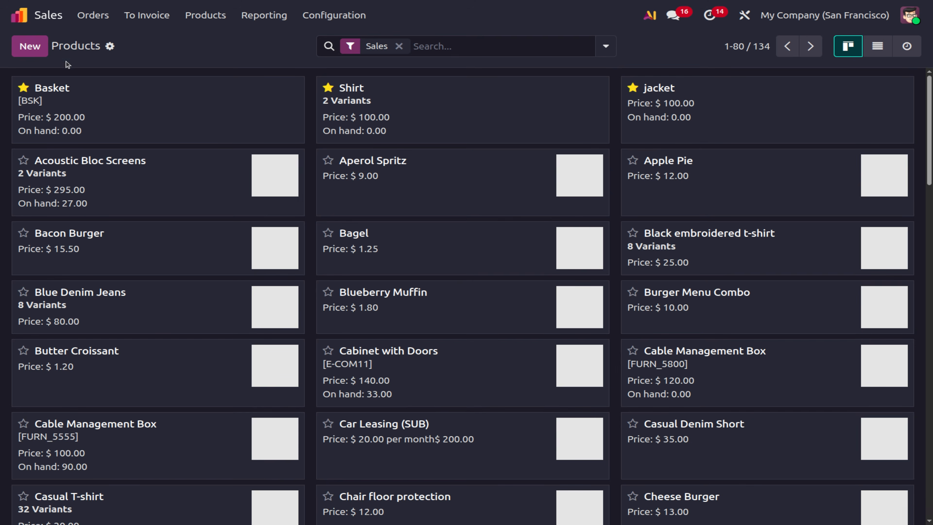
pyautogui.click(32, 45)
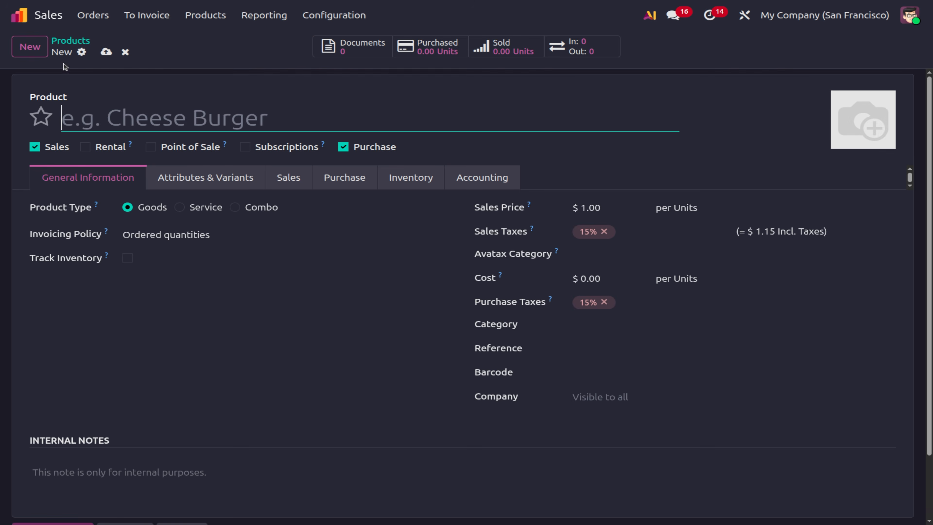
pyautogui.write('R')
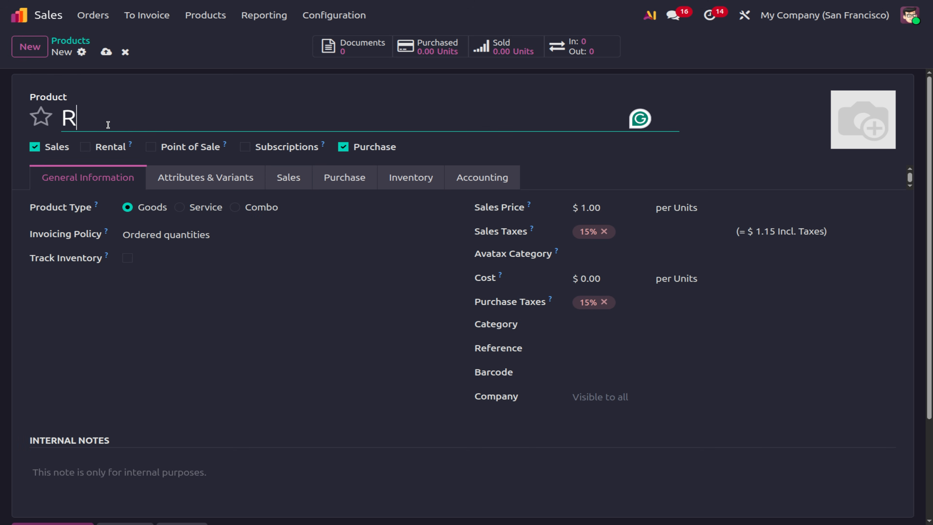
pyautogui.write('ose ')
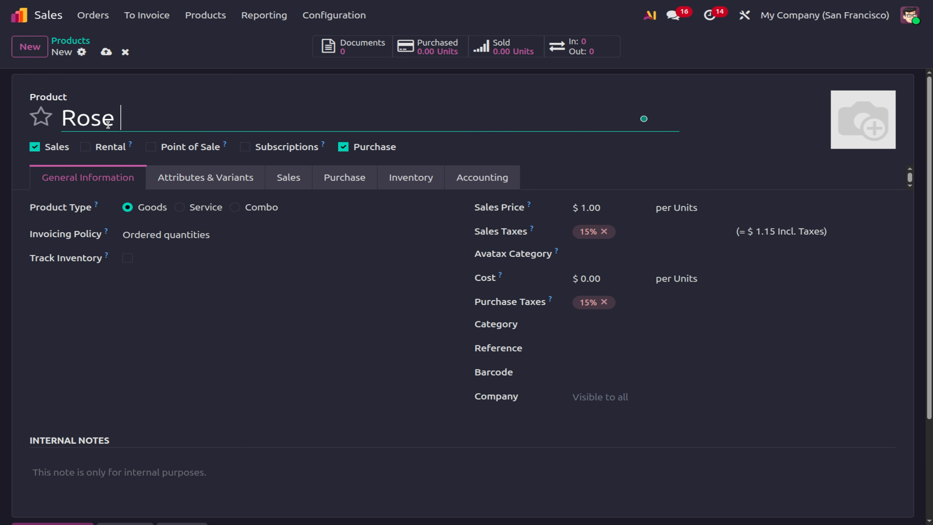
pyautogui.write('flower')
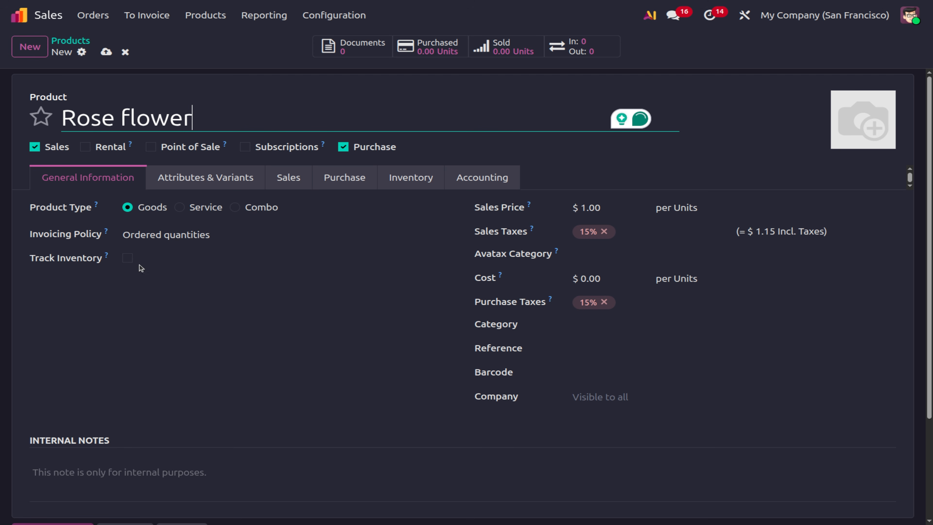
pyautogui.click(128, 258)
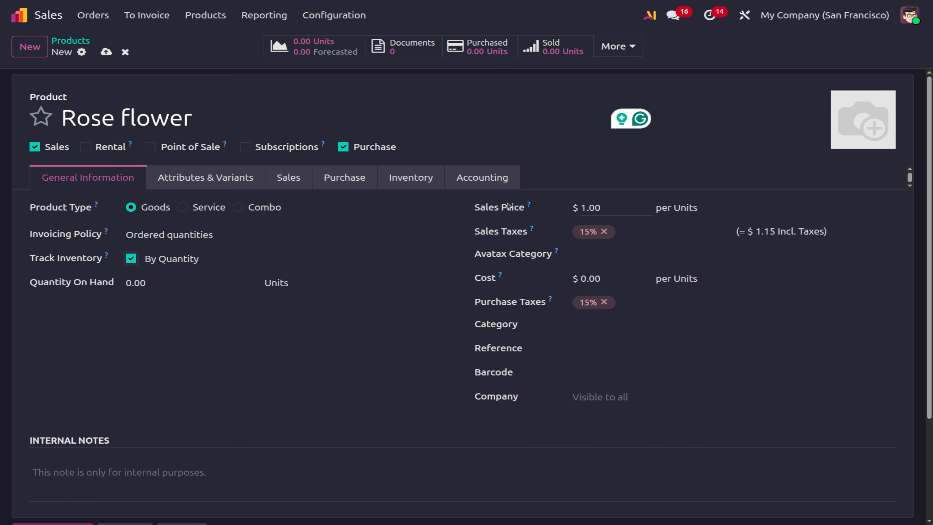
pyautogui.click(594, 205)
pyautogui.press('BackSpace')
pyautogui.write('10')
pyautogui.click(603, 231)
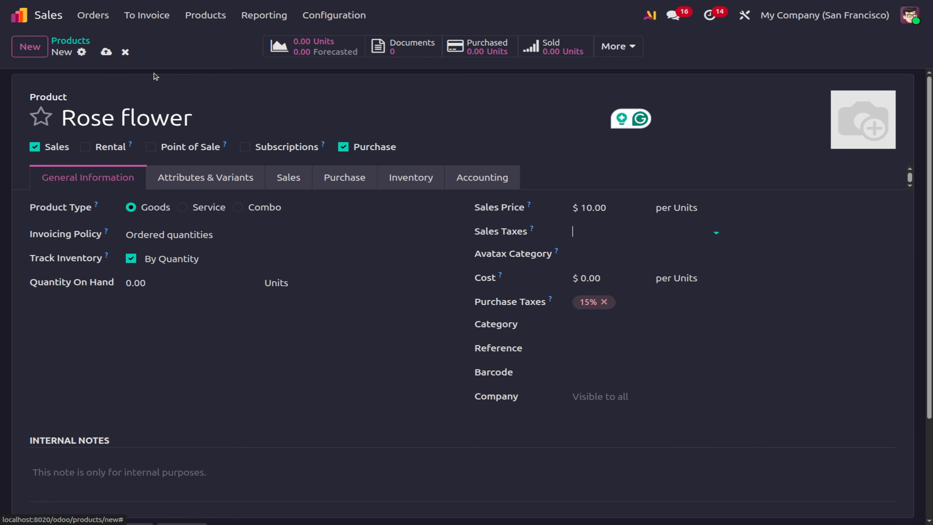
pyautogui.click(107, 52)
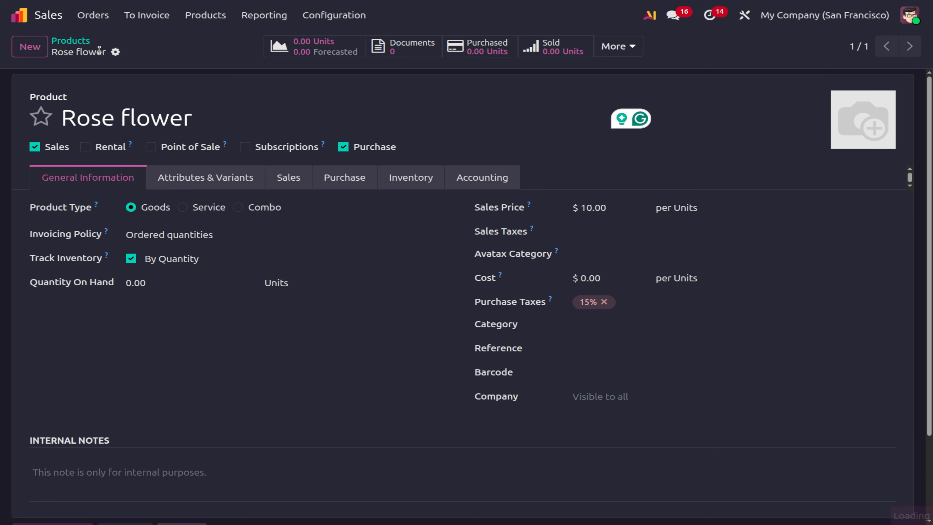
# Mark the Rose flower product as a favourite.
pyautogui.click(94, 15)
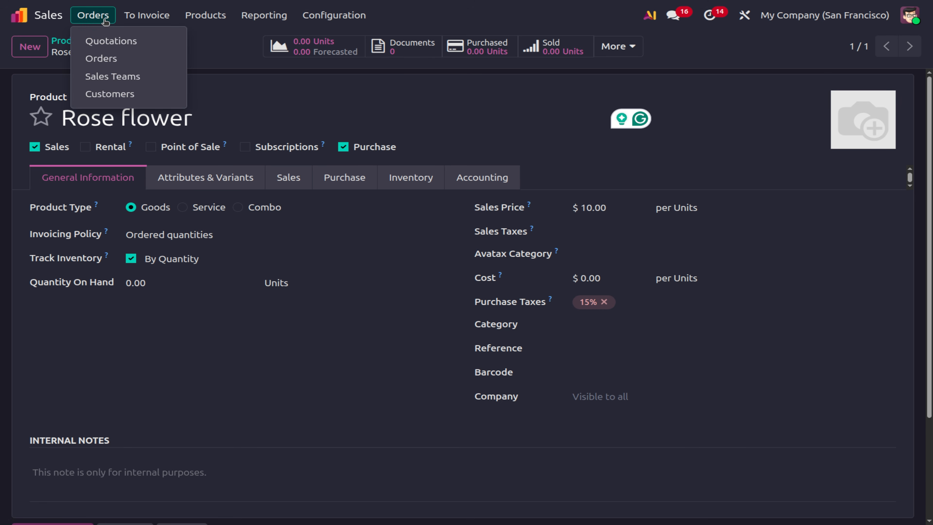
pyautogui.click(41, 127)
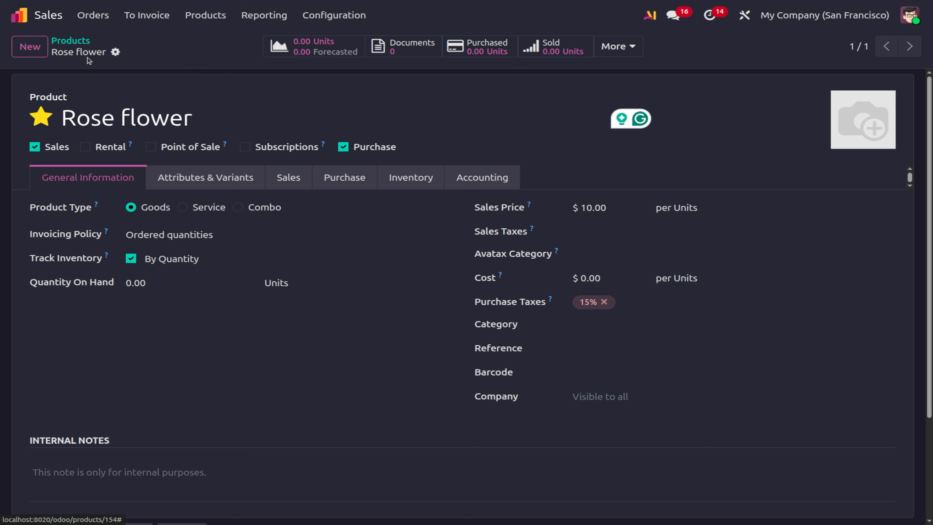
pyautogui.click(94, 17)
# Start a new quotation for OpenWood with a Rose flower order line.
pyautogui.click(115, 41)
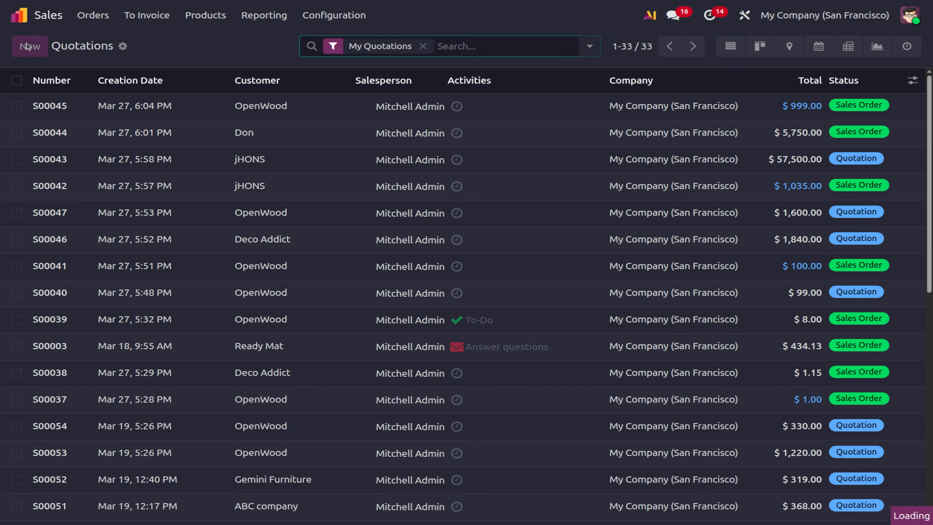
pyautogui.click(26, 44)
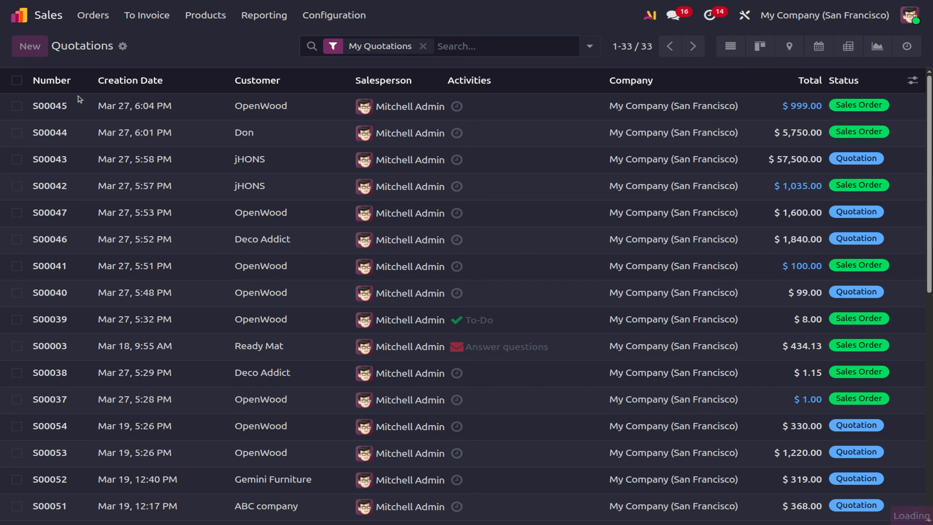
pyautogui.click(208, 160)
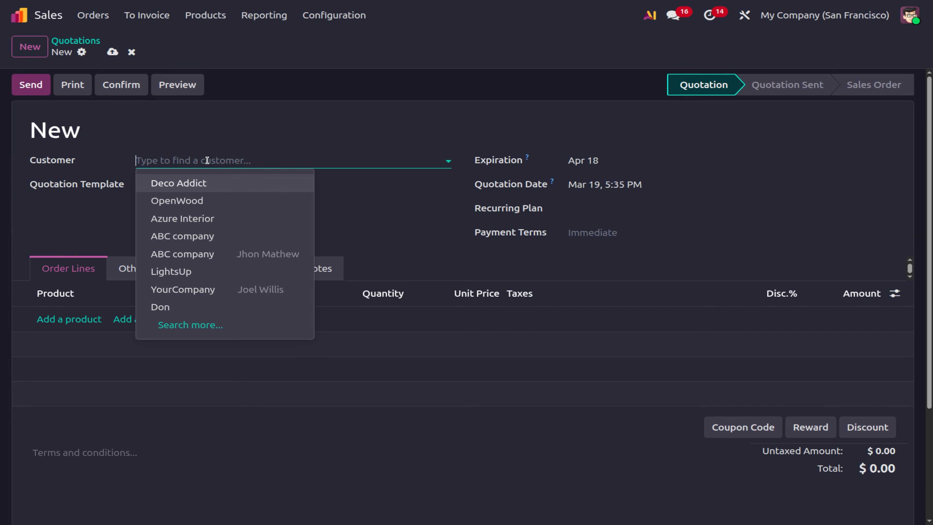
pyautogui.click(195, 206)
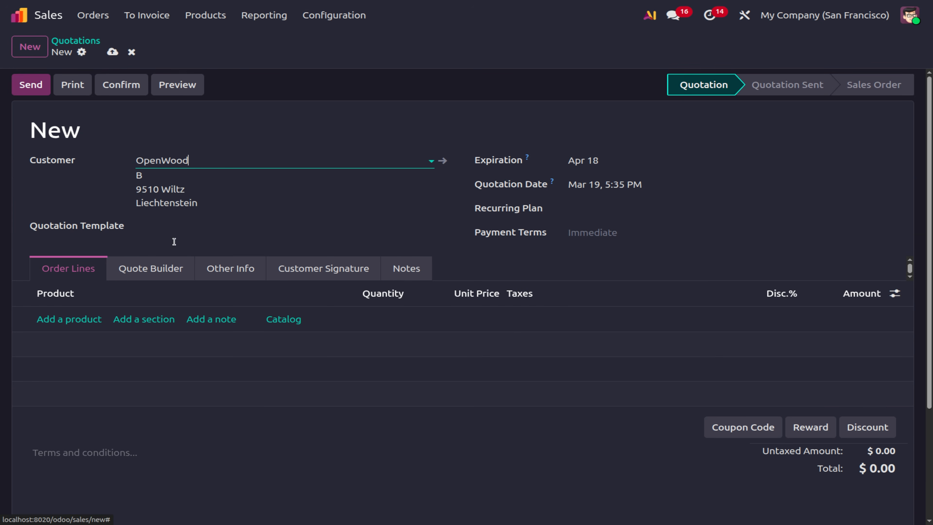
pyautogui.click(84, 319)
pyautogui.write('rose')
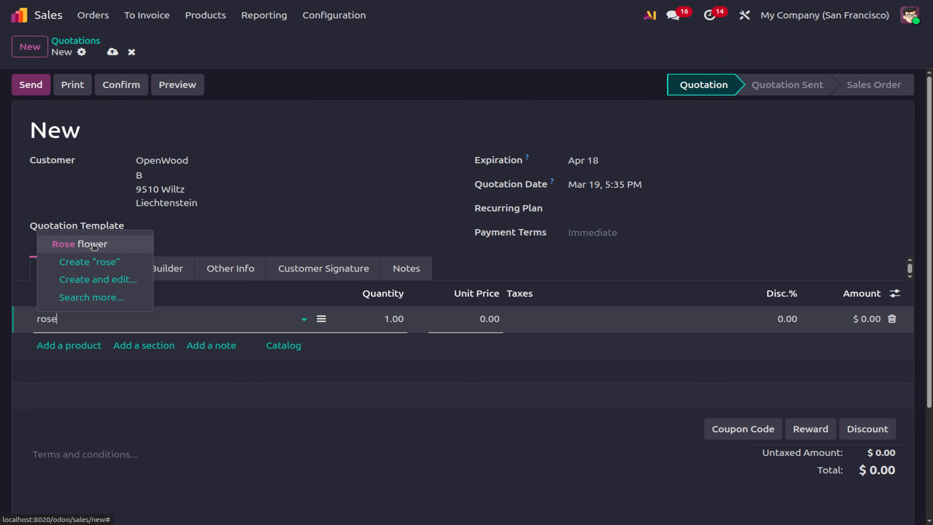
pyautogui.click(93, 246)
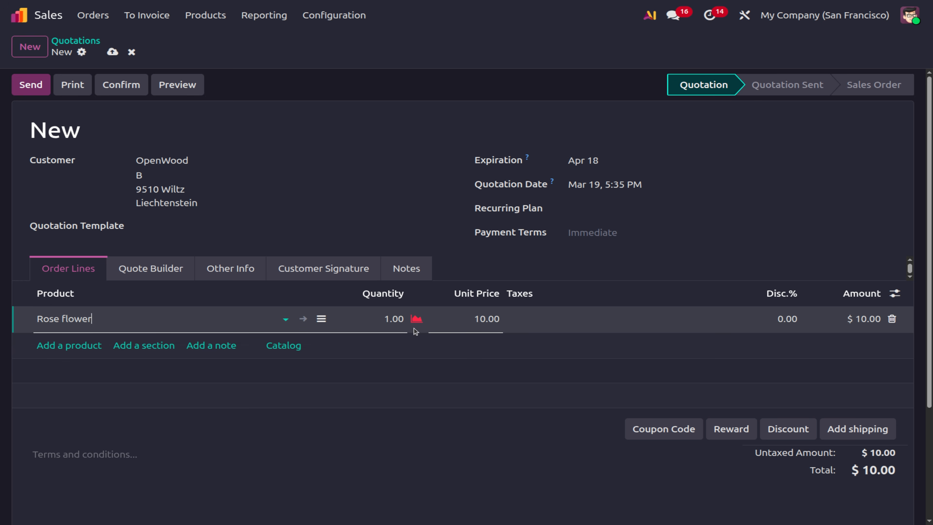
# Set the Rose flower quantity to 24 ($240.00) and open the product record.
pyautogui.click(379, 318)
pyautogui.click(896, 294)
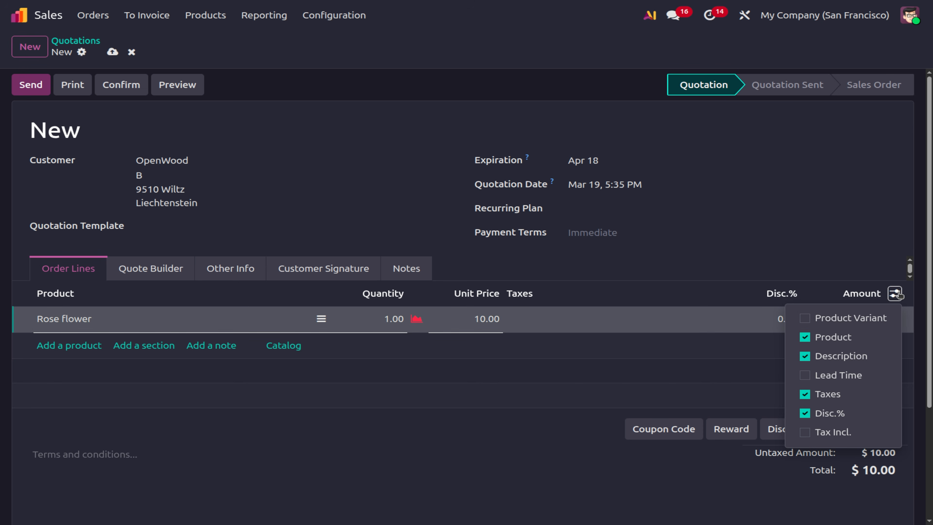
pyautogui.click(377, 441)
pyautogui.click(385, 323)
pyautogui.write('24')
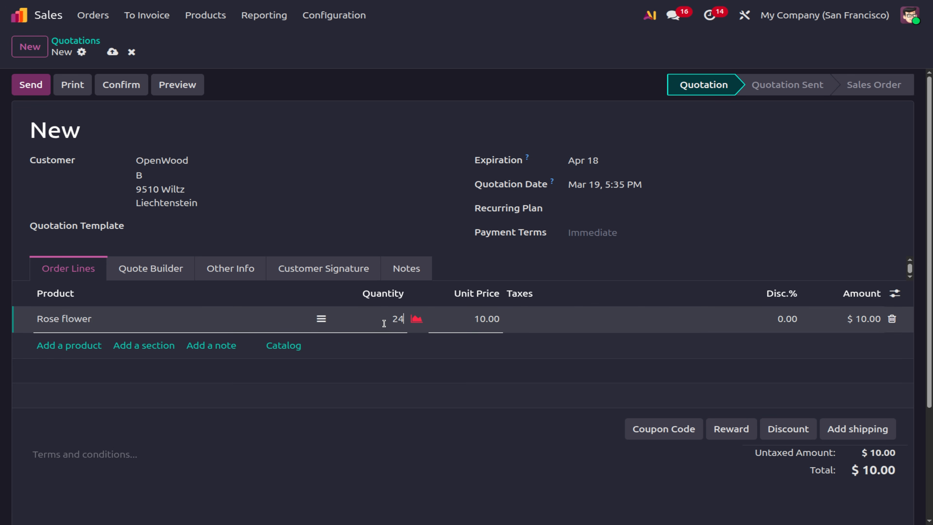
pyautogui.click(401, 498)
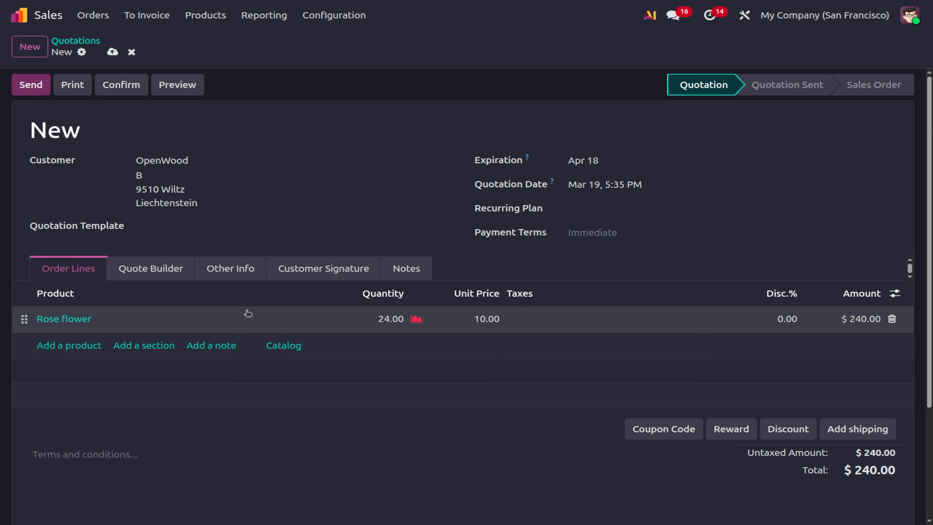
pyautogui.click(76, 320)
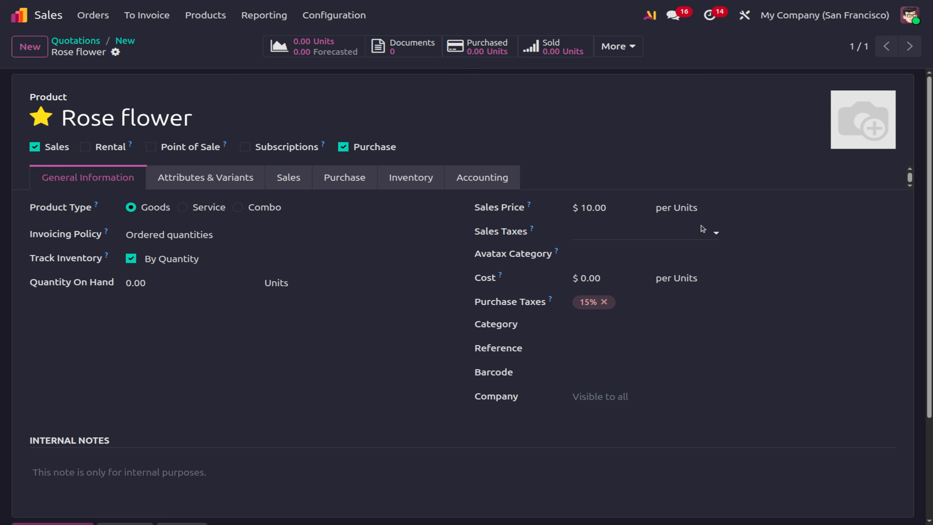
# Change Rose flower's unit of measure to piece, save, and return to quotation S00055.
pyautogui.click(705, 208)
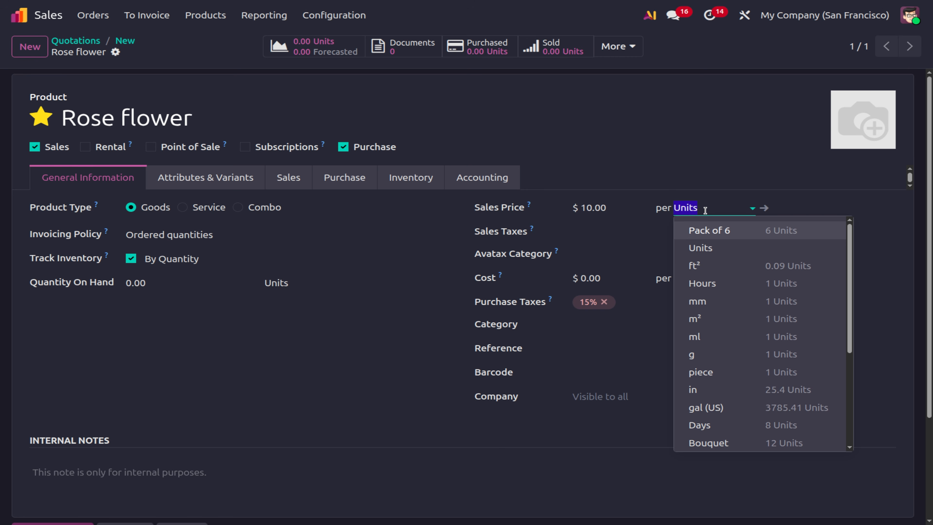
pyautogui.write('pie')
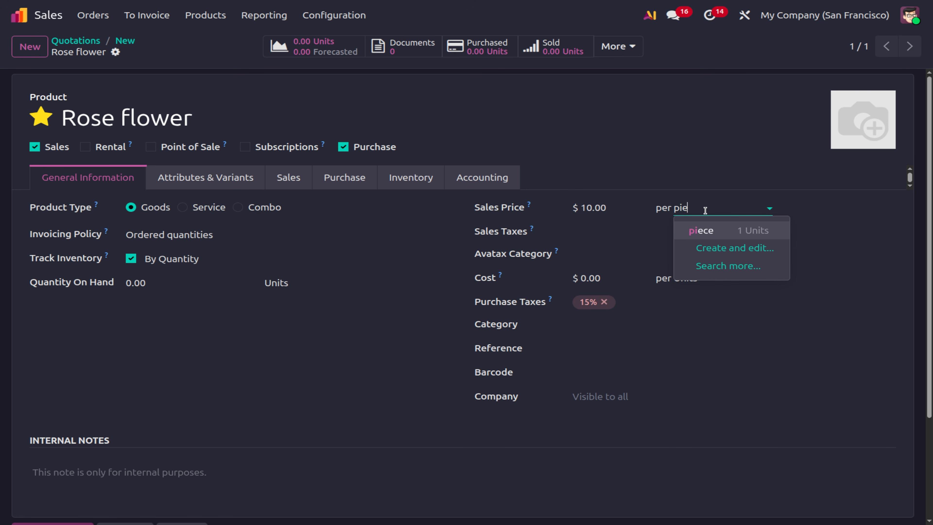
pyautogui.click(715, 229)
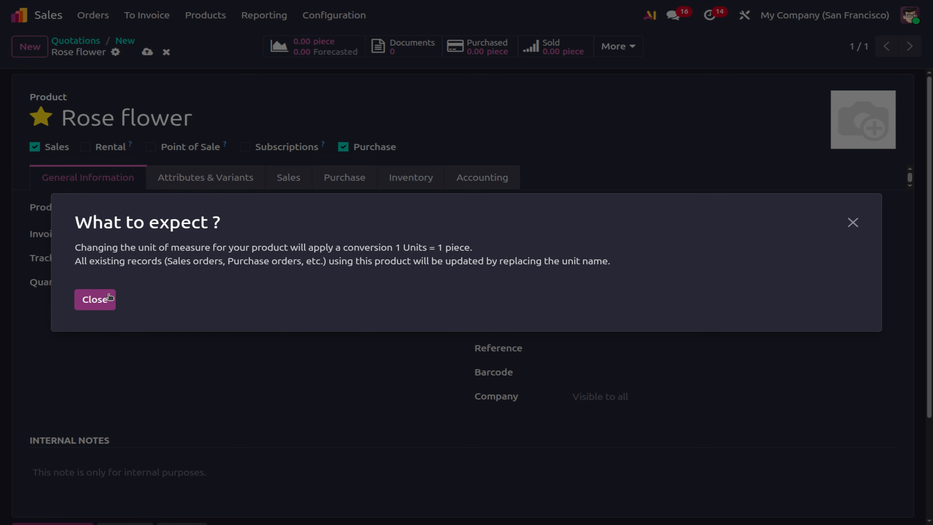
pyautogui.click(94, 299)
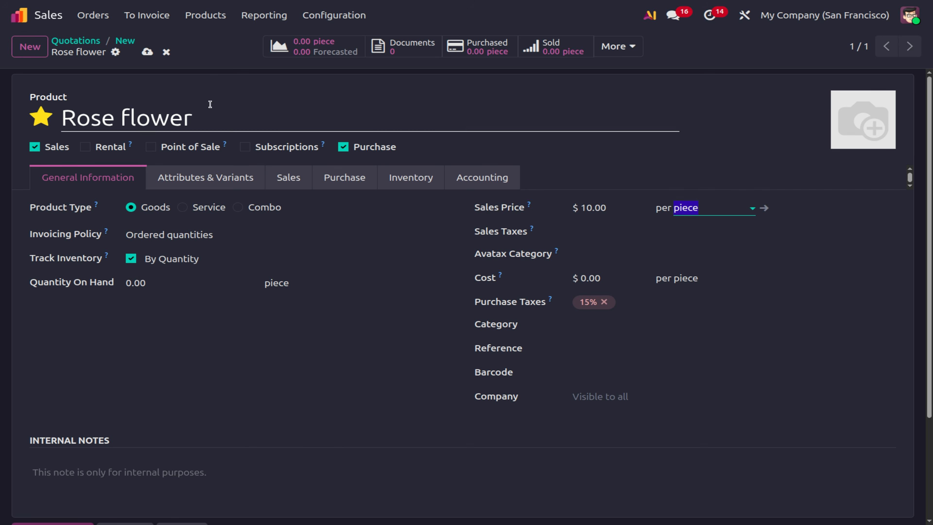
pyautogui.click(147, 53)
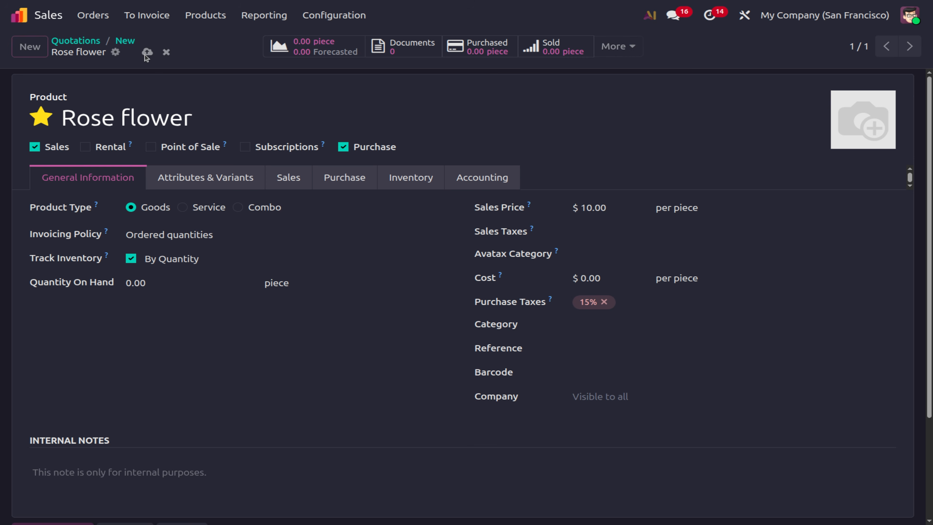
pyautogui.click(132, 45)
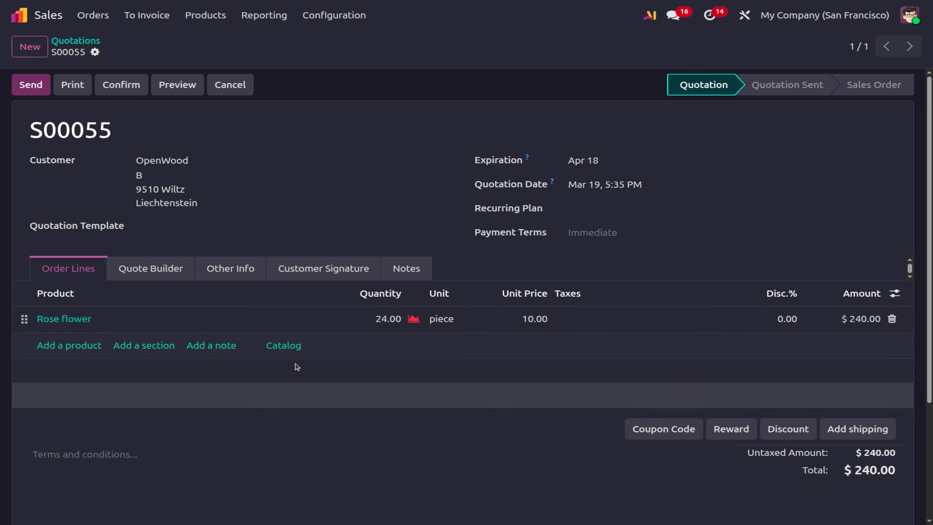
# Replace the Rose flower line with a fresh 1.00 piece line at 10.00, reviewing available units.
pyautogui.click(388, 320)
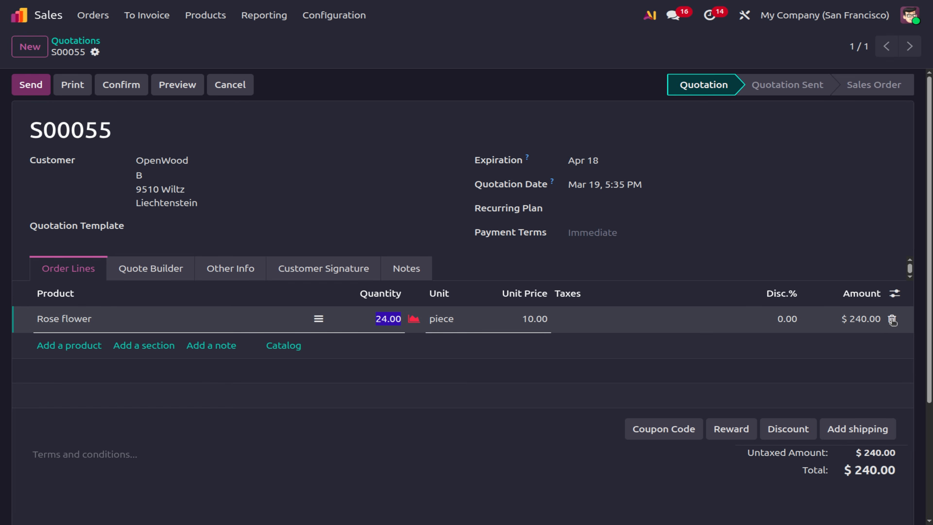
pyautogui.click(892, 319)
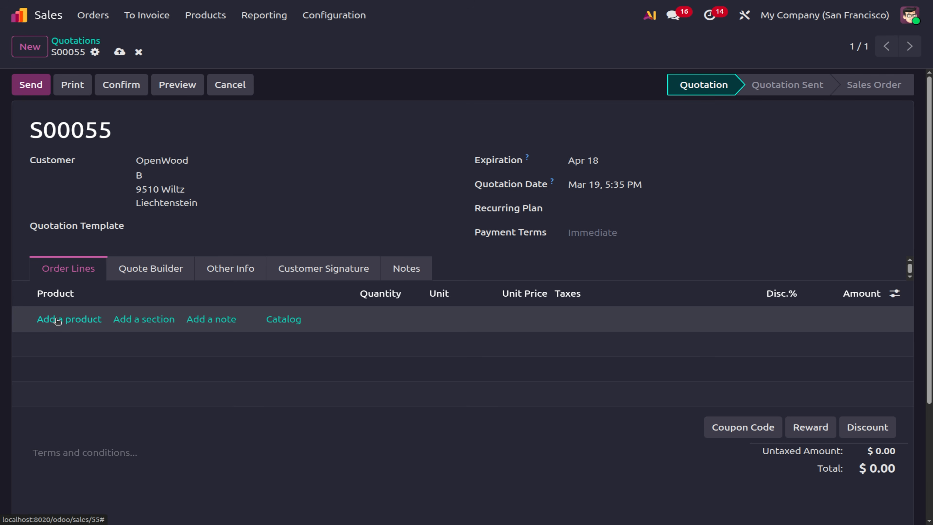
pyautogui.click(57, 319)
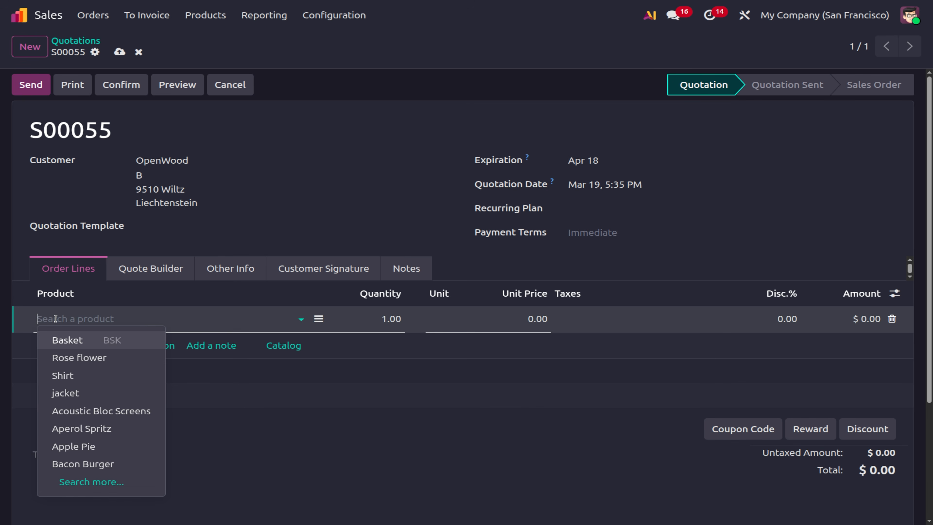
pyautogui.click(72, 356)
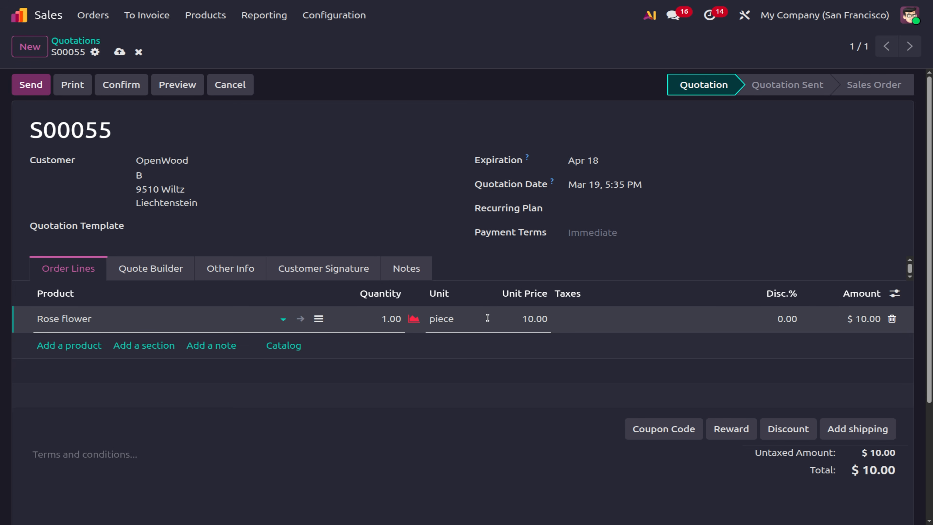
pyautogui.click(467, 315)
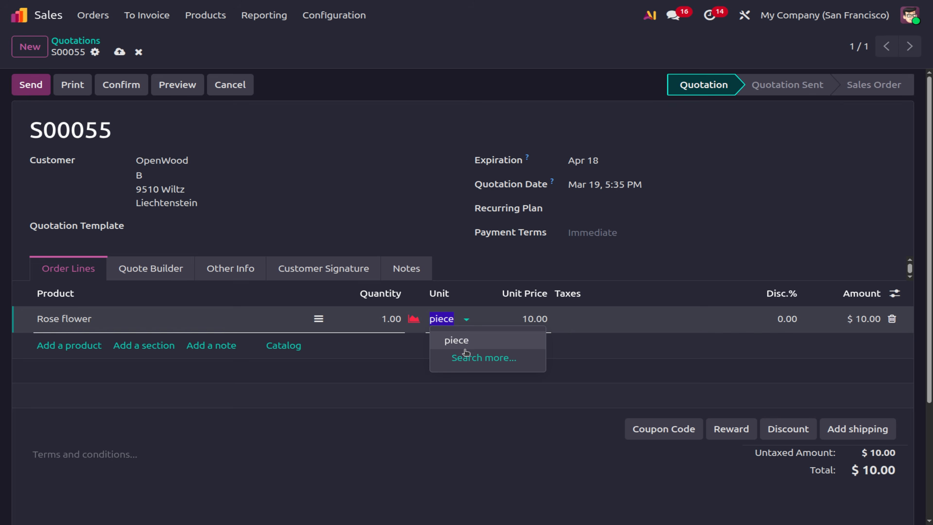
pyautogui.click(483, 358)
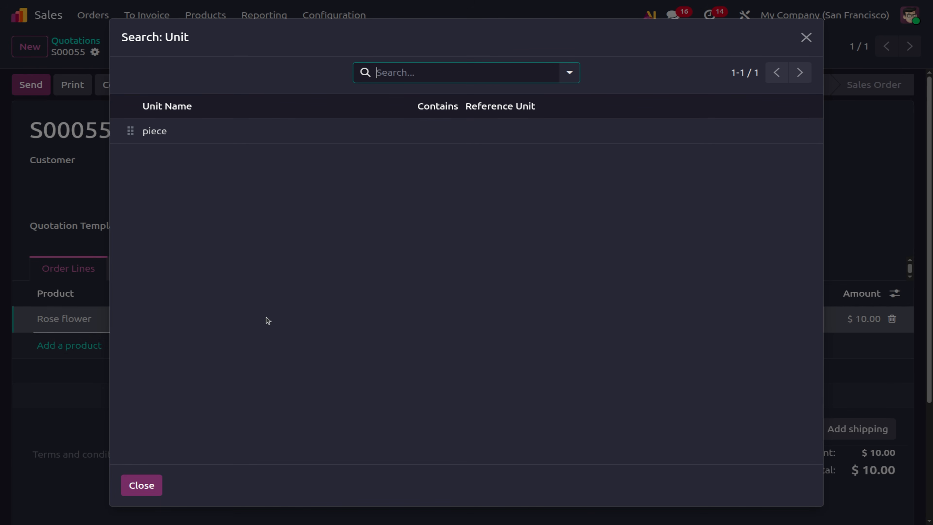
pyautogui.click(139, 486)
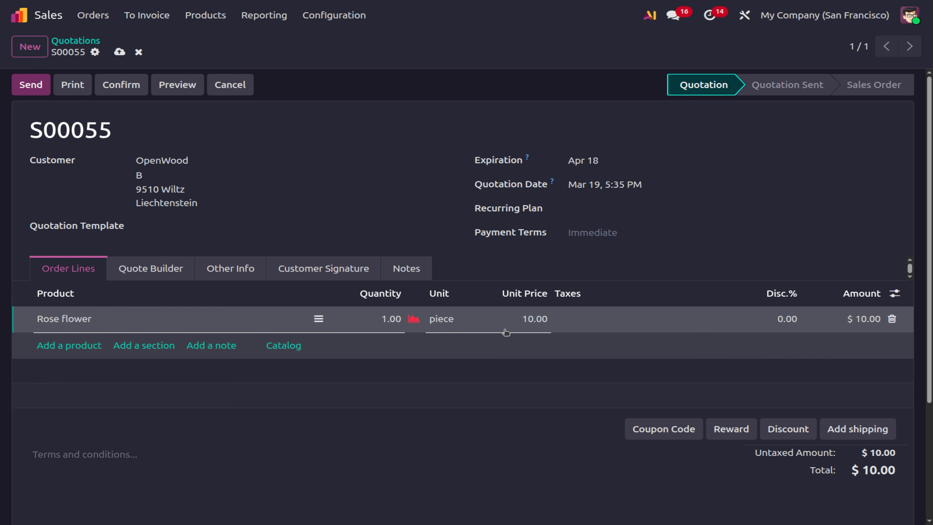
pyautogui.click(73, 317)
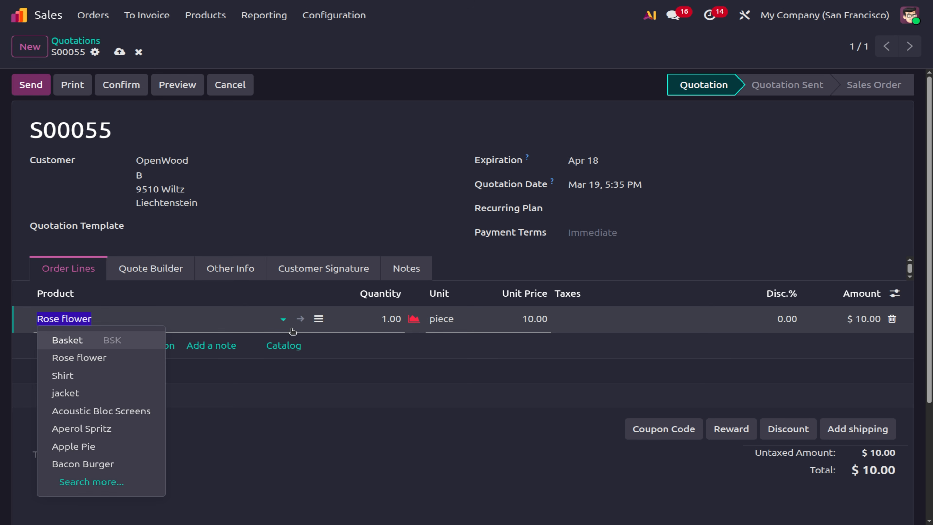
# Add Bunch and Bouquet packagings on Rose flower's Sales tab, save, and return to S00055.
pyautogui.click(300, 319)
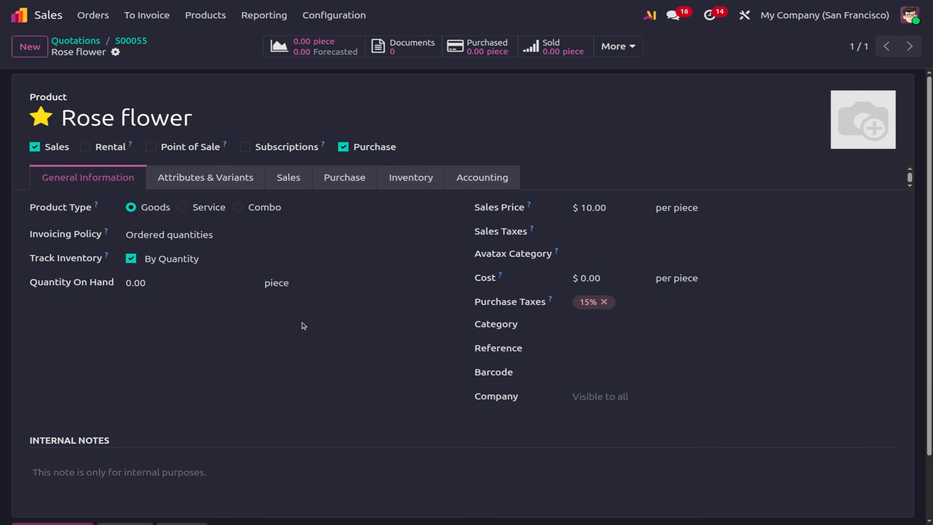
pyautogui.click(287, 180)
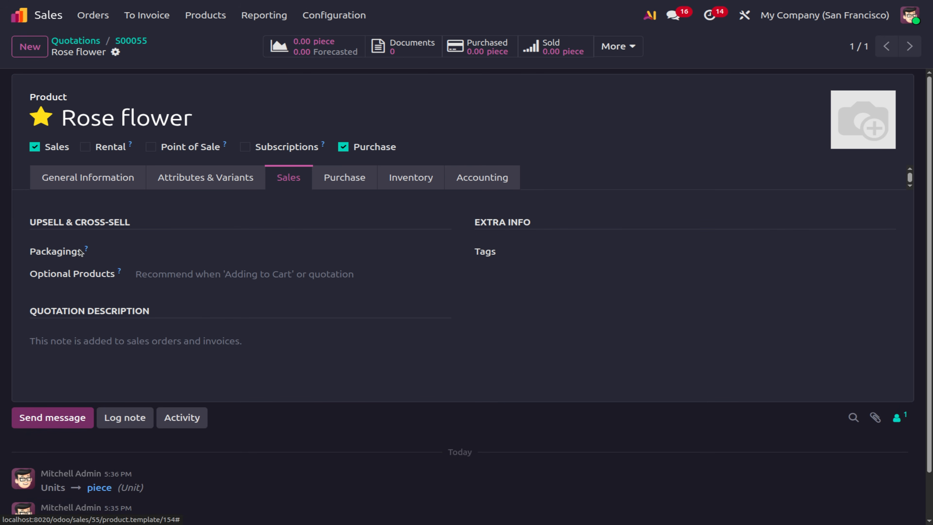
pyautogui.click(224, 254)
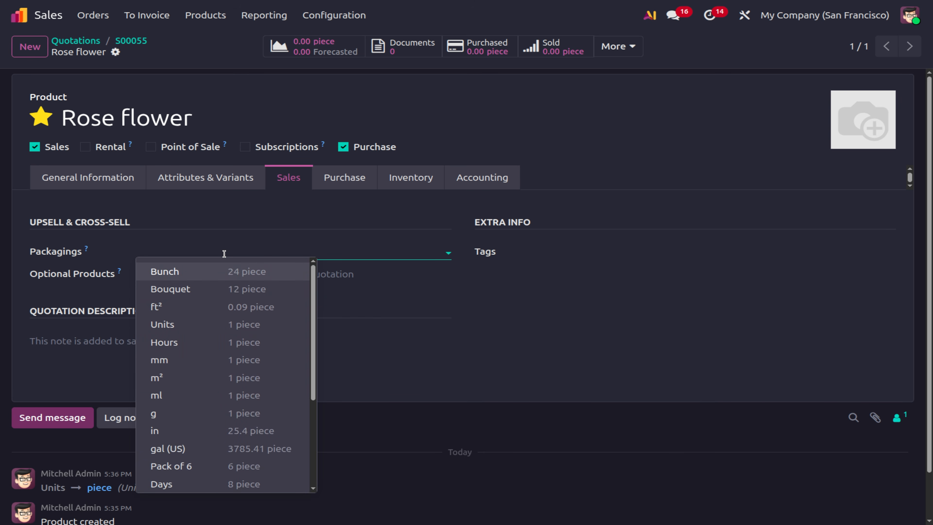
pyautogui.click(226, 271)
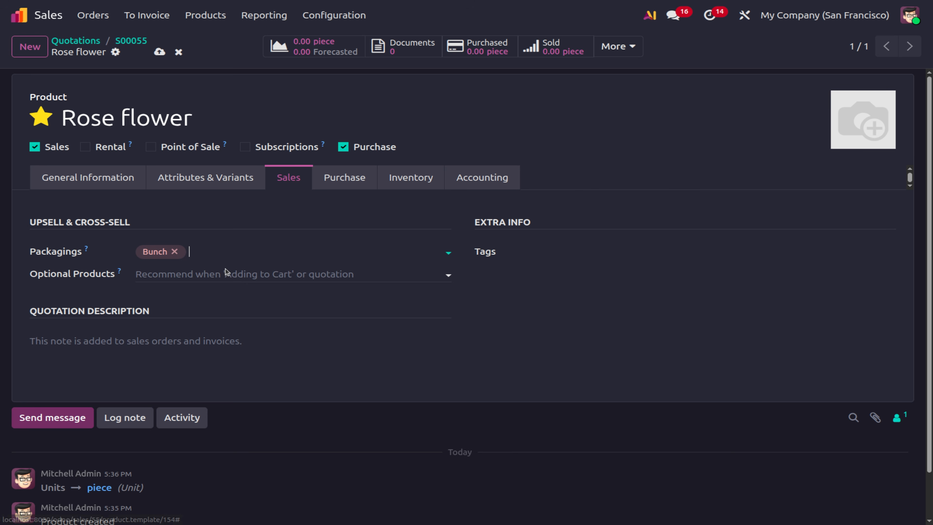
pyautogui.click(249, 255)
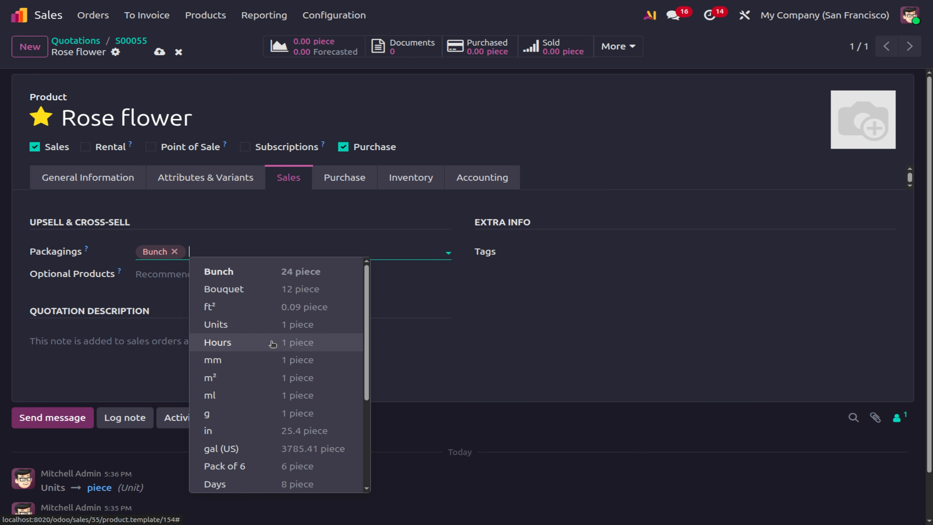
pyautogui.click(269, 295)
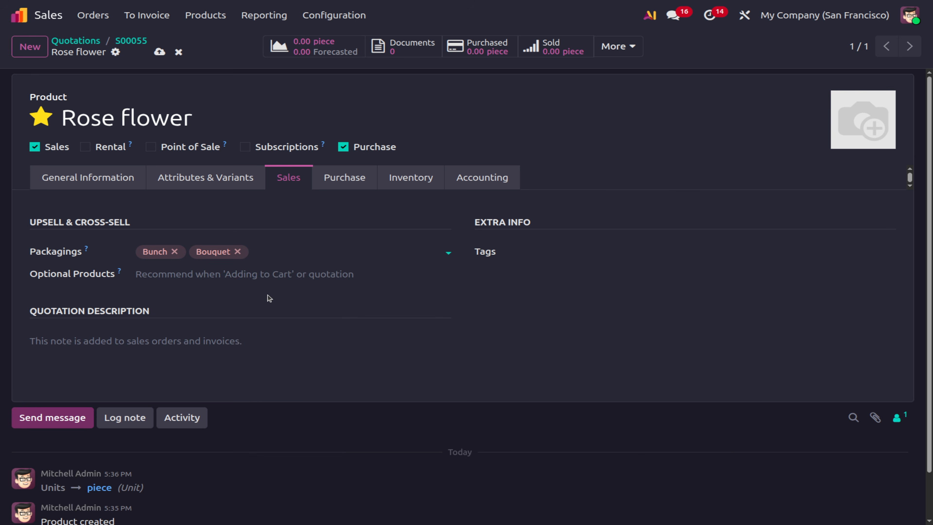
pyautogui.click(159, 52)
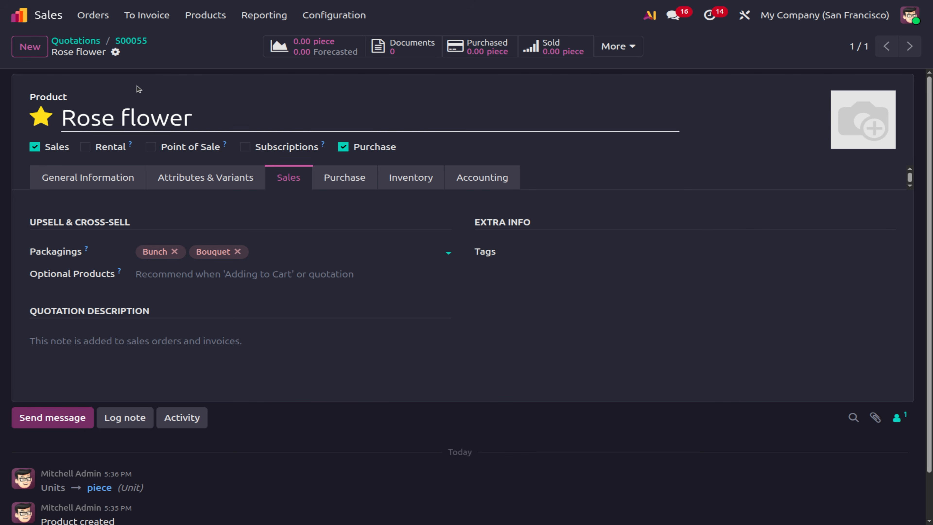
pyautogui.click(137, 45)
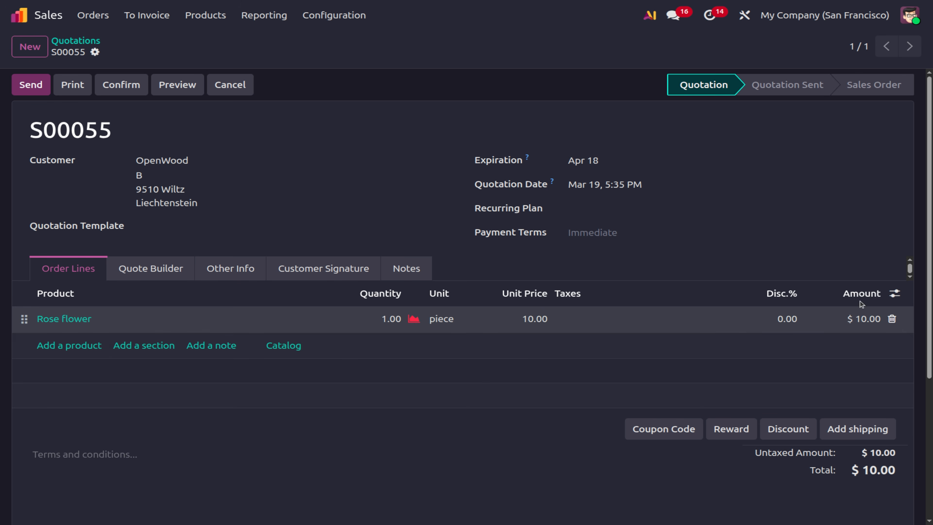
# Try Bouquet then Bunch as the line's unit and set the quantity to 2.
pyautogui.click(461, 322)
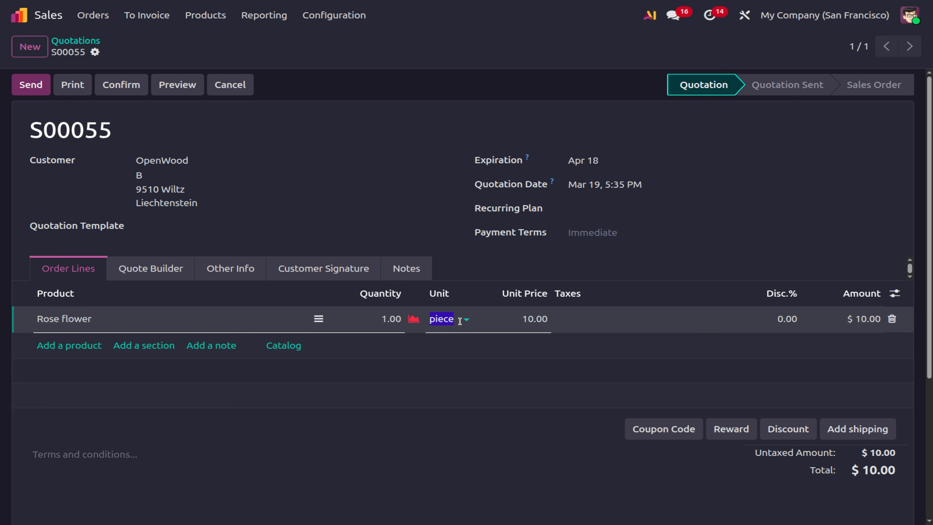
pyautogui.click(456, 323)
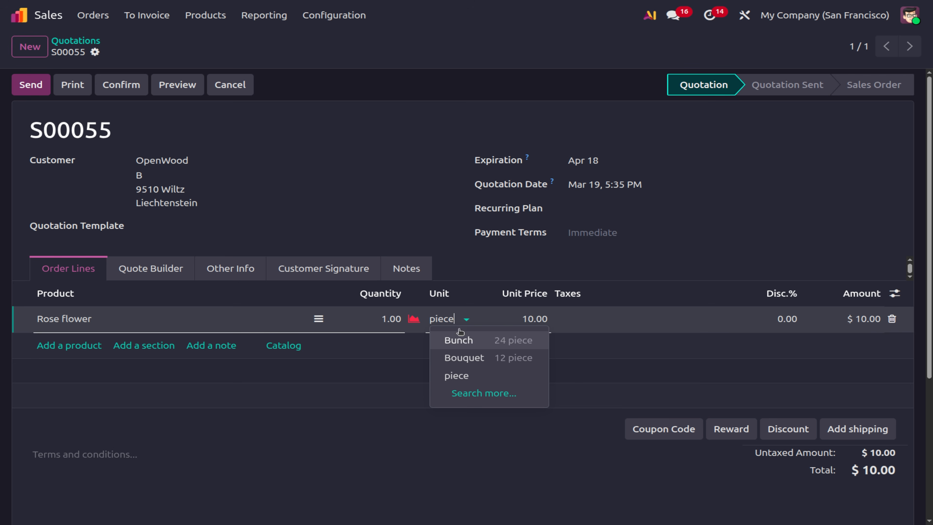
pyautogui.click(472, 358)
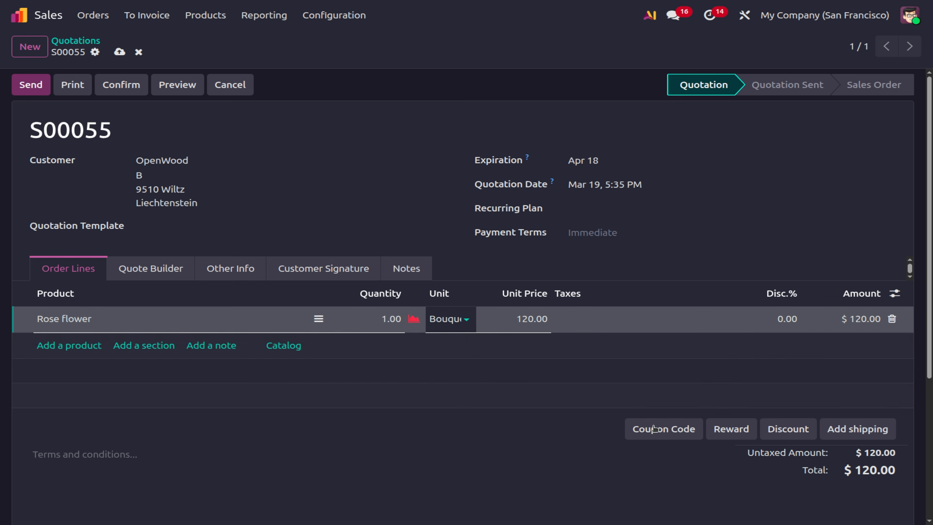
pyautogui.click(440, 322)
pyautogui.click(447, 345)
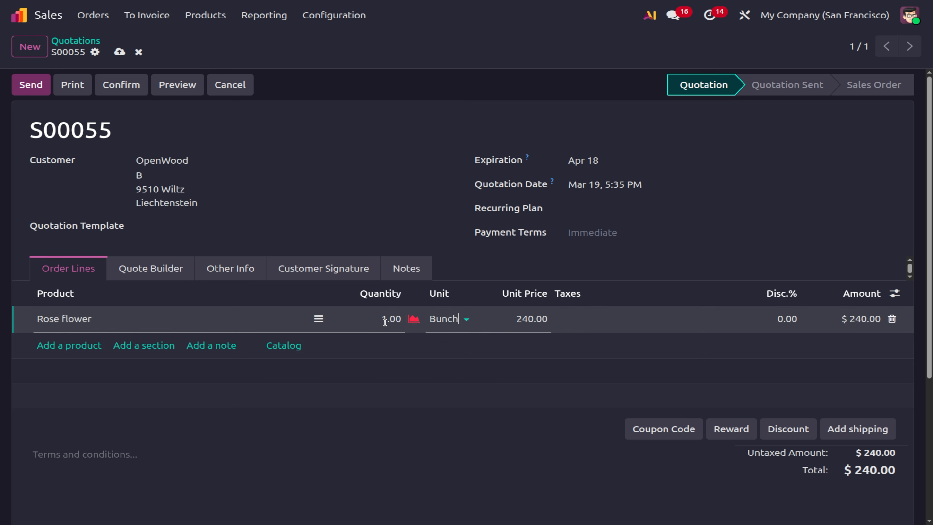
pyautogui.click(385, 322)
pyautogui.write('2')
pyautogui.click(470, 488)
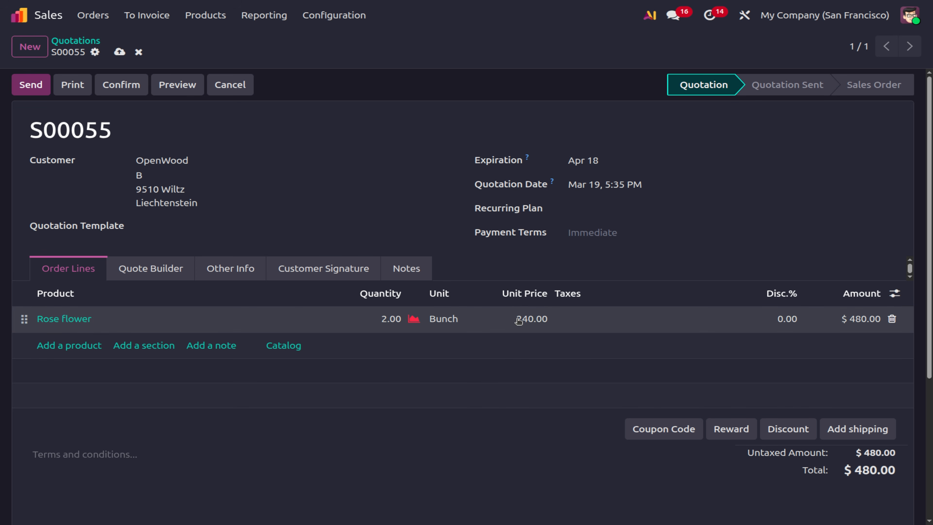
# Switch the unit back to Bouquet (2 at 120.00, $240.00) and save the quotation.
pyautogui.click(452, 319)
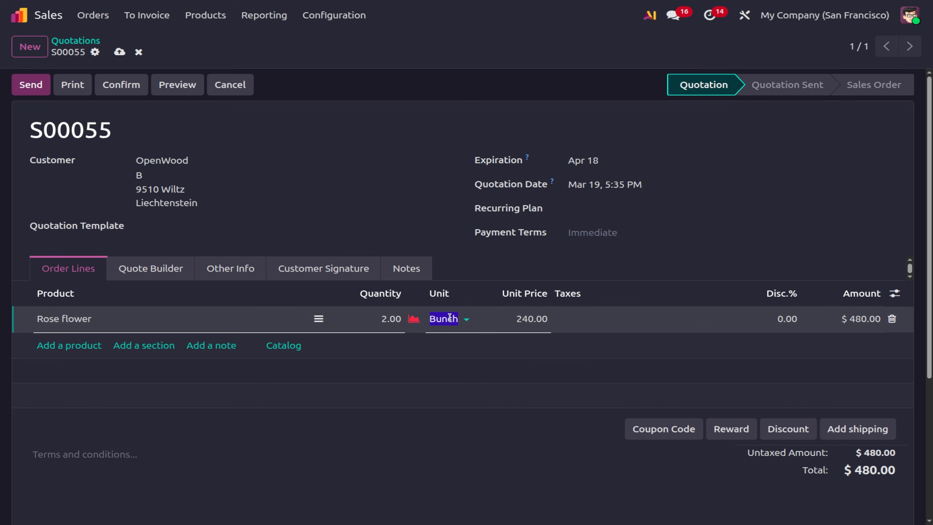
pyautogui.click(452, 318)
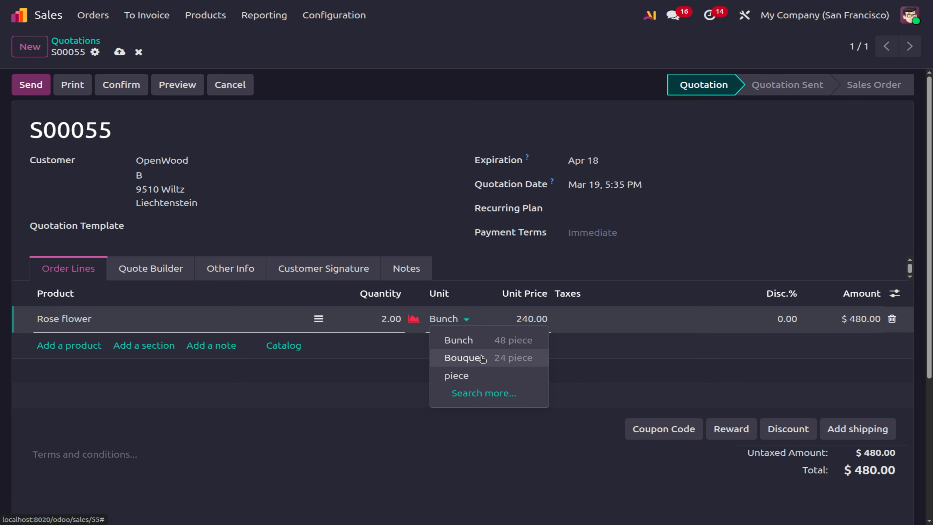
pyautogui.click(482, 357)
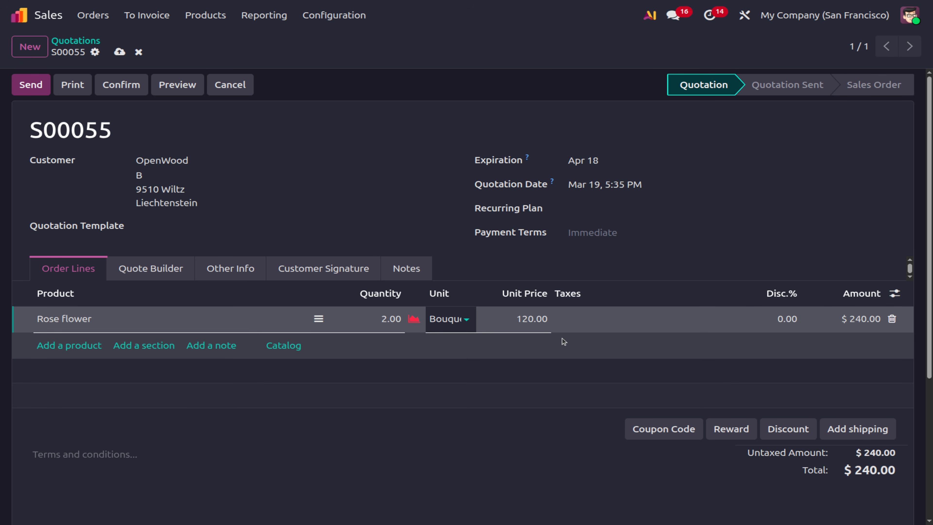
pyautogui.click(562, 406)
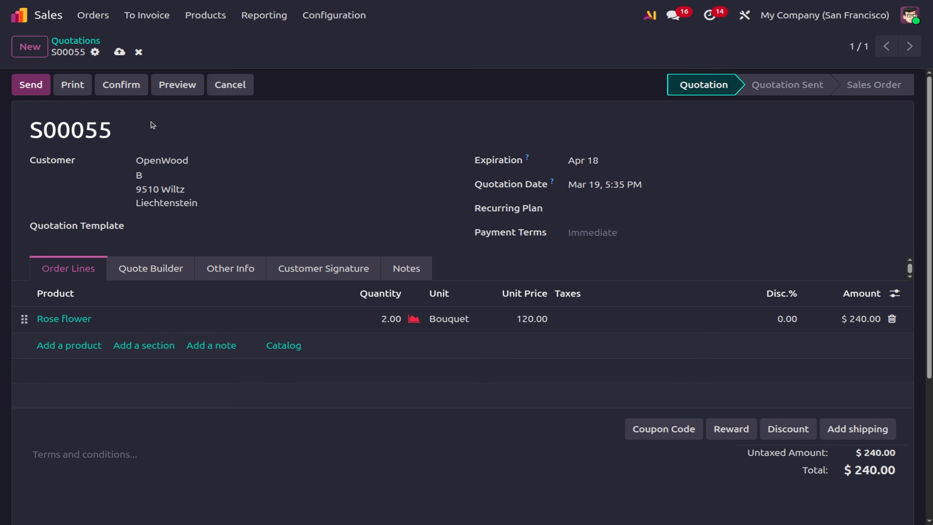
pyautogui.click(122, 52)
# Review the Units & Packagings list from the Sales settings.
pyautogui.click(335, 16)
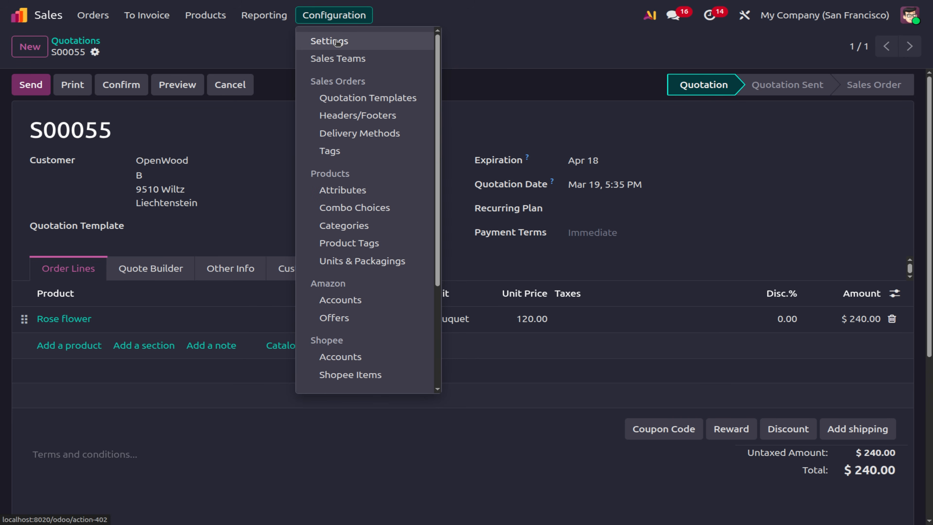
pyautogui.click(337, 43)
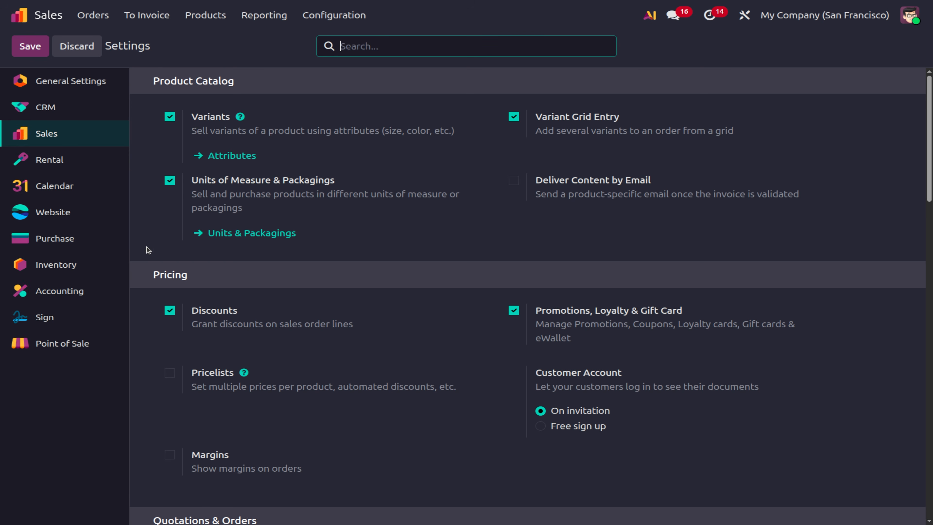
pyautogui.click(244, 233)
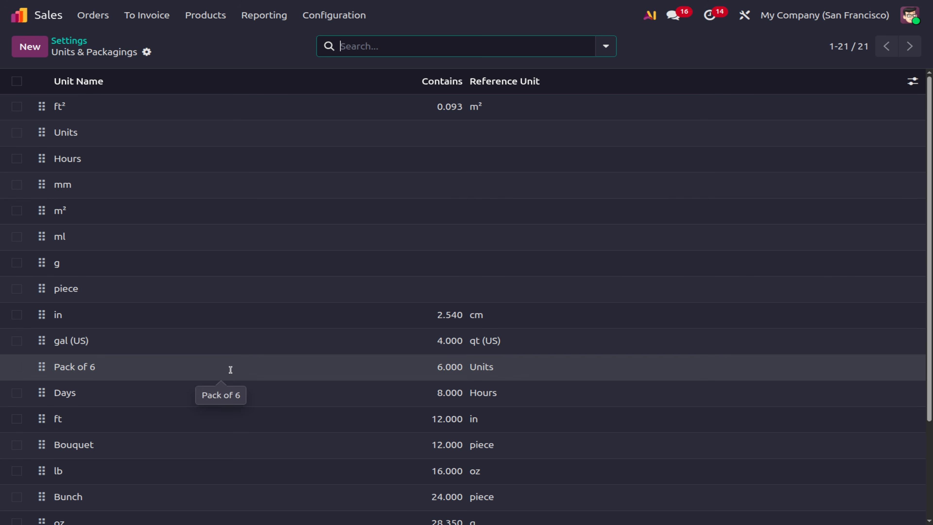
pyautogui.scroll(-3, 232, 373)
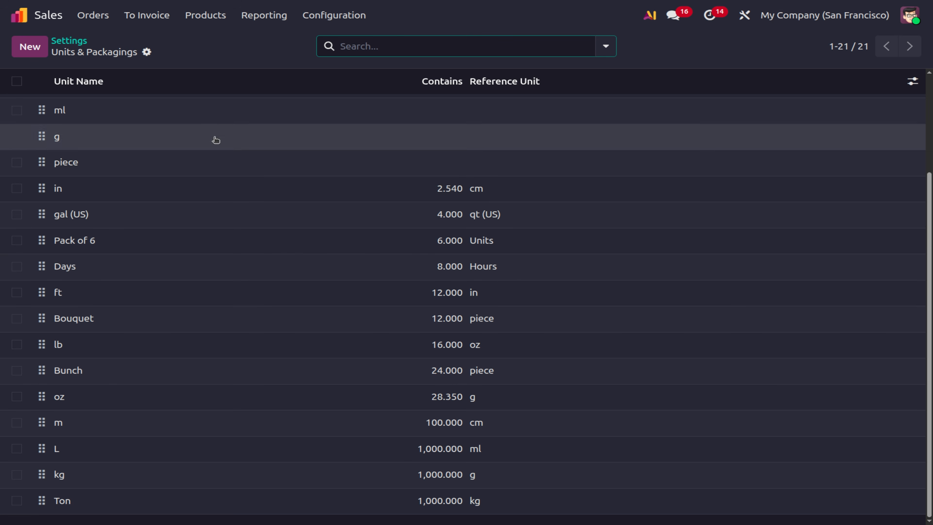
# Add the Pack of 6 packaging to the Rose flower product's Sales tab and save it.
pyautogui.click(200, 19)
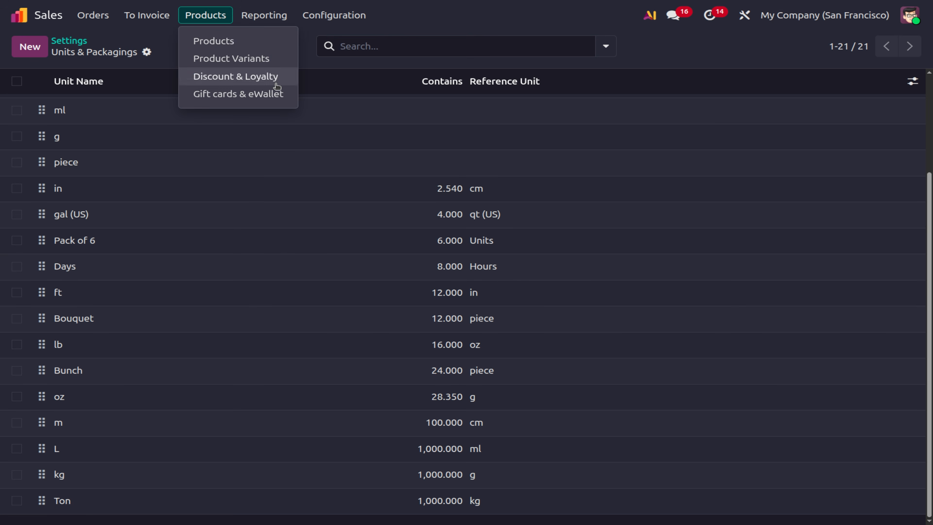
pyautogui.click(256, 45)
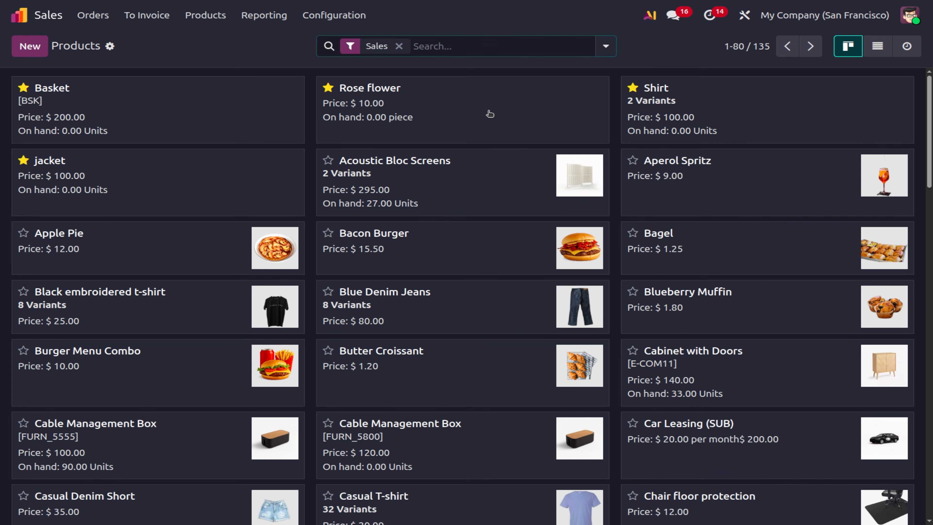
pyautogui.click(490, 114)
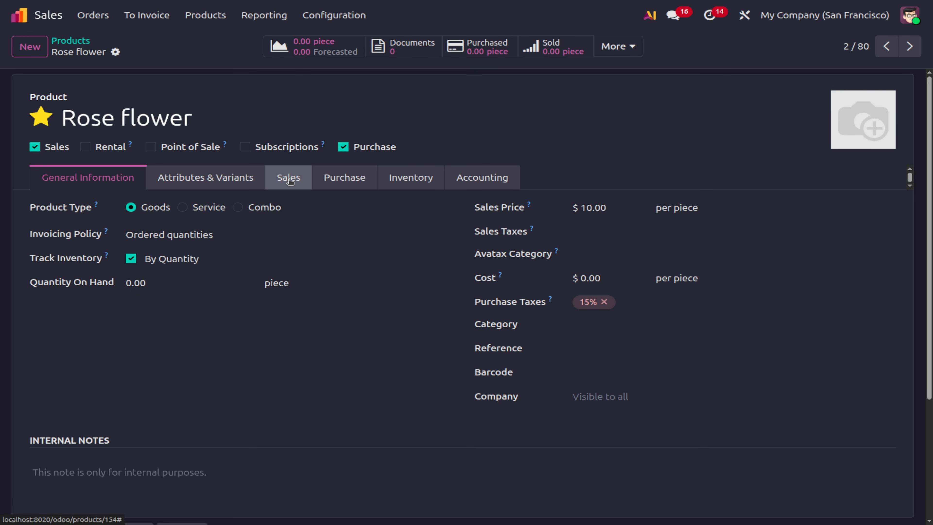
pyautogui.click(284, 185)
pyautogui.click(264, 254)
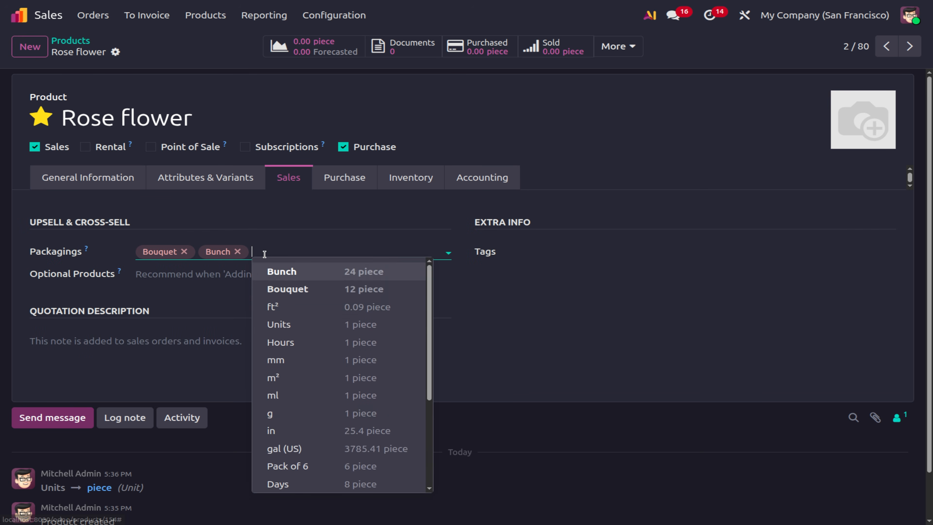
pyautogui.click(320, 470)
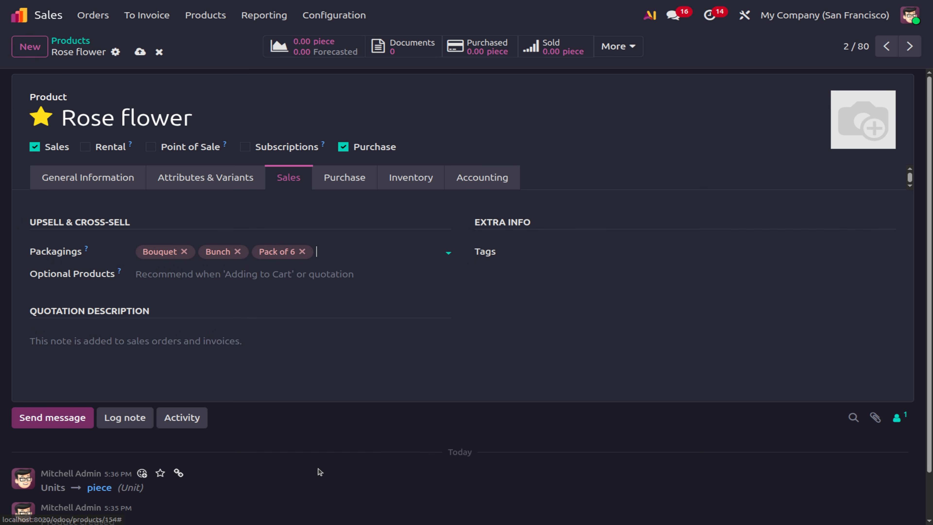
pyautogui.click(139, 52)
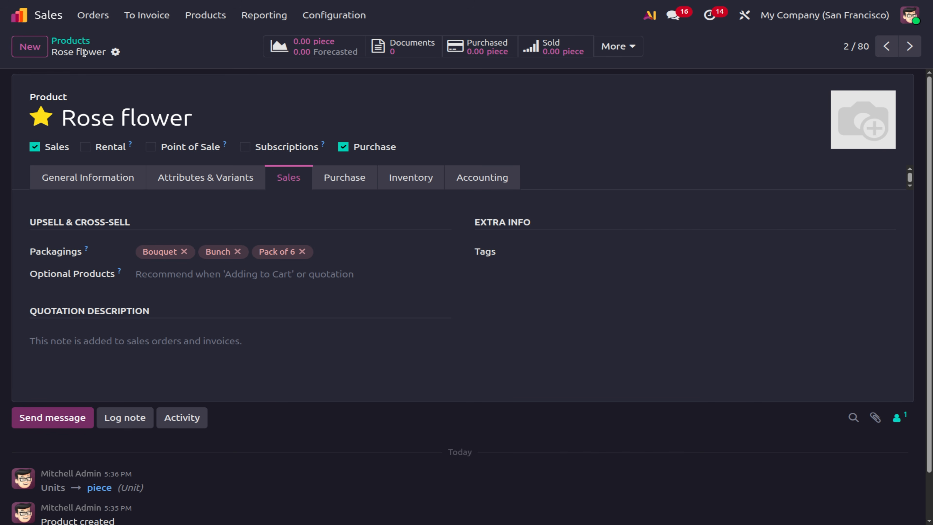
pyautogui.click(88, 16)
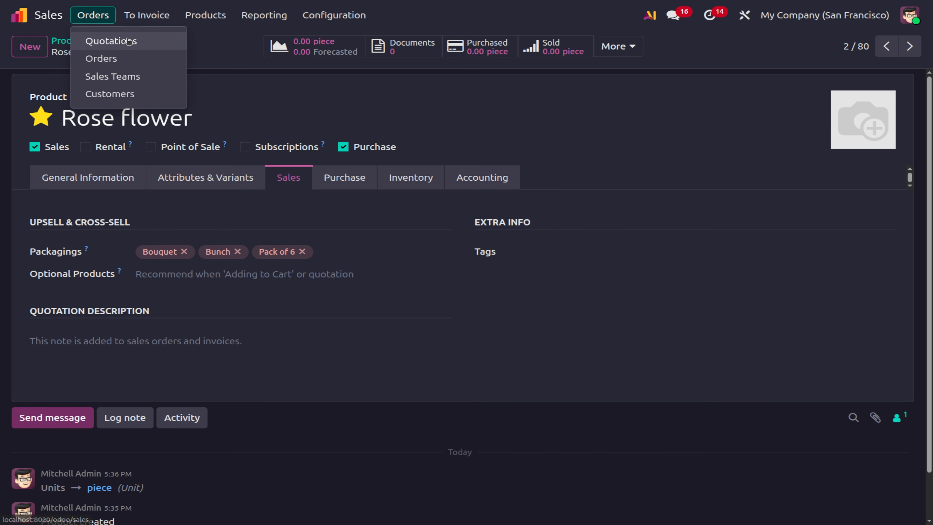
# Start a new quotation with Deco Addict as the customer.
pyautogui.click(112, 41)
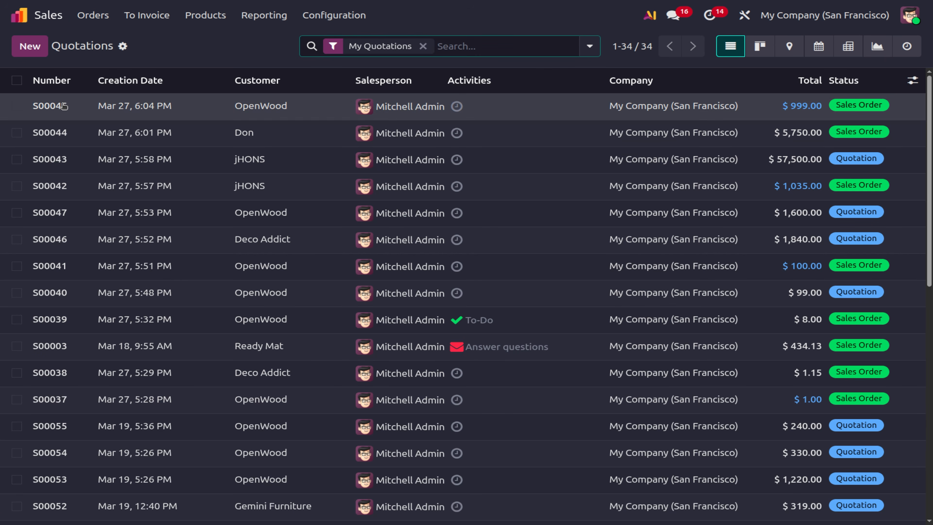
pyautogui.click(63, 107)
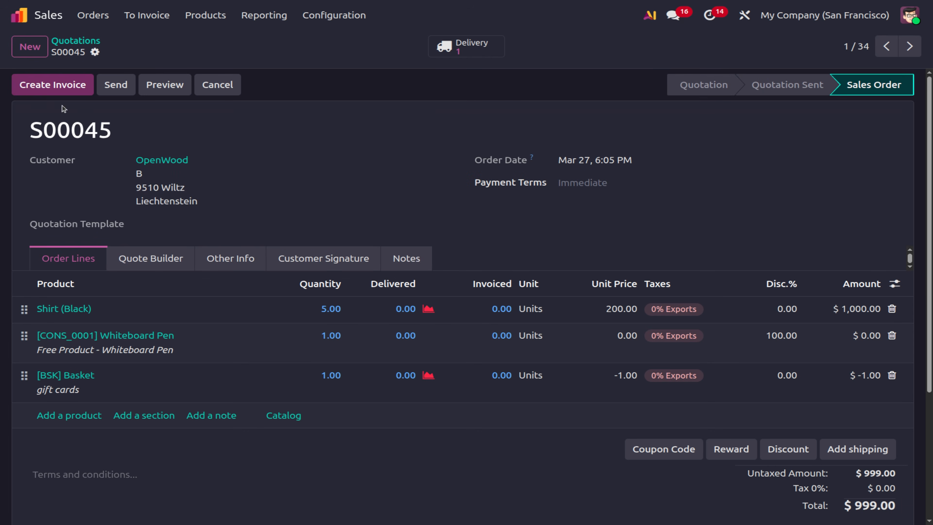
pyautogui.click(30, 47)
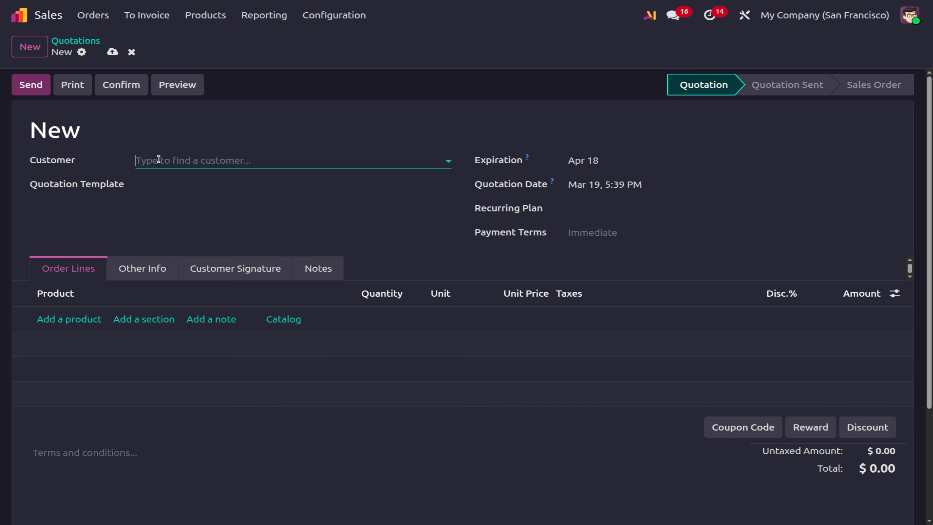
pyautogui.click(158, 160)
pyautogui.click(166, 182)
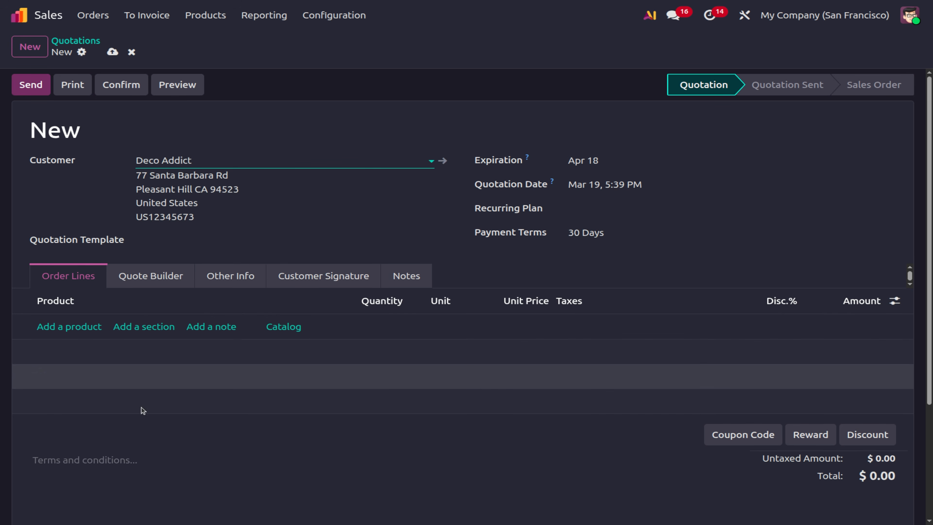
# Add a Rose flower line sold in Pack of 6 and confirm the quotation.
pyautogui.click(70, 327)
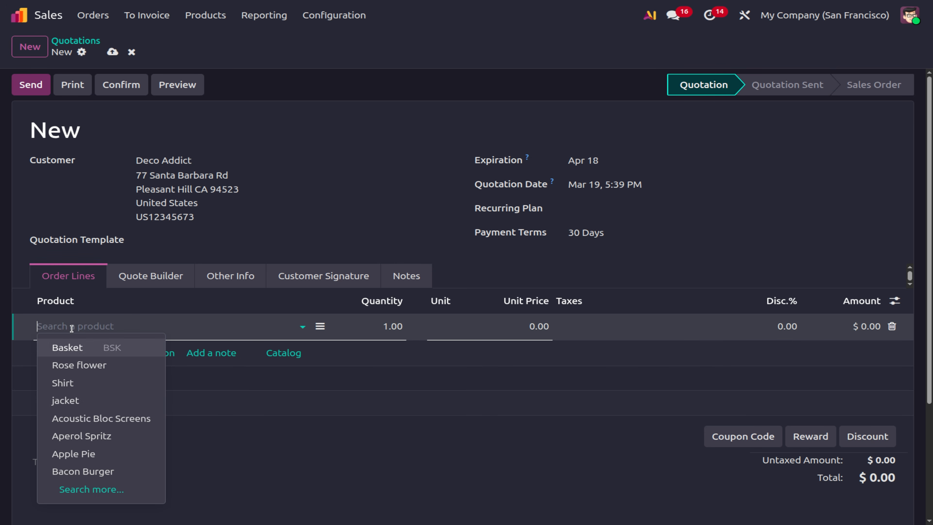
pyautogui.click(118, 368)
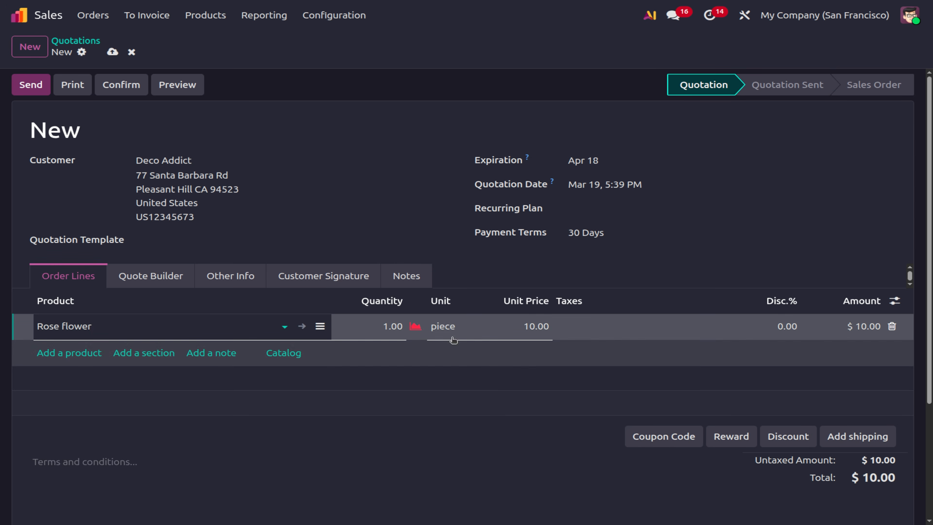
pyautogui.click(445, 325)
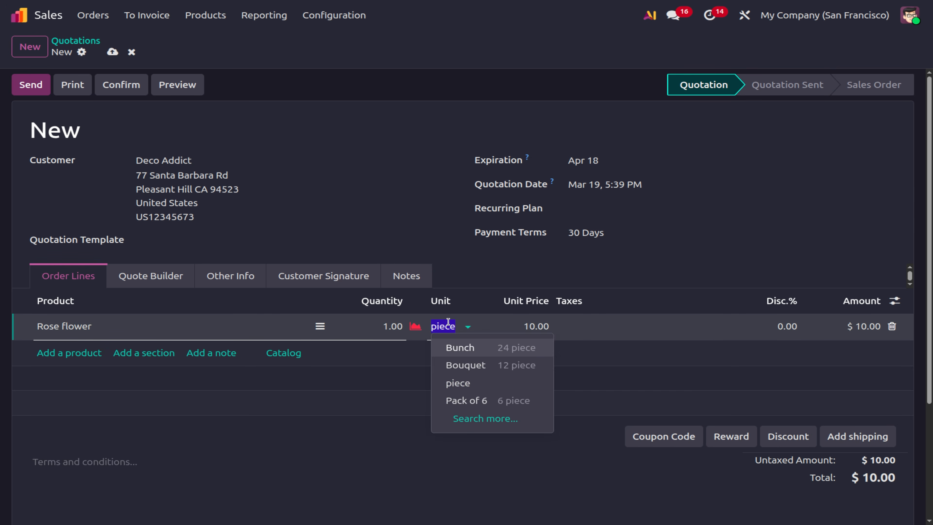
pyautogui.click(474, 403)
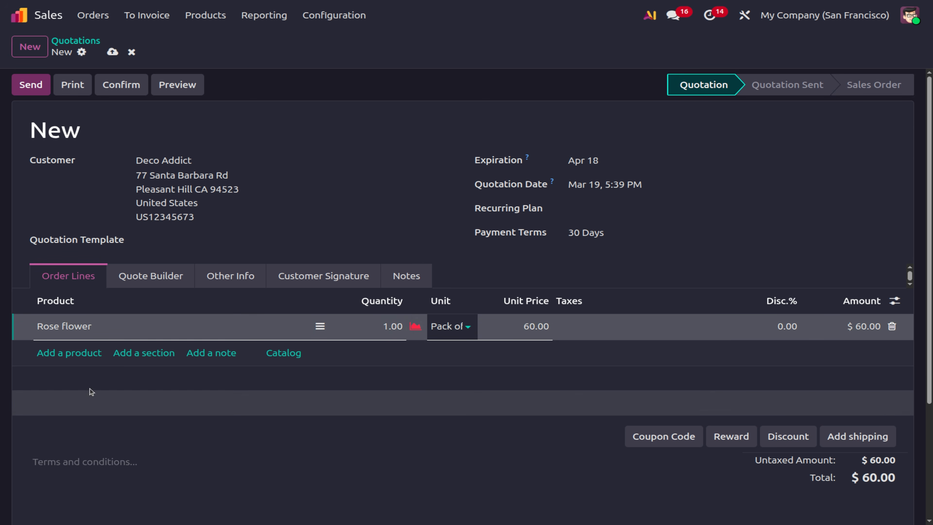
pyautogui.click(123, 97)
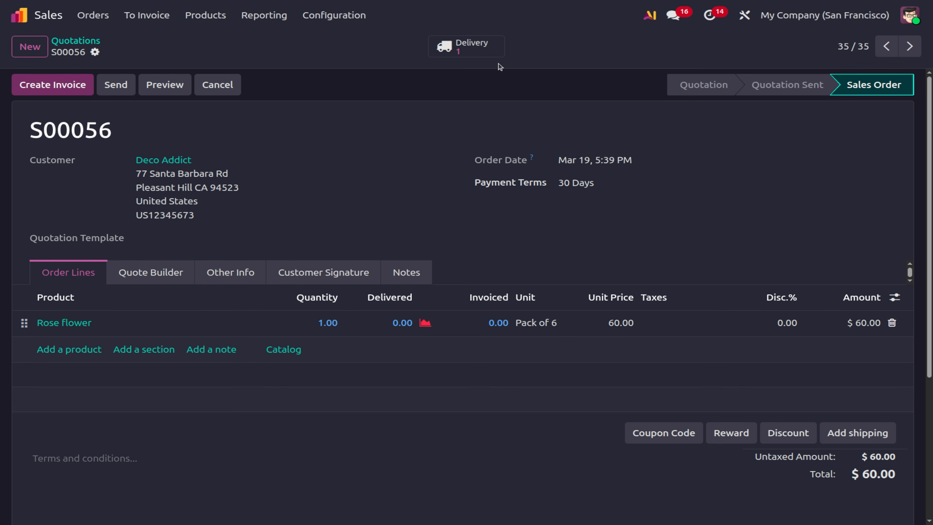
# Set the Rose flower delivery quantity to 6, validate it, and return to S00056.
pyautogui.click(490, 47)
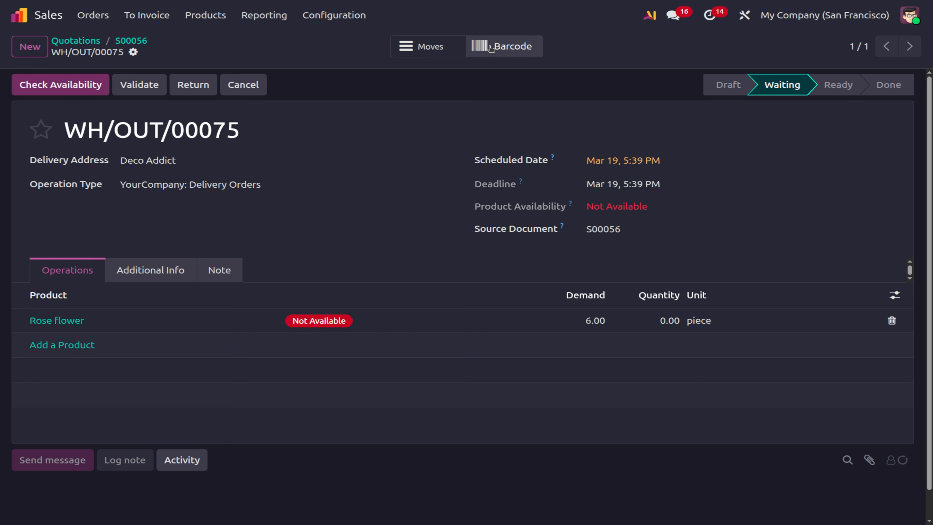
pyautogui.click(667, 322)
pyautogui.write('6')
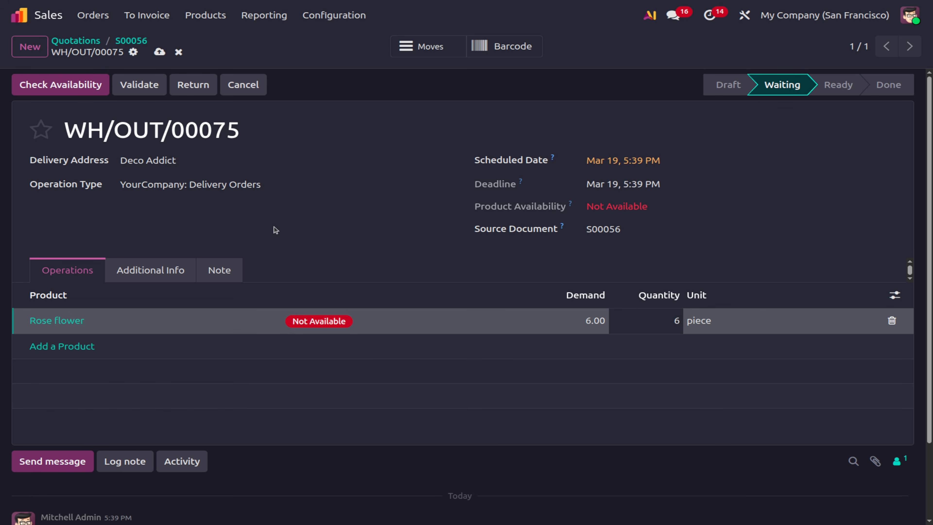
pyautogui.click(151, 92)
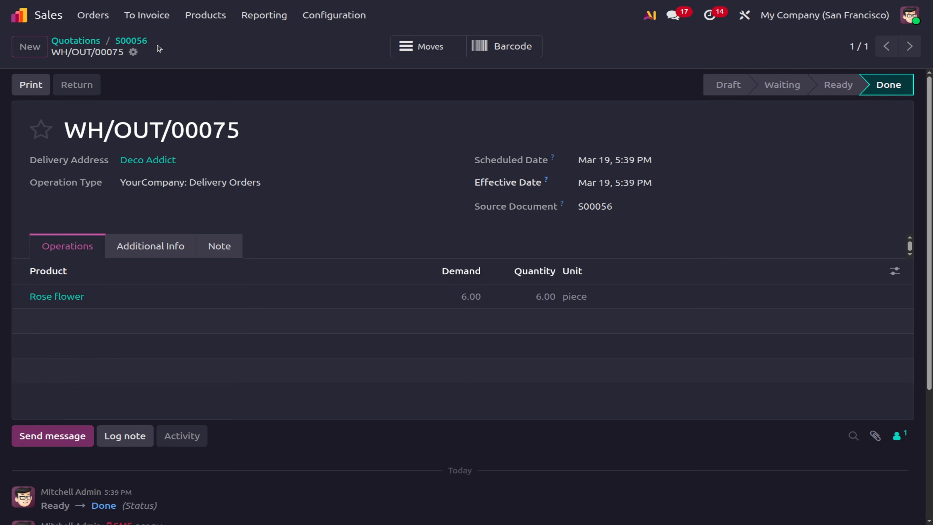
pyautogui.click(131, 40)
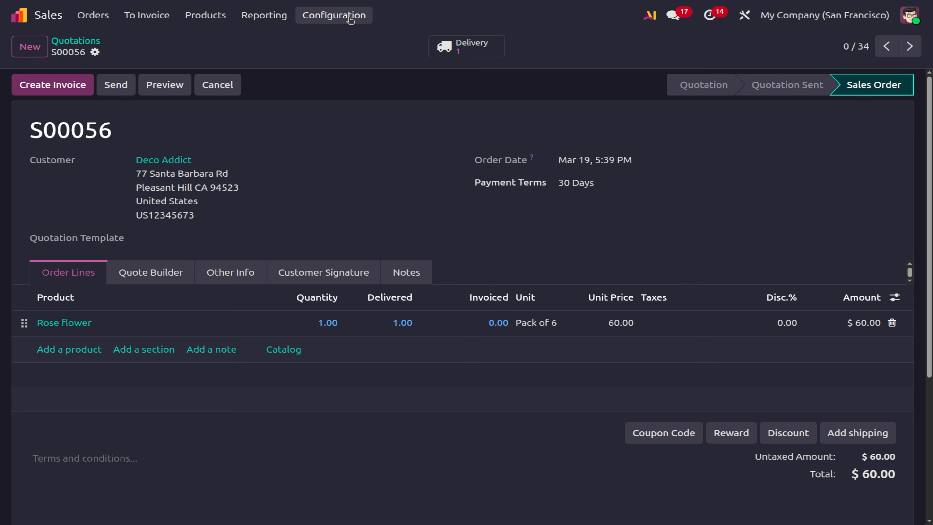
# Tick Deliver Content by Email in the Sales settings and save the change.
pyautogui.click(350, 16)
pyautogui.click(348, 41)
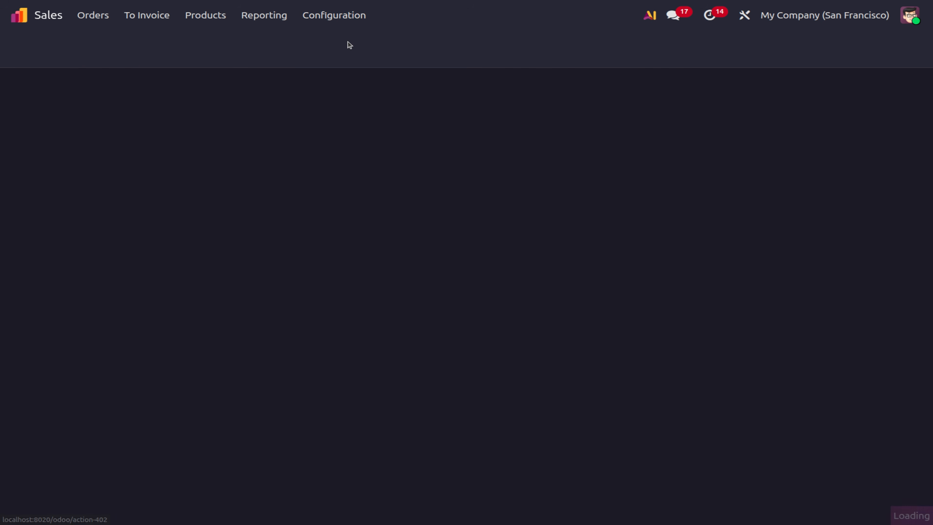
pyautogui.click(514, 181)
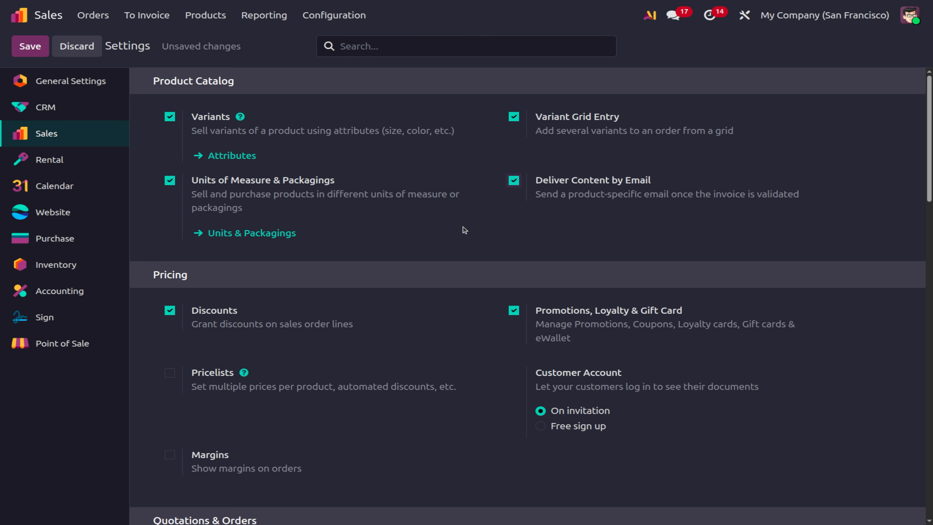
pyautogui.click(25, 54)
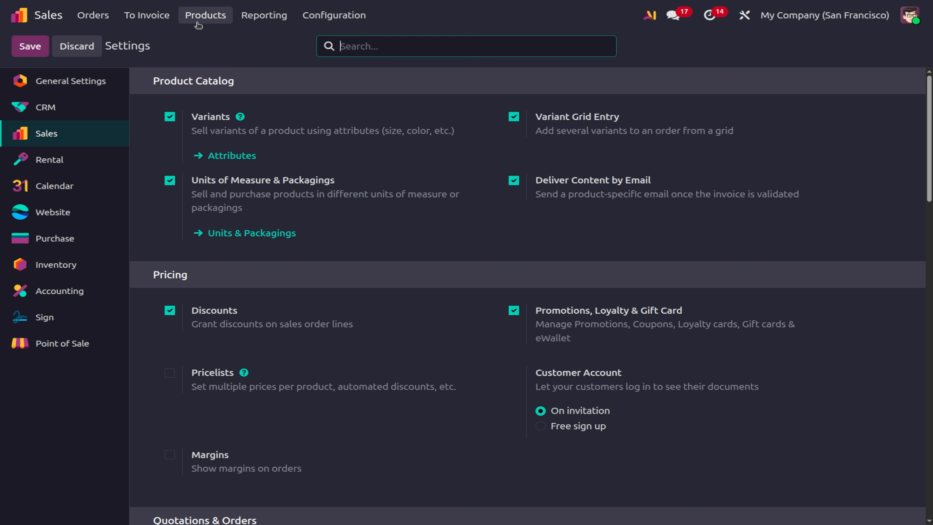
pyautogui.click(197, 24)
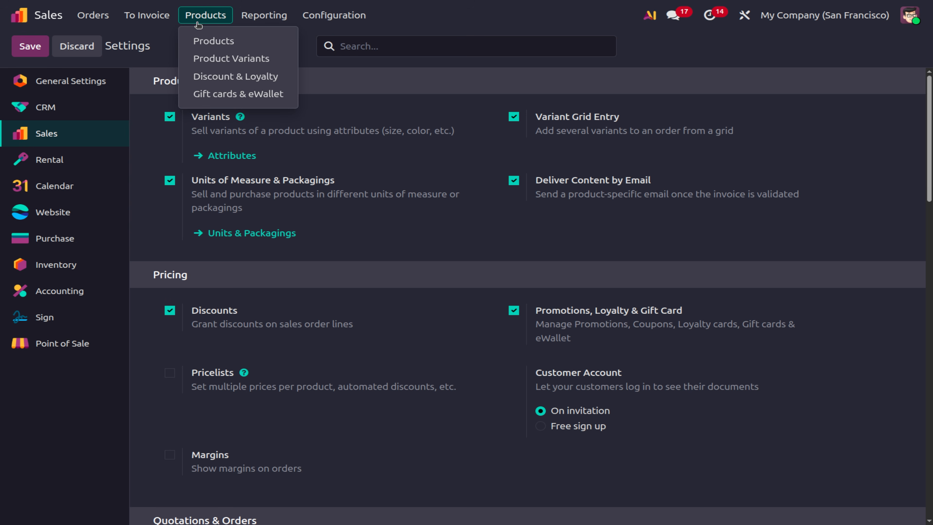
# Open the Basket product's Accounting tab and search all invoice email templates.
pyautogui.click(219, 41)
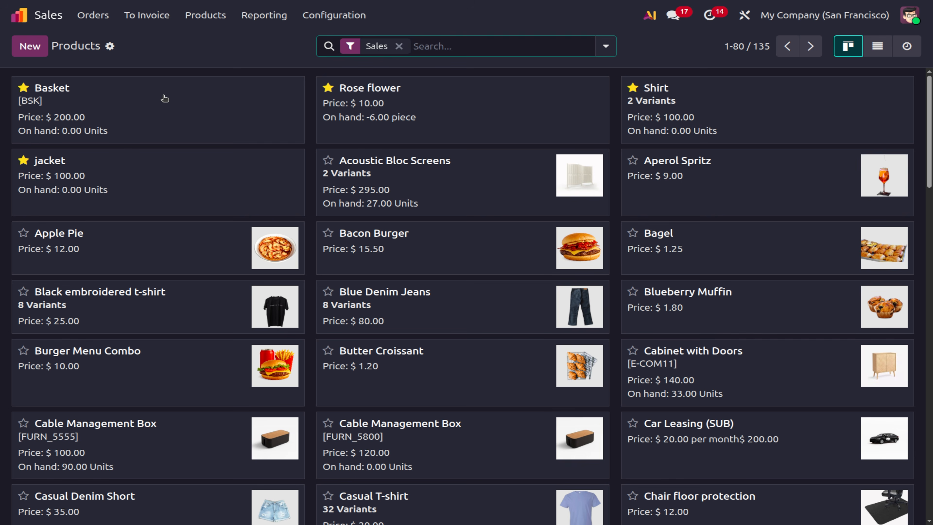
pyautogui.click(164, 98)
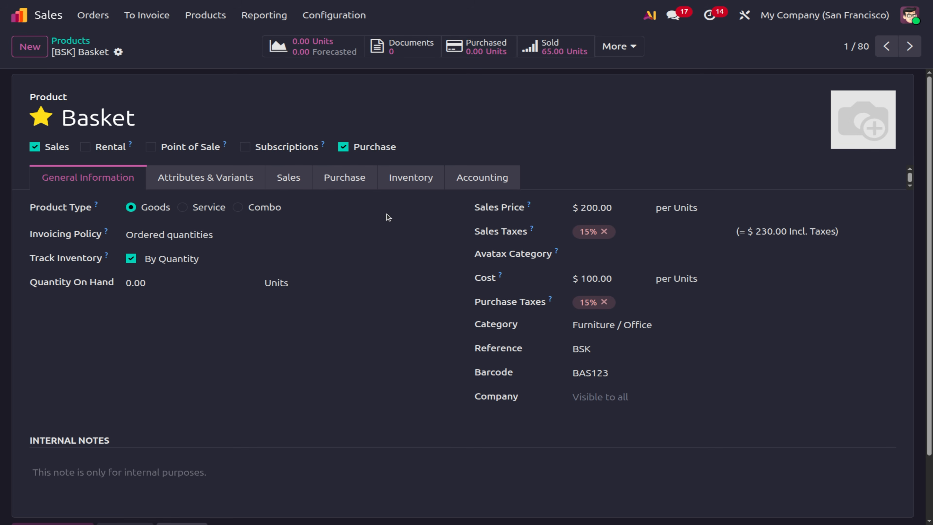
pyautogui.click(462, 188)
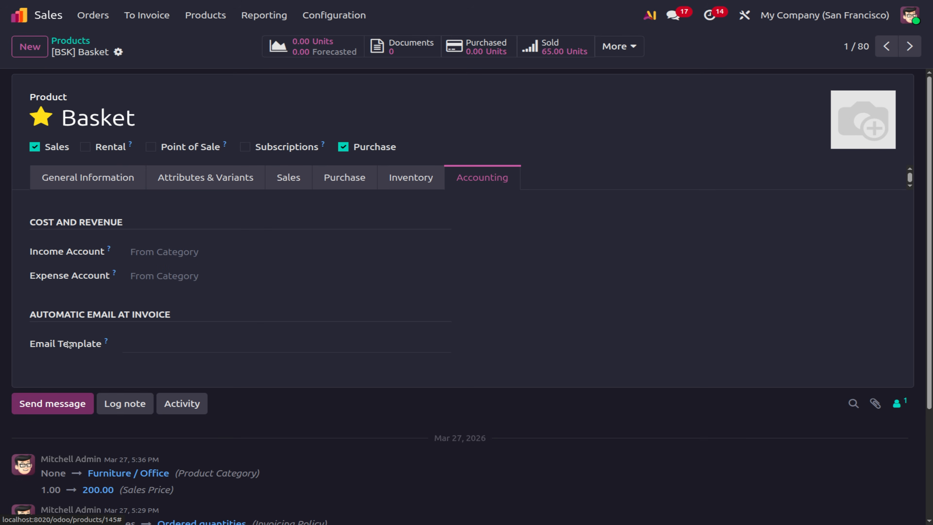
pyautogui.click(238, 349)
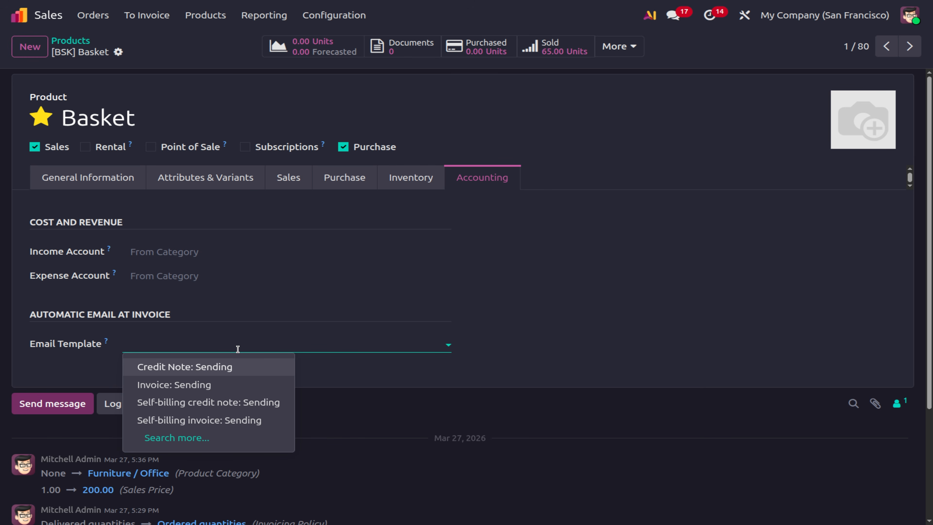
pyautogui.click(176, 437)
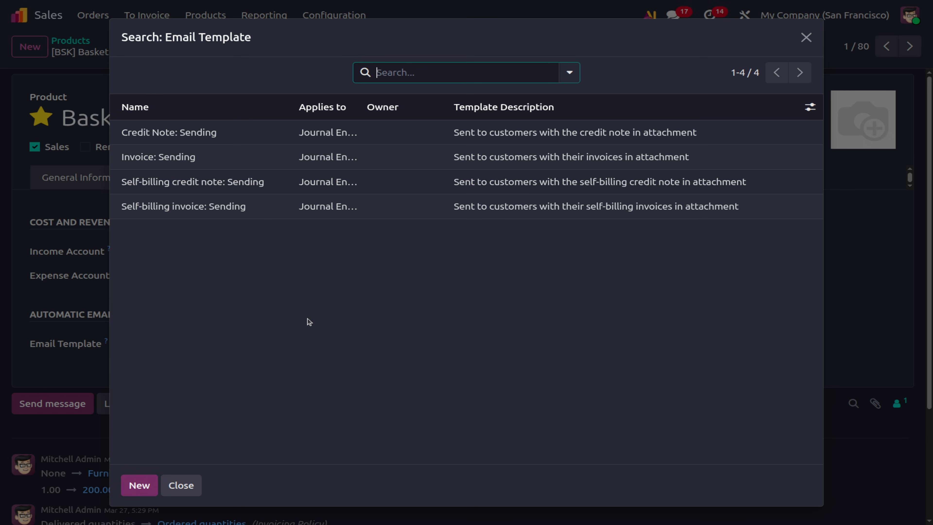
# Begin a new email template with the heading 'Basket Specfication' and a Material line.
pyautogui.click(140, 485)
pyautogui.write('Basket')
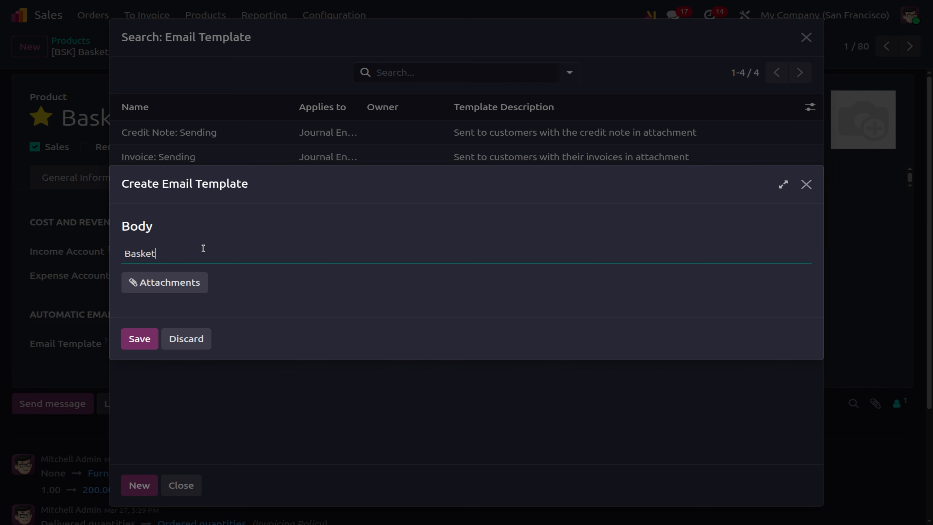
pyautogui.write(' Specfication')
pyautogui.press('Return')
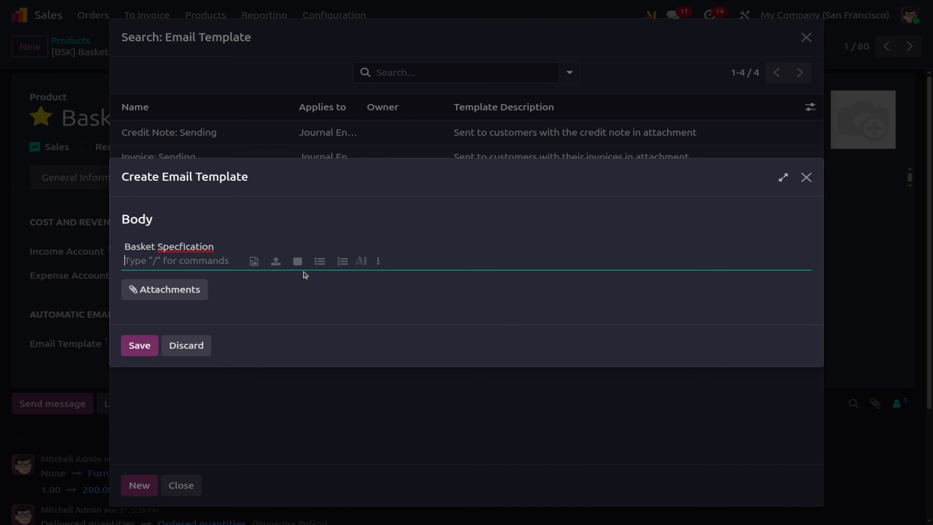
pyautogui.write('Material: Stlle')
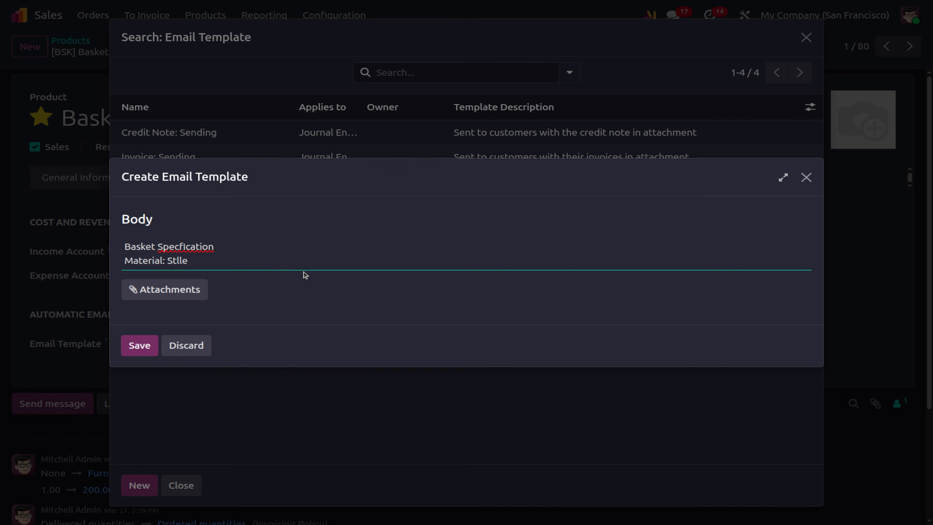
# Add the line 'Capacity: 2 liters', then save the template and the Basket product.
pyautogui.press('Return')
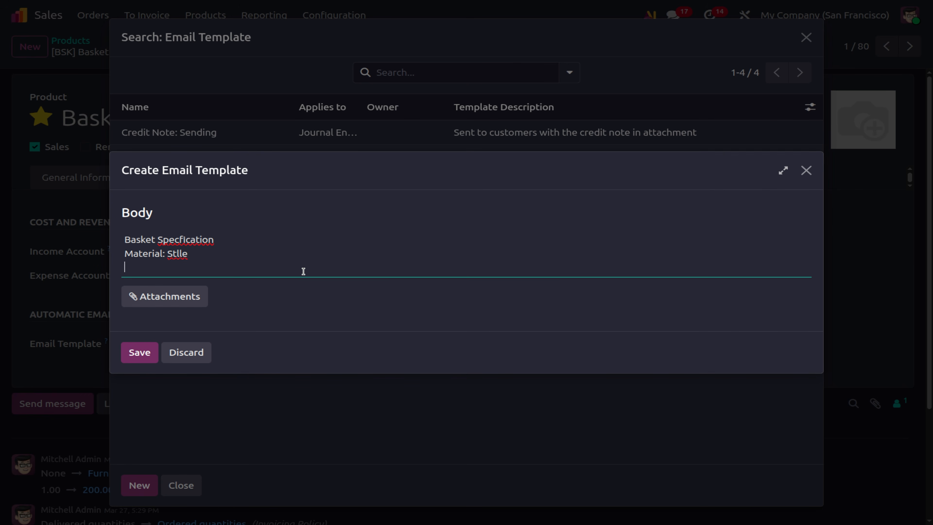
pyautogui.write('Capacity: @')
pyautogui.press('BackSpace')
pyautogui.write('2 liters')
pyautogui.click(140, 353)
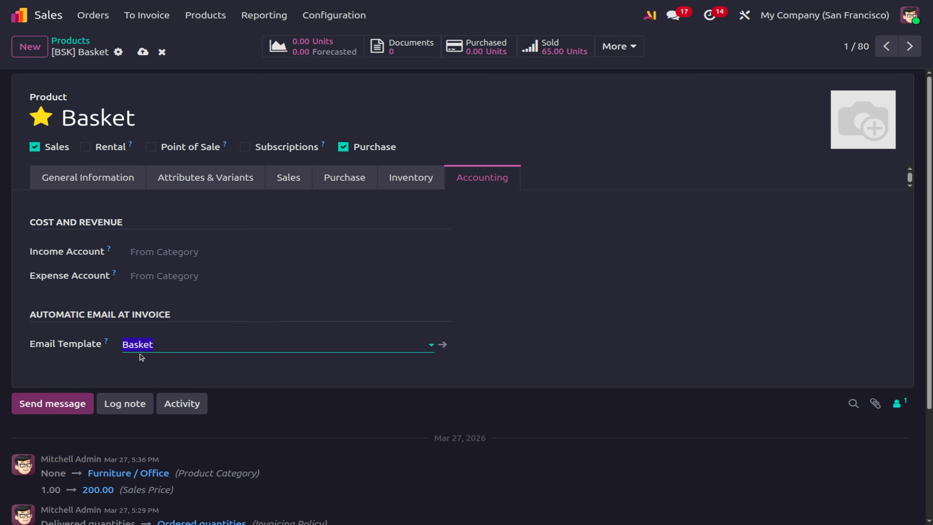
pyautogui.click(143, 52)
# Start a new quotation with ABC company as the customer.
pyautogui.click(94, 22)
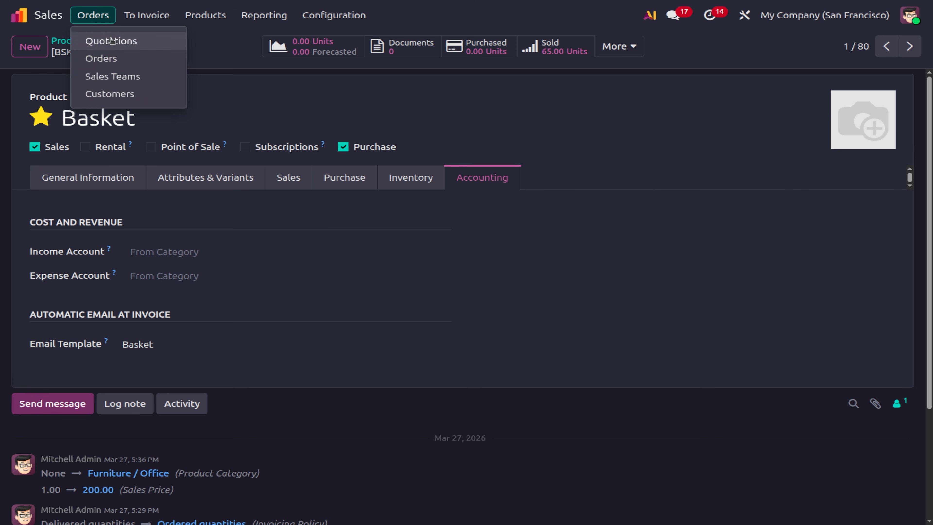
pyautogui.click(107, 40)
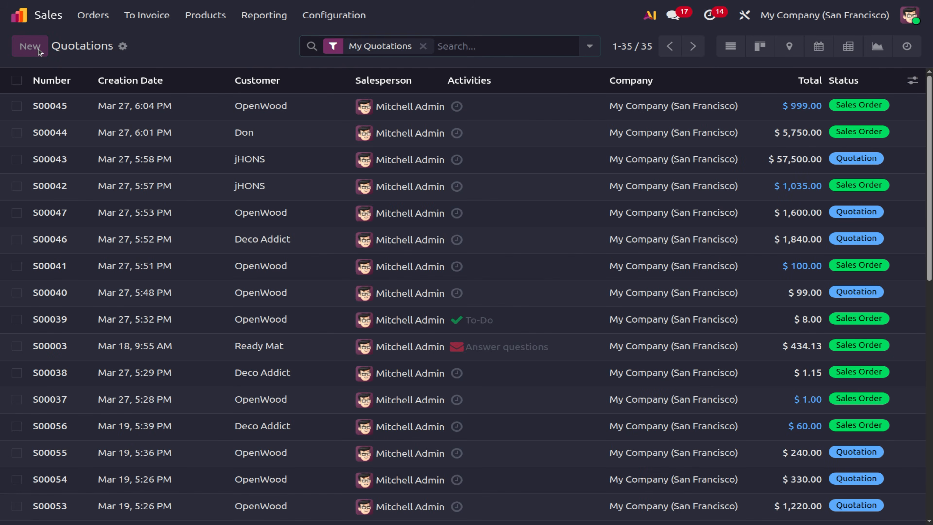
pyautogui.click(39, 49)
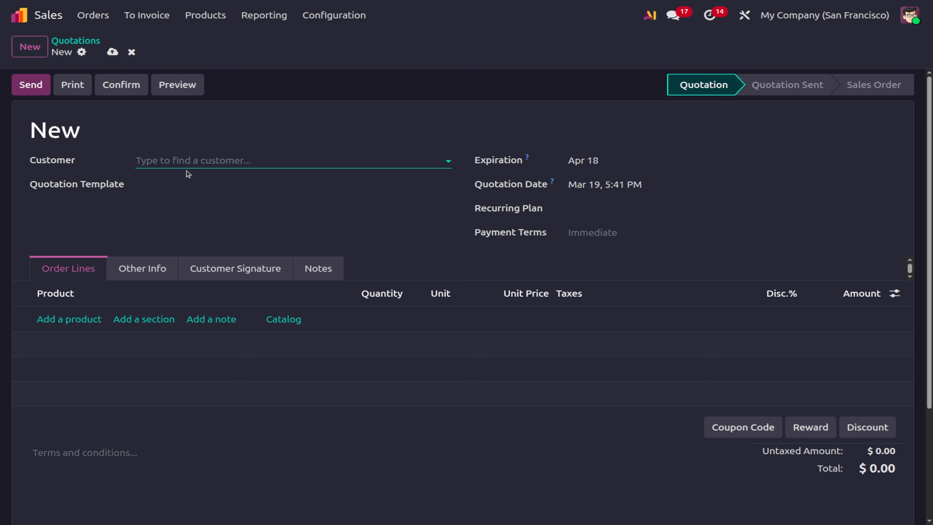
pyautogui.click(185, 161)
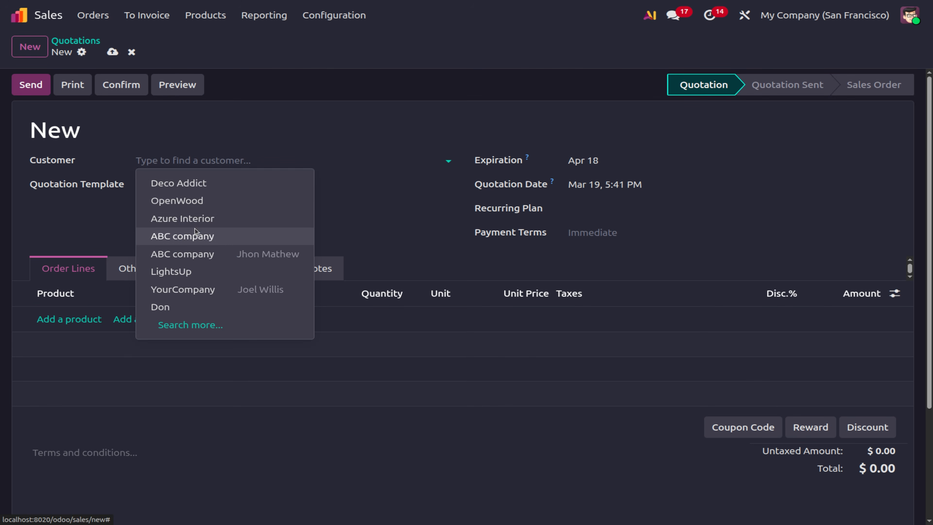
pyautogui.click(196, 235)
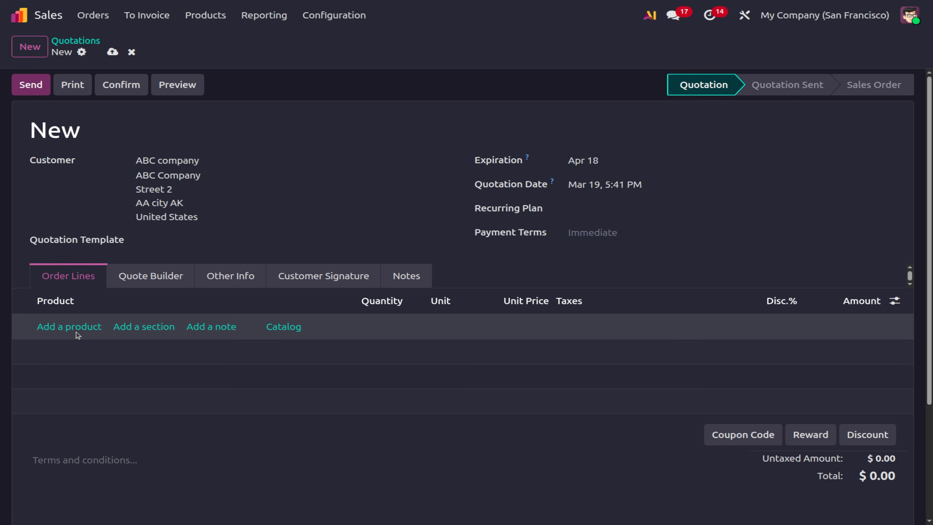
# Add one Basket product line and confirm the quotation as S00057.
pyautogui.click(75, 327)
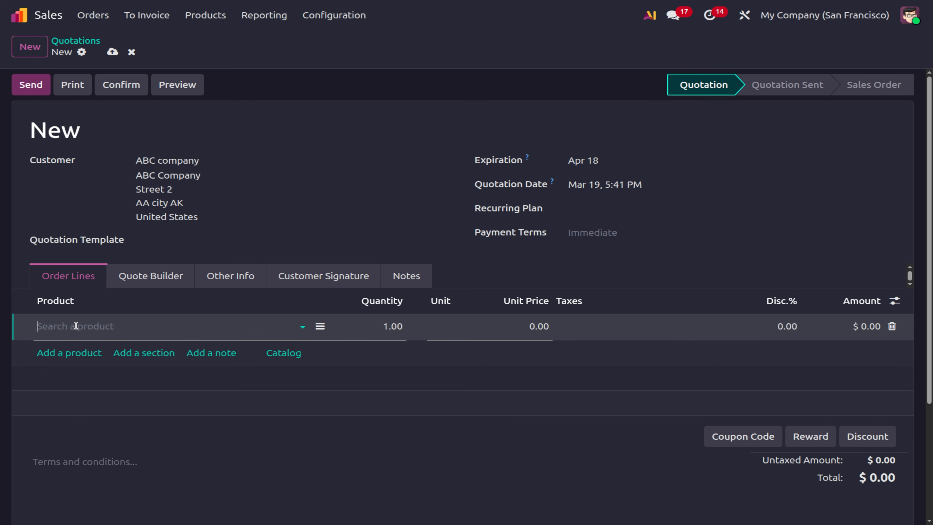
pyautogui.click(97, 348)
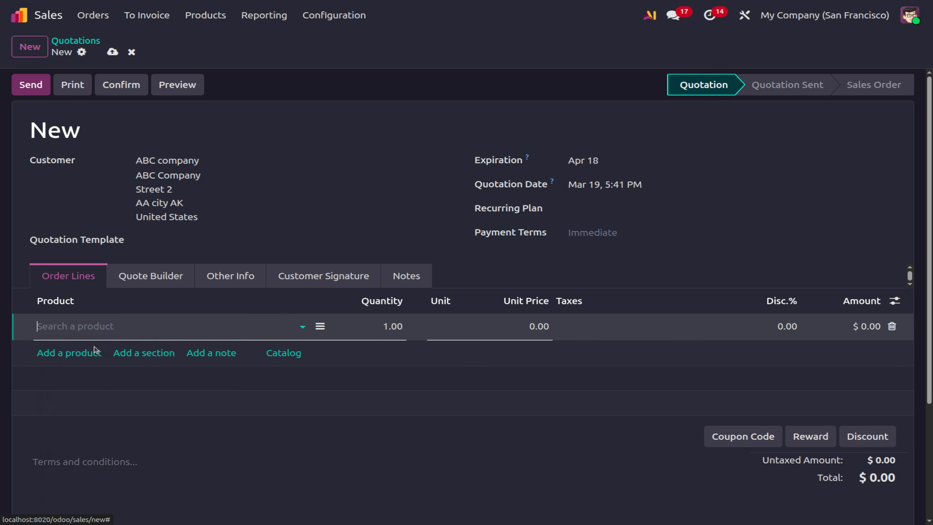
pyautogui.click(149, 354)
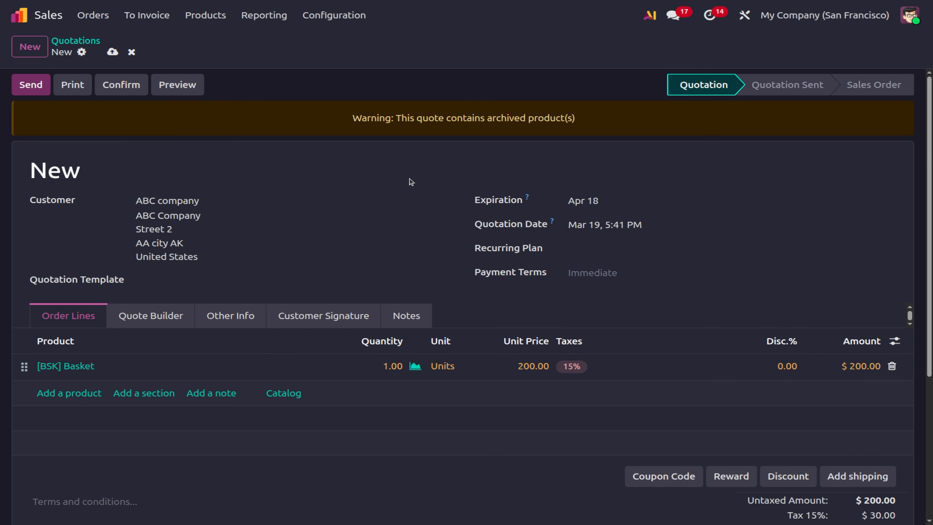
pyautogui.click(113, 85)
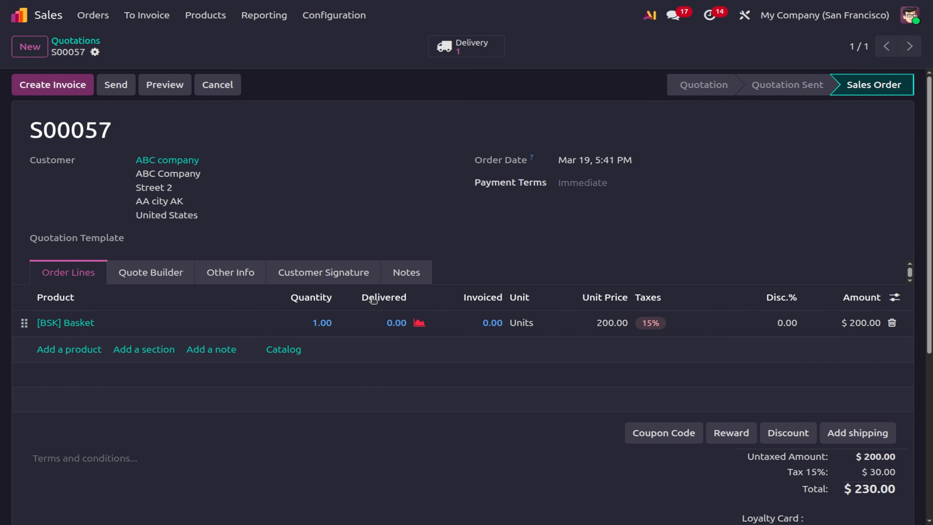
pyautogui.click(460, 48)
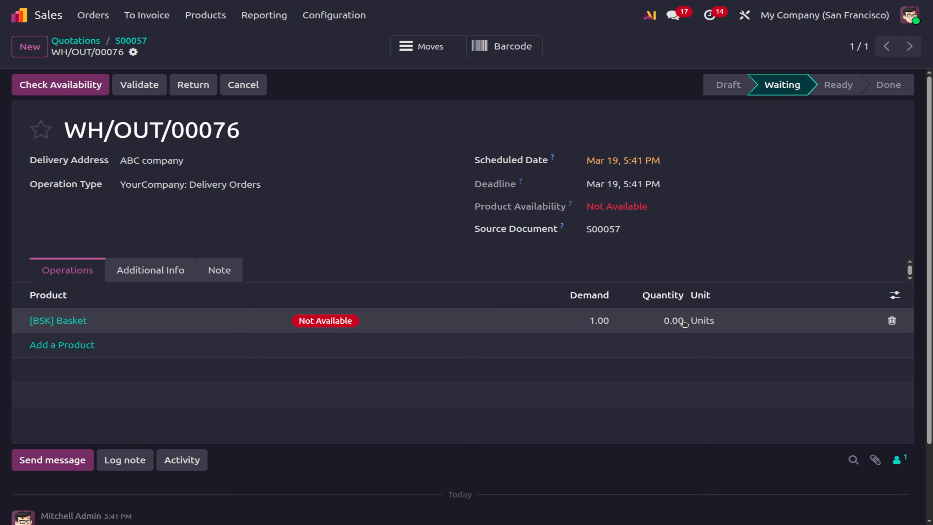
# Set the Basket delivered quantity to 1, validate and print WH/OUT/00076, then return to S00057.
pyautogui.click(680, 320)
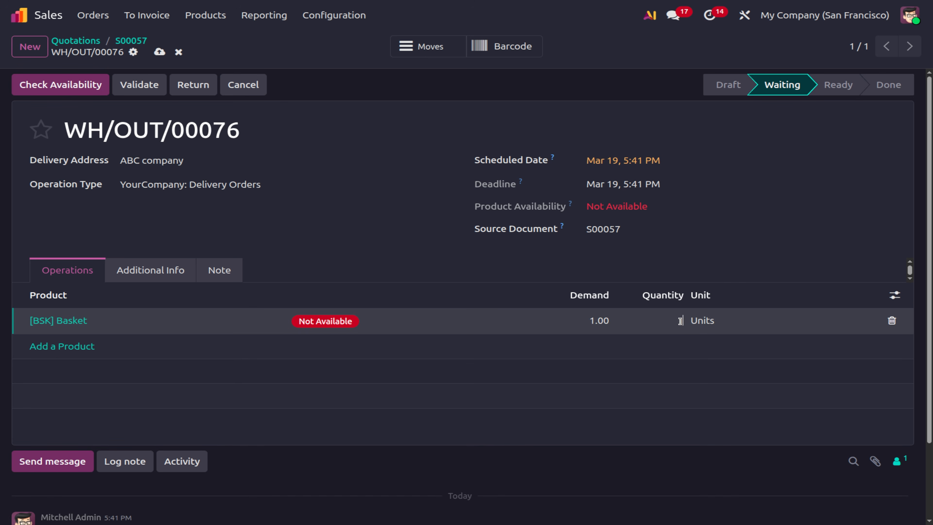
pyautogui.click(126, 92)
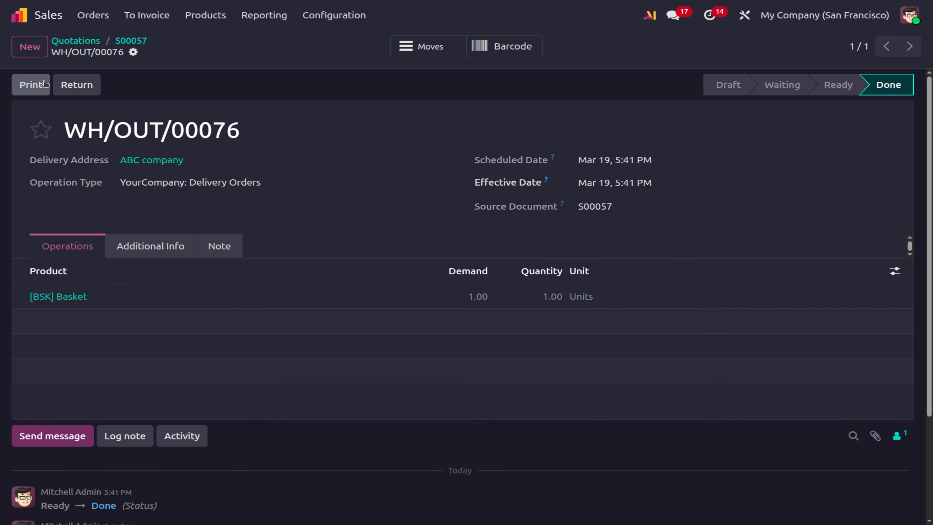
pyautogui.click(44, 82)
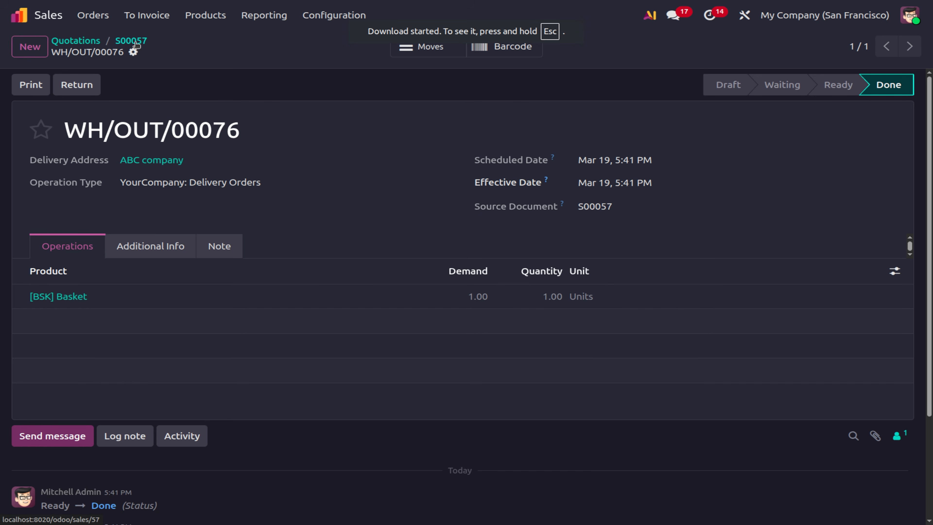
pyautogui.click(136, 44)
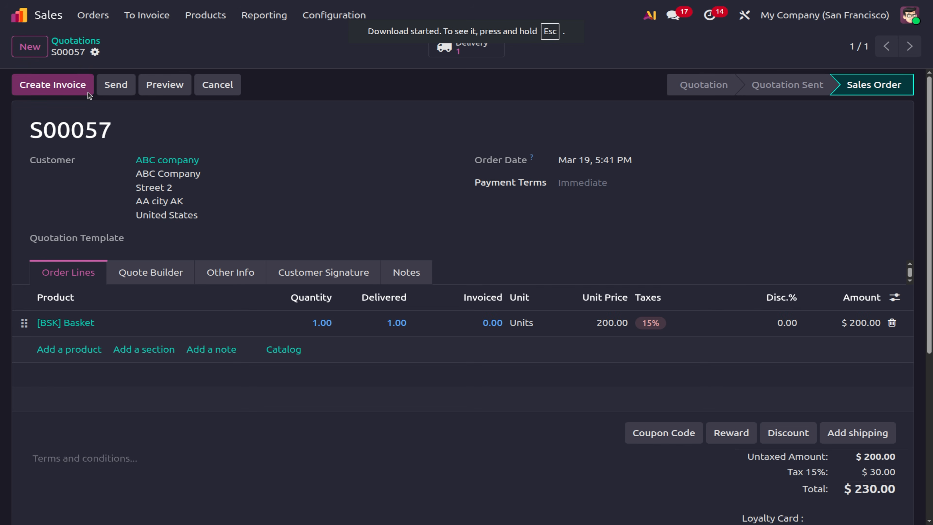
# Create a regular draft invoice for S00057 and post it as INV/2026/00020.
pyautogui.click(75, 90)
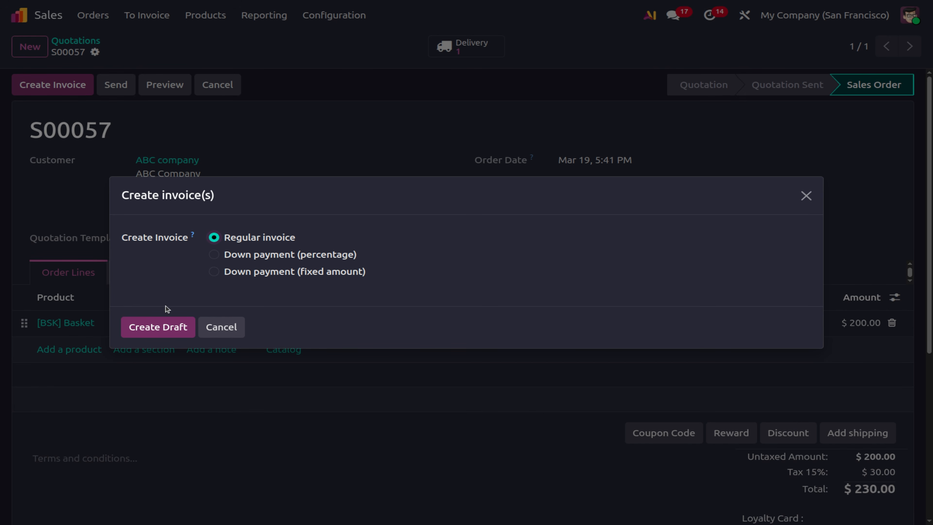
pyautogui.click(157, 332)
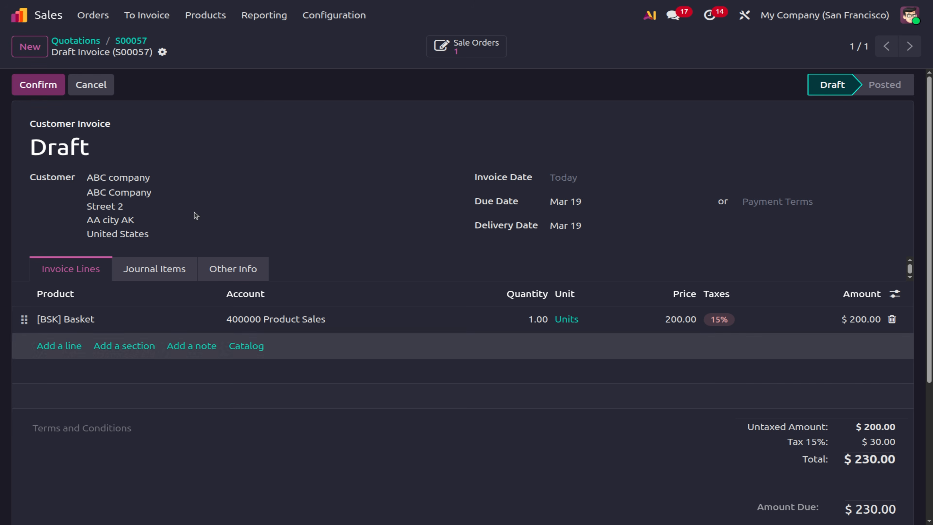
pyautogui.click(29, 84)
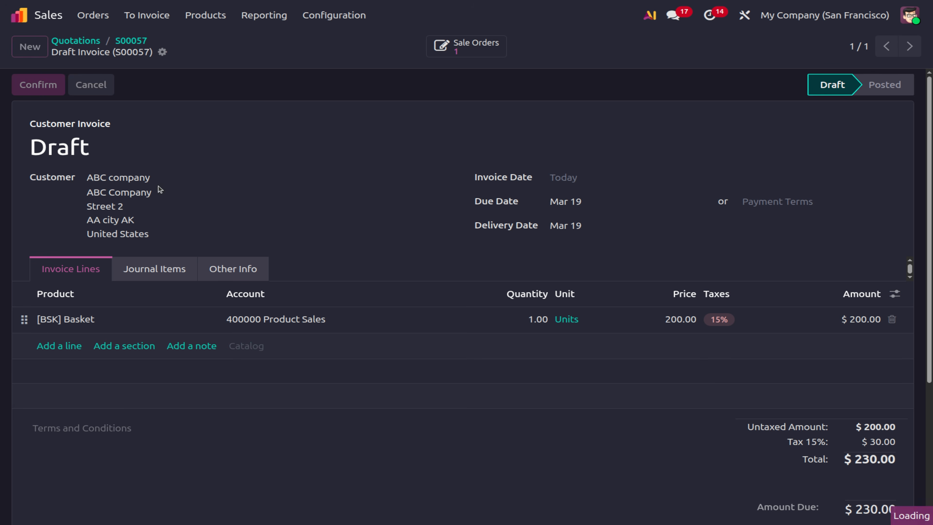
pyautogui.scroll(-5, 472, 344)
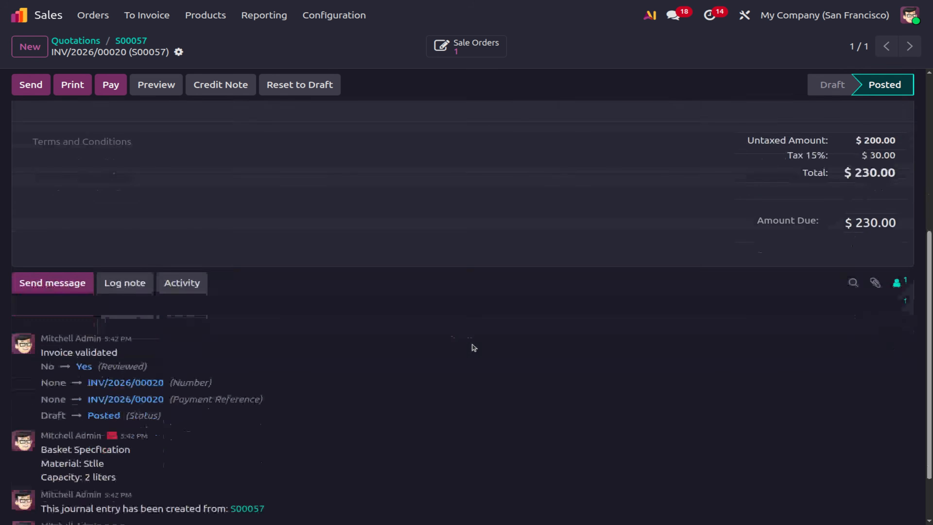
pyautogui.scroll(-2, 473, 345)
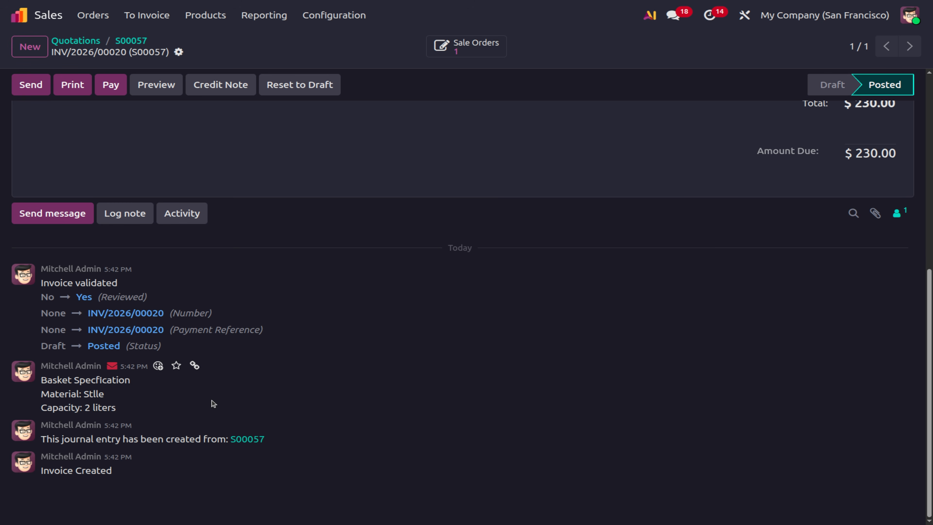
pyautogui.scroll(8, 257, 405)
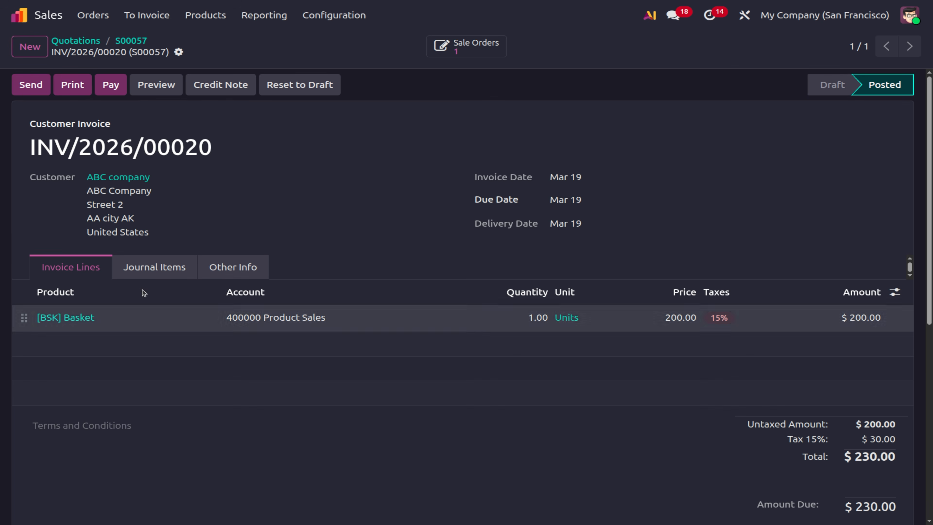
pyautogui.click(346, 17)
# Uncheck Discounts under Pricing in the Sales settings and save.
pyautogui.click(342, 37)
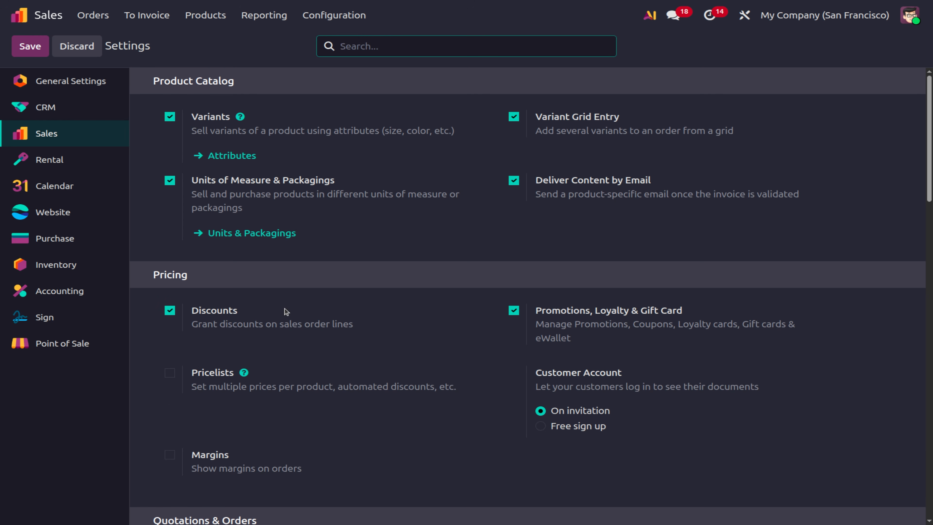
pyautogui.scroll(-2, 285, 311)
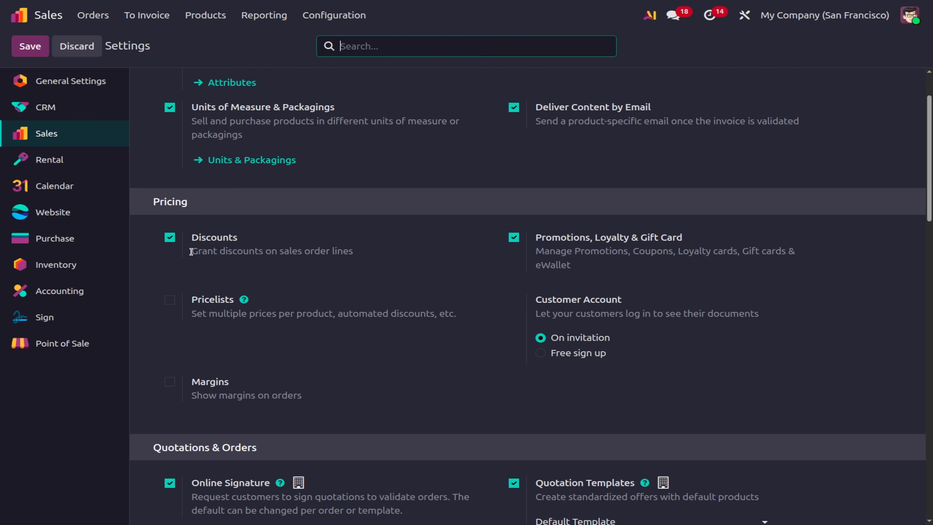
pyautogui.click(169, 237)
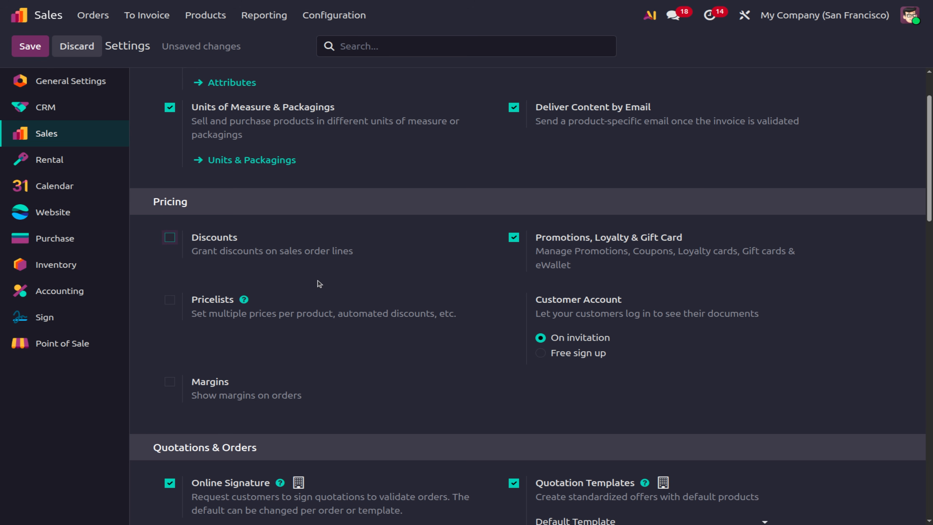
pyautogui.click(36, 54)
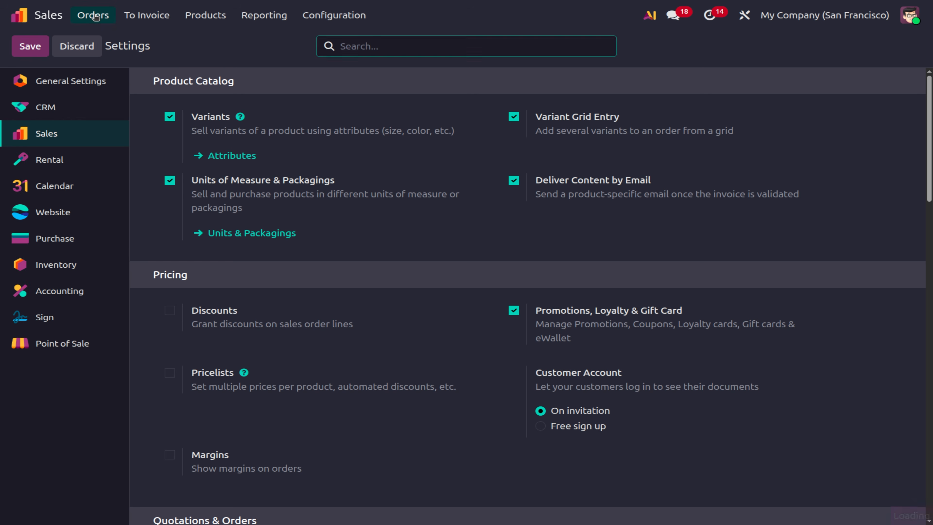
# Start a new quotation for Deco Addict with a Rose flower line, then discard it.
pyautogui.click(94, 17)
pyautogui.click(123, 43)
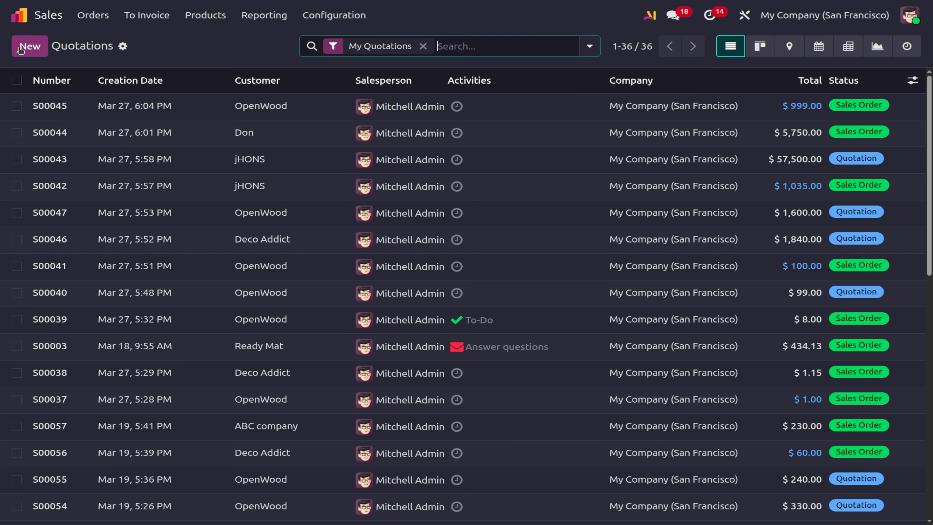
pyautogui.click(28, 46)
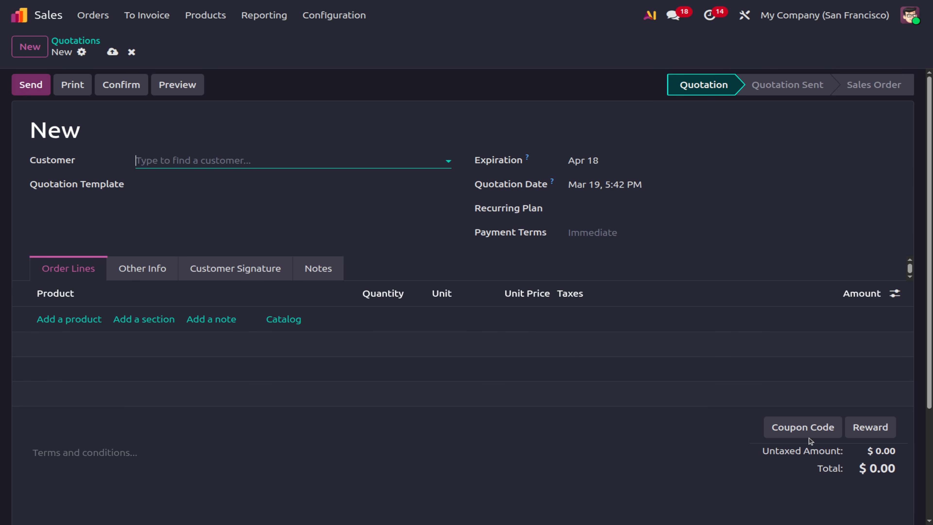
pyautogui.click(70, 321)
pyautogui.click(78, 358)
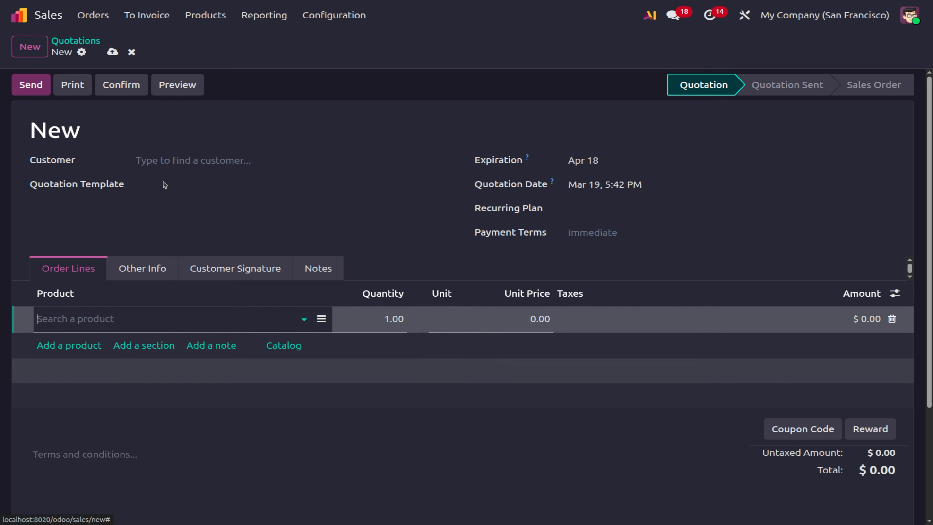
pyautogui.click(167, 161)
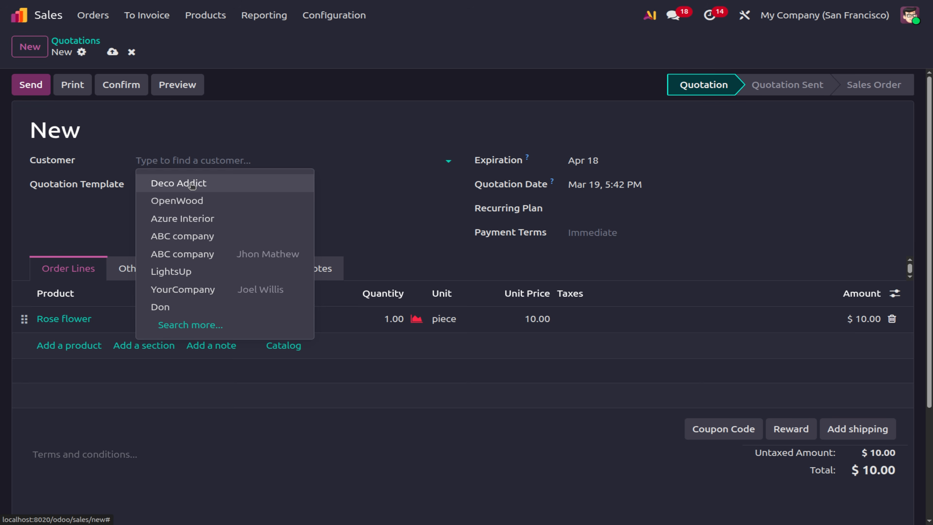
pyautogui.click(192, 184)
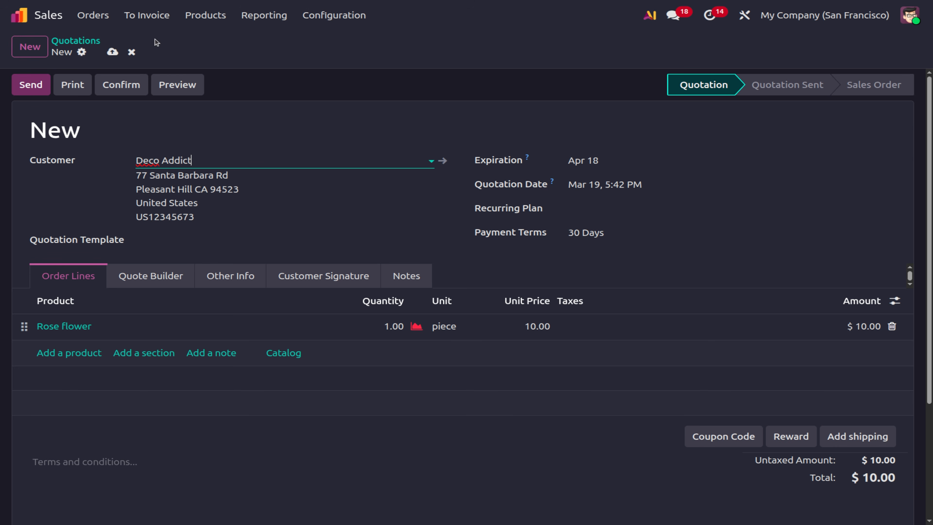
pyautogui.click(131, 51)
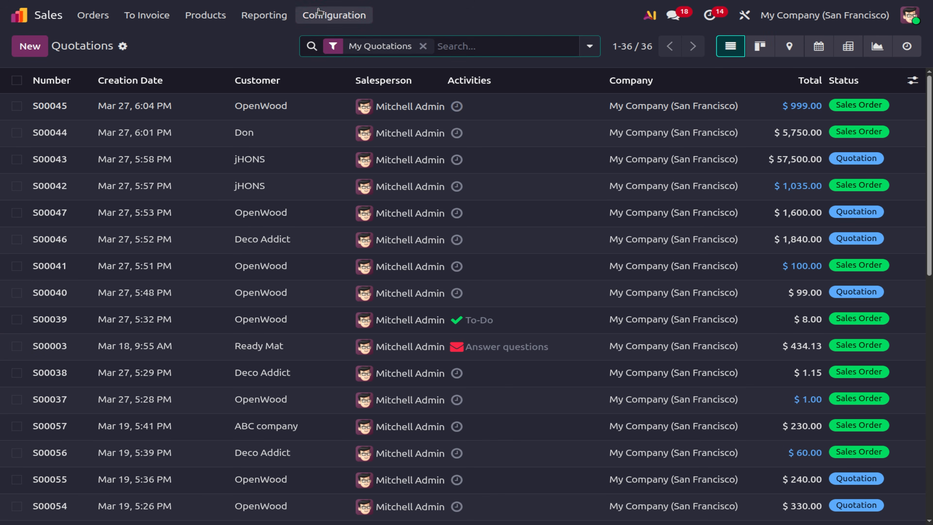
# Go to the Sales Teams list under Configuration.
pyautogui.click(334, 15)
pyautogui.click(334, 56)
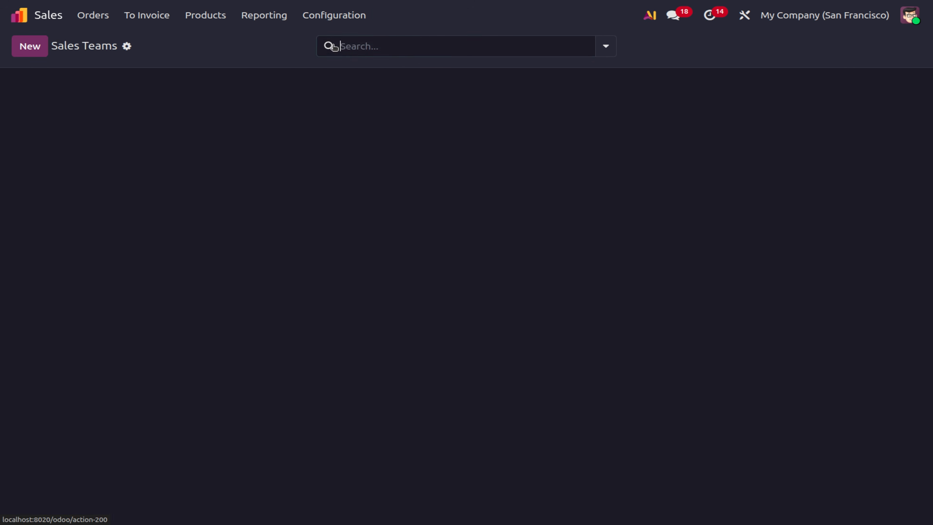
pyautogui.click(336, 19)
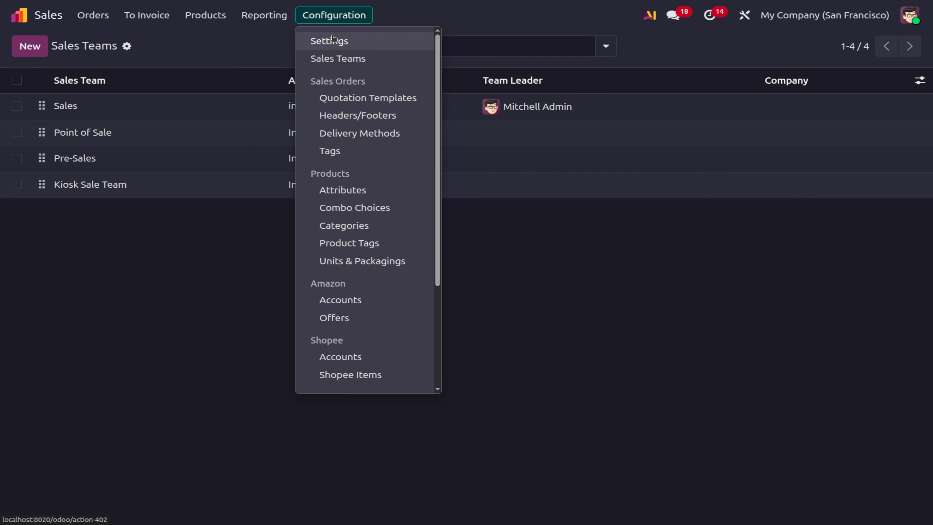
# Re-enable Discounts under Pricing in the Sales settings and save.
pyautogui.click(333, 39)
pyautogui.click(169, 311)
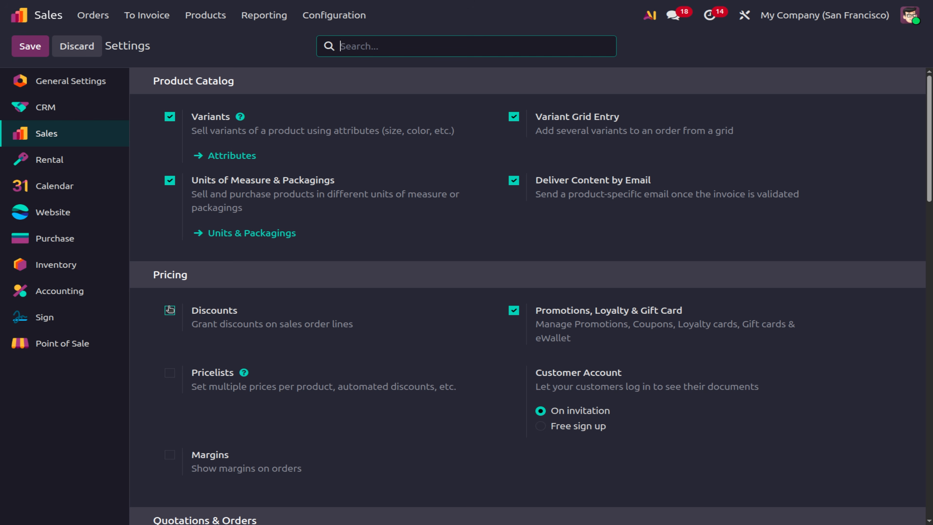
pyautogui.click(37, 49)
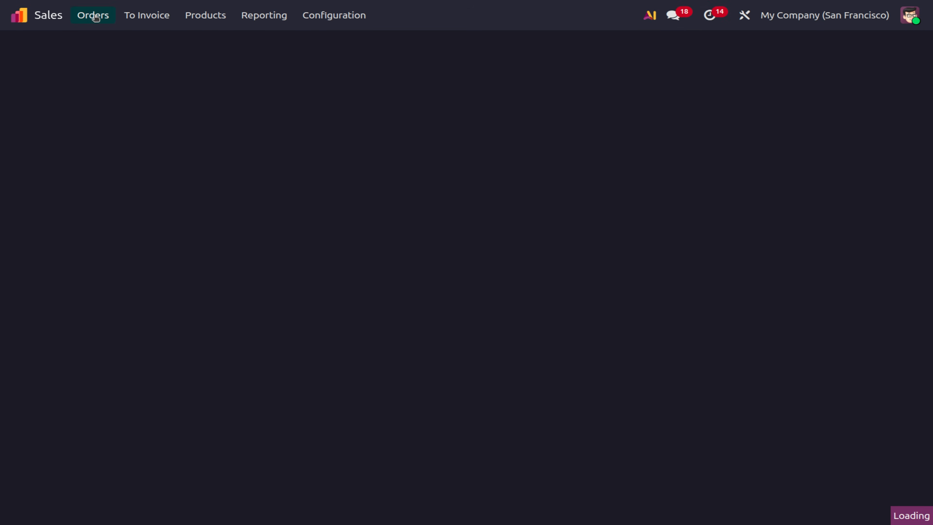
# Create a new quotation for Deco Addict with one Basket line at 200.00.
pyautogui.click(93, 15)
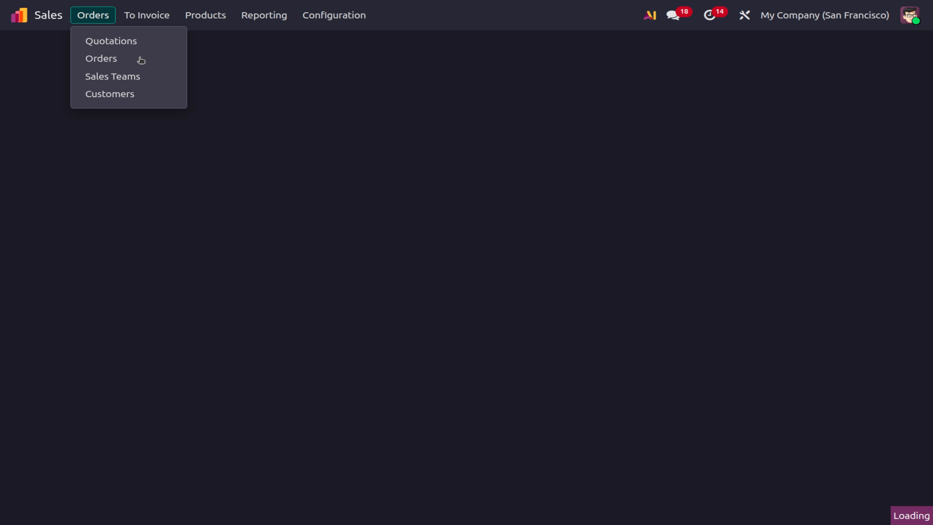
pyautogui.click(136, 41)
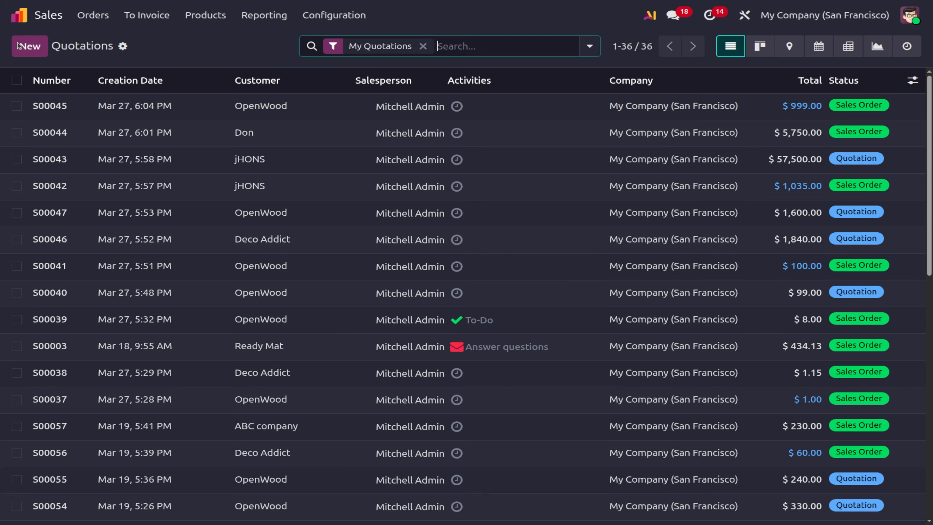
pyautogui.click(23, 46)
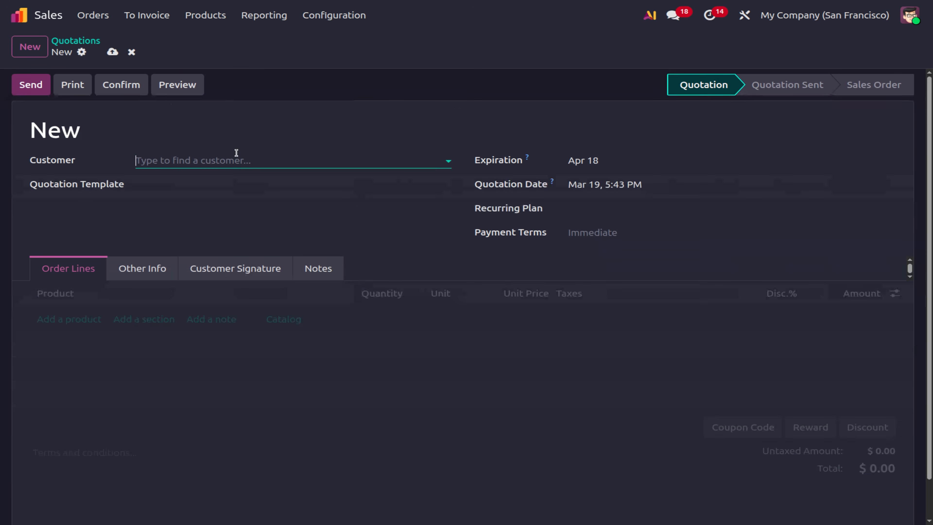
pyautogui.click(203, 160)
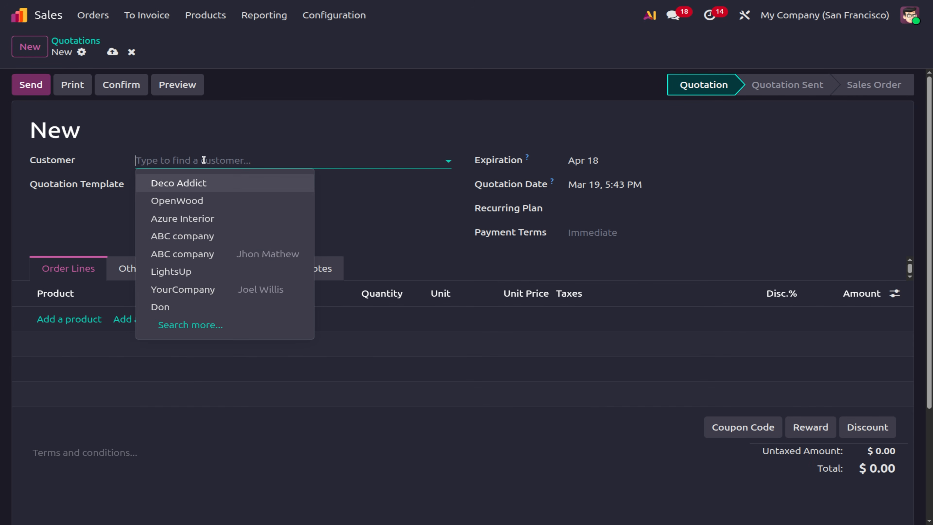
pyautogui.click(184, 186)
pyautogui.click(73, 327)
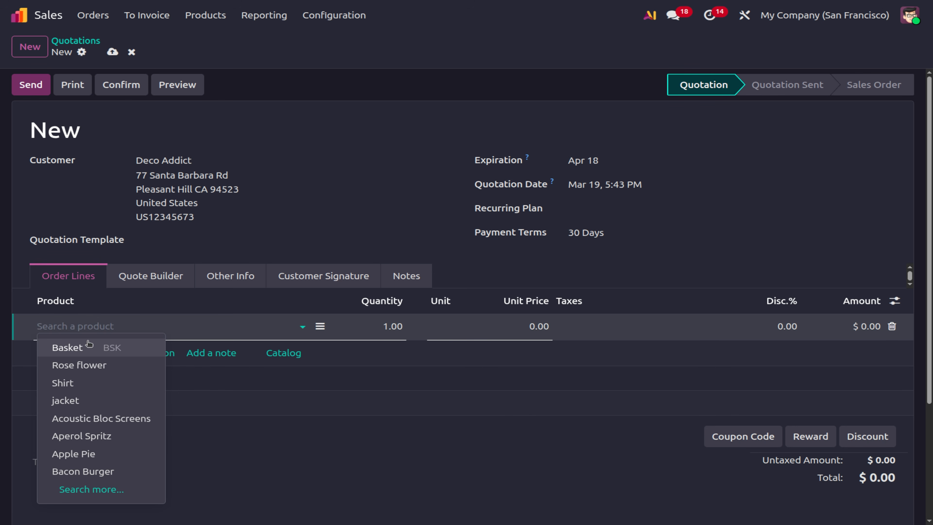
pyautogui.click(88, 350)
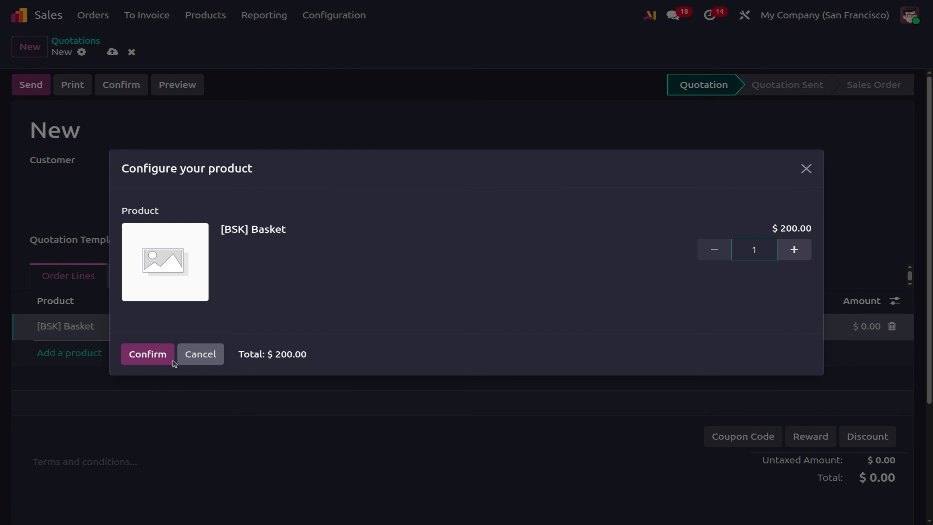
pyautogui.click(153, 360)
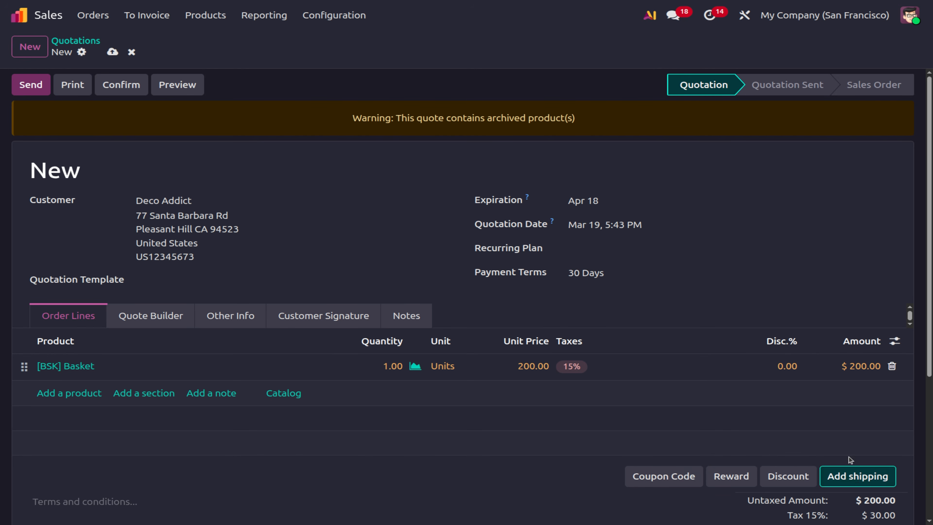
# Apply a 10% discount on all order lines, bringing the amount to $180.00.
pyautogui.click(784, 478)
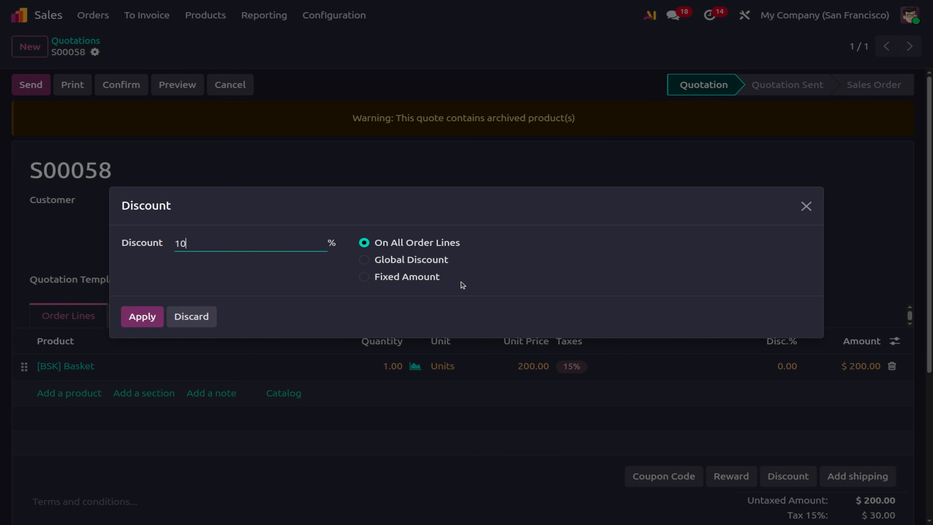
pyautogui.click(126, 318)
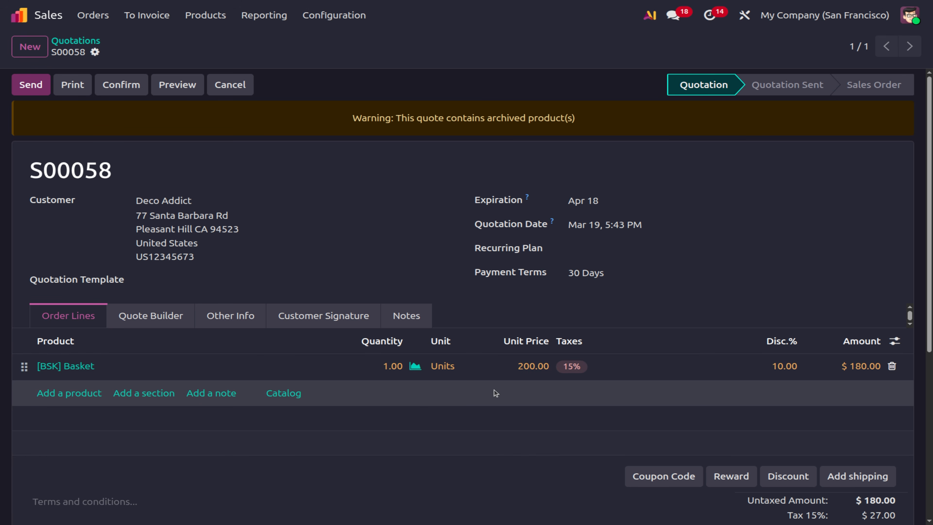
pyautogui.click(785, 474)
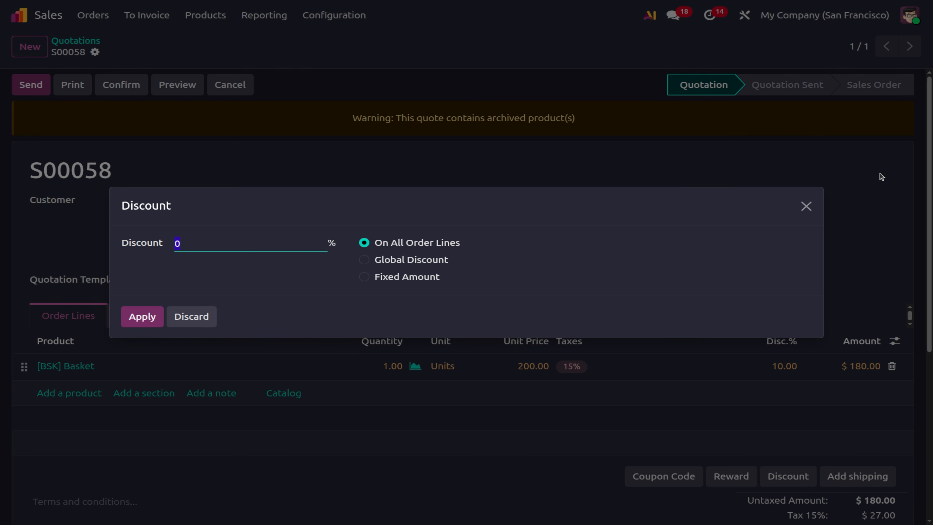
# Replace the Basket line with an Acoustic Bloc Screens (White) line.
pyautogui.click(806, 207)
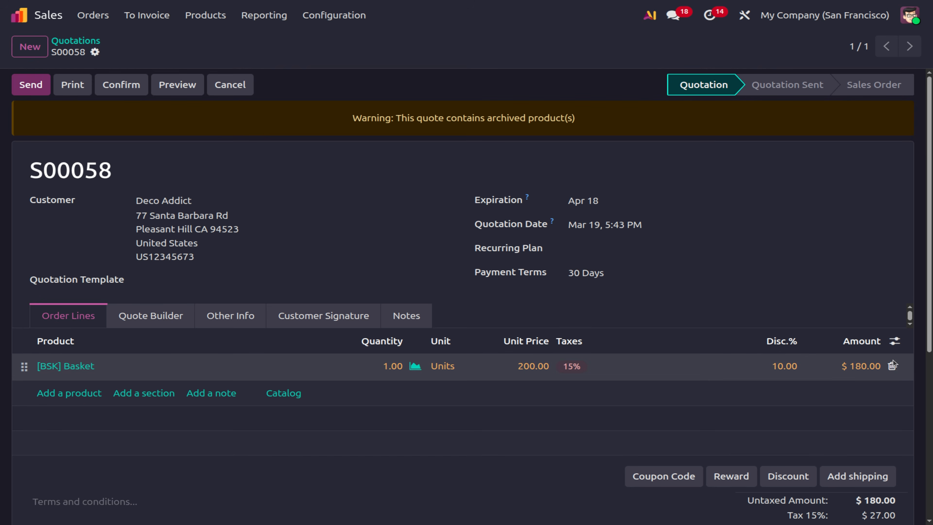
pyautogui.click(892, 366)
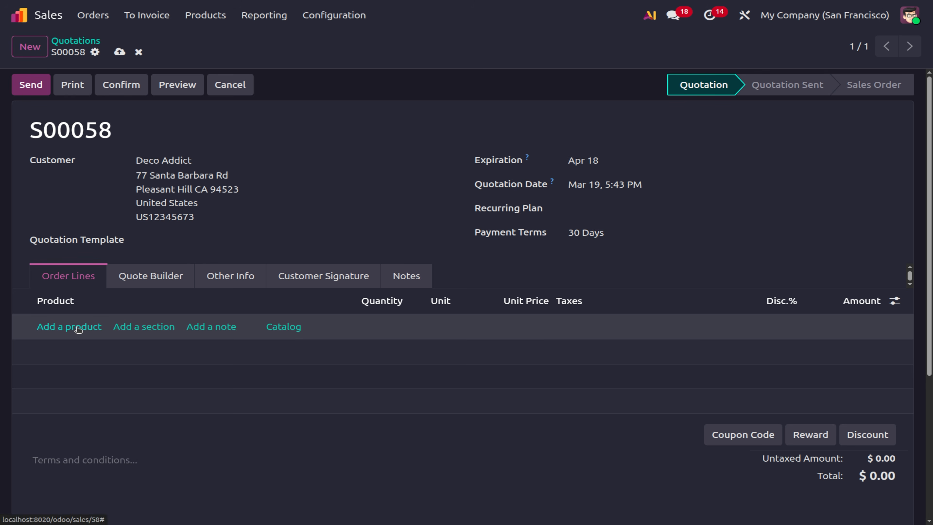
pyautogui.click(76, 327)
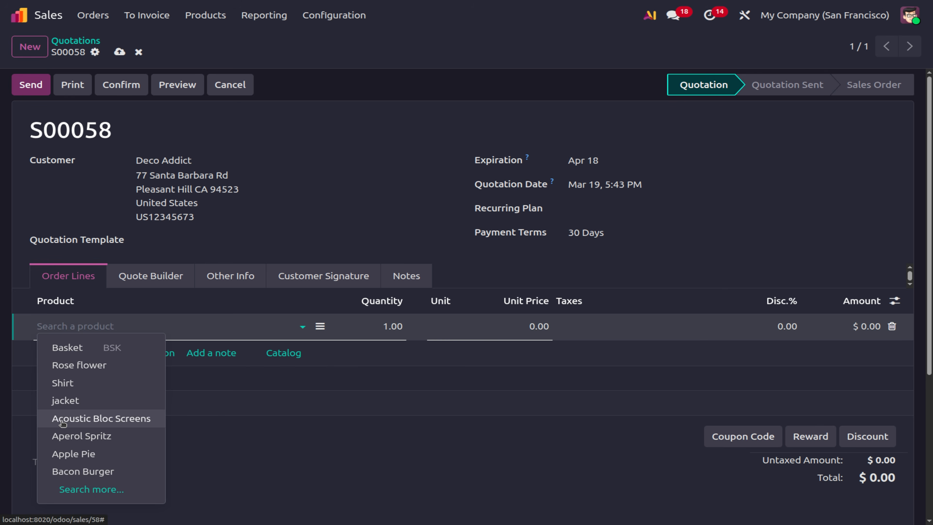
pyautogui.click(92, 419)
pyautogui.click(147, 374)
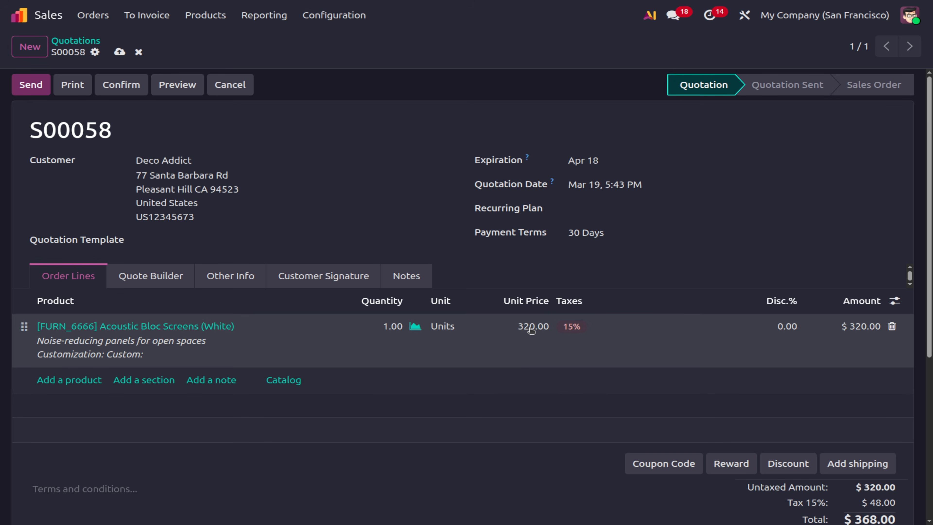
# Set its unit price to 200.00 without tax, apply a 10% discount, then delete the line.
pyautogui.click(531, 330)
pyautogui.write('1')
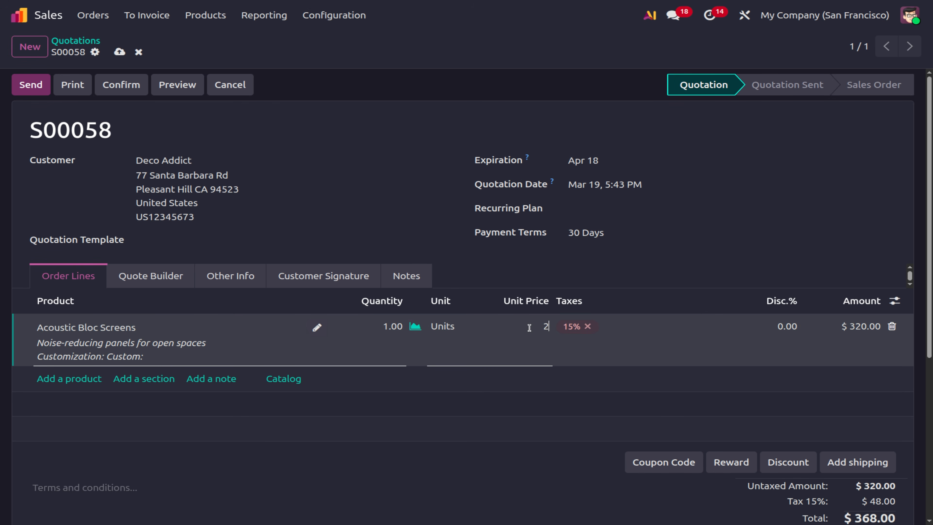
pyautogui.click(588, 326)
pyautogui.click(790, 459)
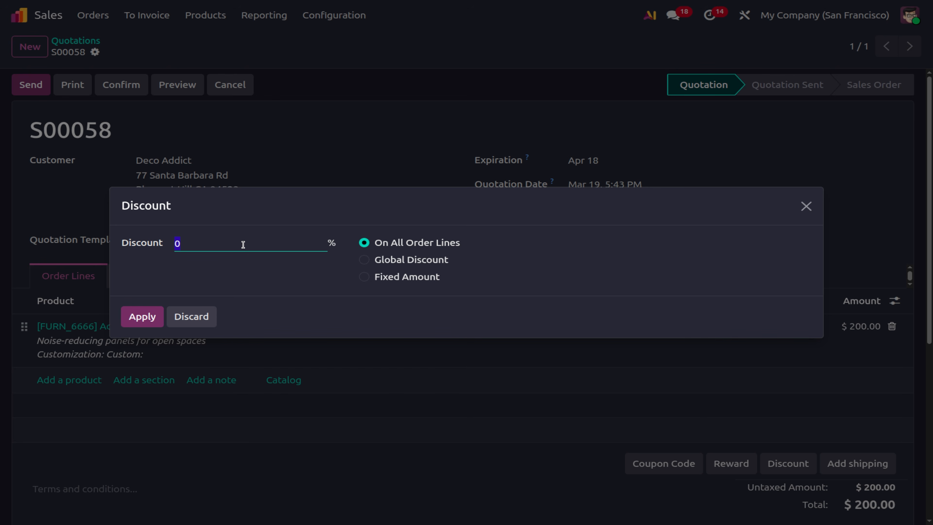
pyautogui.click(139, 317)
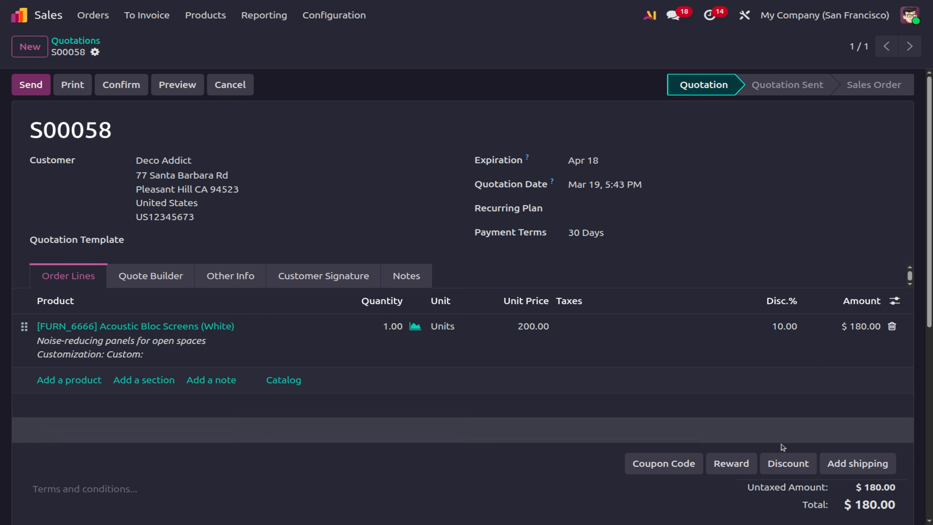
pyautogui.click(893, 326)
# Add an Acoustic Bloc Screens line at 100.00 with the 15% tax removed.
pyautogui.click(46, 326)
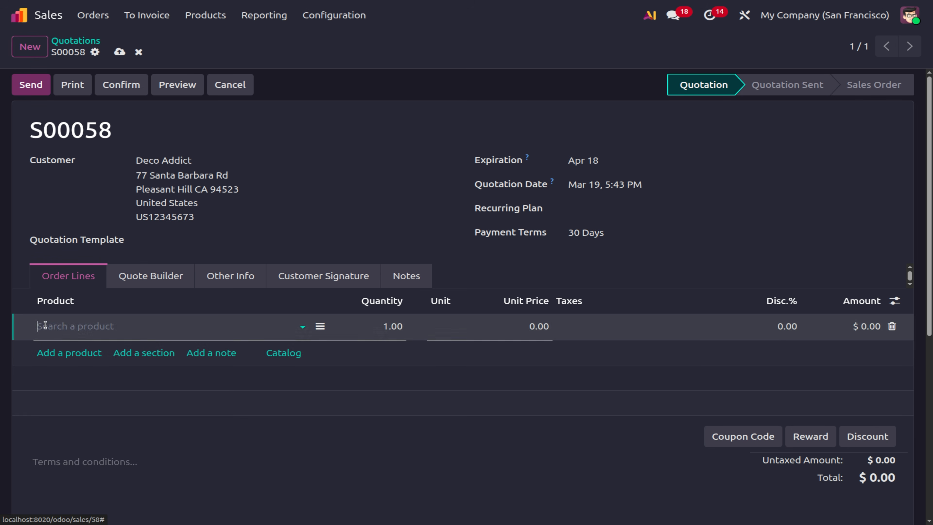
pyautogui.click(68, 328)
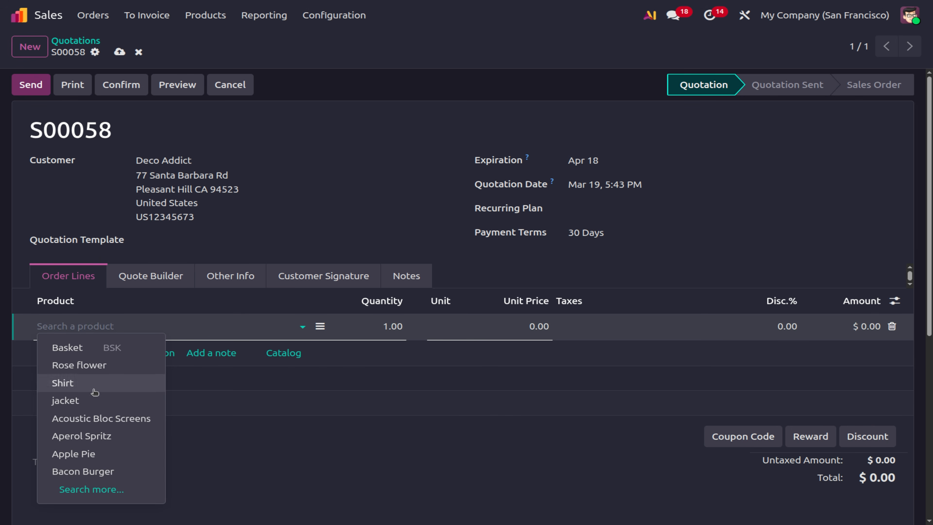
pyautogui.click(95, 419)
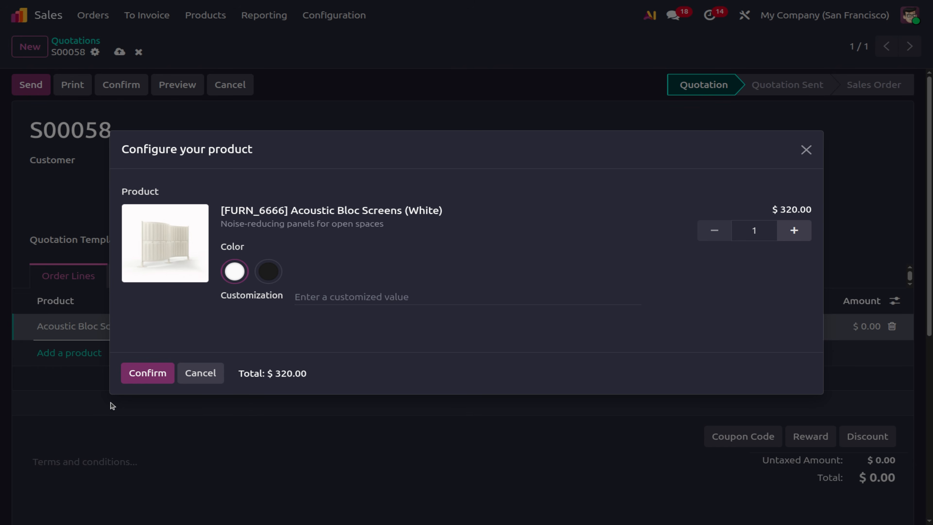
pyautogui.click(135, 372)
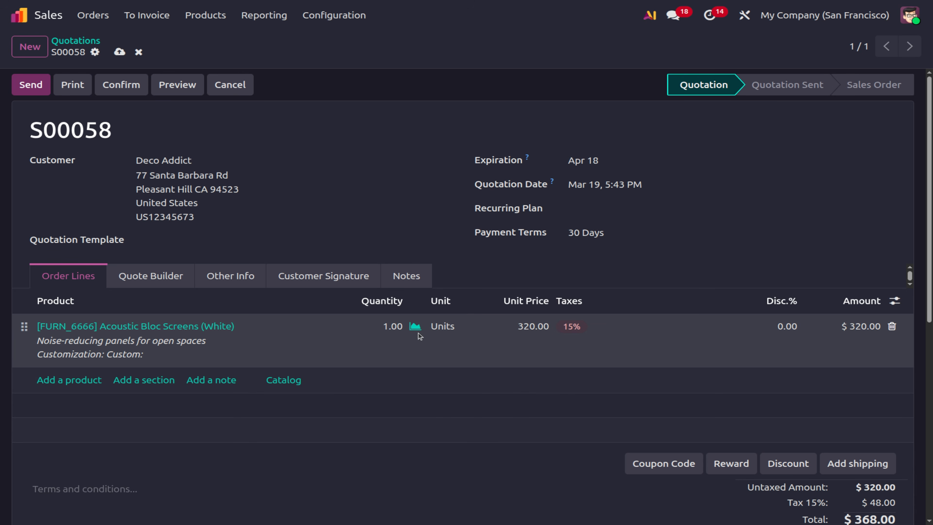
pyautogui.click(528, 327)
pyautogui.write('1')
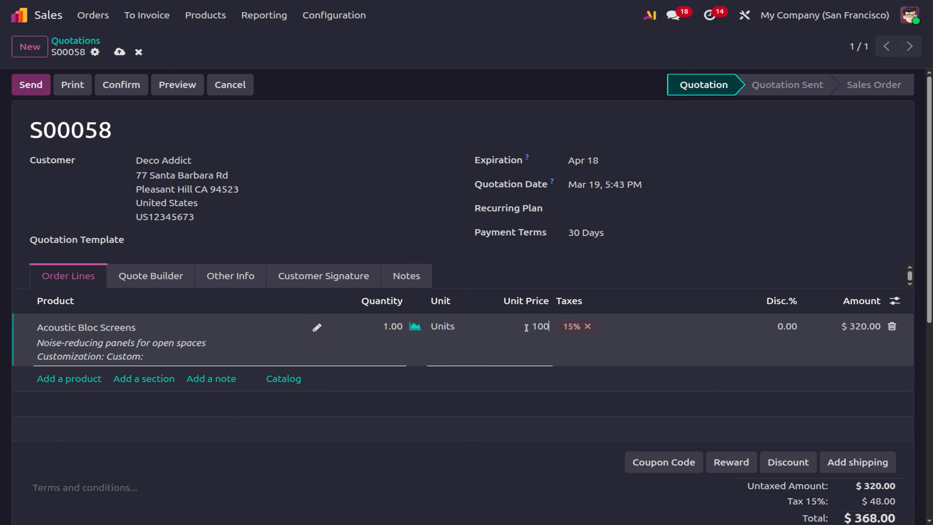
pyautogui.click(587, 326)
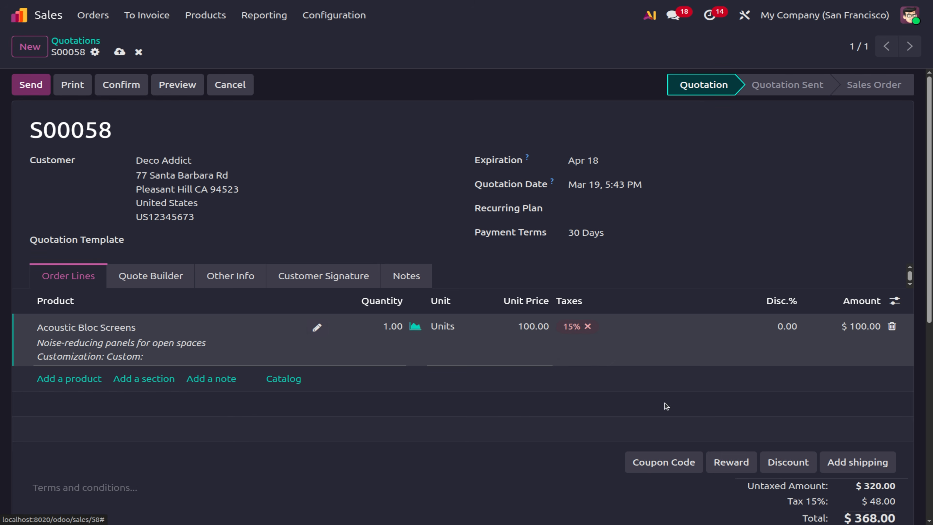
# Add a 10.00 fixed-amount discount line, then delete that Discount line.
pyautogui.click(783, 463)
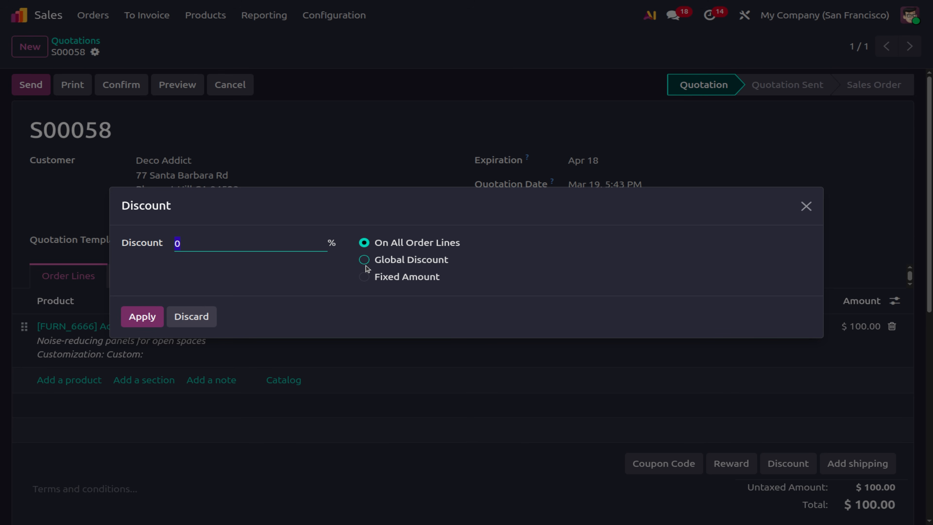
pyautogui.click(364, 277)
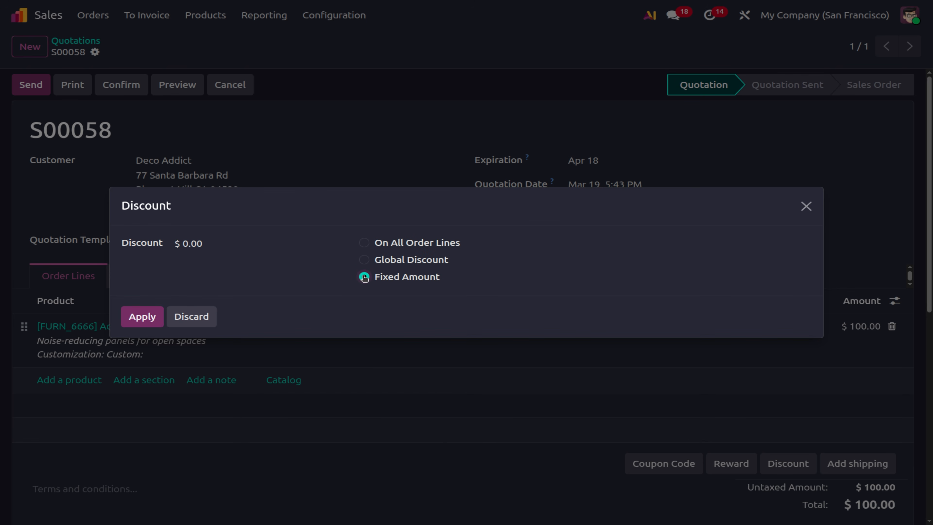
pyautogui.click(243, 245)
pyautogui.write('10')
pyautogui.click(141, 318)
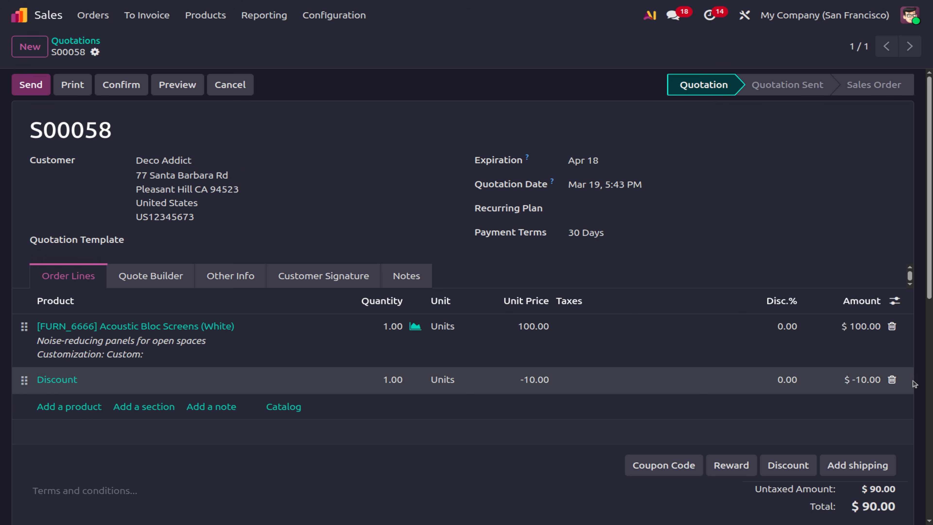
pyautogui.click(892, 380)
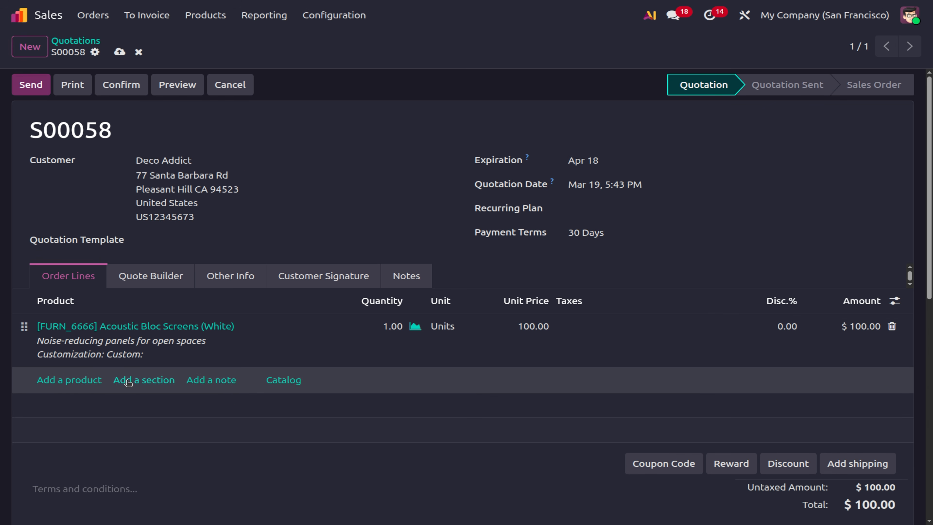
# Add a Bacon Burger line without the 15% tax and change its unit price.
pyautogui.click(84, 381)
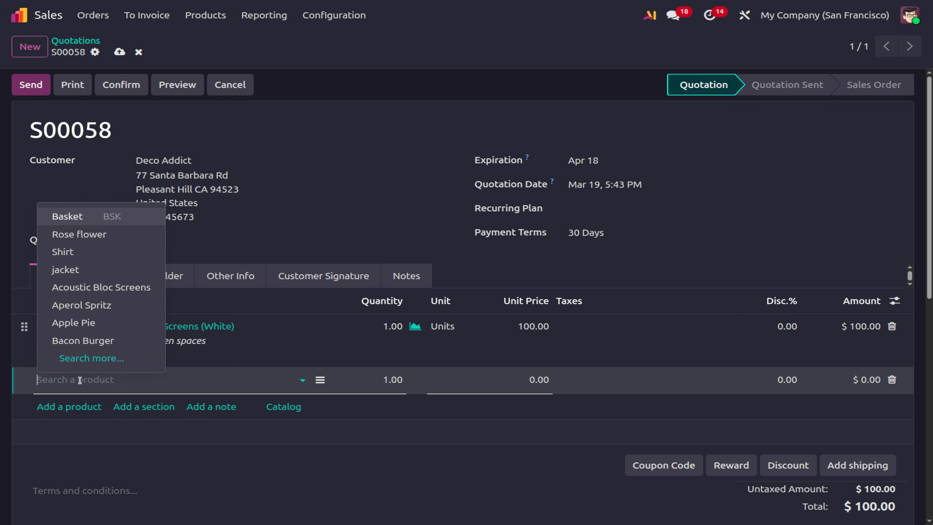
pyautogui.click(87, 338)
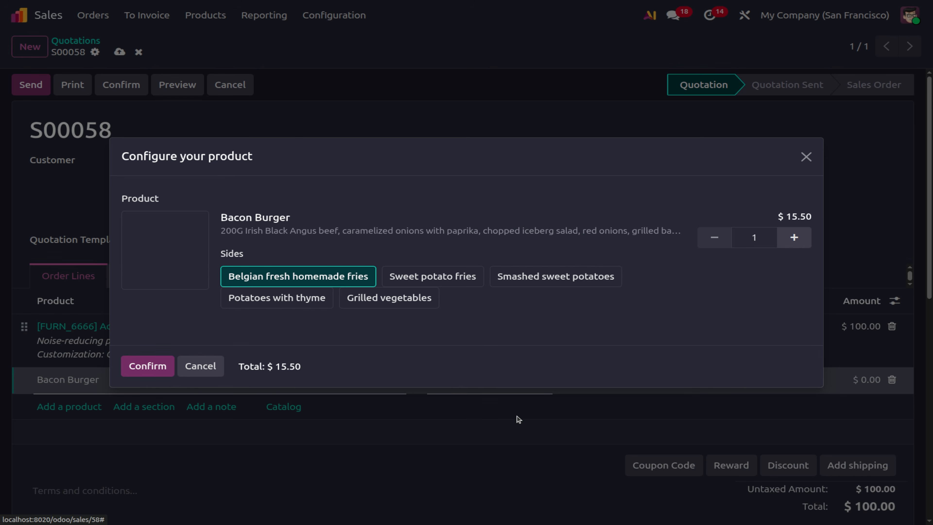
pyautogui.click(156, 366)
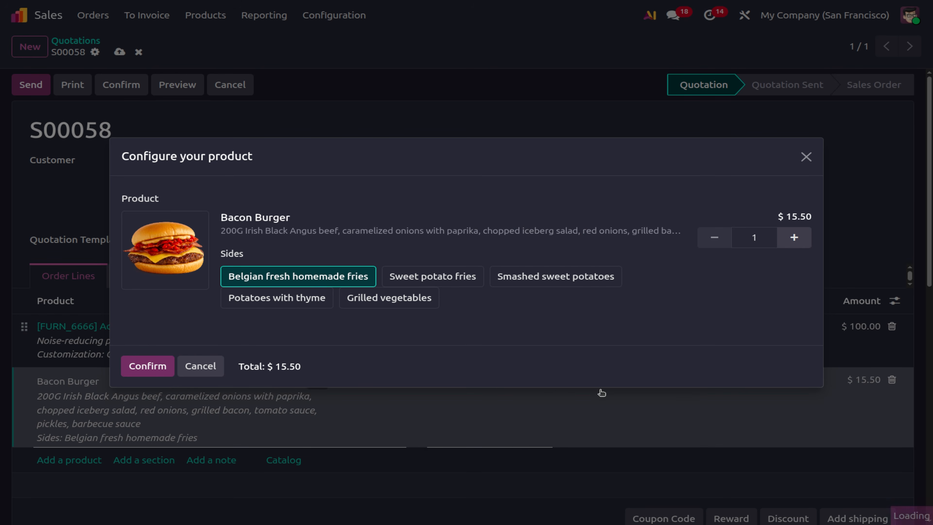
pyautogui.click(580, 382)
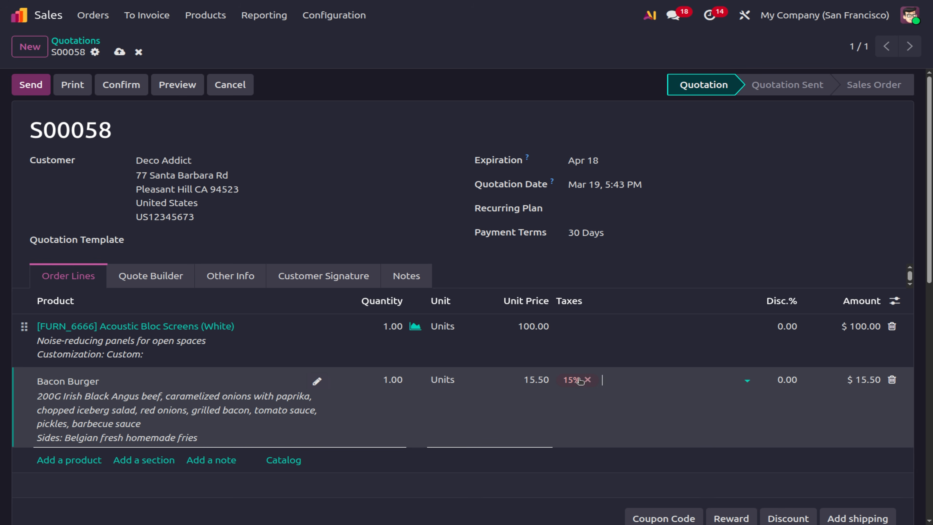
pyautogui.click(586, 380)
pyautogui.click(539, 382)
pyautogui.write('200')
# Apply a 10% discount to all lines, then delete the Bacon Burger line.
pyautogui.click(790, 521)
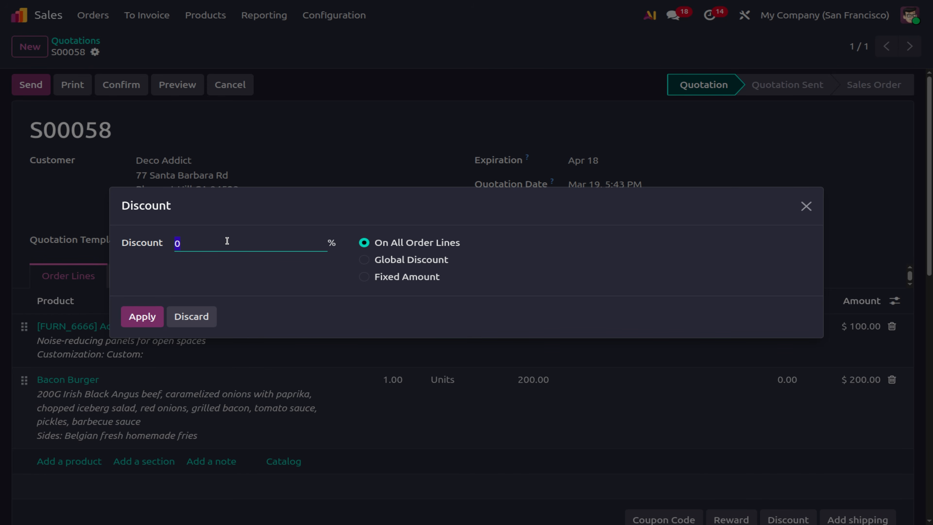
pyautogui.write('10')
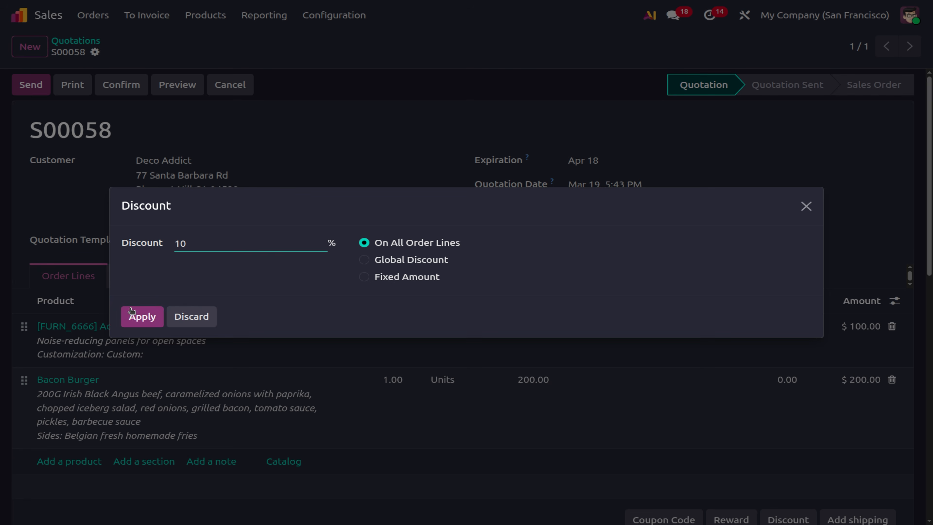
pyautogui.click(138, 317)
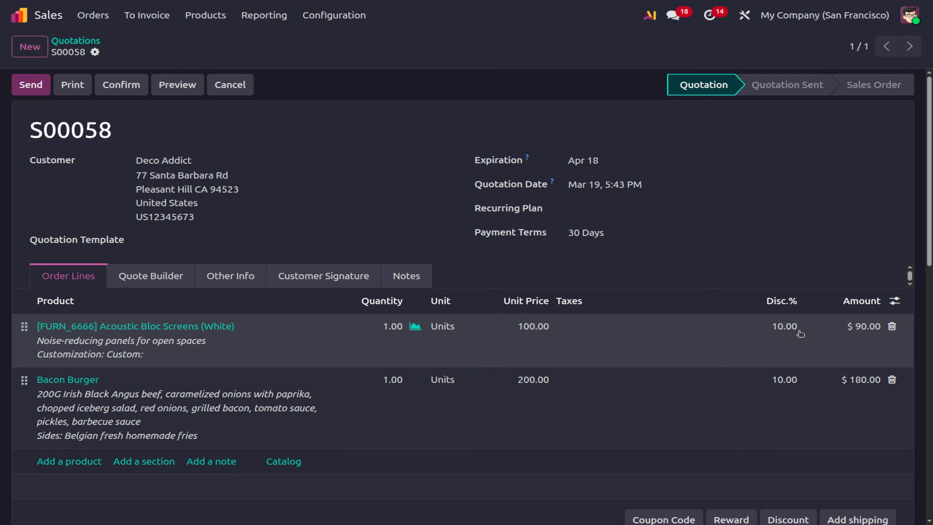
pyautogui.scroll(-3, 758, 394)
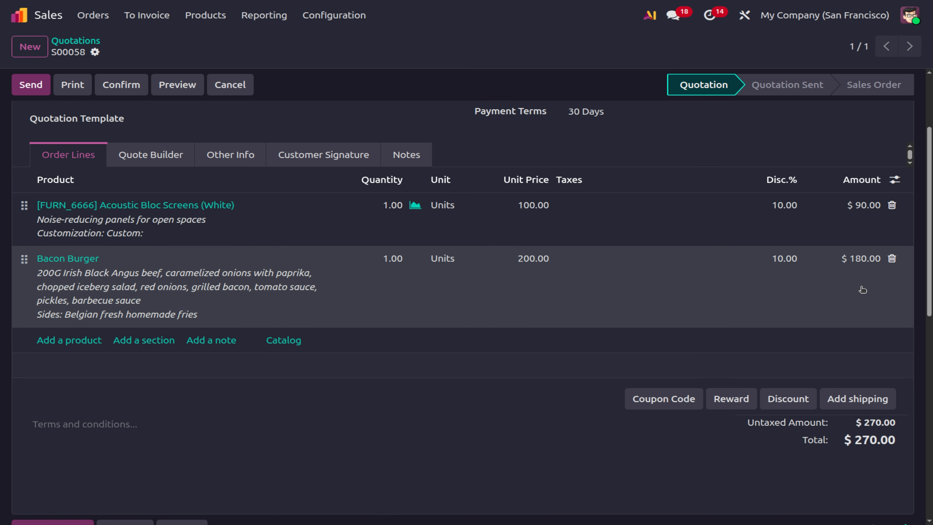
pyautogui.click(893, 258)
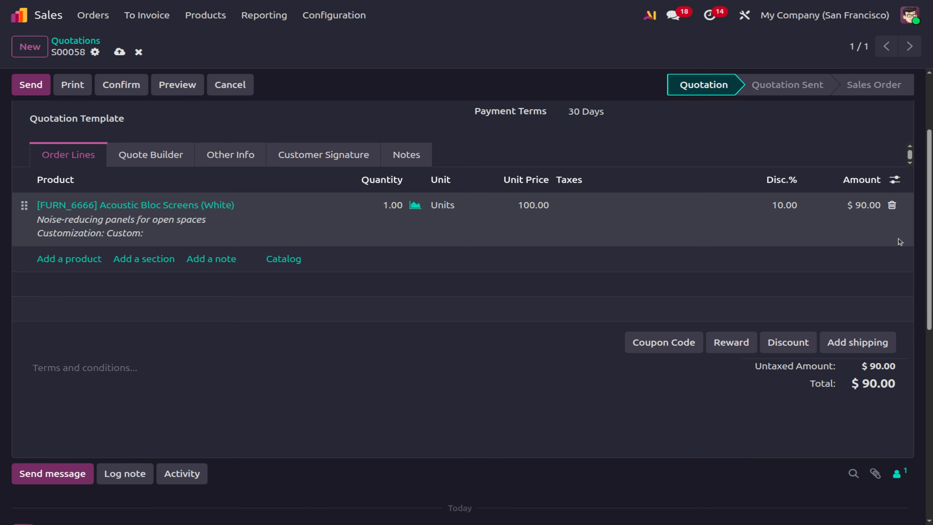
# Delete the remaining line and add Acoustic Bloc Screens (White) and Shirt (Black) lines.
pyautogui.click(892, 205)
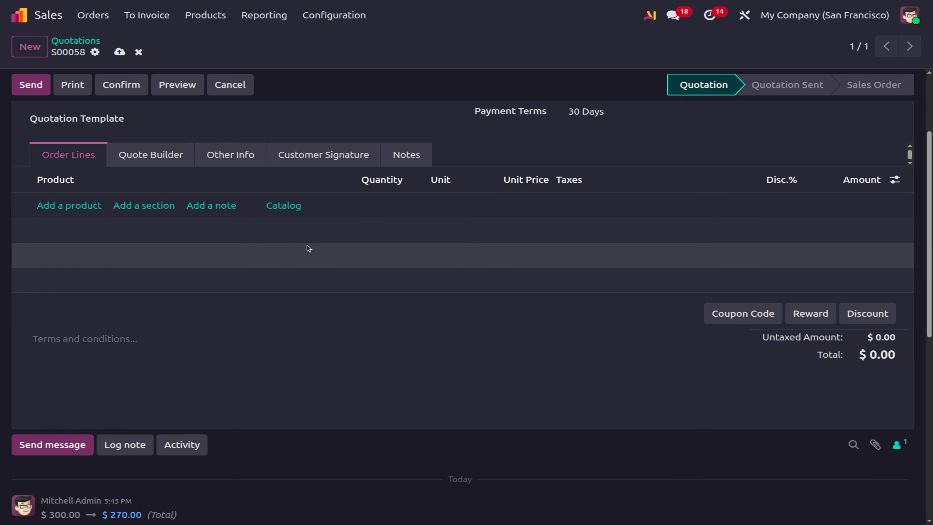
pyautogui.click(59, 206)
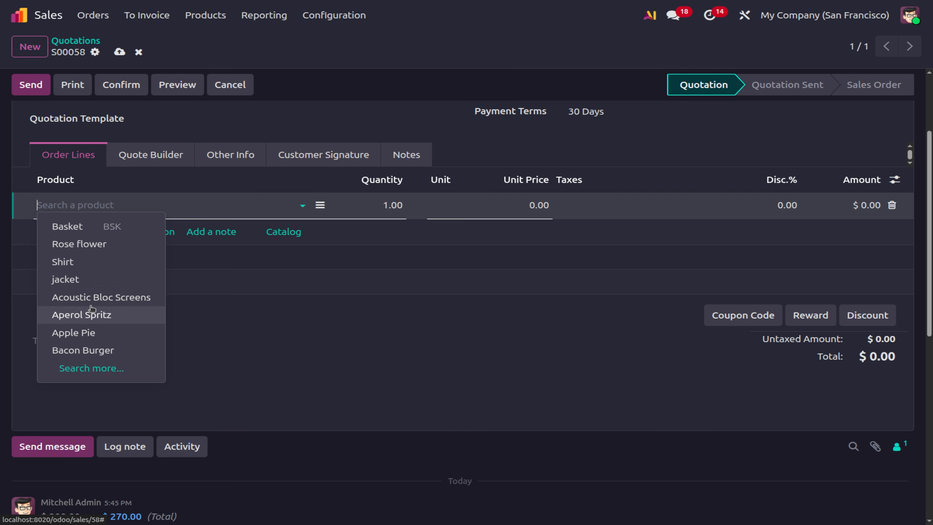
pyautogui.click(91, 300)
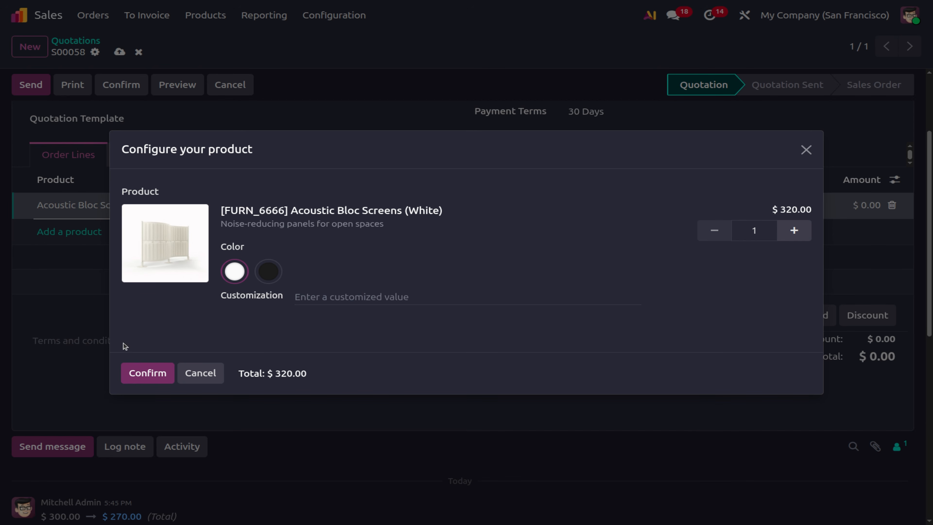
pyautogui.click(140, 373)
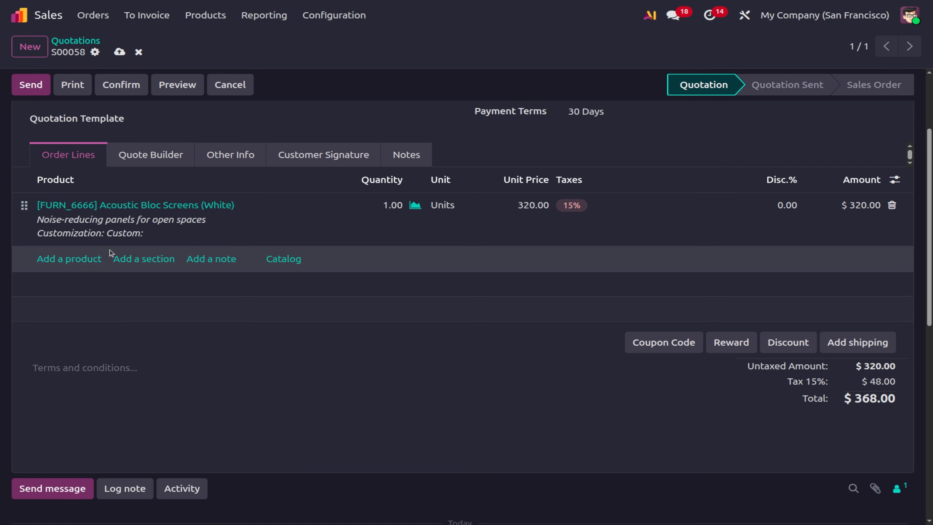
pyautogui.click(88, 263)
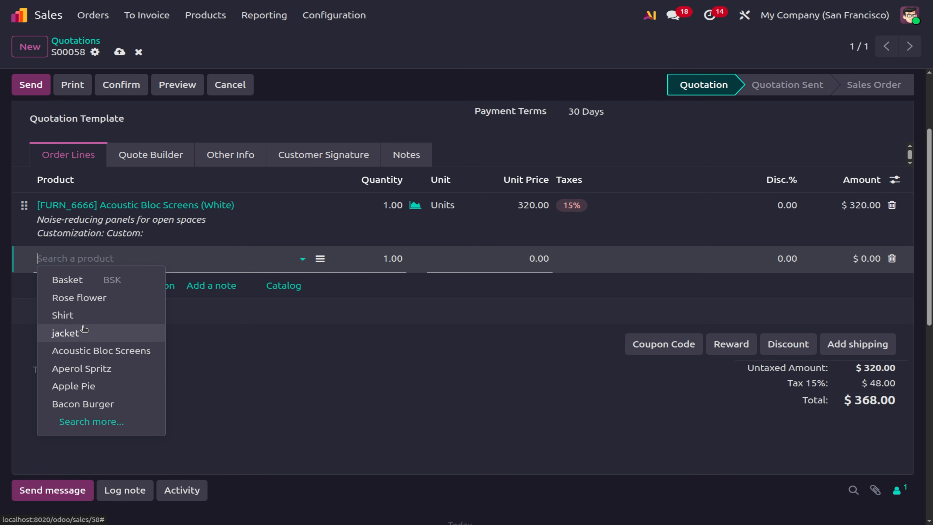
pyautogui.click(84, 320)
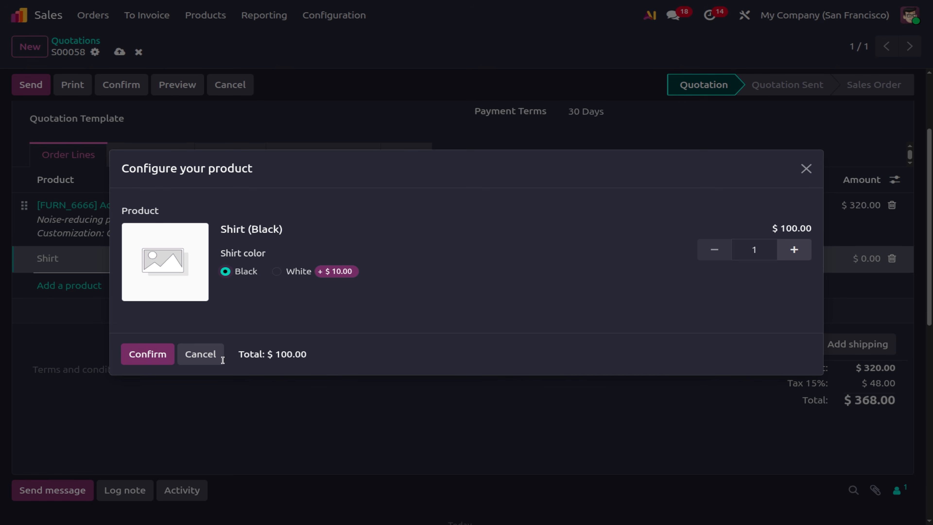
pyautogui.click(147, 354)
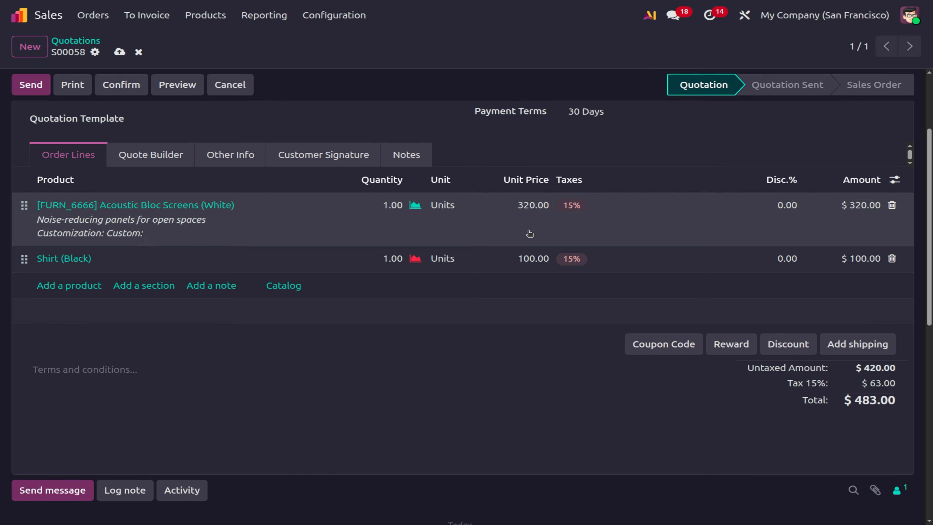
# Remove the 15% tax from both lines and set Acoustic Bloc Screens to 200.00.
pyautogui.click(576, 261)
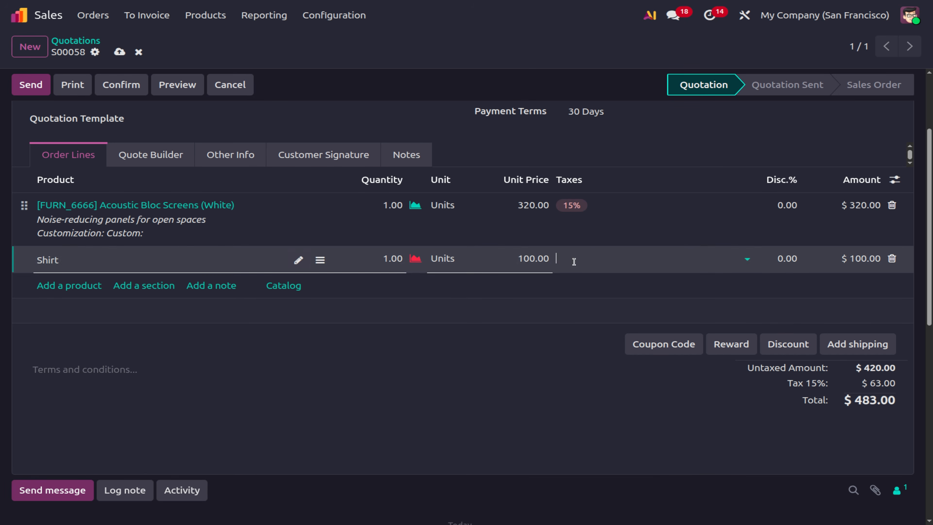
pyautogui.click(582, 202)
pyautogui.click(582, 205)
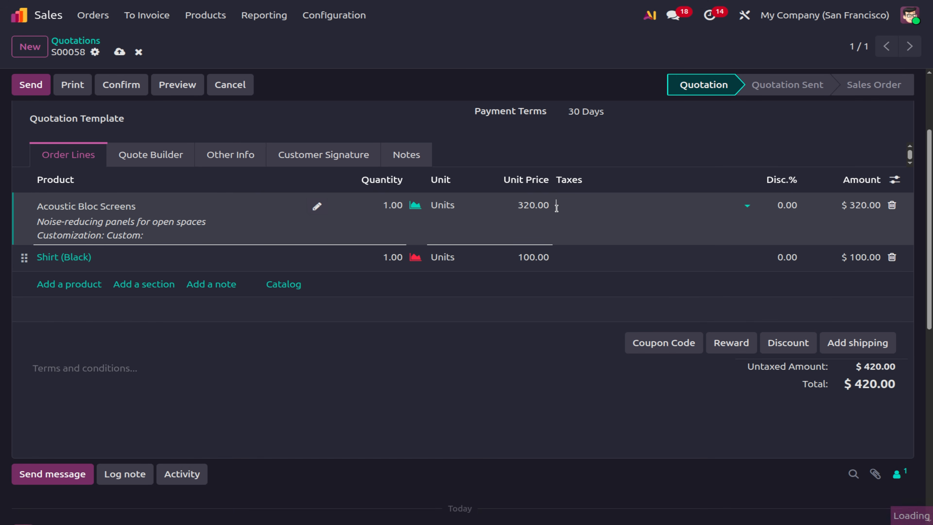
pyautogui.click(539, 207)
pyautogui.write('2')
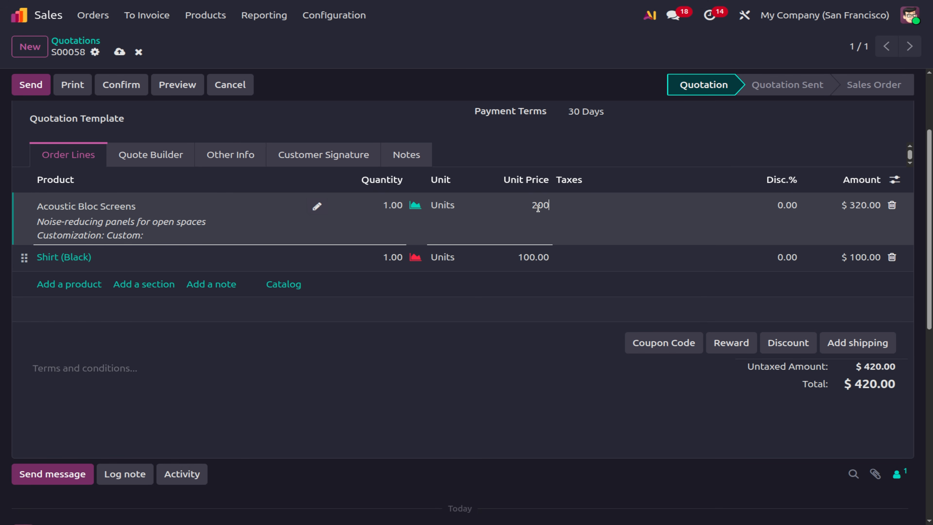
pyautogui.click(655, 466)
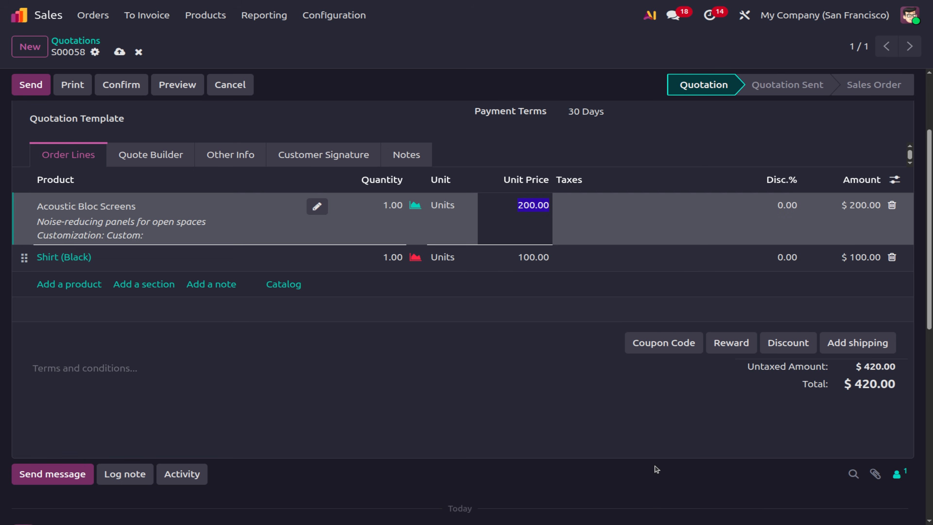
pyautogui.click(792, 349)
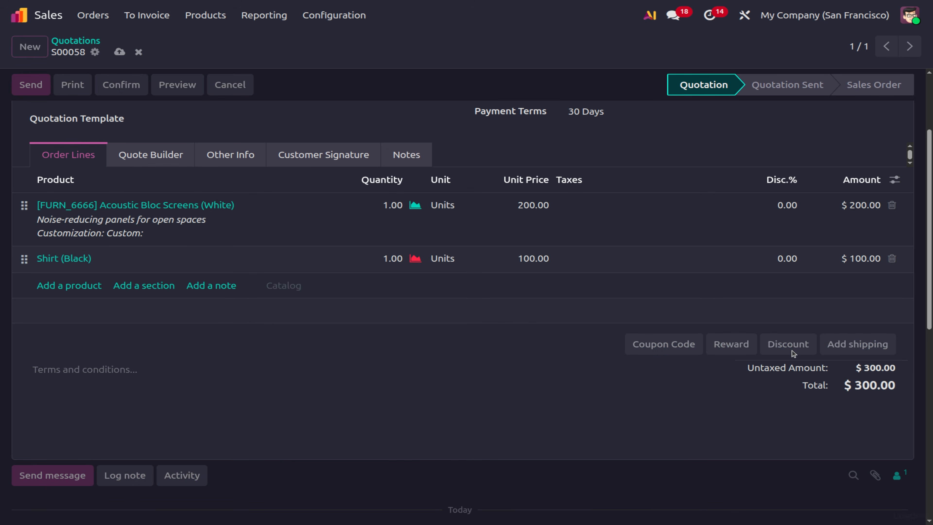
# Apply a 30% global discount, adding a -90.00 Discount line for a $210.00 total.
pyautogui.write('2')
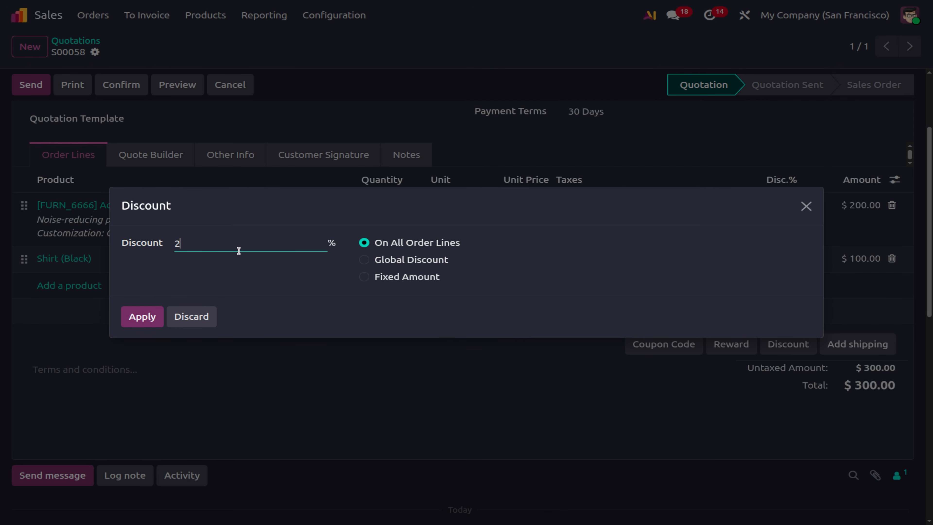
pyautogui.press('BackSpace')
pyautogui.write('30')
pyautogui.click(364, 261)
pyautogui.click(141, 317)
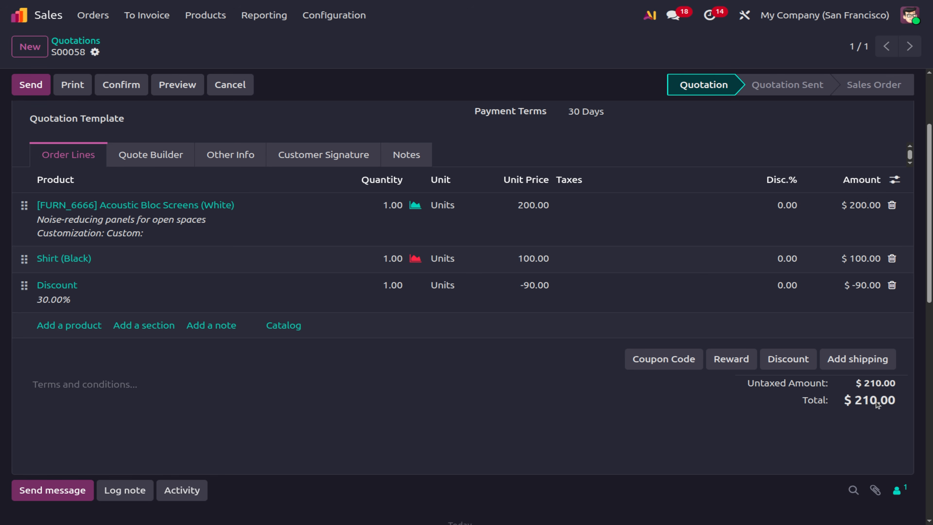
# Tick Pricelists in the Sales settings, save, and go to Products > Pricelists.
pyautogui.scroll(3, 293, 297)
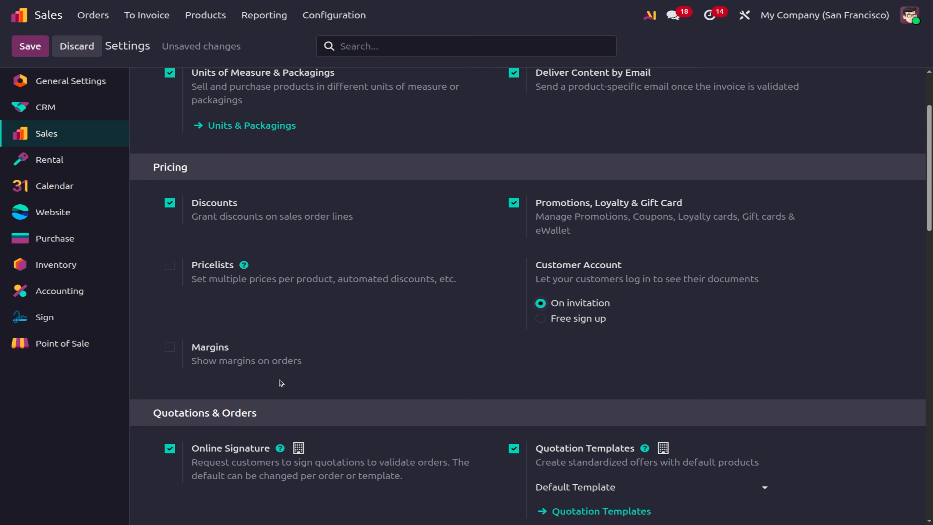
pyautogui.scroll(-4, 278, 381)
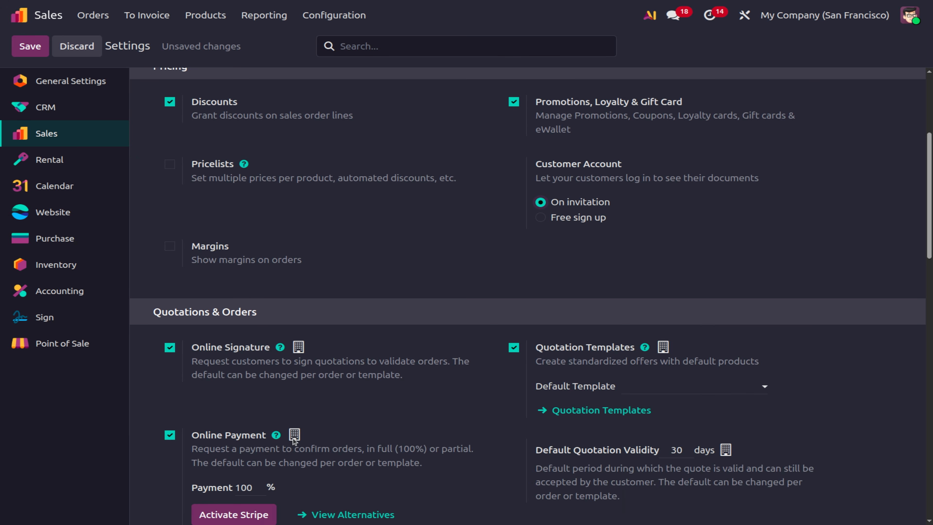
pyautogui.scroll(3, 293, 439)
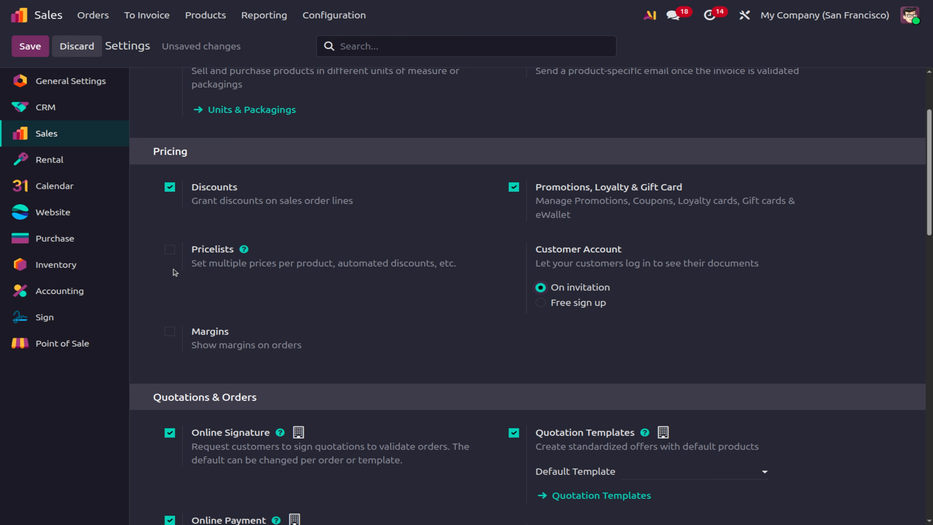
pyautogui.click(171, 251)
pyautogui.click(30, 50)
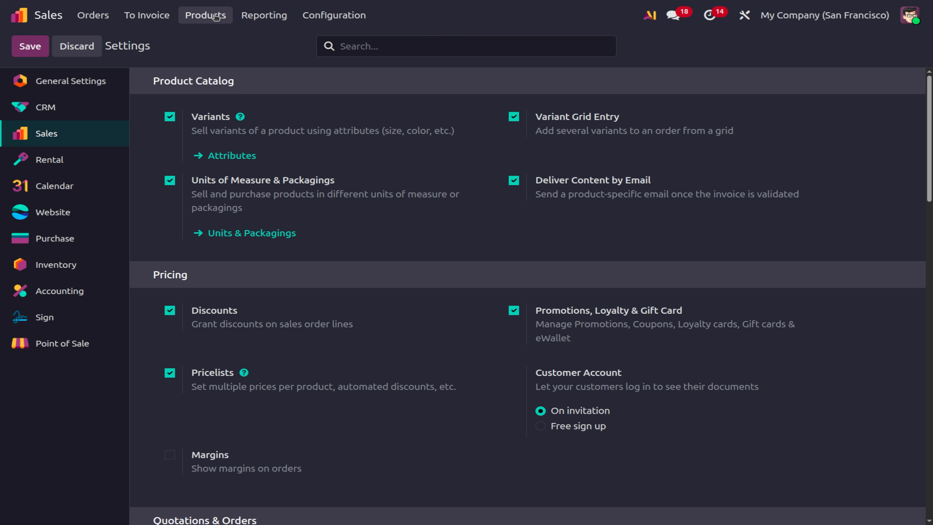
pyautogui.click(216, 16)
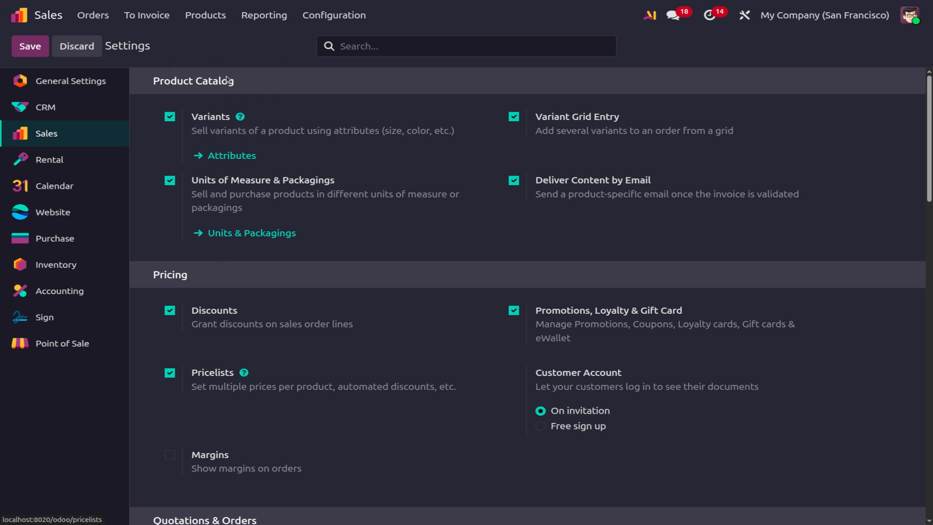
pyautogui.click(229, 78)
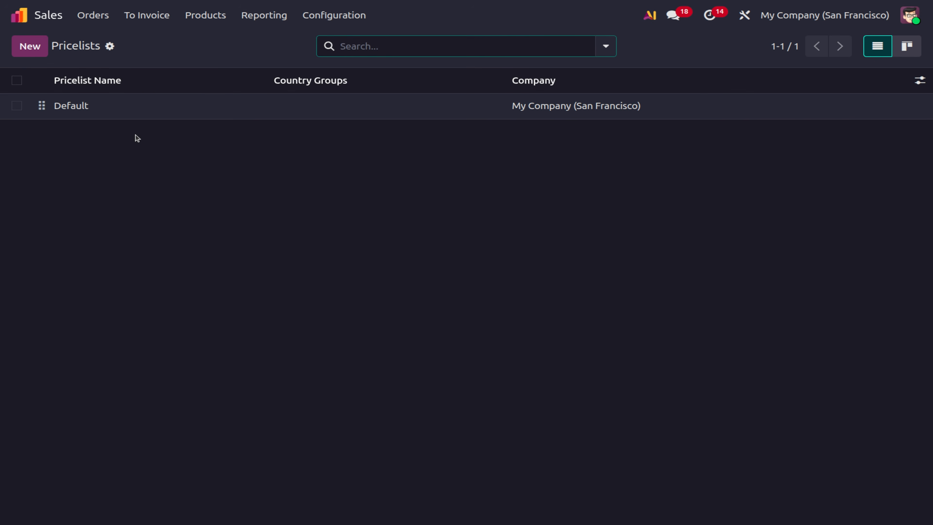
# Look over the Default pricelist, then create a new pricelist named 'Festival price'.
pyautogui.click(78, 106)
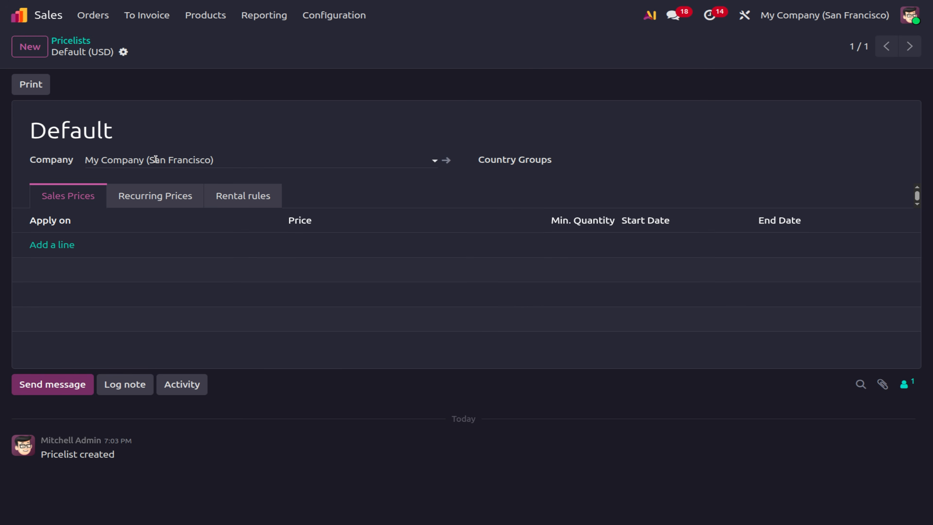
pyautogui.click(83, 43)
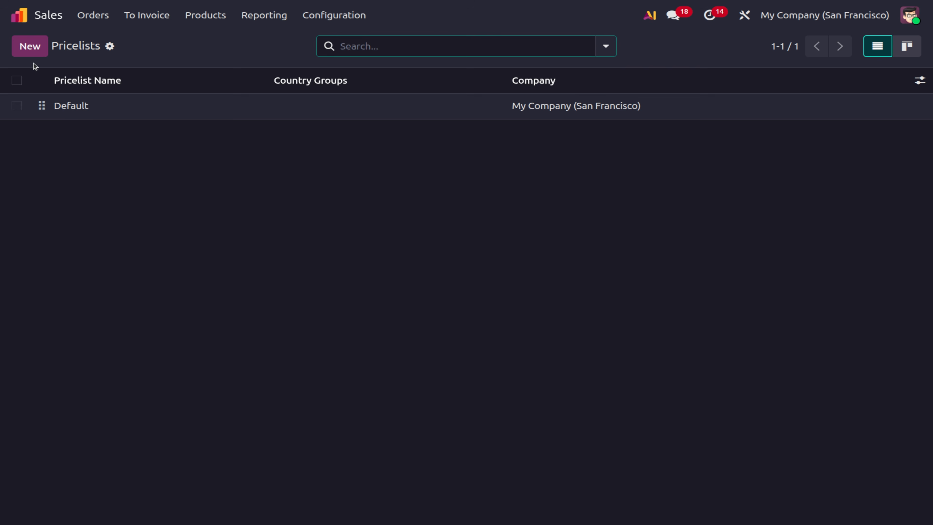
pyautogui.click(35, 56)
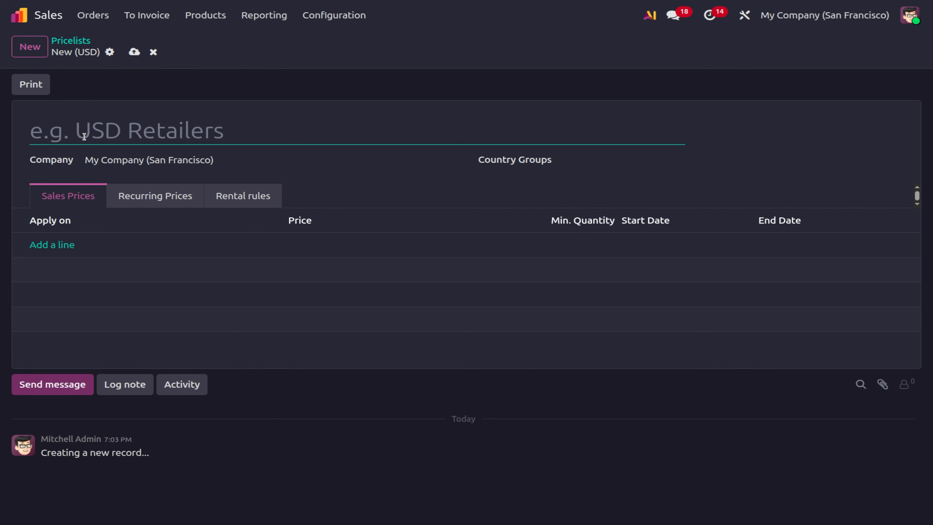
pyautogui.write('Fest')
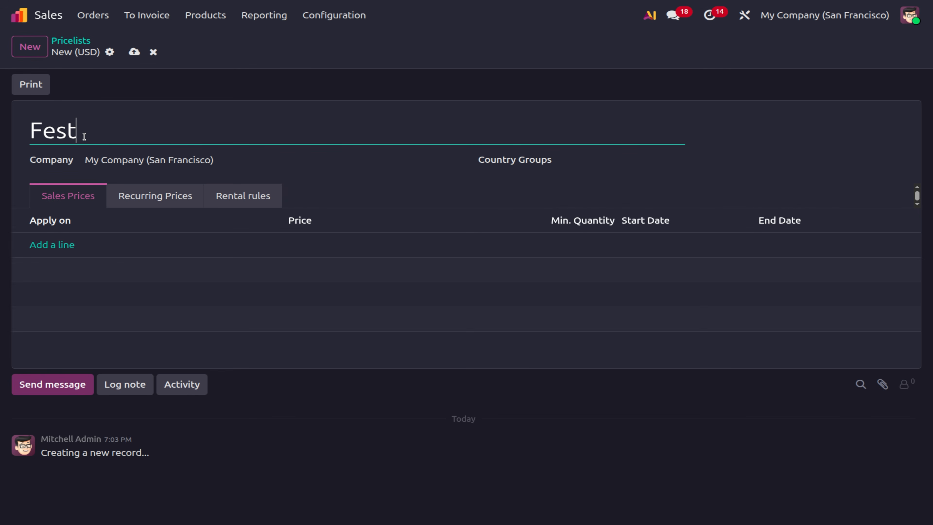
pyautogui.write('ival price')
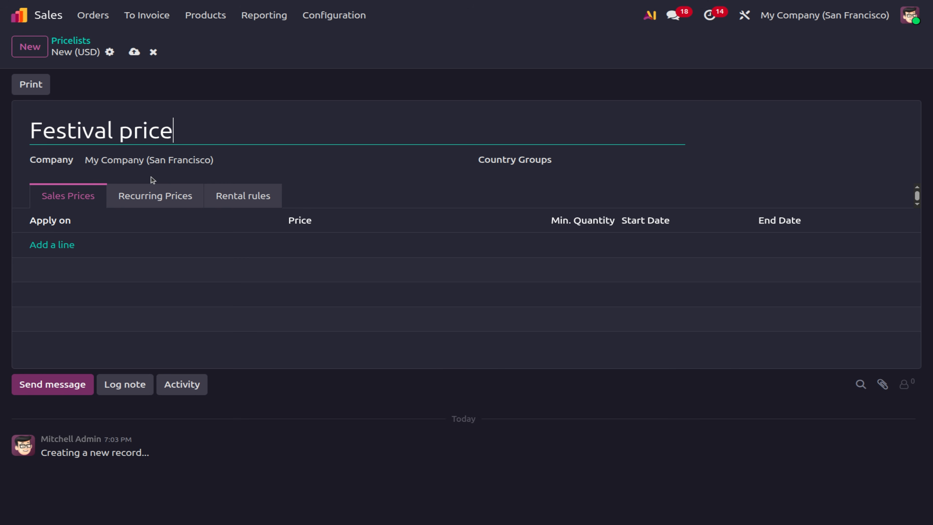
# Close the new price rule form unsaved and return to the apps home menu.
pyautogui.click(64, 253)
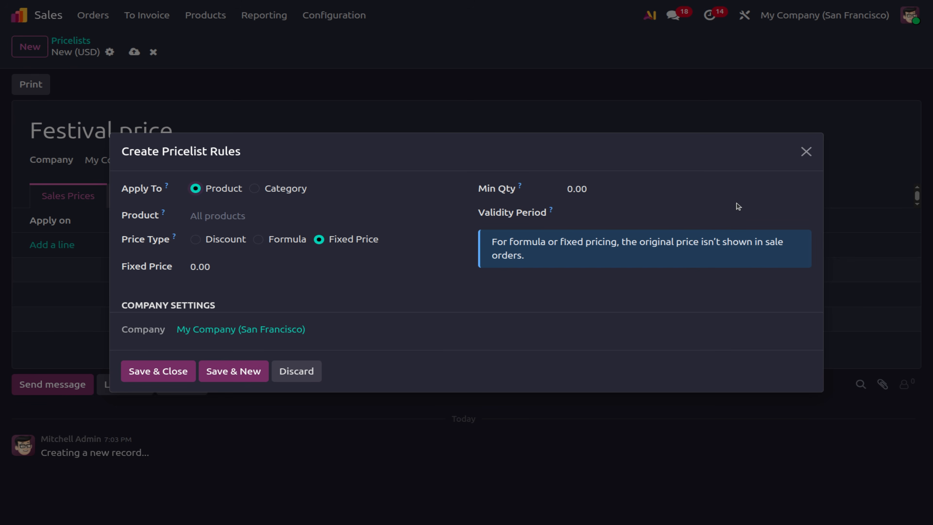
pyautogui.click(805, 152)
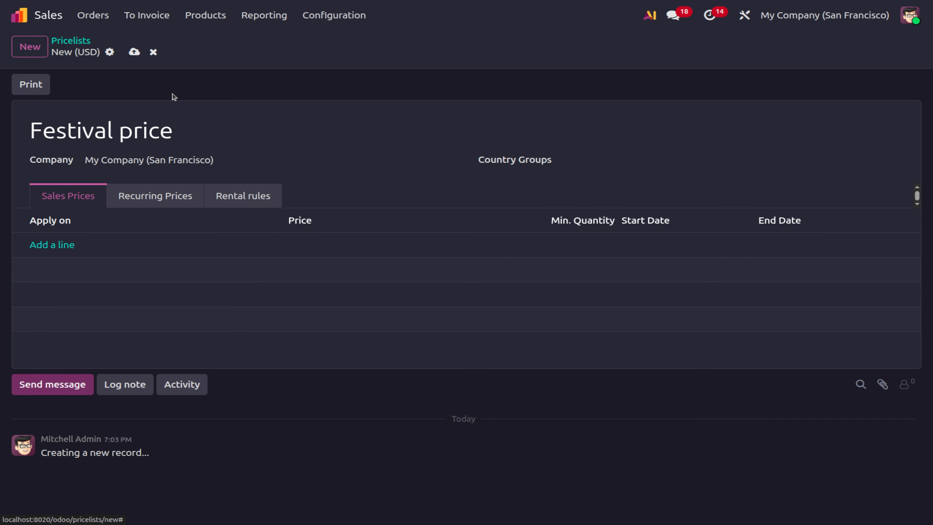
pyautogui.click(19, 15)
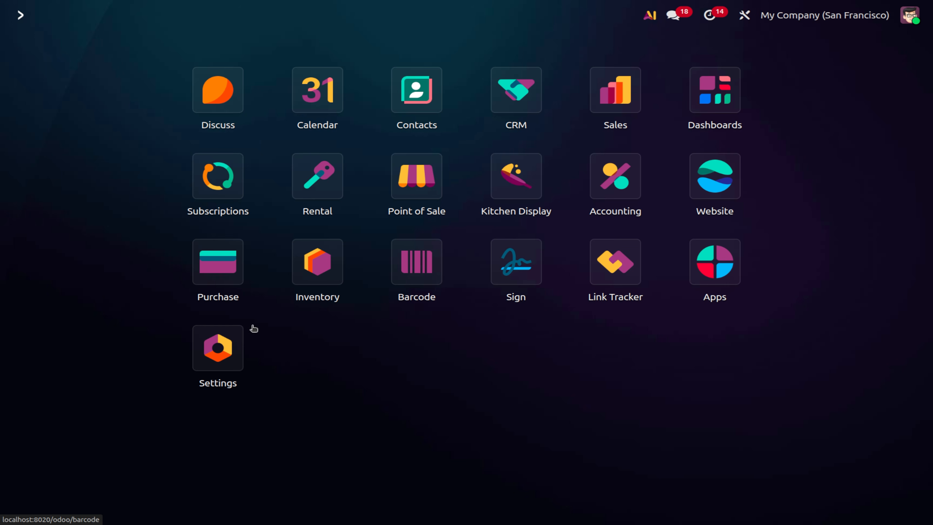
# Activate developer mode from the Developer Tools section of Settings.
pyautogui.click(201, 368)
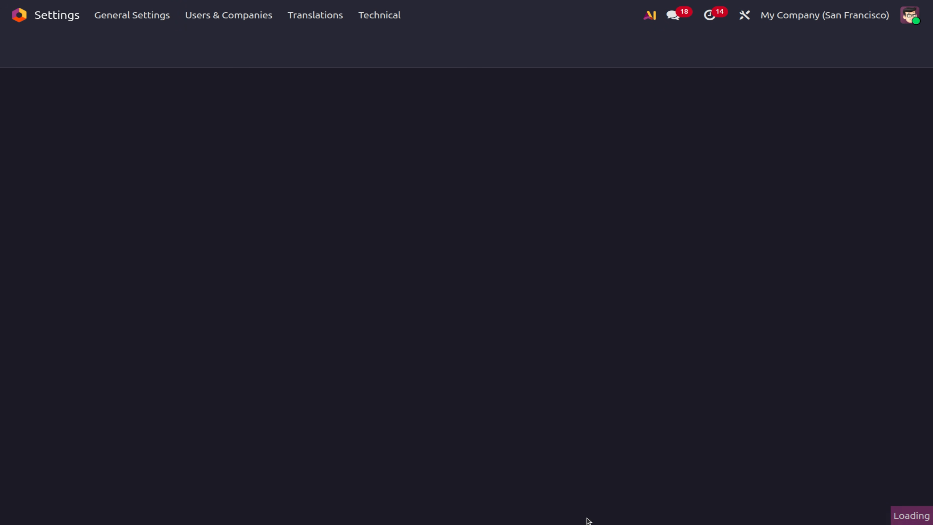
pyautogui.scroll(-10, 564, 427)
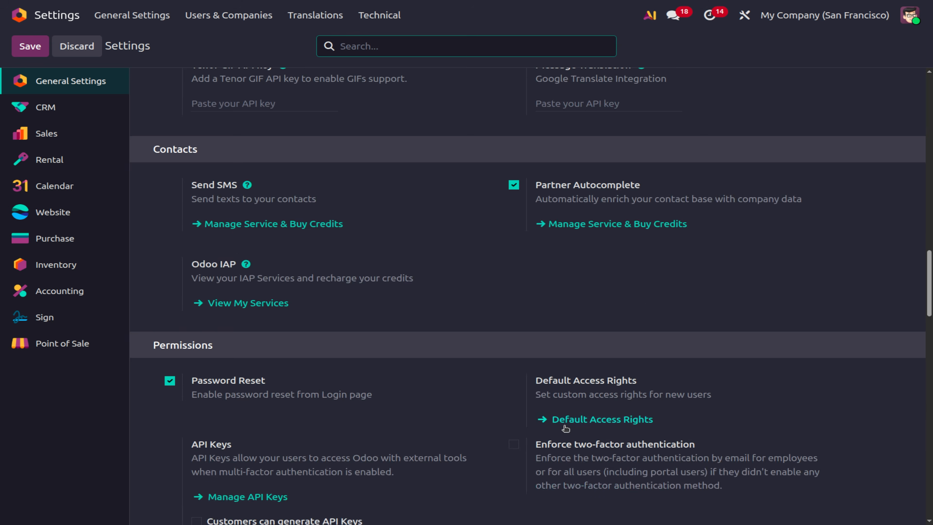
pyautogui.scroll(-15, 565, 427)
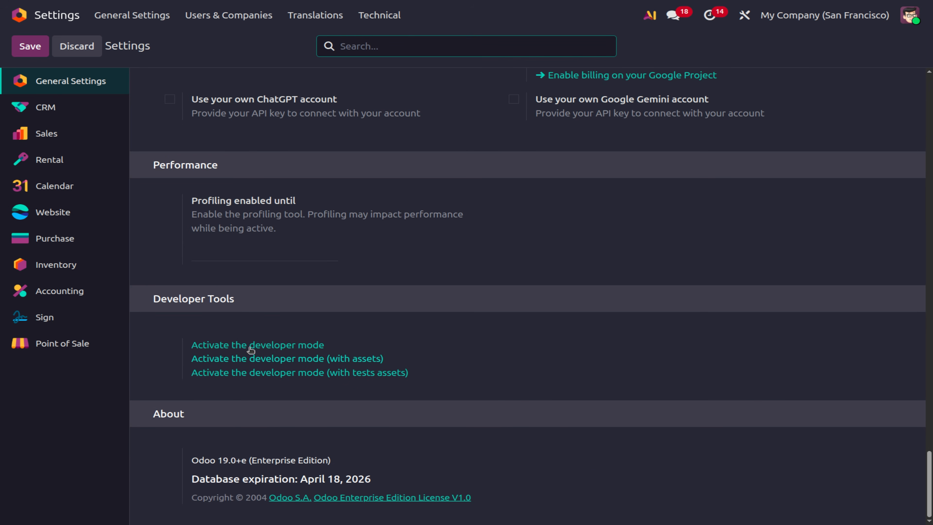
pyautogui.click(253, 347)
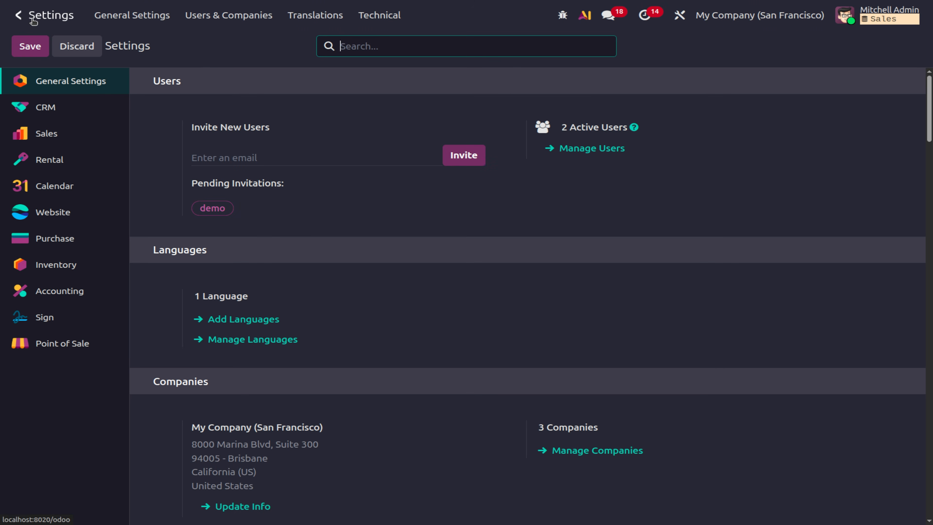
# Check the Festival price pricelist in Sales, which has no price rules yet.
pyautogui.click(19, 15)
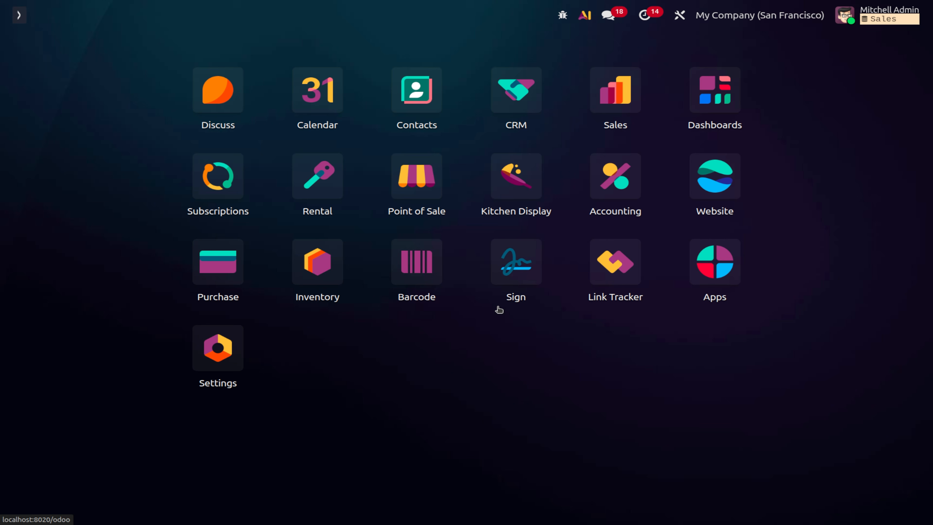
pyautogui.click(590, 94)
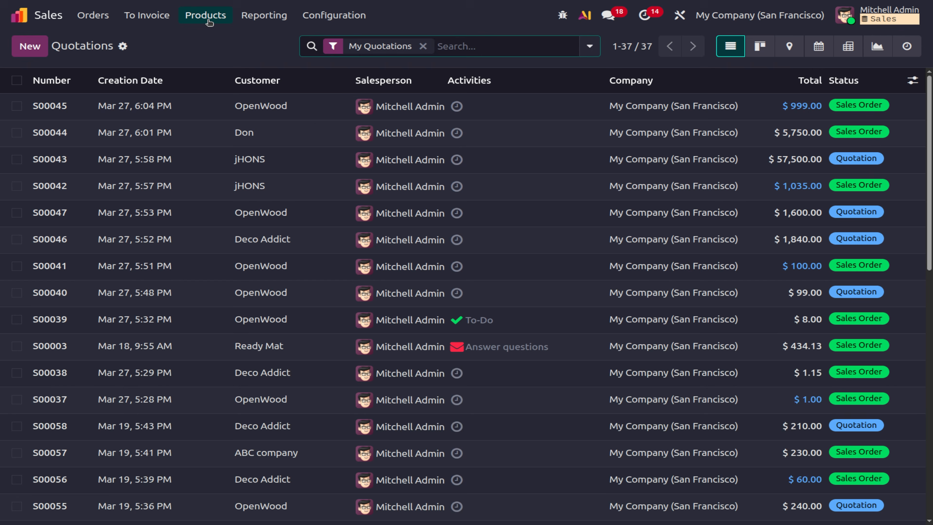
pyautogui.click(207, 19)
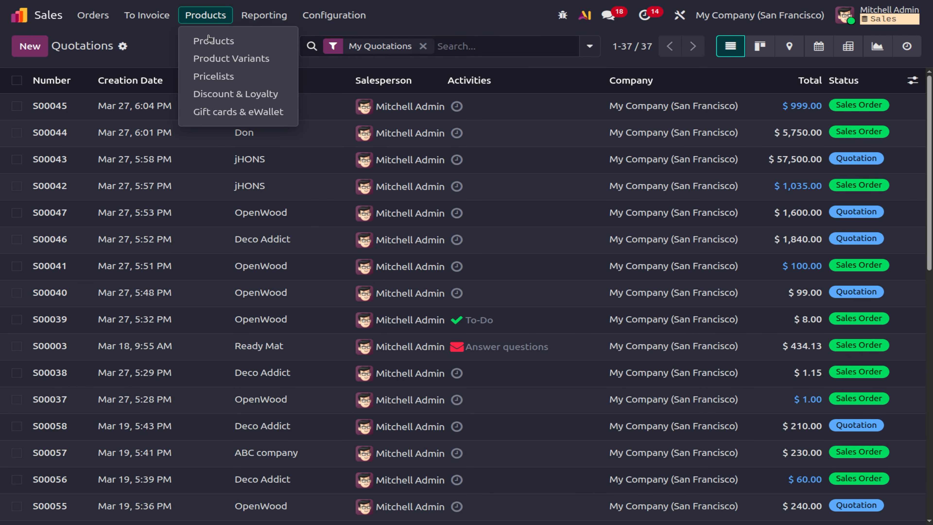
pyautogui.click(216, 75)
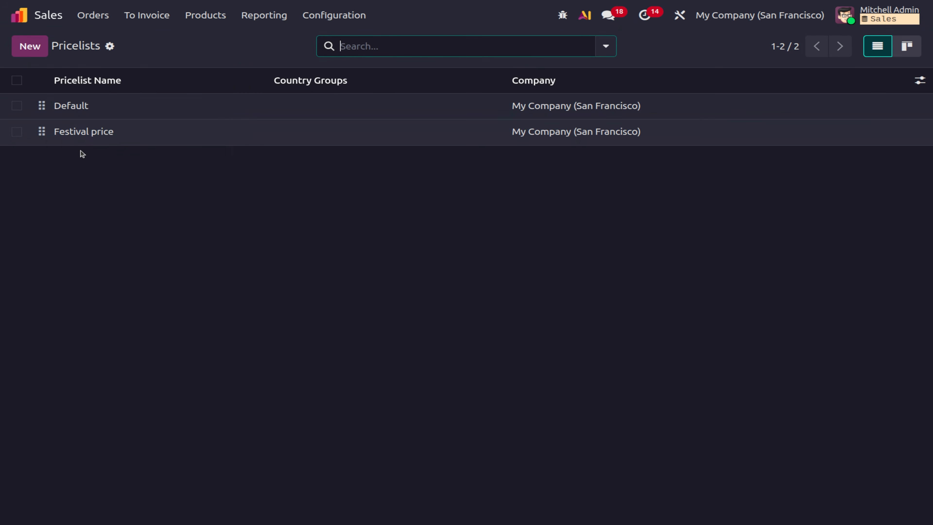
pyautogui.click(84, 138)
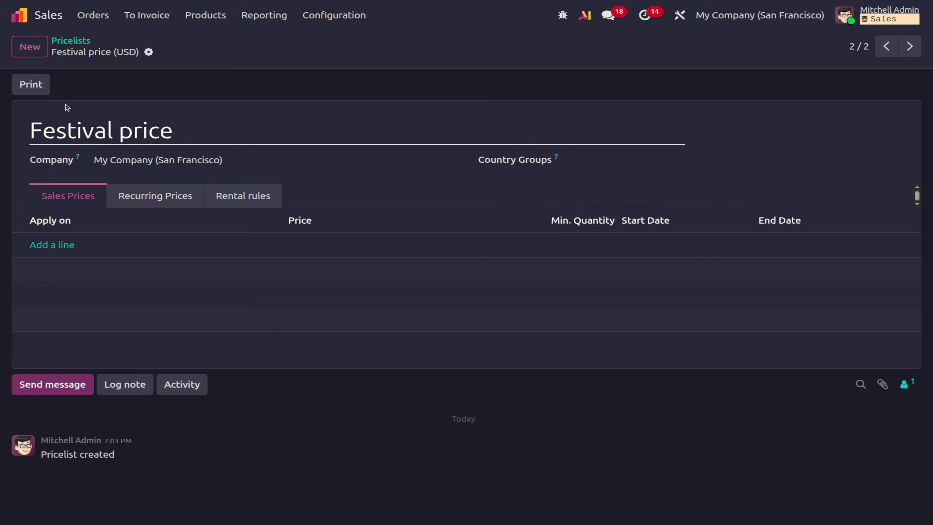
pyautogui.click(19, 16)
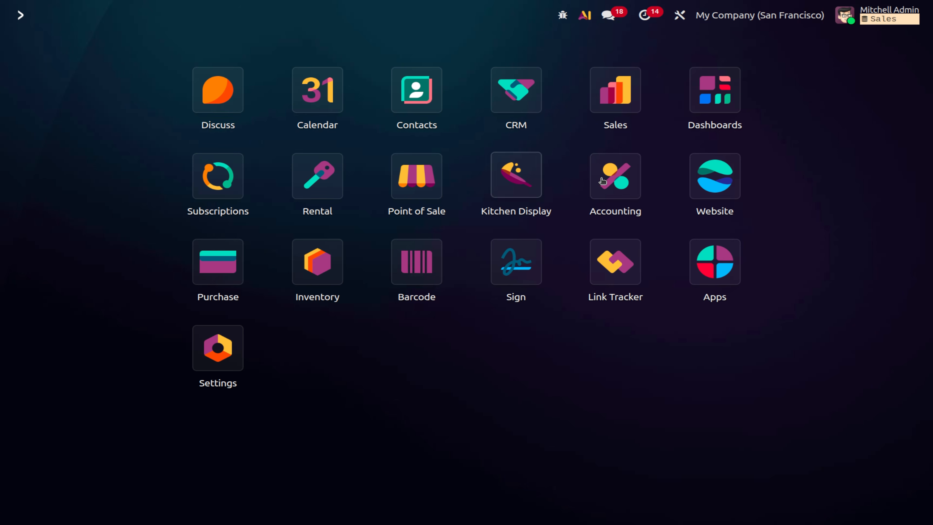
# Find INR in Accounting's currency list and switch on its Active toggle.
pyautogui.click(615, 183)
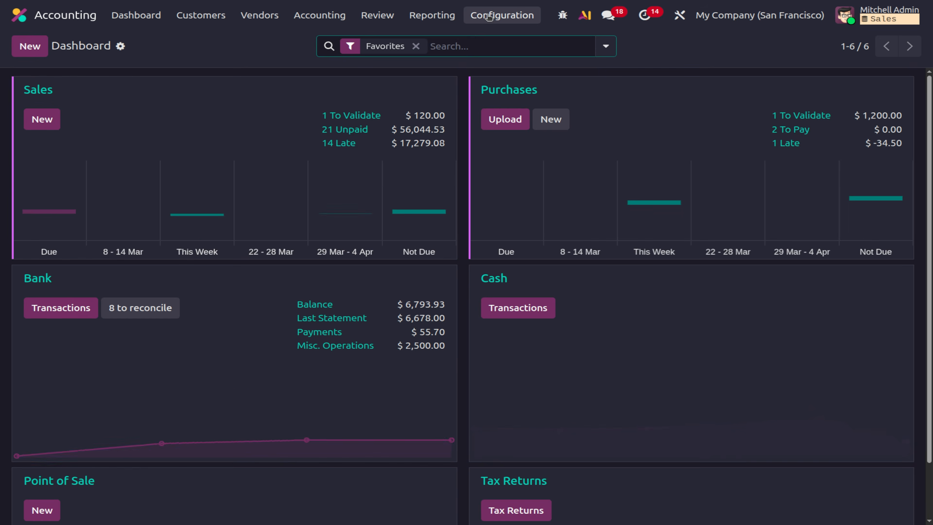
pyautogui.click(488, 17)
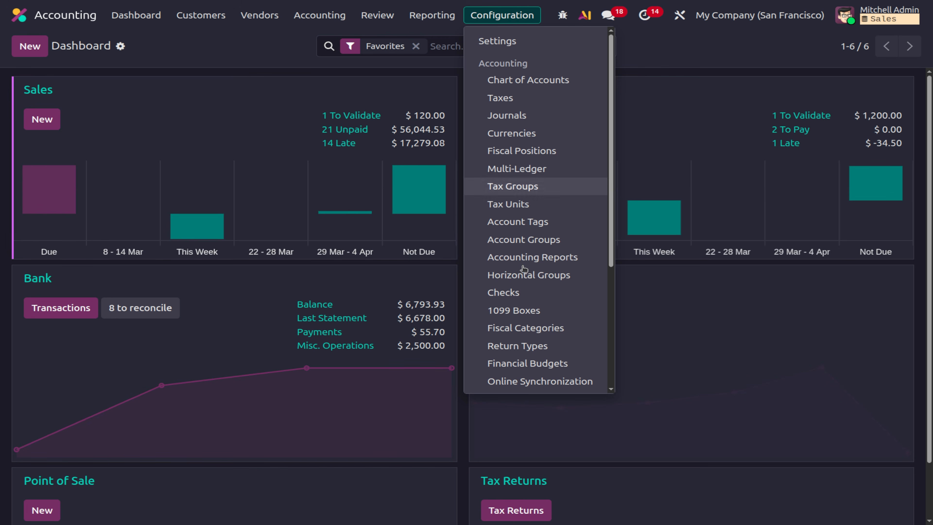
pyautogui.click(525, 140)
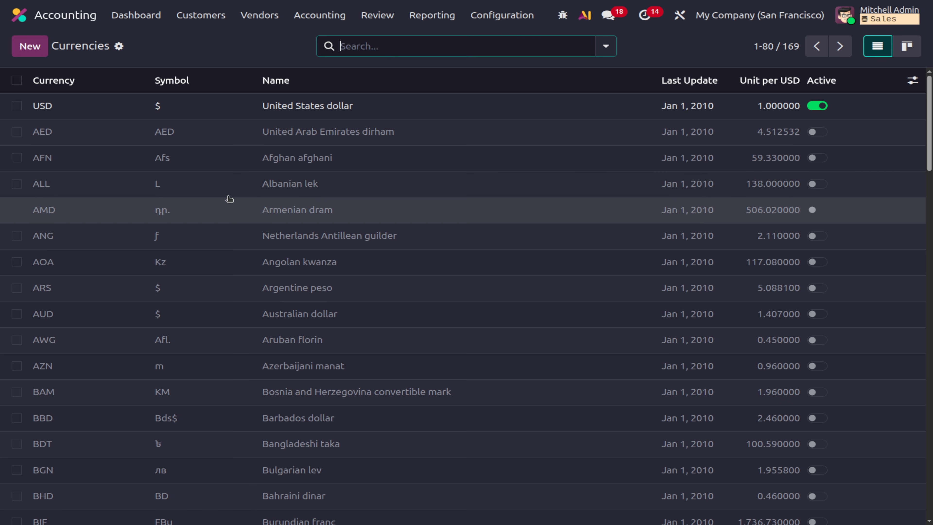
pyautogui.click(370, 49)
pyautogui.write('inr')
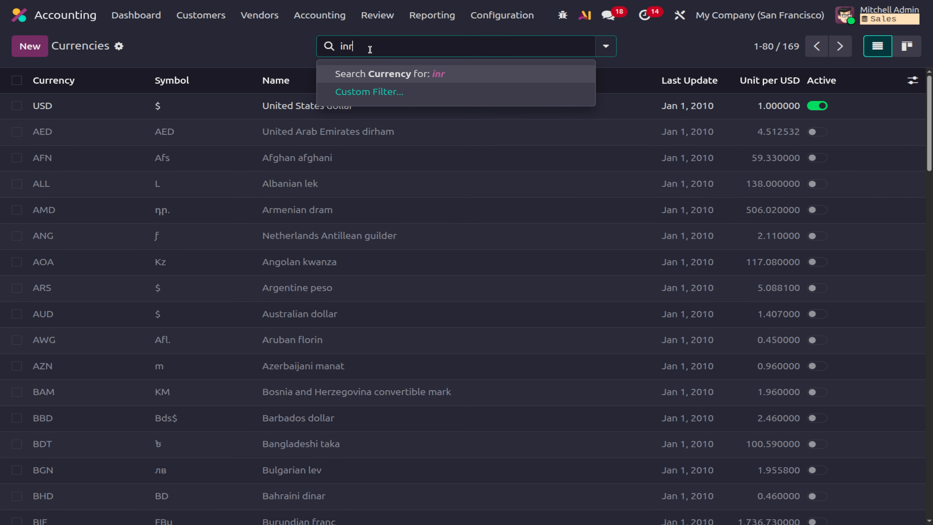
pyautogui.press('Return')
pyautogui.click(822, 106)
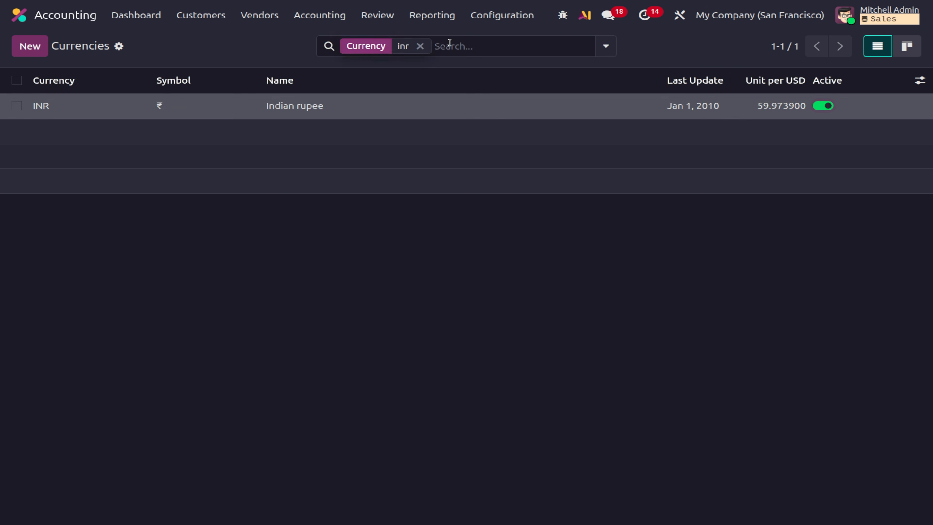
pyautogui.click(420, 47)
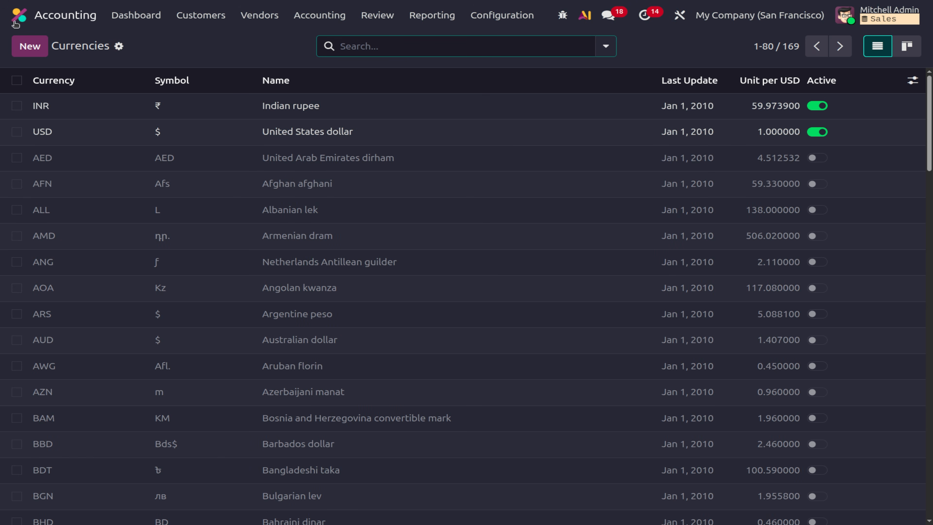
pyautogui.click(19, 15)
# Open the Festival price pricelist in Sales and add a new Sales Prices line.
pyautogui.write('sa')
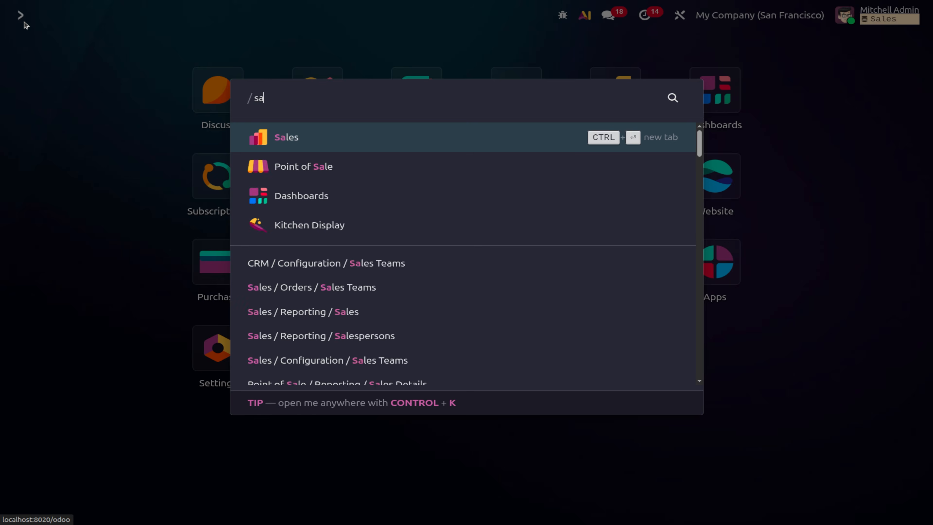
pyautogui.press('Return')
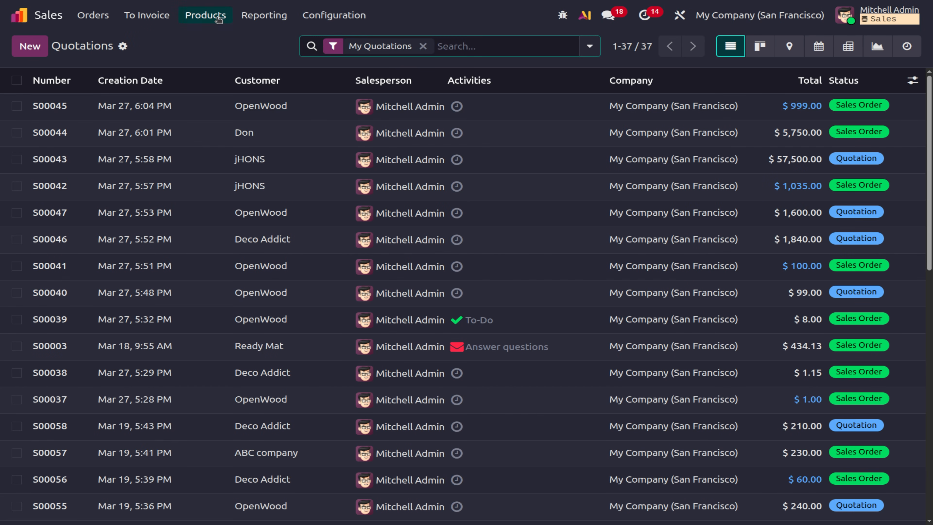
pyautogui.click(218, 18)
pyautogui.click(213, 76)
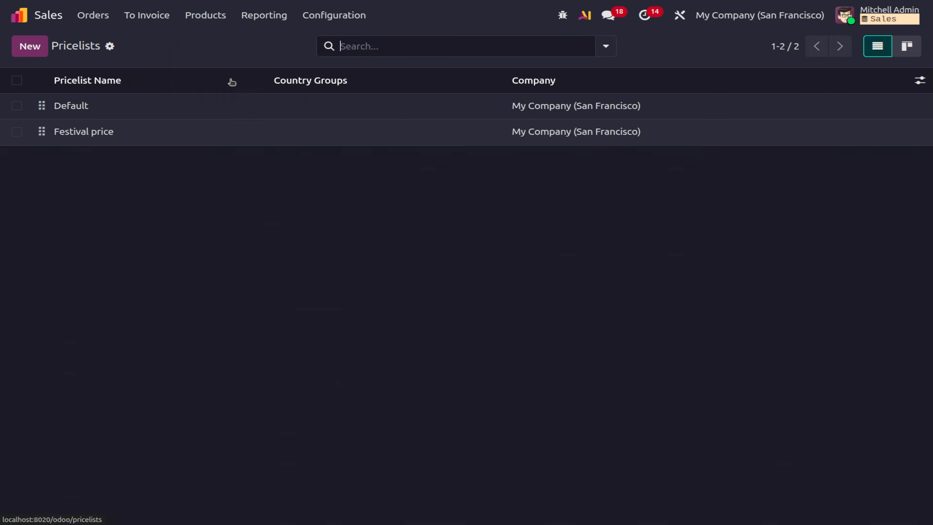
pyautogui.click(115, 141)
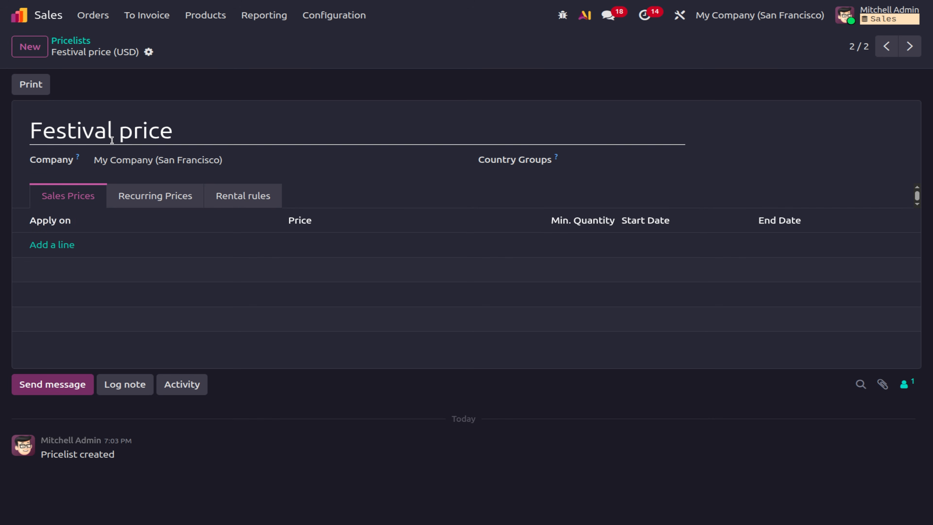
pyautogui.click(43, 248)
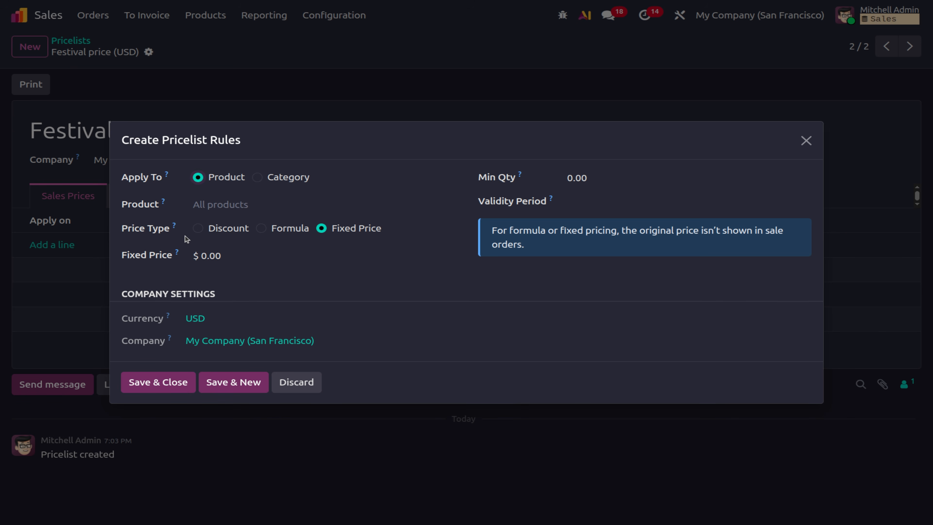
# Make the new Festival price rule a 15% discount on the sales price.
pyautogui.click(197, 229)
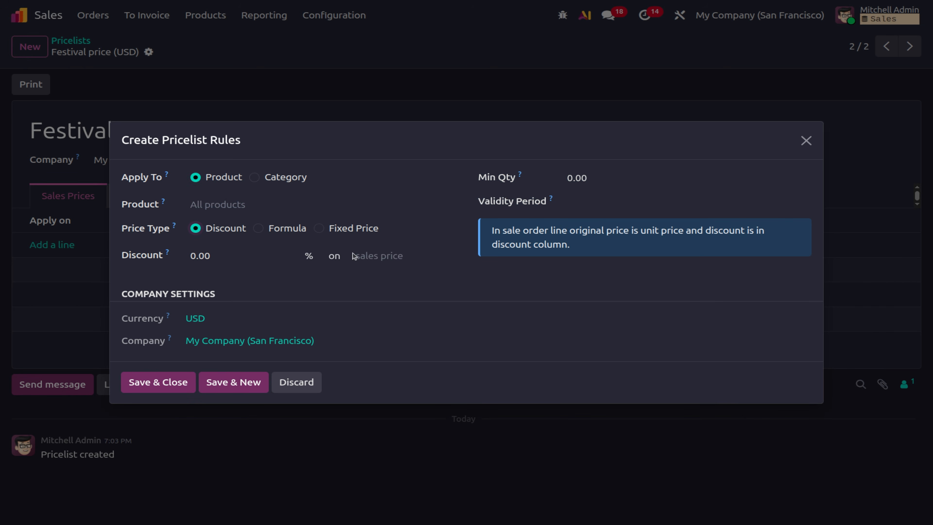
pyautogui.click(210, 253)
pyautogui.write('10')
pyautogui.press('BackSpace')
pyautogui.write('15')
pyautogui.click(384, 259)
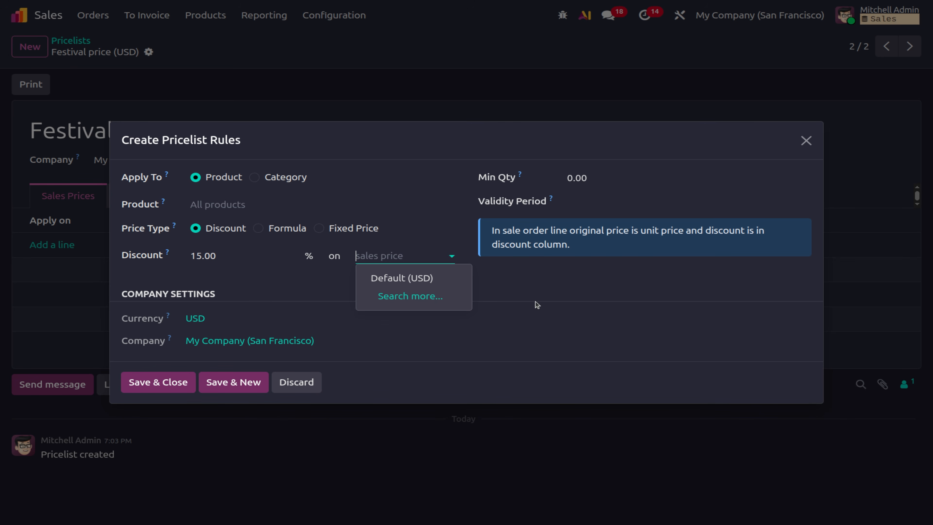
pyautogui.click(561, 304)
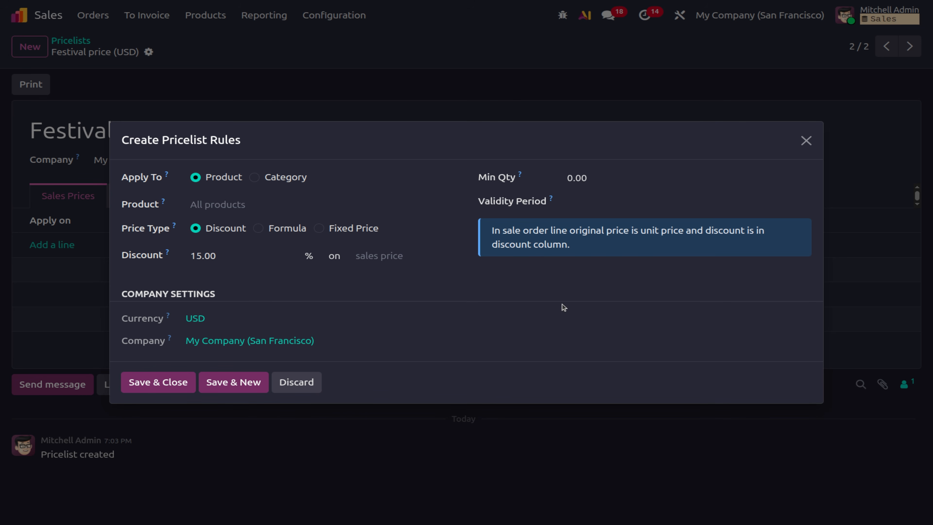
# Set the rule's minimum quantity to 2, then save the rule and the pricelist.
pyautogui.click(573, 179)
pyautogui.write('2')
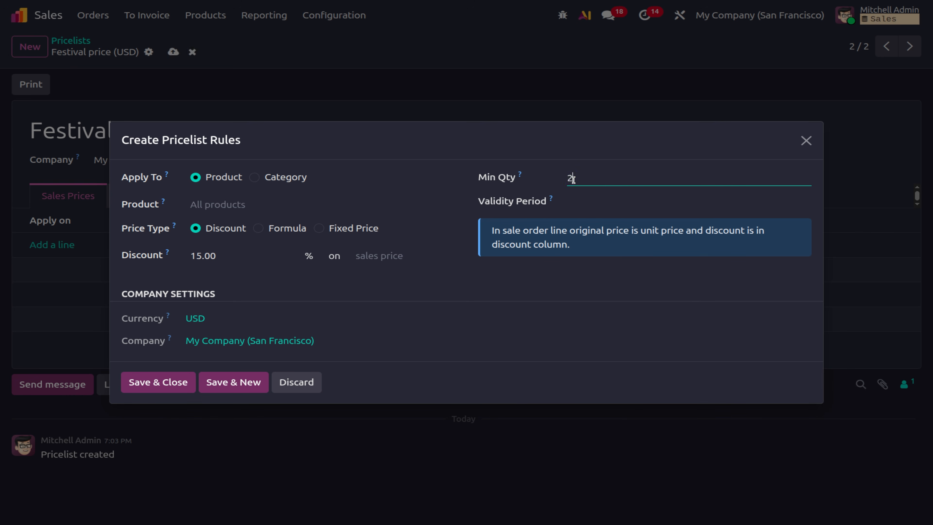
pyautogui.click(533, 276)
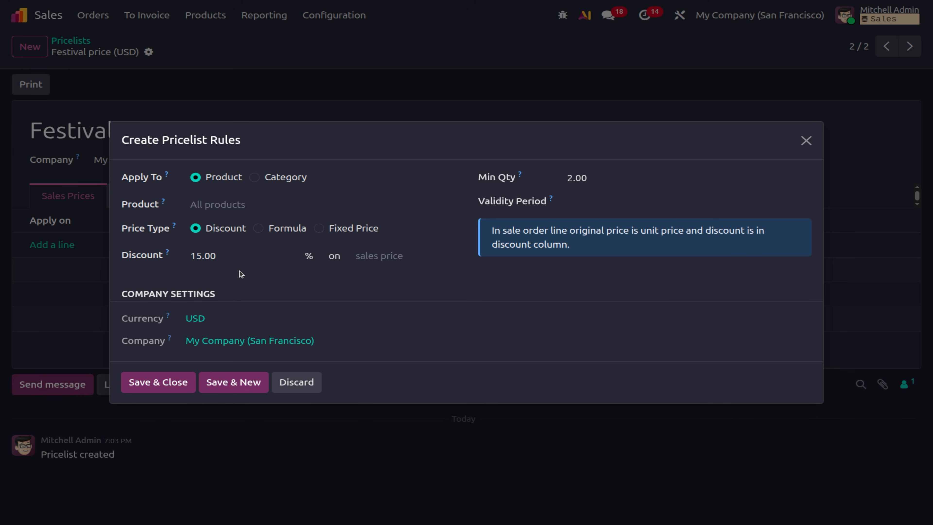
pyautogui.click(160, 391)
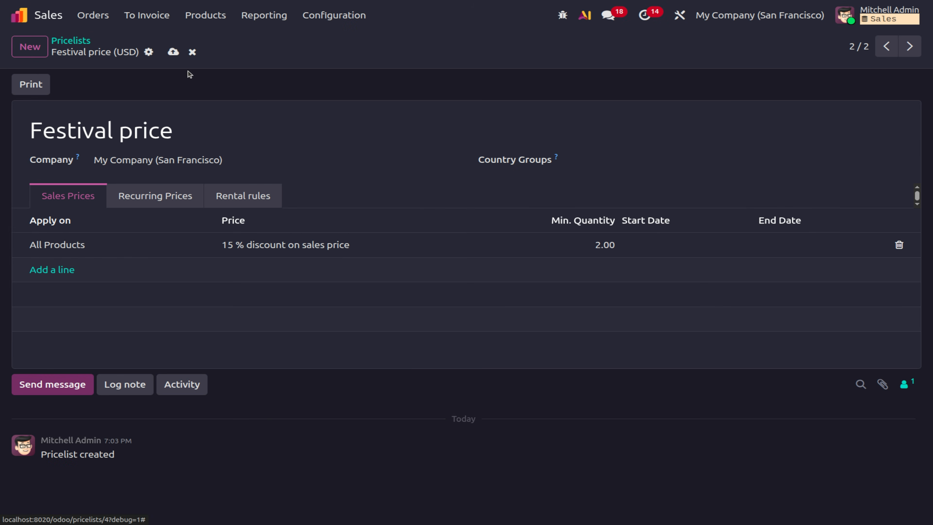
pyautogui.click(173, 51)
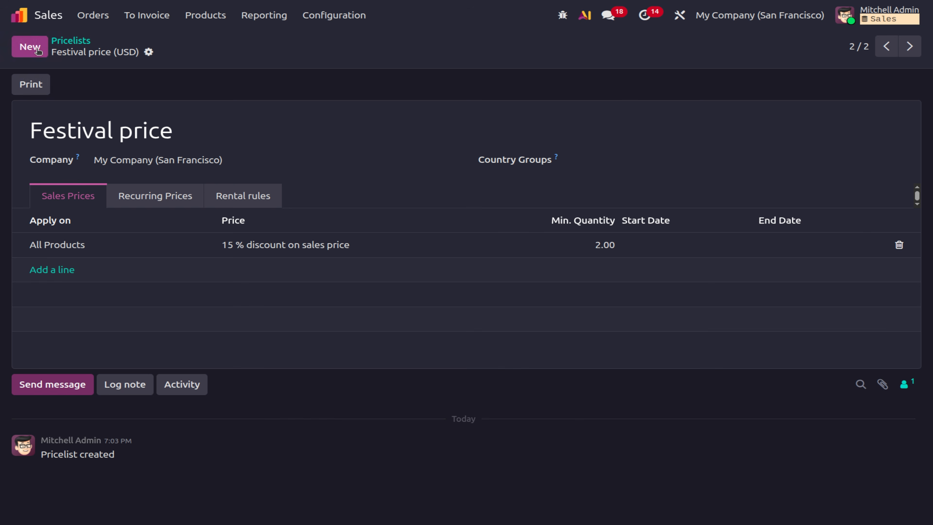
# Create a new pricelist named 'Depending festival'.
pyautogui.click(30, 46)
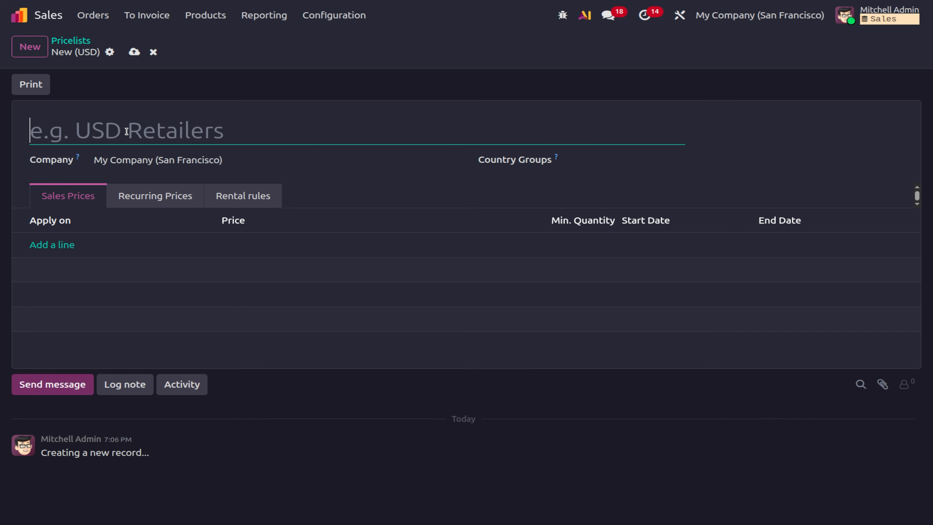
pyautogui.write('Depend')
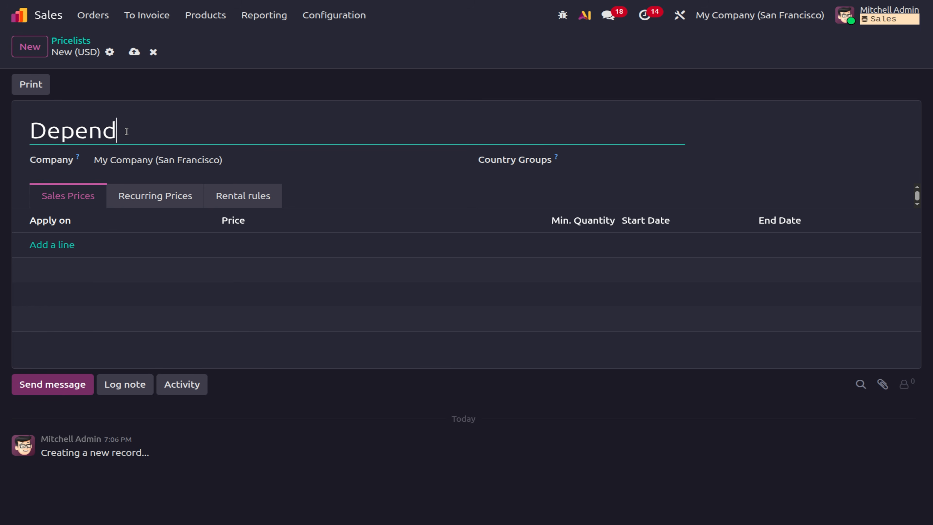
pyautogui.press('BackSpace')
pyautogui.write('ding festival')
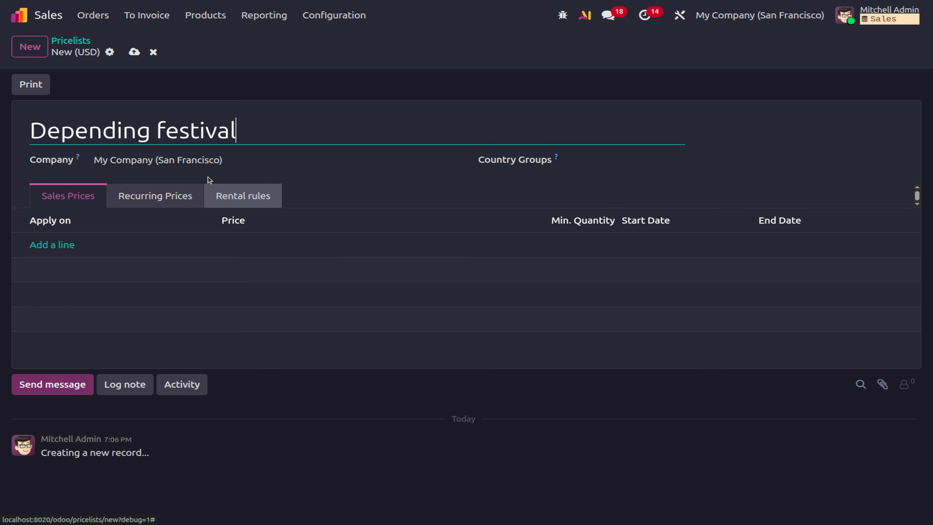
# Add a rule giving 10% off the Festival price (USD), then save the pricelist.
pyautogui.click(51, 245)
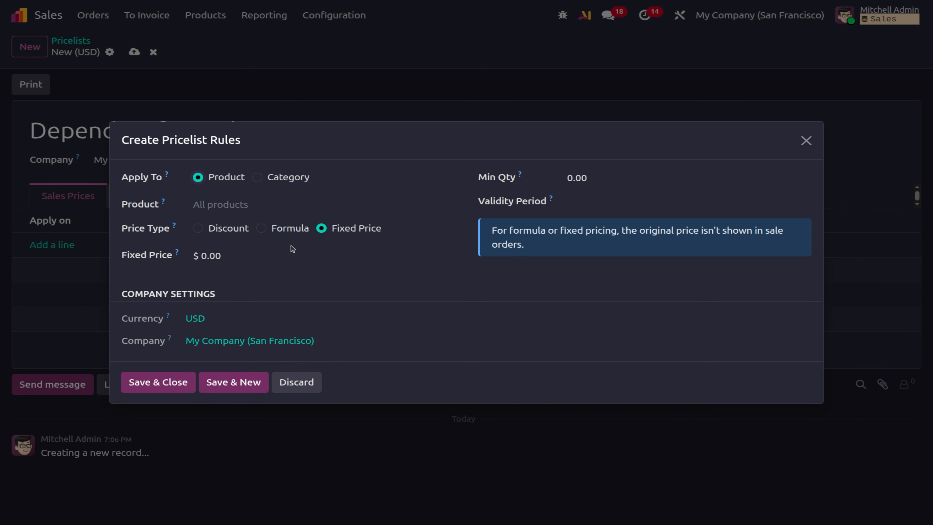
pyautogui.click(200, 228)
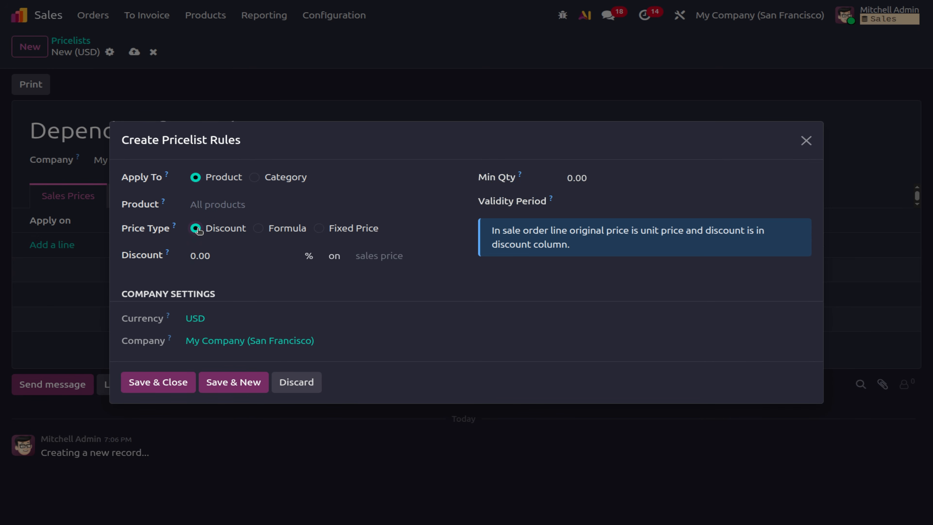
pyautogui.click(370, 250)
pyautogui.click(374, 293)
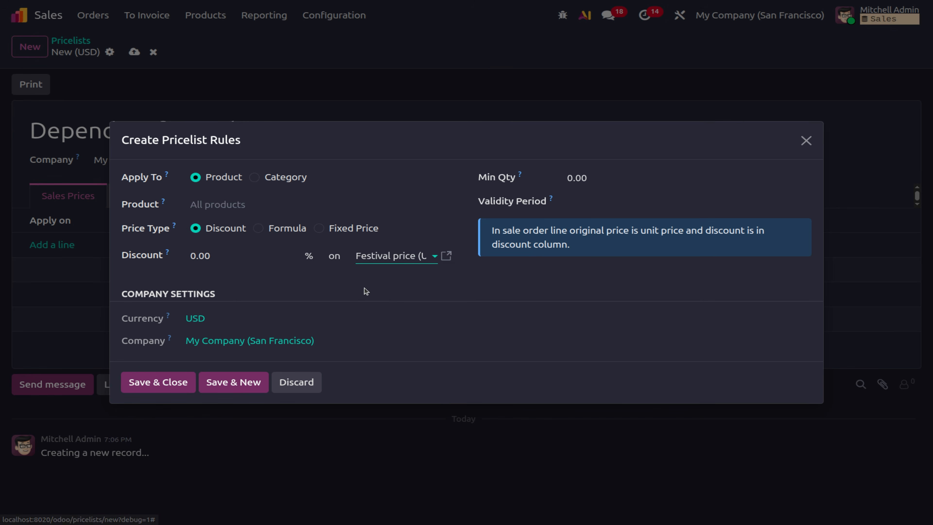
pyautogui.click(230, 252)
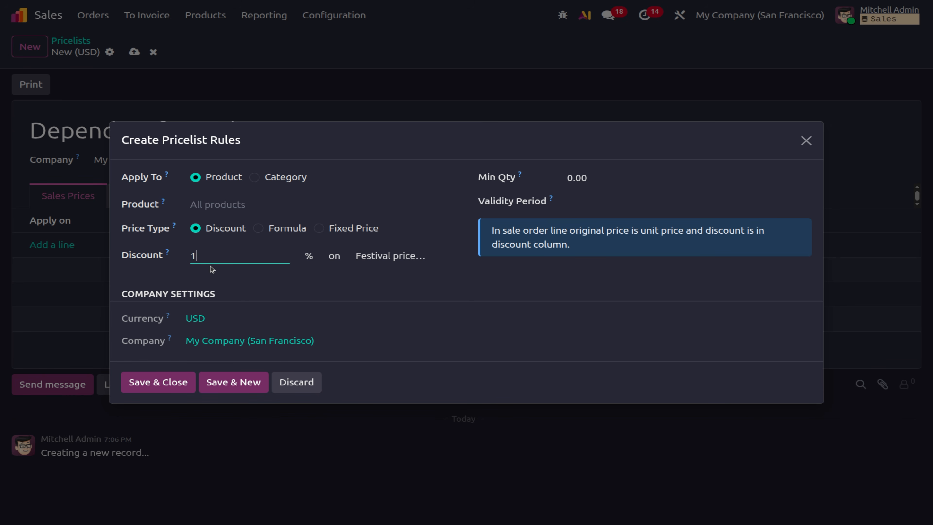
pyautogui.write('10')
pyautogui.click(514, 304)
pyautogui.click(185, 383)
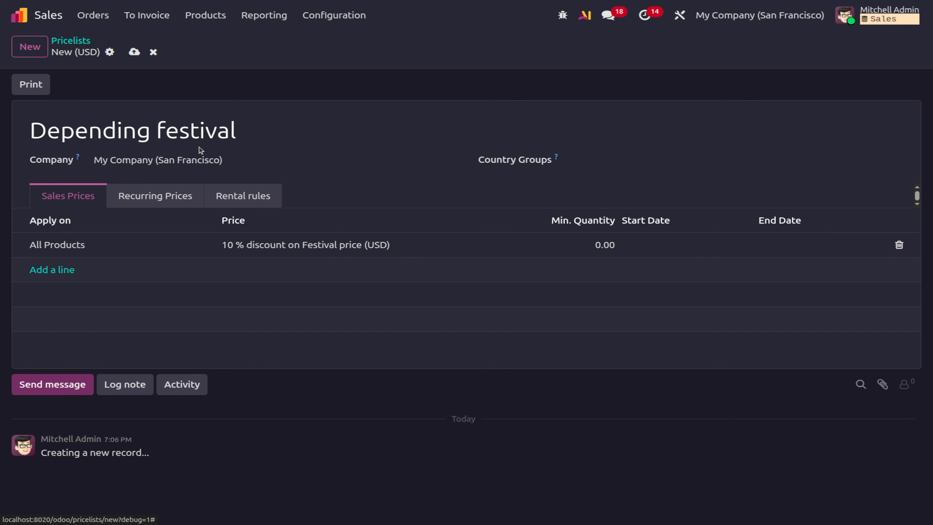
pyautogui.click(134, 51)
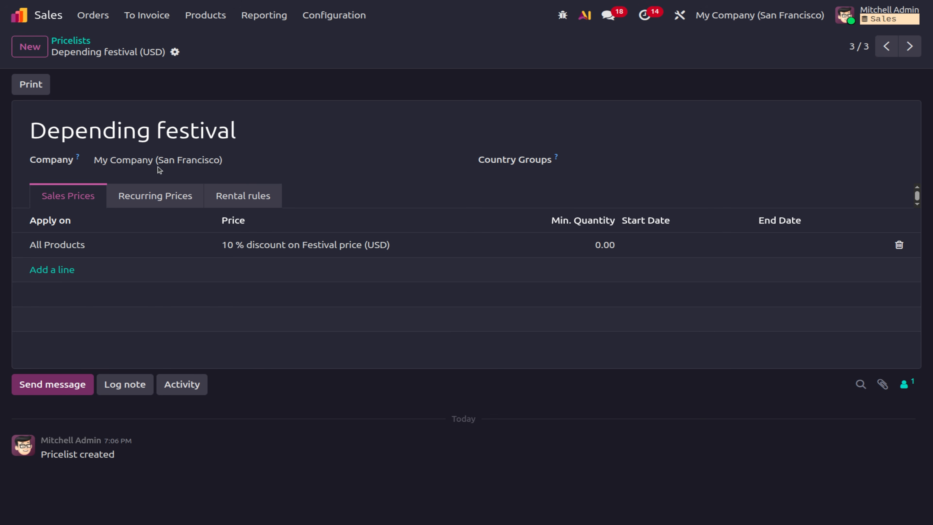
pyautogui.click(94, 17)
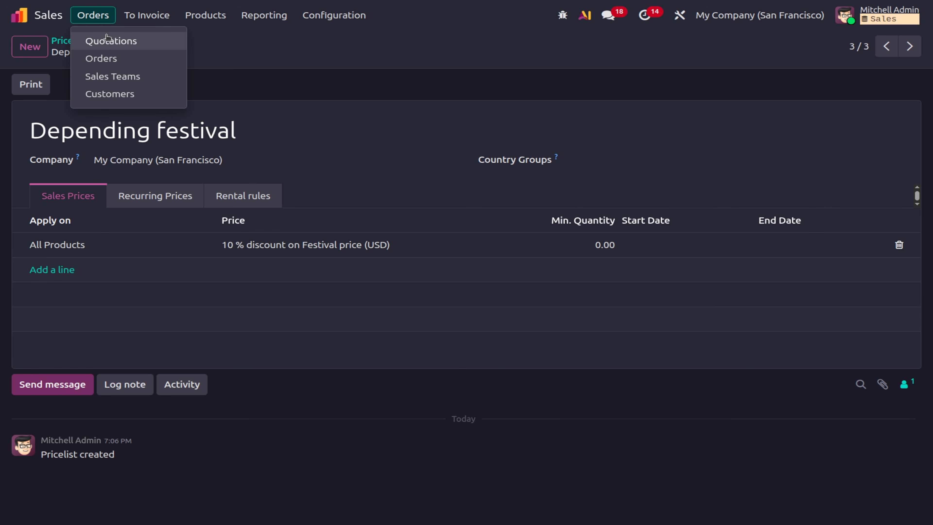
# Start a new quotation for Deco Addict with an Acoustic Bloc Screens line.
pyautogui.click(107, 42)
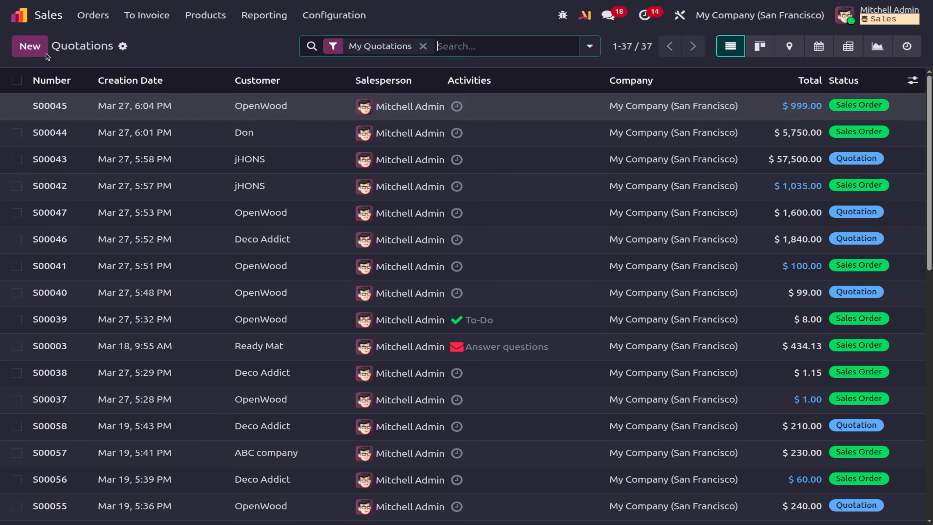
pyautogui.click(37, 51)
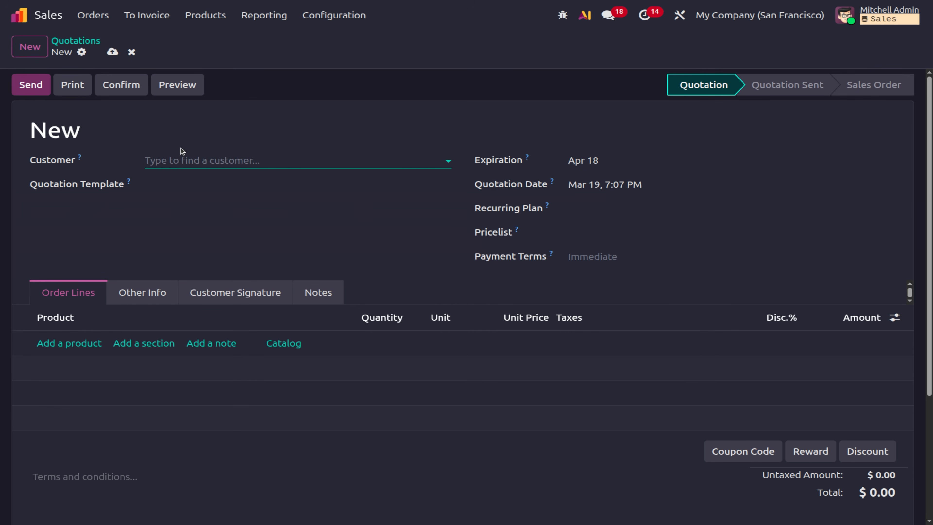
pyautogui.click(179, 162)
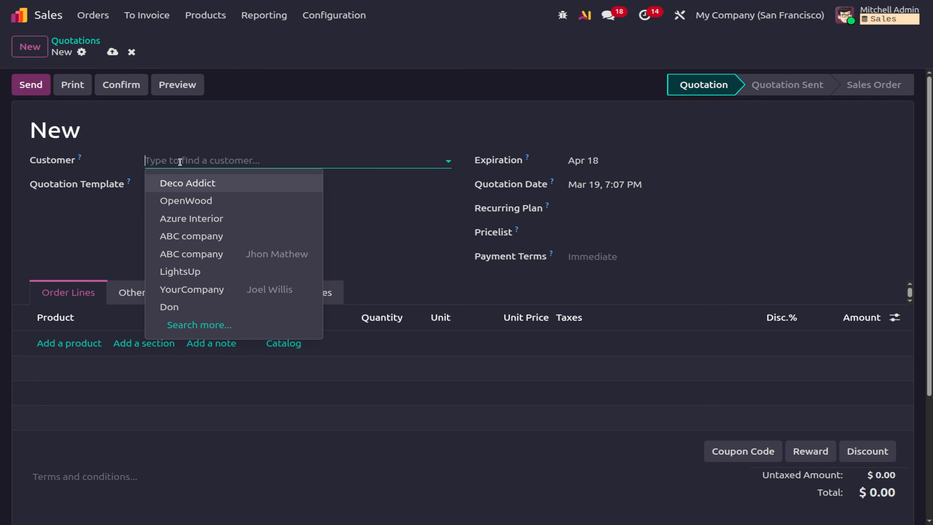
pyautogui.click(178, 186)
pyautogui.click(69, 343)
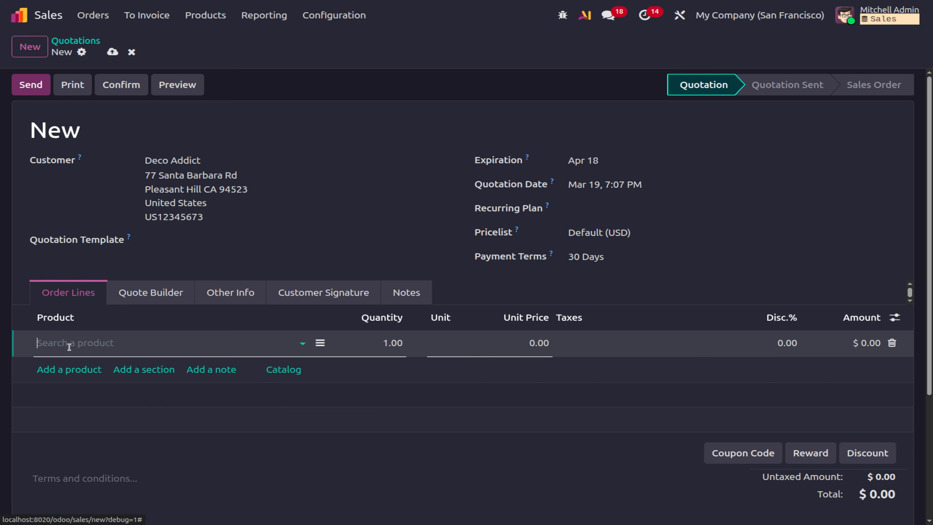
pyautogui.click(101, 435)
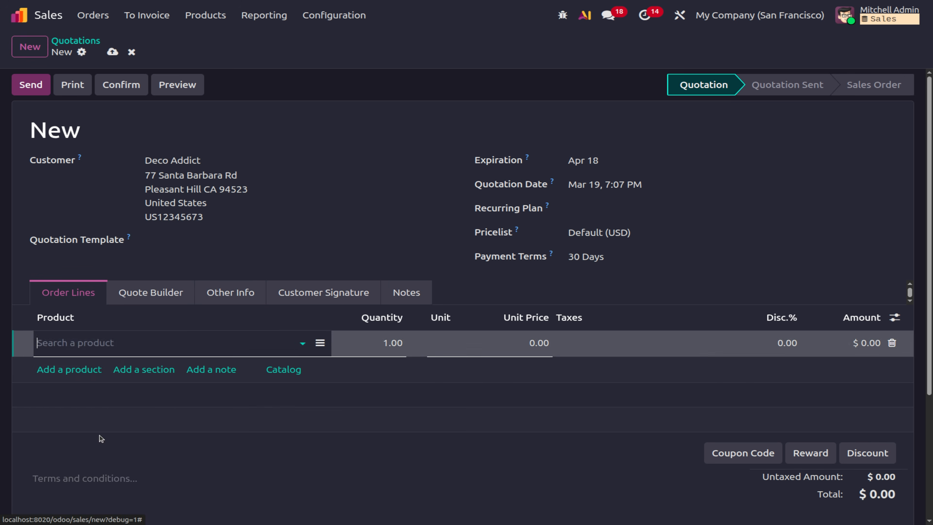
pyautogui.click(145, 379)
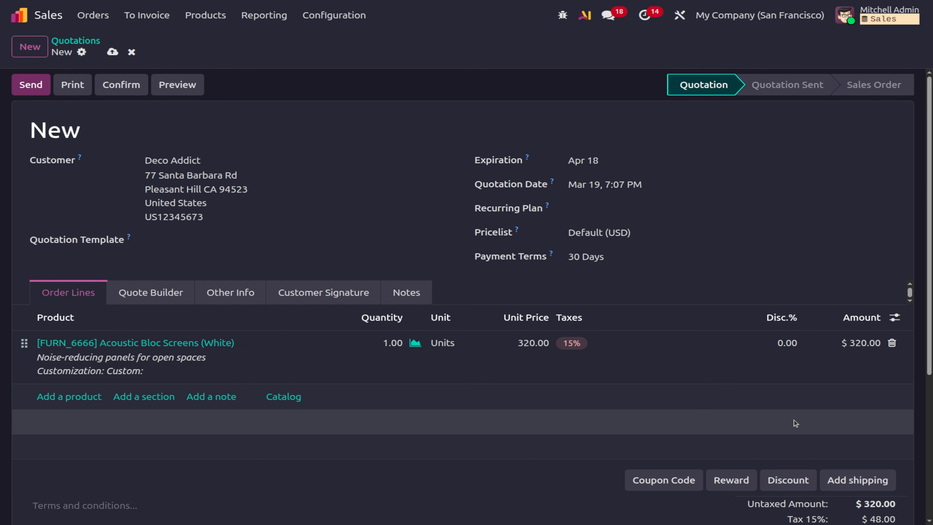
# Switch the quotation to the Festival price (USD) pricelist and update its prices.
pyautogui.scroll(-2, 798, 425)
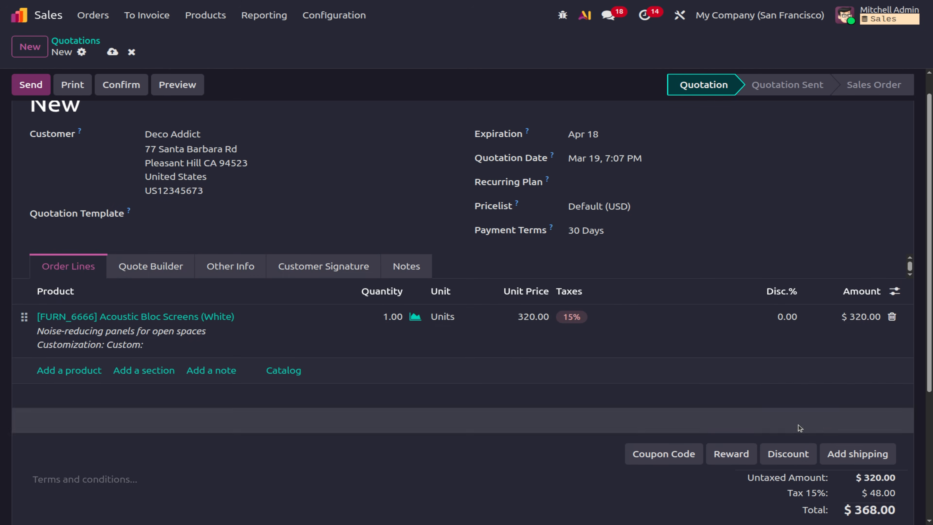
pyautogui.scroll(1, 798, 425)
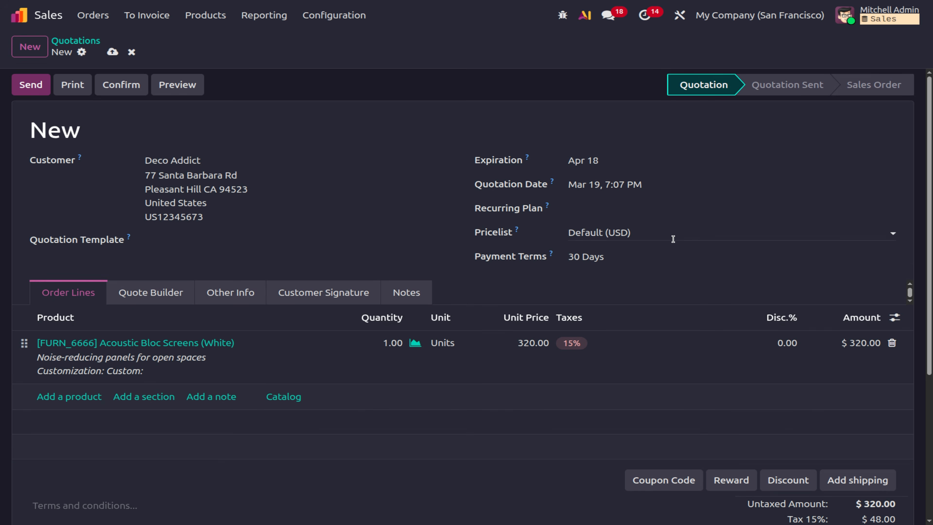
pyautogui.click(673, 239)
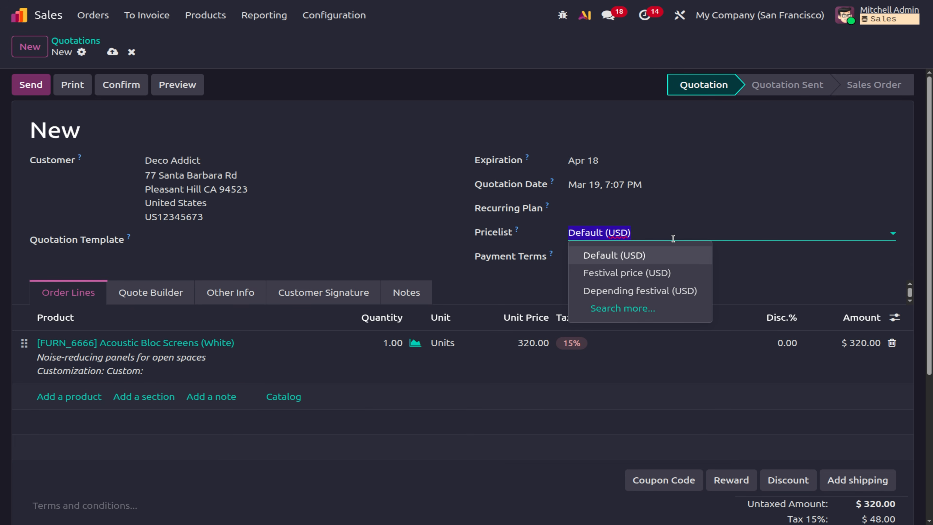
pyautogui.click(661, 273)
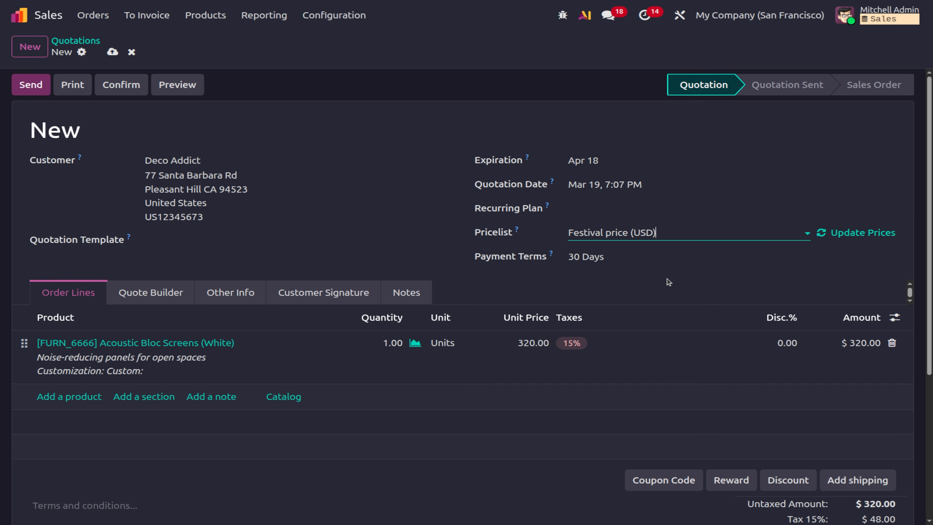
pyautogui.click(846, 234)
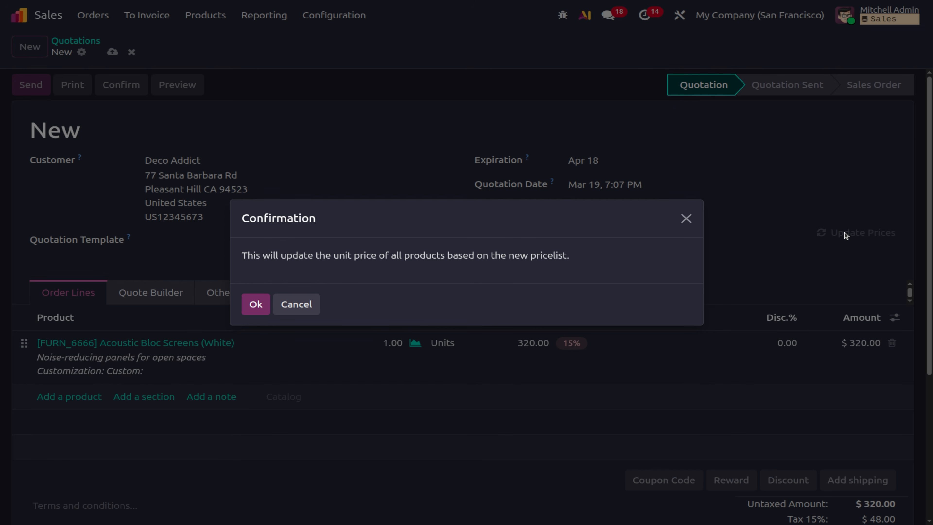
pyautogui.click(265, 305)
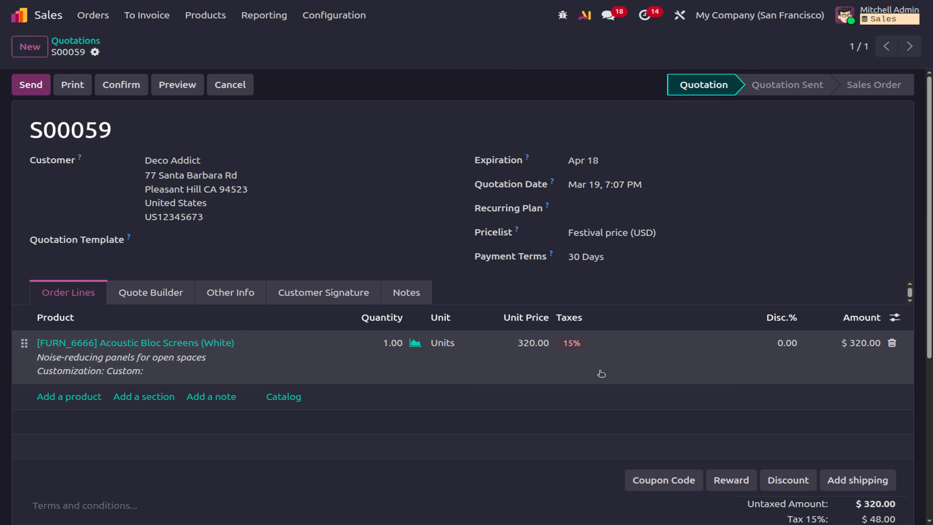
pyautogui.scroll(-2, 601, 373)
# Set S00059's pricelist to Festival price (USD), save, and update the prices.
pyautogui.scroll(2, 601, 373)
pyautogui.click(641, 233)
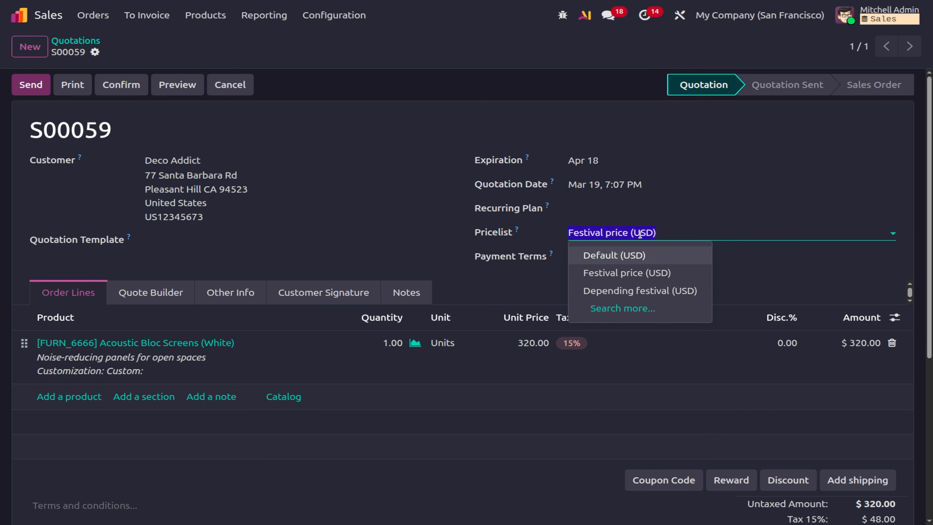
pyautogui.click(608, 273)
pyautogui.click(119, 52)
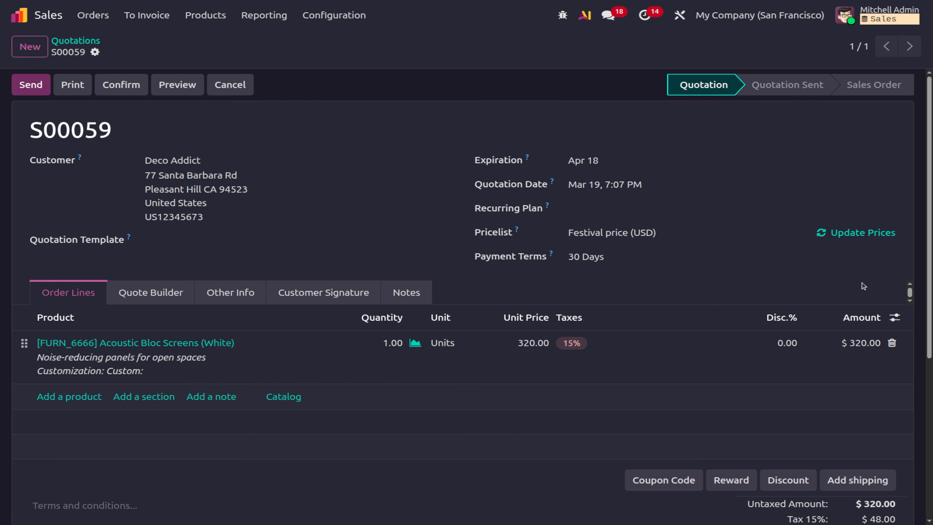
pyautogui.click(872, 235)
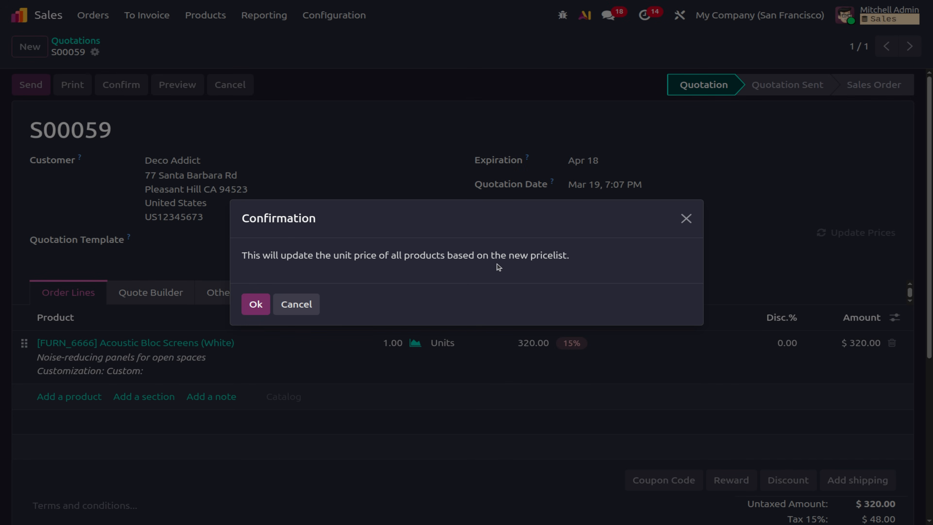
pyautogui.click(250, 306)
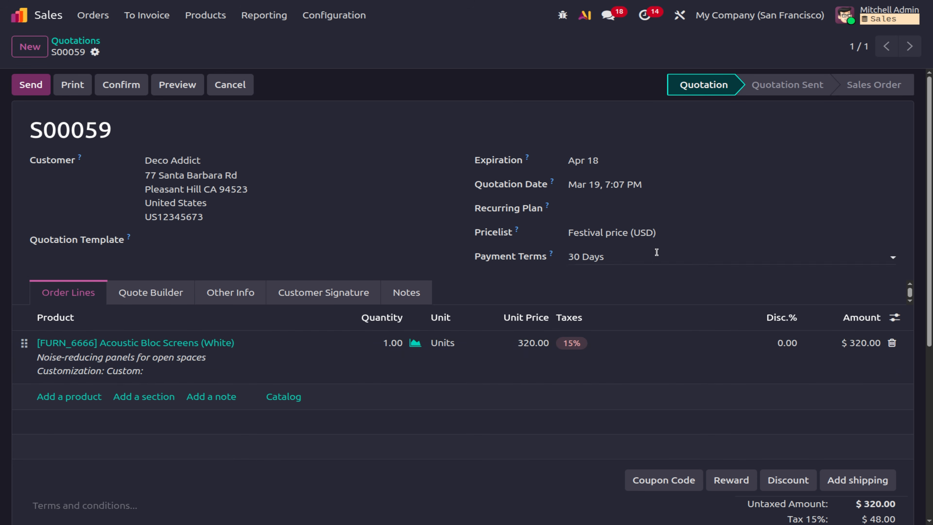
# Reapply Festival price (USD) with updated prices, then delete the Acoustic Bloc Screens line.
pyautogui.click(659, 238)
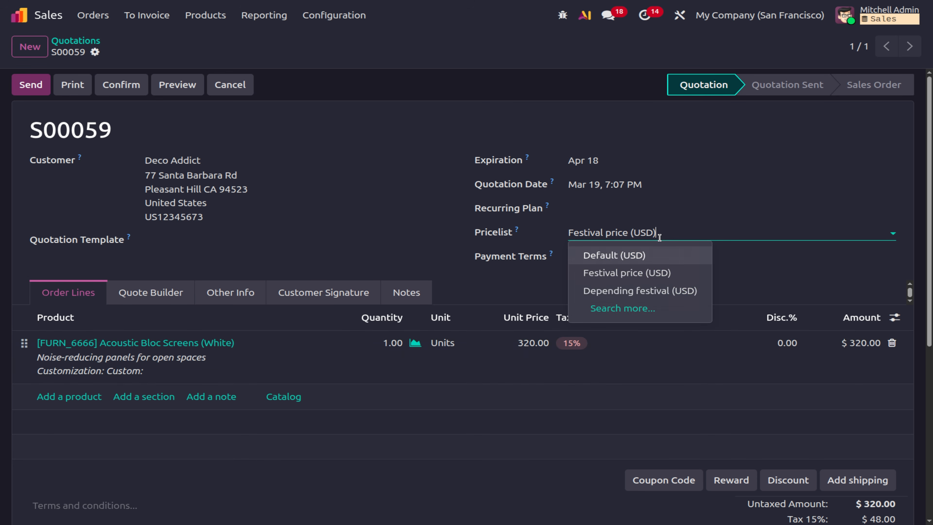
pyautogui.click(644, 274)
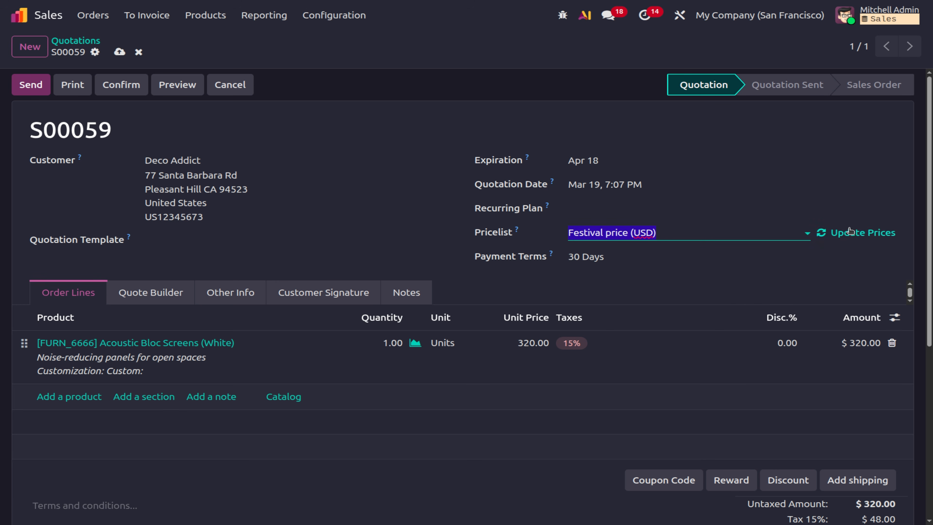
pyautogui.click(842, 232)
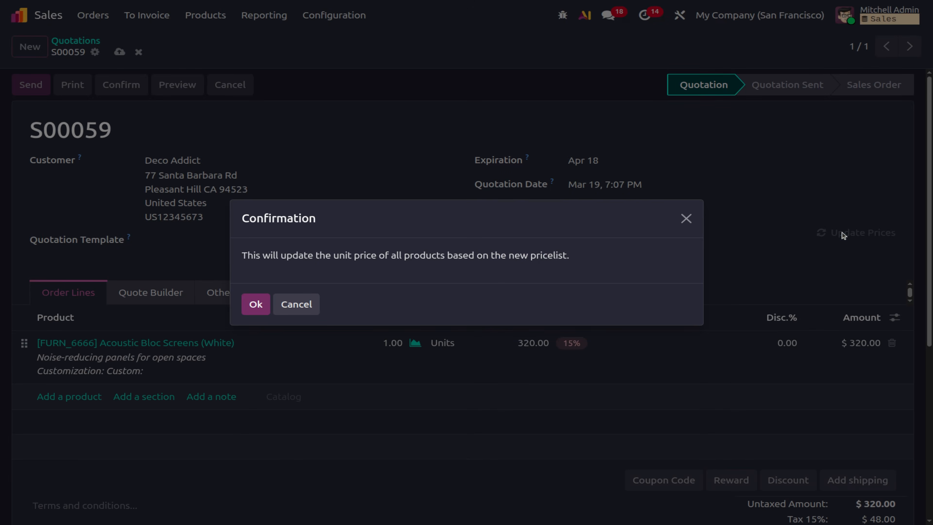
pyautogui.click(254, 304)
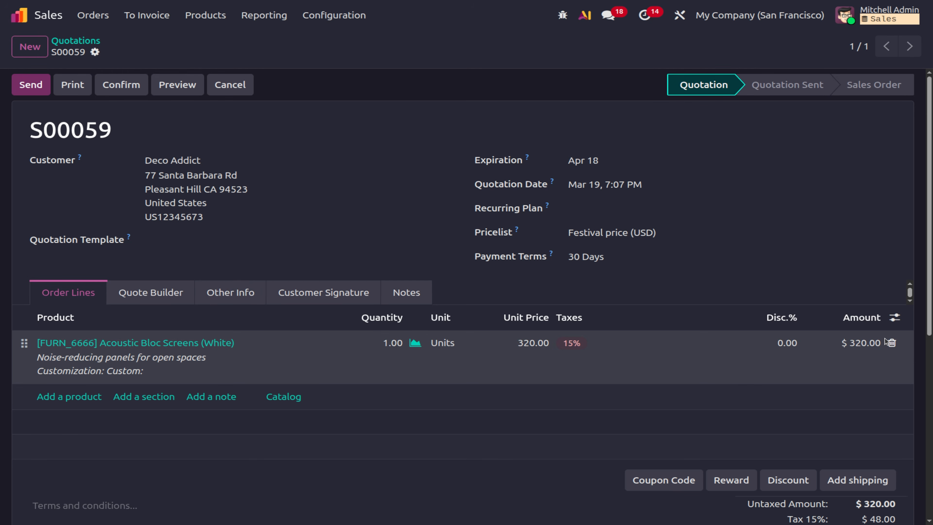
pyautogui.click(890, 343)
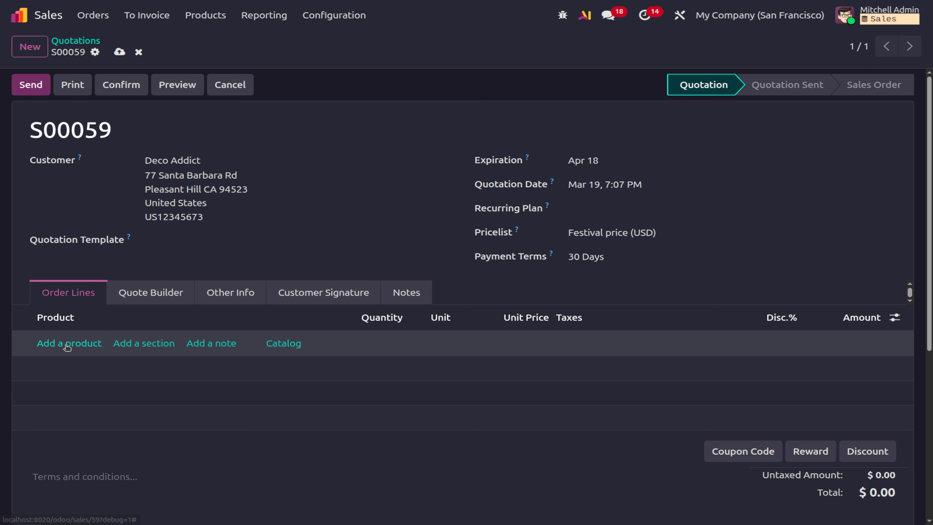
pyautogui.click(67, 345)
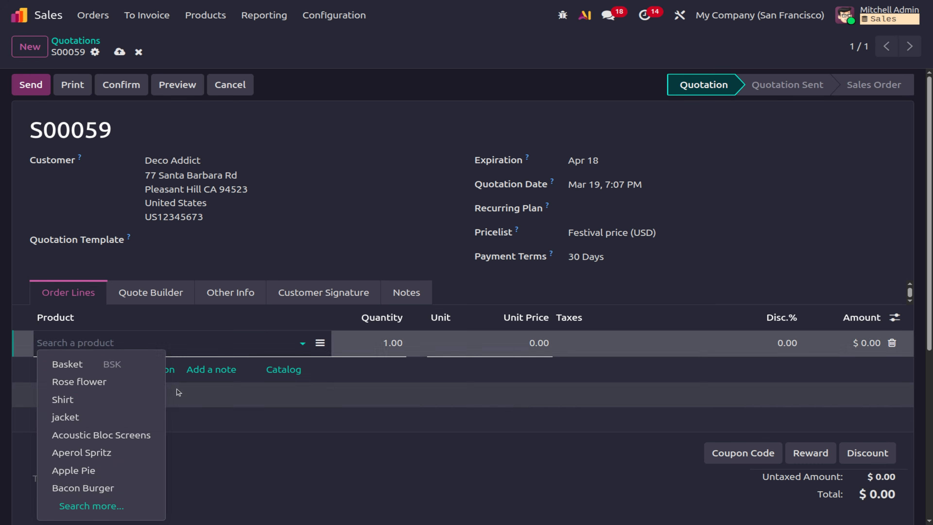
# Add Acoustic Bloc Screens (White) at $320.00 back to S00059 and save the quotation.
pyautogui.click(102, 435)
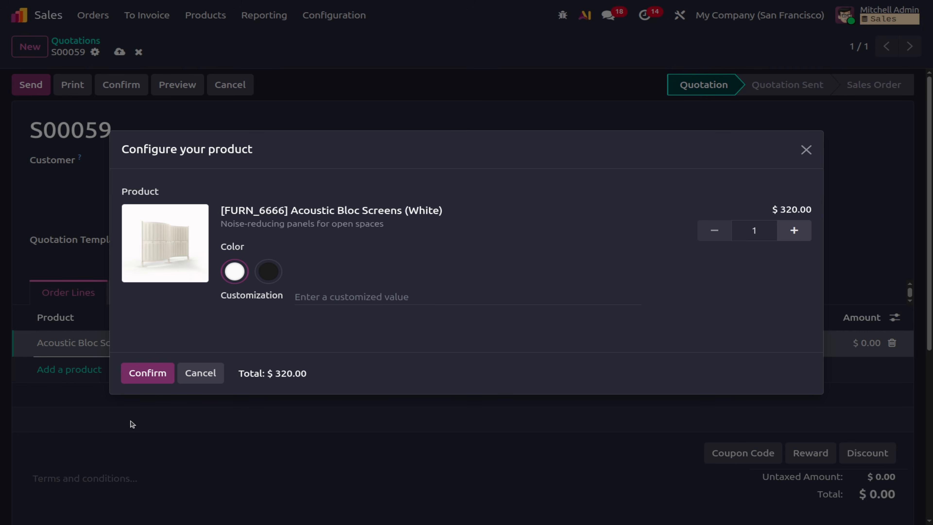
pyautogui.click(131, 374)
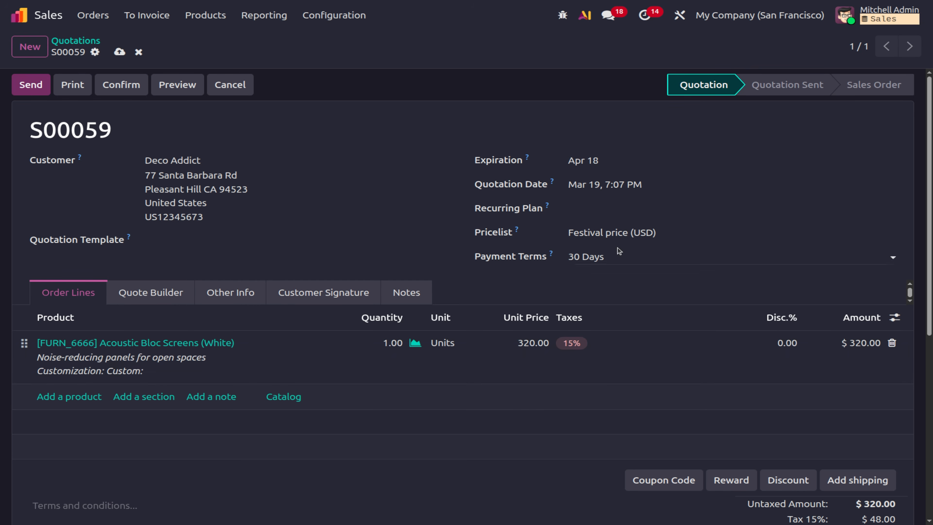
pyautogui.click(138, 58)
pyautogui.click(205, 16)
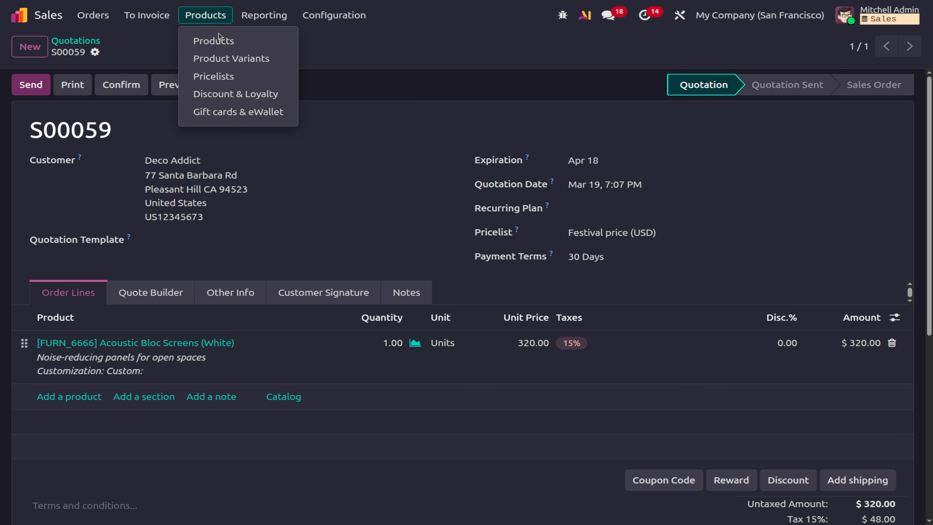
# Inspect the Festival price pricelist's All Products rule: 15% off sales price from 2 units.
pyautogui.click(219, 76)
pyautogui.click(158, 129)
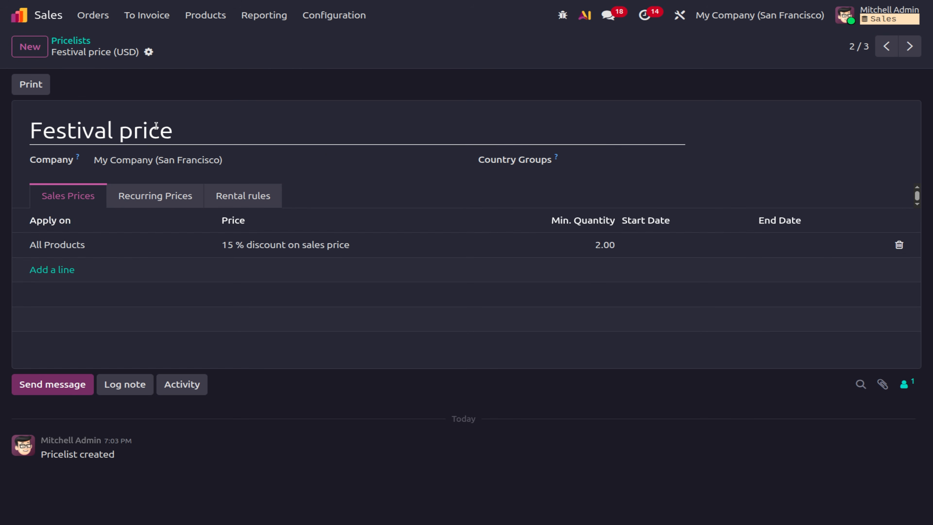
pyautogui.click(320, 244)
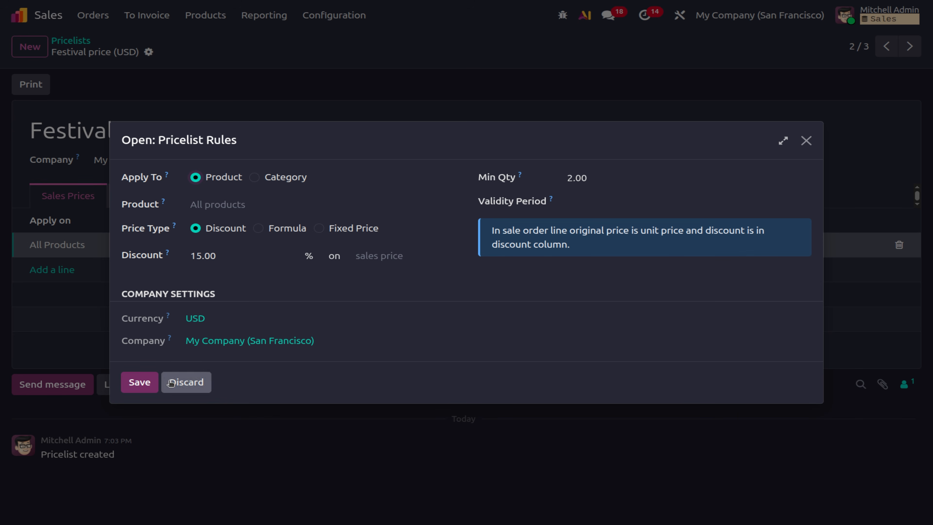
pyautogui.click(139, 383)
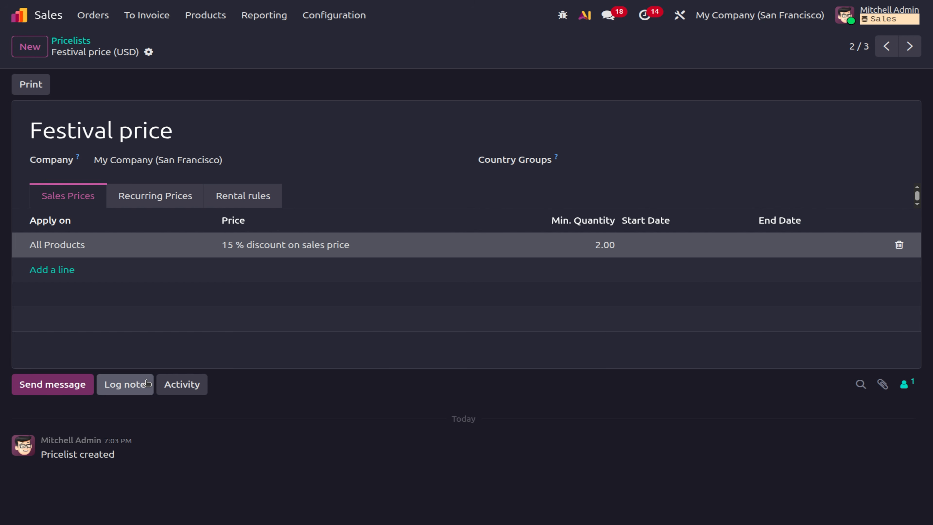
pyautogui.click(83, 17)
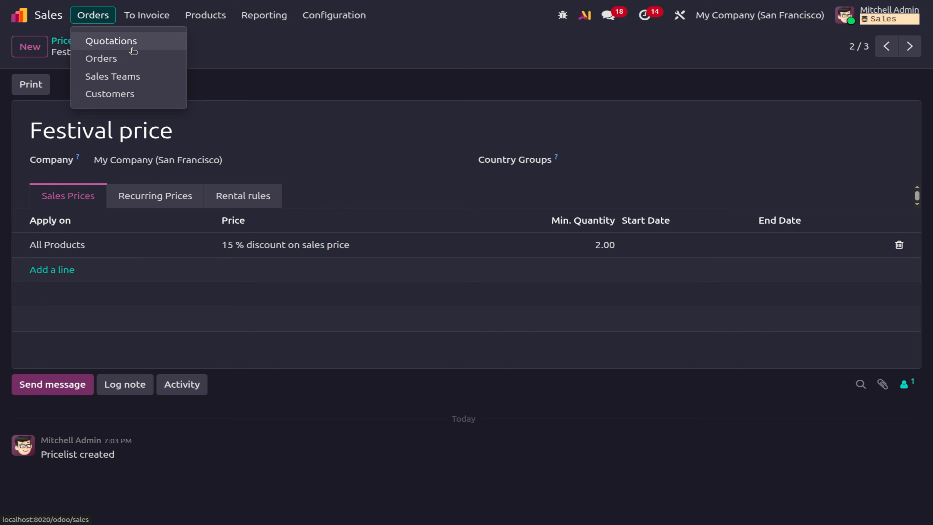
# Create a quotation for OpenWood with 4 Rose flower at 10.00, totalling $40.00.
pyautogui.click(133, 51)
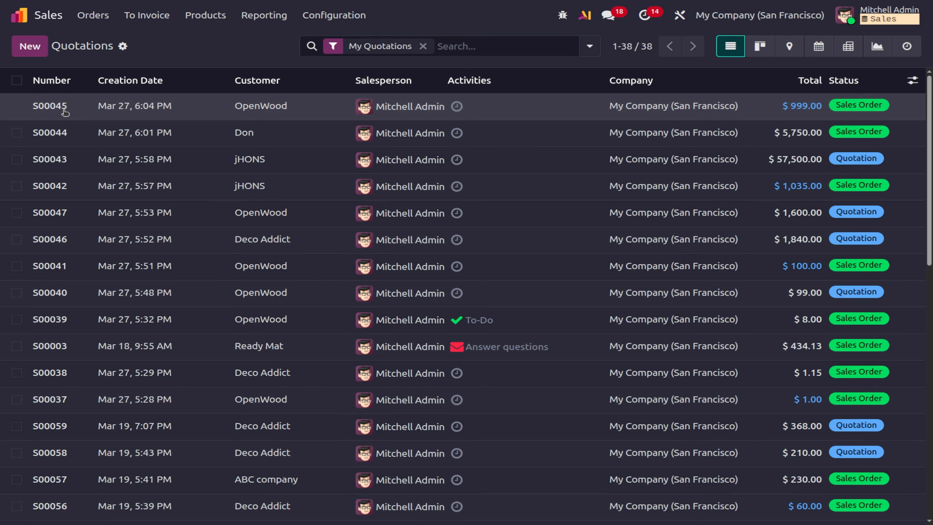
pyautogui.click(64, 111)
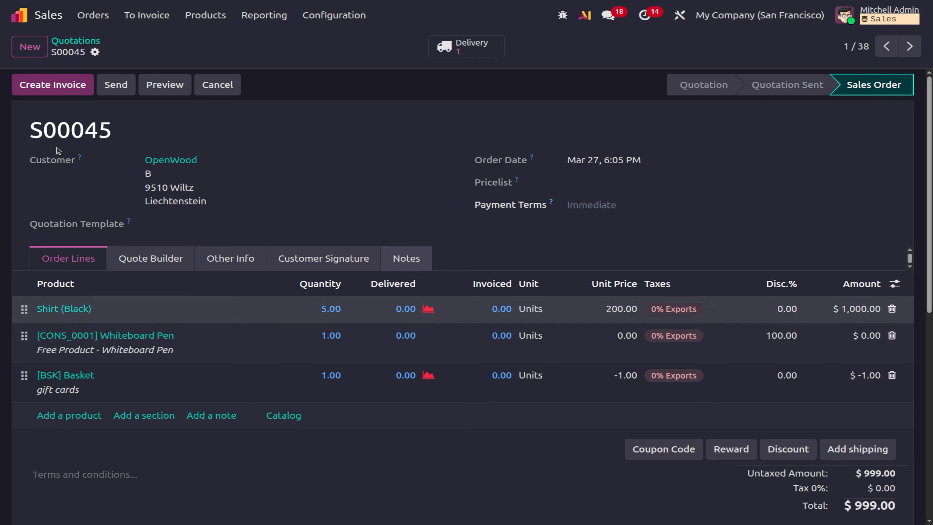
pyautogui.click(29, 46)
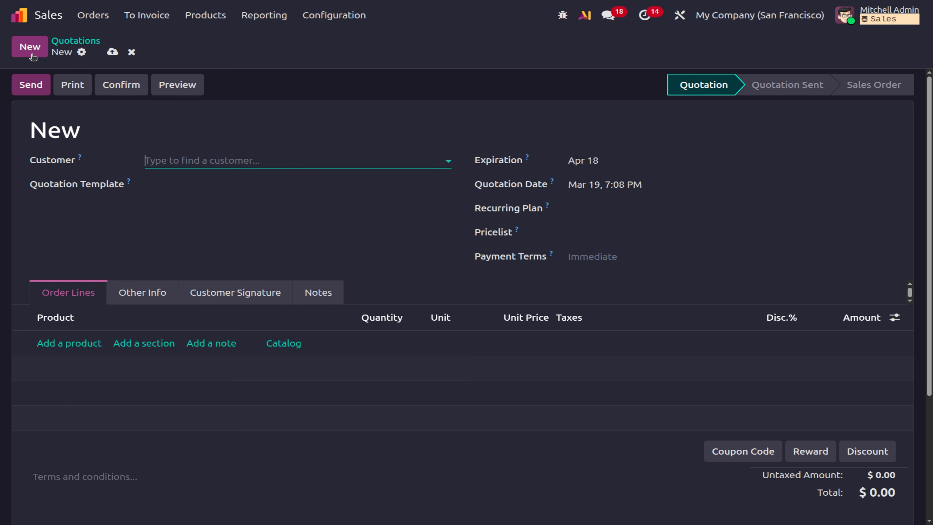
pyautogui.click(182, 162)
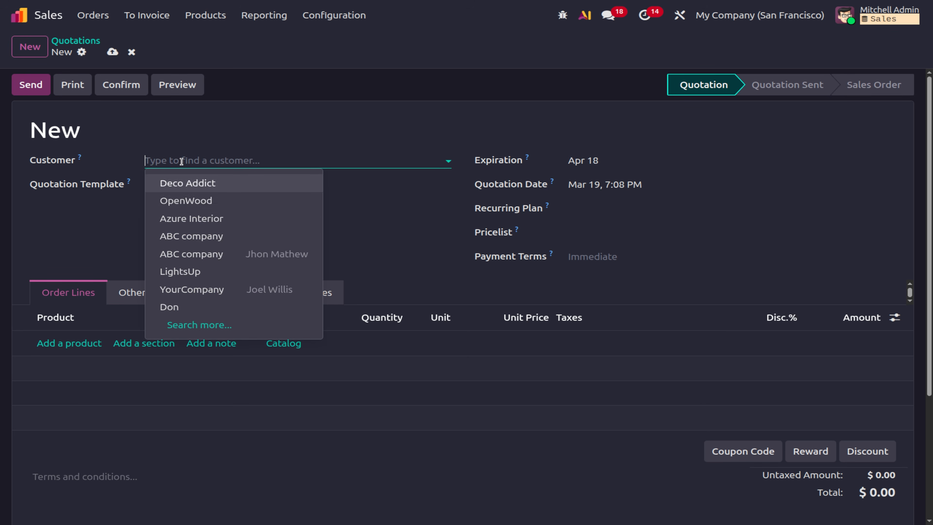
pyautogui.click(184, 201)
pyautogui.click(76, 345)
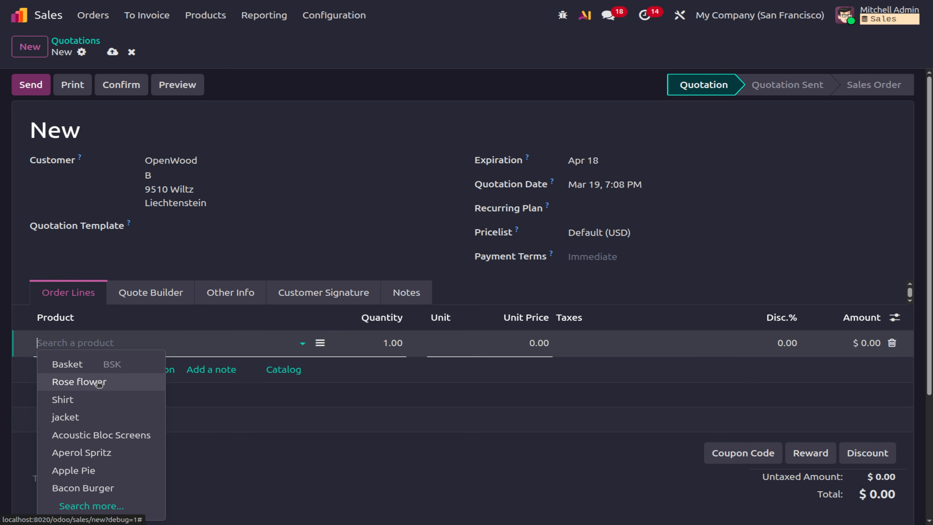
pyautogui.click(98, 382)
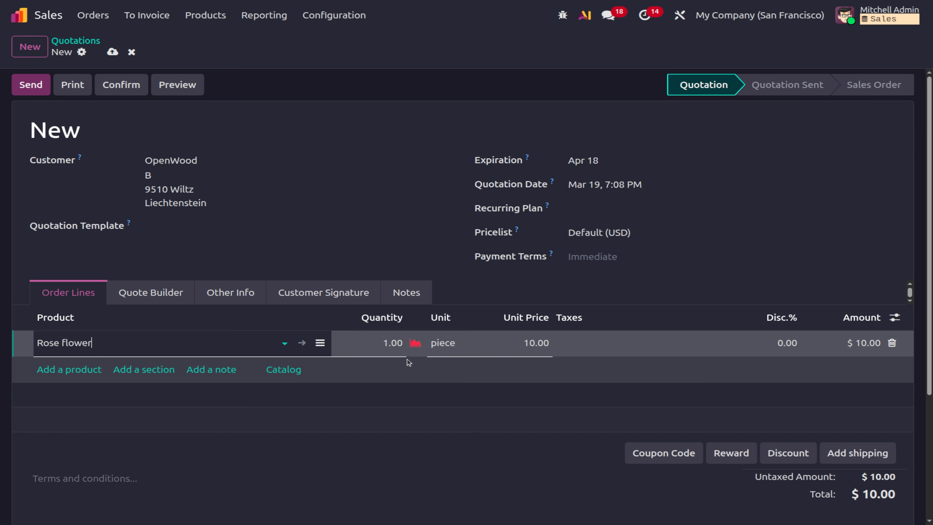
pyautogui.click(384, 346)
pyautogui.write('4')
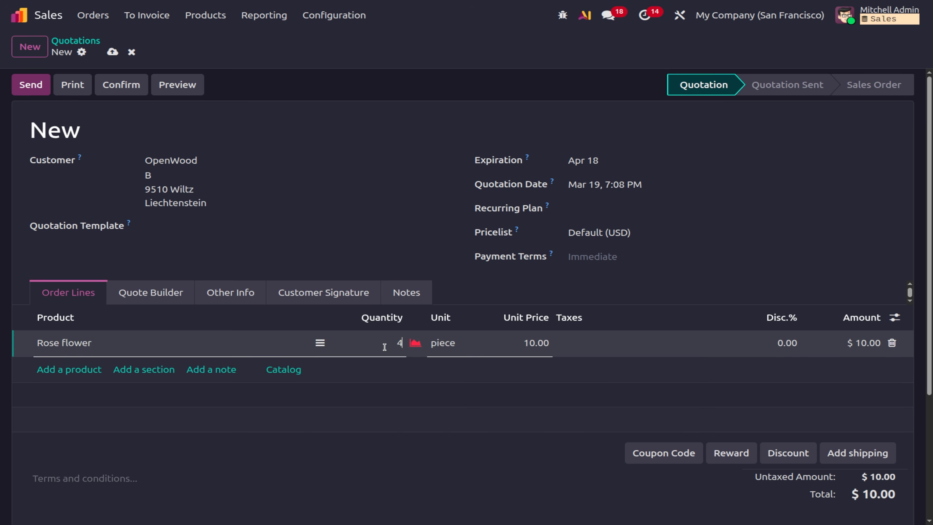
pyautogui.click(421, 502)
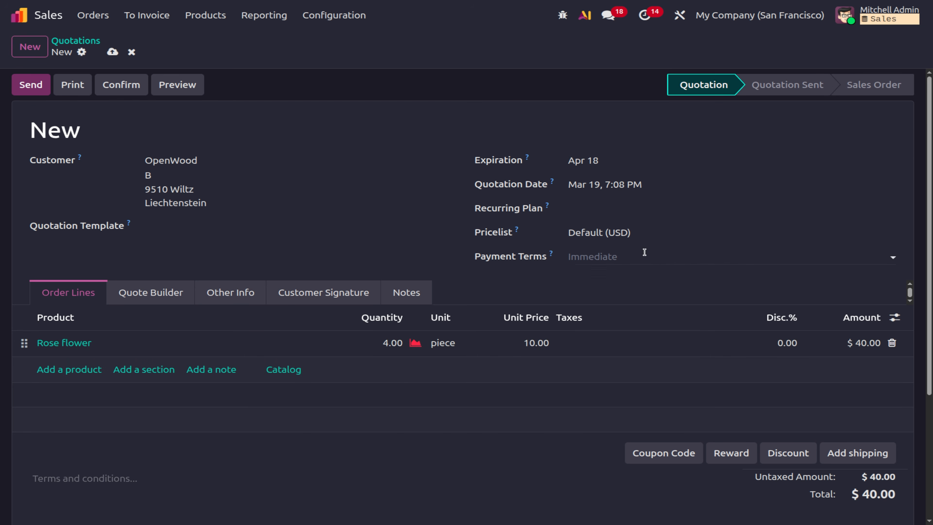
pyautogui.click(645, 241)
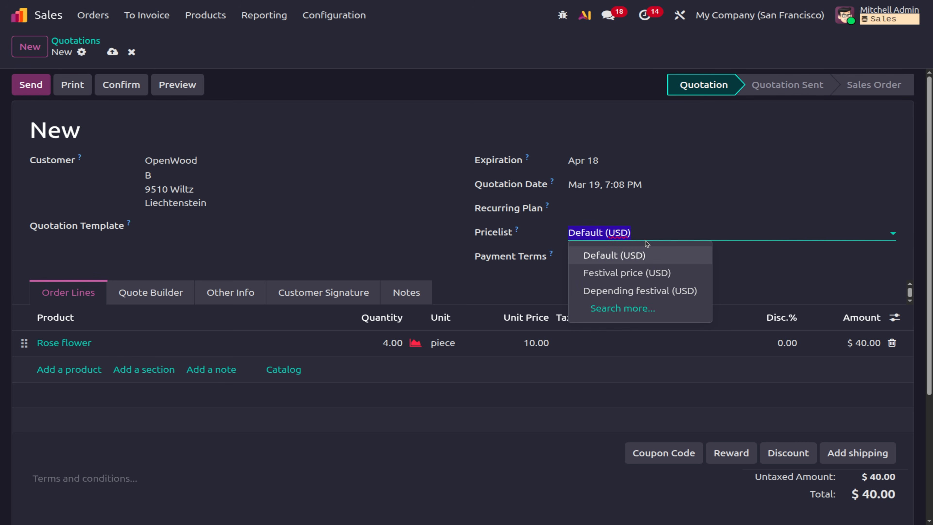
# Apply the Festival price (USD) pricelist to S00060 and update prices for the 15% discount.
pyautogui.click(625, 276)
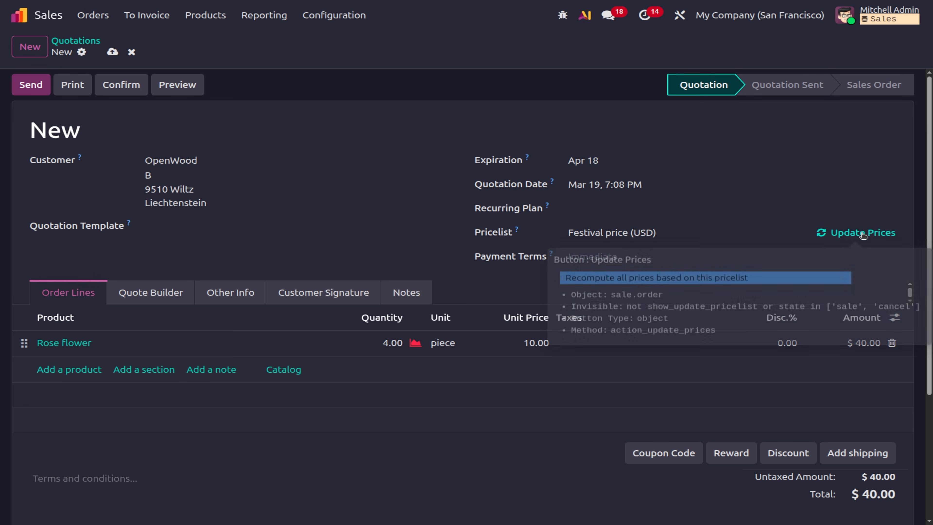
pyautogui.click(862, 234)
pyautogui.click(257, 311)
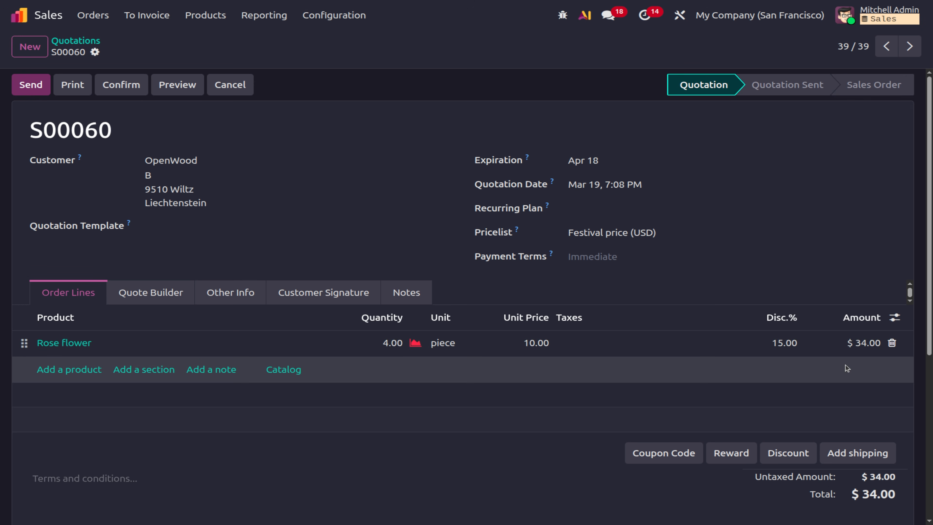
# Switch to Depending festival (USD) and update prices, giving Rose flower 23.50% off and $30.60 total.
pyautogui.click(674, 232)
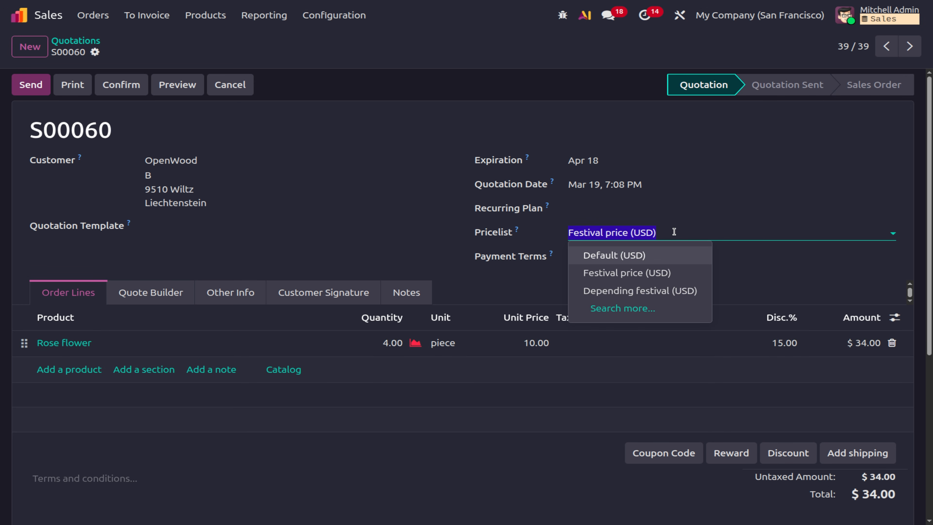
pyautogui.click(630, 301)
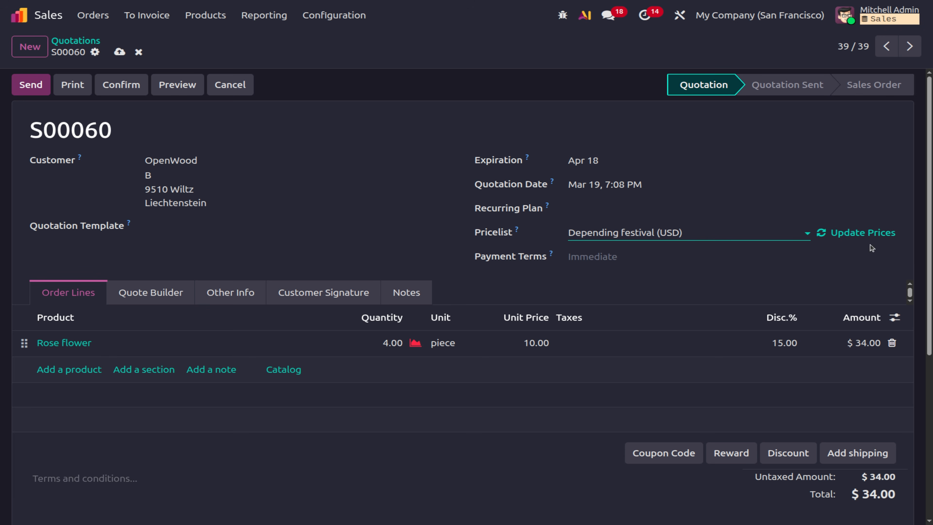
pyautogui.click(871, 235)
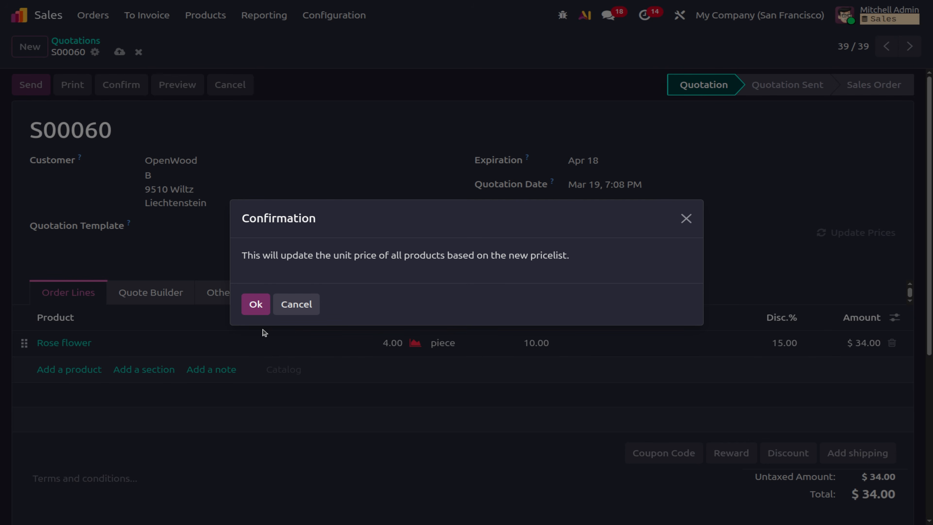
pyautogui.click(262, 301)
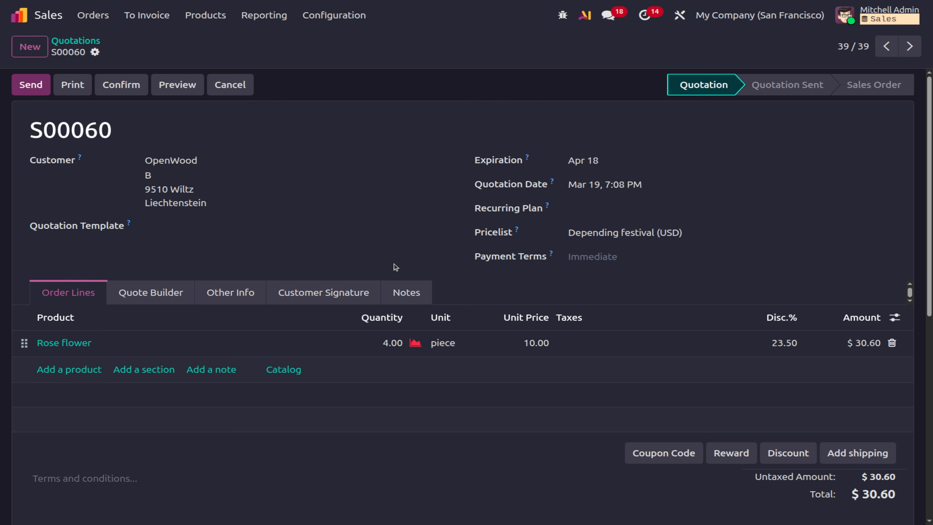
pyautogui.click(225, 86)
pyautogui.click(296, 304)
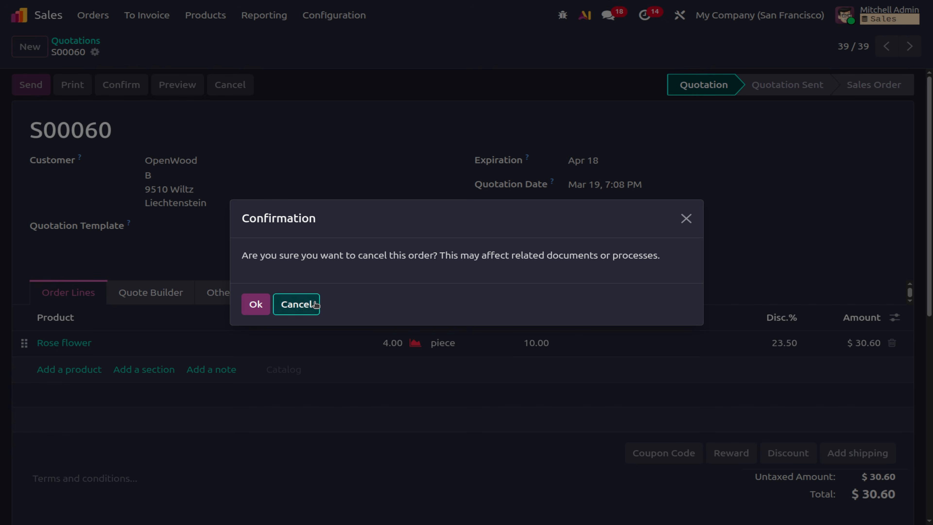
pyautogui.click(206, 17)
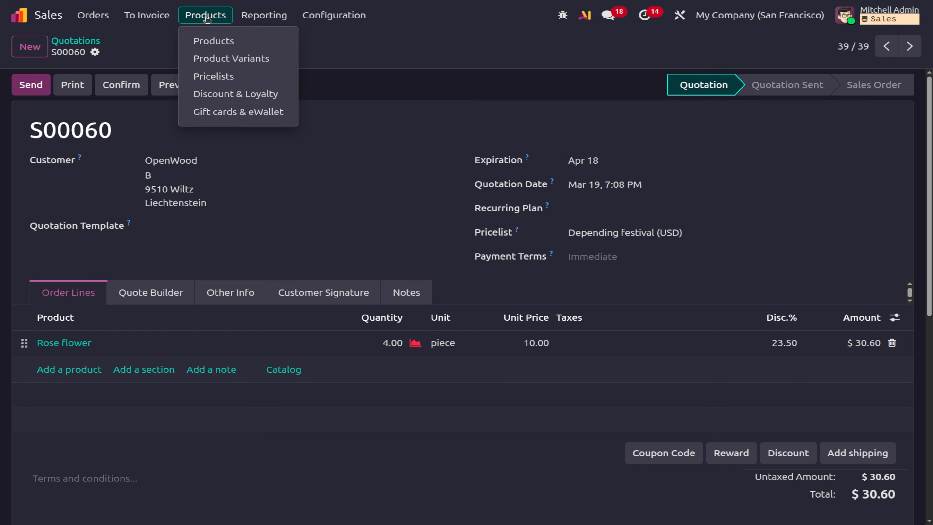
# Create a pricelist named 'fixed' with a new rule at a fixed price of 100.
pyautogui.click(206, 77)
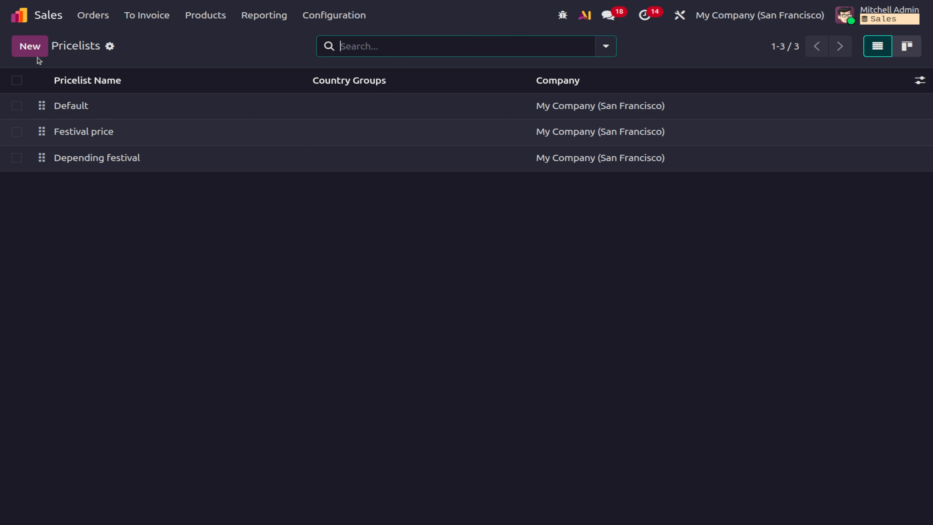
pyautogui.click(30, 47)
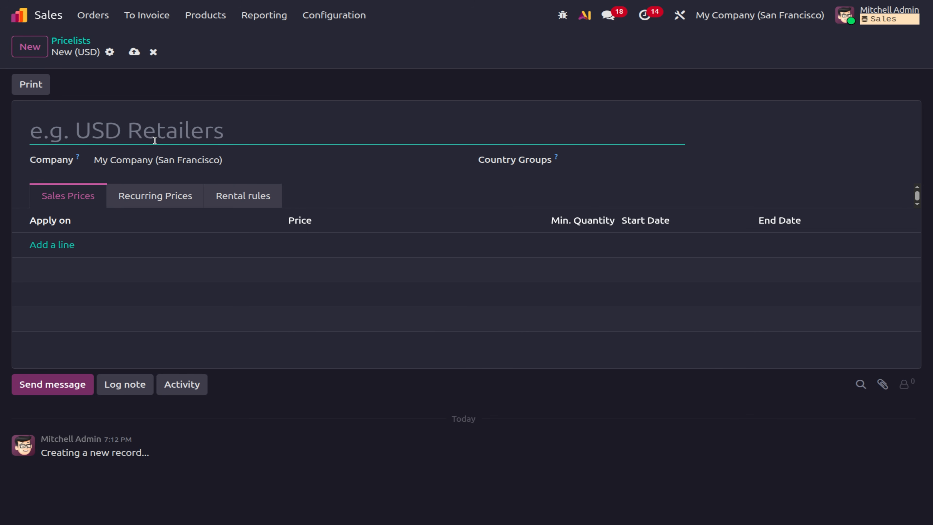
pyautogui.write('fixed')
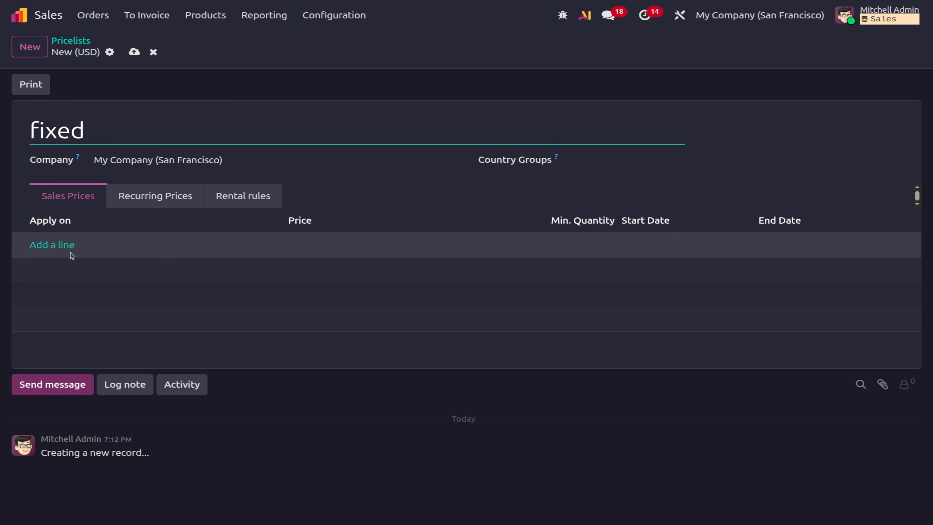
pyautogui.click(62, 245)
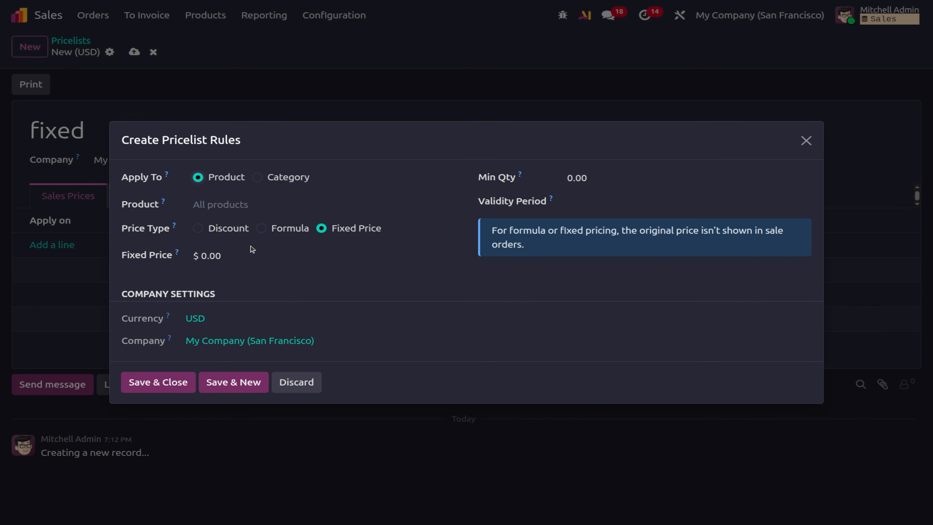
pyautogui.click(243, 253)
pyautogui.write('100')
# Apply the rule to Acoustic Bloc Screens, found by searching 'aco', and save the pricelist.
pyautogui.click(230, 208)
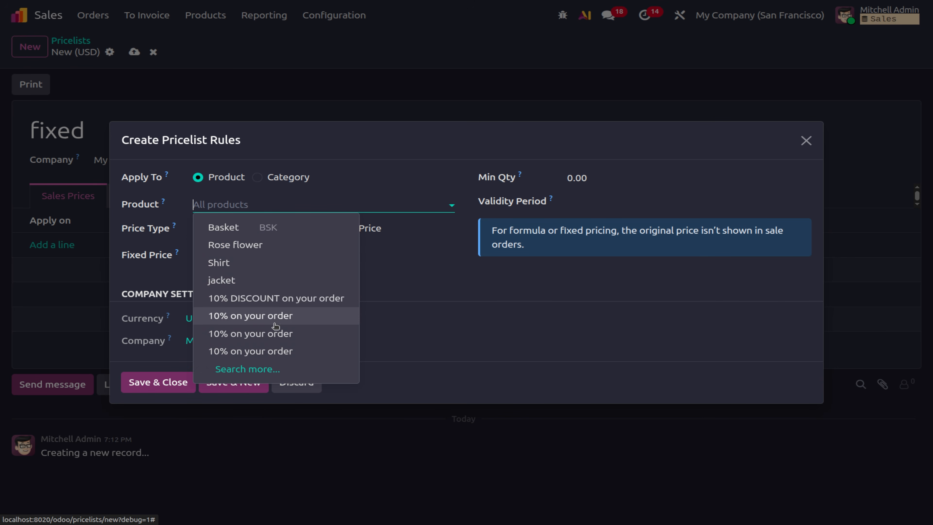
pyautogui.click(261, 368)
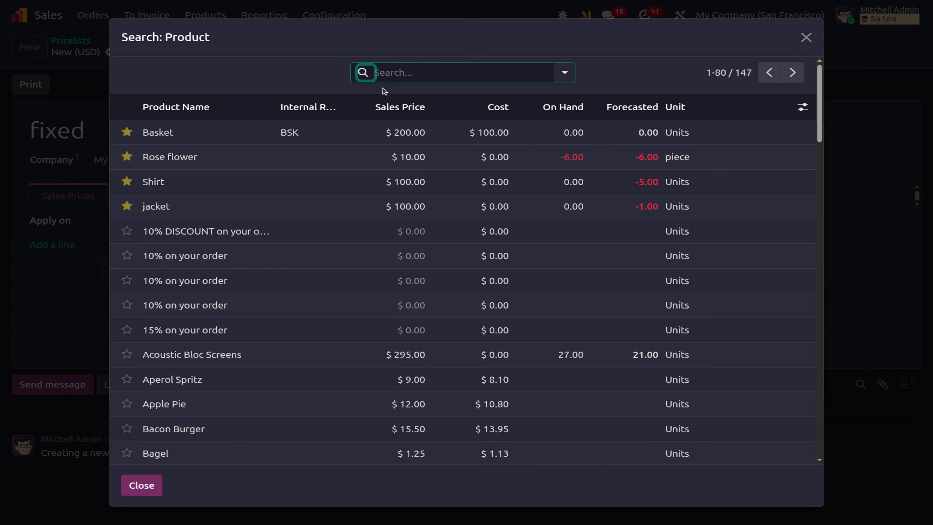
pyautogui.click(388, 74)
pyautogui.write('ac')
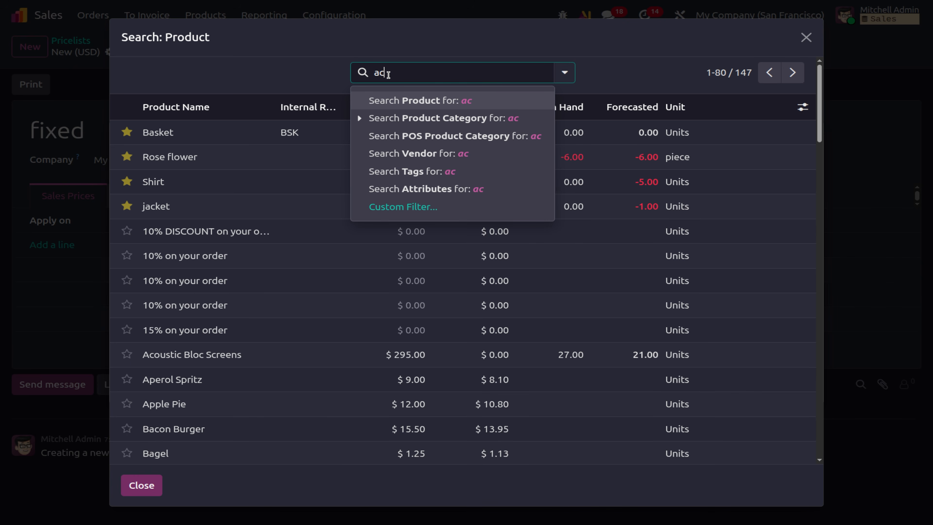
pyautogui.write('o')
pyautogui.press('Return')
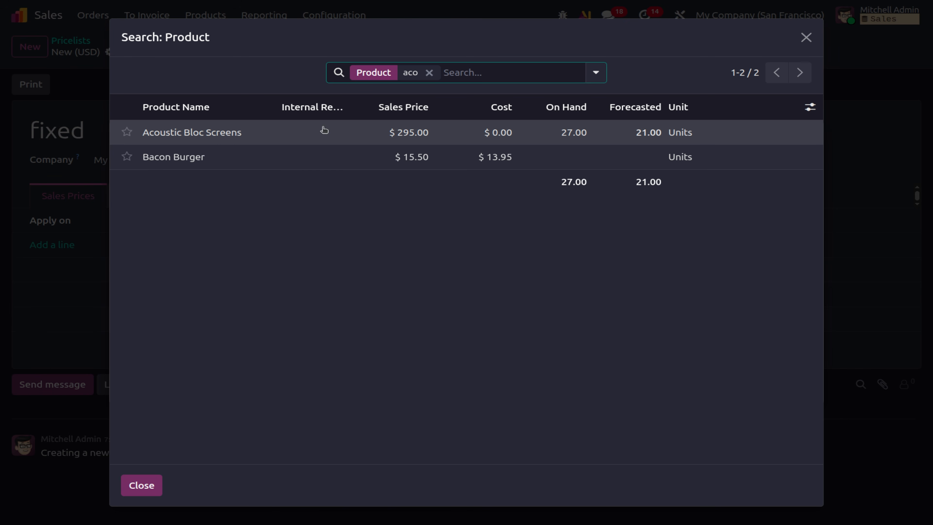
pyautogui.click(243, 139)
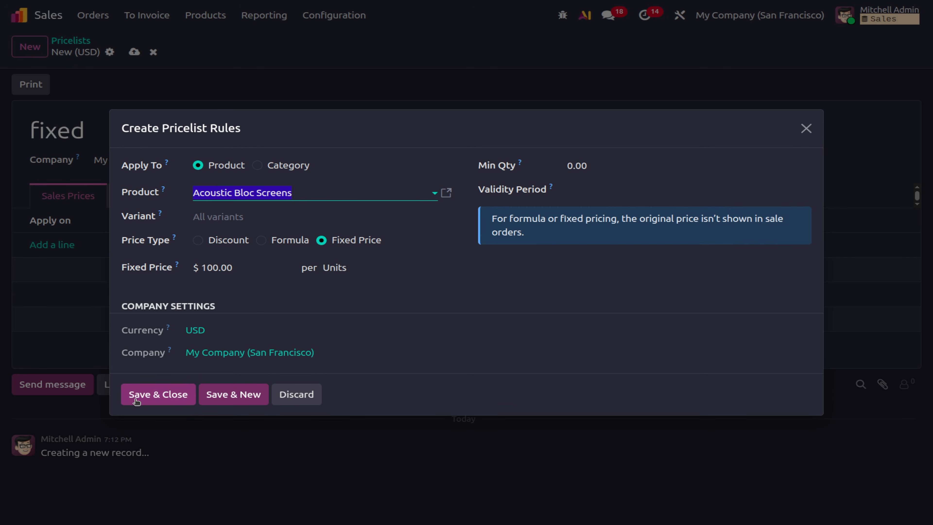
pyautogui.click(158, 394)
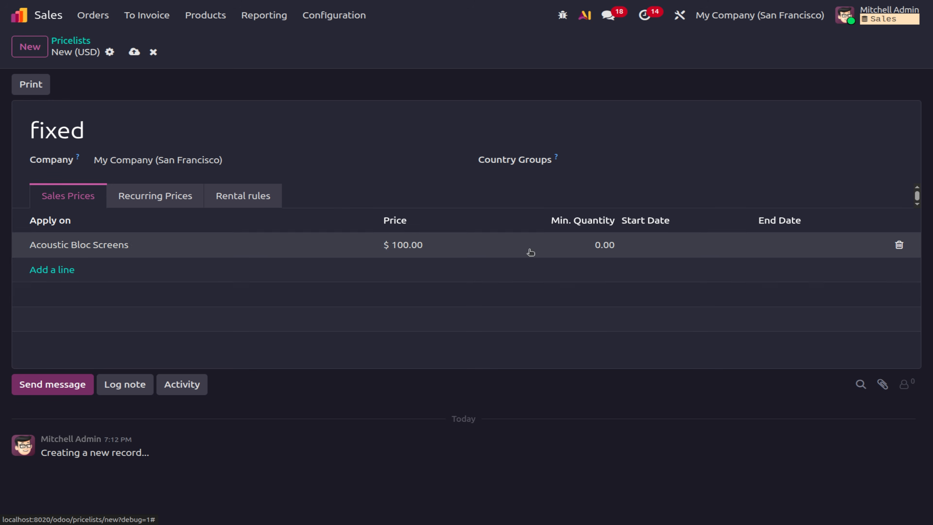
pyautogui.click(134, 51)
# Set the Acoustic Bloc Screens rule's minimum quantity to 5 and save the fixed pricelist.
pyautogui.click(151, 245)
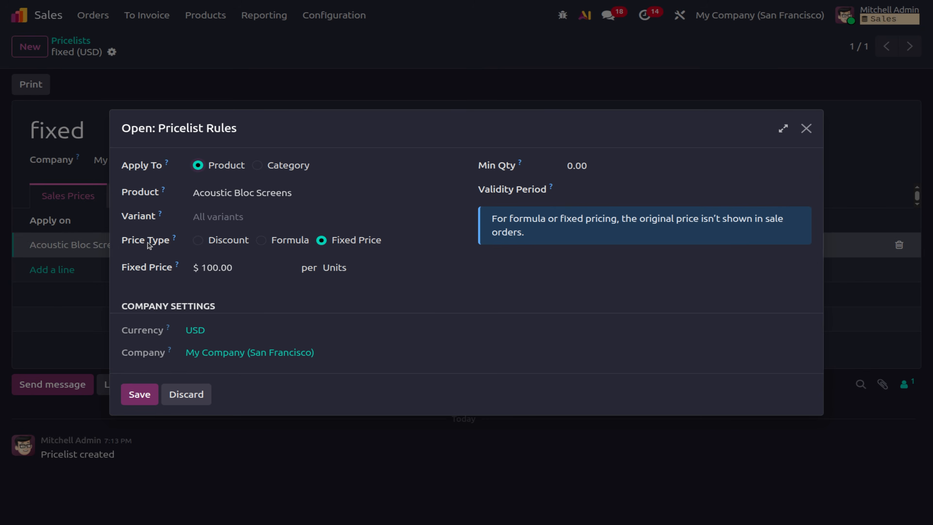
pyautogui.click(607, 172)
pyautogui.write('10')
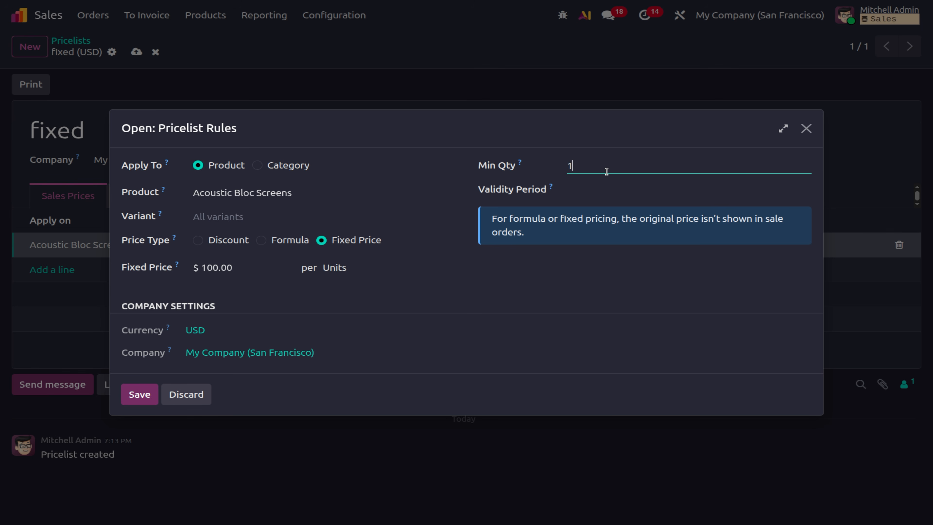
pyautogui.press('BackSpace')
pyautogui.press('BackSpace')
pyautogui.write('5')
pyautogui.click(139, 394)
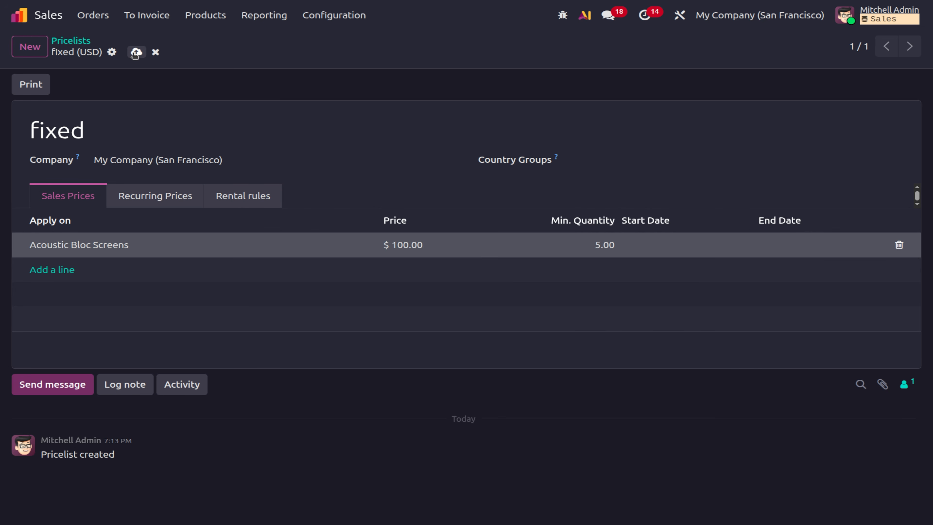
pyautogui.click(136, 51)
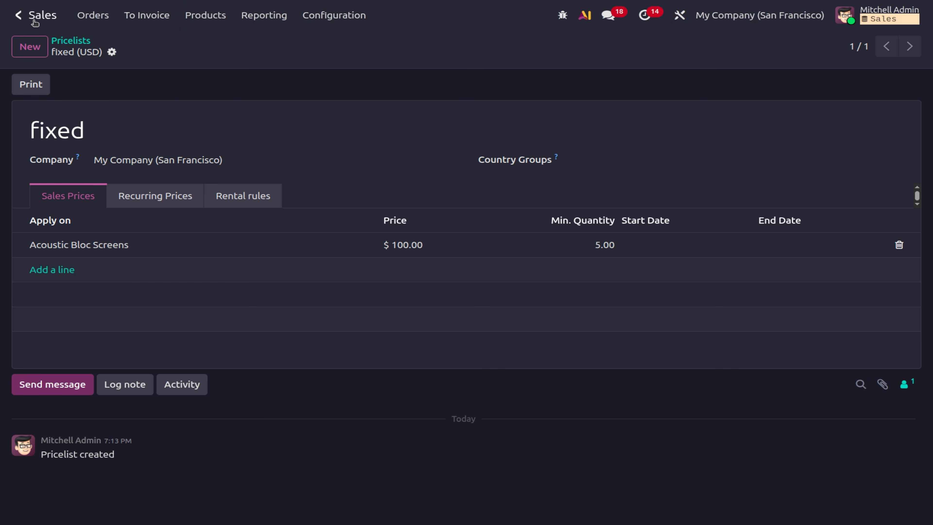
# Go back to the Sales app and start a new quotation.
pyautogui.click(20, 15)
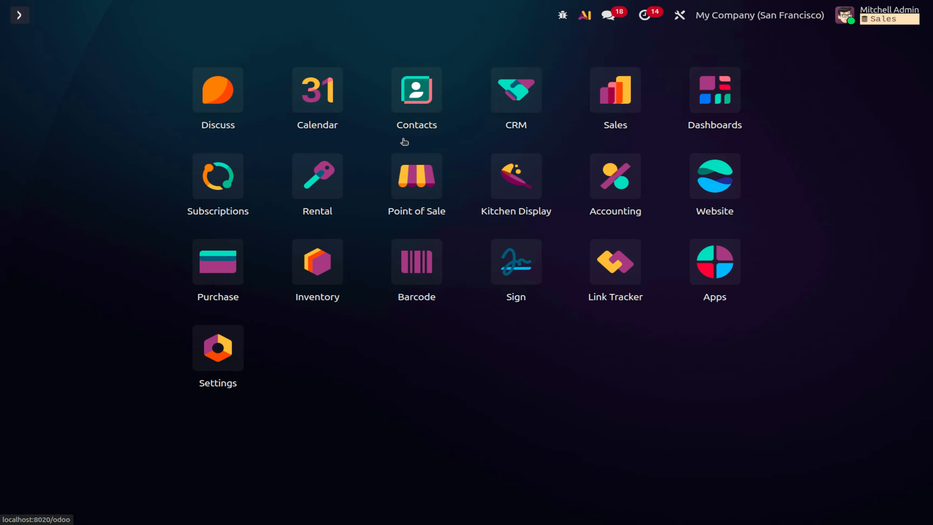
pyautogui.click(623, 99)
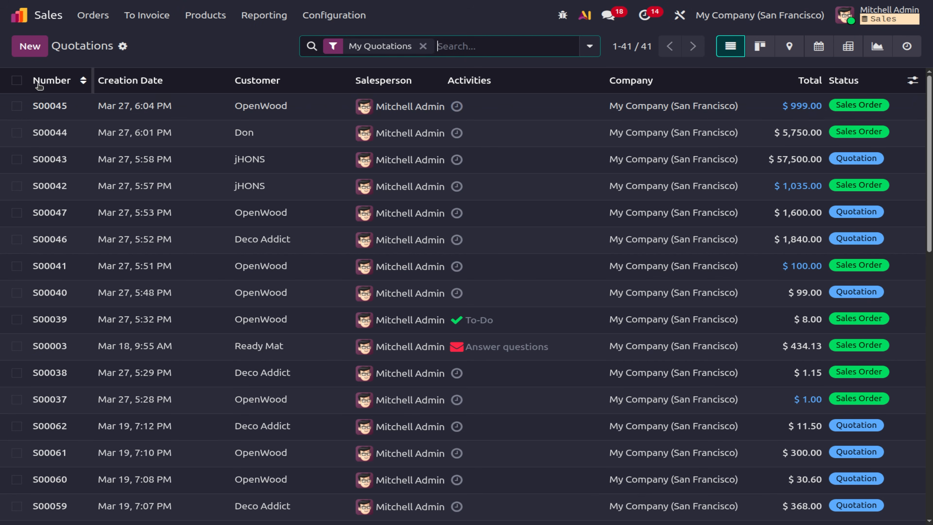
pyautogui.click(30, 46)
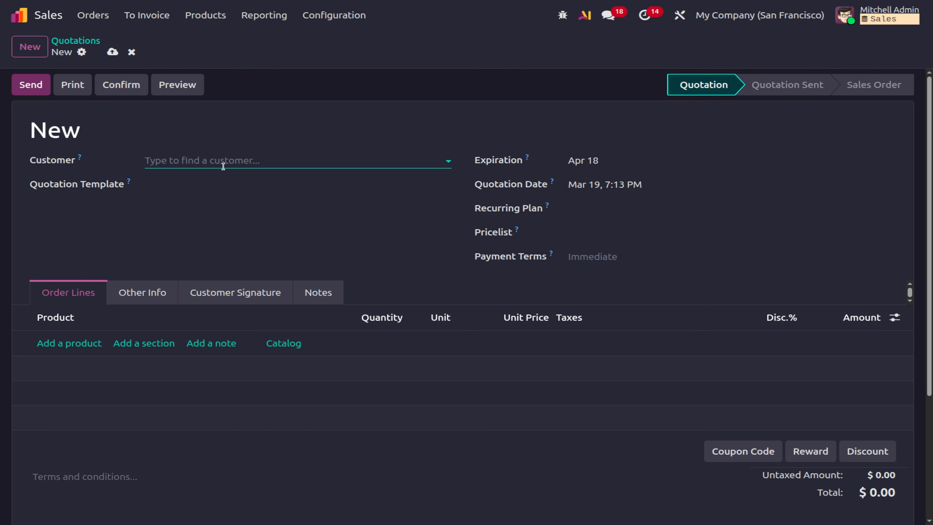
# Set the quotation's customer to the ABC company contact.
pyautogui.click(223, 166)
pyautogui.write('ac')
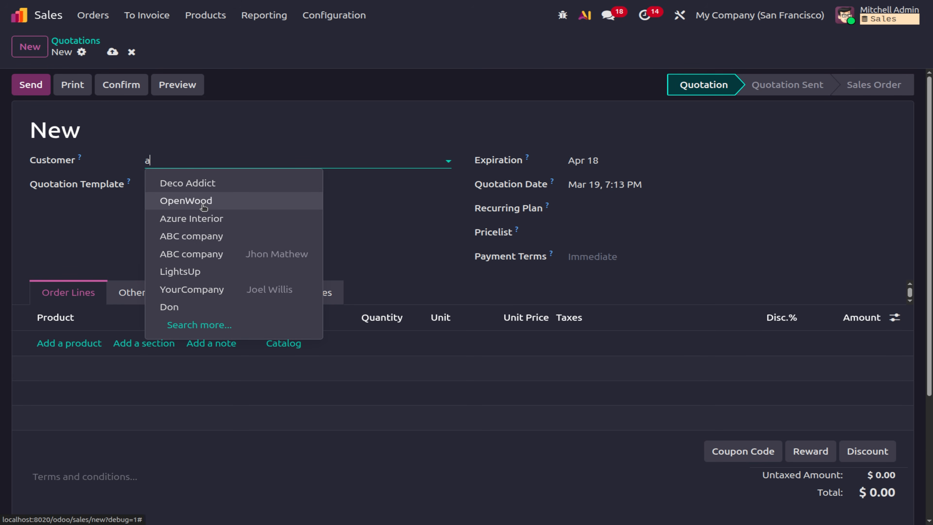
pyautogui.press('BackSpace')
pyautogui.press('BackSpace')
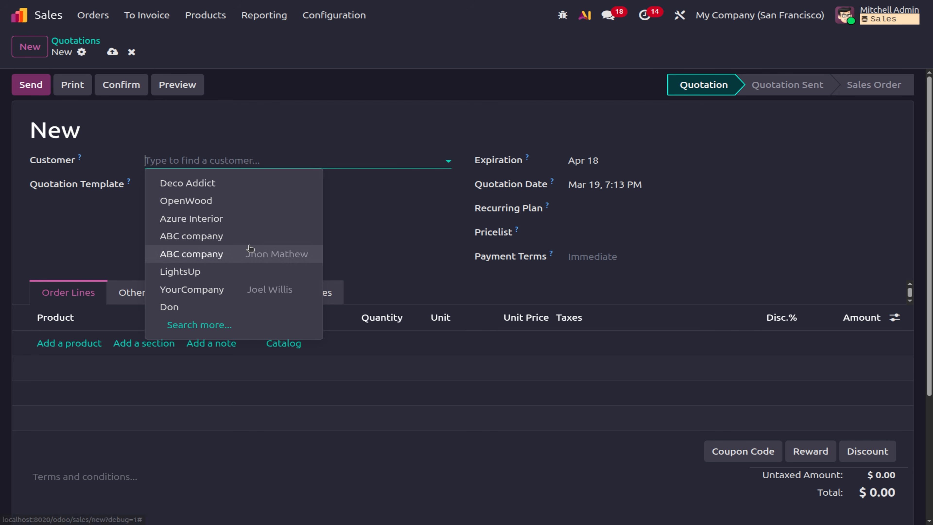
pyautogui.click(246, 253)
# Add one Acoustic Bloc Screens (White) line priced at 320.00.
pyautogui.click(59, 344)
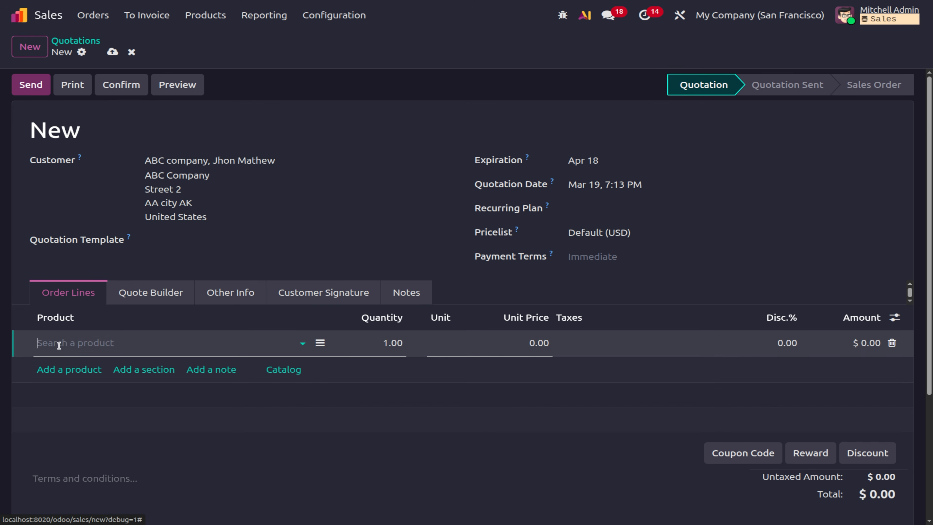
pyautogui.write('ac')
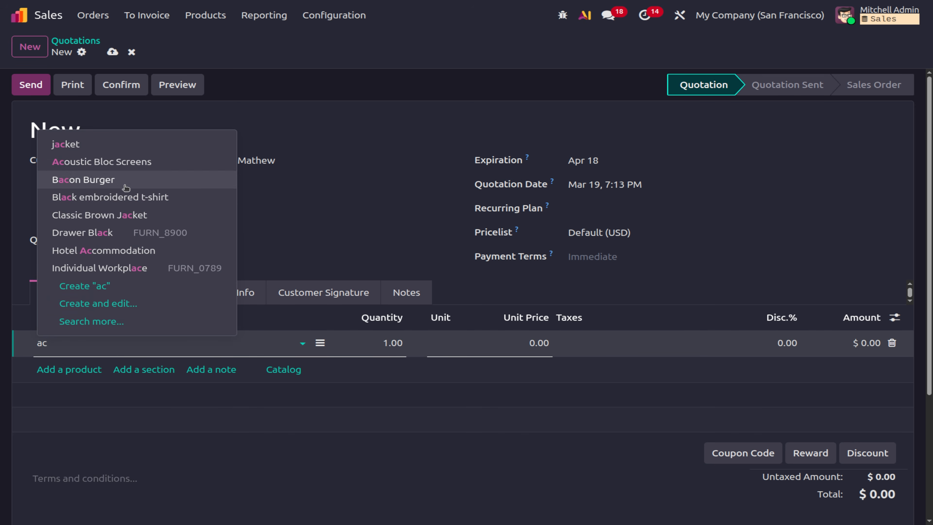
pyautogui.click(126, 167)
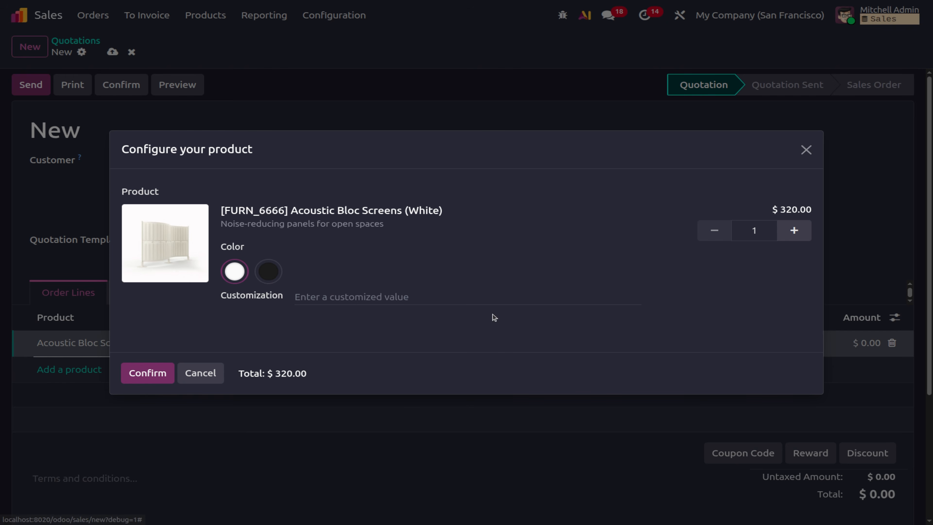
pyautogui.click(161, 378)
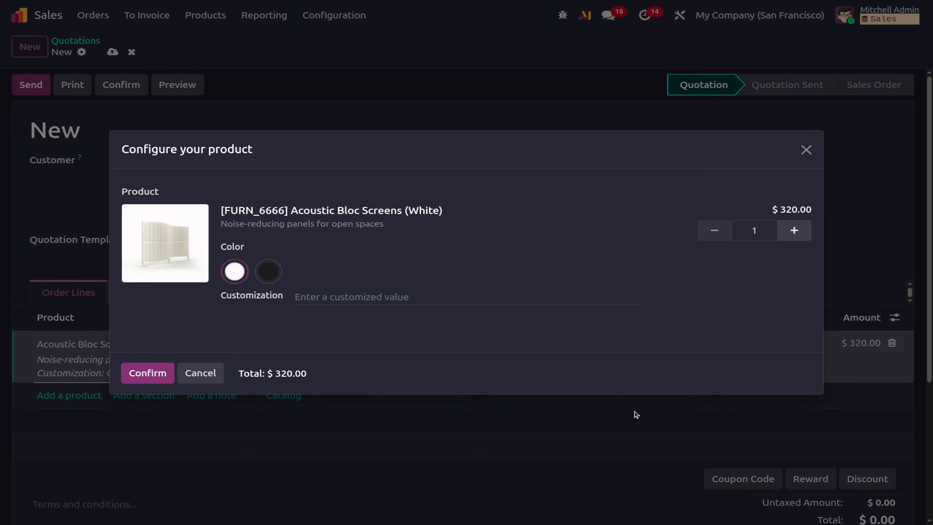
pyautogui.click(636, 231)
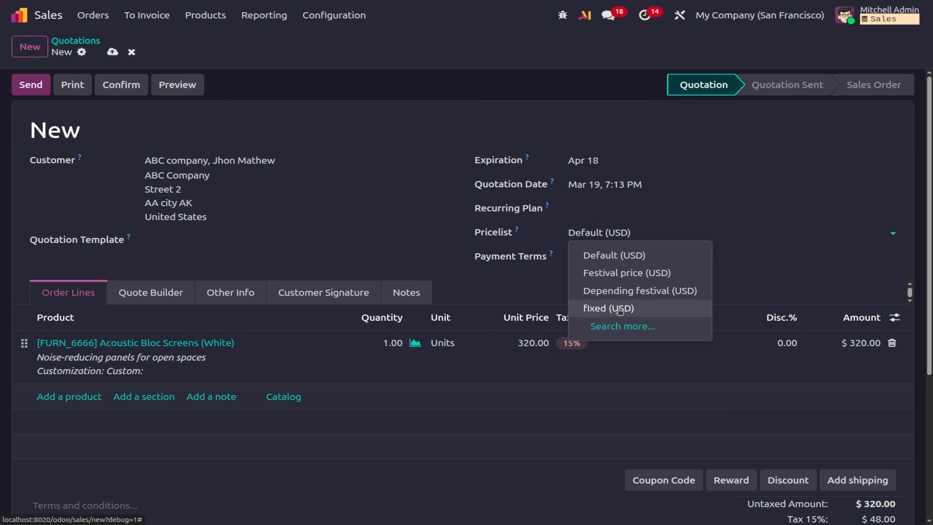
# Switch the quotation to the fixed pricelist and update its prices to 100.00.
pyautogui.click(619, 311)
pyautogui.click(878, 235)
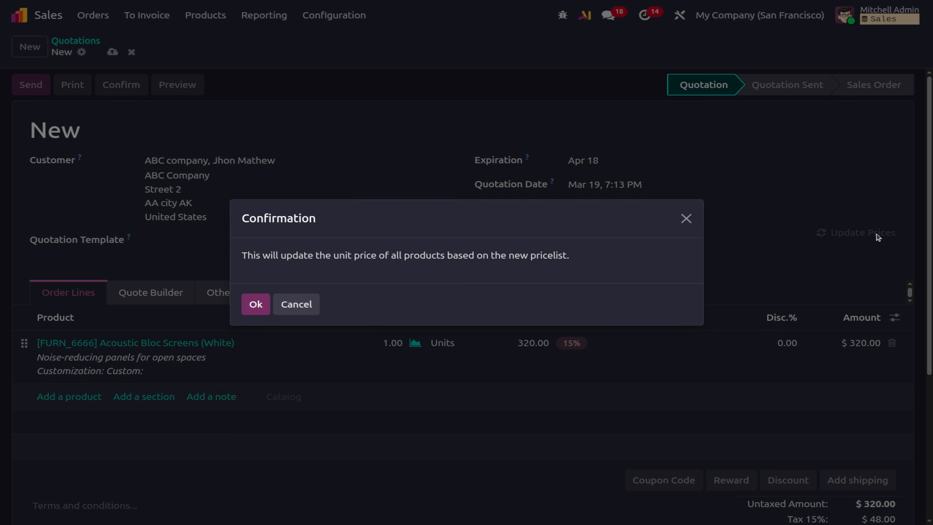
pyautogui.click(255, 305)
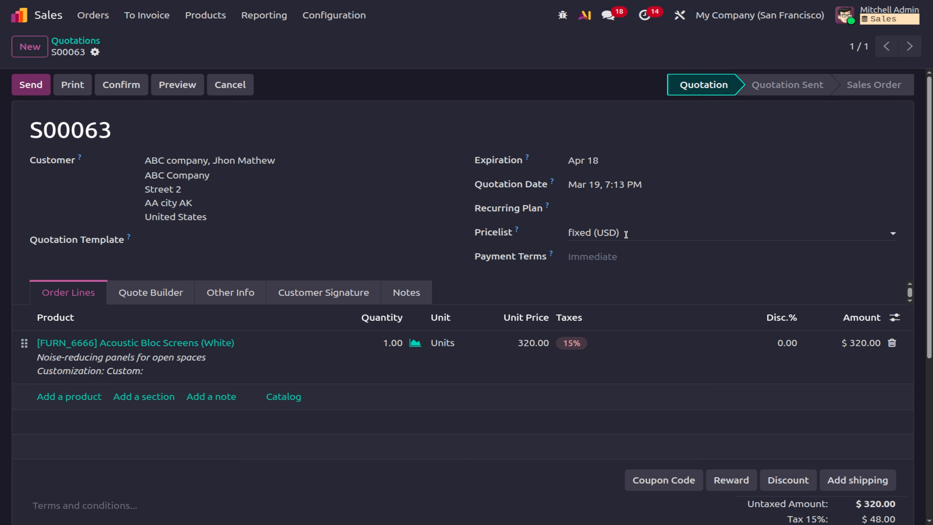
# Set the screens quantity to 5 and save quotation S00063 at $500.00.
pyautogui.click(385, 342)
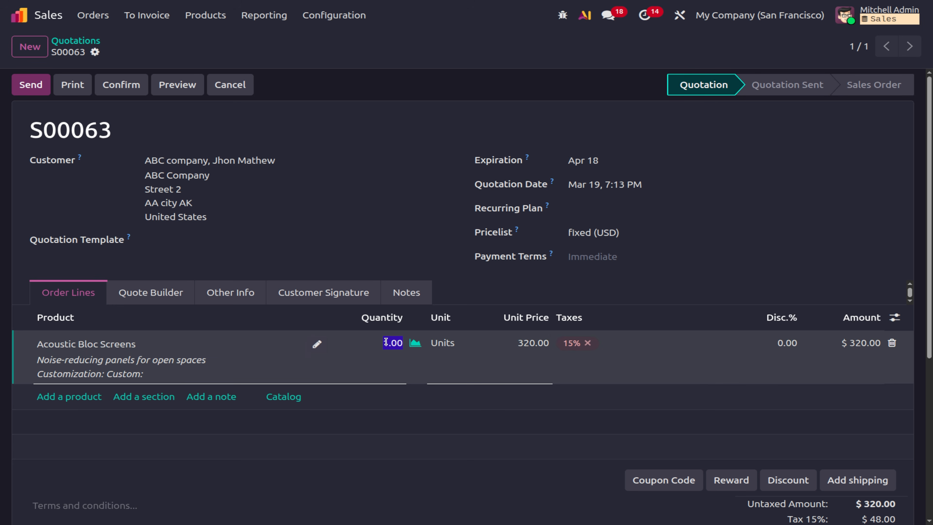
pyautogui.write('5')
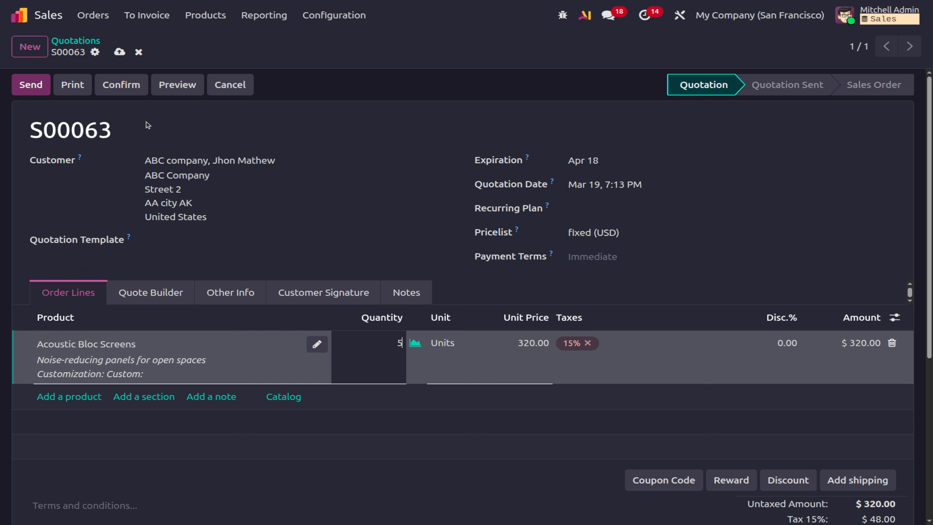
pyautogui.click(380, 118)
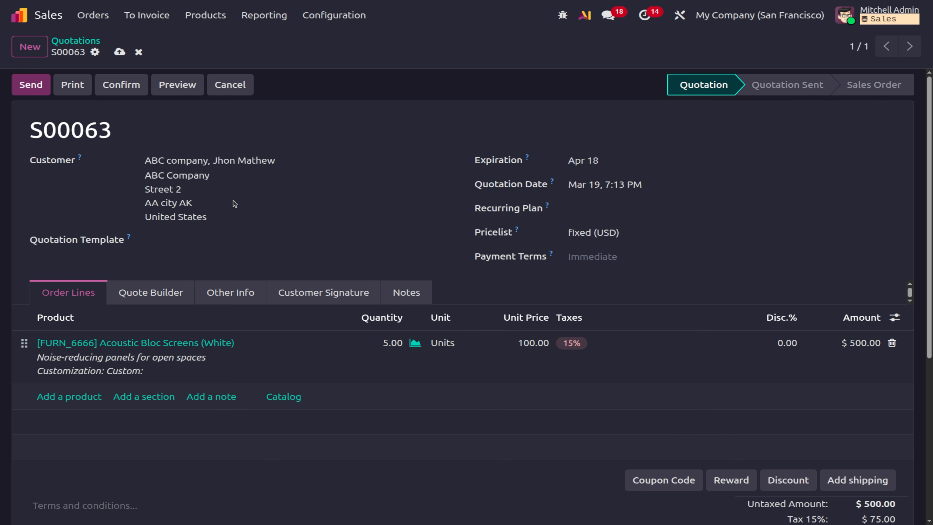
pyautogui.click(119, 52)
pyautogui.click(219, 20)
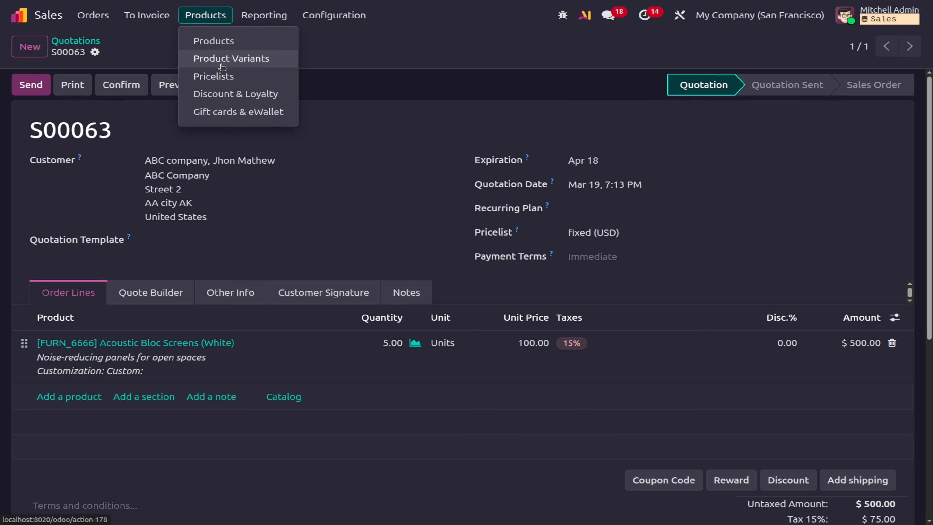
# Try deleting the Festival price pricelist and dismiss the cannot-delete error.
pyautogui.click(211, 76)
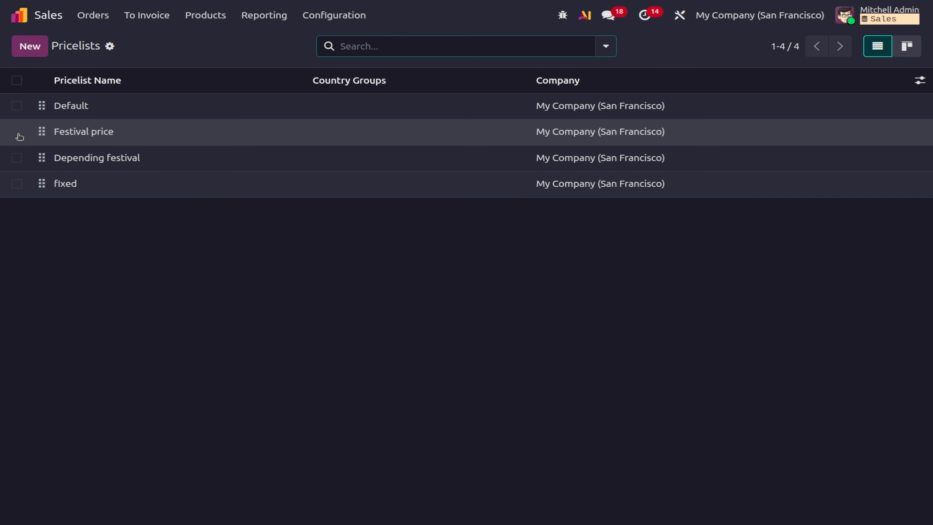
pyautogui.click(16, 131)
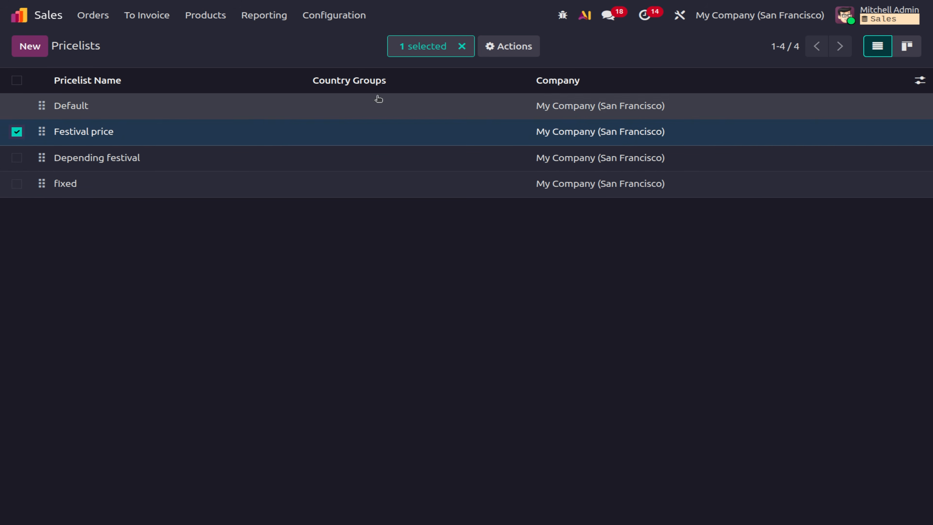
pyautogui.click(509, 46)
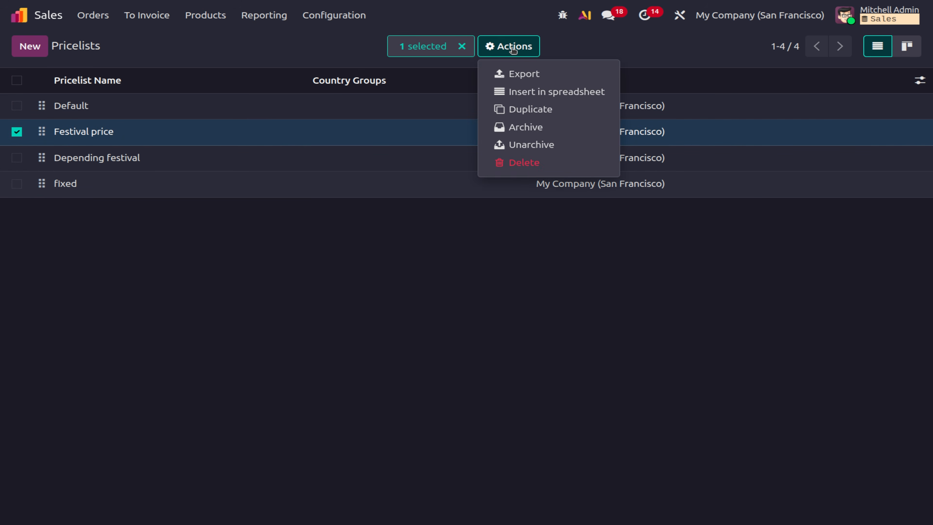
pyautogui.click(518, 163)
pyautogui.click(272, 323)
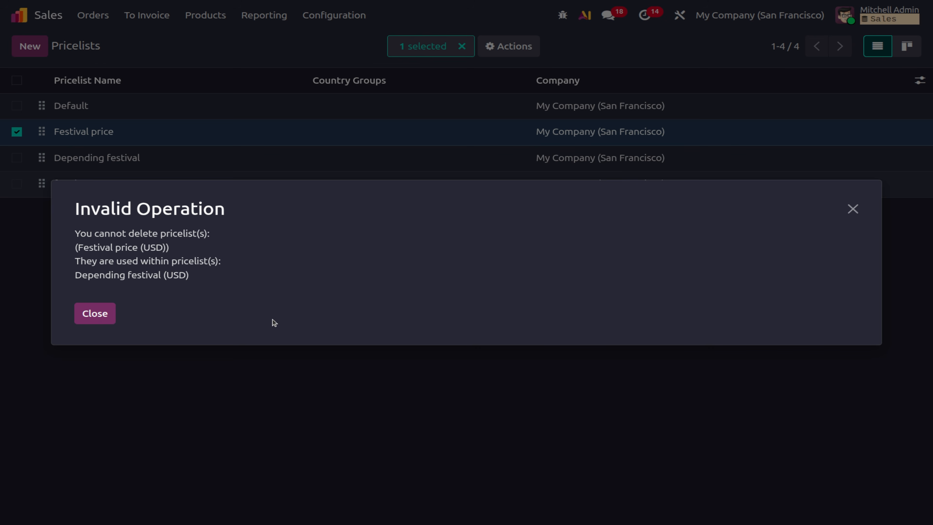
pyautogui.click(90, 313)
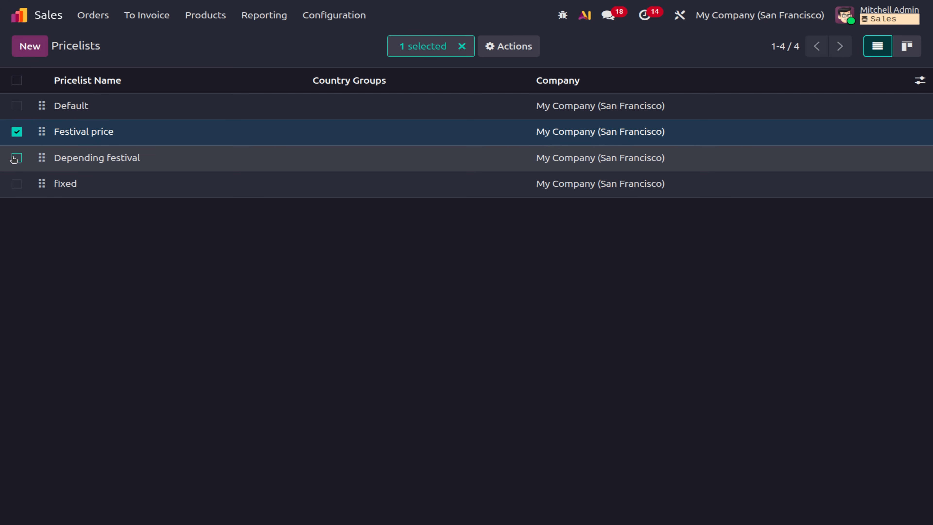
# Archive the Festival price, Depending festival and fixed pricelists together.
pyautogui.click(16, 157)
pyautogui.click(17, 183)
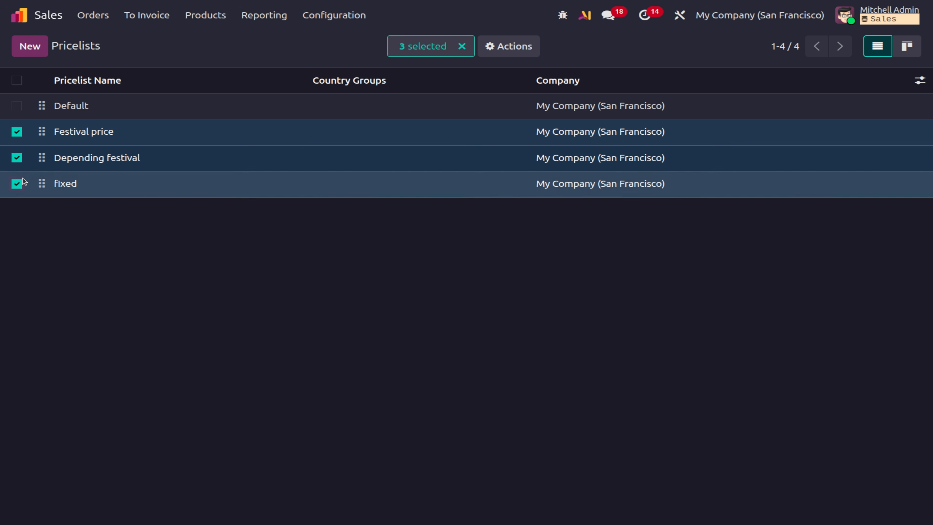
pyautogui.click(489, 51)
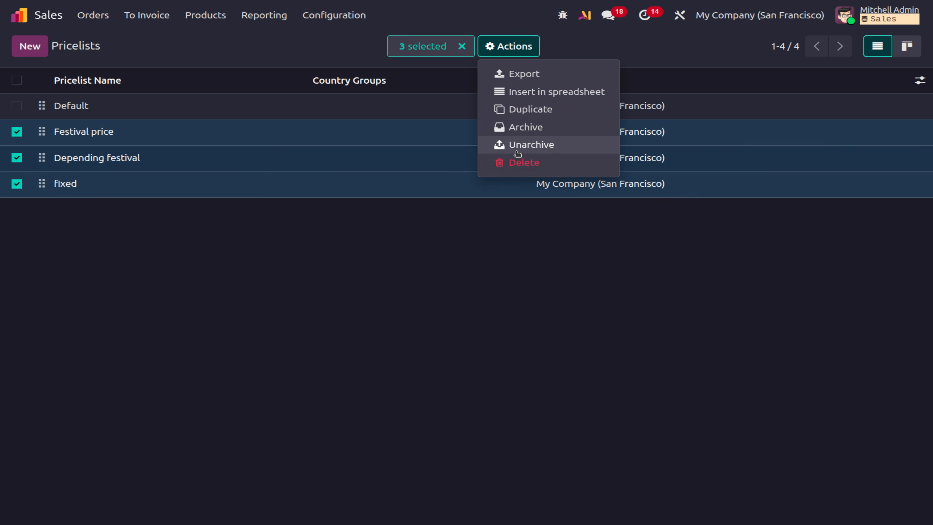
pyautogui.click(540, 127)
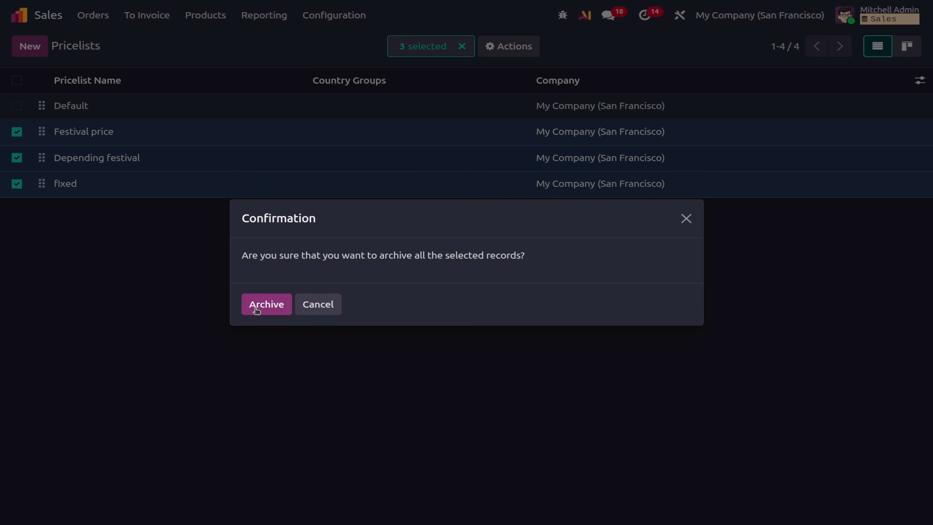
pyautogui.click(256, 307)
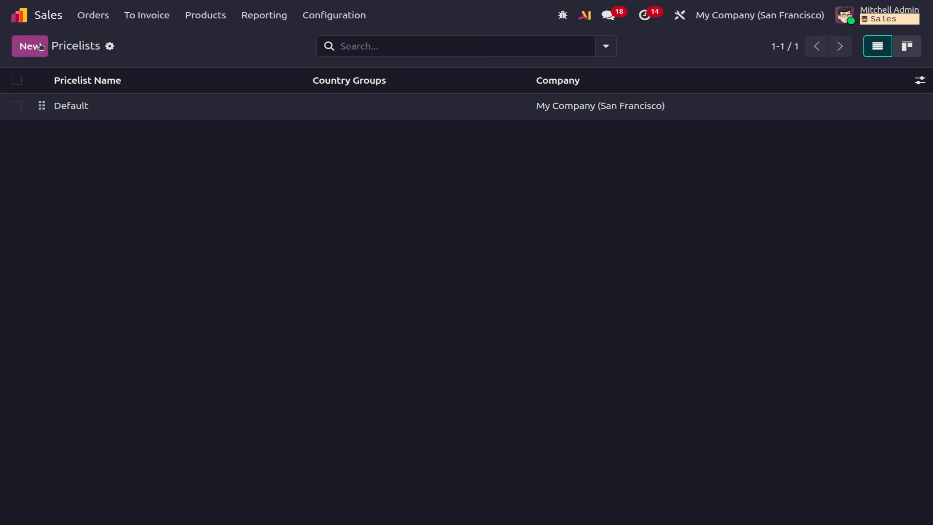
pyautogui.click(30, 46)
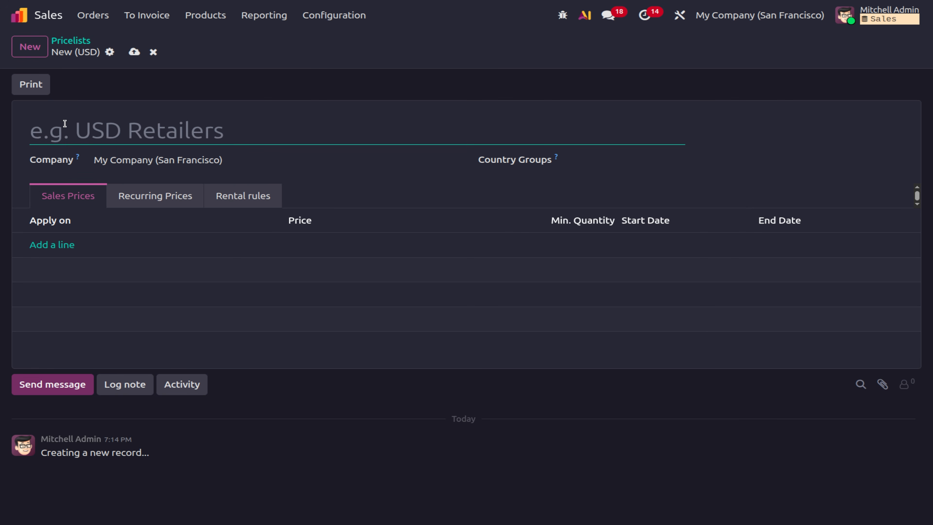
# Name the pricelist 'new pricelist' and add its first price rule line.
pyautogui.write('new ')
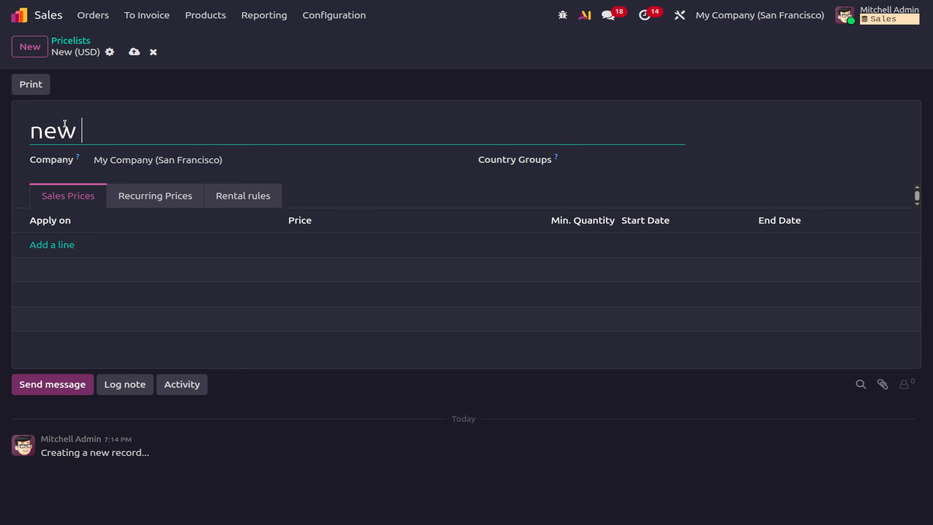
pyautogui.write('pricelist')
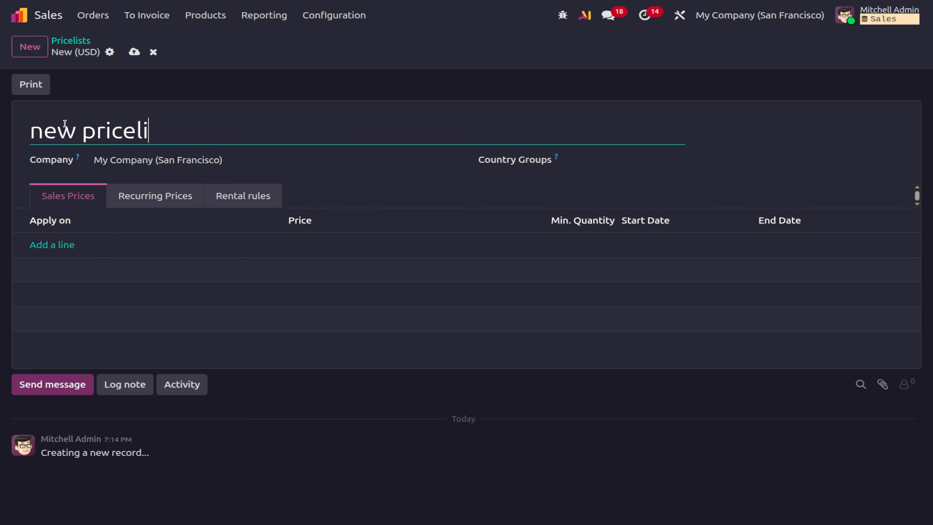
pyautogui.click(66, 245)
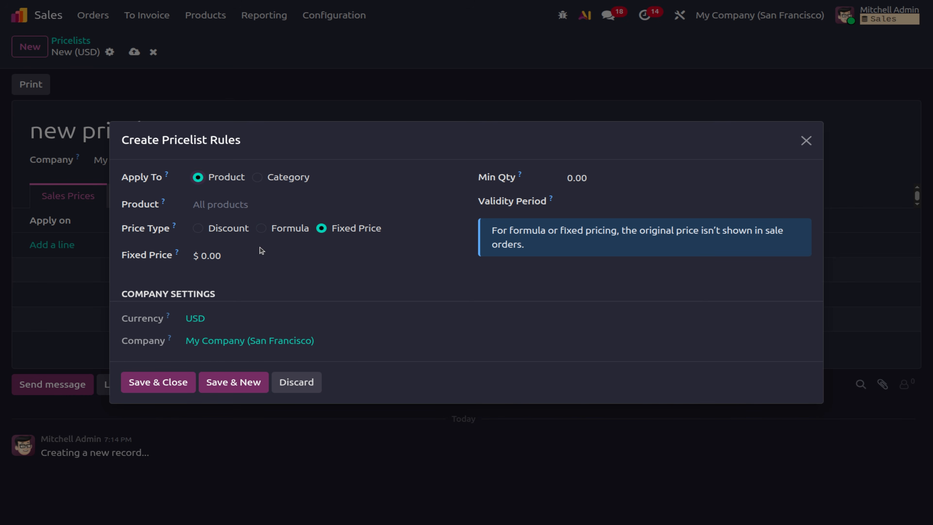
# Make the rule a Sales Price formula with 50% discount and $10 extra fee.
pyautogui.click(261, 228)
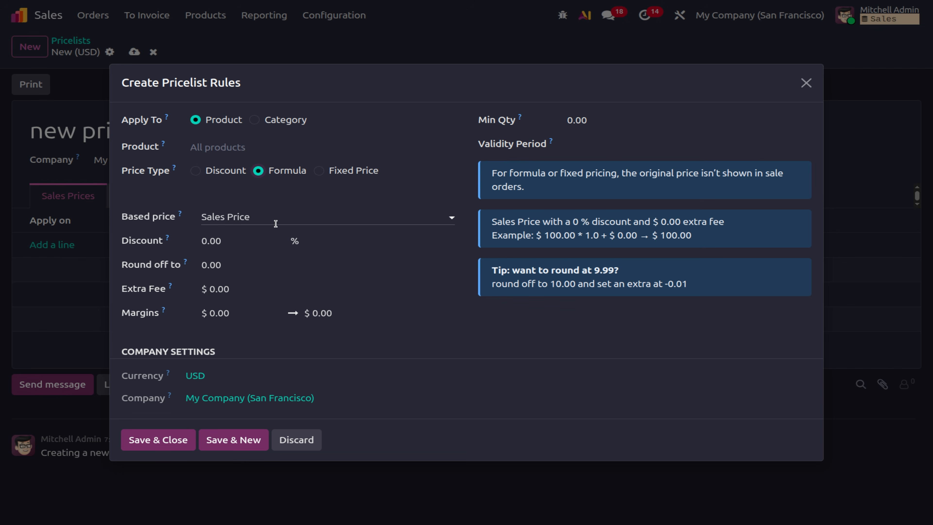
pyautogui.click(242, 213)
pyautogui.click(254, 242)
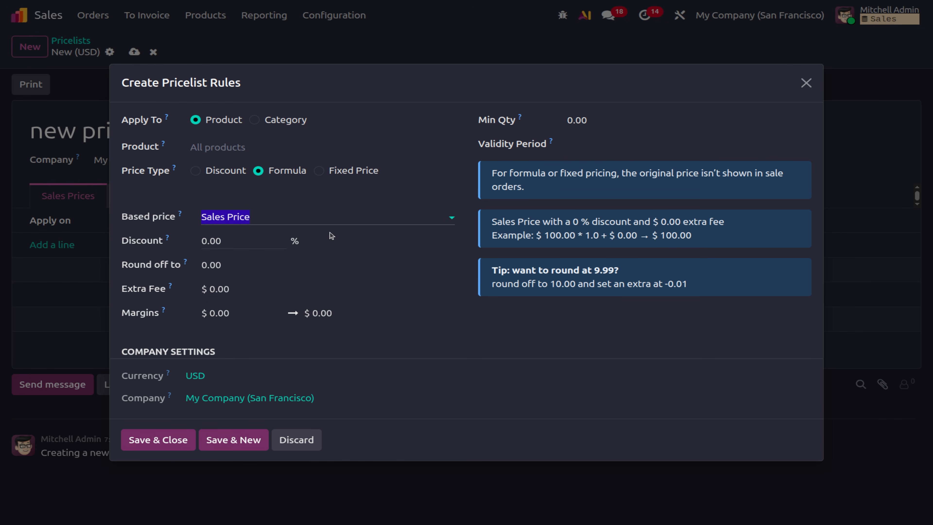
pyautogui.click(341, 217)
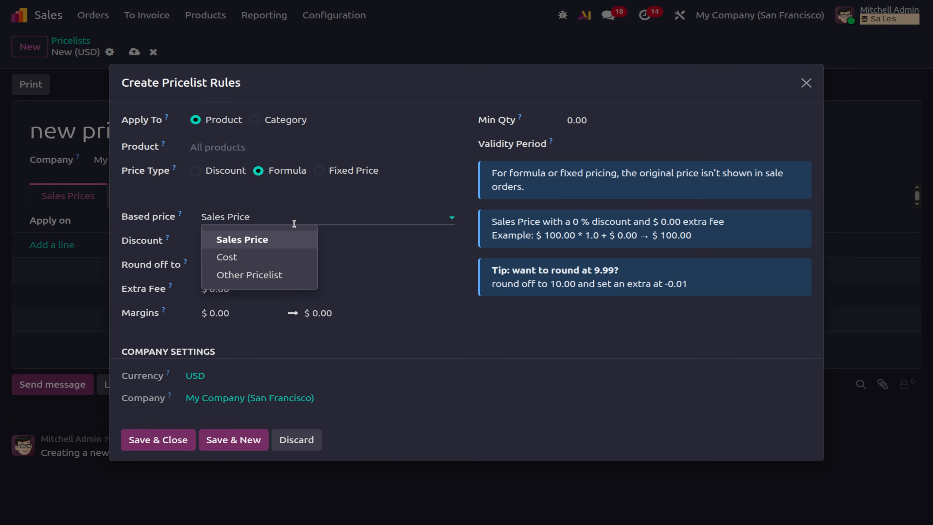
pyautogui.press('Escape')
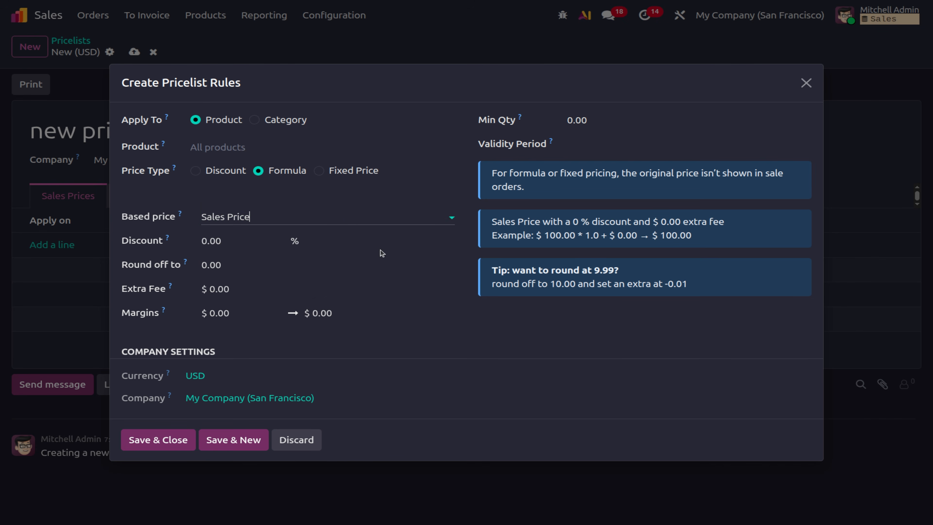
pyautogui.click(226, 241)
pyautogui.write('50')
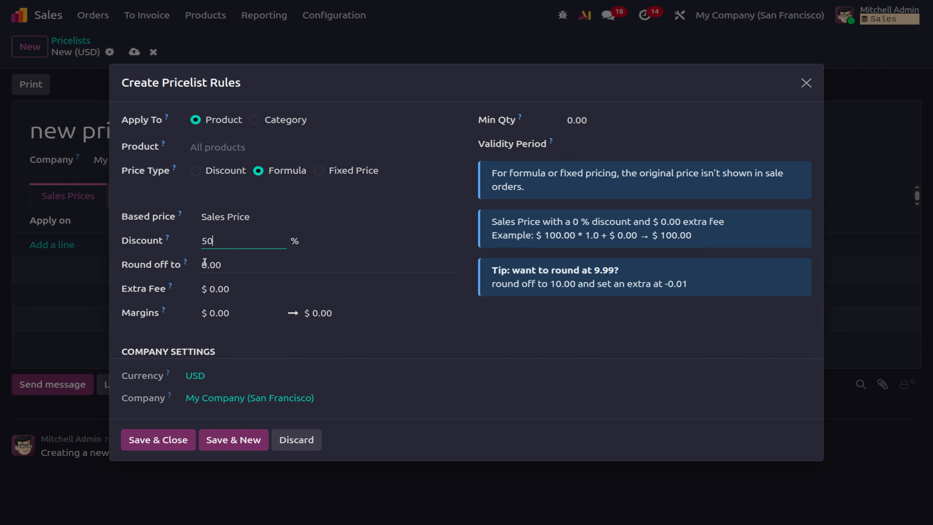
pyautogui.click(214, 290)
pyautogui.write('10')
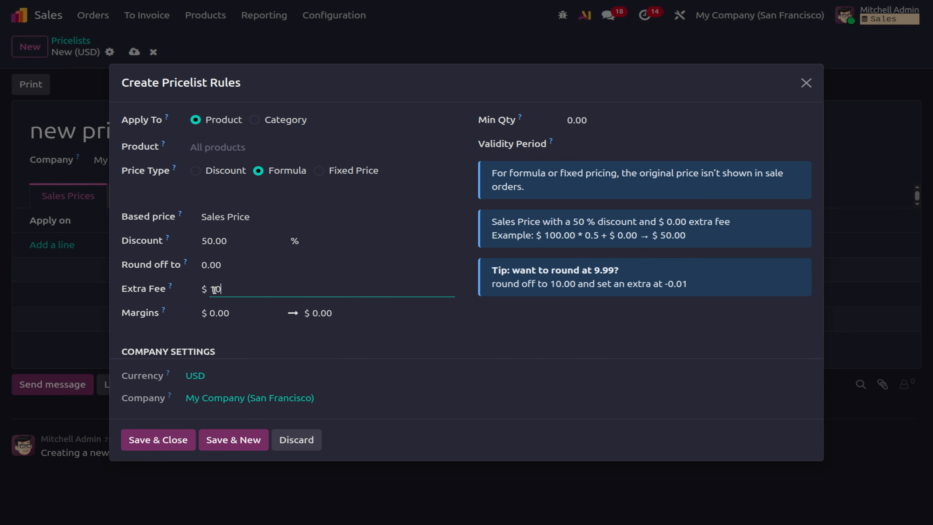
# Set margins from $100 to $500, then save the rule and the pricelist.
pyautogui.click(232, 315)
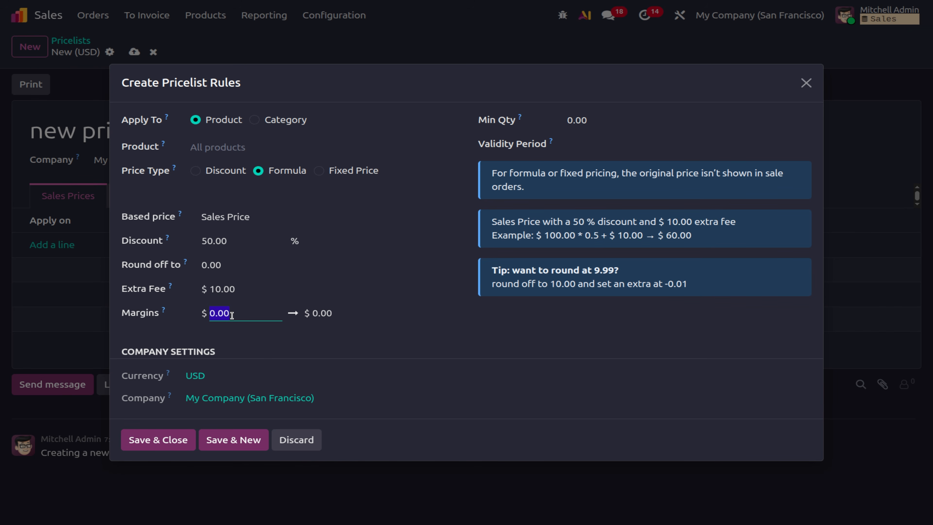
pyautogui.write('00')
pyautogui.click(330, 314)
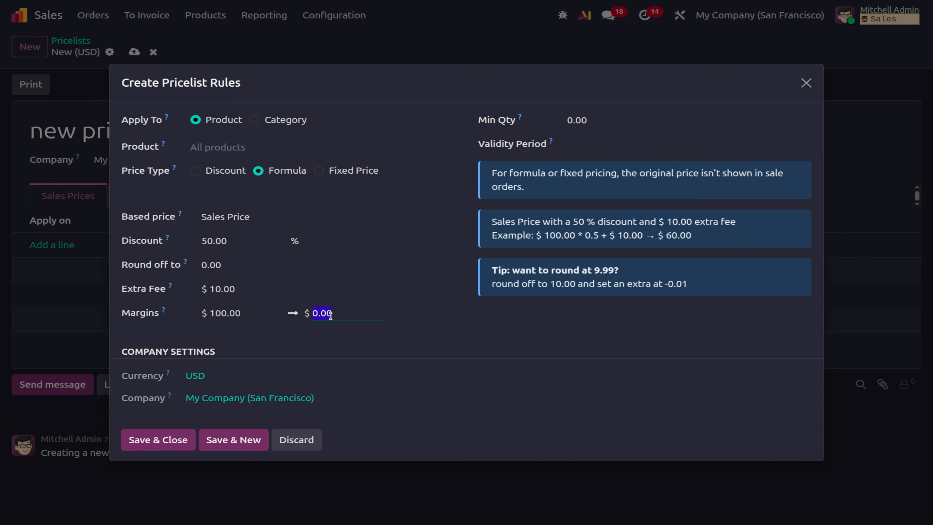
pyautogui.write('500')
pyautogui.click(422, 339)
pyautogui.click(149, 441)
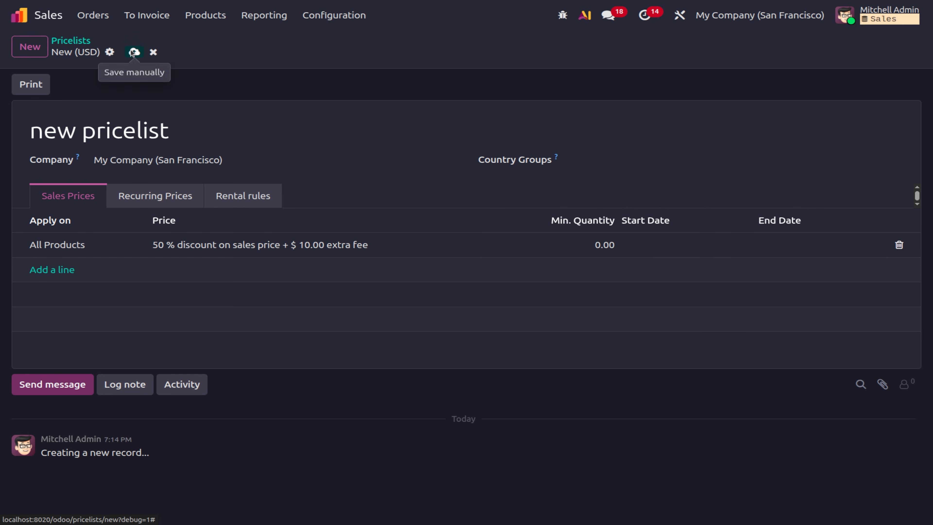
pyautogui.click(134, 52)
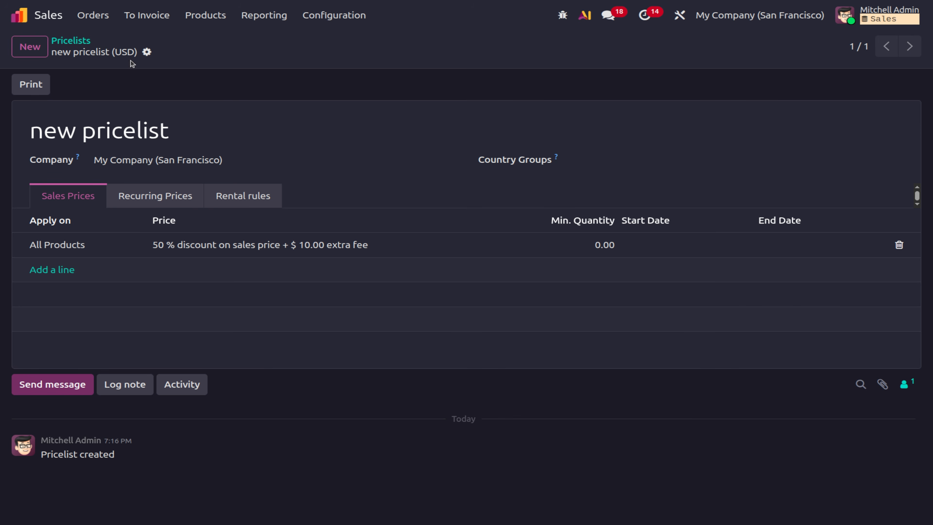
# Create a new product named 'Marble Table'.
pyautogui.click(209, 23)
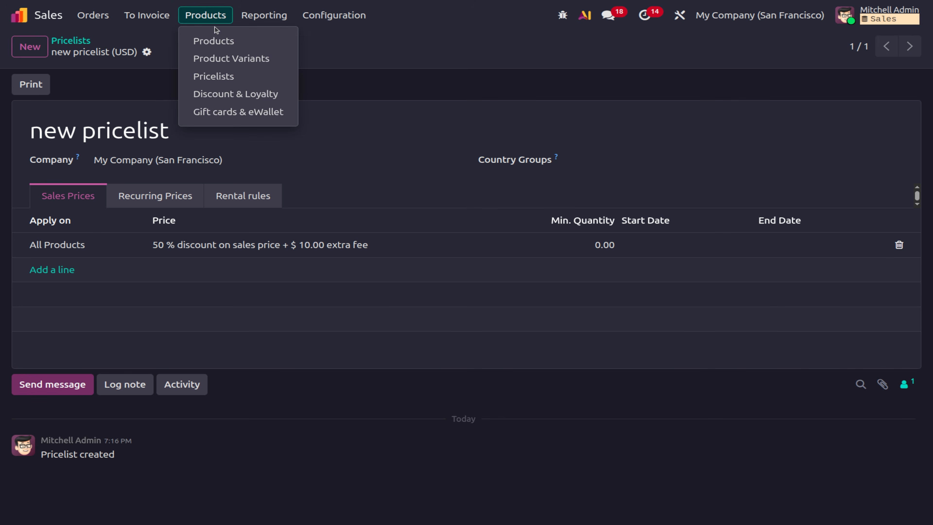
pyautogui.click(216, 39)
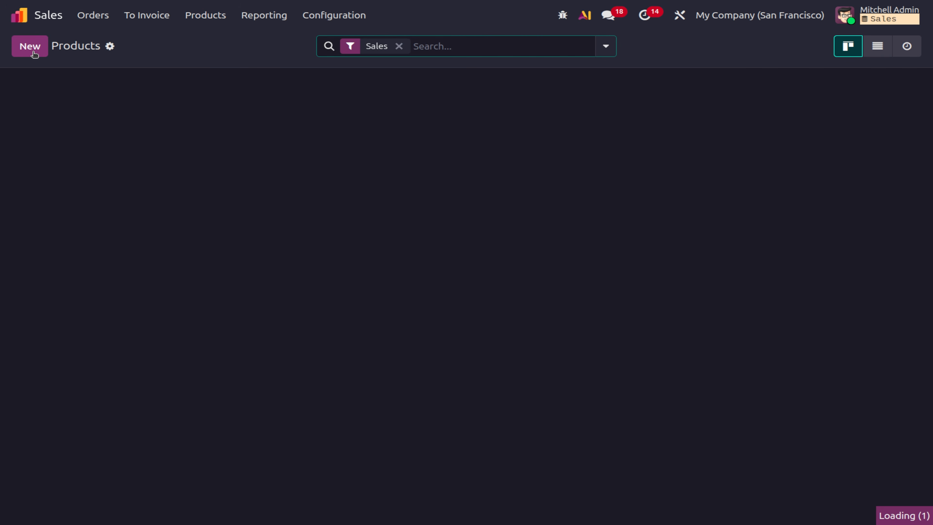
pyautogui.click(33, 51)
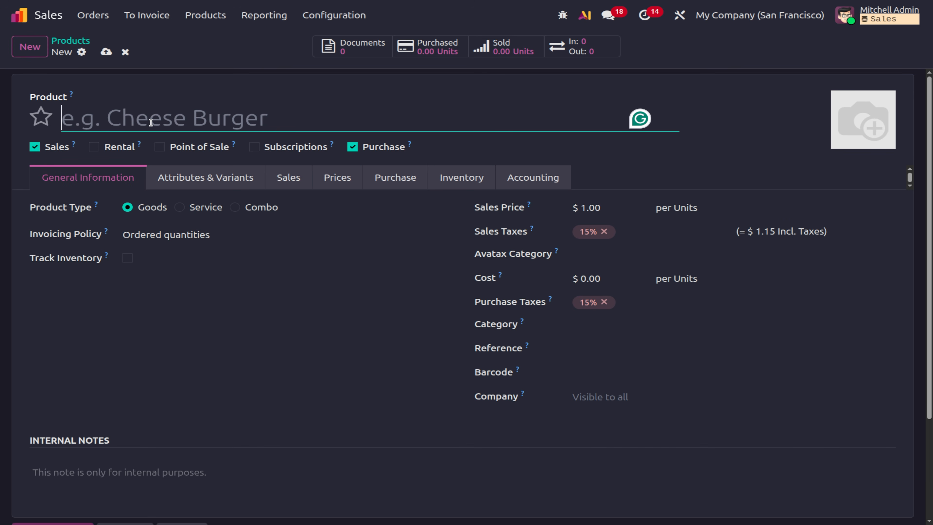
pyautogui.write('Ta')
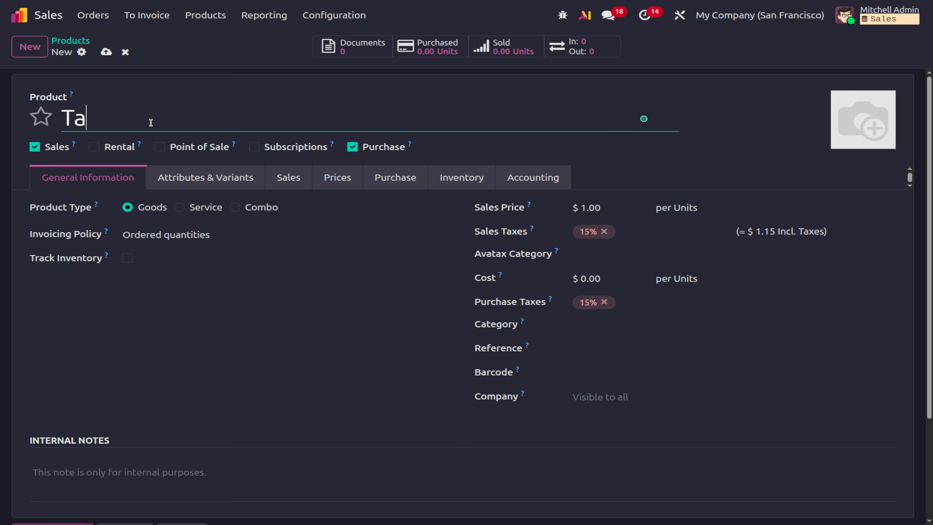
pyautogui.write('ble')
pyautogui.press('Left')
pyautogui.press('Left')
pyautogui.press('Left')
pyautogui.press('Left')
pyautogui.press('Left')
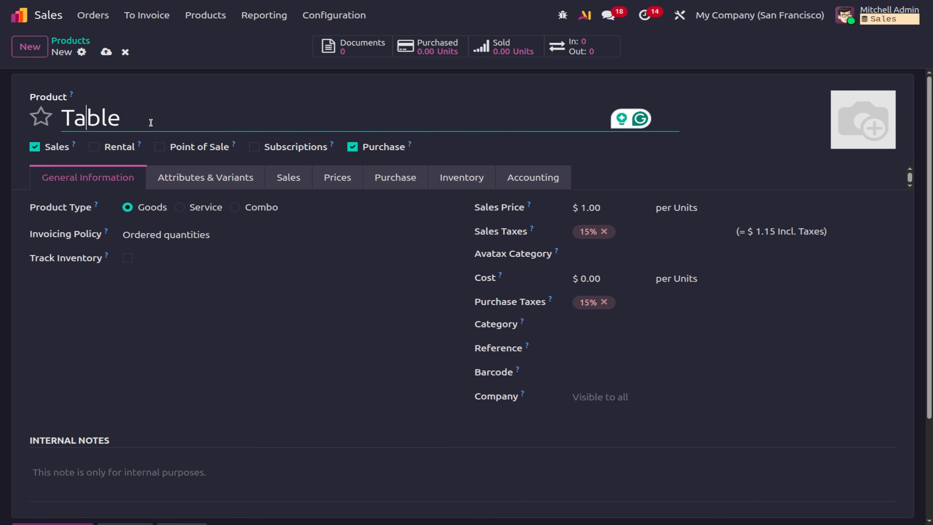
pyautogui.write('Marb')
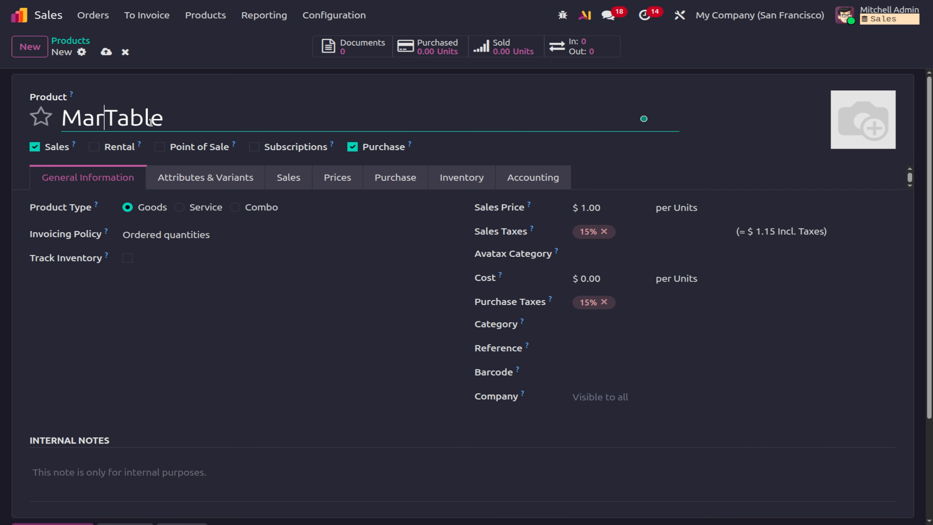
pyautogui.write('le')
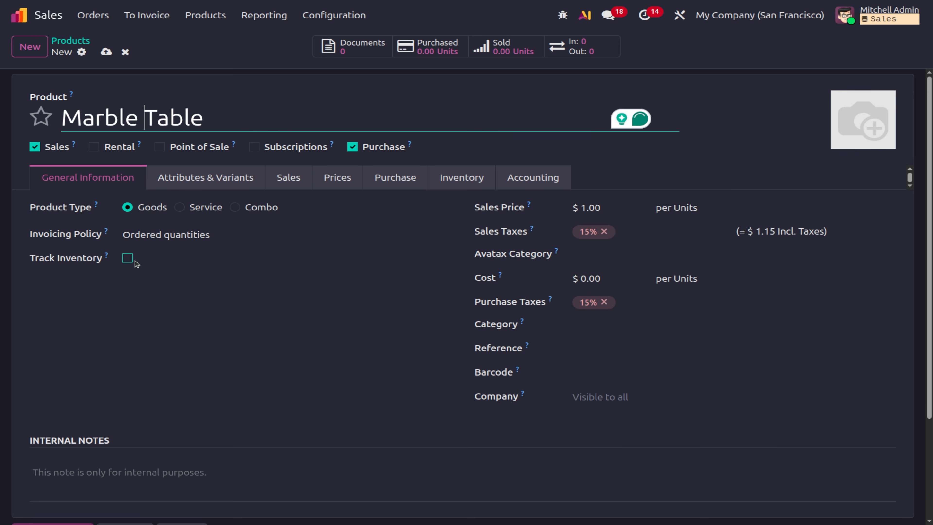
# Track it by quantity, price it at $295.00, remove both 15% taxes, and save.
pyautogui.click(127, 259)
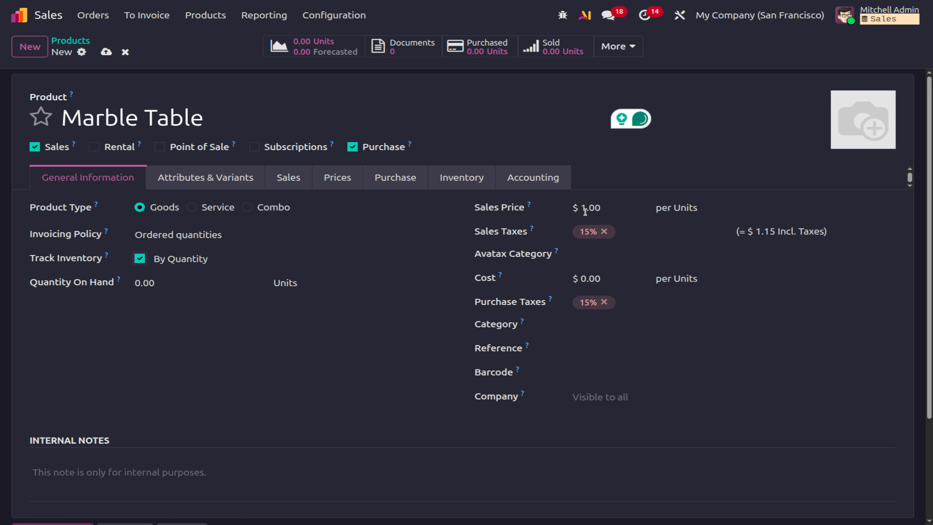
pyautogui.click(593, 209)
pyautogui.write('295')
pyautogui.click(605, 232)
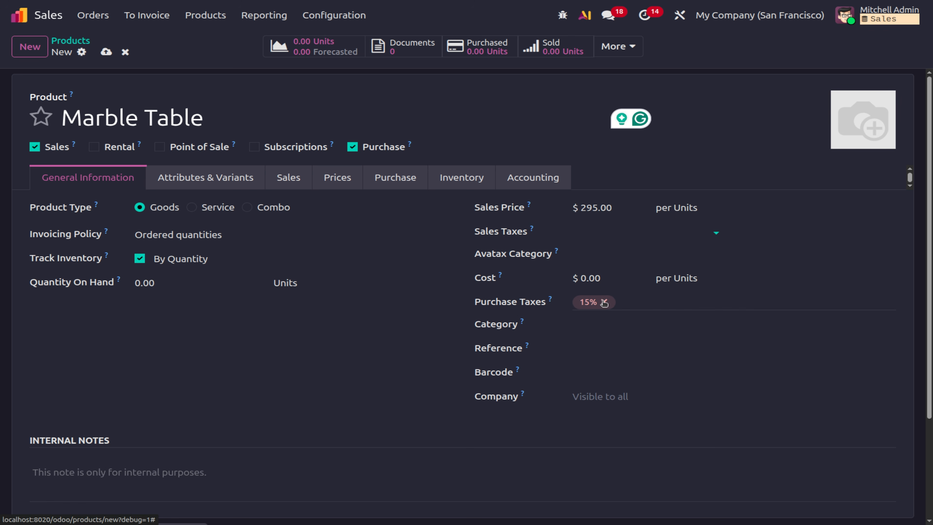
pyautogui.click(604, 302)
pyautogui.click(111, 53)
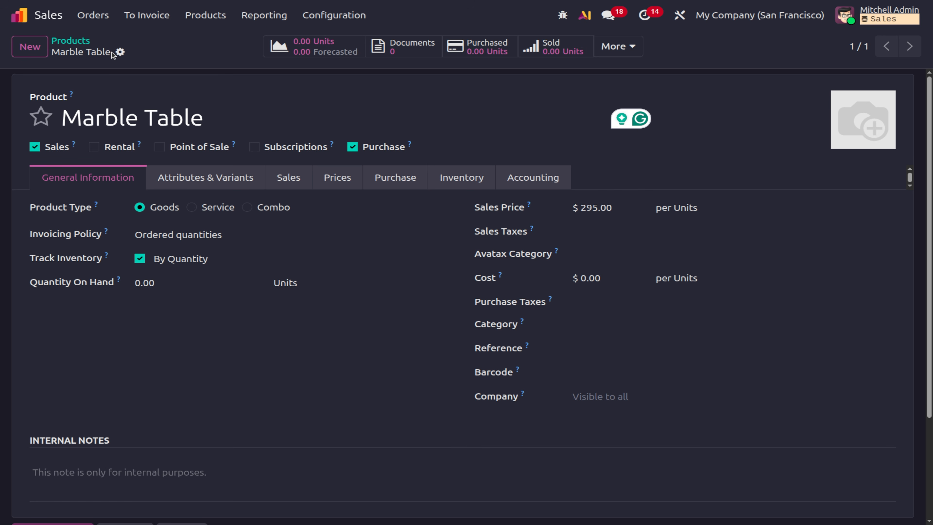
# Go to the Quotations list and start a new quotation.
pyautogui.click(92, 15)
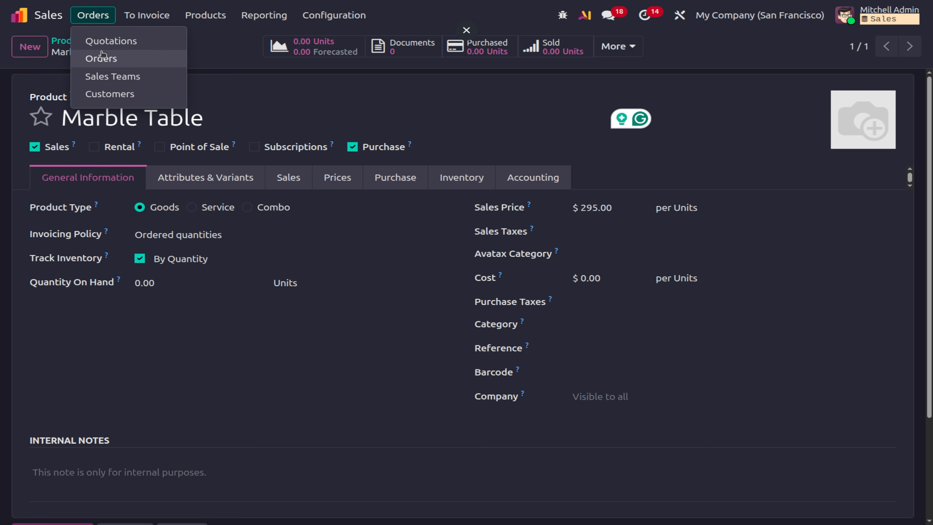
pyautogui.click(102, 42)
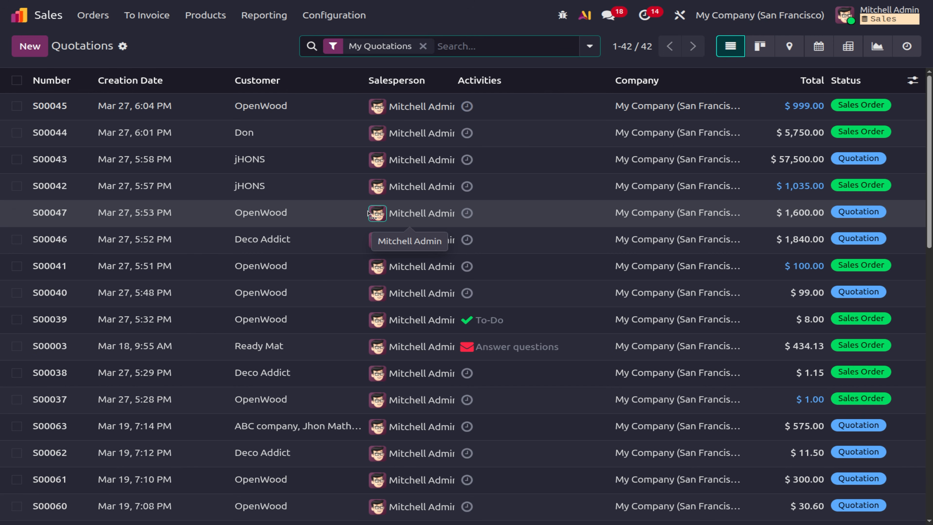
pyautogui.click(22, 46)
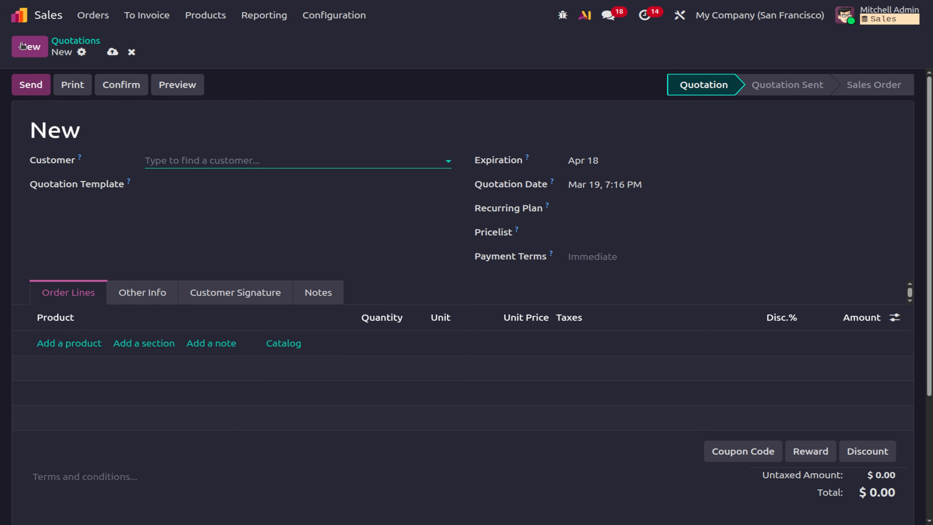
# Set customer OpenWood and pricelist 'new pricelist (USD)', then start a product line.
pyautogui.click(267, 164)
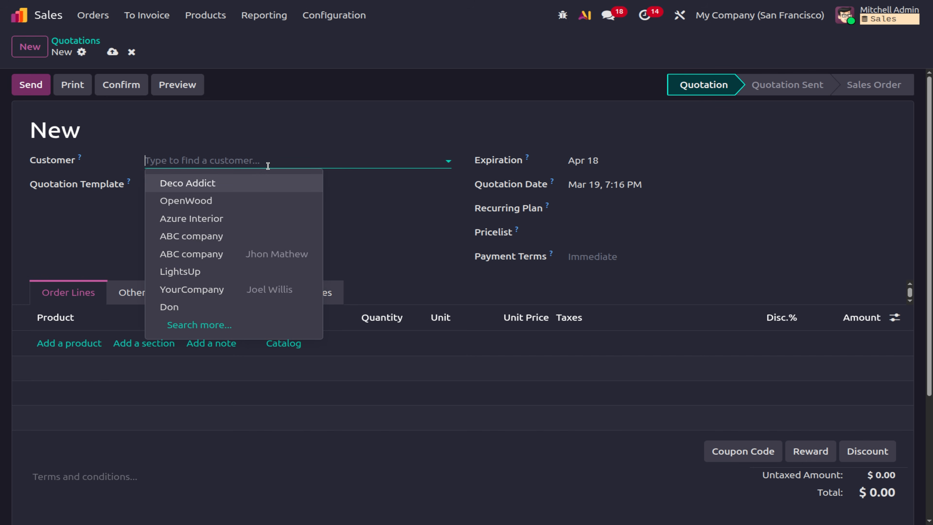
pyautogui.click(201, 198)
pyautogui.click(606, 232)
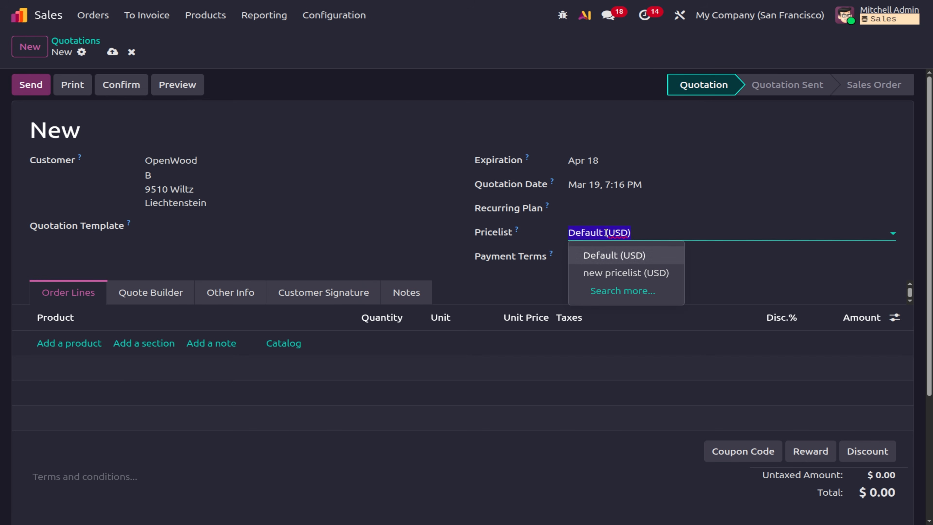
pyautogui.click(604, 271)
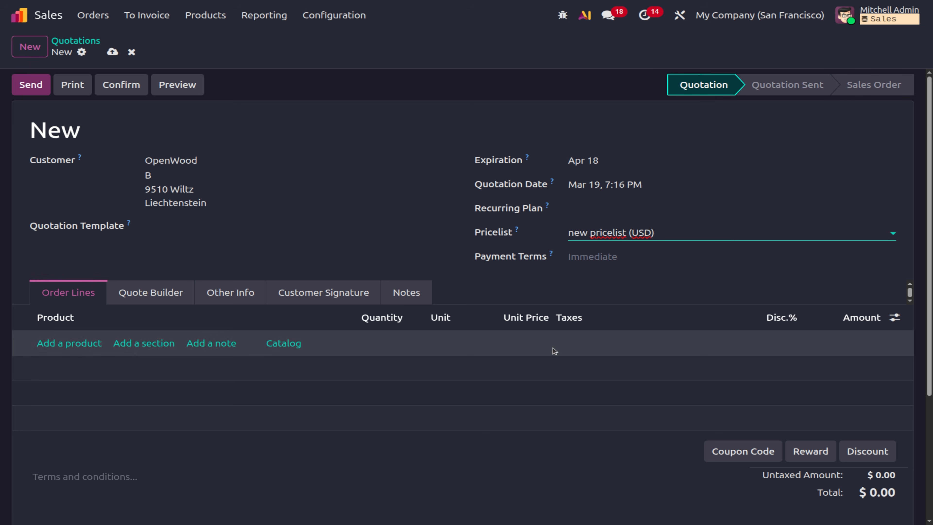
pyautogui.click(79, 343)
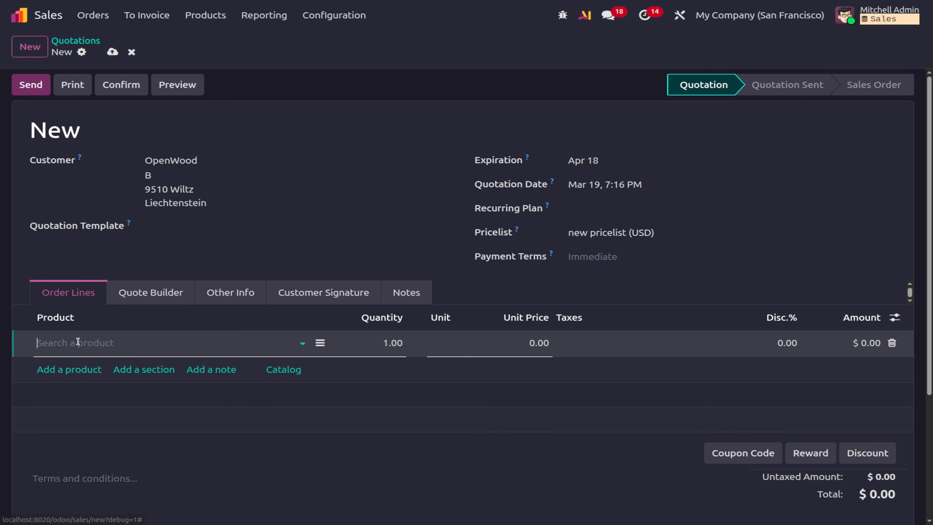
# Put Marble Table on the line at 395.00 and check its taxes.
pyautogui.write('mar')
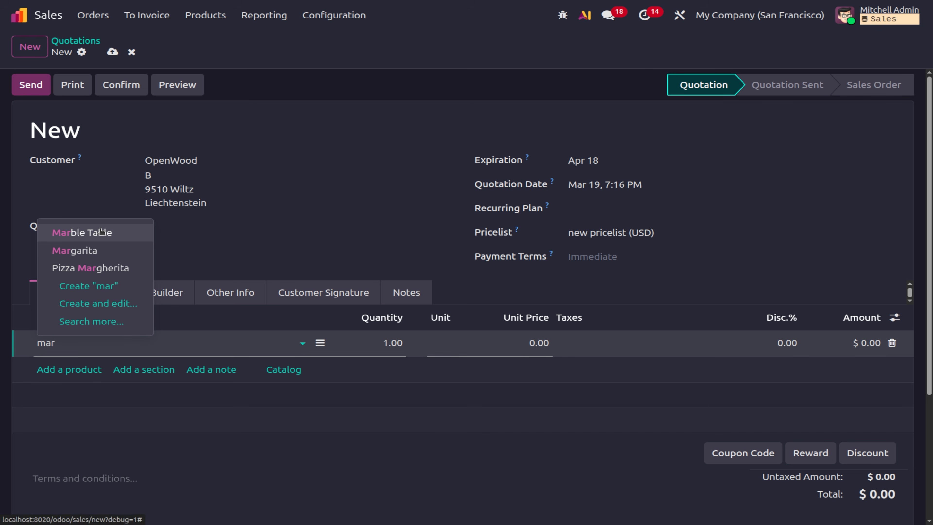
pyautogui.click(101, 232)
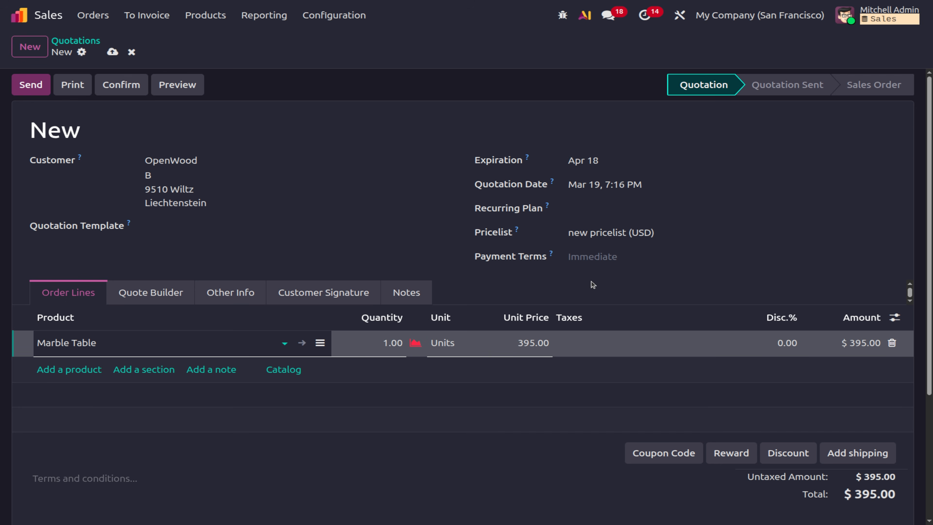
pyautogui.click(575, 339)
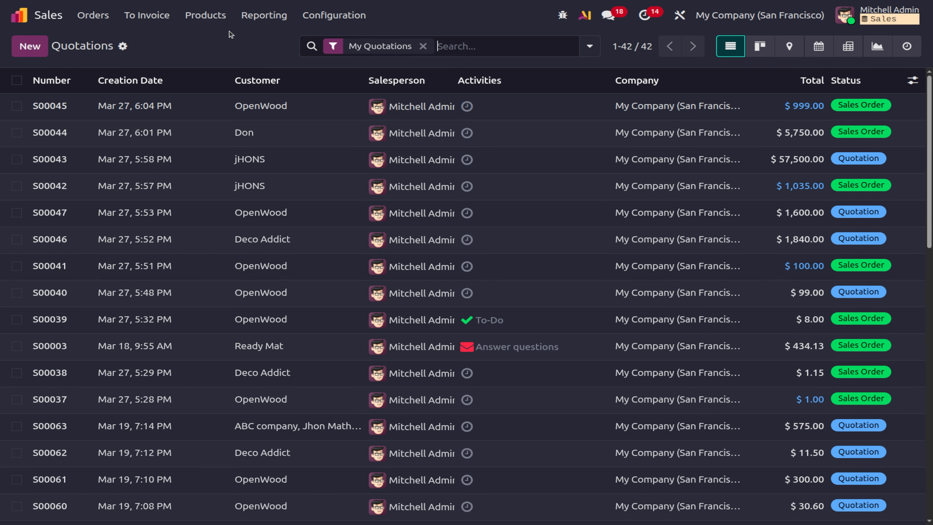
# Open 'new pricelist' and create a country group named 'indian' for it.
pyautogui.click(208, 17)
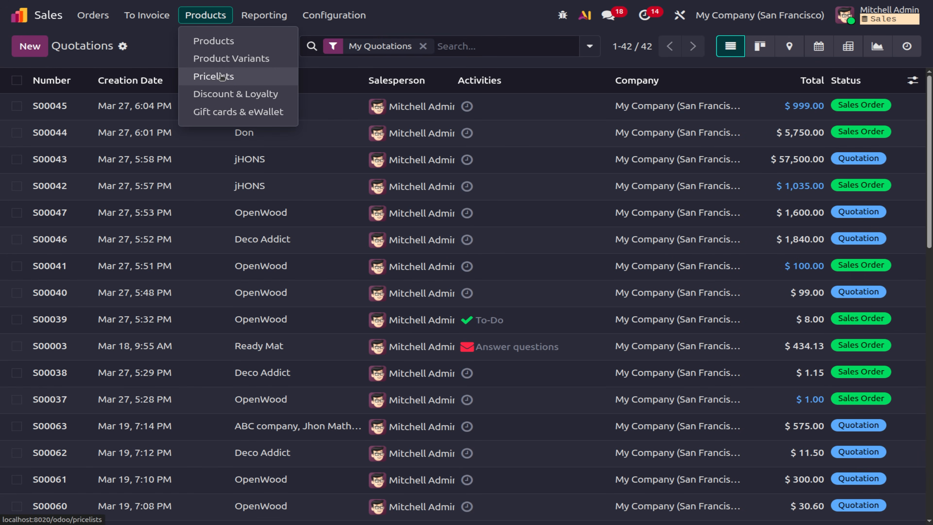
pyautogui.click(221, 76)
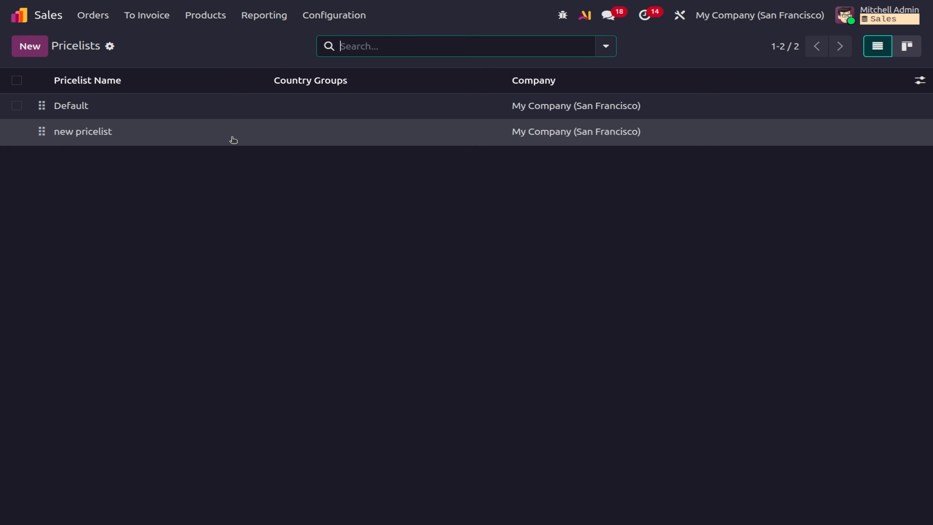
pyautogui.click(232, 138)
pyautogui.click(637, 164)
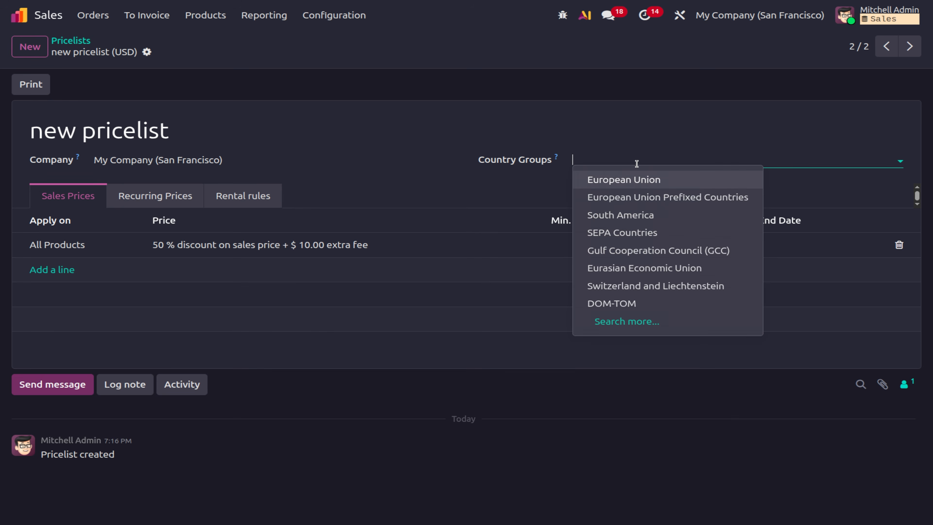
pyautogui.write('indian')
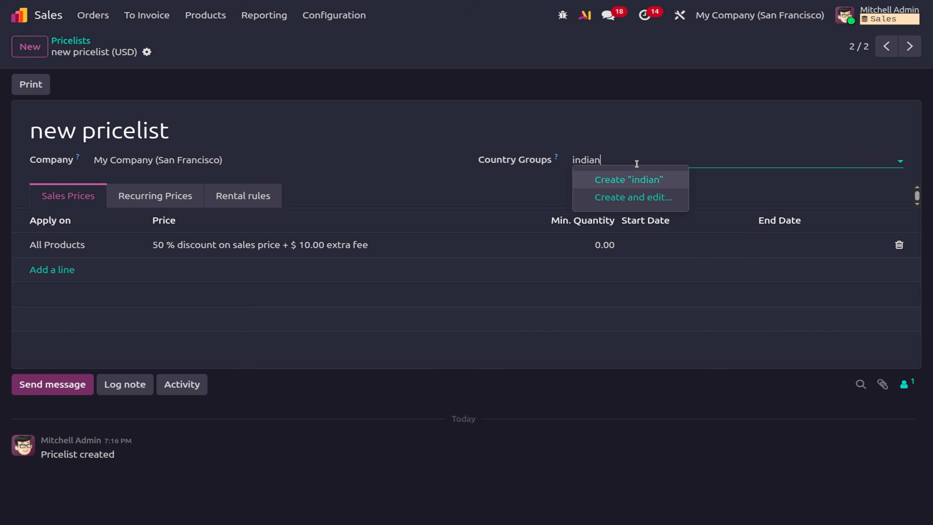
pyautogui.click(651, 195)
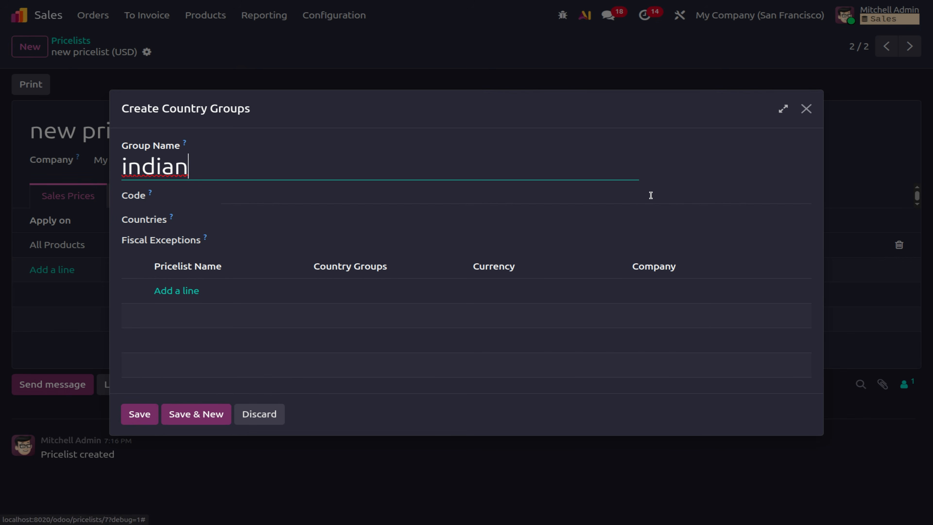
# Add India to the 'indian' group, then save the group and the pricelist.
pyautogui.click(247, 222)
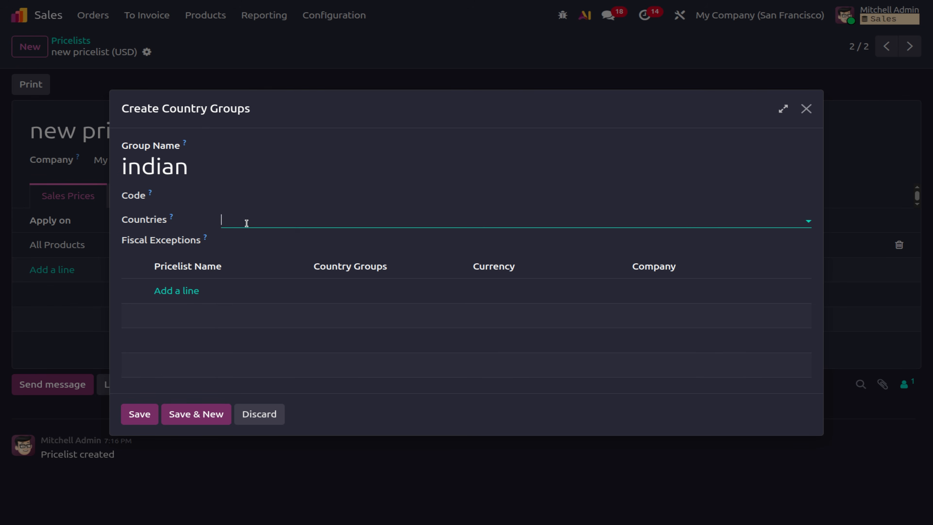
pyautogui.write('india')
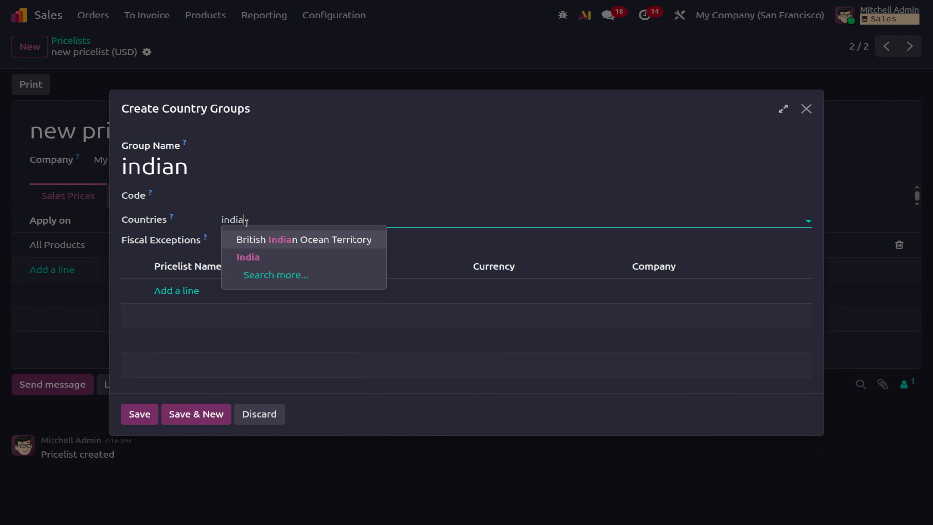
pyautogui.click(300, 243)
pyautogui.click(352, 220)
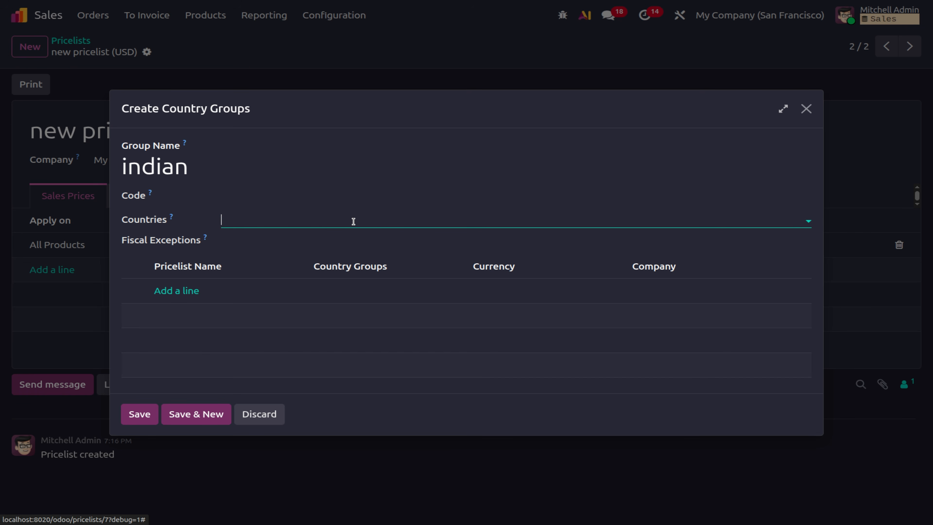
pyautogui.write('india')
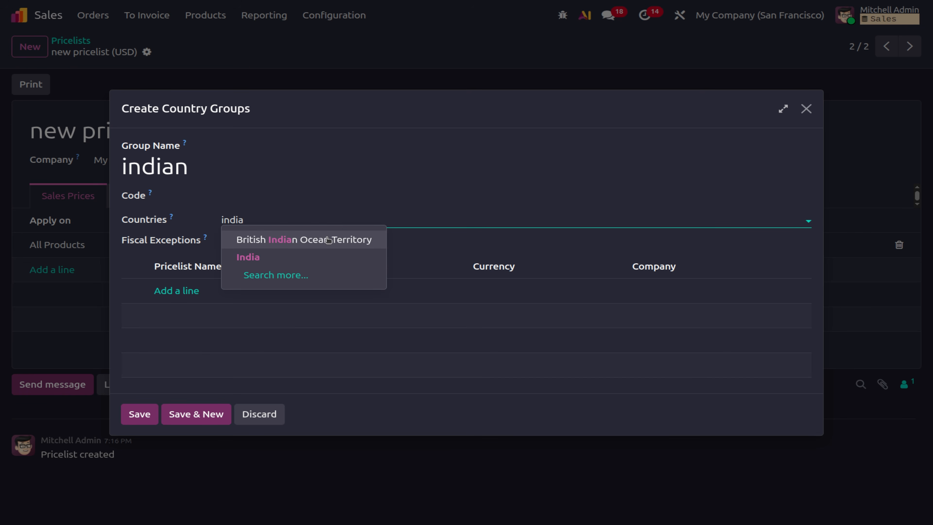
pyautogui.click(318, 257)
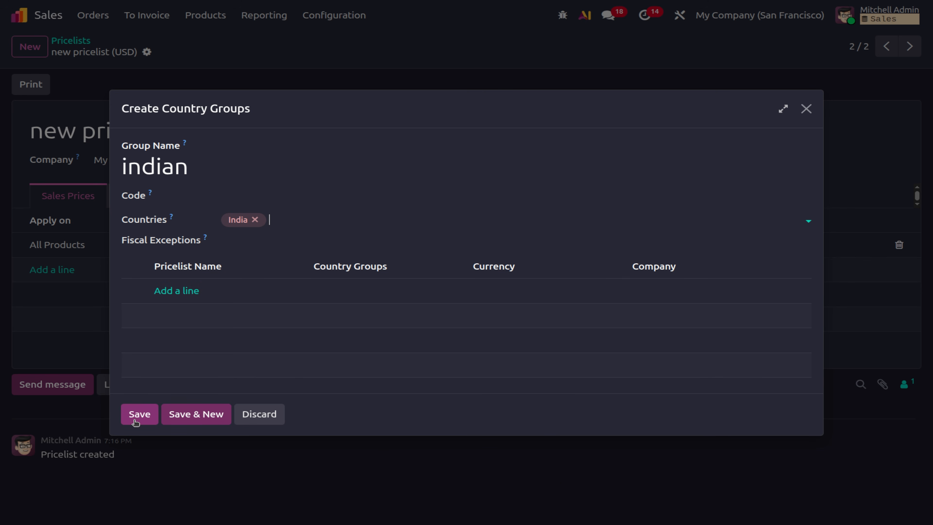
pyautogui.click(271, 242)
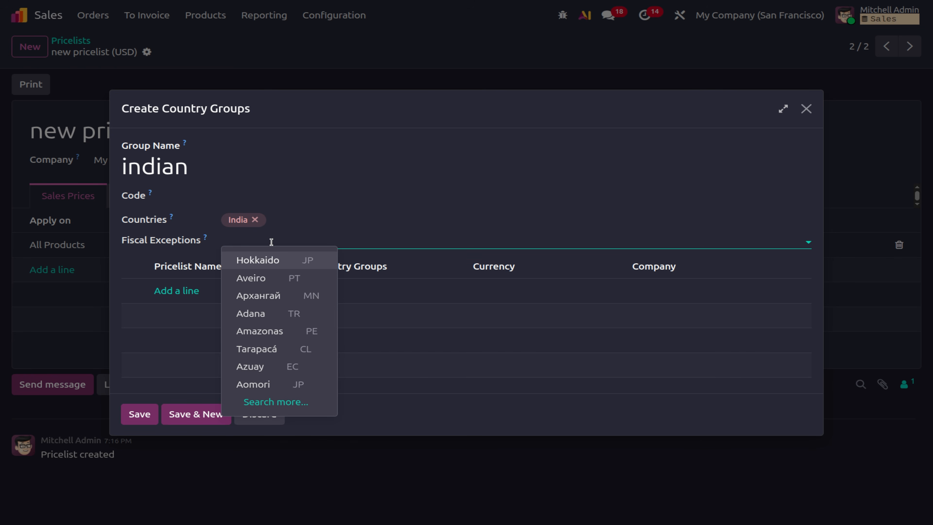
pyautogui.click(471, 216)
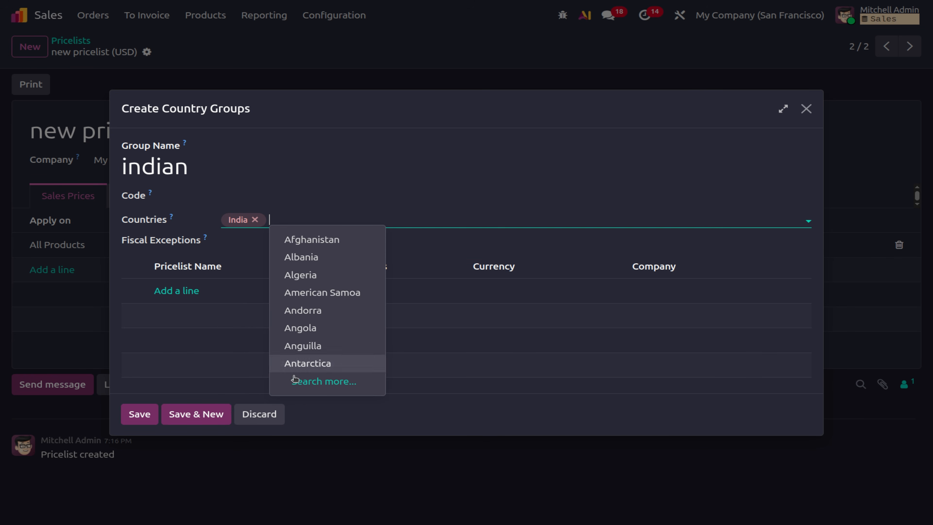
pyautogui.click(133, 419)
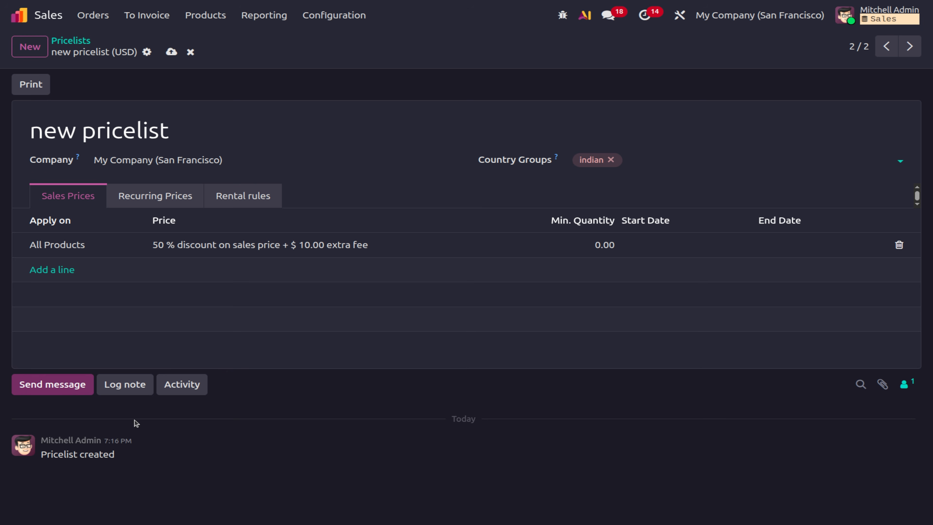
pyautogui.click(171, 52)
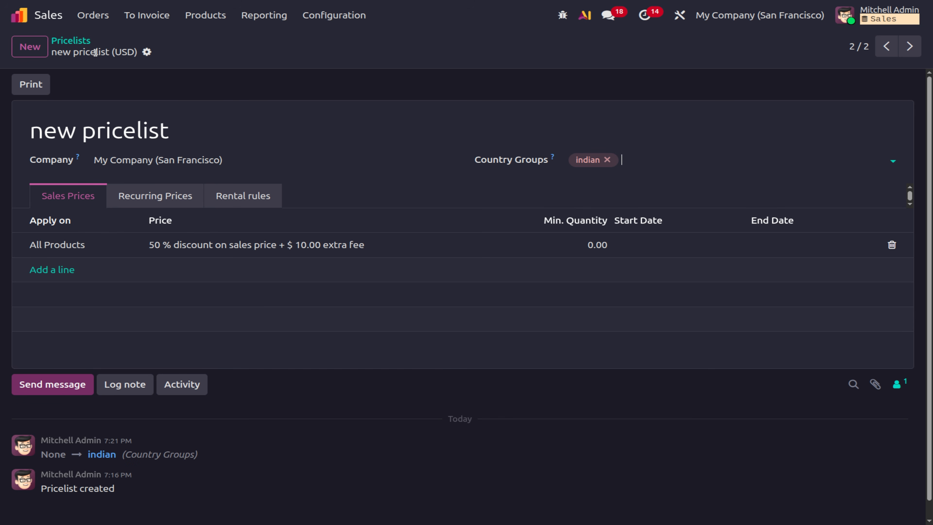
# Set Customer Account to Free sign up in Sales Settings, save, and return home.
pyautogui.click(92, 16)
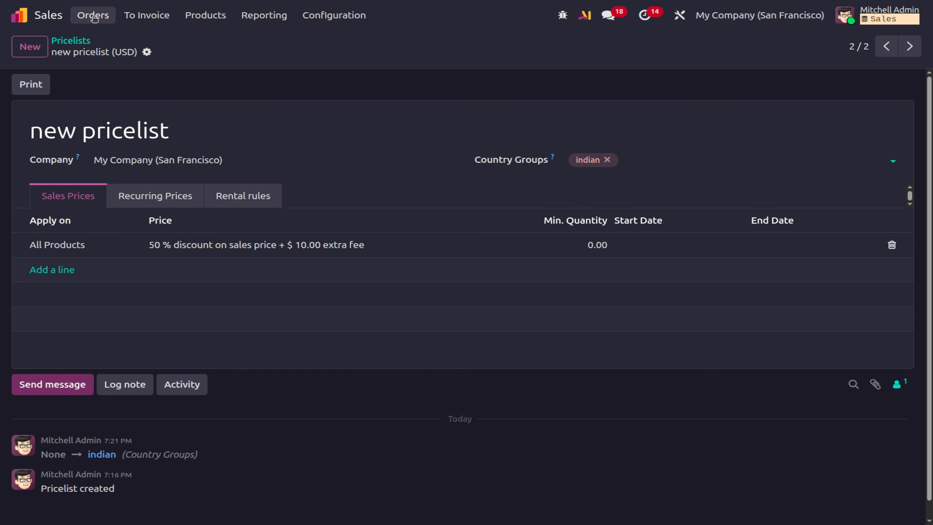
pyautogui.moveTo(352, 18)
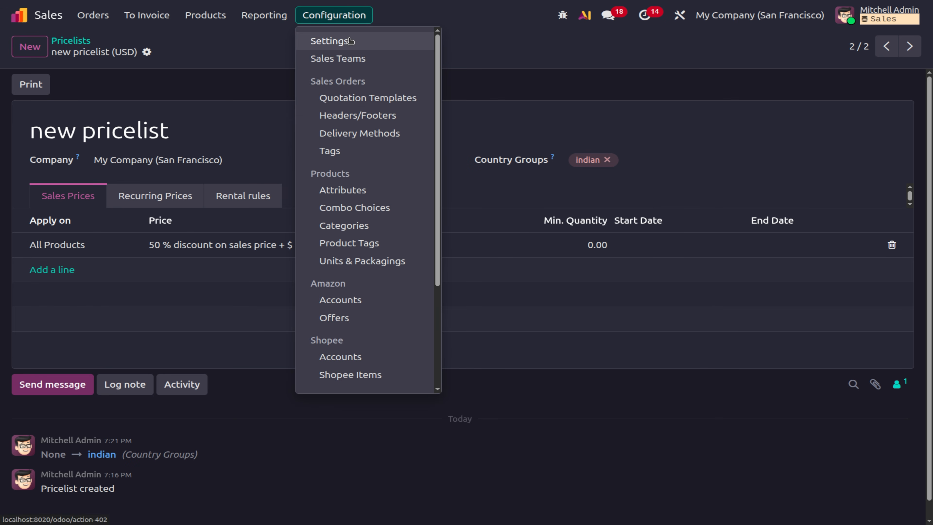
pyautogui.click(350, 39)
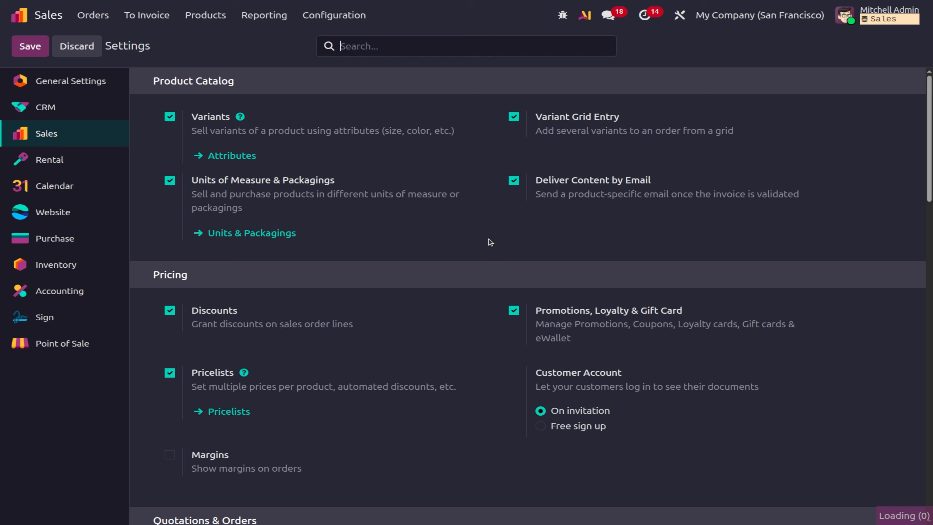
pyautogui.scroll(-1, 269, 352)
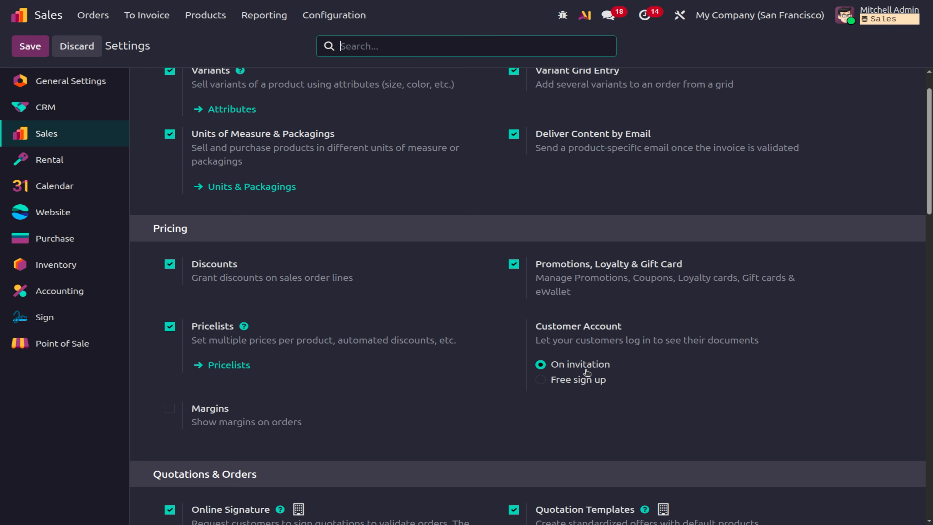
pyautogui.moveTo(586, 371)
pyautogui.click(545, 381)
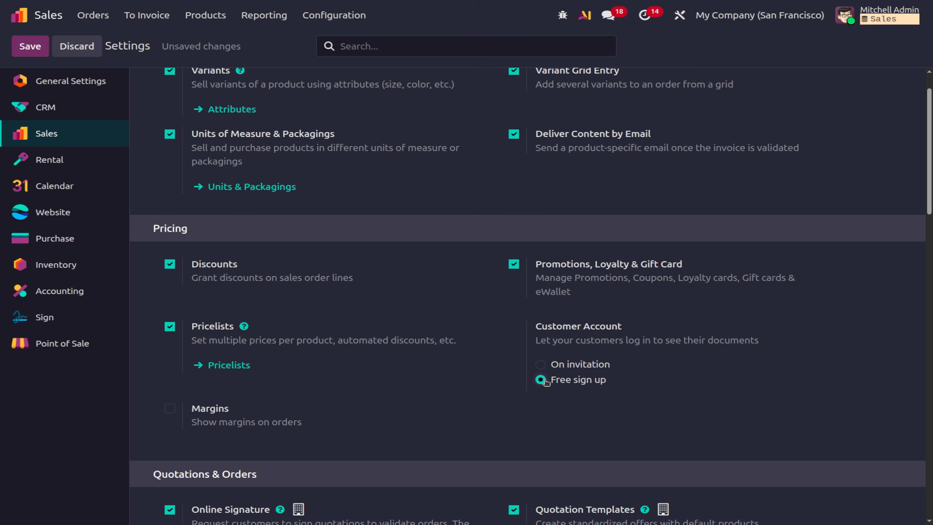
pyautogui.click(33, 55)
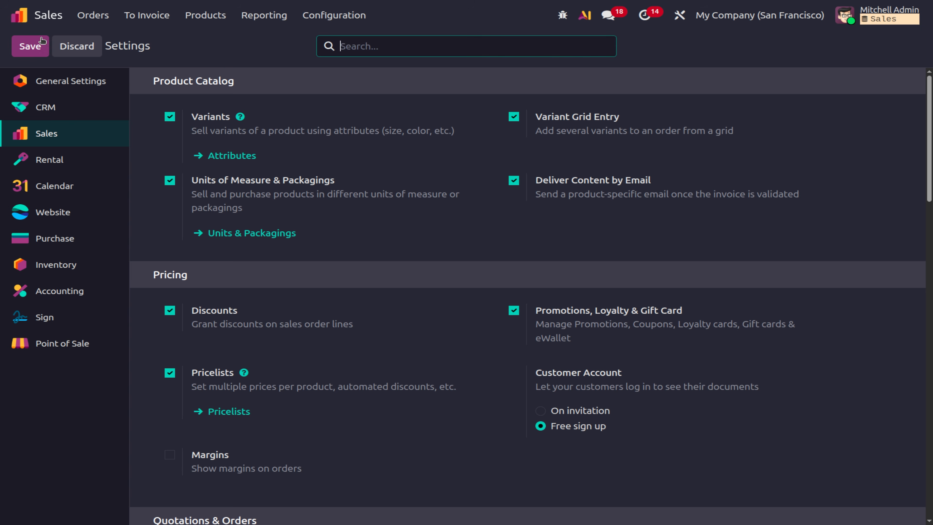
pyautogui.click(27, 23)
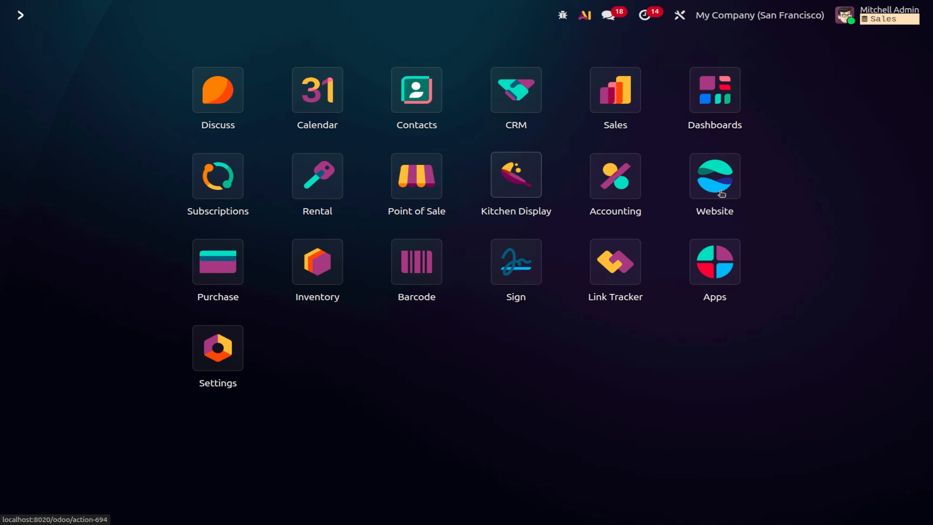
# Log out of the admin account from the Website app.
pyautogui.click(734, 198)
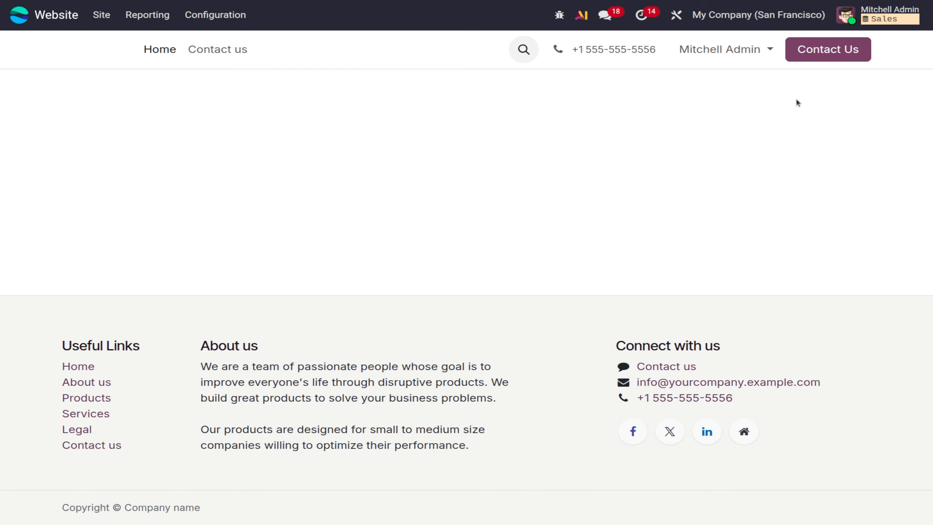
pyautogui.click(719, 47)
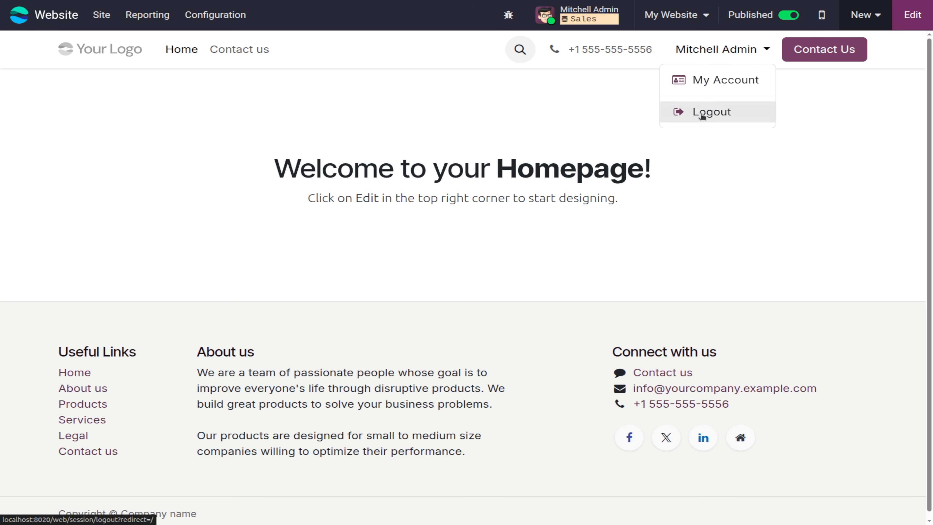
pyautogui.click(702, 111)
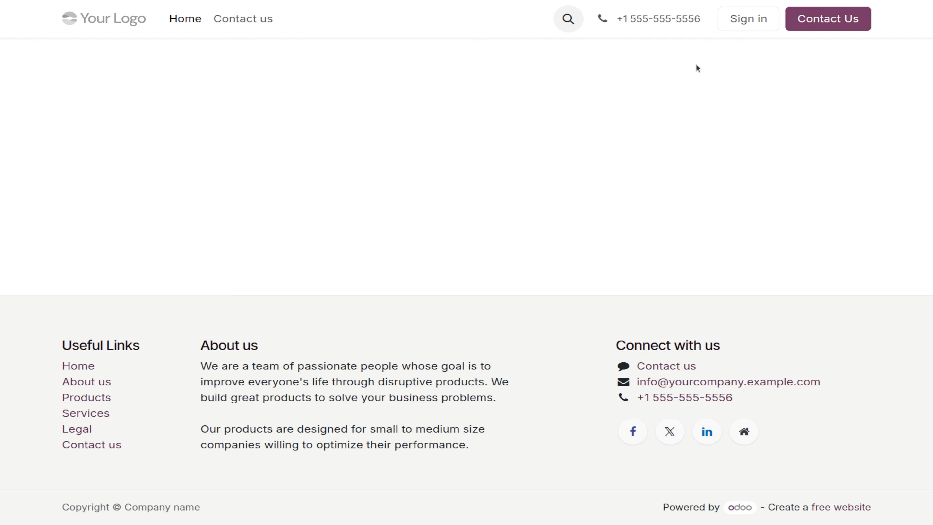
# Go to the sign-in page and switch to the new-account sign-up form.
pyautogui.click(737, 30)
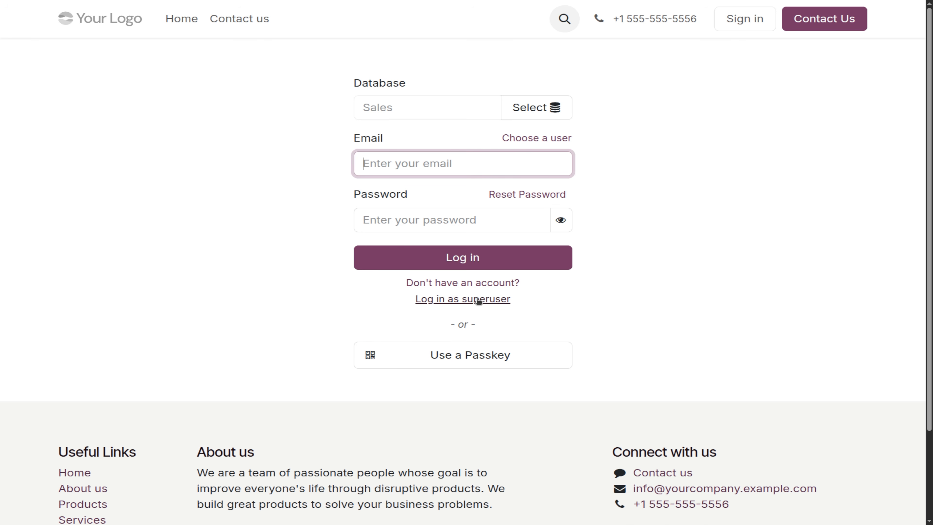
pyautogui.click(479, 285)
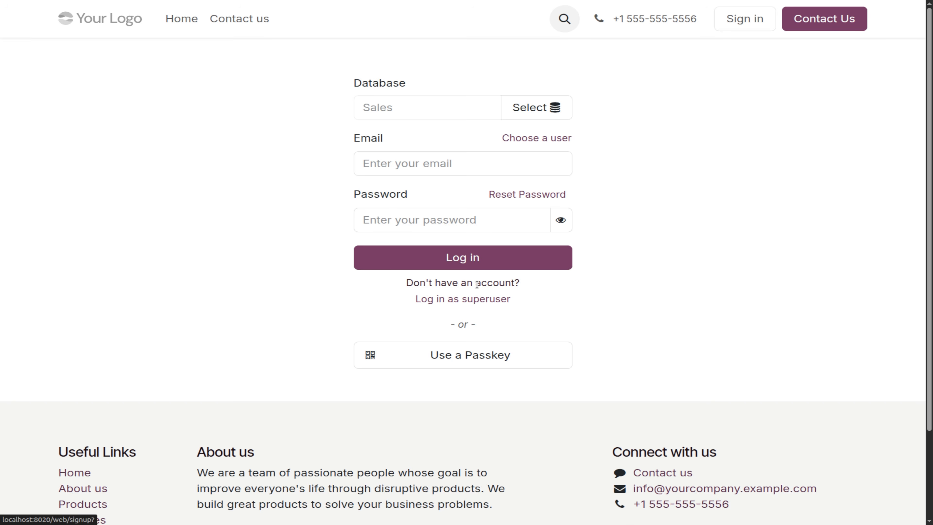
pyautogui.click(406, 101)
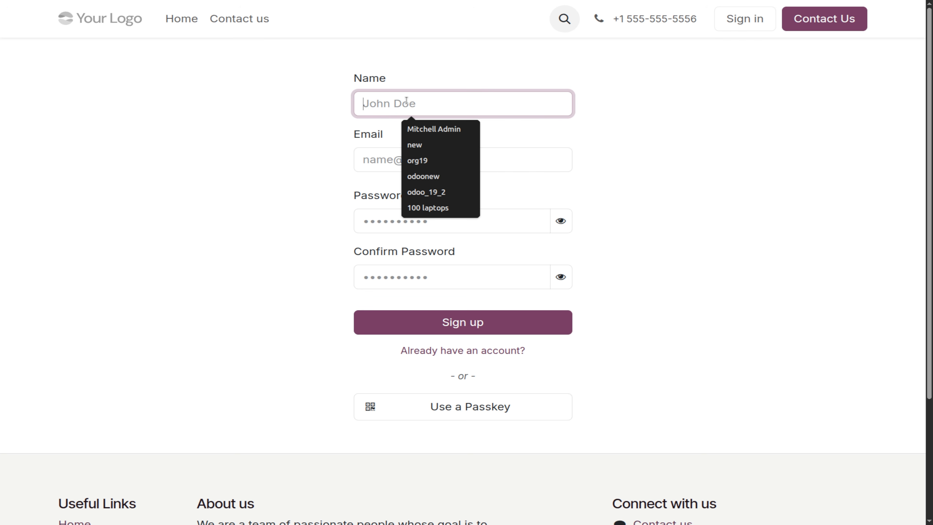
# Register a customer account named 'new user' with an email and password.
pyautogui.write('new')
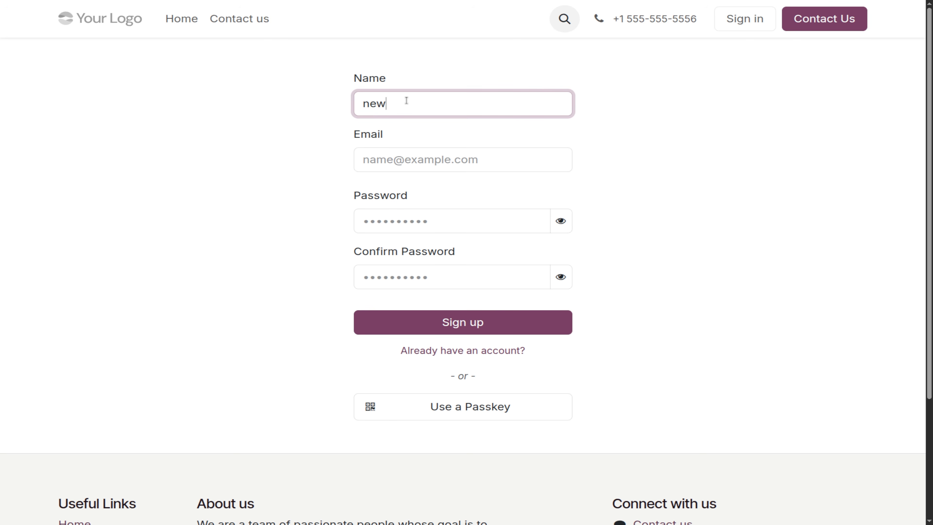
pyautogui.write(' user')
pyautogui.click(380, 161)
pyautogui.write('new')
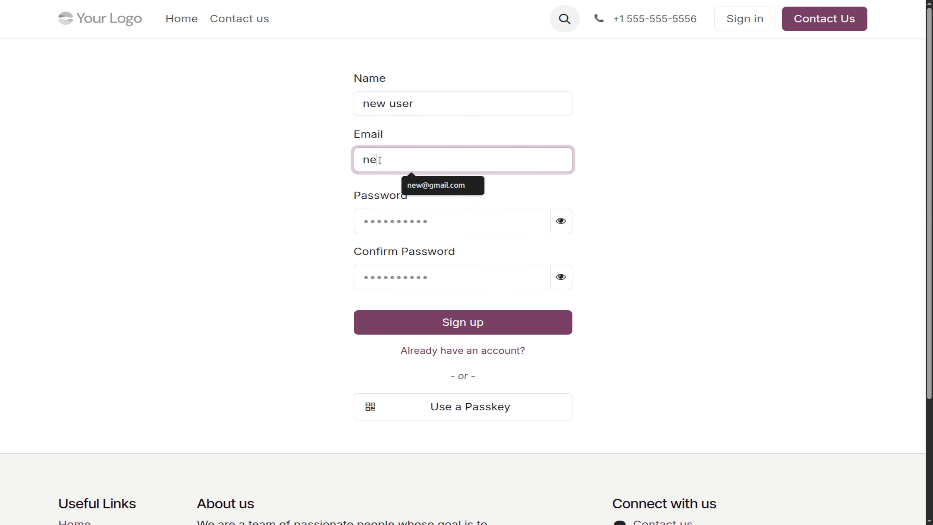
pyautogui.click(370, 219)
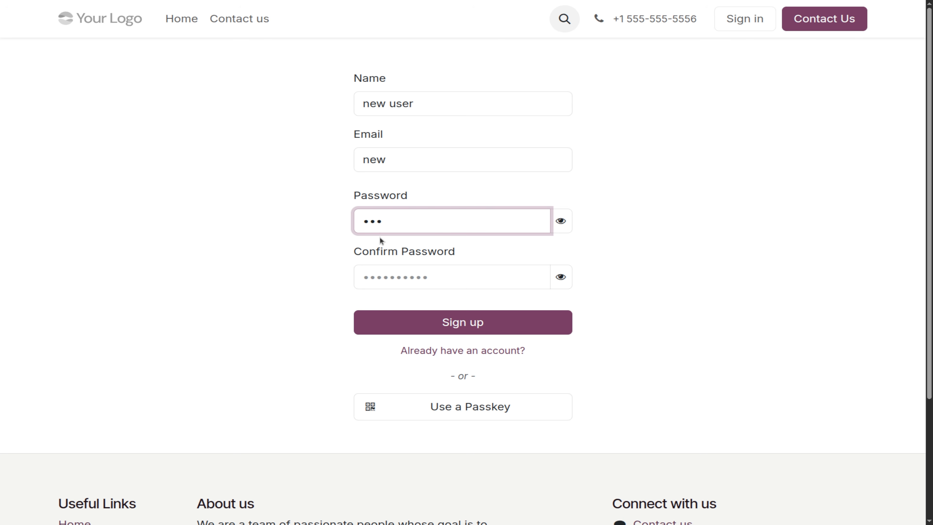
pyautogui.click(388, 274)
pyautogui.write('••')
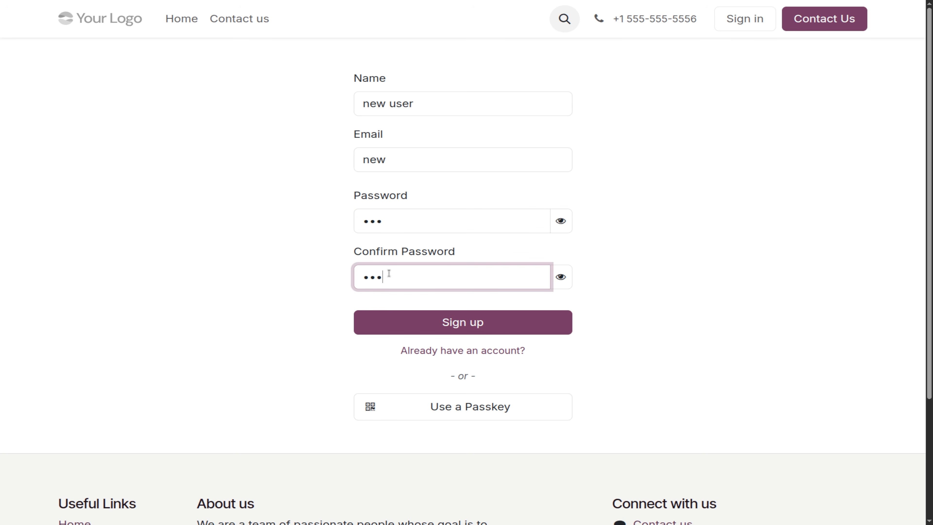
pyautogui.click(536, 326)
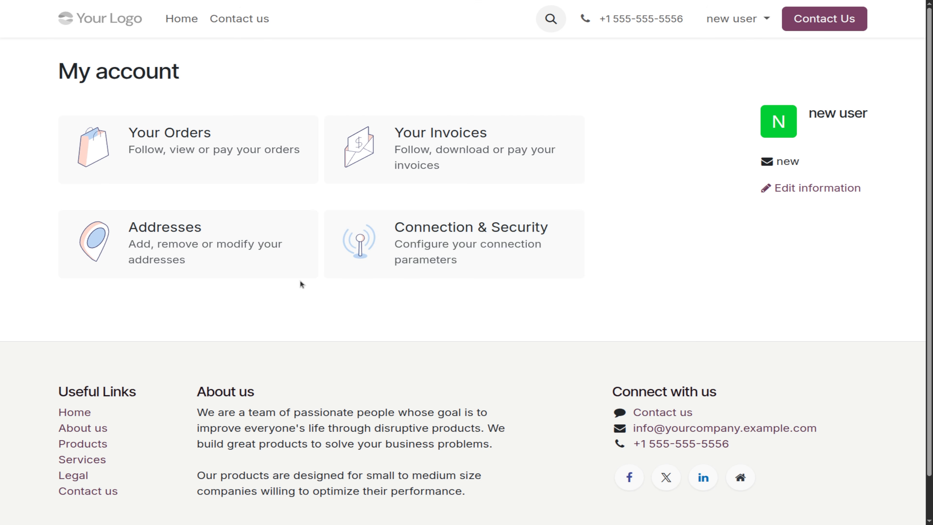
# Log out of the newly created 'new user' account.
pyautogui.scroll(-1, 300, 280)
pyautogui.scroll(1, 300, 280)
pyautogui.click(723, 20)
pyautogui.click(704, 82)
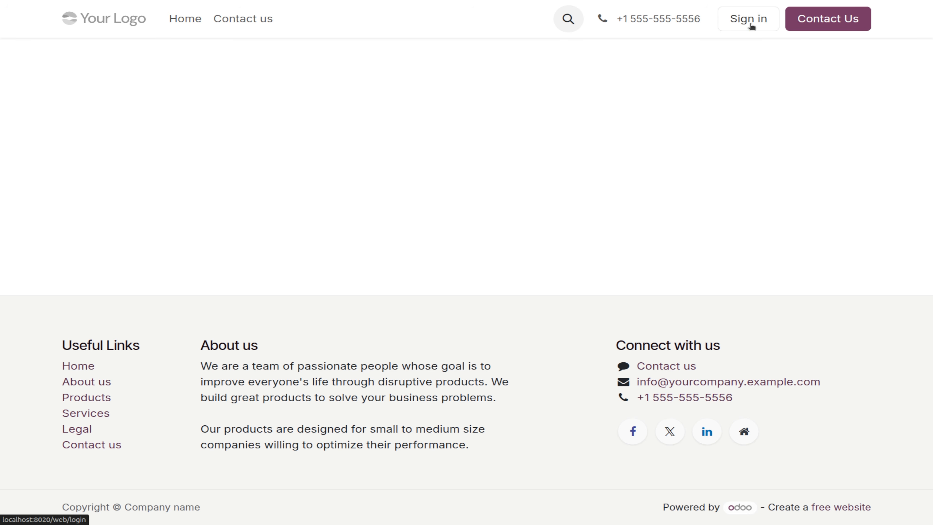
# Sign back in with the admin account credentials.
pyautogui.click(760, 18)
pyautogui.click(400, 164)
pyautogui.write('1')
pyautogui.press('Return')
pyautogui.write('1')
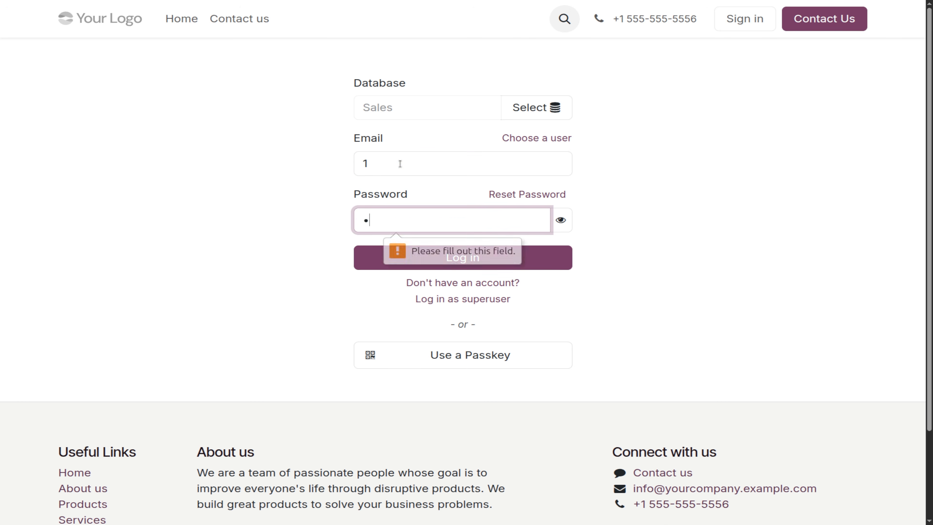
pyautogui.press('Return')
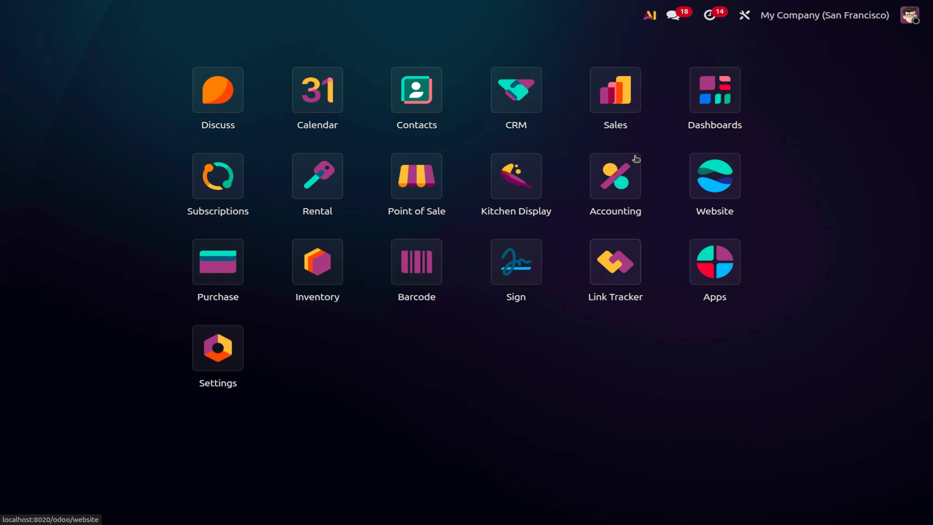
# Set Customer Account to On invitation in Sales settings and save.
pyautogui.click(622, 98)
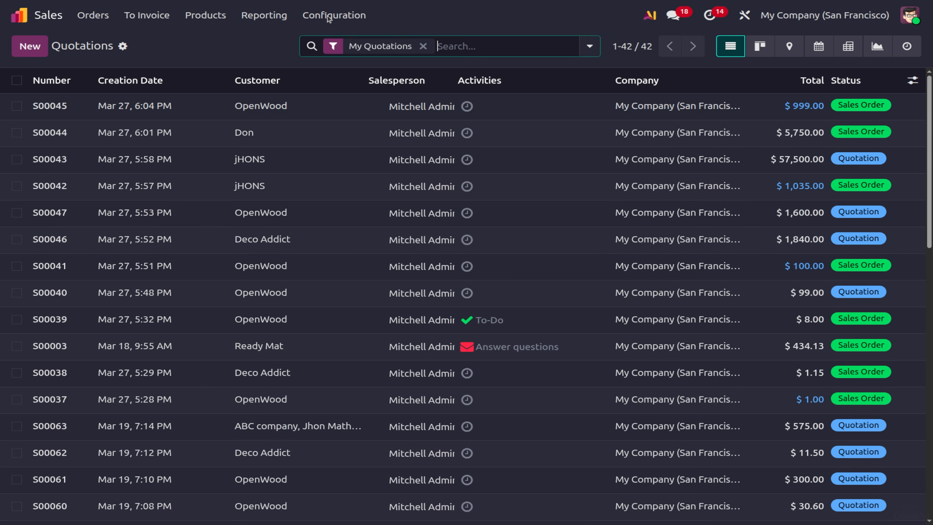
pyautogui.click(328, 17)
pyautogui.click(326, 37)
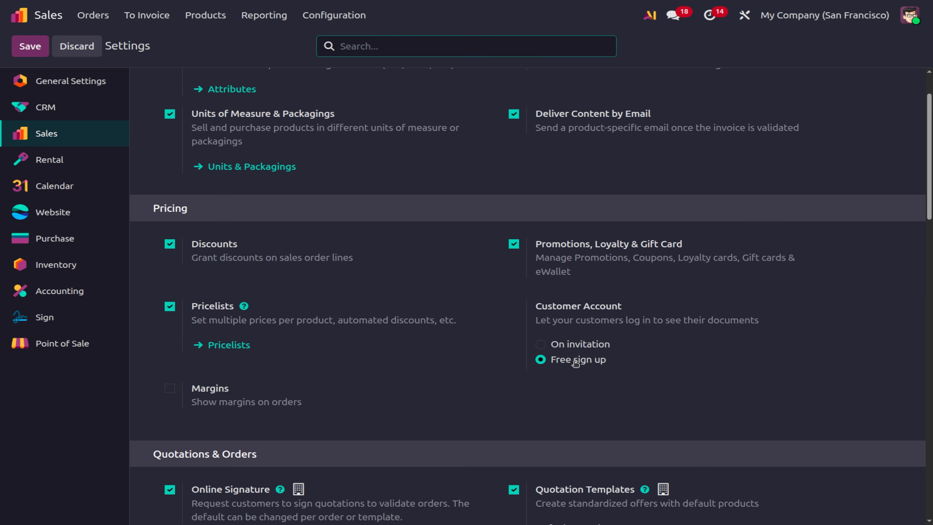
pyautogui.click(540, 344)
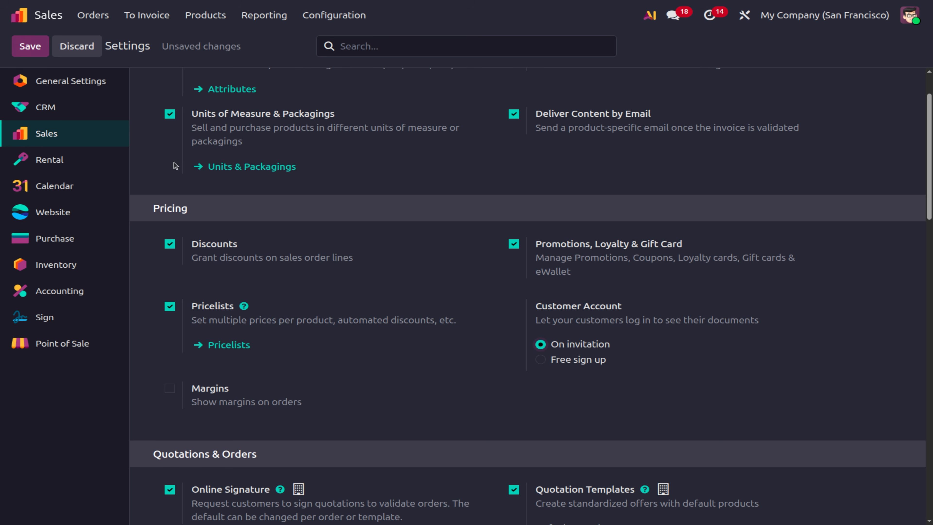
pyautogui.click(24, 51)
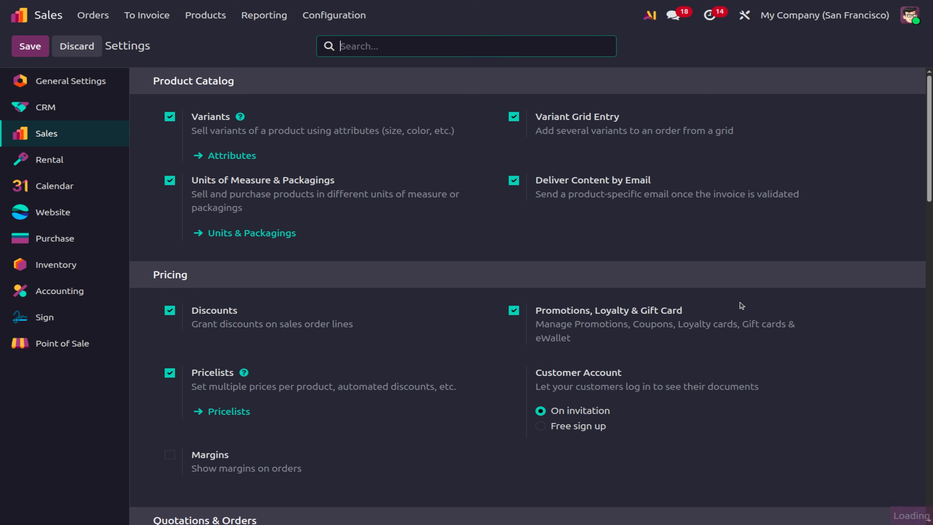
pyautogui.click(36, 19)
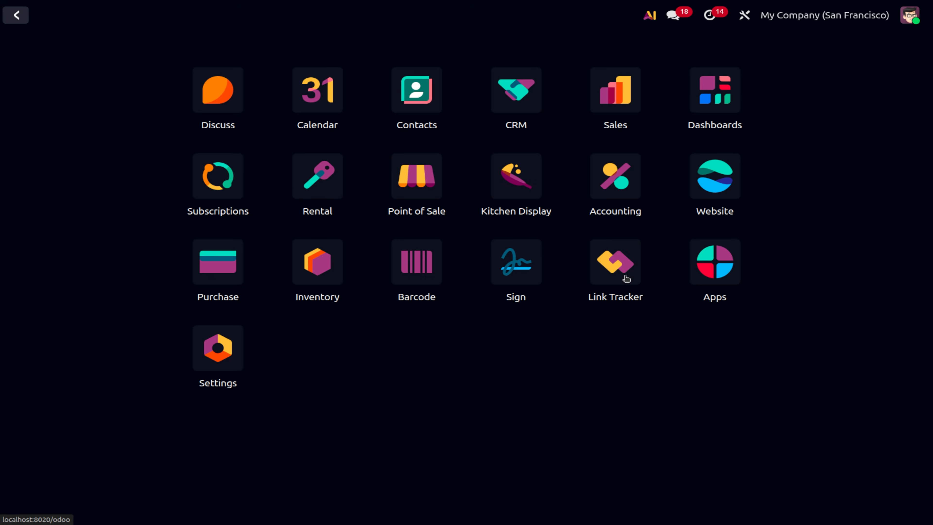
pyautogui.click(715, 192)
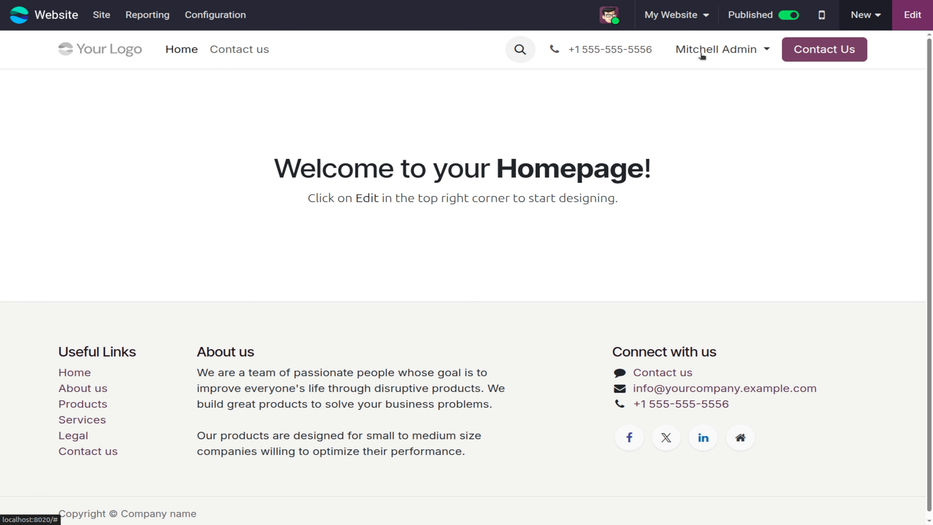
pyautogui.click(702, 55)
pyautogui.click(689, 112)
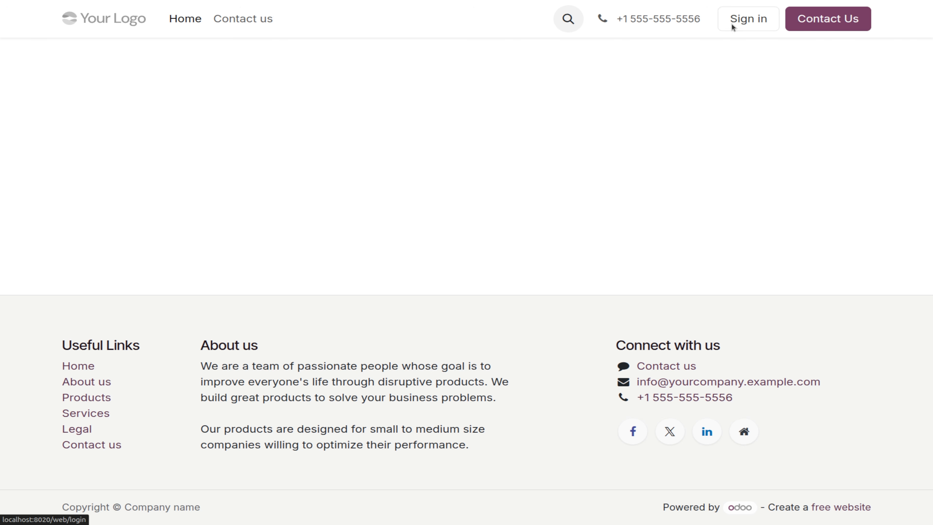
pyautogui.click(732, 25)
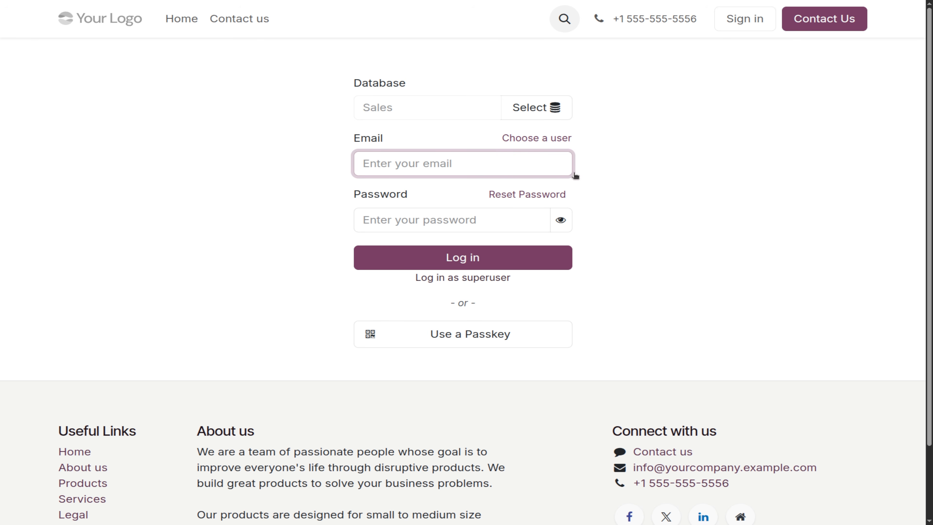
pyautogui.write('1')
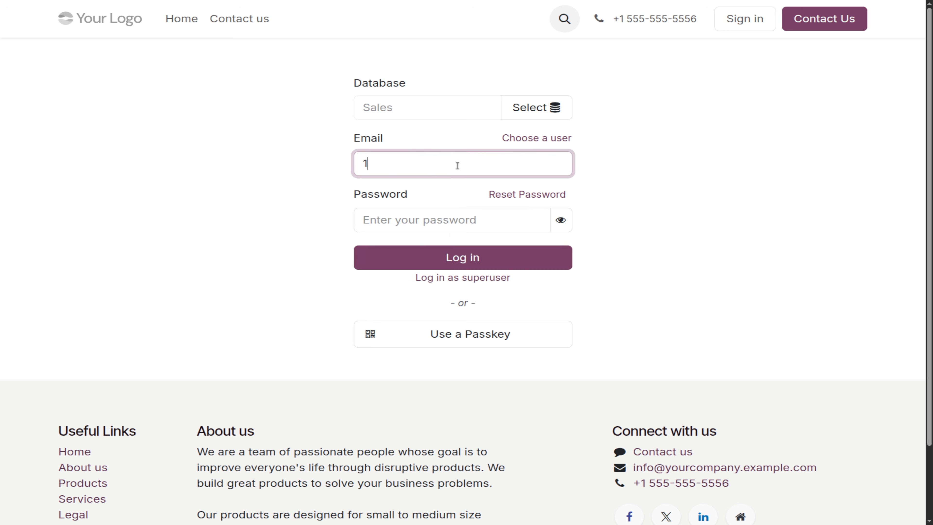
pyautogui.press('Return')
pyautogui.write('1')
pyautogui.press('Return')
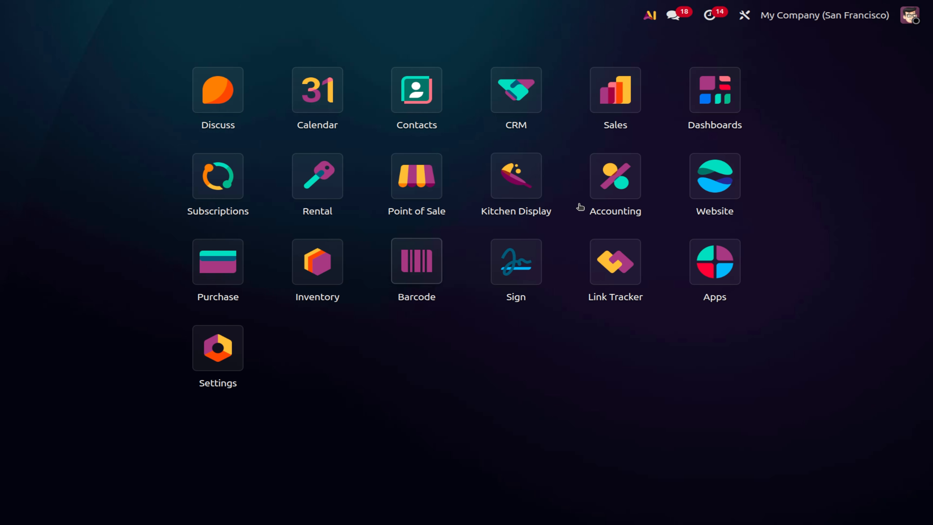
pyautogui.write('cust')
# Open Deco Addict's customer record, close its actions menu, and go back to the home menu.
pyautogui.press('Return')
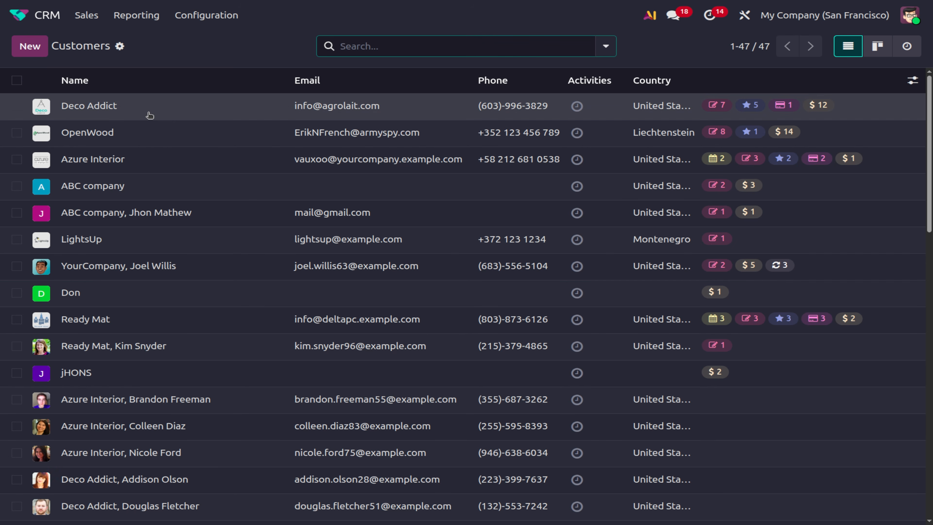
pyautogui.click(105, 105)
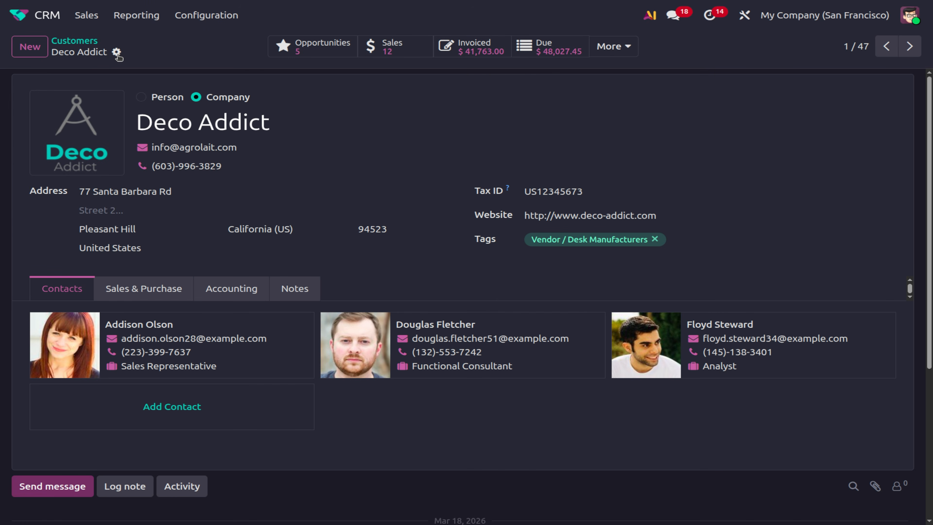
pyautogui.click(117, 52)
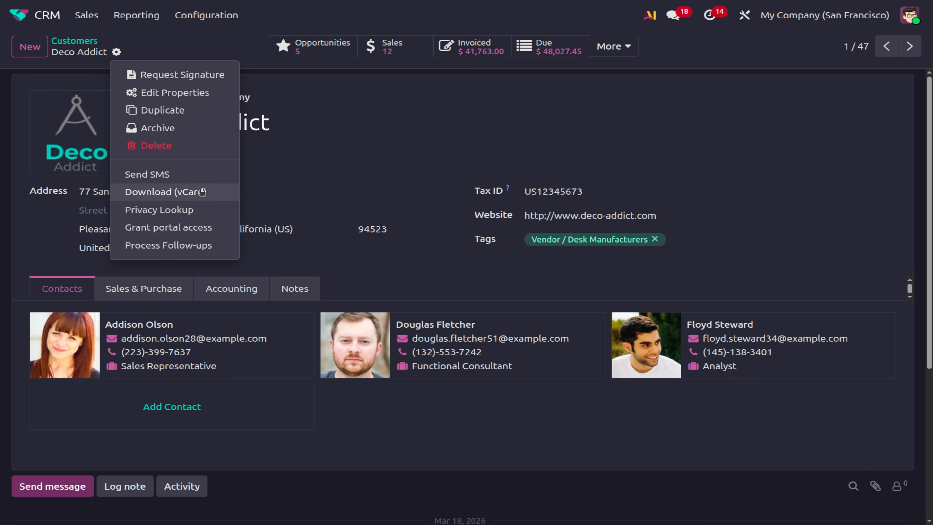
pyautogui.click(453, 93)
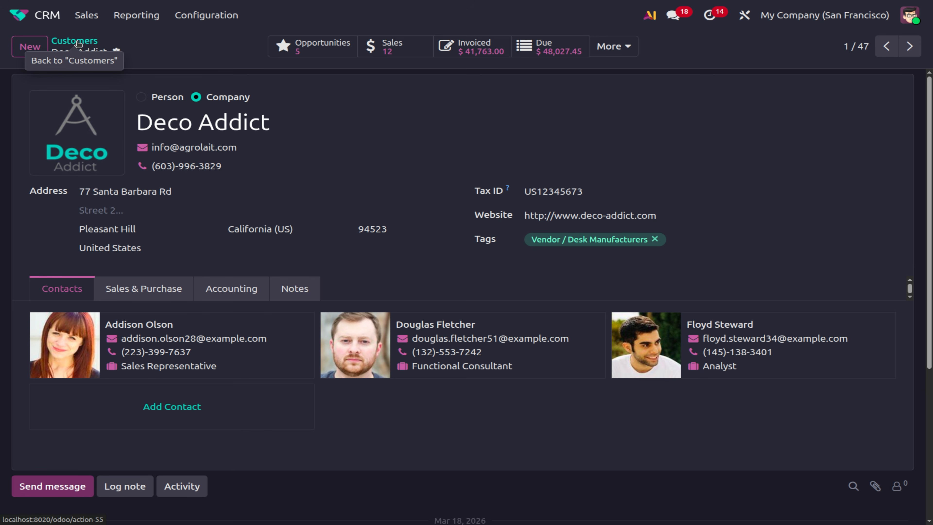
pyautogui.click(19, 15)
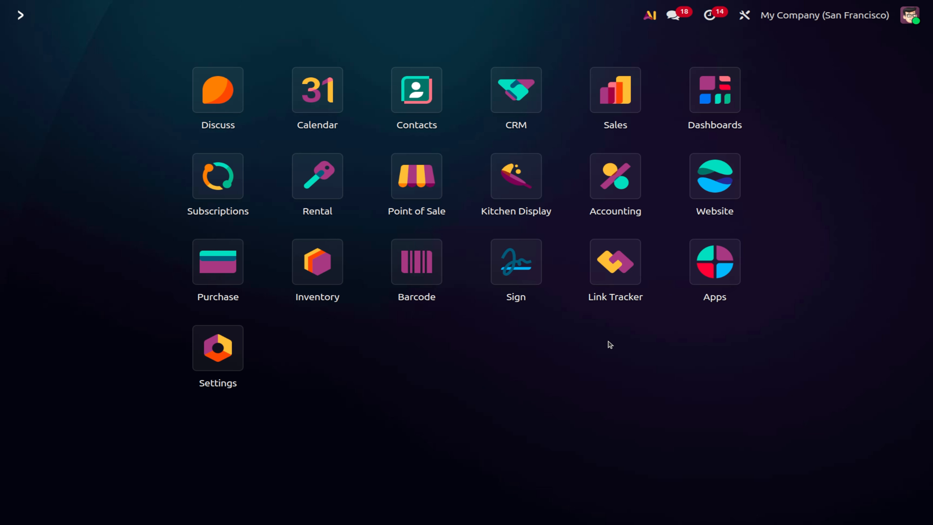
# Search 'out' in the command palette, dismiss it, and open the Settings app.
pyautogui.write('out')
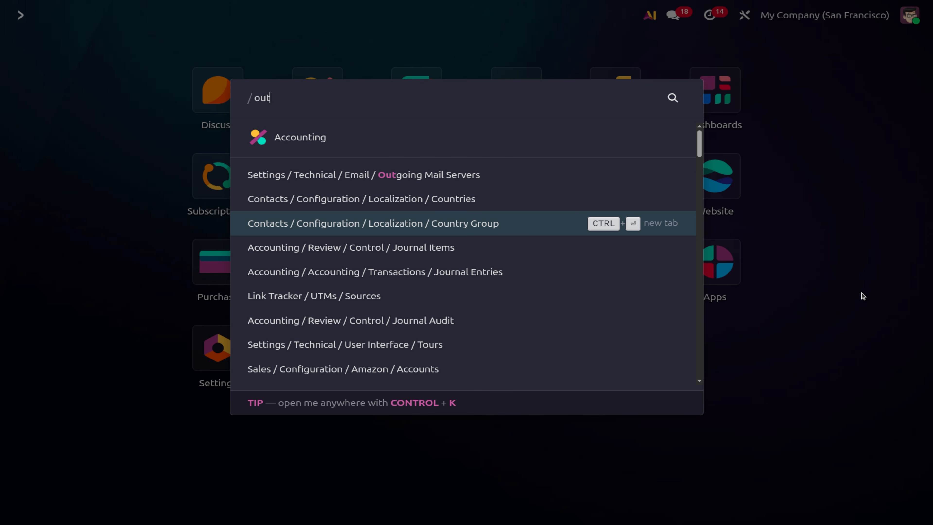
pyautogui.click(863, 296)
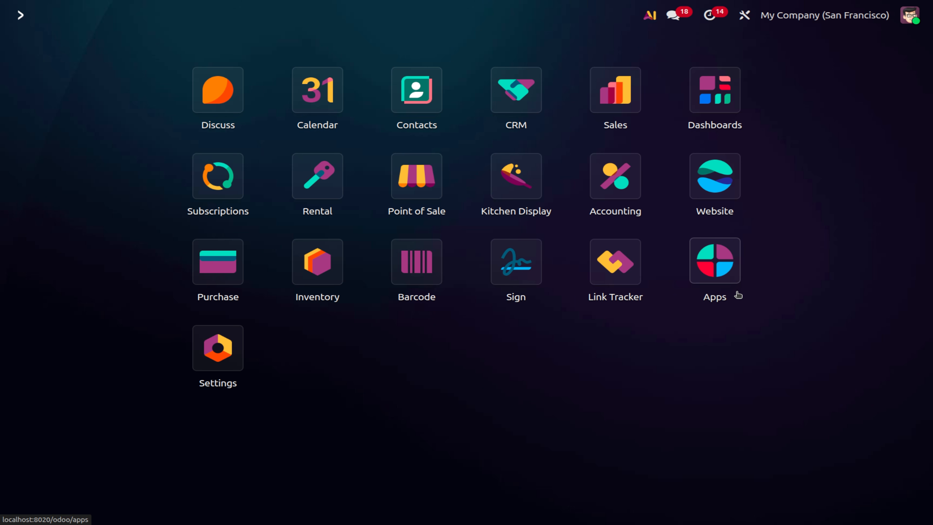
pyautogui.write('u')
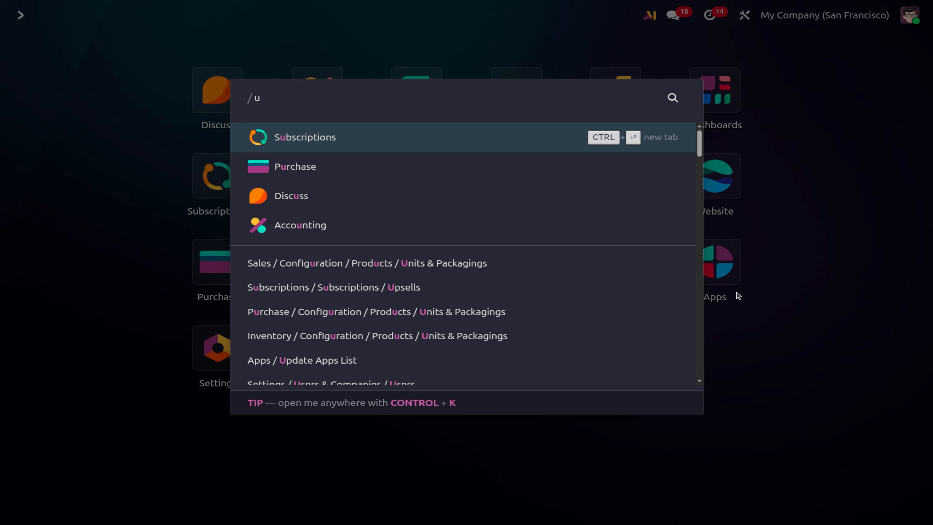
pyautogui.press('BackSpace')
pyautogui.write('out')
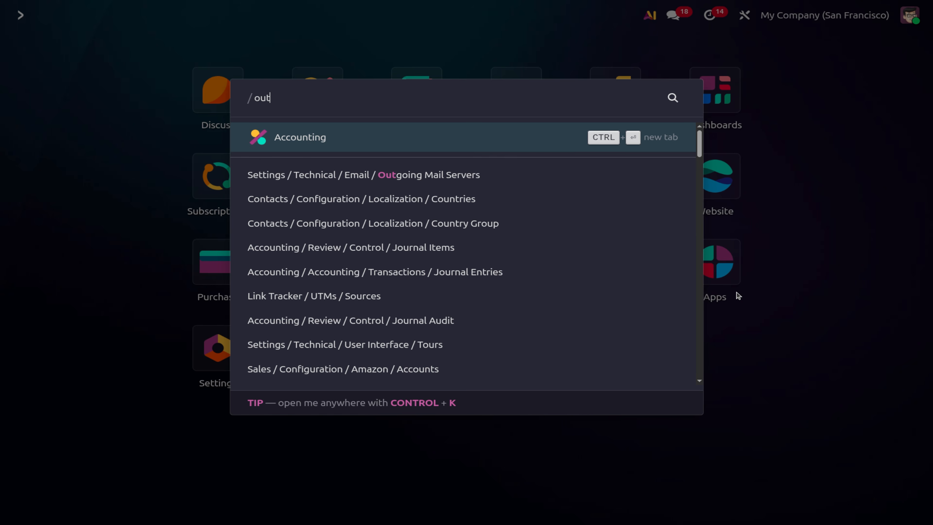
pyautogui.click(823, 243)
pyautogui.click(246, 362)
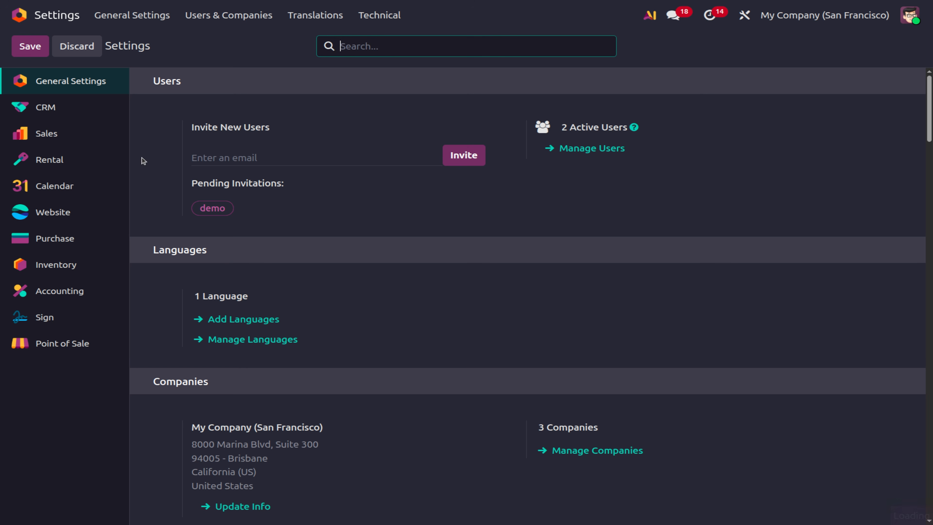
# Turn on Use Custom Email Servers in General Settings.
pyautogui.click(394, 21)
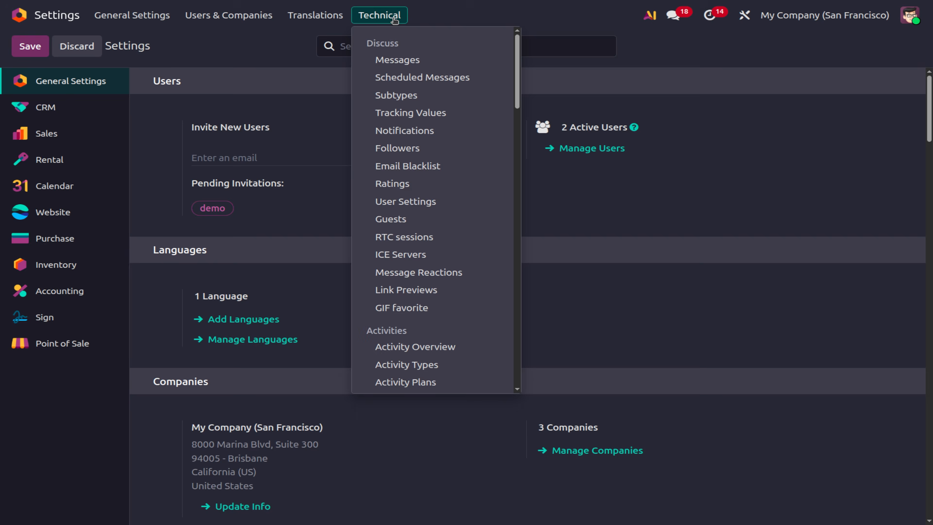
pyautogui.scroll(-5, 444, 333)
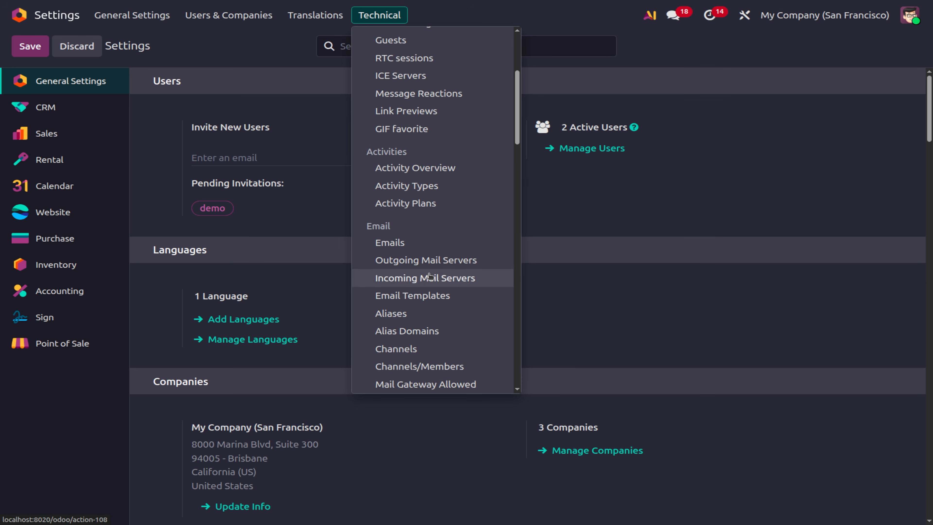
pyautogui.click(611, 300)
pyautogui.scroll(-5, 612, 299)
pyautogui.scroll(-6, 611, 300)
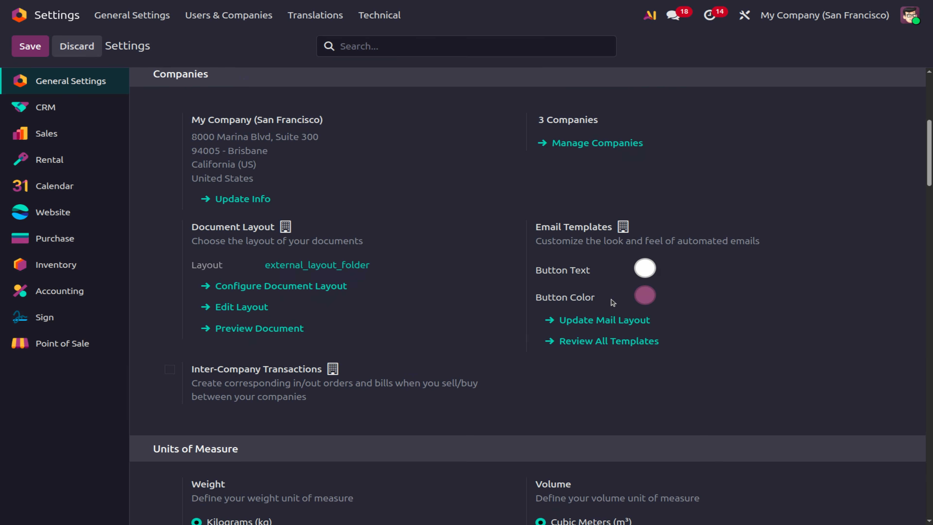
pyautogui.scroll(-3, 612, 300)
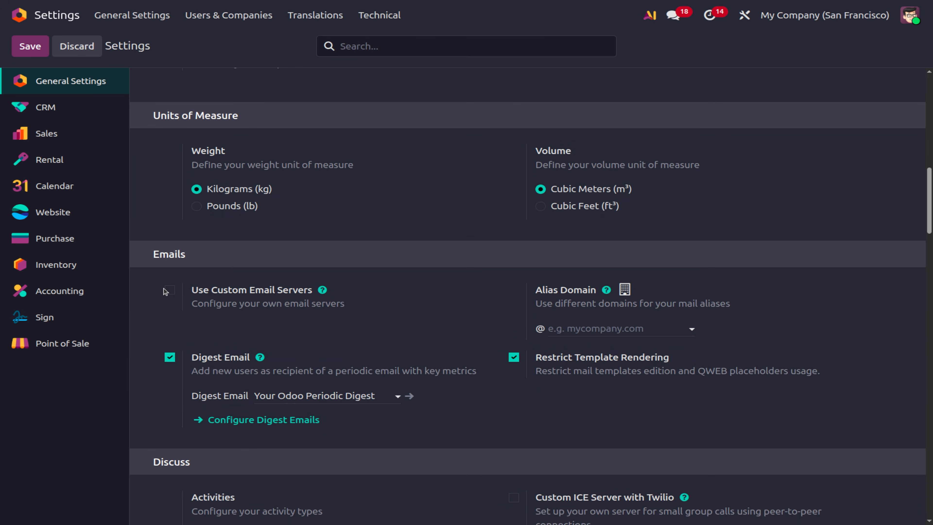
pyautogui.click(169, 294)
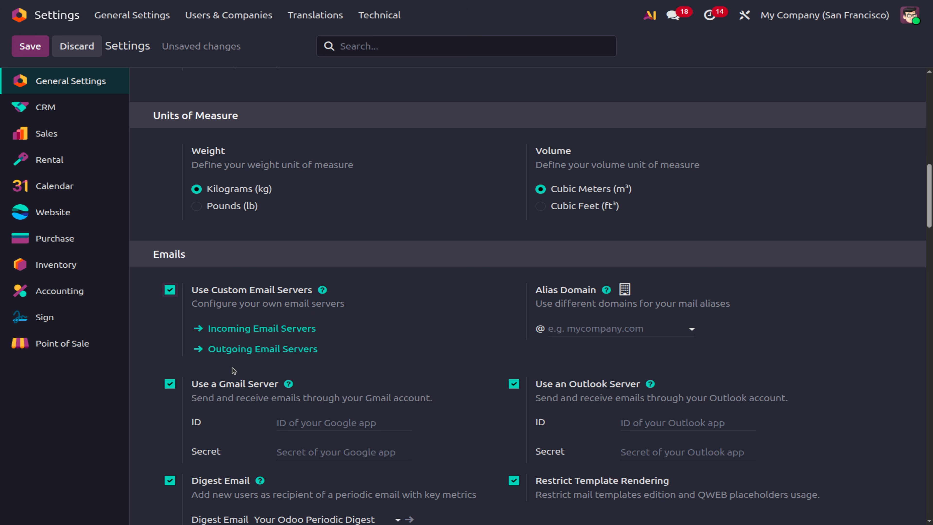
# Save the settings and open the empty Outgoing Email Servers list.
pyautogui.click(275, 353)
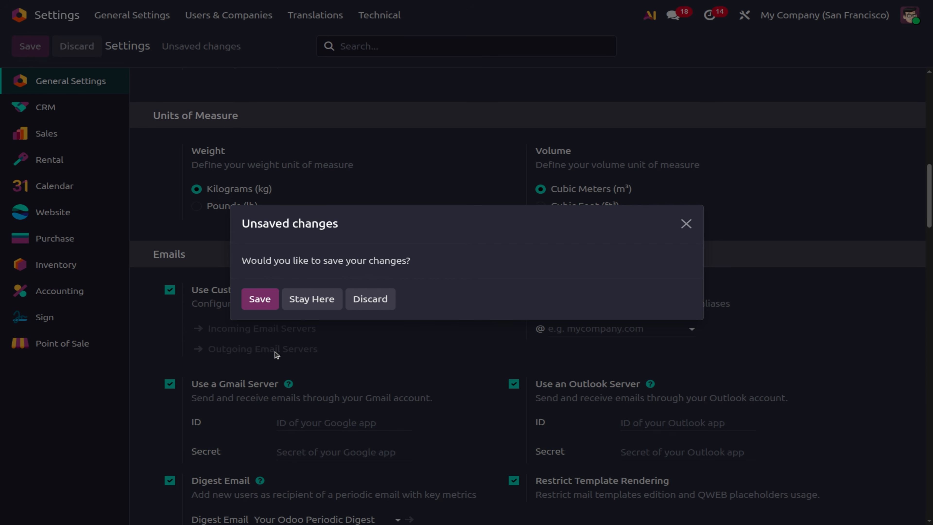
pyautogui.click(248, 304)
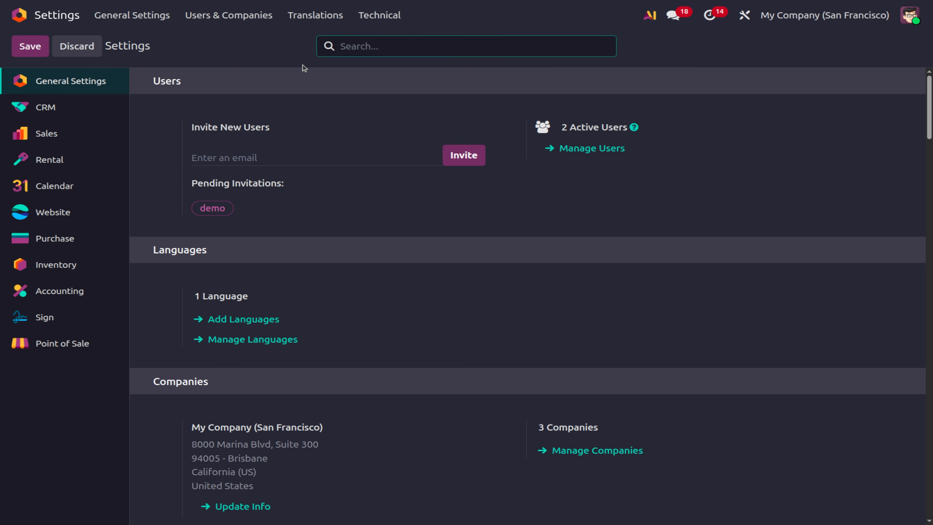
pyautogui.scroll(-10, 315, 348)
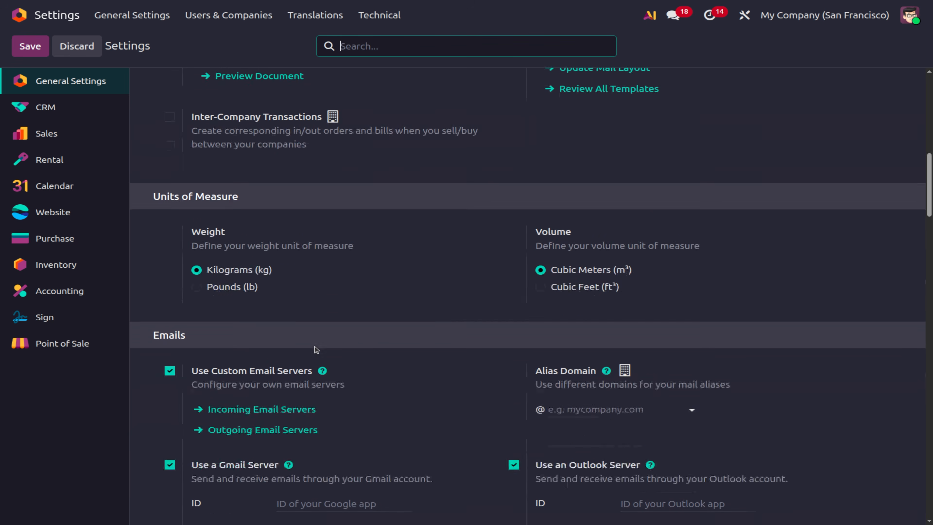
pyautogui.scroll(1, 315, 349)
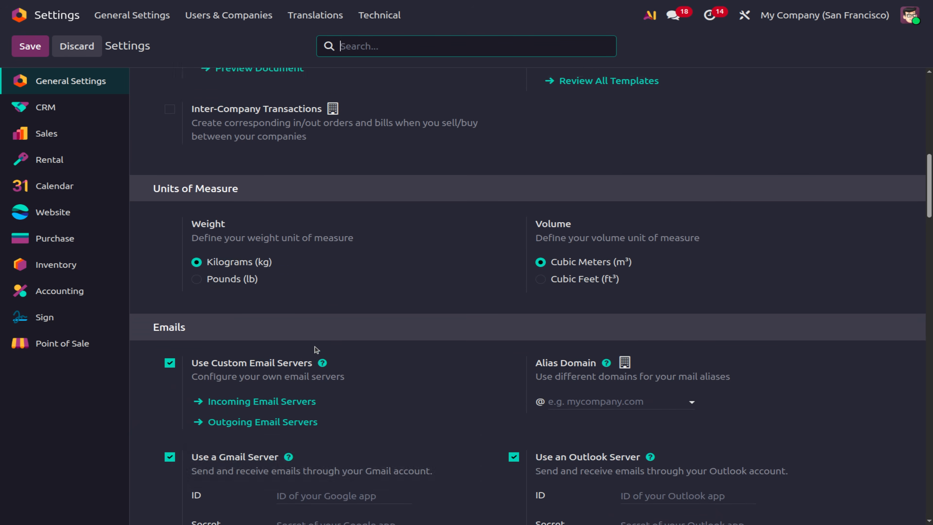
pyautogui.click(265, 439)
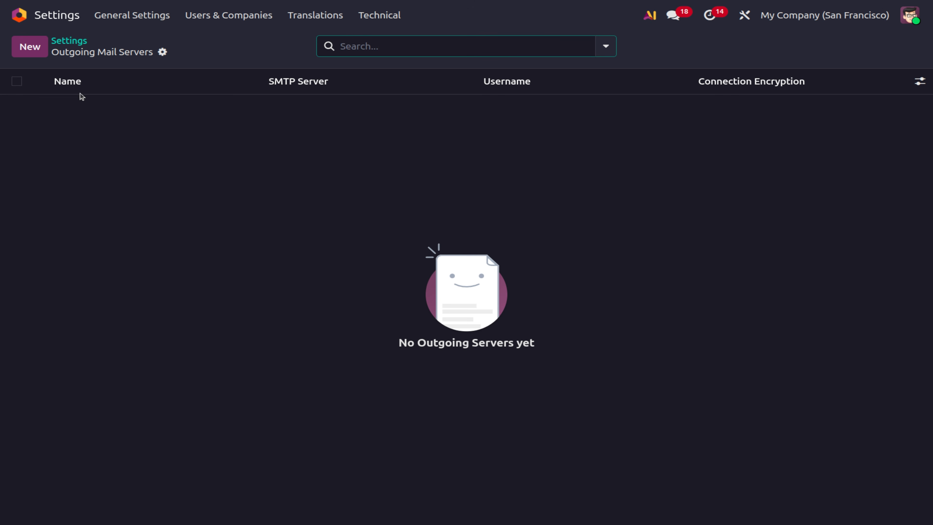
# Create a mail server named 'outgoing server' with username auth, SSL/TLS encryption and debugging on.
pyautogui.click(35, 54)
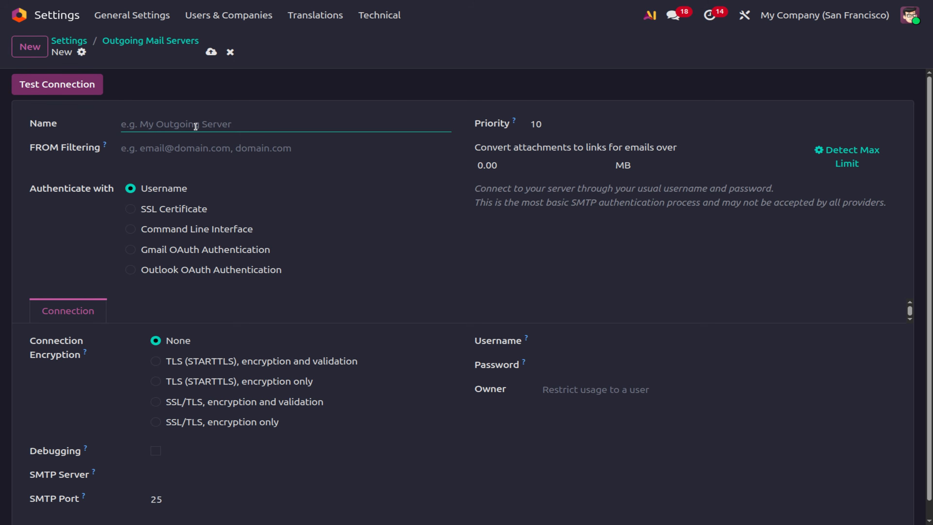
pyautogui.write('outgoing')
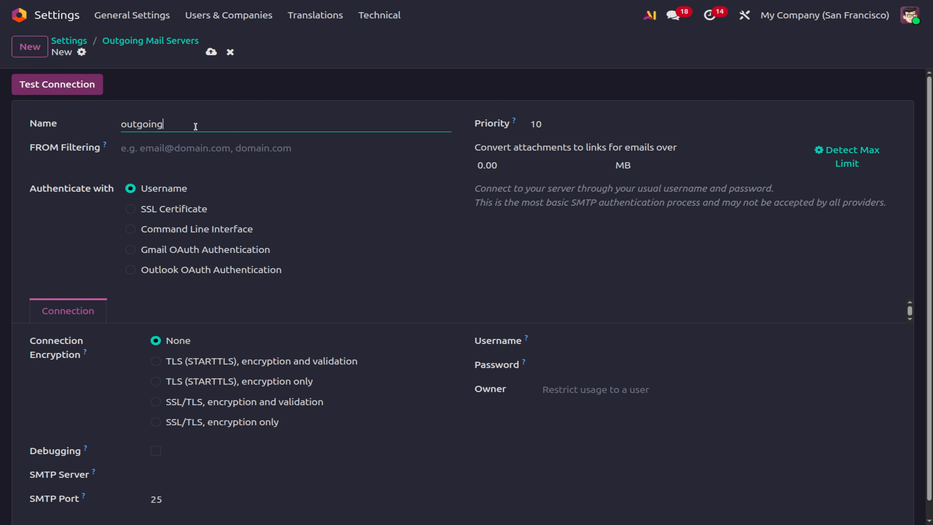
pyautogui.write('server')
pyautogui.click(131, 210)
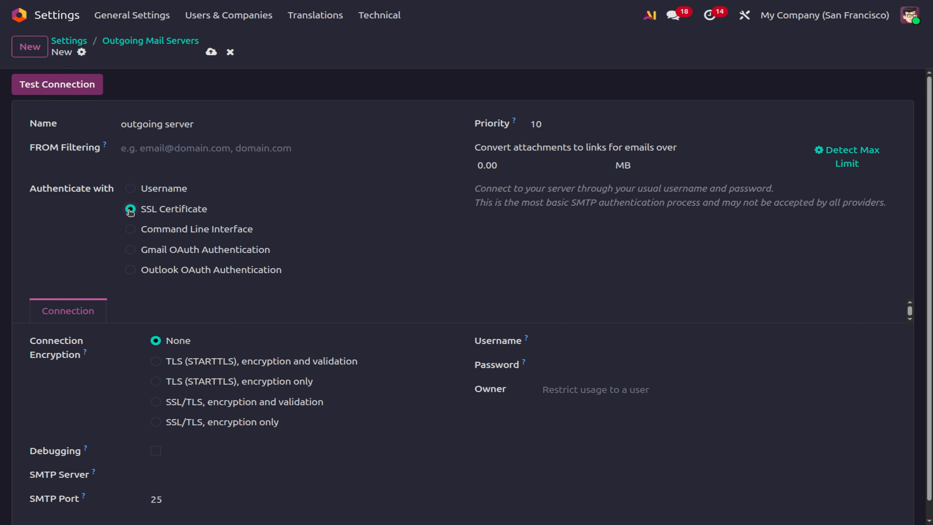
pyautogui.click(134, 190)
pyautogui.click(156, 422)
pyautogui.click(156, 450)
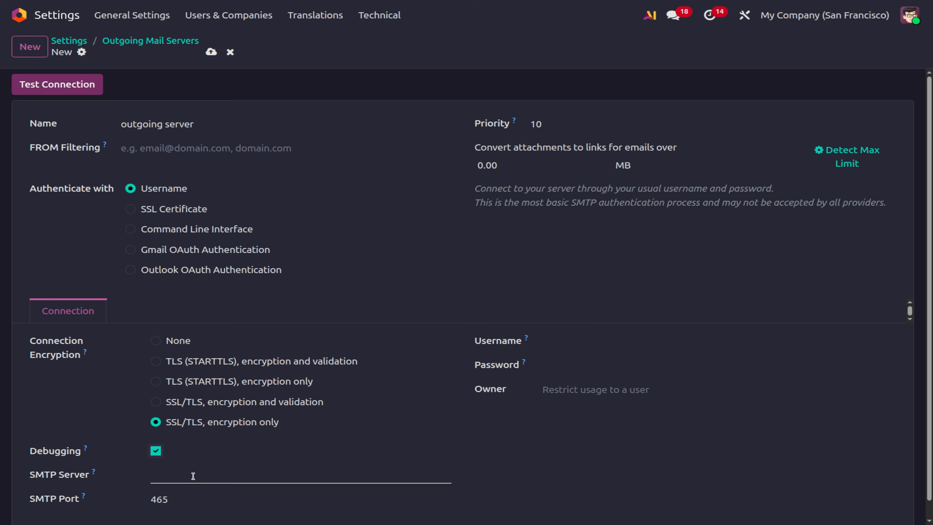
# Set SMTP server smtp.gmail.com, enter the Gmail username and password, then save and test.
pyautogui.click(190, 476)
pyautogui.write('p')
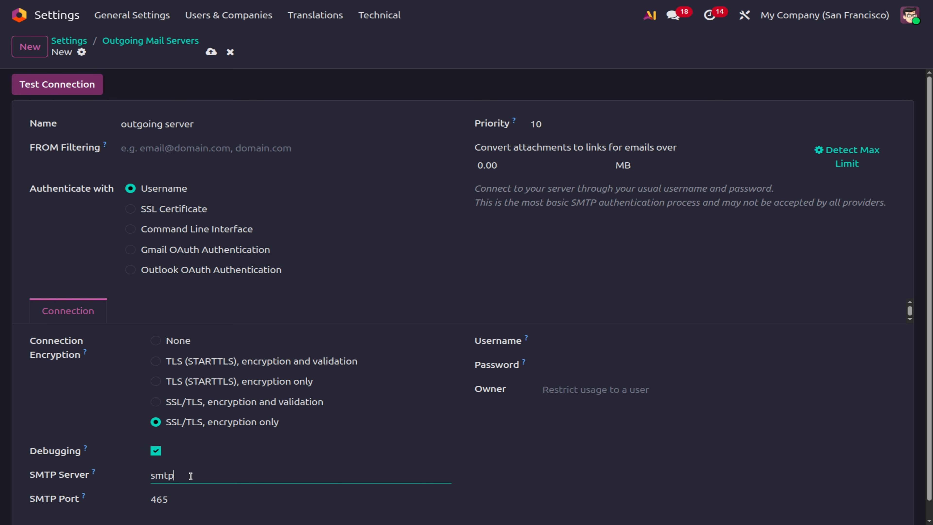
pyautogui.write('.gmailcom')
pyautogui.click(202, 479)
pyautogui.write('.')
pyautogui.write('.')
pyautogui.click(556, 340)
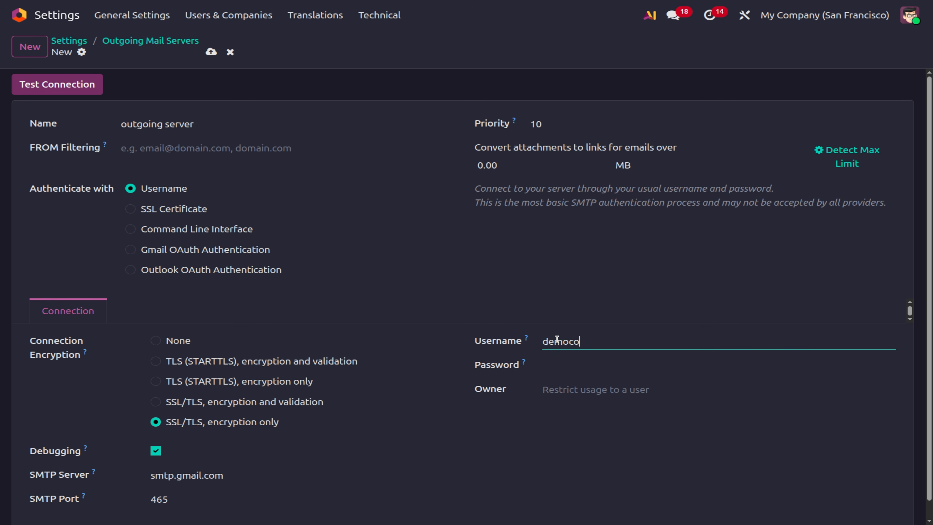
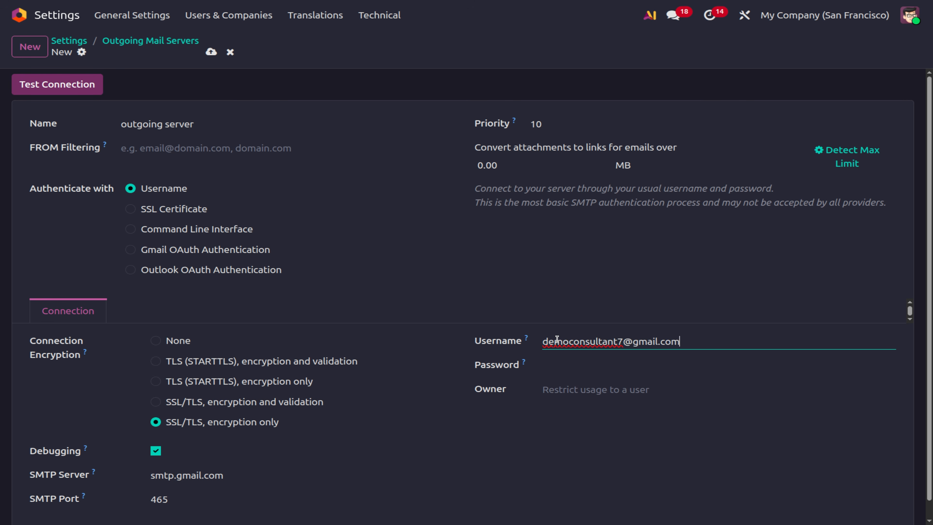
pyautogui.click(561, 363)
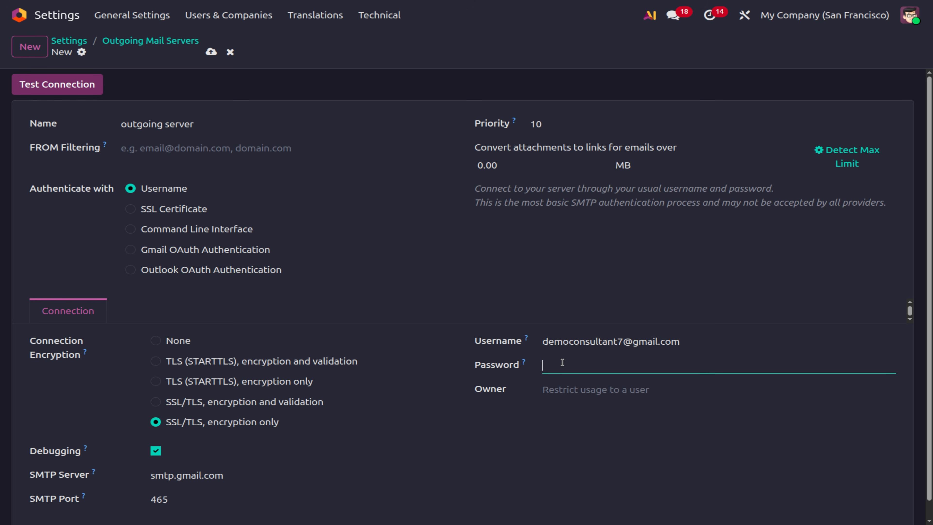
pyautogui.write('••••••••••••••••••••')
pyautogui.click(65, 90)
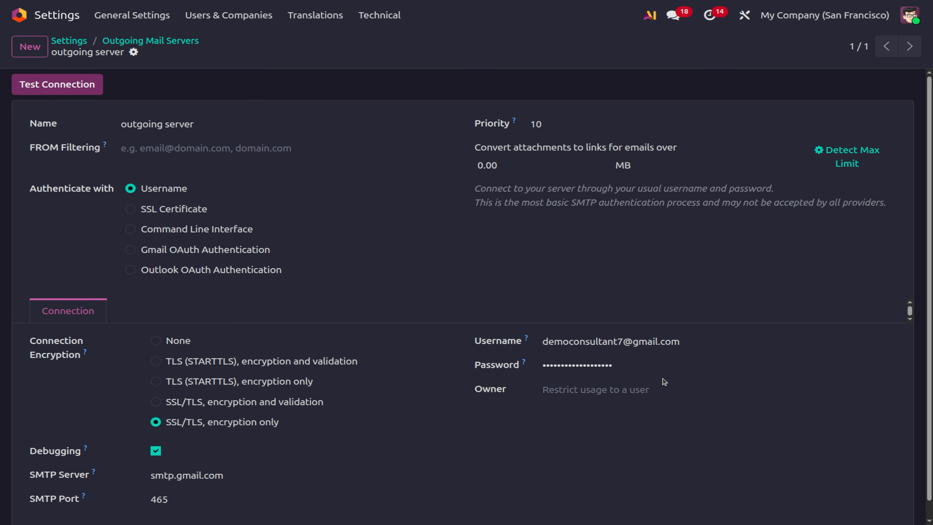
pyautogui.click(51, 91)
# Enable the Margins option under Pricing in Sales settings and save.
pyautogui.click(19, 15)
pyautogui.click(612, 93)
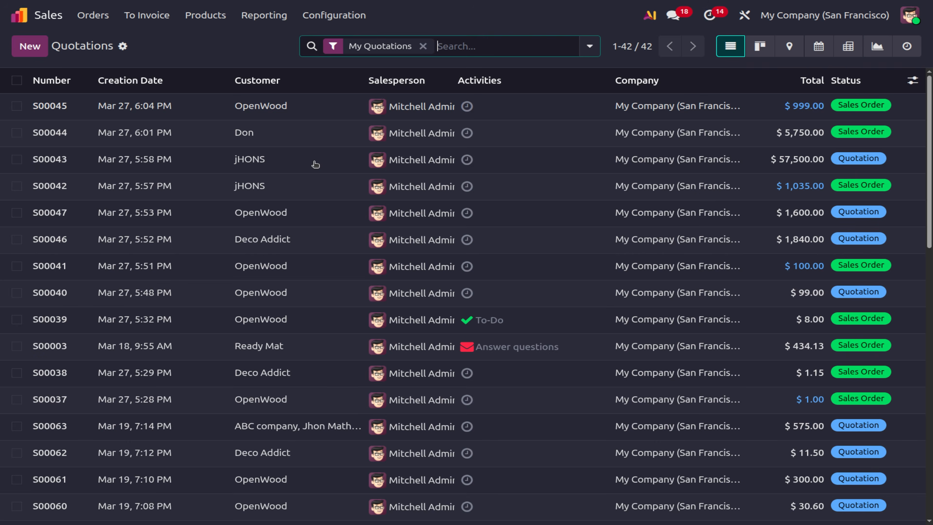
pyautogui.click(316, 22)
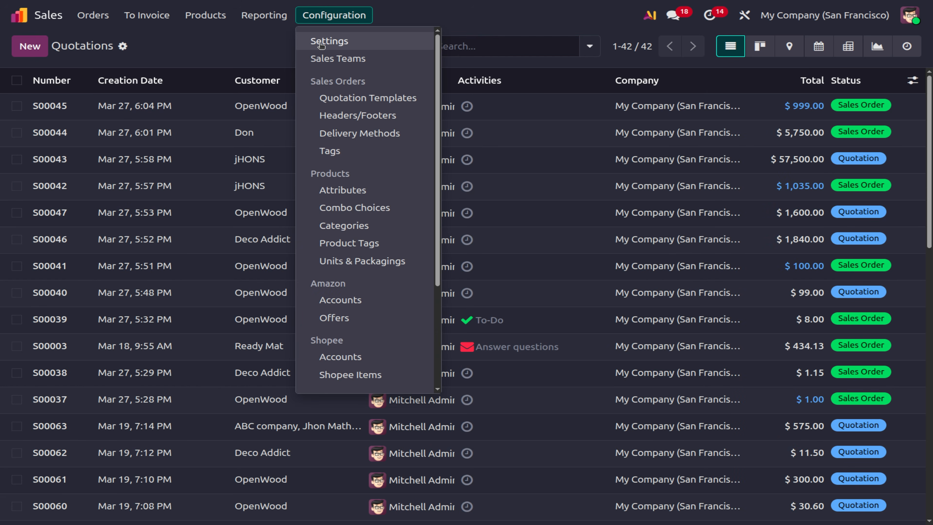
pyautogui.click(320, 43)
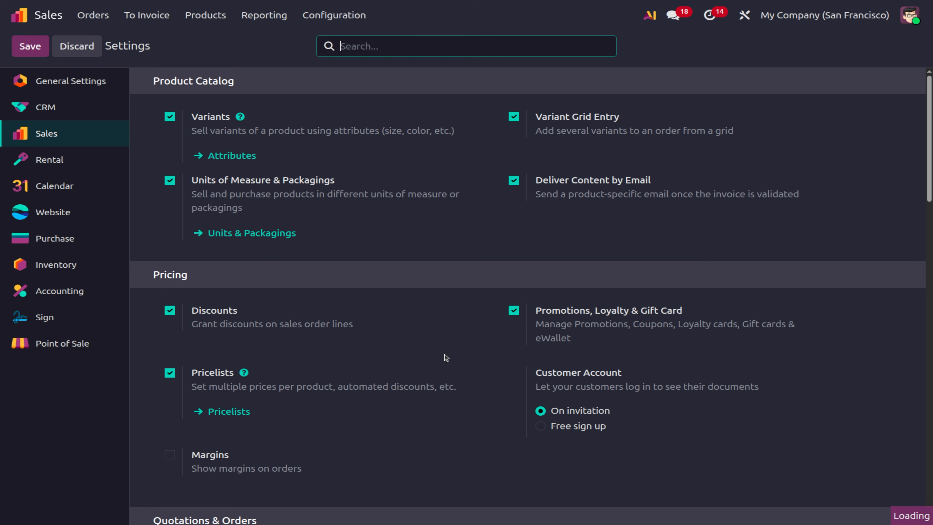
pyautogui.scroll(-4, 446, 358)
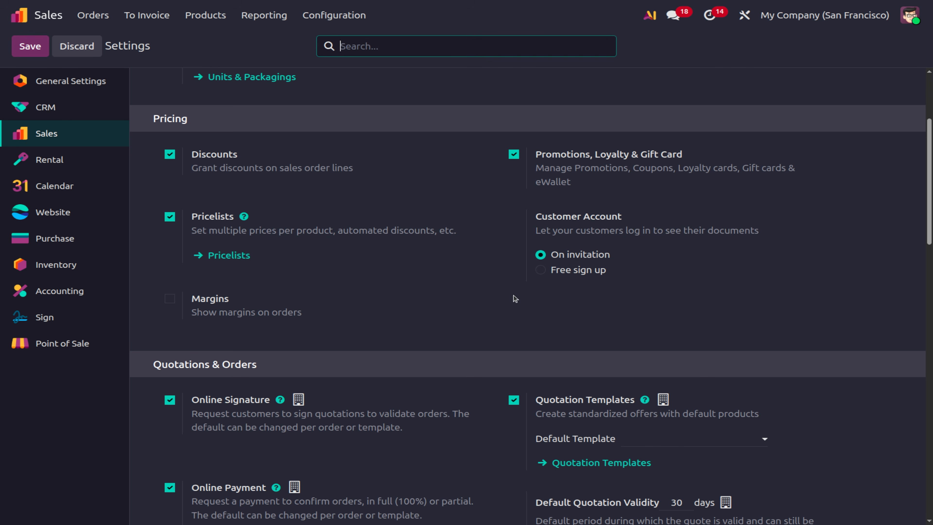
pyautogui.click(170, 299)
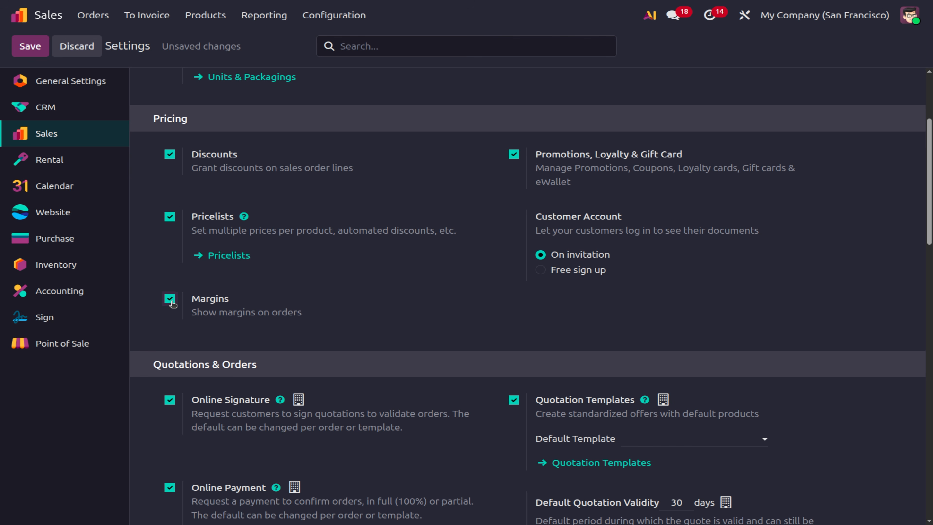
pyautogui.click(19, 47)
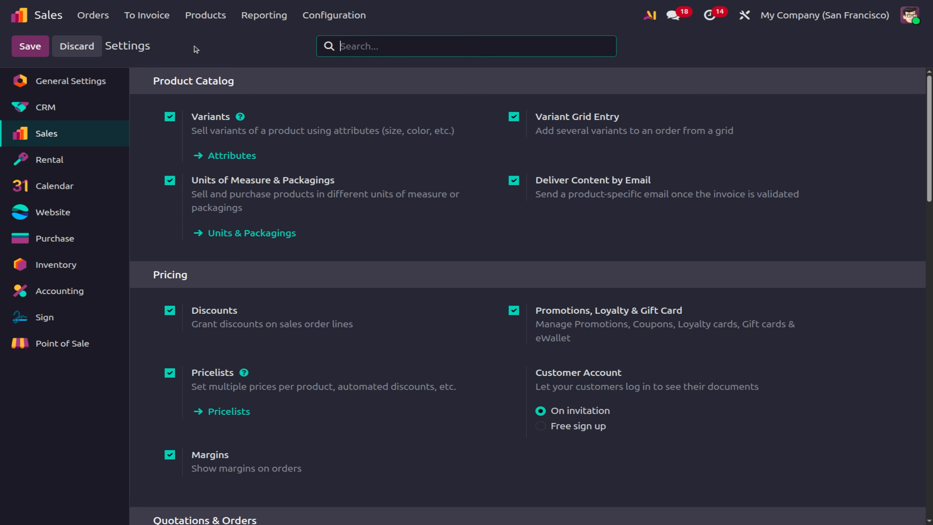
# Set the jacket product's Cost to 80 and save it.
pyautogui.click(205, 18)
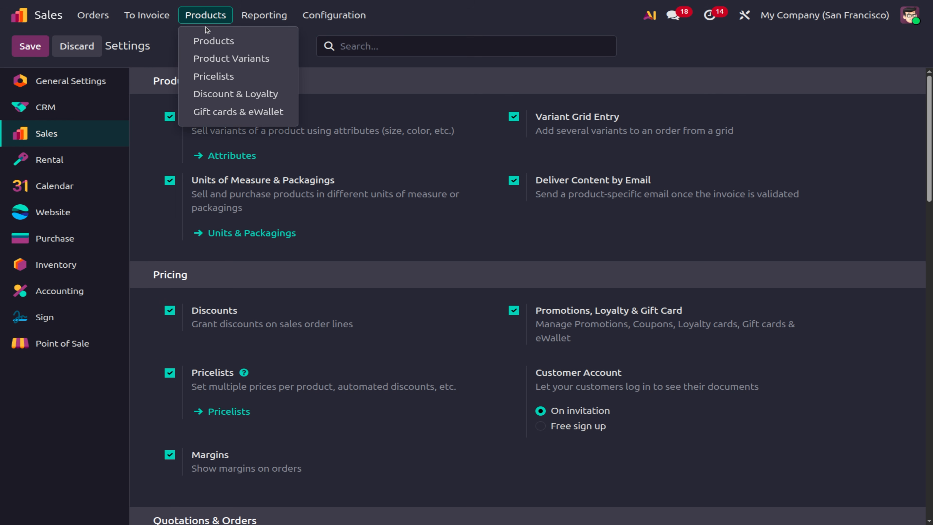
pyautogui.click(208, 37)
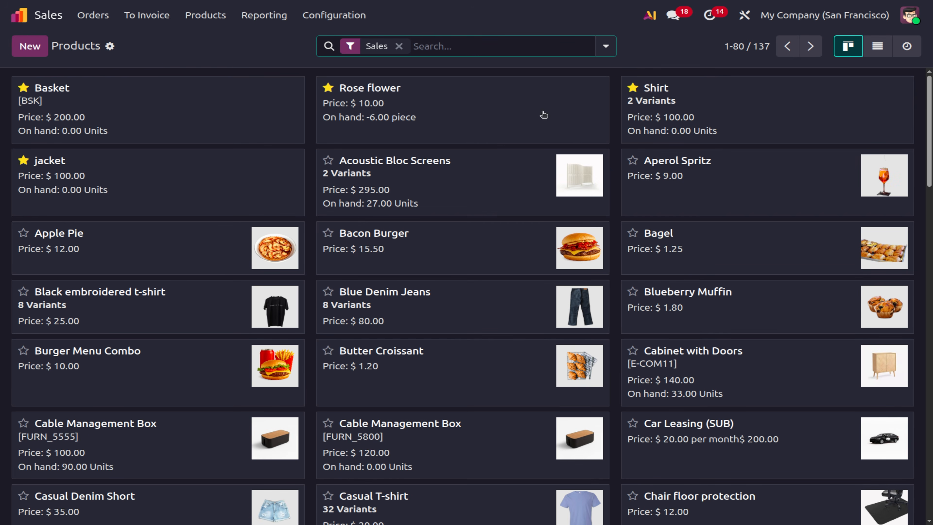
pyautogui.click(700, 115)
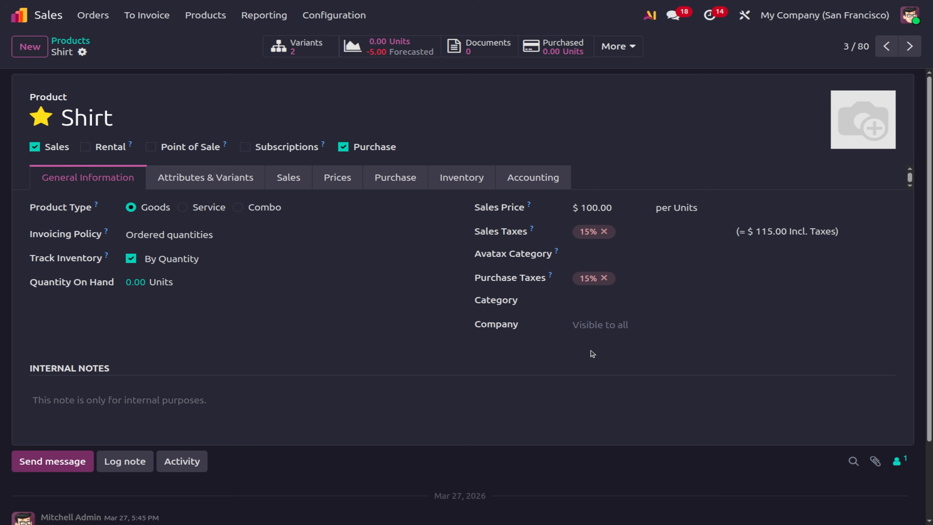
pyautogui.click(68, 44)
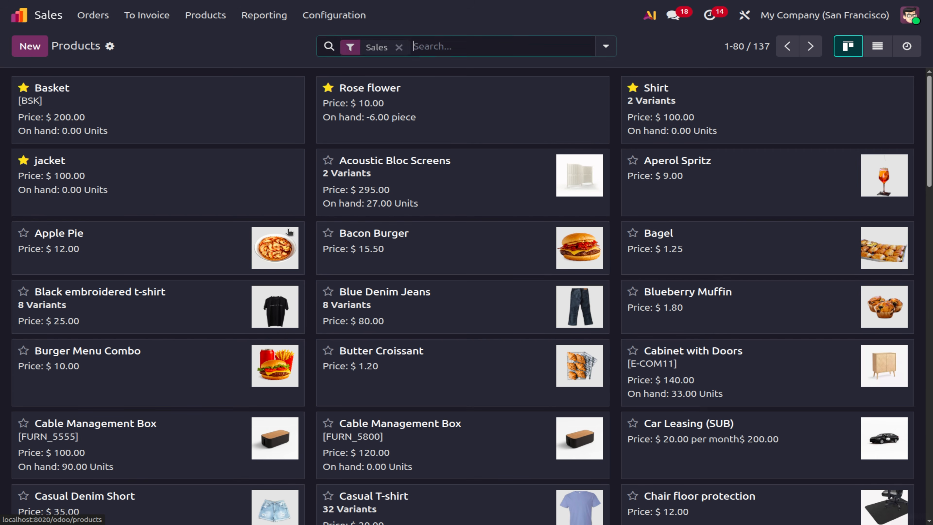
pyautogui.click(118, 175)
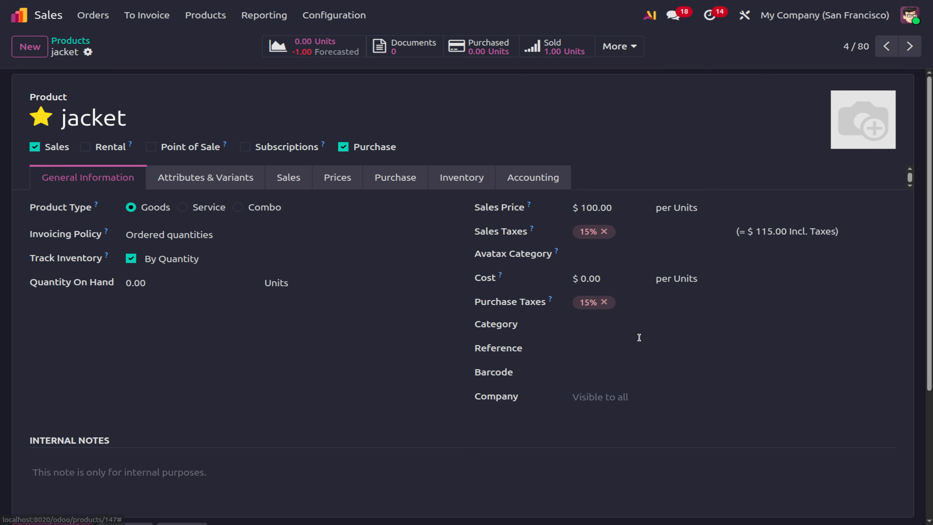
pyautogui.click(590, 284)
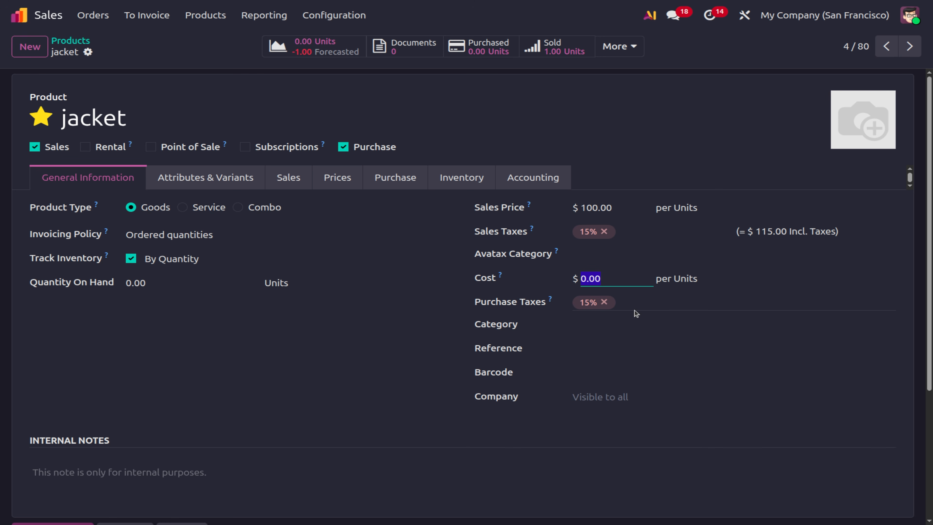
pyautogui.write('80')
pyautogui.click(112, 51)
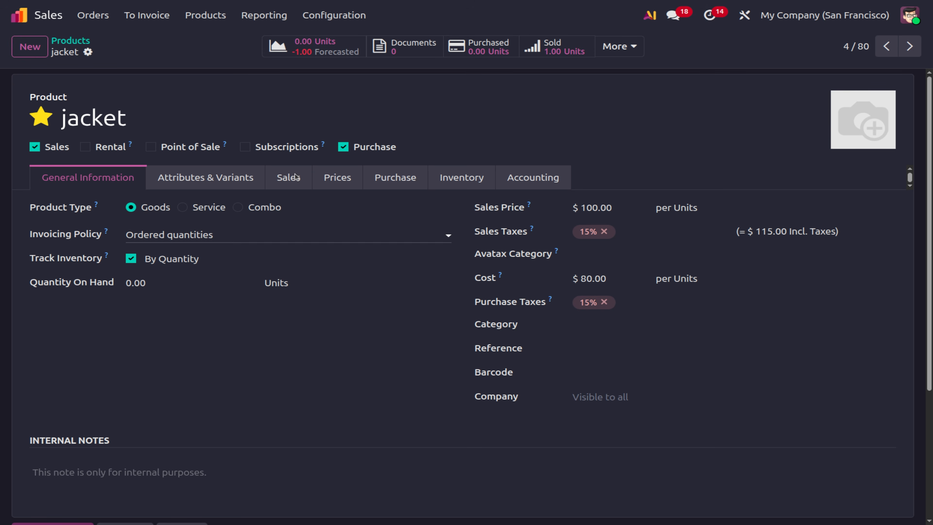
pyautogui.click(109, 22)
# Create a quotation for OpenWood with a jacket (Medium) line and check its $20.00 (20%) margin.
pyautogui.click(107, 40)
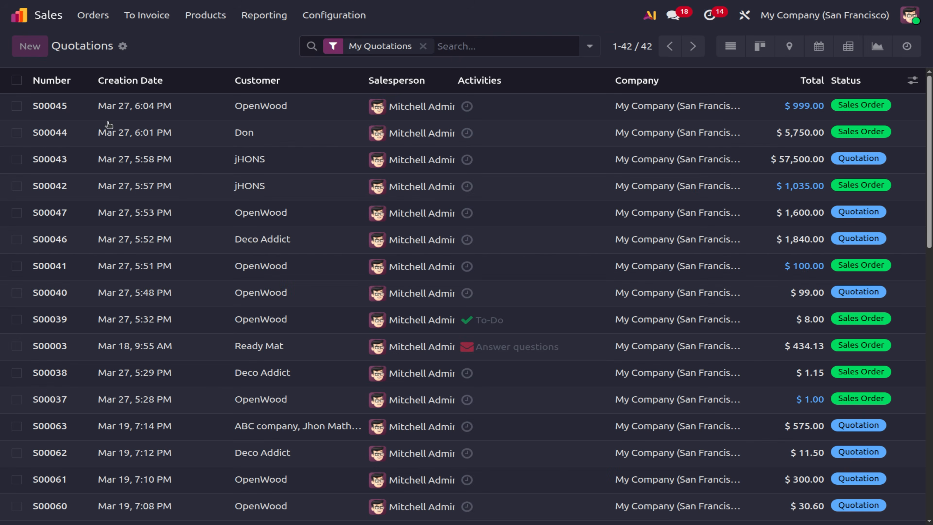
pyautogui.click(153, 160)
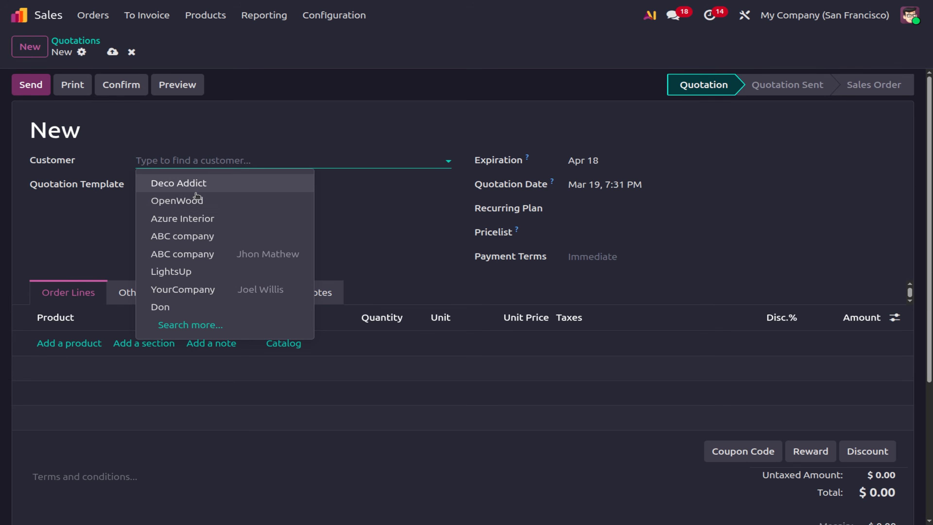
pyautogui.click(166, 200)
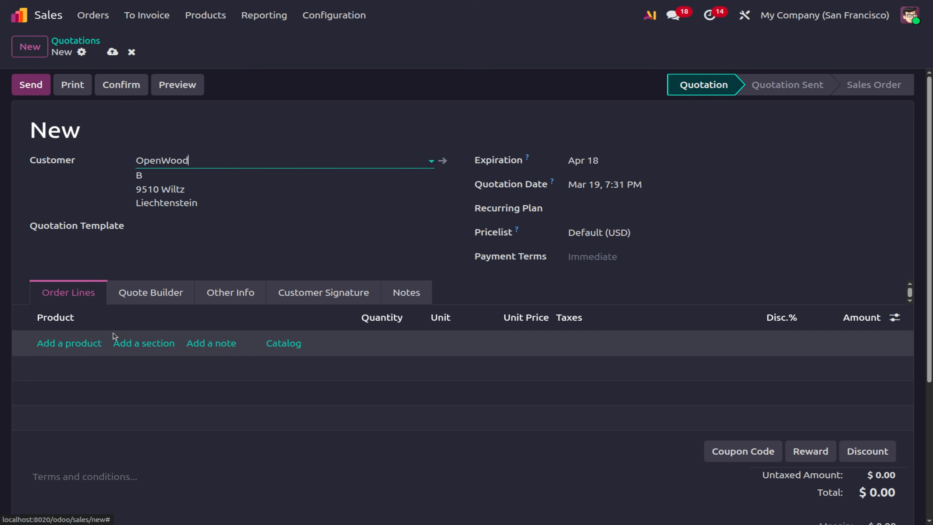
pyautogui.click(56, 343)
pyautogui.write('jac')
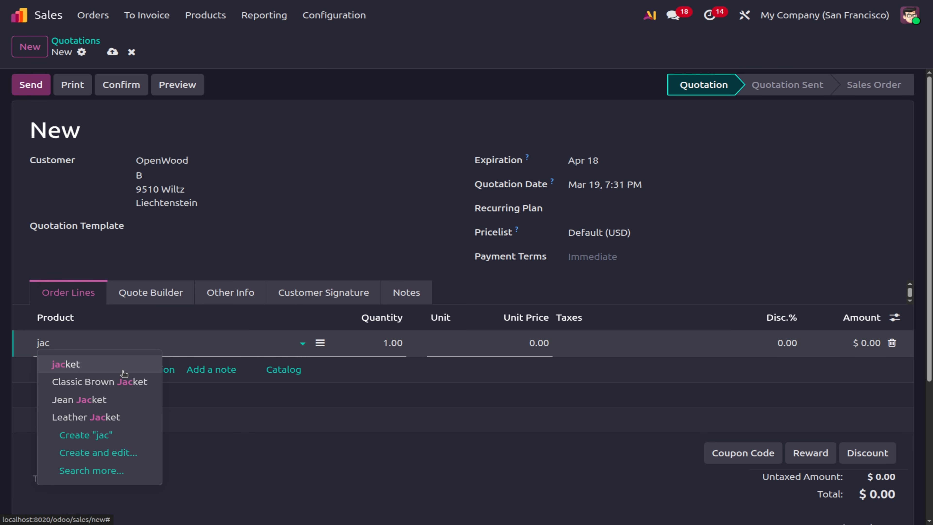
pyautogui.click(121, 370)
pyautogui.click(147, 353)
pyautogui.scroll(-4, 447, 444)
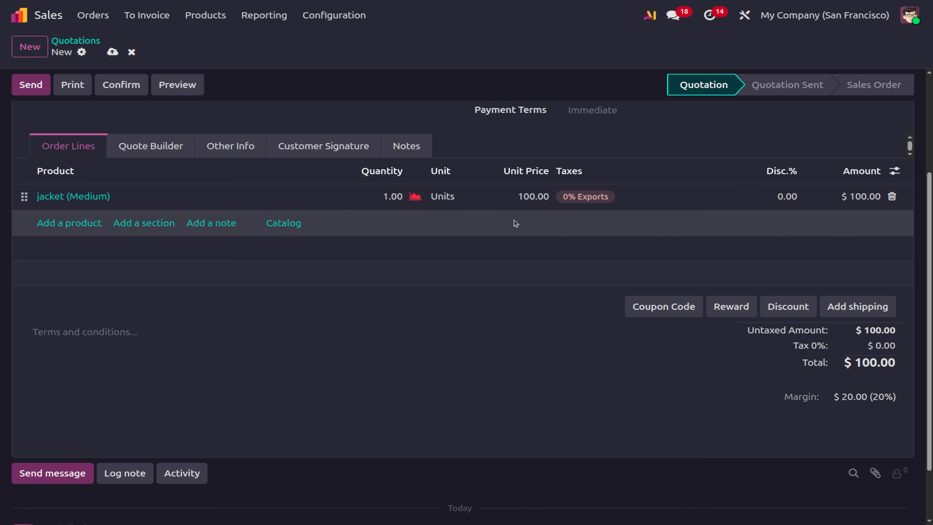
pyautogui.scroll(4, 514, 220)
# Save the Sales settings with Online Payment requiring a 100 % payment to confirm orders.
pyautogui.click(354, 17)
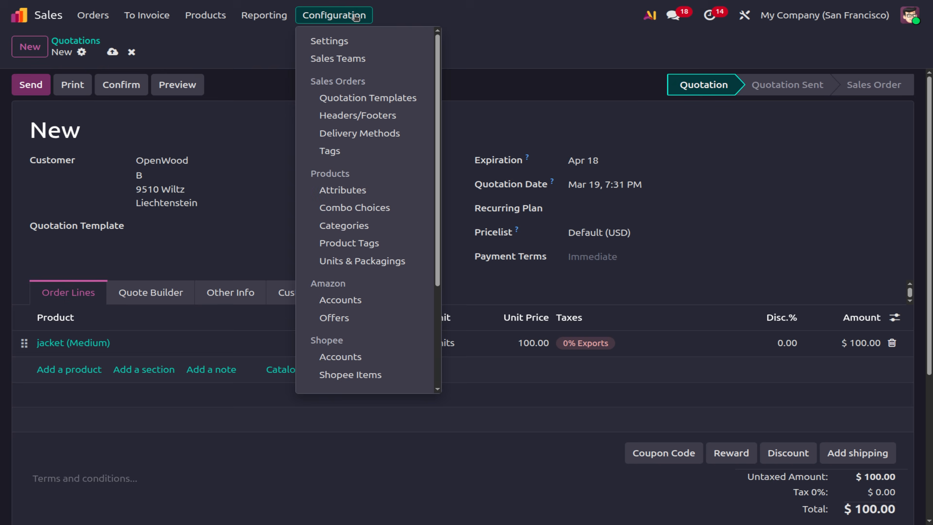
pyautogui.click(350, 42)
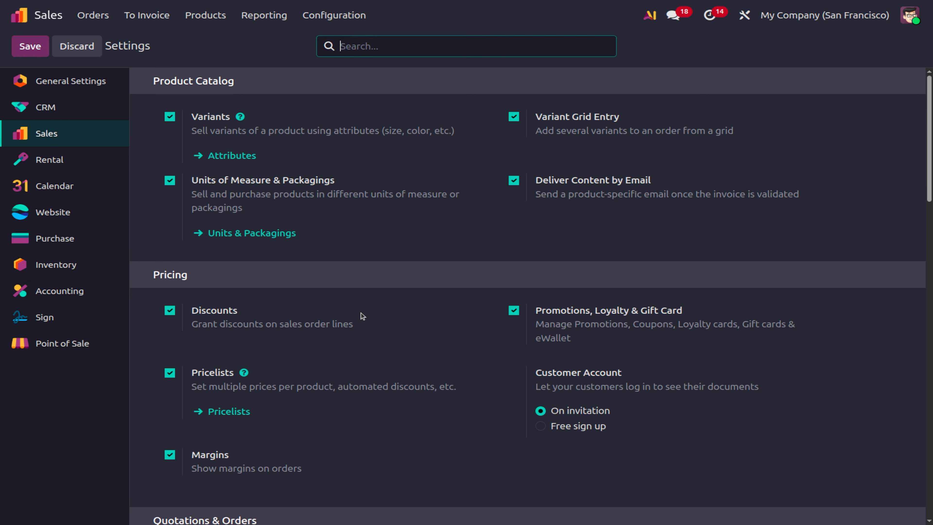
pyautogui.scroll(-4, 361, 316)
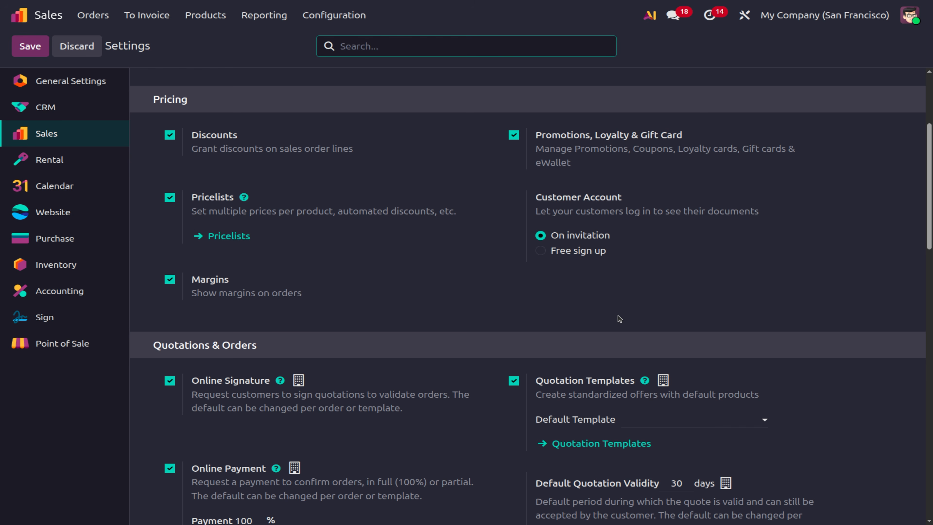
pyautogui.scroll(-3, 618, 316)
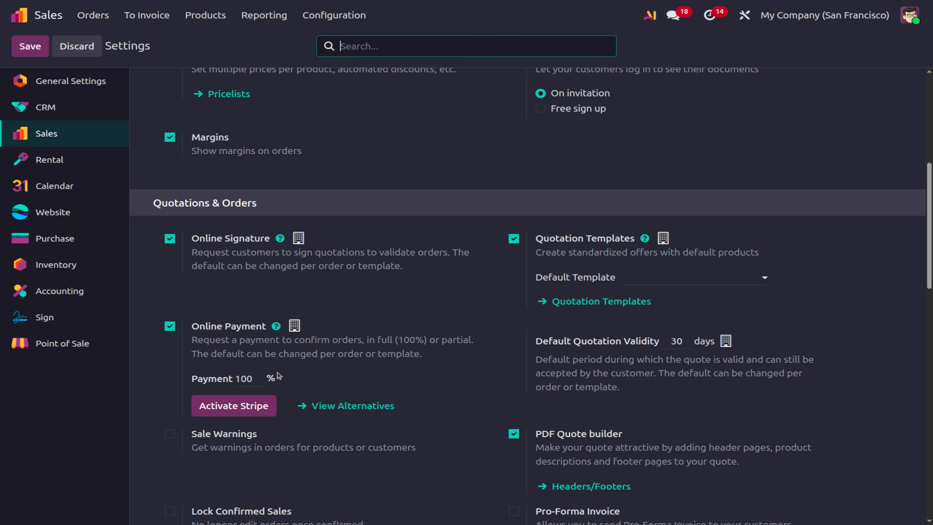
pyautogui.doubleClick(254, 372)
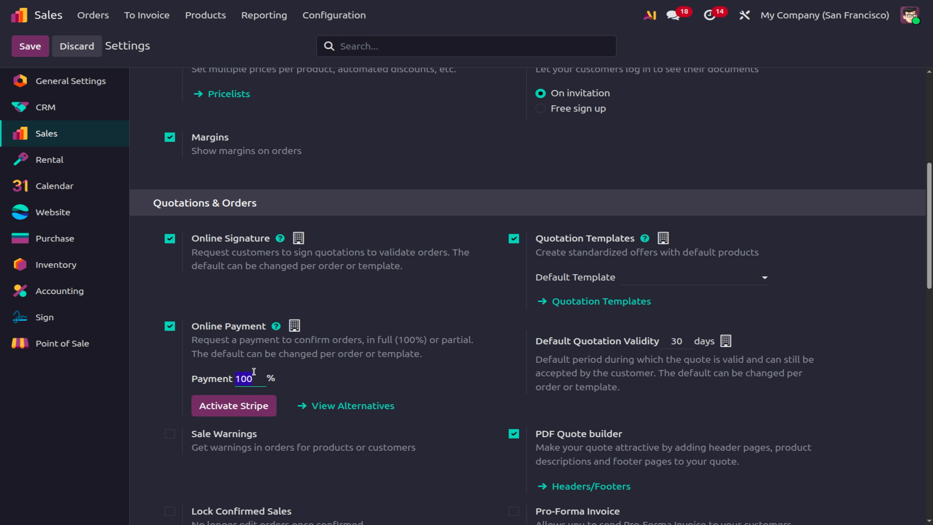
pyautogui.click(36, 54)
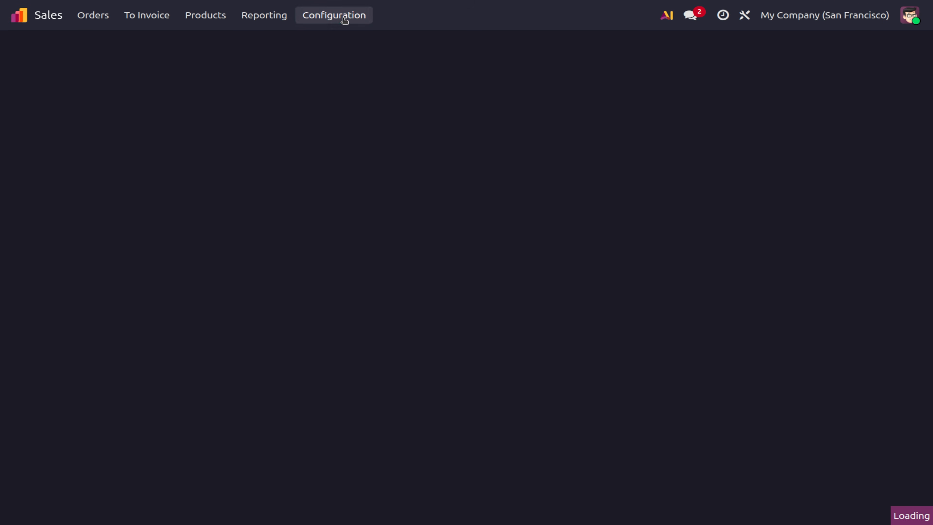
pyautogui.click(343, 19)
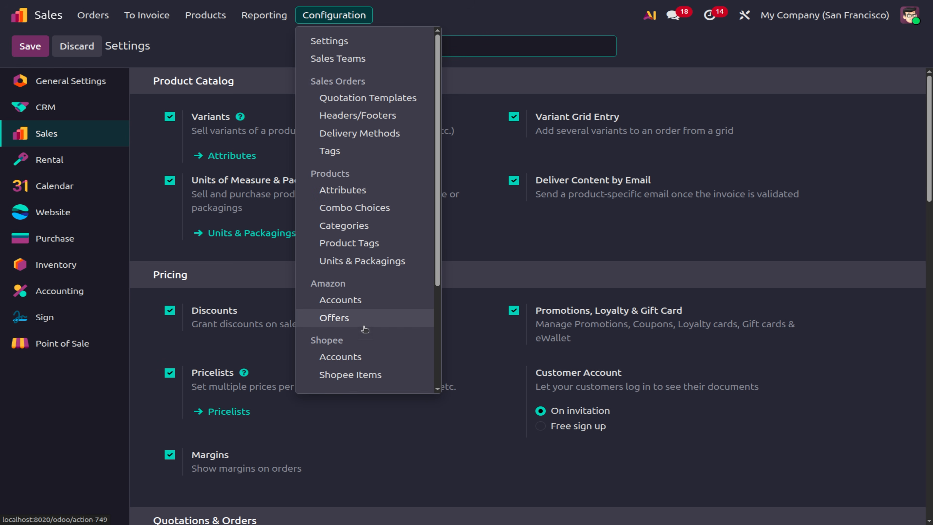
# Install the Demo provider from the Payment Providers list.
pyautogui.scroll(-3, 366, 345)
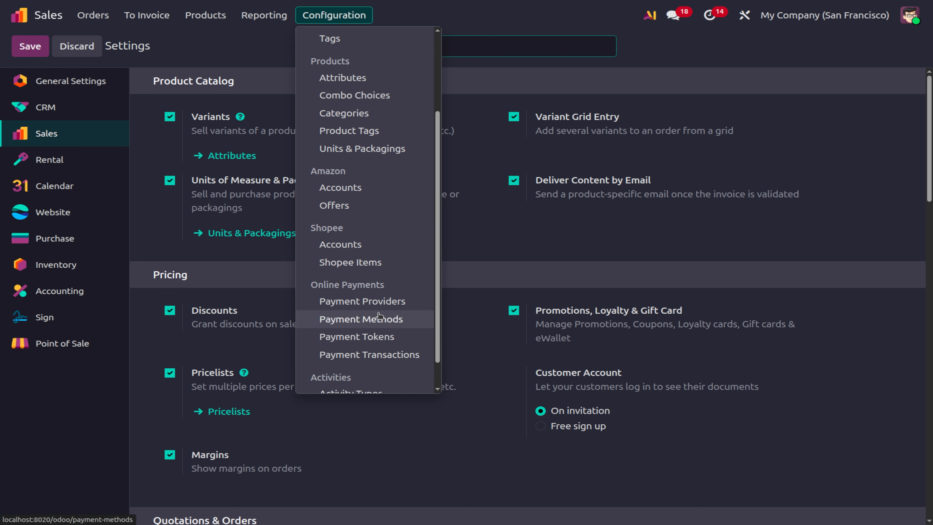
pyautogui.click(385, 301)
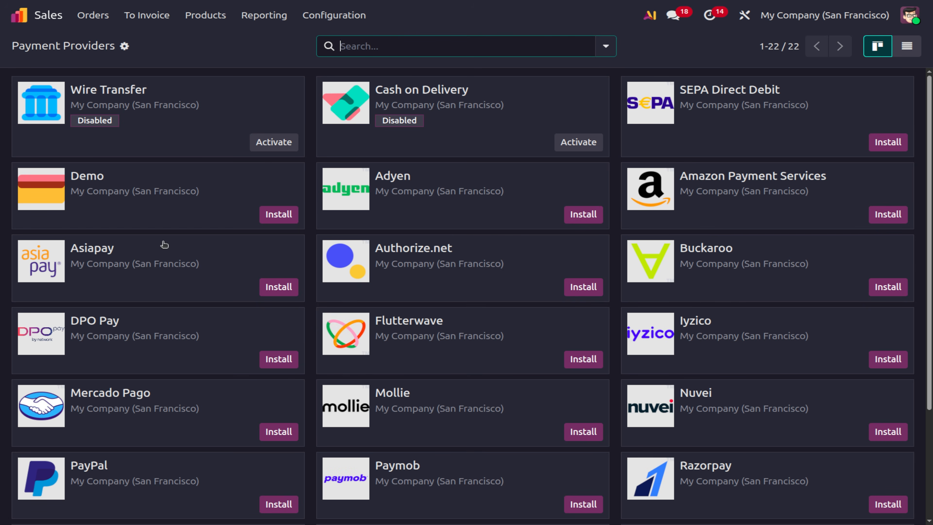
pyautogui.click(274, 215)
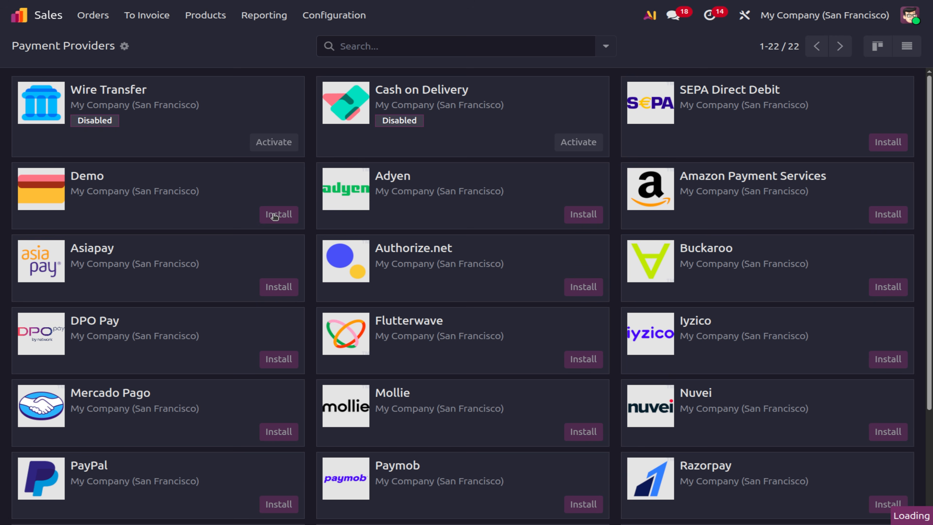
pyautogui.click(274, 217)
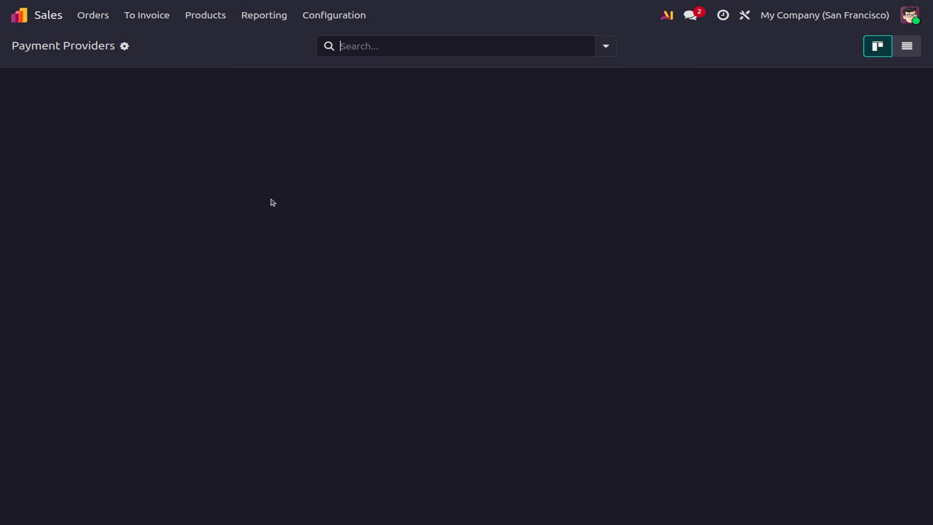
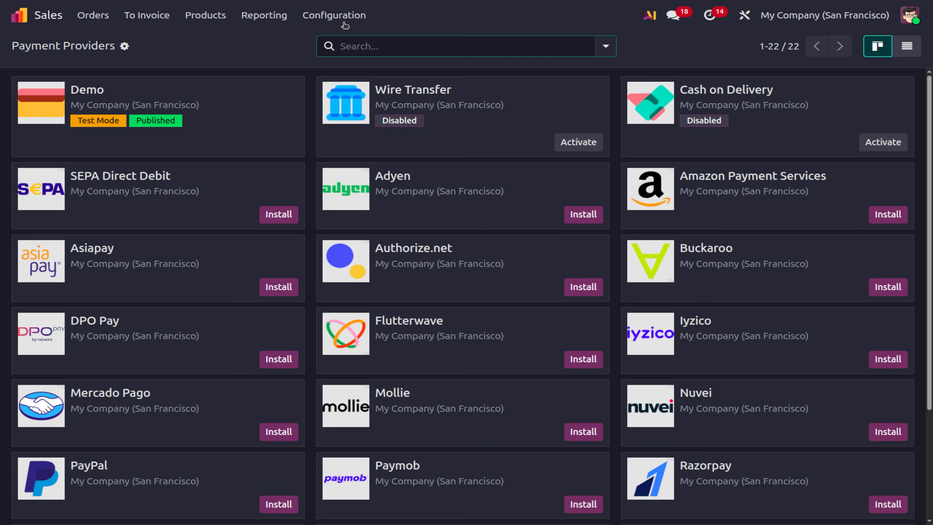
# Switch Customer Account to Free sign up in Sales settings, save, and log out.
pyautogui.click(334, 15)
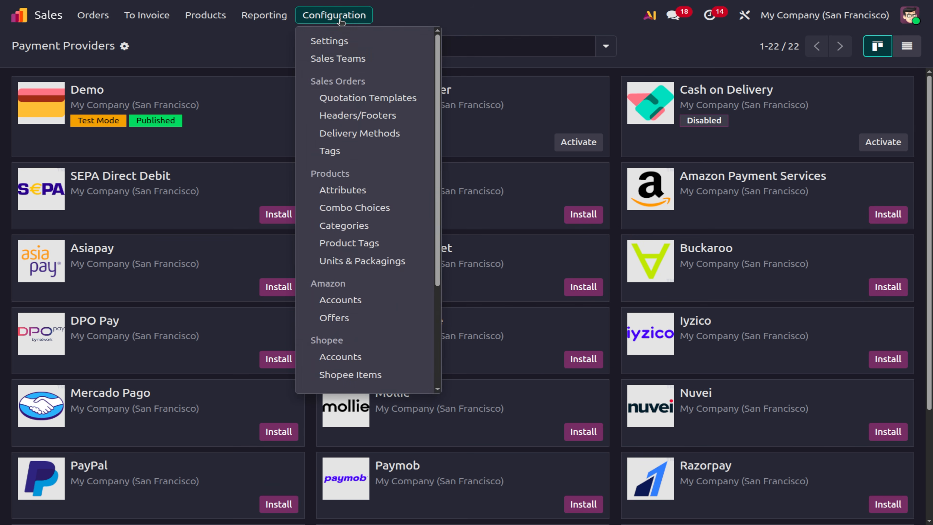
pyautogui.click(360, 45)
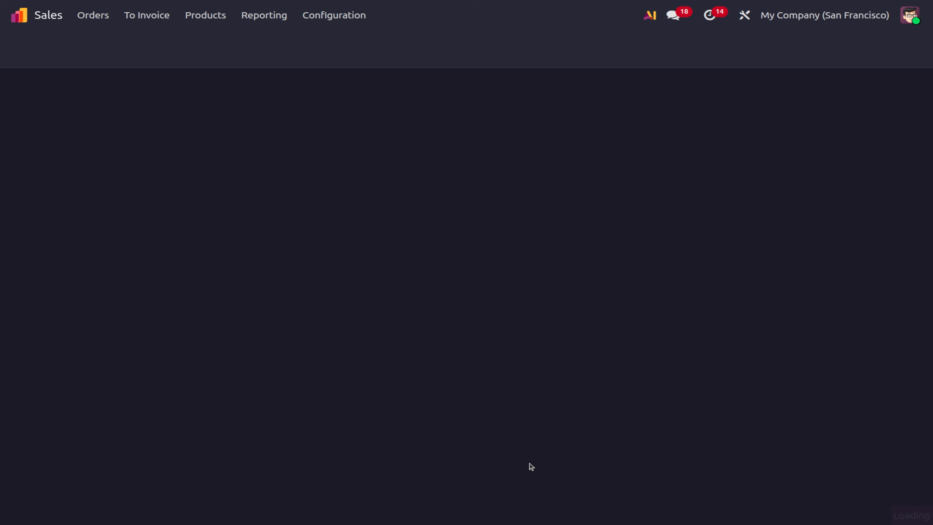
pyautogui.scroll(-3, 532, 466)
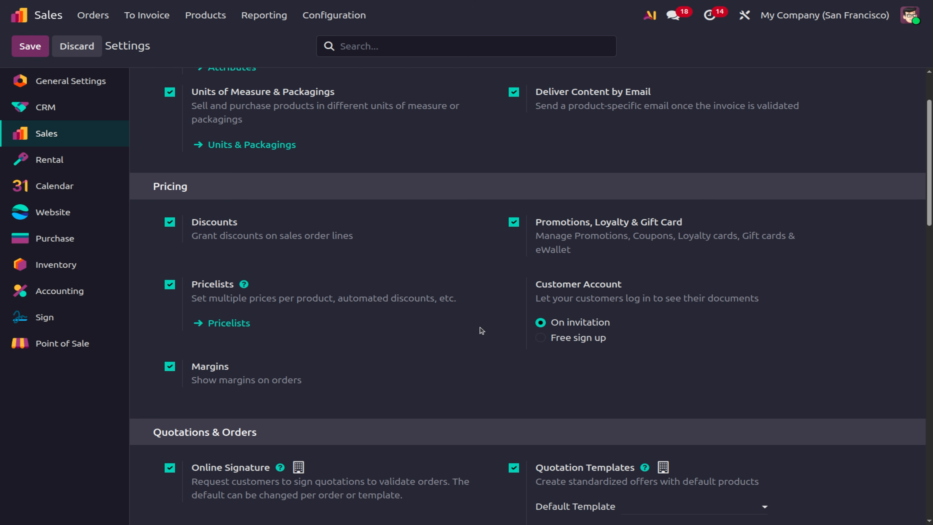
pyautogui.click(539, 337)
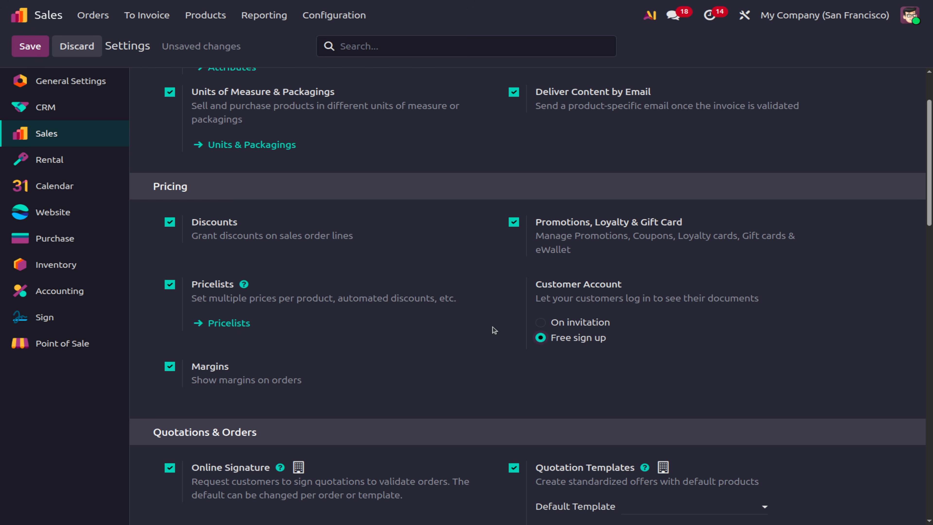
pyautogui.click(30, 54)
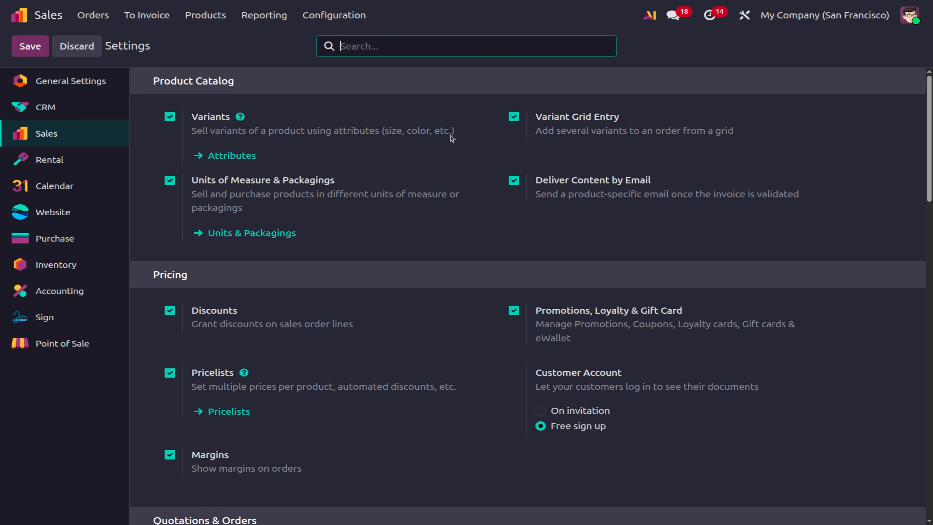
pyautogui.click(907, 20)
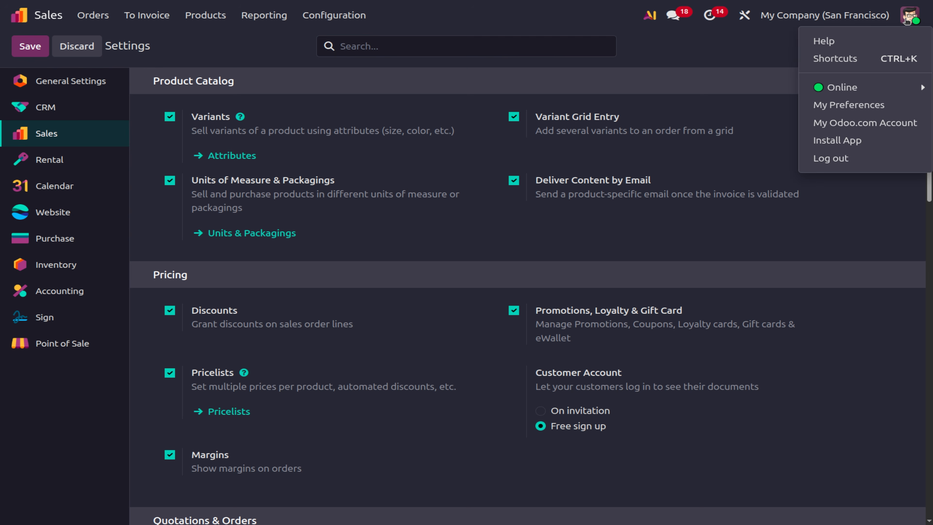
pyautogui.click(846, 159)
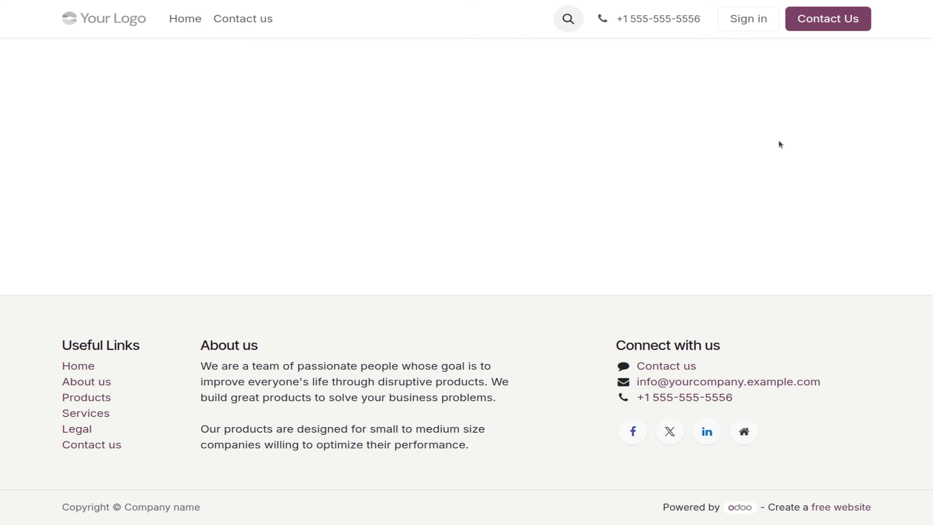
# Open the website sign-up form and enter the new customer's name and e-mail address.
pyautogui.click(746, 20)
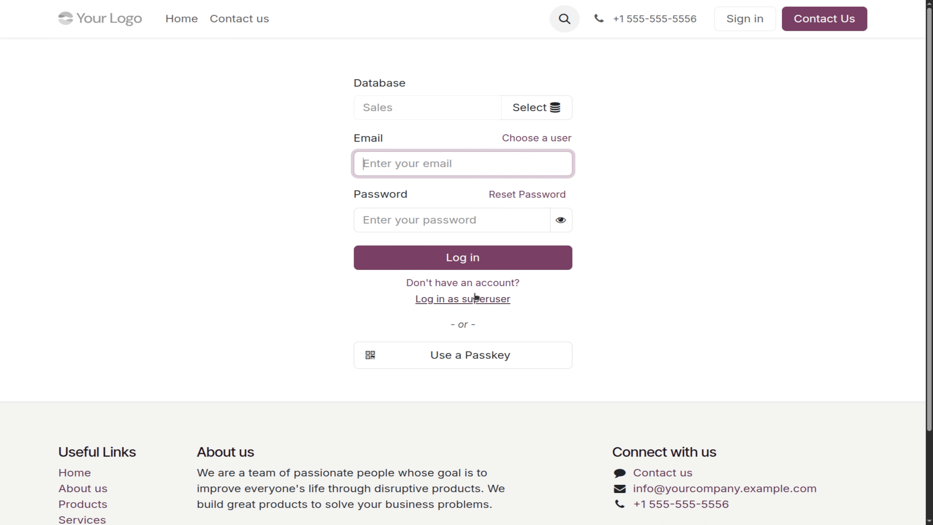
pyautogui.click(468, 287)
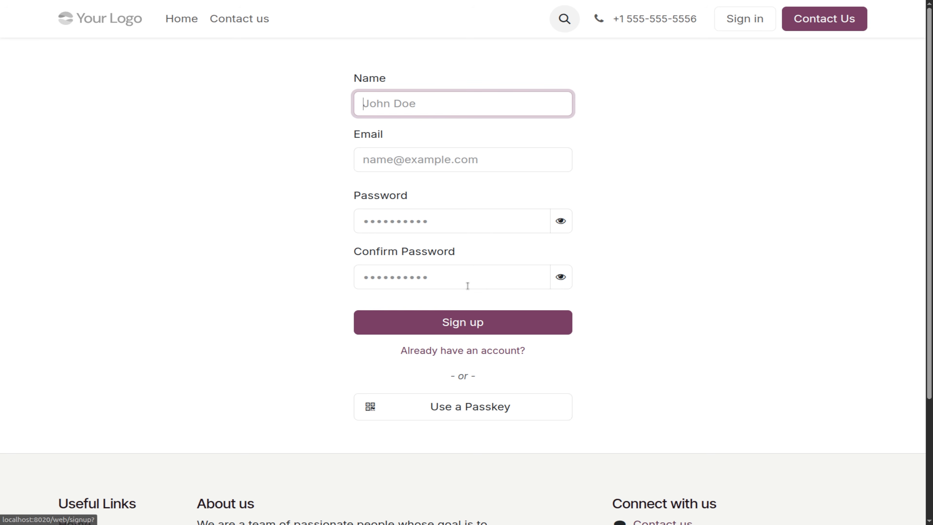
pyautogui.click(383, 109)
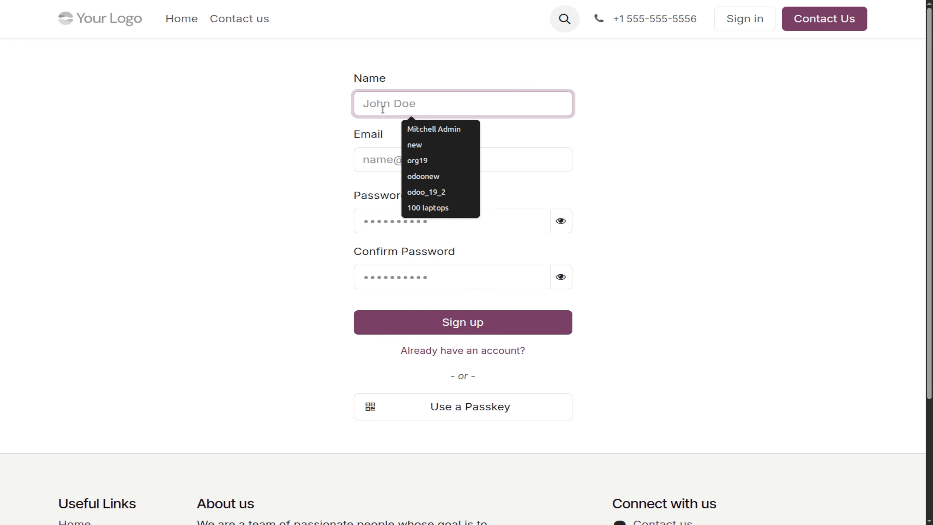
pyautogui.write('j')
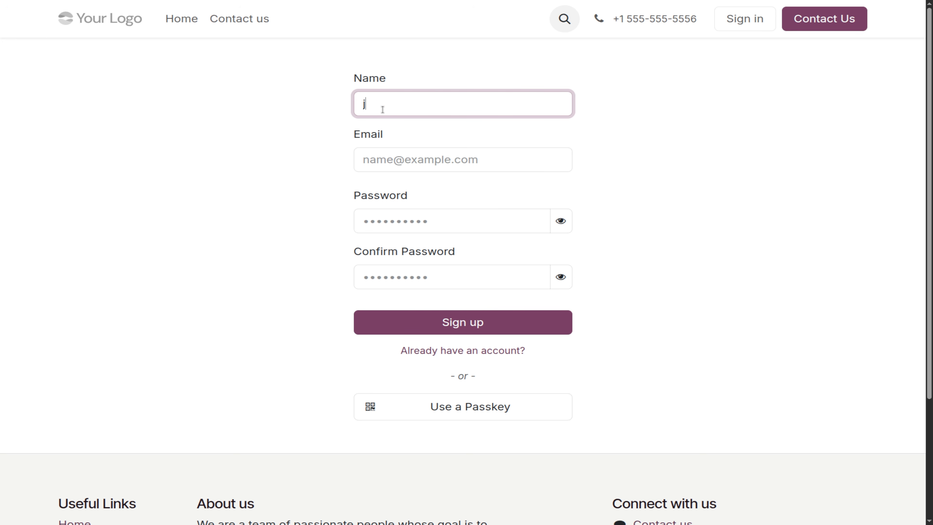
pyautogui.write('honay')
pyautogui.click(397, 158)
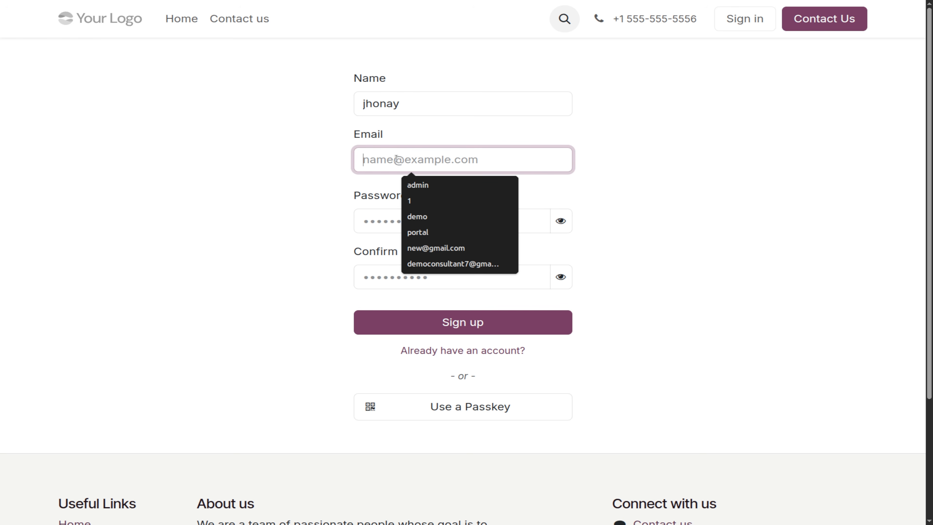
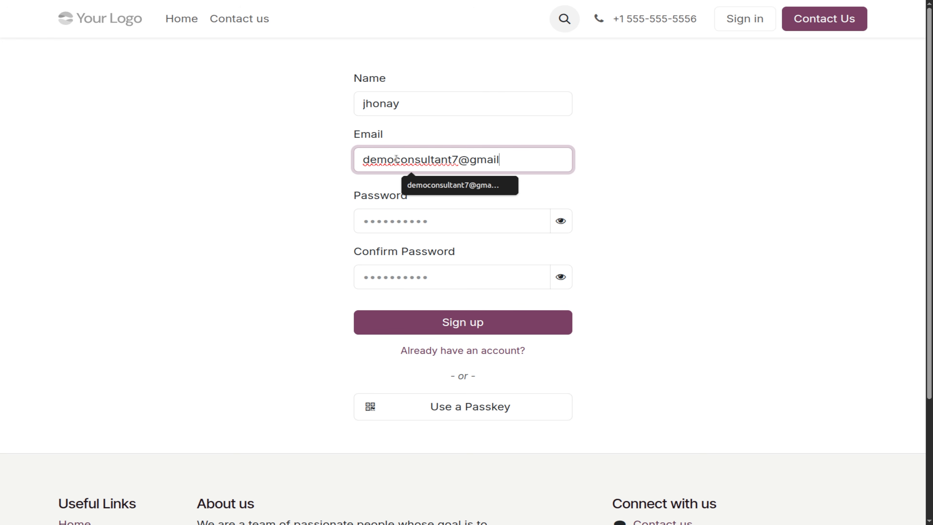
# Enter and confirm the account password, then register the new customer account.
pyautogui.click(379, 224)
pyautogui.write('1234')
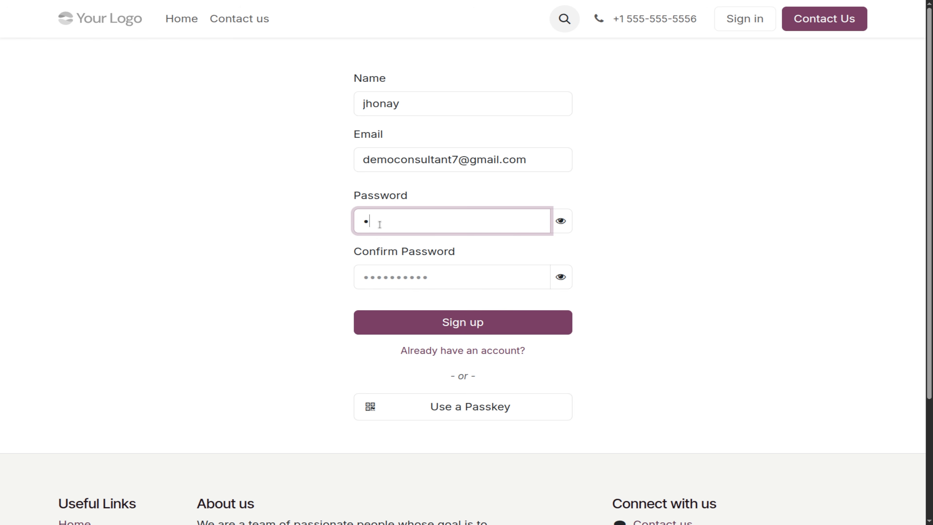
pyautogui.click(379, 272)
pyautogui.write('1234')
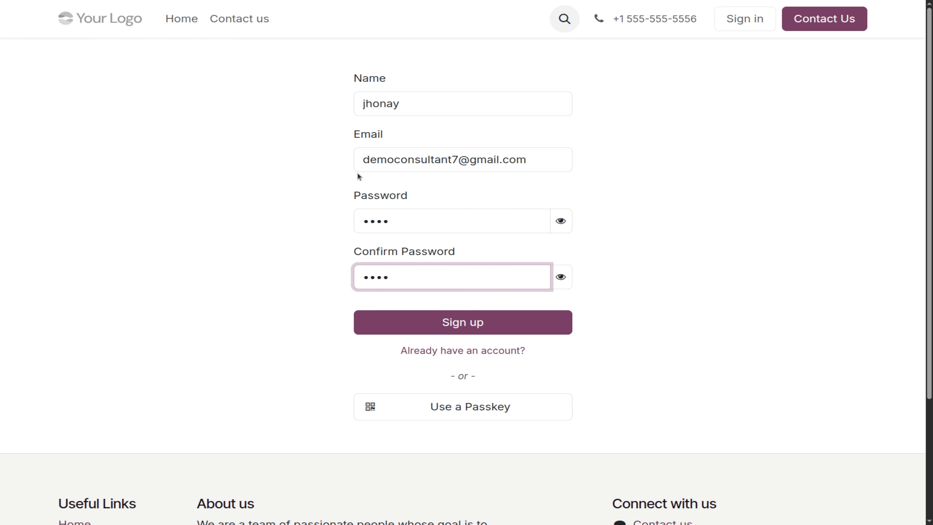
pyautogui.click(459, 327)
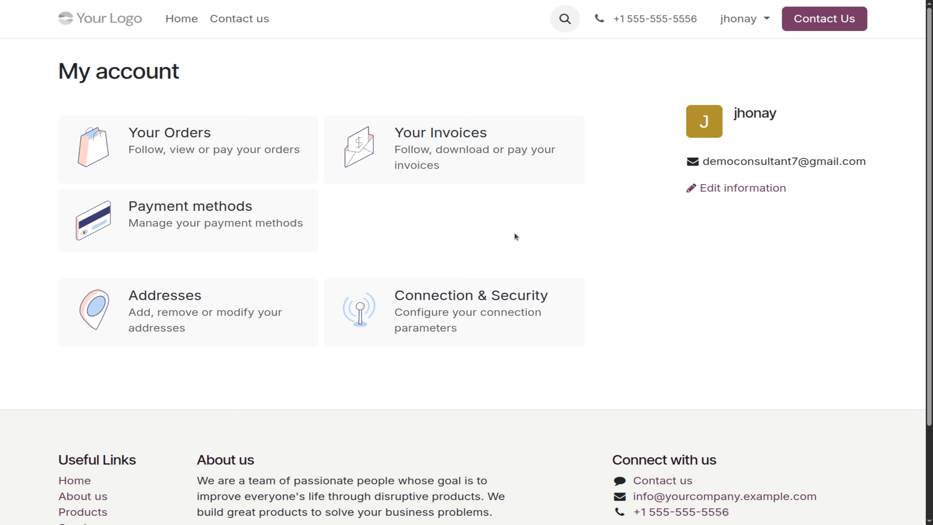
pyautogui.click(741, 25)
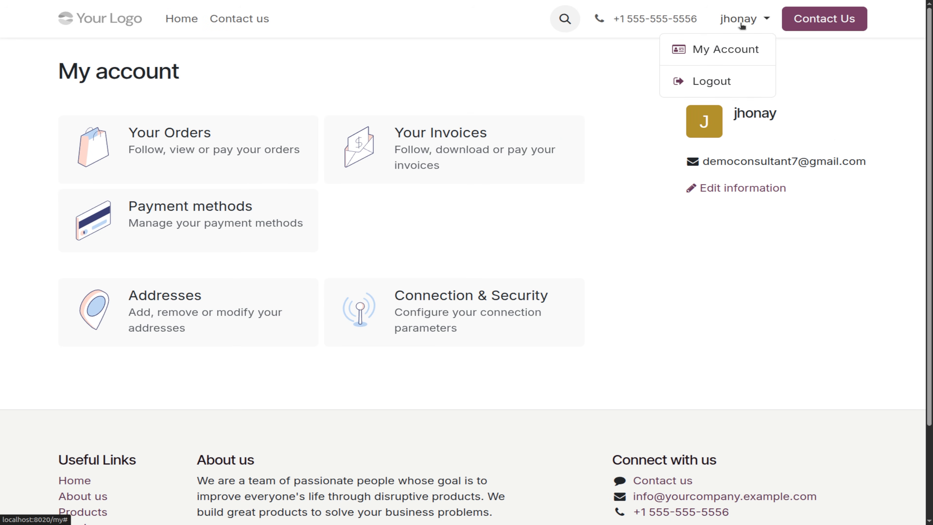
# Log the customer out and sign back in to the Odoo back office.
pyautogui.click(710, 85)
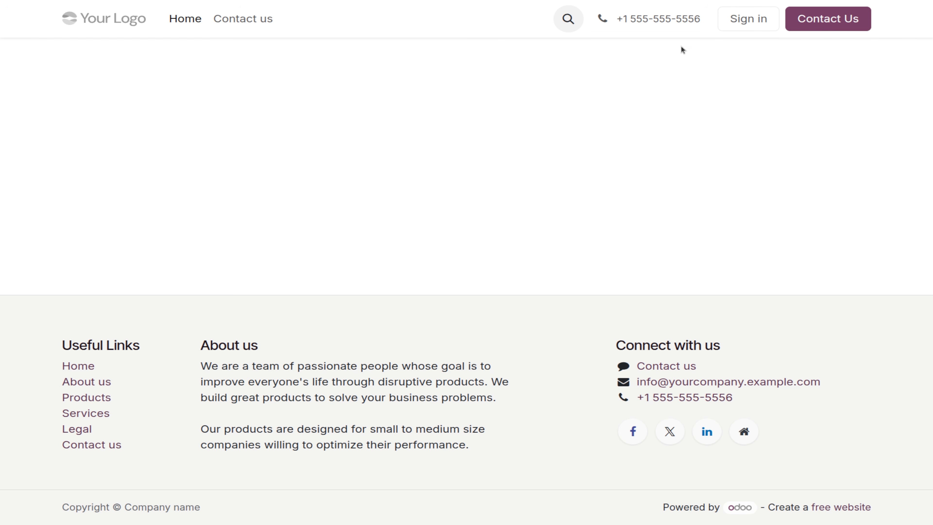
pyautogui.click(738, 22)
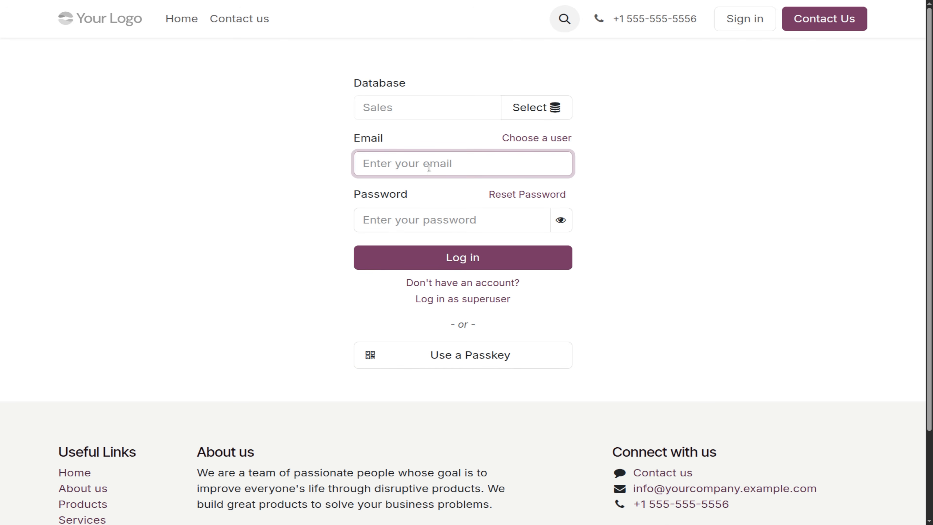
pyautogui.write('1')
pyautogui.press('Return')
pyautogui.write('1')
pyautogui.press('Return')
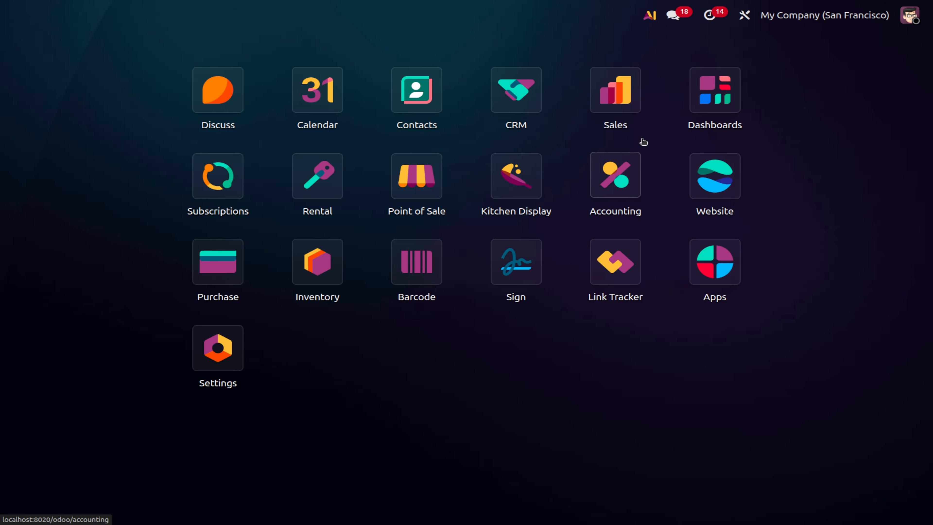
# Turn on Automatic Invoice in the Sales settings and save.
pyautogui.click(617, 121)
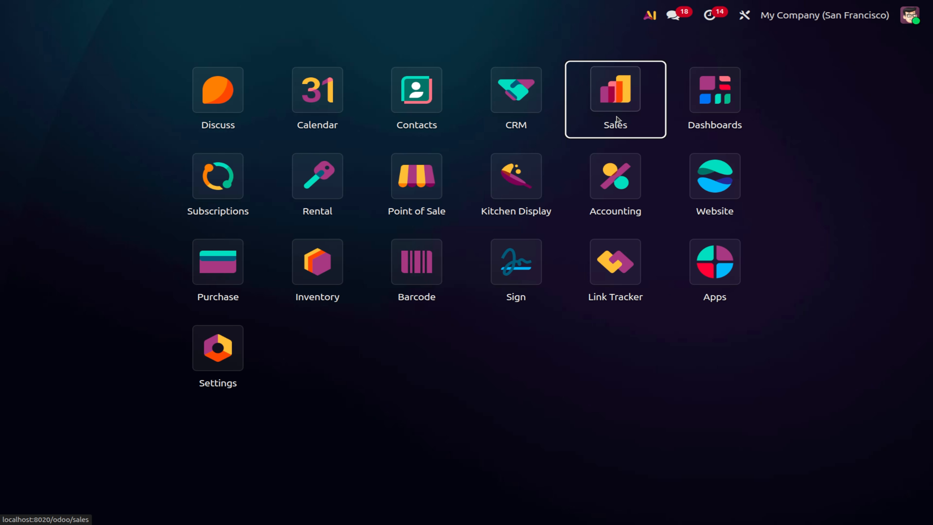
pyautogui.click(329, 22)
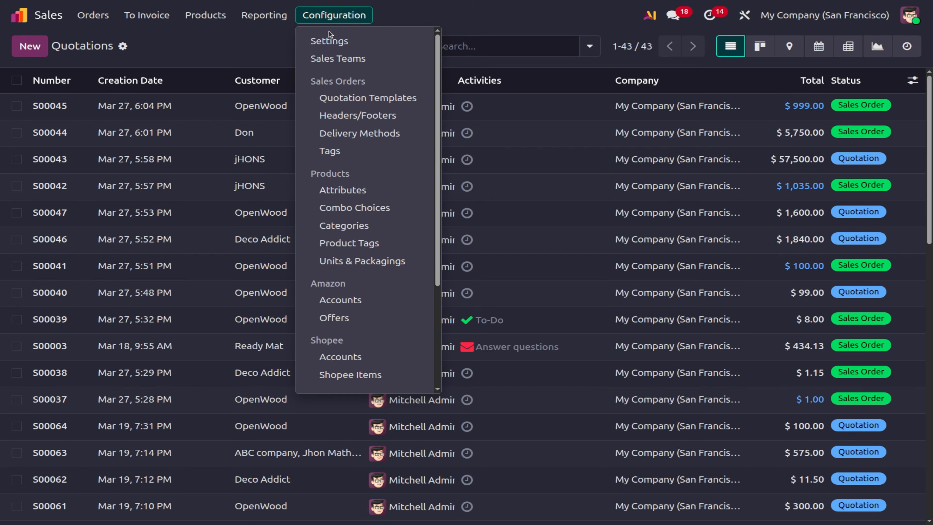
pyautogui.click(329, 39)
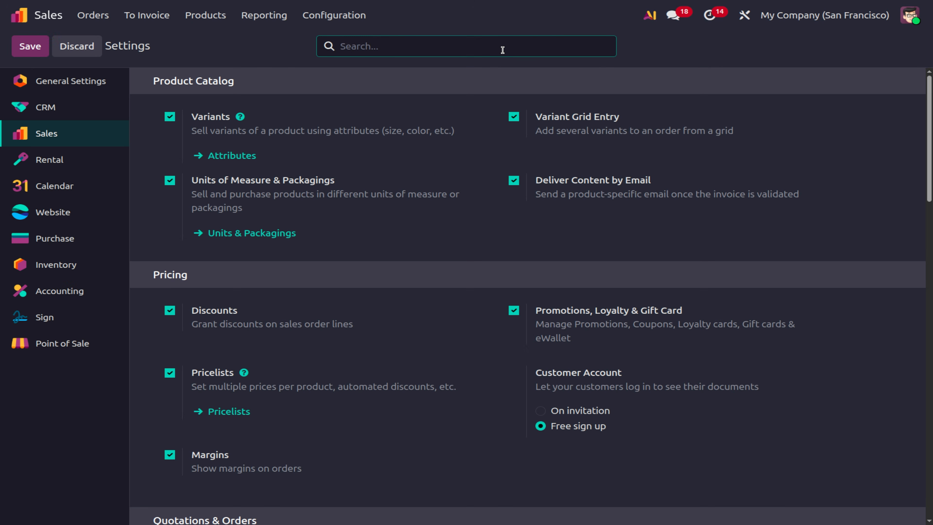
pyautogui.write('automat')
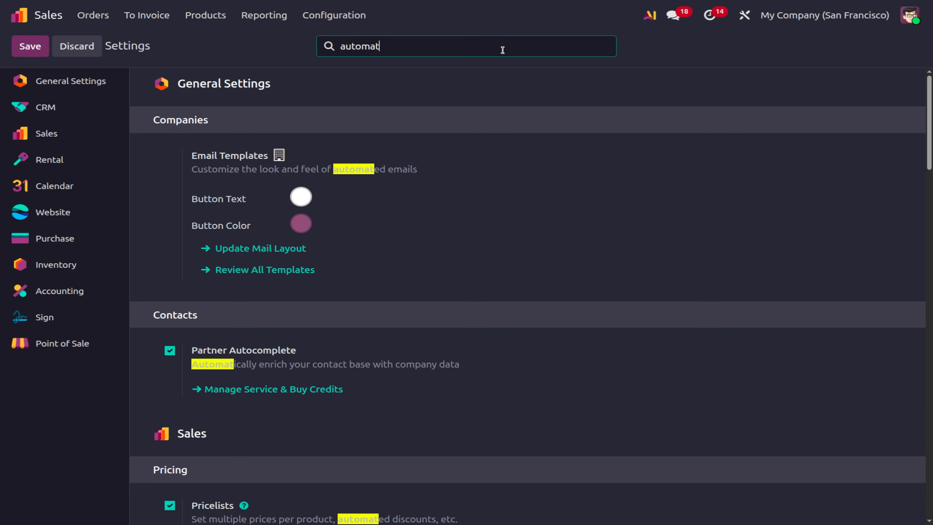
pyautogui.write('ic')
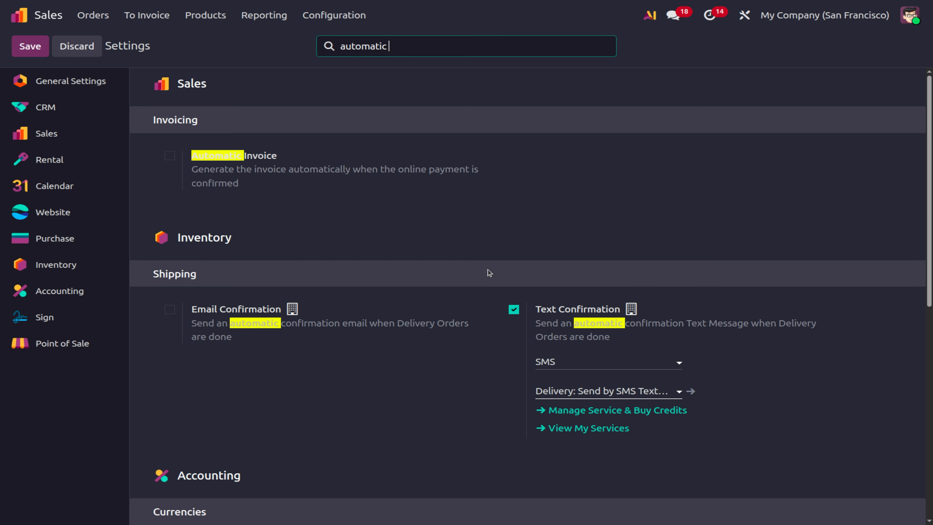
pyautogui.click(170, 155)
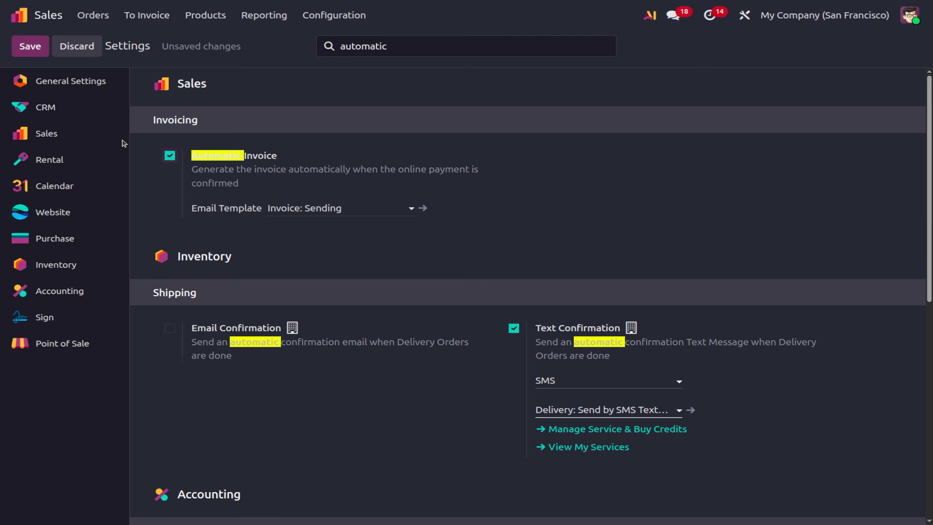
pyautogui.click(21, 53)
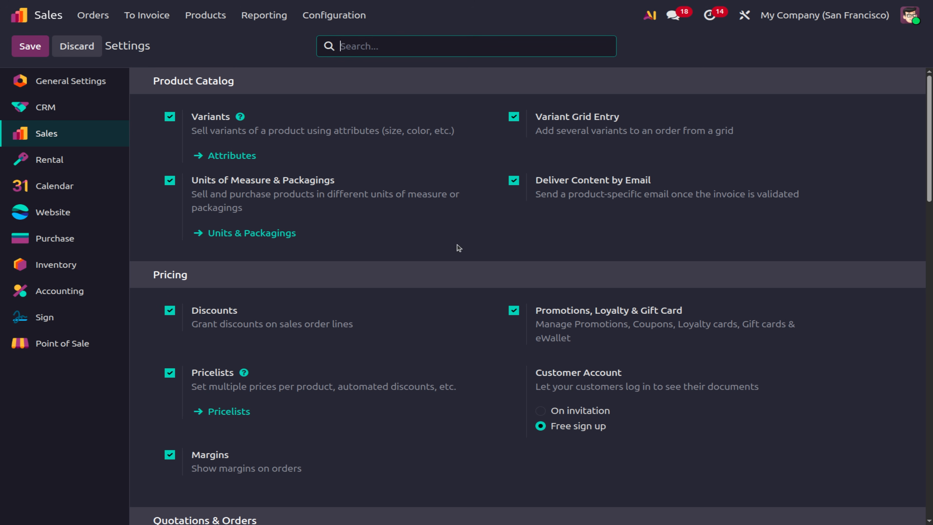
# Scroll through the Sales settings from Pricing down to Invoicing.
pyautogui.scroll(-10, 365, 278)
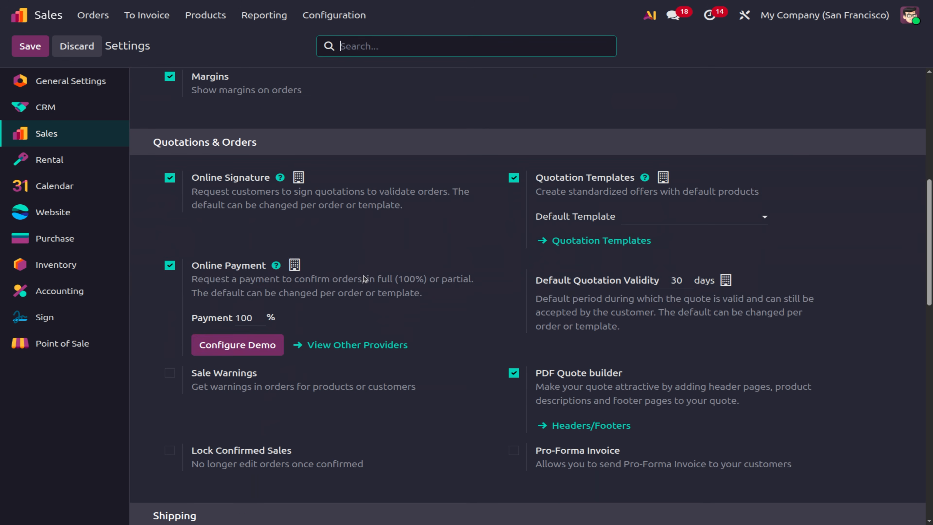
pyautogui.scroll(-12, 246, 314)
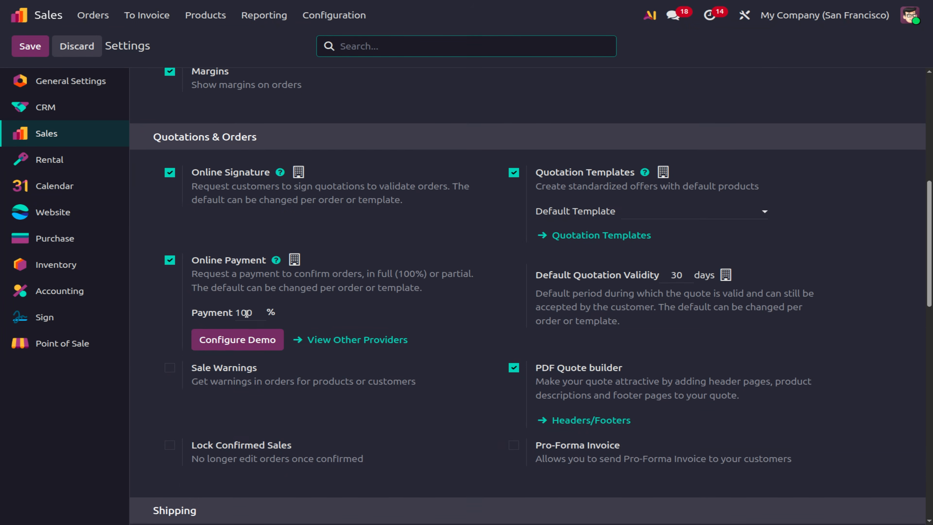
pyautogui.scroll(-1, 246, 314)
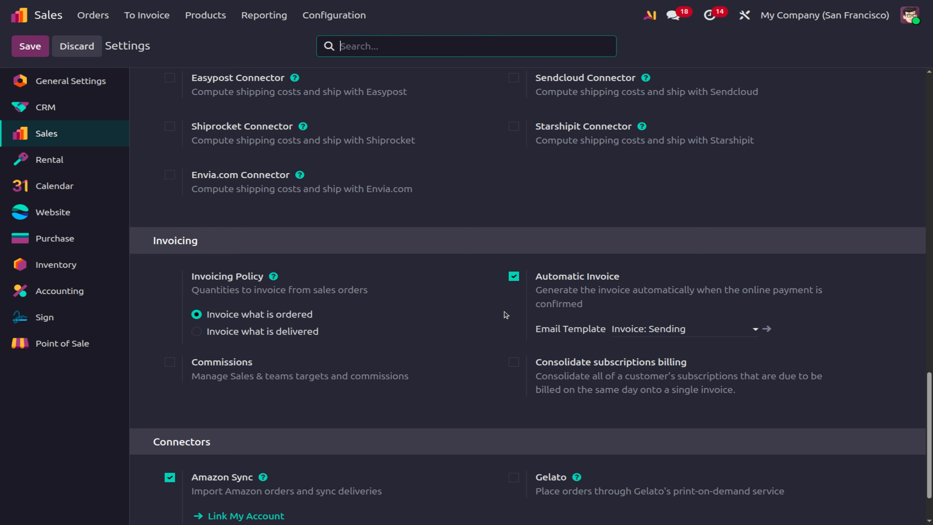
pyautogui.scroll(12, 495, 302)
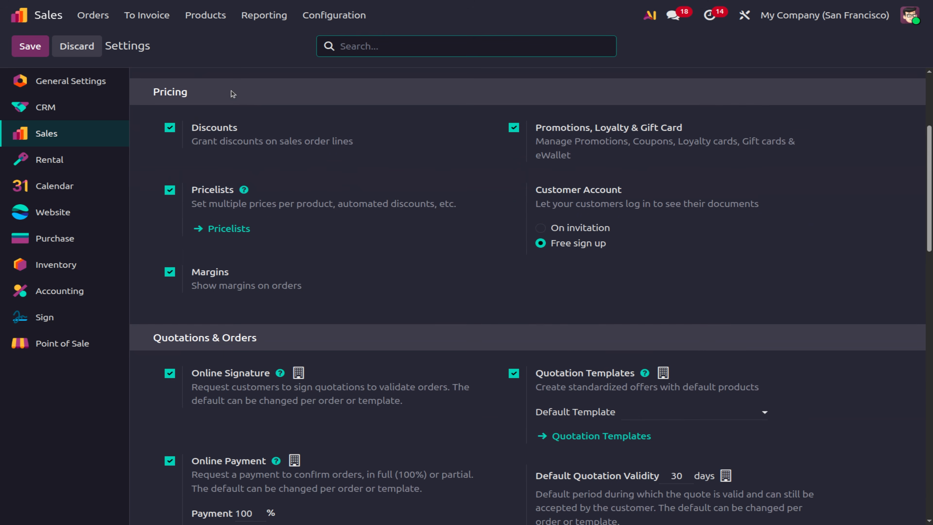
pyautogui.click(96, 16)
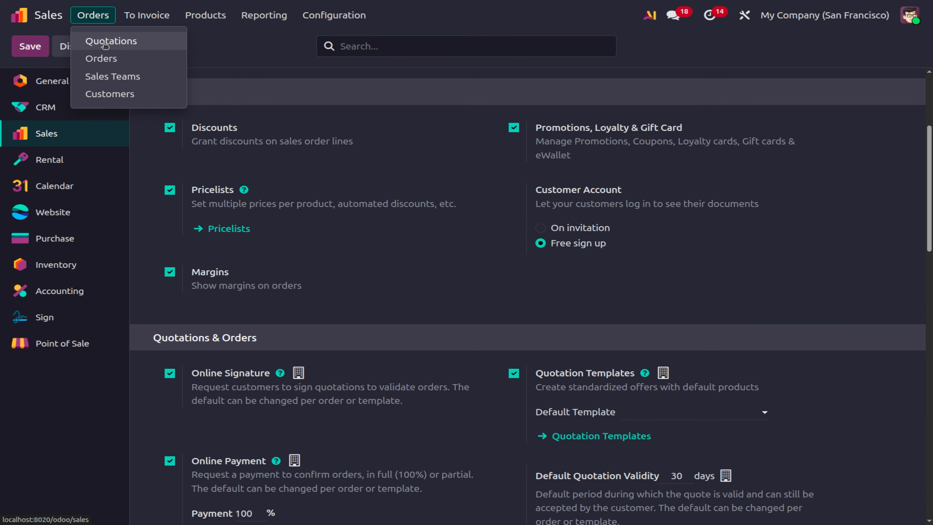
# Start a new quotation from the Quotations list with the test customer selected.
pyautogui.click(105, 42)
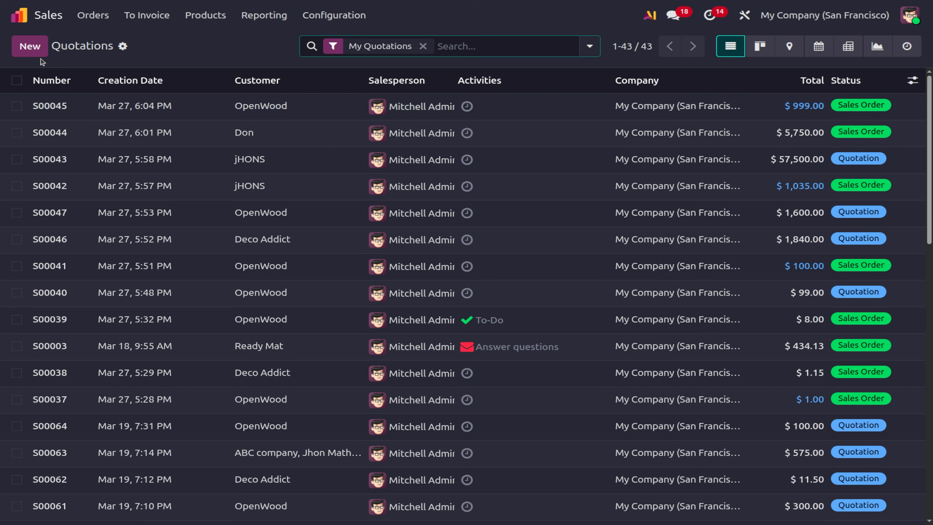
pyautogui.hotkey('alt', 'c')
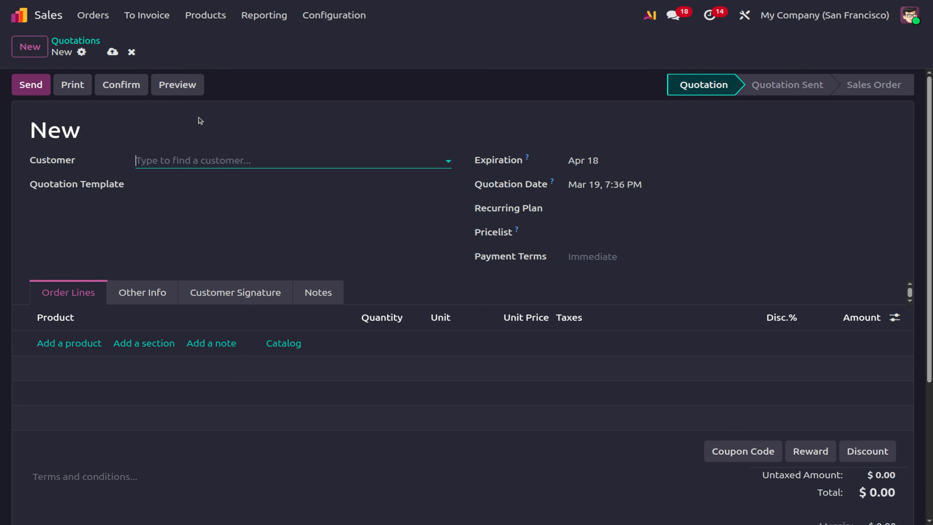
pyautogui.write('jho')
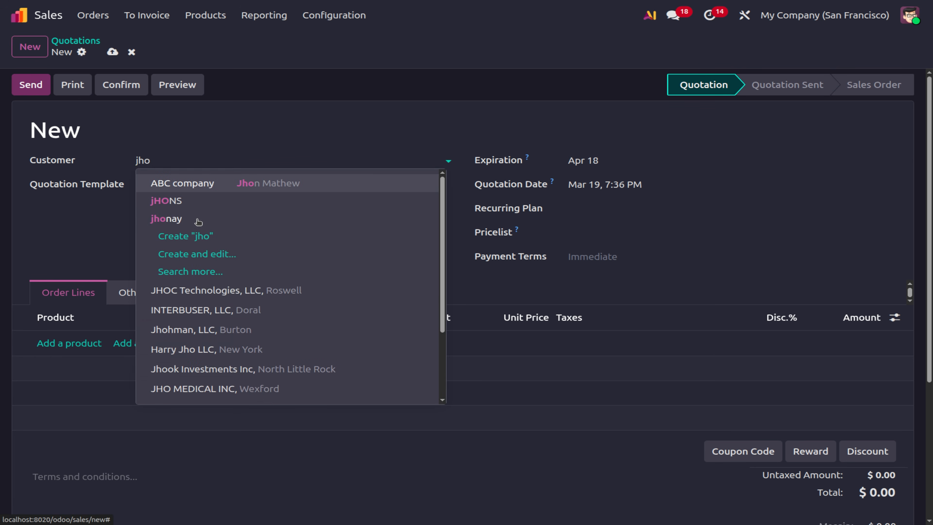
pyautogui.click(197, 220)
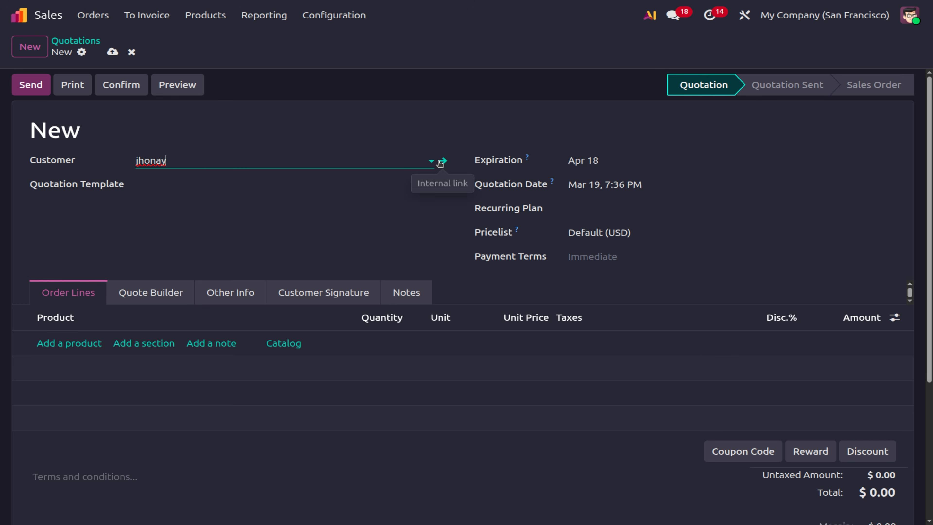
# Return home and open the Settings Users list via the command palette.
pyautogui.click(36, 17)
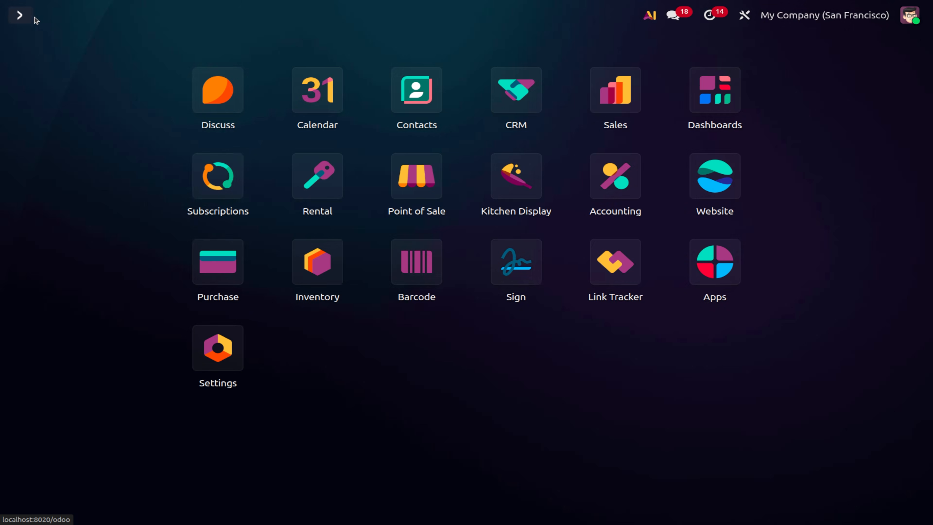
pyautogui.write('user')
pyautogui.press('Return')
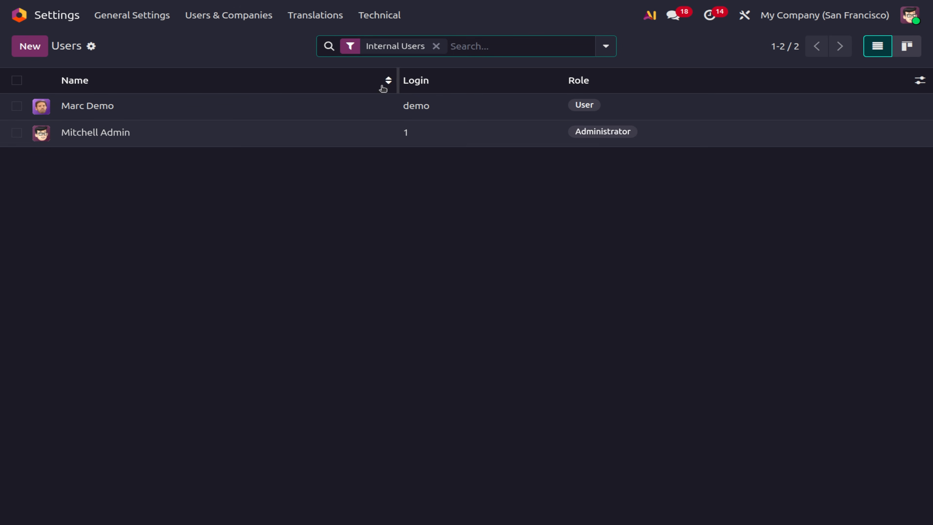
# Remove the Internal Users filter to list all five users, then reopen Sales.
pyautogui.click(436, 46)
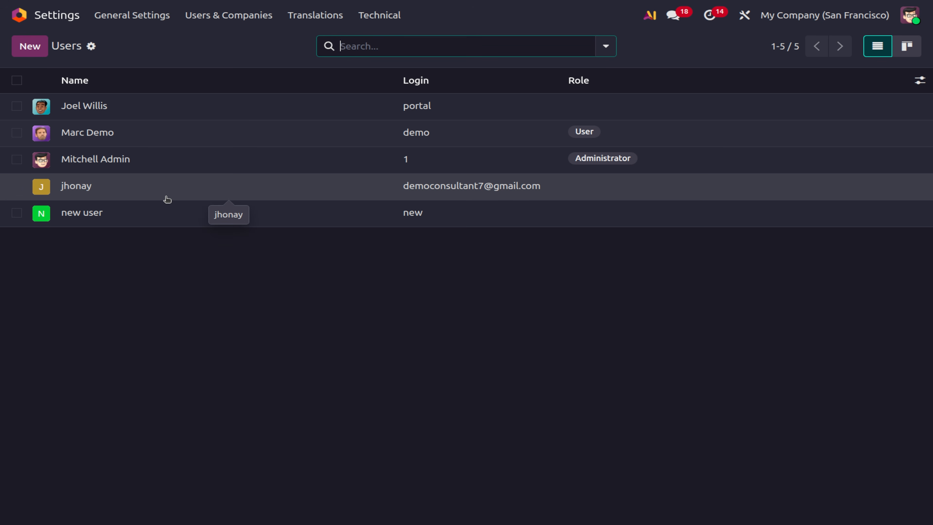
pyautogui.click(35, 16)
pyautogui.write('sal')
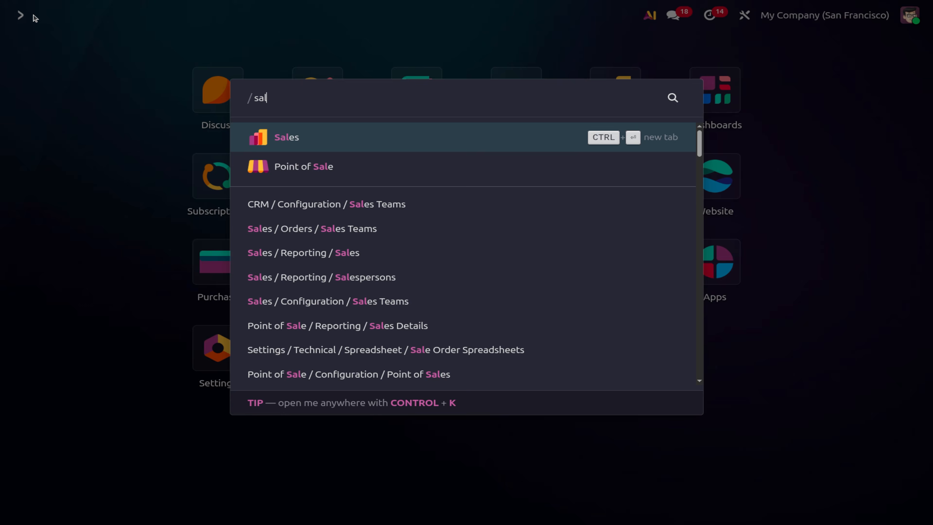
pyautogui.press('Return')
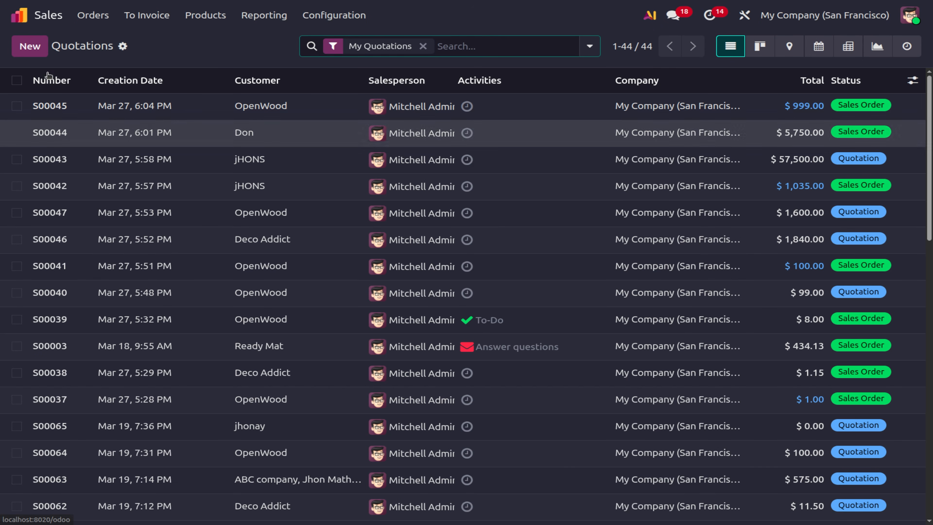
# Create a quotation for the test customer with one Acoustic Bloc Screens (White) at $320.
pyautogui.click(31, 46)
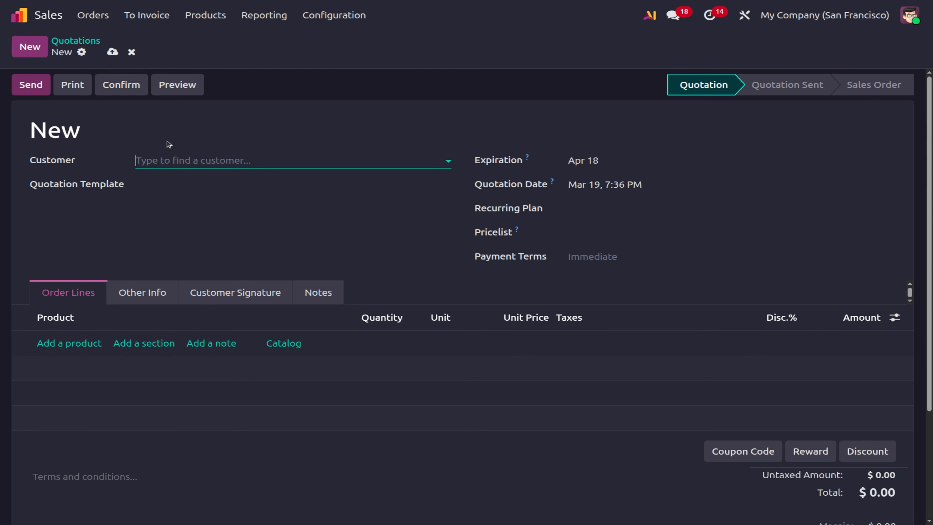
pyautogui.click(157, 161)
pyautogui.write('jhon')
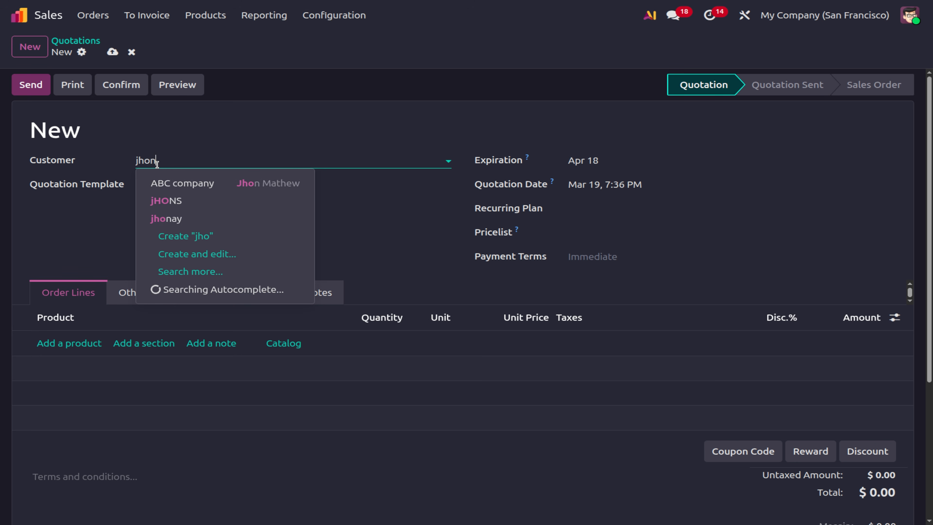
pyautogui.click(193, 219)
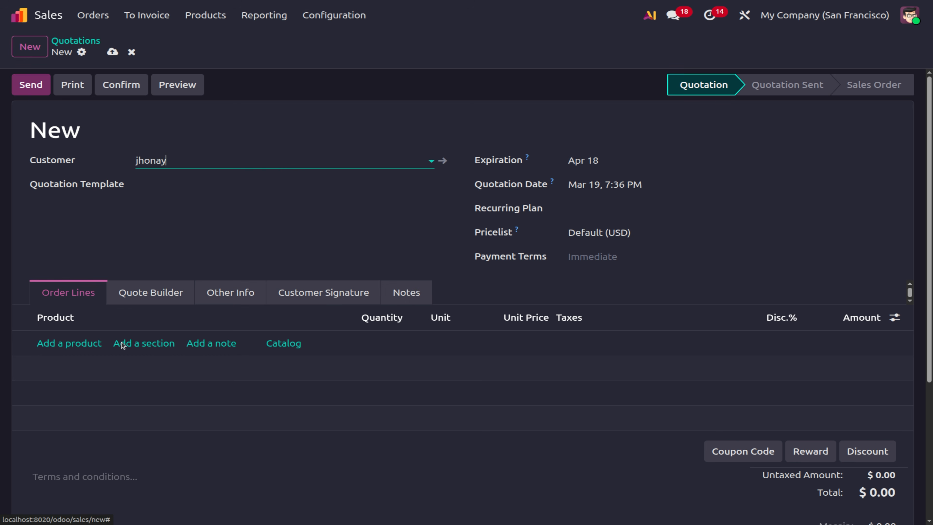
pyautogui.click(87, 345)
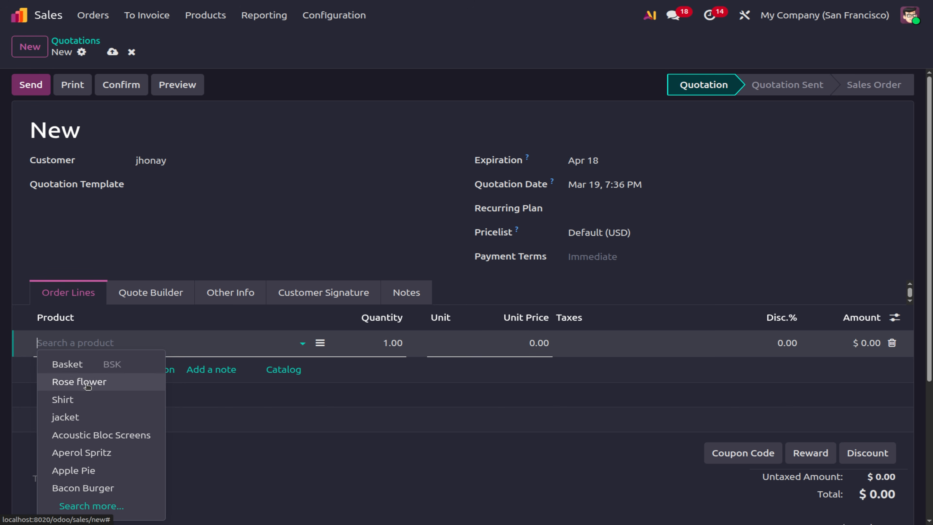
pyautogui.click(85, 434)
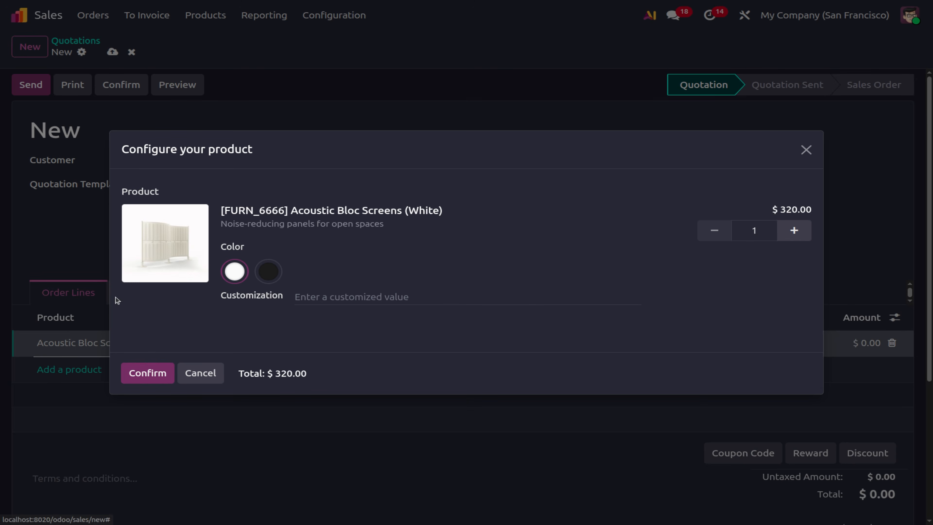
pyautogui.click(160, 377)
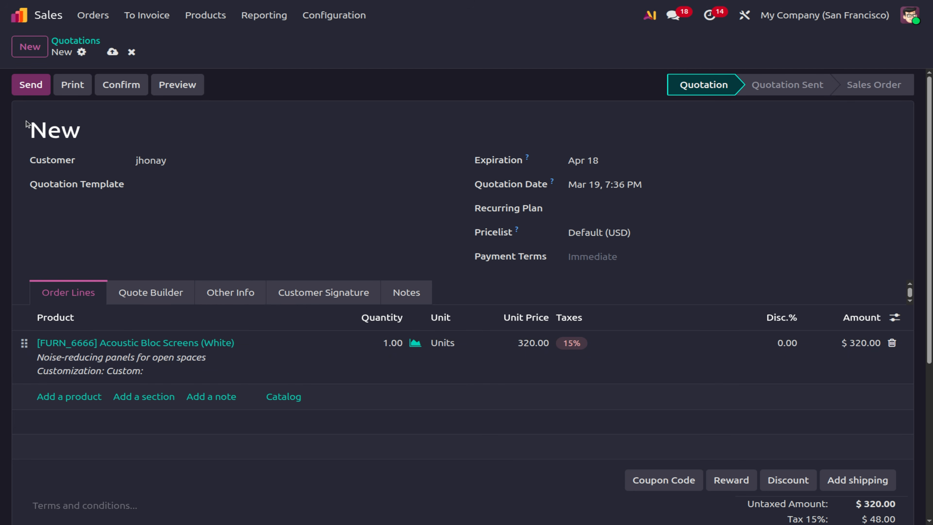
# Email quotation S00066 to the customer.
pyautogui.click(33, 86)
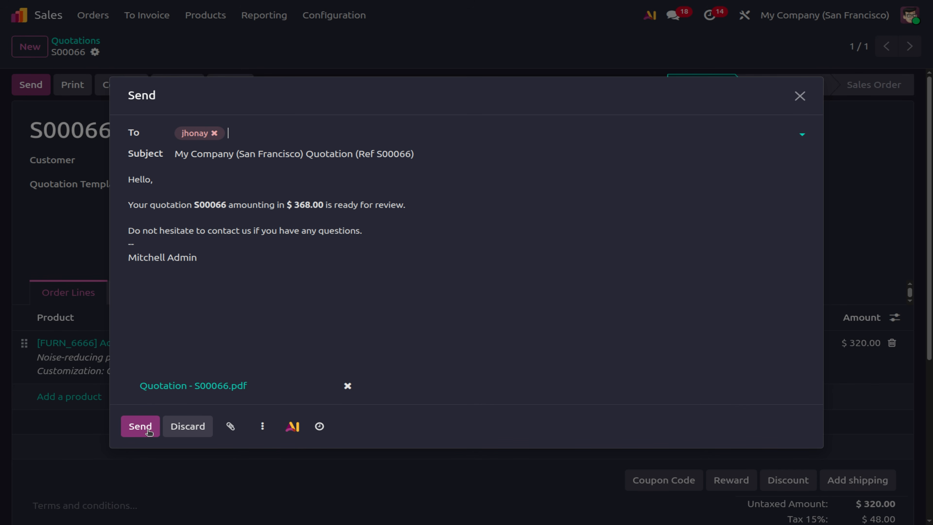
pyautogui.click(148, 429)
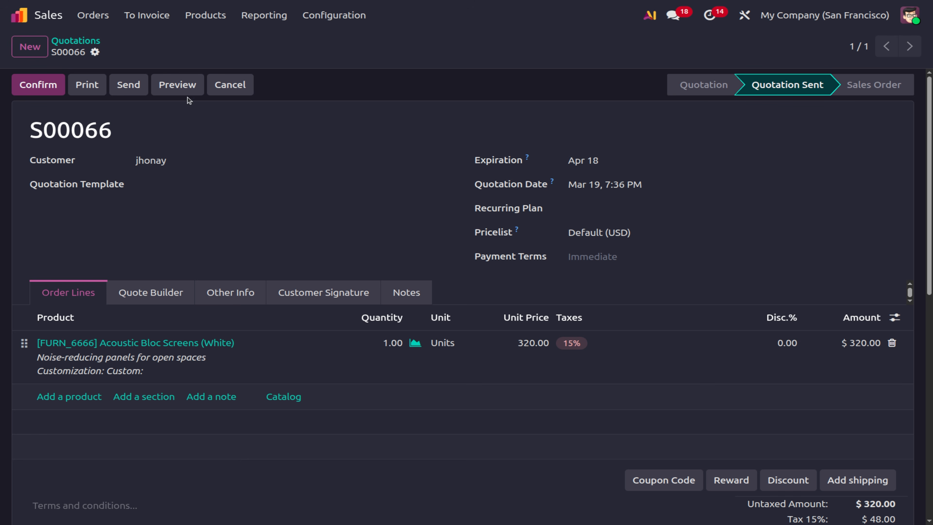
pyautogui.click(901, 18)
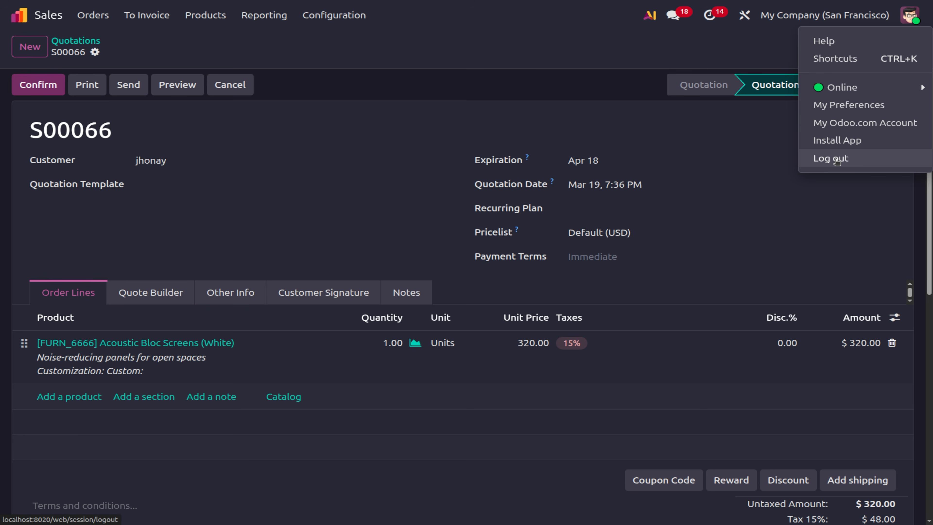
# Log out and sign in to the portal with the customer's e-mail and password.
pyautogui.click(834, 159)
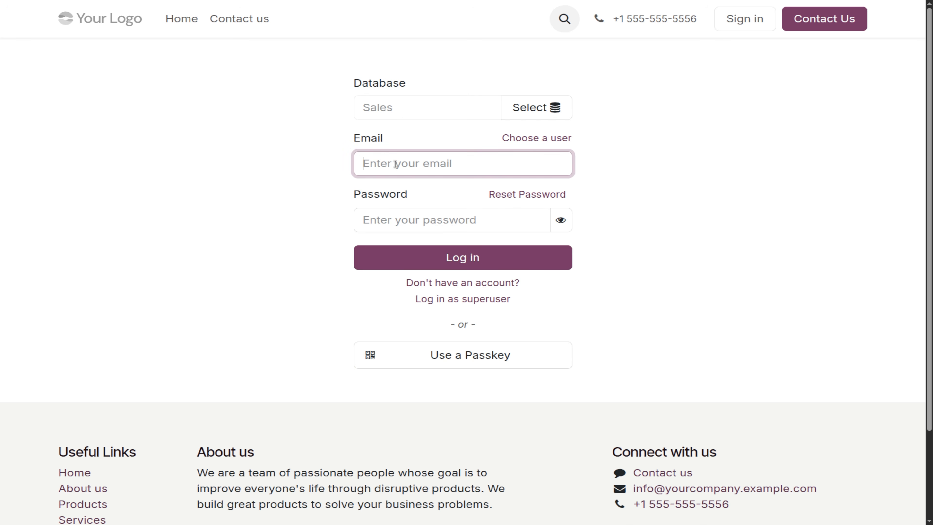
pyautogui.click(396, 164)
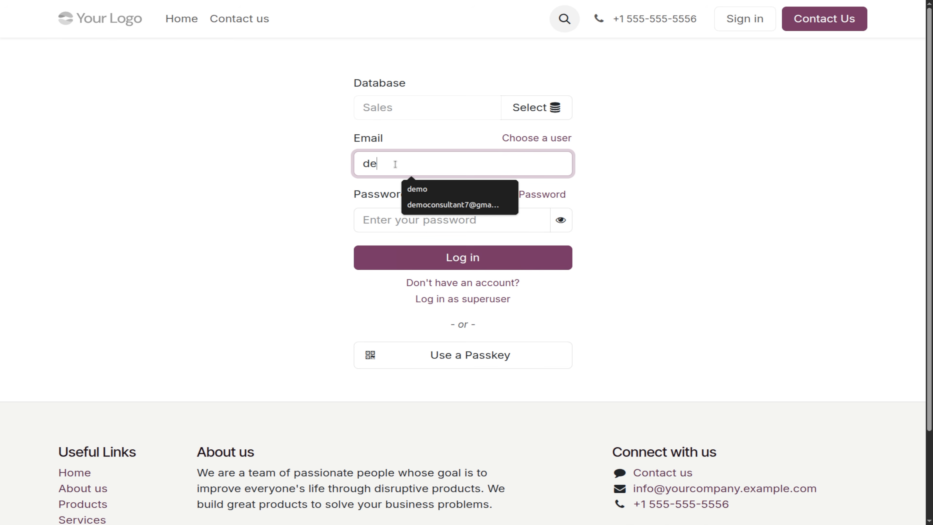
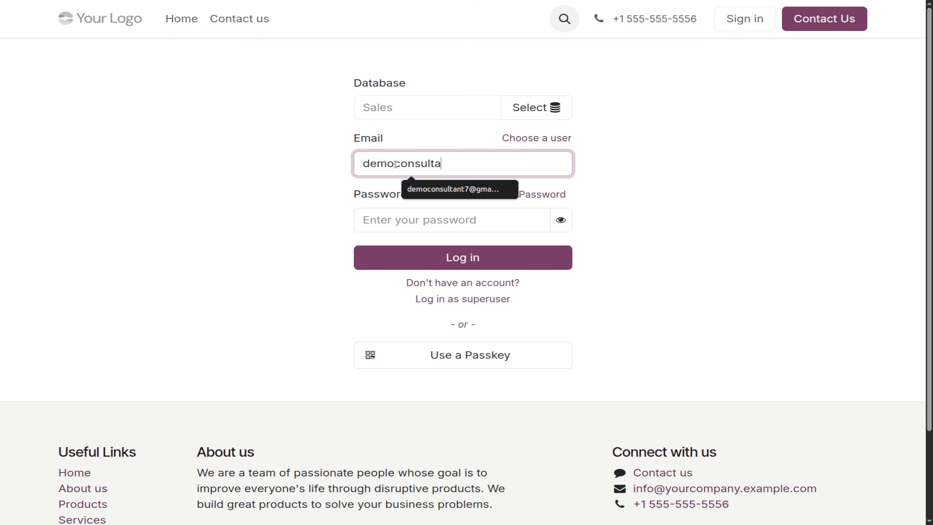
pyautogui.click(381, 227)
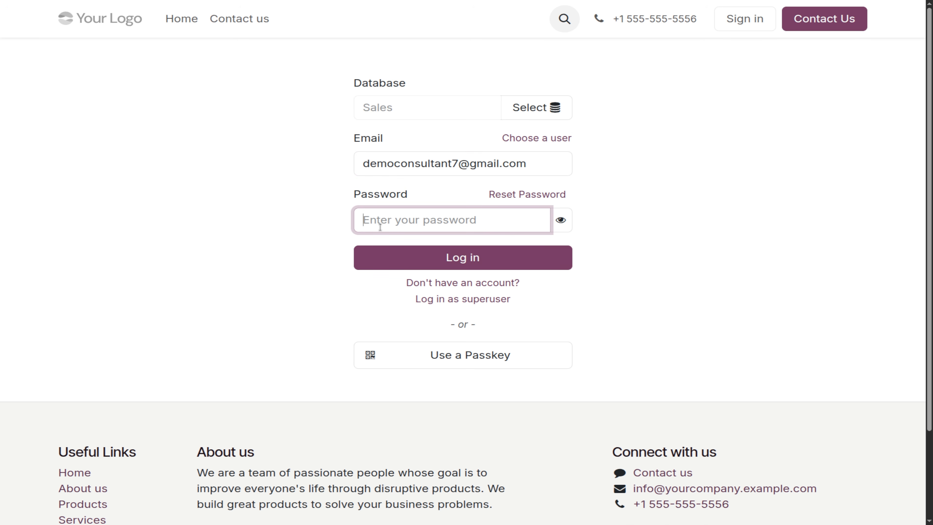
pyautogui.write('••••')
pyautogui.click(439, 257)
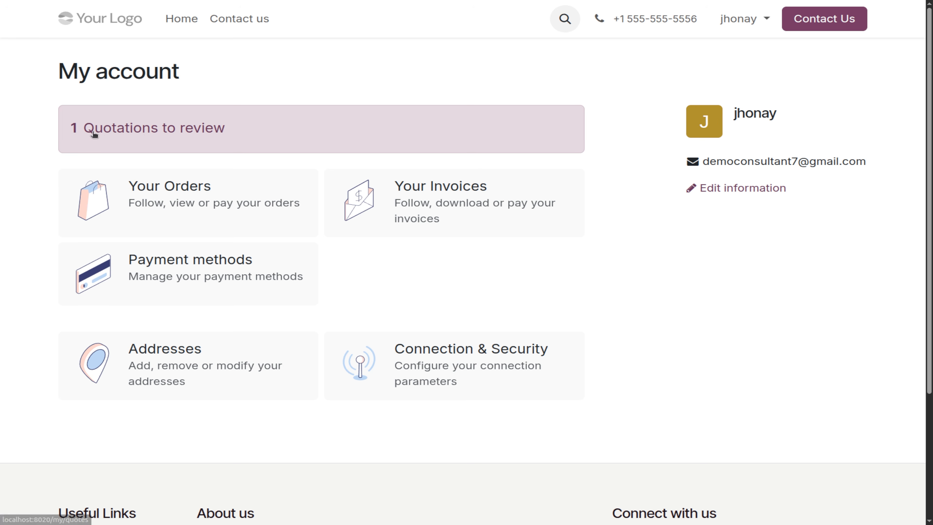
# Open quotation S00066 in the portal and accept it with a hand-drawn signature.
pyautogui.click(132, 129)
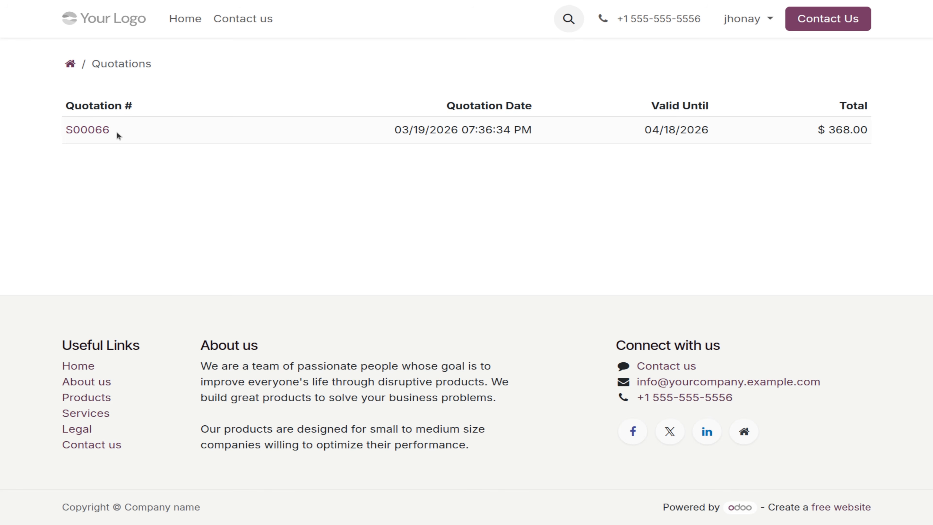
pyautogui.click(104, 133)
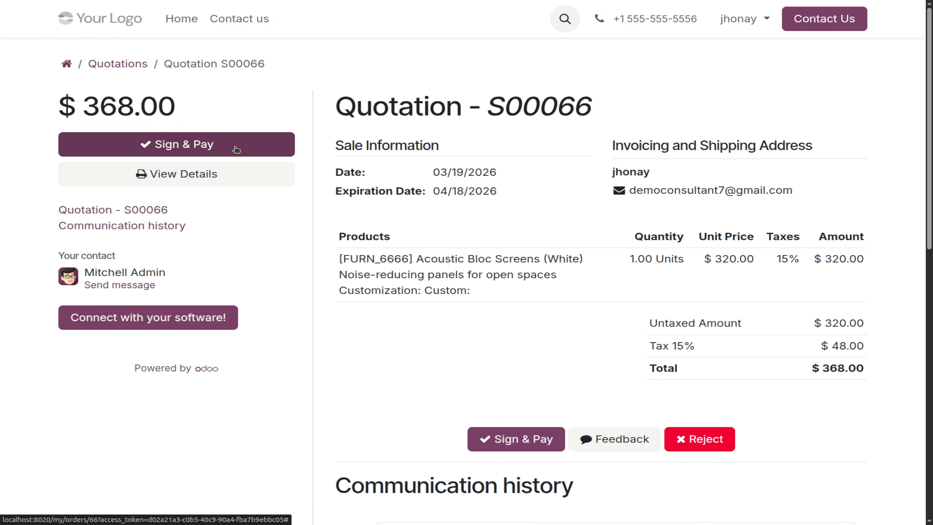
pyautogui.click(489, 444)
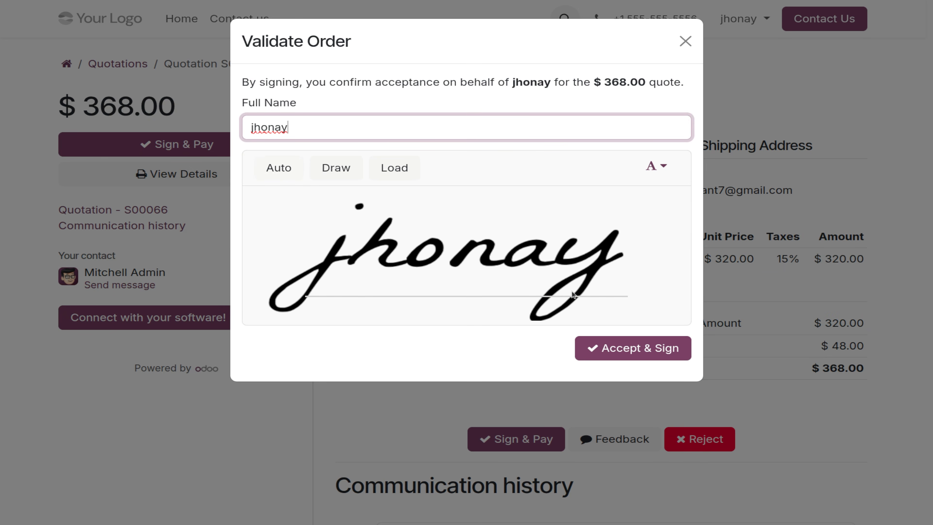
pyautogui.click(334, 167)
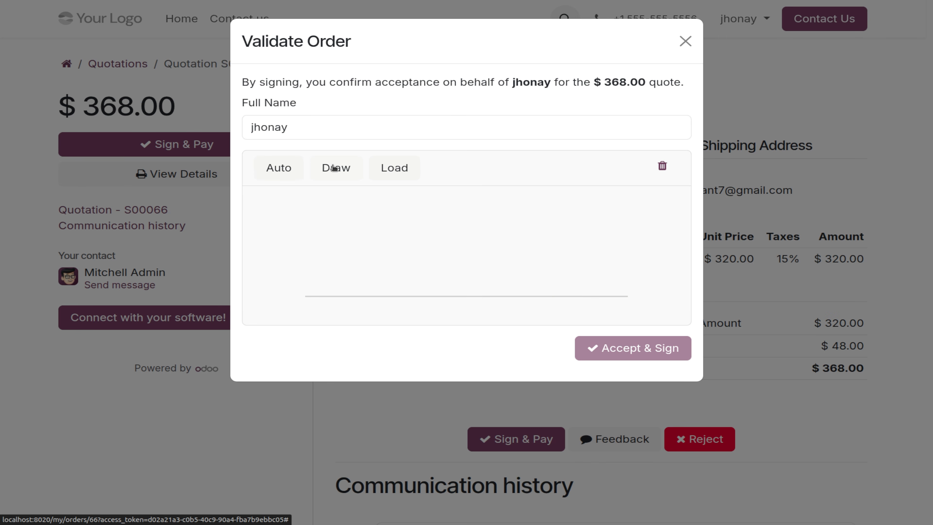
pyautogui.moveTo(374, 281)
pyautogui.mouseDown()
pyautogui.moveTo(380, 222)
pyautogui.moveTo(434, 279)
pyautogui.moveTo(385, 219)
pyautogui.moveTo(412, 245)
pyautogui.moveTo(416, 235)
pyautogui.moveTo(433, 241)
pyautogui.moveTo(427, 222)
pyautogui.moveTo(441, 207)
pyautogui.moveTo(466, 225)
pyautogui.moveTo(451, 192)
pyautogui.moveTo(476, 196)
pyautogui.mouseUp()
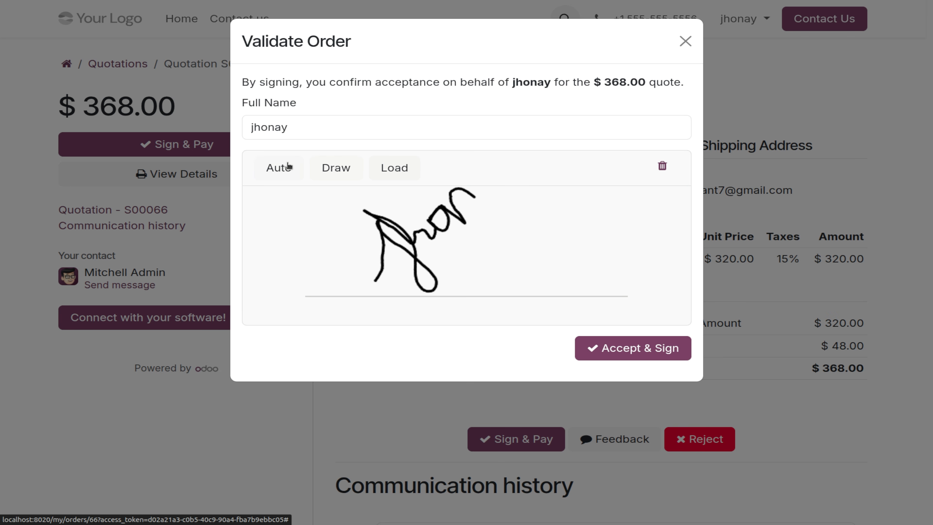
pyautogui.click(655, 355)
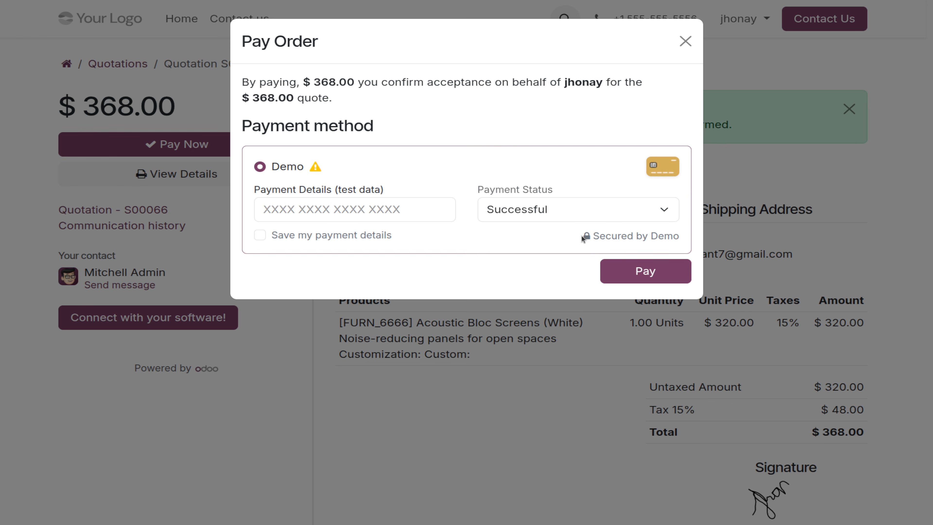
# Pay the $368.00 for S00066, then log out of the customer account.
pyautogui.click(660, 271)
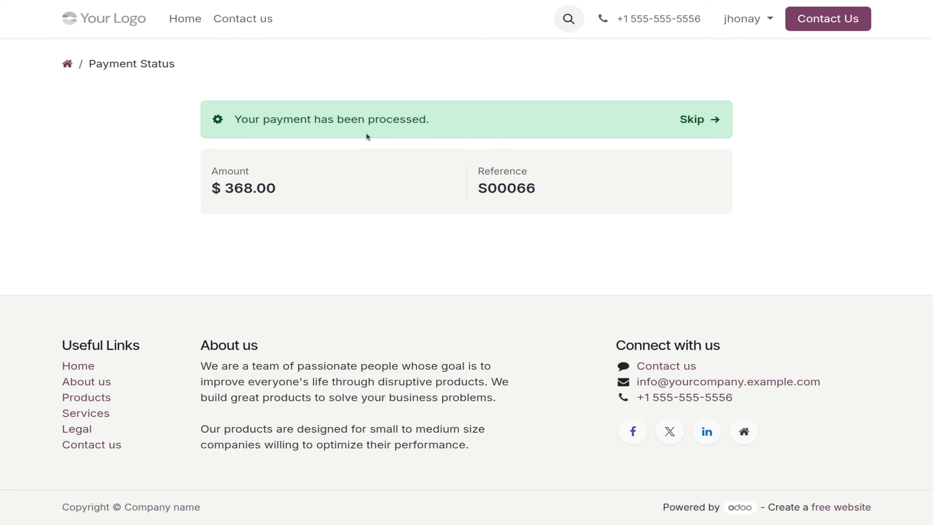
pyautogui.click(736, 22)
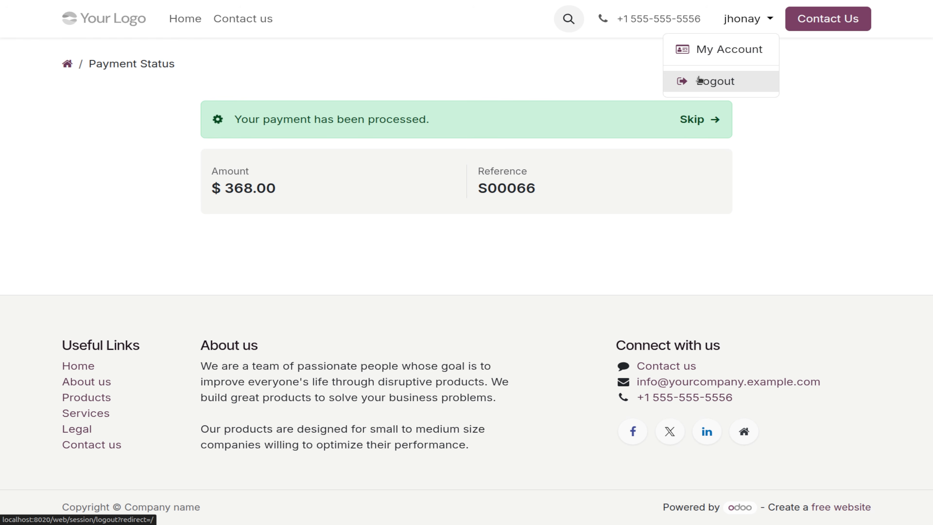
pyautogui.click(705, 121)
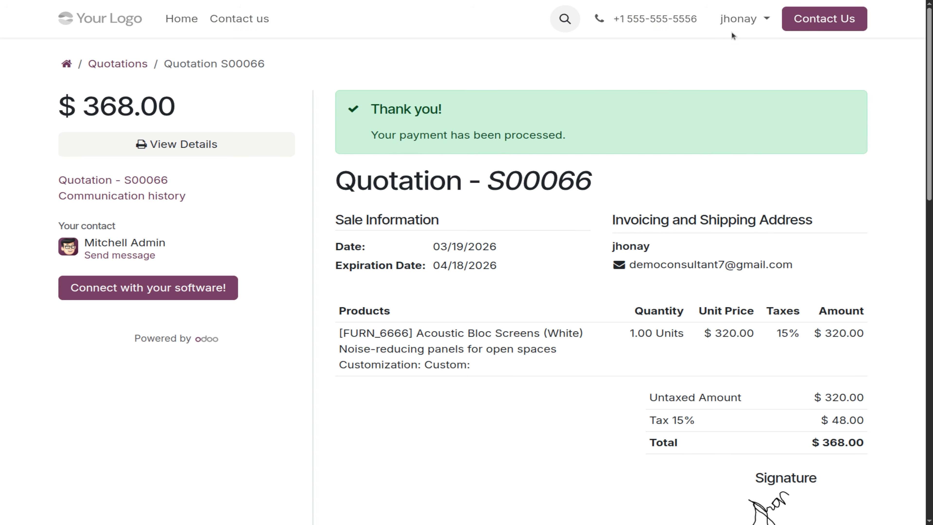
pyautogui.click(739, 19)
pyautogui.click(706, 81)
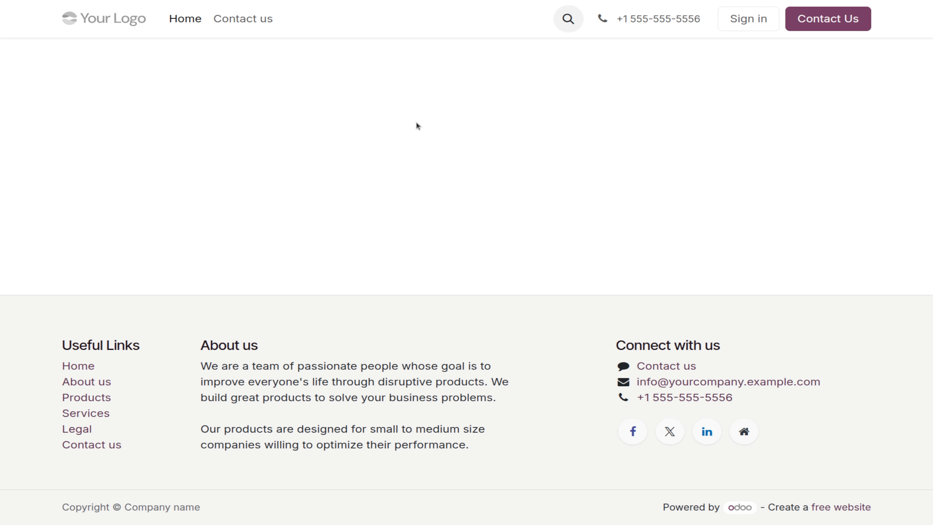
# Sign back in to the Odoo back office with the admin credentials.
pyautogui.click(747, 22)
pyautogui.write('1')
pyautogui.press('Tab')
pyautogui.press('Return')
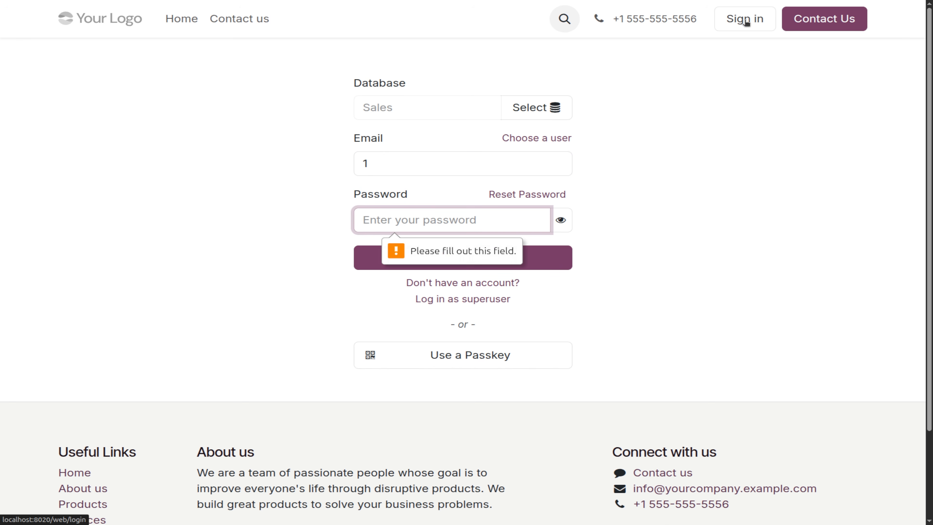
pyautogui.write('1')
pyautogui.press('Return')
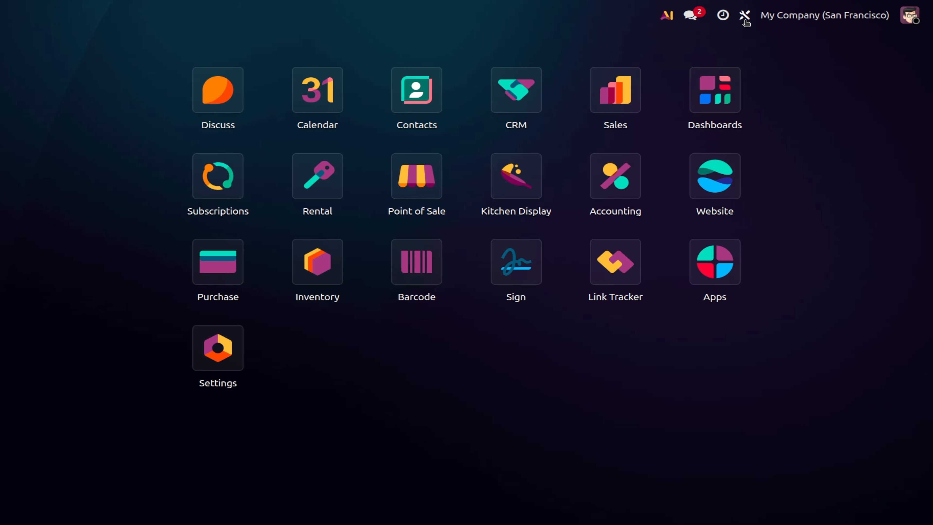
# Filter Sales quotations to the paying customer and open order S00066.
pyautogui.click(630, 114)
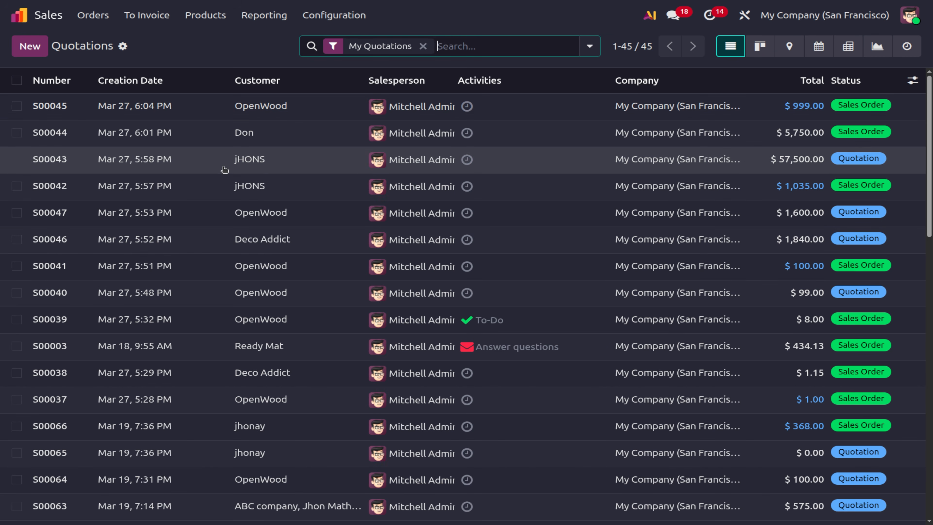
pyautogui.click(473, 44)
pyautogui.write('jhon')
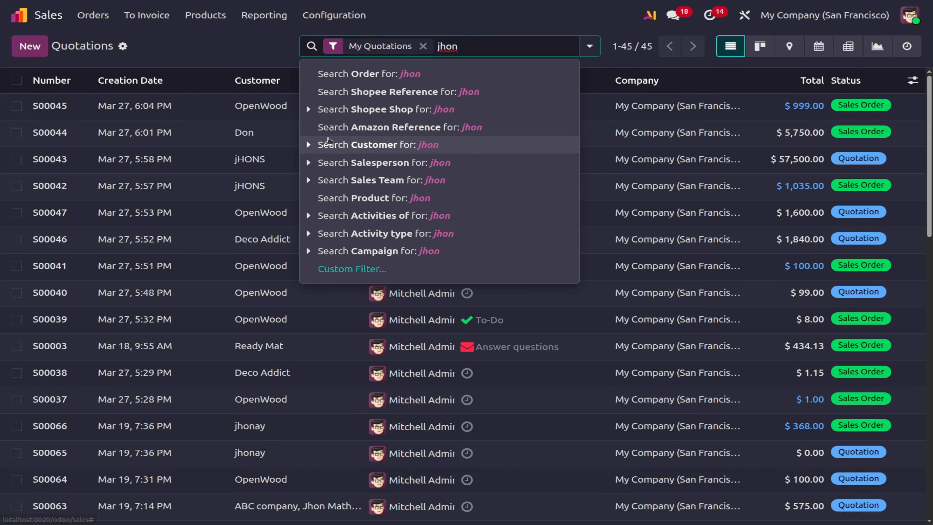
pyautogui.click(310, 146)
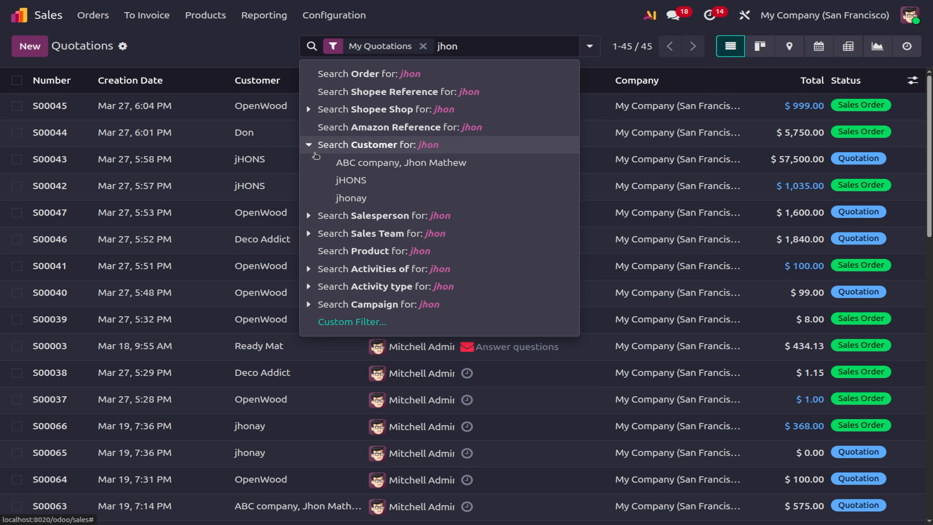
pyautogui.click(382, 198)
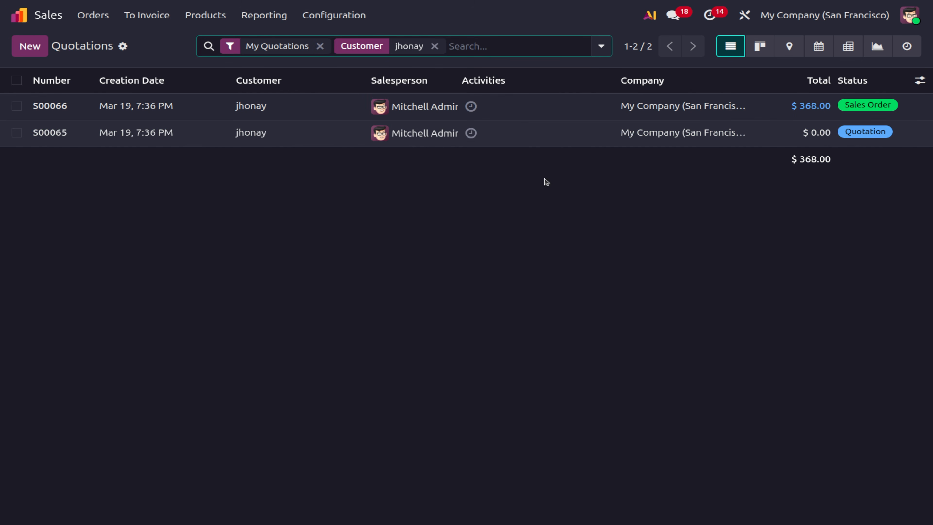
pyautogui.click(236, 224)
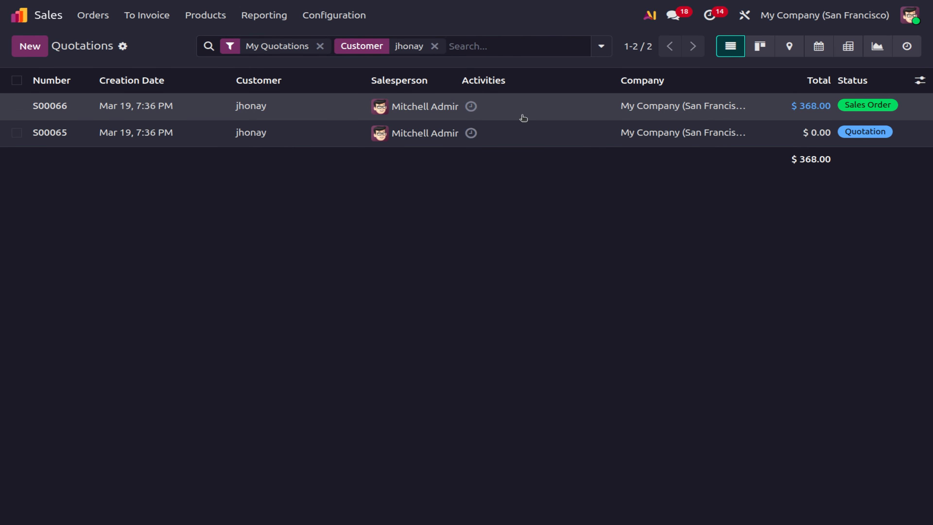
pyautogui.click(144, 106)
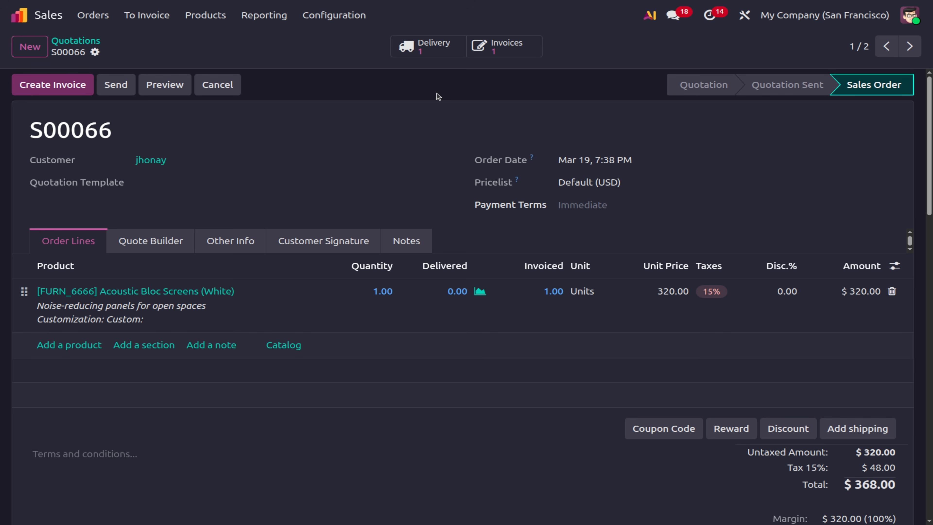
# Open invoice INV/2026/00021 for S00066 and review its Other Info and Invoice Lines tabs.
pyautogui.click(499, 54)
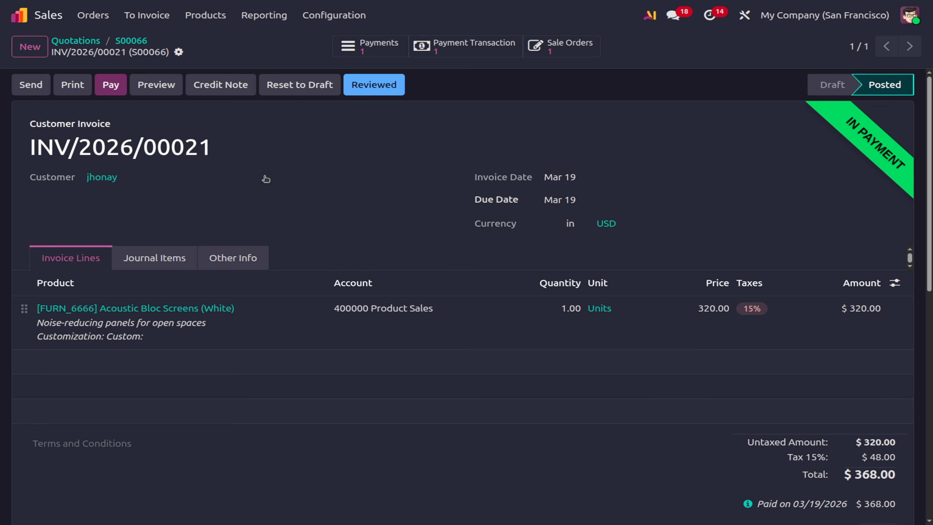
pyautogui.click(130, 39)
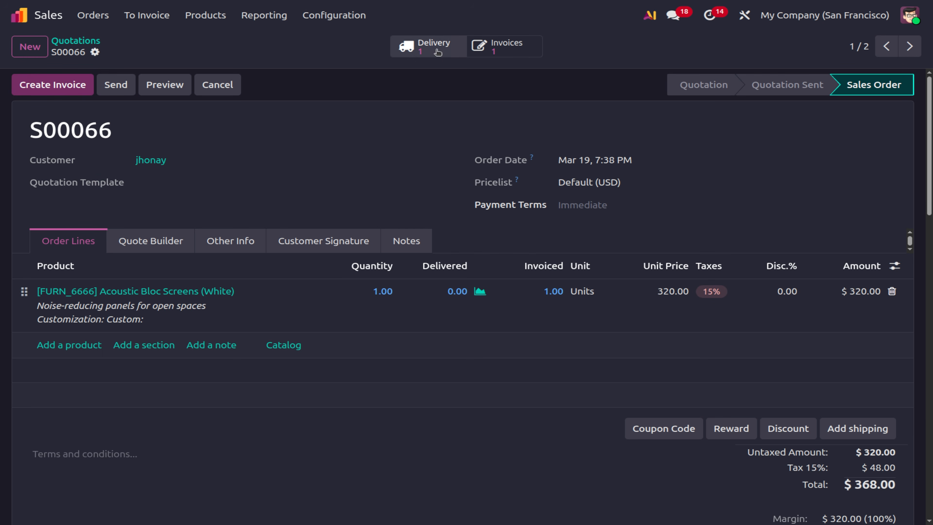
pyautogui.click(480, 45)
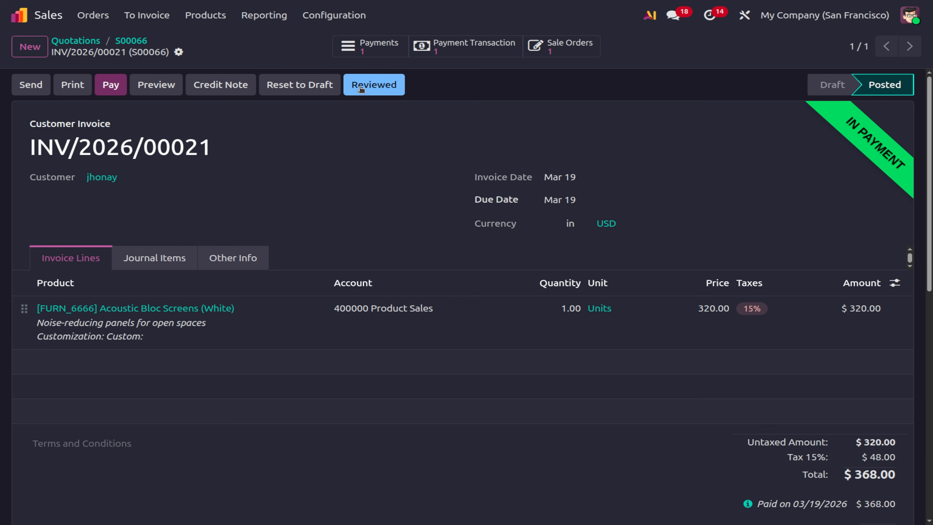
pyautogui.click(234, 267)
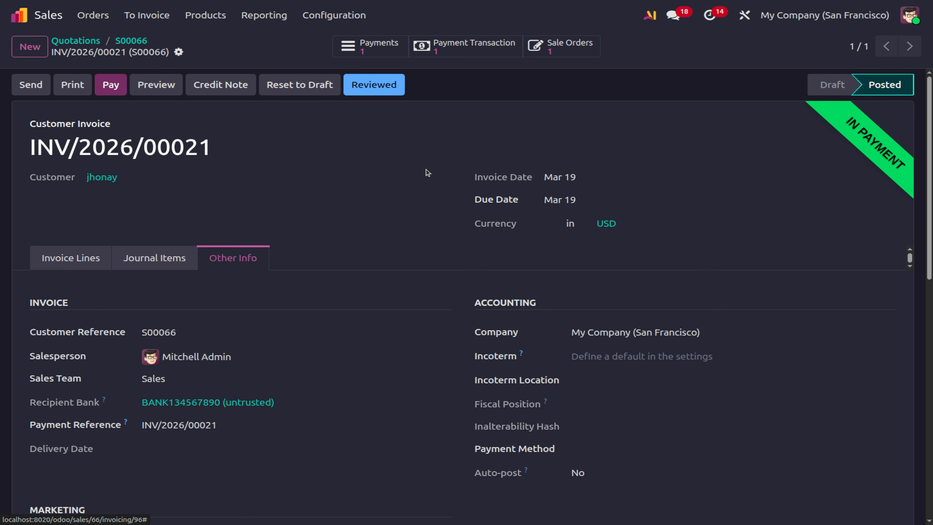
pyautogui.click(55, 258)
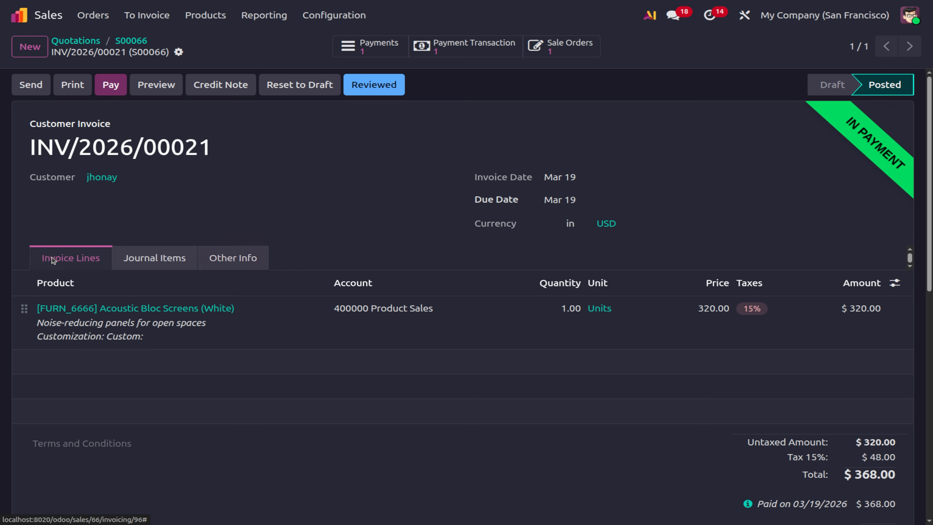
# Mark INV/2026/00021 as reviewed, return to S00066, and open the Sales settings.
pyautogui.click(376, 84)
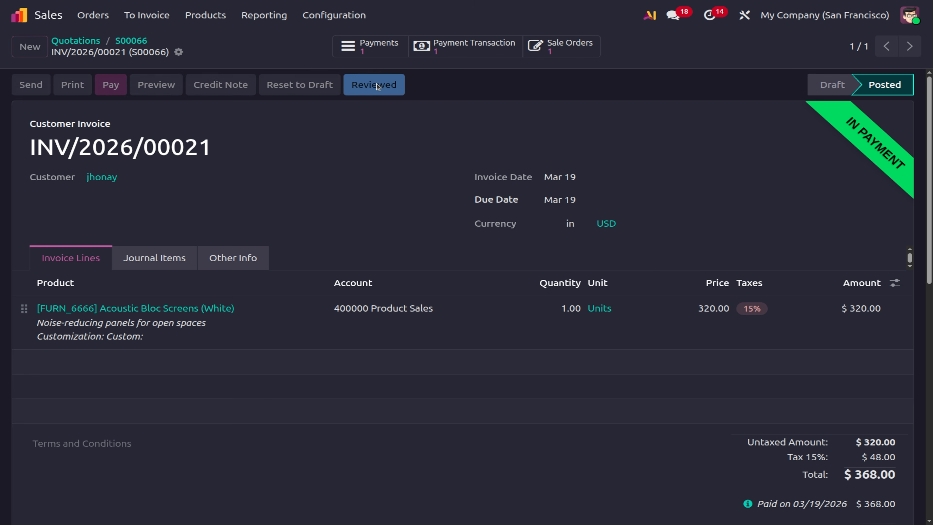
pyautogui.click(131, 40)
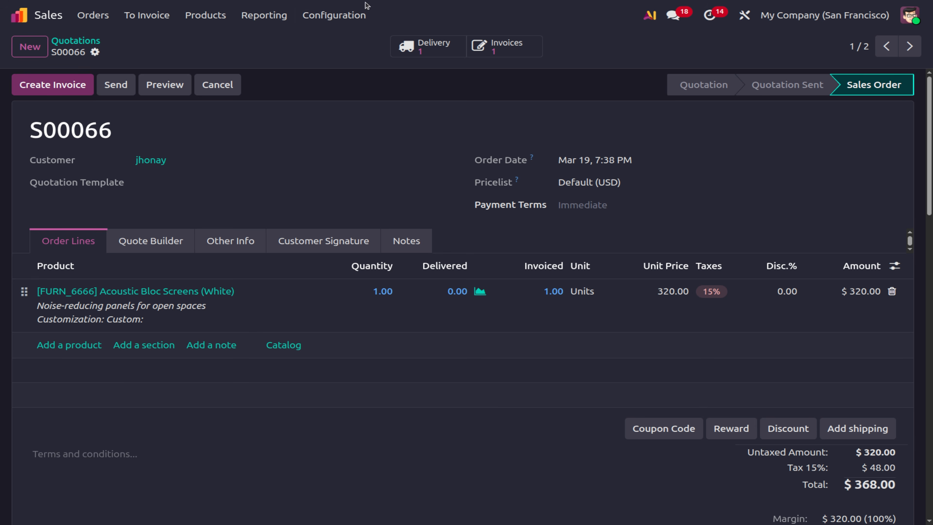
pyautogui.click(350, 17)
pyautogui.click(348, 41)
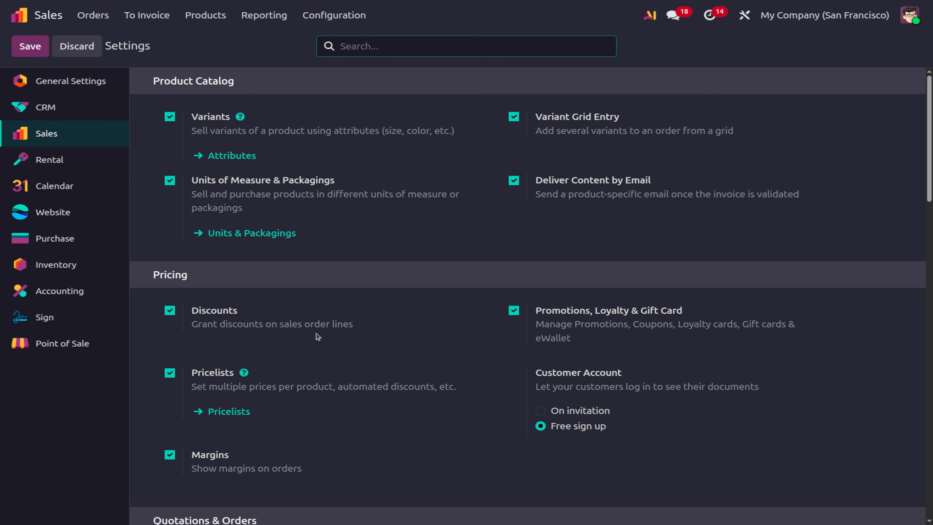
# Change the Online Payment percentage under Quotations & Orders from 100 to 50.
pyautogui.scroll(-5, 318, 336)
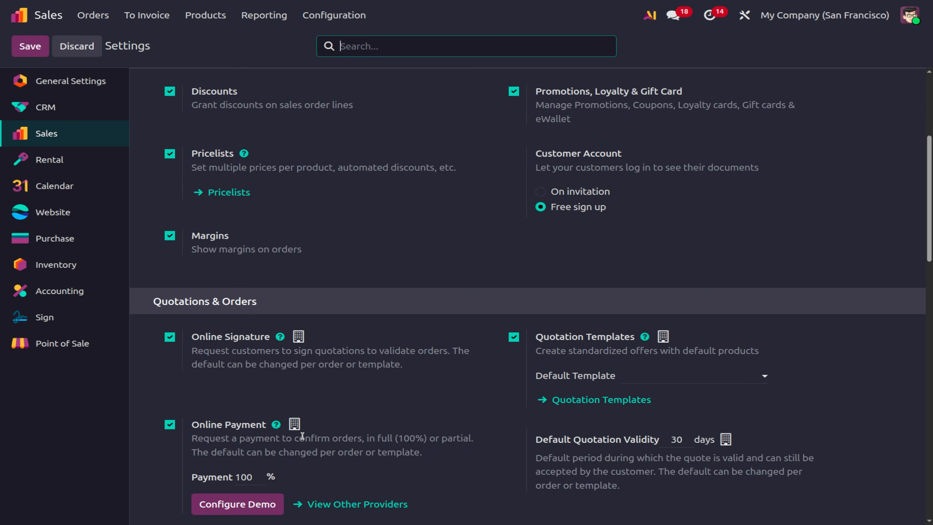
pyautogui.scroll(-1, 302, 436)
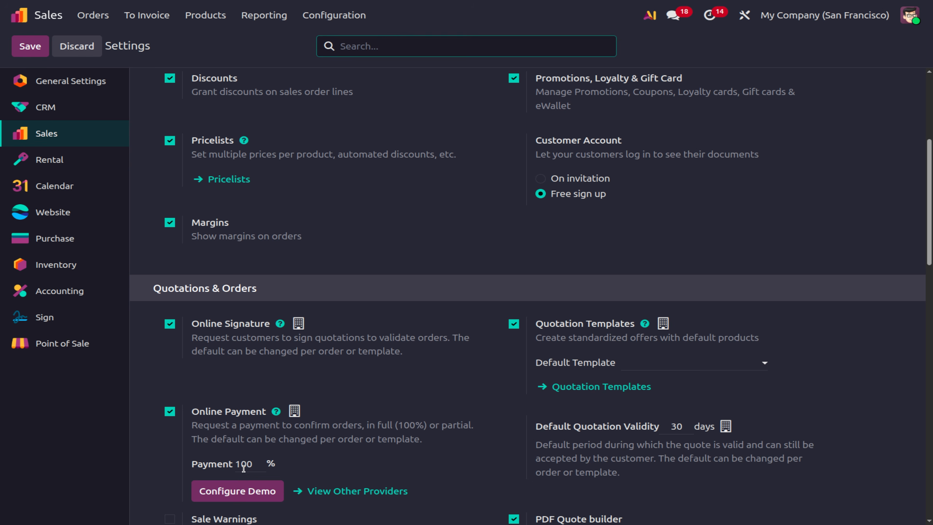
pyautogui.doubleClick(254, 467)
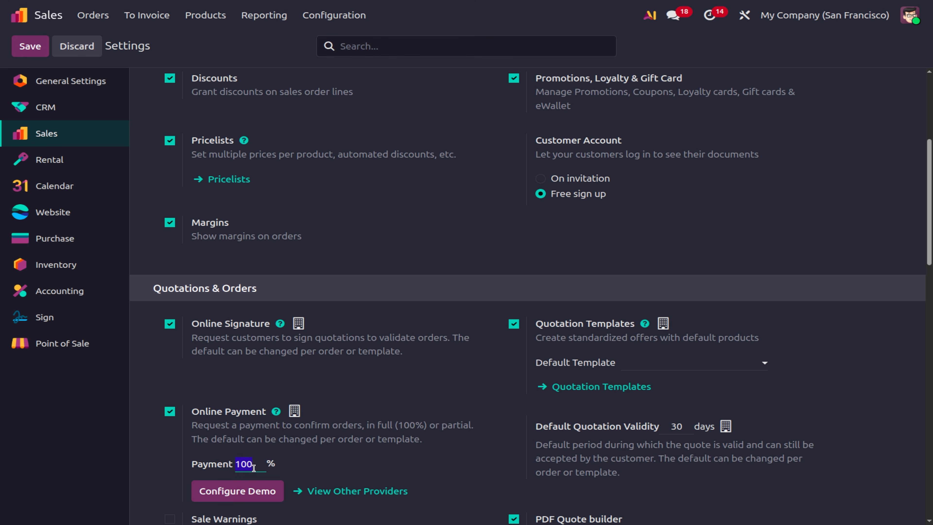
pyautogui.write('50')
pyautogui.click(33, 47)
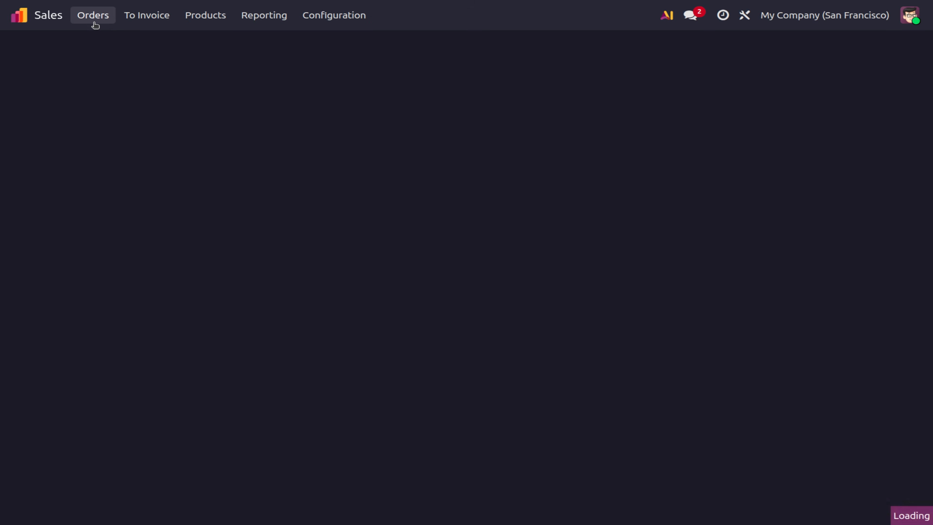
# Save the 50% payment setting and start a new quotation for the YourCompany contact.
pyautogui.click(94, 23)
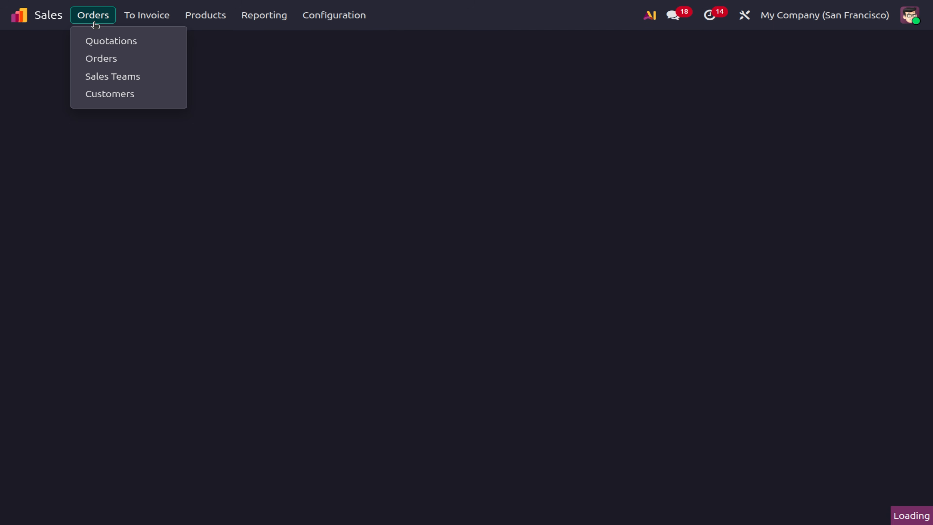
pyautogui.click(94, 22)
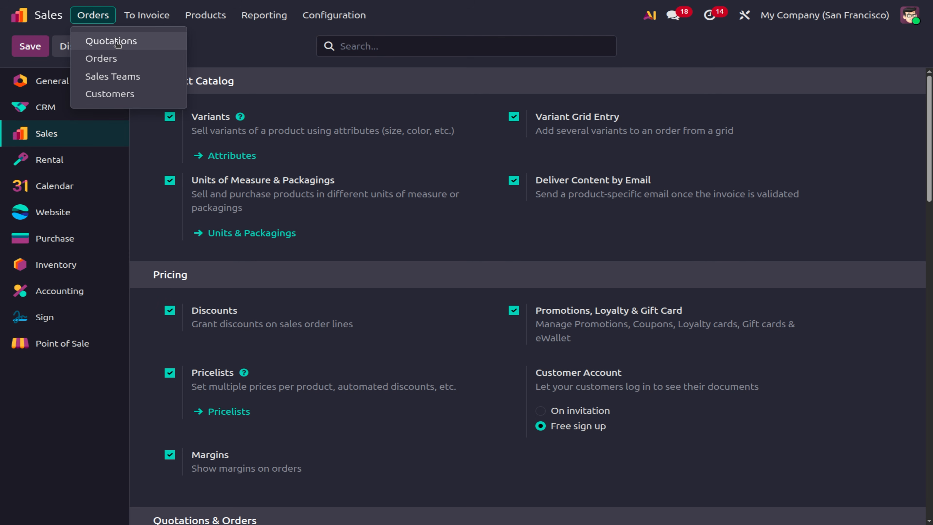
pyautogui.click(117, 41)
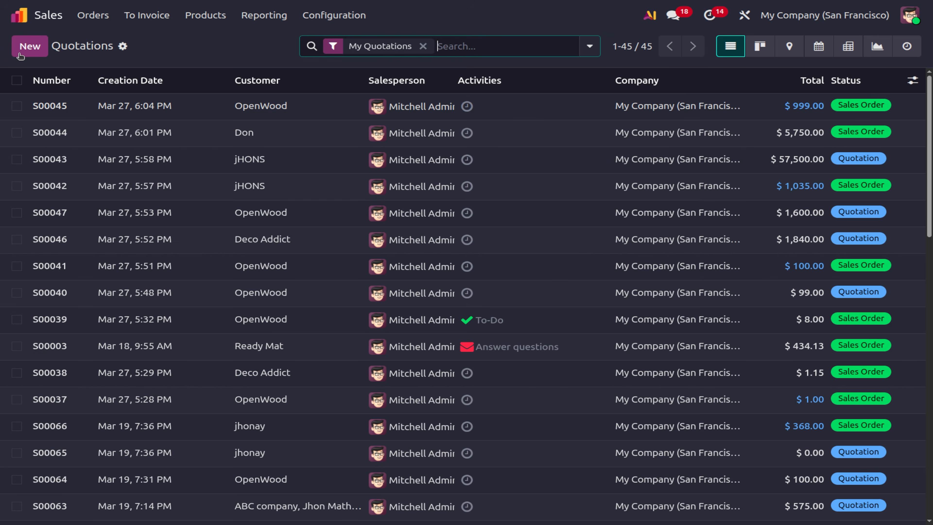
pyautogui.click(20, 54)
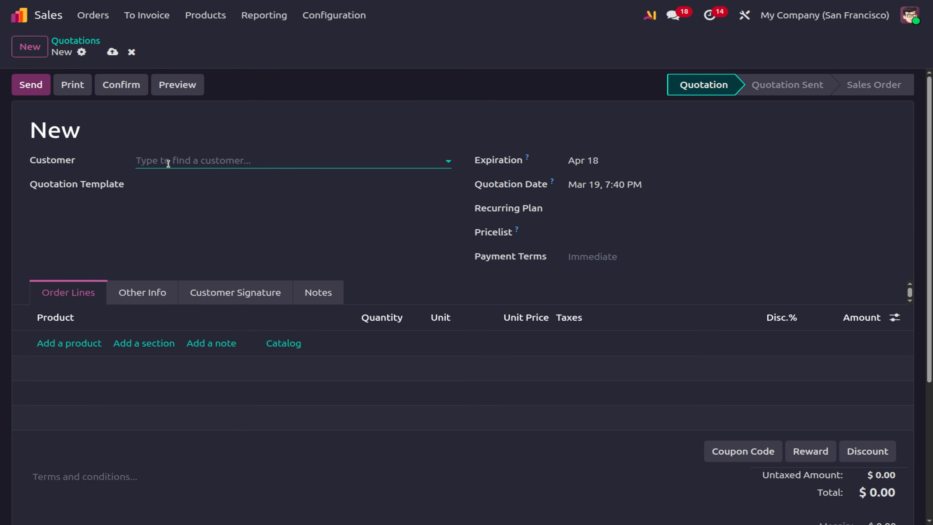
pyautogui.click(168, 163)
pyautogui.write('m')
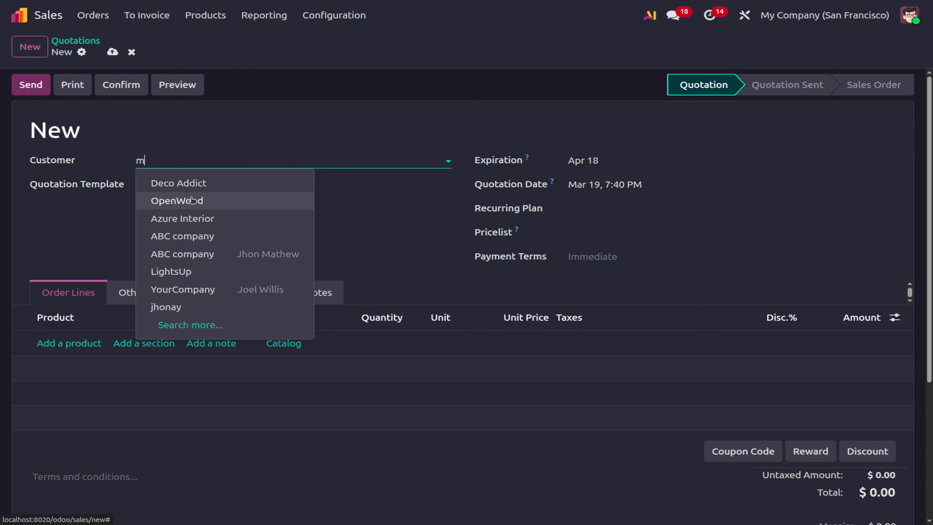
pyautogui.write('it')
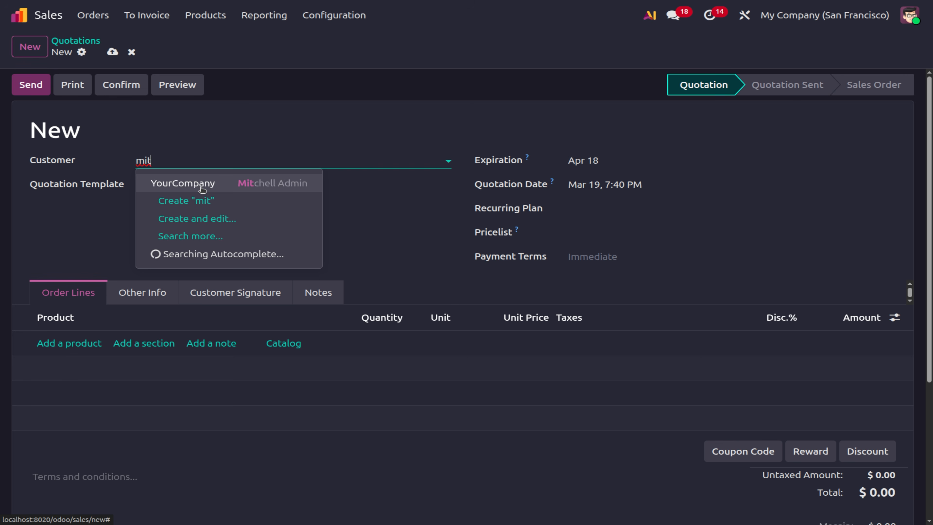
pyautogui.click(203, 187)
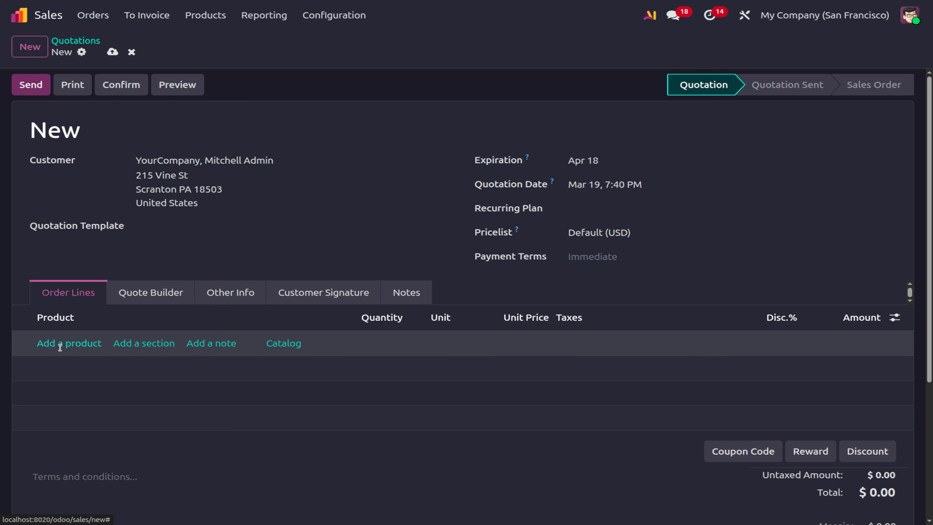
# Add one jacket (Medium) line and preview the $115.00 quotation.
pyautogui.click(59, 345)
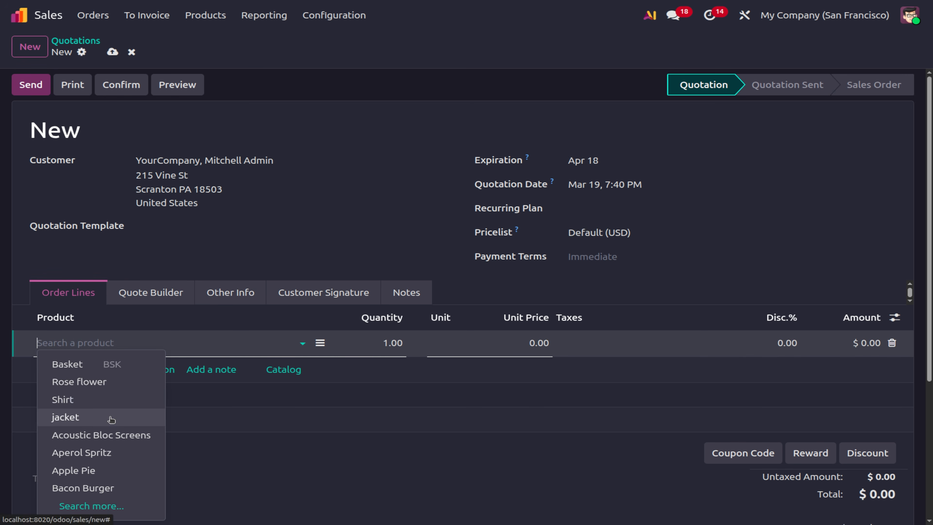
pyautogui.click(111, 419)
pyautogui.click(148, 354)
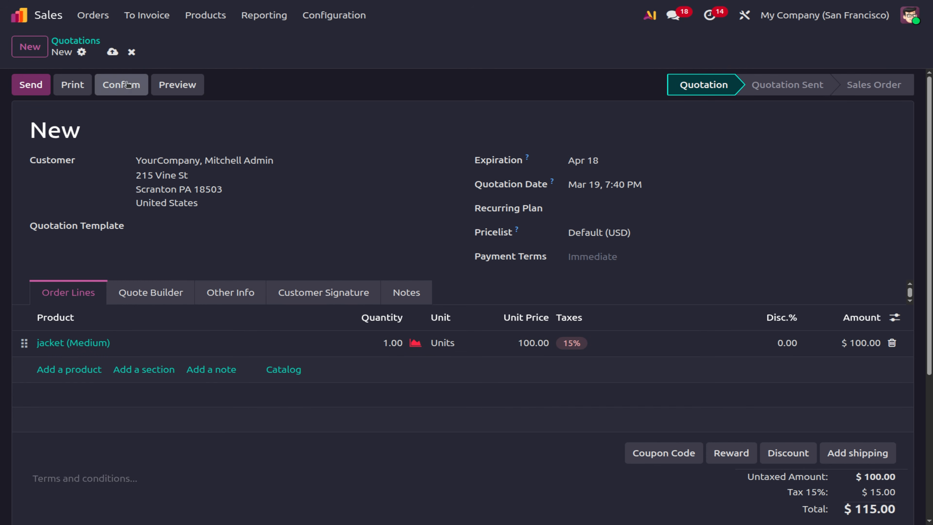
pyautogui.click(160, 85)
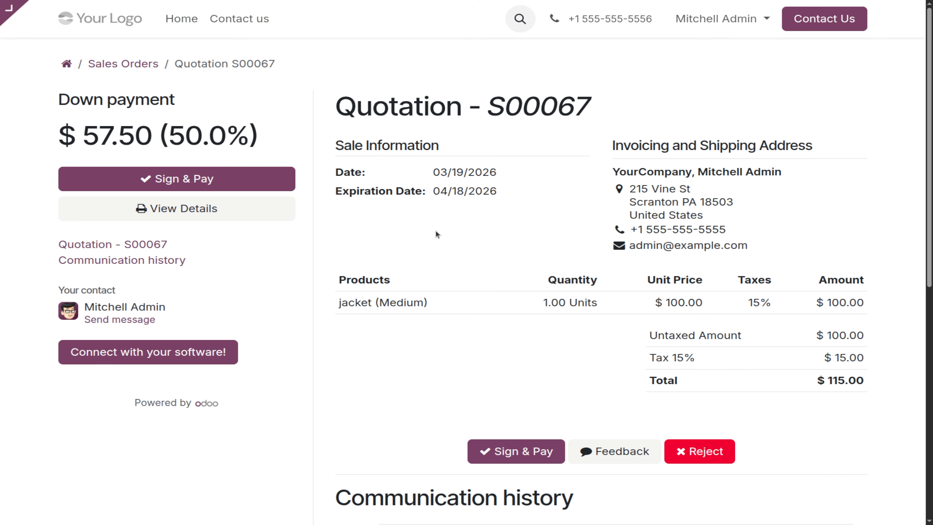
# Sign quotation S00067 on the portal and pay its $57.50 (50%) down payment.
pyautogui.click(215, 184)
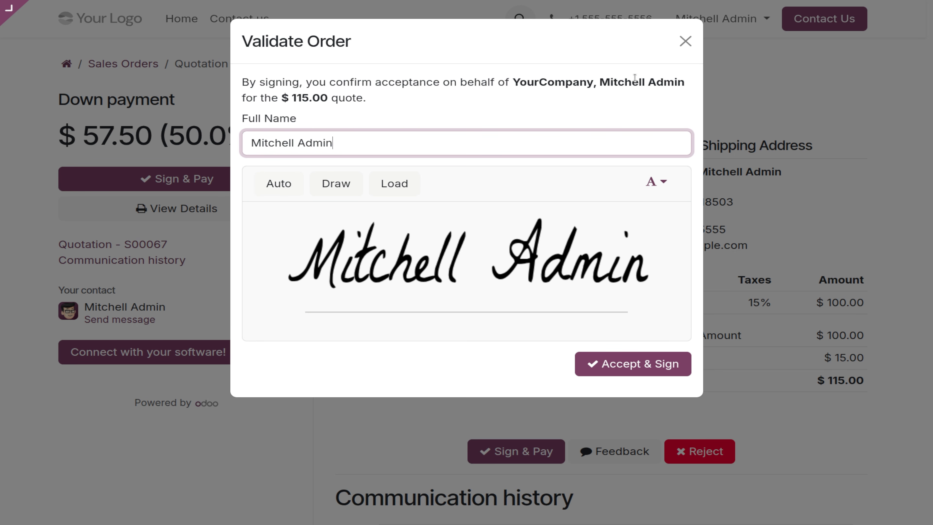
pyautogui.click(620, 362)
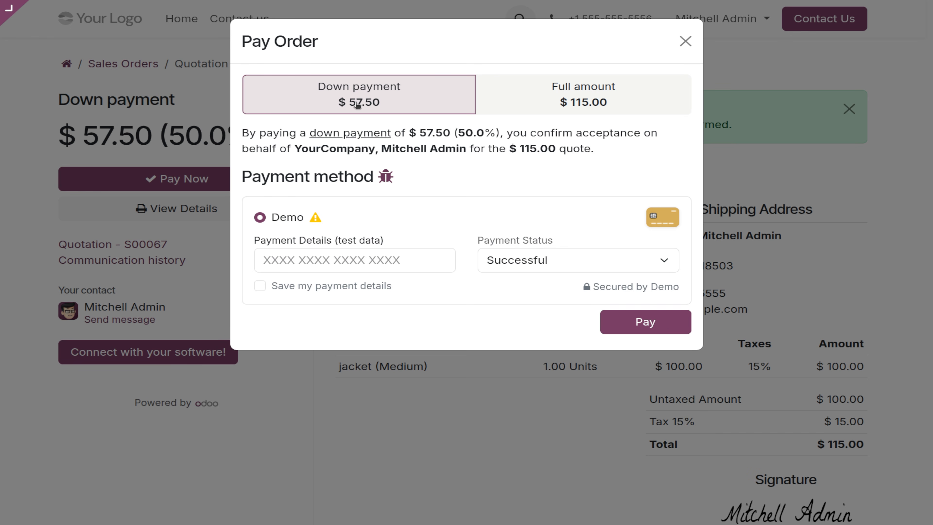
pyautogui.click(673, 322)
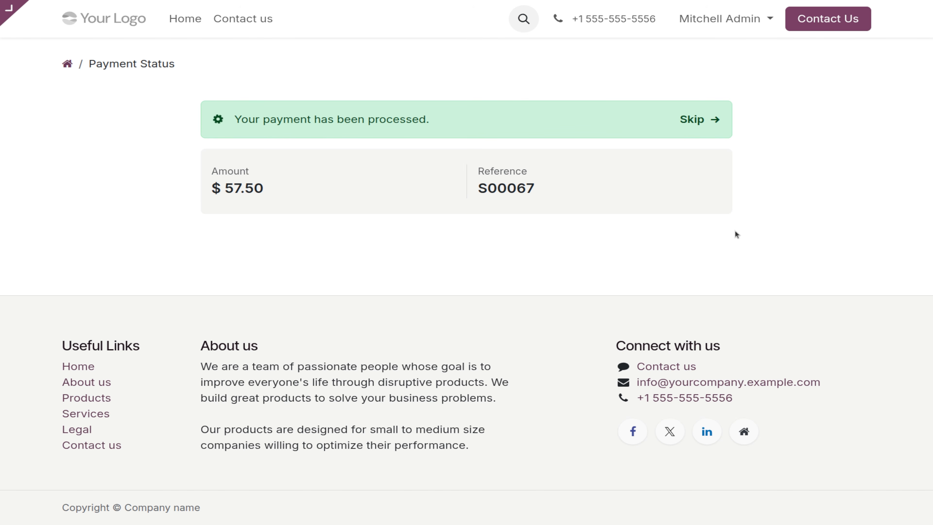
pyautogui.moveTo(8, 13)
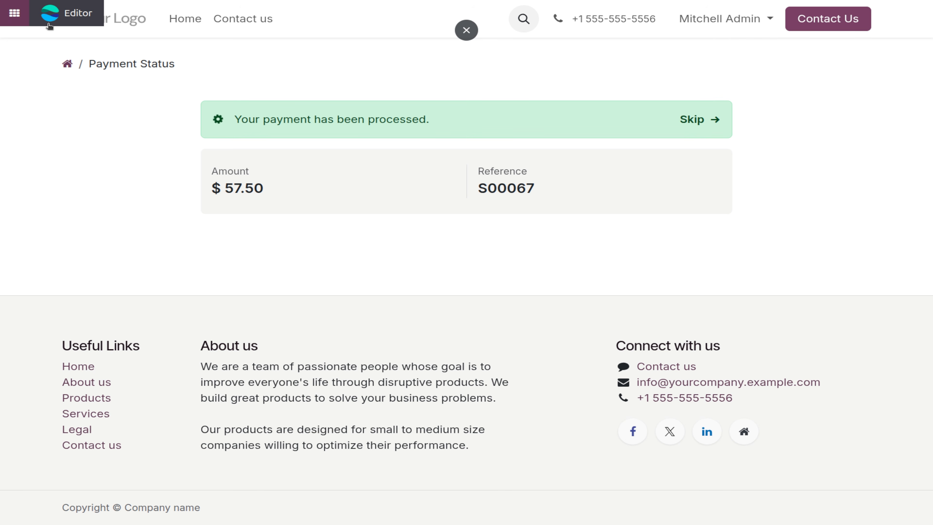
# From the backend home, enable Sale Warnings in the Sales settings and save.
pyautogui.click(7, 13)
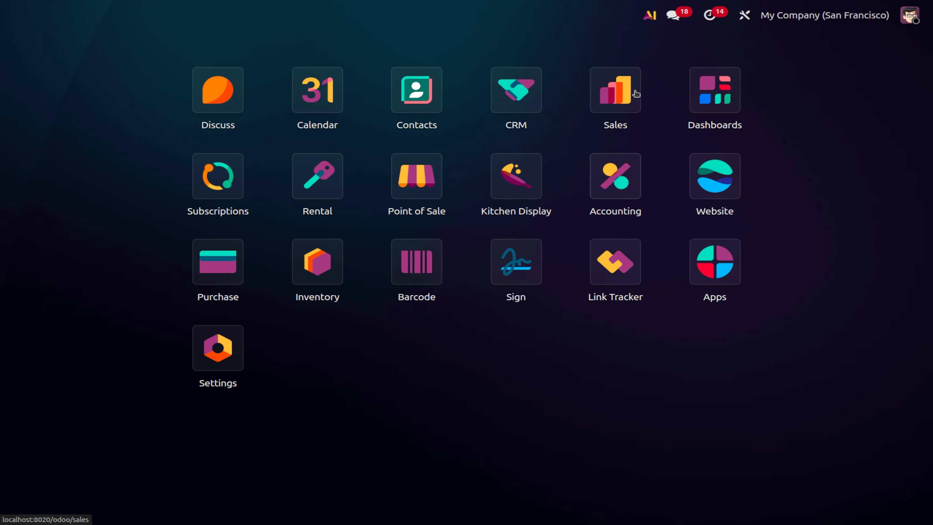
pyautogui.click(637, 92)
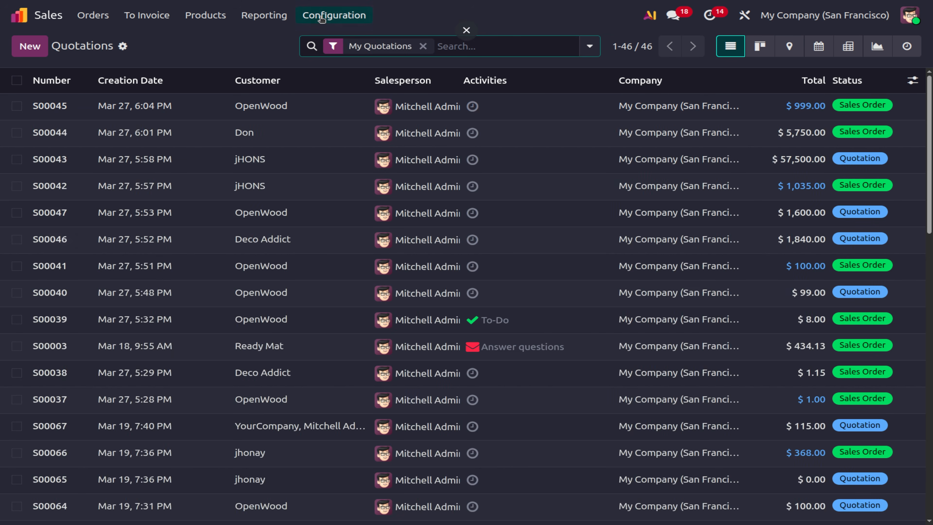
pyautogui.click(329, 15)
pyautogui.click(325, 40)
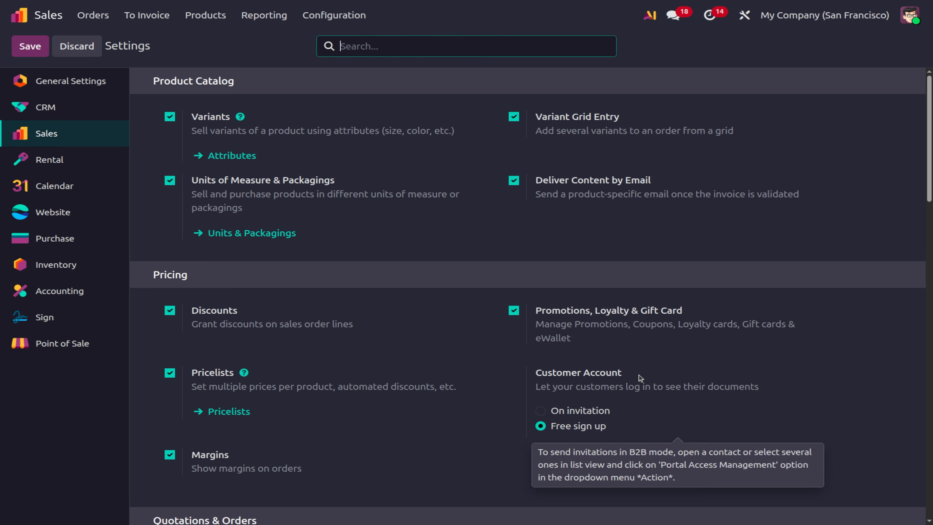
pyautogui.scroll(-8, 641, 378)
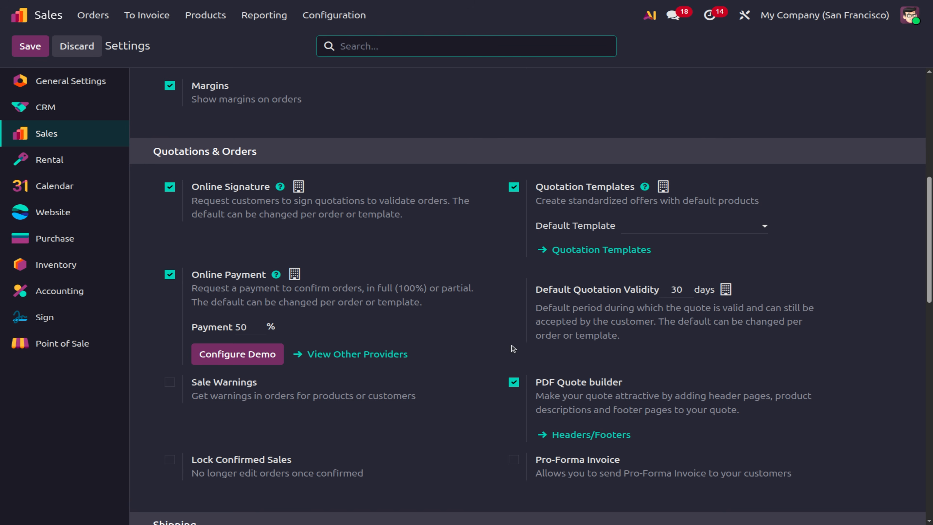
pyautogui.scroll(-2, 318, 333)
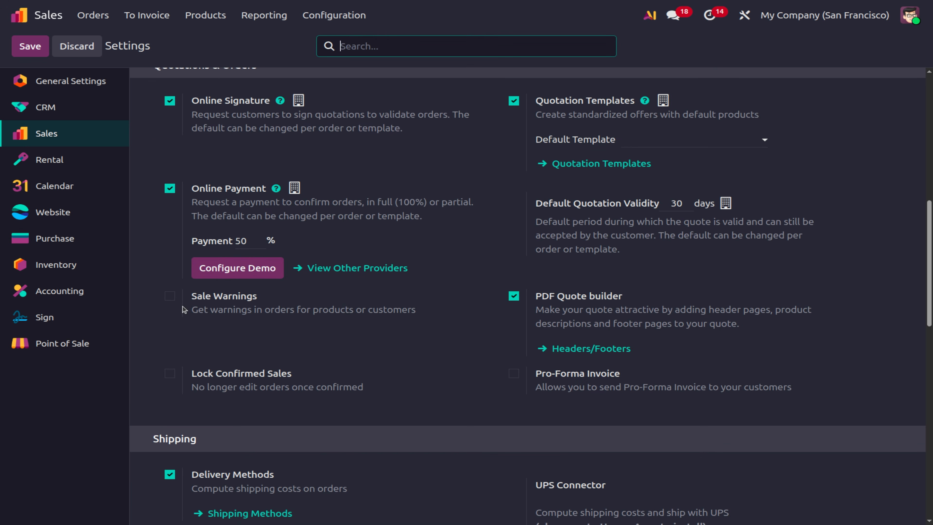
pyautogui.click(171, 297)
pyautogui.click(173, 297)
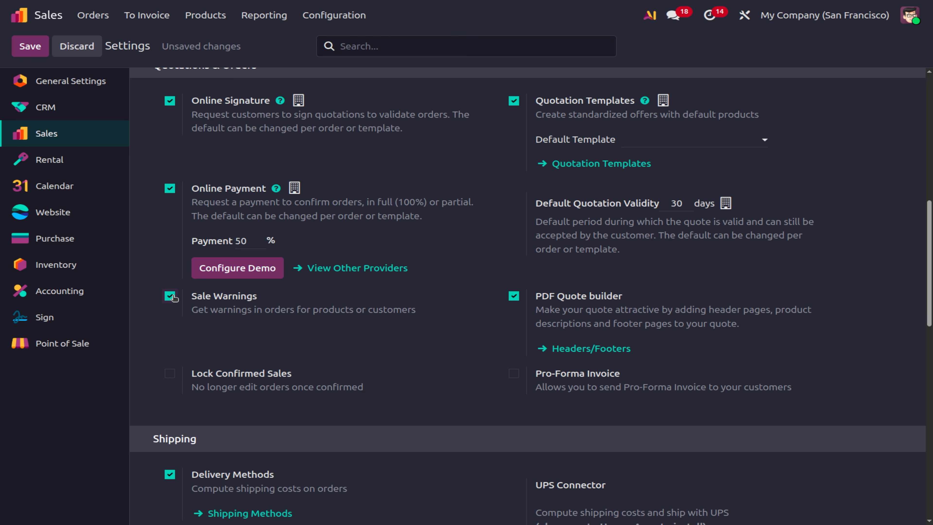
pyautogui.click(18, 51)
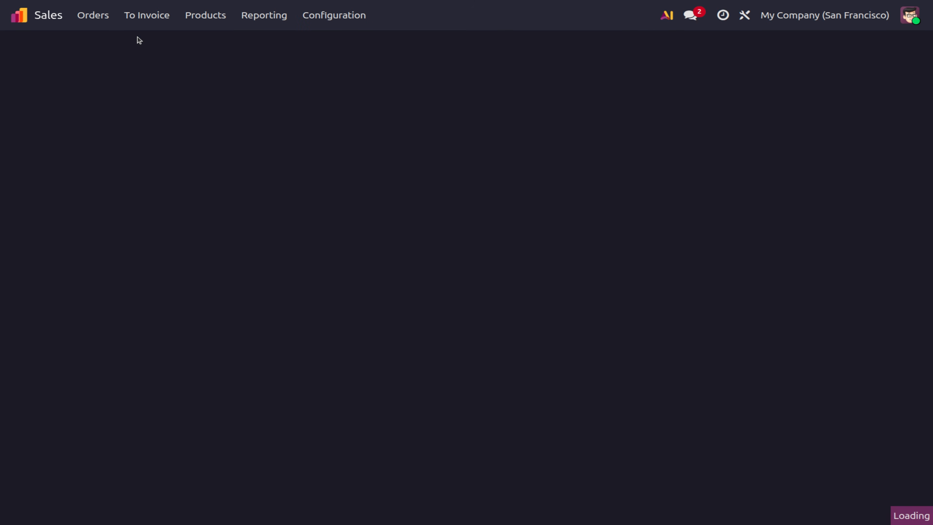
# Open the Basket product from the Products list and enter 10 as its Quantity On Hand.
pyautogui.click(99, 20)
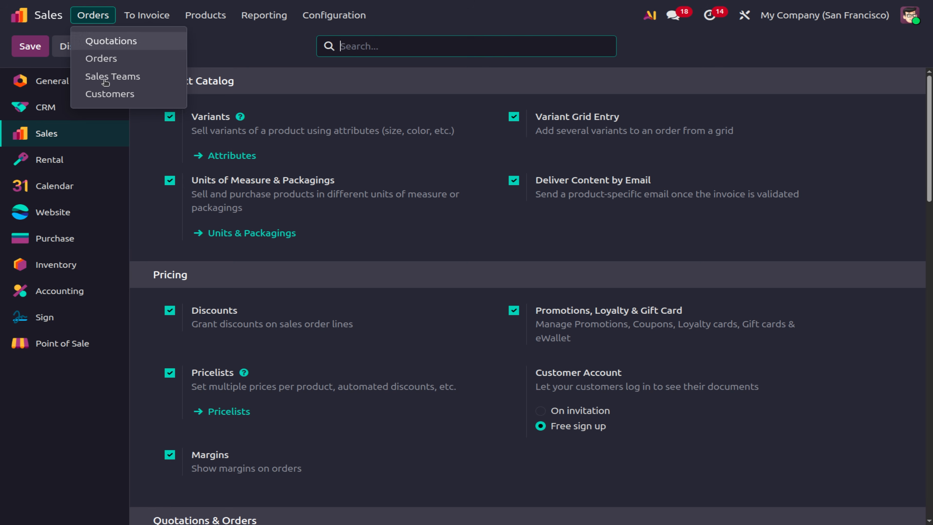
pyautogui.moveTo(207, 18)
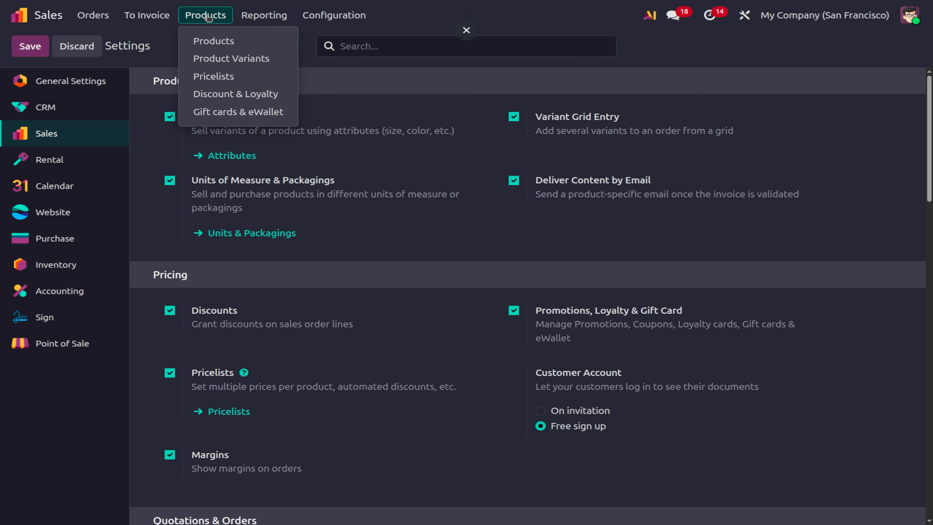
pyautogui.click(208, 41)
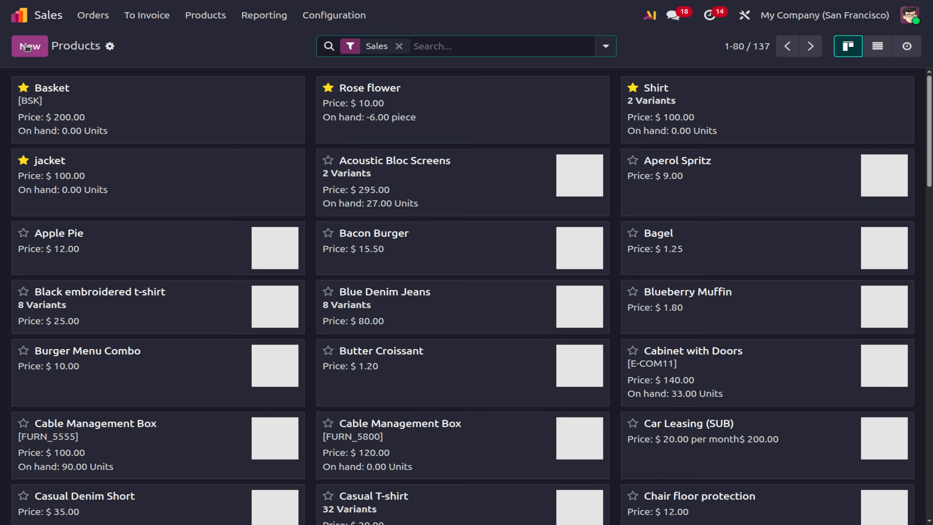
pyautogui.click(27, 47)
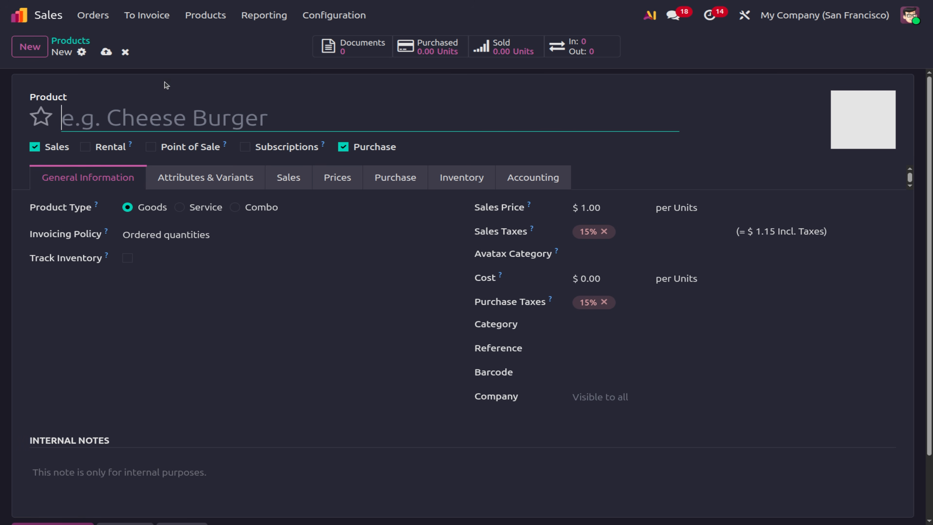
pyautogui.click(76, 45)
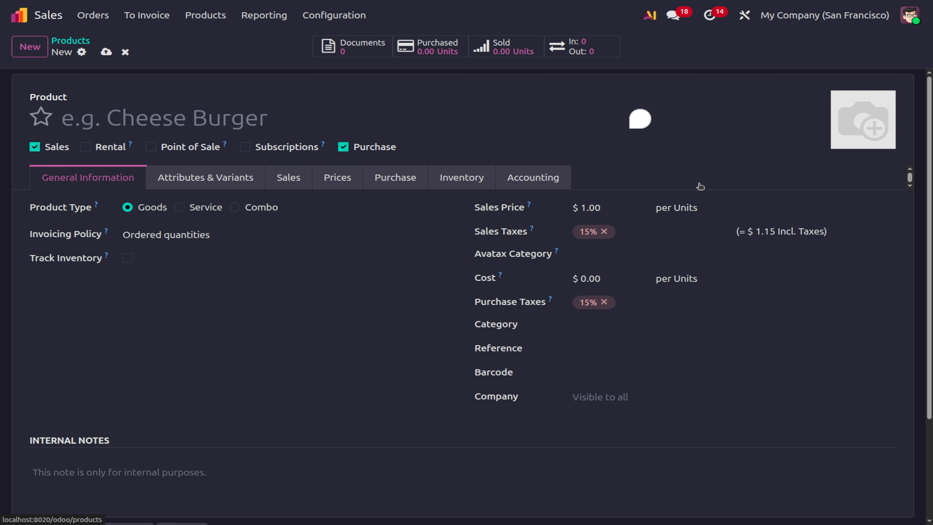
pyautogui.click(189, 118)
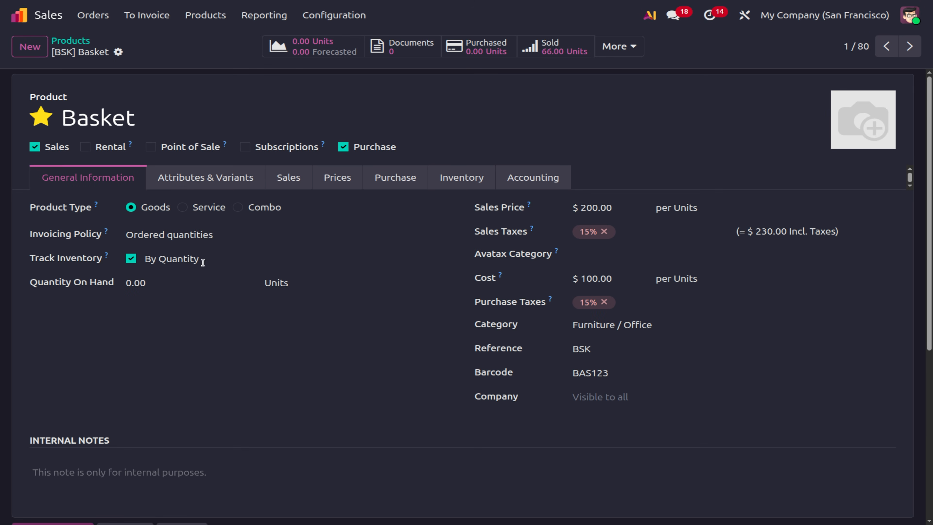
pyautogui.click(176, 283)
pyautogui.write('10')
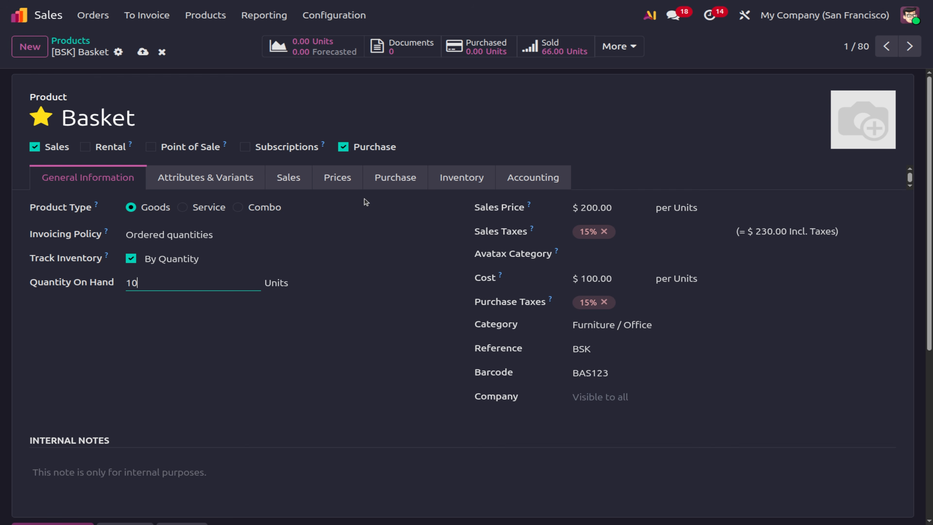
pyautogui.scroll(-3, 242, 359)
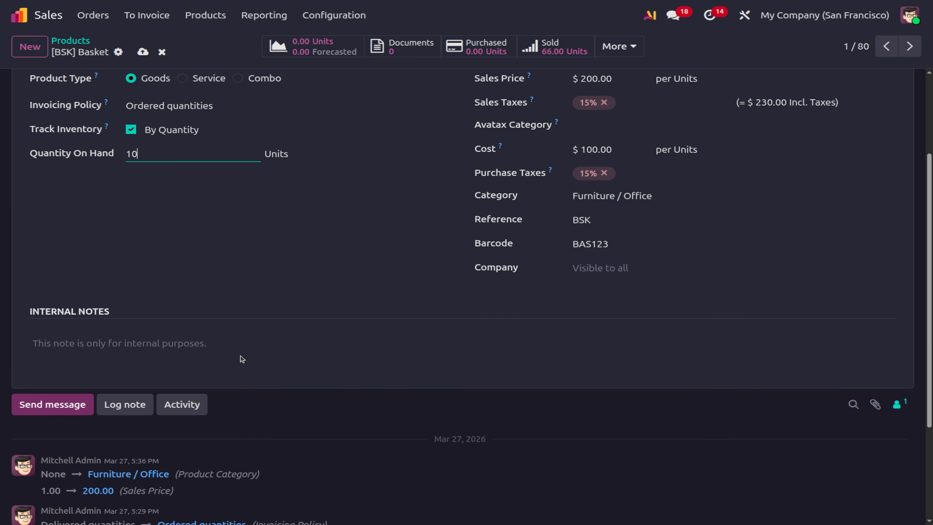
pyautogui.scroll(3, 242, 359)
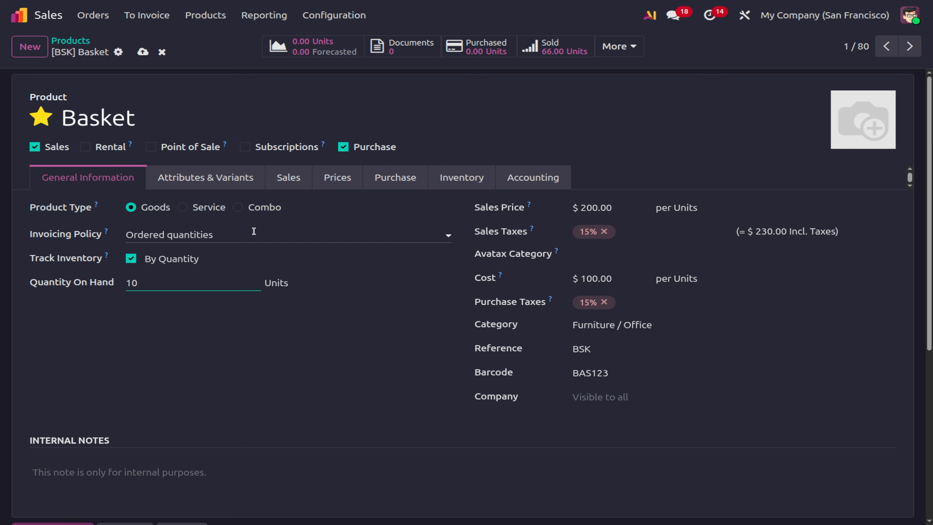
# Add the sales order warning 'May be damaged' to the Basket product.
pyautogui.click(293, 185)
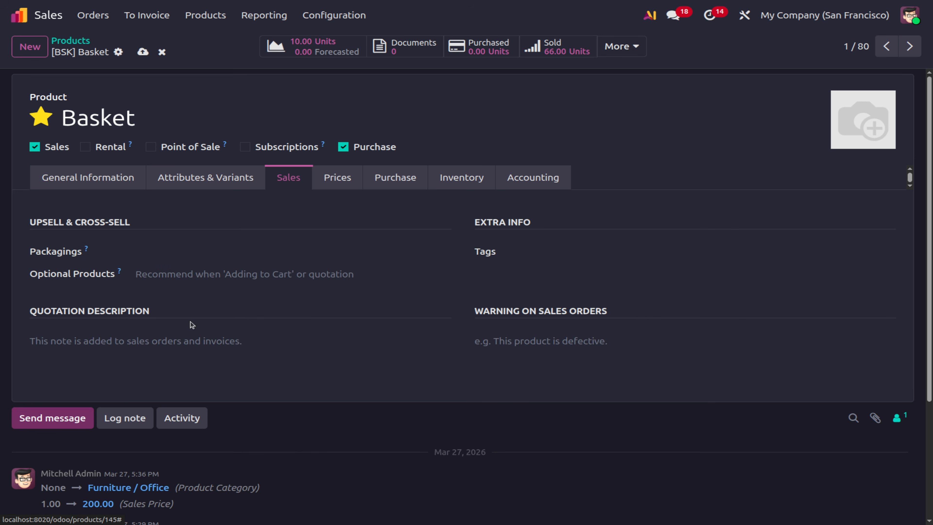
pyautogui.click(564, 339)
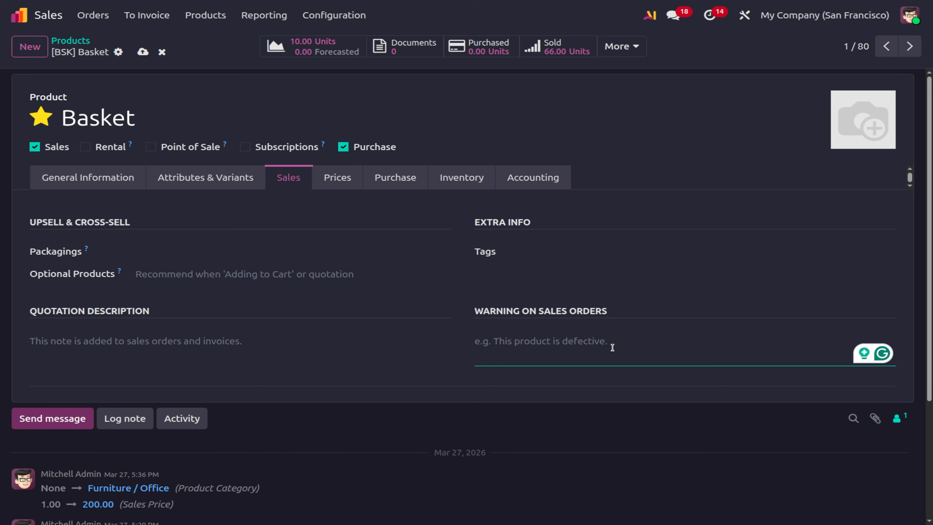
pyautogui.write('May be damag')
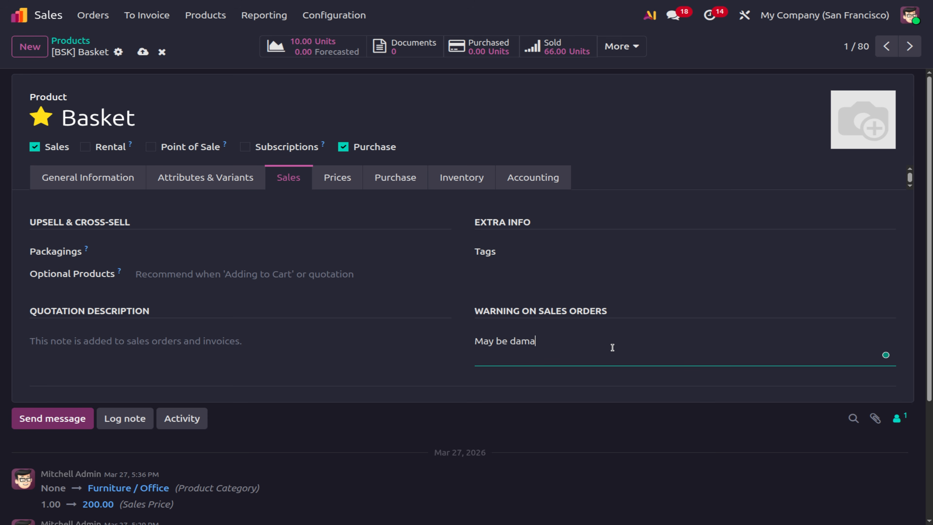
pyautogui.press('BackSpace')
pyautogui.write('ged')
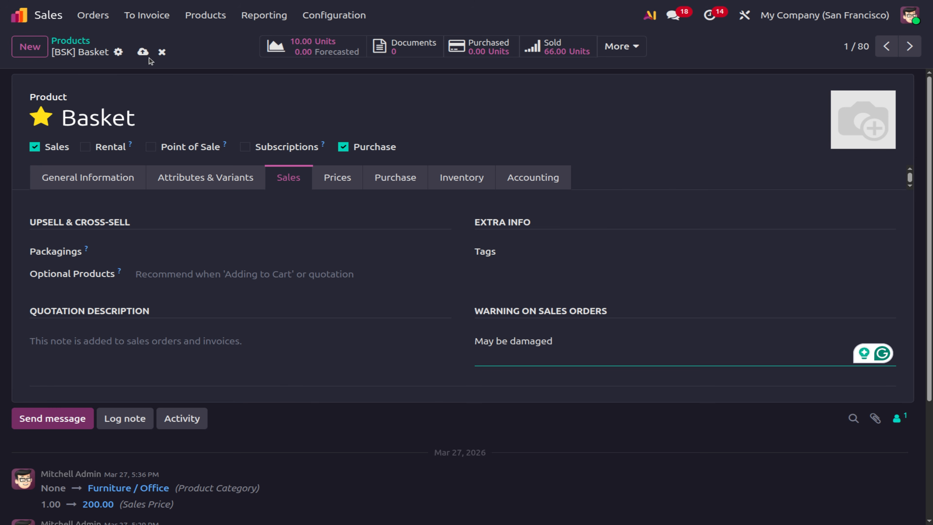
# Save Basket after dismissing the Invalid Operation errors, with Quantity On Hand set to 0.
pyautogui.click(146, 54)
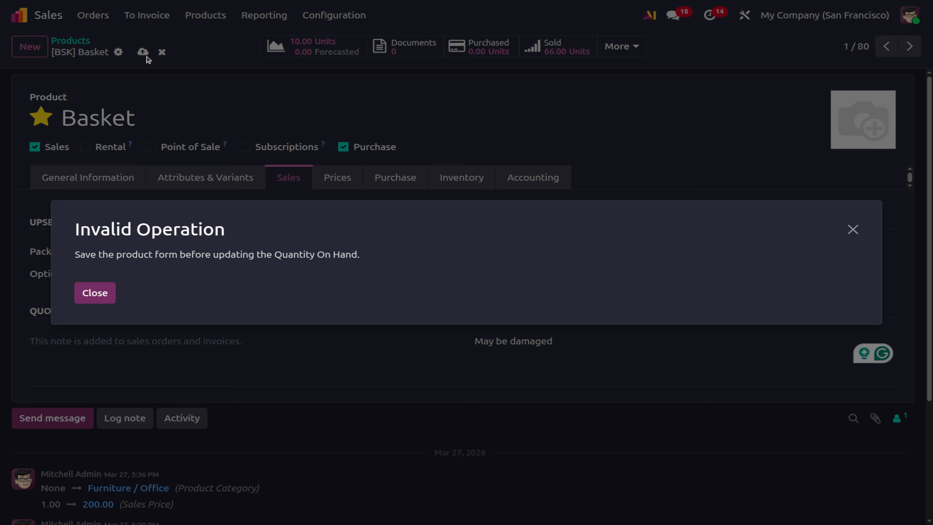
pyautogui.click(96, 293)
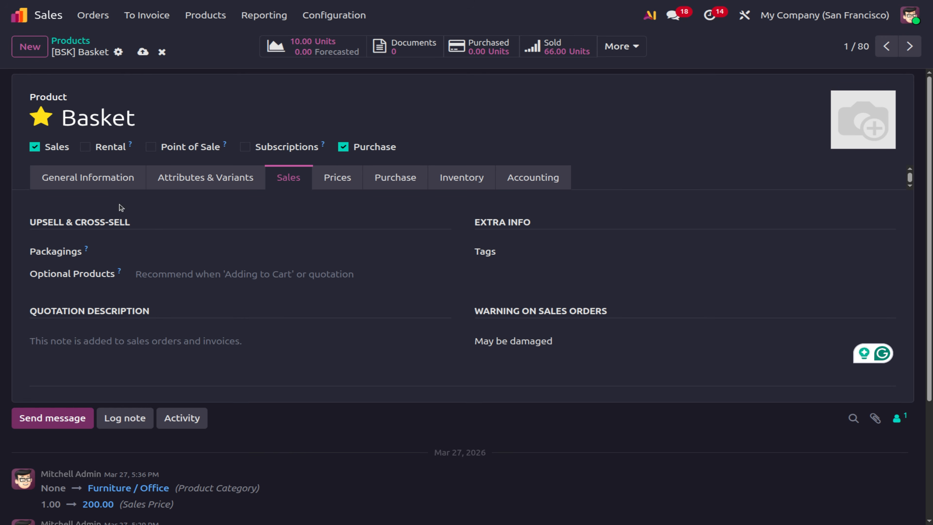
pyautogui.click(143, 52)
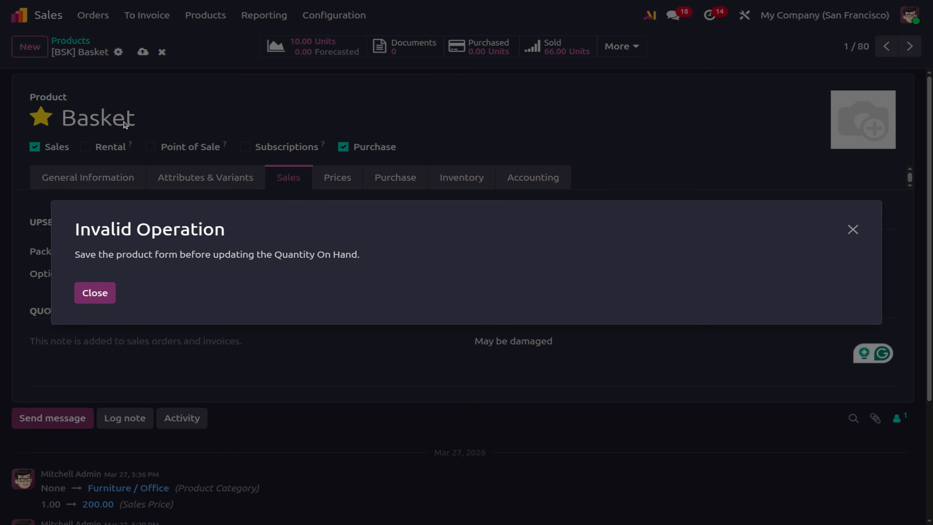
pyautogui.click(88, 296)
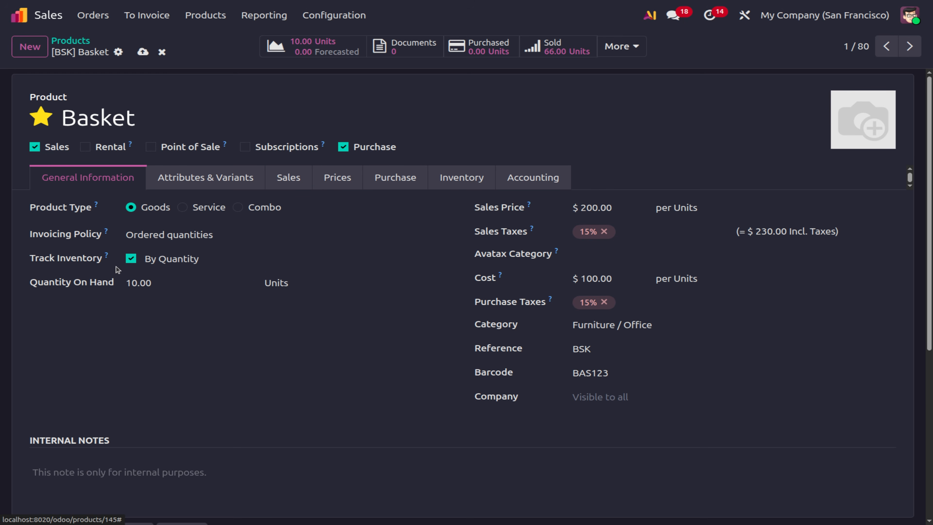
pyautogui.click(142, 285)
pyautogui.press('BackSpace')
pyautogui.write('00')
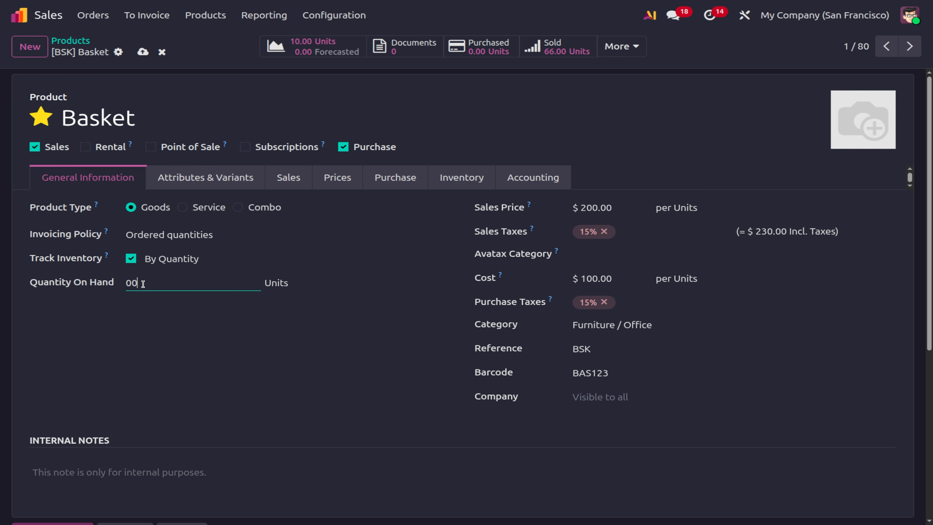
pyautogui.click(143, 53)
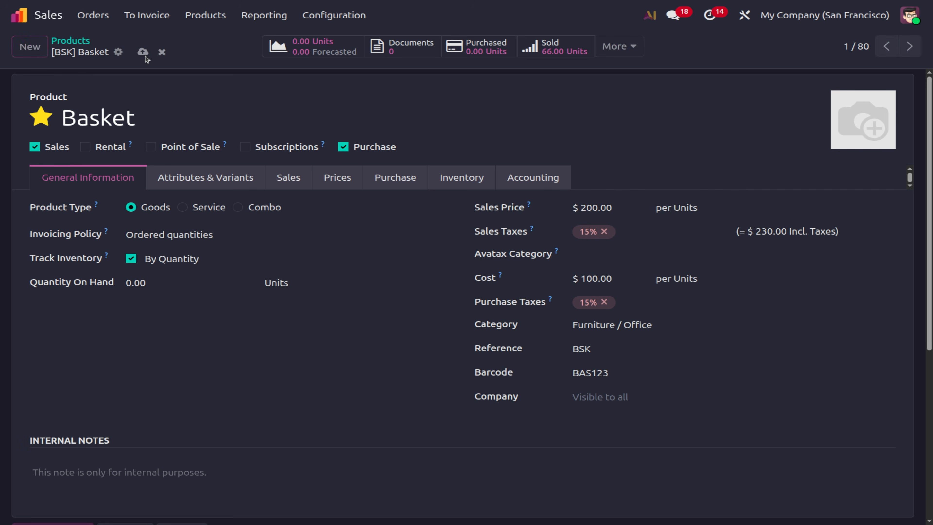
# Try resetting the quantity to 10, then discard the rejected change and view the Sales tab.
pyautogui.click(169, 285)
pyautogui.write('10')
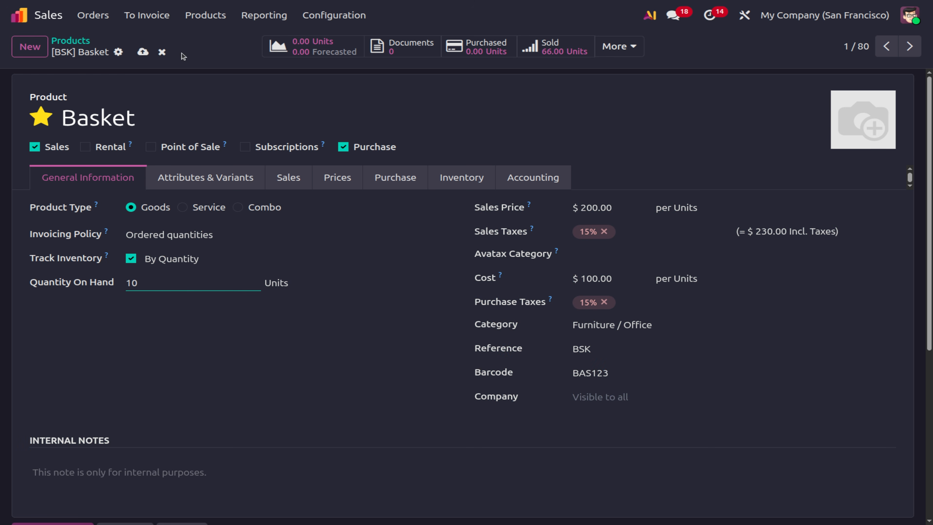
pyautogui.click(143, 53)
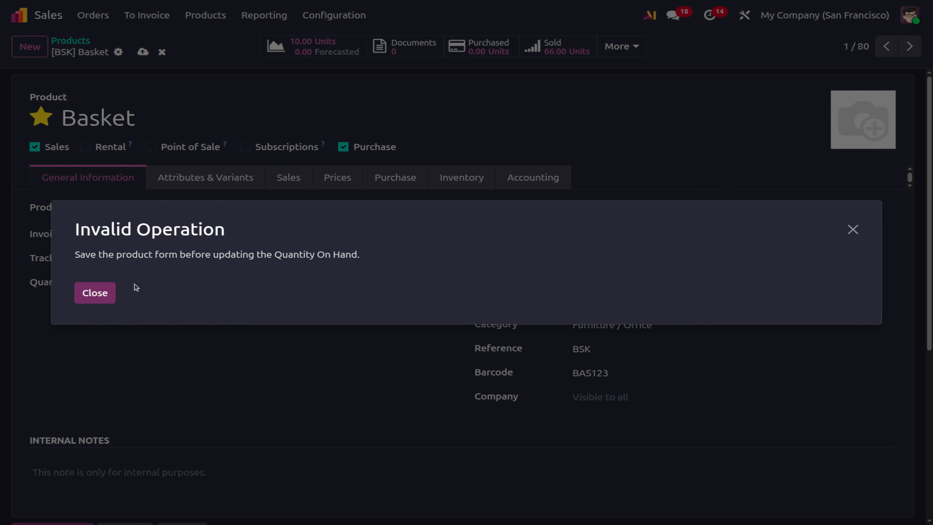
pyautogui.click(96, 293)
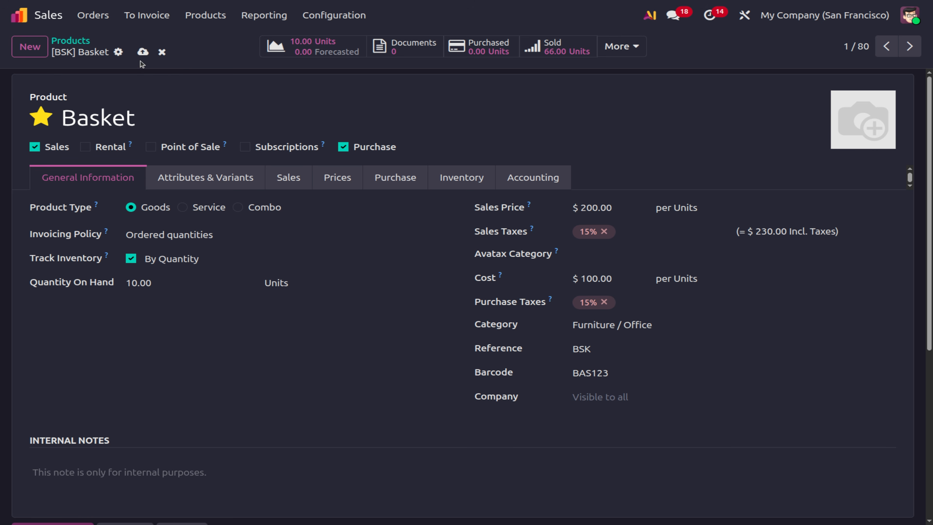
pyautogui.click(161, 52)
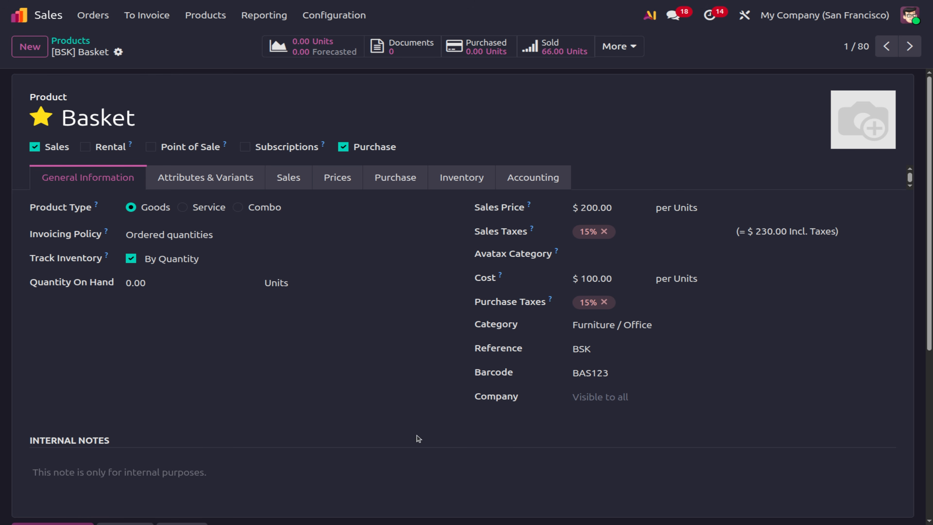
pyautogui.click(342, 176)
pyautogui.click(289, 177)
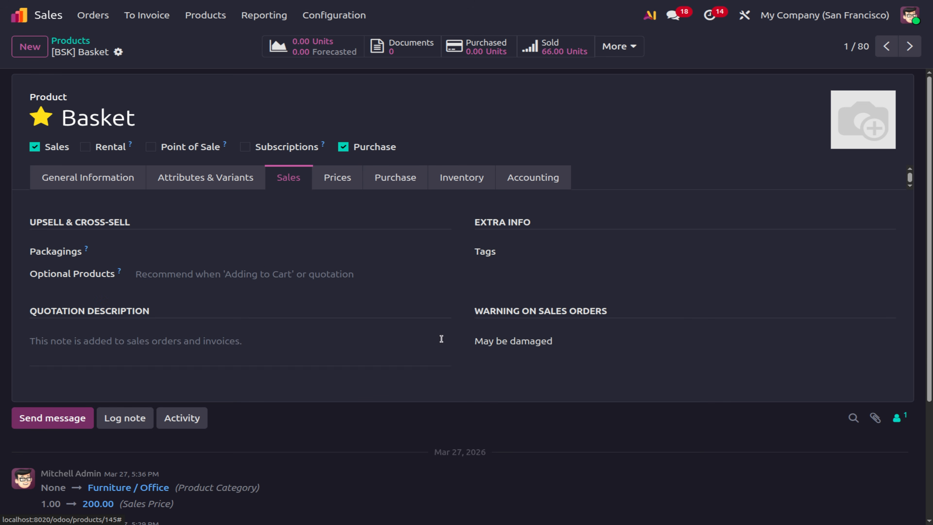
# Create a new 'House Hold' tag on Basket and save the product.
pyautogui.click(577, 251)
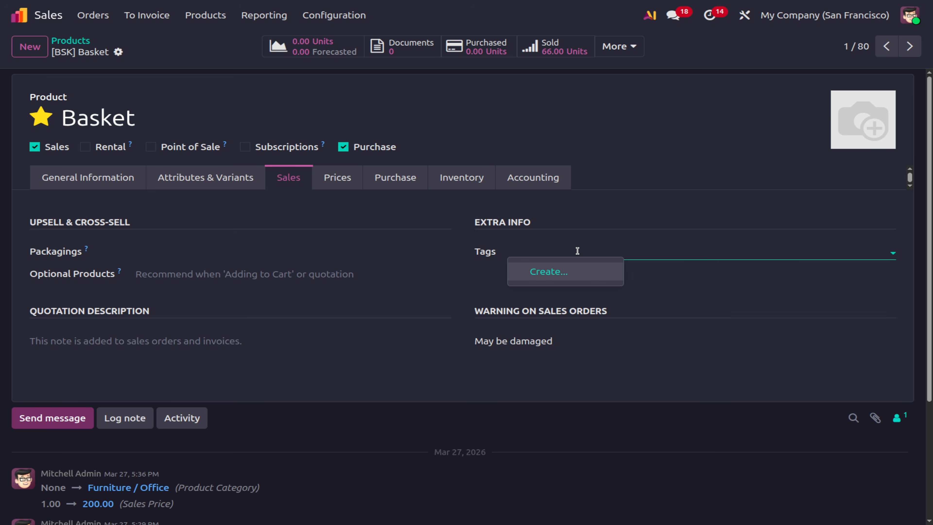
pyautogui.click(548, 272)
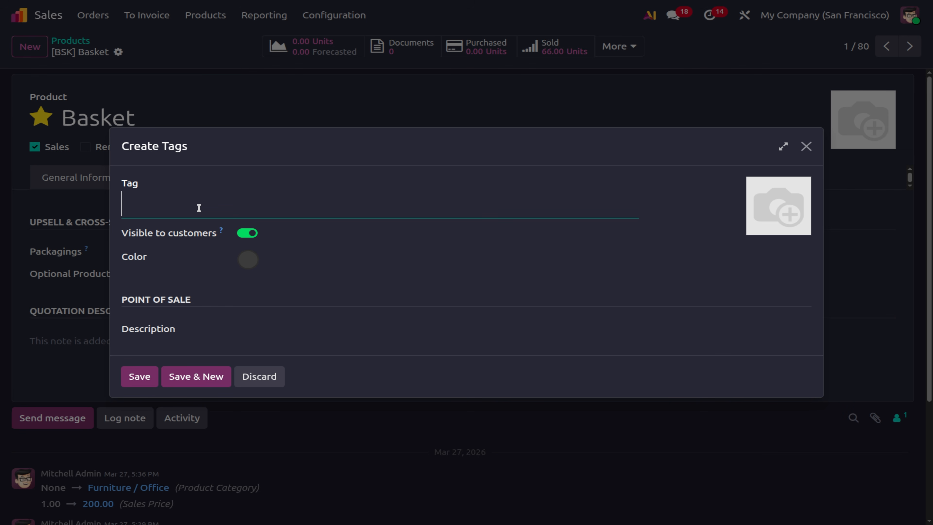
pyautogui.write('House Hold')
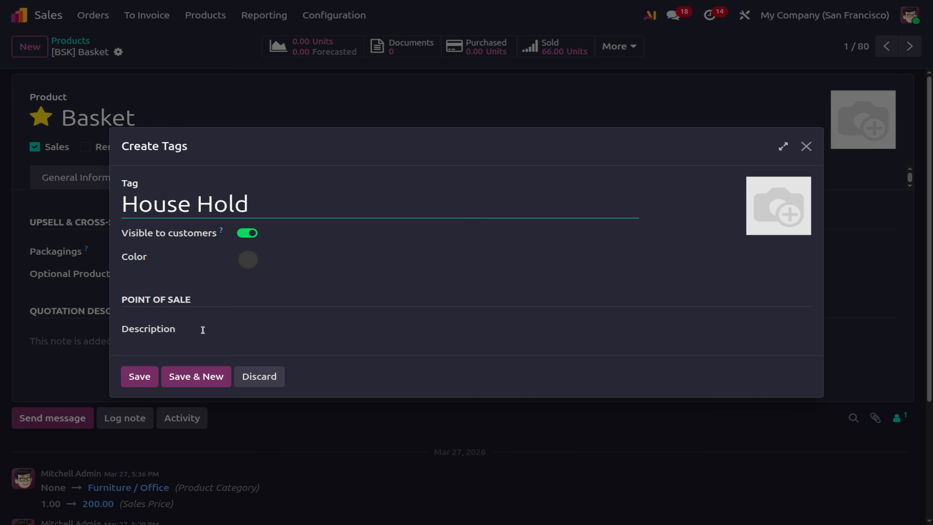
pyautogui.click(131, 381)
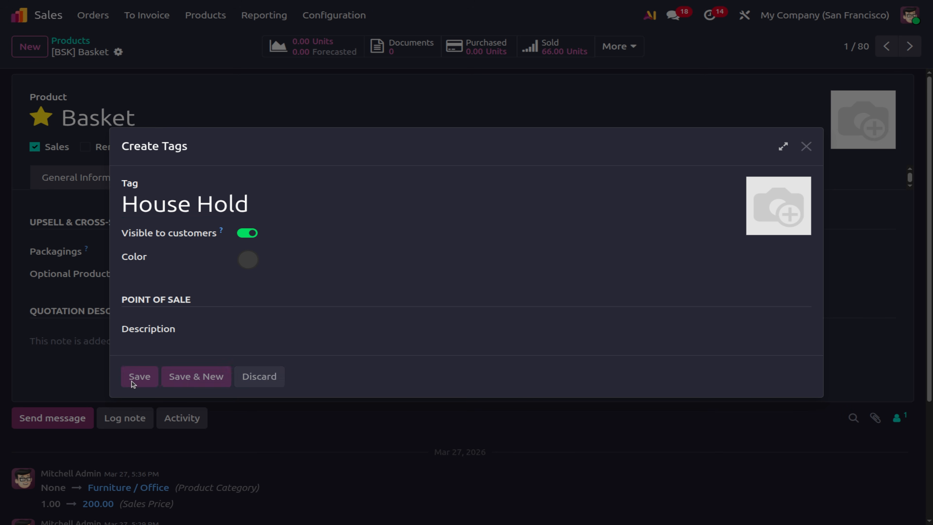
pyautogui.click(144, 54)
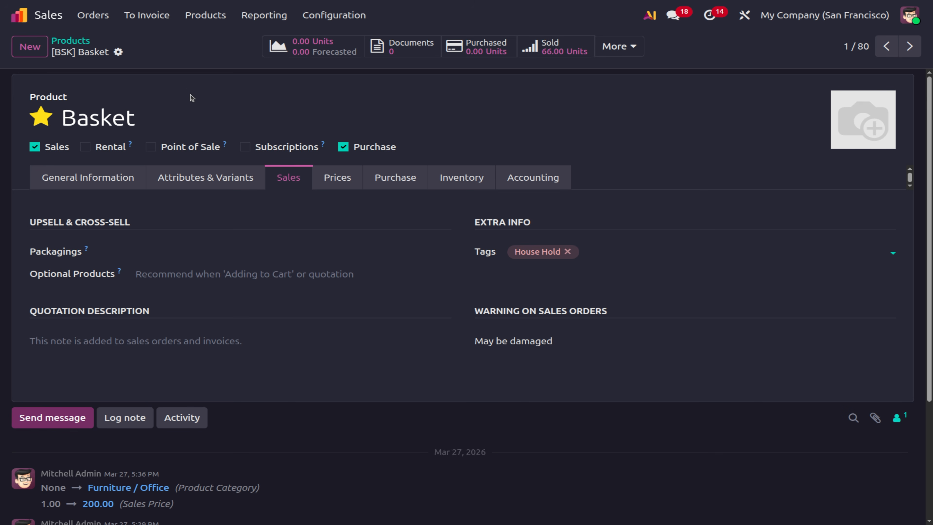
pyautogui.click(92, 20)
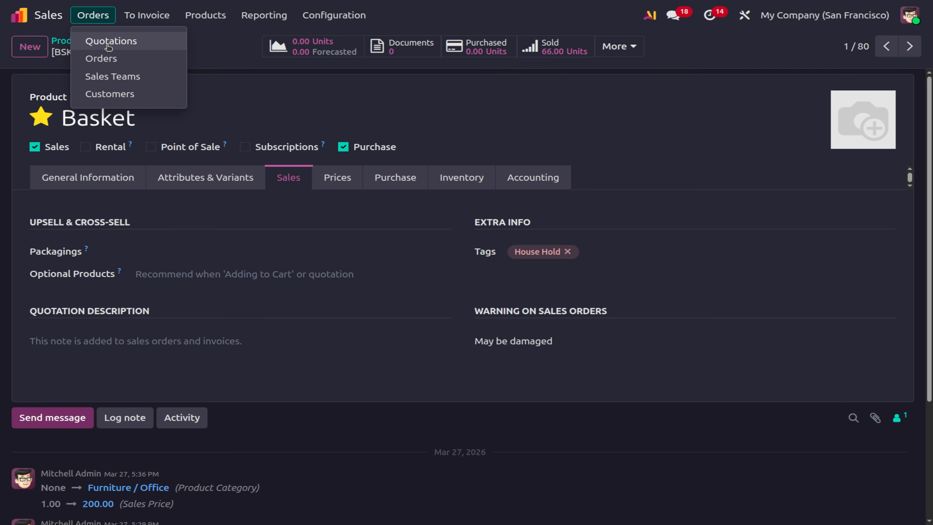
# Draft an Azure Interior quotation with one Basket line, then abandon it.
pyautogui.click(106, 39)
pyautogui.click(30, 48)
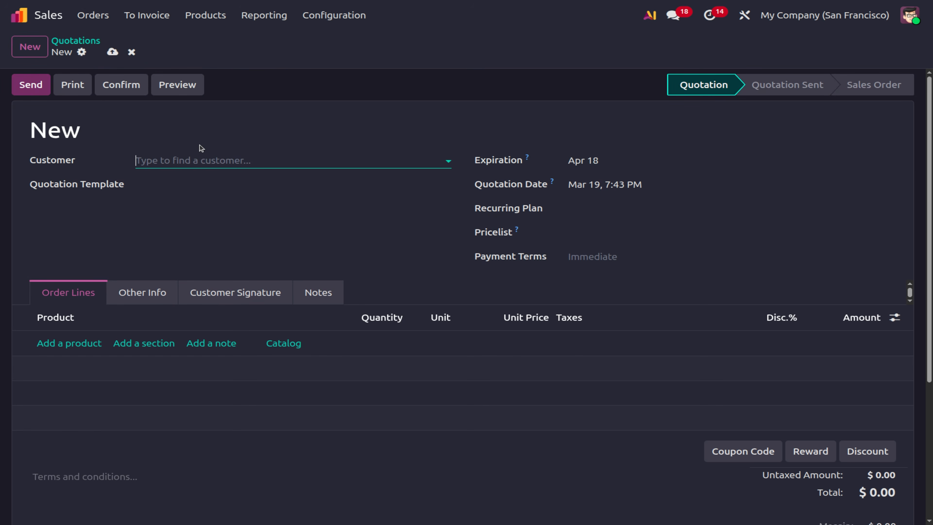
pyautogui.click(174, 161)
pyautogui.click(166, 215)
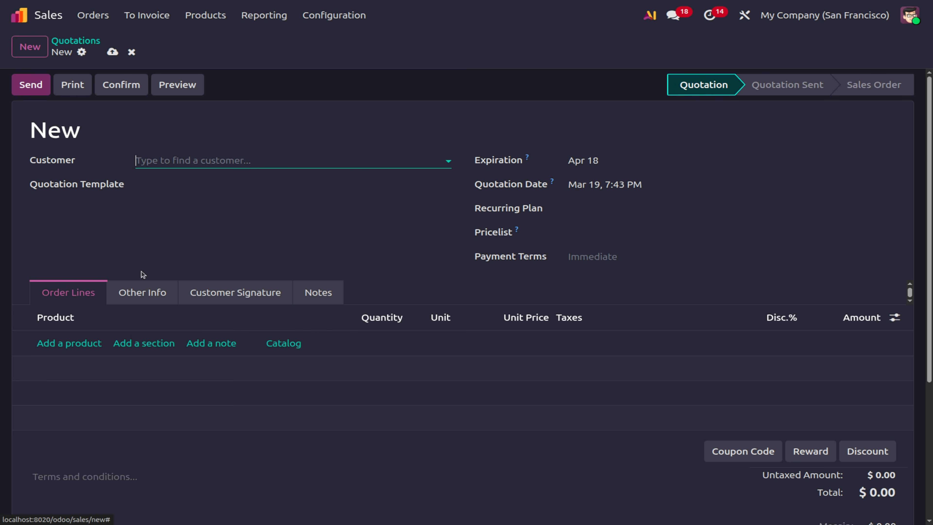
pyautogui.click(70, 343)
pyautogui.write('bask')
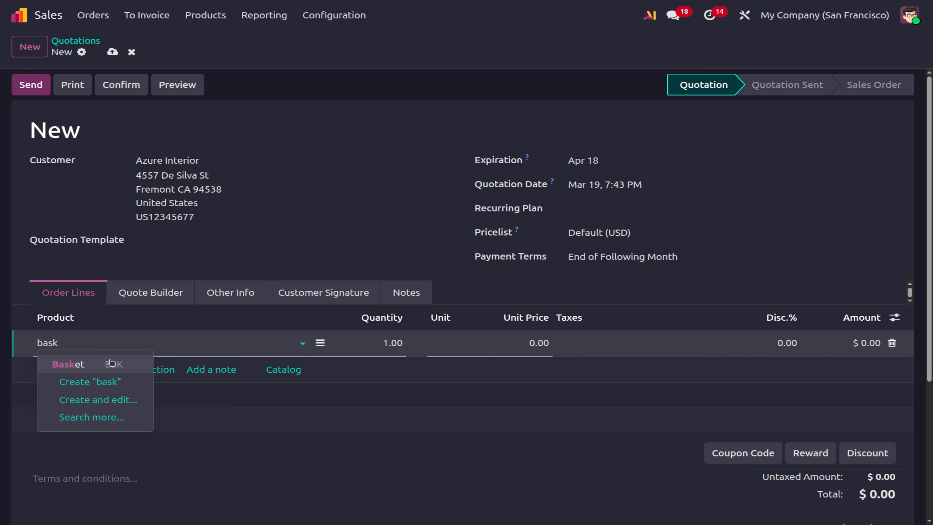
pyautogui.click(85, 364)
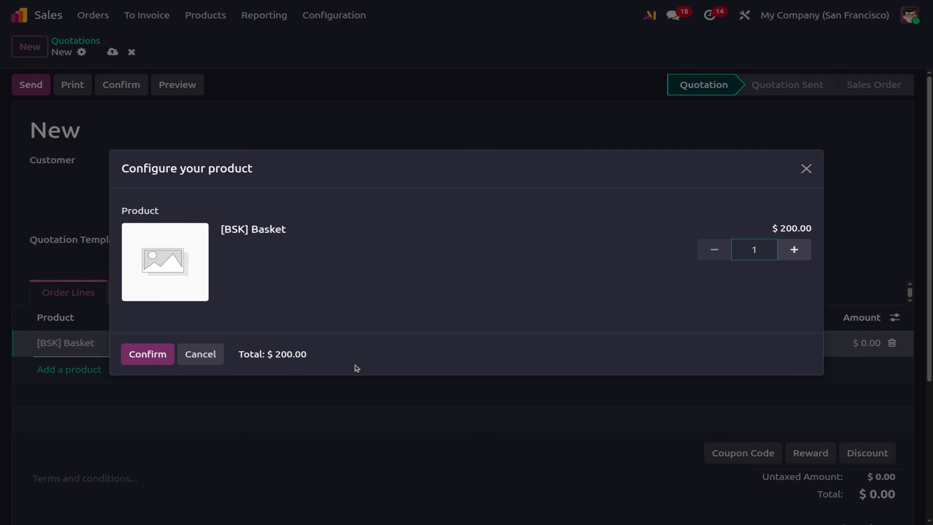
pyautogui.click(155, 357)
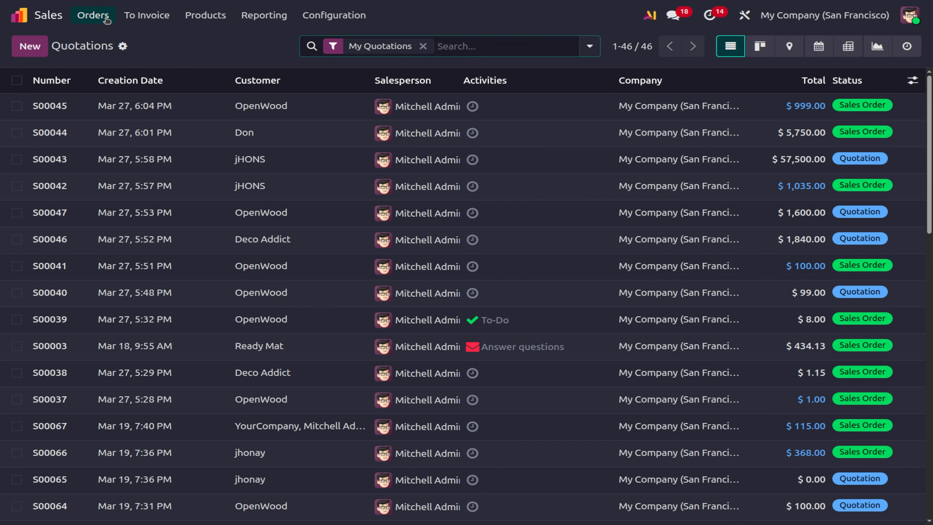
pyautogui.click(93, 15)
# Open the Deco Addict customer and look over its Sales & Purchase settings.
pyautogui.click(109, 96)
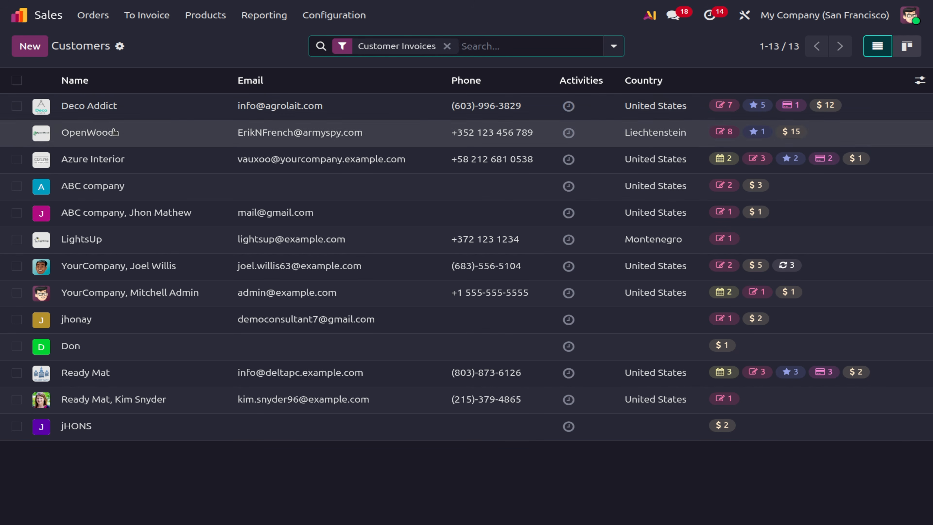
pyautogui.click(109, 115)
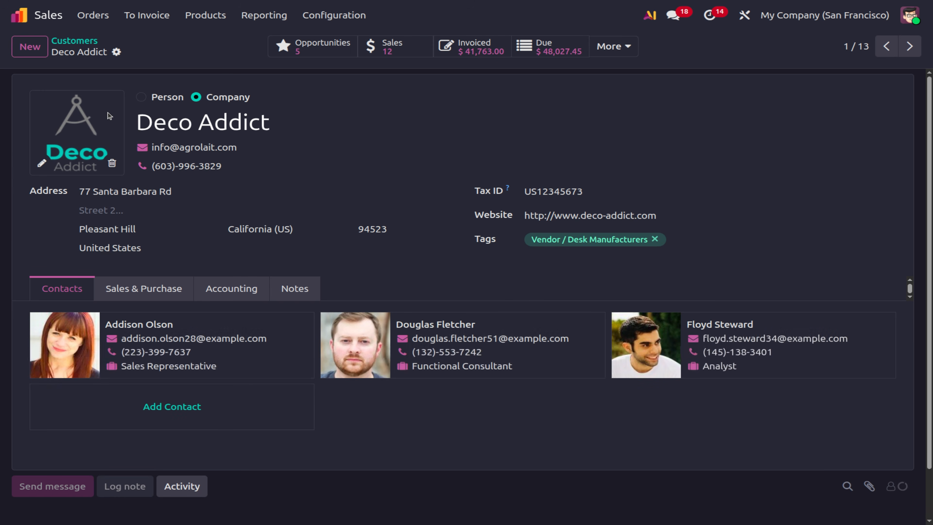
pyautogui.click(151, 296)
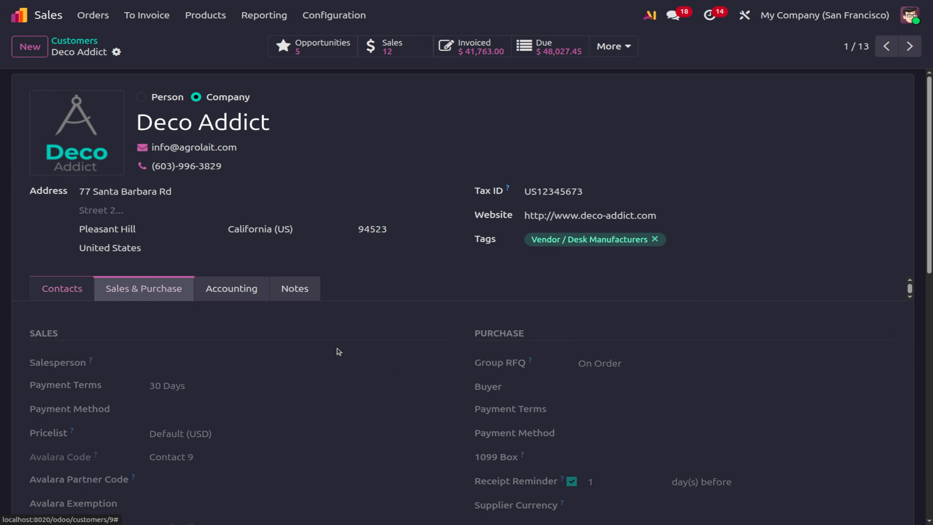
pyautogui.scroll(-5, 406, 375)
pyautogui.scroll(-3, 406, 374)
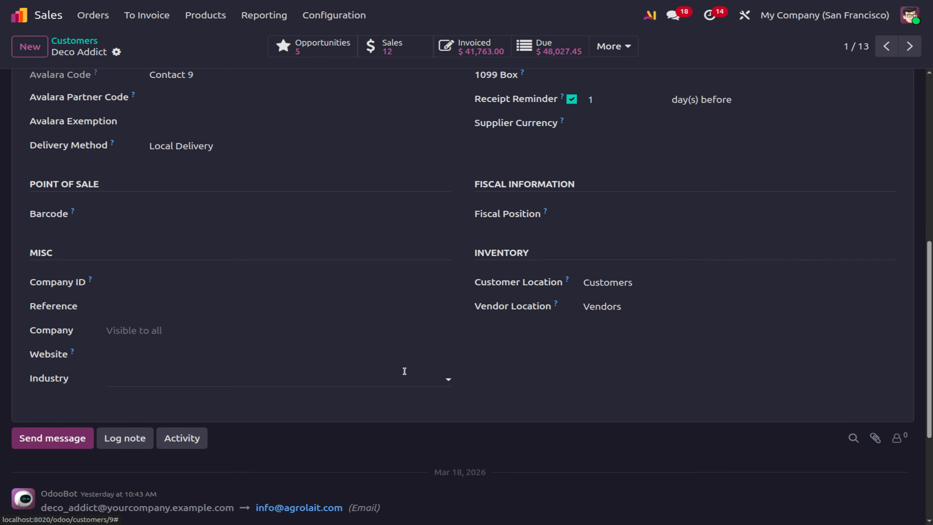
pyautogui.click(74, 41)
pyautogui.click(98, 116)
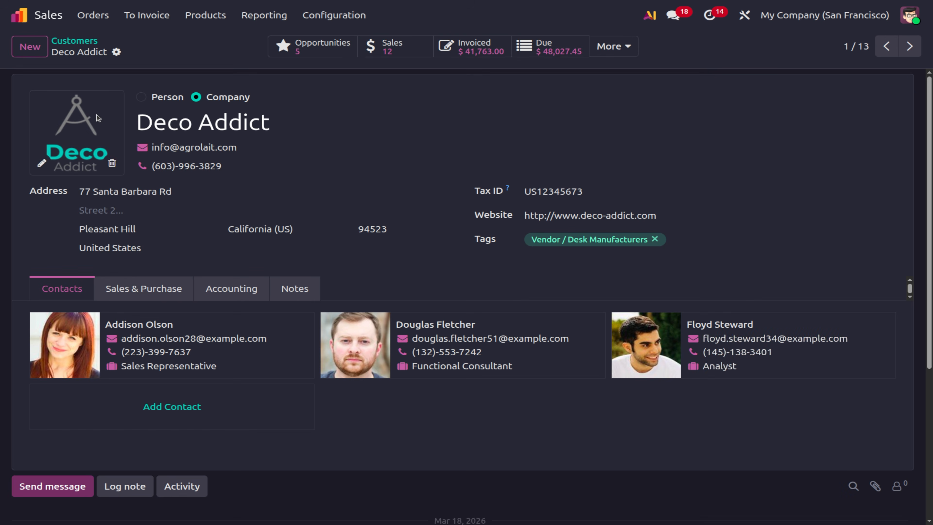
# Enter 'Payment issue will be there' as the Notes tab's sales order and invoice warning, and save.
pyautogui.click(293, 289)
pyautogui.scroll(-4, 434, 387)
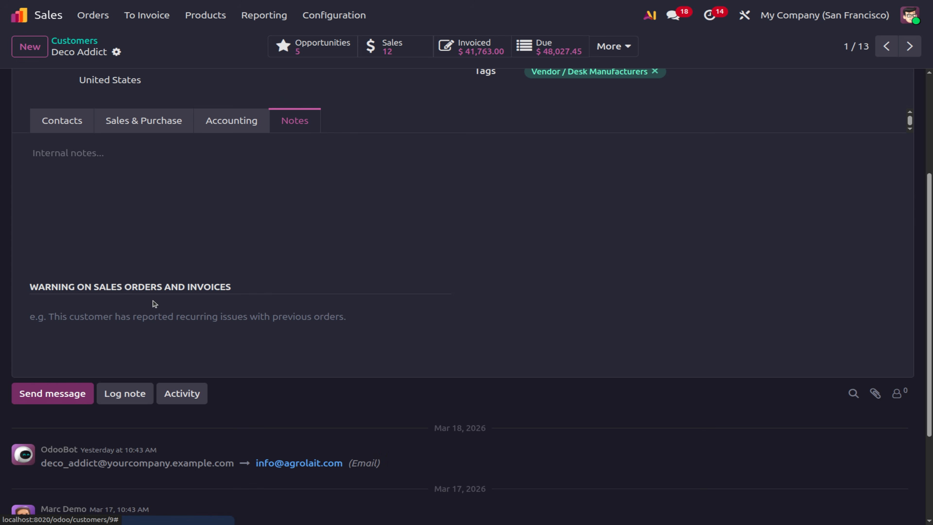
pyautogui.click(129, 317)
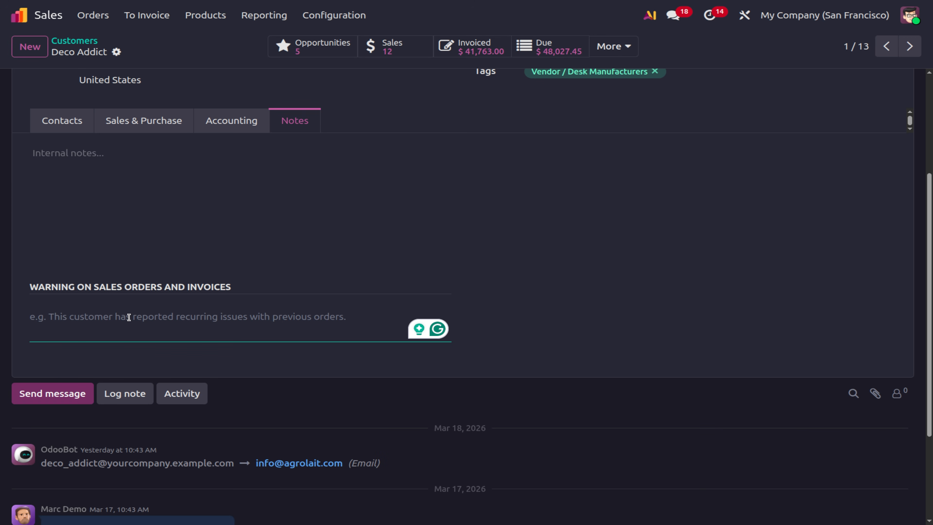
pyautogui.write('P')
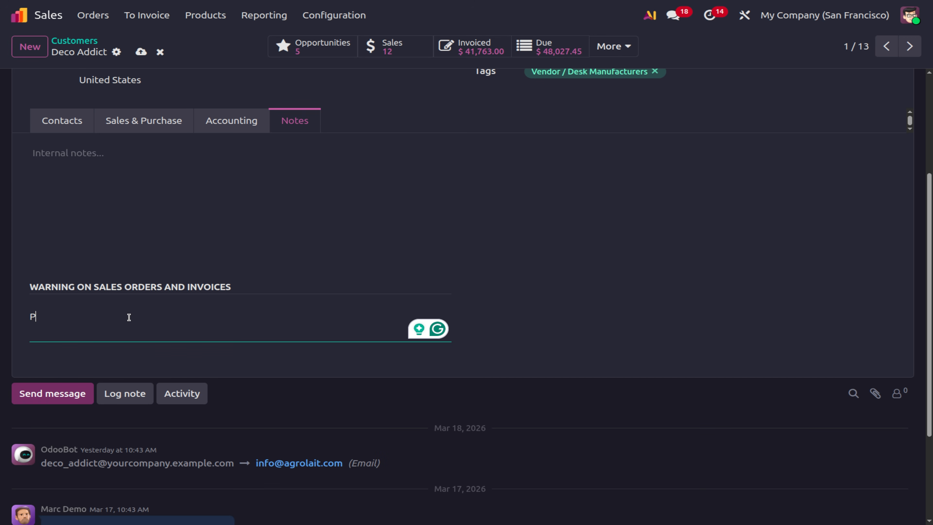
pyautogui.write('ayment issue will be there')
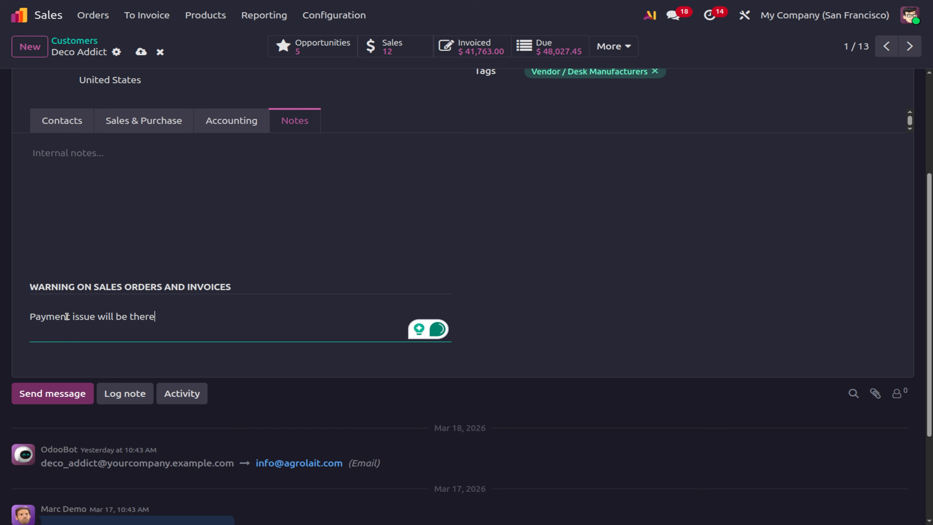
pyautogui.click(141, 52)
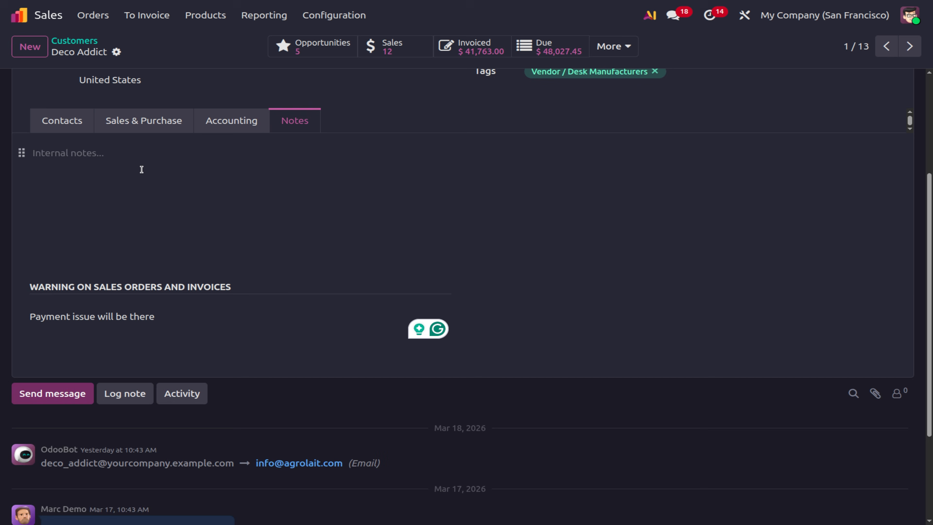
pyautogui.scroll(5, 143, 172)
pyautogui.tripleClick(173, 112)
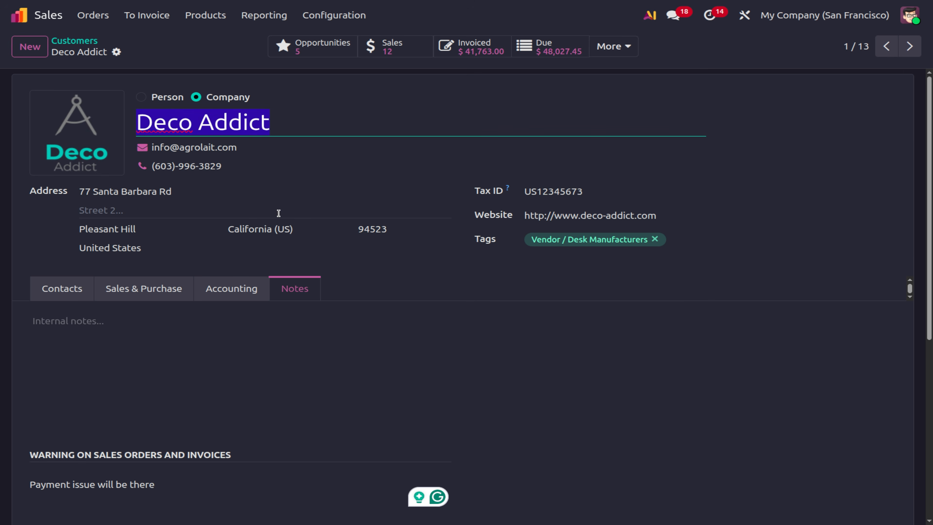
# Start a new quotation from the Quotations list with Deco Addict as the customer.
pyautogui.click(92, 16)
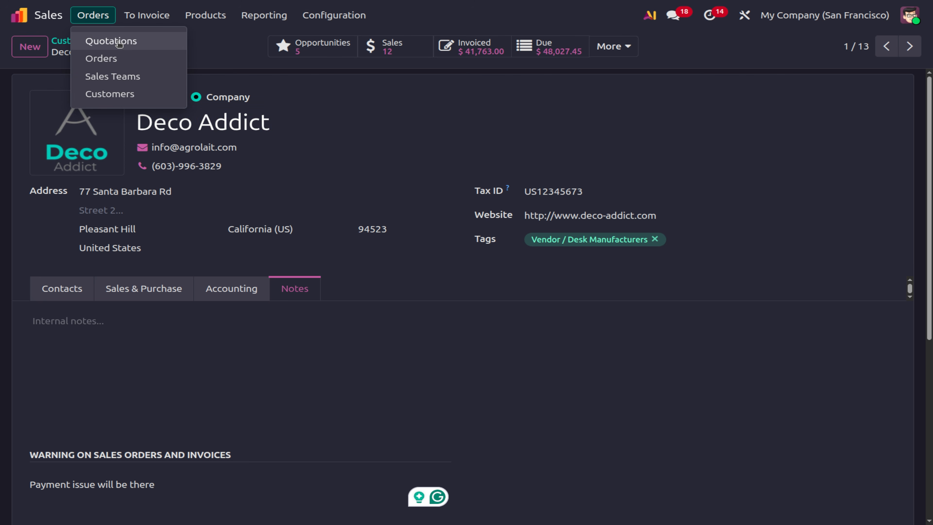
pyautogui.click(119, 44)
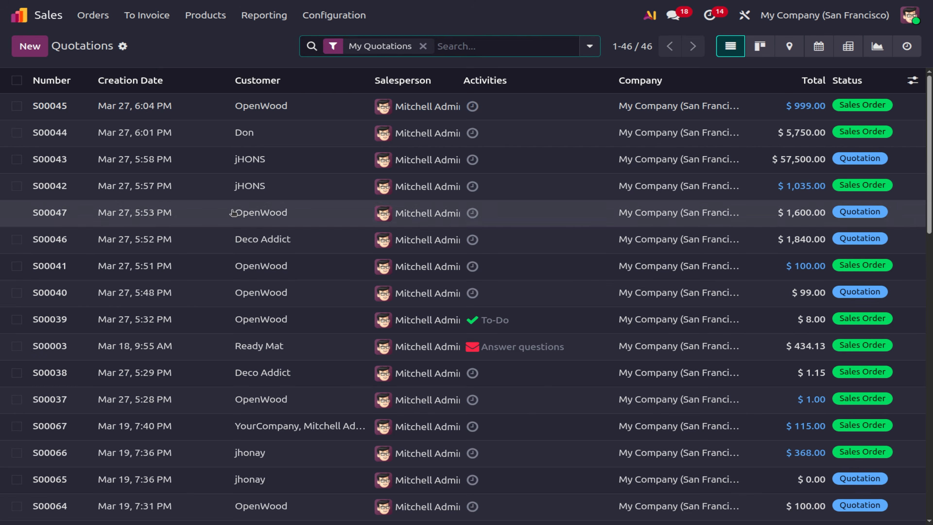
pyautogui.click(21, 48)
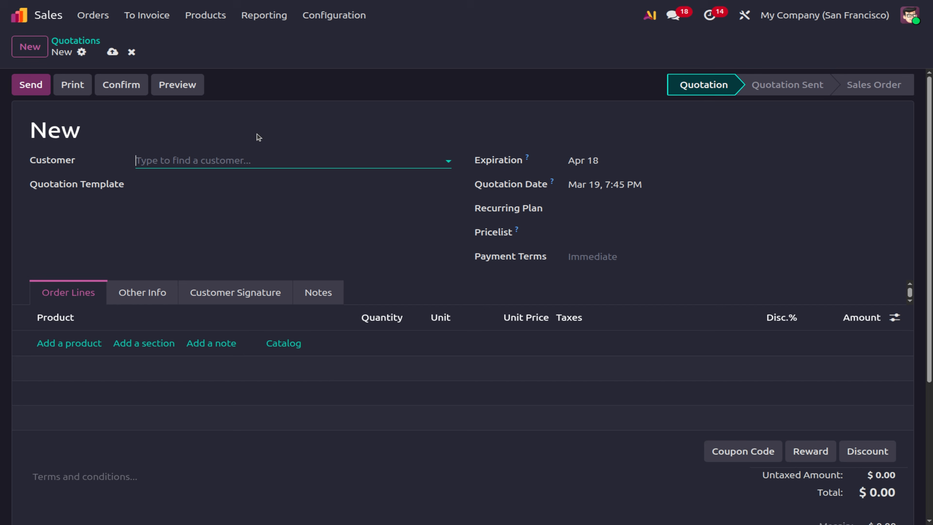
pyautogui.write('Deco Addict')
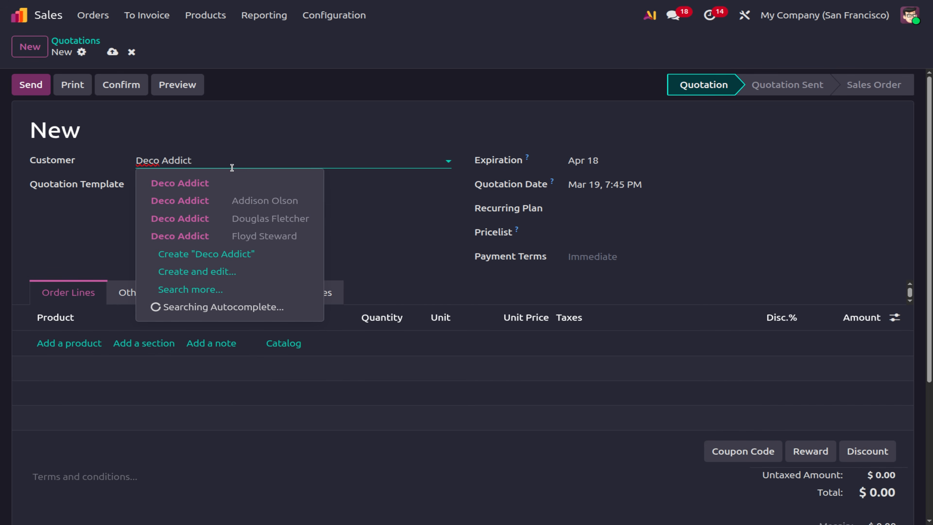
pyautogui.click(214, 184)
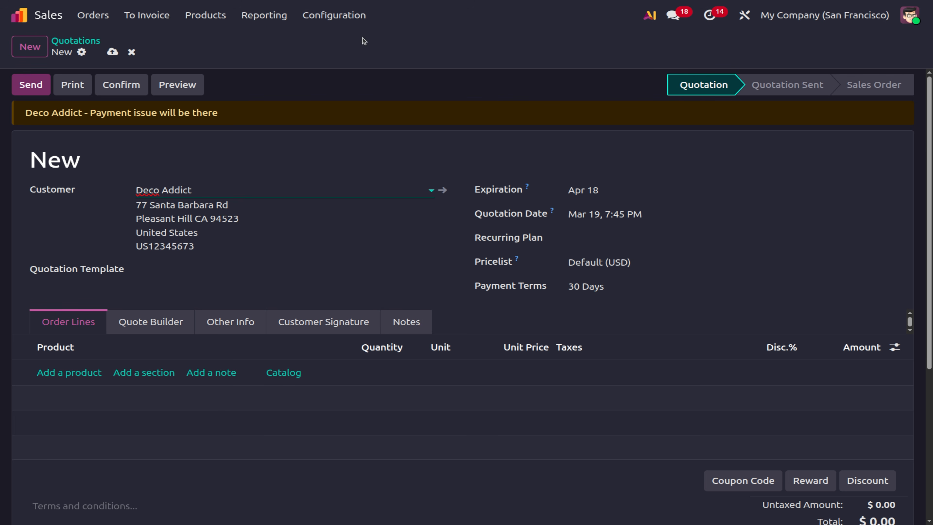
pyautogui.click(334, 15)
# Untick PDF Quote builder under Quotations & Orders in Sales settings and save.
pyautogui.click(353, 40)
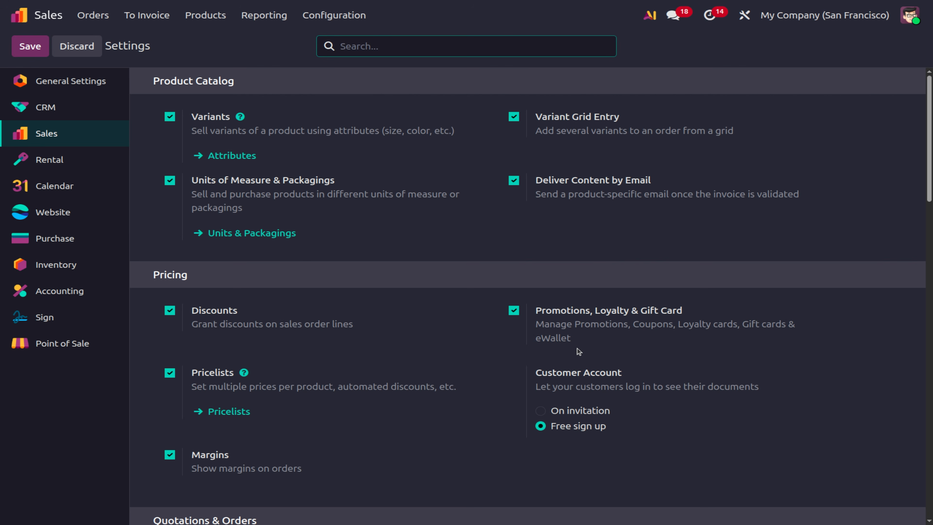
pyautogui.scroll(-8, 577, 349)
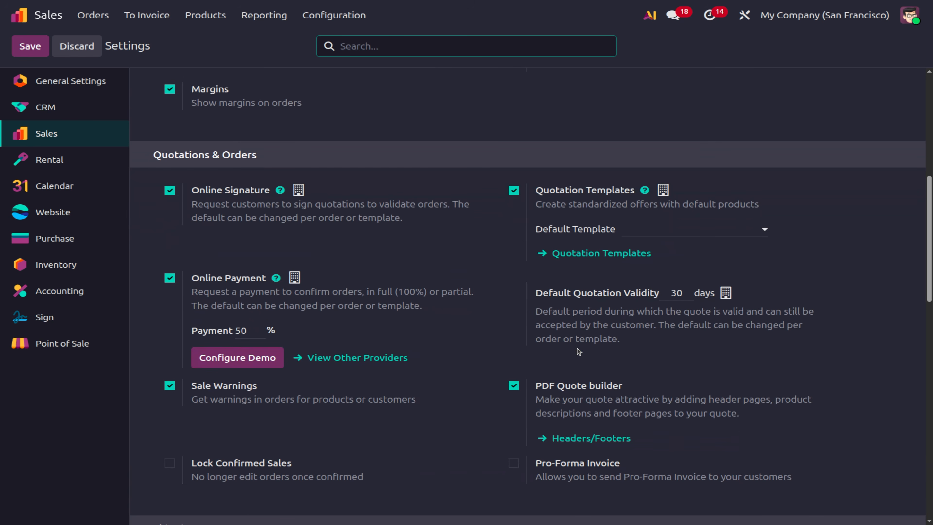
pyautogui.scroll(-2, 578, 348)
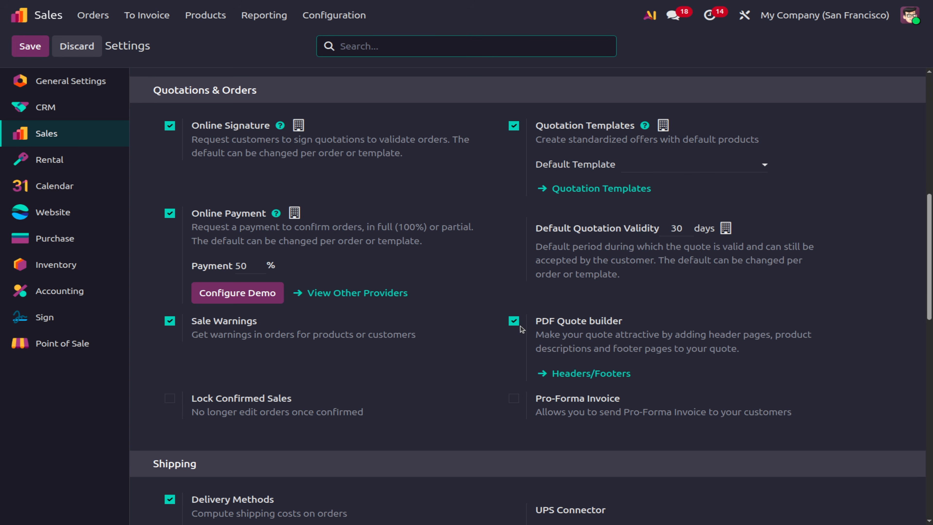
pyautogui.click(514, 321)
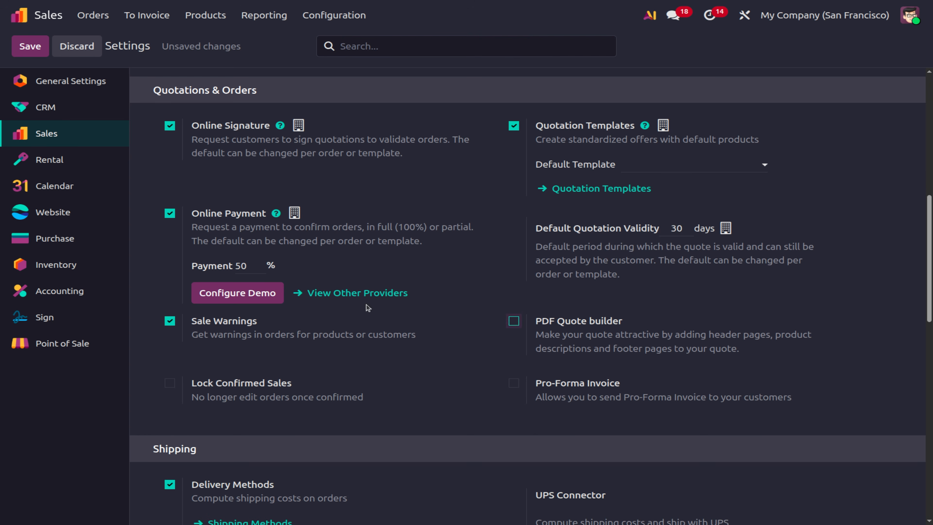
pyautogui.click(40, 50)
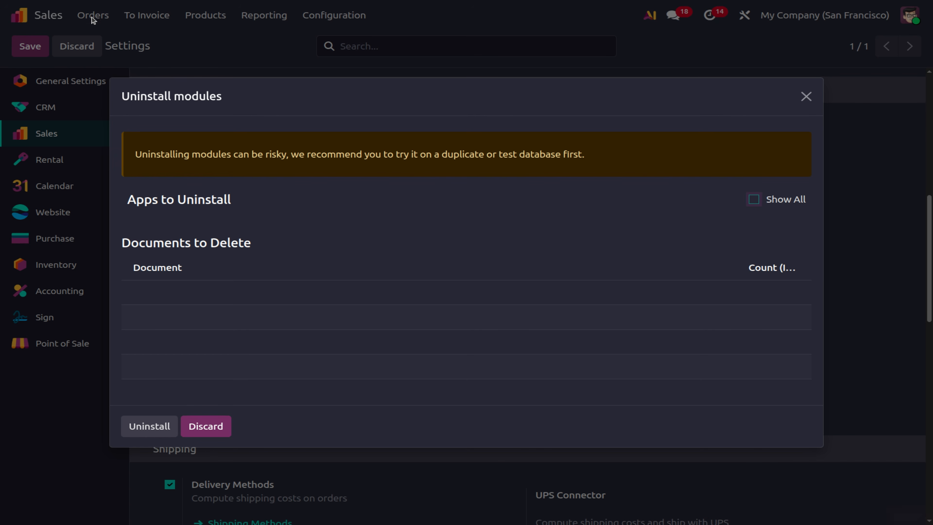
# Confirm uninstalling the PDF Quote builder module and return to the Sales app.
pyautogui.click(148, 433)
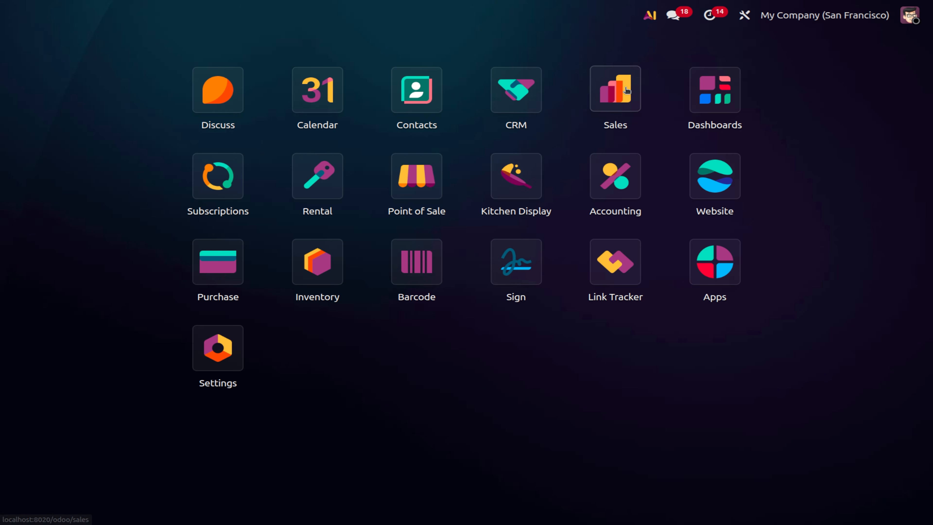
pyautogui.click(626, 90)
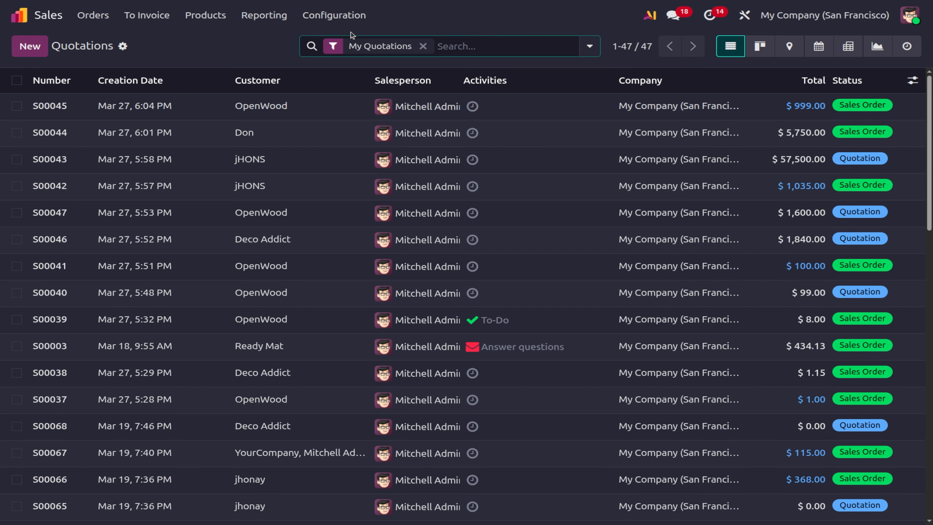
pyautogui.click(334, 15)
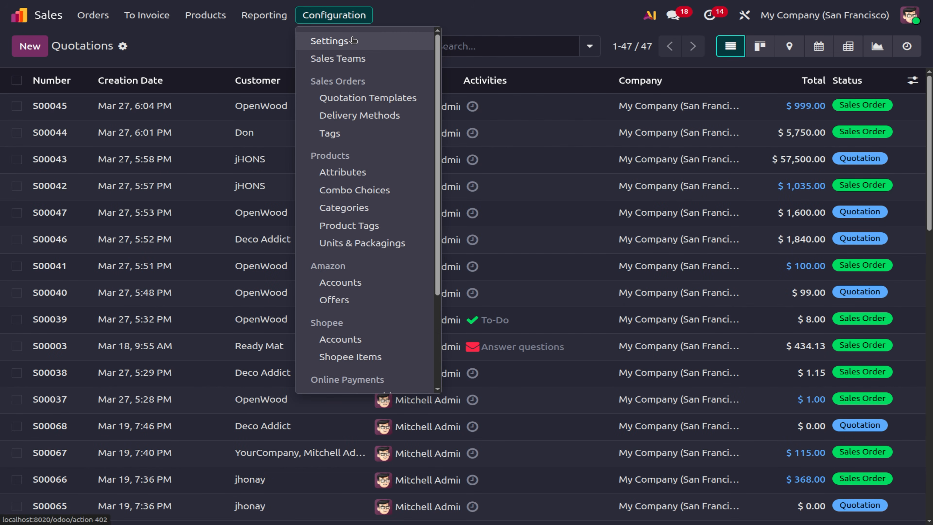
pyautogui.click(352, 41)
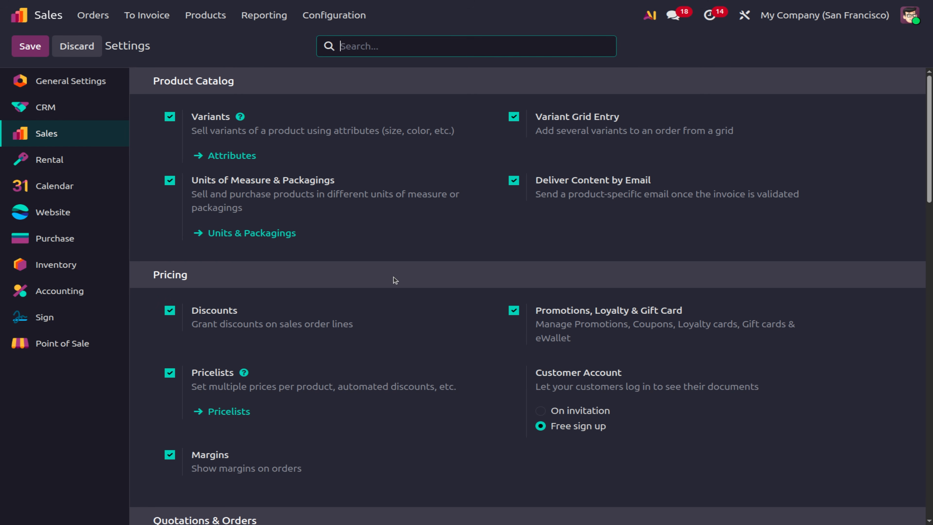
pyautogui.scroll(-8, 394, 278)
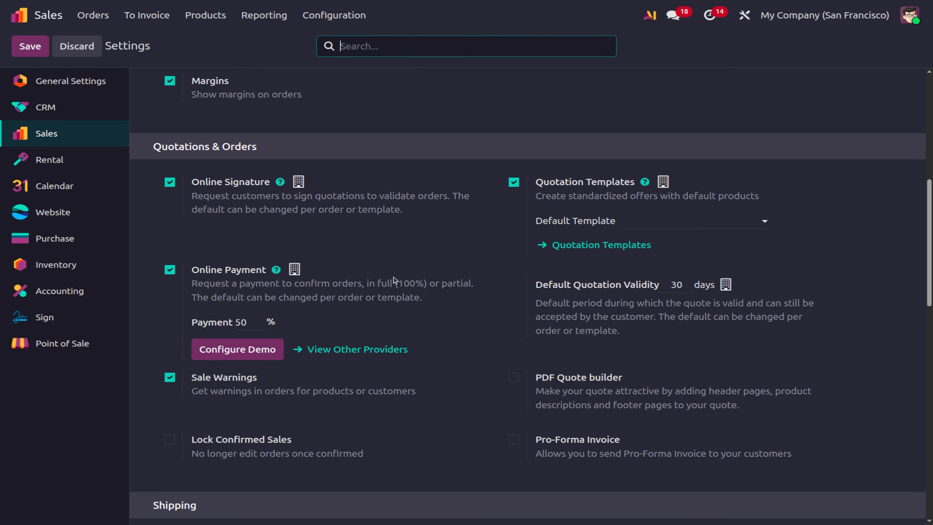
pyautogui.scroll(-1, 395, 280)
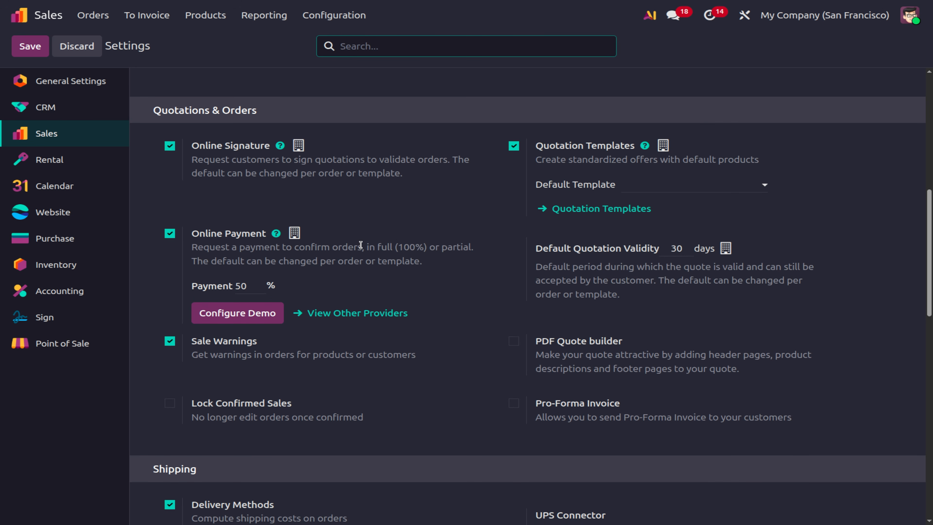
pyautogui.click(108, 20)
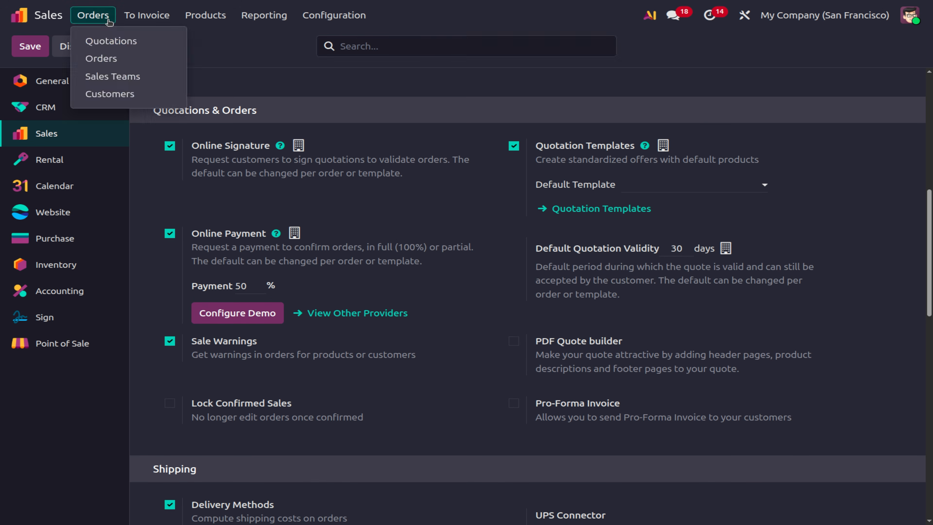
pyautogui.click(108, 39)
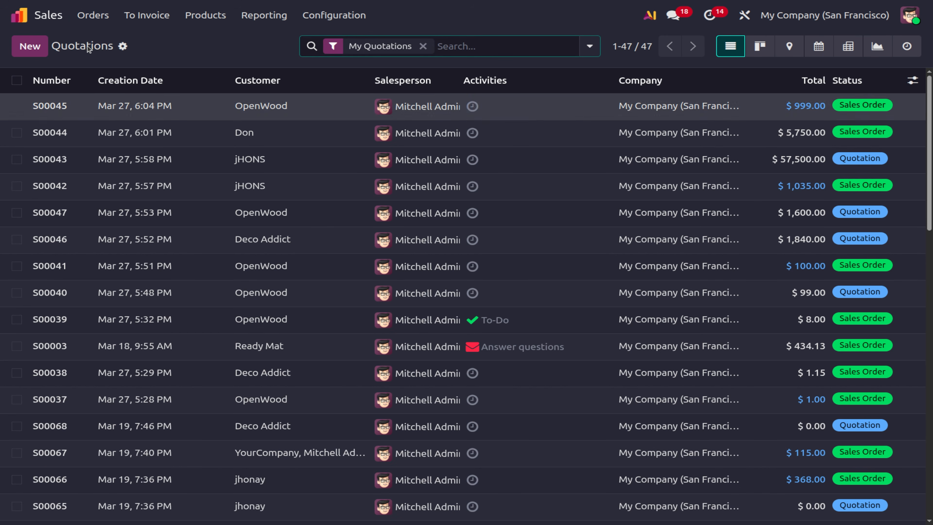
pyautogui.click(36, 46)
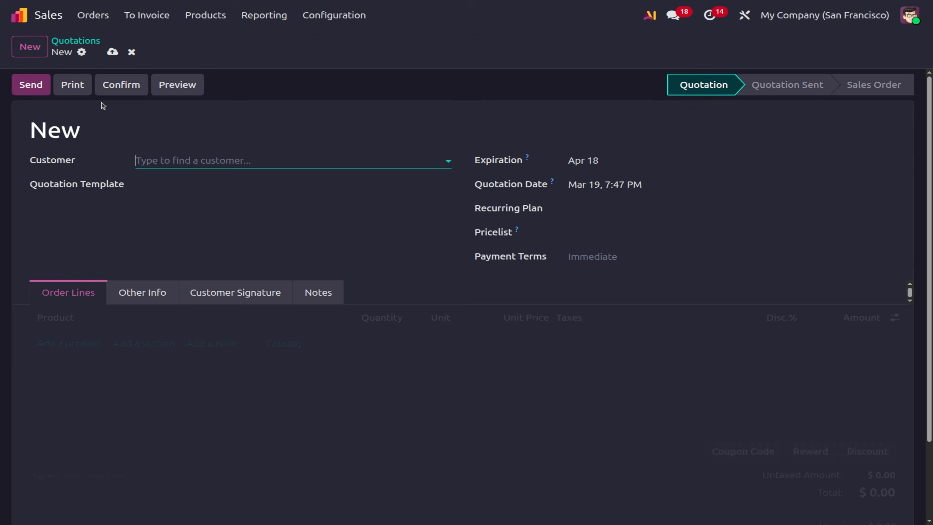
pyautogui.click(193, 161)
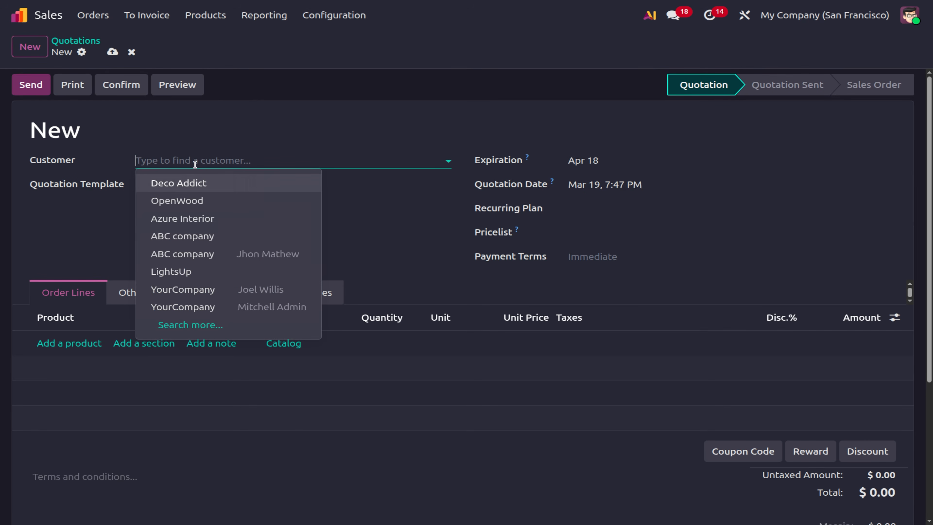
pyautogui.click(195, 184)
pyautogui.click(73, 373)
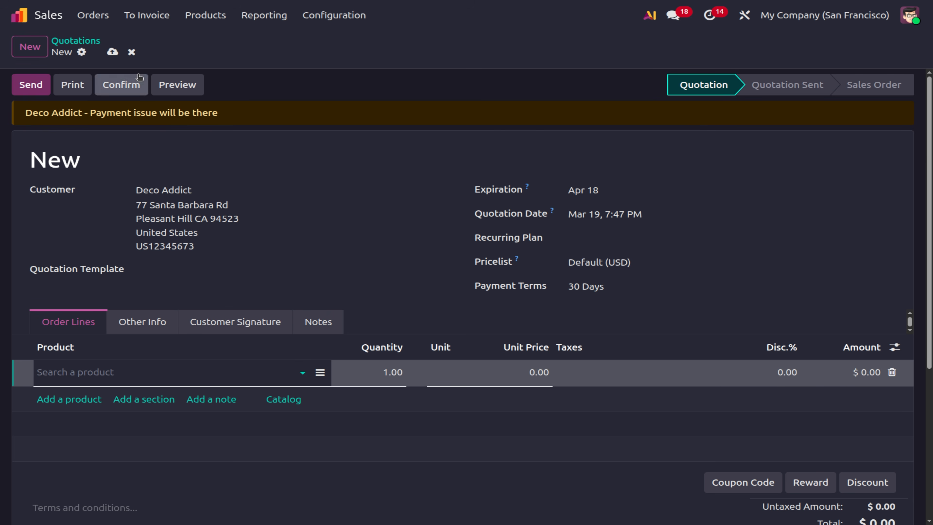
pyautogui.click(131, 58)
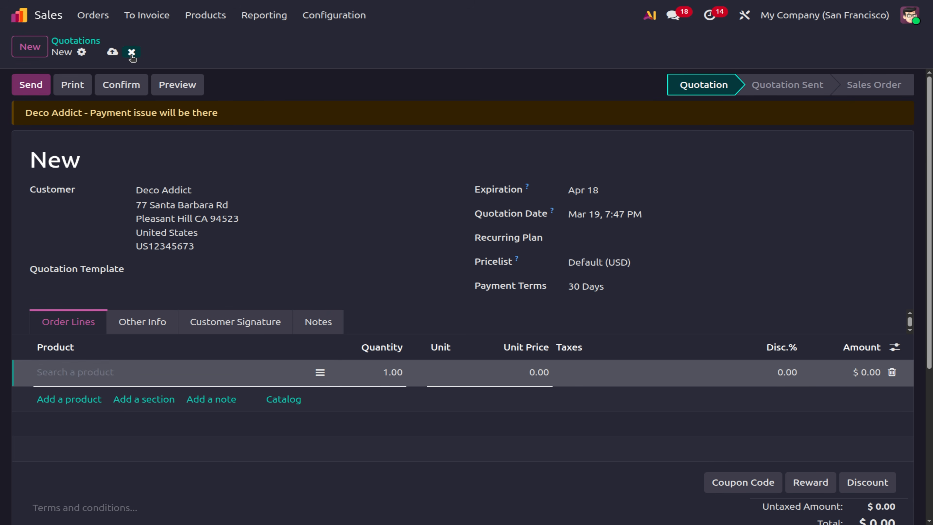
# Enable PDF Quote builder and Pro-Forma Invoice in Sales settings and save.
pyautogui.click(334, 18)
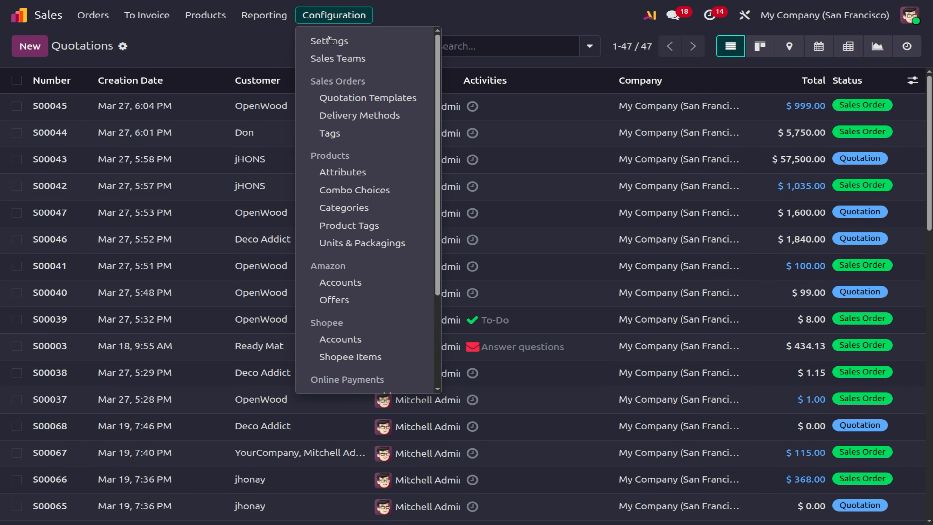
pyautogui.click(328, 41)
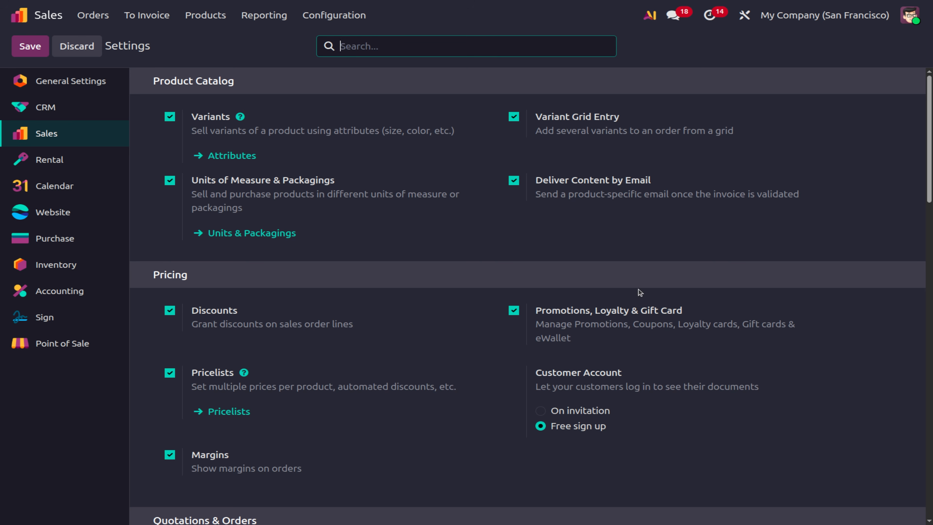
pyautogui.scroll(-8, 650, 355)
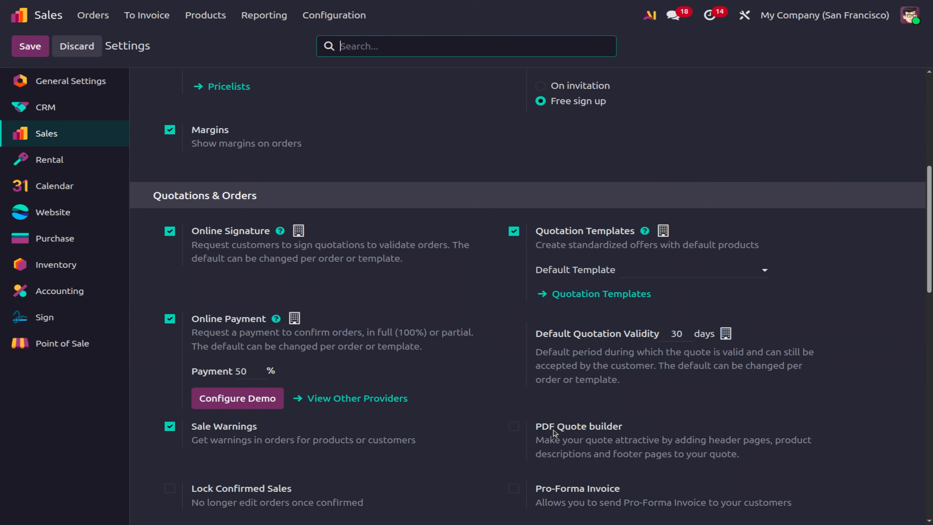
pyautogui.click(514, 427)
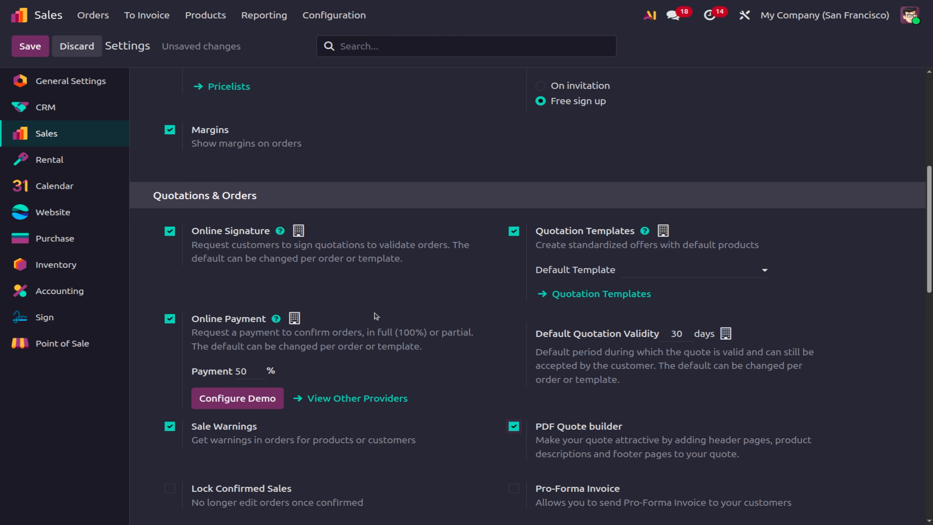
pyautogui.scroll(-3, 491, 472)
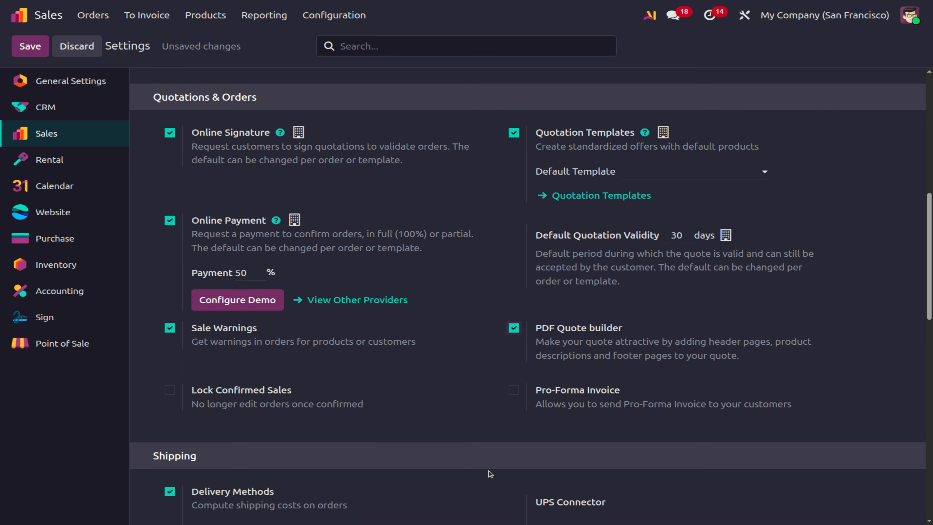
pyautogui.click(515, 390)
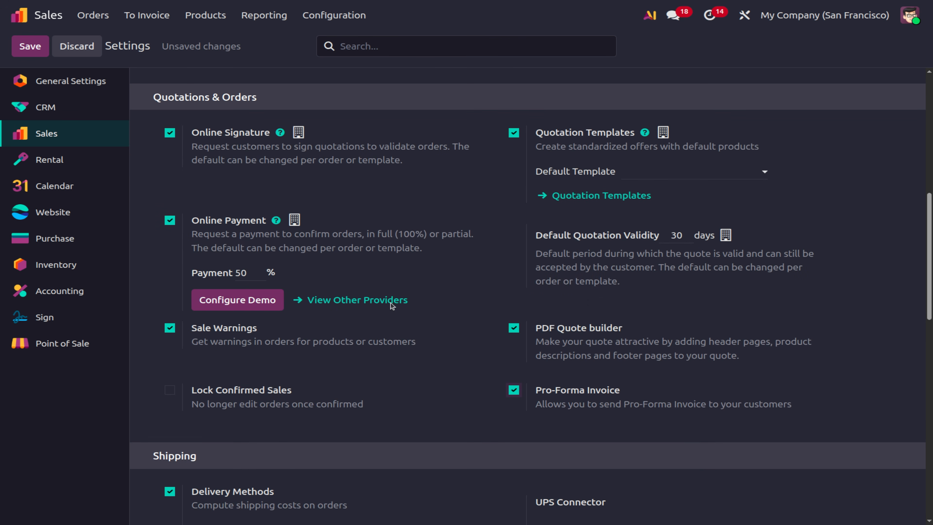
pyautogui.click(43, 47)
# Tick Lock Confirmed Sales and save the reloaded settings.
pyautogui.click(170, 390)
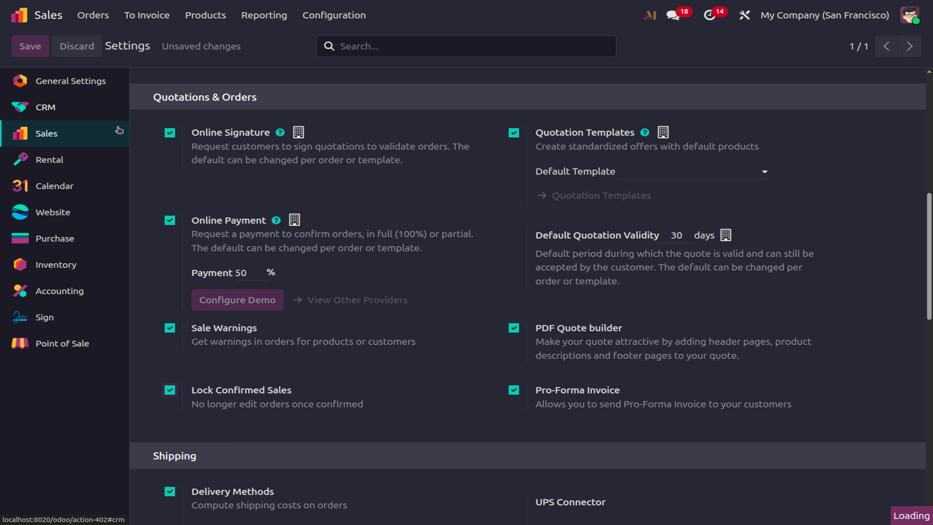
pyautogui.click(50, 54)
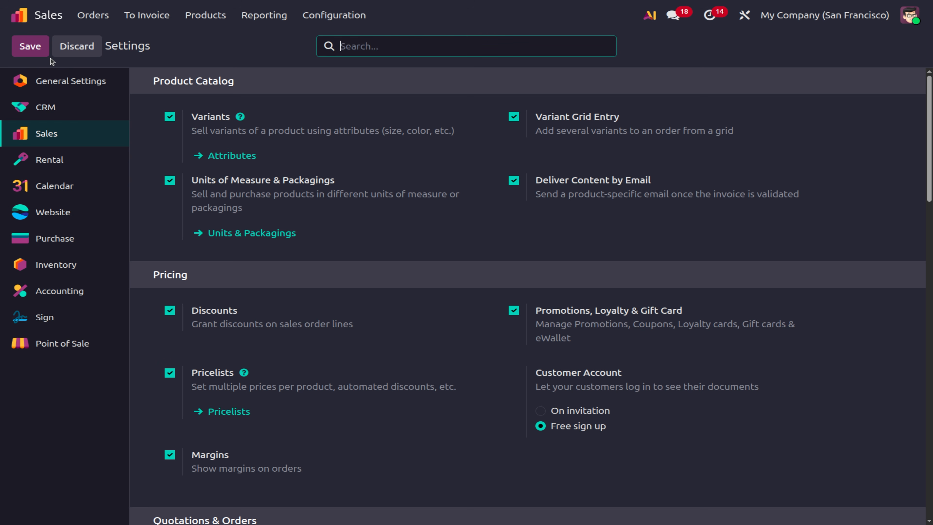
pyautogui.scroll(-10, 194, 287)
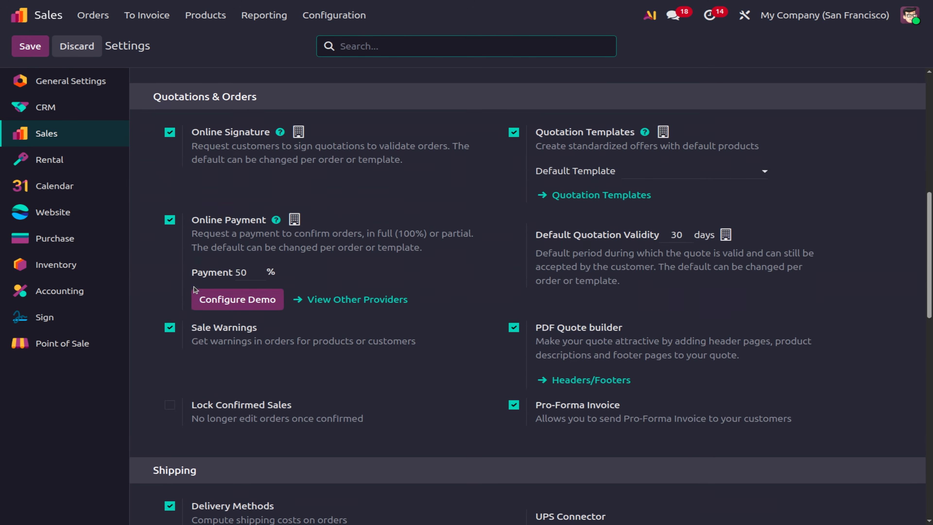
pyautogui.click(99, 14)
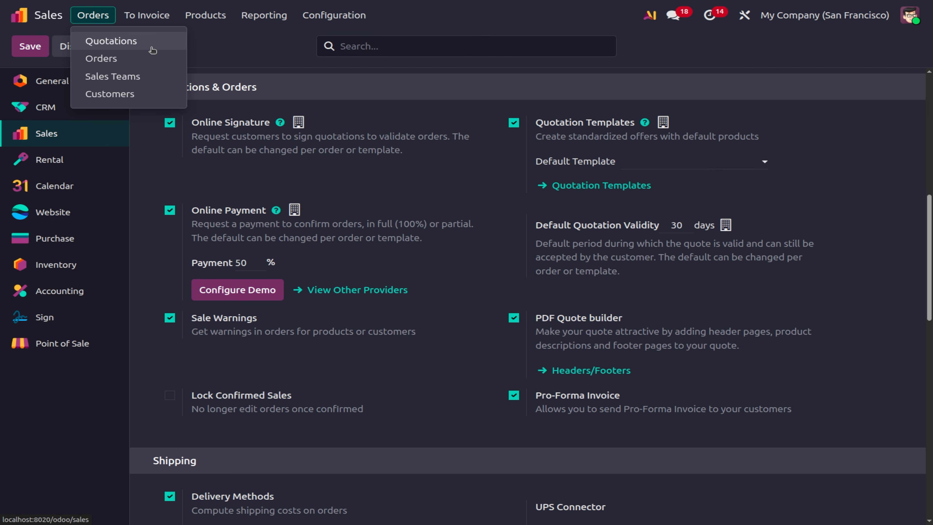
# Create a new quotation for Deco Addict with an Aperol Spritz order line.
pyautogui.click(152, 48)
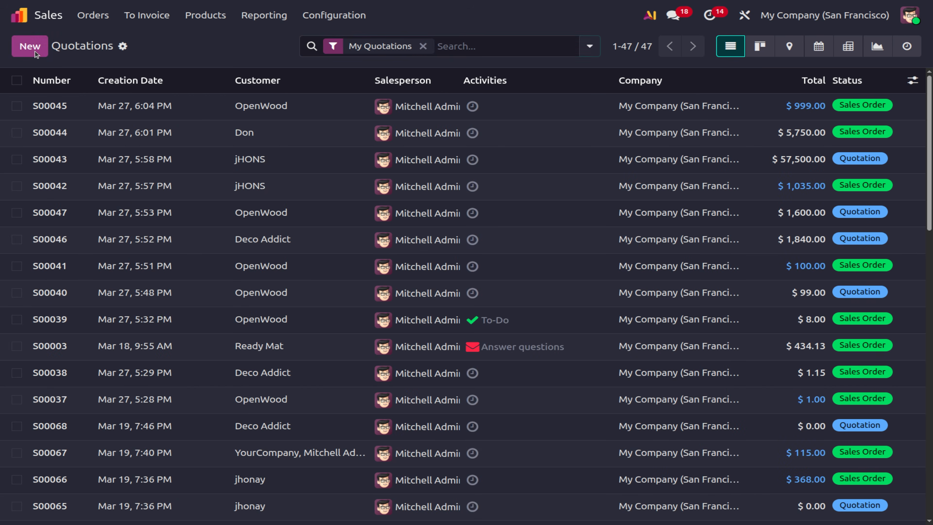
pyautogui.click(35, 52)
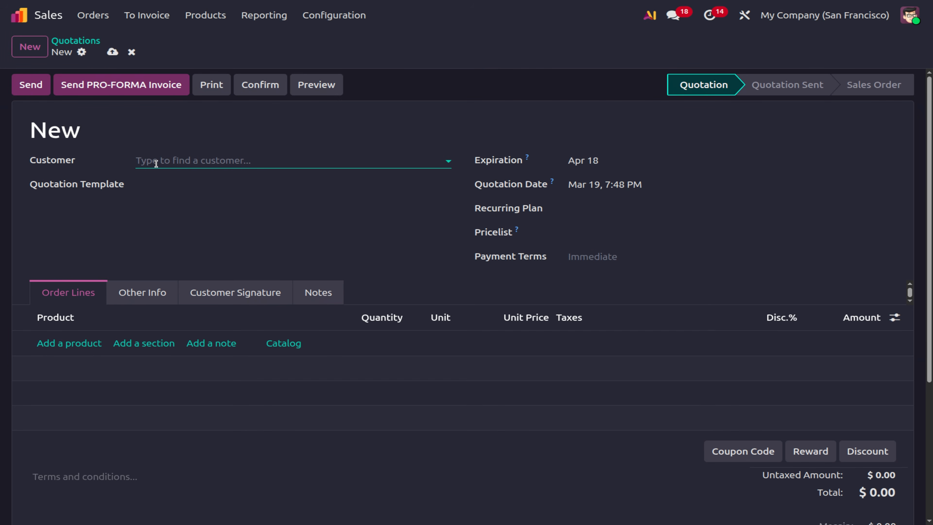
pyautogui.click(156, 163)
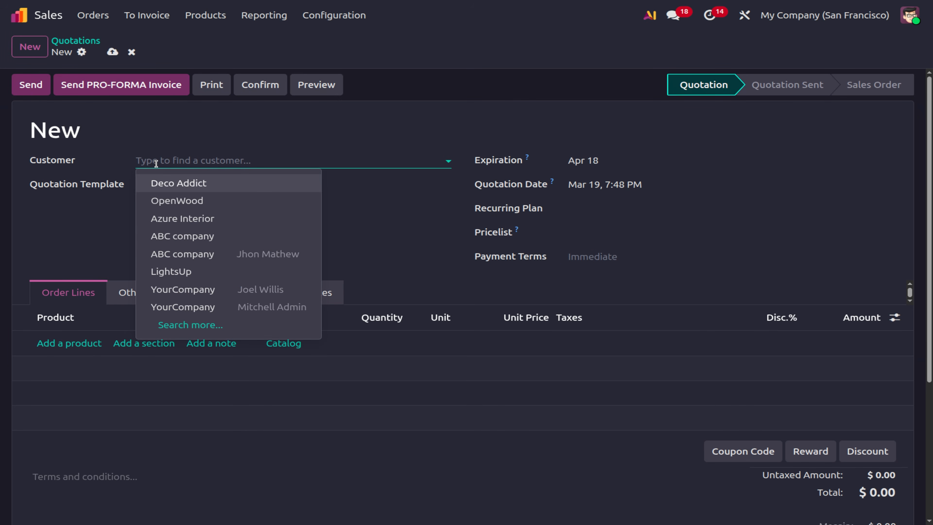
pyautogui.click(192, 189)
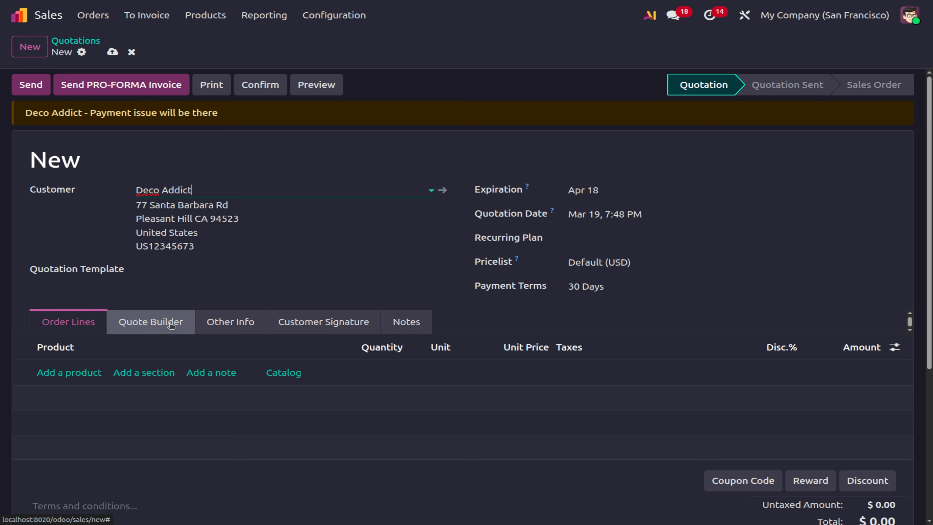
pyautogui.click(88, 370)
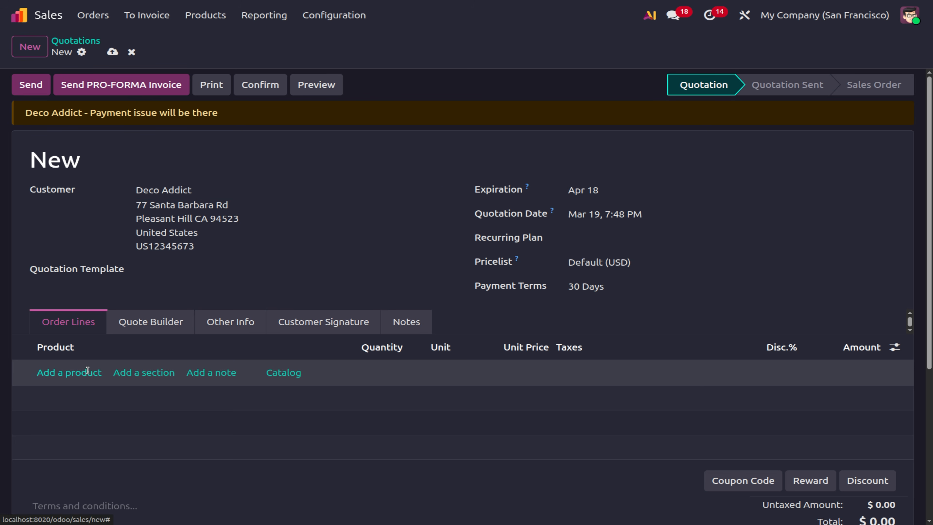
pyautogui.click(88, 371)
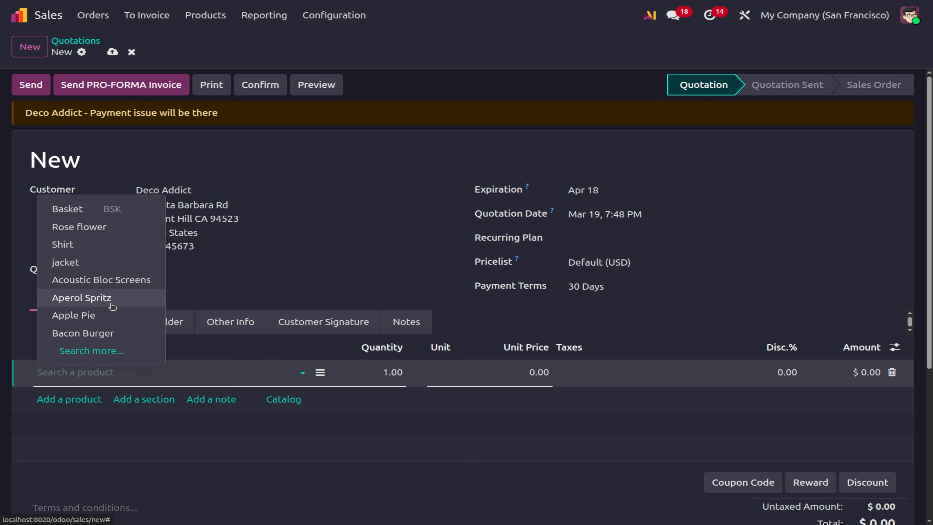
pyautogui.click(112, 306)
# Include the About Us header page in the Quote Builder and save the quotation.
pyautogui.click(135, 321)
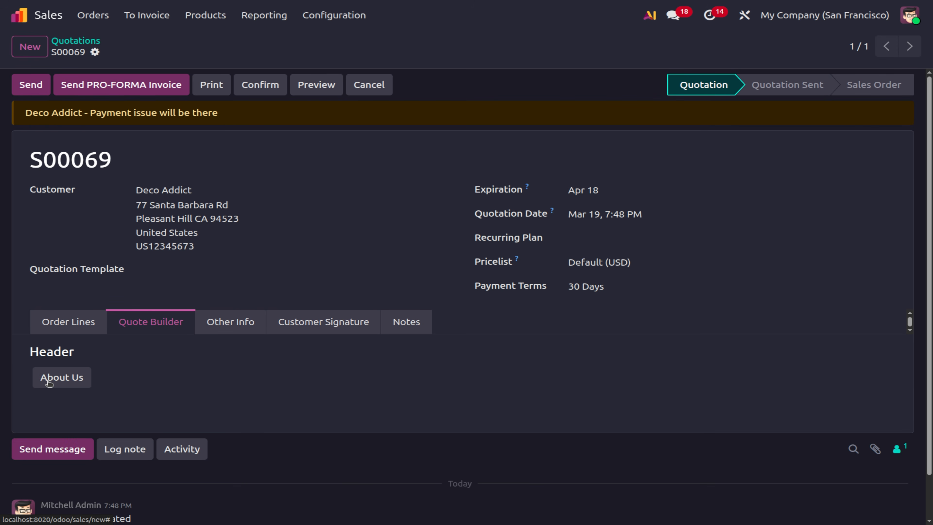
pyautogui.click(49, 382)
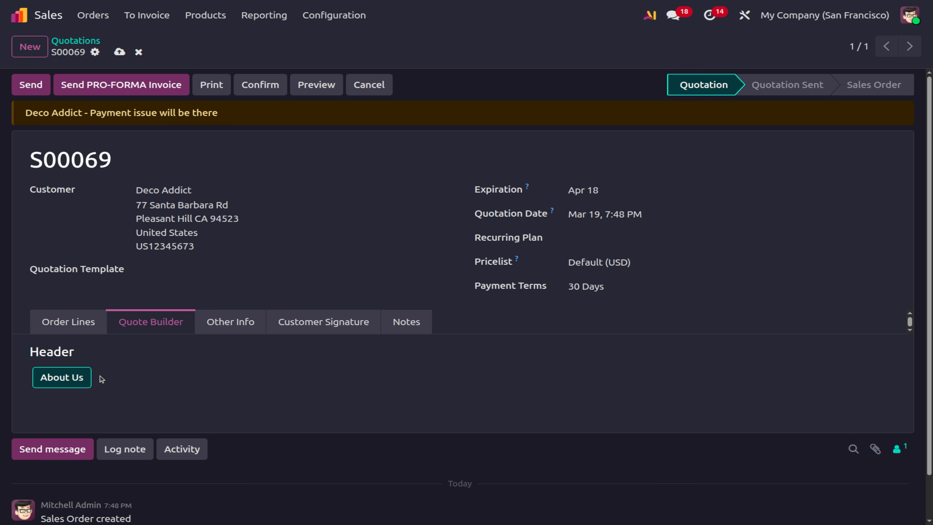
pyautogui.click(32, 84)
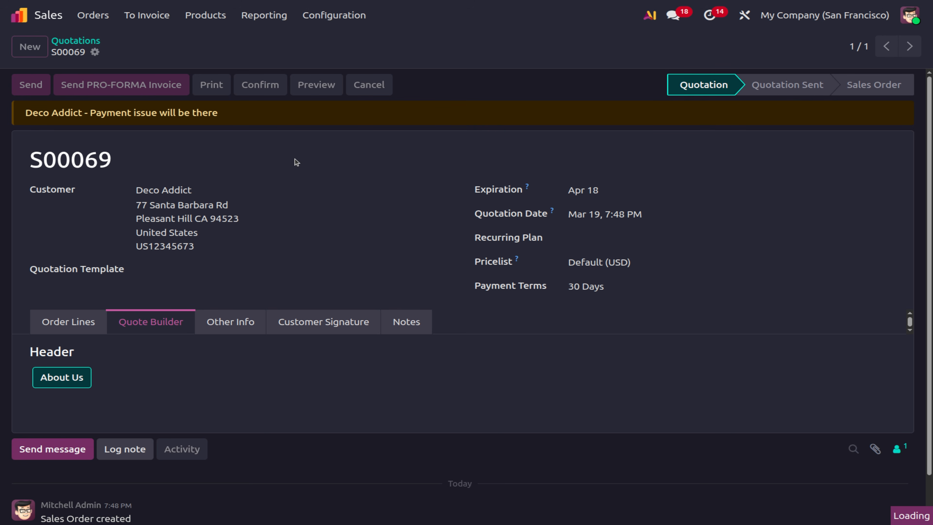
pyautogui.scroll(-1, 297, 162)
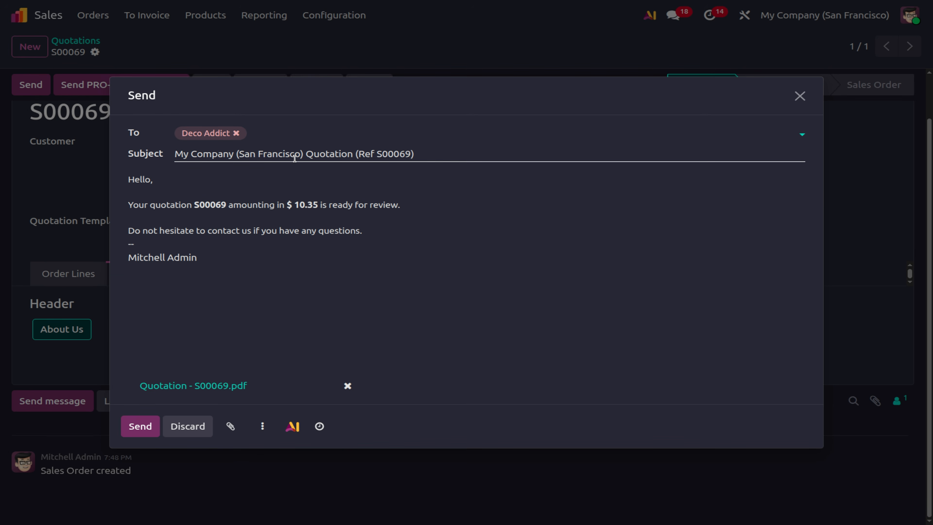
# Email S00069 with its PDF to Deco Addict, then deselect the About Us header page.
pyautogui.click(172, 389)
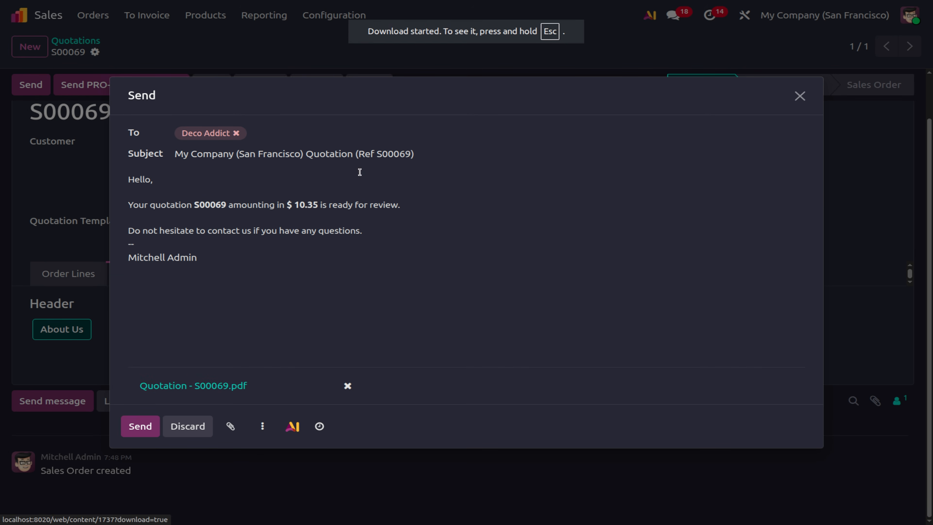
pyautogui.click(133, 434)
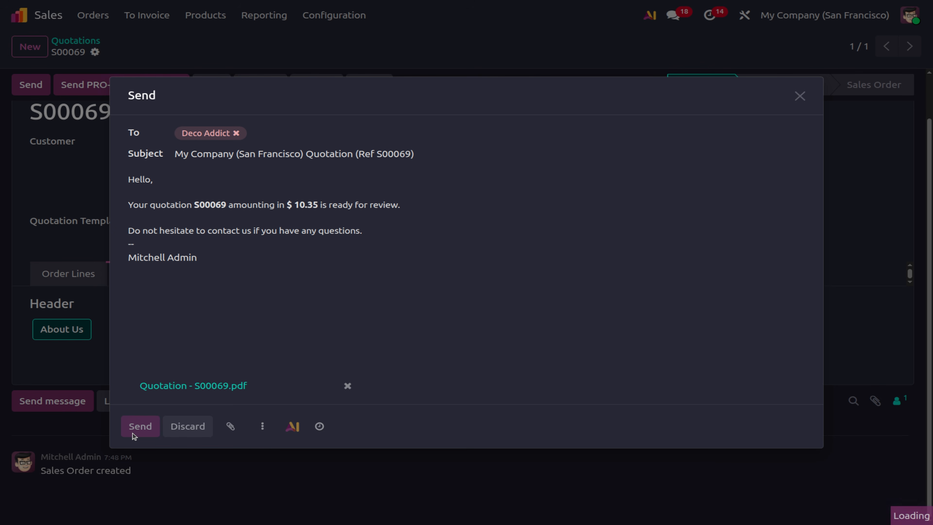
pyautogui.scroll(-4, 249, 487)
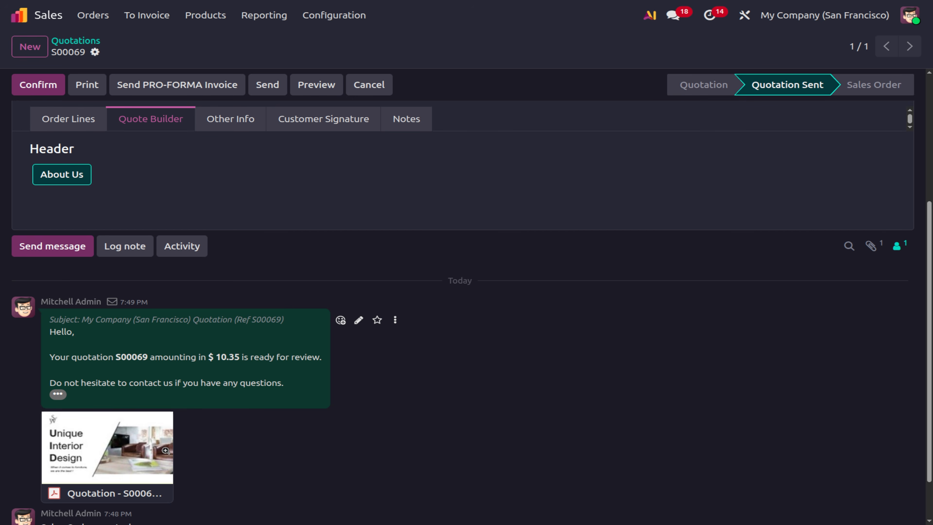
pyautogui.scroll(-1, 238, 457)
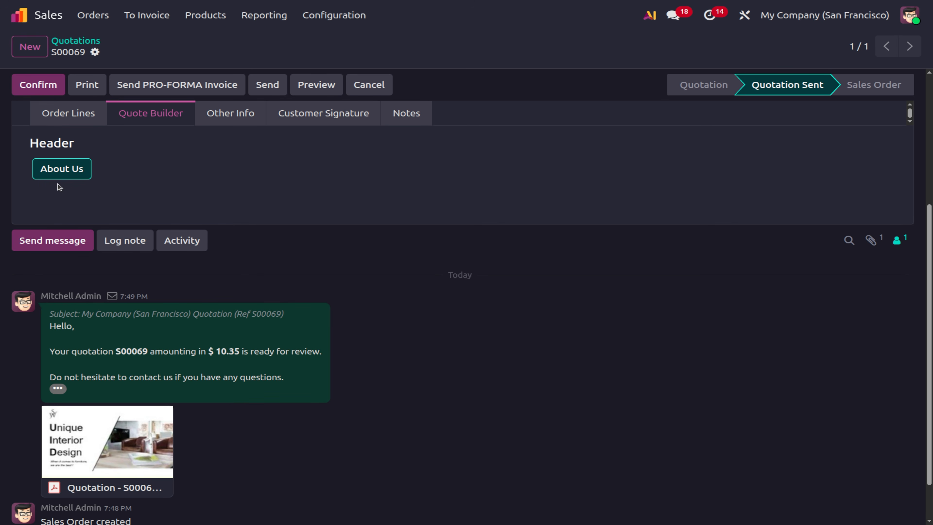
pyautogui.click(61, 179)
# Save the quotation and resend it to Deco Addict with a fresh PDF.
pyautogui.scroll(5, 61, 179)
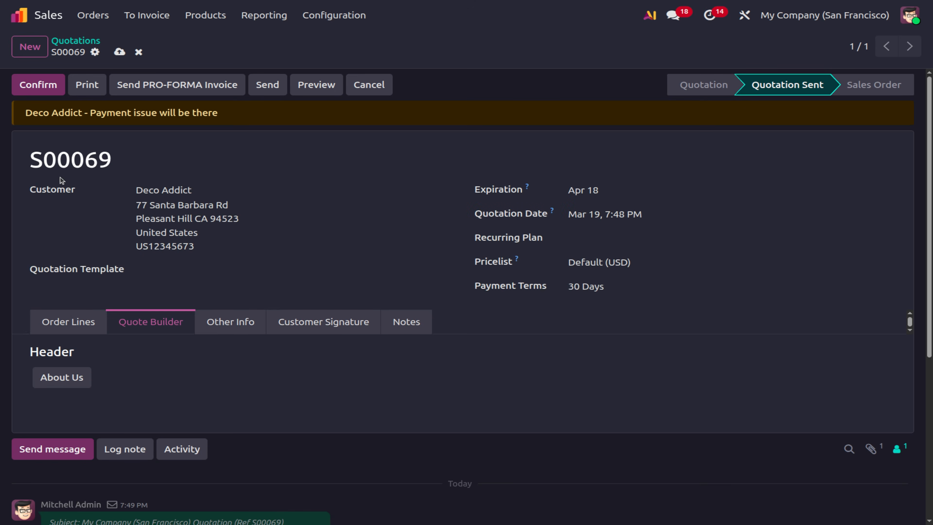
pyautogui.click(119, 52)
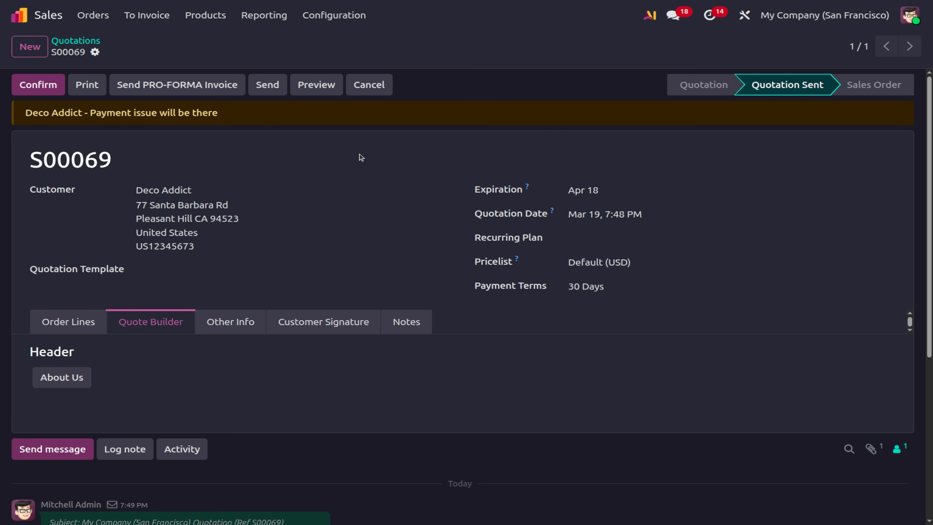
pyautogui.click(272, 95)
pyautogui.scroll(-4, 343, 273)
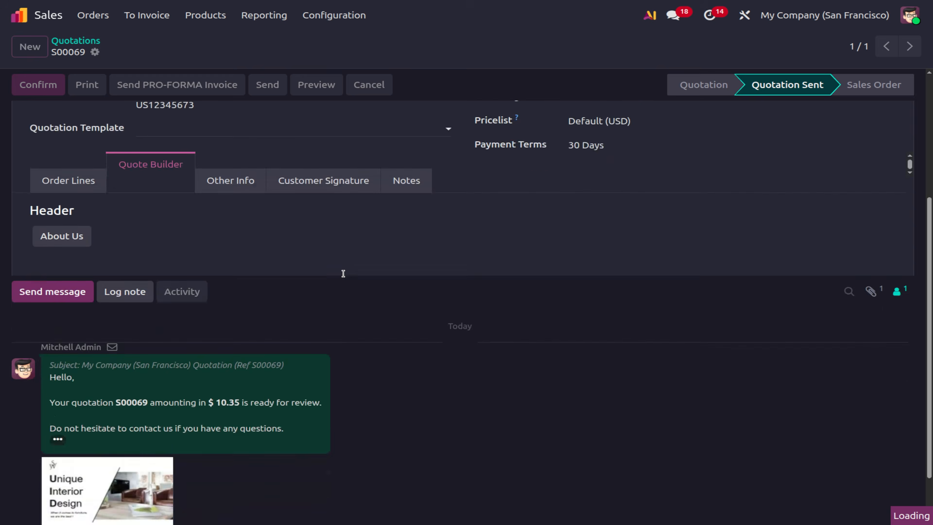
pyautogui.scroll(-3, 344, 273)
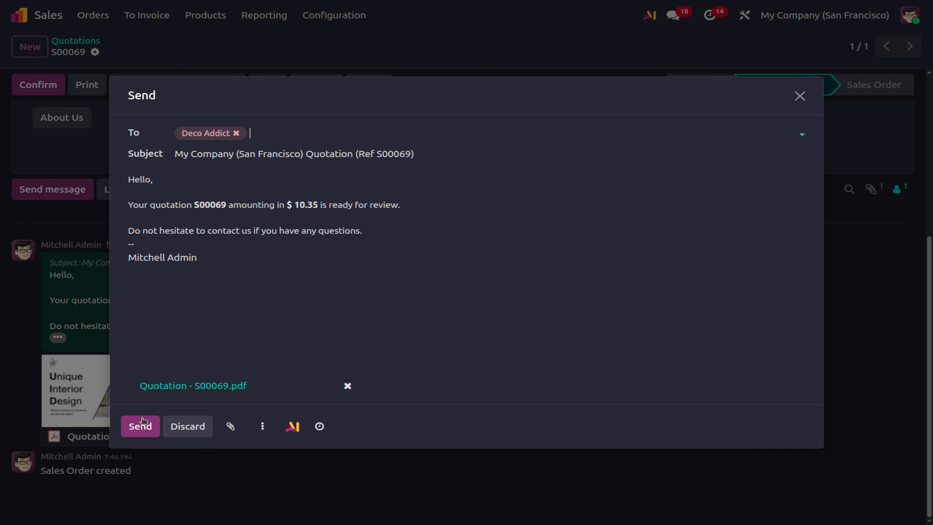
pyautogui.click(143, 425)
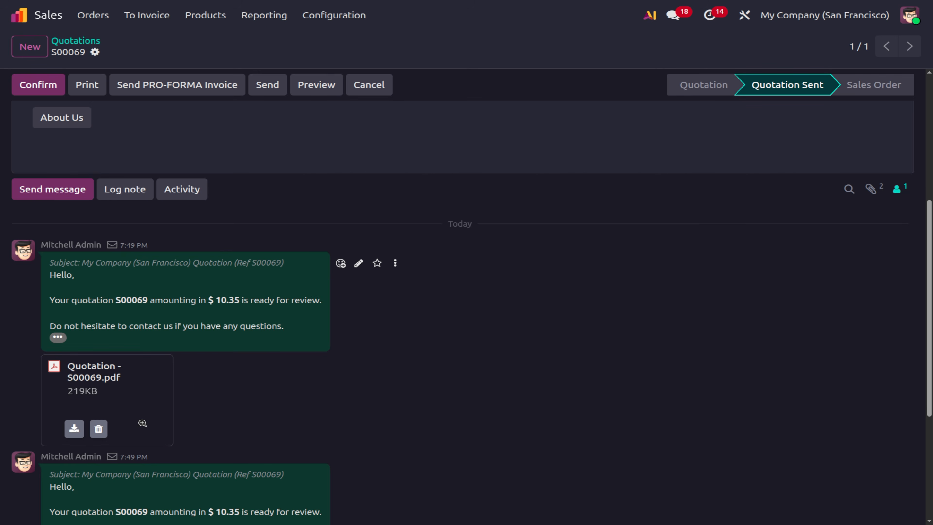
# Scroll through S00069's chatter to compare the two emailed PDFs, 219KB and 299KB.
pyautogui.scroll(1, 250, 407)
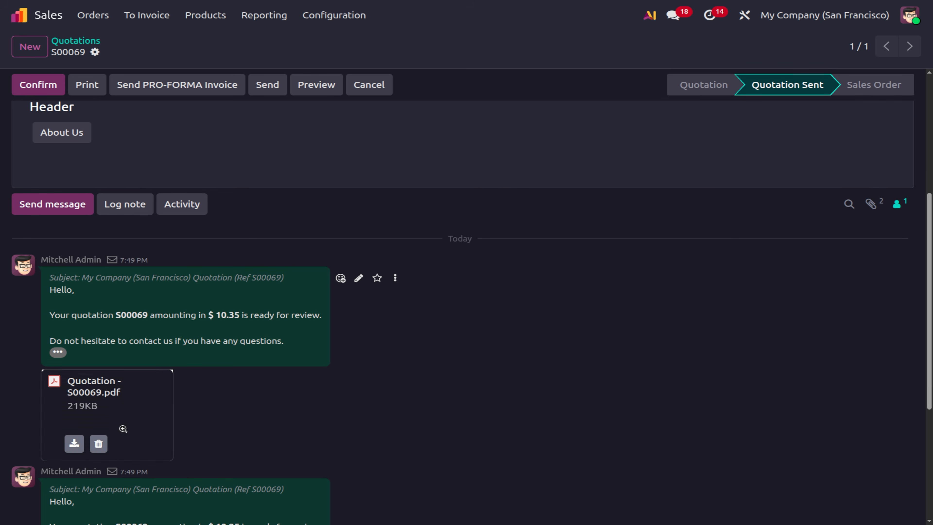
pyautogui.scroll(-5, 342, 438)
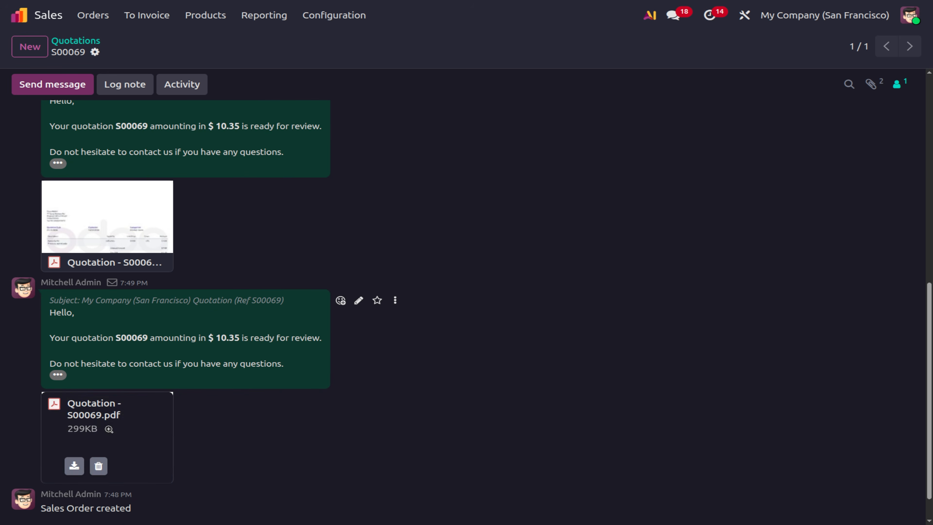
pyautogui.moveTo(112, 435)
pyautogui.scroll(-1, 315, 420)
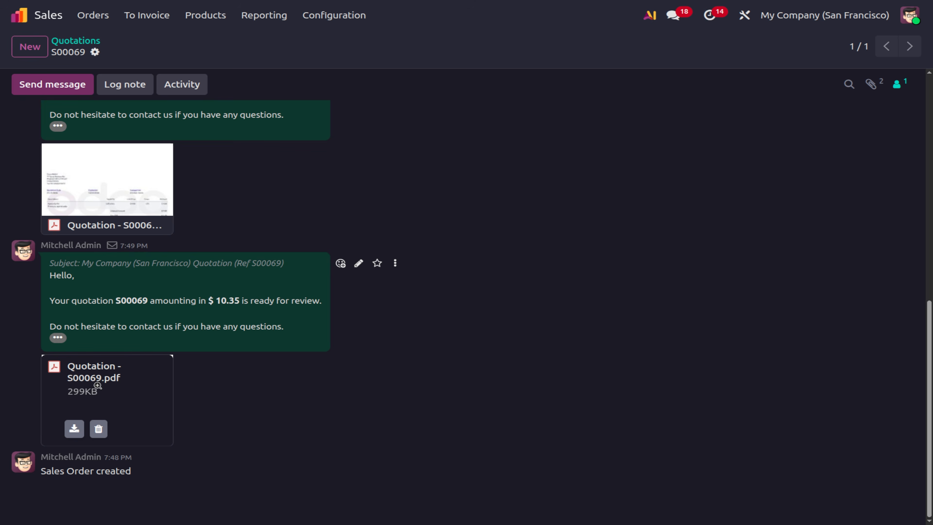
pyautogui.scroll(3, 131, 397)
pyautogui.moveTo(147, 267)
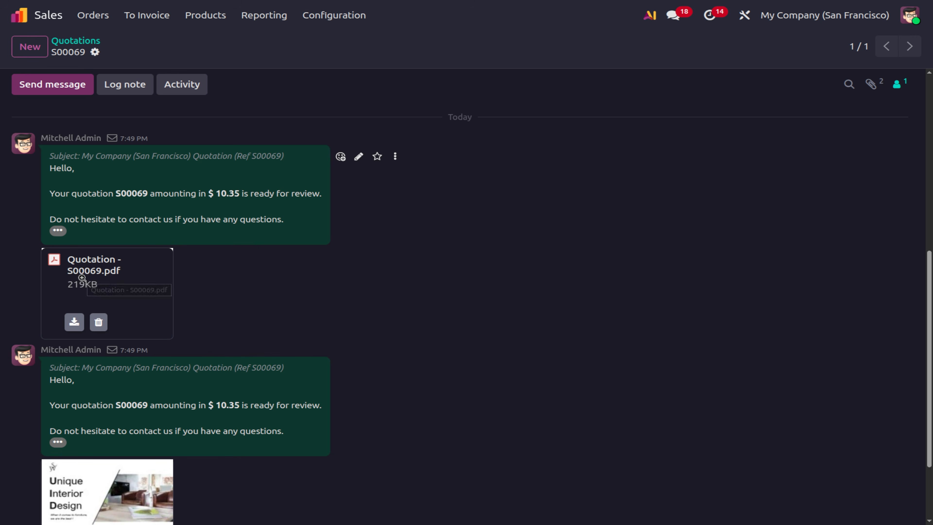
pyautogui.scroll(8, 81, 268)
pyautogui.scroll(1, 83, 279)
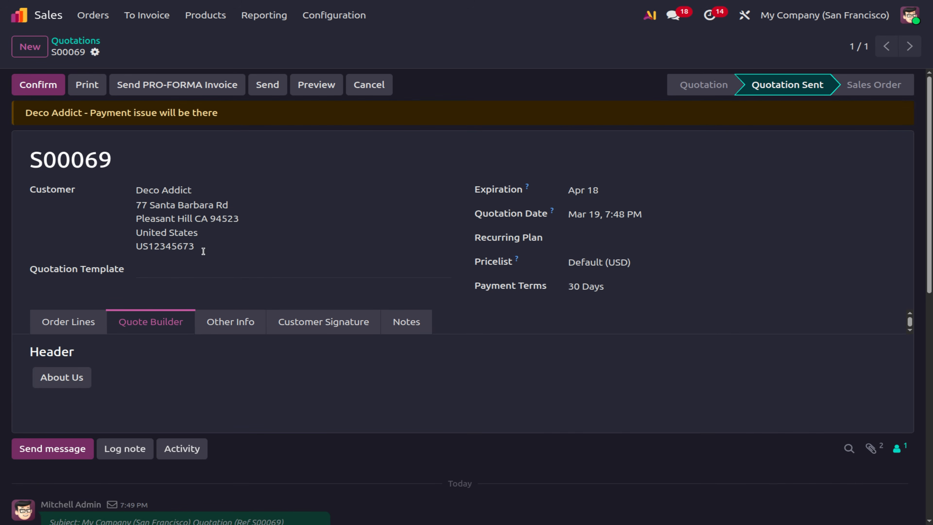
# Create a new quotation for Deco Addict with an Apple Pie order line.
pyautogui.click(75, 40)
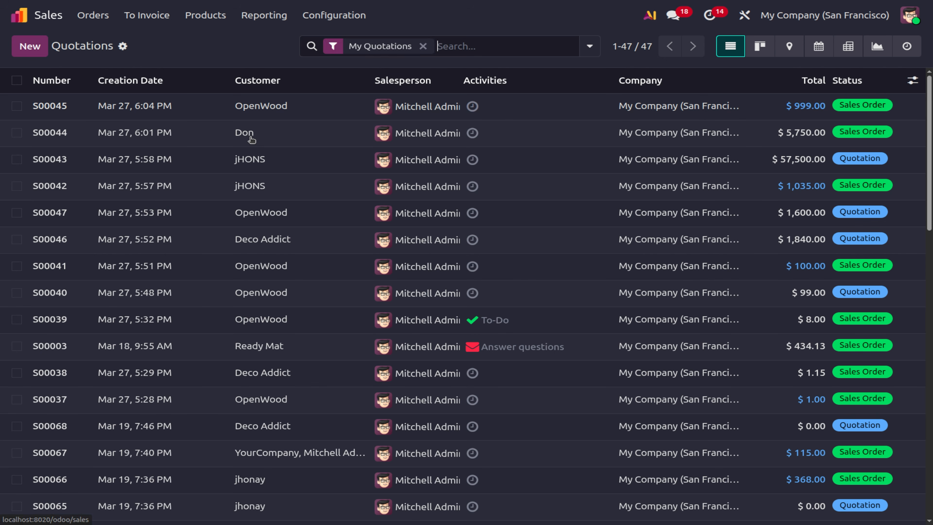
pyautogui.click(31, 51)
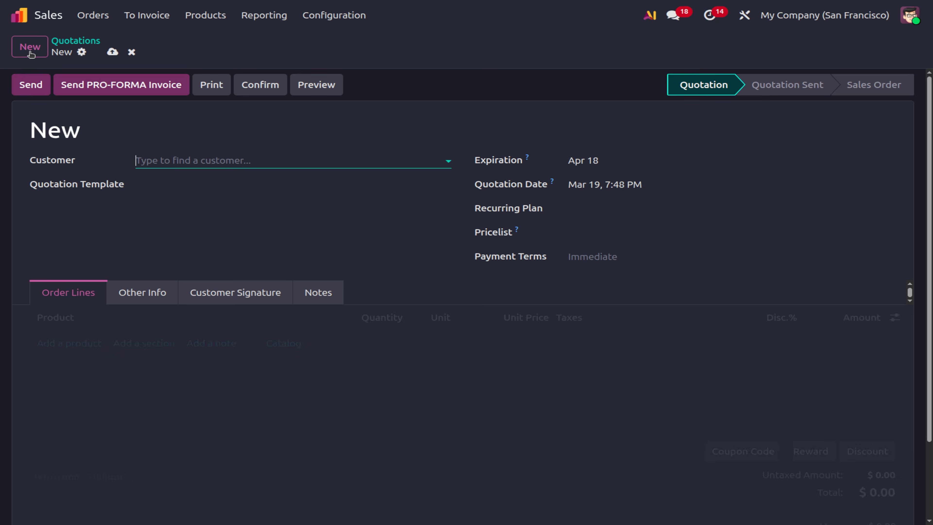
pyautogui.click(156, 161)
pyautogui.click(157, 182)
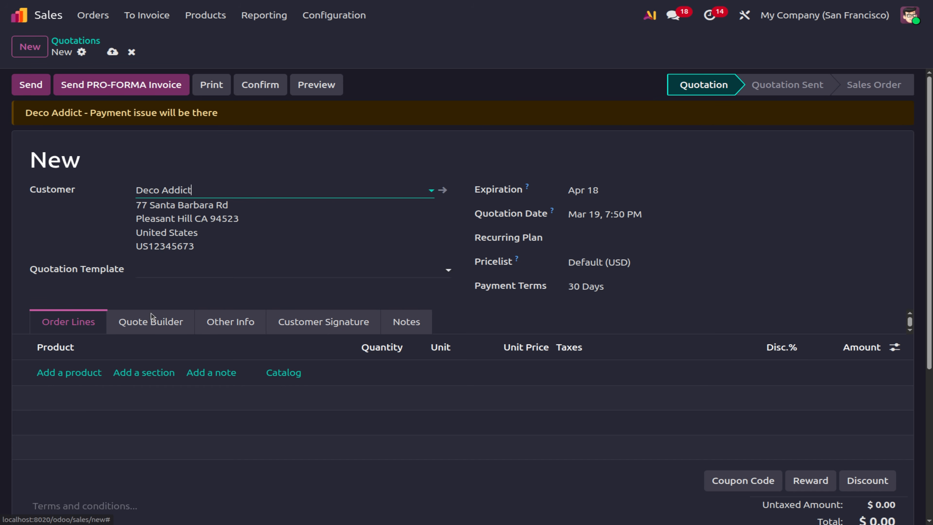
pyautogui.click(58, 373)
pyautogui.click(58, 373)
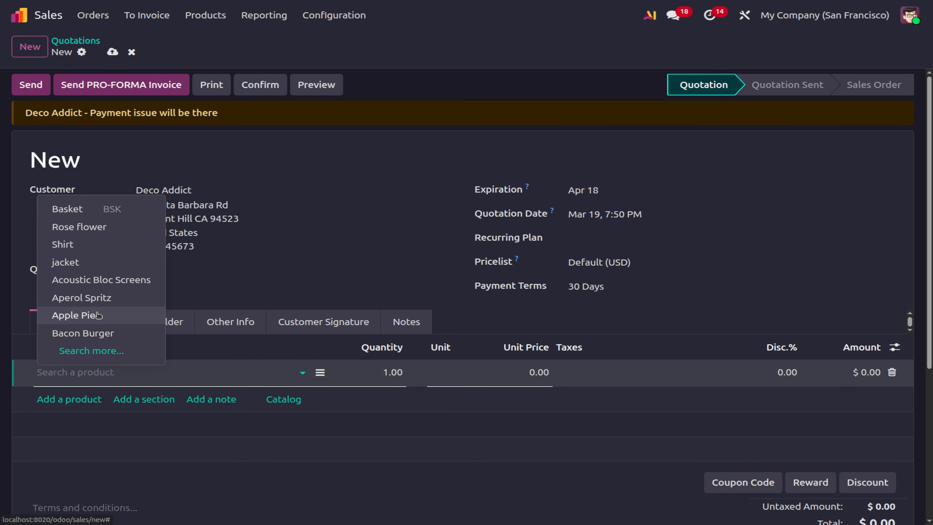
pyautogui.click(99, 313)
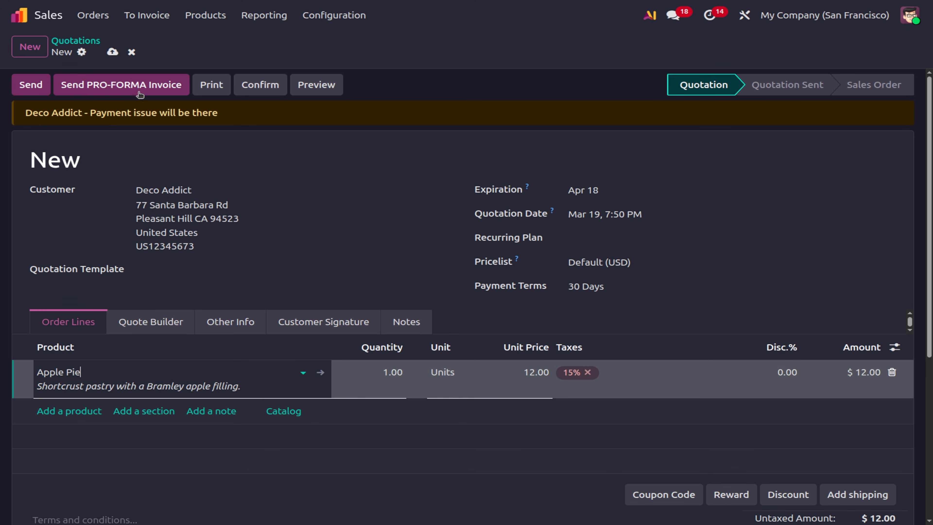
# Send the PRO-FORMA invoice for S00070 to Deco Addict and check the attached PDF.
pyautogui.click(127, 81)
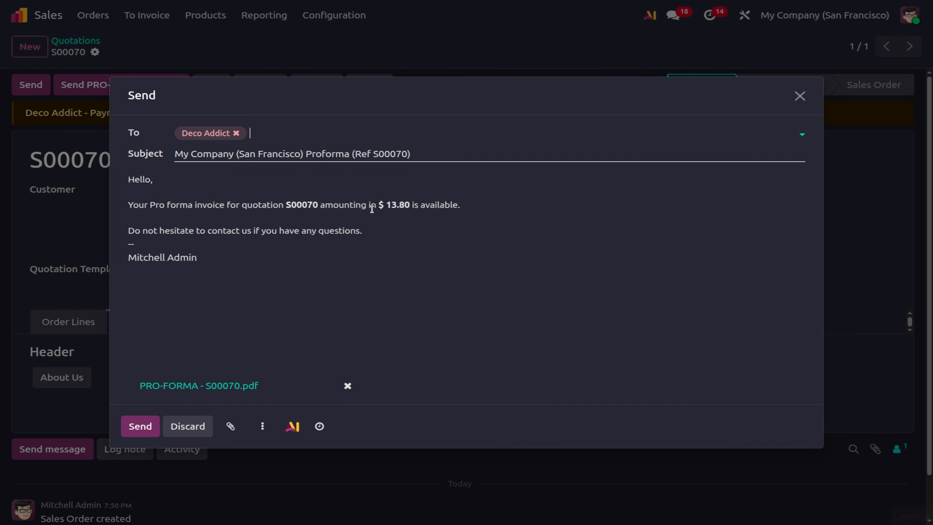
pyautogui.click(137, 433)
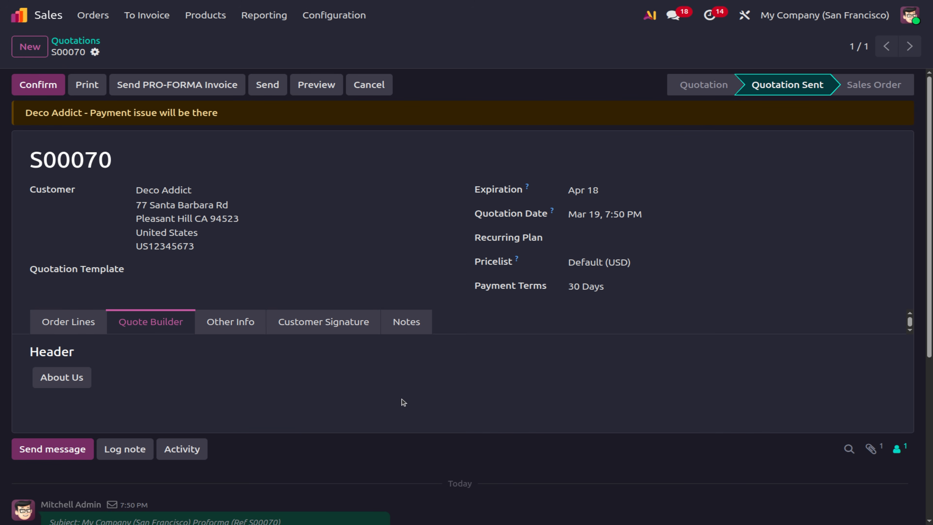
pyautogui.scroll(-6, 401, 398)
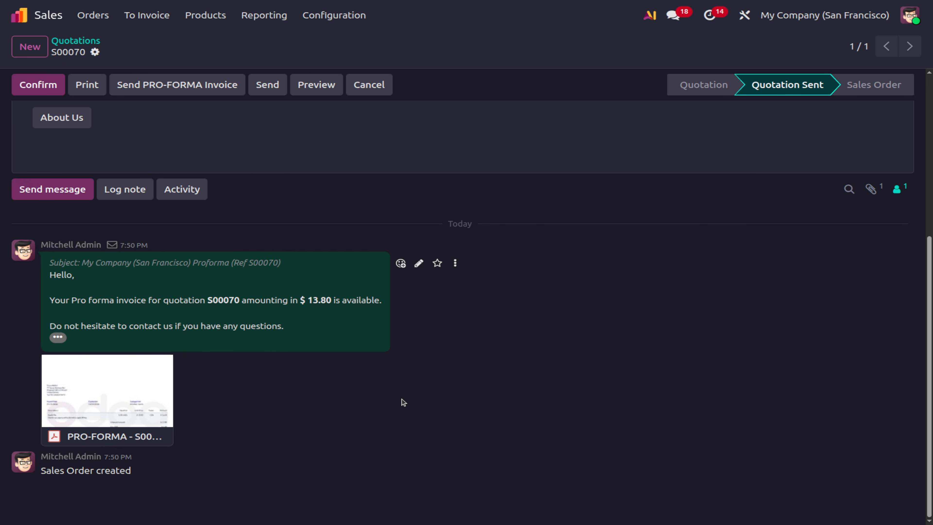
pyautogui.scroll(6, 401, 399)
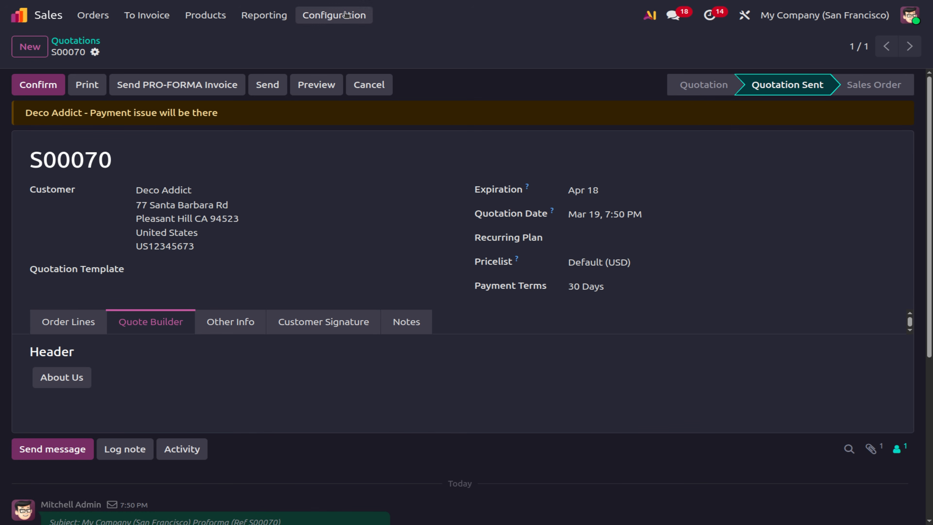
# Tick Lock Confirmed Sales under Quotations & Orders and save the settings.
pyautogui.click(337, 14)
pyautogui.click(352, 36)
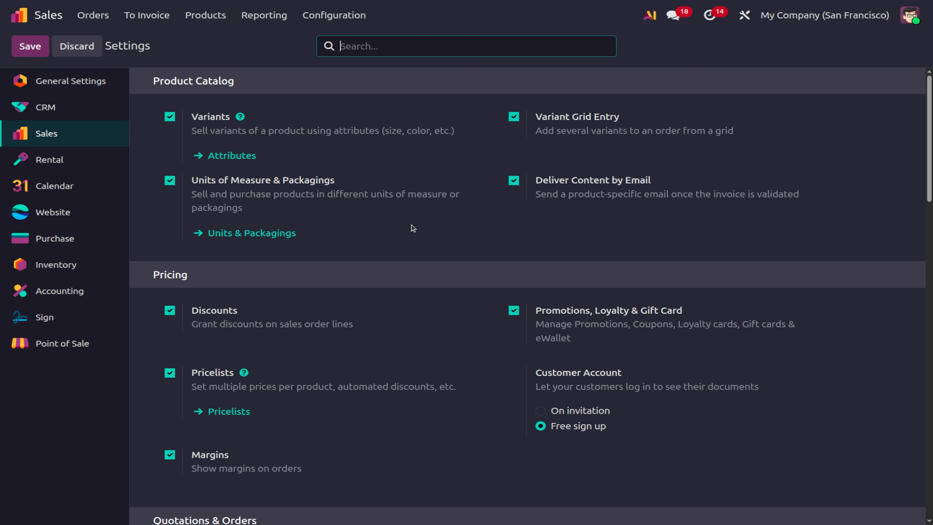
pyautogui.scroll(-10, 411, 223)
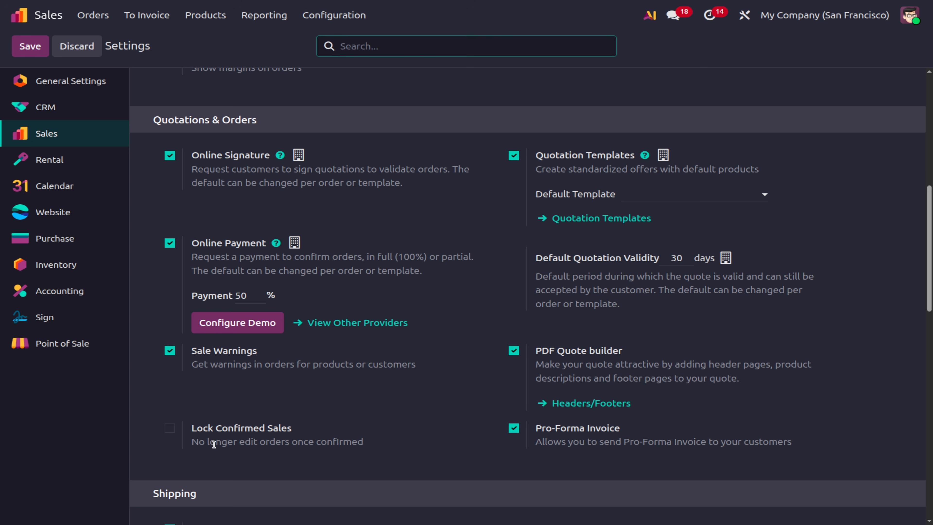
pyautogui.click(170, 428)
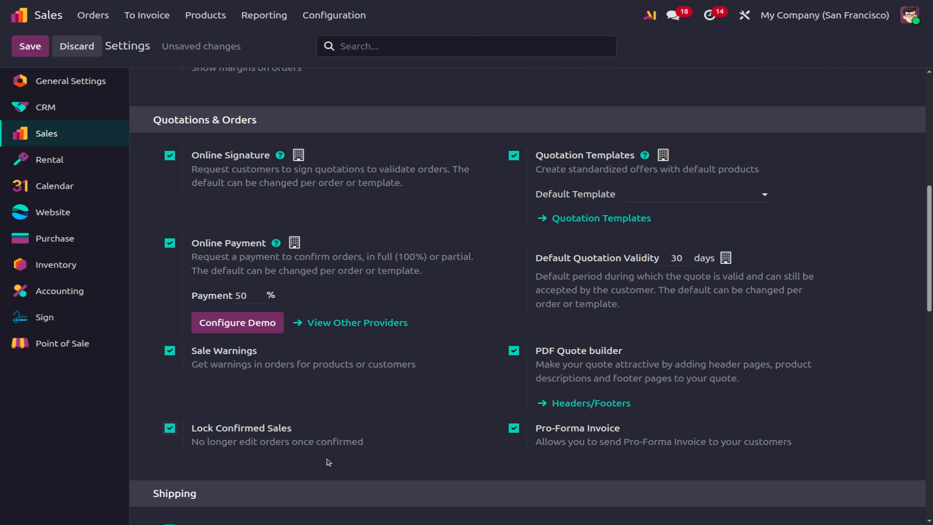
pyautogui.click(35, 54)
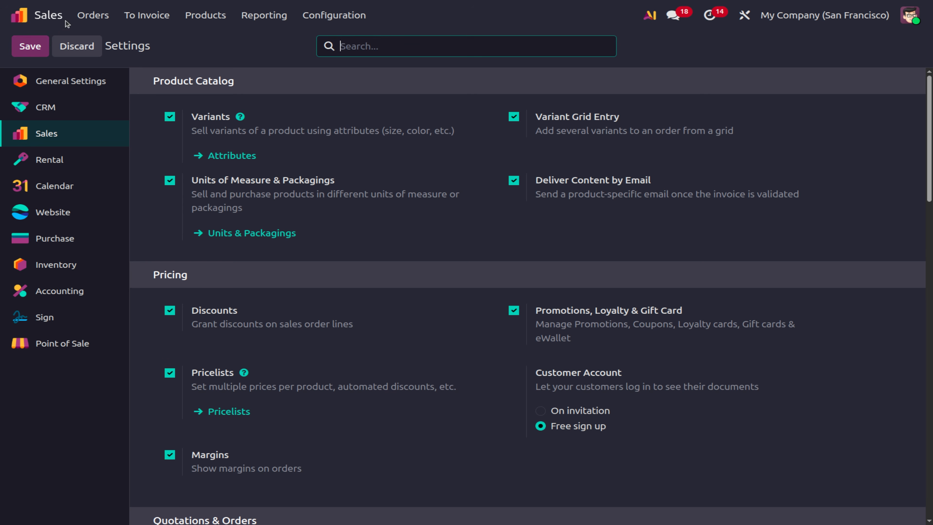
# Open quotation S00043 from the Quotations list and confirm it as a sales order.
pyautogui.click(84, 14)
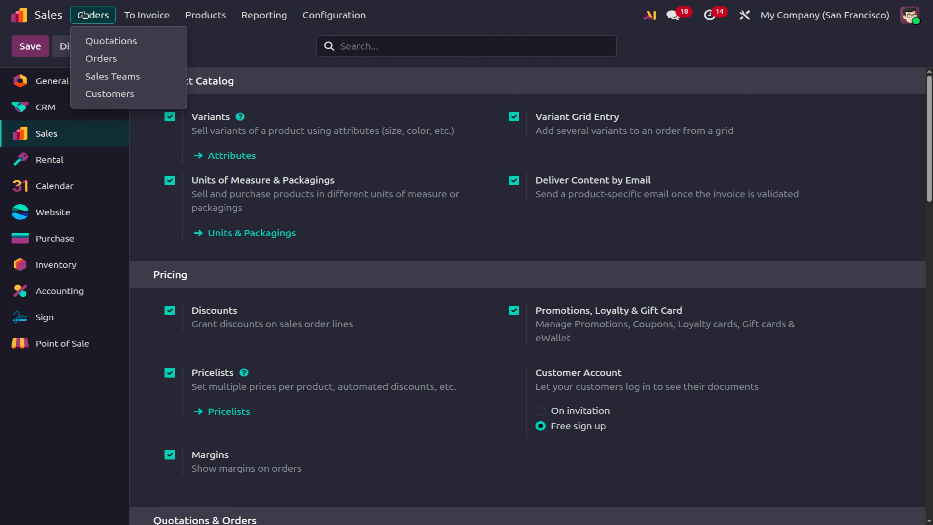
pyautogui.click(104, 41)
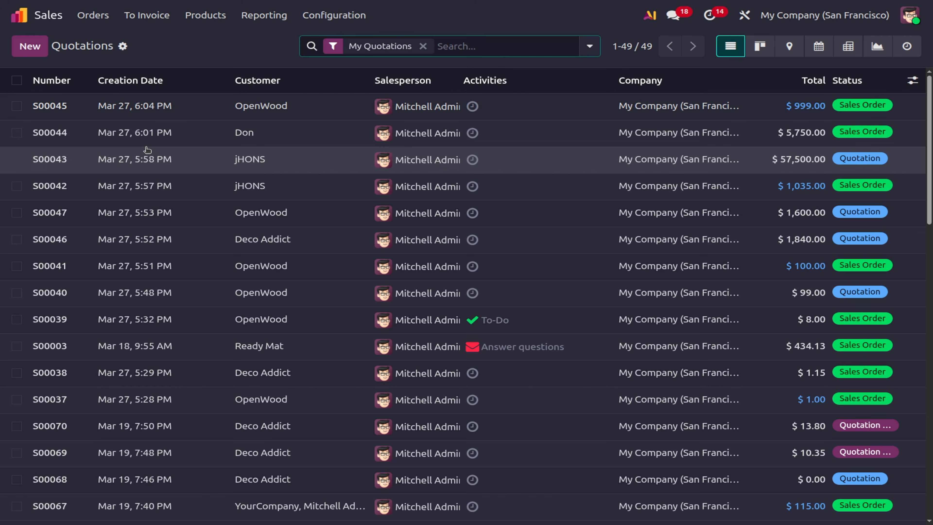
pyautogui.click(145, 148)
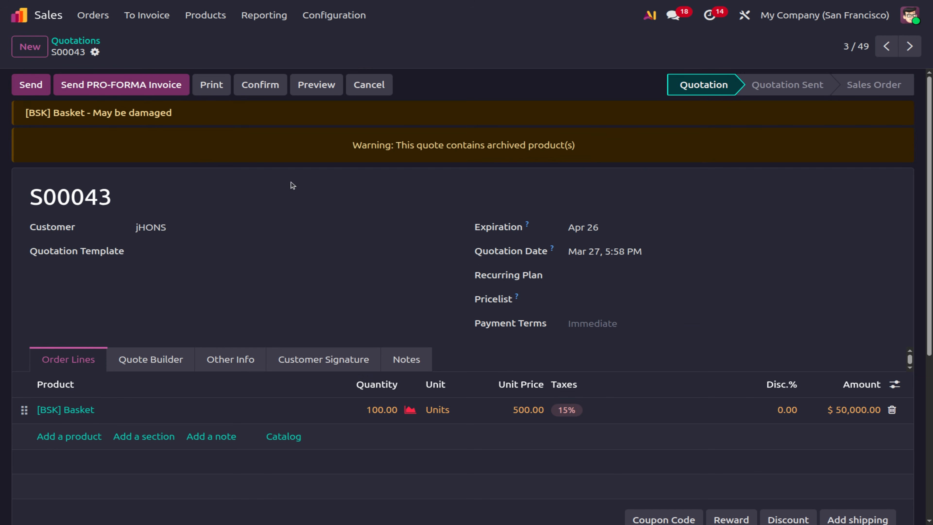
pyautogui.click(251, 88)
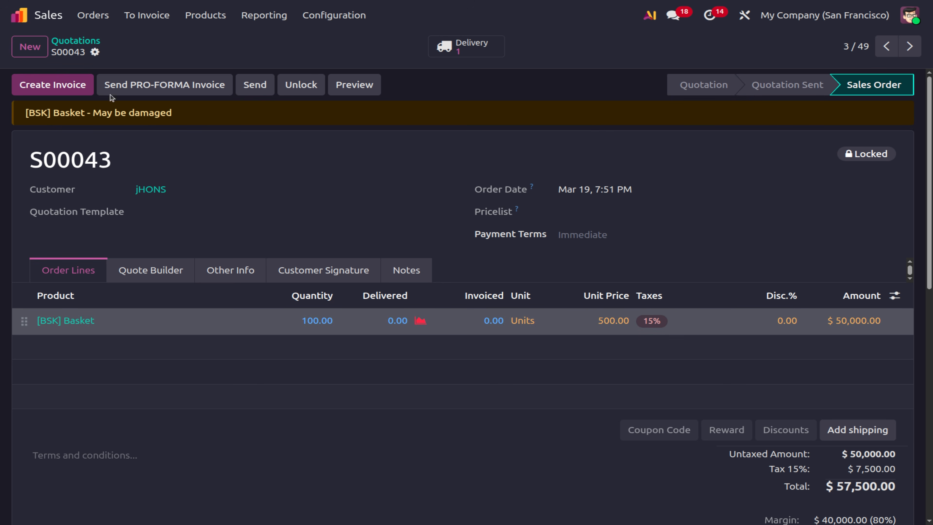
# Verify the locked order keeps its 100.00 Basket quantity, then go to the Sales settings page.
pyautogui.click(345, 21)
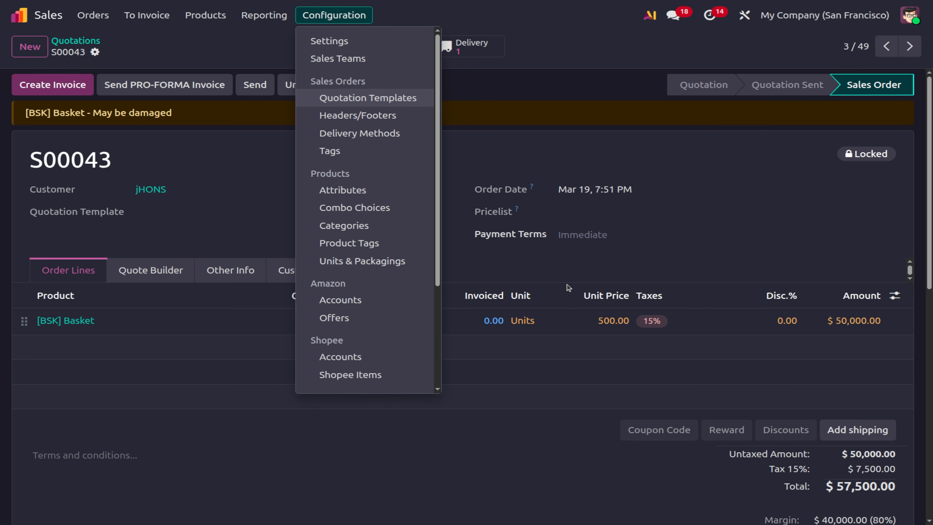
pyautogui.click(597, 421)
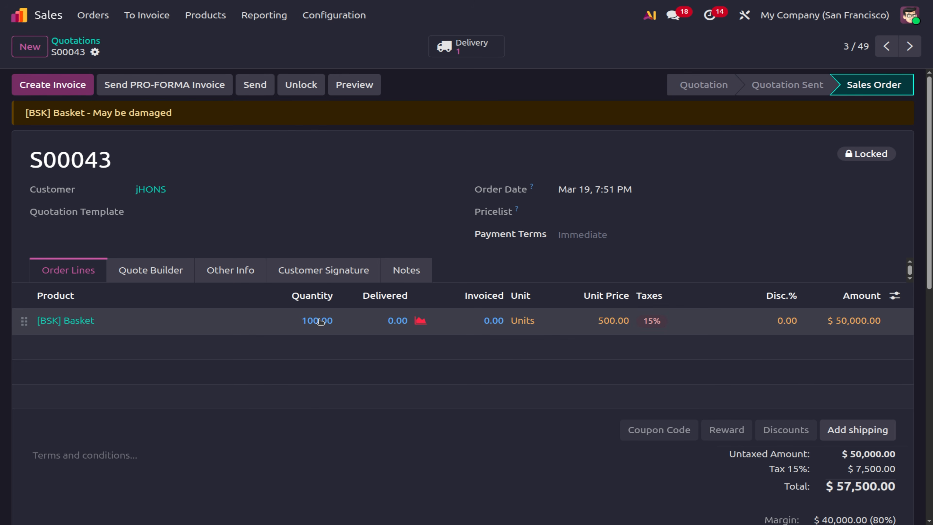
pyautogui.click(320, 321)
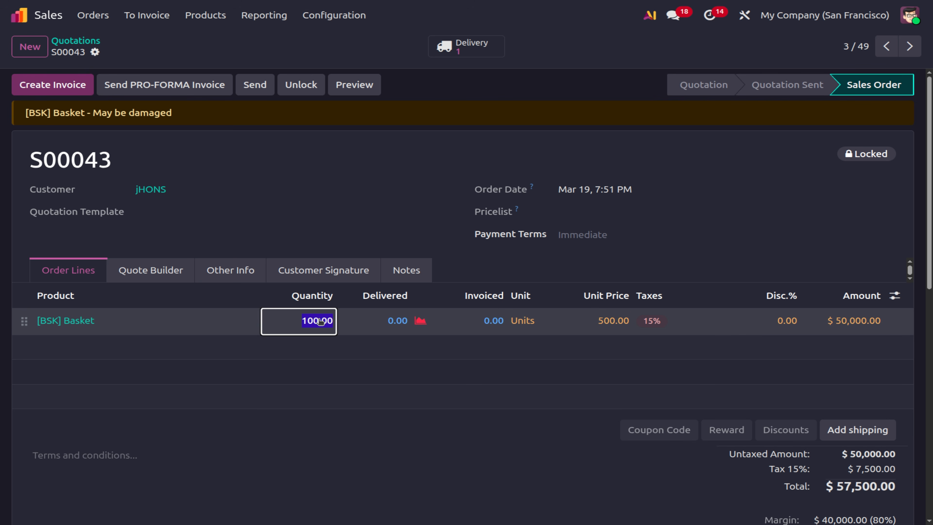
pyautogui.click(341, 429)
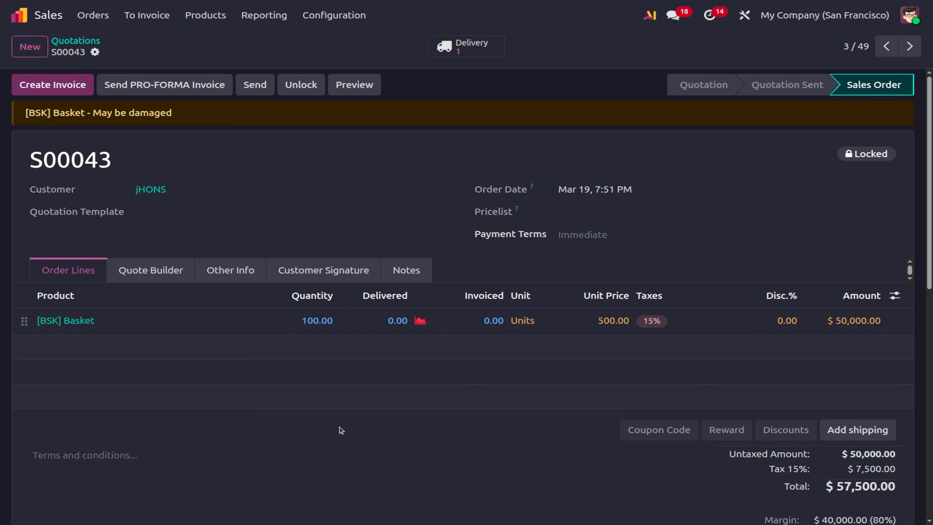
pyautogui.click(334, 16)
pyautogui.click(333, 36)
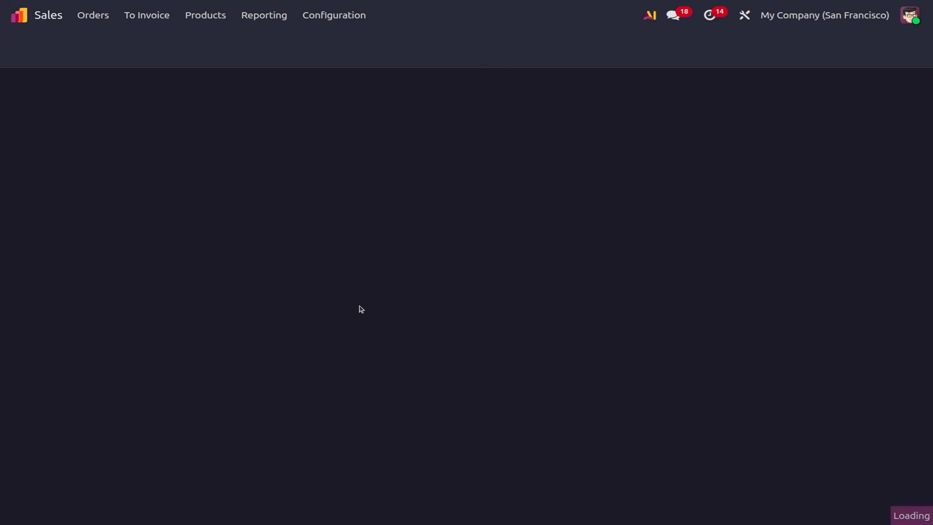
# Switch off Lock Confirmed Sales, save the settings, and return to the Quotations list.
pyautogui.scroll(-8, 360, 342)
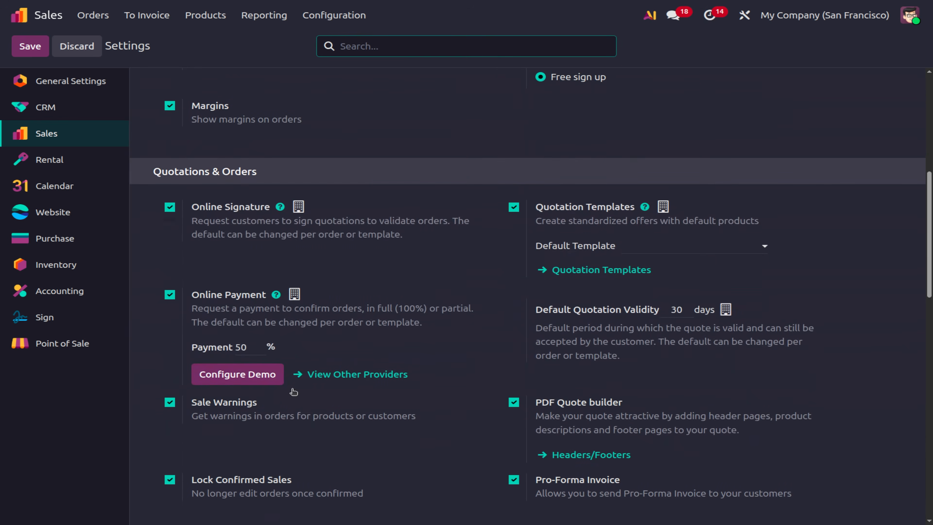
pyautogui.click(169, 480)
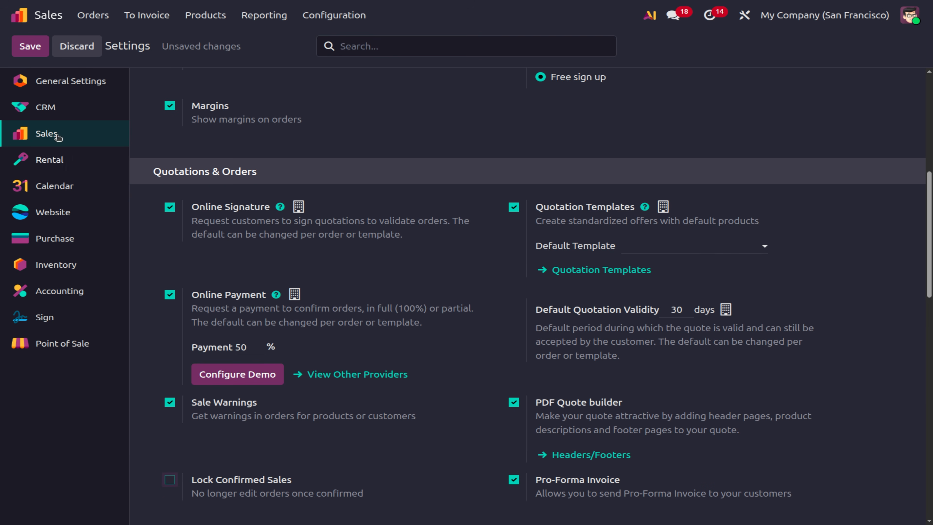
pyautogui.click(29, 46)
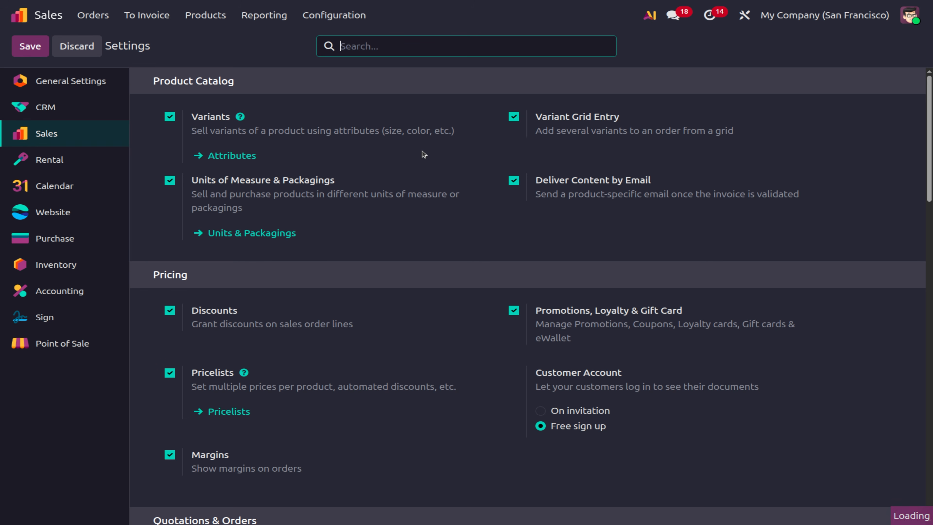
pyautogui.click(84, 17)
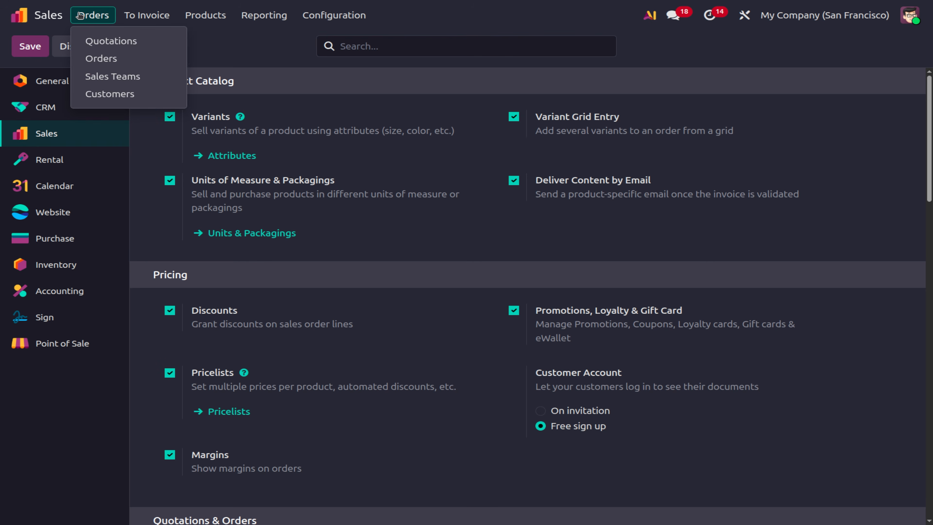
pyautogui.click(136, 42)
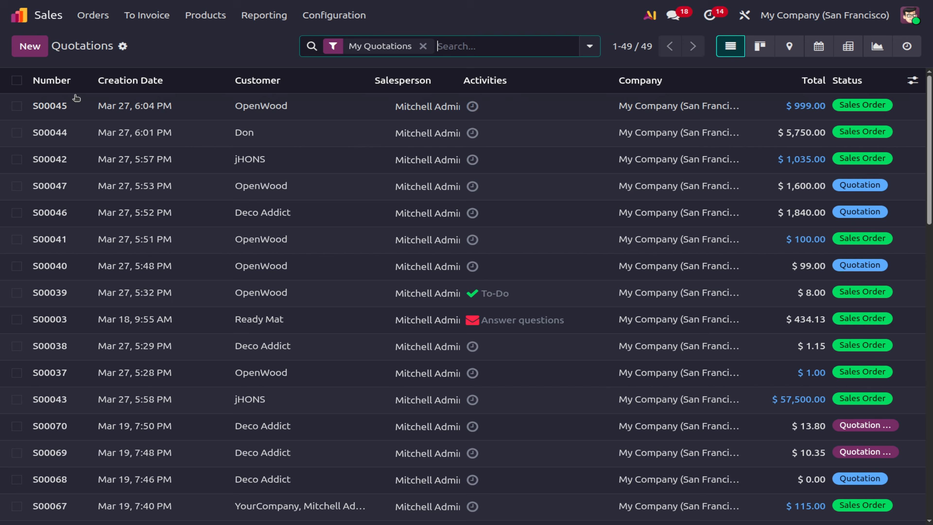
# Open OpenWood quotation S00047 and confirm it as a sales order.
pyautogui.click(472, 186)
pyautogui.click(310, 186)
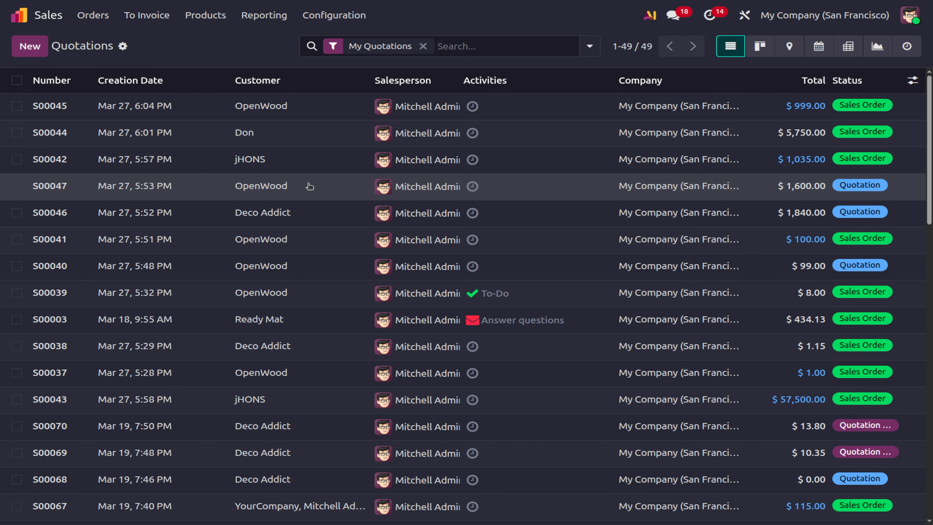
pyautogui.click(309, 186)
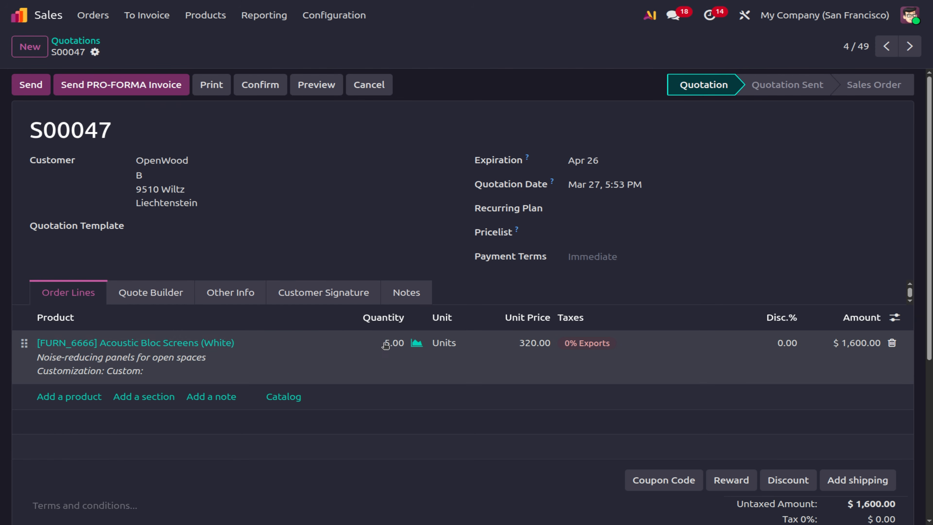
pyautogui.click(259, 92)
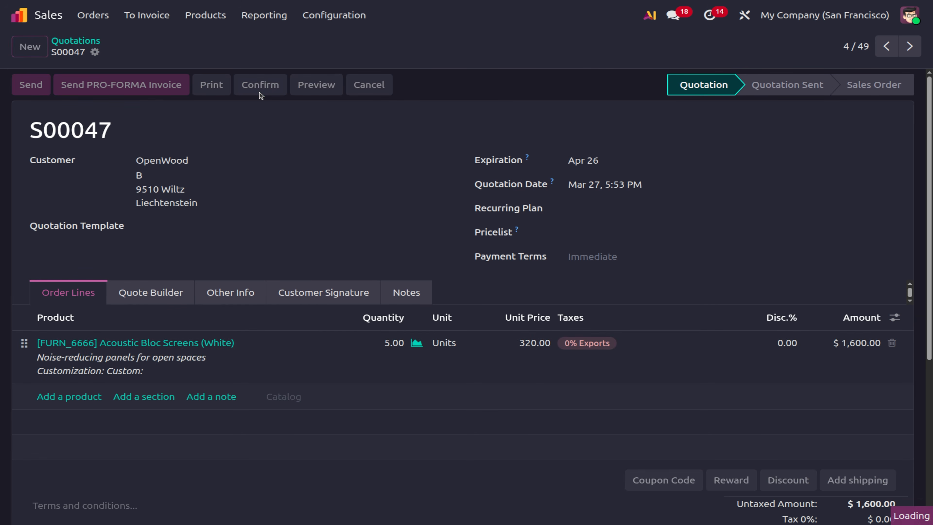
# Change the order line quantity to 10 to prove it's editable, then discard back to 5.00.
pyautogui.click(366, 314)
pyautogui.write('10')
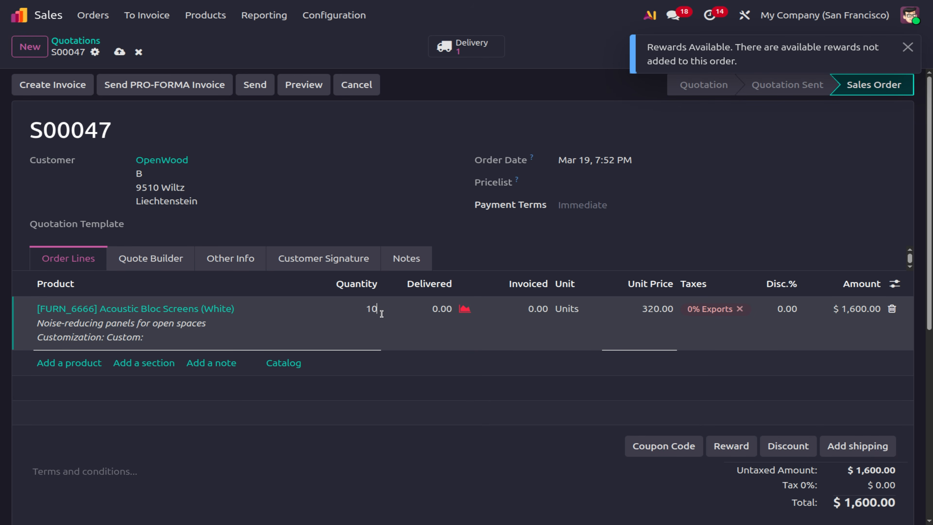
pyautogui.click(481, 192)
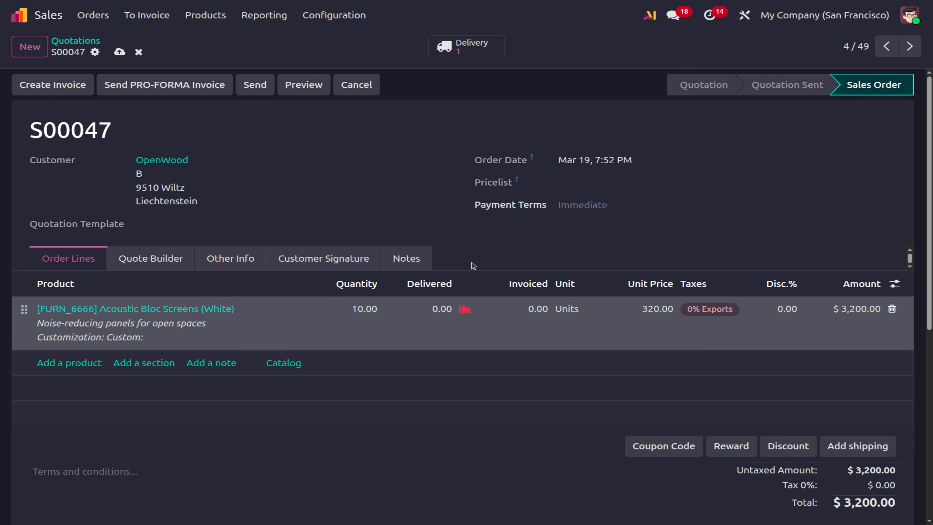
pyautogui.click(139, 52)
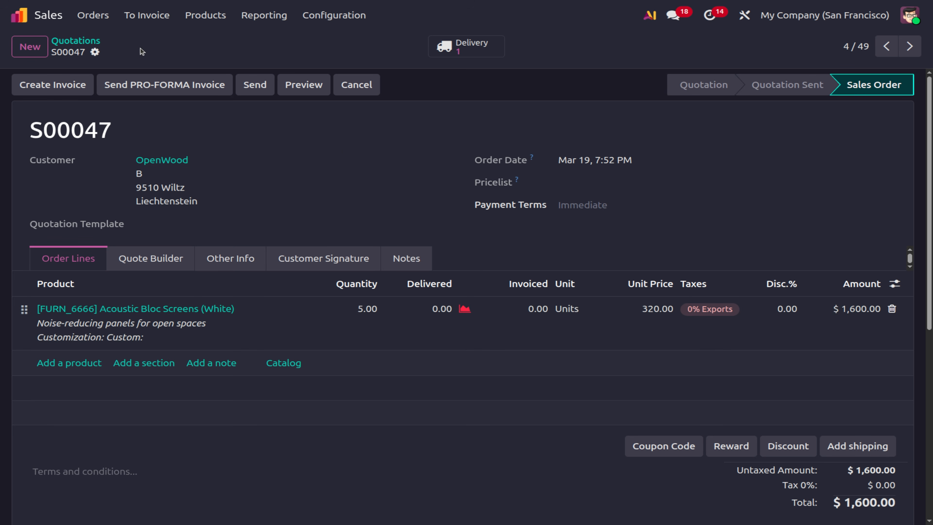
pyautogui.click(363, 19)
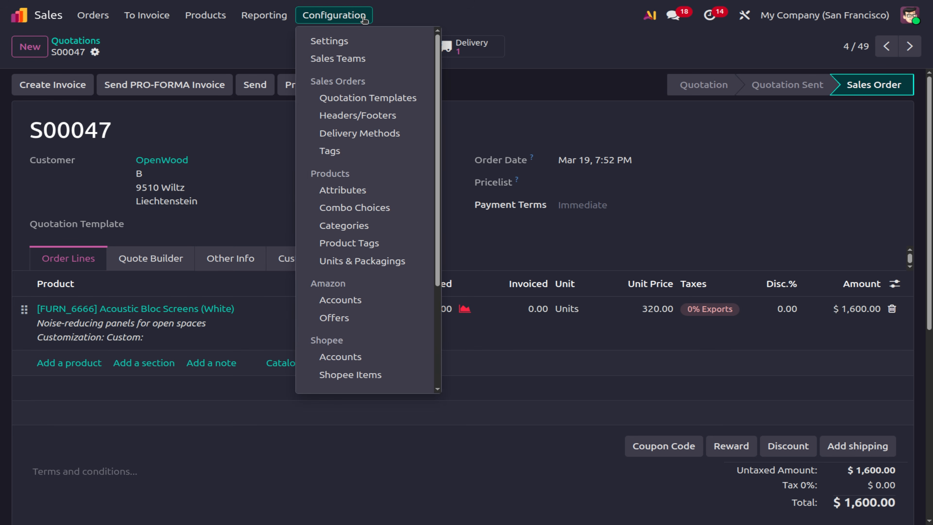
# Open the Sales settings page and scroll down toward the Quotations & Orders section.
pyautogui.click(364, 36)
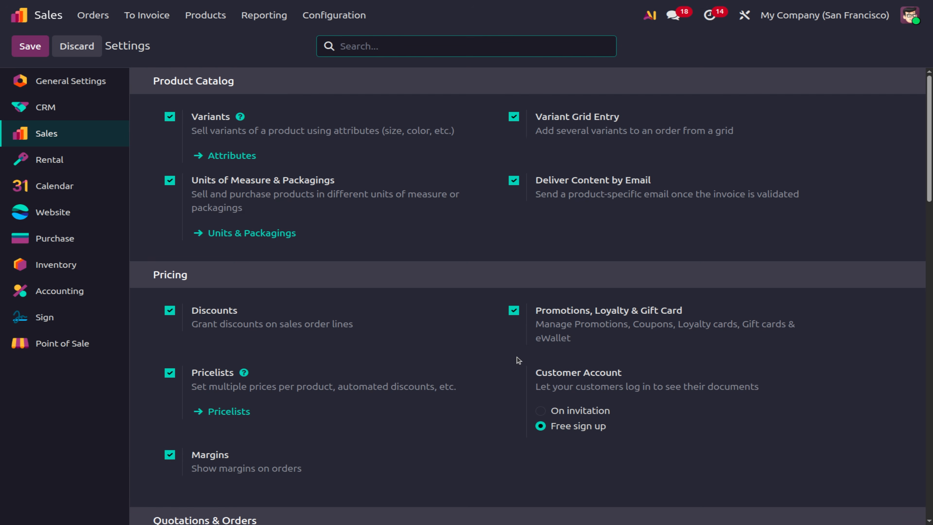
pyautogui.scroll(-10, 517, 358)
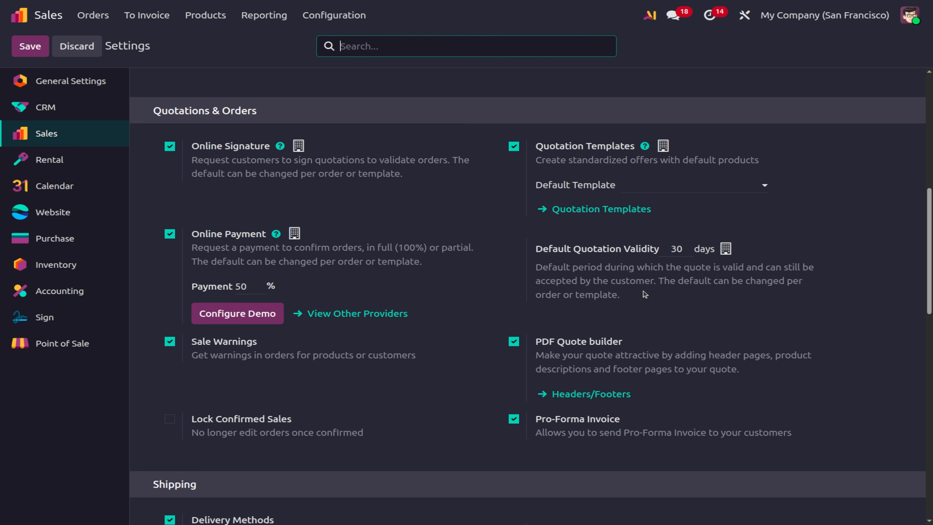
# Make Office Furnitures the default quotation template and save the settings.
pyautogui.click(660, 188)
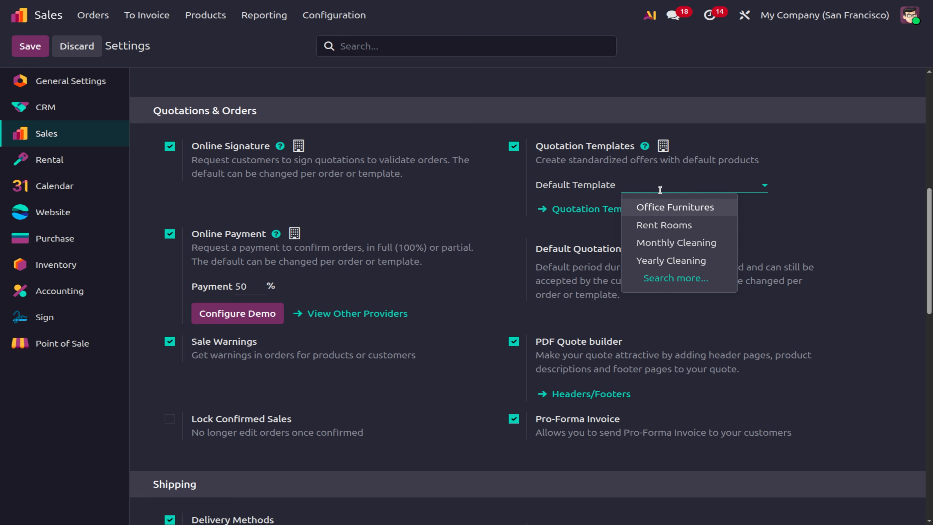
pyautogui.click(670, 208)
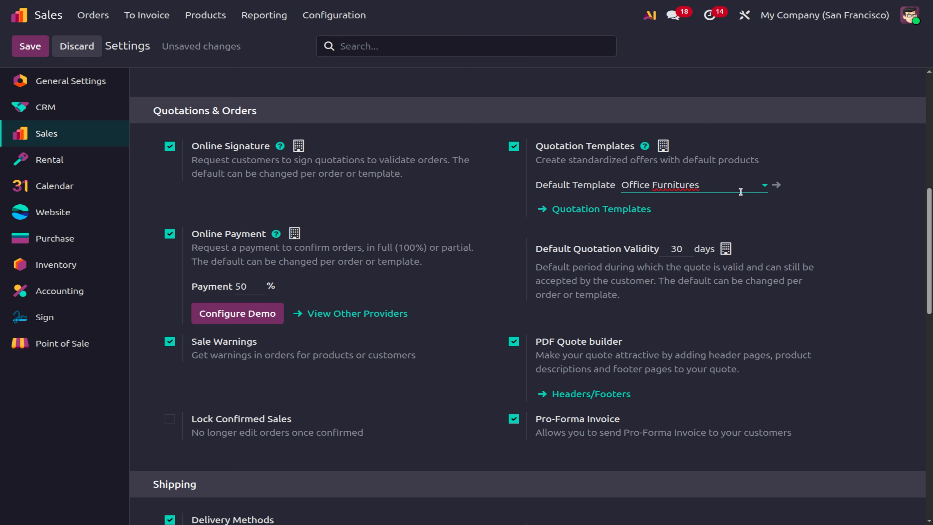
pyautogui.click(776, 185)
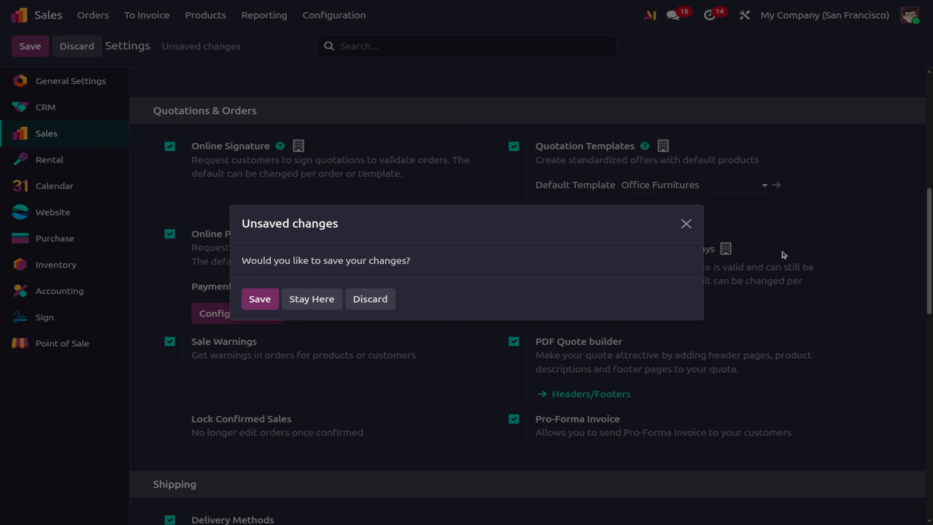
pyautogui.click(251, 305)
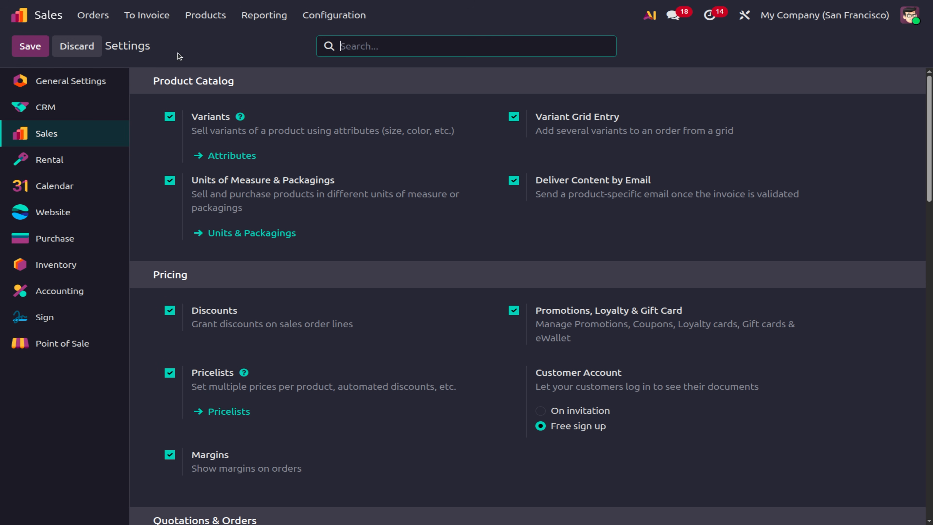
# Open the Office Furnitures template from the Quotation Templates list.
pyautogui.scroll(-6, 471, 270)
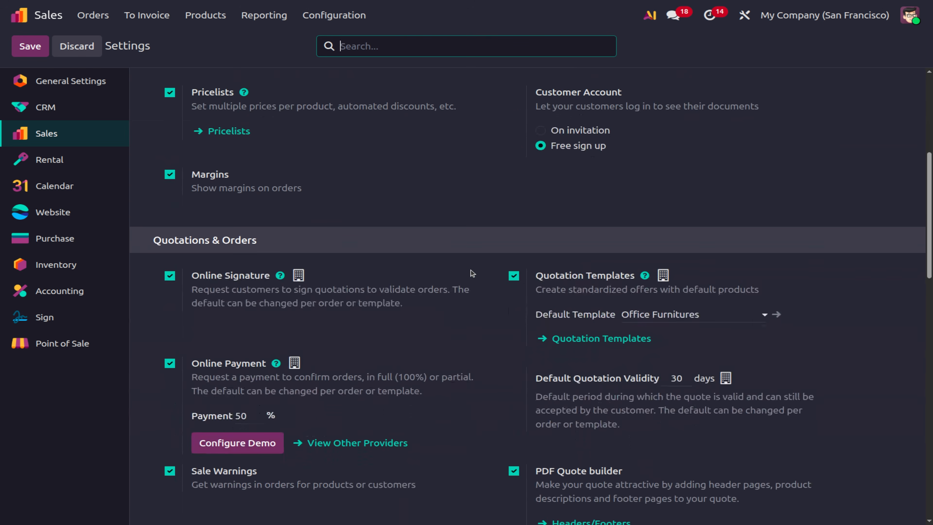
pyautogui.click(569, 346)
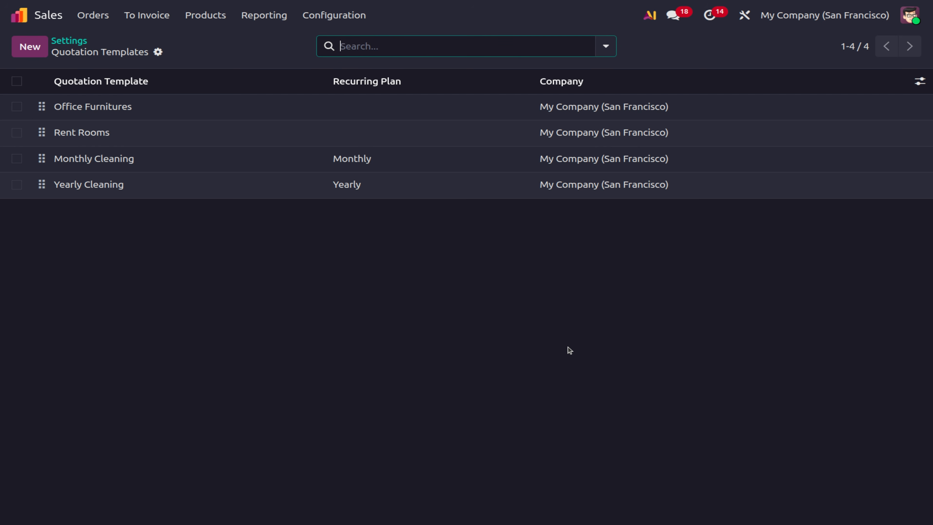
pyautogui.click(215, 104)
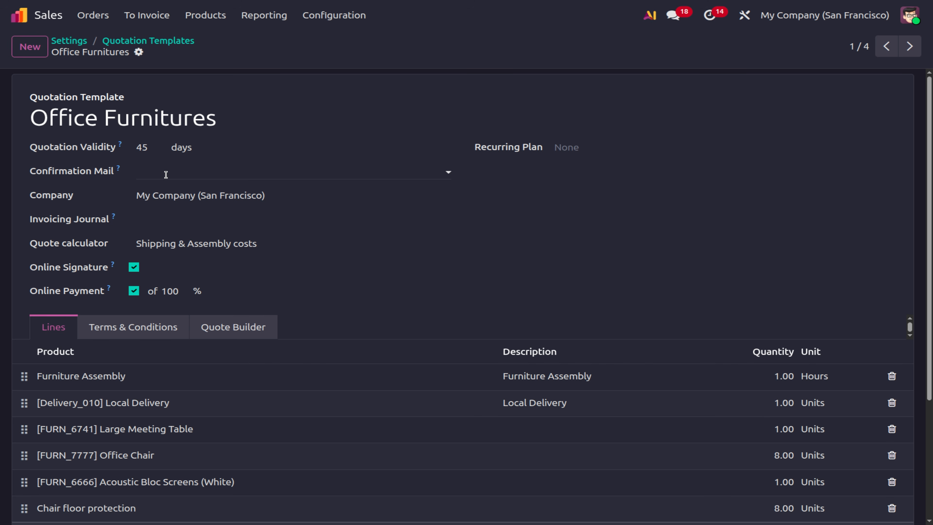
# Leave the Office Furnitures invoicing journal unset and start a blank quotation template.
pyautogui.click(202, 211)
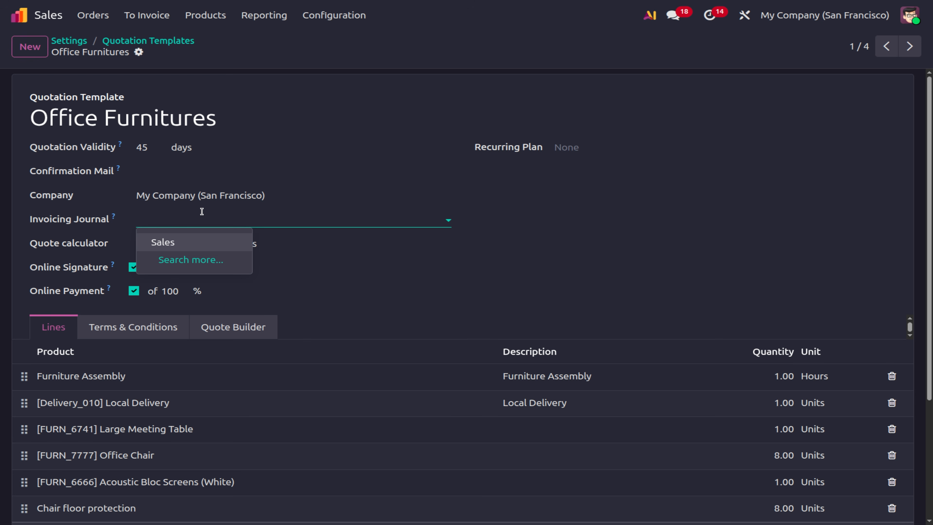
pyautogui.click(36, 52)
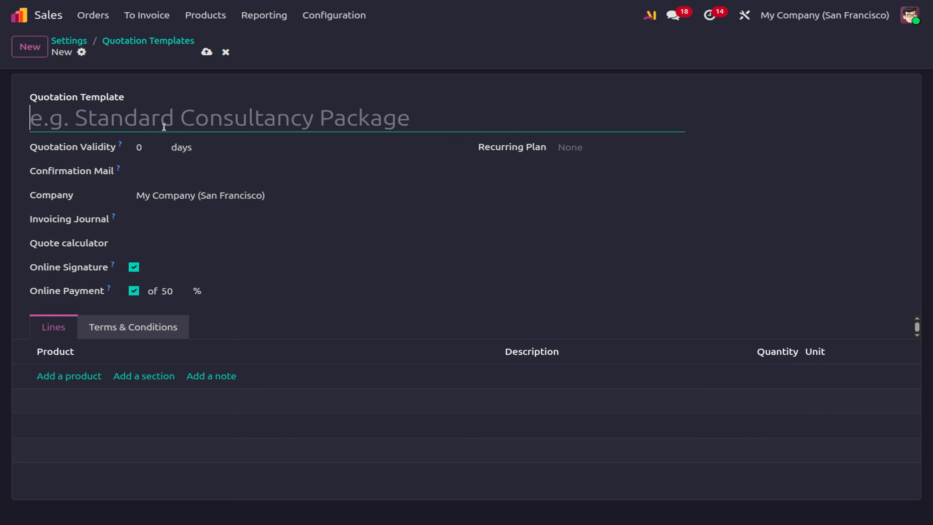
# Name the template 'MY company Qoutation' with 10-day validity, leaving confirmation mail and quote calculator empty.
pyautogui.write('MY')
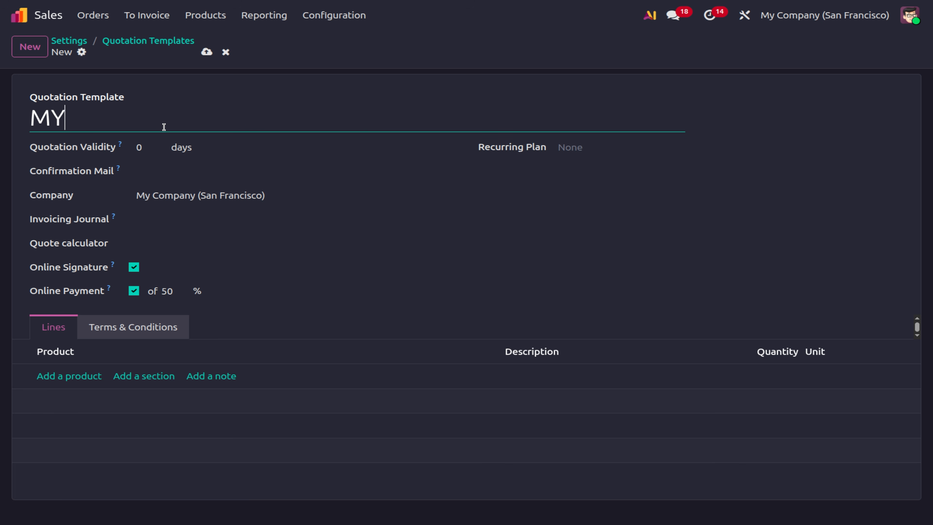
pyautogui.write(' compan')
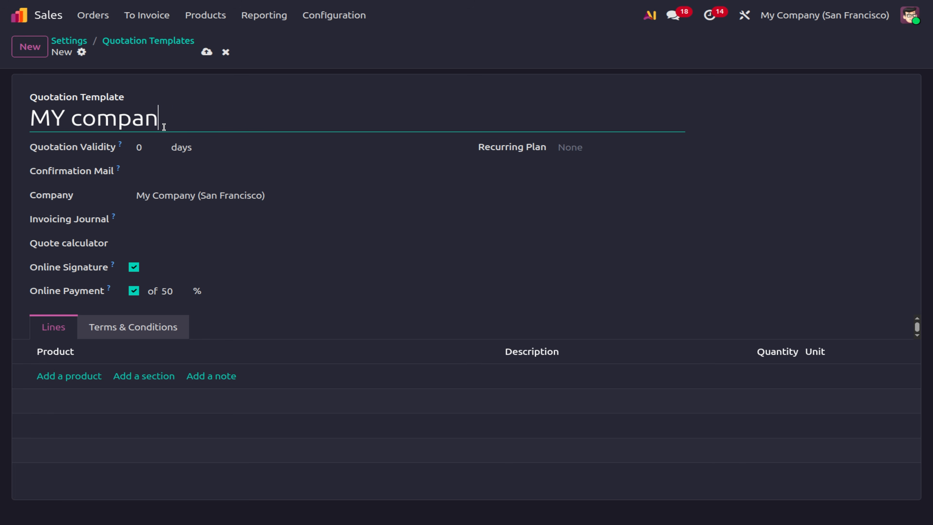
pyautogui.write('y Qoutation')
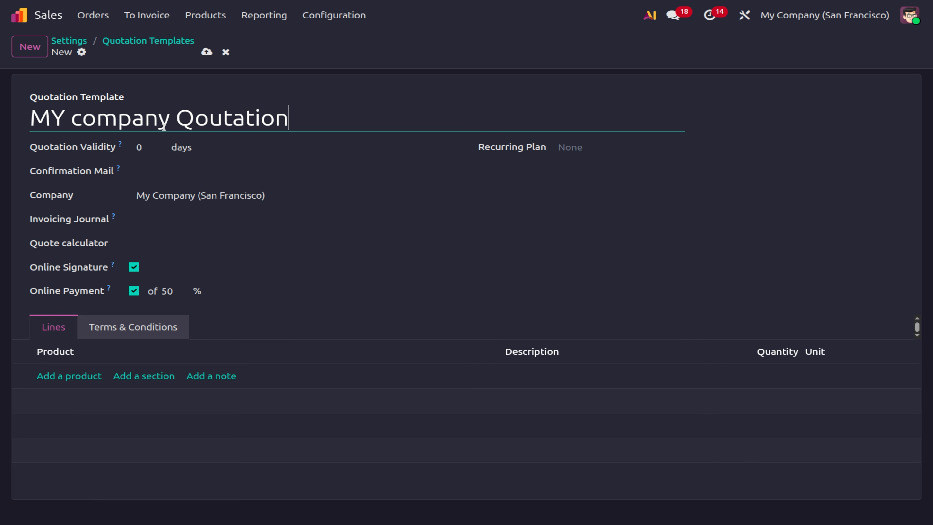
pyautogui.click(150, 149)
pyautogui.write('10')
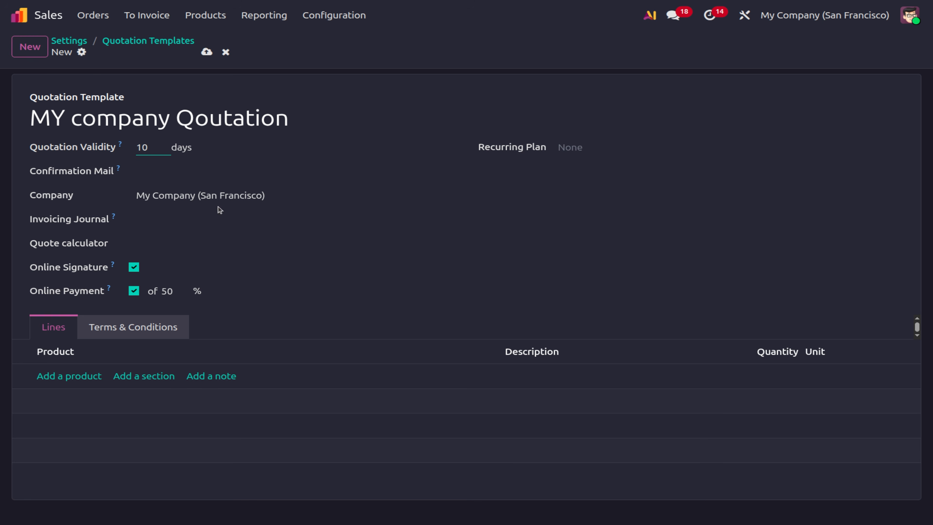
pyautogui.click(203, 165)
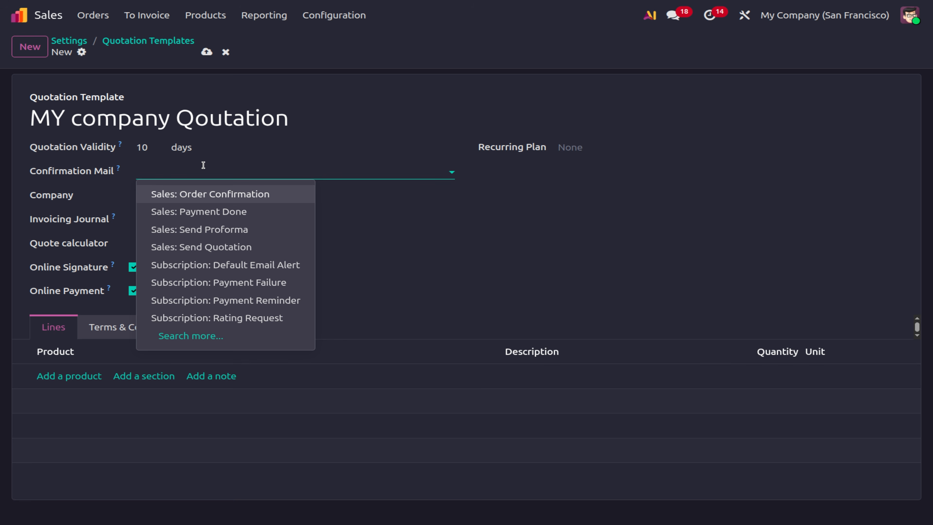
pyautogui.click(203, 165)
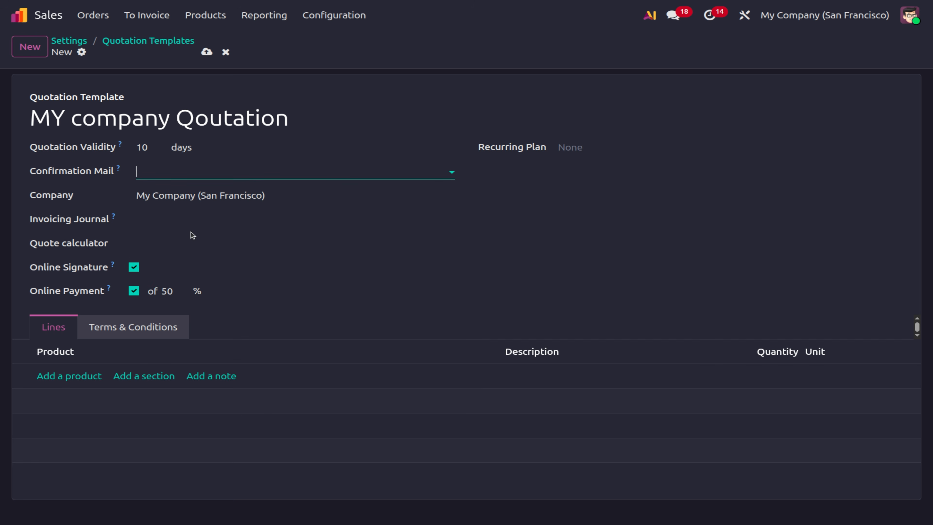
pyautogui.click(178, 245)
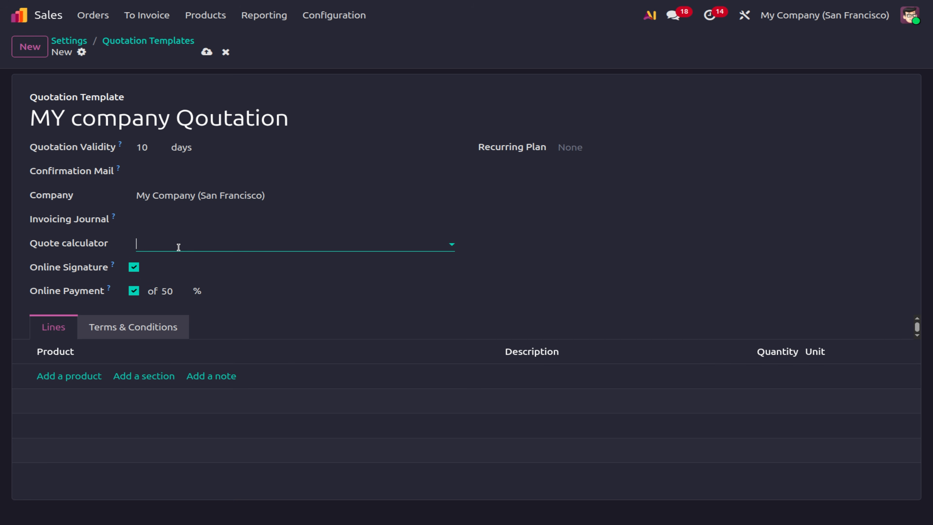
pyautogui.click(178, 247)
# Add Whiteboard Pen, Cabinet with Doors, Large Cabinet and Storage Box lines to the template.
pyautogui.click(81, 376)
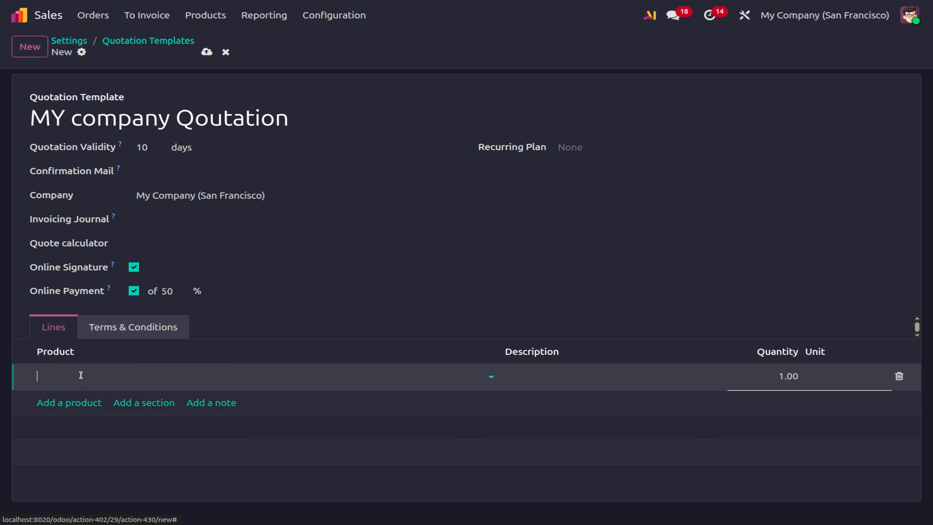
pyautogui.click(81, 376)
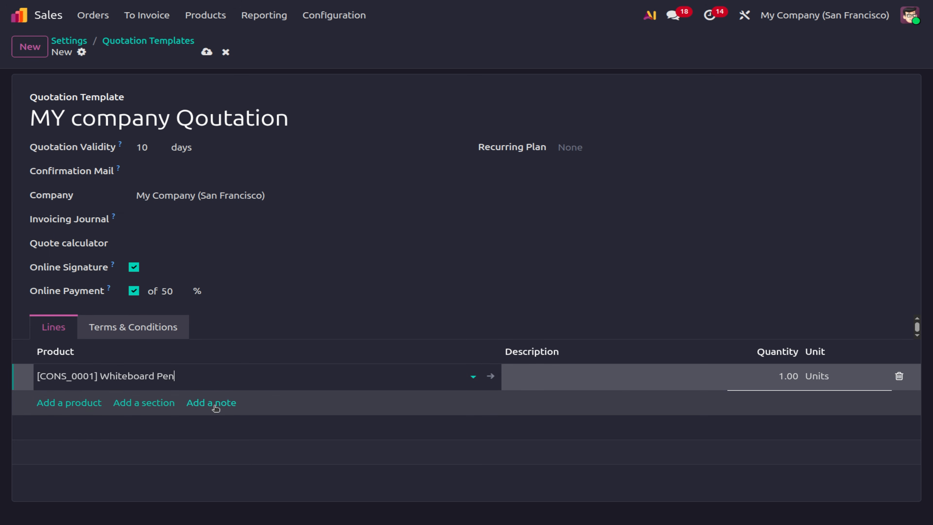
pyautogui.click(78, 403)
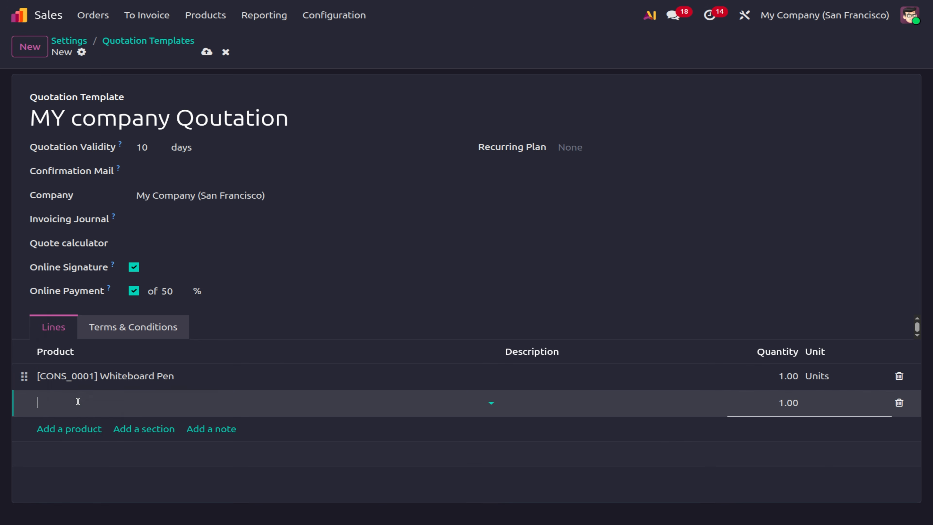
pyautogui.click(135, 364)
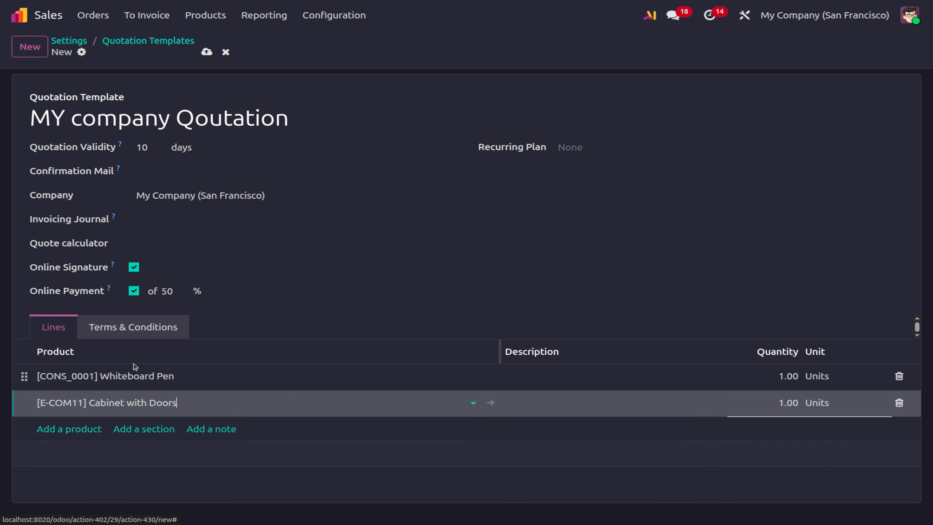
pyautogui.click(77, 429)
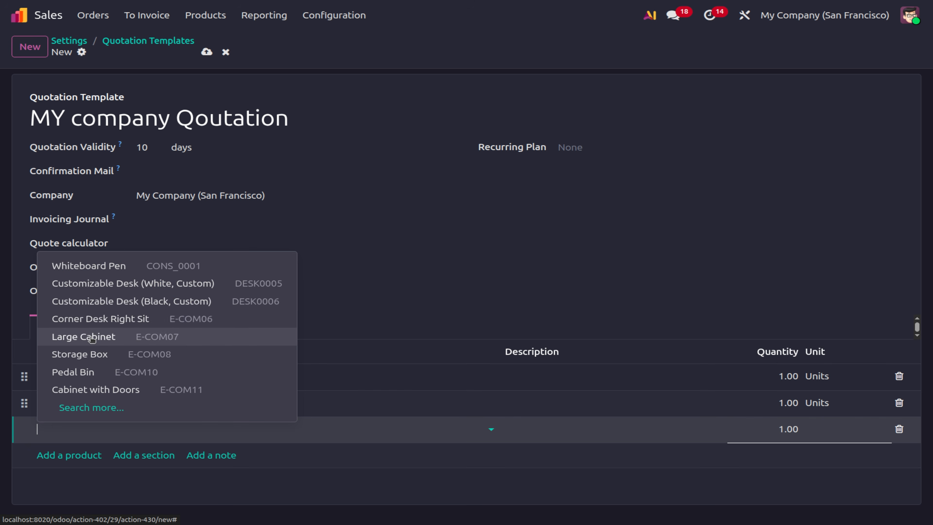
pyautogui.click(91, 337)
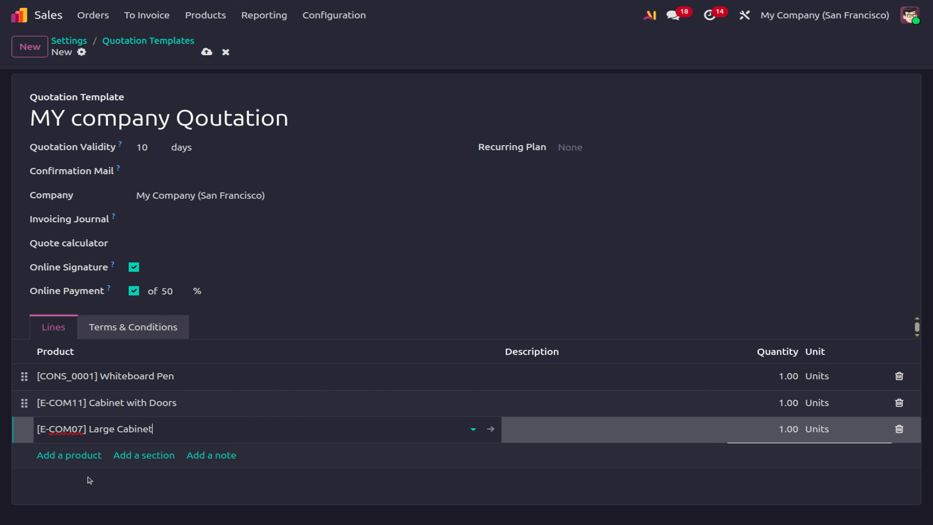
pyautogui.click(82, 456)
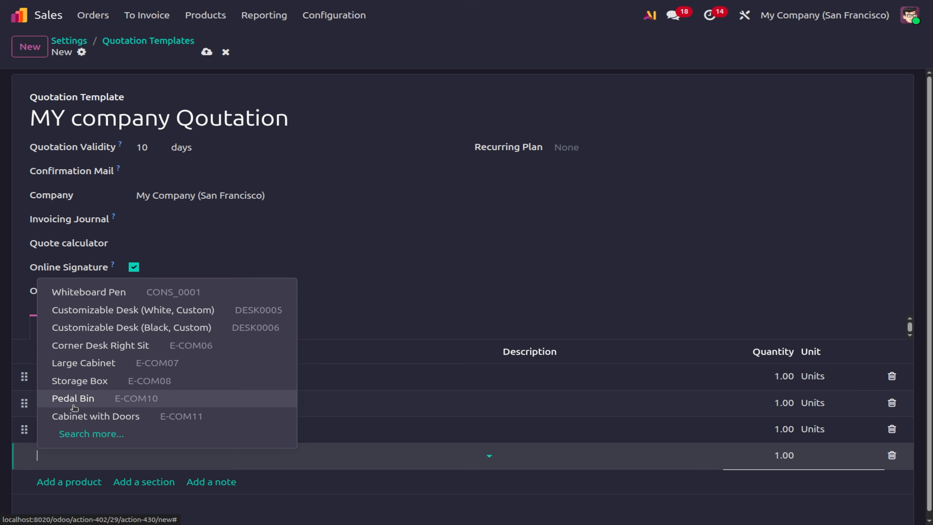
pyautogui.click(76, 381)
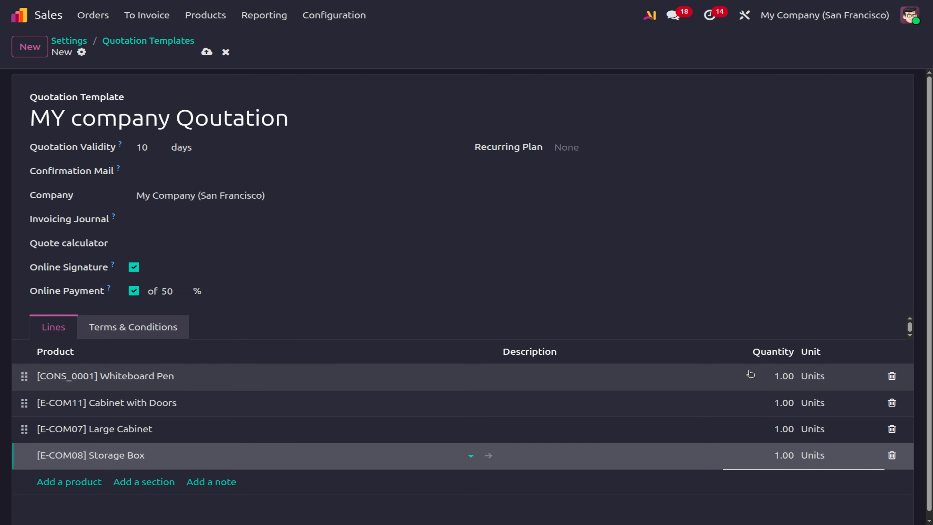
# Set line quantities: Whiteboard Pen 10, Cabinet with Doors 15, Storage Box 20, Large Cabinet 15.
pyautogui.click(784, 375)
pyautogui.write('1')
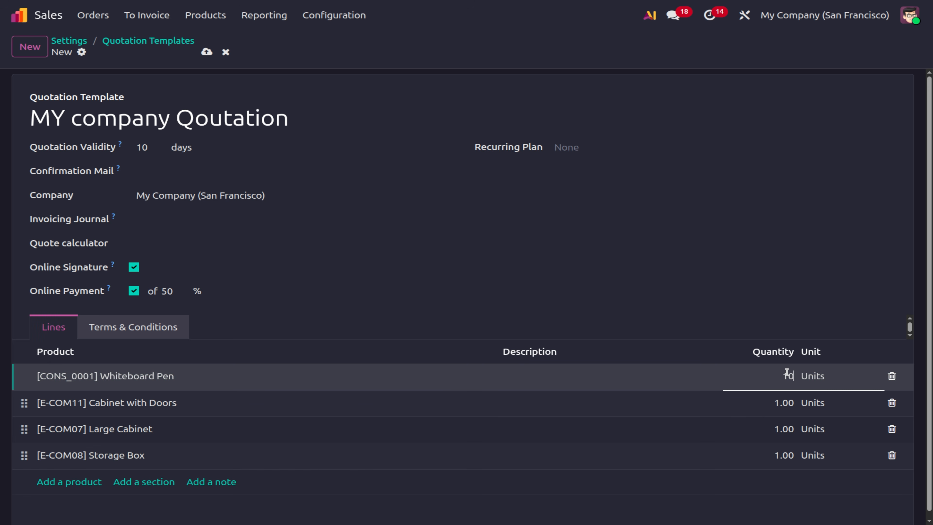
pyautogui.click(786, 402)
pyautogui.write('15')
pyautogui.click(781, 456)
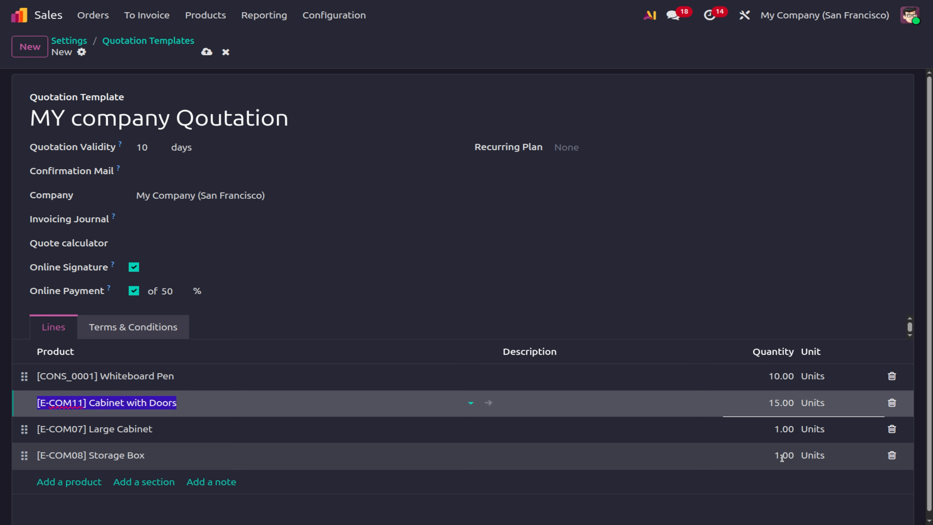
pyautogui.write('20')
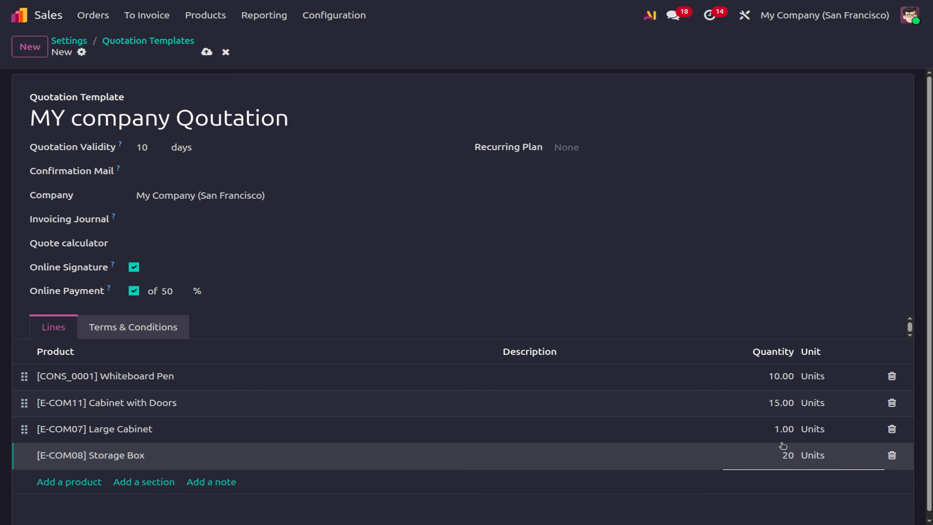
pyautogui.click(781, 433)
pyautogui.write('15')
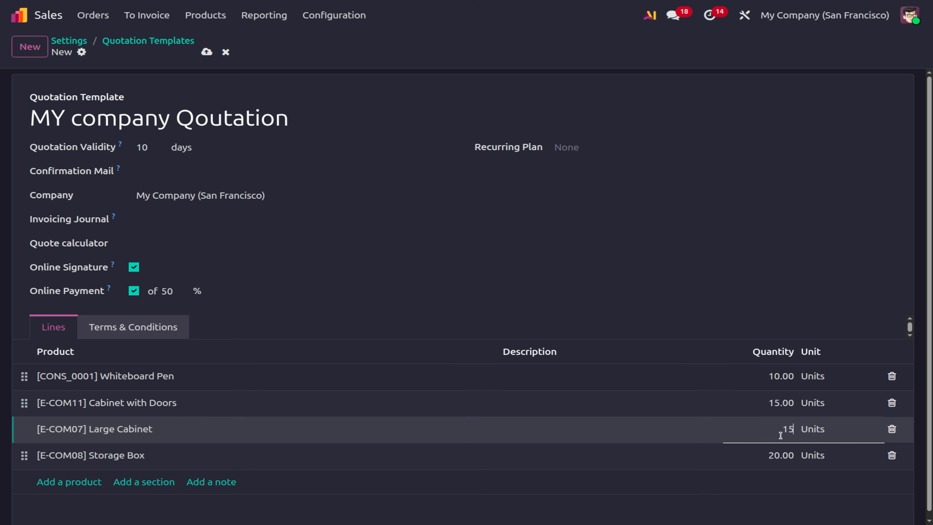
pyautogui.click(734, 312)
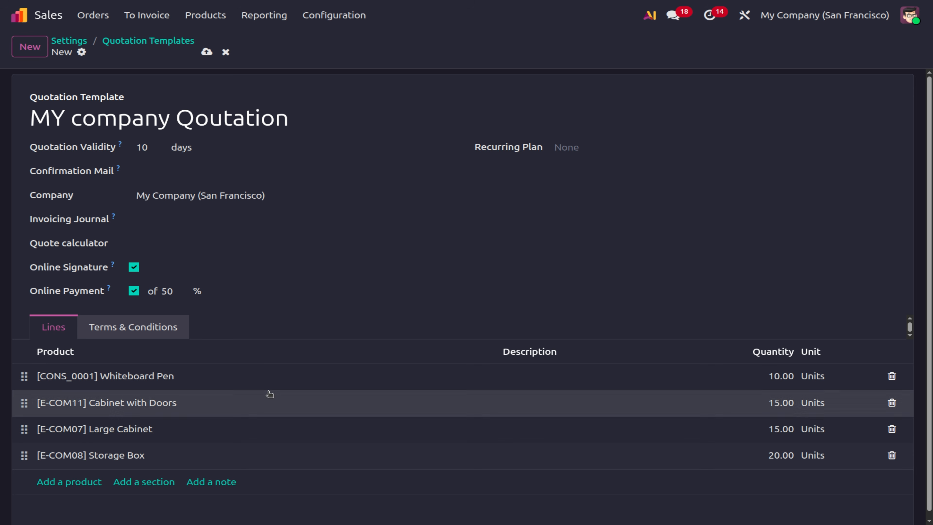
pyautogui.click(160, 332)
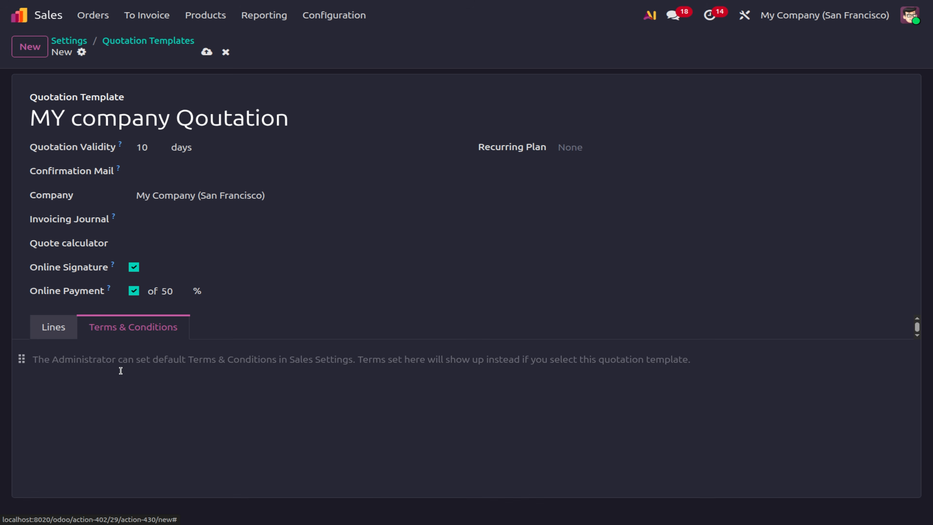
# Enter 'Be loyal' as the template terms, save it, and return to the templates list.
pyautogui.click(56, 363)
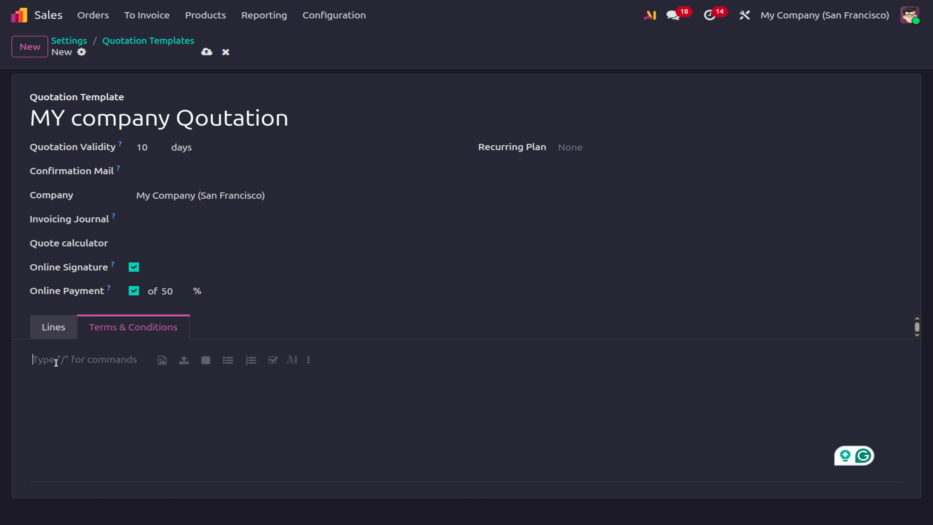
pyautogui.write('be')
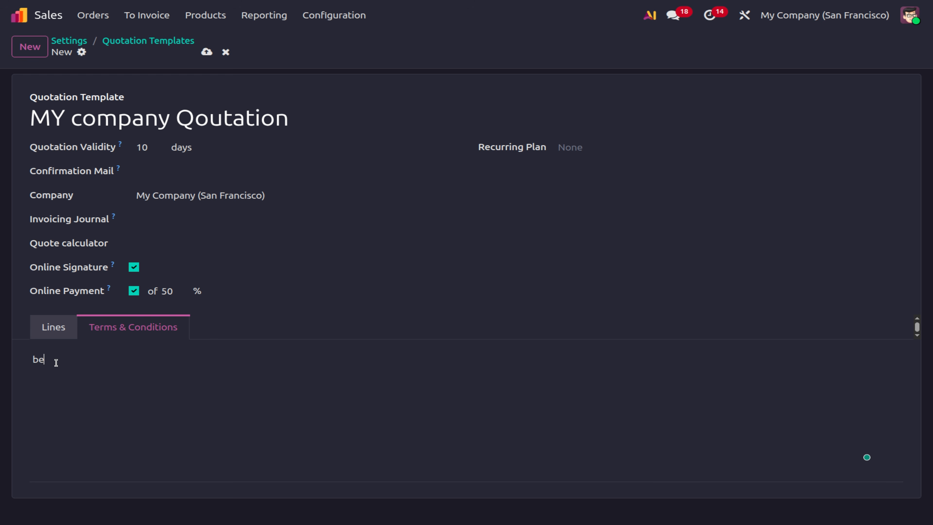
pyautogui.press('BackSpace')
pyautogui.press('BackSpace')
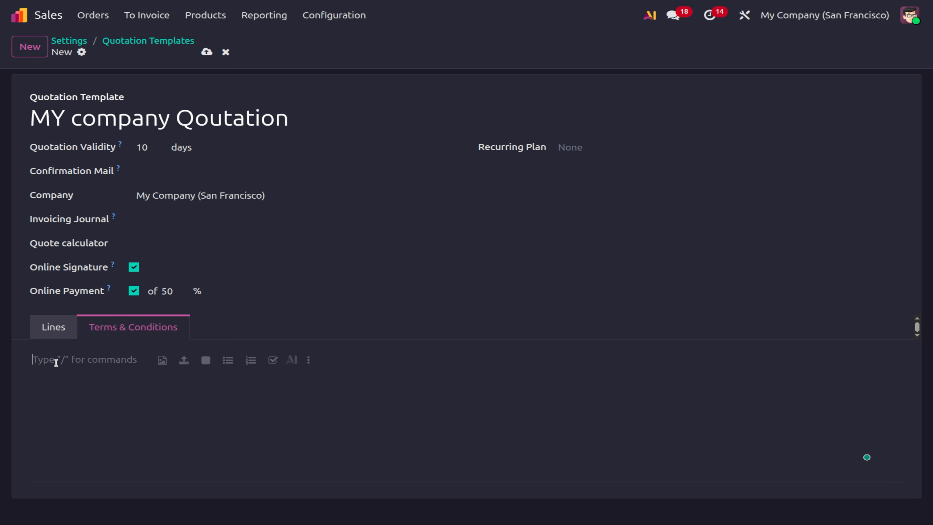
pyautogui.write('Be loyal')
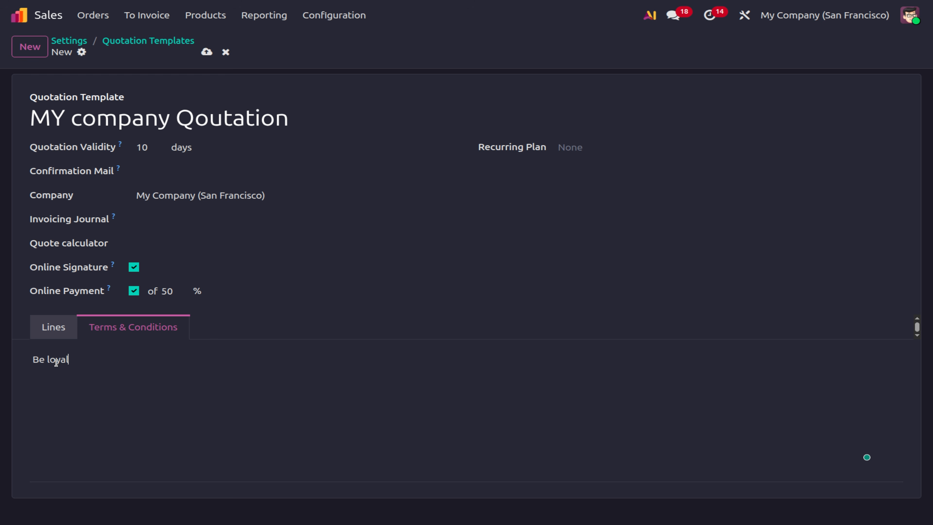
pyautogui.click(208, 53)
pyautogui.click(145, 41)
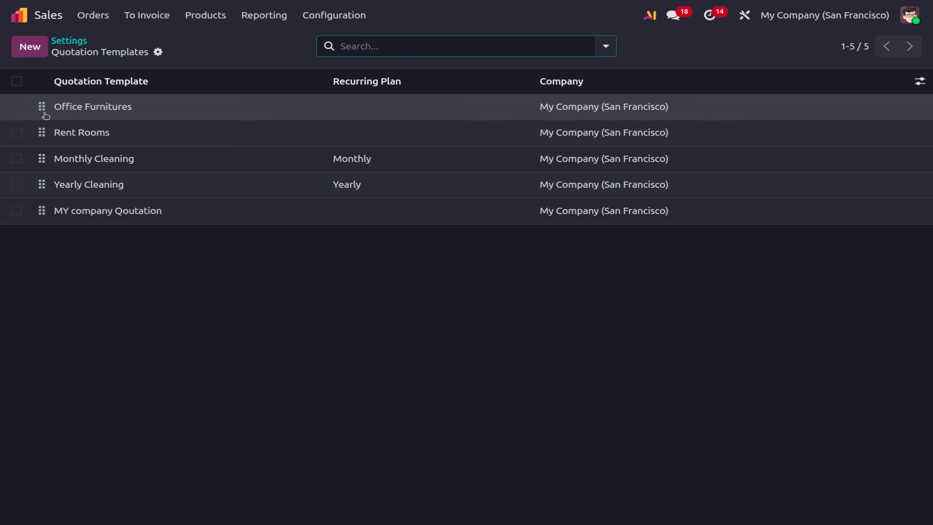
# Build a trial quotation from the MY company Qoutation template, then discard it unsaved.
pyautogui.click(106, 22)
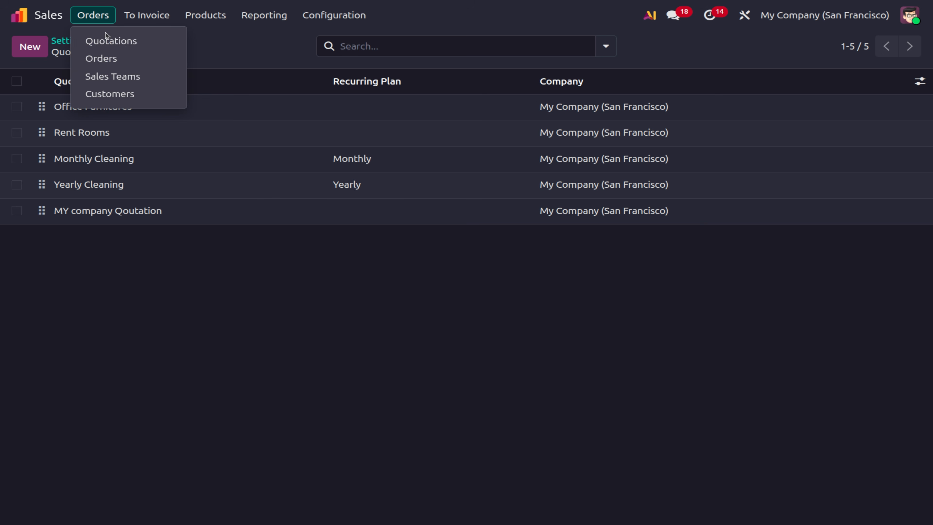
pyautogui.click(106, 40)
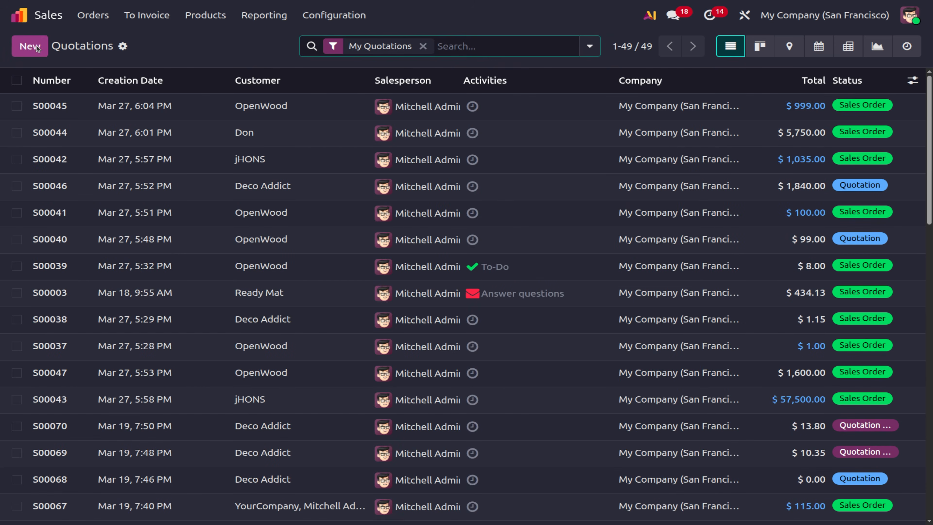
pyautogui.click(36, 47)
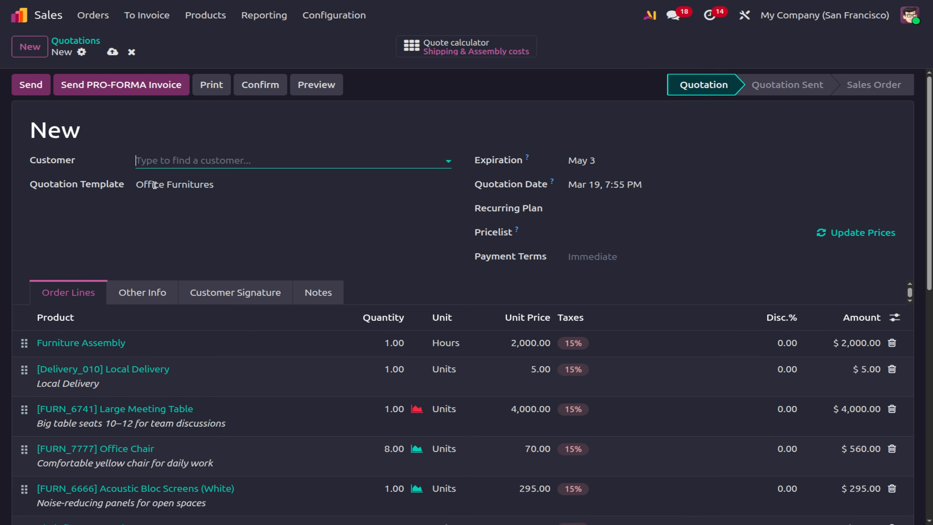
pyautogui.click(203, 185)
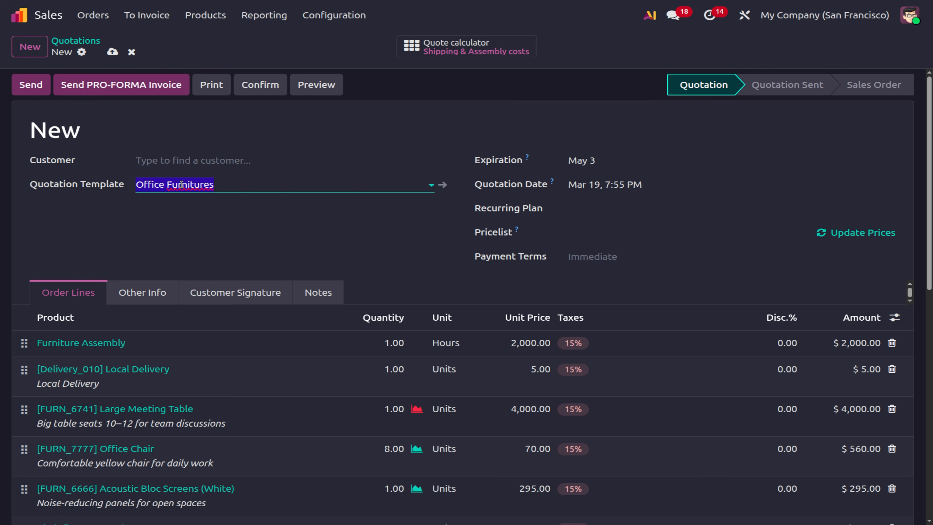
pyautogui.click(198, 278)
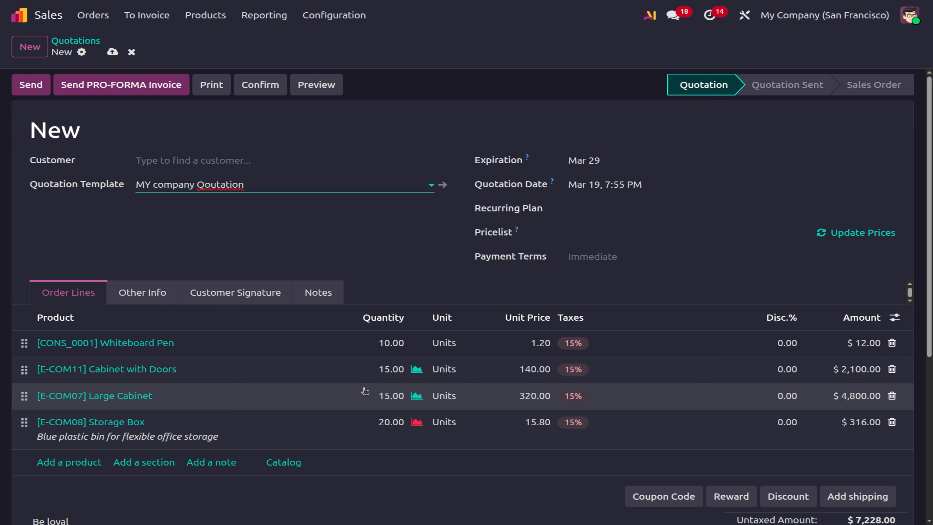
pyautogui.click(131, 52)
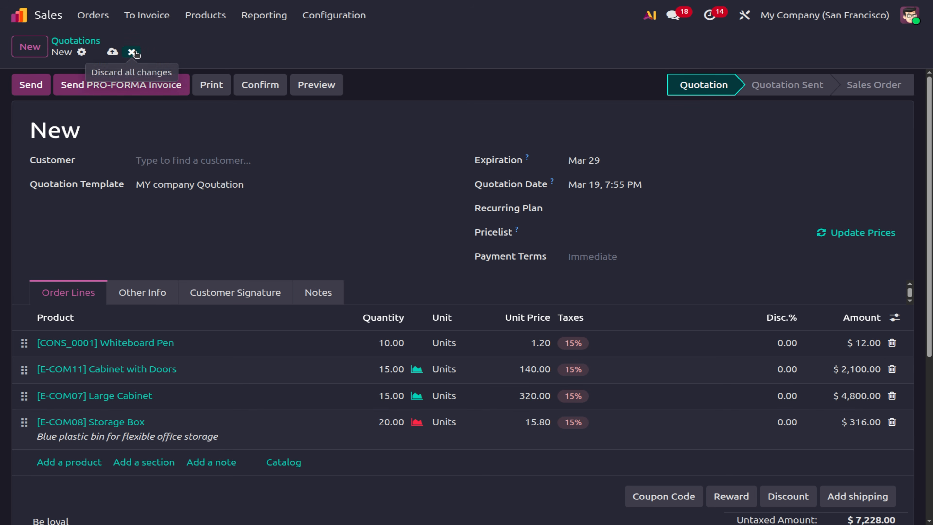
pyautogui.click(334, 16)
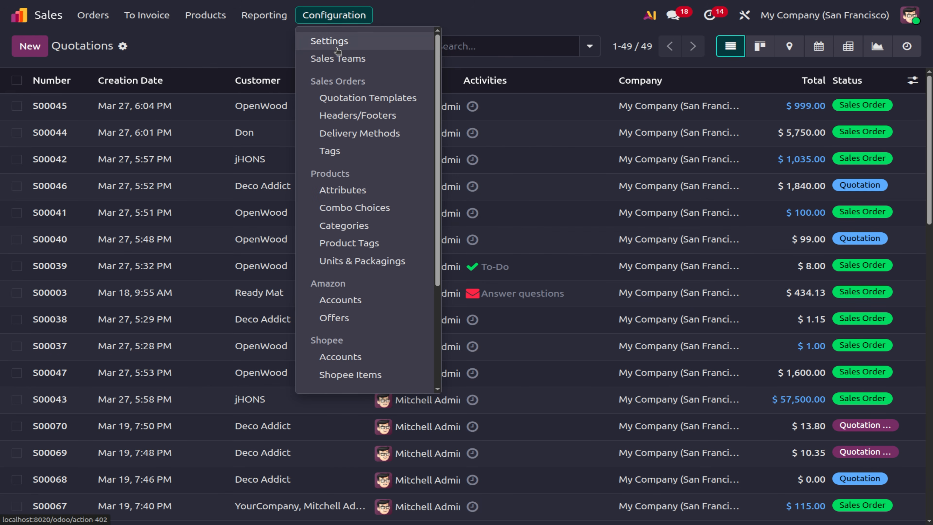
# Go to the Shipping section of Sales Settings and open the Shipping Methods list.
pyautogui.click(330, 41)
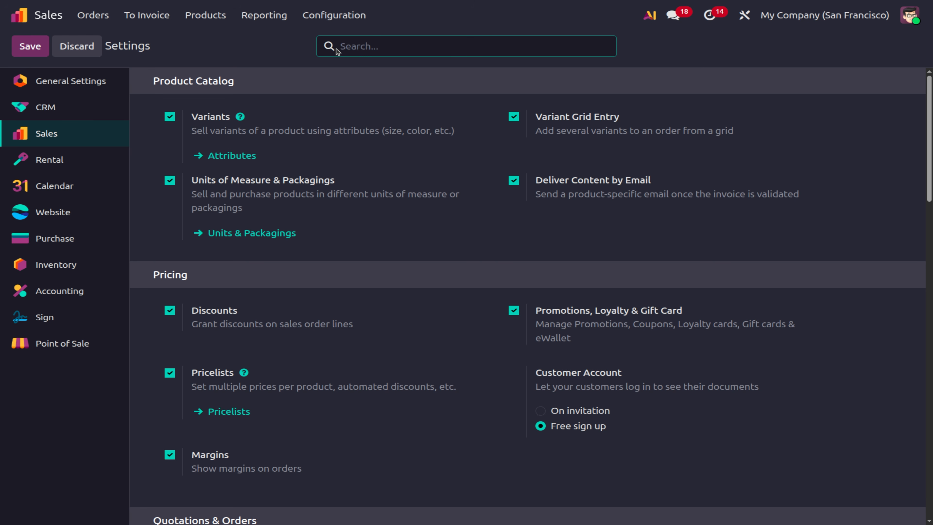
pyautogui.scroll(-10, 601, 330)
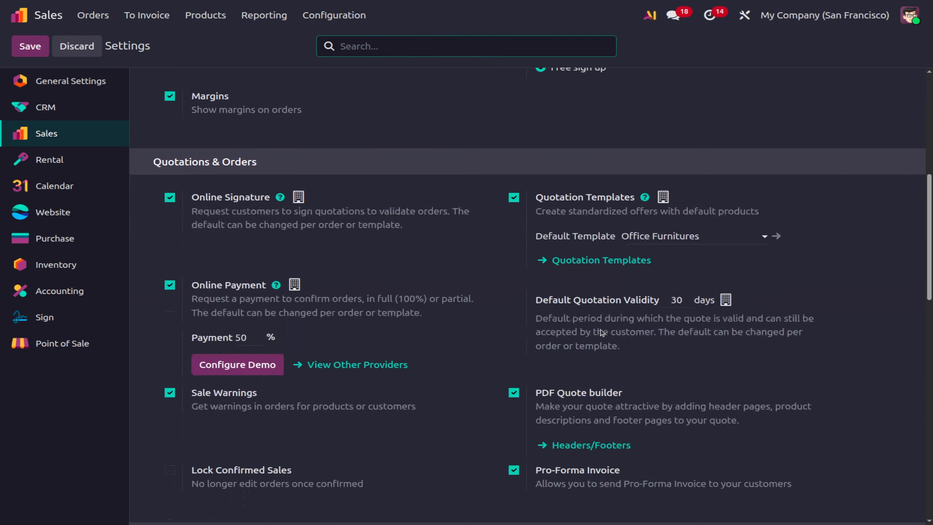
pyautogui.scroll(-4, 601, 329)
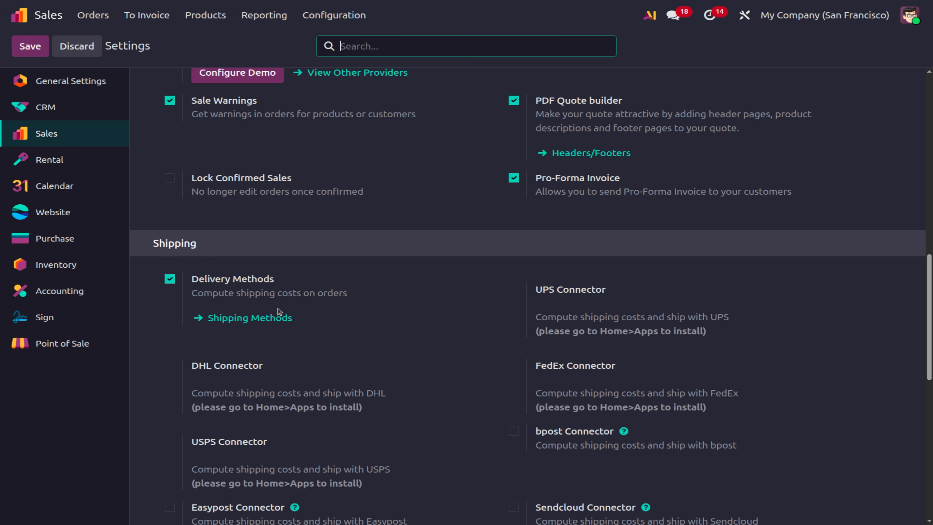
pyautogui.click(262, 320)
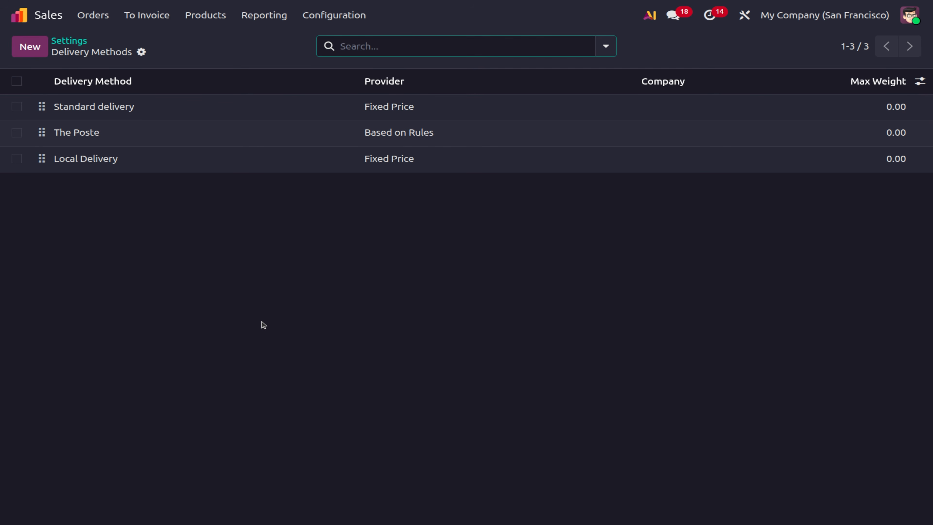
# Create a new delivery method named 'Fast Delivery 1' restricted to India.
pyautogui.click(30, 42)
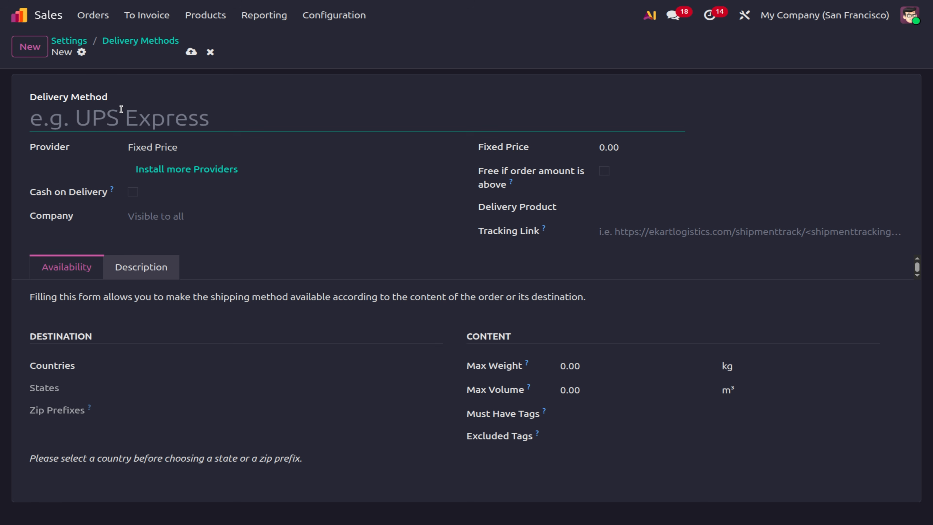
pyautogui.write('D')
pyautogui.press('BackSpace')
pyautogui.write('Fast')
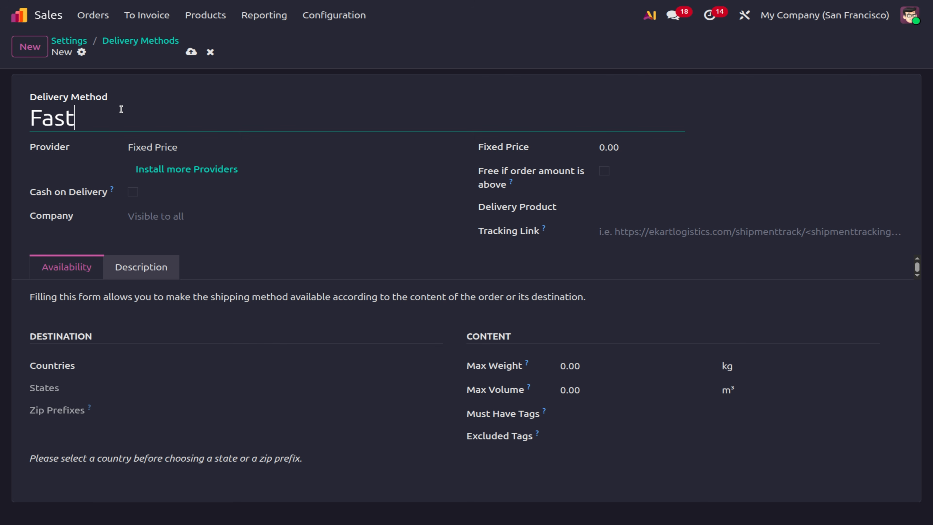
pyautogui.write(' Delivery')
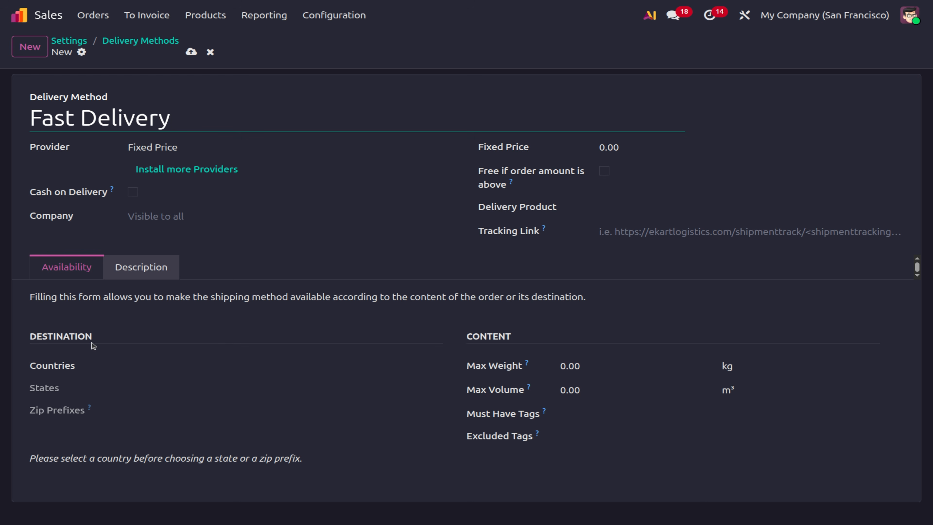
pyautogui.click(155, 365)
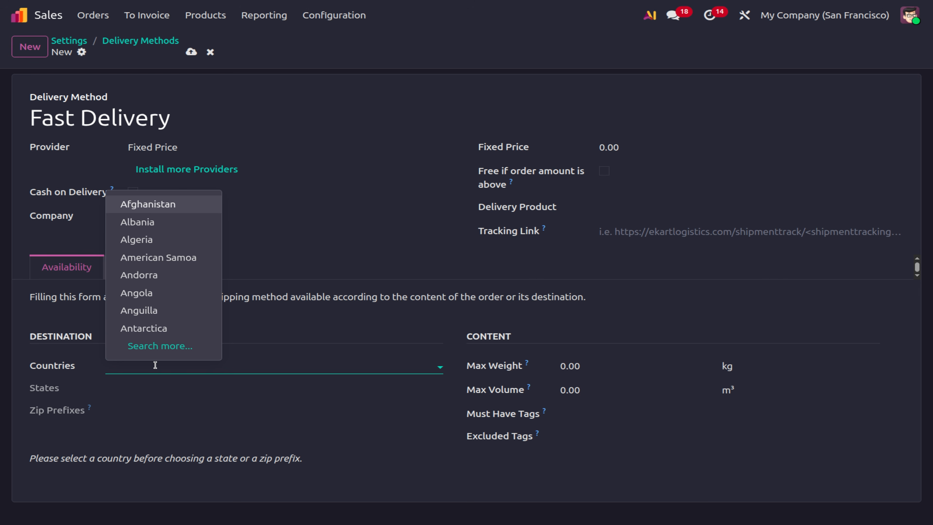
pyautogui.click(203, 122)
pyautogui.write('1')
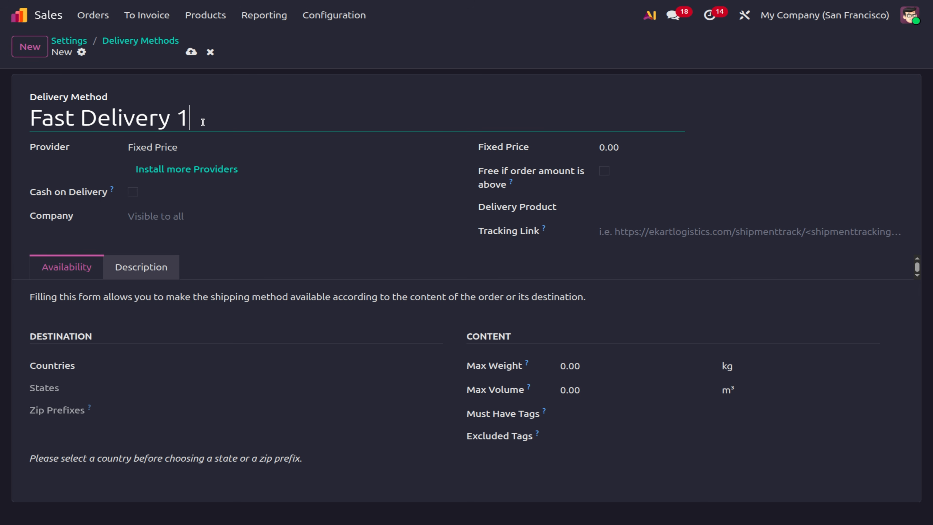
pyautogui.click(133, 369)
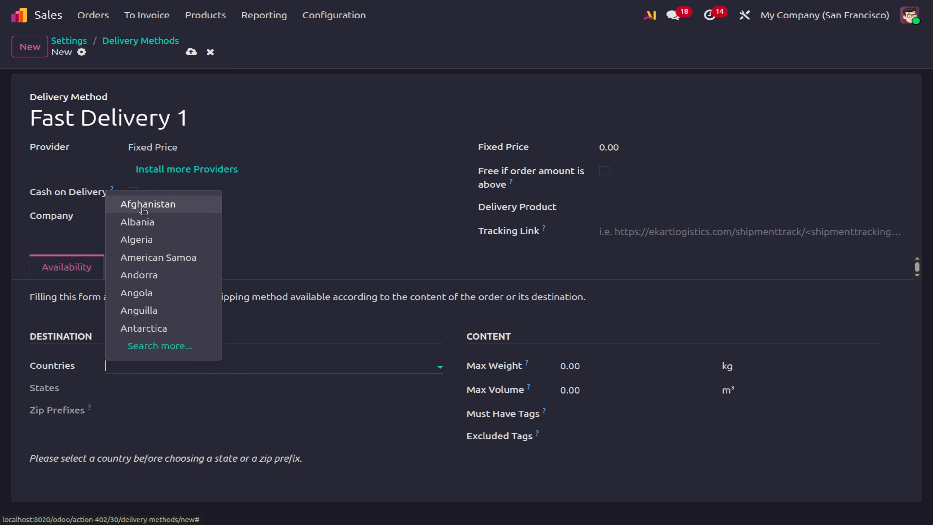
pyautogui.write('ind')
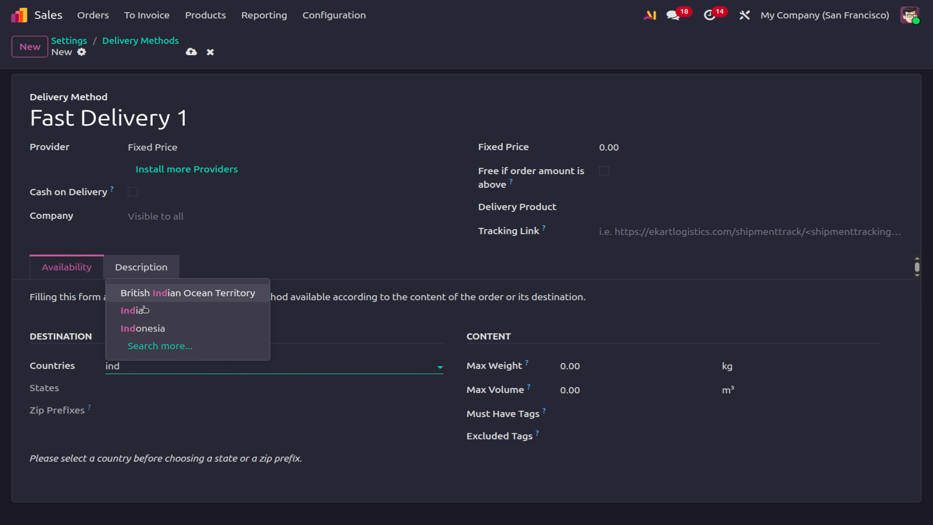
pyautogui.click(146, 310)
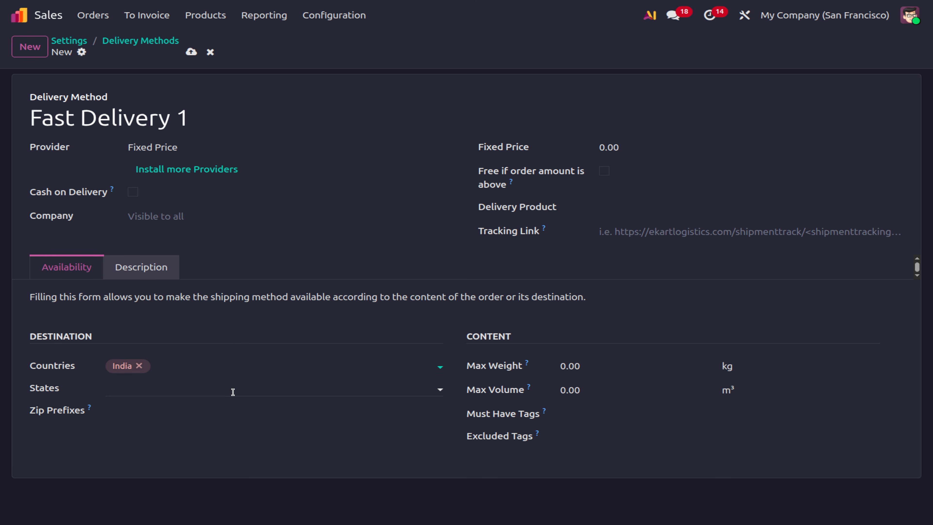
# Require the House Hold product tag for Fast Delivery 1.
pyautogui.click(594, 367)
pyautogui.click(587, 409)
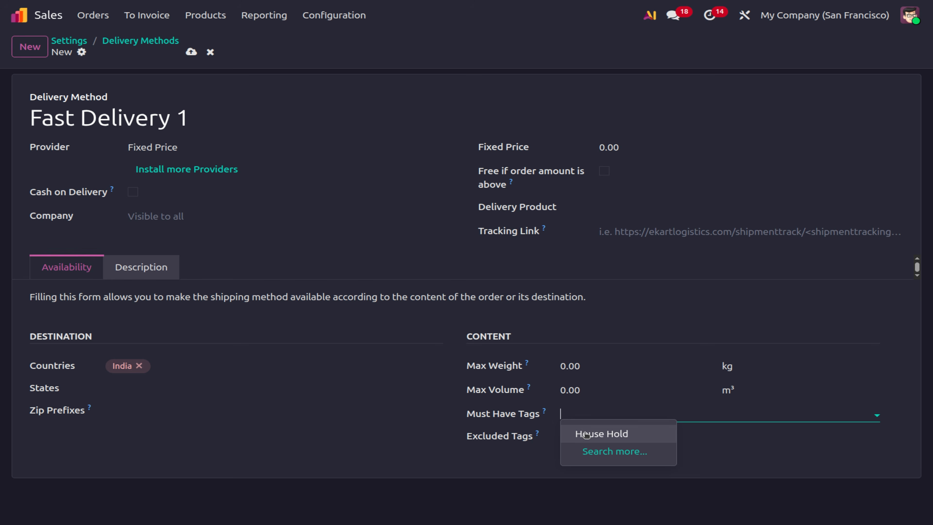
pyautogui.click(585, 434)
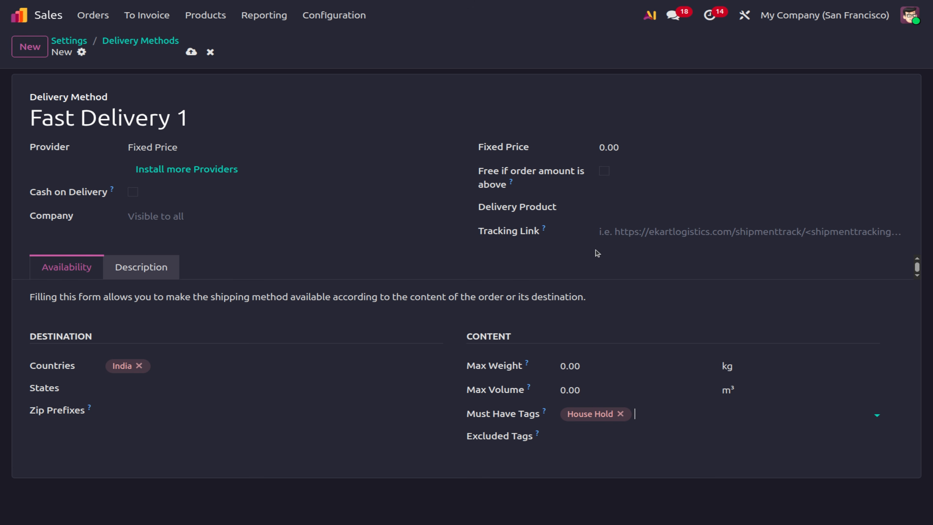
pyautogui.click(650, 209)
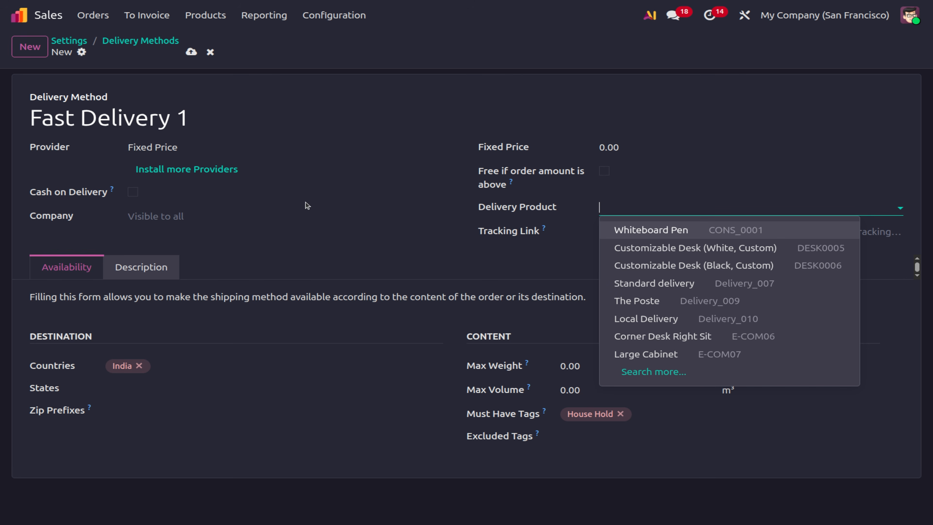
# Create a 'Fast delivery' delivery product priced $100 and save Fast Delivery 1 with it.
pyautogui.click(606, 210)
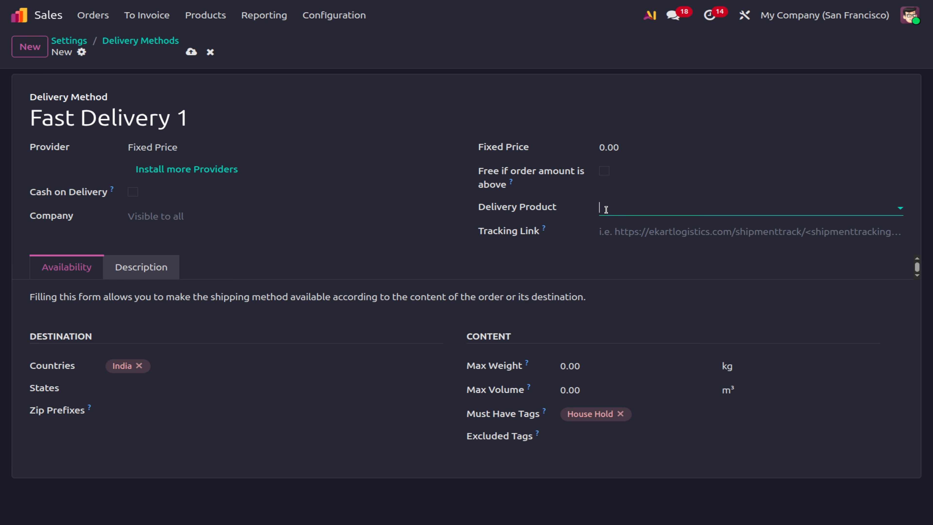
pyautogui.write('st')
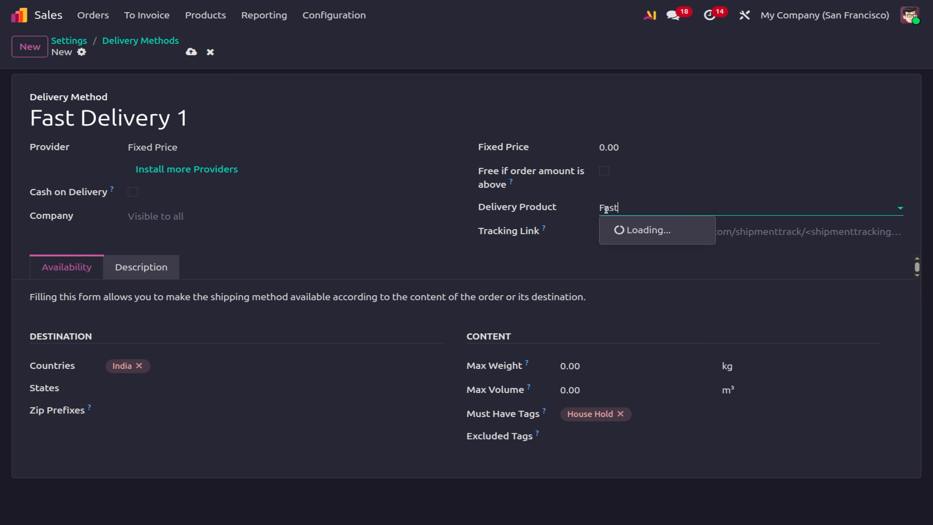
pyautogui.write(' delivery')
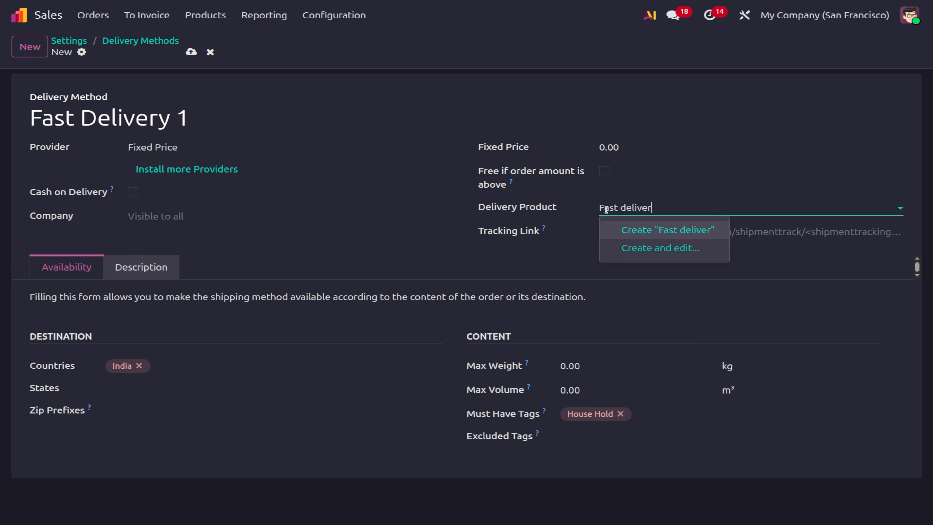
pyautogui.click(656, 249)
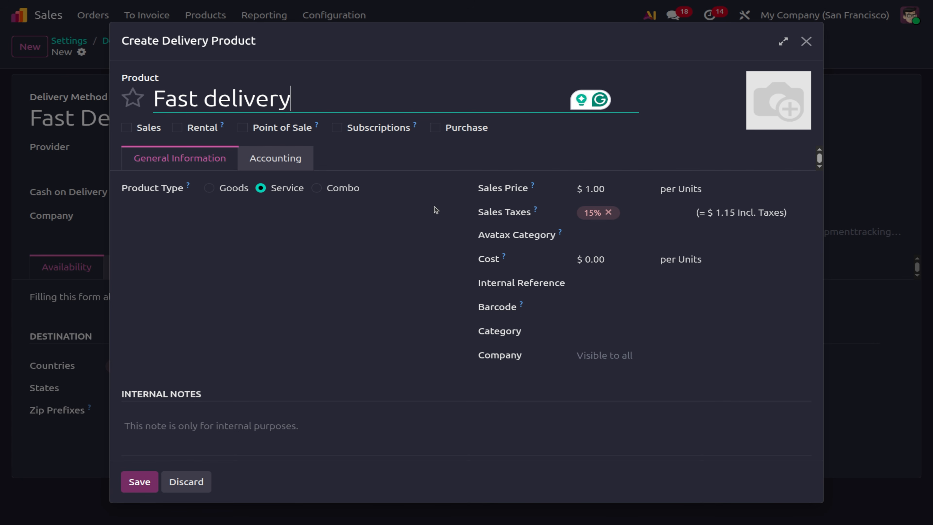
pyautogui.click(622, 194)
pyautogui.write('100')
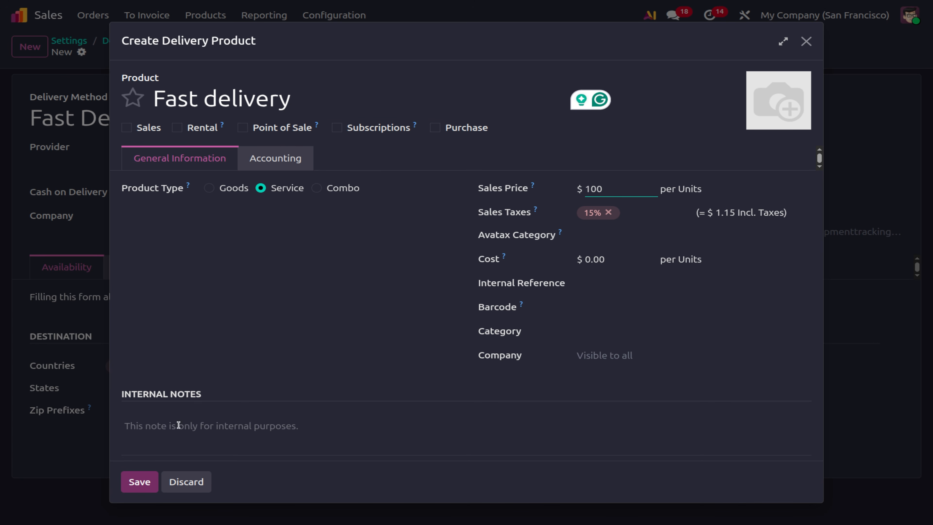
pyautogui.click(140, 481)
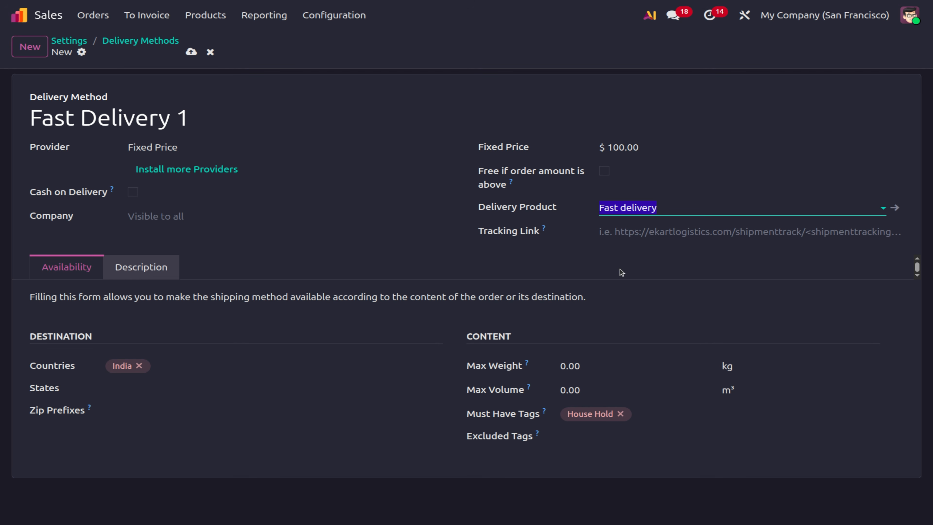
pyautogui.click(191, 51)
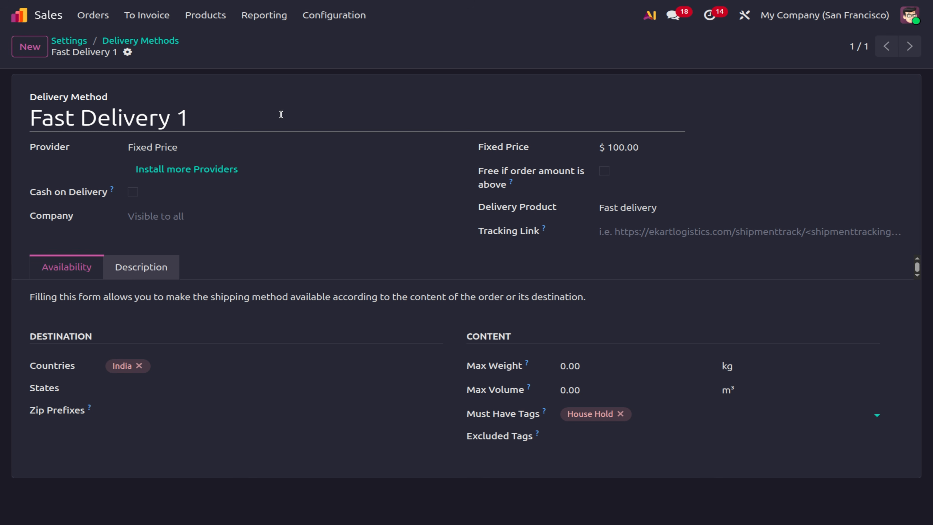
# Create 'Fast delivery 2' with Based on Rules pricing and begin adding its first pricing rule.
pyautogui.click(30, 53)
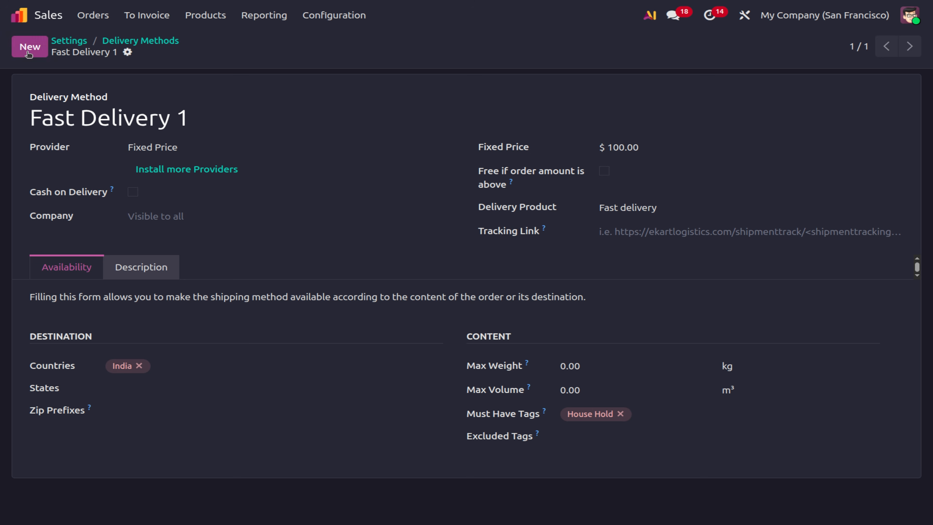
pyautogui.click(155, 118)
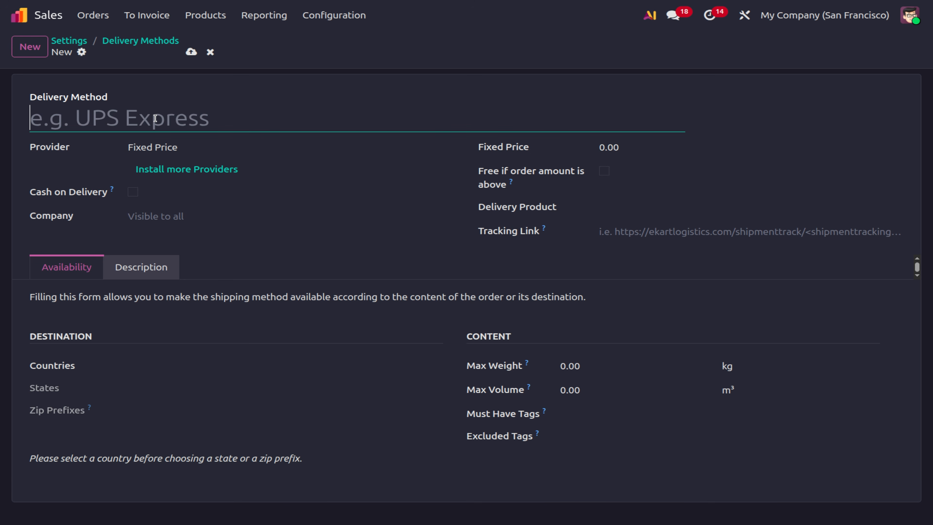
pyautogui.write('Fast delivery')
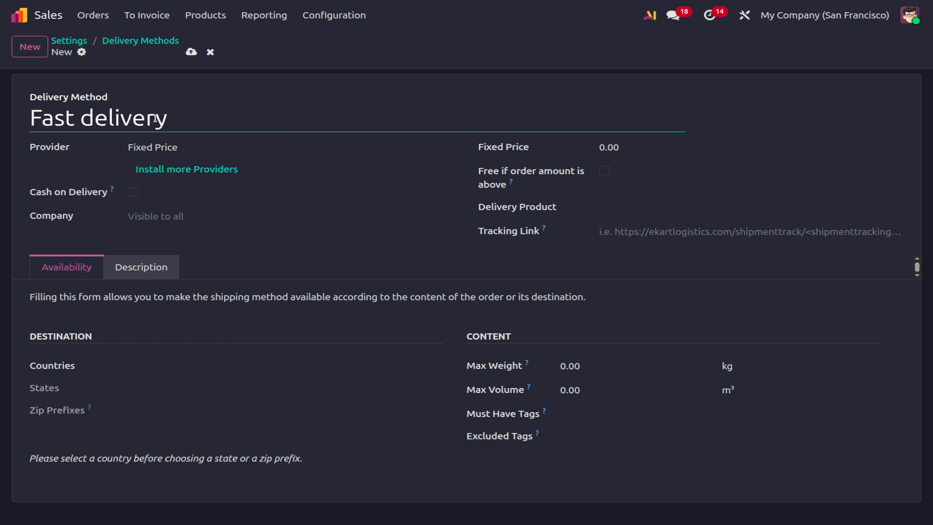
pyautogui.write(' 2')
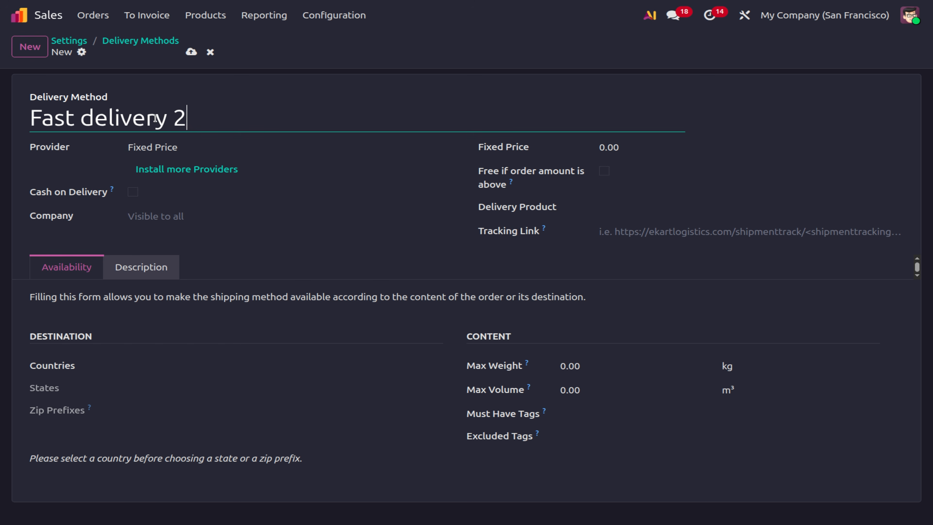
pyautogui.click(217, 149)
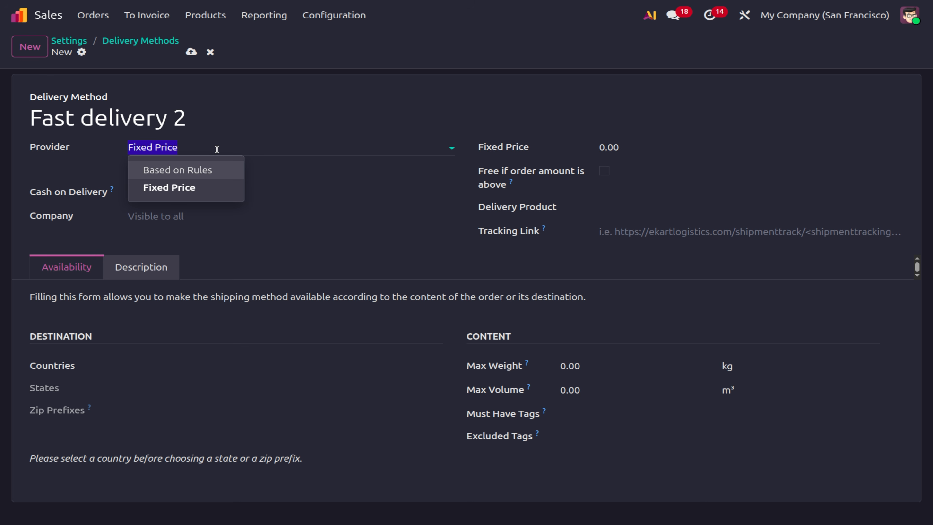
pyautogui.click(201, 170)
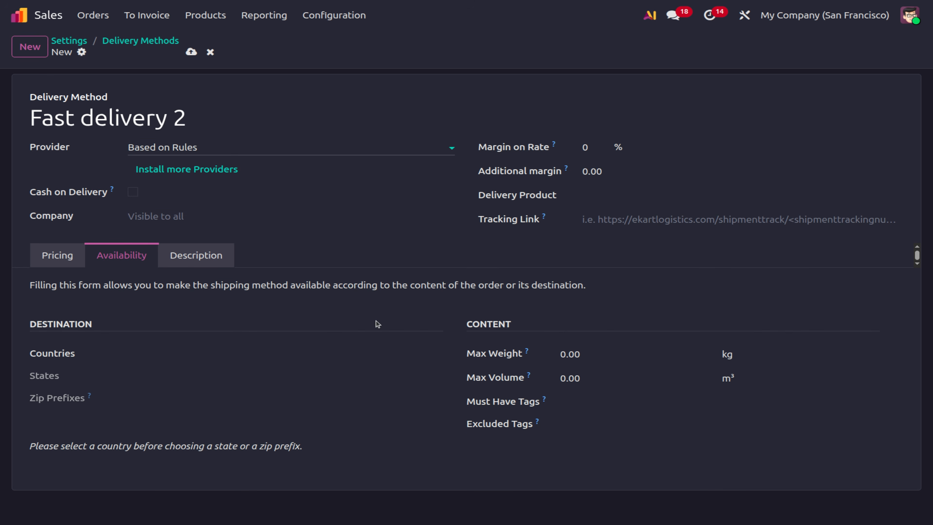
pyautogui.click(61, 259)
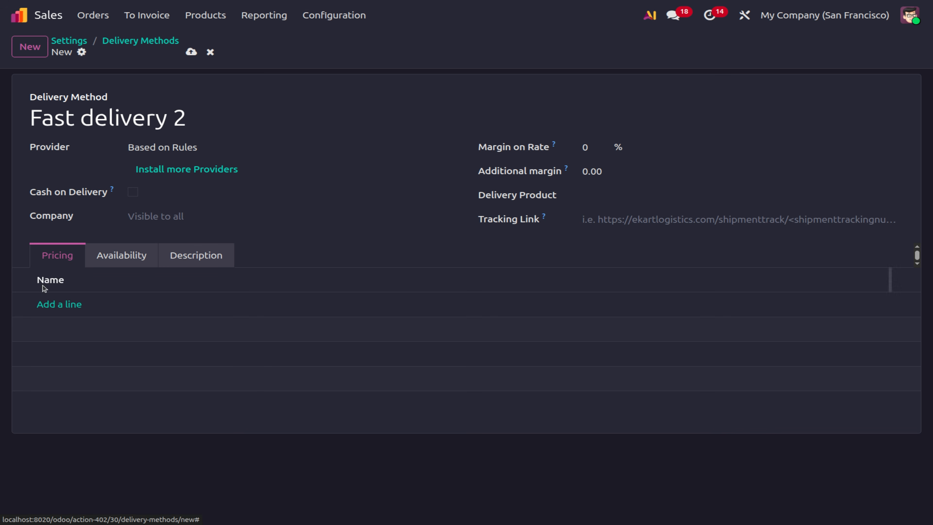
pyautogui.click(49, 305)
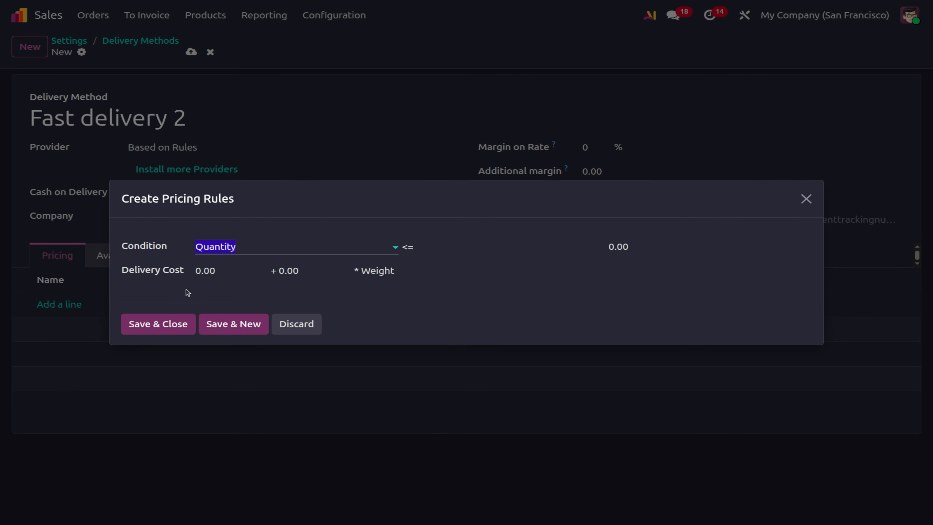
# Add a pricing rule: Weight <= 10 costs 10 plus 0.05 per weight.
pyautogui.click(274, 251)
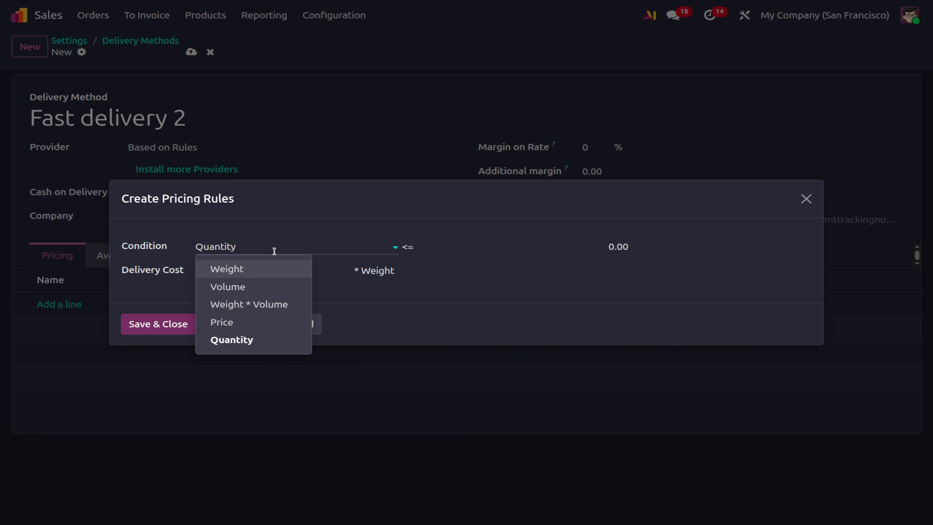
pyautogui.click(251, 272)
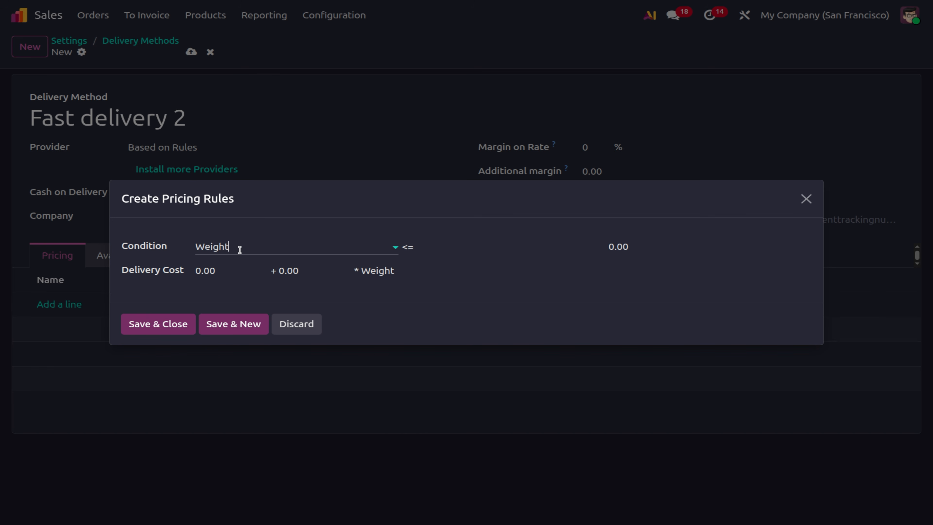
pyautogui.click(456, 254)
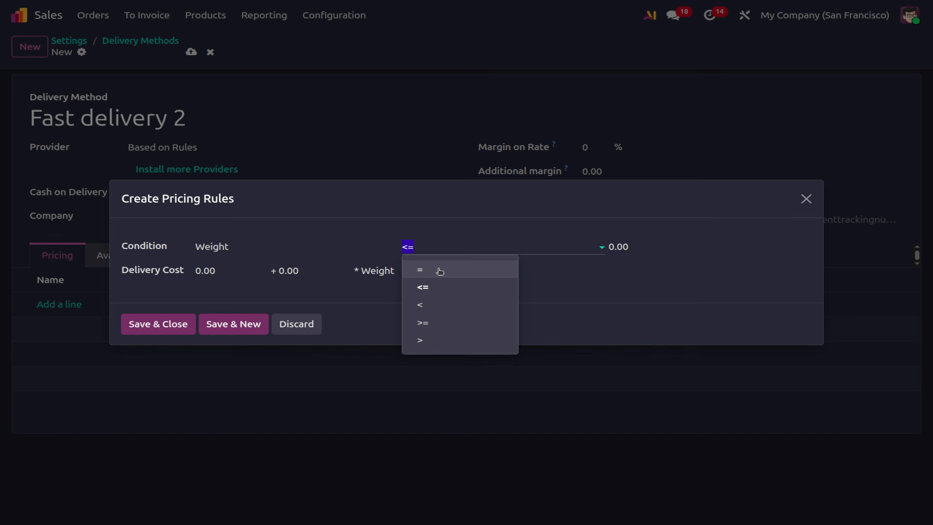
pyautogui.click(439, 271)
pyautogui.click(617, 247)
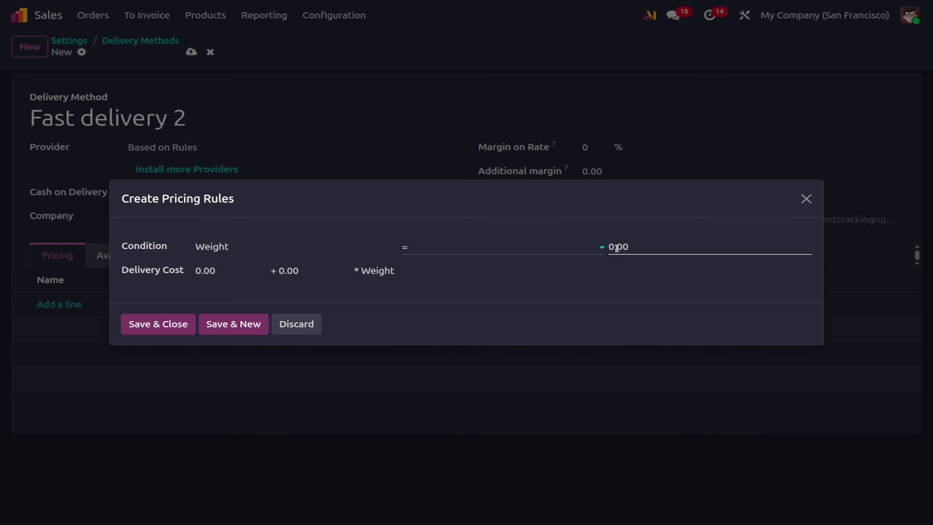
pyautogui.click(477, 241)
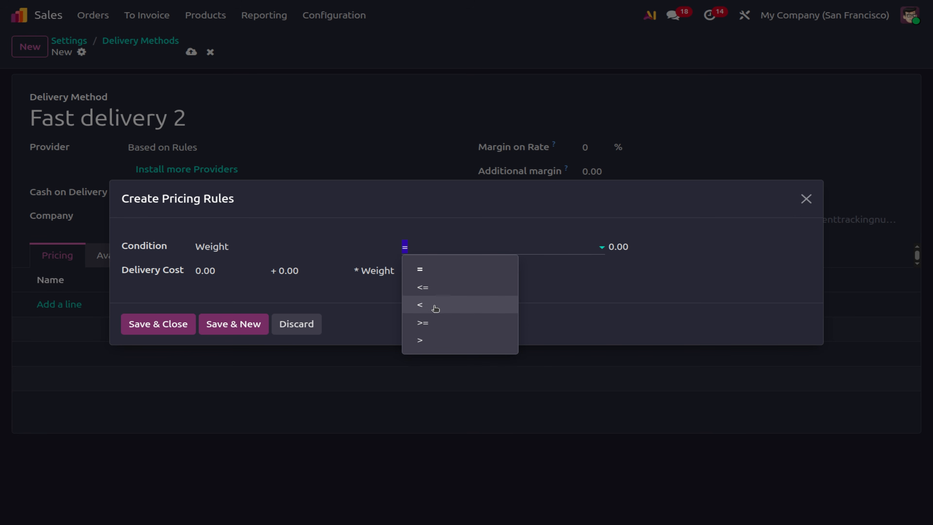
pyautogui.click(435, 290)
pyautogui.click(642, 251)
pyautogui.write('10')
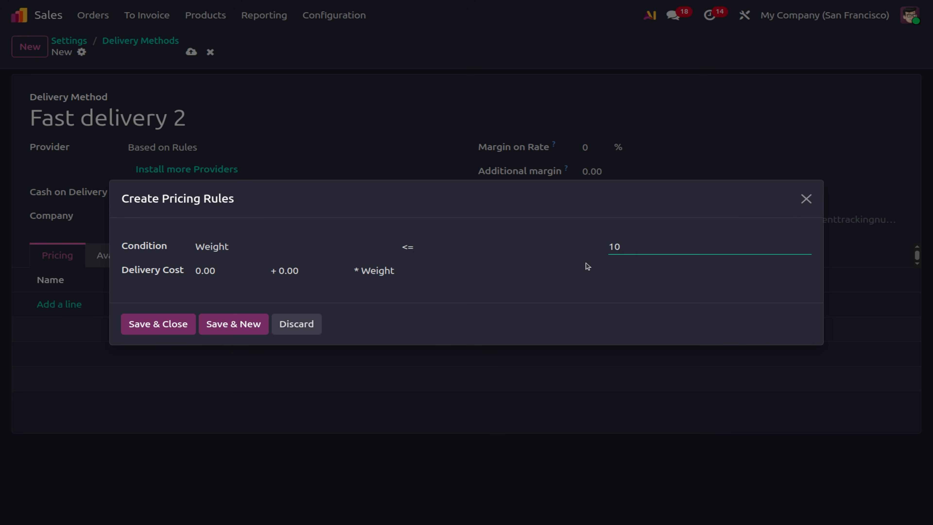
pyautogui.click(220, 271)
pyautogui.write('100')
pyautogui.press('BackSpace')
pyautogui.press('BackSpace')
pyautogui.write('10')
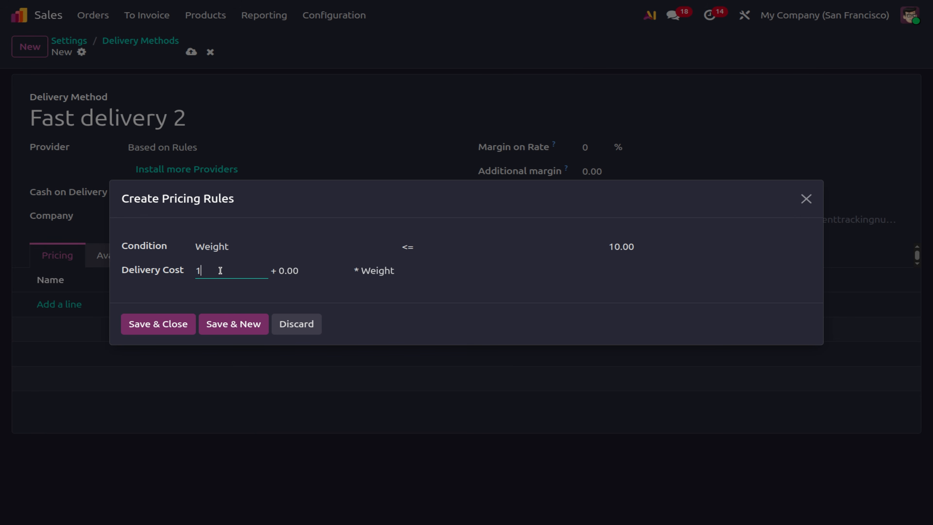
pyautogui.click(304, 270)
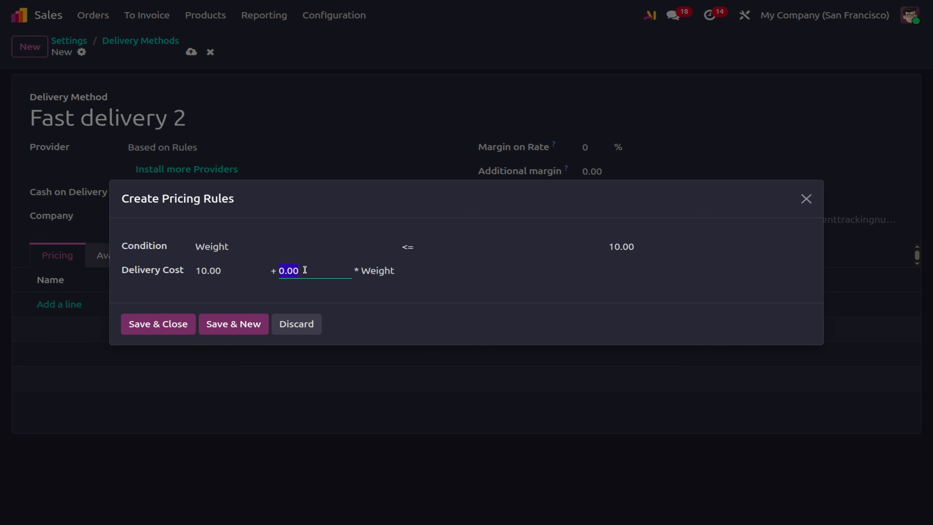
pyautogui.write('.05')
pyautogui.click(135, 331)
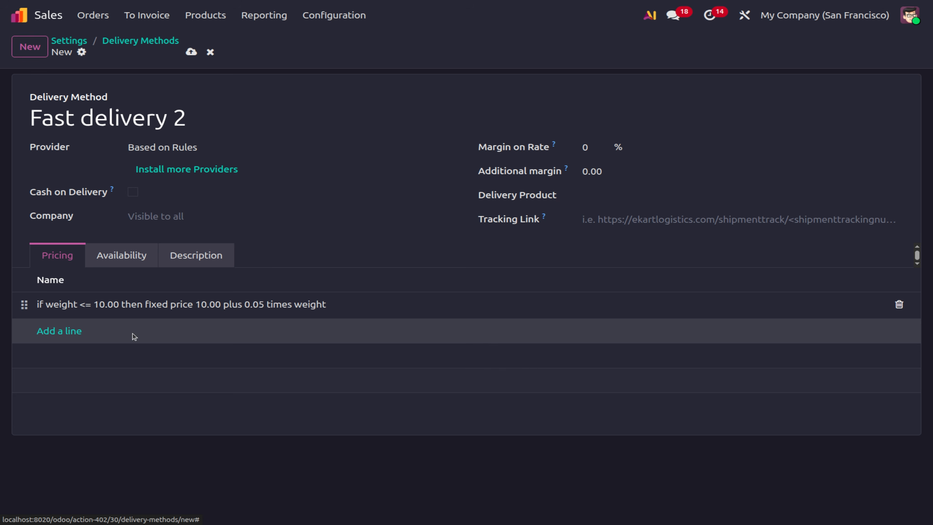
# Add a second rule: Weight >= 10 costs 20 plus 0.05 per weight.
pyautogui.click(42, 331)
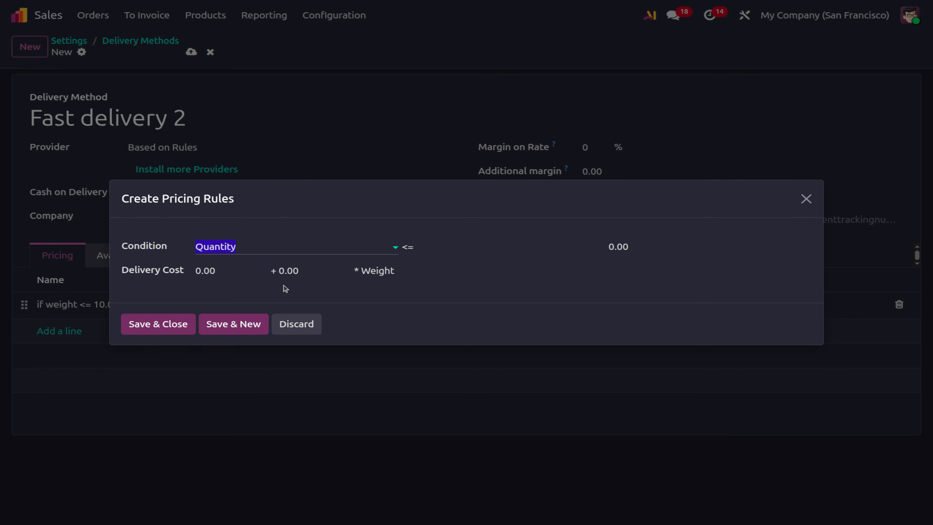
pyautogui.click(249, 248)
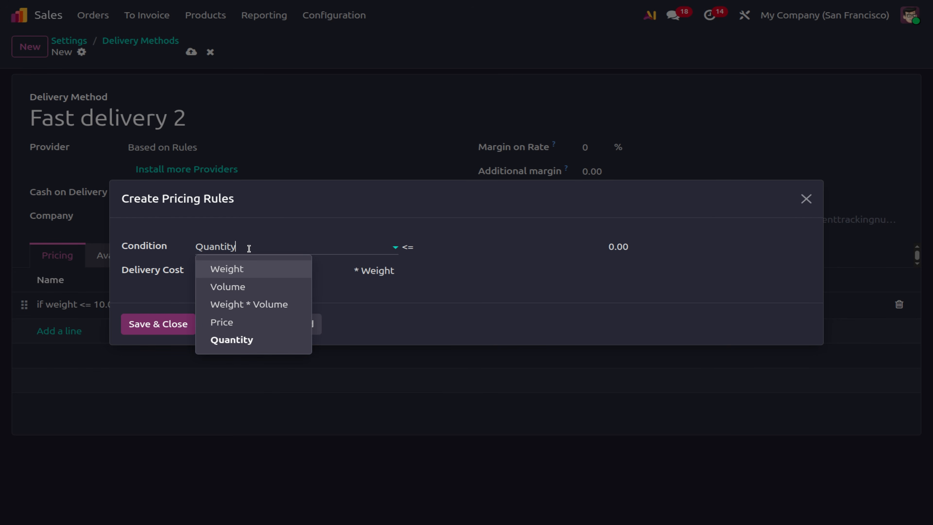
pyautogui.click(248, 270)
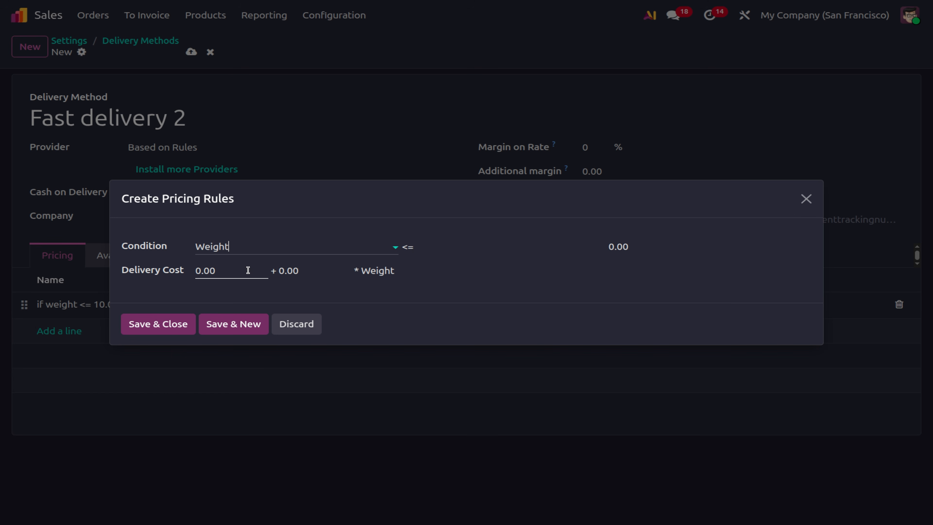
pyautogui.click(429, 247)
pyautogui.click(423, 322)
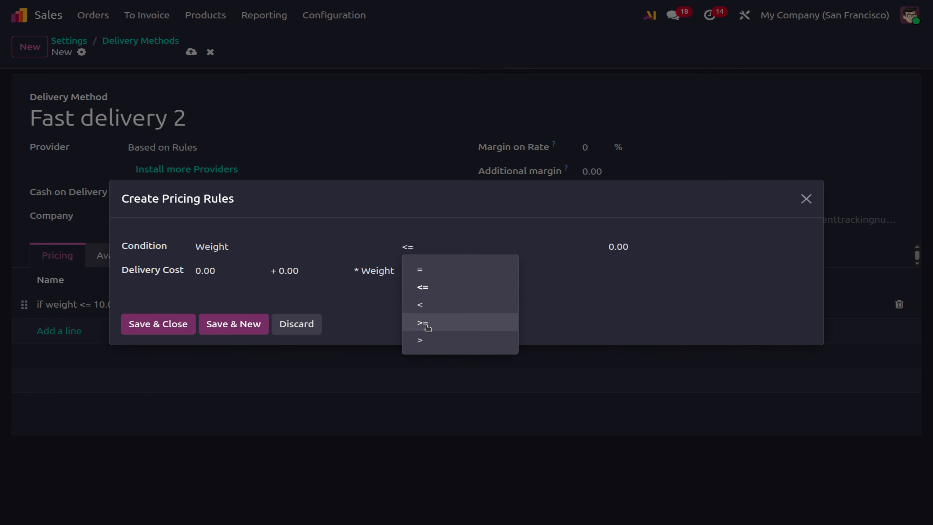
pyautogui.click(634, 245)
pyautogui.write('1')
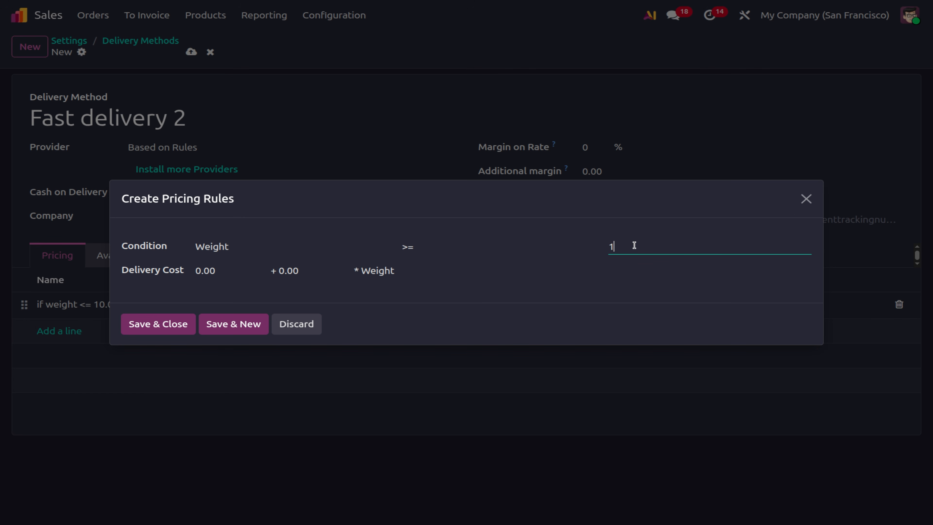
pyautogui.write('0')
pyautogui.click(247, 272)
pyautogui.write('20')
pyautogui.click(319, 272)
pyautogui.write('0')
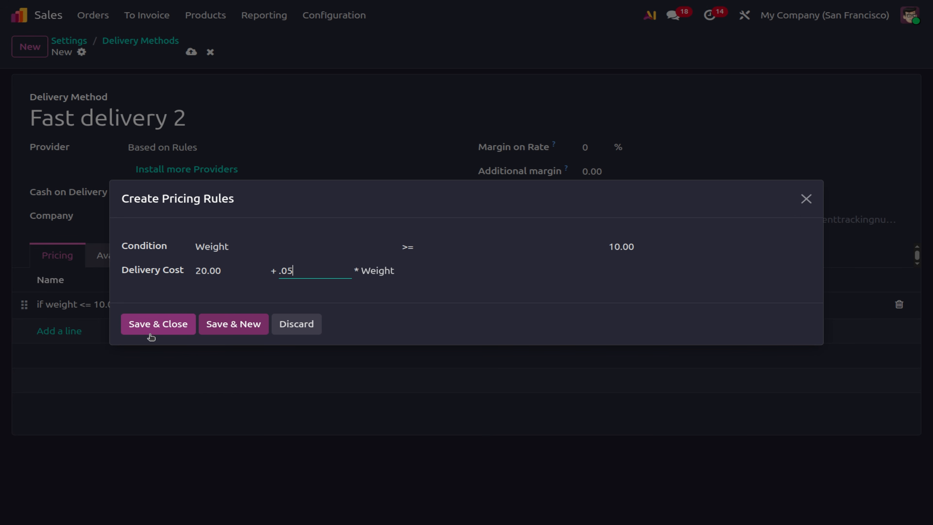
pyautogui.click(154, 325)
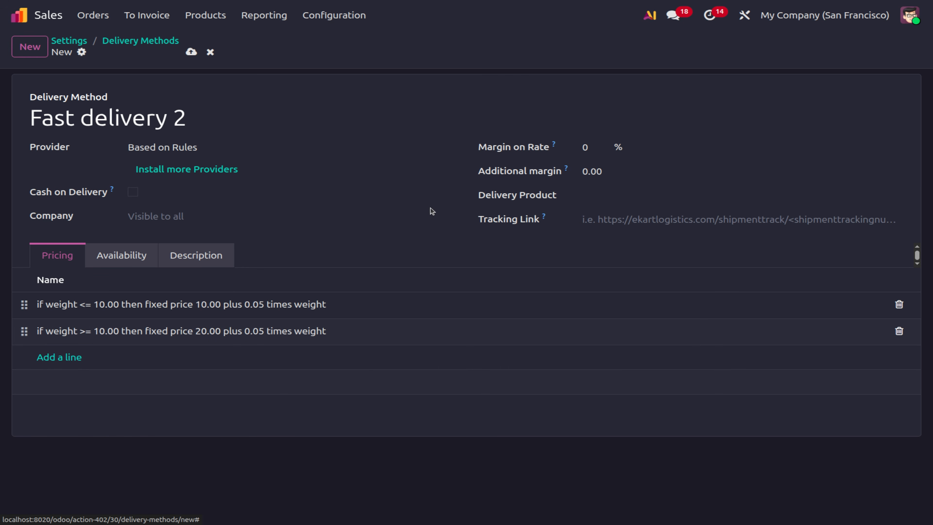
# Set the delivery product to Fast delivery and save the Fast delivery 2 method.
pyautogui.click(629, 194)
pyautogui.write('fast')
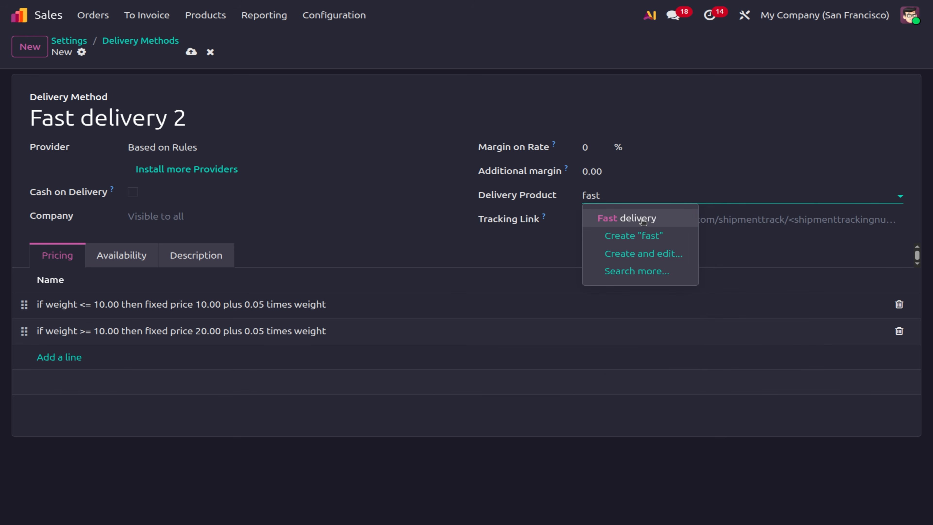
pyautogui.click(643, 219)
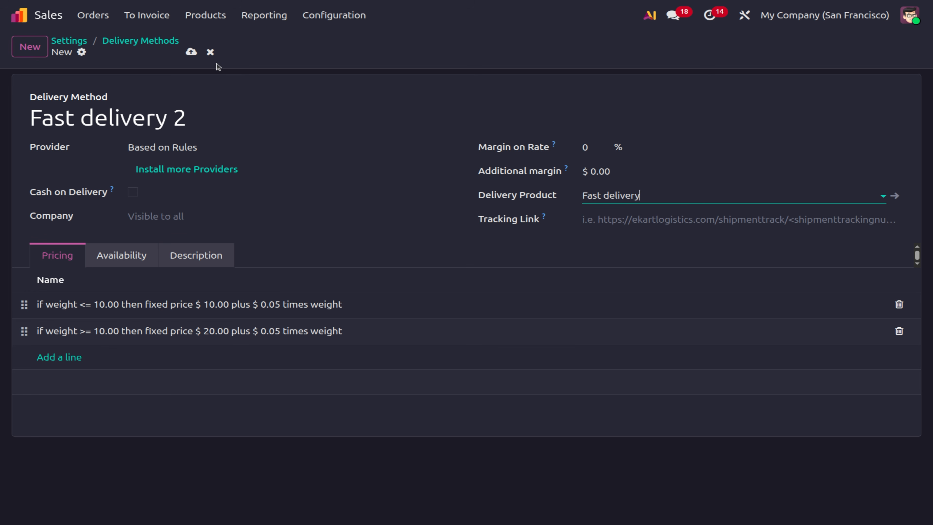
pyautogui.click(189, 53)
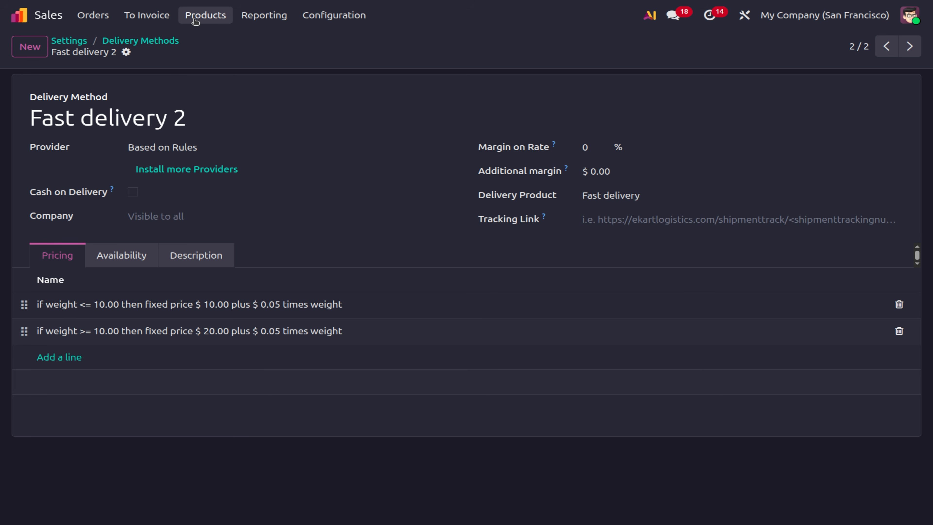
pyautogui.click(93, 19)
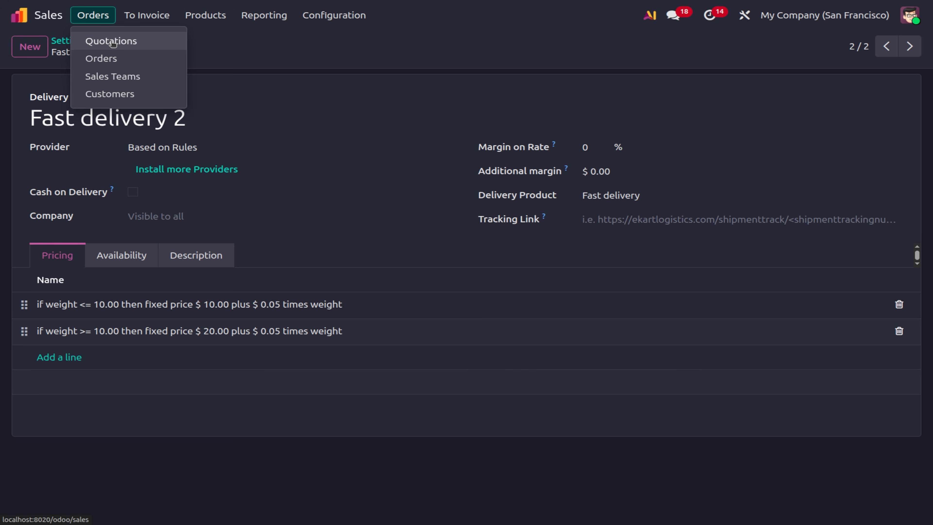
# Start a trial quotation and discard it without saving.
pyautogui.click(113, 42)
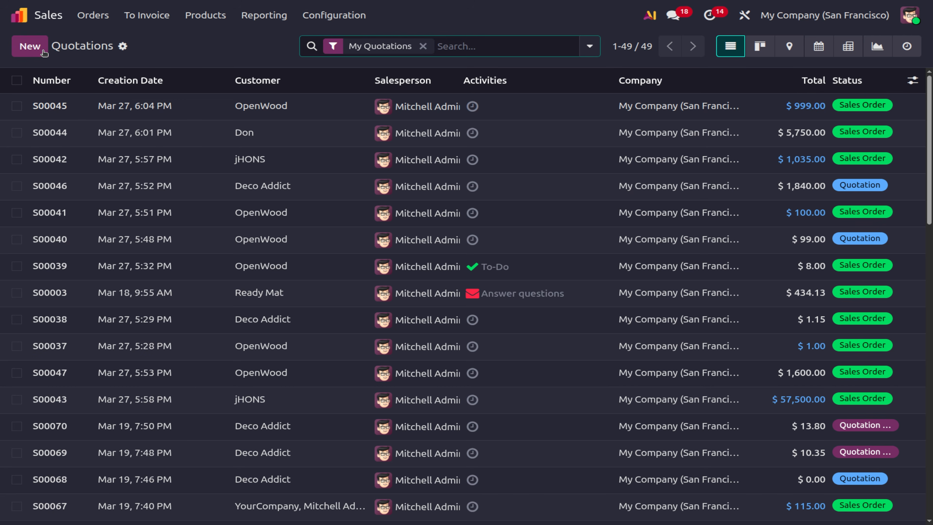
pyautogui.click(30, 47)
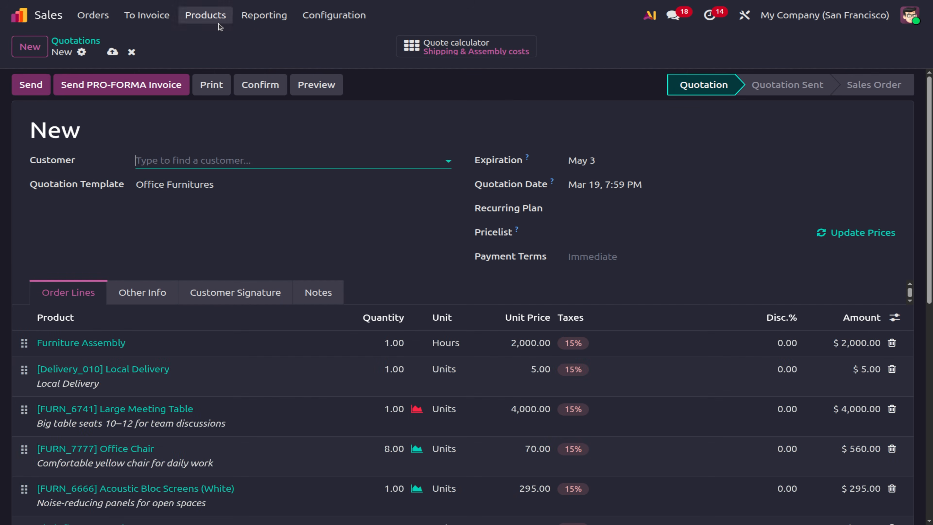
pyautogui.click(131, 52)
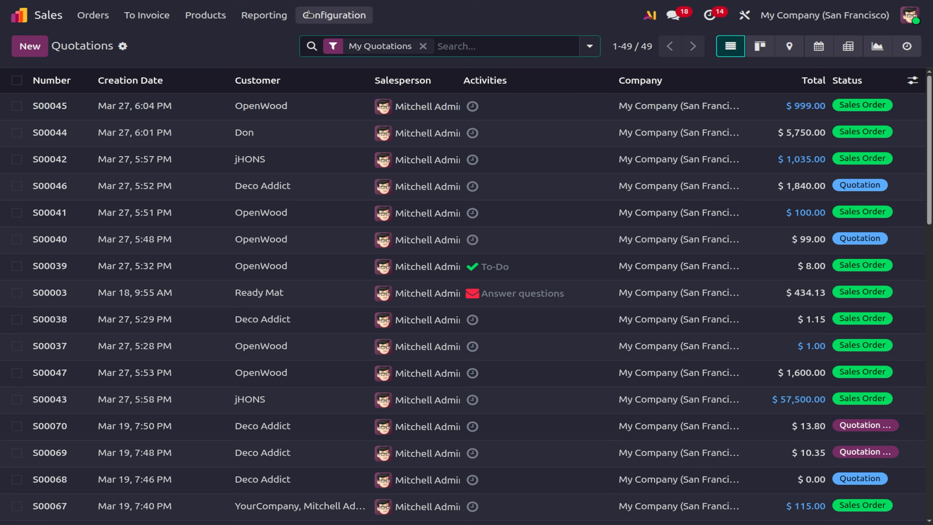
# In Sales settings, clear the default template, uncheck Quotation Templates, and save.
pyautogui.click(332, 15)
pyautogui.click(349, 41)
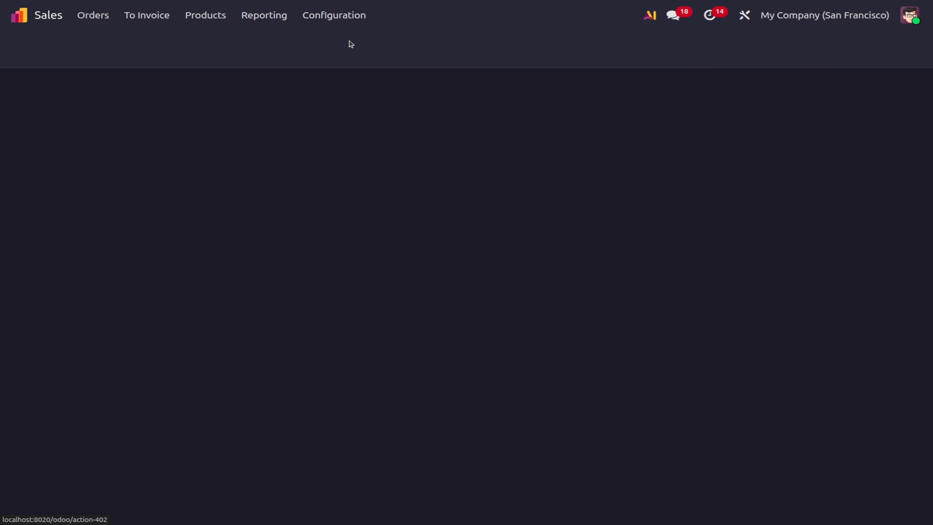
pyautogui.scroll(-5, 647, 411)
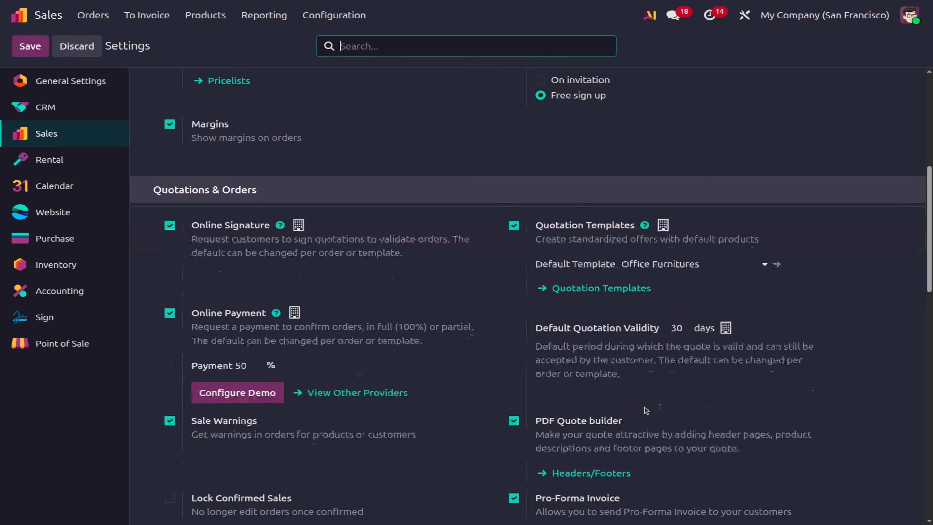
pyautogui.click(681, 261)
pyautogui.press('BackSpace')
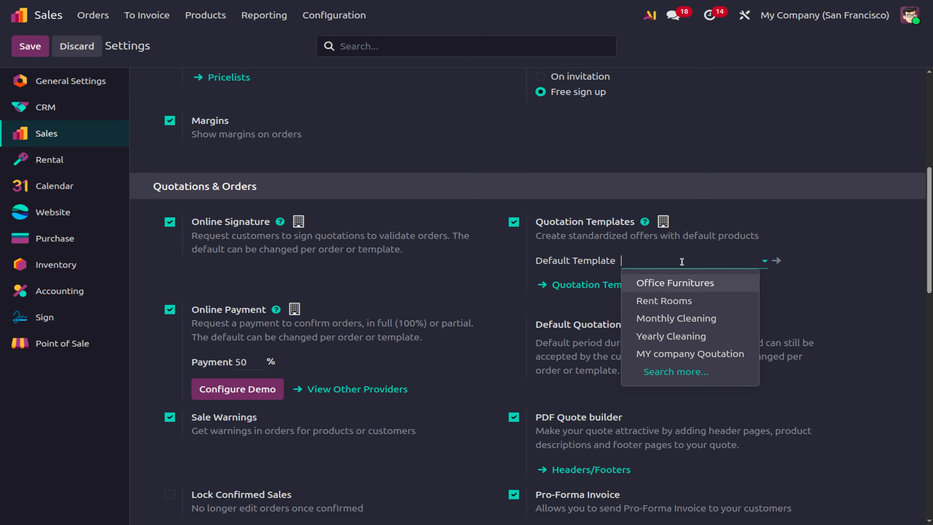
pyautogui.click(513, 222)
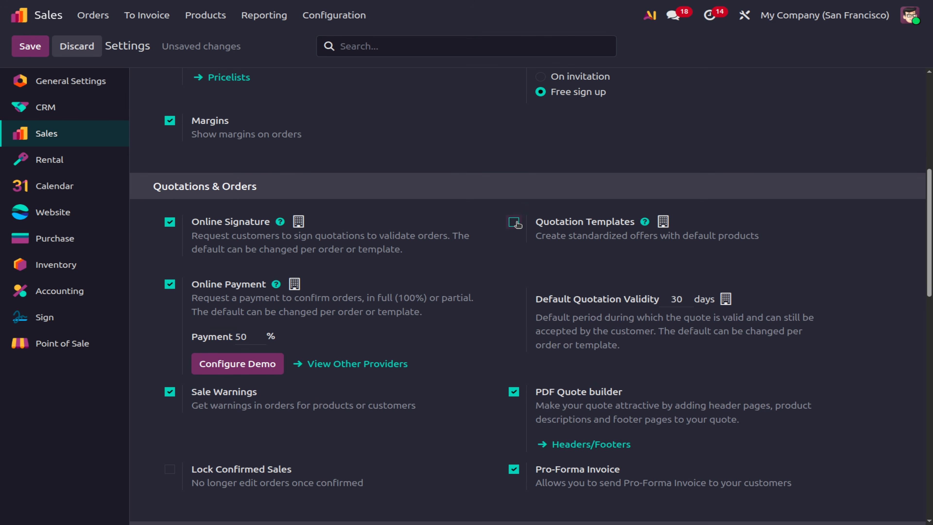
pyautogui.click(27, 46)
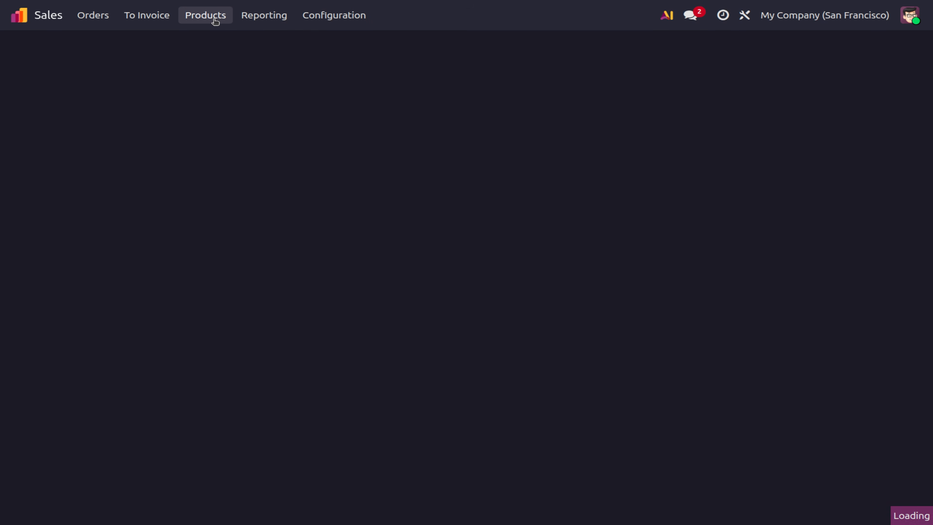
# Create a stock-tracked product 'Rice Powdre' weighing 9 kg and save it.
pyautogui.click(215, 22)
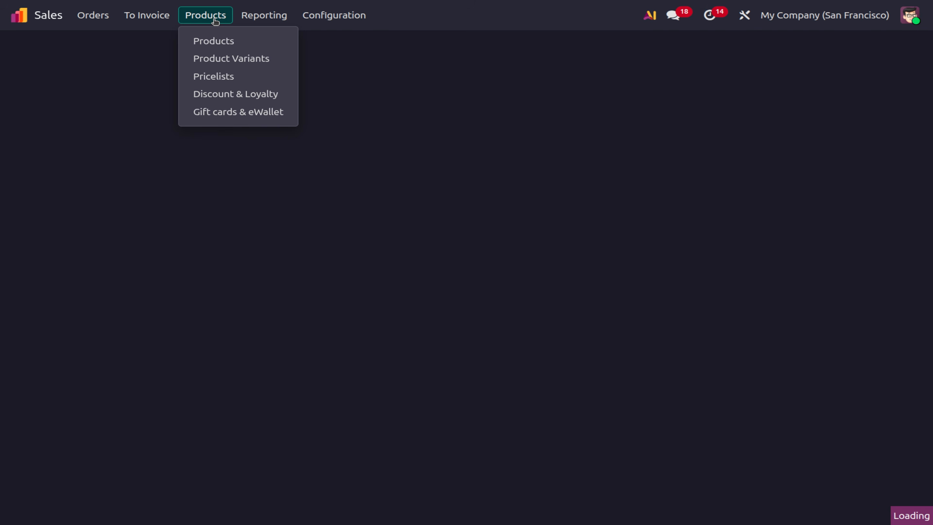
pyautogui.click(216, 40)
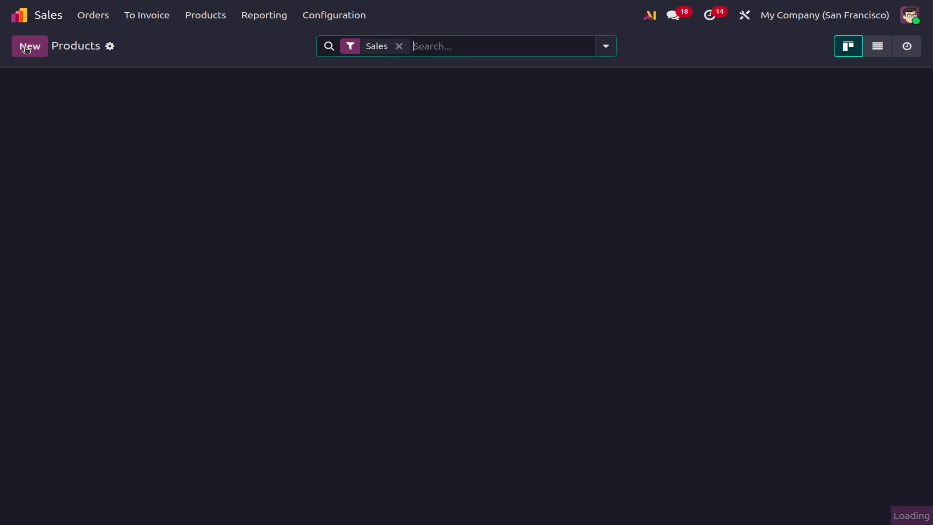
pyautogui.click(27, 49)
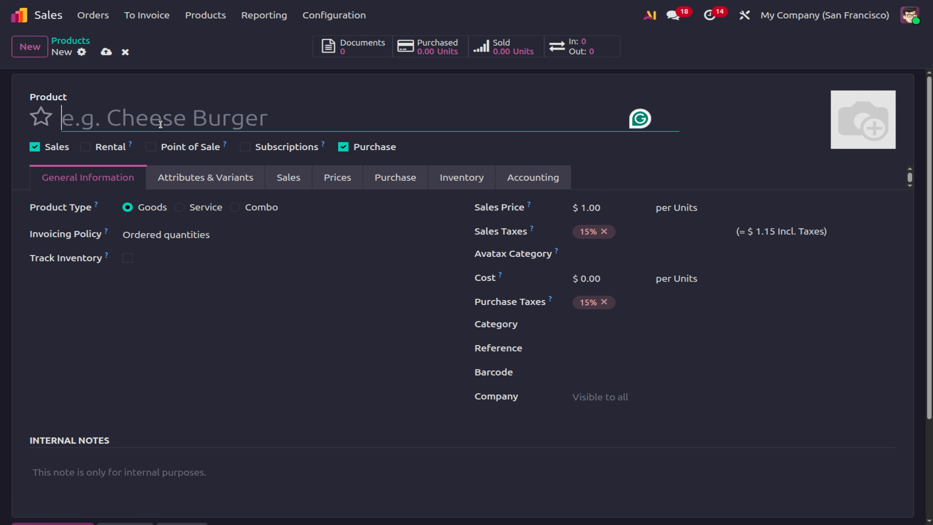
pyautogui.write('R')
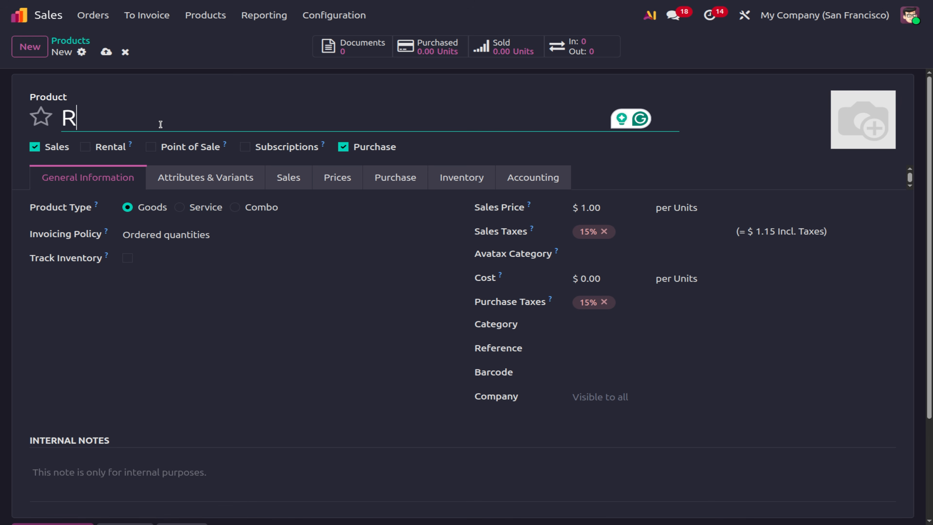
pyautogui.write('ice Po')
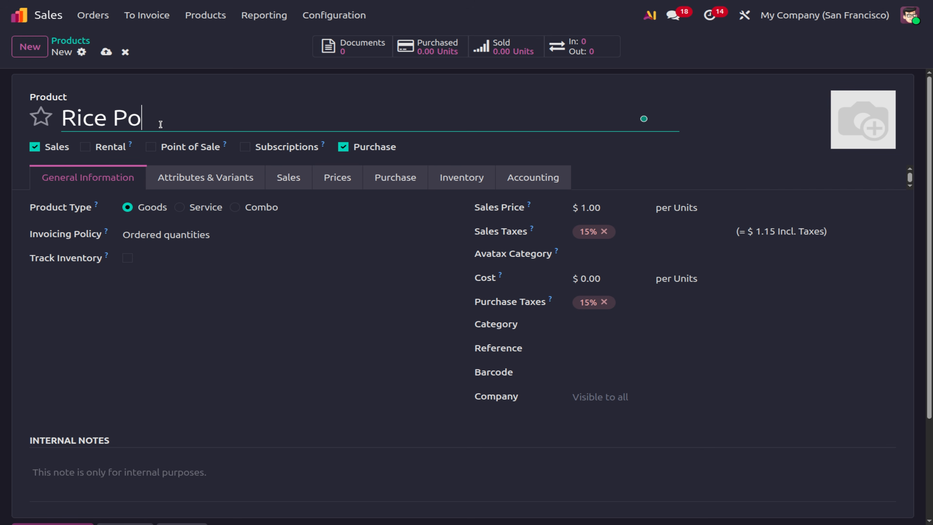
pyautogui.write('wdre')
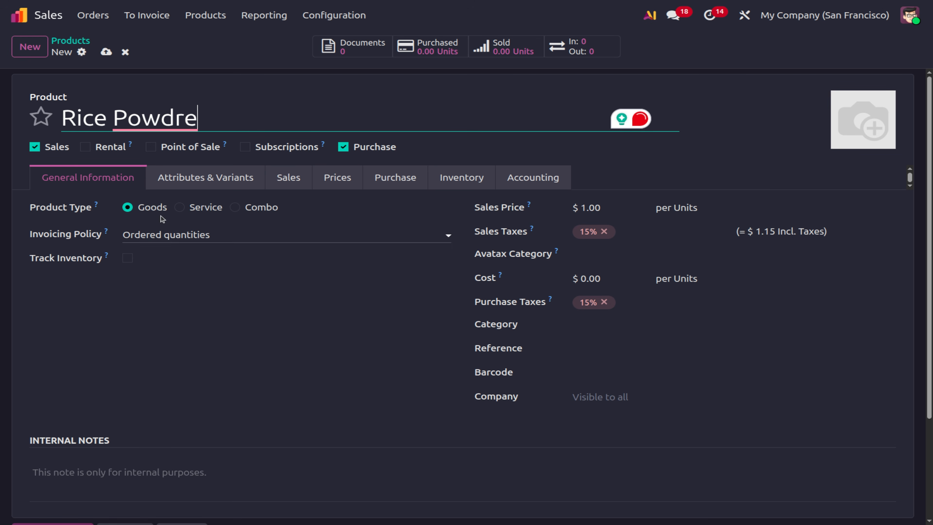
pyautogui.click(128, 258)
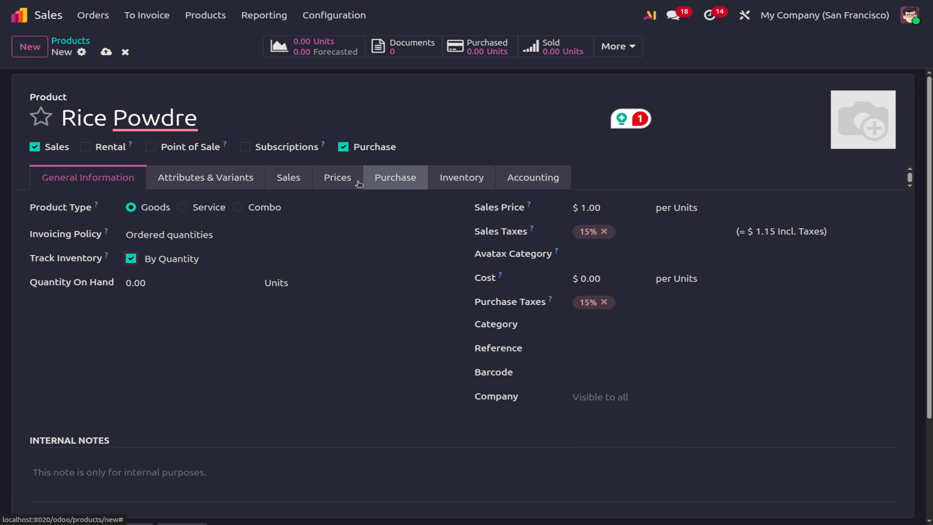
pyautogui.click(445, 176)
pyautogui.click(172, 279)
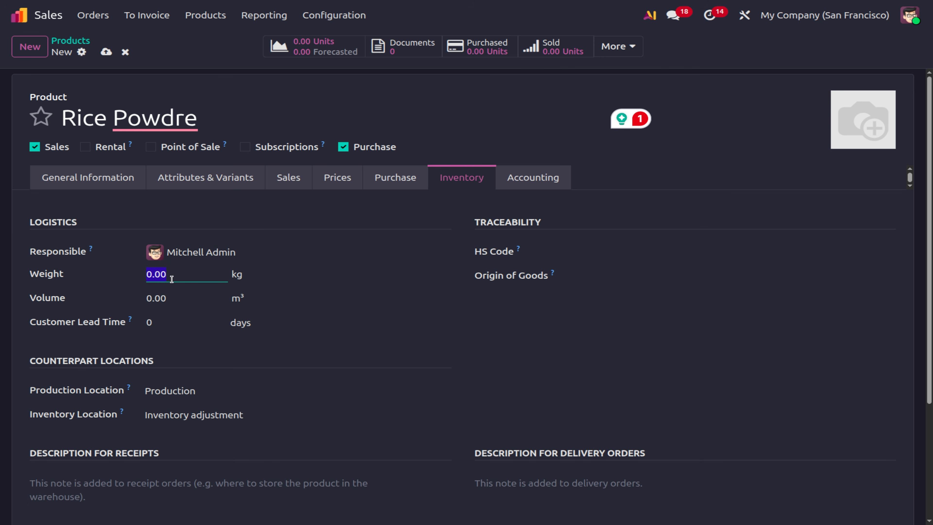
pyautogui.write('1')
pyautogui.click(106, 52)
# Correct the product name to Rice Powder and save it.
pyautogui.click(153, 129)
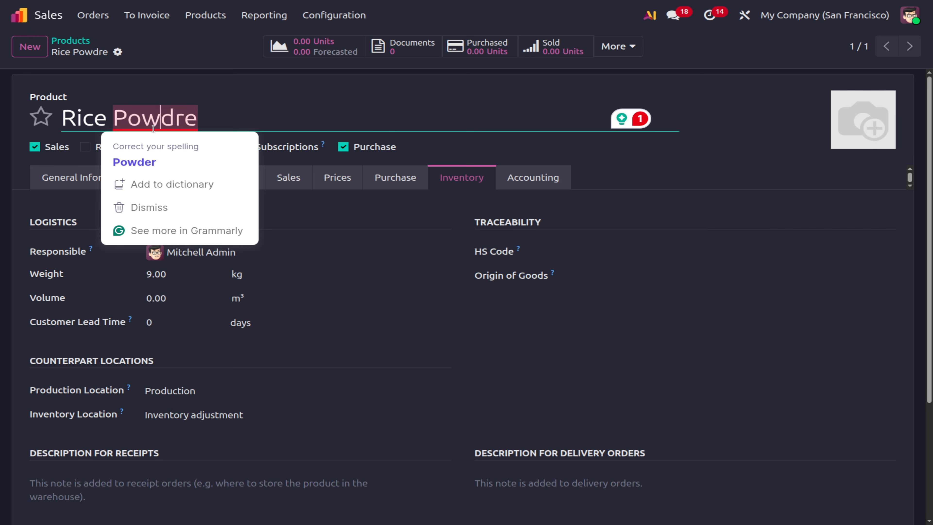
pyautogui.click(161, 159)
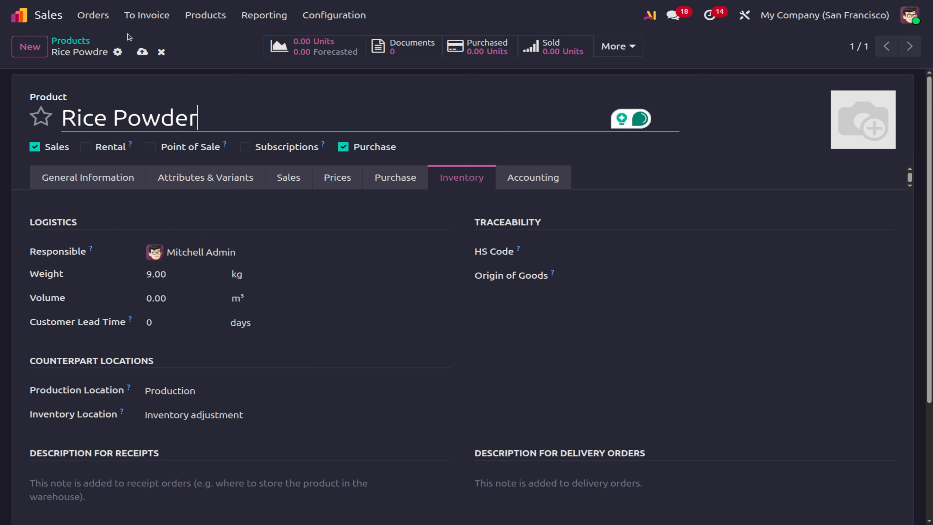
pyautogui.click(143, 52)
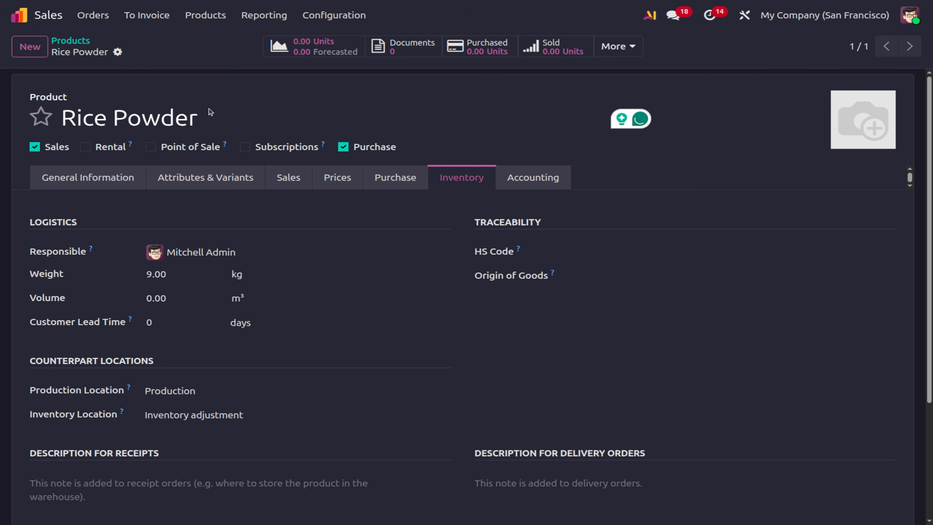
pyautogui.click(30, 46)
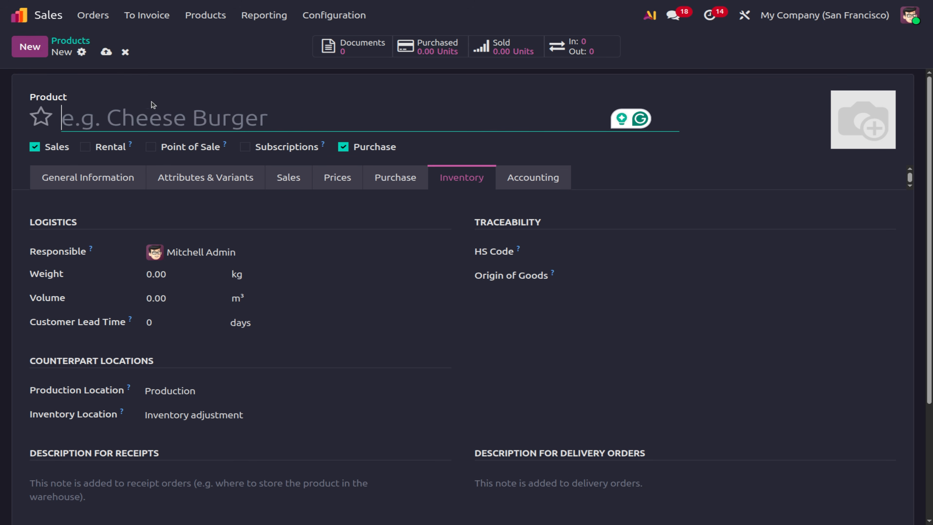
# Create the product Wheat Powder with a 12 kg weight and save it.
pyautogui.write('Wheate')
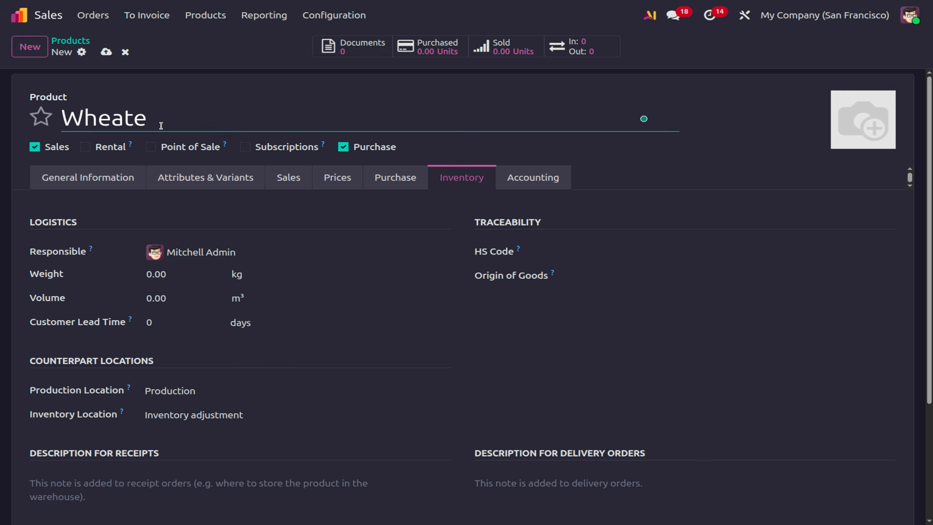
pyautogui.press('BackSpace')
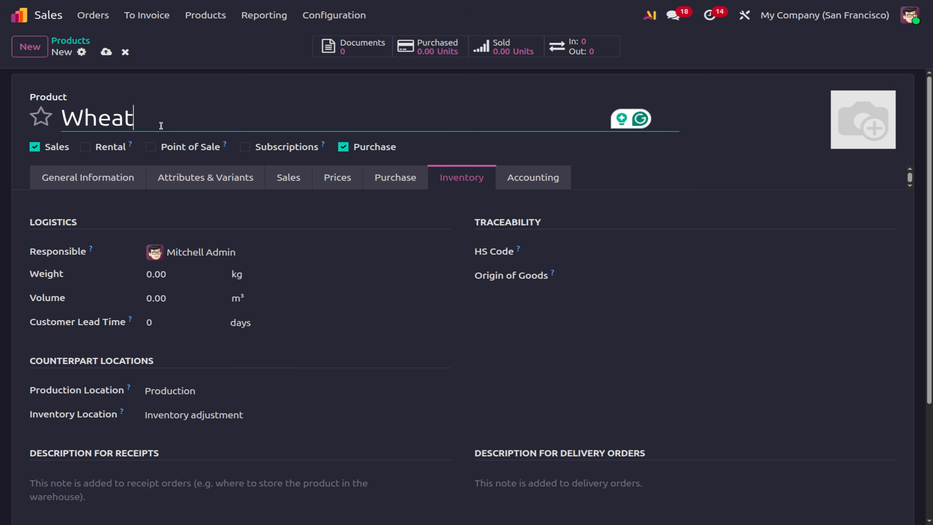
pyautogui.write('Powder')
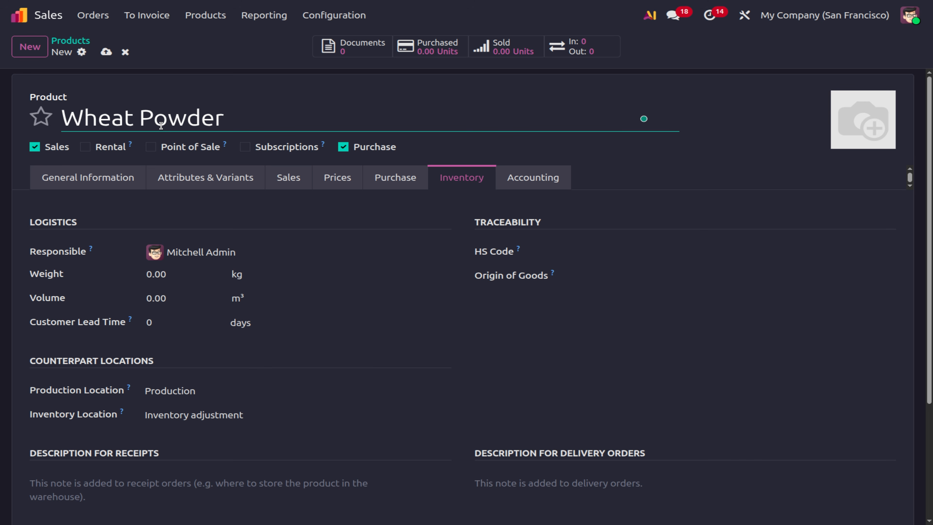
pyautogui.click(171, 274)
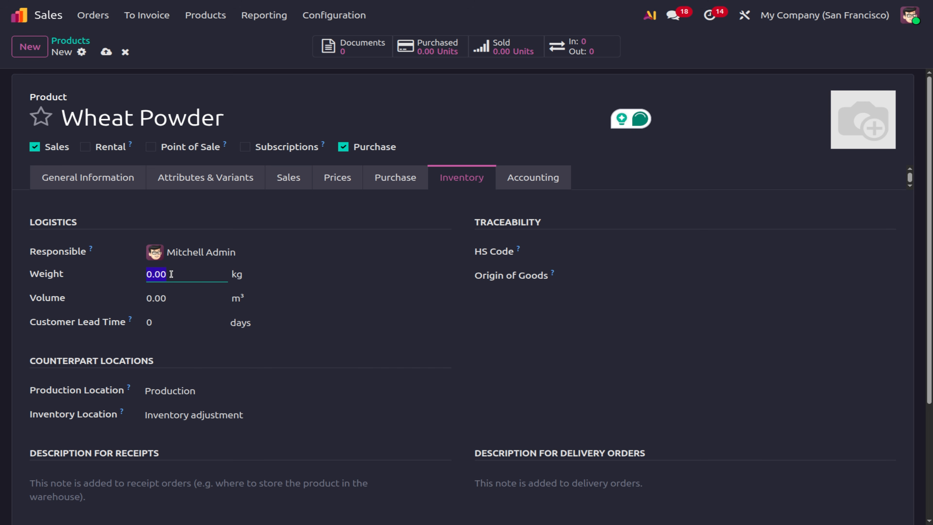
pyautogui.write('12')
pyautogui.click(104, 52)
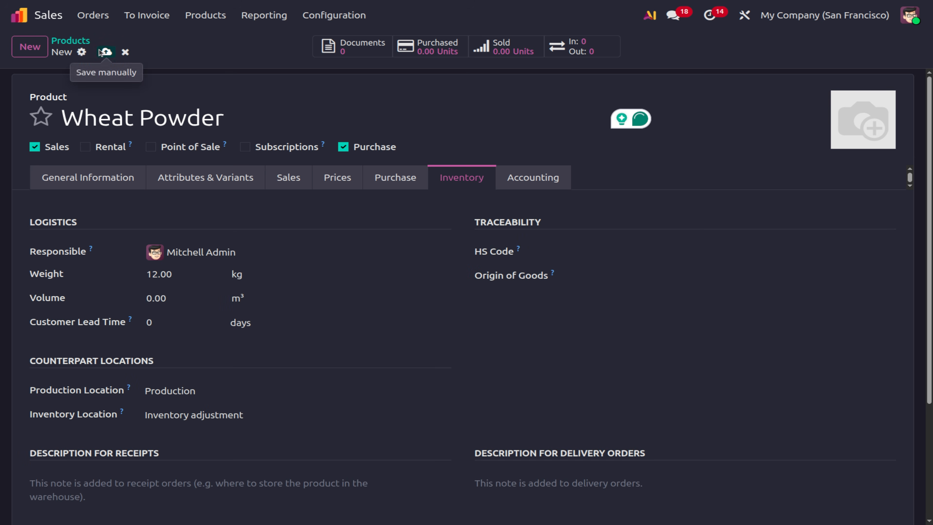
# Set Wheat Powder's sales price to $100.00.
pyautogui.click(121, 178)
pyautogui.click(609, 212)
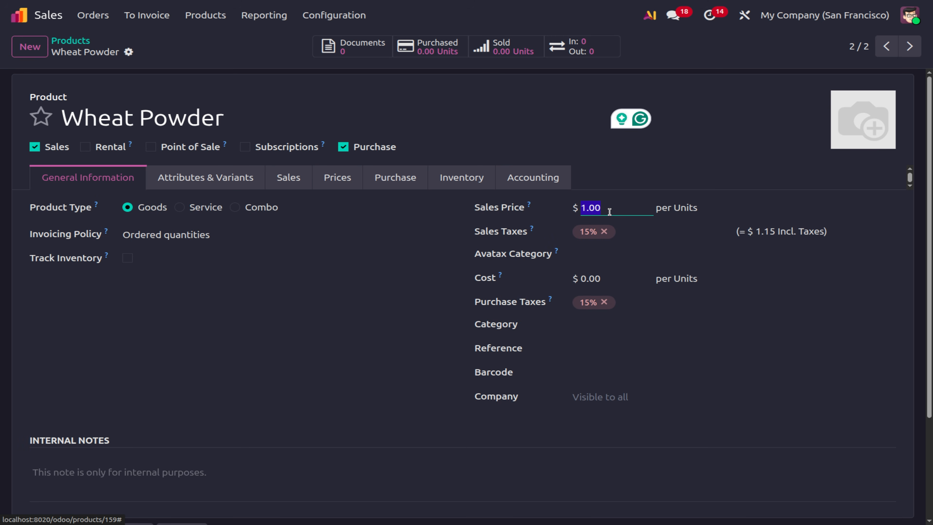
pyautogui.write('10')
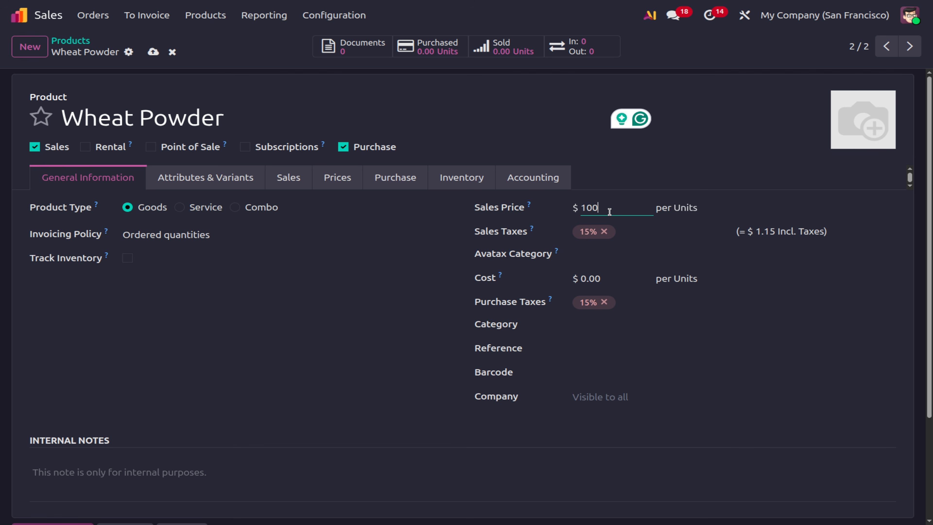
pyautogui.click(689, 208)
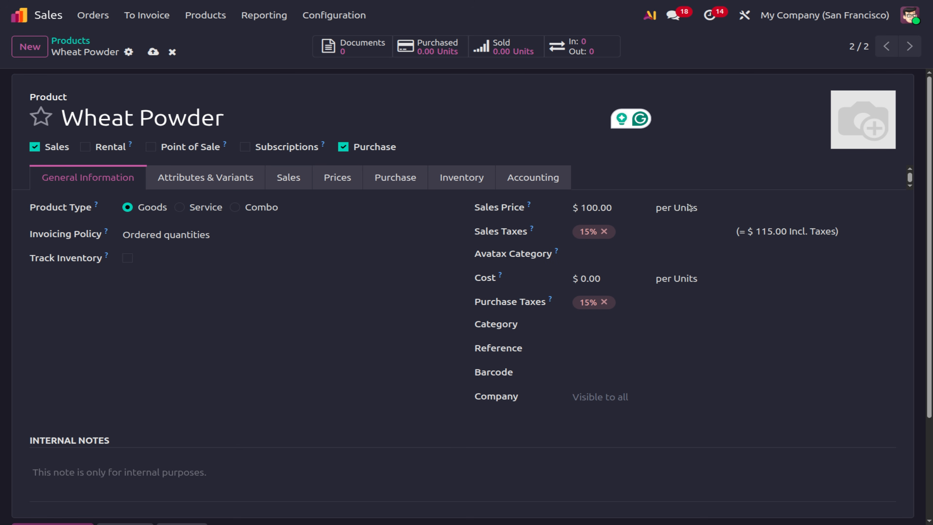
# Give Rice Powder a $100 sales price and save it.
pyautogui.hotkey('alt', 'p')
pyautogui.click(633, 210)
pyautogui.write('100')
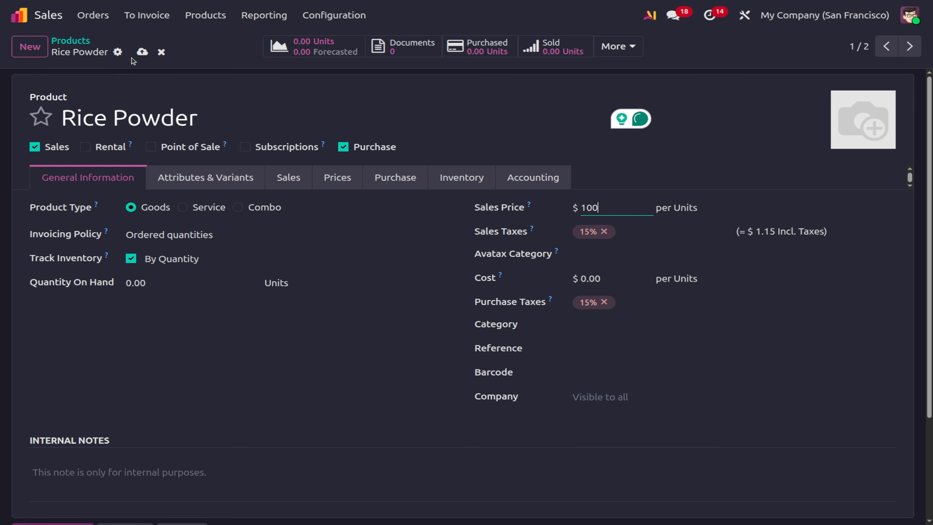
pyautogui.click(142, 54)
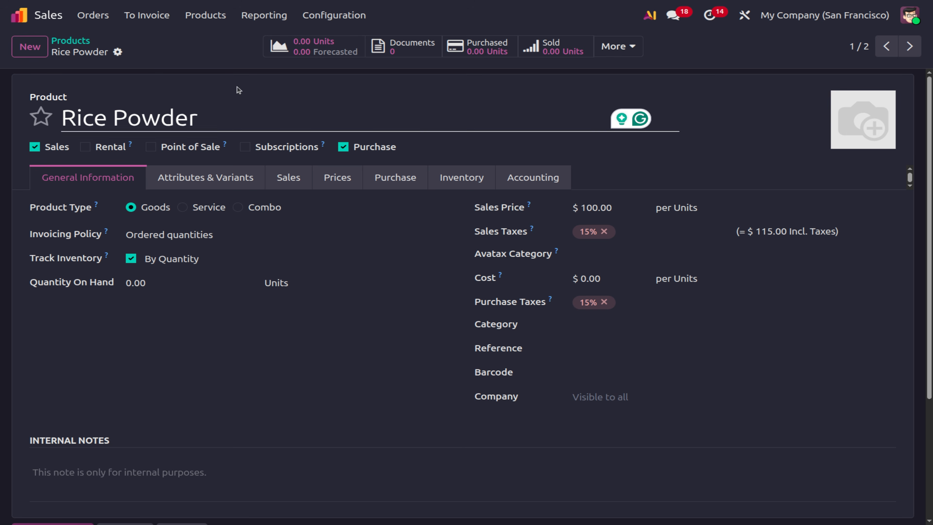
pyautogui.click(92, 15)
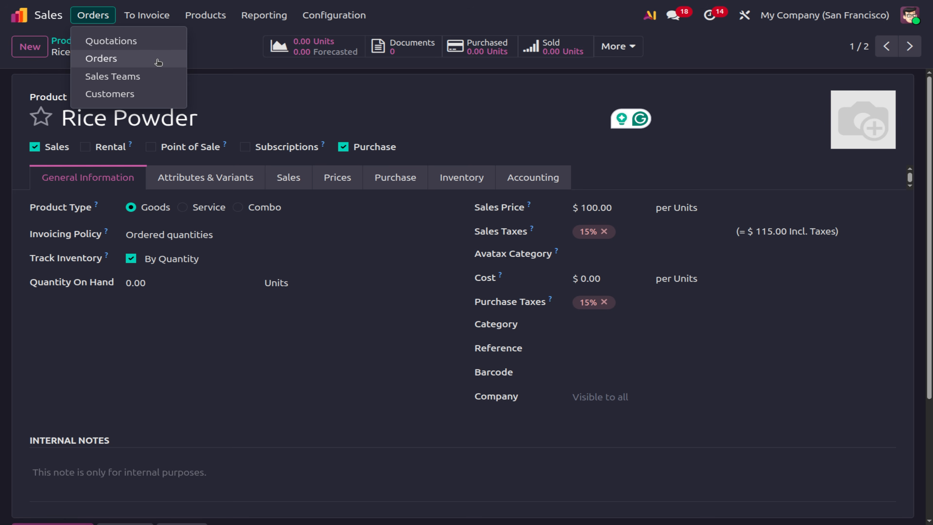
# Start a new quotation for customer Deco Addict.
pyautogui.click(161, 42)
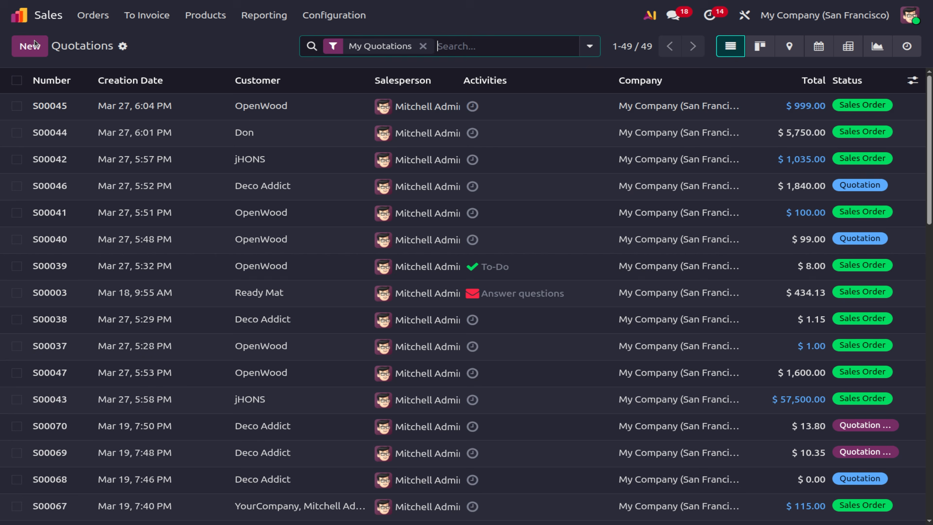
pyautogui.click(35, 45)
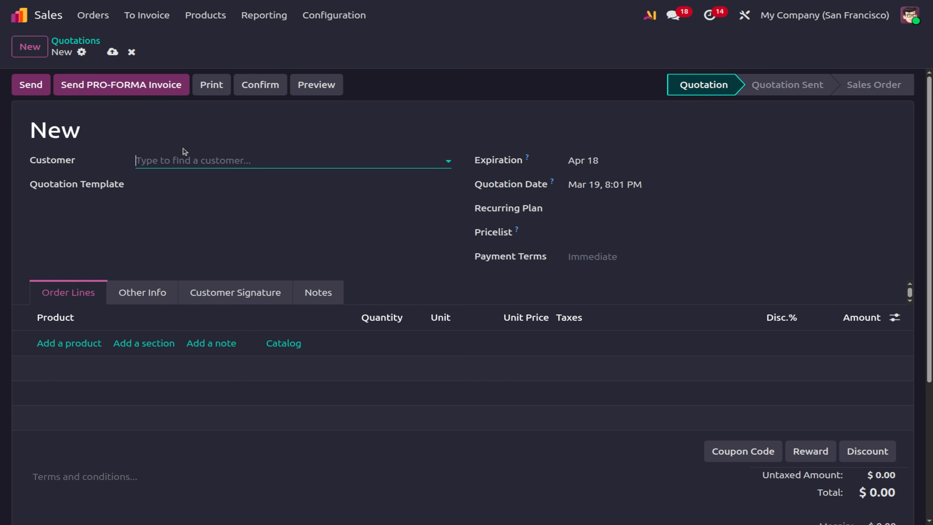
pyautogui.click(182, 160)
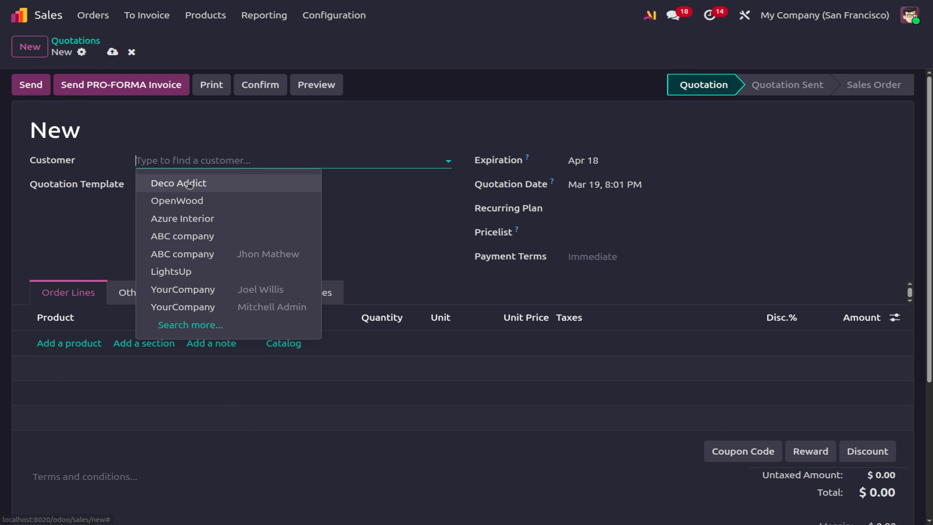
pyautogui.click(185, 181)
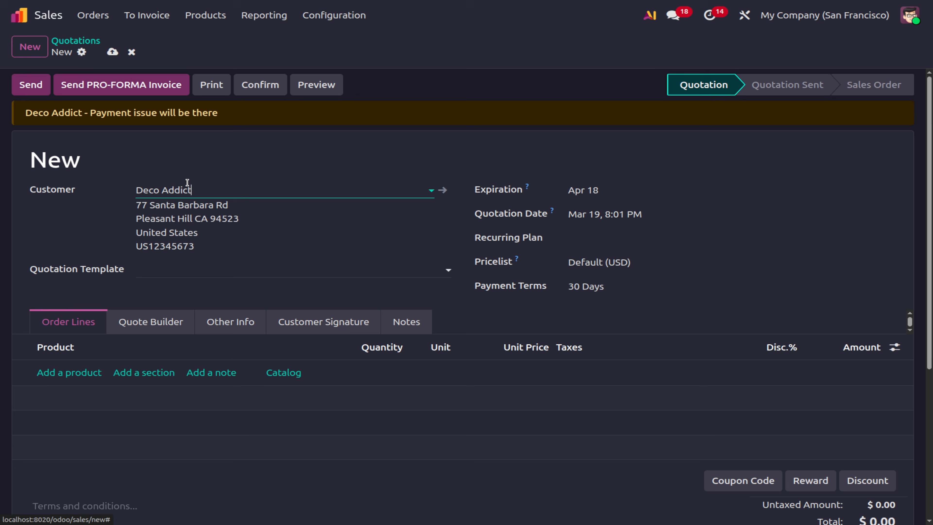
# Add one Rice Powder line and save the quotation as S00071.
pyautogui.click(78, 379)
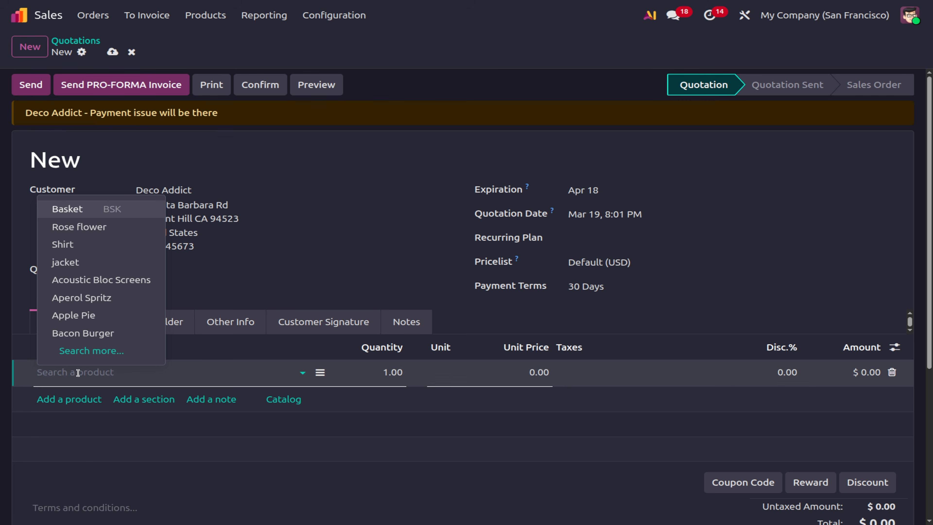
pyautogui.write('rice')
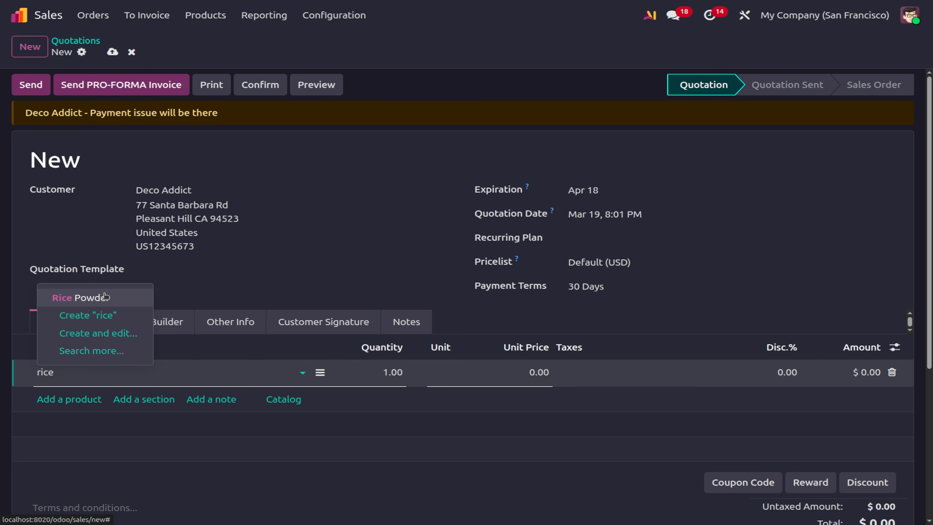
pyautogui.click(105, 297)
pyautogui.click(354, 479)
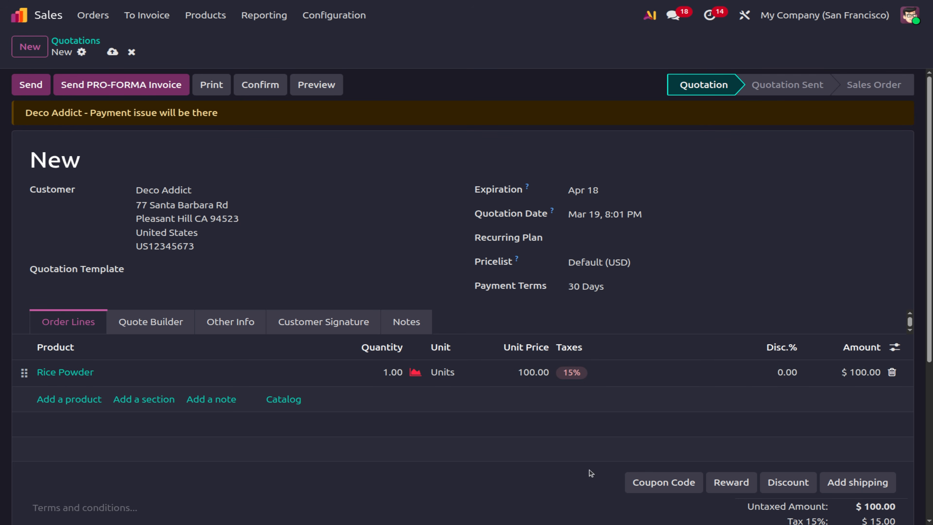
pyautogui.click(852, 488)
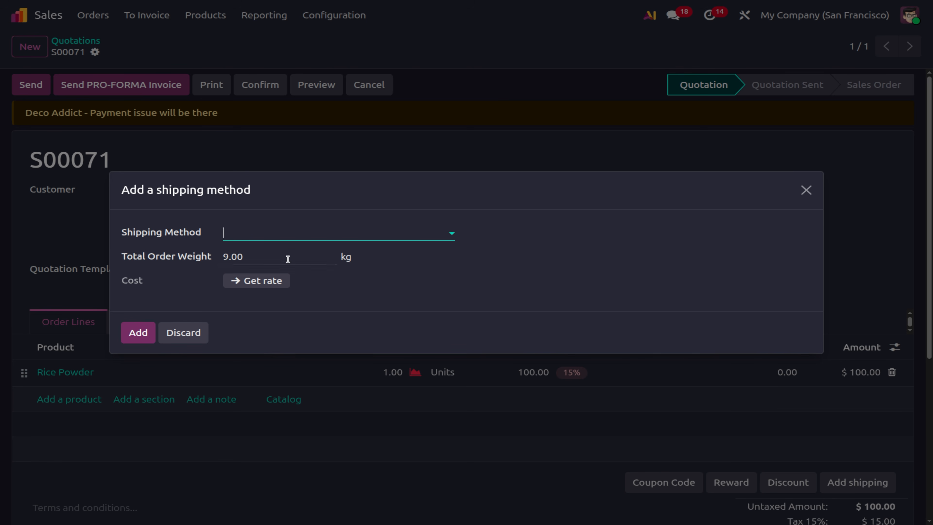
# Browse the full shipping method list, then cancel adding shipping to S00071.
pyautogui.click(251, 235)
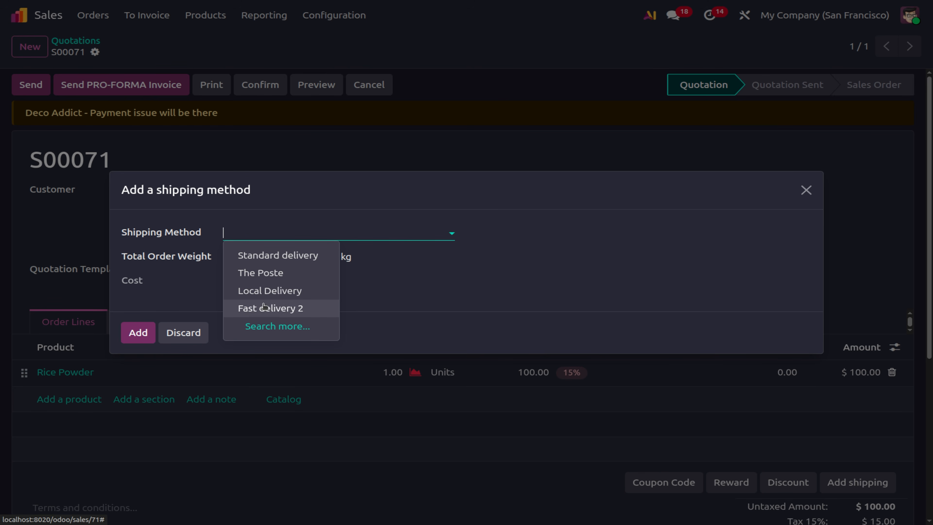
pyautogui.click(263, 328)
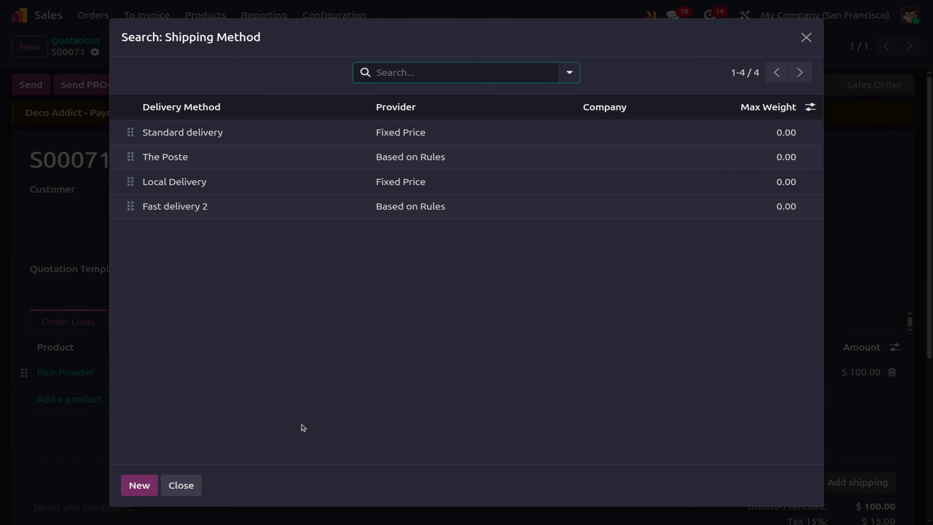
pyautogui.click(188, 486)
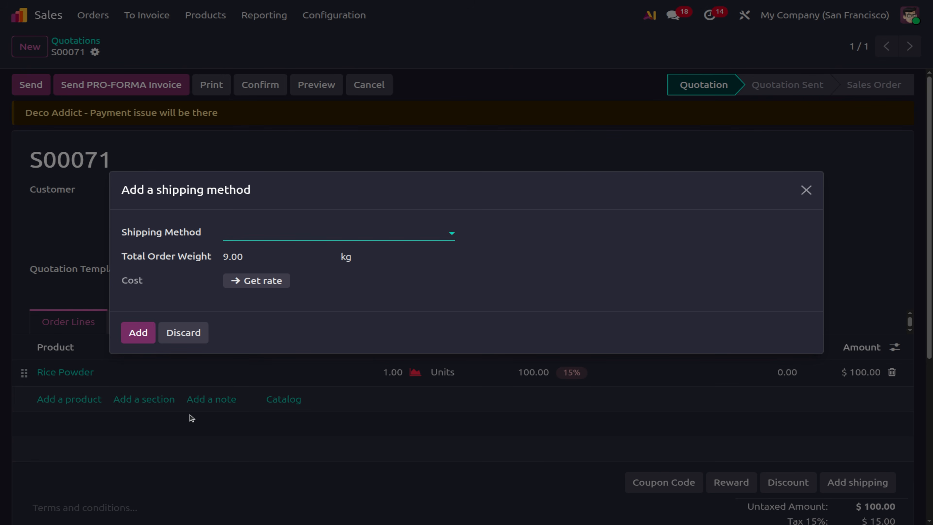
pyautogui.click(187, 335)
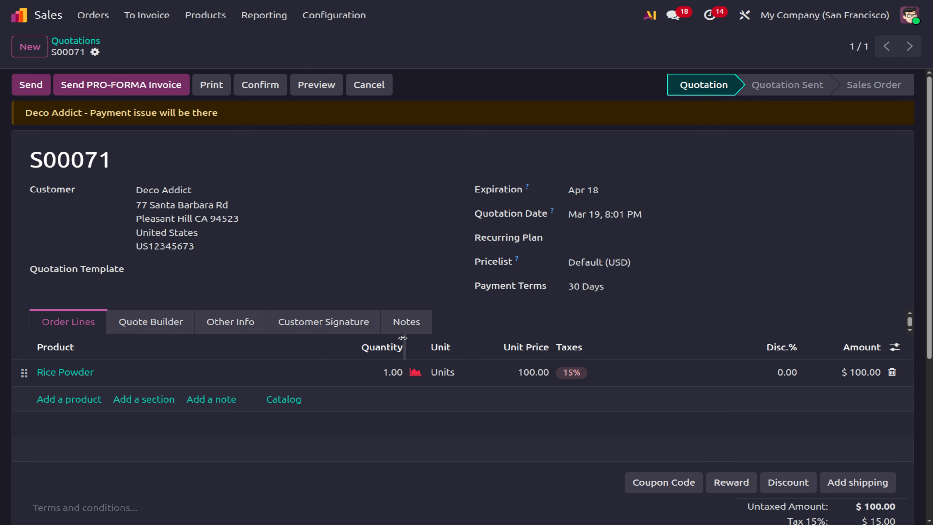
# Inspect Fast Delivery 1's India and House Hold restrictions, then return to Products.
pyautogui.click(333, 15)
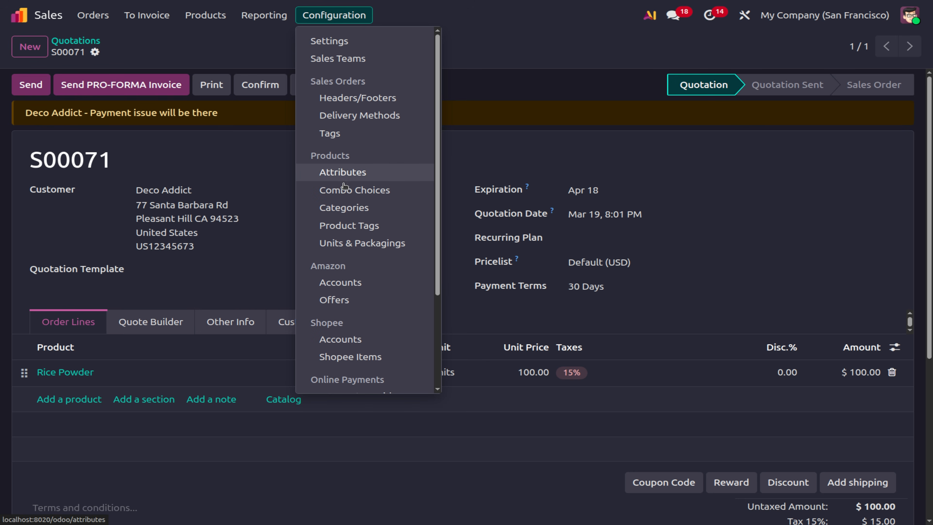
pyautogui.click(359, 117)
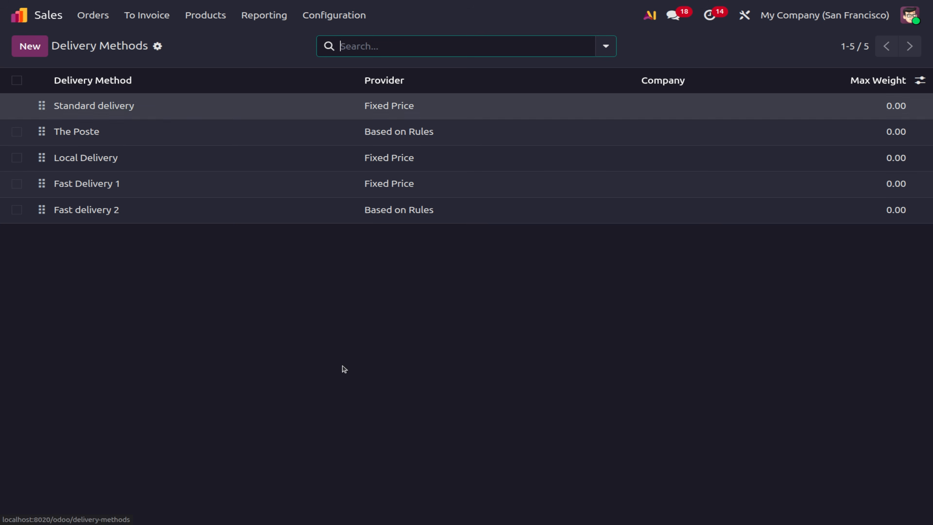
pyautogui.click(165, 199)
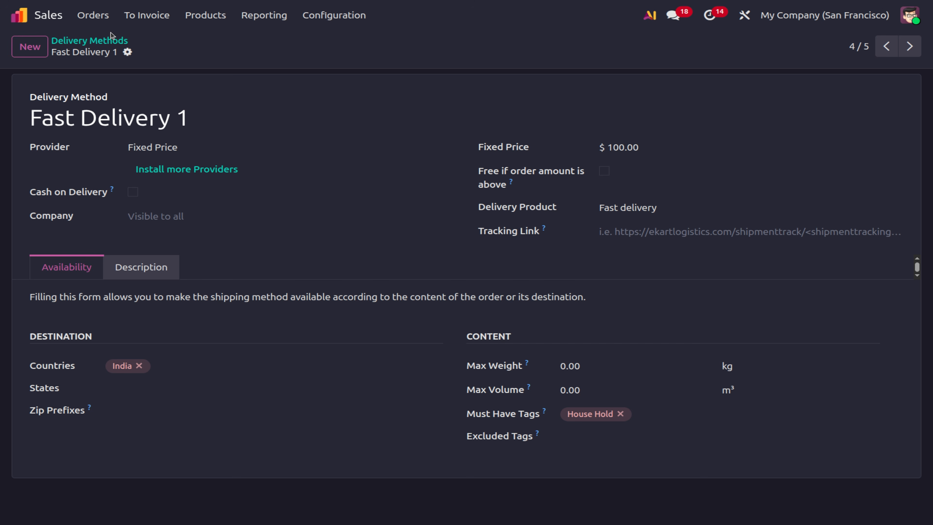
pyautogui.click(187, 19)
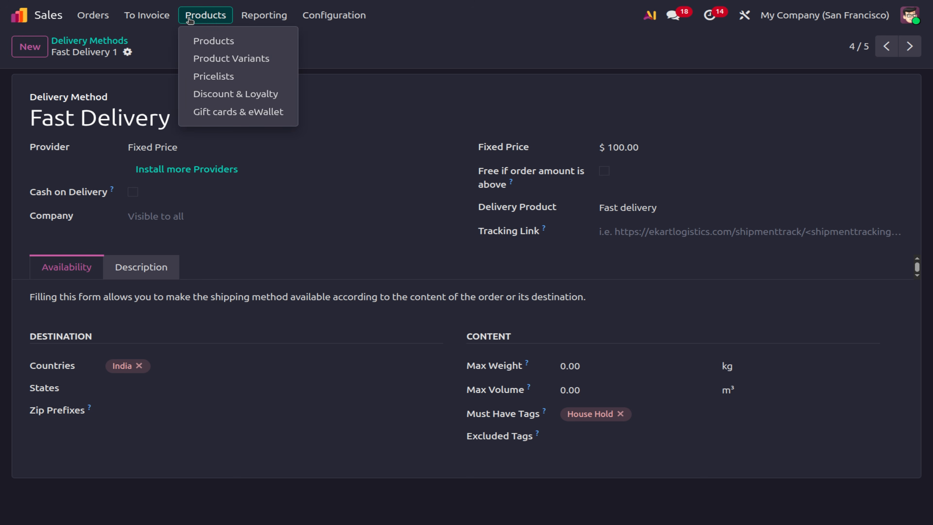
pyautogui.click(201, 39)
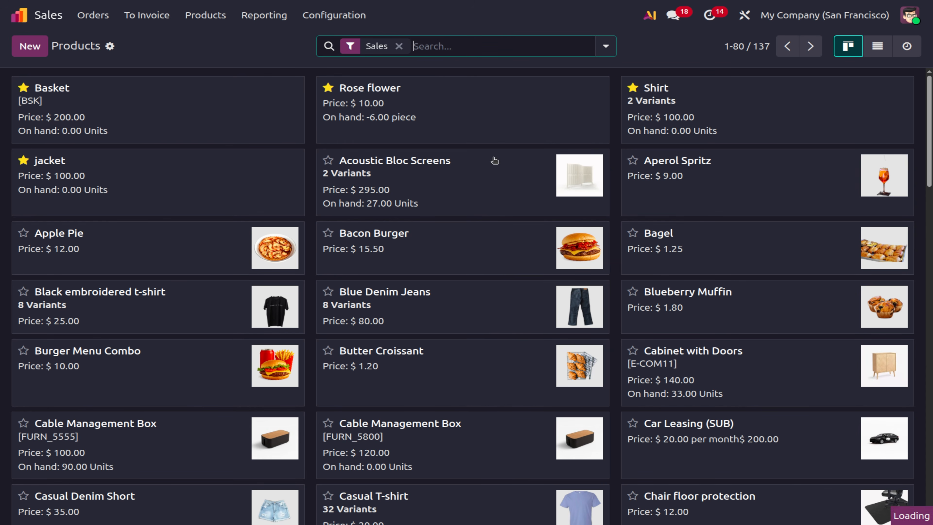
# Find Rice Powder, add the House Hold tag in its Sales settings, and save.
pyautogui.write('rice')
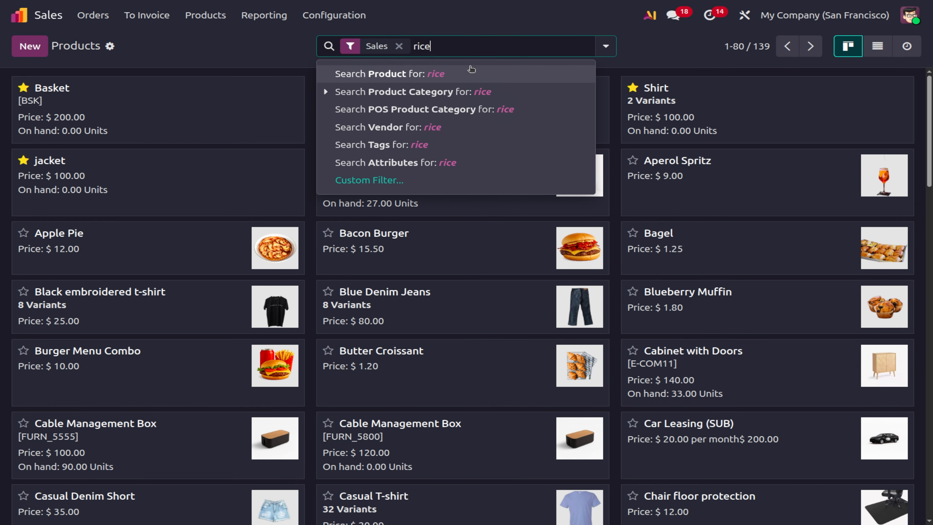
pyautogui.click(471, 72)
pyautogui.click(155, 114)
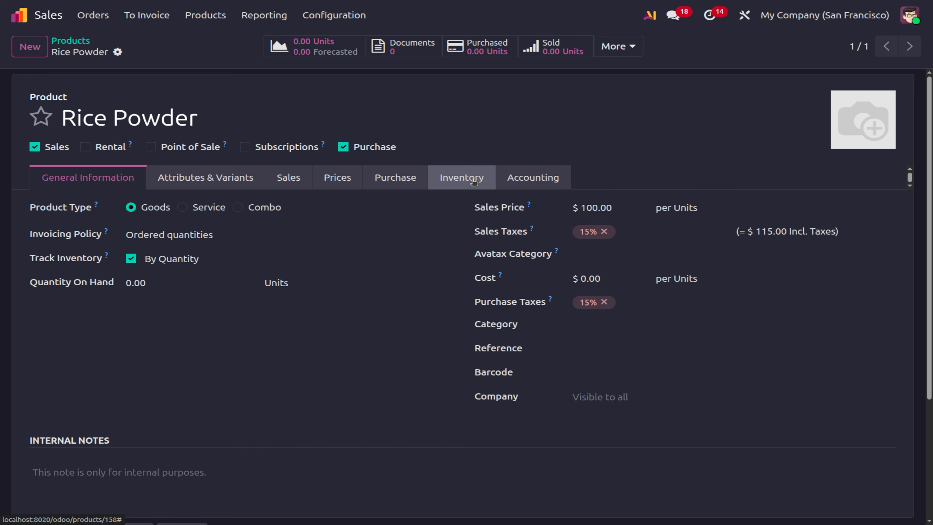
pyautogui.click(296, 180)
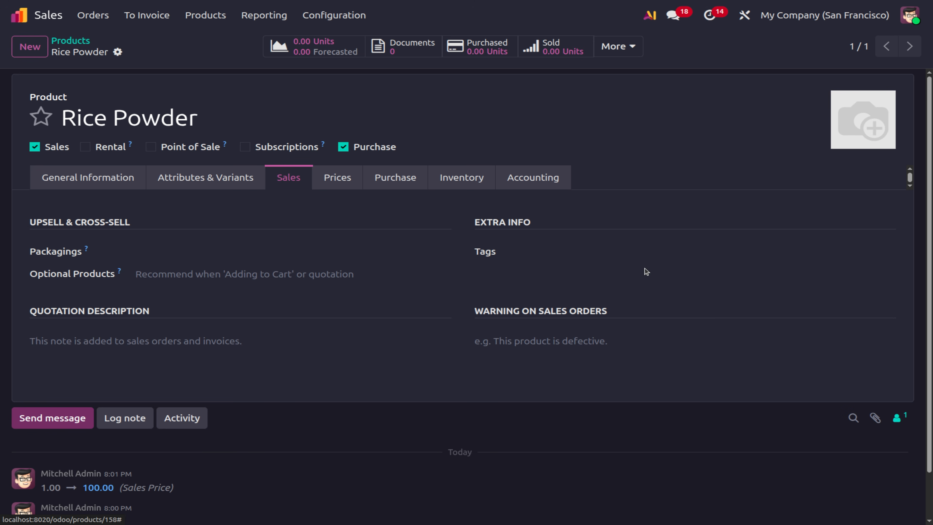
pyautogui.click(644, 255)
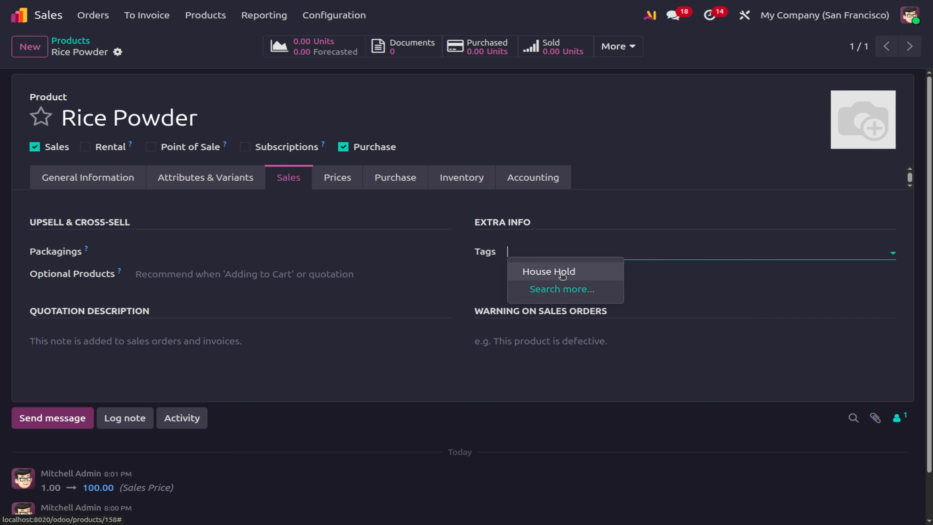
pyautogui.click(554, 274)
pyautogui.click(142, 53)
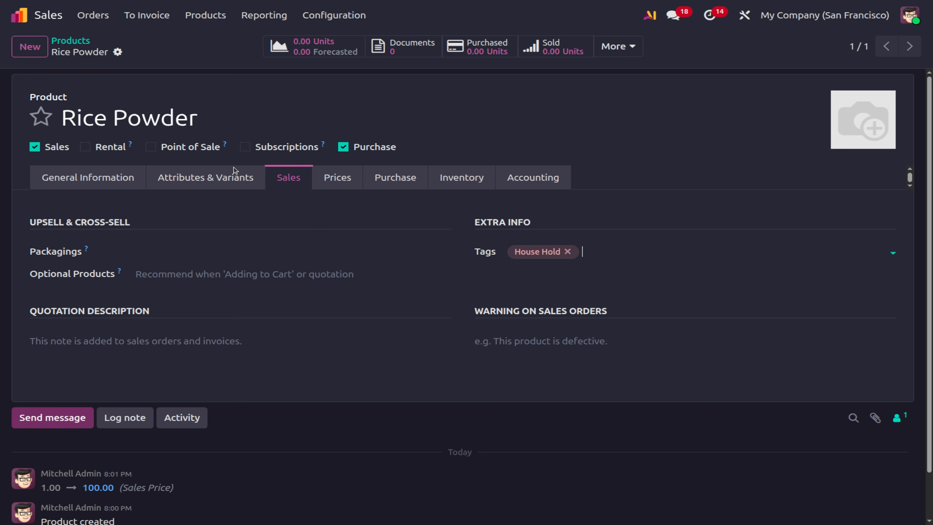
pyautogui.click(92, 16)
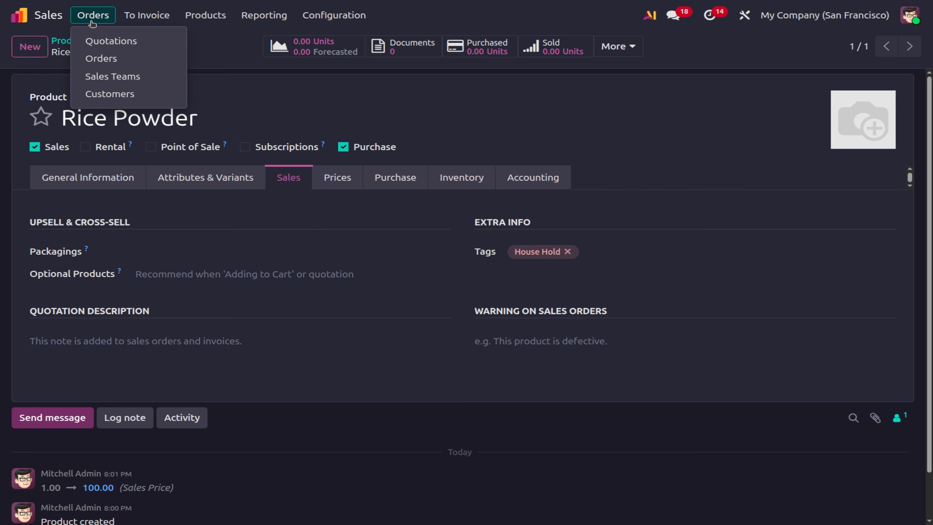
# Start a new quotation for a newly created customer with country India.
pyautogui.click(118, 44)
pyautogui.click(21, 47)
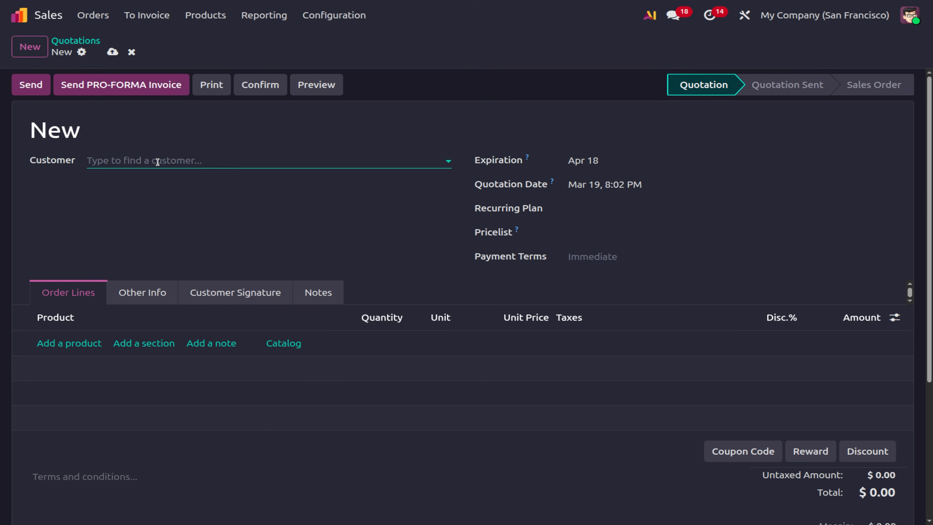
pyautogui.click(158, 162)
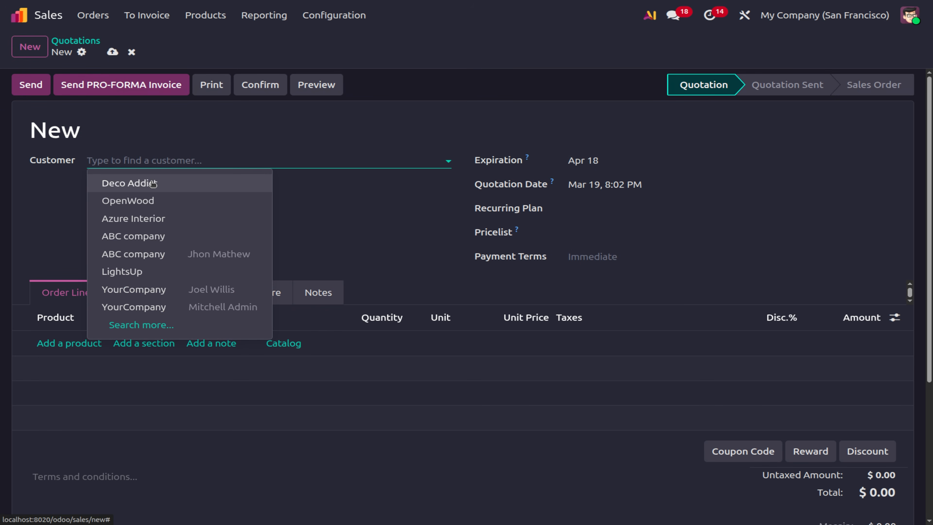
pyautogui.write('indian')
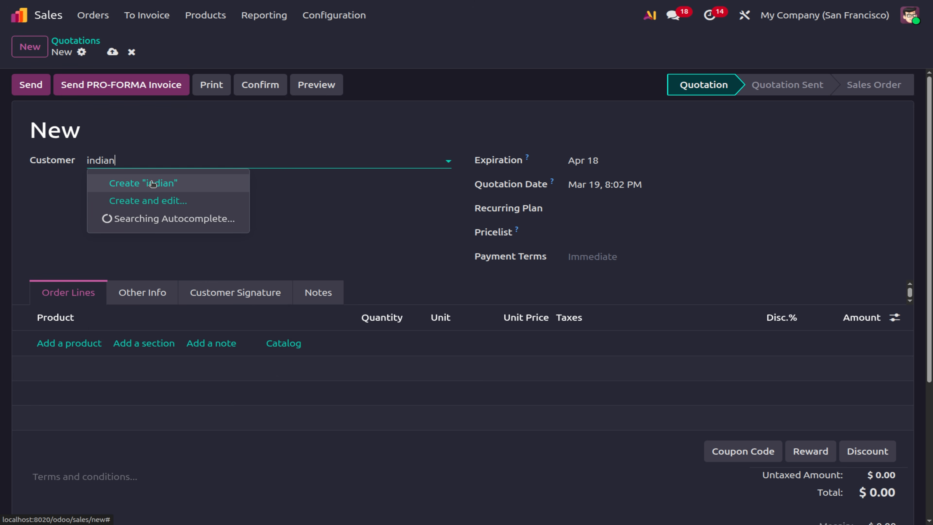
pyautogui.click(198, 200)
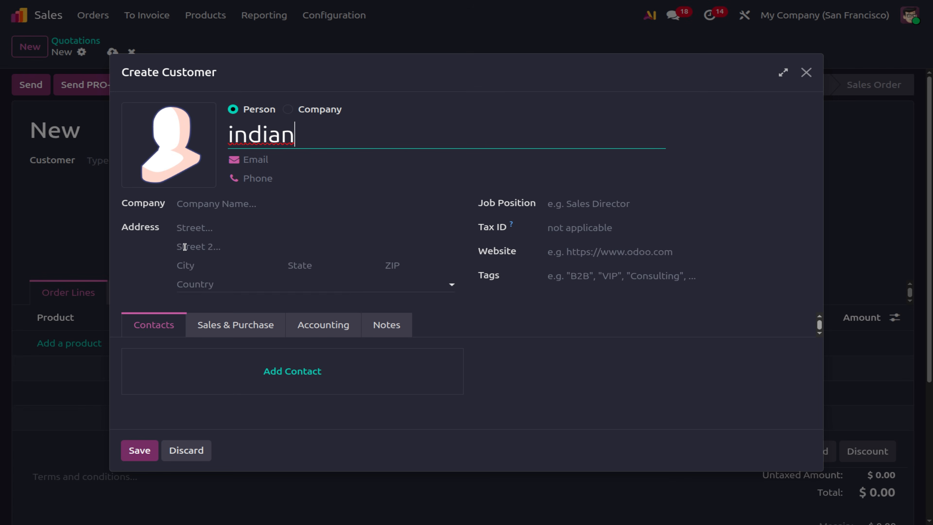
pyautogui.click(206, 283)
pyautogui.write('ind')
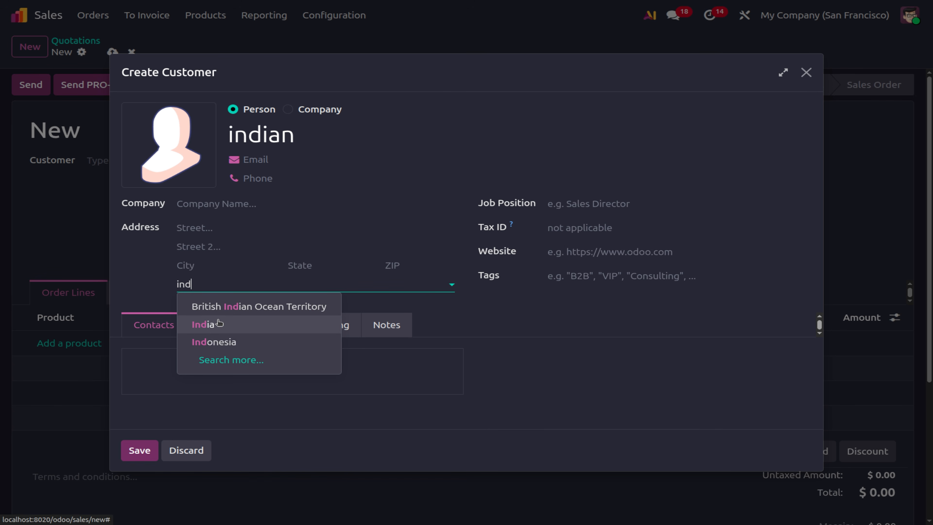
pyautogui.click(206, 324)
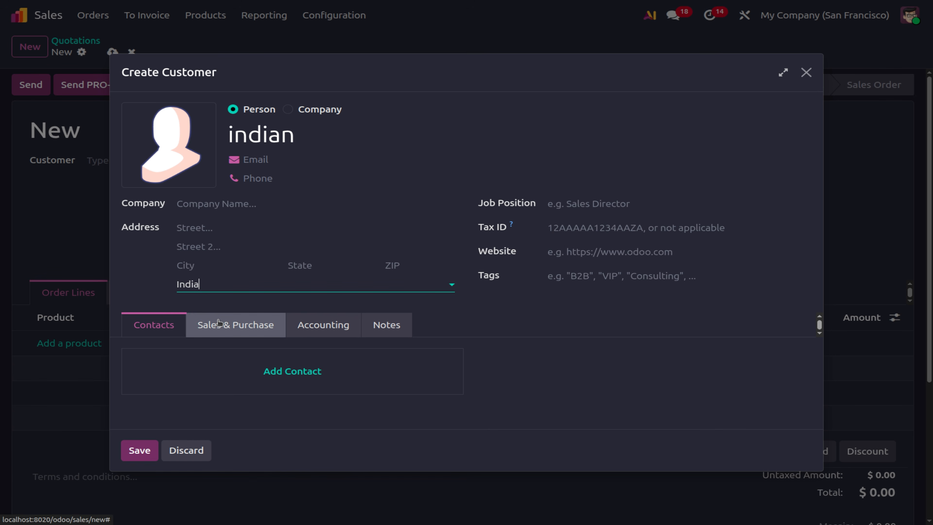
pyautogui.click(140, 451)
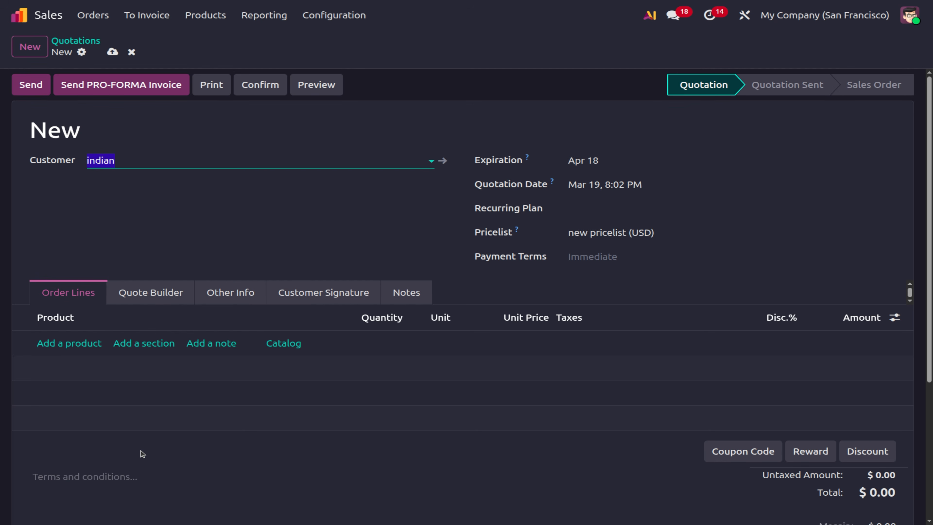
# Add a Rice Powder line to the quotation.
pyautogui.click(92, 345)
pyautogui.write('rece')
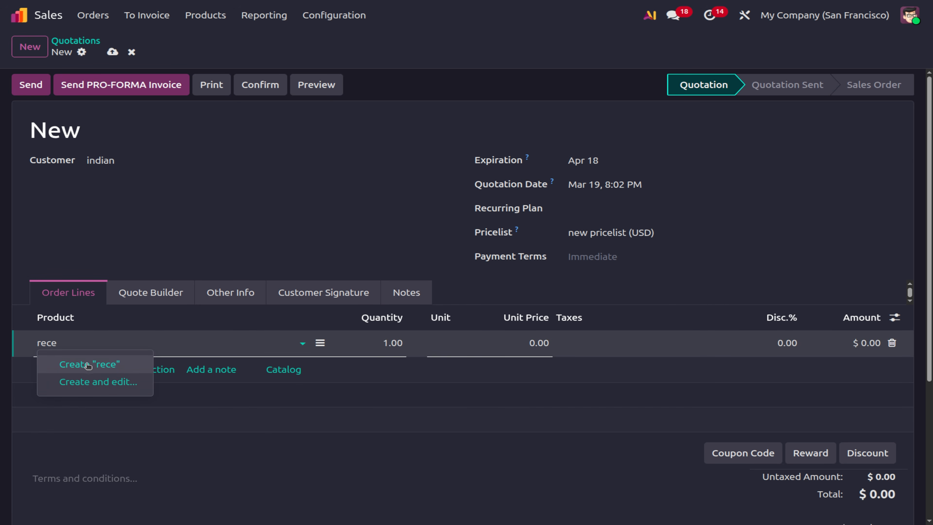
pyautogui.press('BackSpace')
pyautogui.press('BackSpace')
pyautogui.press('BackSpace')
pyautogui.press('BackSpace')
pyautogui.write('rice')
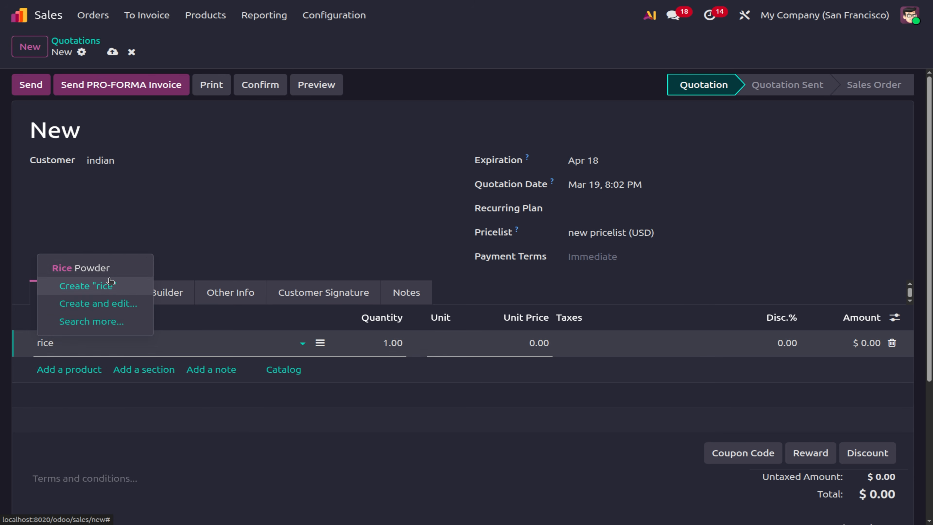
pyautogui.click(83, 268)
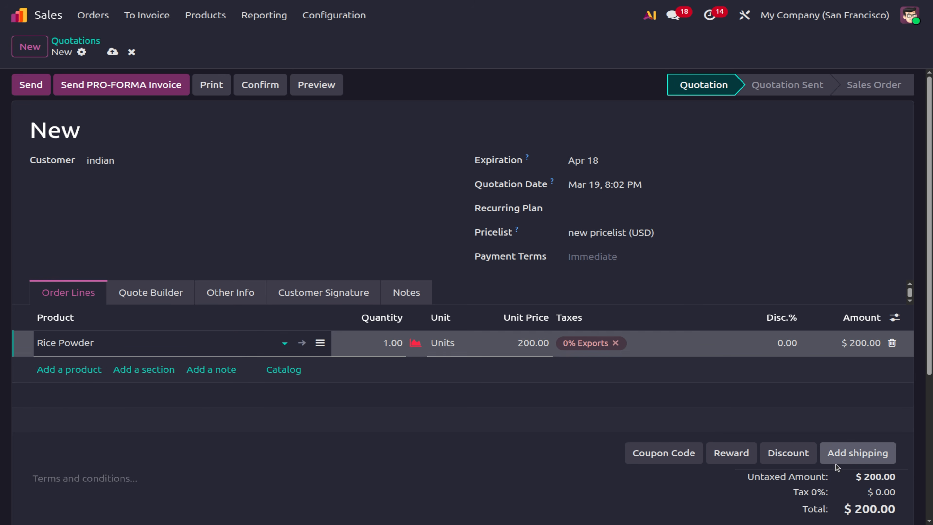
# Add Fast Delivery 1 shipping to quotation S00072, bringing the total to $400.00.
pyautogui.click(845, 457)
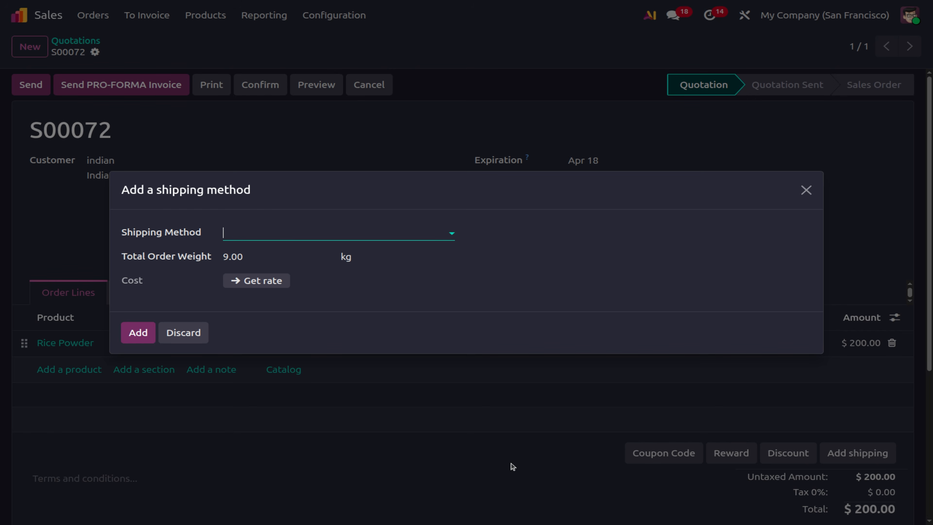
pyautogui.click(278, 236)
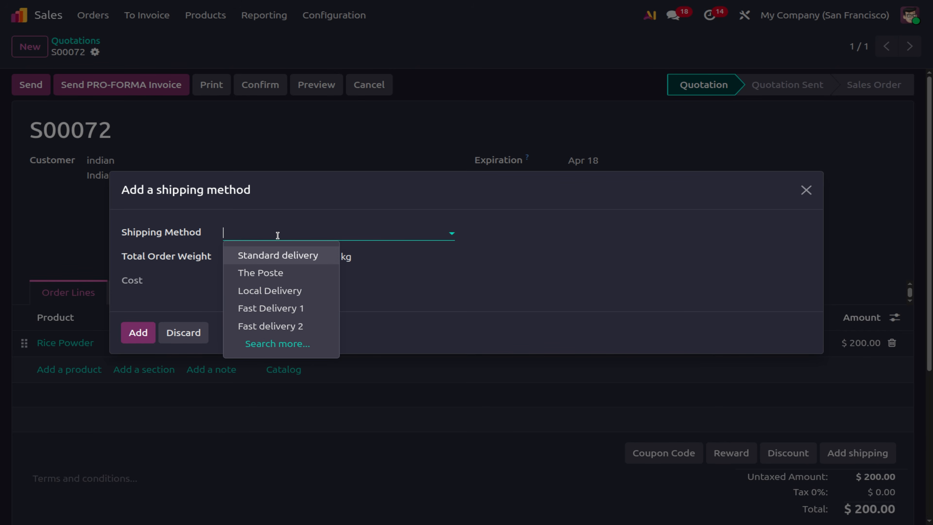
pyautogui.click(267, 310)
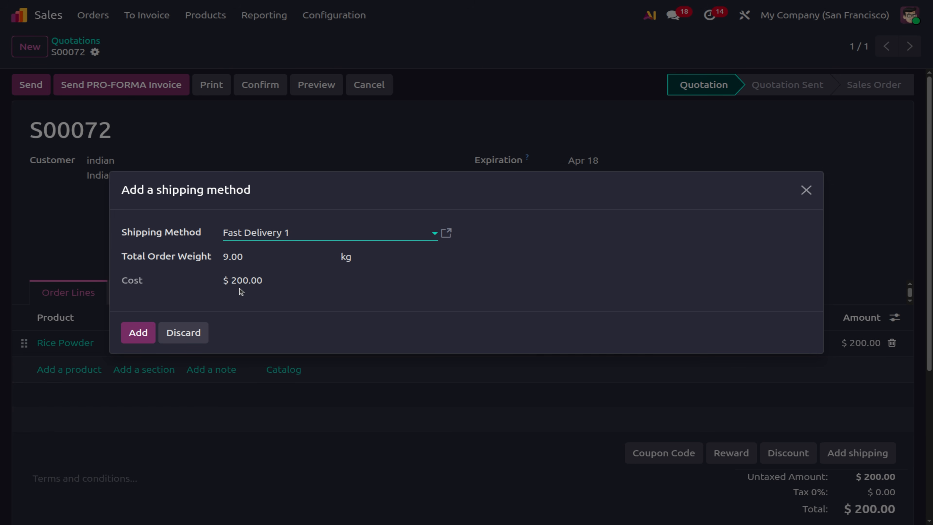
pyautogui.click(143, 335)
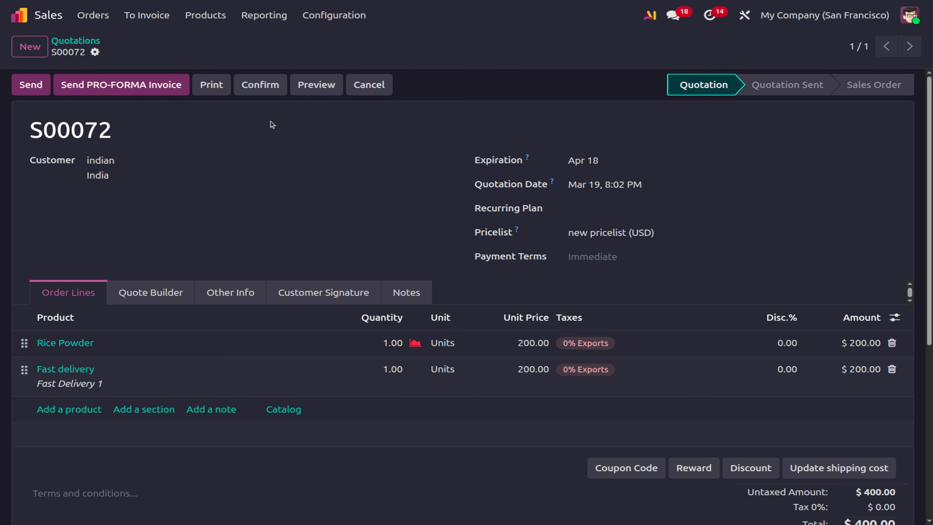
pyautogui.click(355, 23)
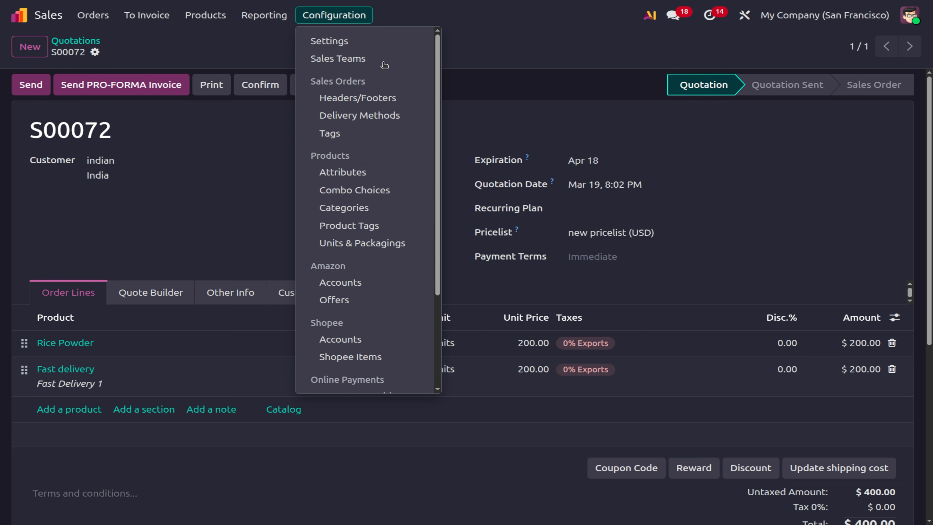
# Review Fast Delivery 1's fixed price, leave it at $100.00, and reload the page.
pyautogui.click(362, 116)
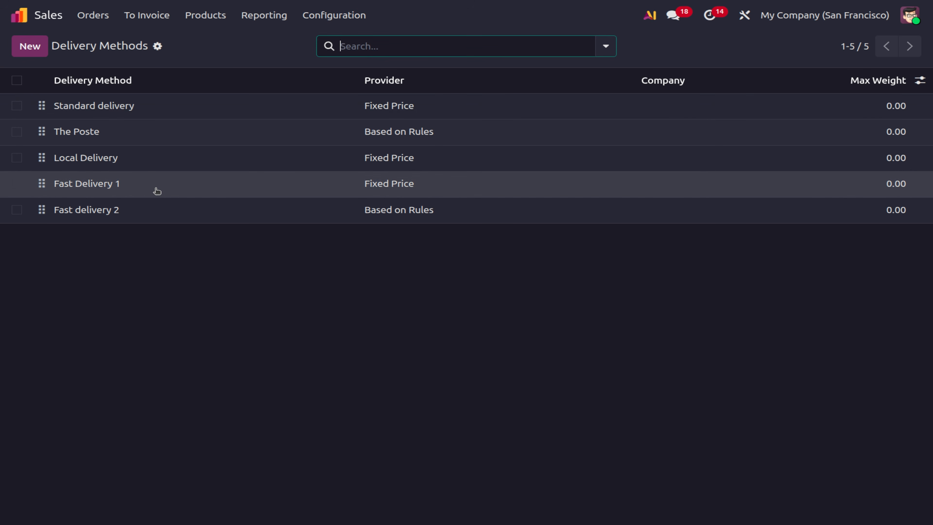
pyautogui.click(157, 191)
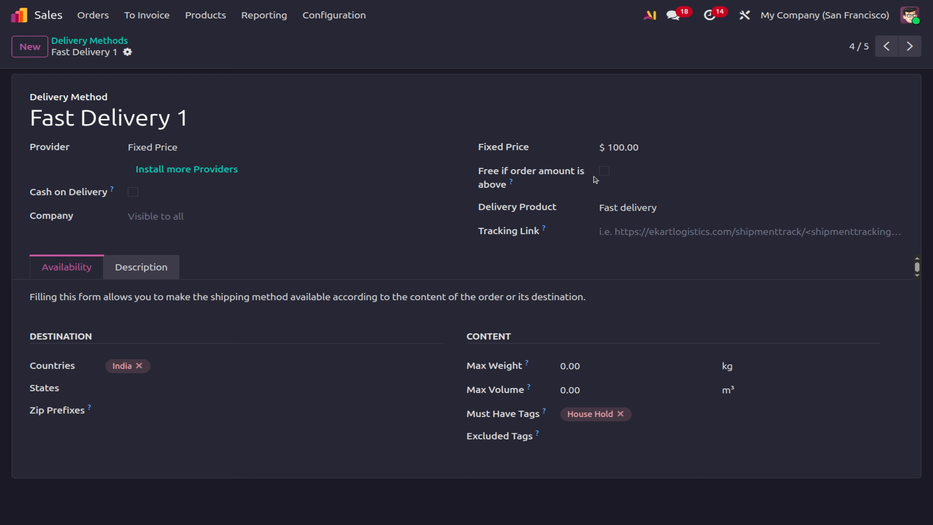
pyautogui.click(627, 145)
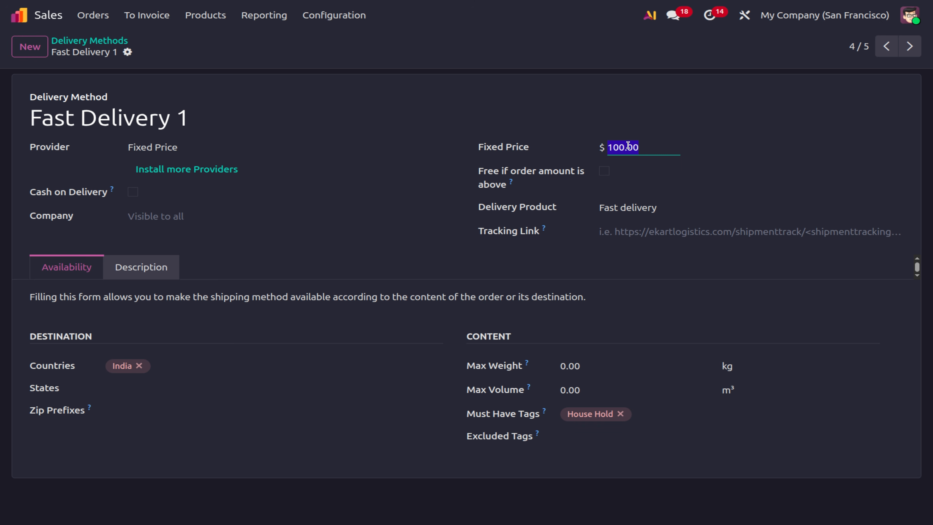
pyautogui.write('0')
pyautogui.click(151, 51)
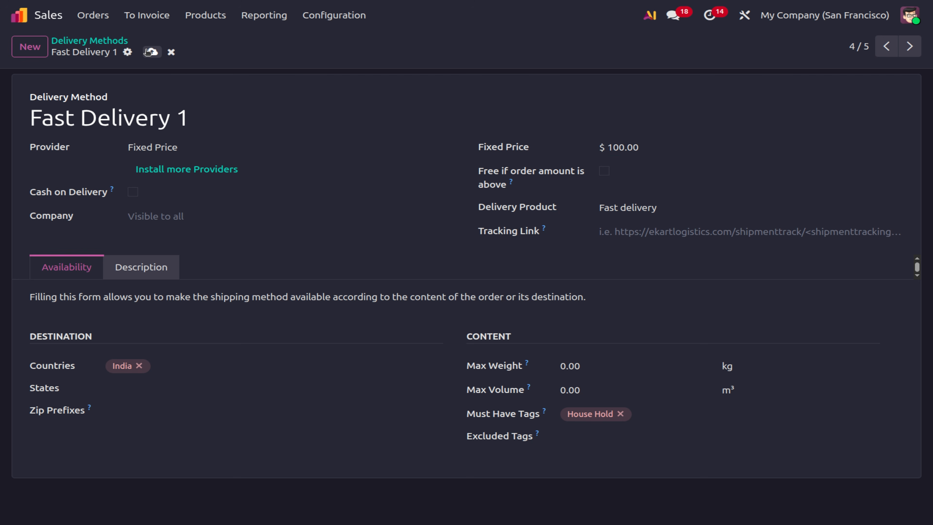
pyautogui.click(150, 54)
pyautogui.click(151, 54)
pyautogui.press('F5')
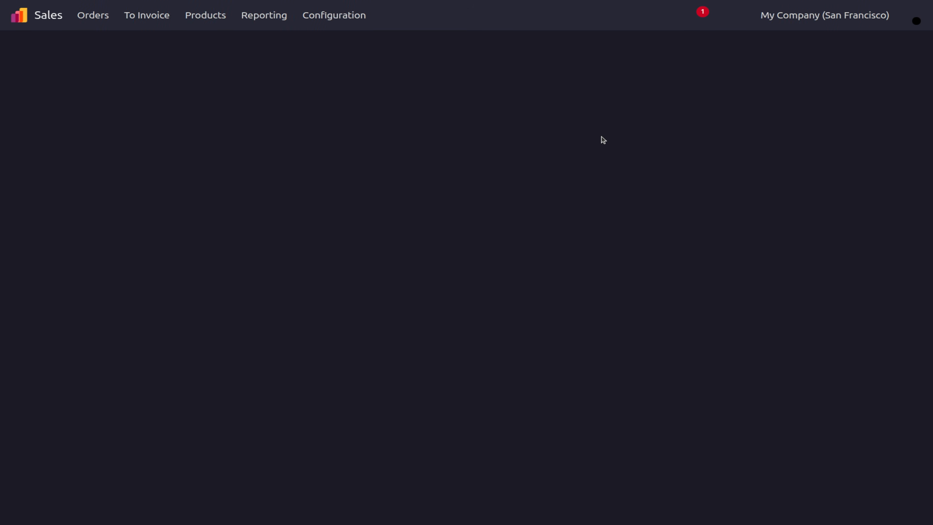
# Return to the Quotations list after briefly viewing quotation S00045.
pyautogui.click(207, 14)
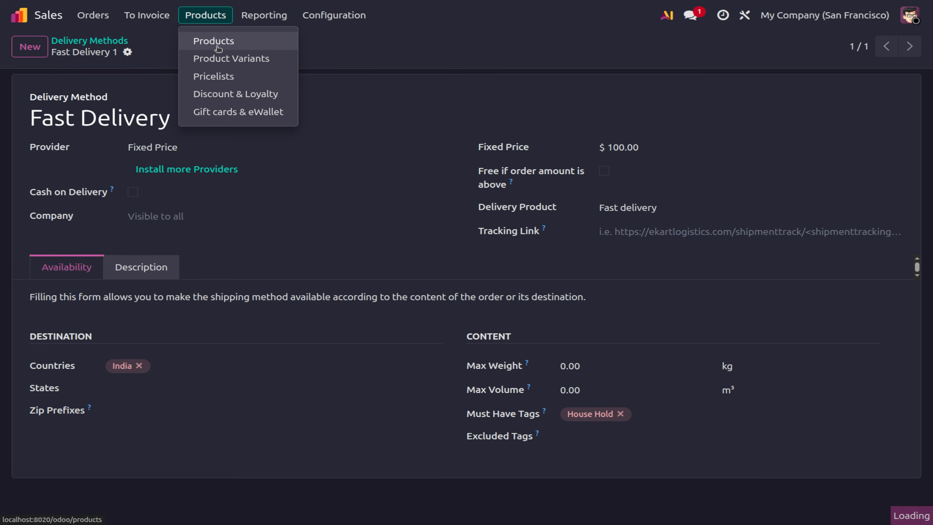
pyautogui.click(91, 15)
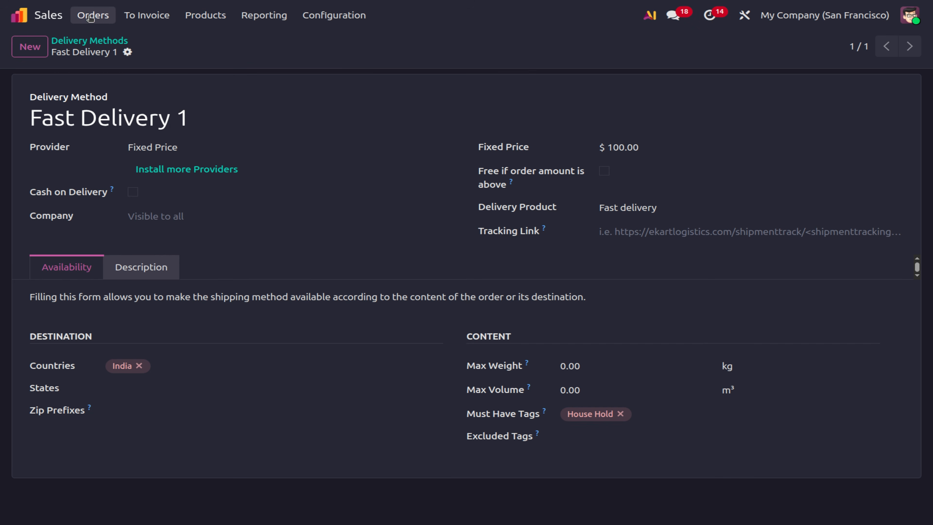
pyautogui.click(91, 17)
pyautogui.click(92, 41)
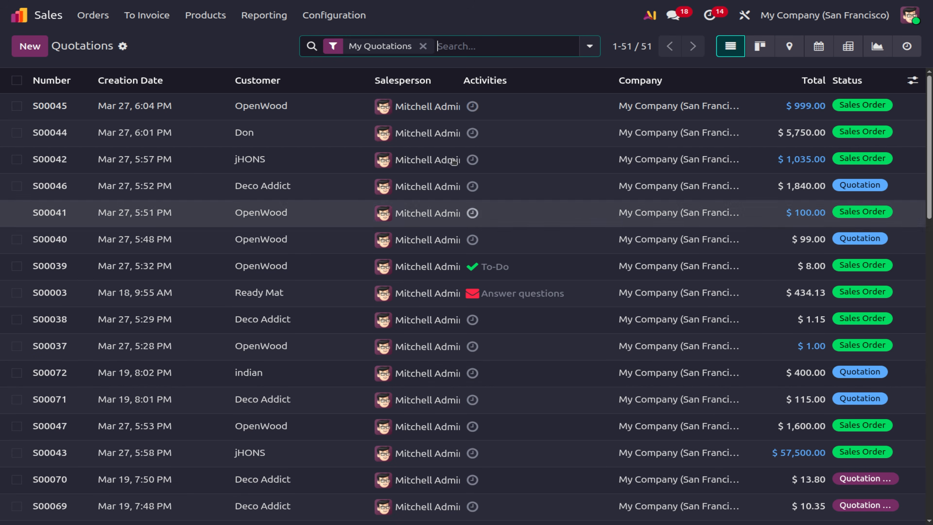
pyautogui.click(239, 106)
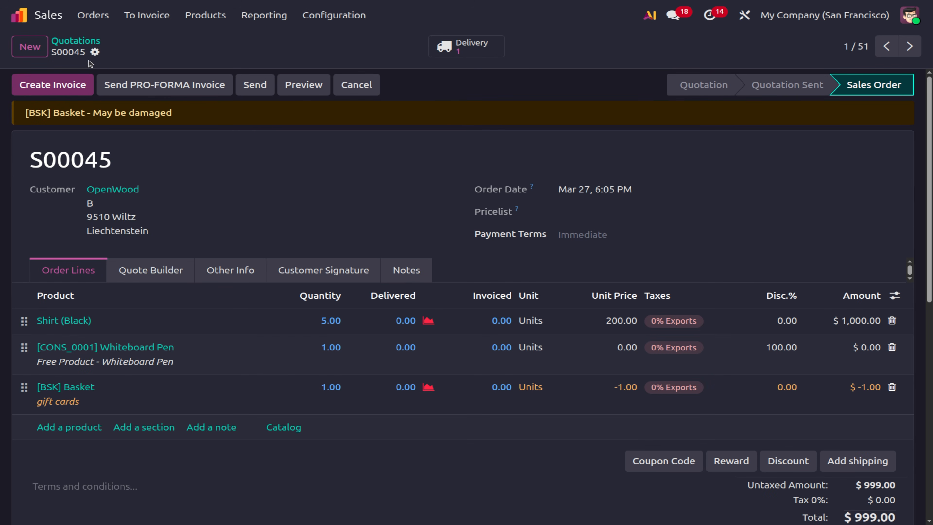
pyautogui.click(84, 41)
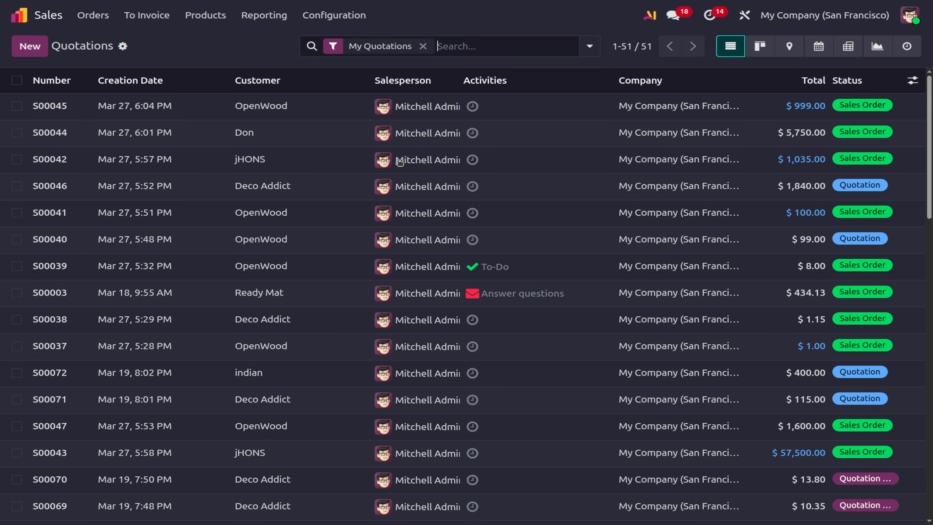
pyautogui.scroll(-3, 206, 213)
pyautogui.scroll(3, 208, 210)
pyautogui.click(473, 46)
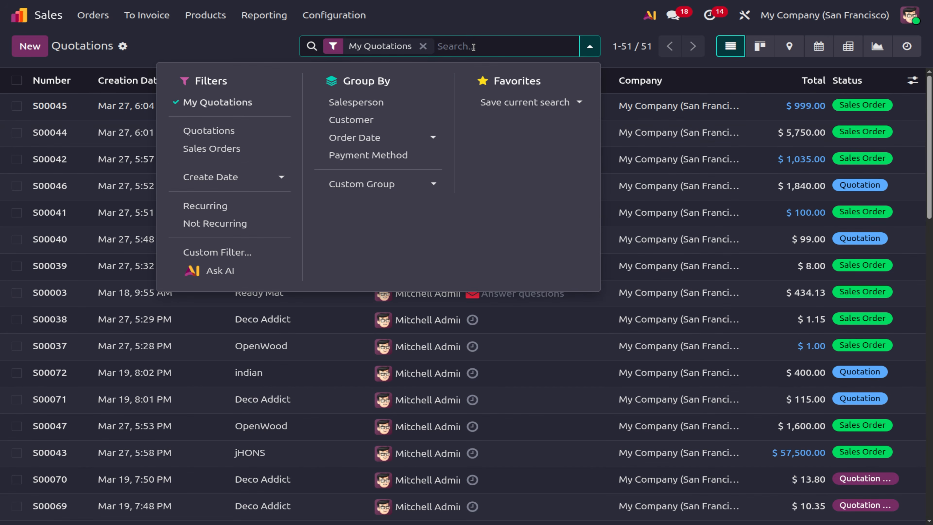
pyautogui.click(29, 46)
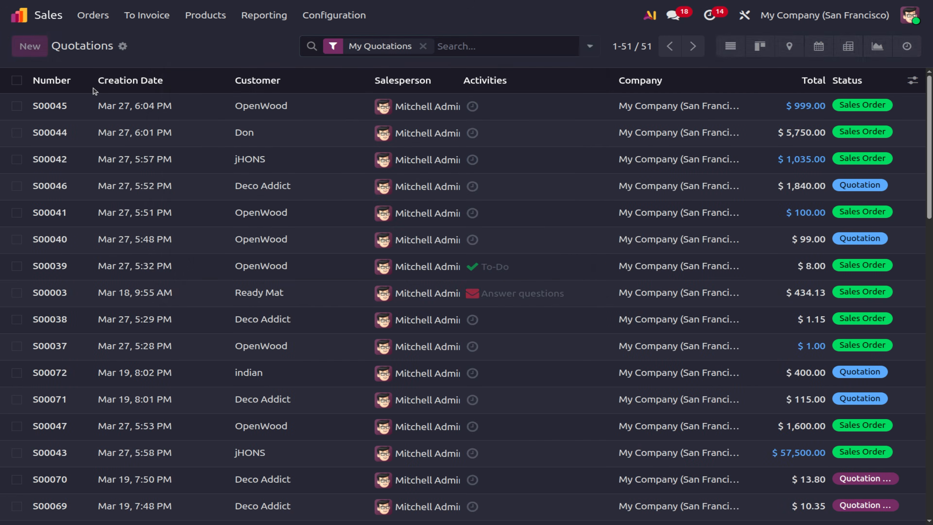
# Set the customer to indian and add a white Acoustic Bloc Screens line.
pyautogui.click(171, 163)
pyautogui.write('indian')
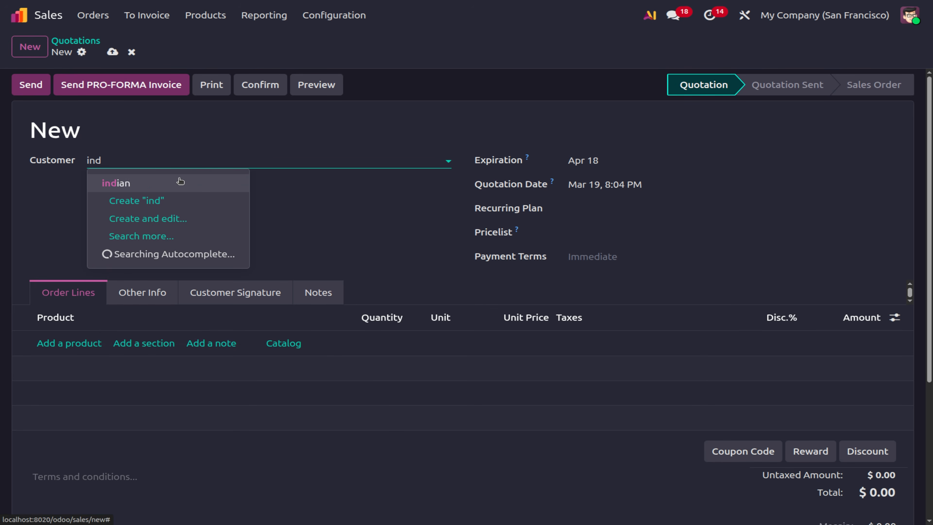
pyautogui.click(178, 181)
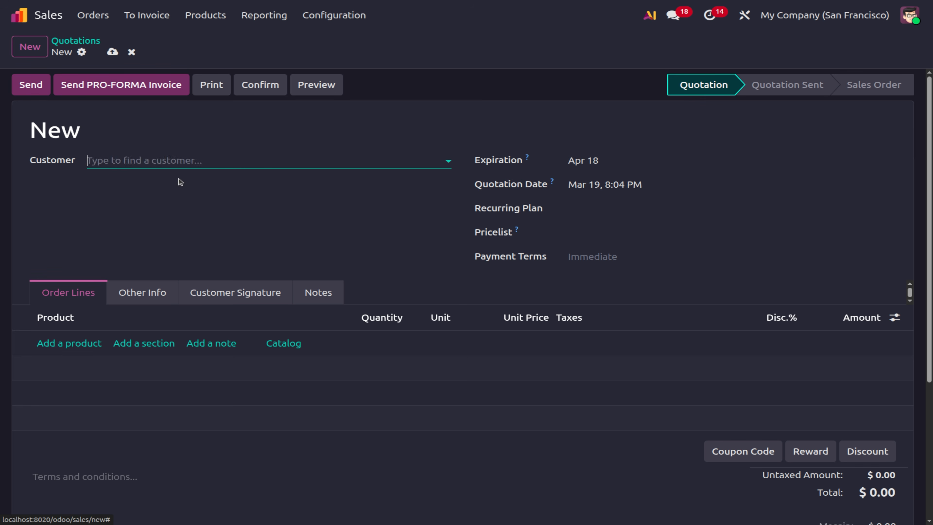
pyautogui.click(58, 343)
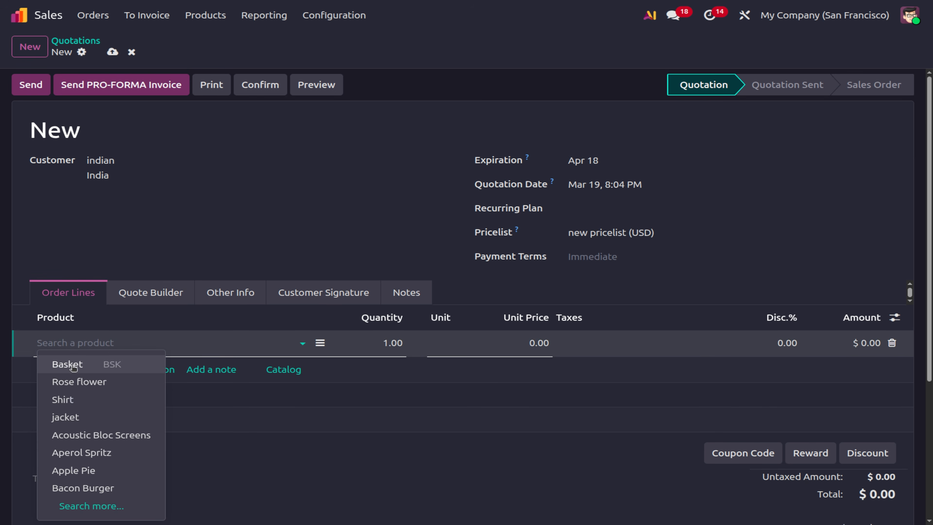
pyautogui.click(115, 435)
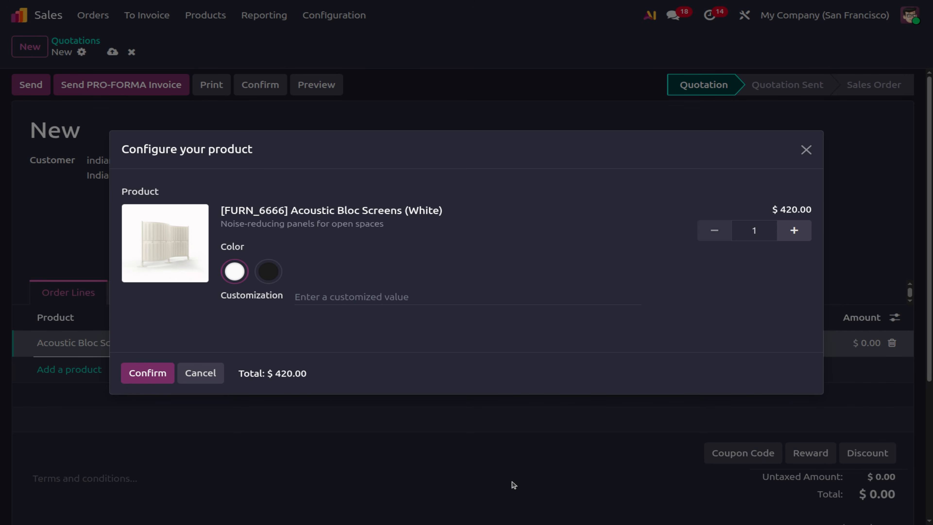
pyautogui.click(142, 374)
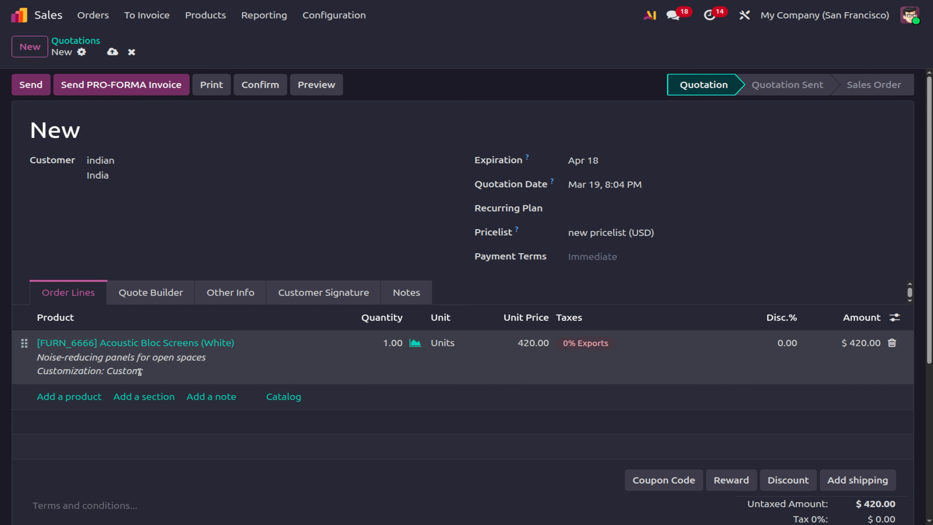
# Save the quotation, preview the shipping methods, and discard without adding one.
pyautogui.click(858, 479)
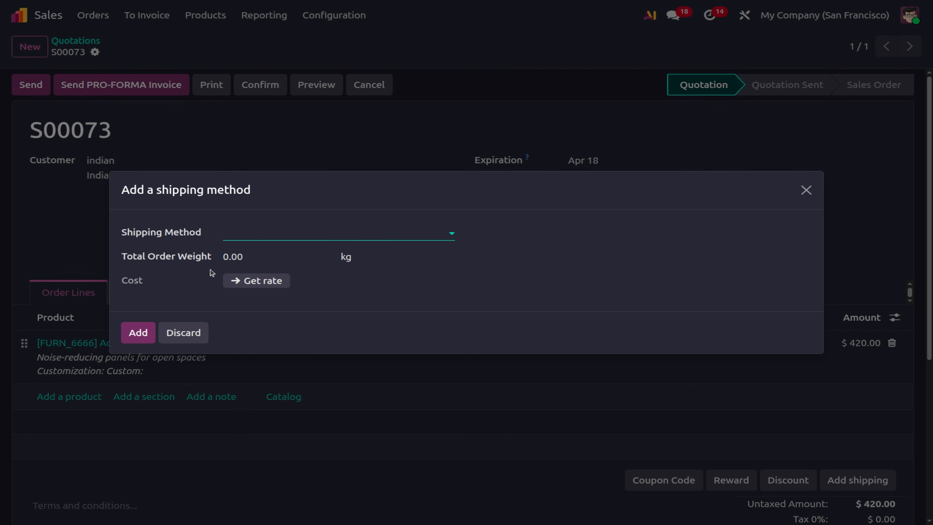
pyautogui.click(261, 235)
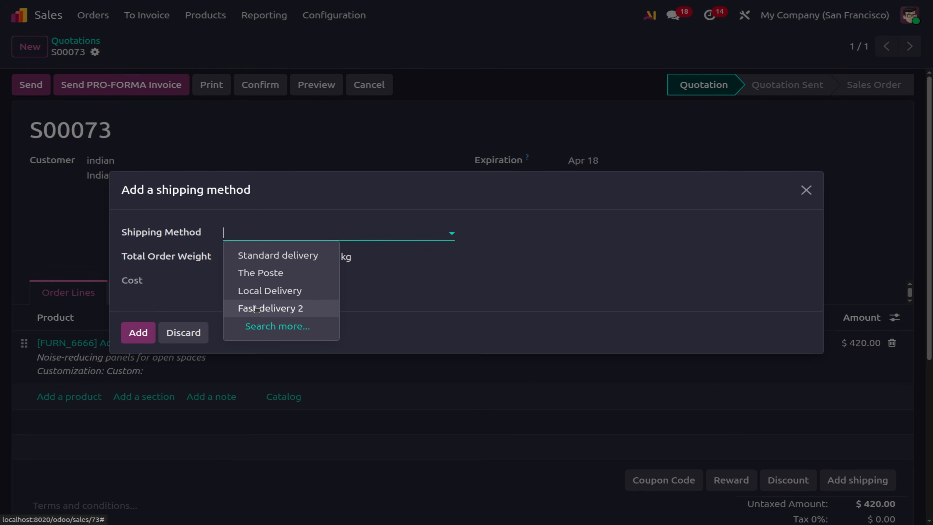
pyautogui.click(273, 468)
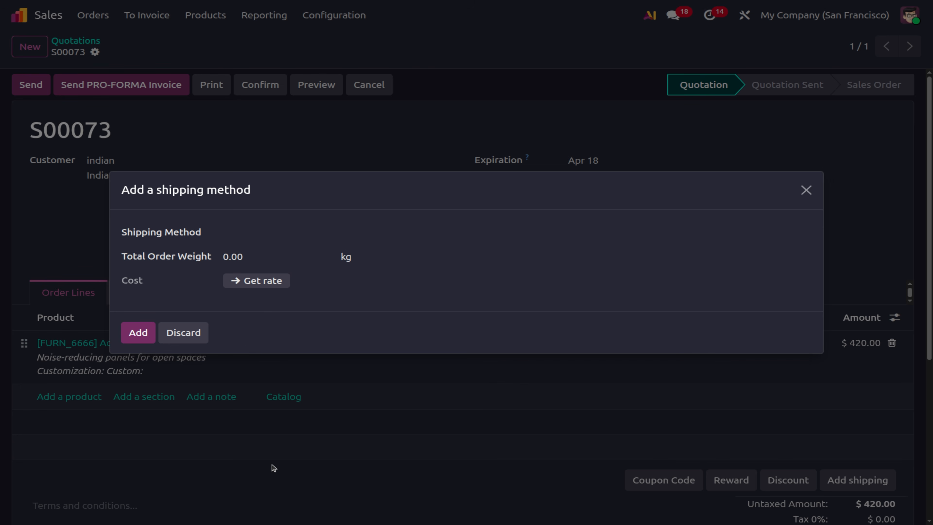
pyautogui.click(199, 334)
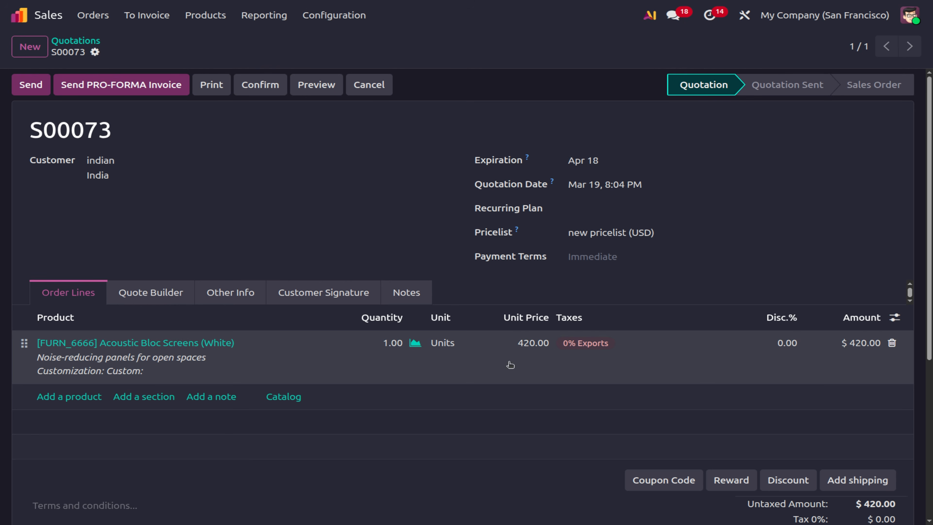
# Replace the Acoustic Bloc Screens line with a Rice Powder line.
pyautogui.click(892, 343)
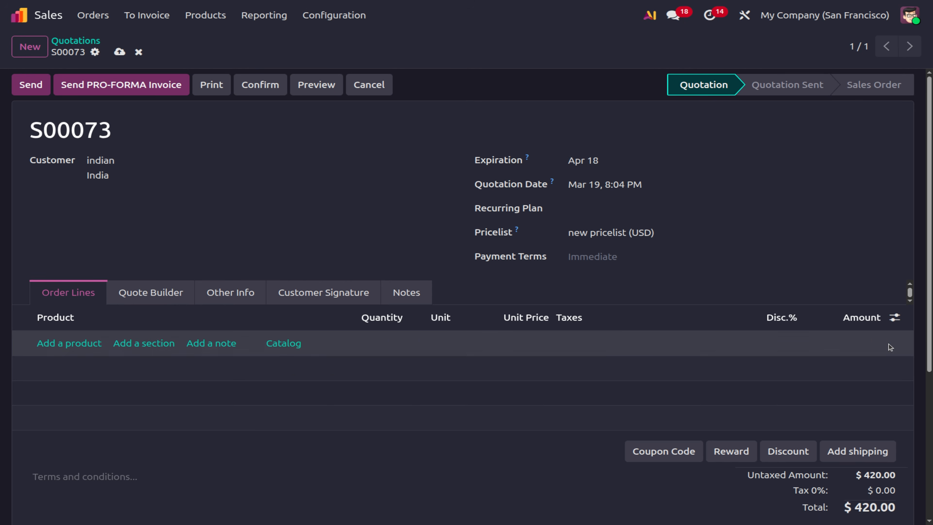
pyautogui.click(47, 343)
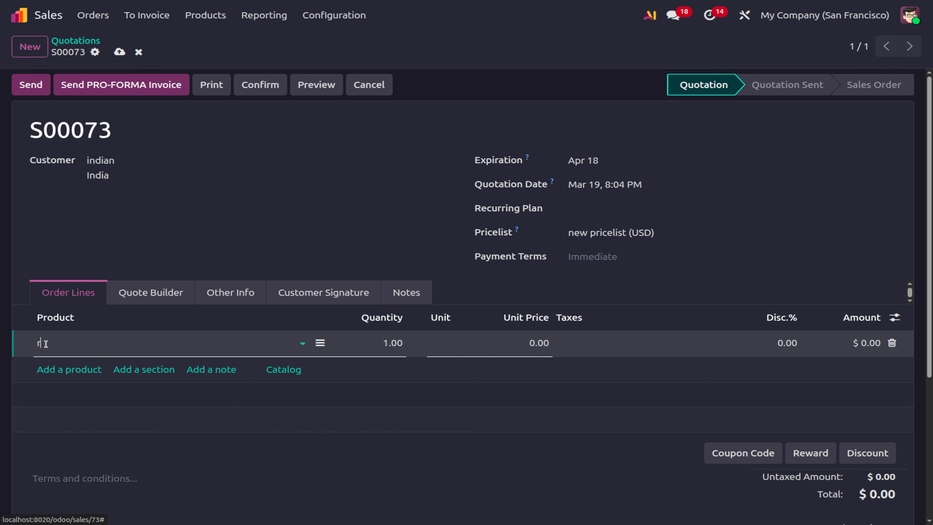
pyautogui.write('rice')
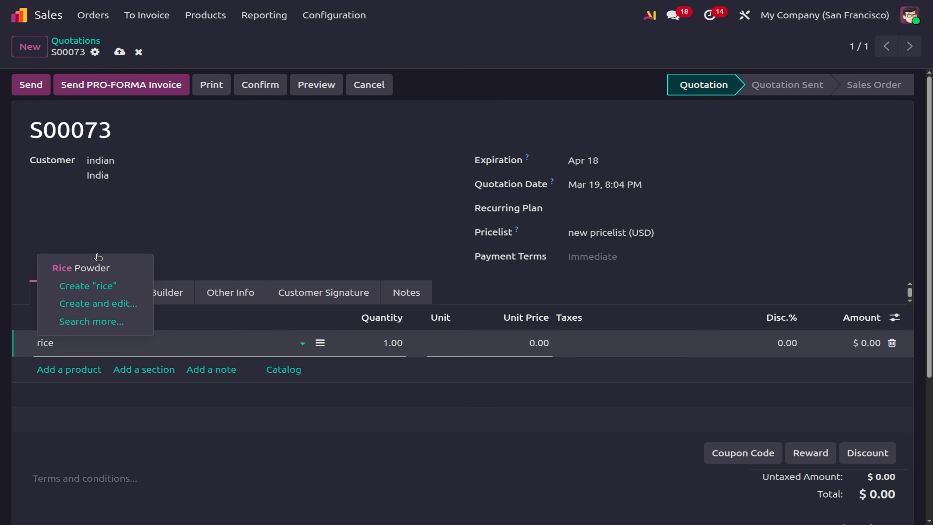
pyautogui.click(97, 267)
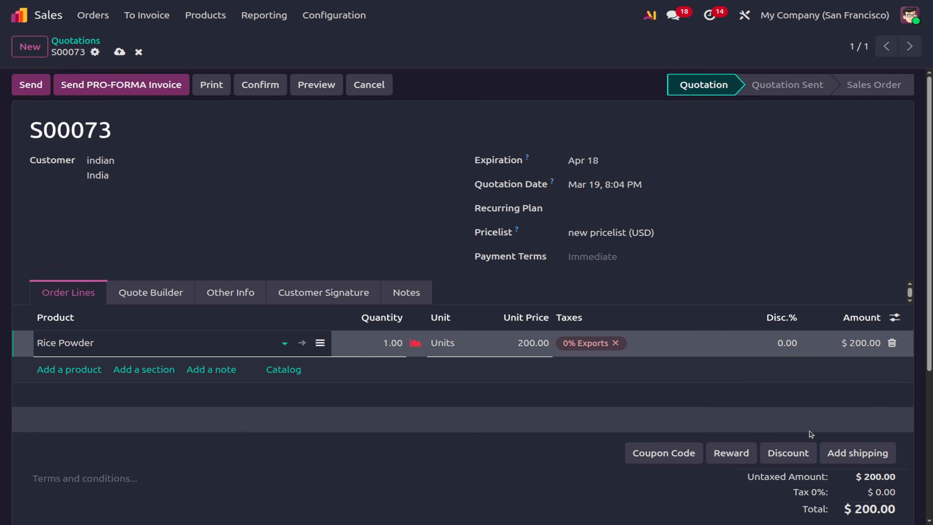
# Add Fast Delivery 1 shipping, then delete that shipping line, leaving a $200.00 total.
pyautogui.click(876, 455)
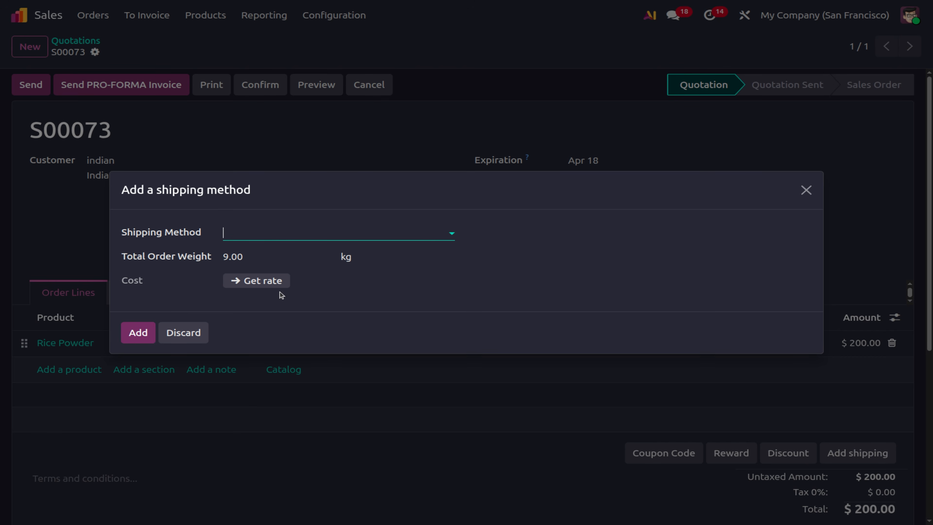
pyautogui.click(271, 237)
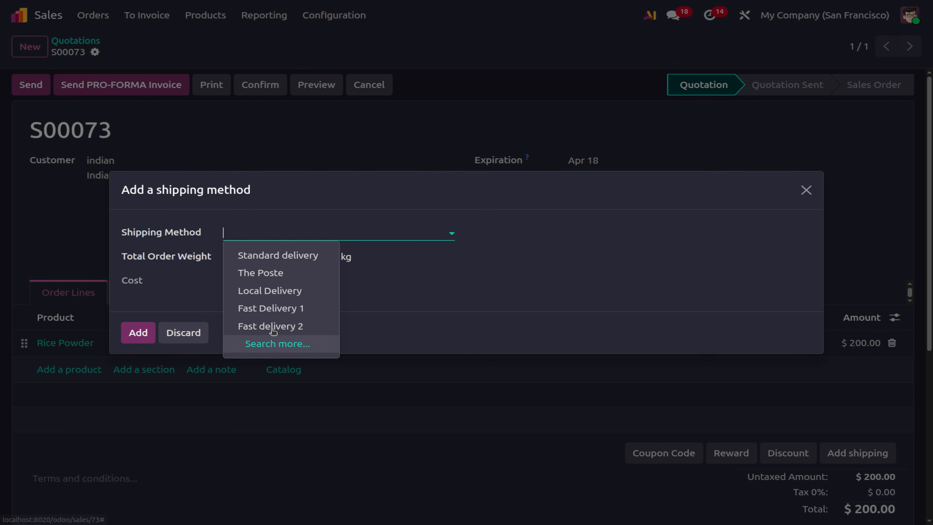
pyautogui.click(272, 310)
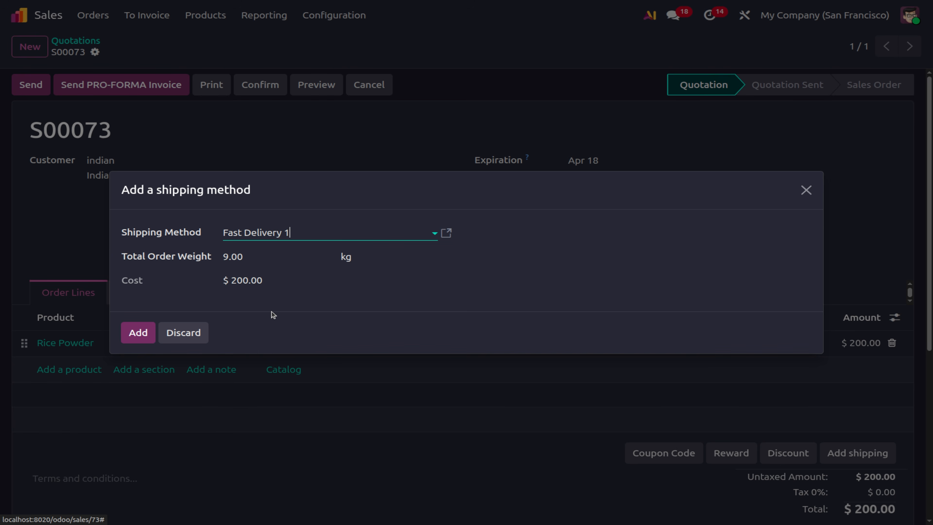
pyautogui.click(132, 333)
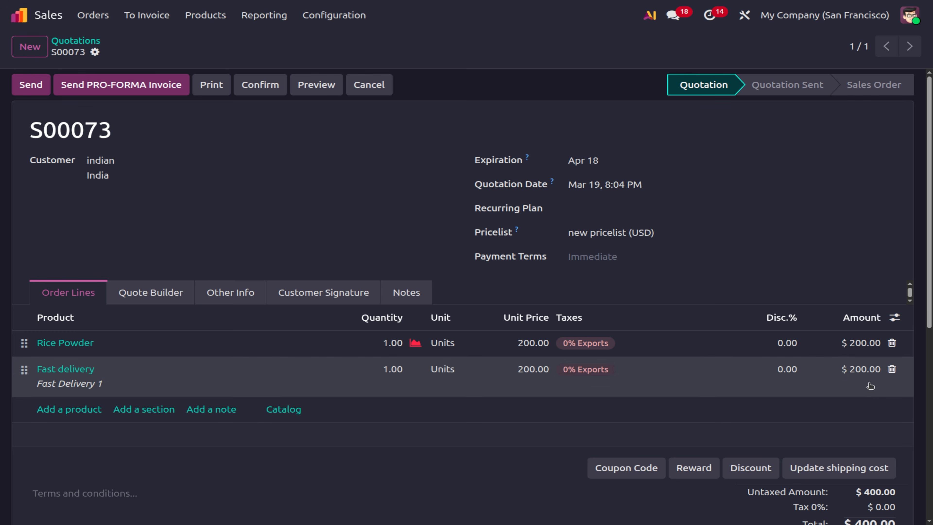
pyautogui.click(891, 369)
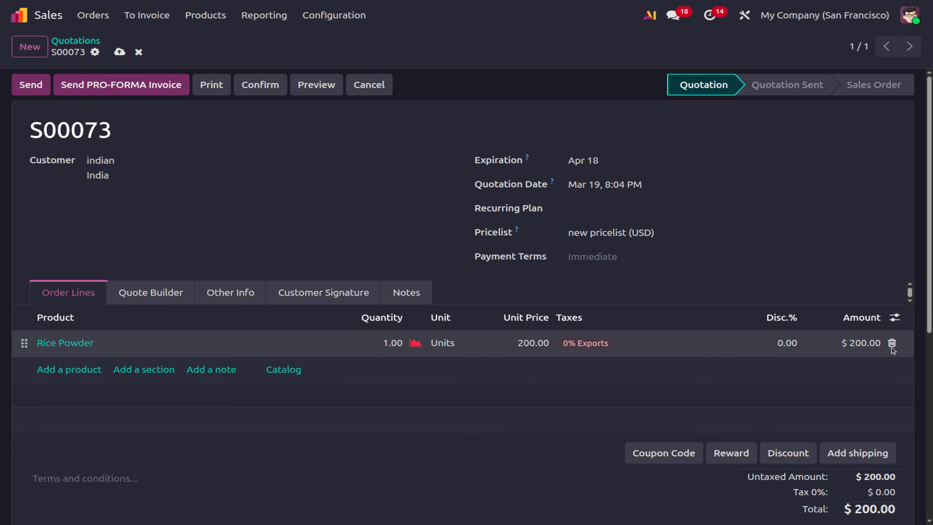
# Delete the Rice Powder line and add Rice Powder again as a new line.
pyautogui.click(891, 343)
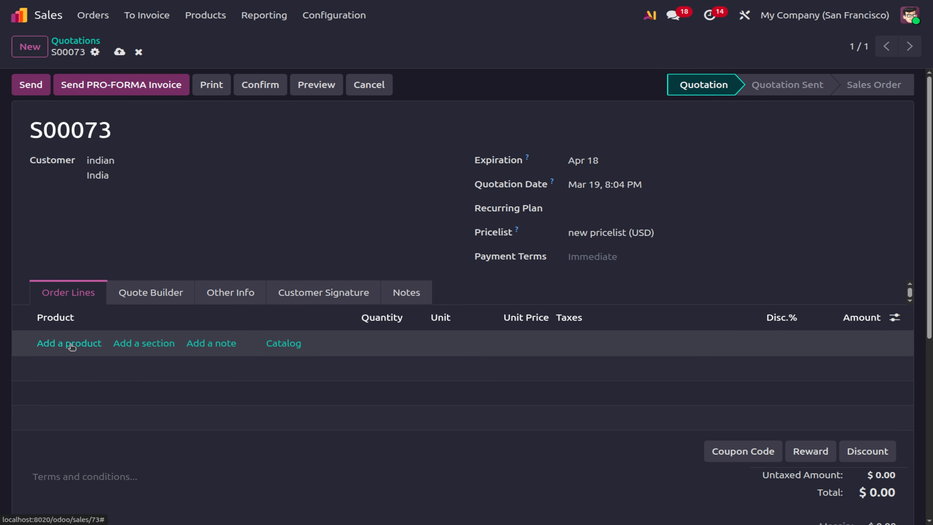
pyautogui.click(69, 342)
pyautogui.write('rice')
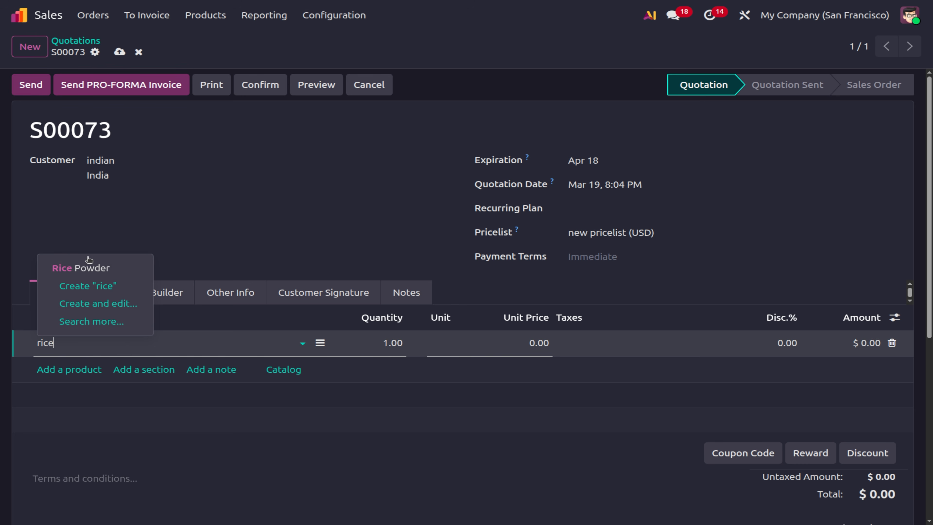
pyautogui.click(88, 268)
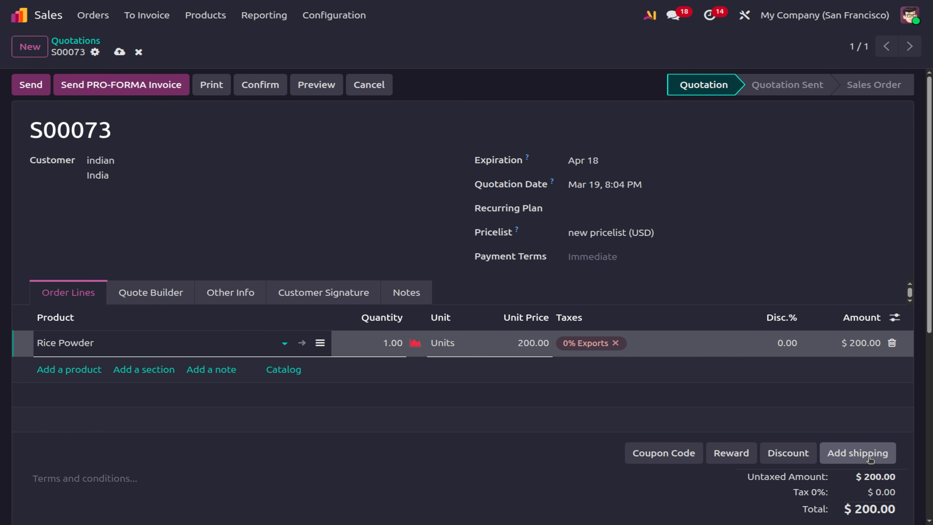
# Preview Fast delivery 2 and its settings ($10.45 for 9.00 kg), then close without adding shipping.
pyautogui.click(869, 458)
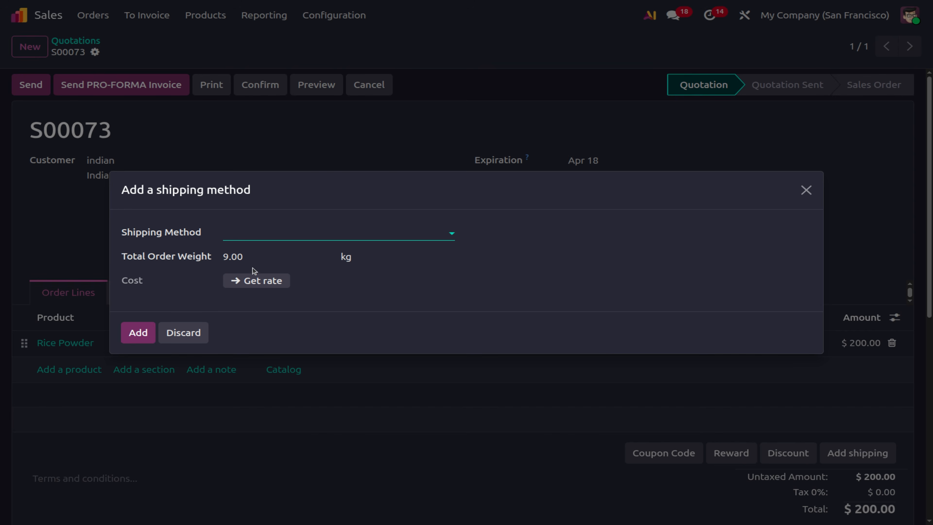
pyautogui.click(250, 233)
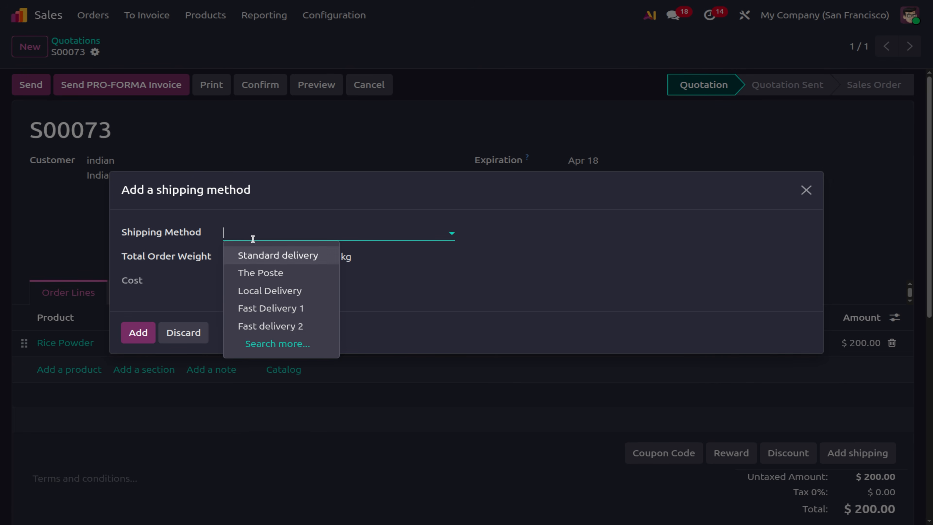
pyautogui.click(281, 328)
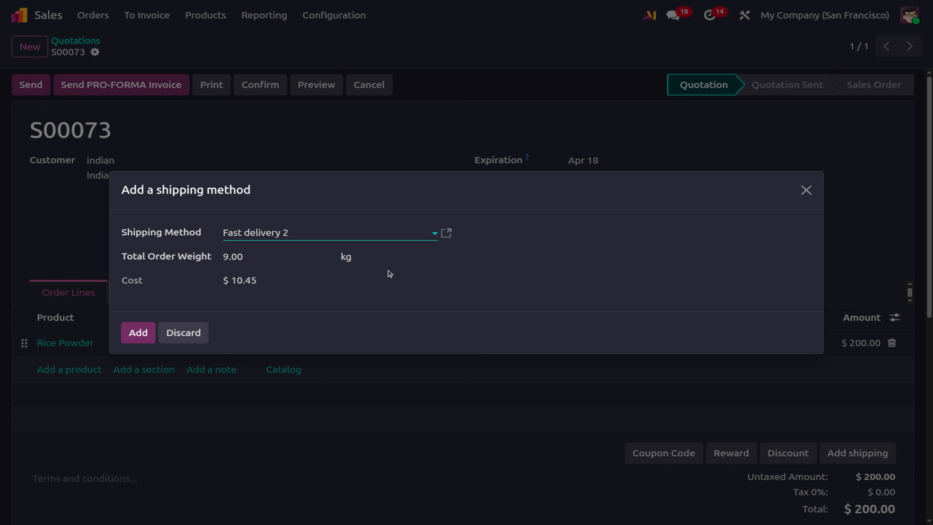
pyautogui.click(443, 237)
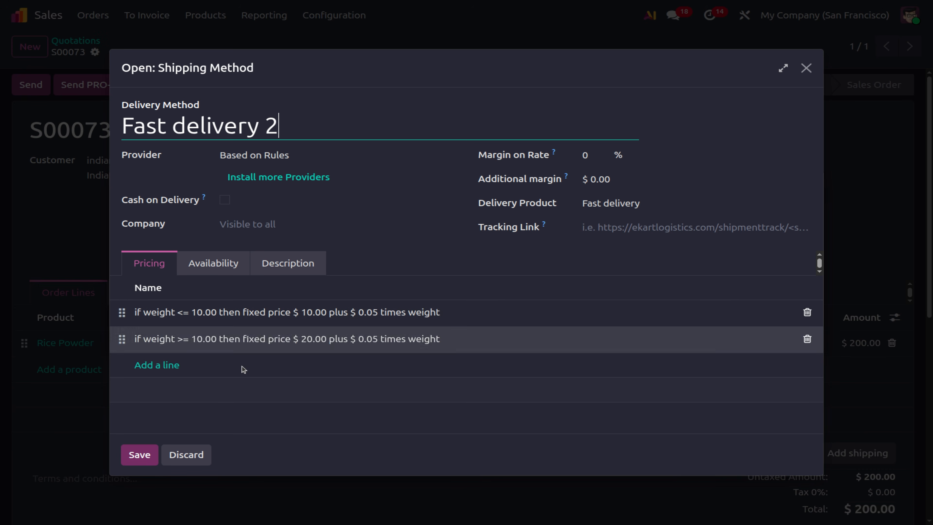
pyautogui.click(202, 455)
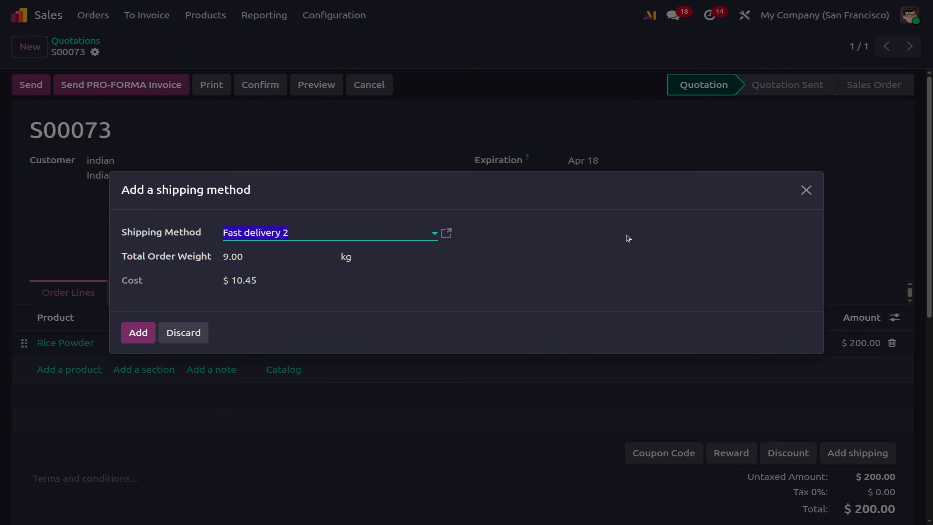
pyautogui.click(806, 190)
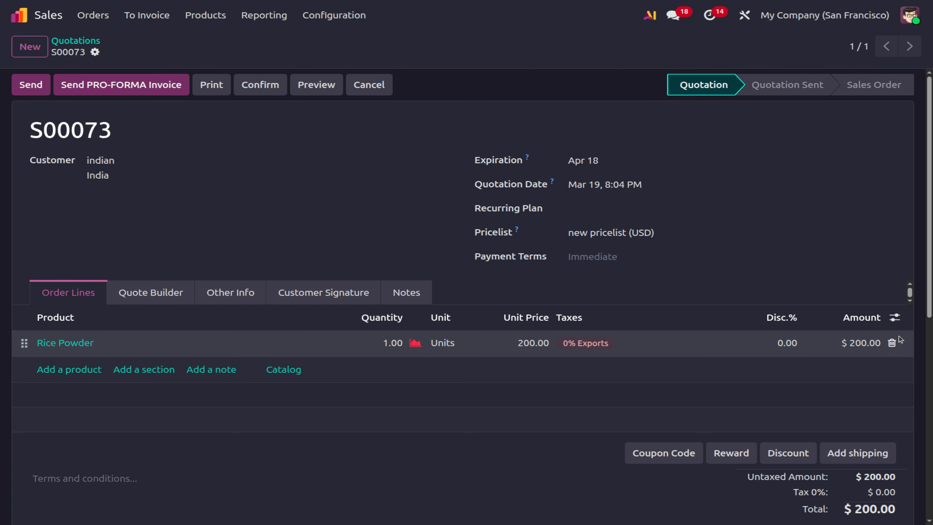
# Replace the Rice Powder line with one Wheat Powder at 200.00.
pyautogui.click(892, 343)
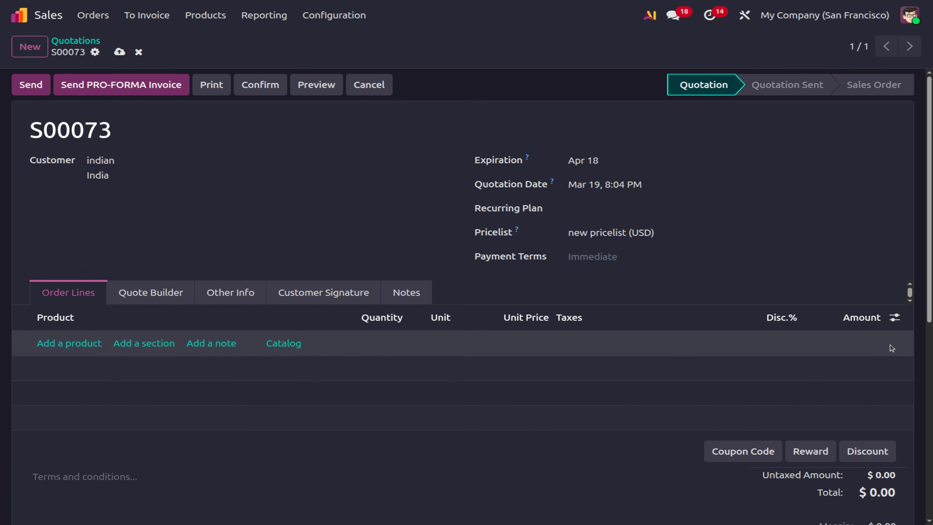
pyautogui.click(62, 345)
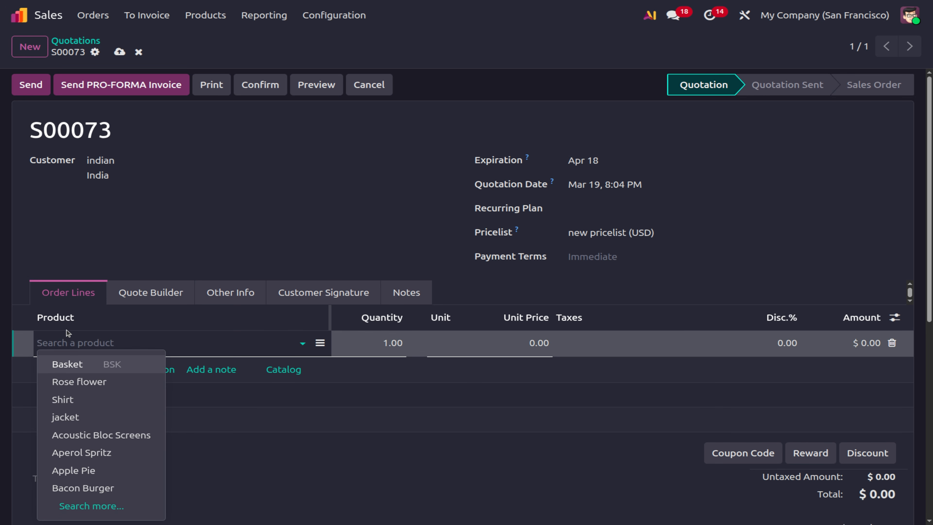
pyautogui.write('whe')
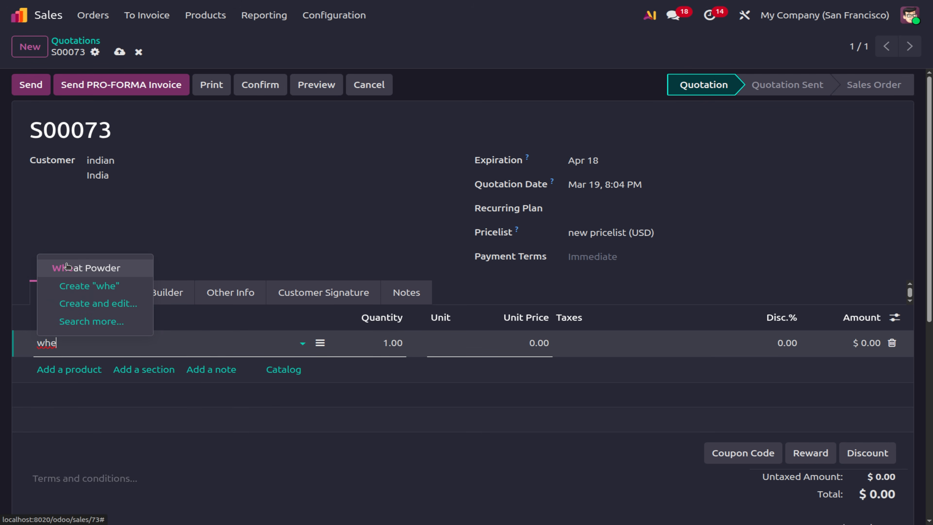
pyautogui.click(76, 270)
# Preview Fast delivery 2 pricing ($20.60 for 12.00 kg), then discard the shipping.
pyautogui.click(851, 452)
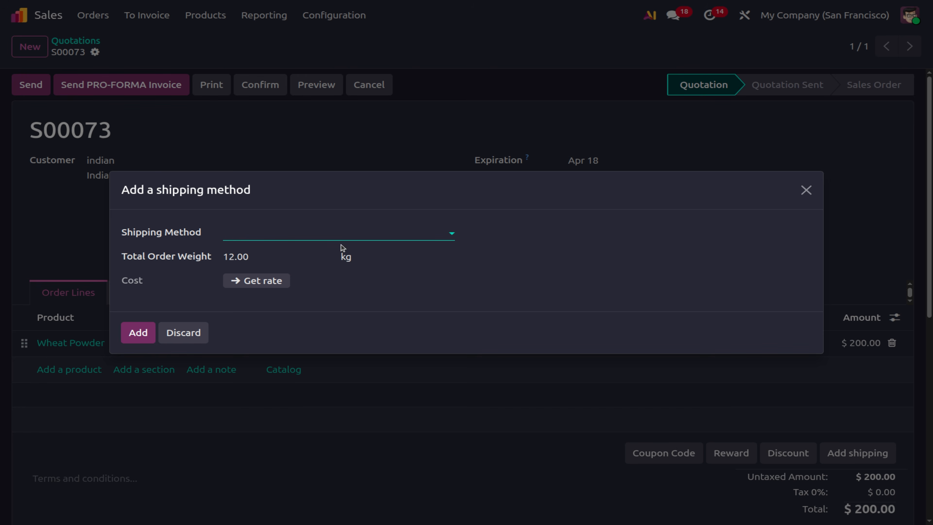
pyautogui.click(332, 234)
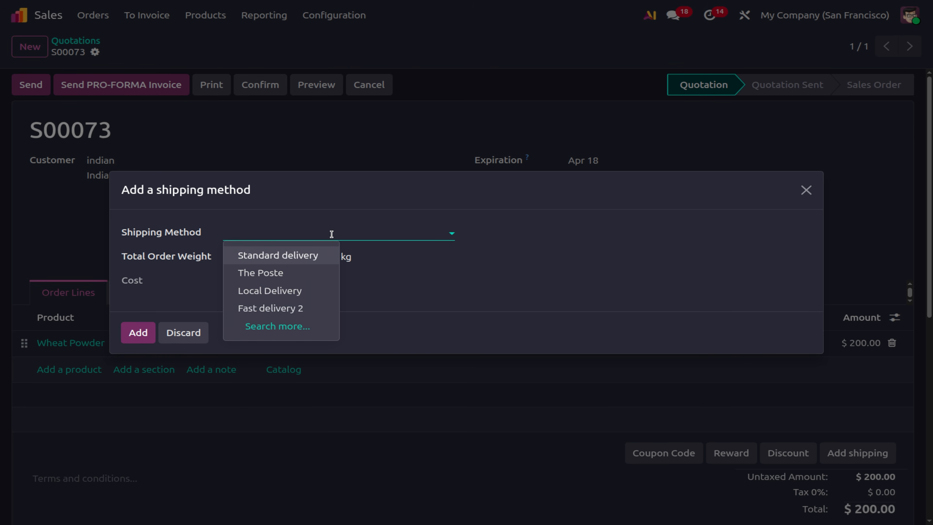
pyautogui.click(299, 308)
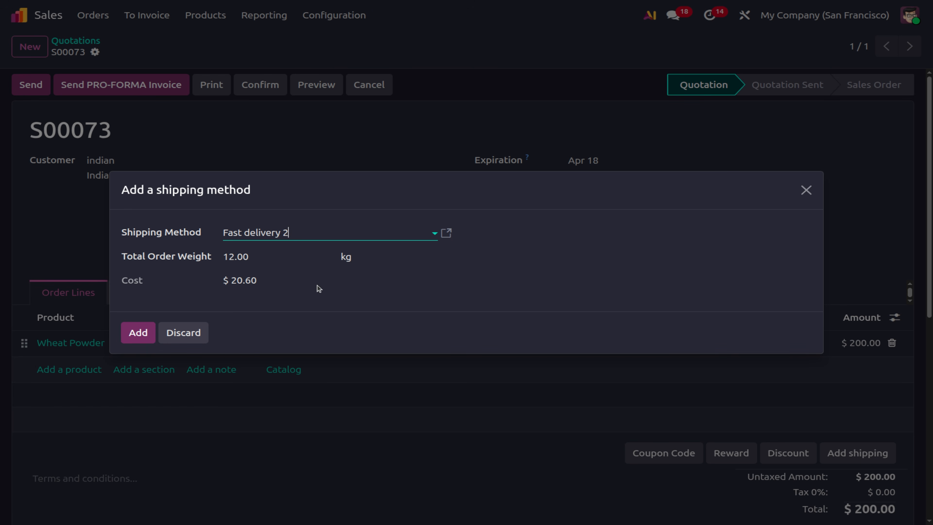
pyautogui.click(452, 233)
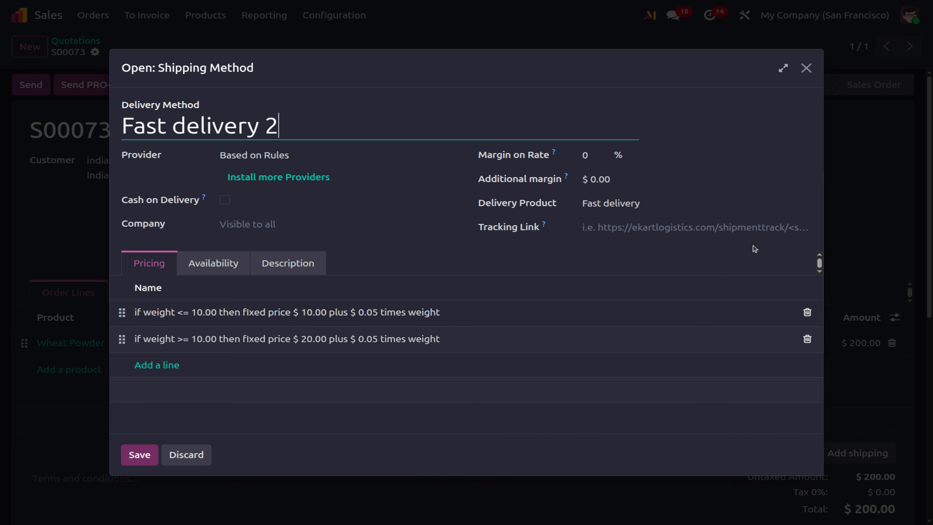
pyautogui.click(806, 68)
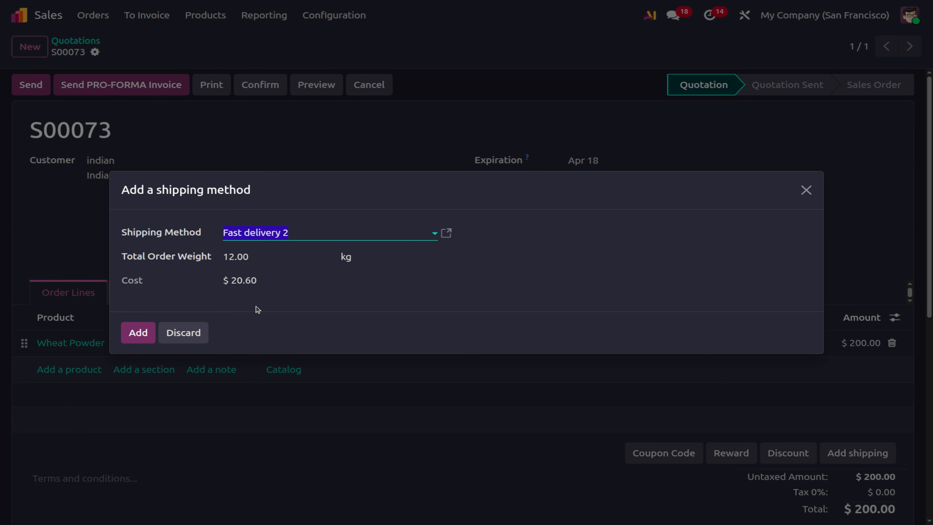
pyautogui.click(181, 333)
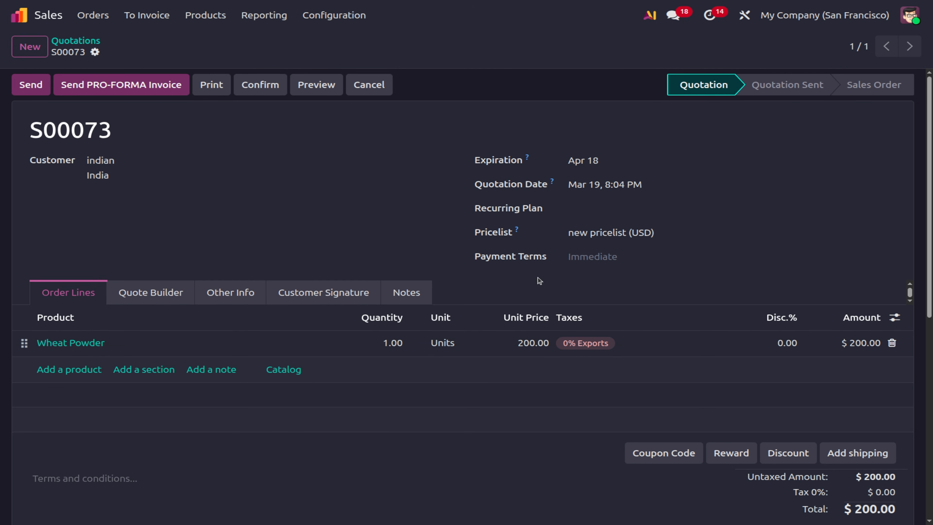
pyautogui.click(220, 16)
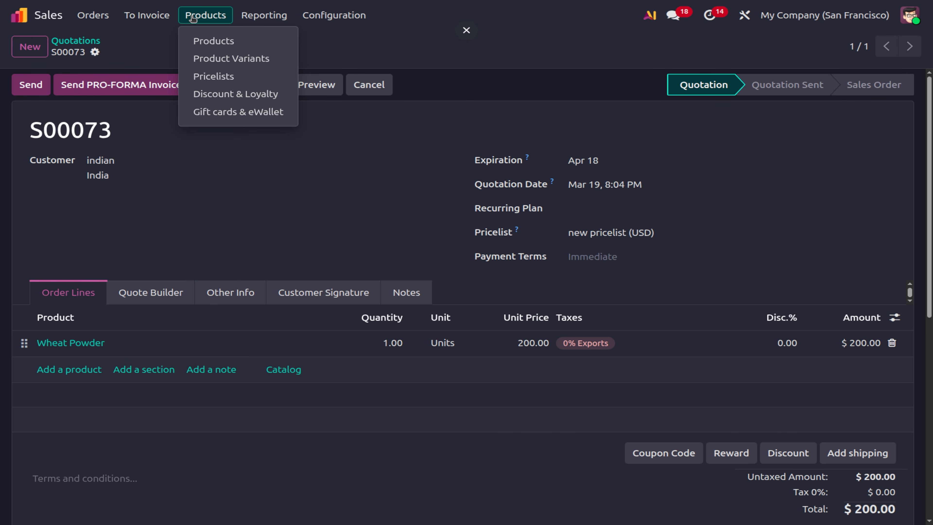
# Create a new Discount & Loyalty program titled 'free shipping' and scroll to Rules & Rewards.
pyautogui.click(234, 96)
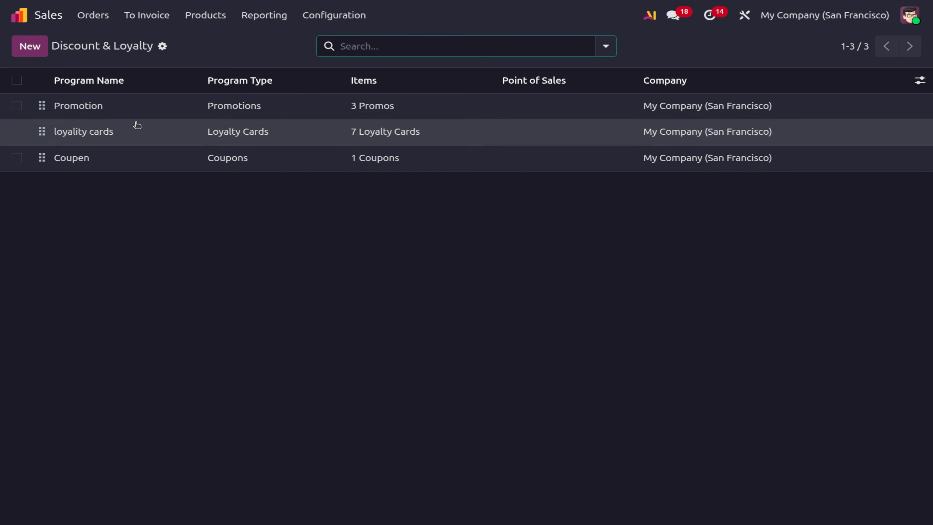
pyautogui.click(29, 52)
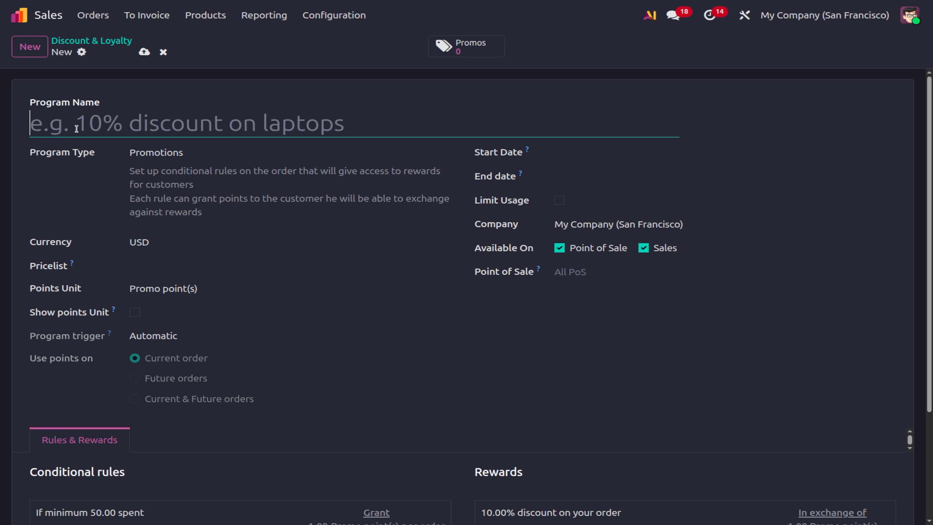
pyautogui.write('free s')
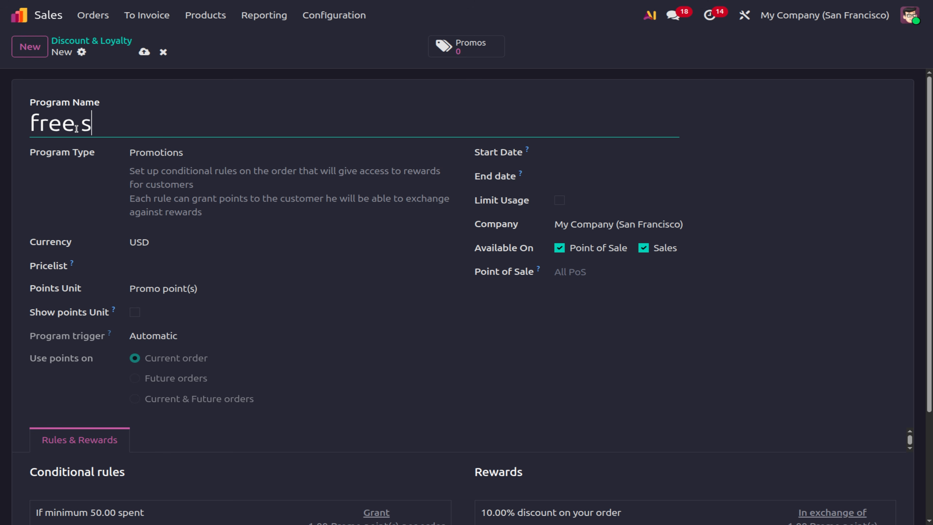
pyautogui.write('hipping')
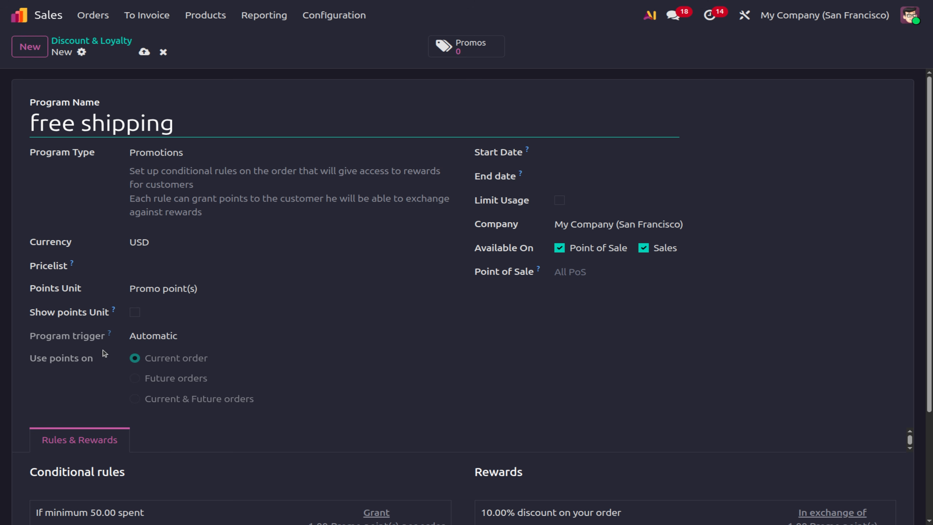
pyautogui.scroll(-4, 75, 512)
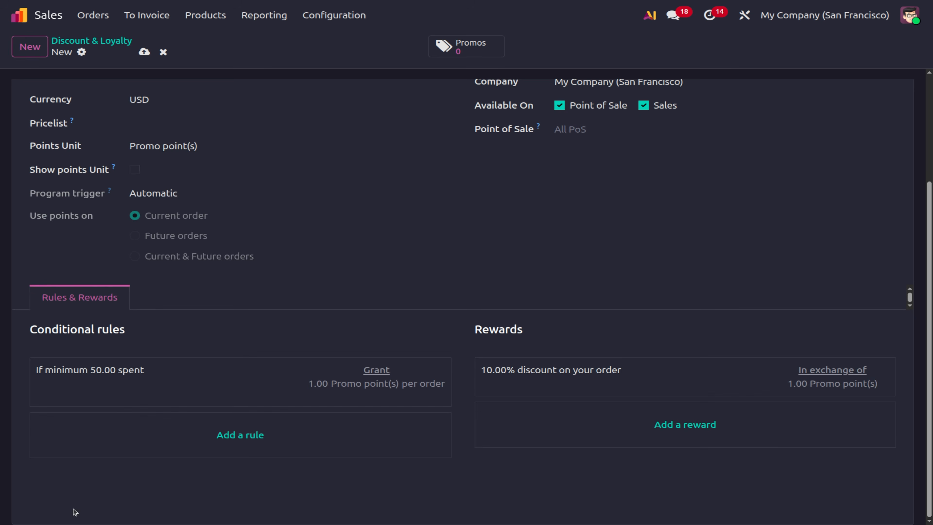
# Delete the minimum 50.00 spent rule and add a rule with Minimum Quantity 1.
pyautogui.click(159, 380)
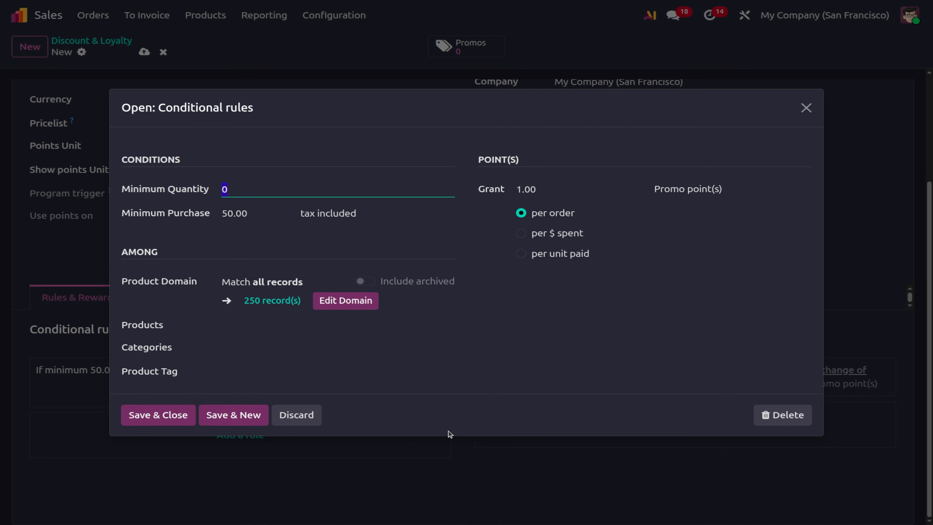
pyautogui.click(788, 413)
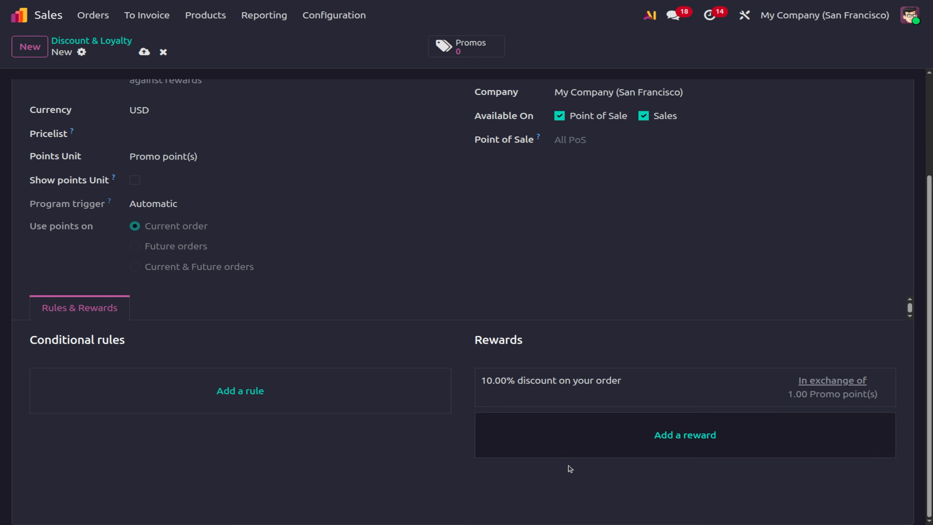
pyautogui.click(164, 385)
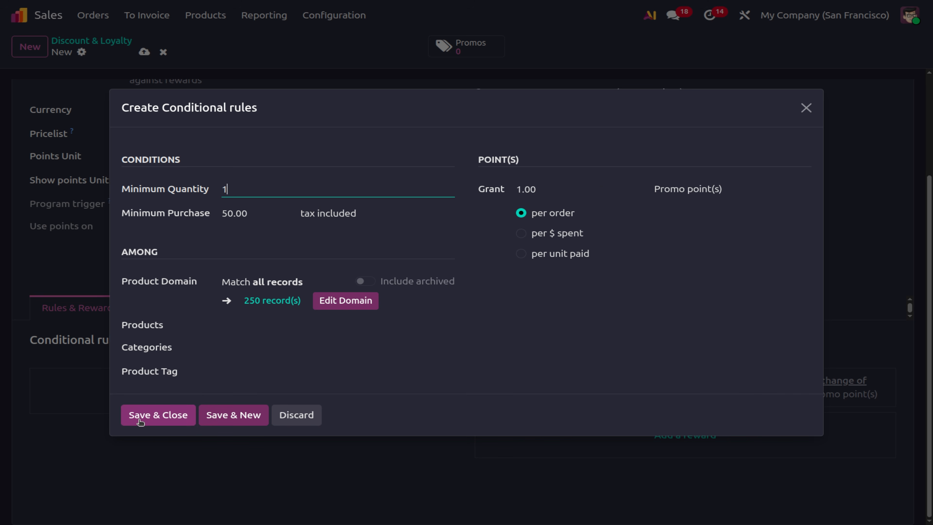
pyautogui.click(147, 416)
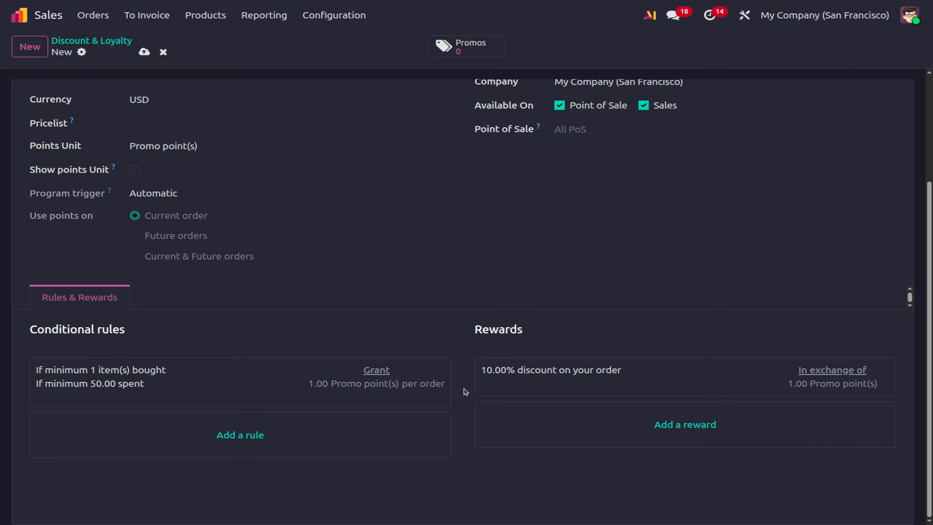
pyautogui.click(607, 371)
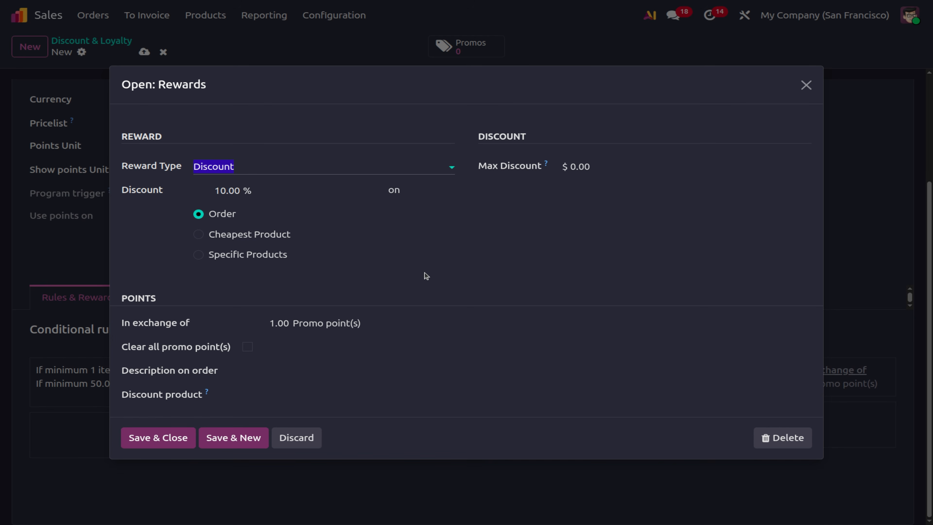
# Change the reward type from 10% discount to Free Shipping and save the program.
pyautogui.click(250, 166)
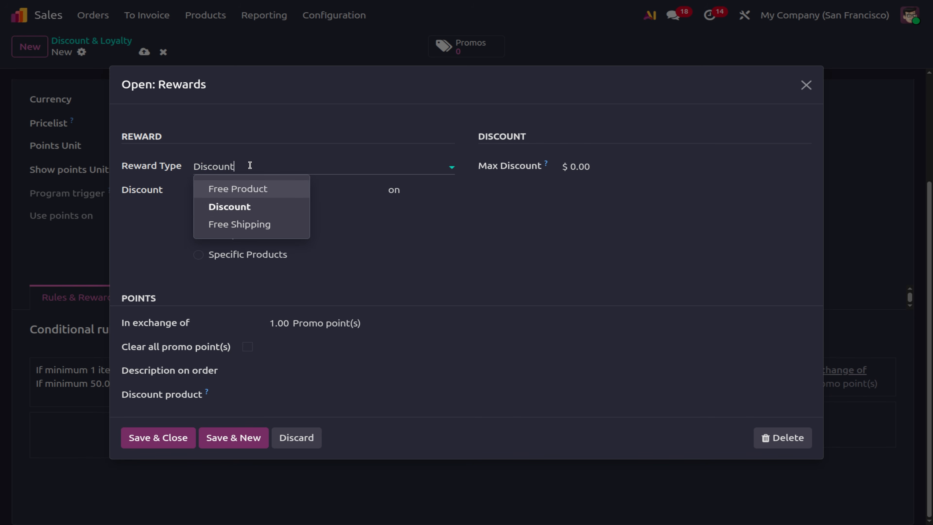
pyautogui.click(249, 224)
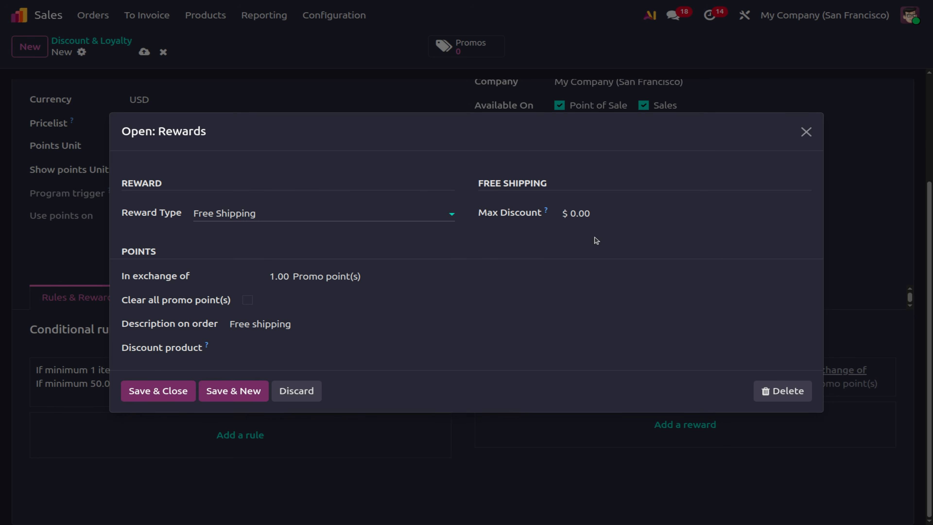
pyautogui.click(133, 400)
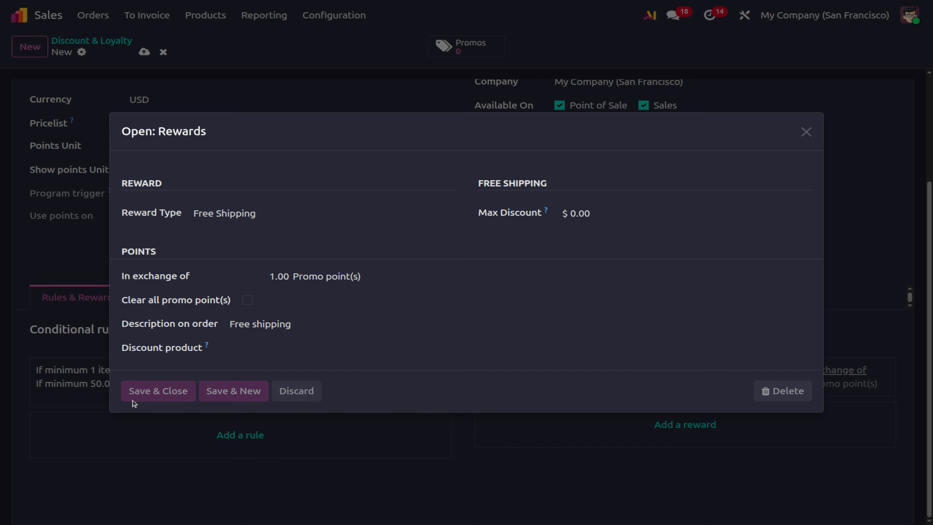
pyautogui.scroll(4, 344, 289)
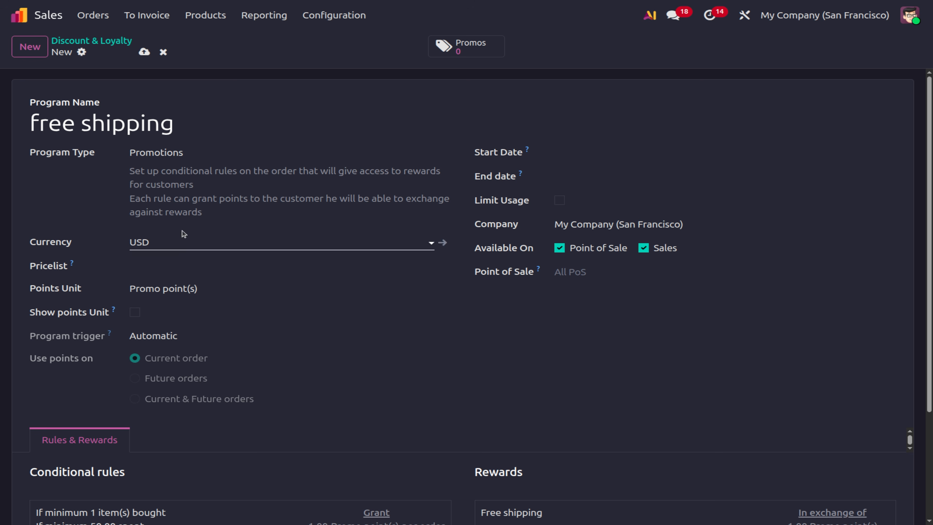
pyautogui.click(145, 49)
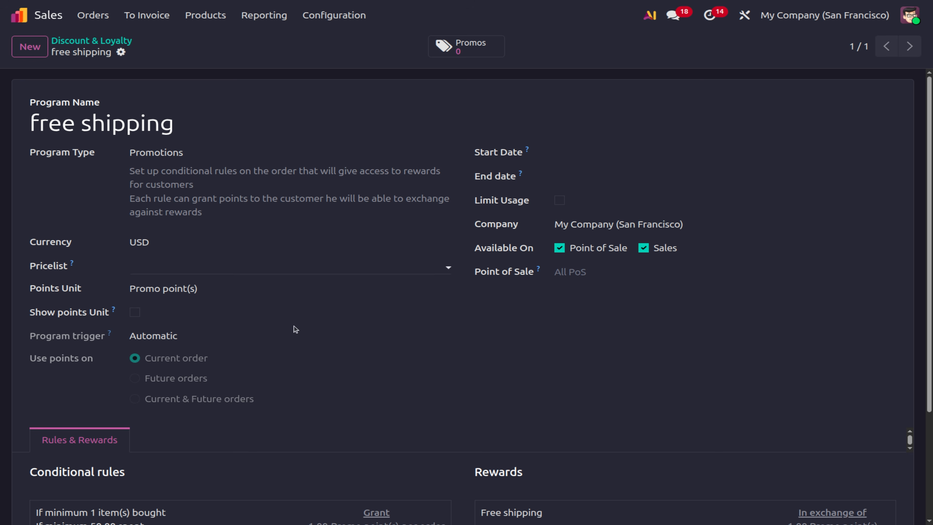
pyautogui.click(111, 46)
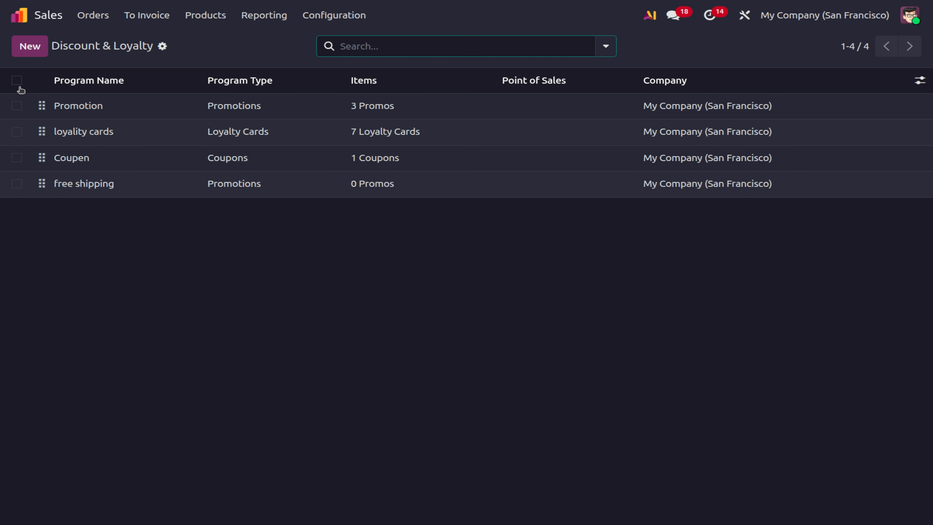
pyautogui.click(17, 80)
pyautogui.click(17, 184)
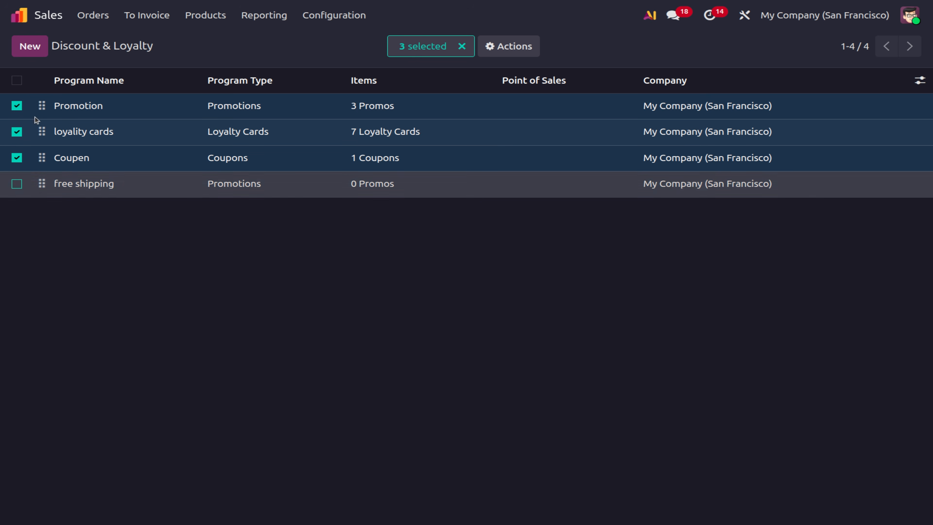
pyautogui.click(490, 54)
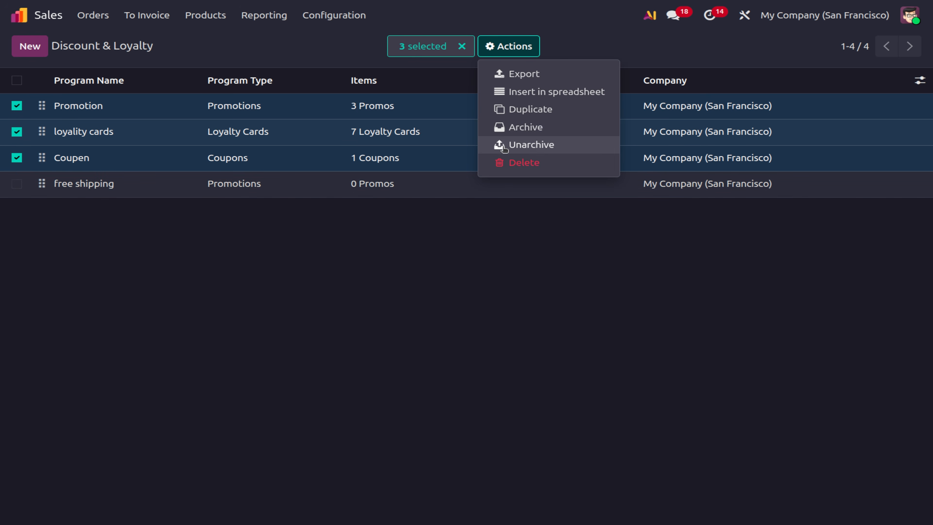
pyautogui.click(527, 128)
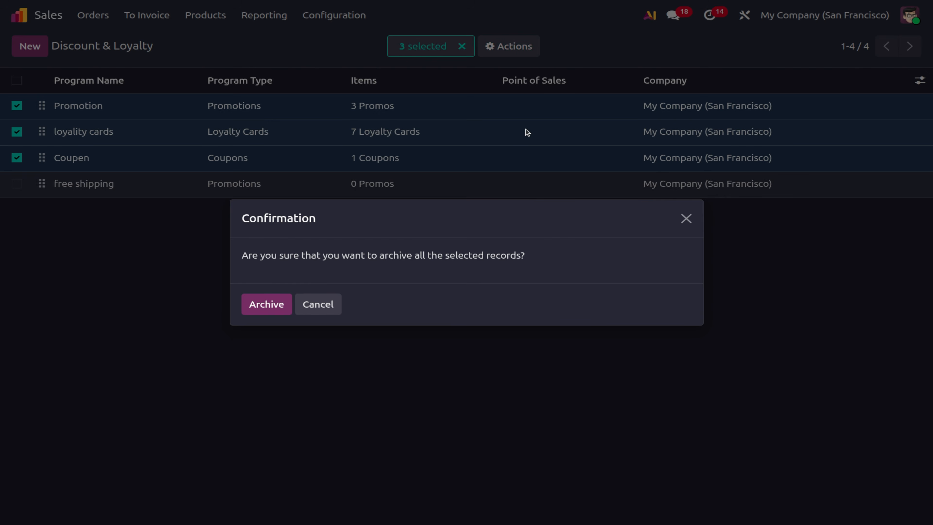
pyautogui.click(257, 309)
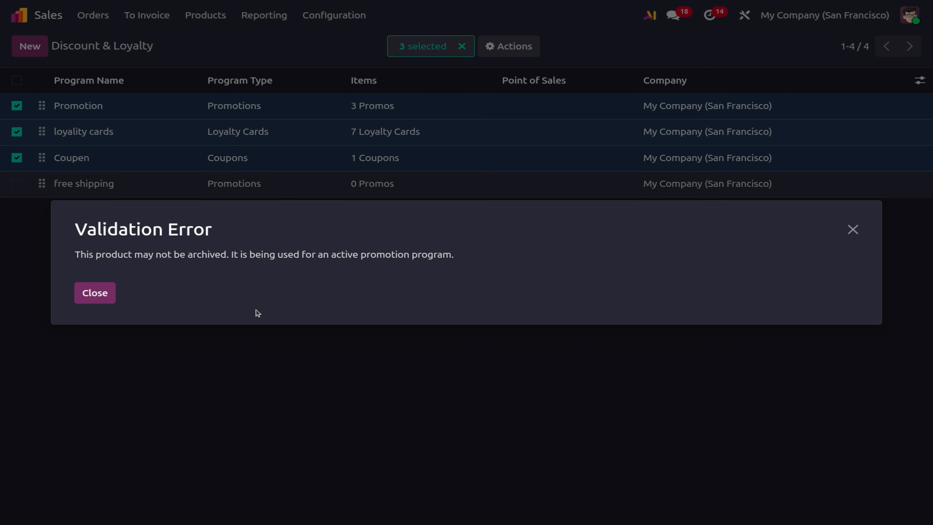
pyautogui.click(94, 293)
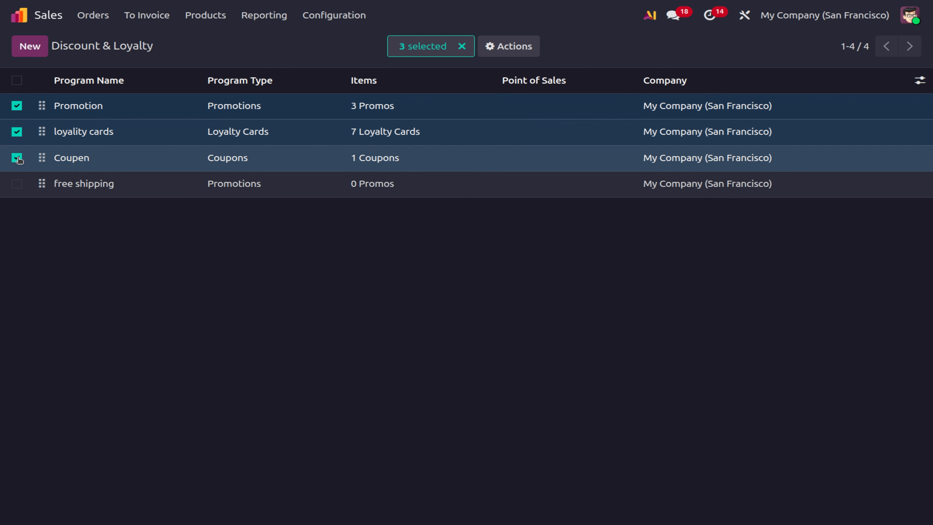
pyautogui.click(17, 80)
pyautogui.click(17, 81)
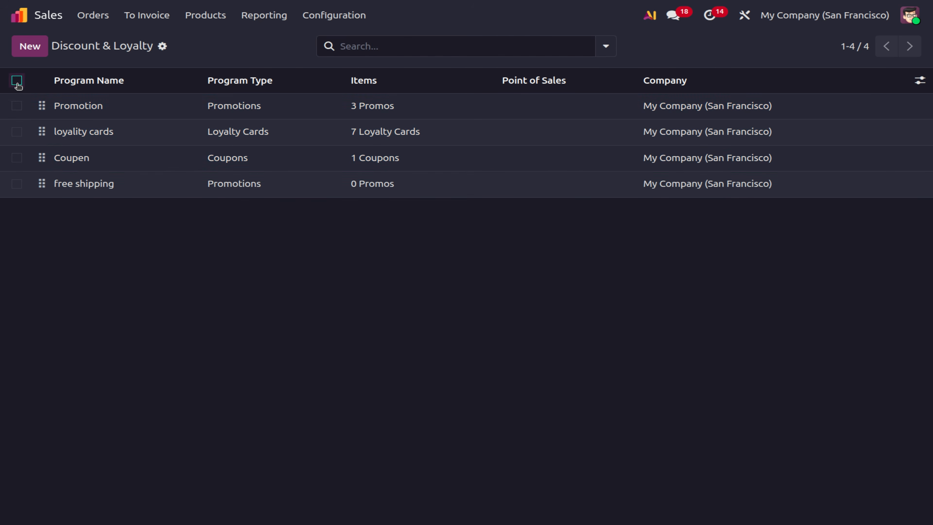
# Start a new quotation with customer indian, replacing the mistakenly chosen OpenWood.
pyautogui.click(93, 15)
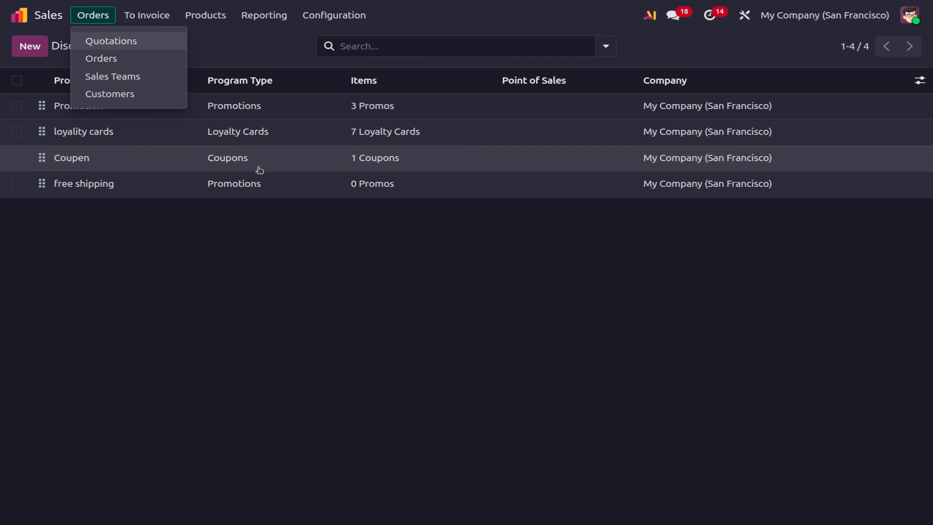
pyautogui.click(84, 79)
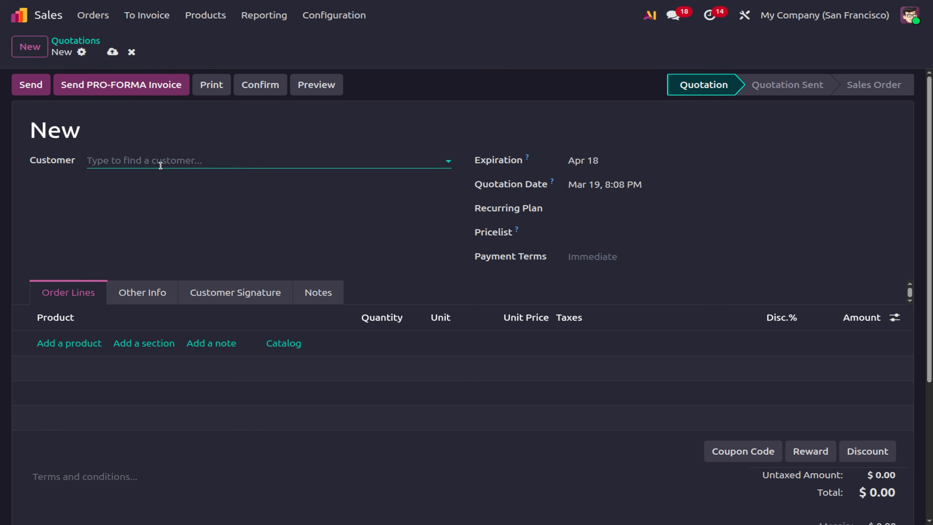
pyautogui.click(161, 163)
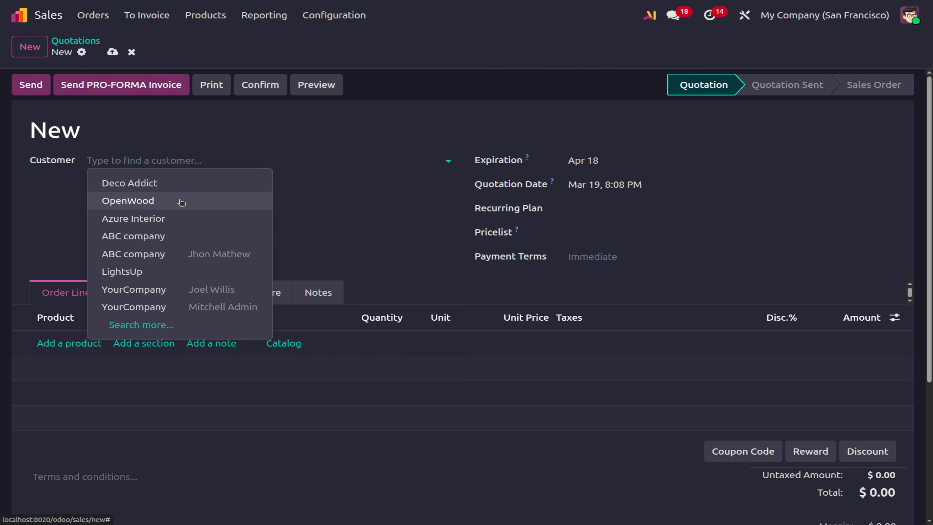
pyautogui.click(181, 201)
pyautogui.press('BackSpace')
pyautogui.press('BackSpace')
pyautogui.press('BackSpace')
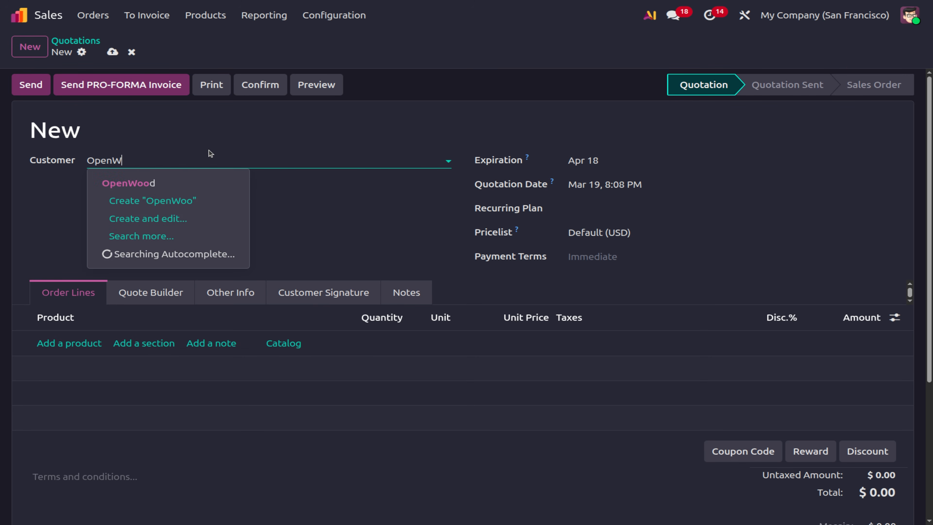
pyautogui.press('BackSpace')
pyautogui.press('BackSpace')
pyautogui.press('BackSpace')
pyautogui.press('BackSpace')
pyautogui.press('BackSpace')
pyautogui.write('indi')
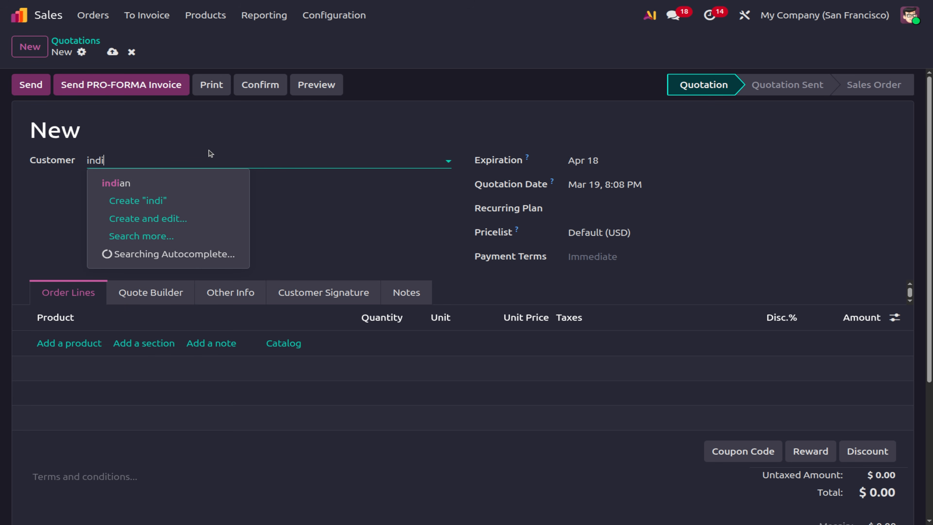
pyautogui.click(167, 184)
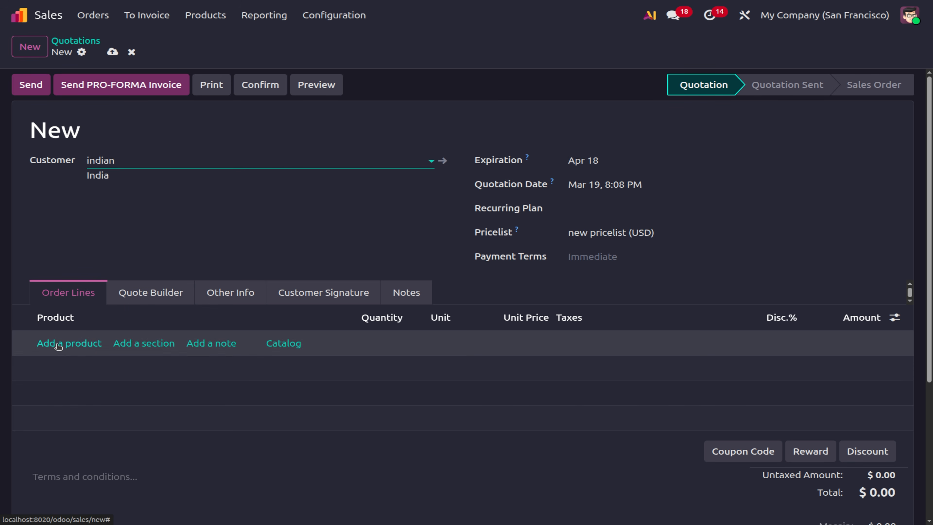
# Add one Wheat Powder line priced 200.00 to the quotation.
pyautogui.click(58, 346)
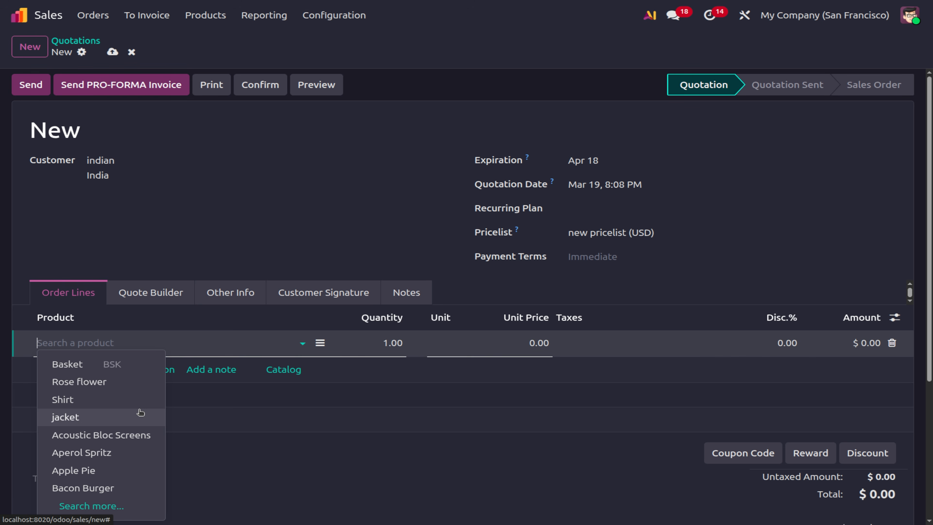
pyautogui.write('whe')
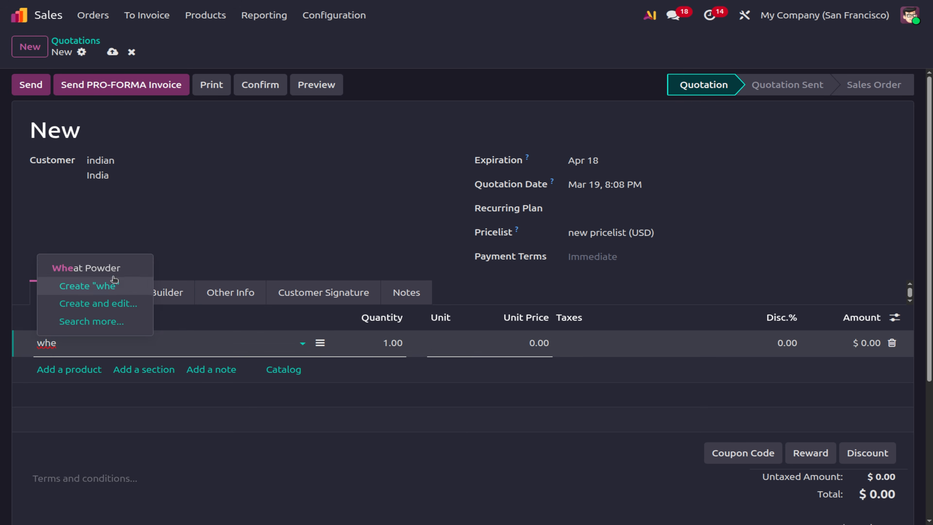
pyautogui.click(92, 267)
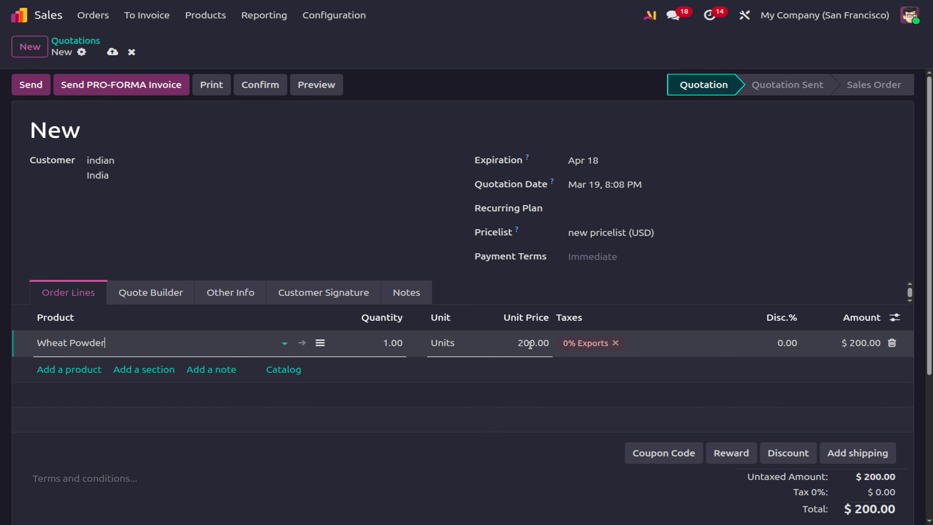
pyautogui.click(847, 452)
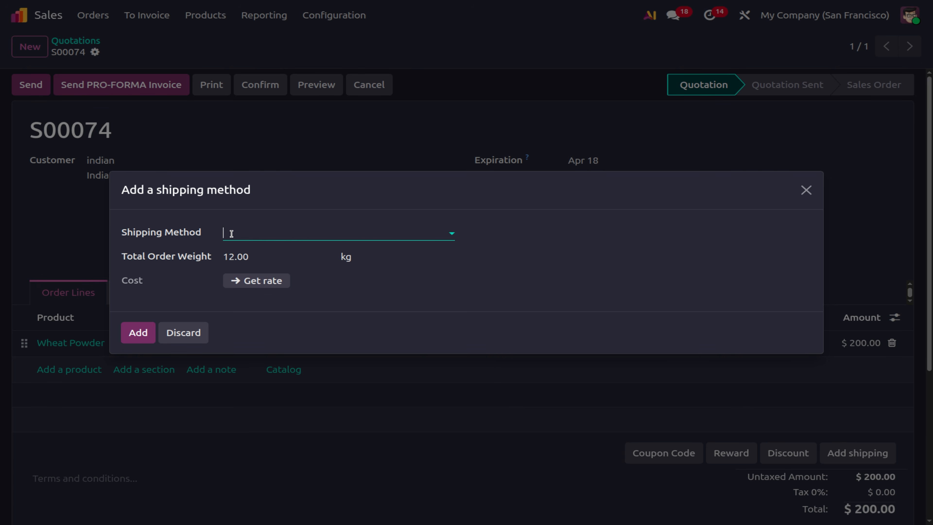
# Add Fast delivery 2 shipping at $20.60 and apply the -$20.60 free shipping reward.
pyautogui.click(232, 234)
pyautogui.click(284, 310)
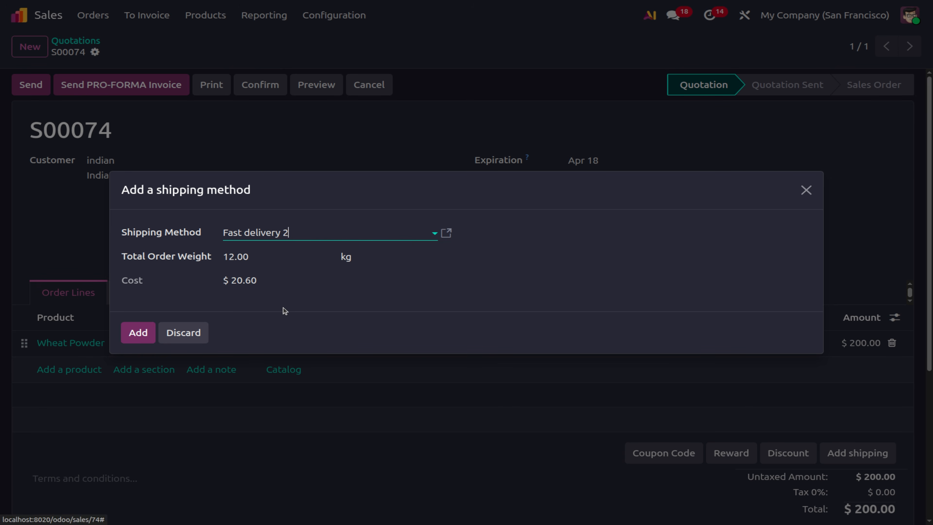
pyautogui.click(134, 334)
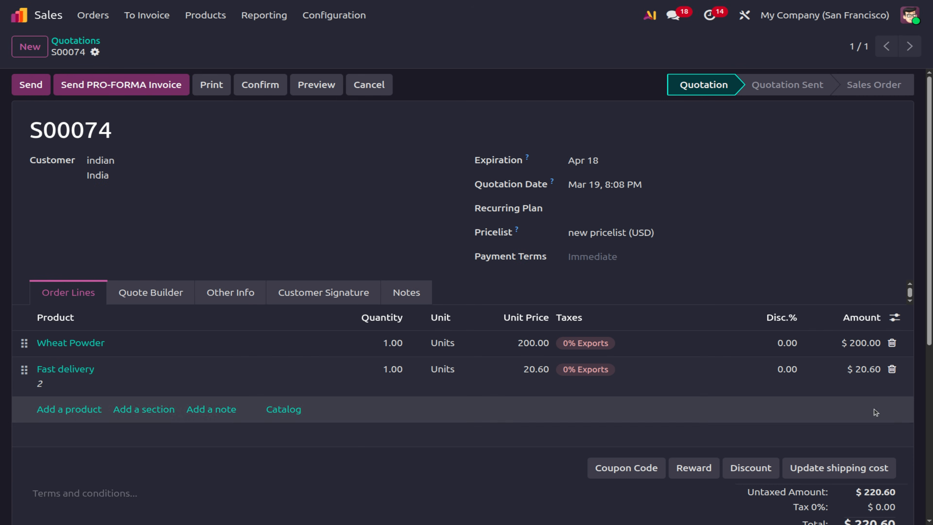
pyautogui.click(698, 467)
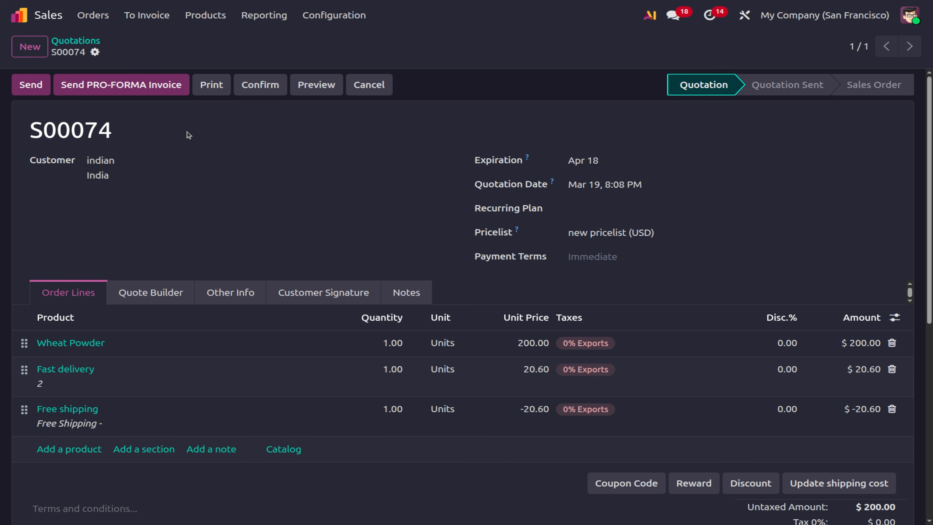
pyautogui.click(327, 17)
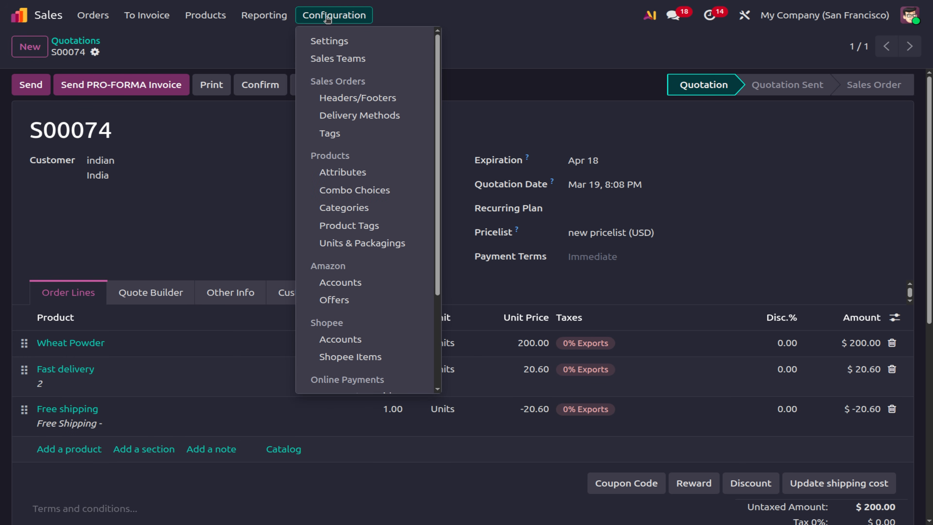
# Open Sales Settings and check that Delivery Methods is enabled and invoicing is 'Invoice what is ordered'.
pyautogui.click(327, 39)
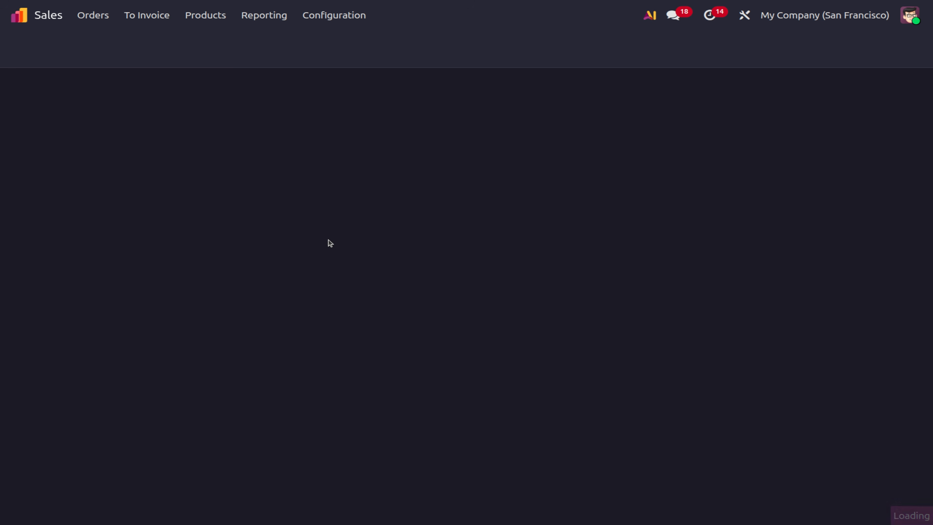
pyautogui.scroll(-10, 330, 242)
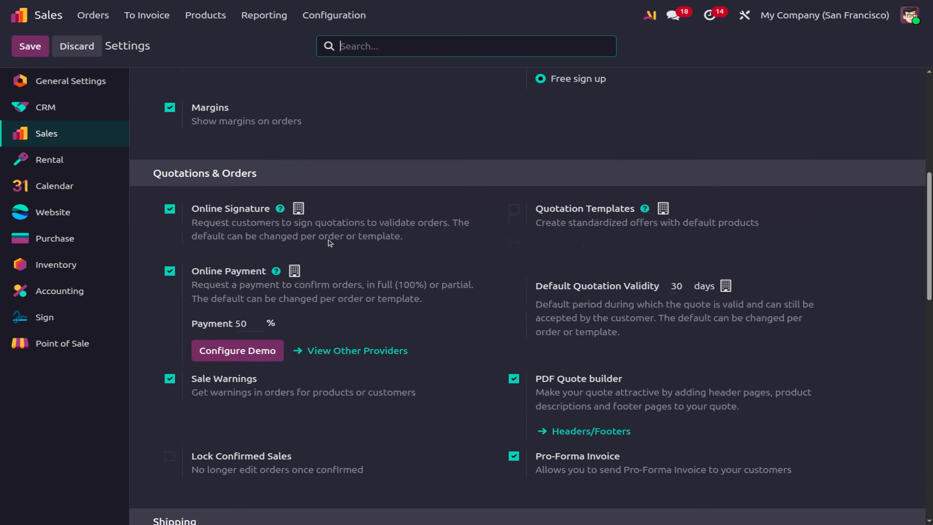
pyautogui.scroll(-6, 330, 243)
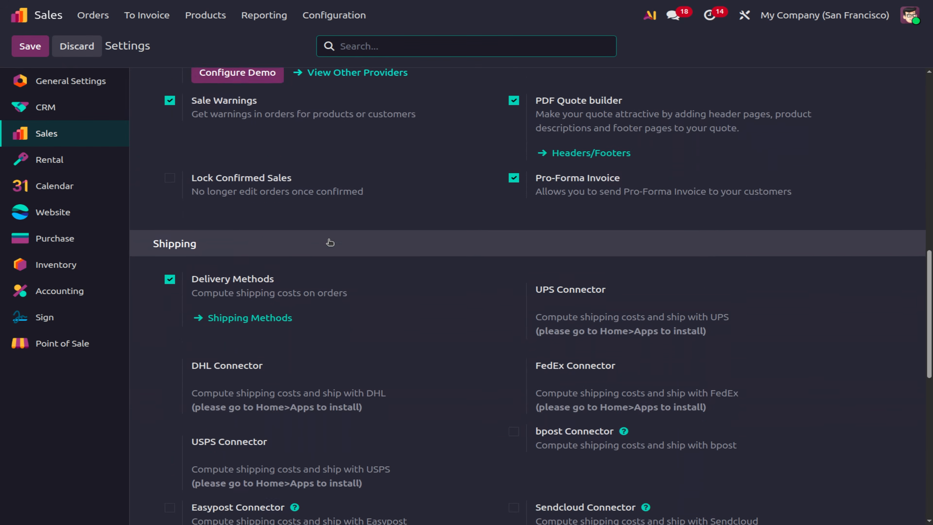
pyautogui.scroll(-1, 329, 243)
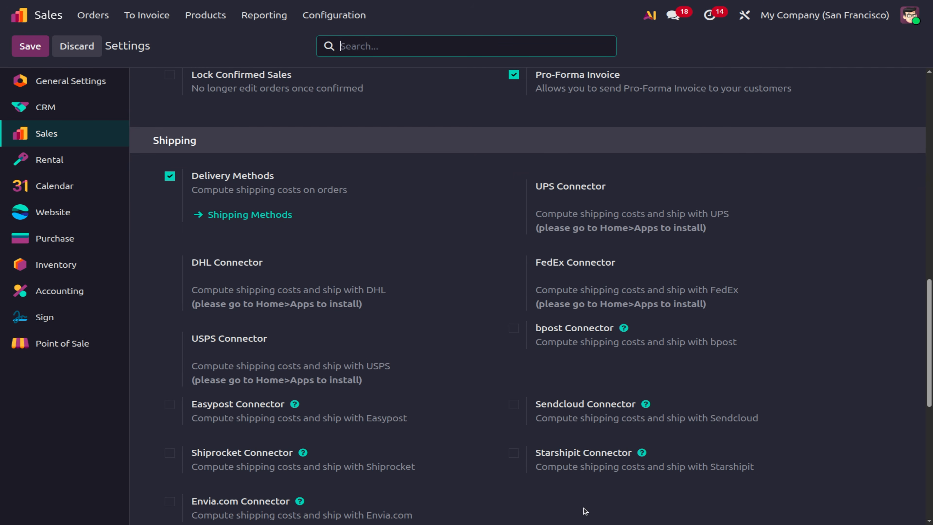
pyautogui.scroll(-3, 486, 306)
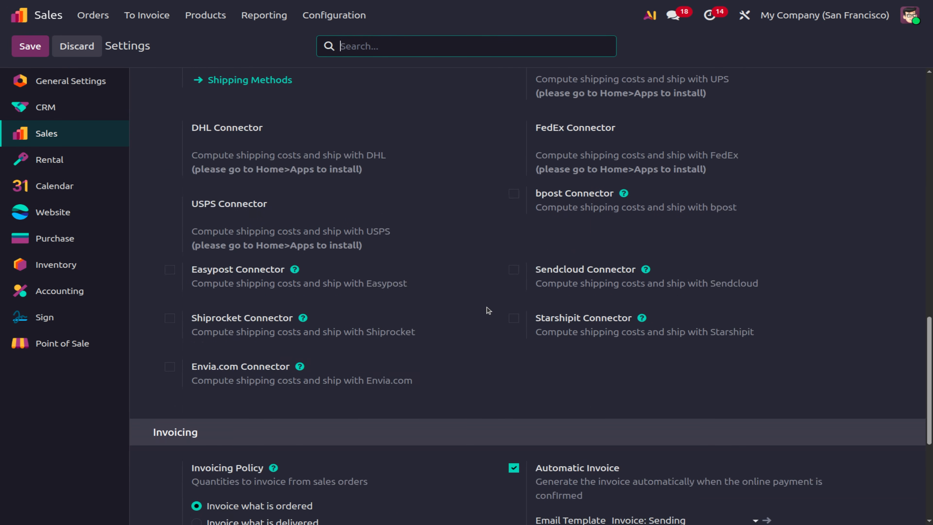
pyautogui.scroll(3, 487, 307)
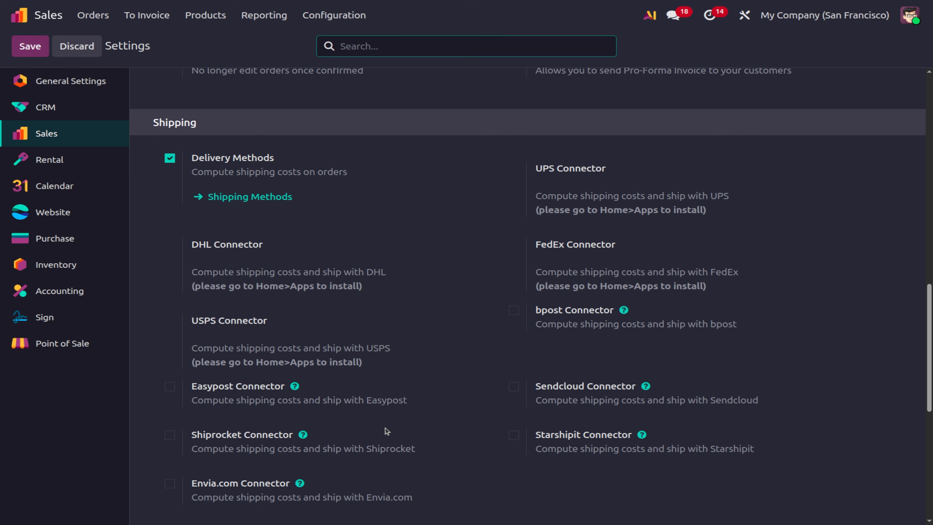
pyautogui.scroll(-7, 352, 317)
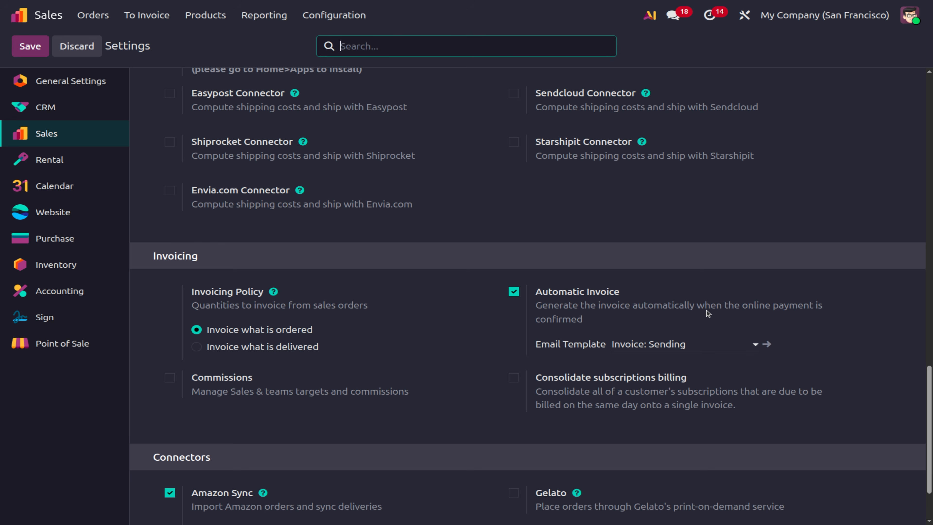
# Enable Commissions and Consolidate subscriptions billing in Sales Settings and save the settings.
pyautogui.click(170, 378)
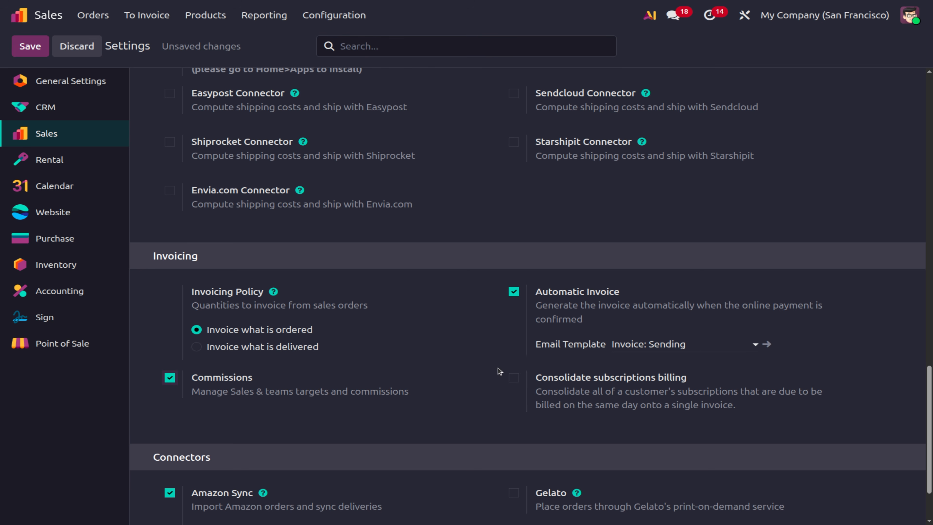
pyautogui.click(515, 380)
pyautogui.scroll(-2, 445, 363)
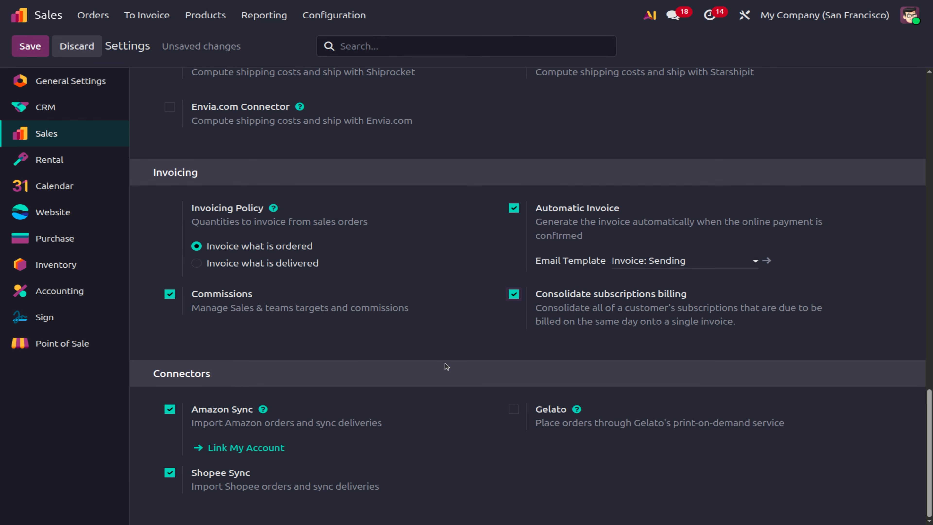
pyautogui.scroll(2, 445, 366)
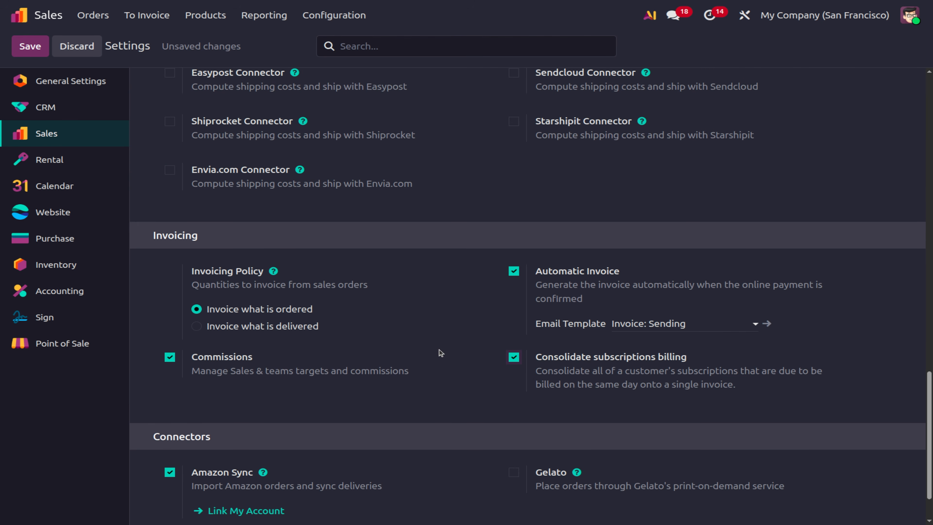
pyautogui.click(95, 14)
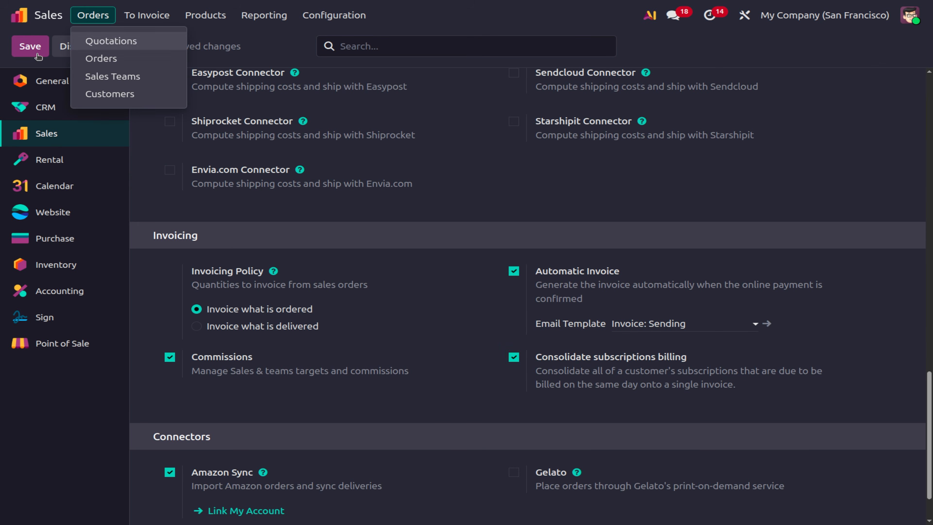
pyautogui.click(31, 46)
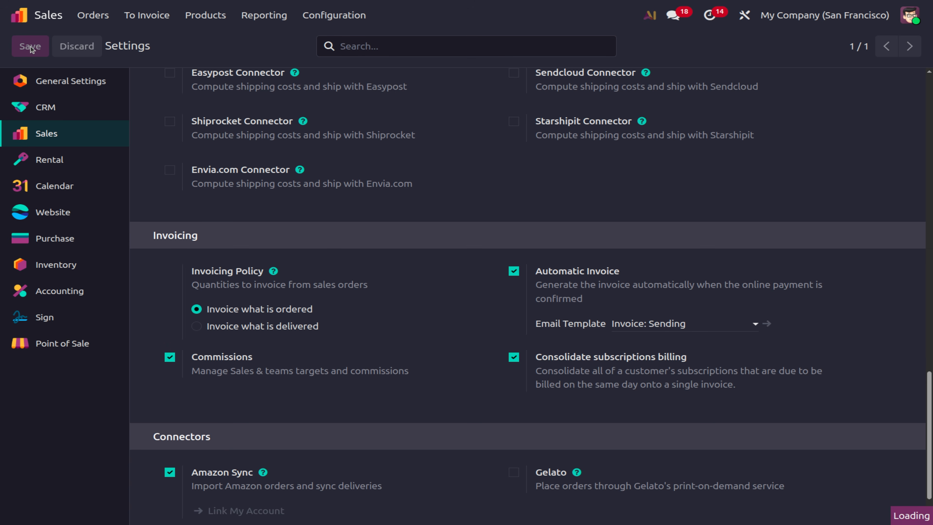
pyautogui.scroll(-2, 508, 421)
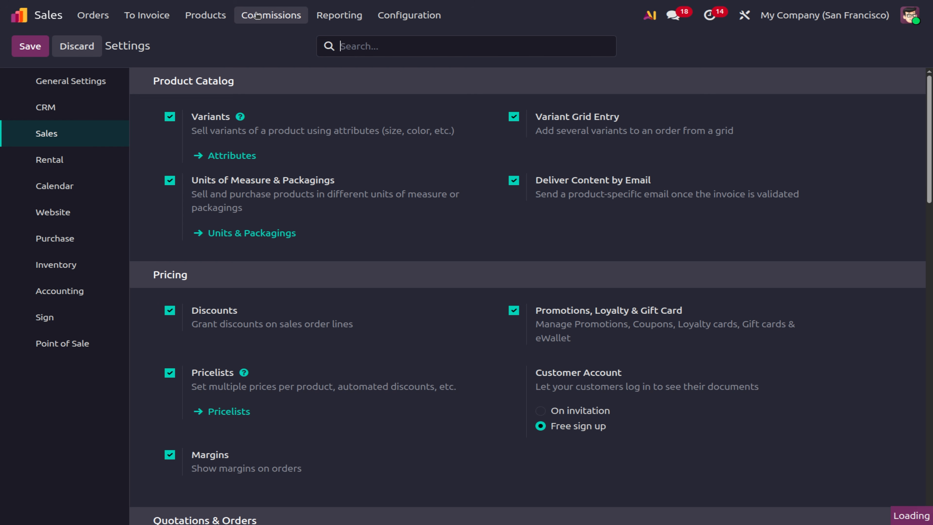
# Look over the new Commissions menu and the sales Configuration menu.
pyautogui.click(257, 16)
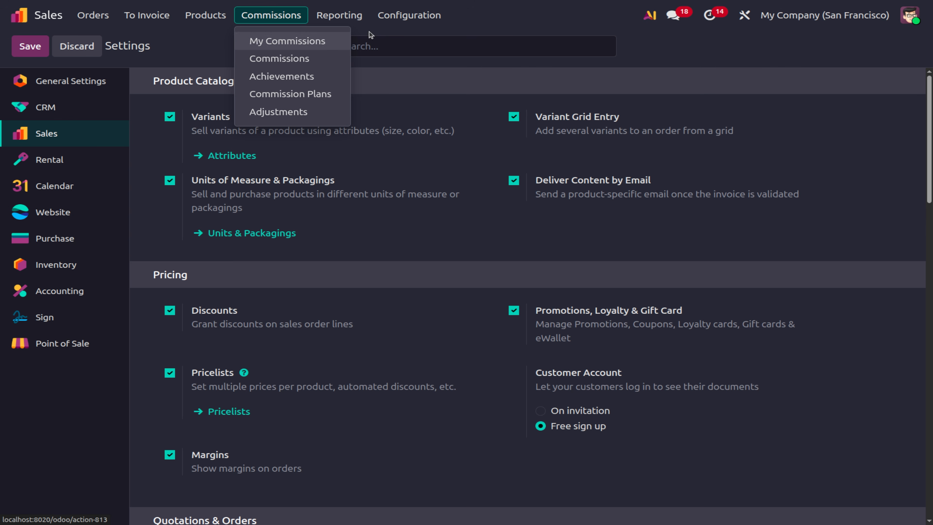
pyautogui.click(423, 11)
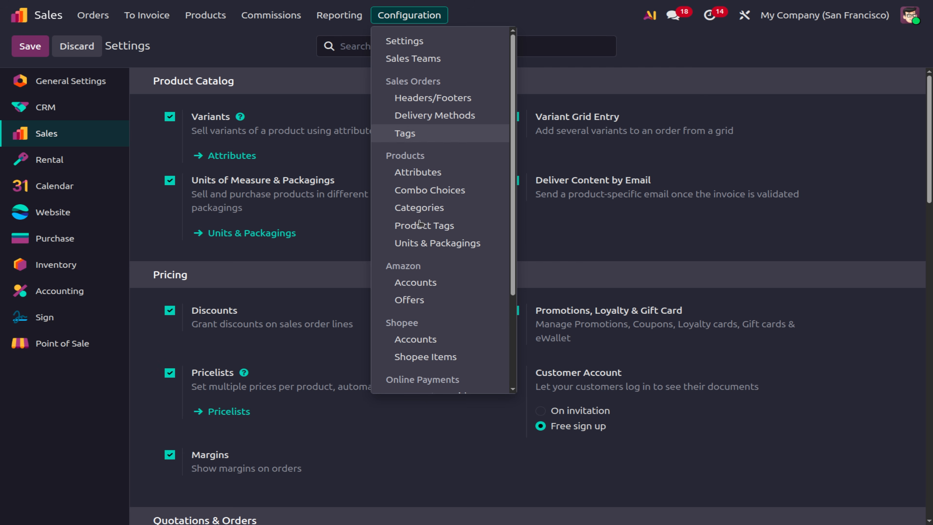
pyautogui.scroll(-1, 419, 299)
pyautogui.scroll(1, 413, 245)
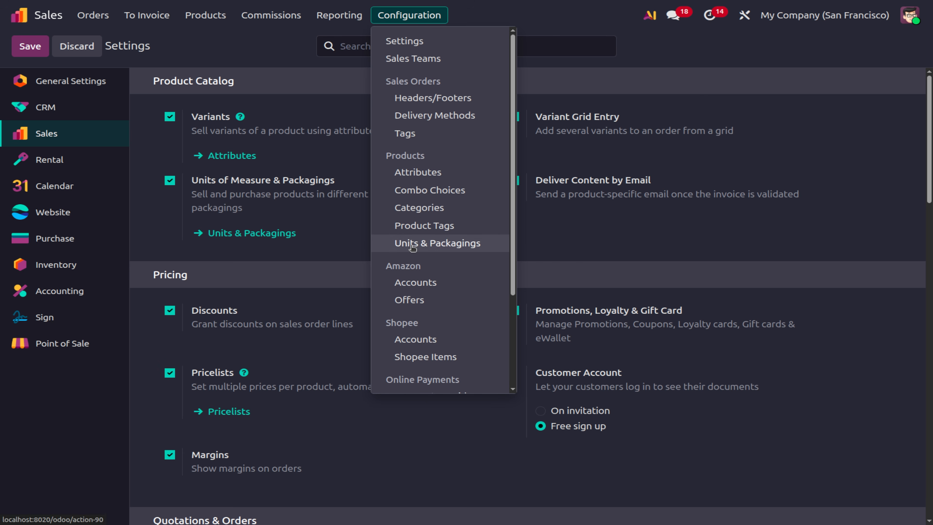
# Open Headers/Footers, discard an empty new document, and go to the sales order Tags list.
pyautogui.click(422, 99)
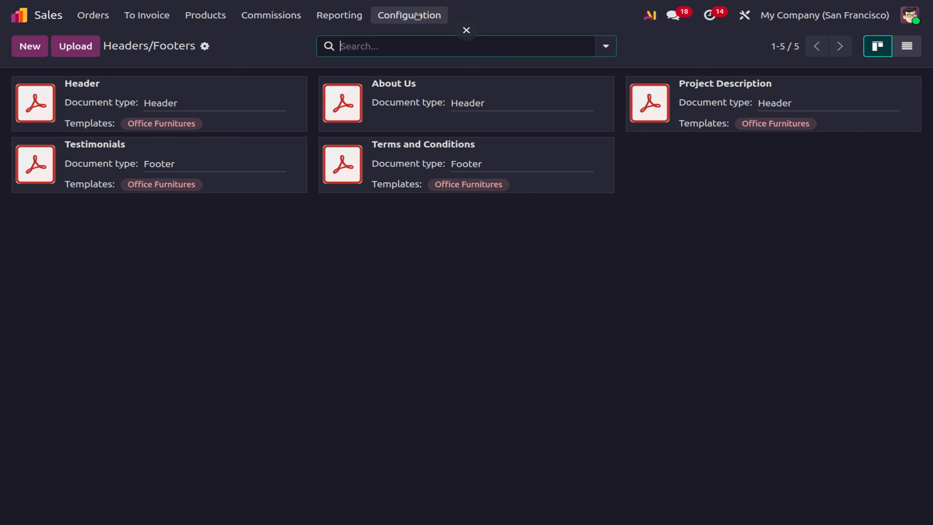
pyautogui.click(31, 56)
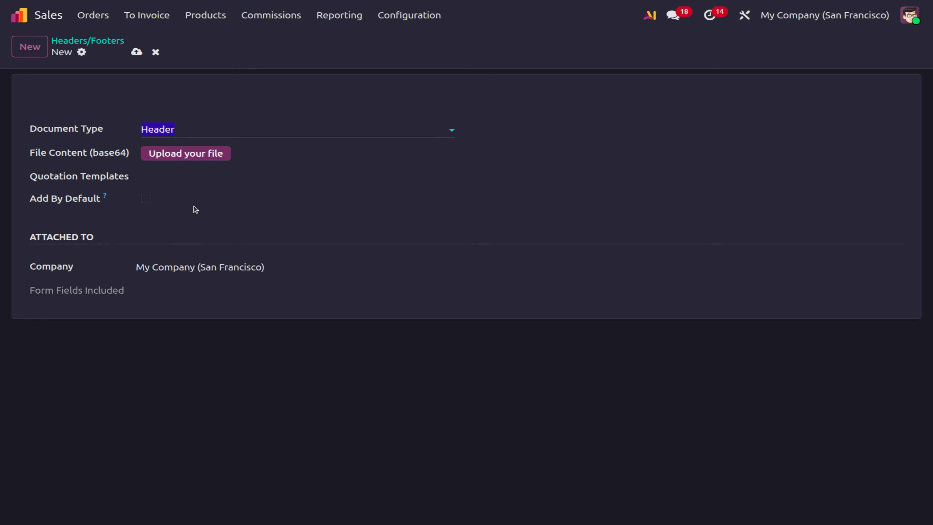
pyautogui.click(156, 52)
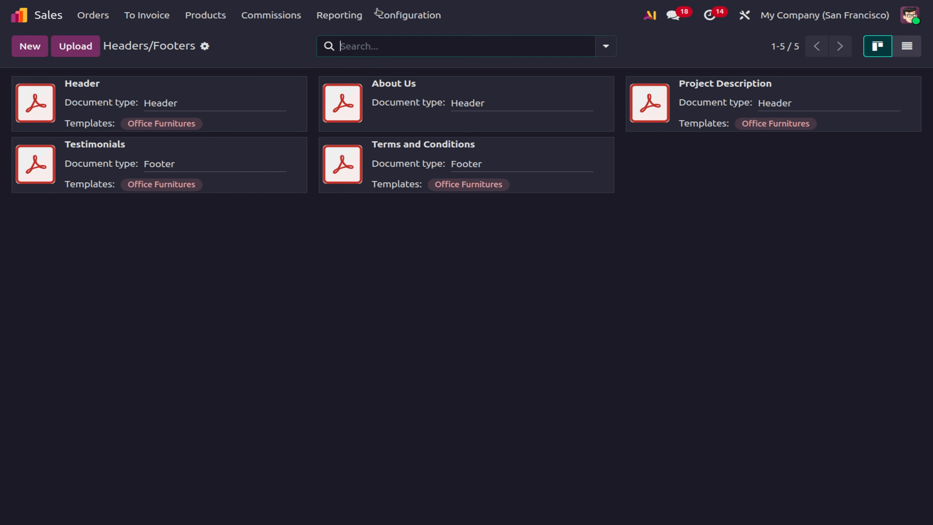
pyautogui.click(413, 19)
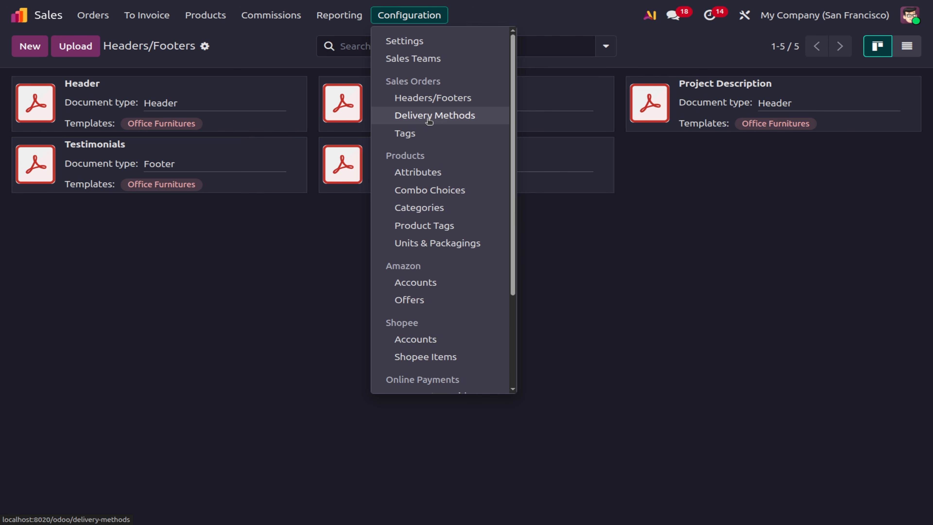
pyautogui.click(424, 134)
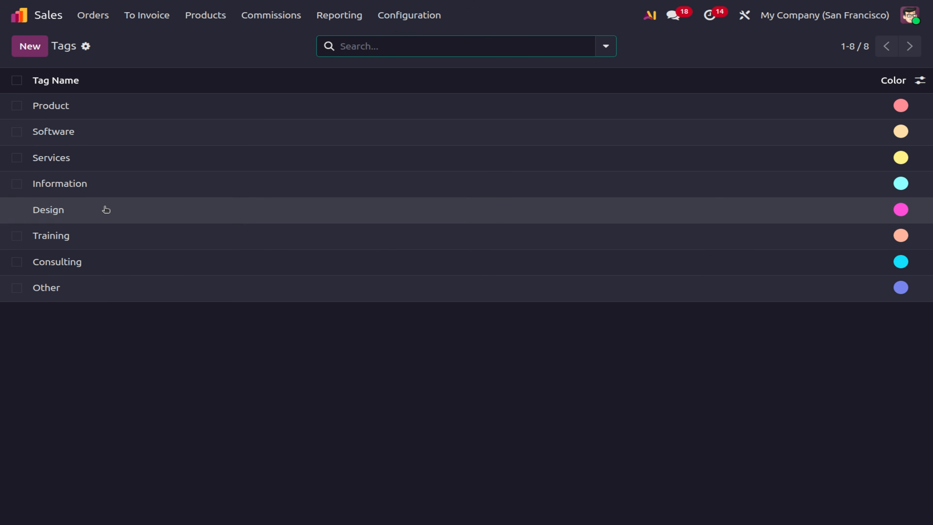
# Review the Product tag, then browse the Attributes and Combo Choices configuration lists.
pyautogui.click(101, 112)
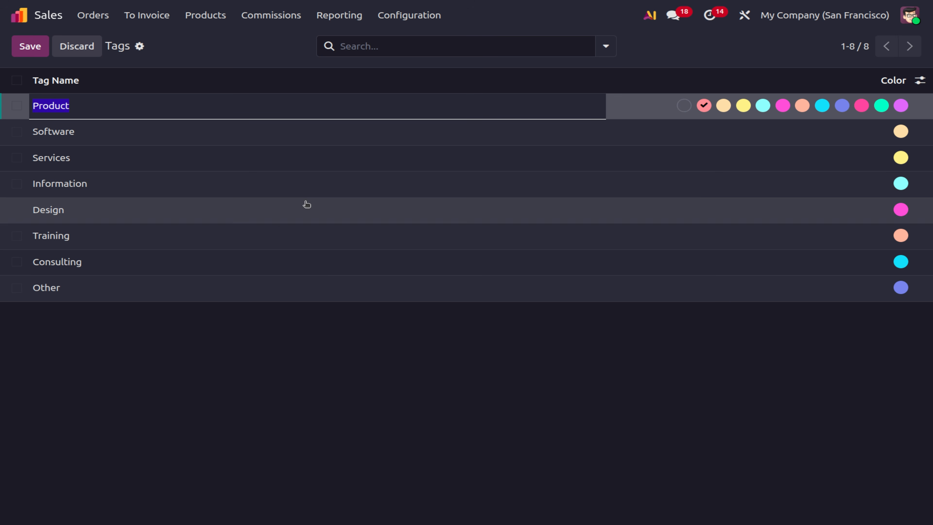
pyautogui.click(404, 17)
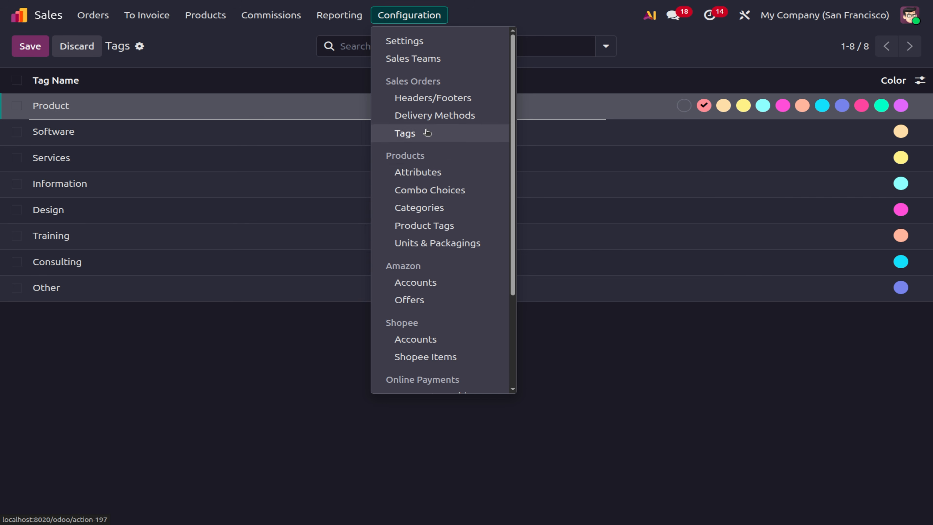
pyautogui.click(425, 178)
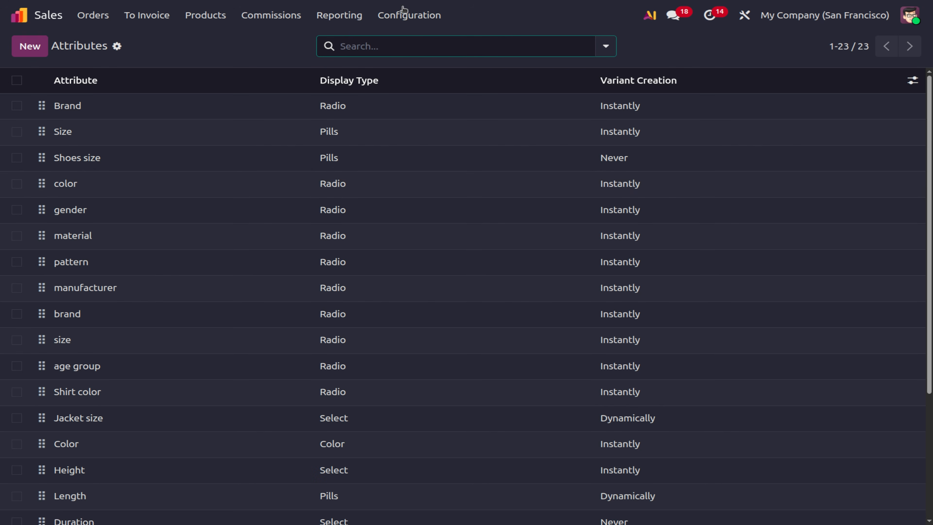
pyautogui.click(408, 15)
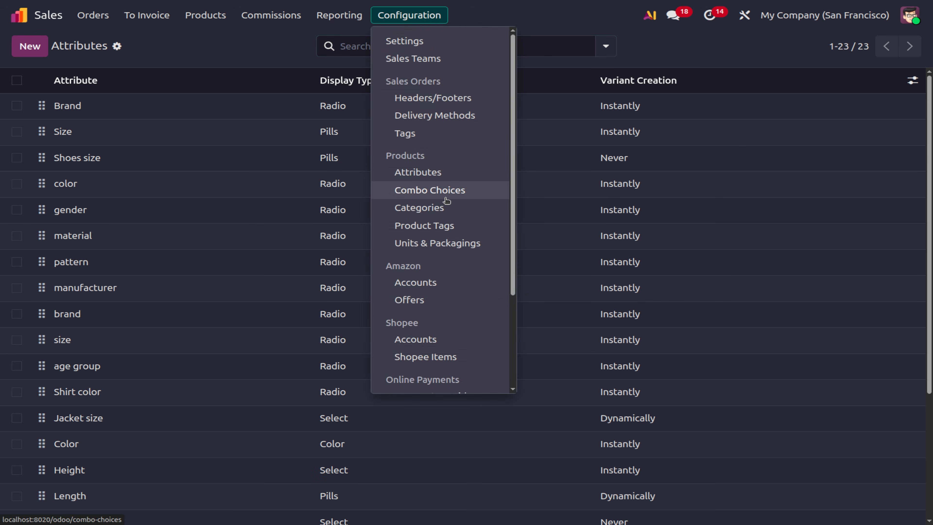
pyautogui.click(445, 197)
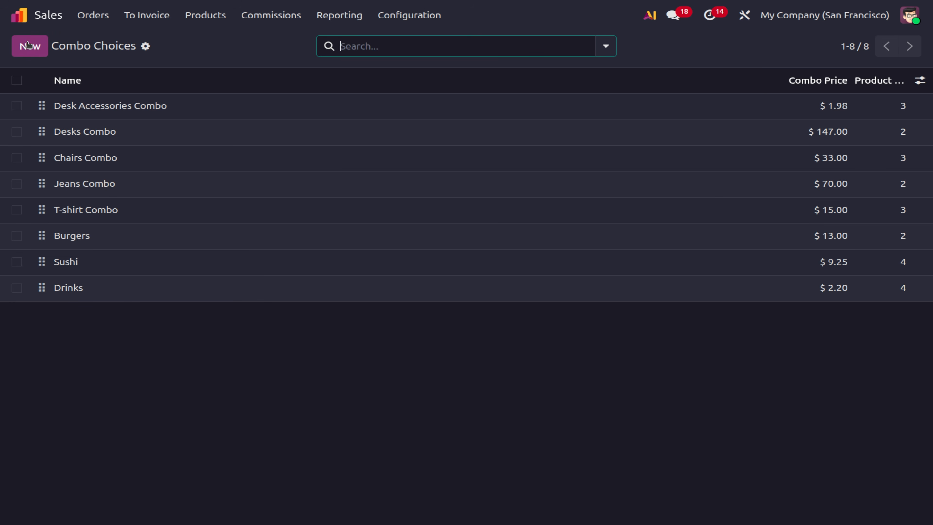
pyautogui.click(222, 15)
# Start a new product in the catalogue, then discard it unsaved.
pyautogui.click(250, 42)
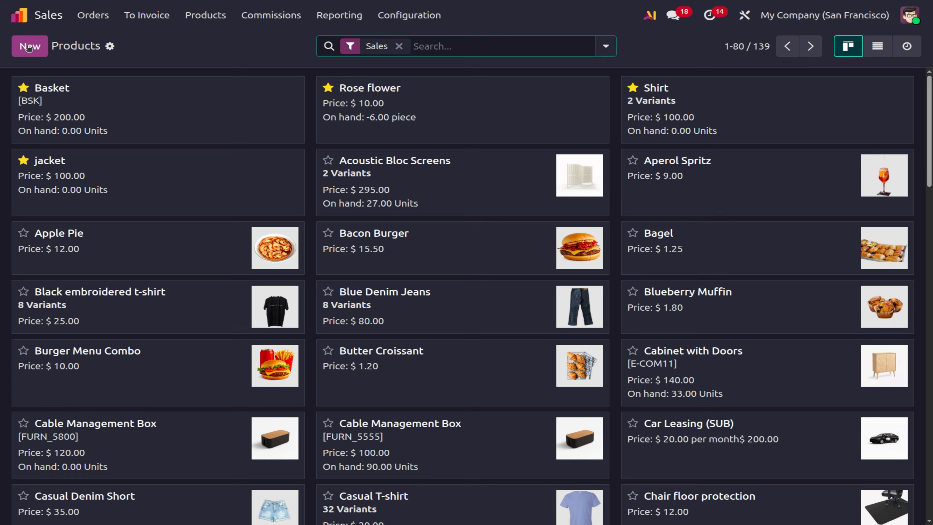
pyautogui.click(28, 47)
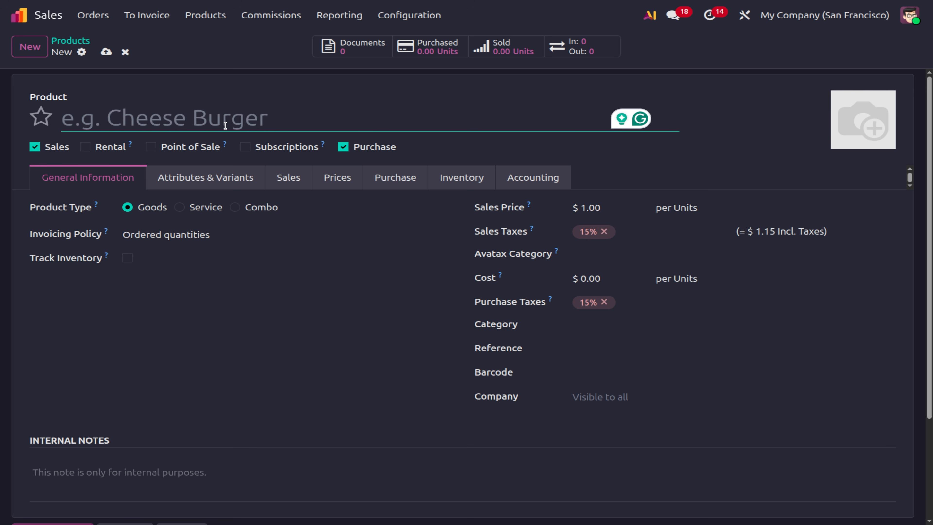
pyautogui.write('B')
pyautogui.press('BackSpace')
pyautogui.write('Chees')
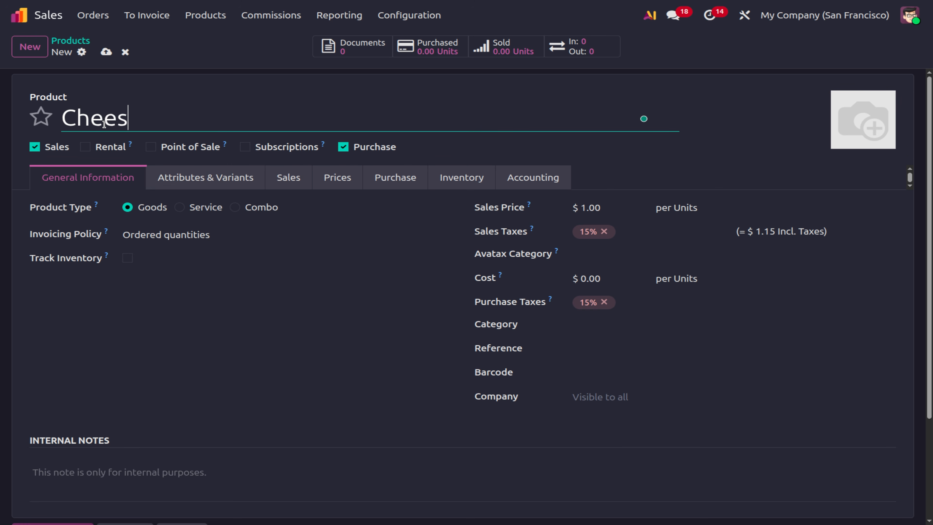
pyautogui.press('BackSpace')
pyautogui.press('BackSpace')
pyautogui.press('BackSpace')
pyautogui.press('BackSpace')
pyautogui.press('BackSpace')
pyautogui.press('BackSpace')
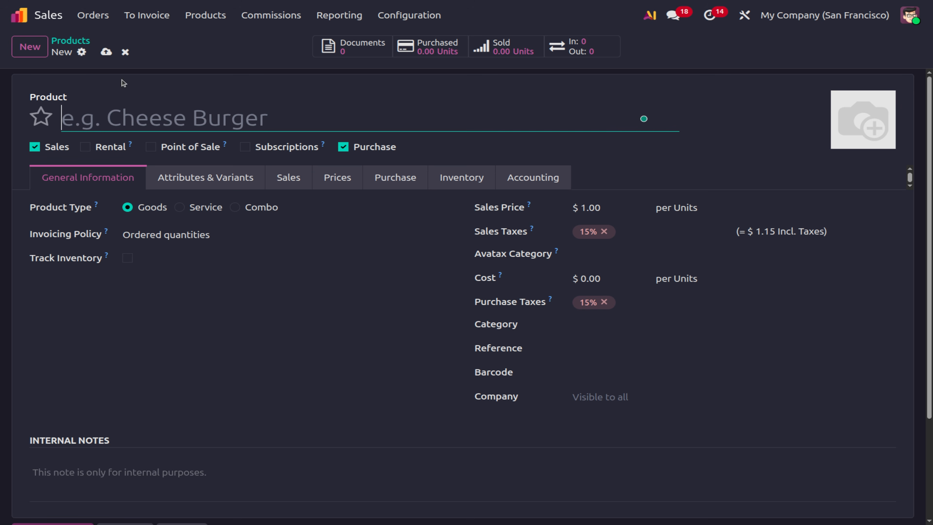
pyautogui.click(125, 52)
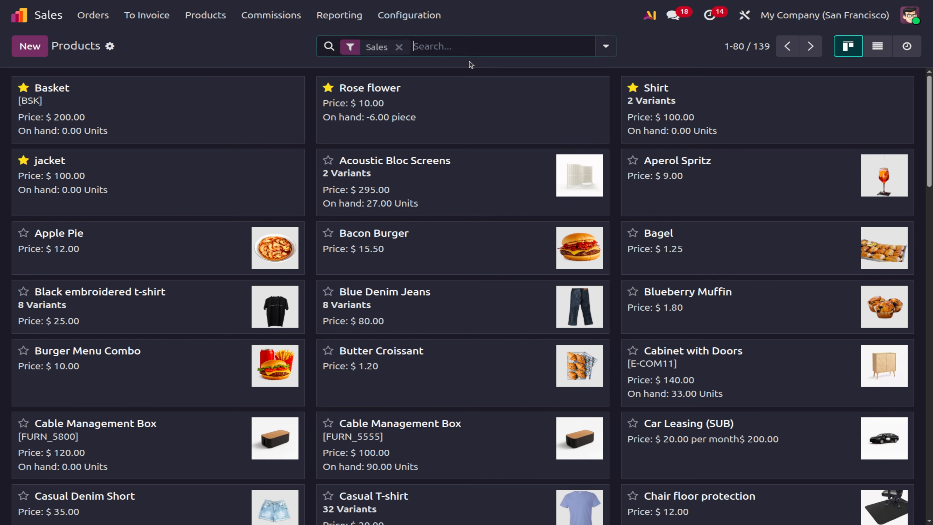
# Star Bacon Burger, Cheese Burger and Coca-Cola as favourites using 'burg' and 'cola' searches.
pyautogui.click(450, 44)
pyautogui.write('burg')
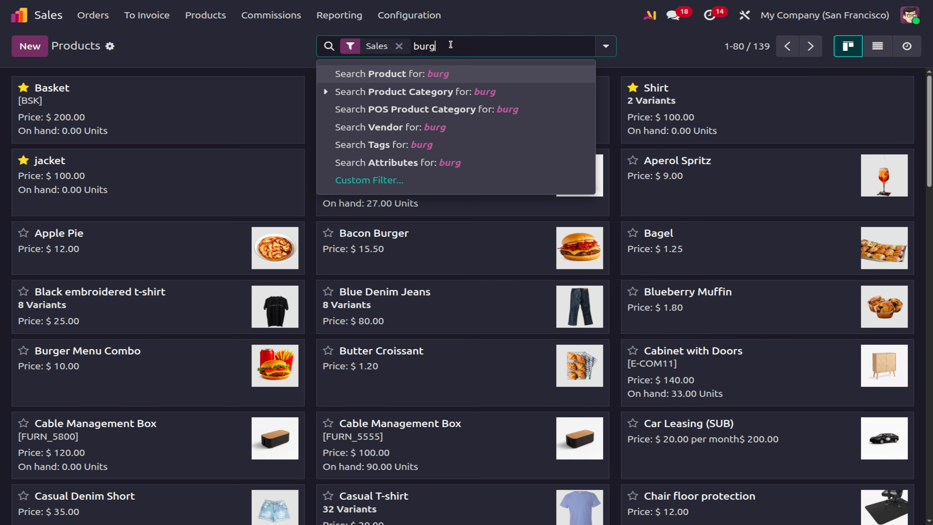
pyautogui.press('Return')
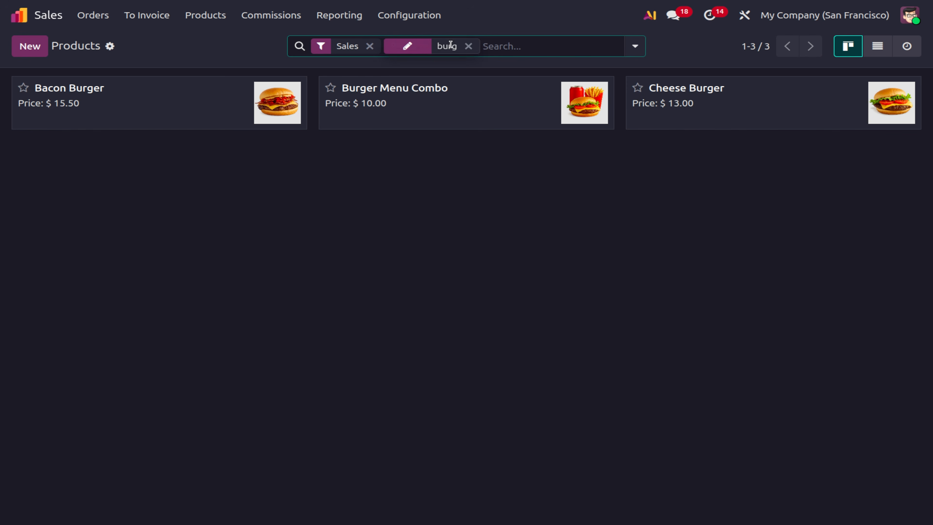
pyautogui.click(30, 92)
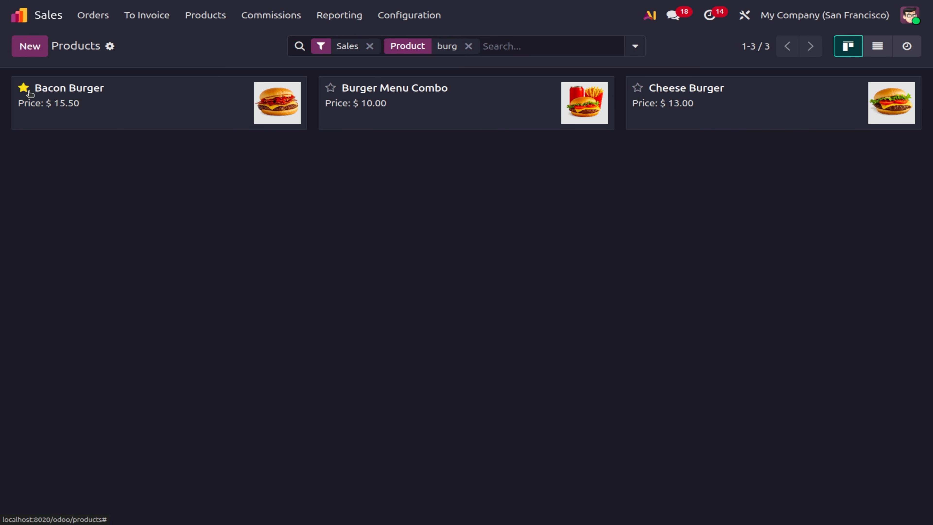
pyautogui.click(638, 87)
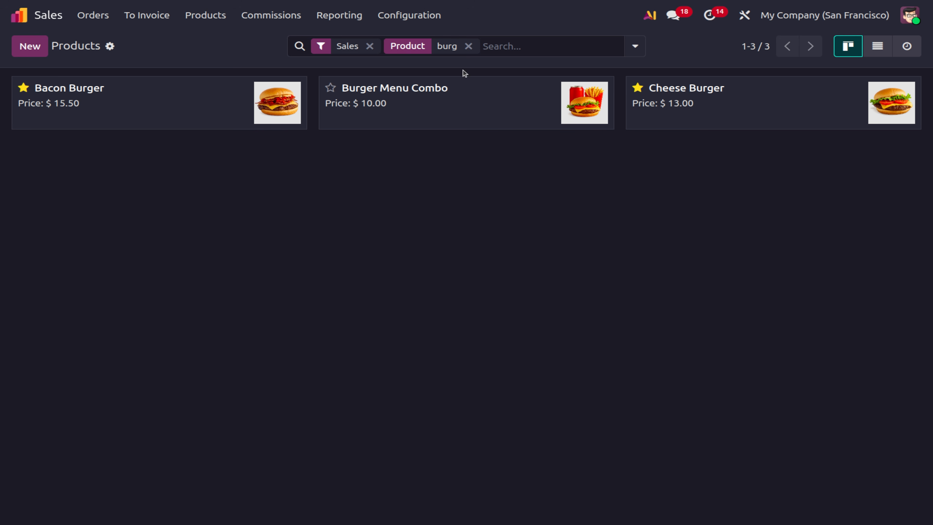
pyautogui.click(469, 46)
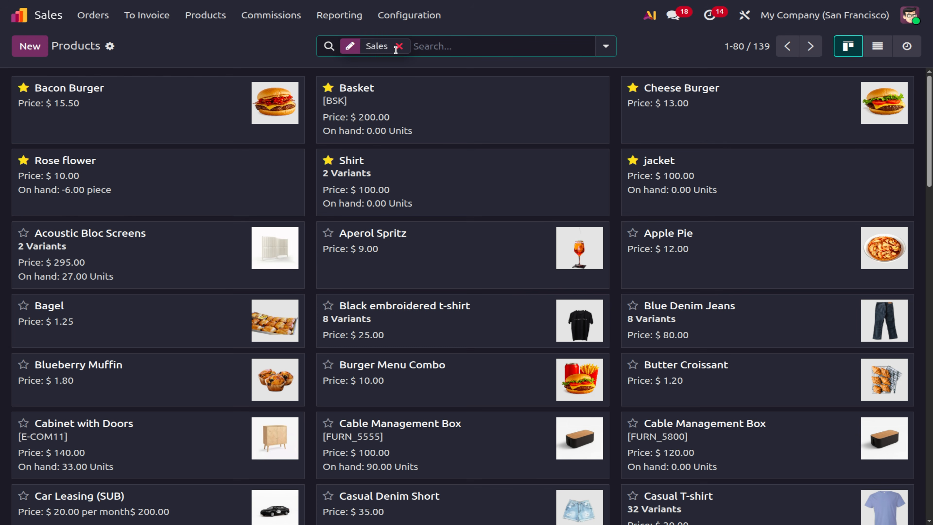
pyautogui.click(397, 49)
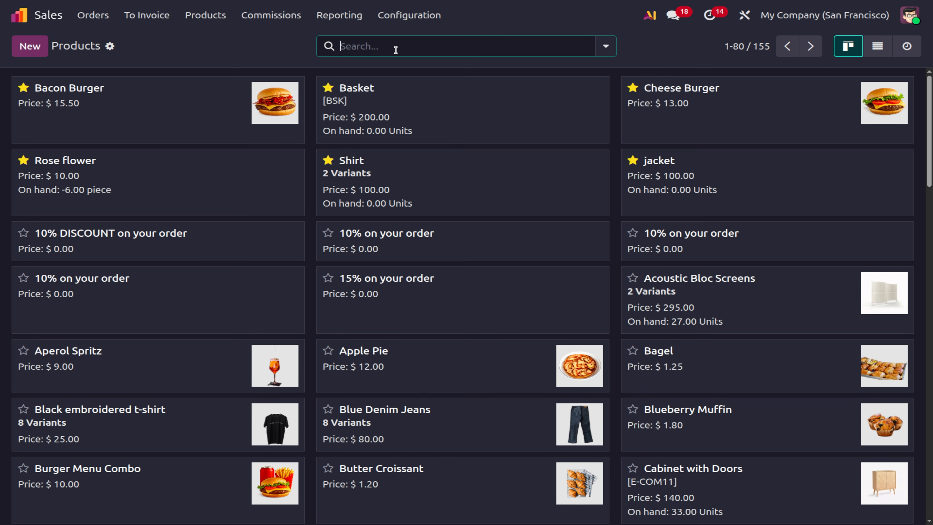
pyautogui.write('cola')
pyautogui.press('Return')
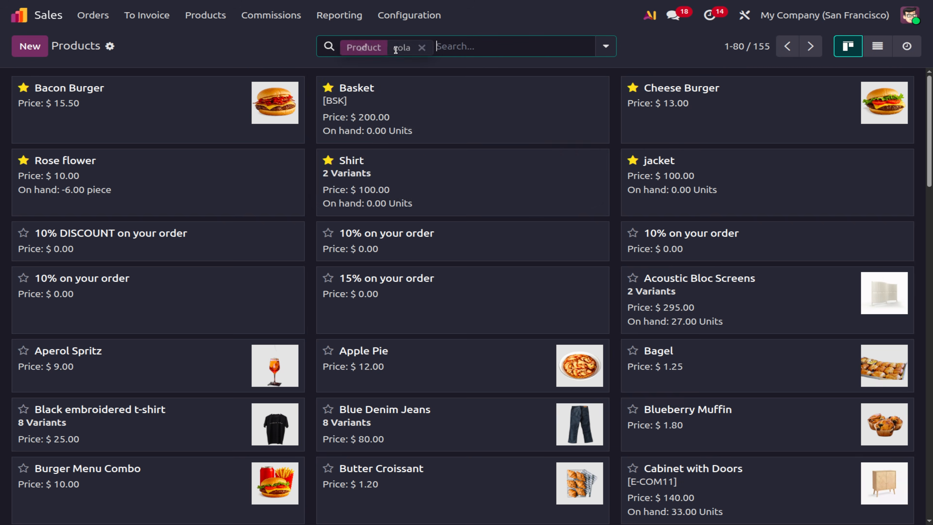
pyautogui.click(23, 87)
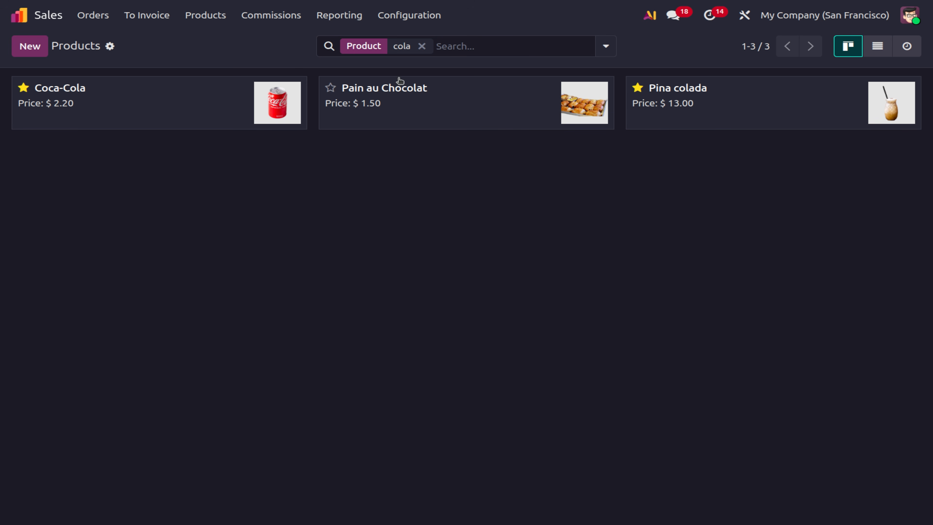
# Search products for 'fan', star Fanta, then go to the Combo Choices list.
pyautogui.click(496, 44)
pyautogui.write('f')
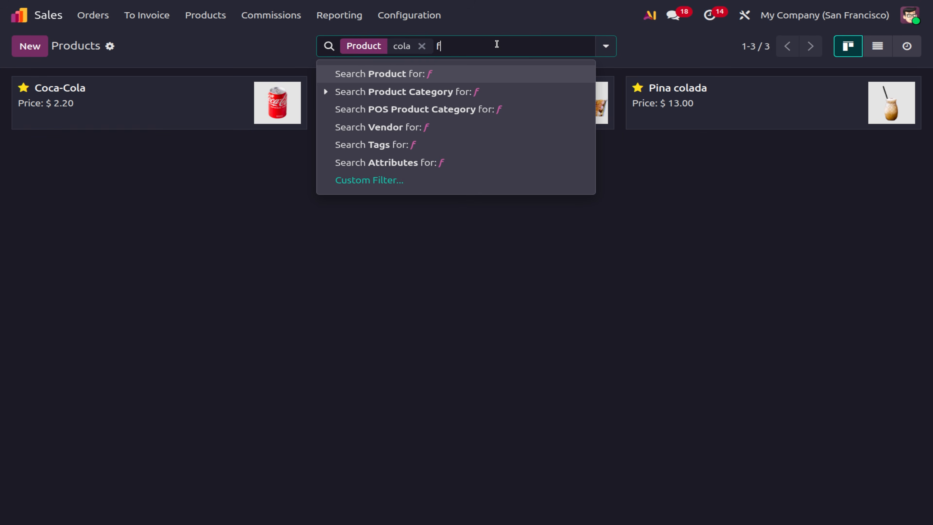
pyautogui.press('BackSpace')
pyautogui.press('BackSpace')
pyautogui.write('fan')
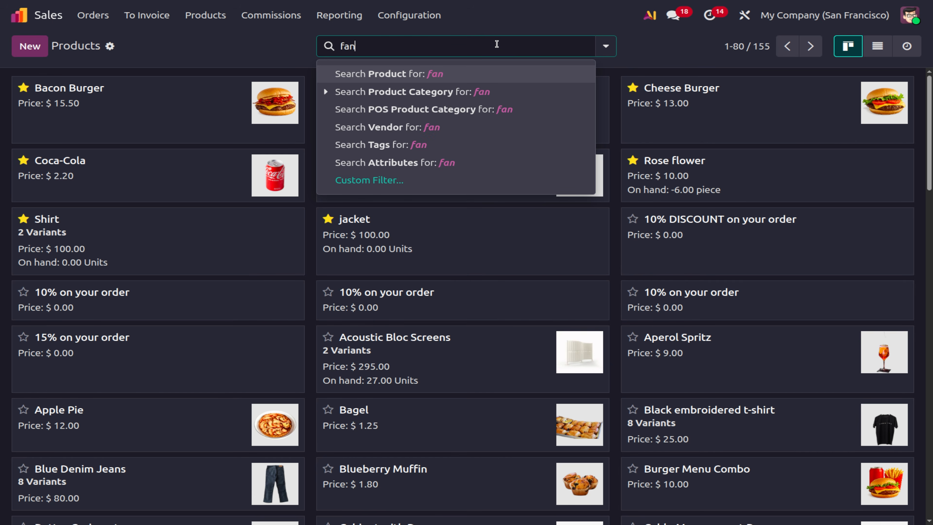
pyautogui.press('Return')
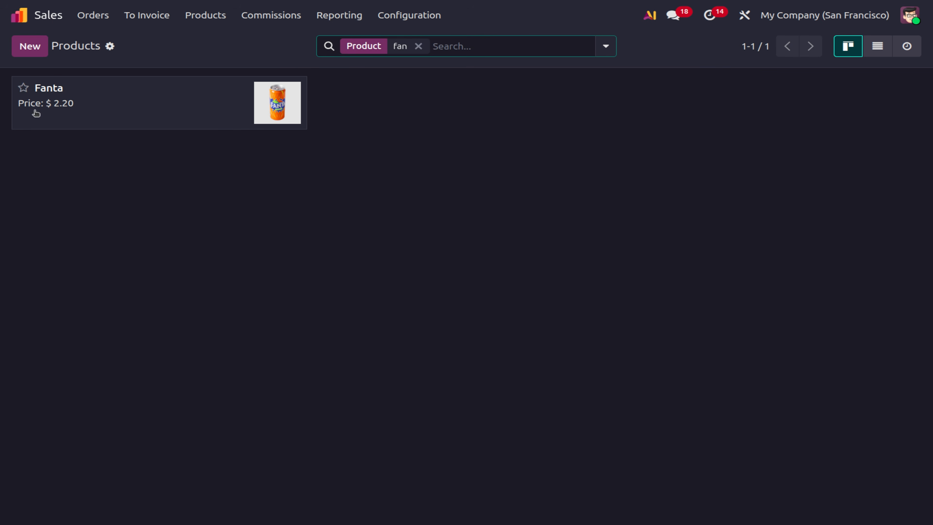
pyautogui.click(24, 88)
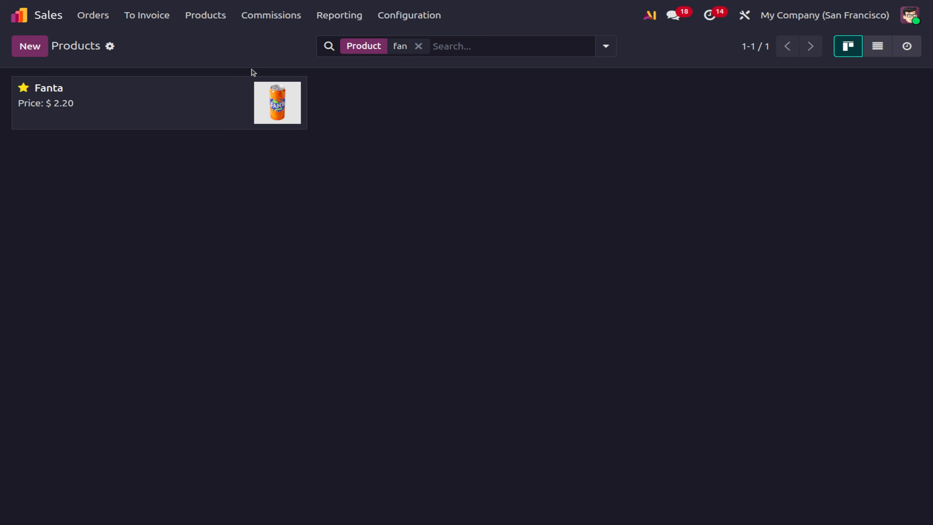
pyautogui.click(386, 13)
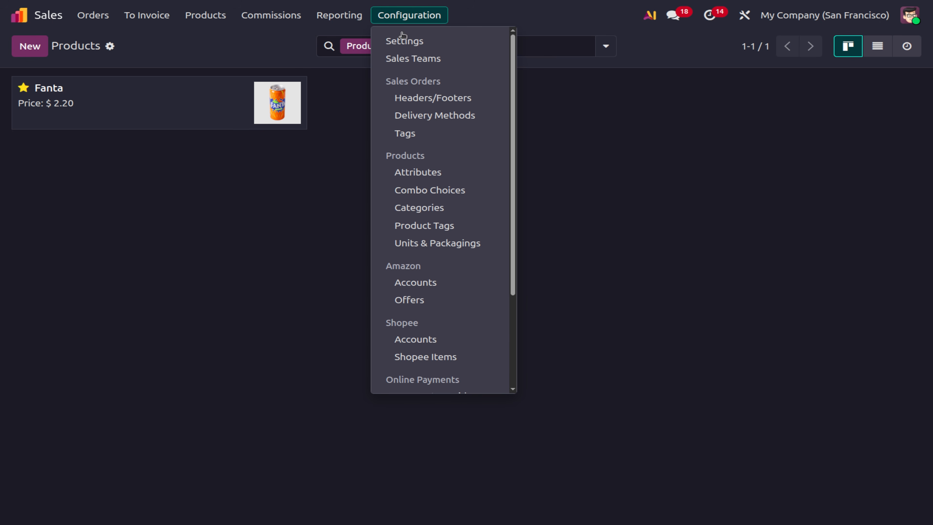
pyautogui.click(425, 187)
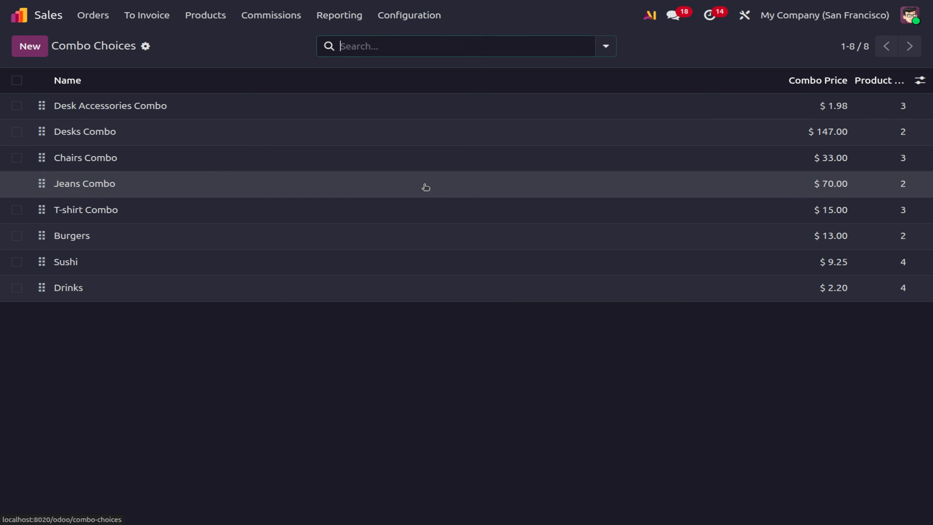
# Create and save the Burgers Choice combo with Bacon Burger and Cheese Burger options.
pyautogui.click(24, 47)
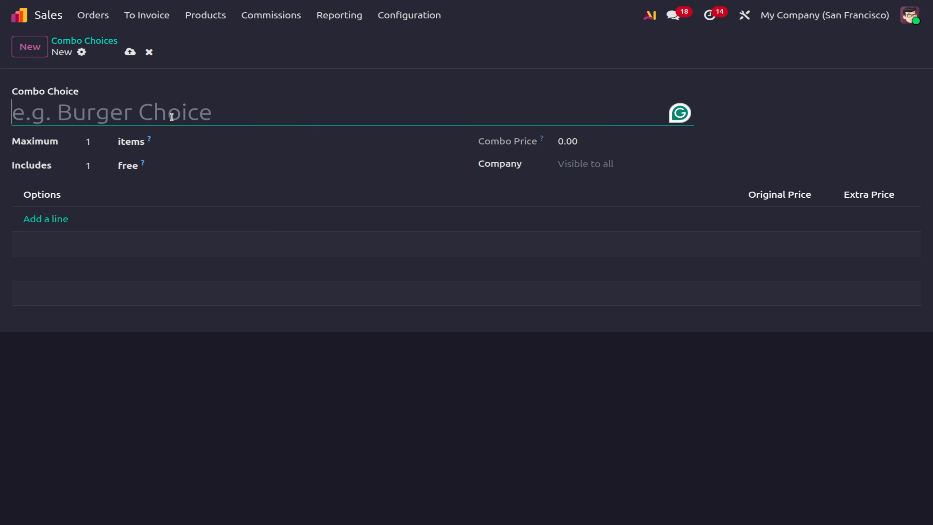
pyautogui.write('Burger')
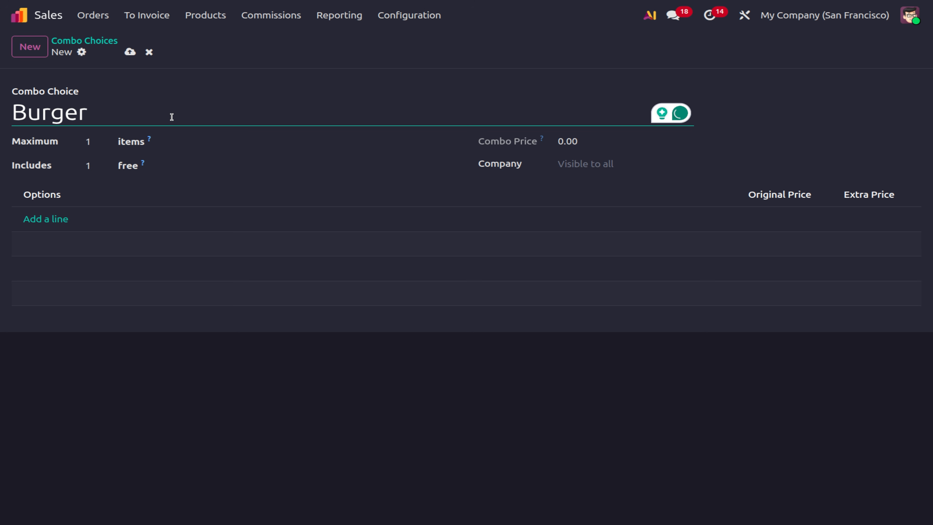
pyautogui.write(' s Choice')
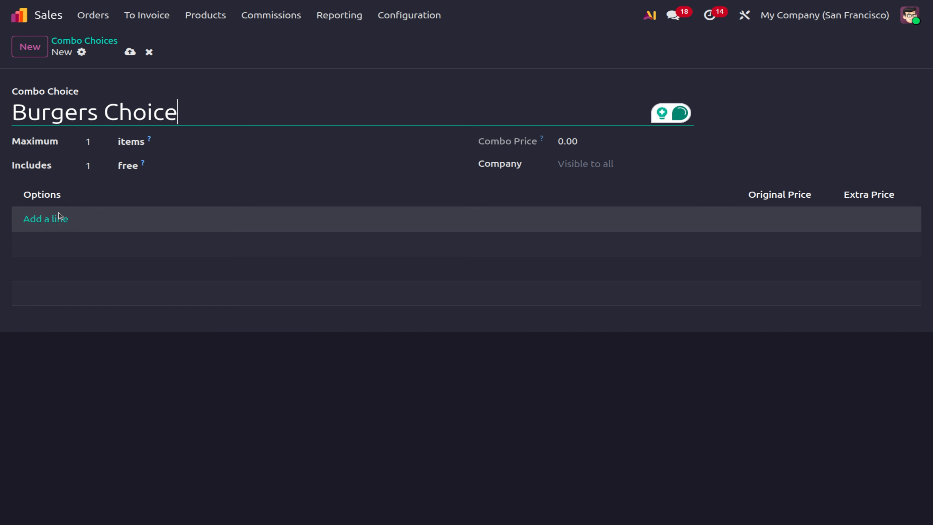
pyautogui.click(45, 219)
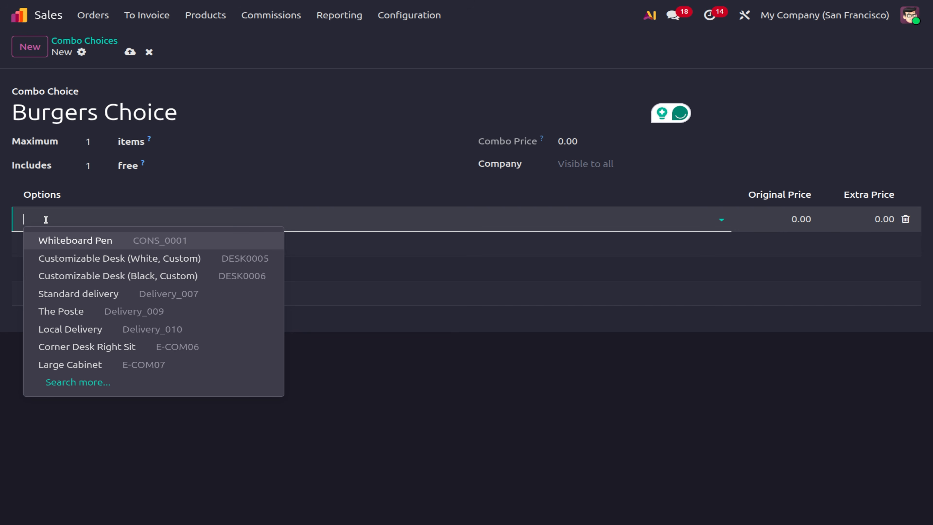
pyautogui.write('burger')
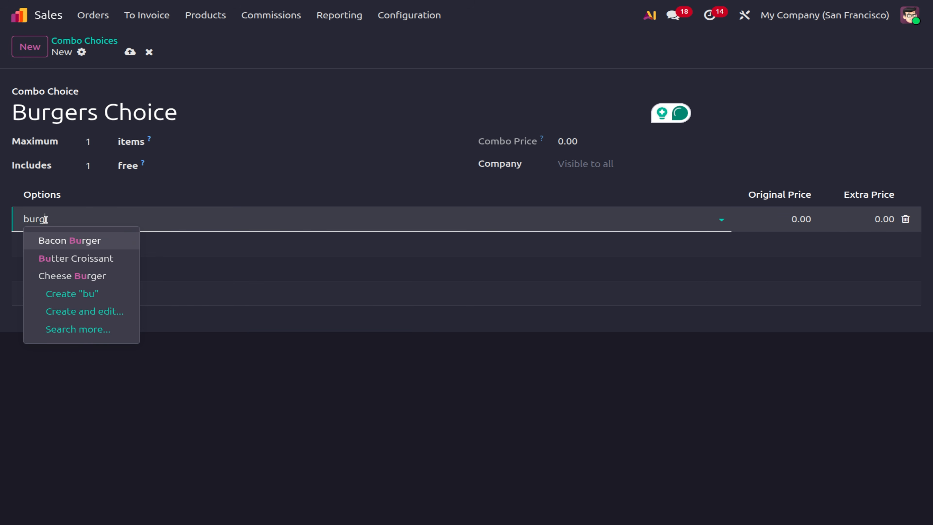
pyautogui.click(58, 238)
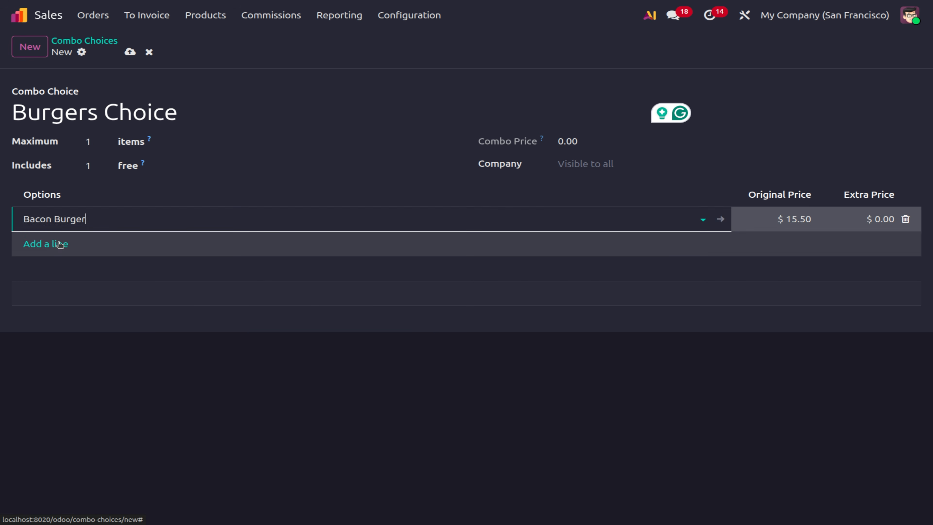
pyautogui.click(58, 242)
pyautogui.write('burge')
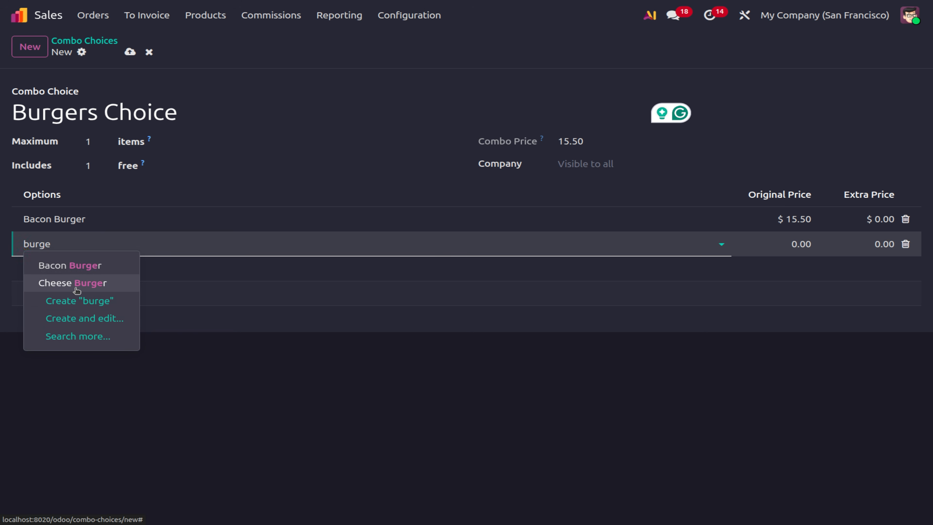
pyautogui.click(91, 283)
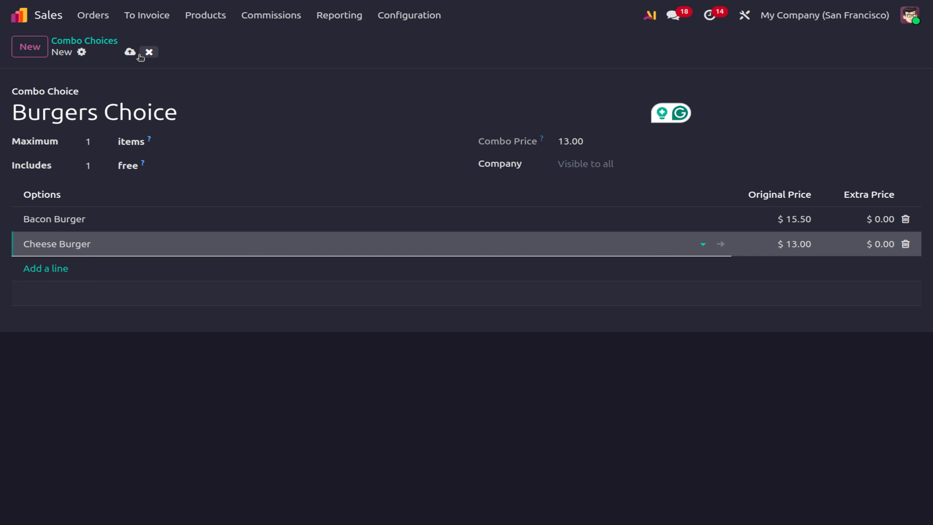
pyautogui.click(129, 52)
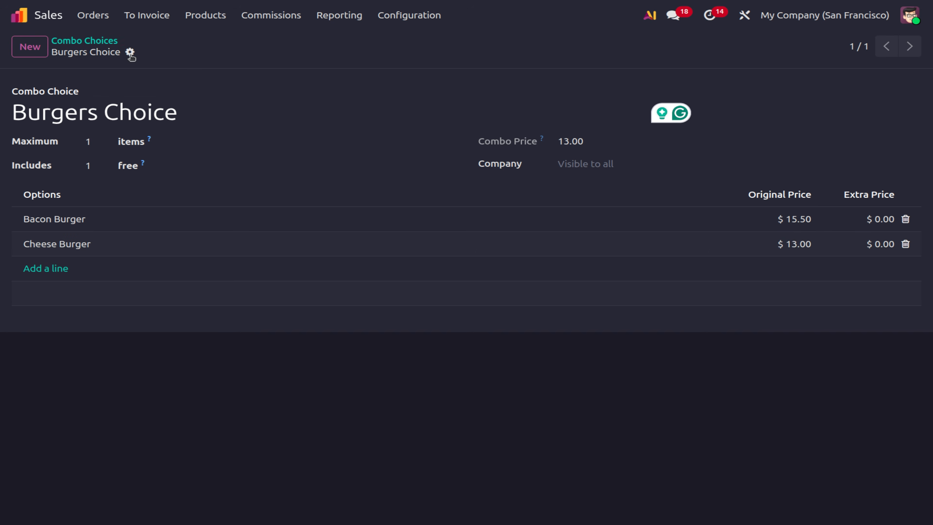
pyautogui.click(89, 41)
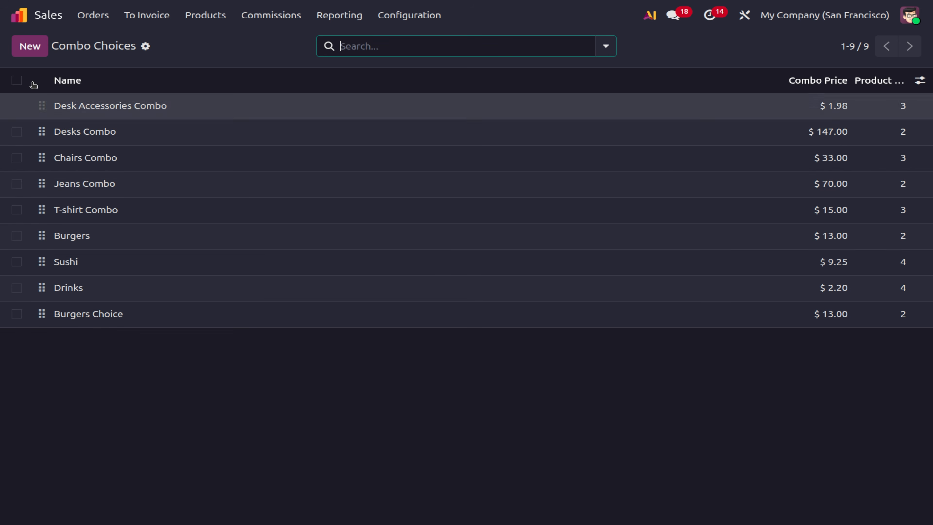
pyautogui.click(29, 52)
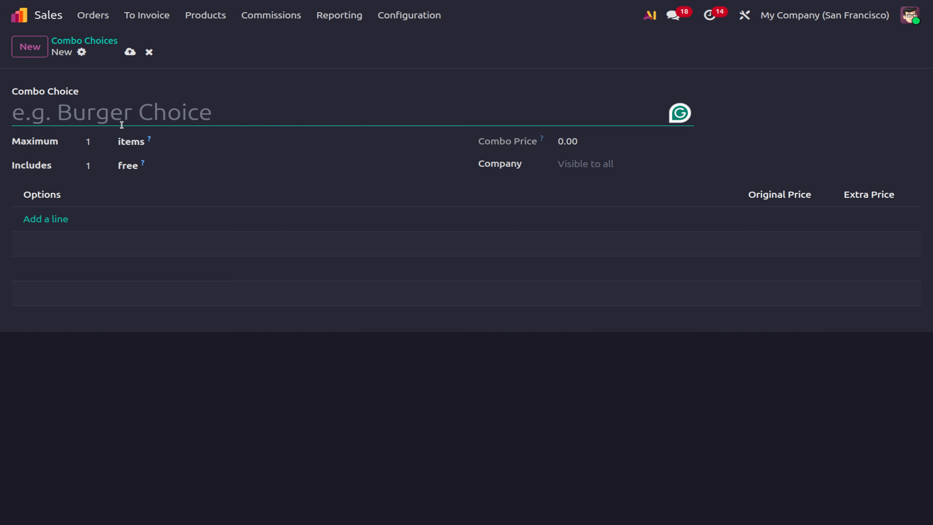
# Name the new combo 'Drinks choice' and add Coca-Cola as its first option.
pyautogui.write('Joic')
pyautogui.press('BackSpace')
pyautogui.press('BackSpace')
pyautogui.press('BackSpace')
pyautogui.press('BackSpace')
pyautogui.write('Drings')
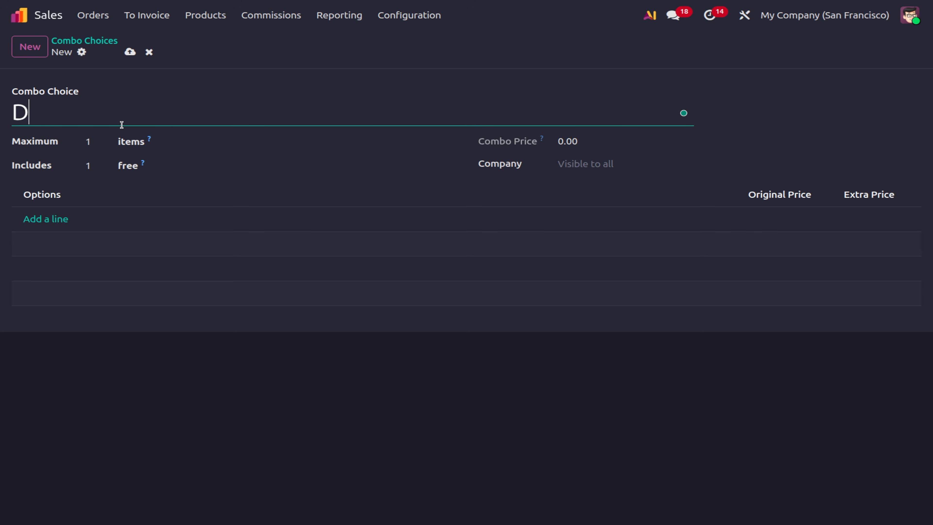
pyautogui.press('BackSpace')
pyautogui.press('BackSpace')
pyautogui.press('BackSpace')
pyautogui.write('ks choice')
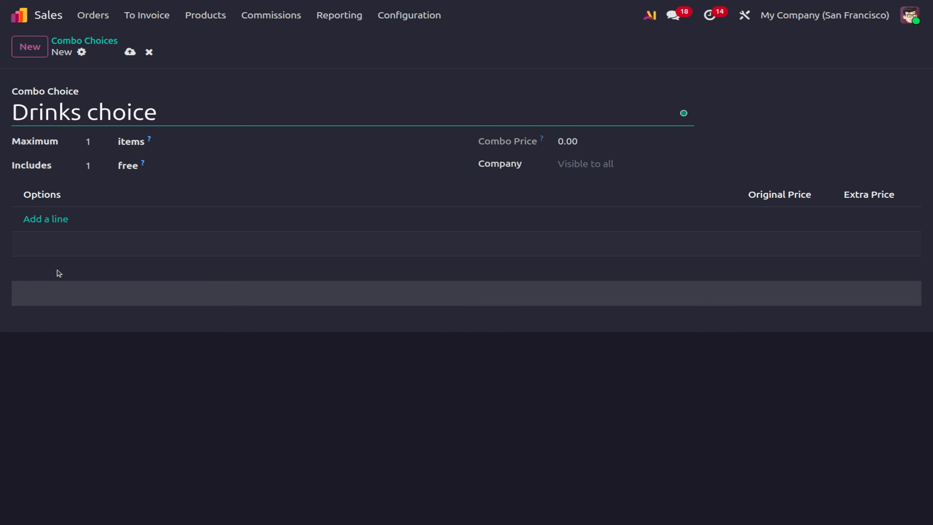
pyautogui.click(37, 218)
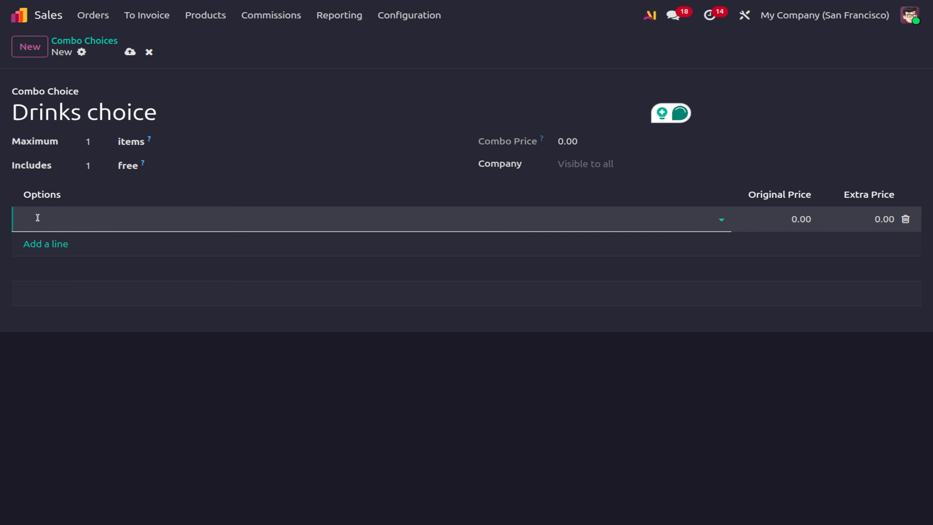
pyautogui.write('coco')
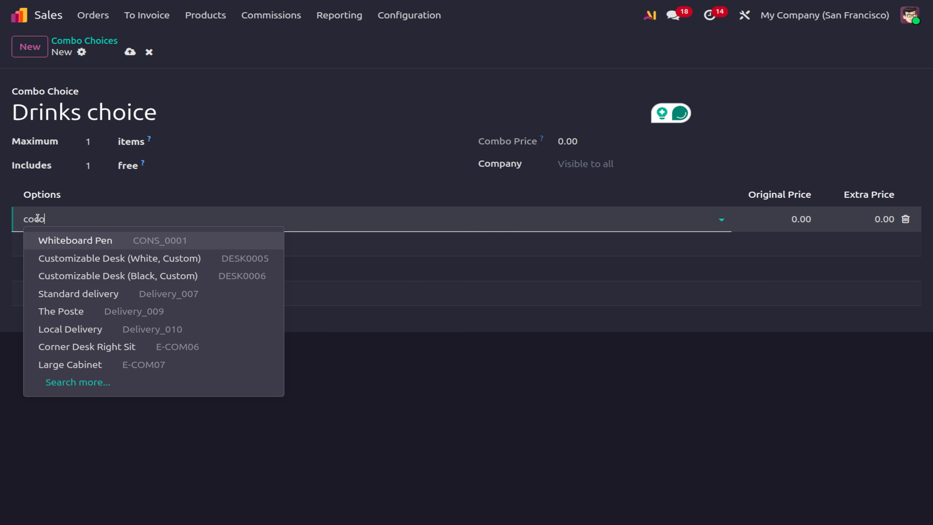
pyautogui.press('BackSpace')
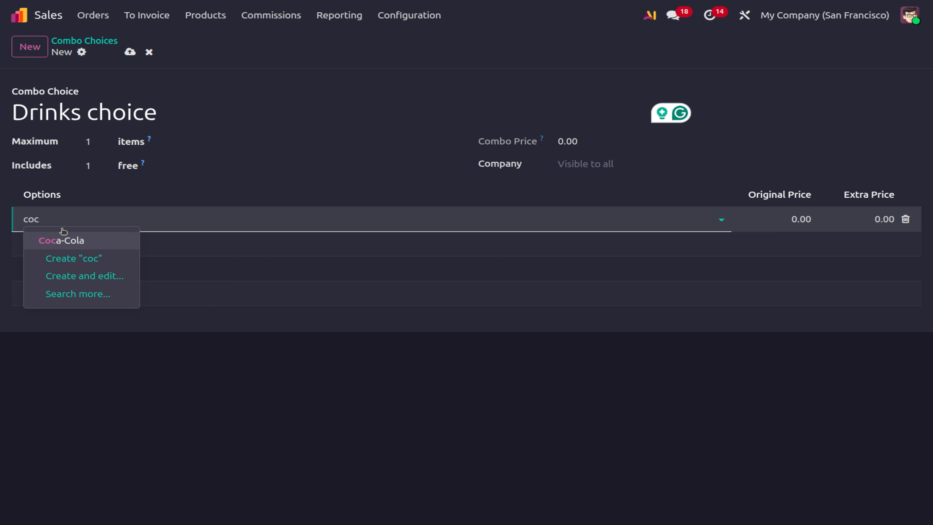
pyautogui.click(62, 239)
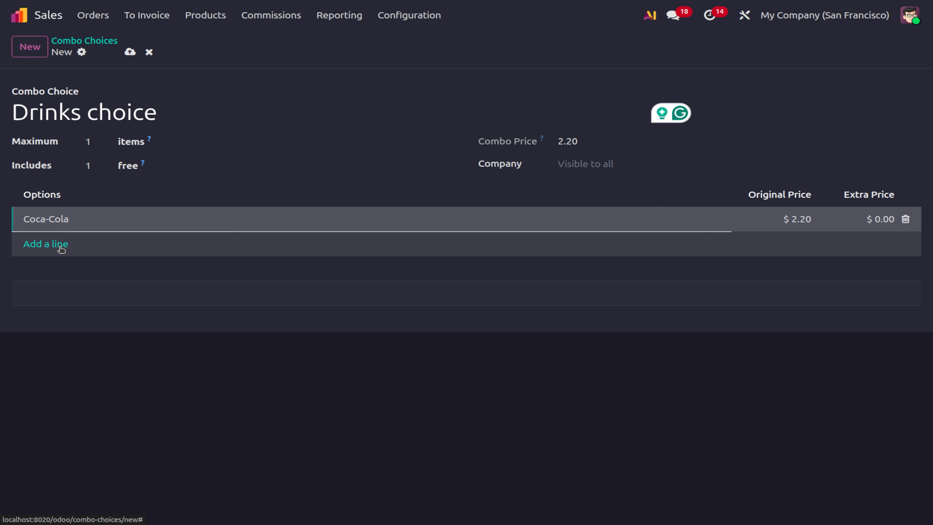
# Add Fanta and Pina colada options and save the Drinks choice combo.
pyautogui.click(59, 245)
pyautogui.write('fan')
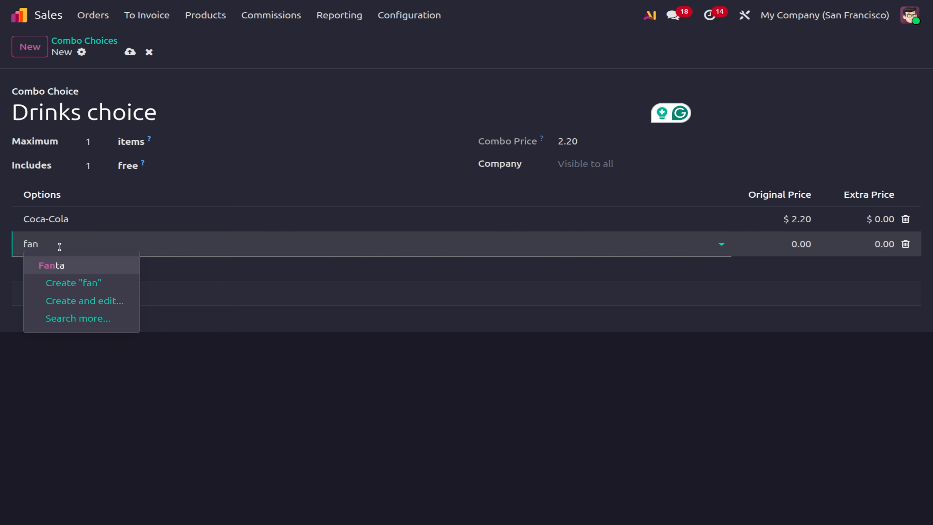
pyautogui.click(61, 266)
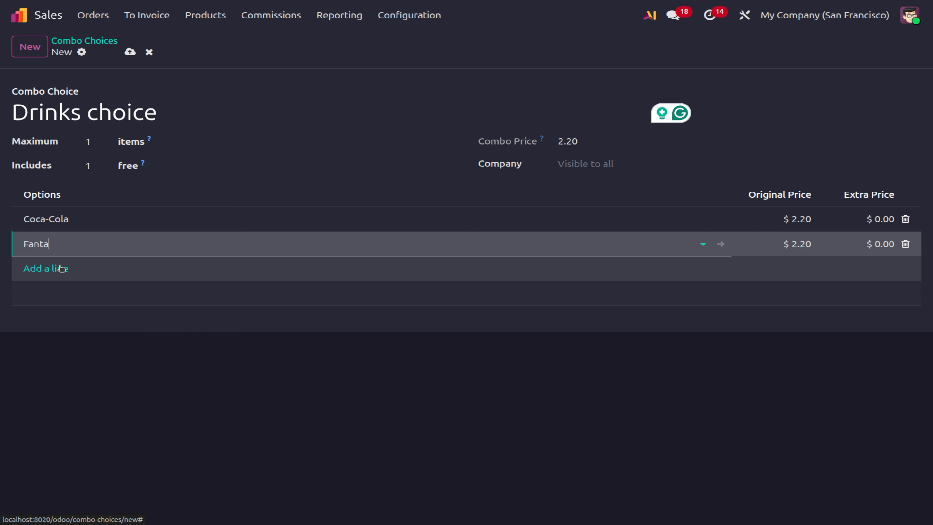
pyautogui.click(57, 270)
pyautogui.write('coc')
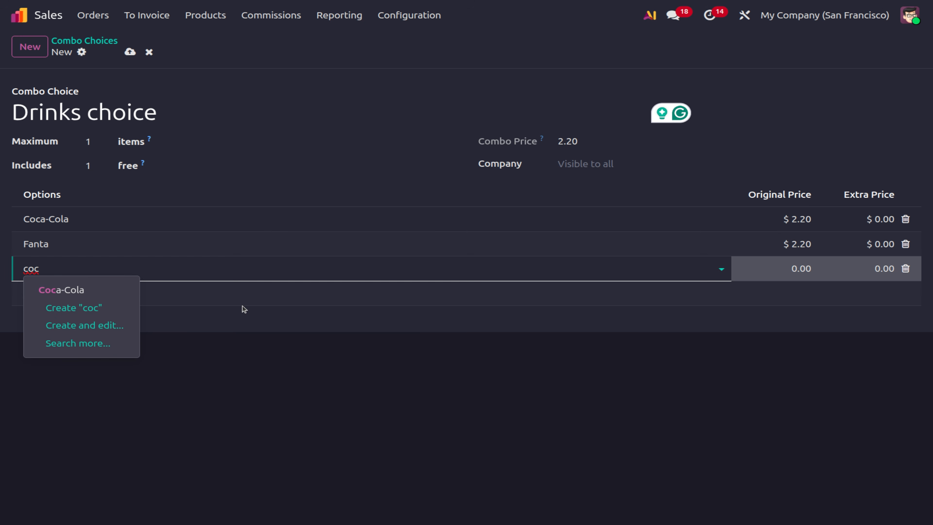
pyautogui.press('BackSpace')
pyautogui.press('BackSpace')
pyautogui.press('BackSpace')
pyautogui.write('pi')
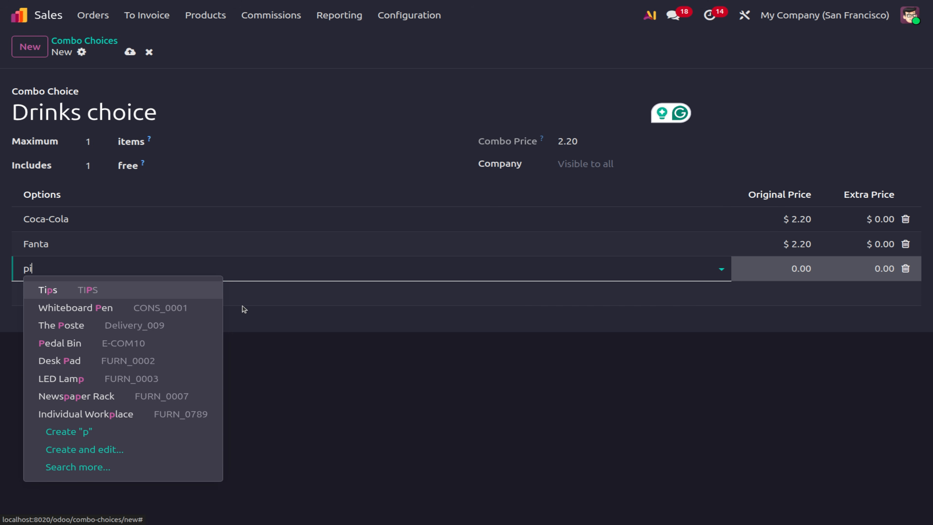
pyautogui.write('n')
pyautogui.click(54, 312)
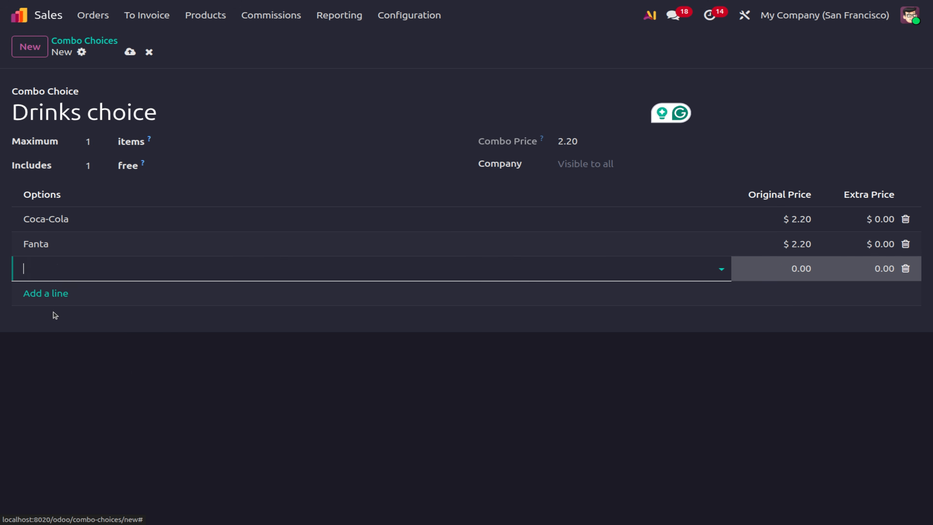
pyautogui.click(631, 434)
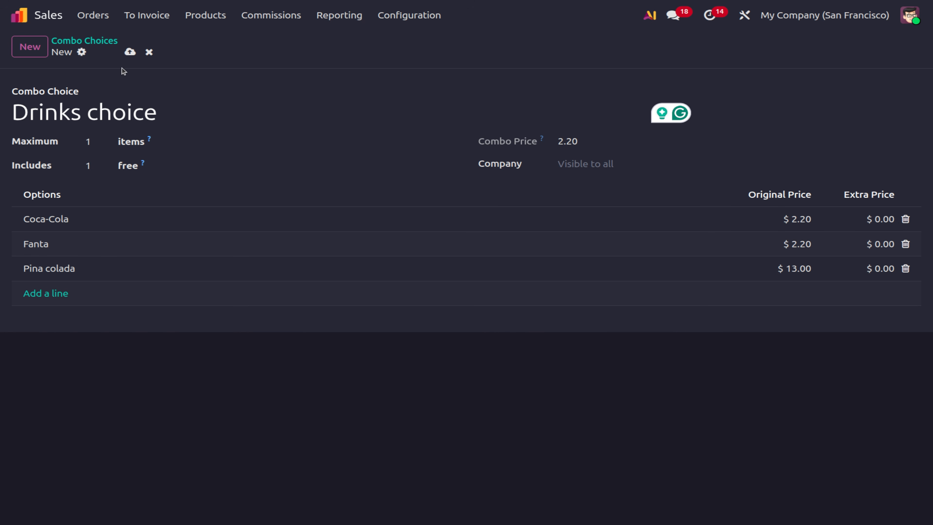
pyautogui.click(129, 52)
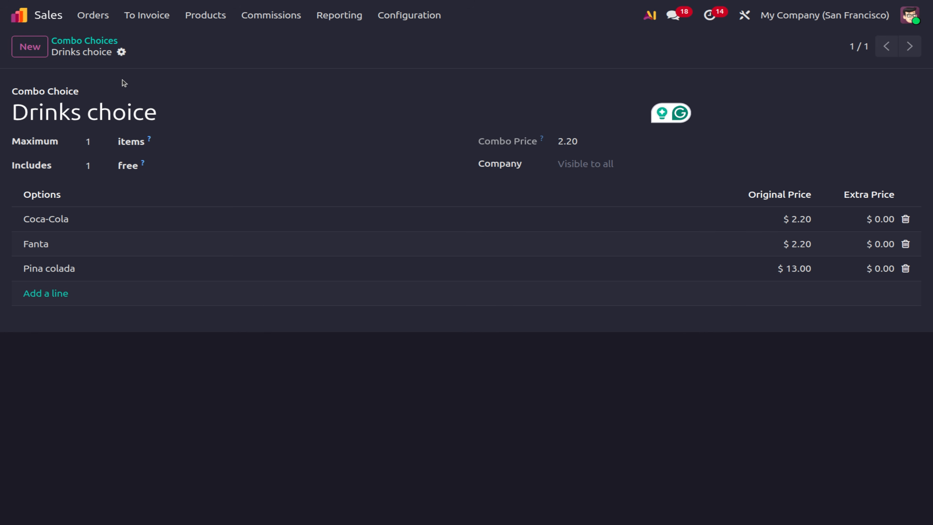
pyautogui.click(205, 23)
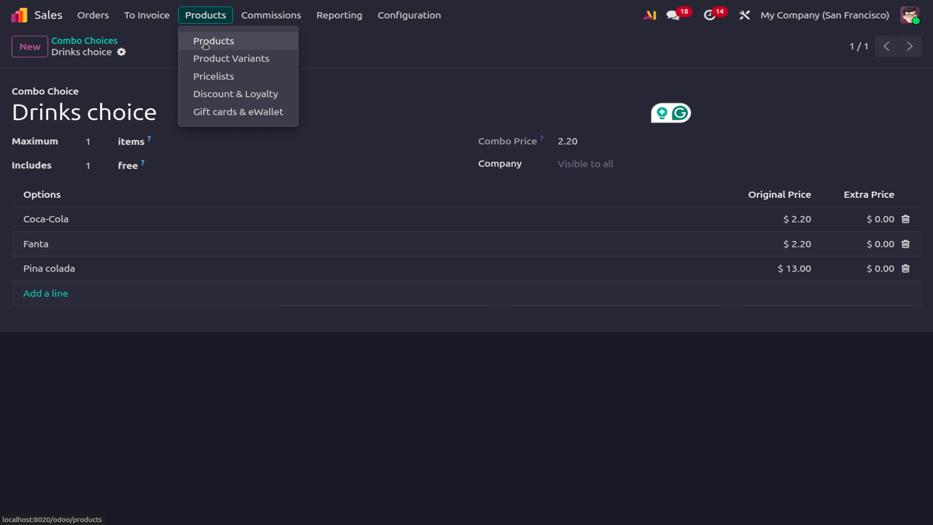
# Create a new product named 'Burgers & Drinks'.
pyautogui.click(209, 39)
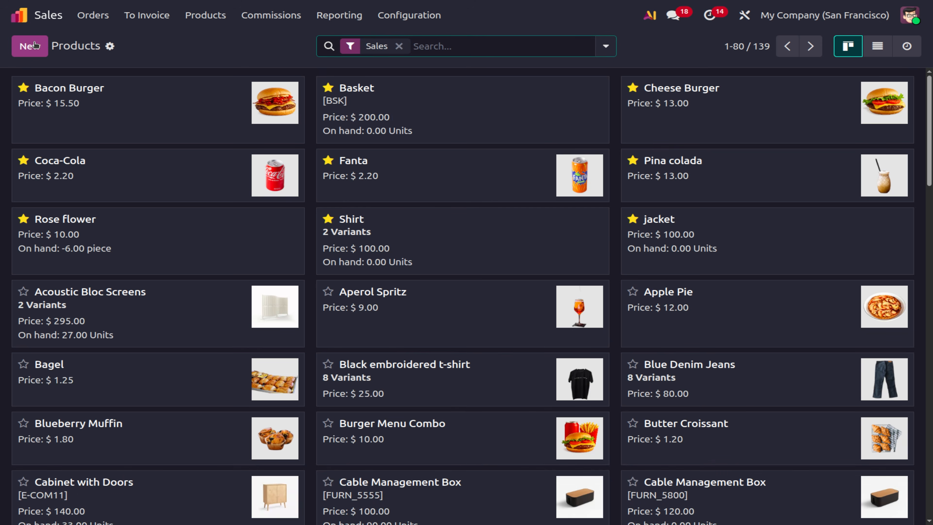
pyautogui.hotkey('alt', 'c')
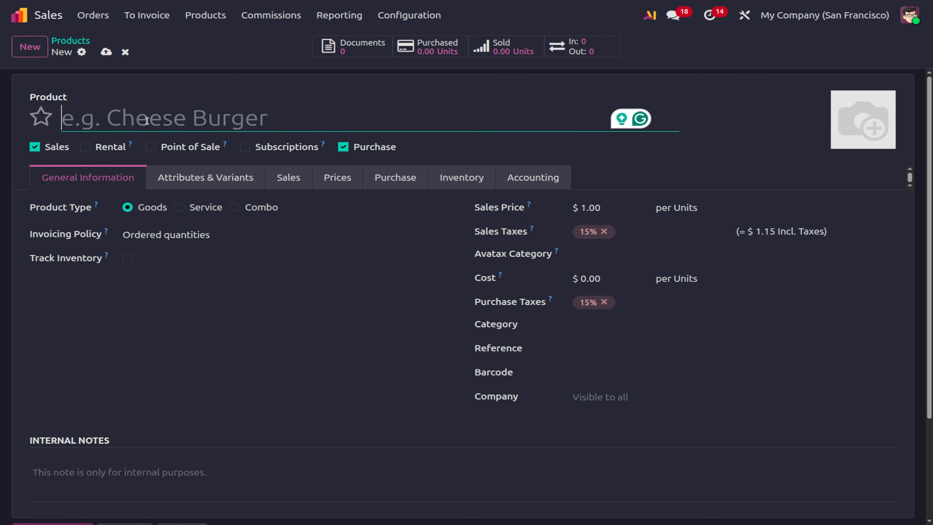
pyautogui.write('DRI')
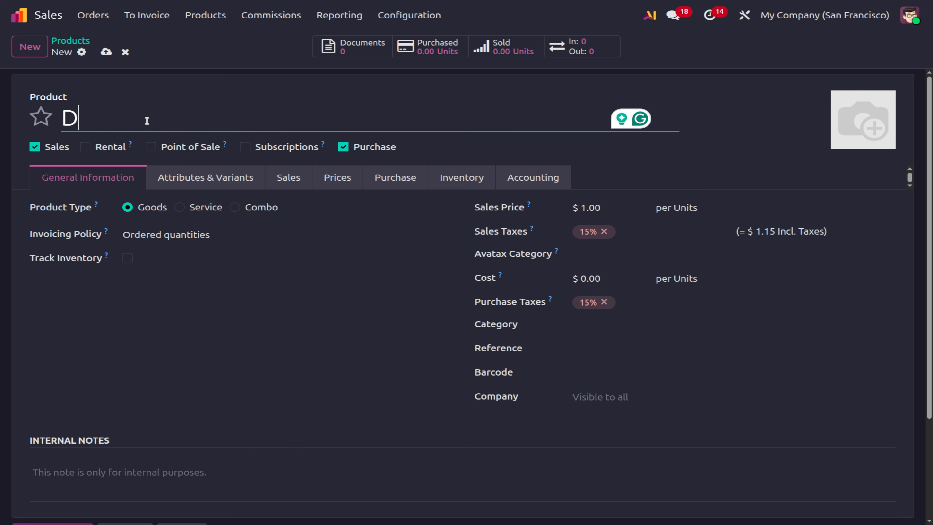
pyautogui.press('BackSpace')
pyautogui.press('BackSpace')
pyautogui.press('BackSpace')
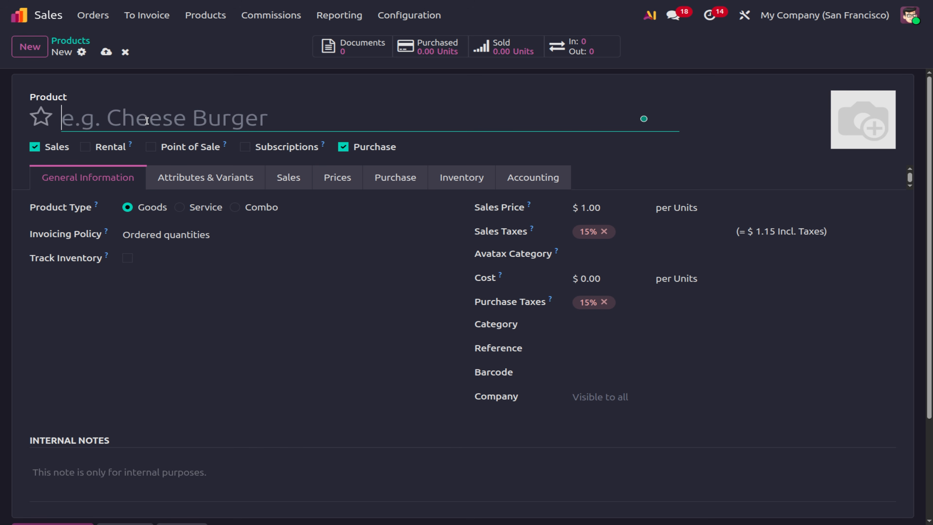
pyautogui.write('Burgers & Drinks')
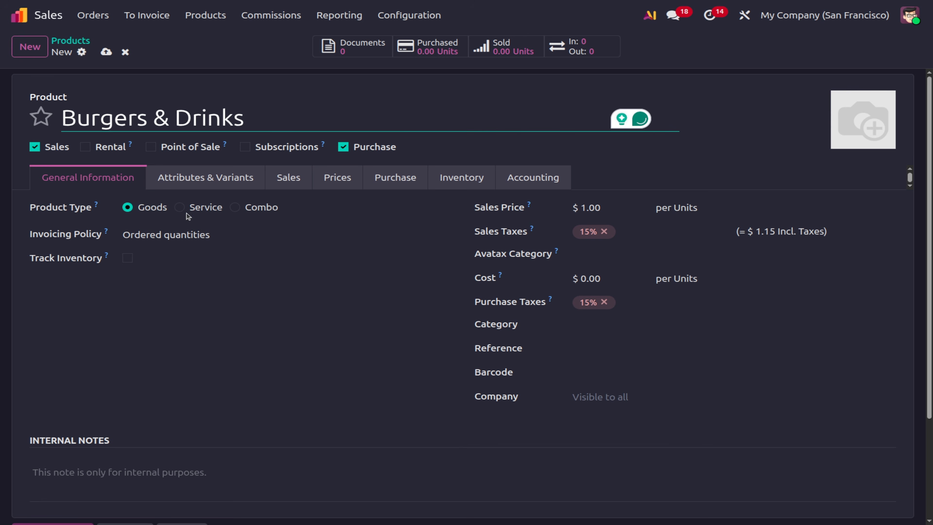
# Make it a Combo product with Burgers Choice and Drinks choice as its combo choices.
pyautogui.click(234, 208)
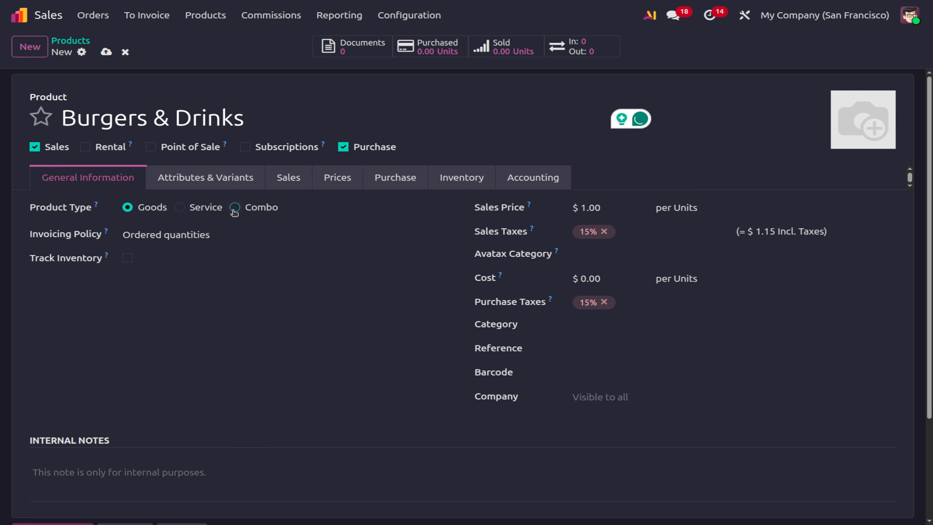
pyautogui.click(165, 235)
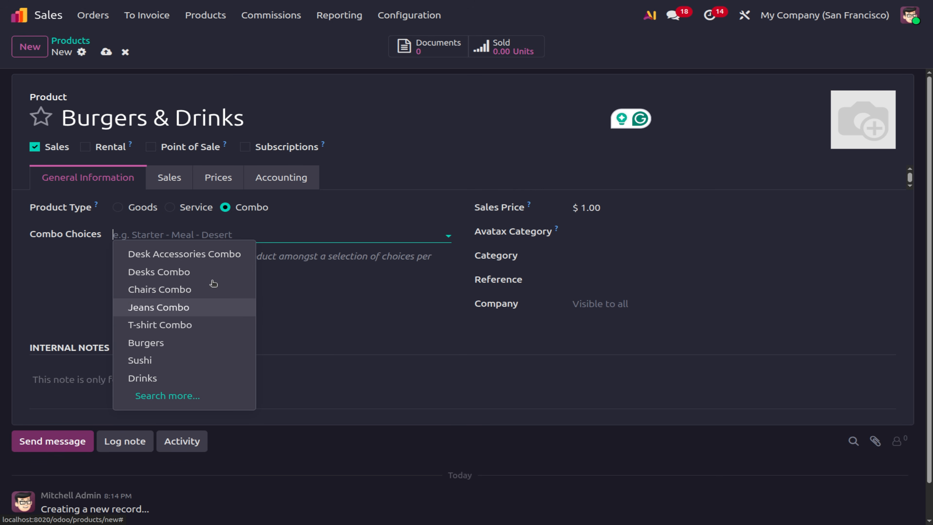
pyautogui.click(179, 396)
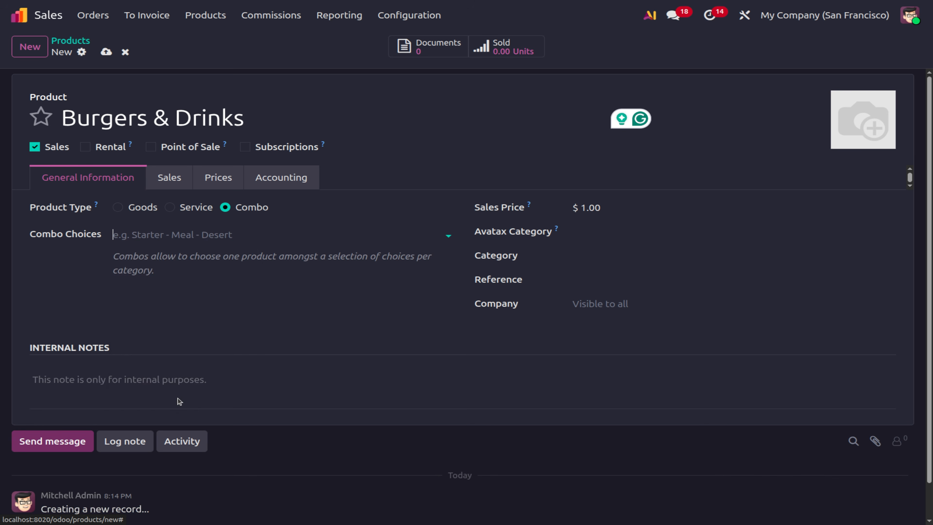
pyautogui.click(126, 366)
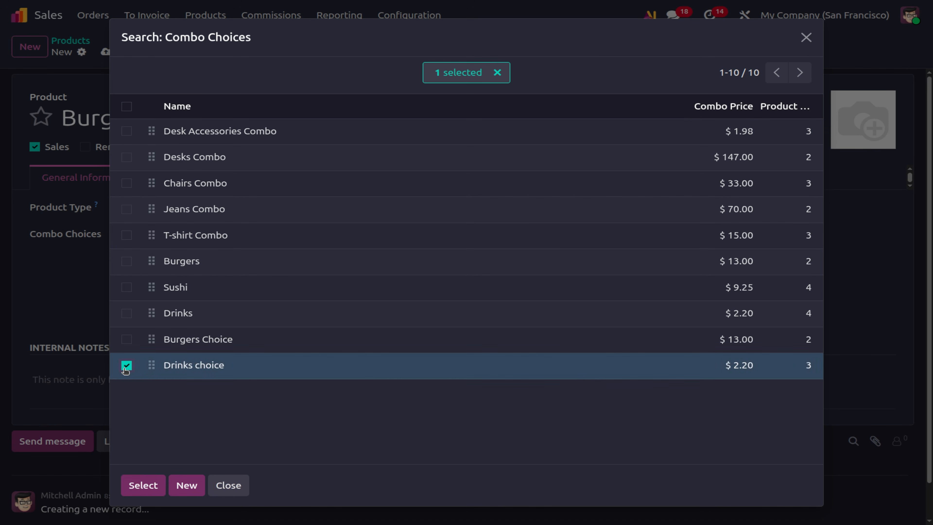
pyautogui.click(127, 339)
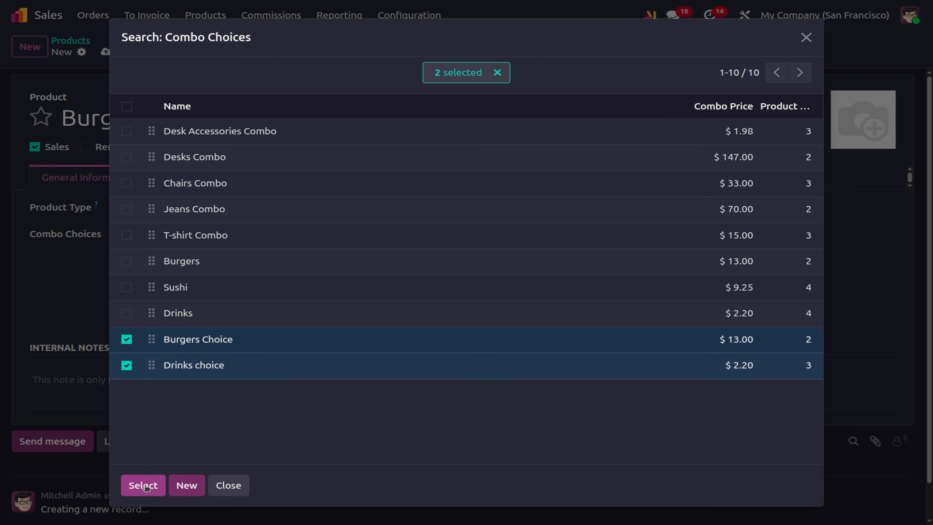
pyautogui.click(143, 485)
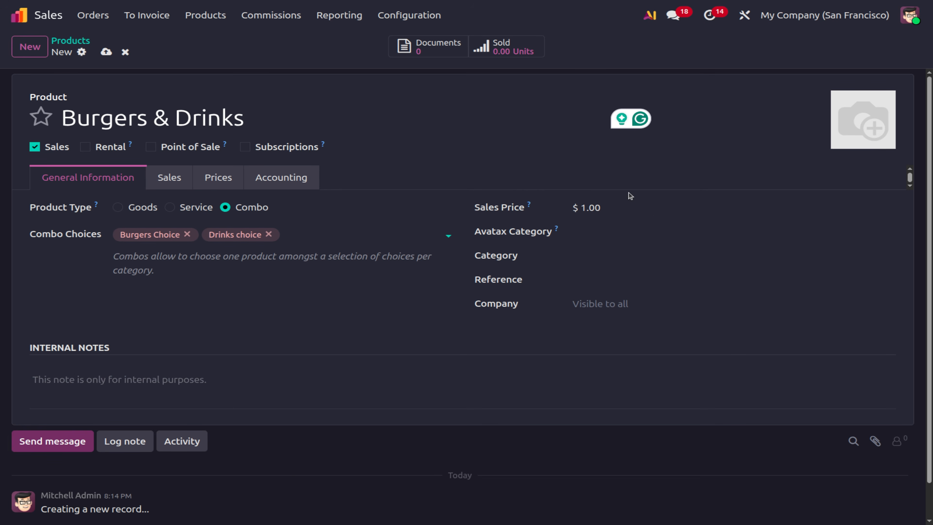
# Set the sales price to $30.00 and save the product.
pyautogui.click(588, 209)
pyautogui.write('1')
pyautogui.click(110, 55)
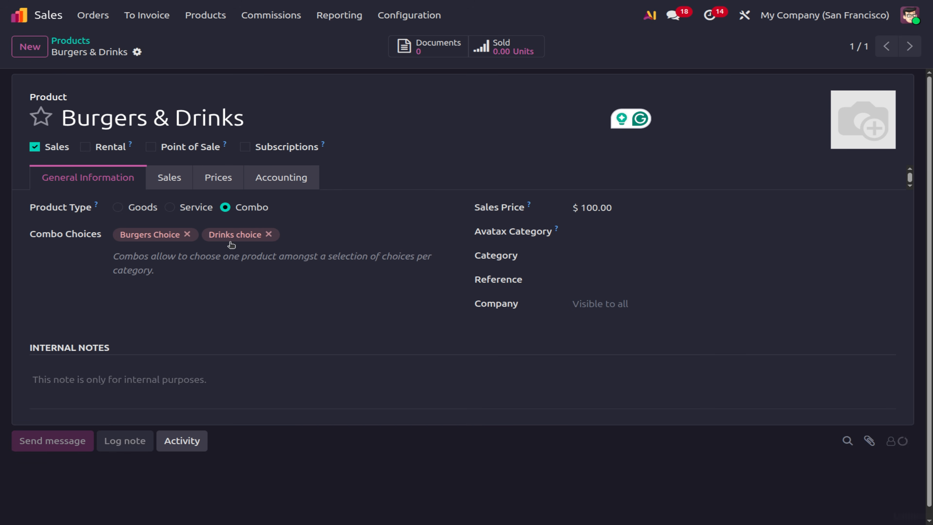
pyautogui.click(587, 209)
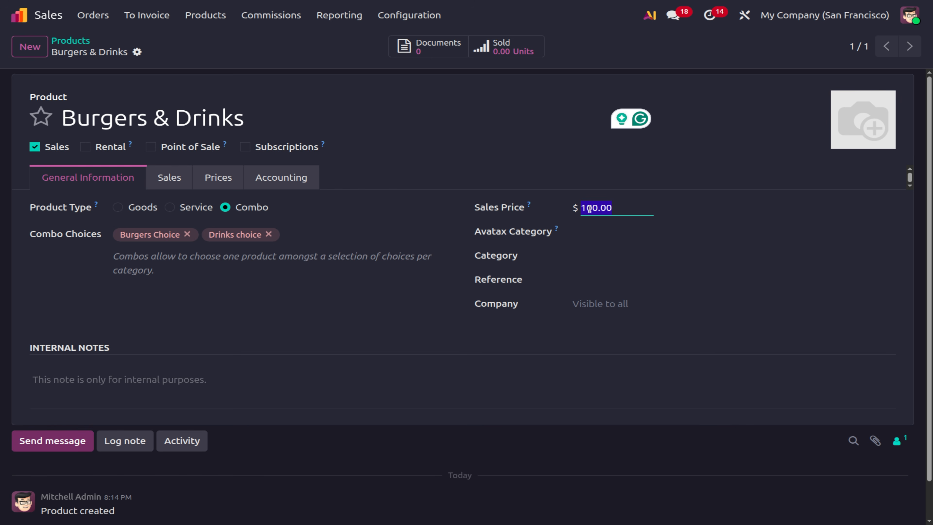
pyautogui.write('30')
pyautogui.click(163, 53)
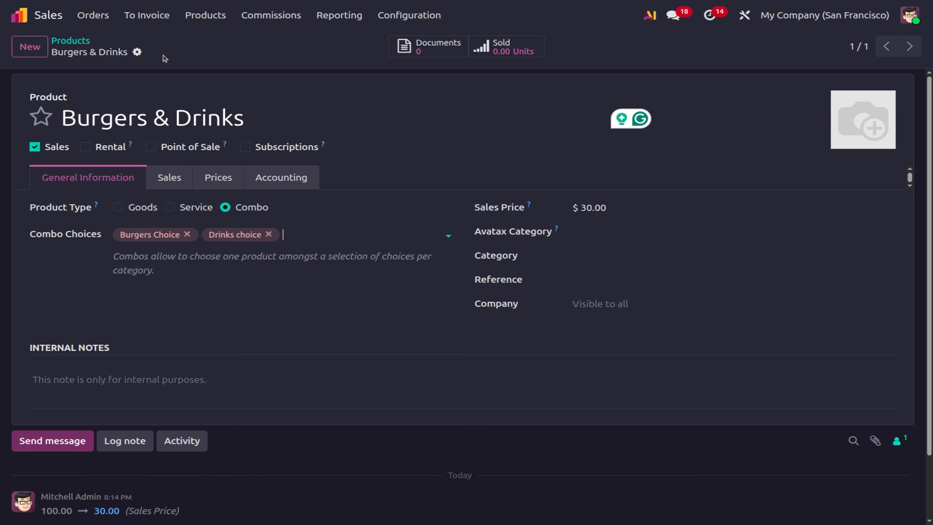
# Start a new quotation for customer Azure Interior and add an order line.
pyautogui.click(94, 16)
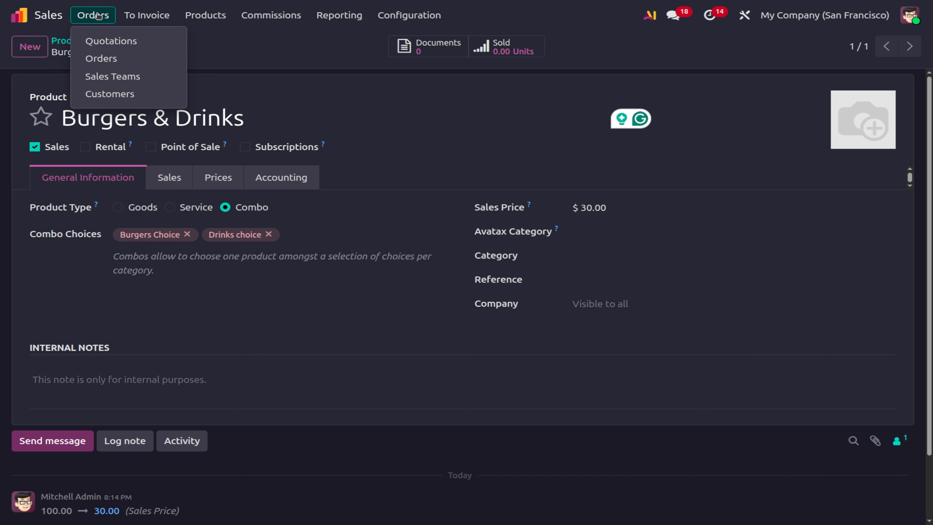
pyautogui.click(129, 38)
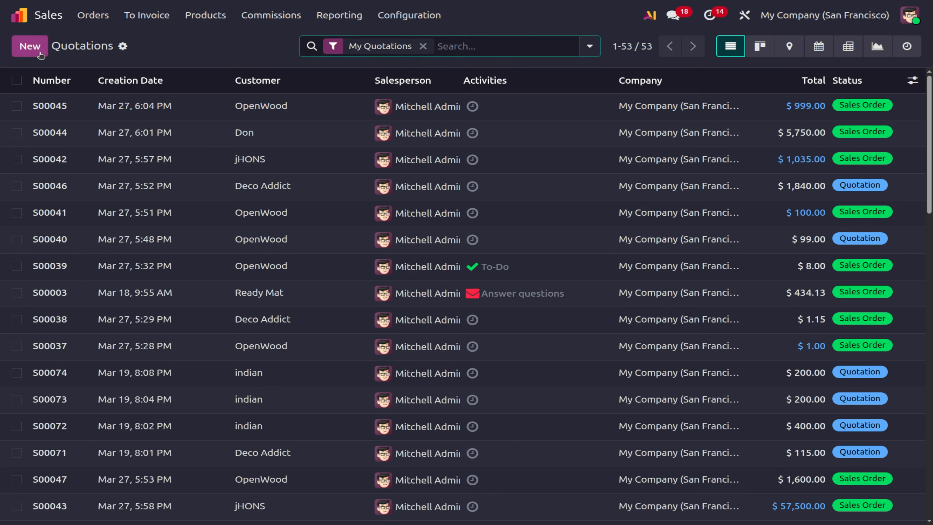
pyautogui.click(40, 53)
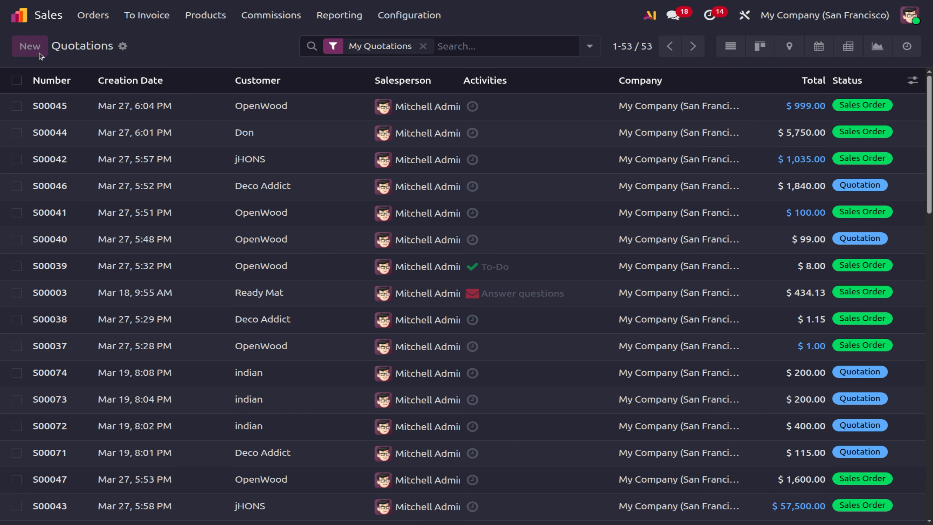
pyautogui.click(148, 158)
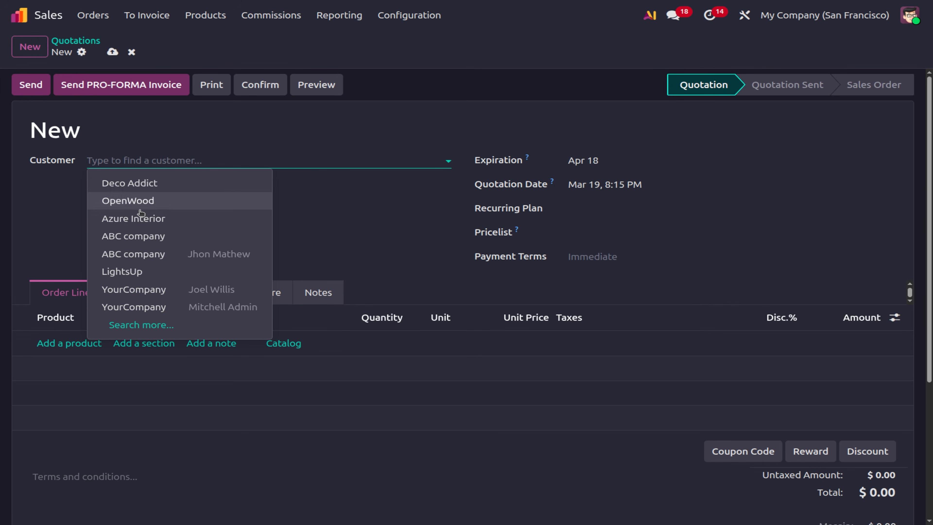
pyautogui.click(138, 217)
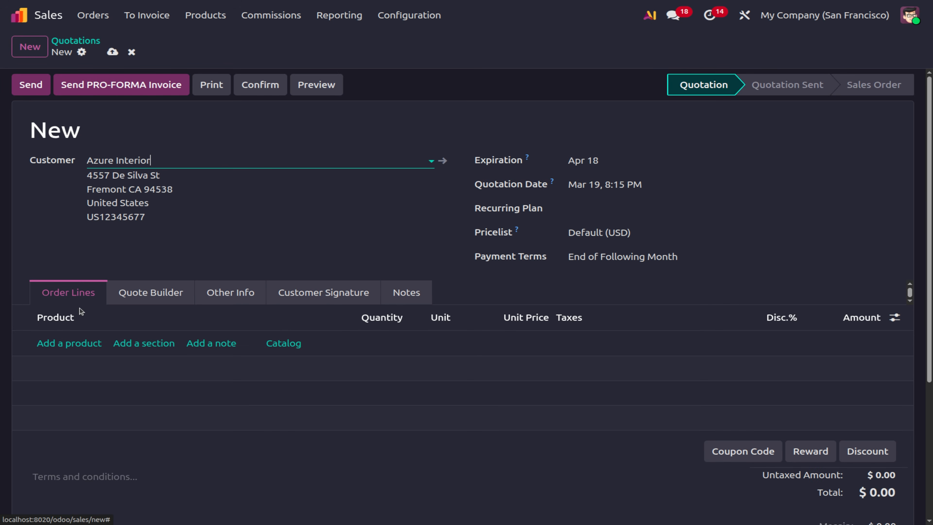
pyautogui.click(65, 343)
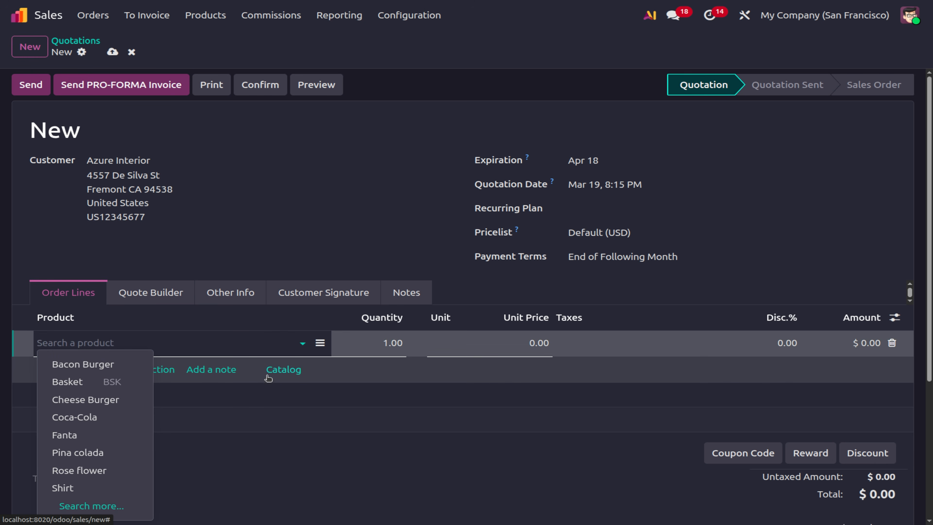
# Open the quotation's product catalog grouped by Product Type.
pyautogui.click(295, 372)
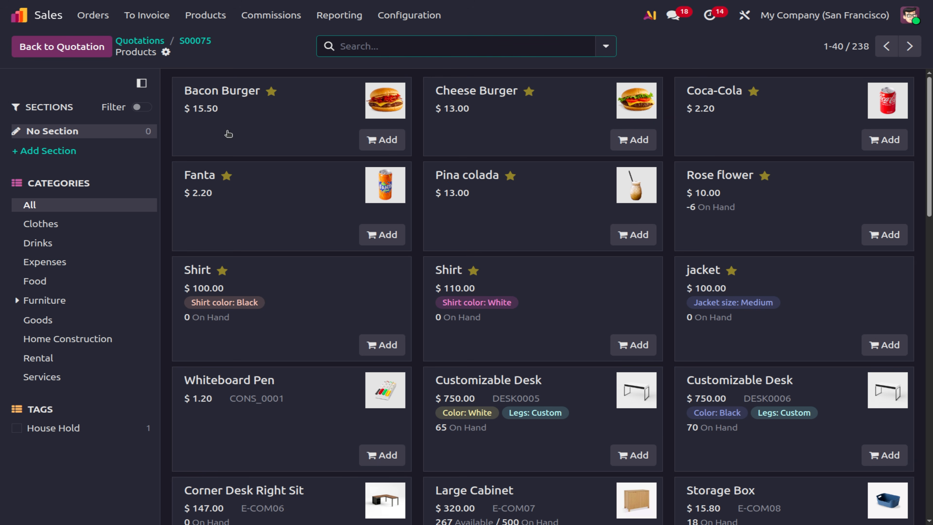
pyautogui.click(603, 47)
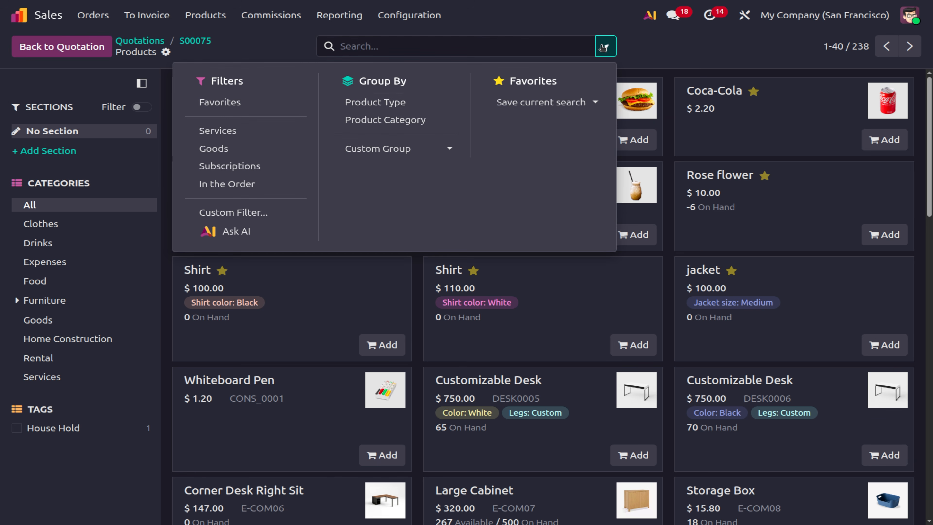
pyautogui.click(363, 110)
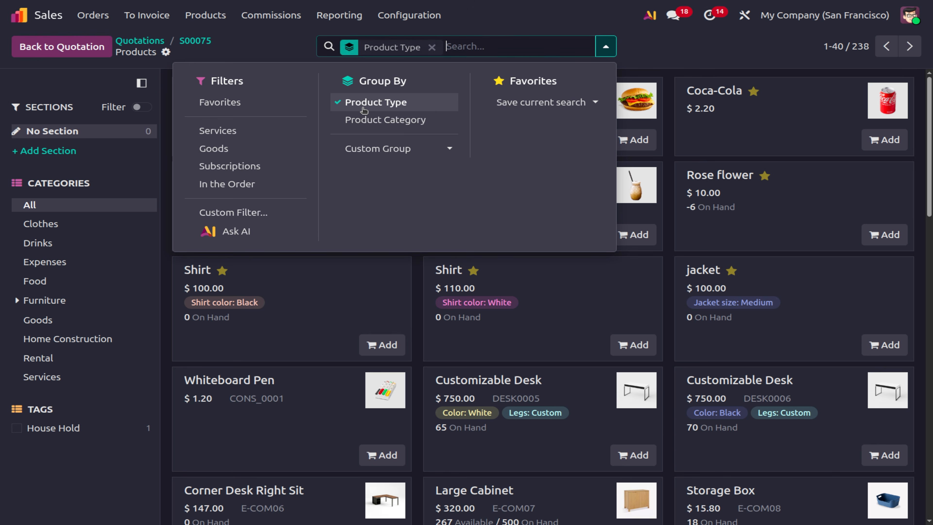
pyautogui.click(608, 20)
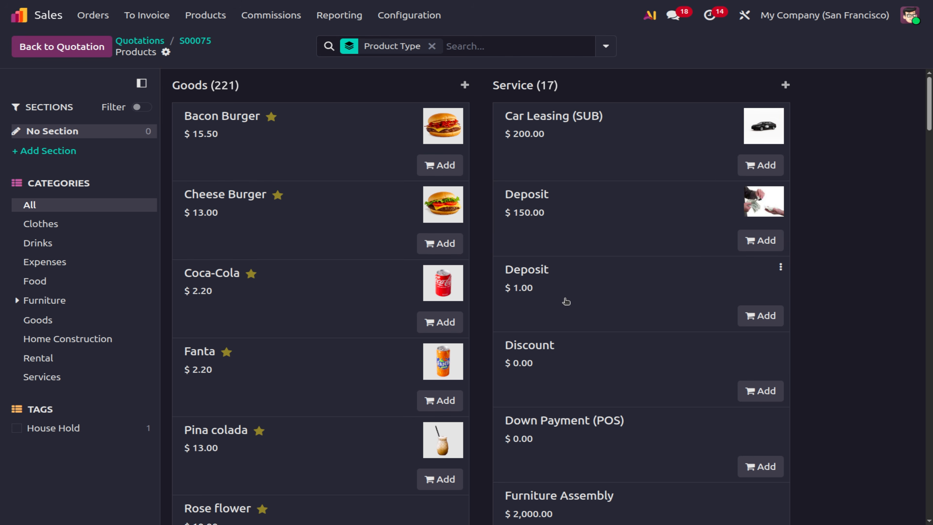
pyautogui.scroll(-15, 573, 302)
pyautogui.scroll(-5, 563, 302)
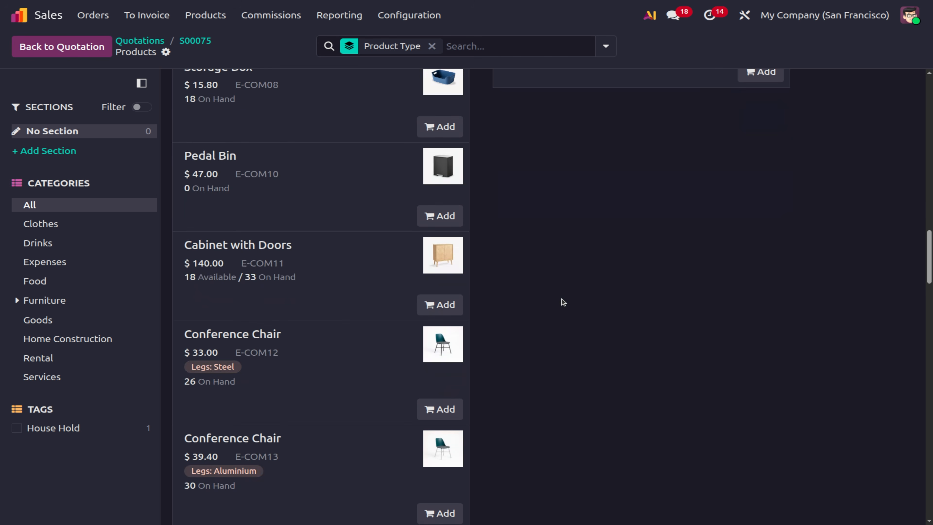
pyautogui.scroll(20, 563, 302)
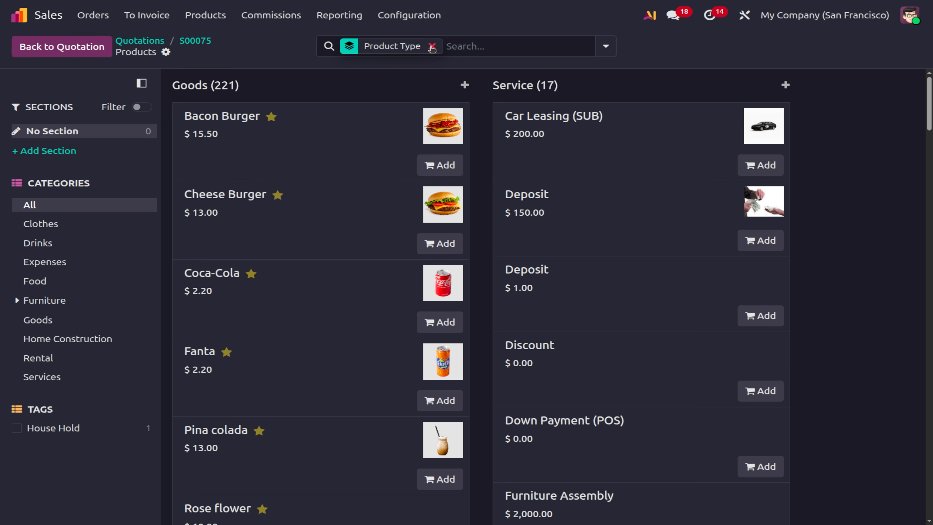
# Search the catalog for 'burger' products, then return to quotation S00075.
pyautogui.click(432, 46)
pyautogui.write('d')
pyautogui.press('BackSpace')
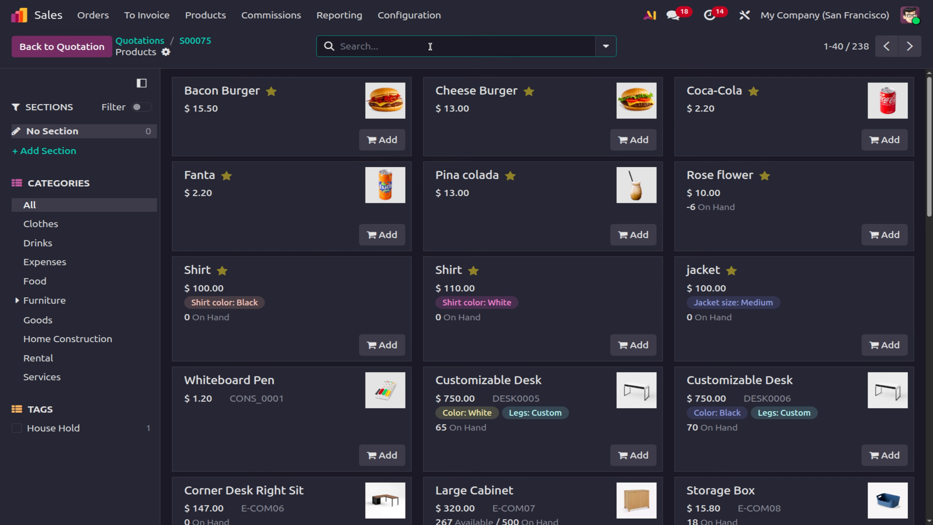
pyautogui.write('burgers')
pyautogui.press('Return')
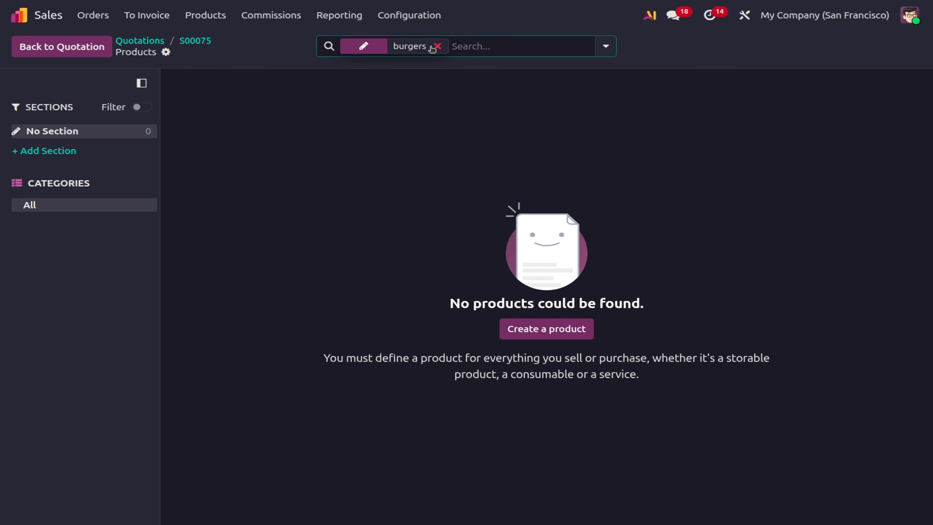
pyautogui.click(438, 46)
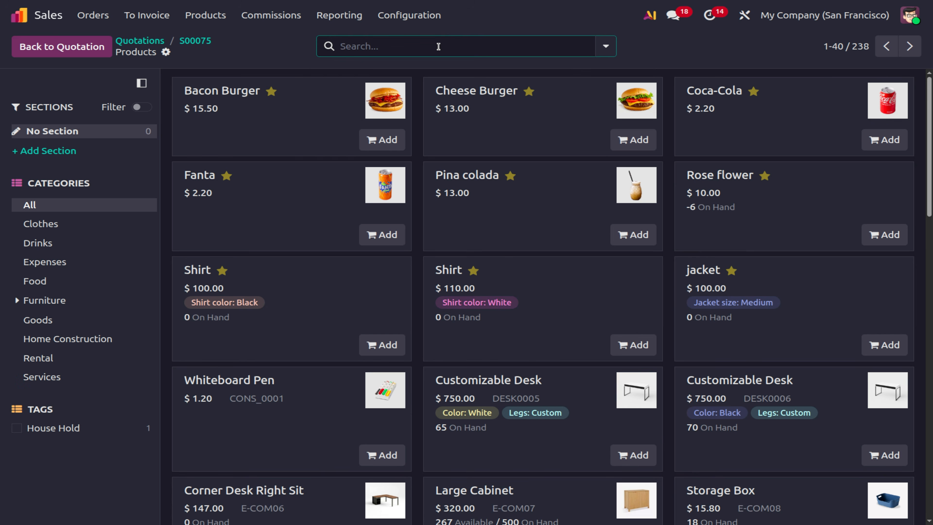
pyautogui.write('burger')
pyautogui.press('Return')
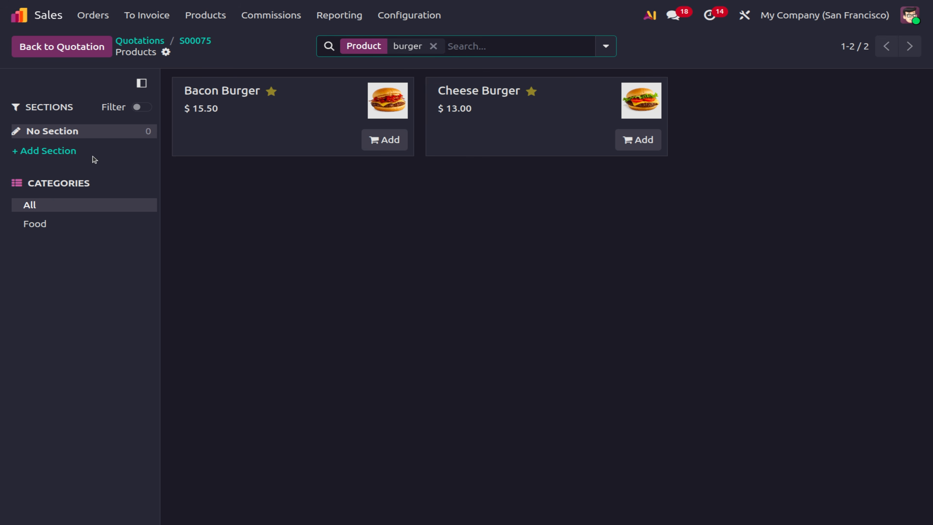
pyautogui.click(205, 44)
# Filter products by 'bur', star and open Burgers & Drinks, then return to the filtered list.
pyautogui.click(208, 16)
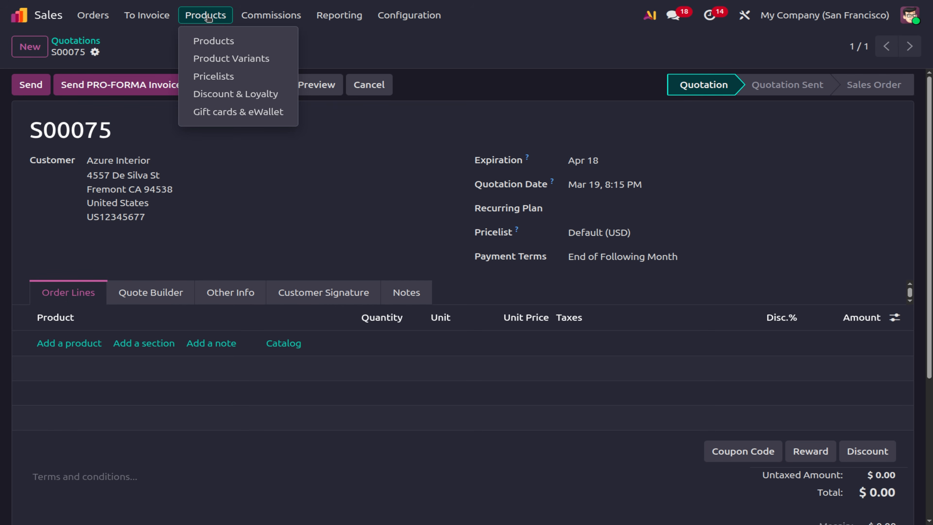
pyautogui.click(212, 40)
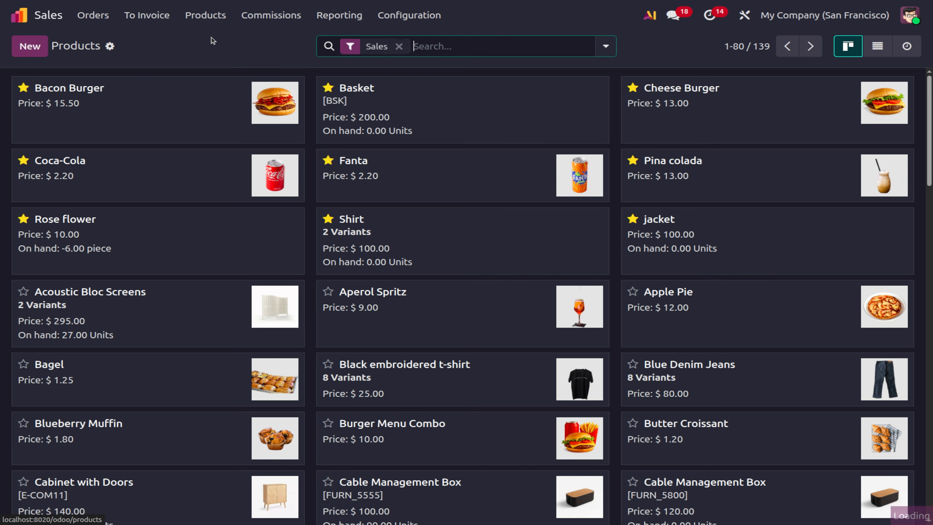
pyautogui.click(465, 52)
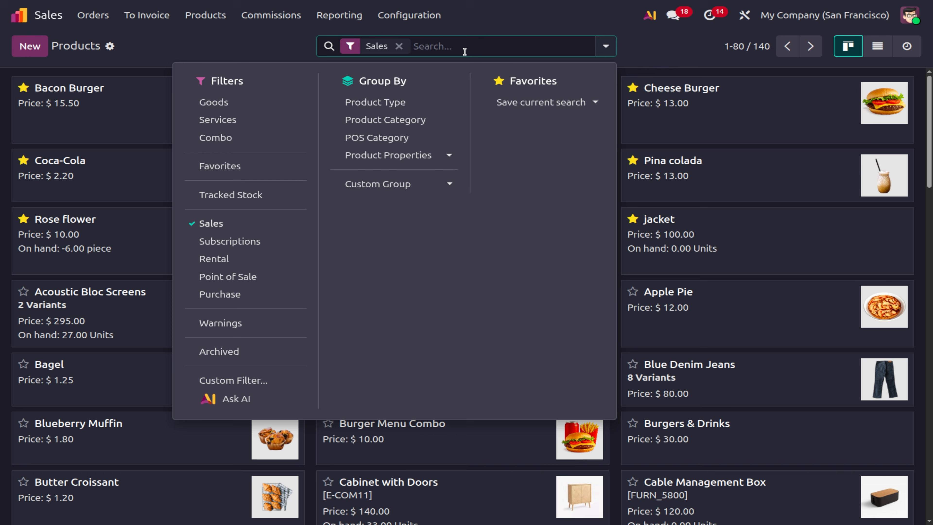
pyautogui.write('bur')
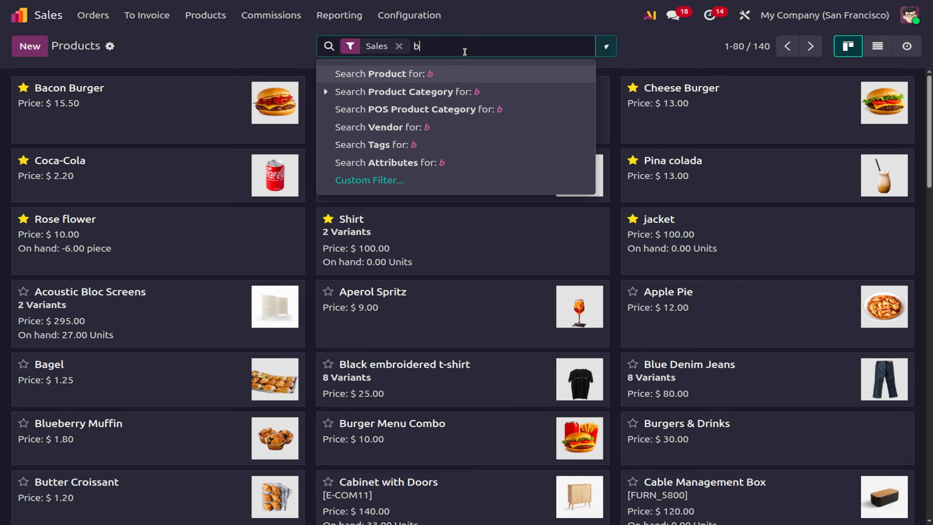
pyautogui.press('Return')
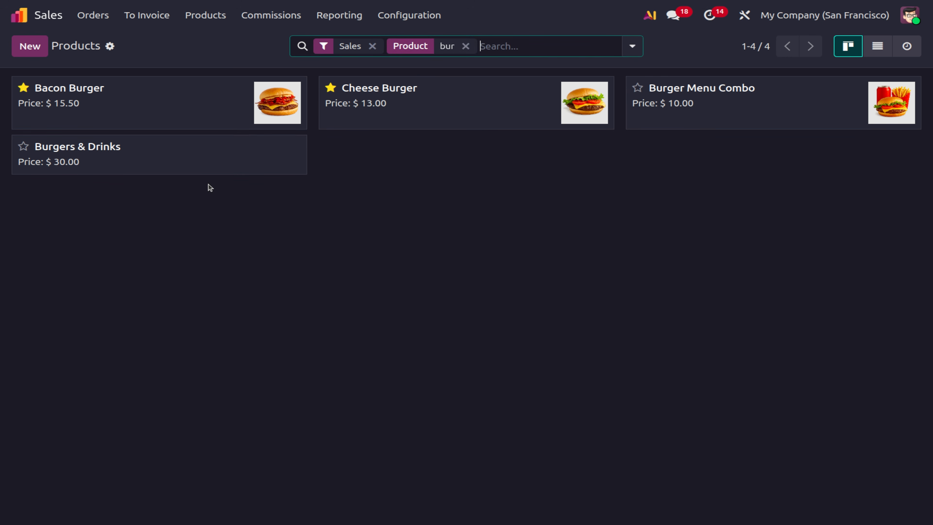
pyautogui.click(26, 150)
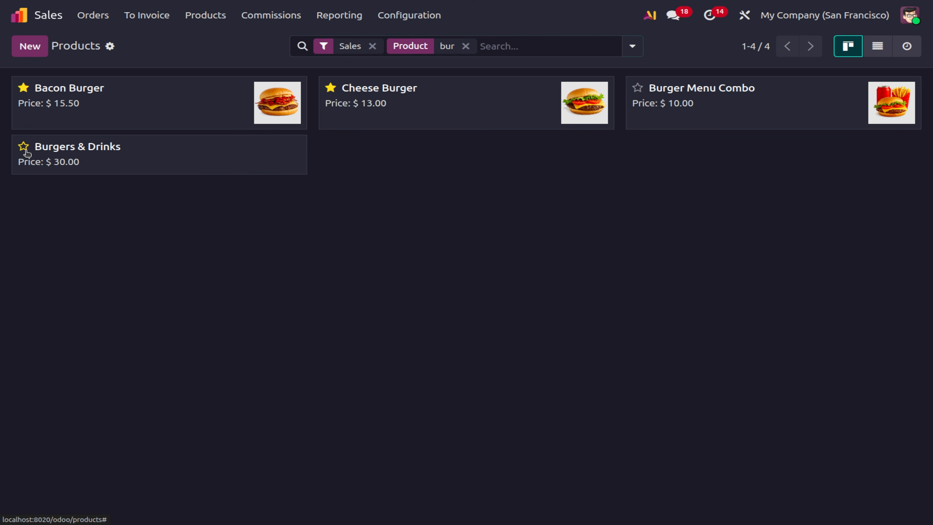
pyautogui.click(99, 153)
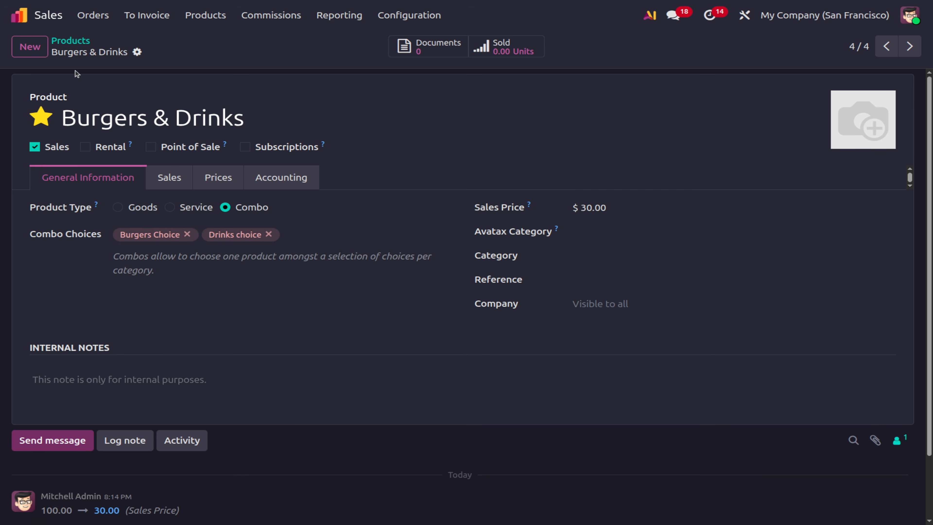
pyautogui.click(68, 43)
pyautogui.click(96, 14)
# Start a new quotation with a Burgers & Drinks combo line.
pyautogui.click(107, 40)
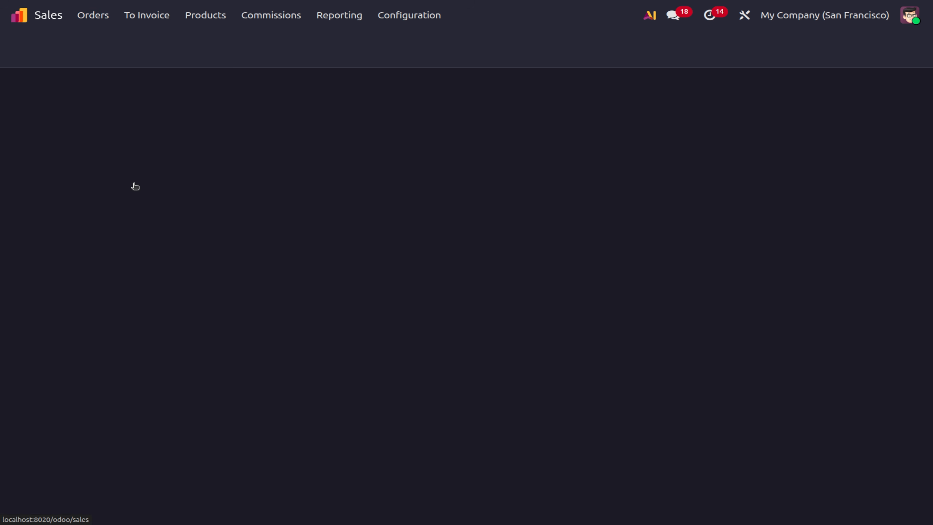
pyautogui.click(22, 50)
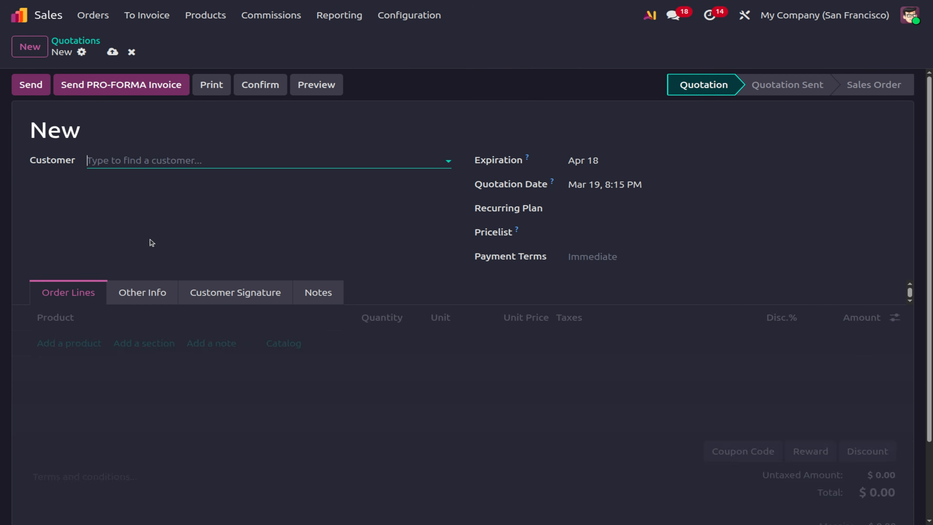
pyautogui.click(80, 342)
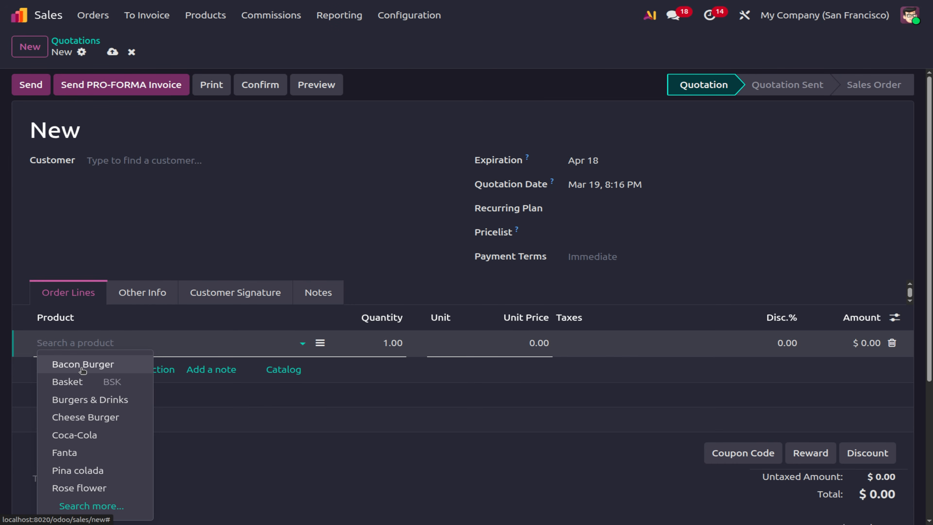
pyautogui.click(87, 399)
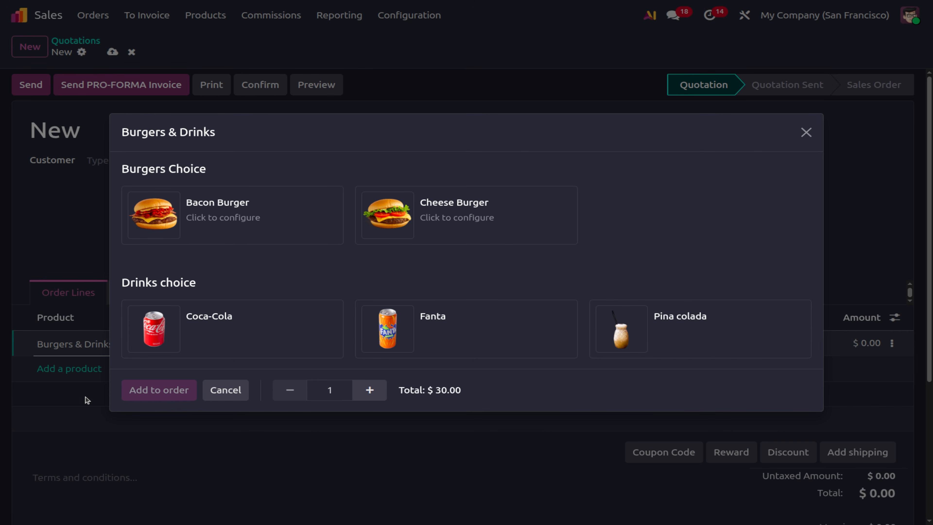
# Configure the combo with Cheese Burger, Belgian fries and Coca-Cola, and add it to the order.
pyautogui.click(206, 215)
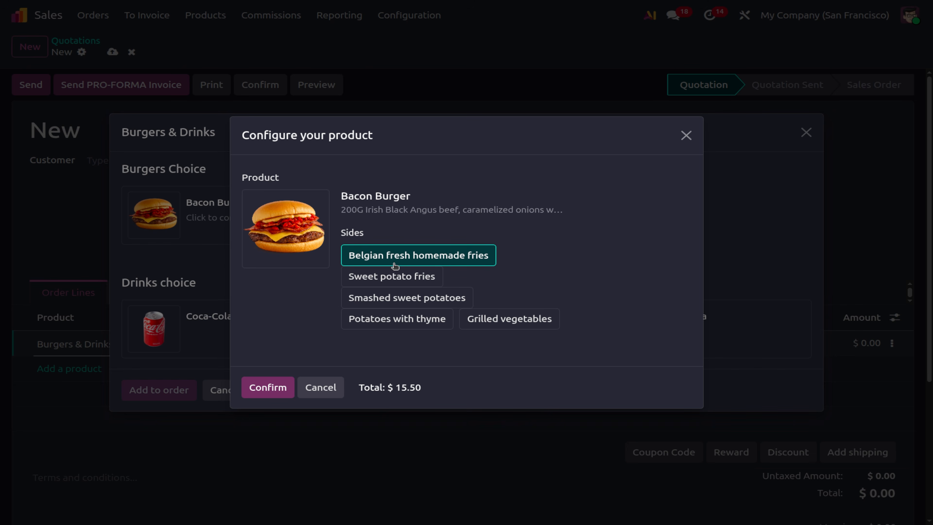
pyautogui.click(393, 276)
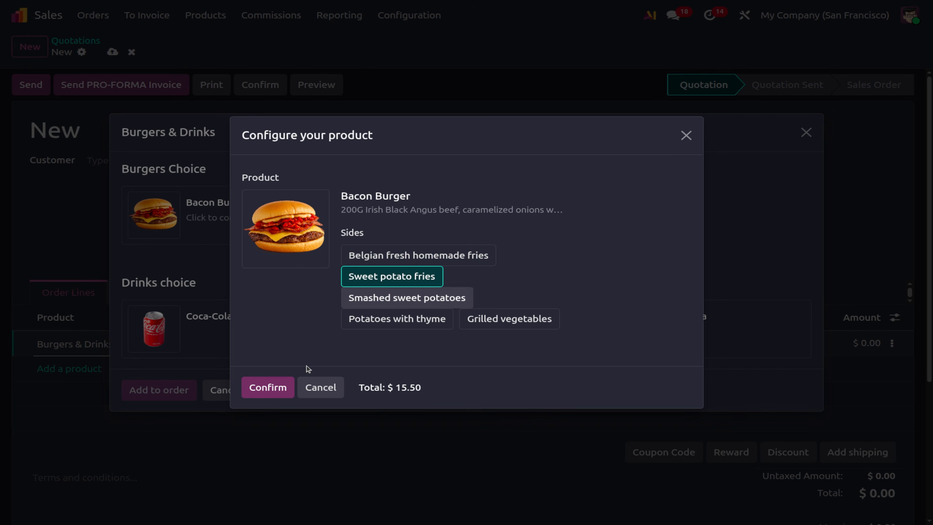
pyautogui.click(281, 388)
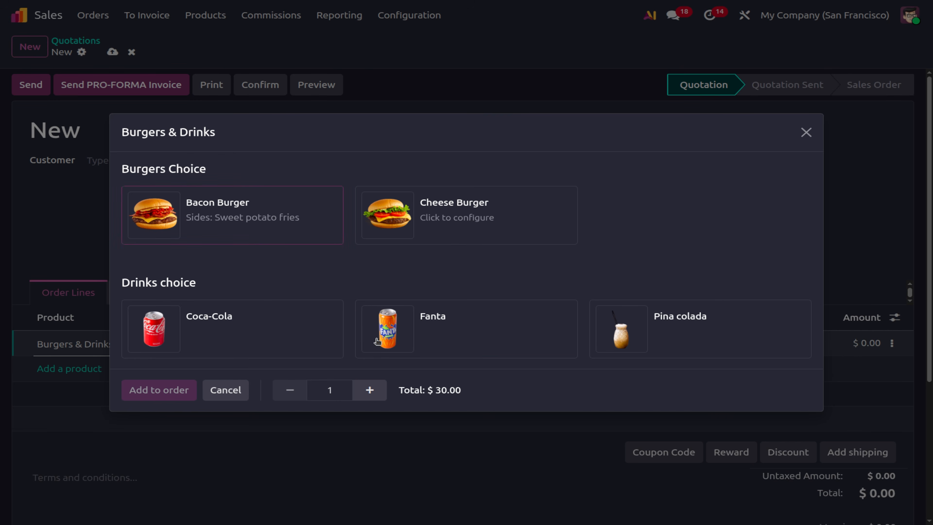
pyautogui.click(431, 235)
pyautogui.click(264, 389)
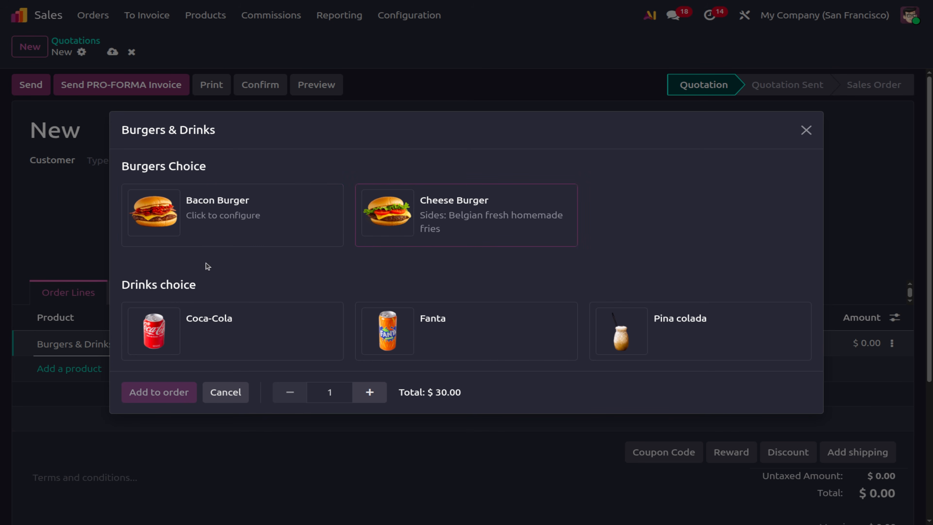
pyautogui.click(338, 330)
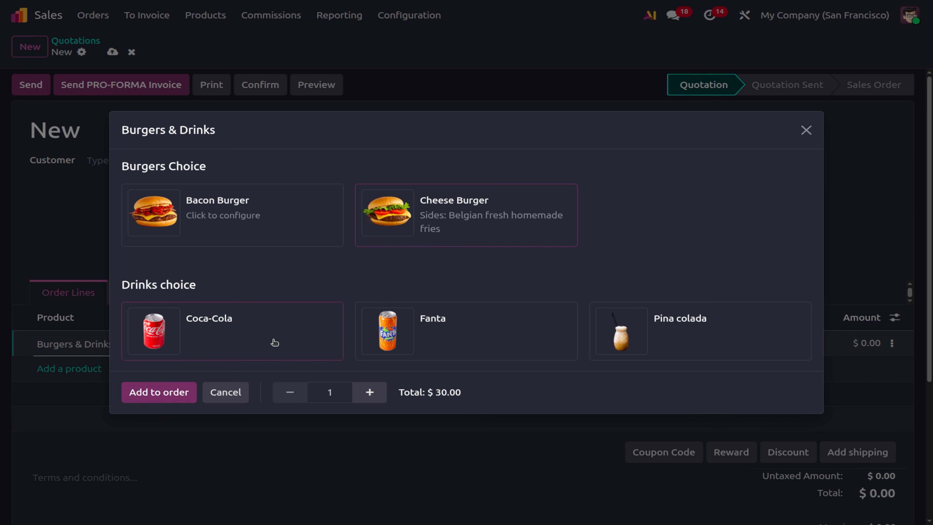
pyautogui.click(147, 394)
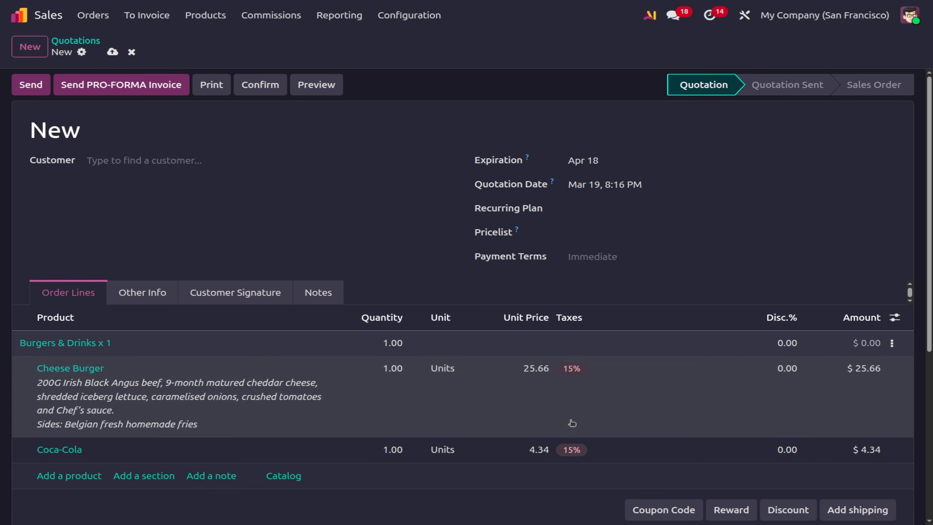
pyautogui.scroll(-5, 673, 374)
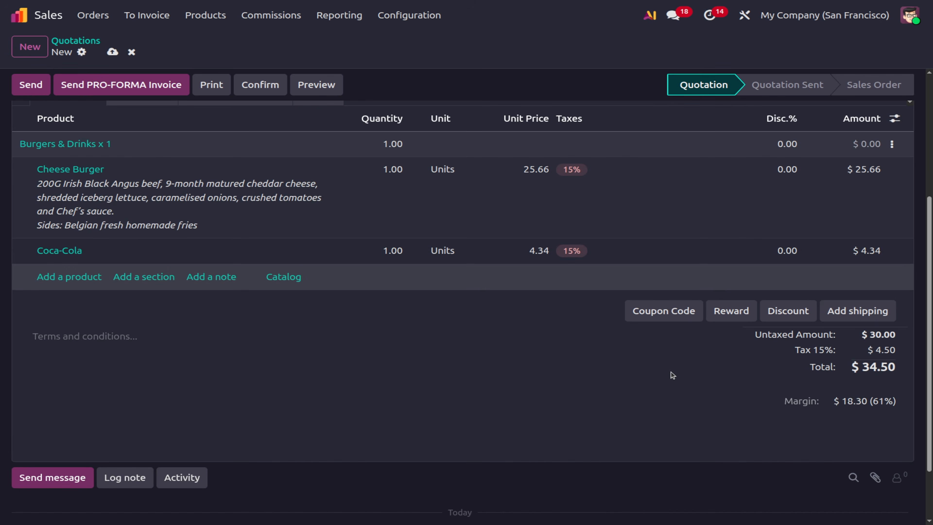
pyautogui.scroll(5, 673, 374)
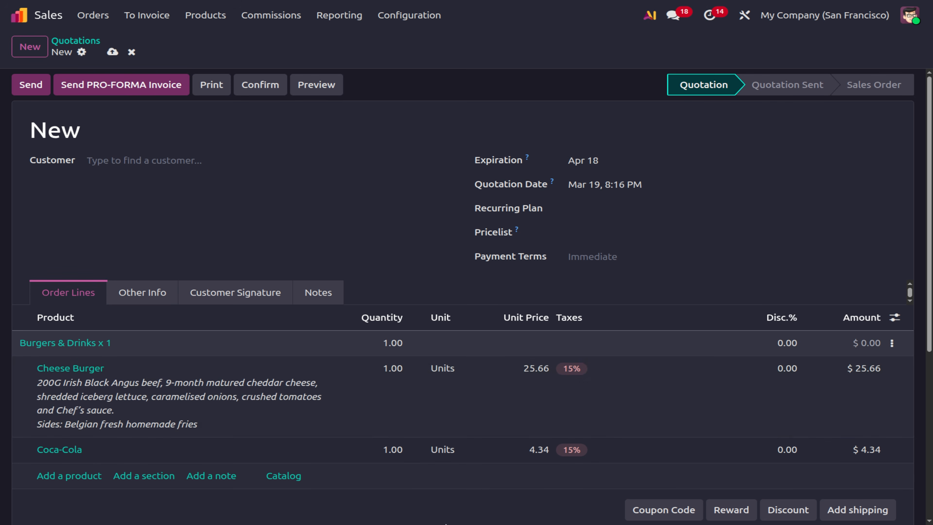
# Discard the combo quotation and start a new blank quotation with no product lines.
pyautogui.click(135, 53)
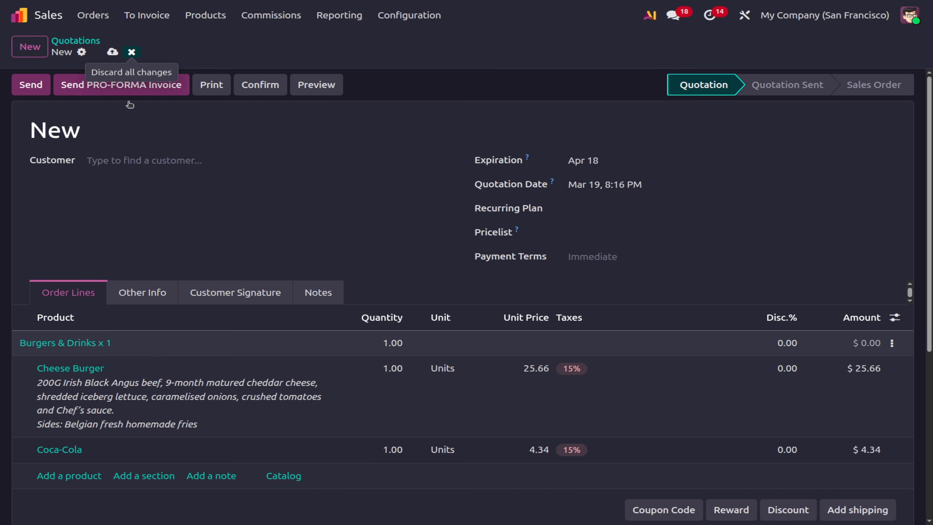
pyautogui.click(31, 47)
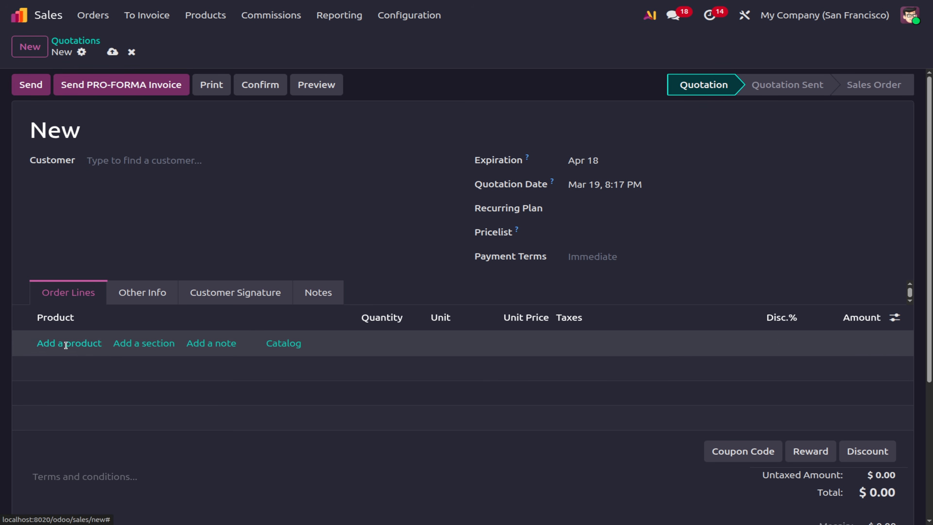
pyautogui.click(66, 349)
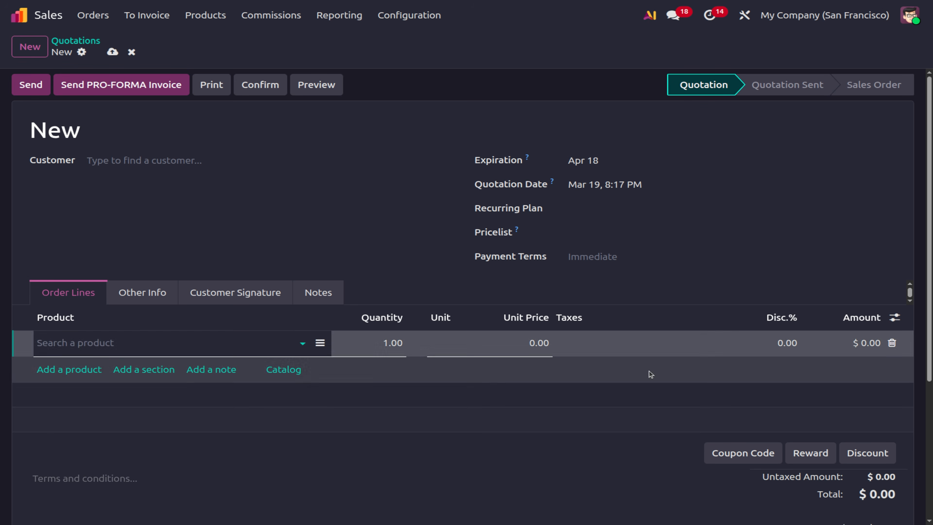
pyautogui.click(399, 273)
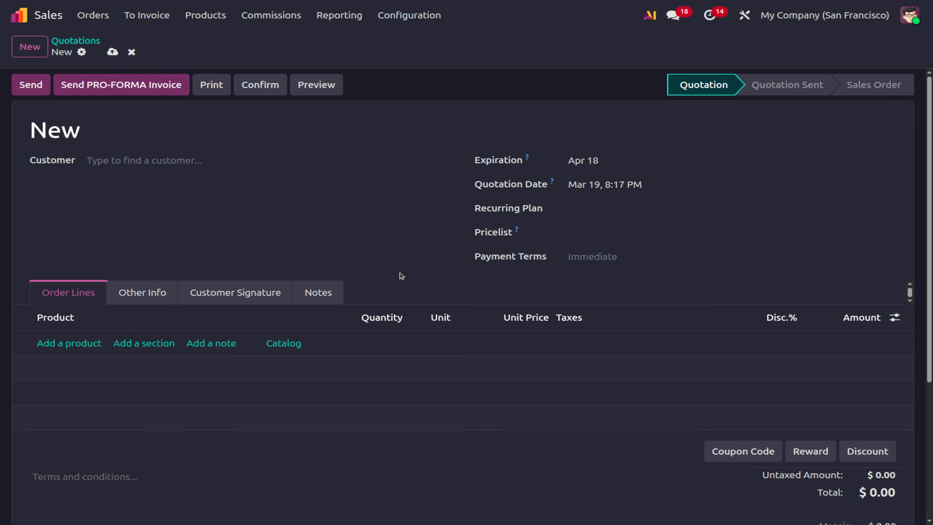
# Add a section line to the quotation titled 'foods'.
pyautogui.click(156, 347)
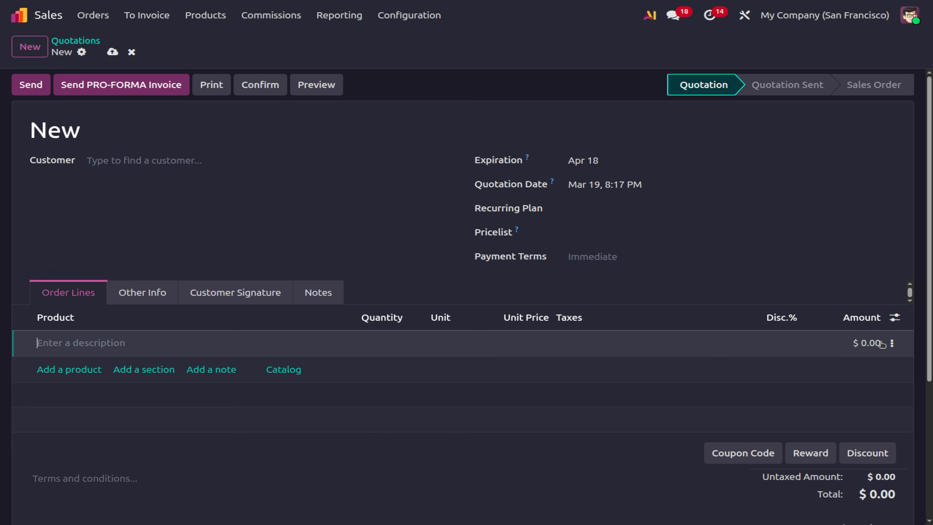
pyautogui.click(894, 342)
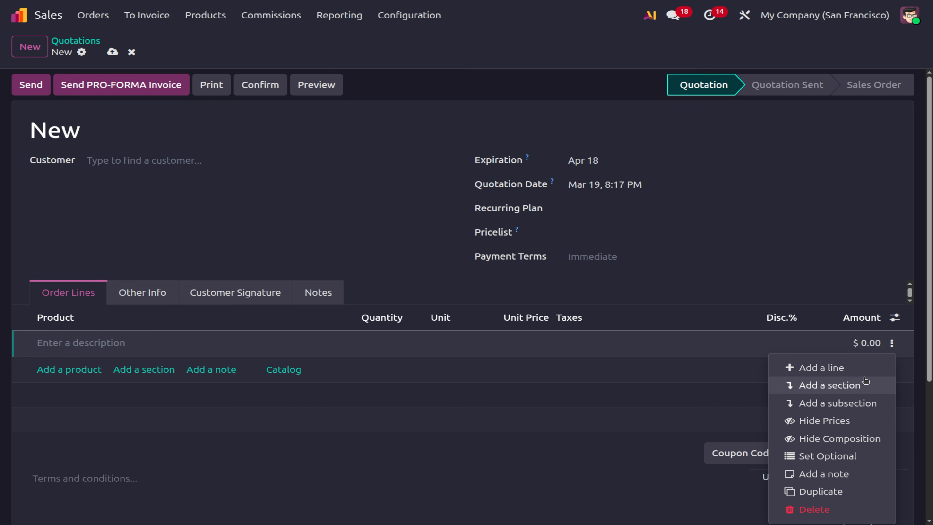
pyautogui.click(97, 341)
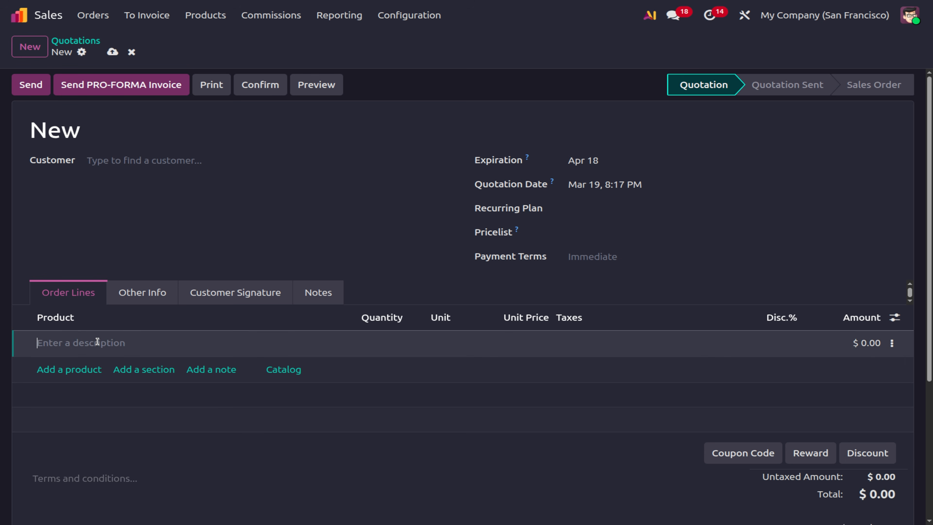
pyautogui.write('new secti')
pyautogui.press('BackSpace')
pyautogui.press('BackSpace')
pyautogui.press('BackSpace')
pyautogui.press('BackSpace')
pyautogui.press('BackSpace')
pyautogui.press('BackSpace')
pyautogui.press('BackSpace')
pyautogui.press('BackSpace')
pyautogui.press('BackSpace')
pyautogui.write('foods')
# Remove the stray empty product line and empty section added below foods.
pyautogui.click(893, 344)
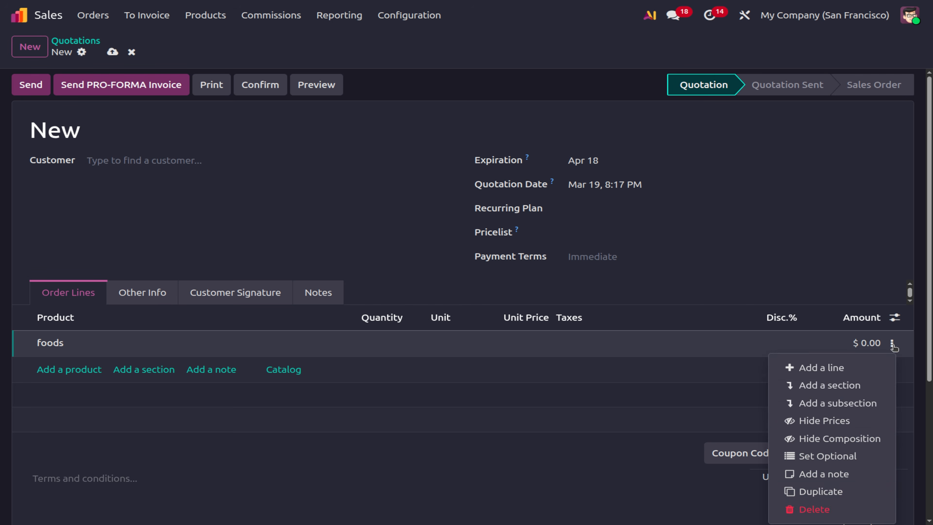
pyautogui.click(832, 368)
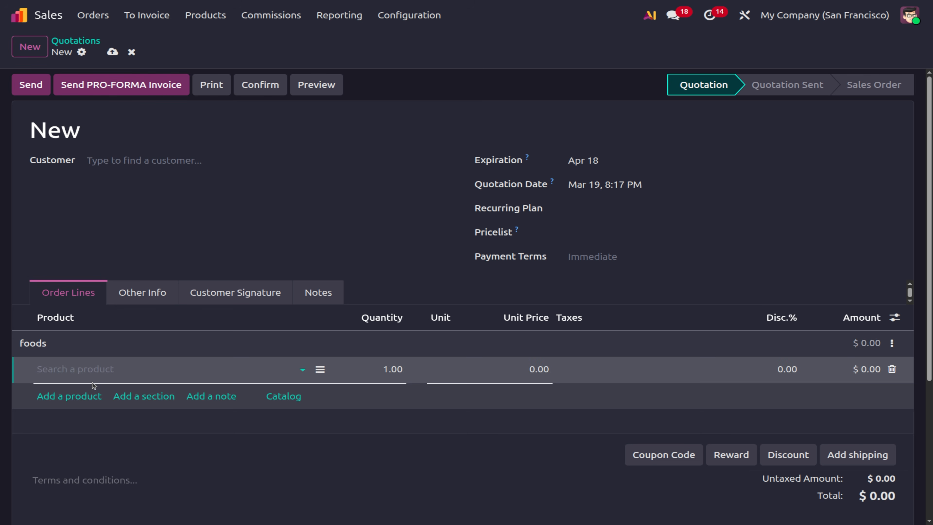
pyautogui.click(893, 370)
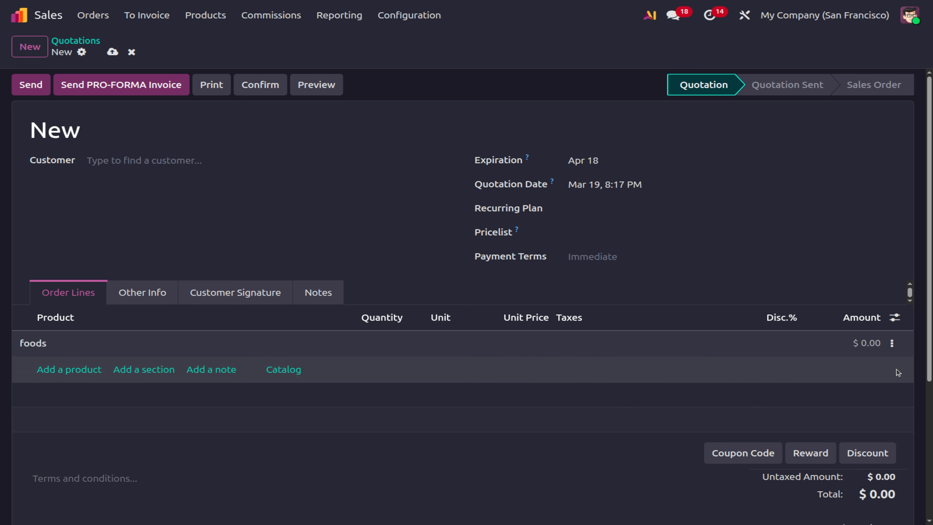
pyautogui.click(892, 343)
pyautogui.click(801, 386)
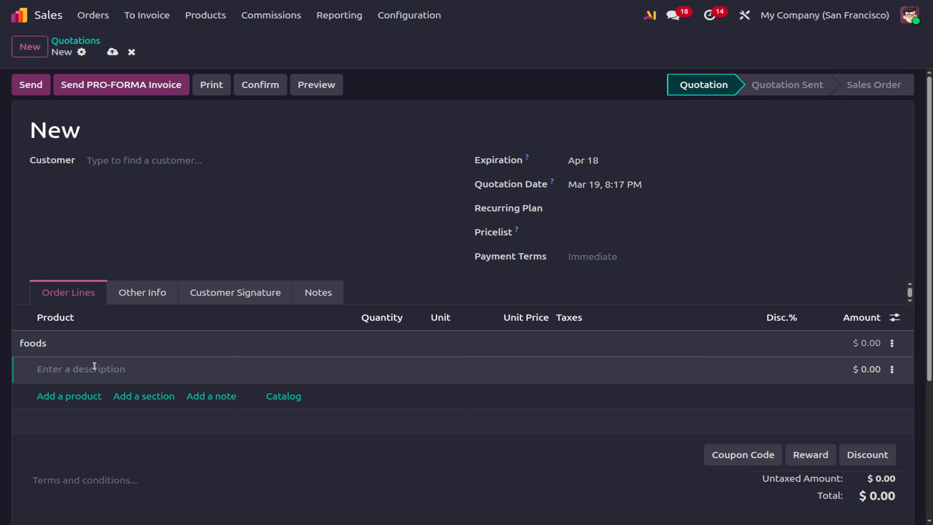
pyautogui.click(893, 370)
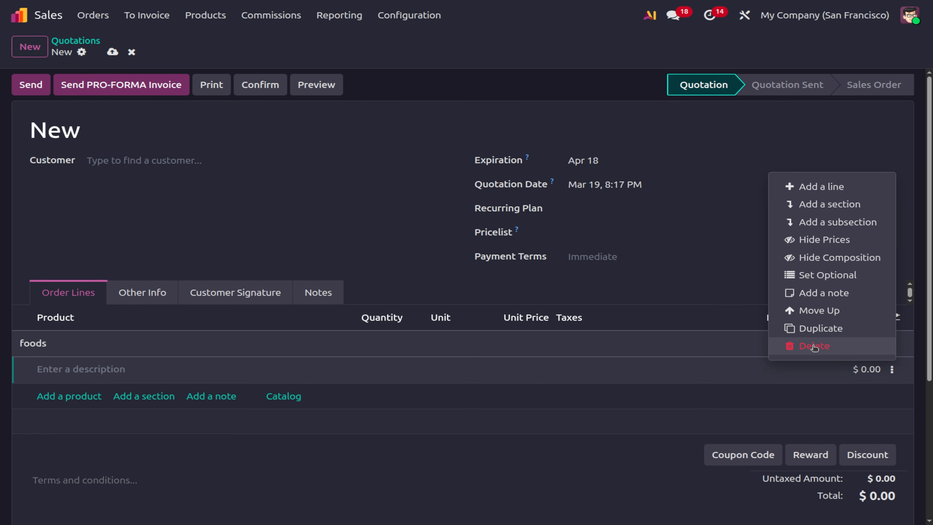
pyautogui.click(813, 347)
# Add a subsection titled 'Starters' under the foods section.
pyautogui.click(892, 344)
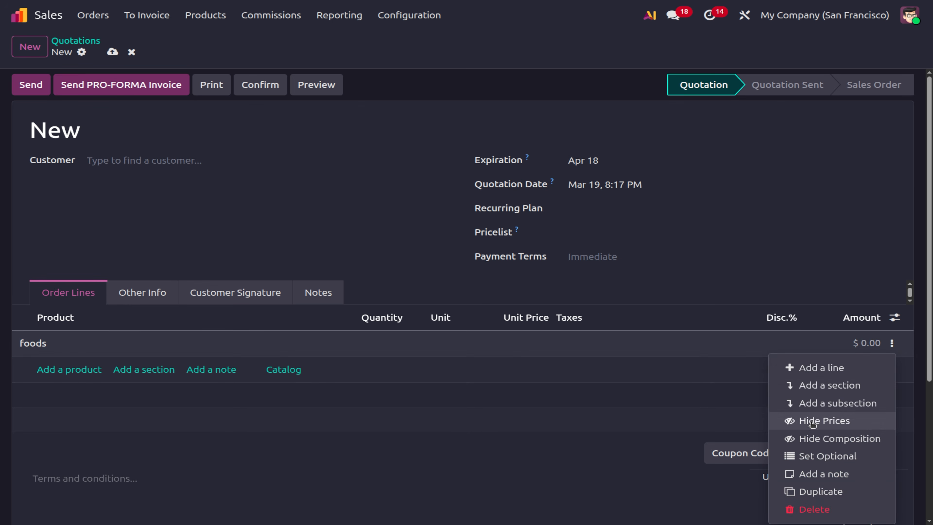
pyautogui.click(816, 404)
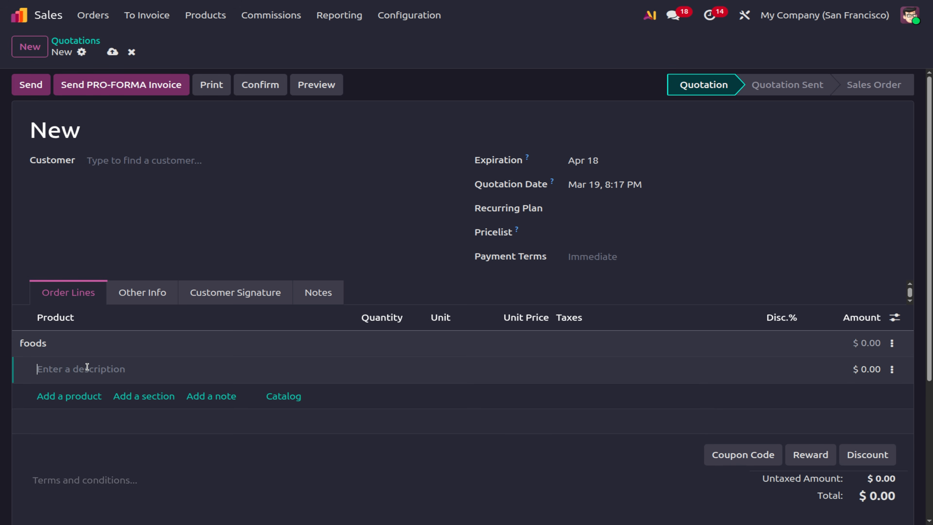
pyautogui.write('Starte')
pyautogui.click(892, 371)
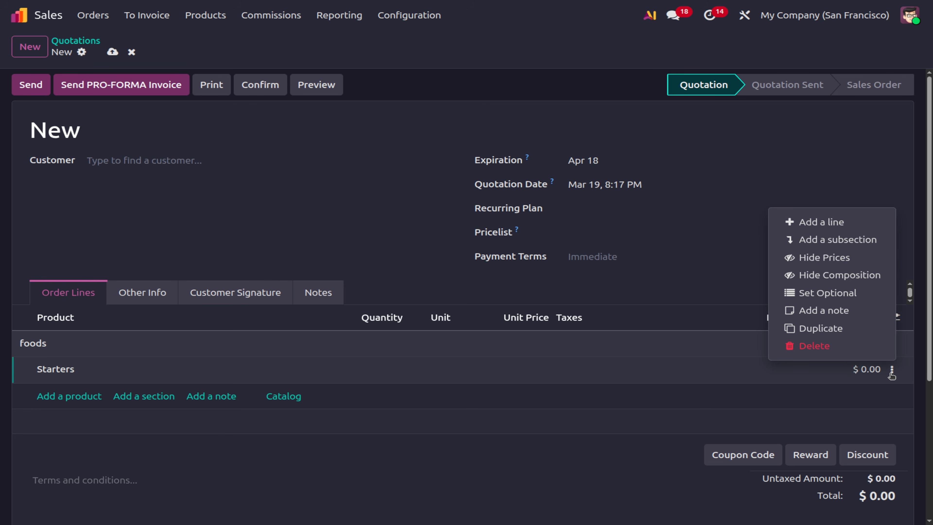
# Add a Water product line under the Starters subsection.
pyautogui.click(833, 224)
pyautogui.write('jou')
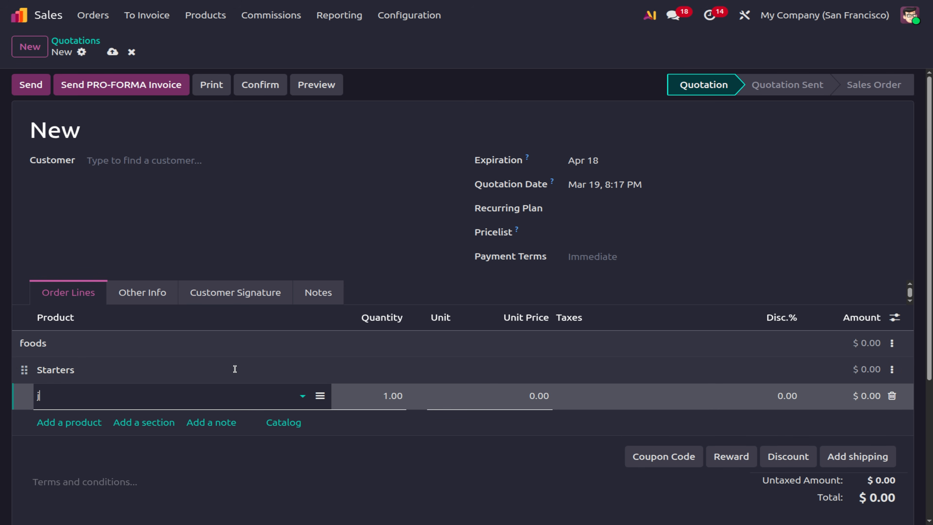
pyautogui.press('BackSpace')
pyautogui.write('ui\\\\')
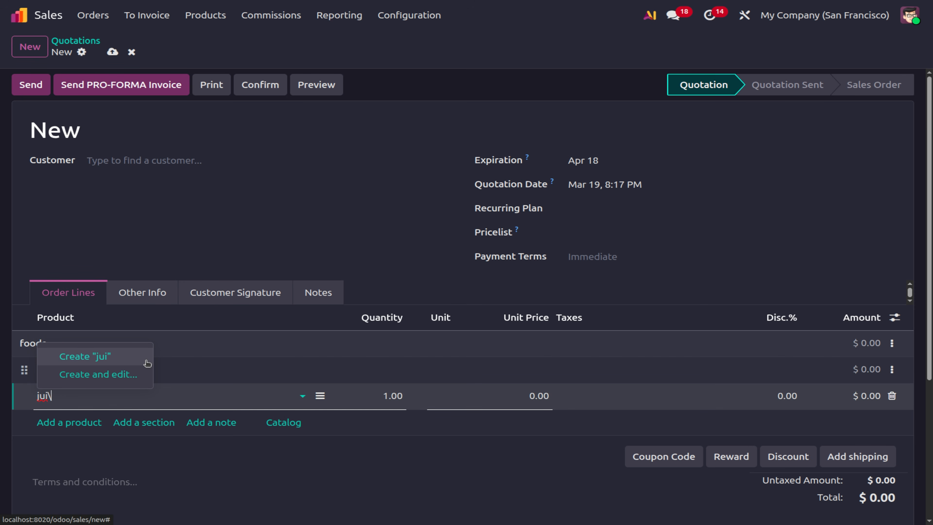
pyautogui.press('BackSpace')
pyautogui.press('BackSpace')
pyautogui.press('BackSpace')
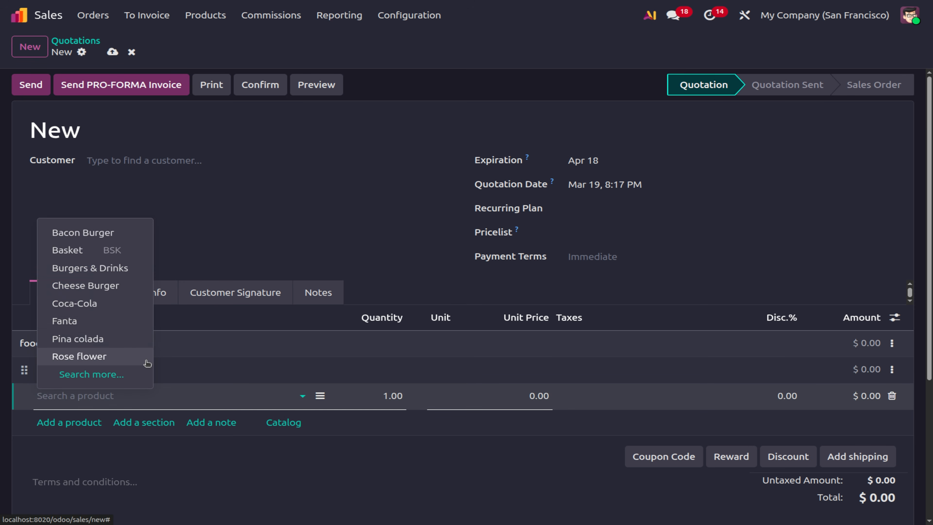
pyautogui.write('wate')
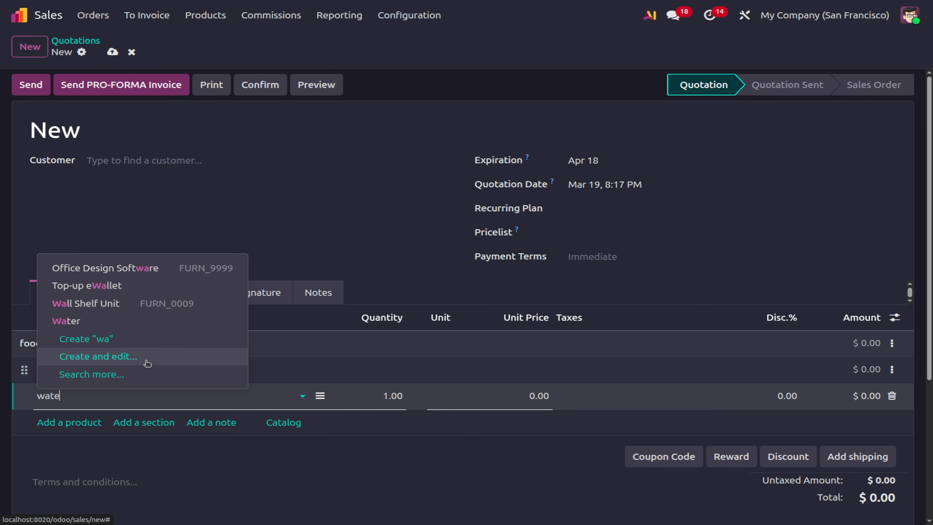
pyautogui.click(108, 326)
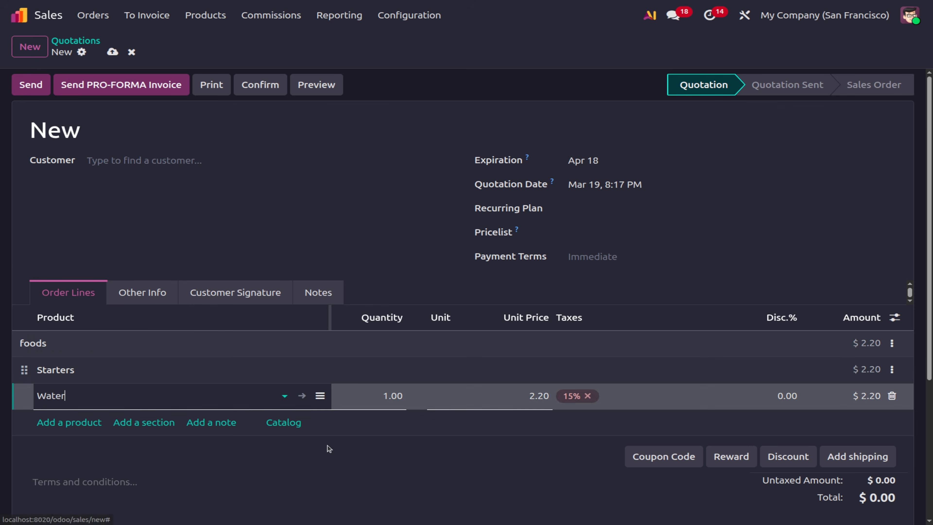
# Set the Starters section as optional.
pyautogui.click(892, 369)
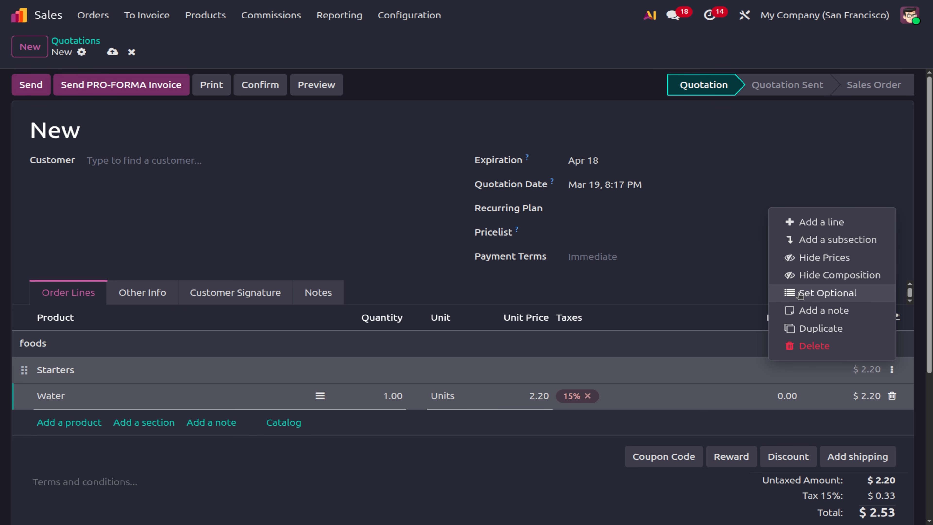
pyautogui.click(826, 293)
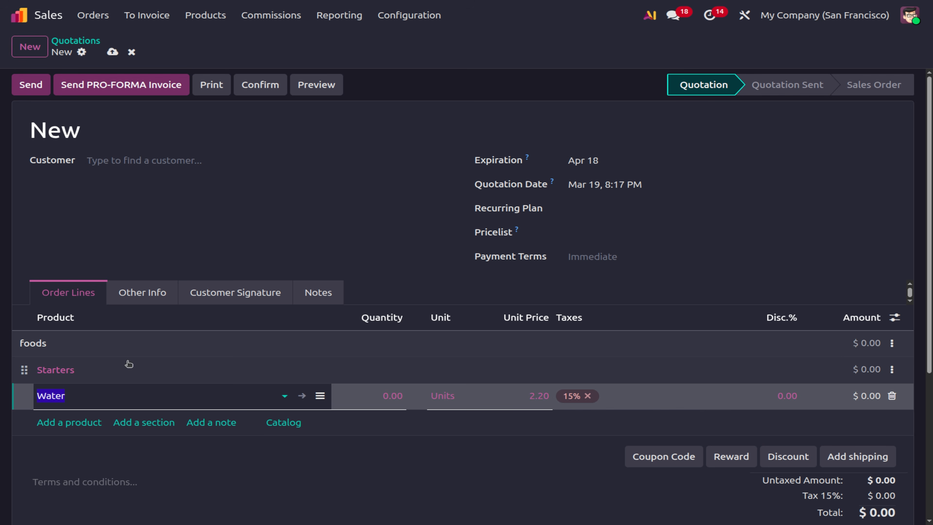
pyautogui.click(406, 481)
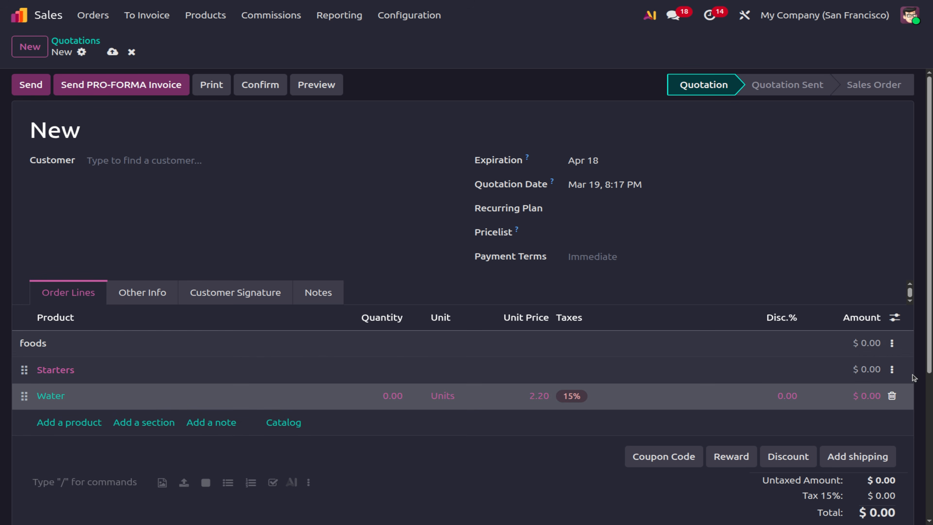
pyautogui.click(889, 372)
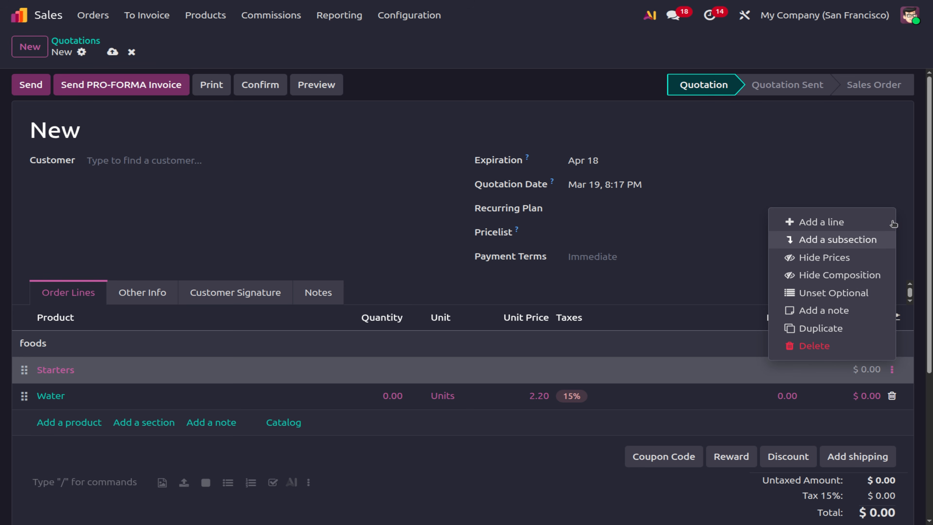
# Try to save the quotation and get a missing required fields warning for the empty customer.
pyautogui.click(382, 478)
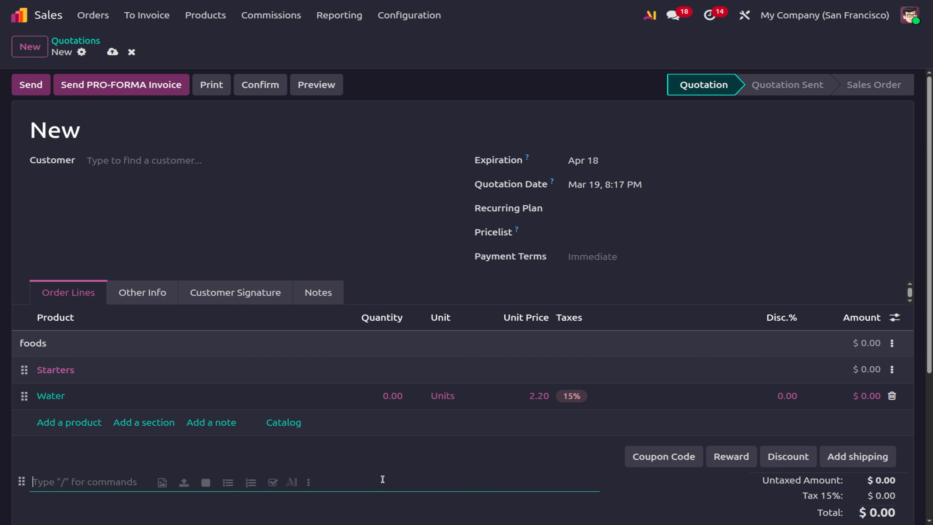
pyautogui.click(896, 342)
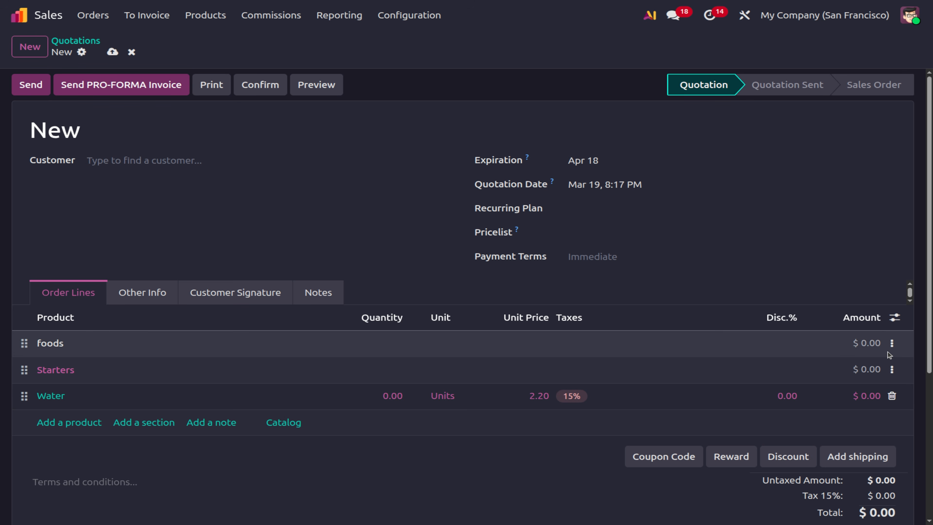
pyautogui.click(893, 346)
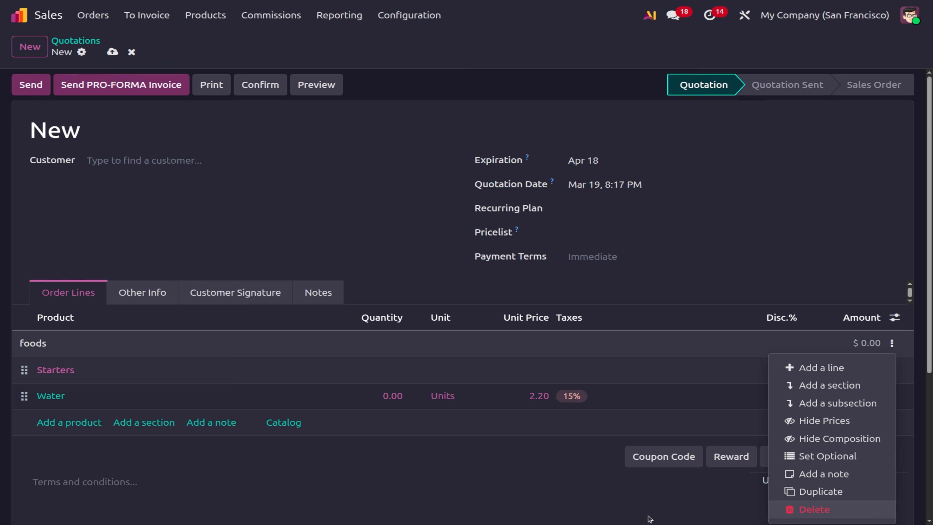
pyautogui.click(530, 492)
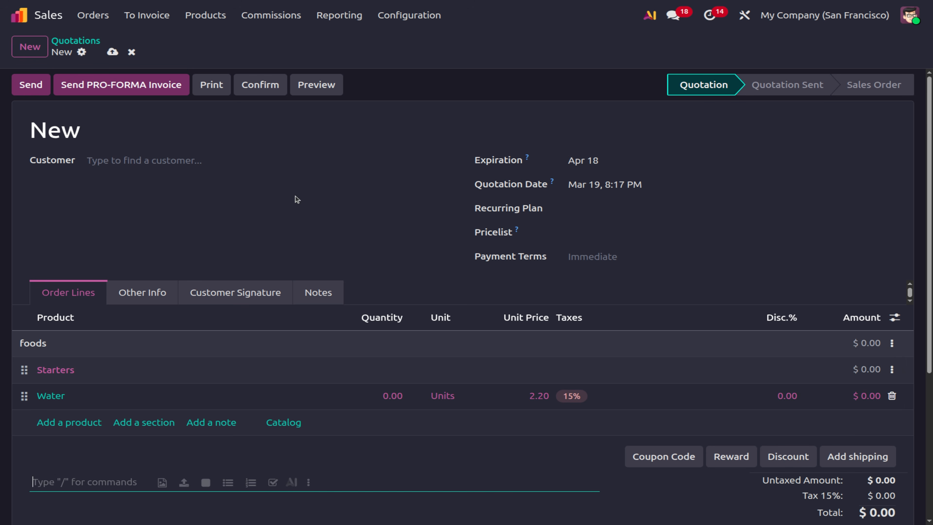
pyautogui.click(113, 51)
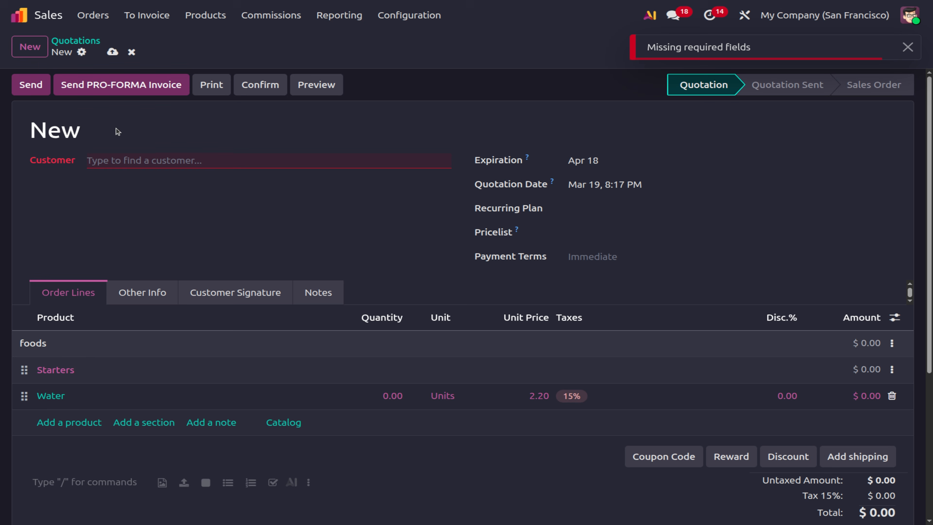
# Set OpenWood as the customer and save the quotation as S00076.
pyautogui.click(112, 164)
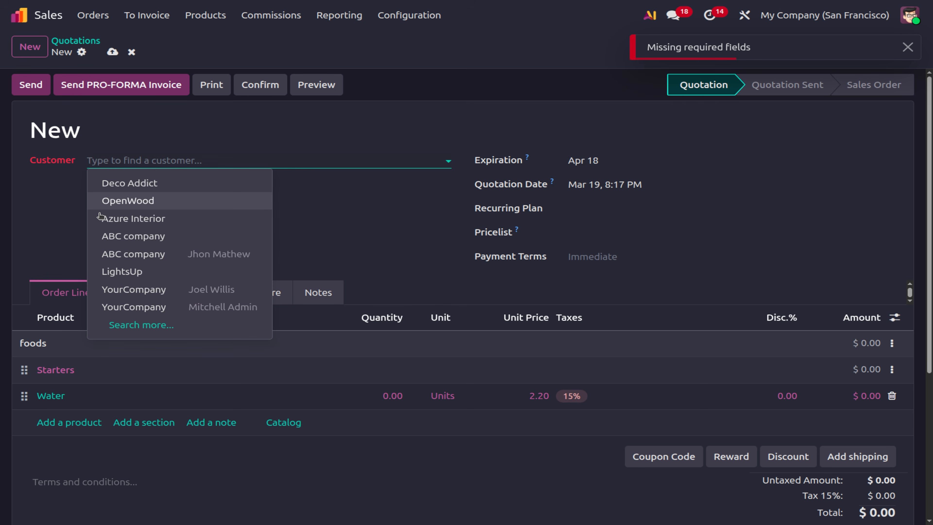
pyautogui.click(98, 205)
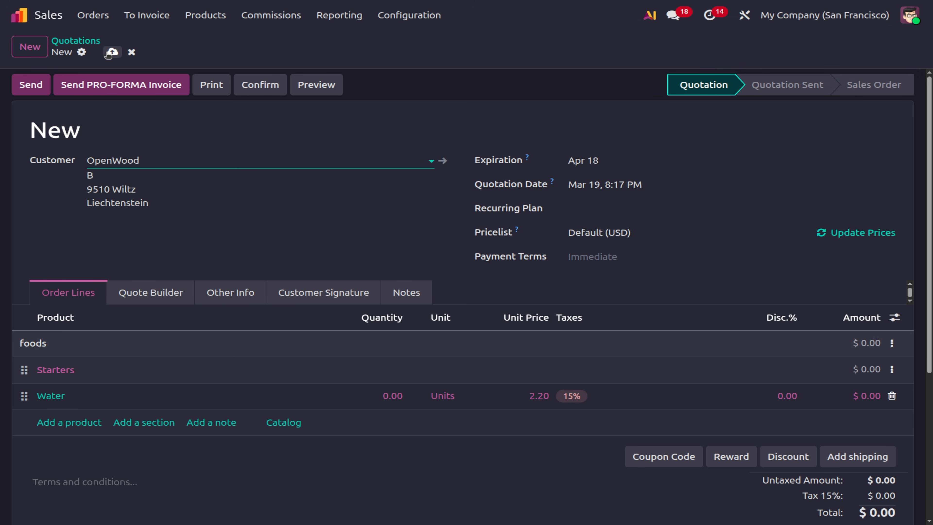
pyautogui.click(109, 53)
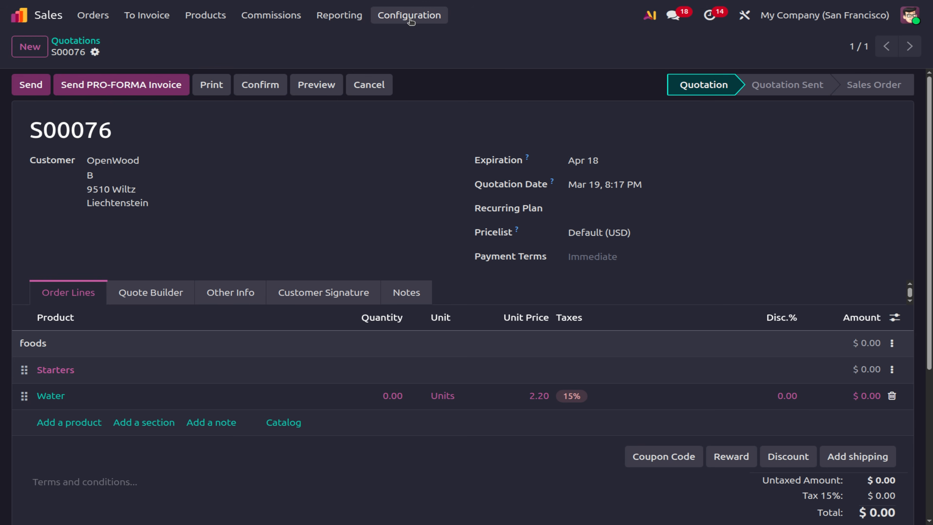
pyautogui.click(410, 18)
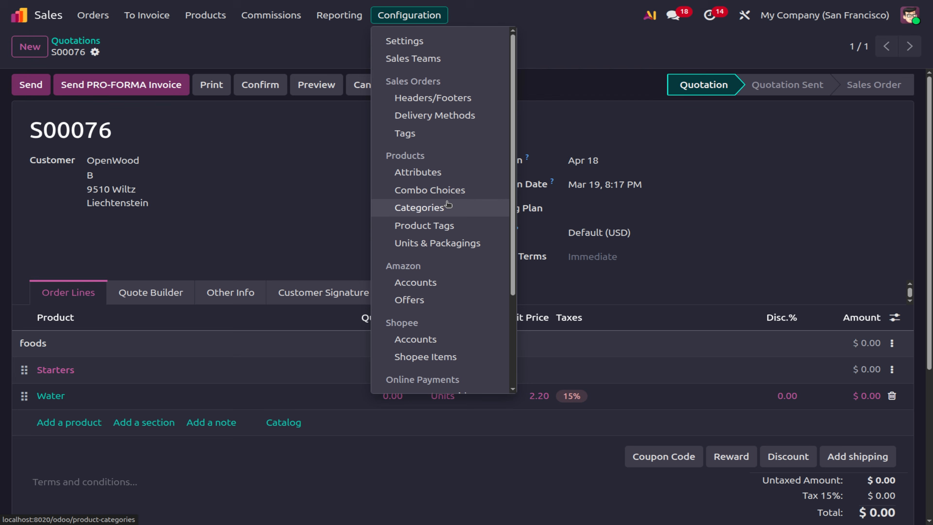
# Go from Product Categories to the Activity Types list and start a new activity type.
pyautogui.click(444, 208)
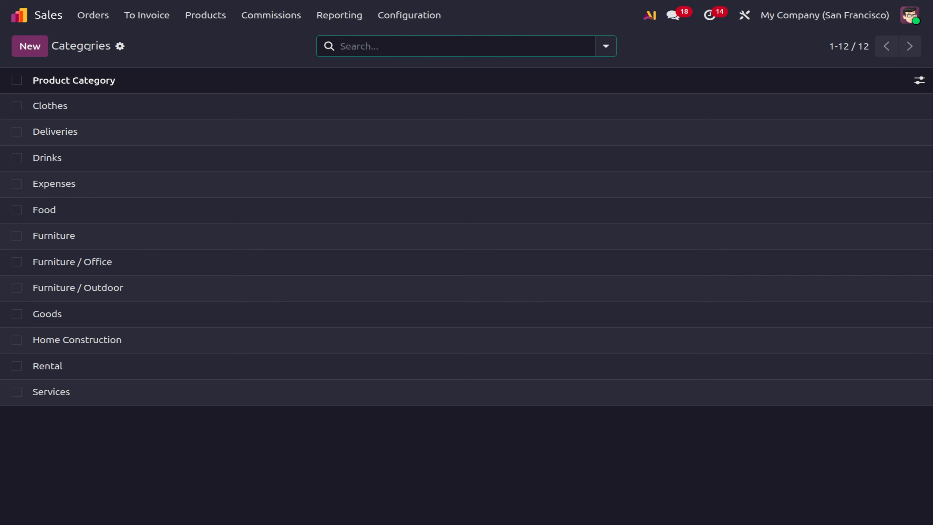
pyautogui.click(427, 19)
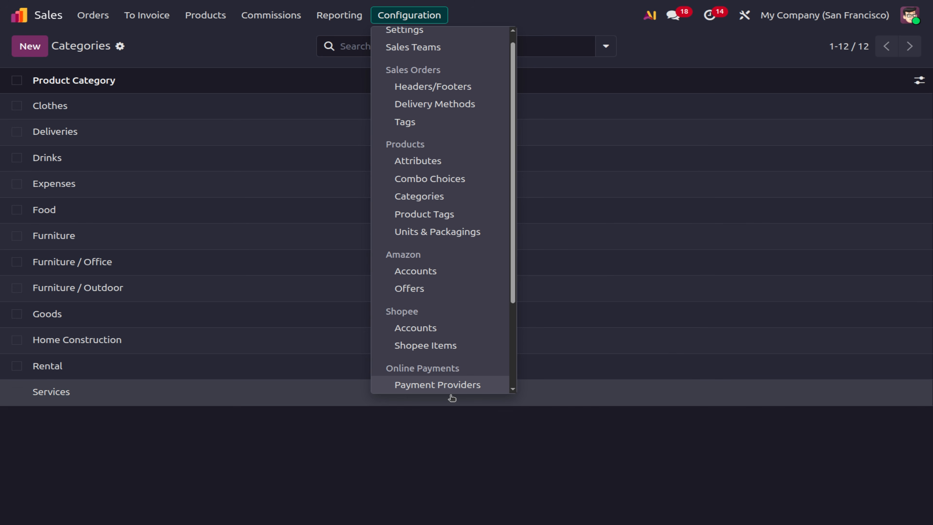
pyautogui.scroll(-3, 459, 363)
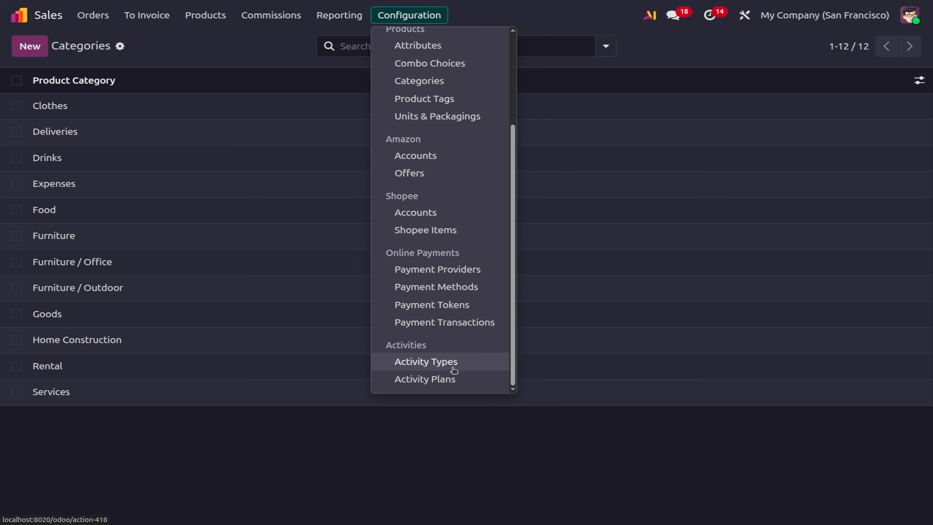
pyautogui.click(454, 369)
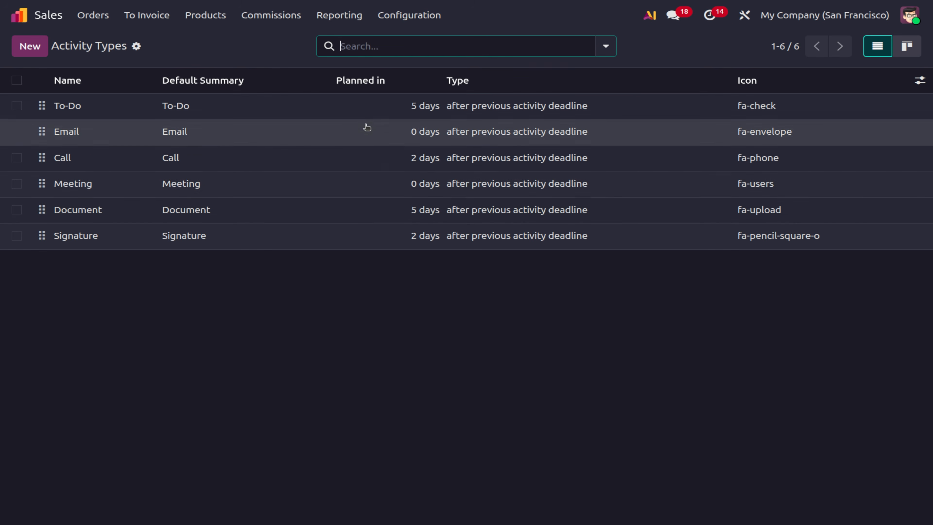
pyautogui.click(33, 53)
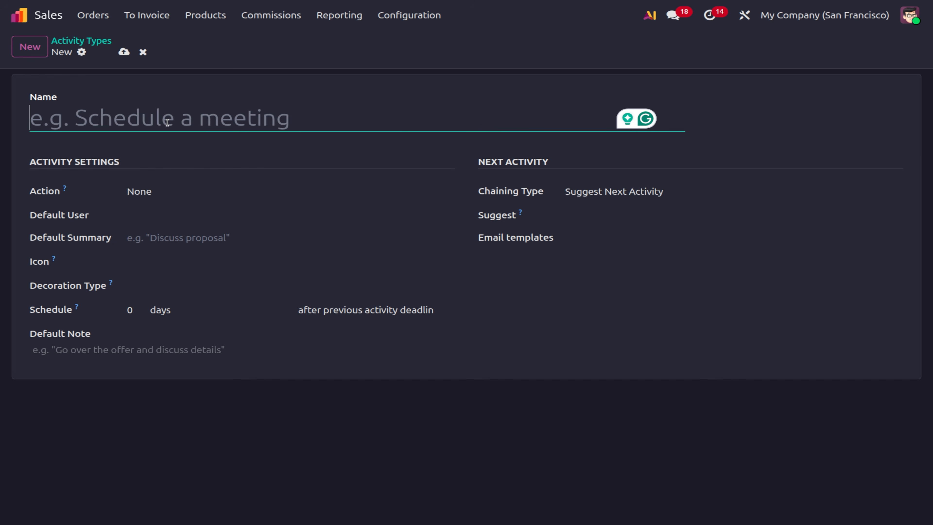
# Save an activity type 'scheduled meeting' with action Meeting and the admin as default user.
pyautogui.write('scheduled meetin')
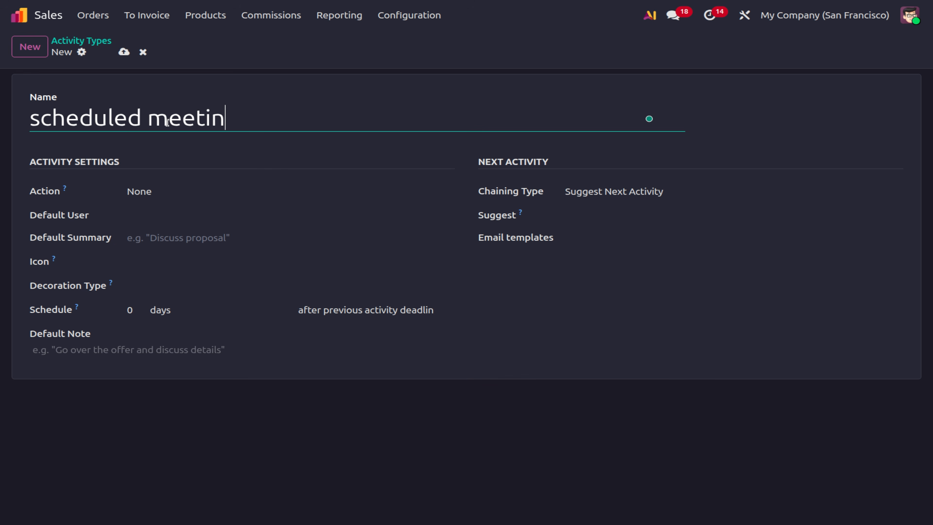
pyautogui.write('g')
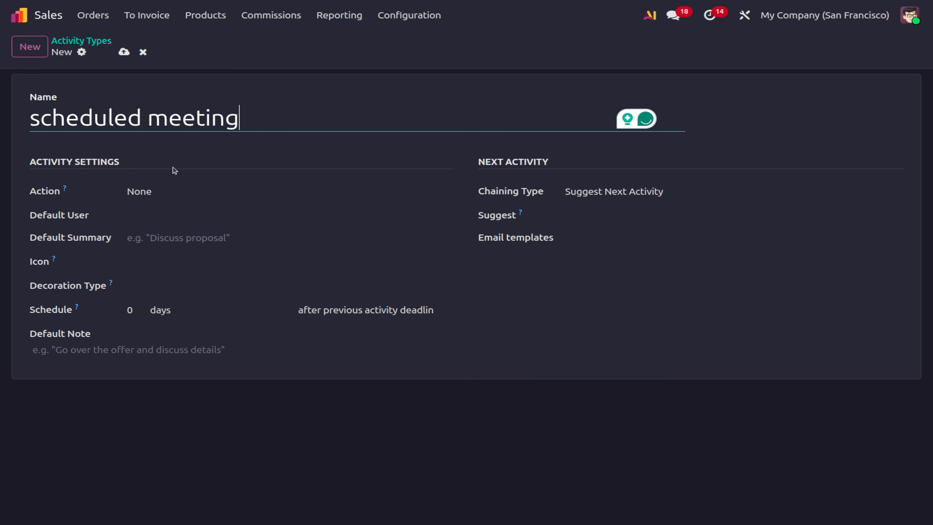
pyautogui.click(131, 190)
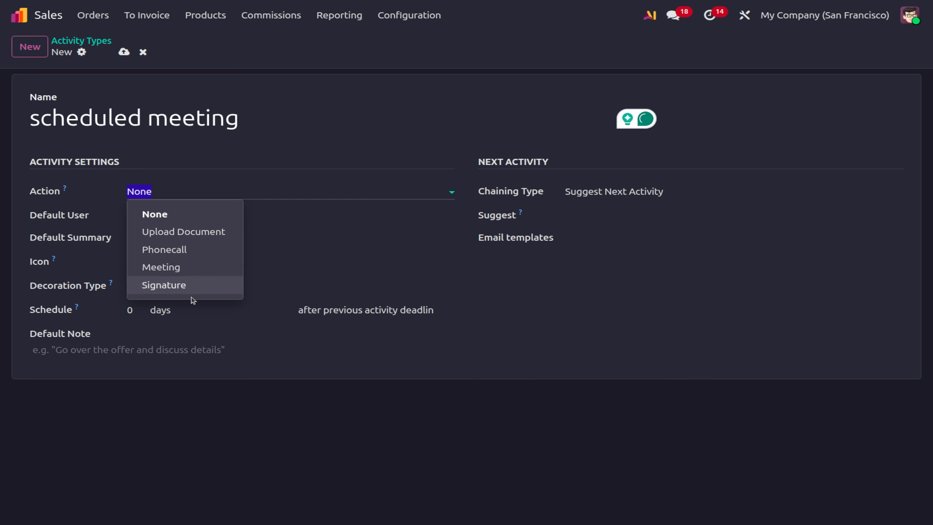
pyautogui.click(181, 271)
pyautogui.click(142, 221)
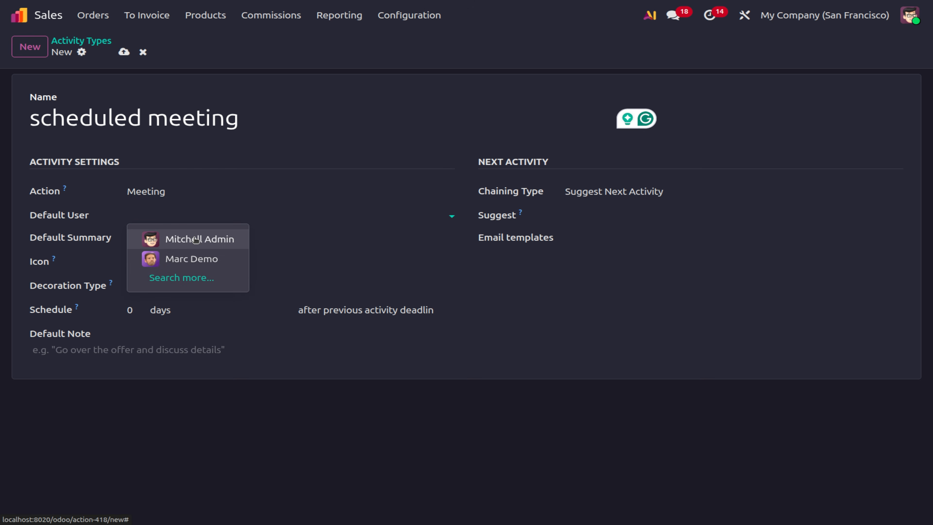
pyautogui.click(196, 239)
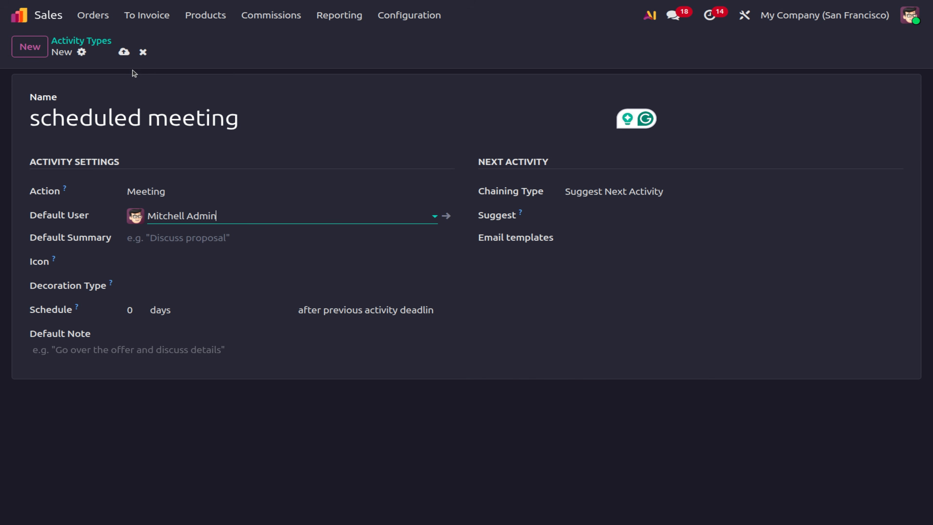
pyautogui.click(124, 51)
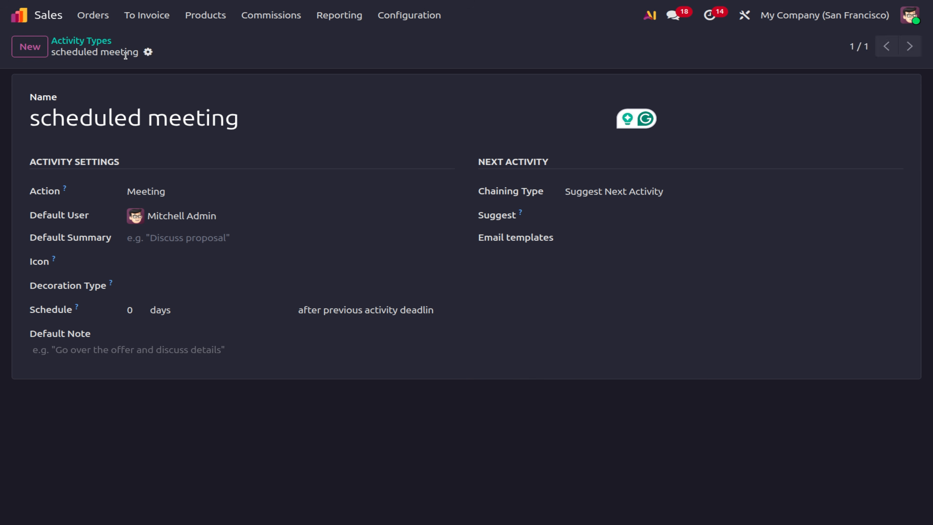
pyautogui.click(94, 15)
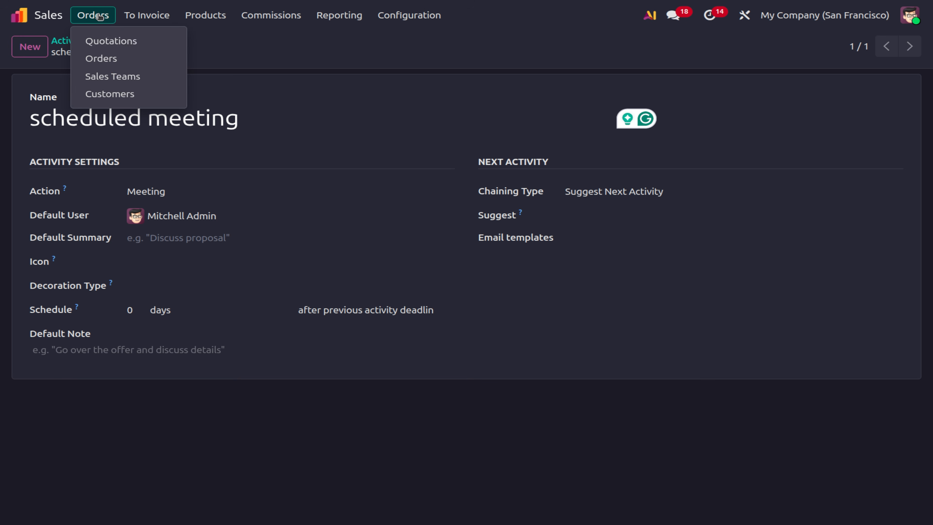
# Schedule a 'scheduled meeting' activity on quotation S00045 from the quotations list.
pyautogui.click(128, 41)
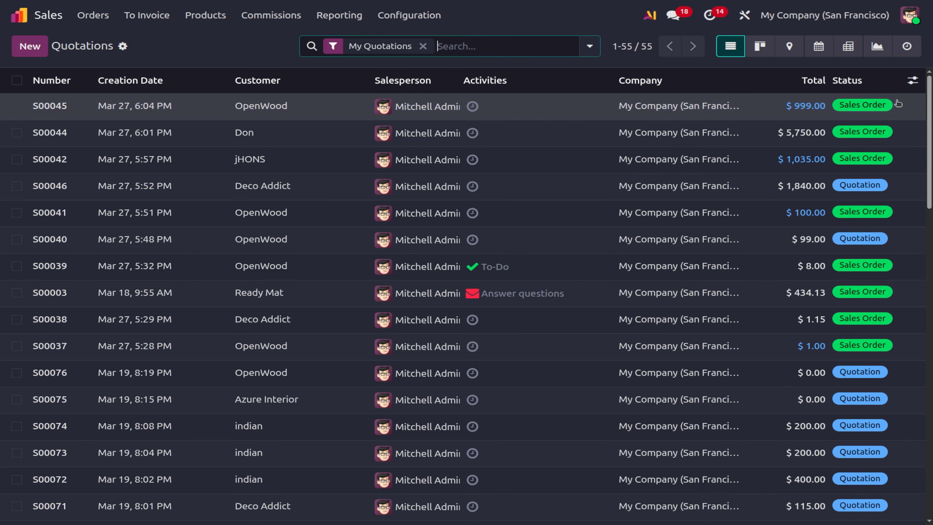
pyautogui.click(470, 107)
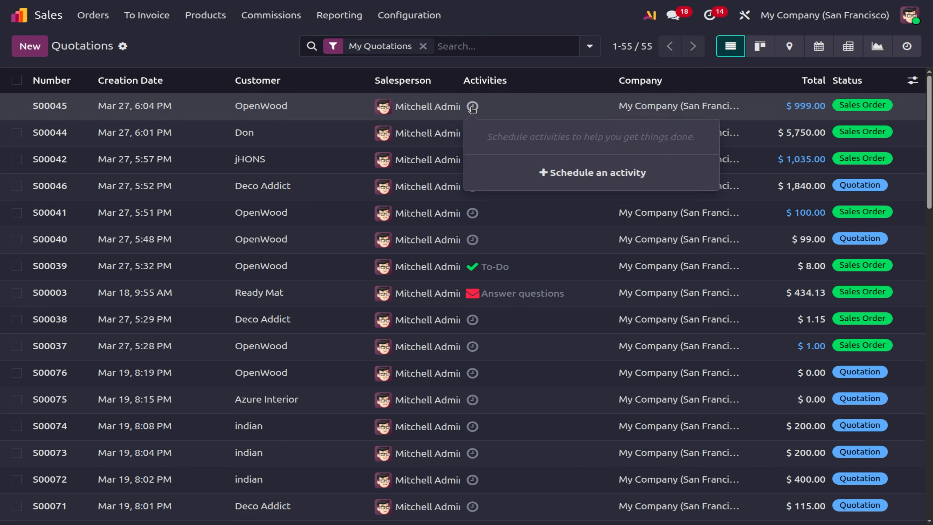
pyautogui.click(566, 173)
pyautogui.click(426, 198)
pyautogui.click(132, 382)
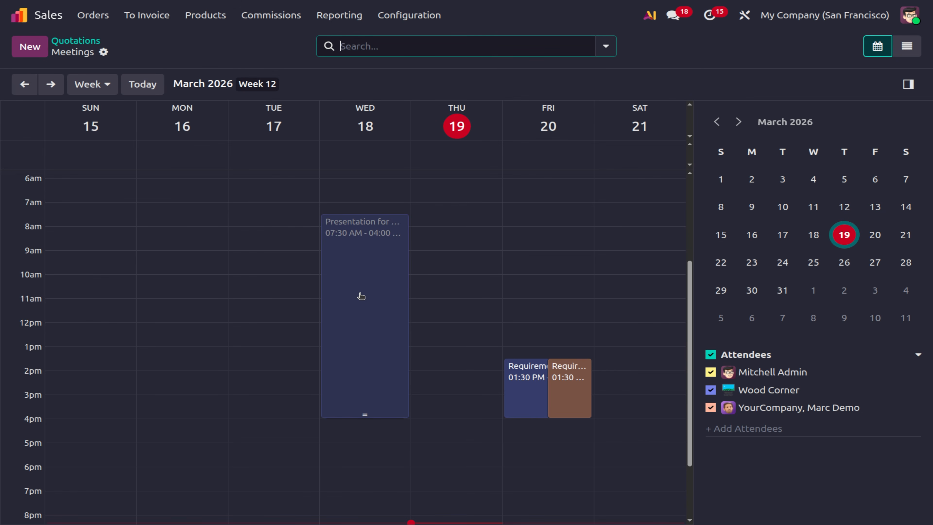
pyautogui.click(84, 42)
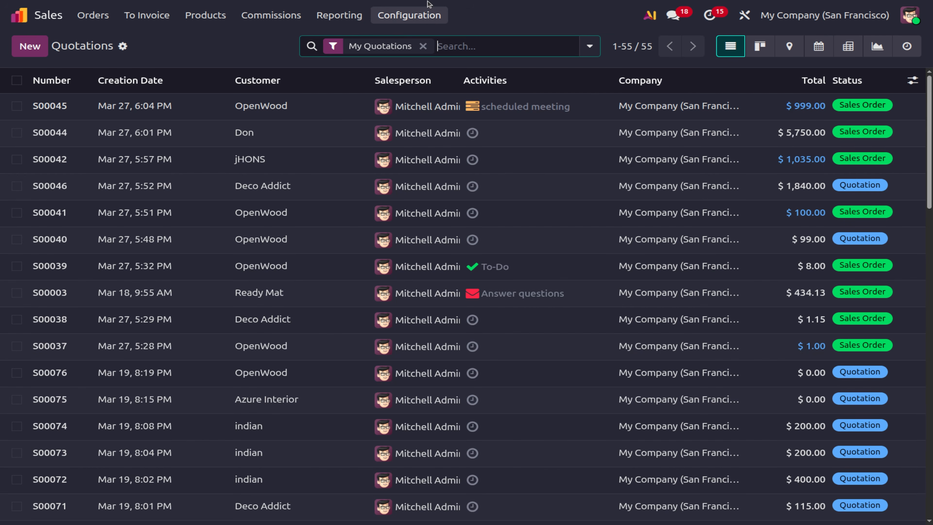
pyautogui.click(409, 15)
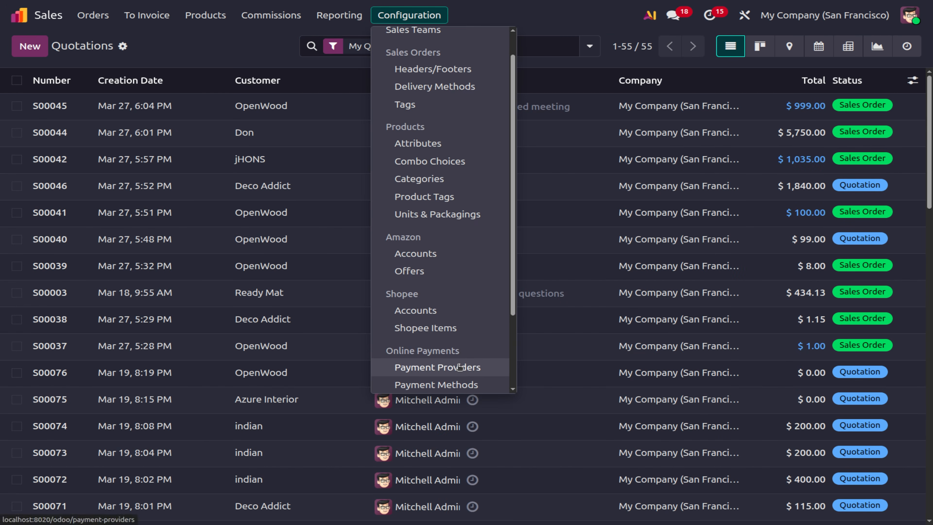
# Open Activity Plans from the Configuration menu and start a new Sale Order Plan.
pyautogui.scroll(-3, 459, 368)
pyautogui.click(457, 383)
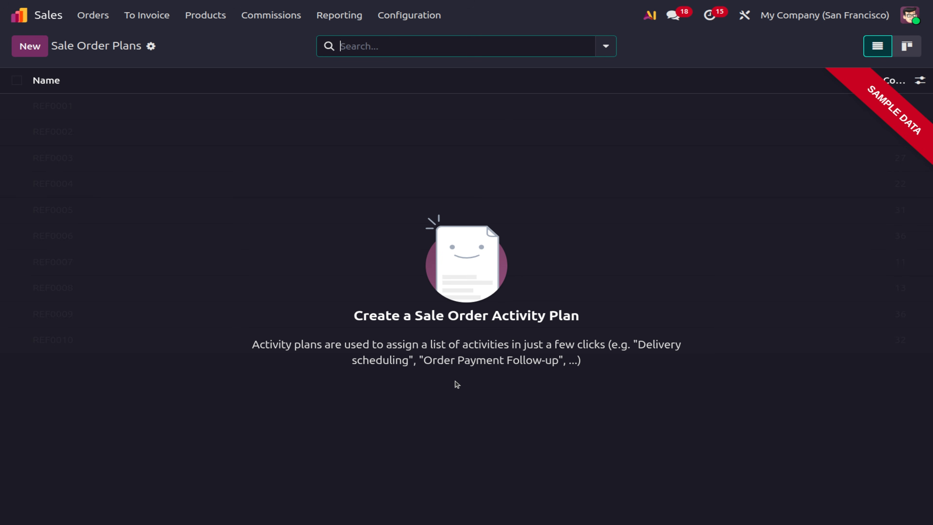
pyautogui.click(38, 56)
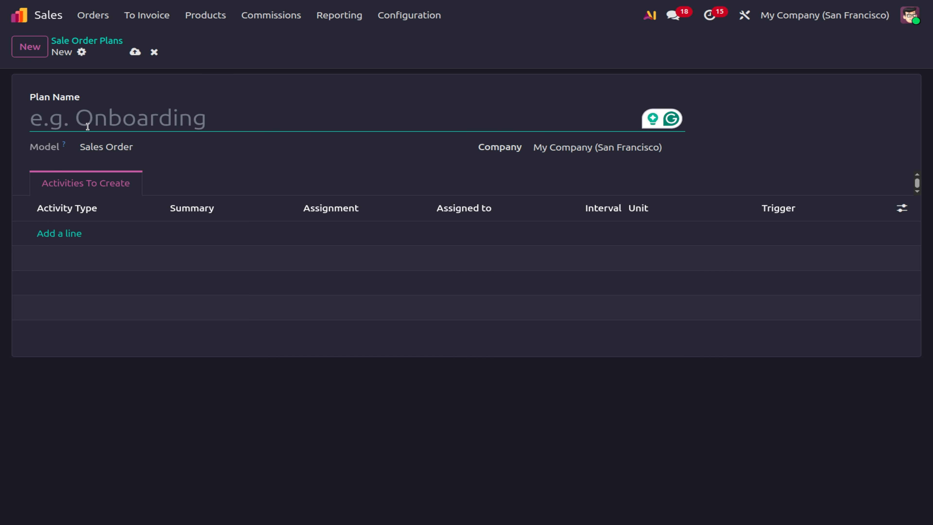
# Name the plan 'activity plan', correcting the misspelled name.
pyautogui.write('act')
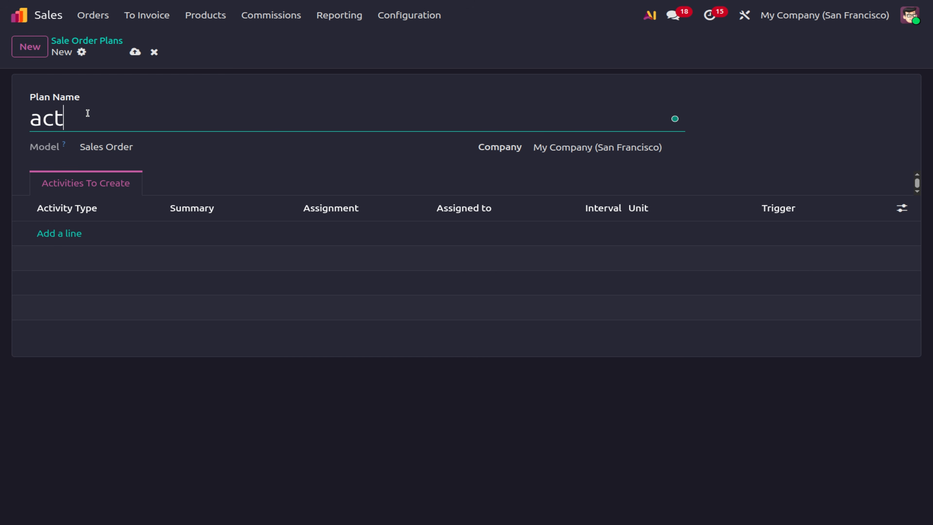
pyautogui.write('ivety paln')
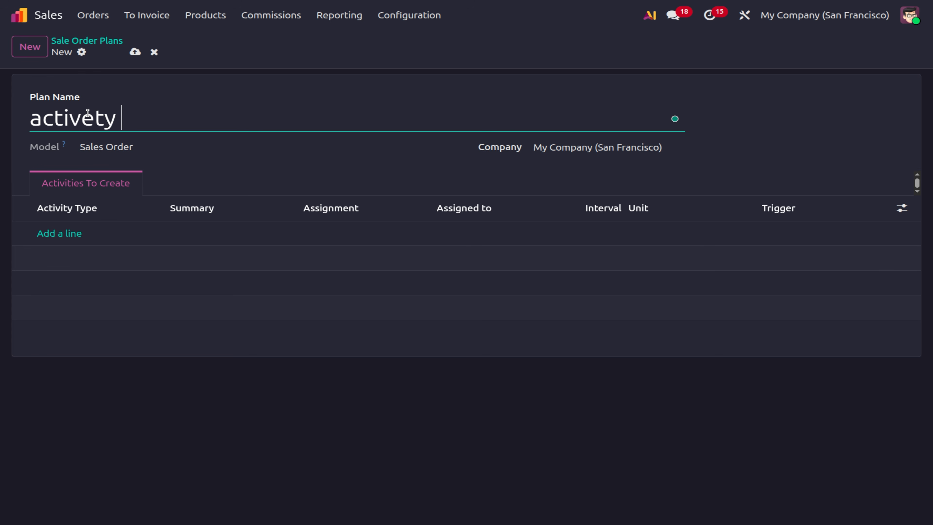
pyautogui.press('BackSpace')
pyautogui.press('BackSpace')
pyautogui.press('BackSpace')
pyautogui.write('lan')
pyautogui.click(69, 234)
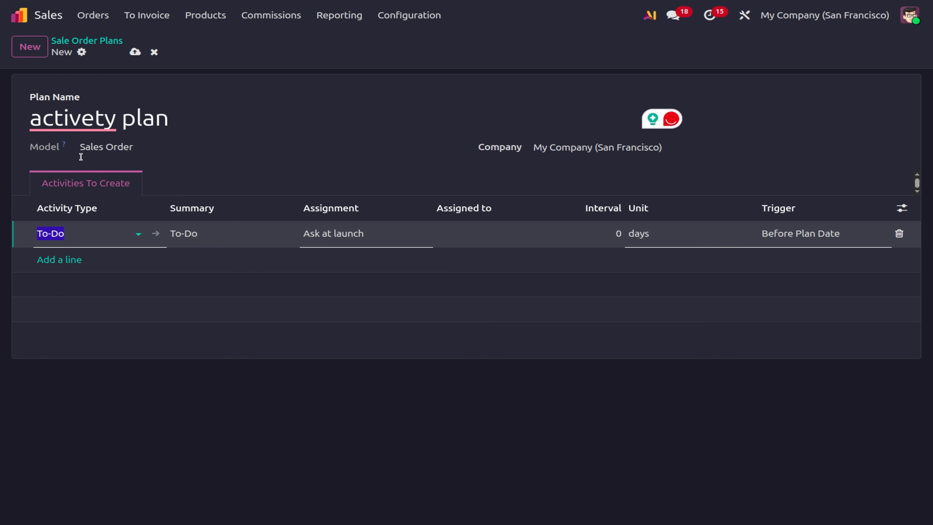
pyautogui.moveTo(90, 121)
pyautogui.click(55, 162)
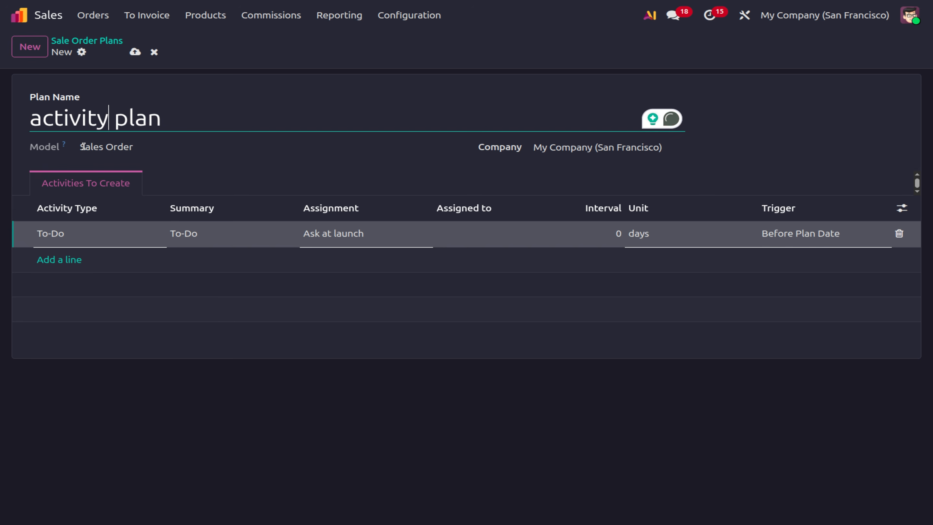
# Add three activity lines of types Call, Meeting and Signature.
pyautogui.click(66, 237)
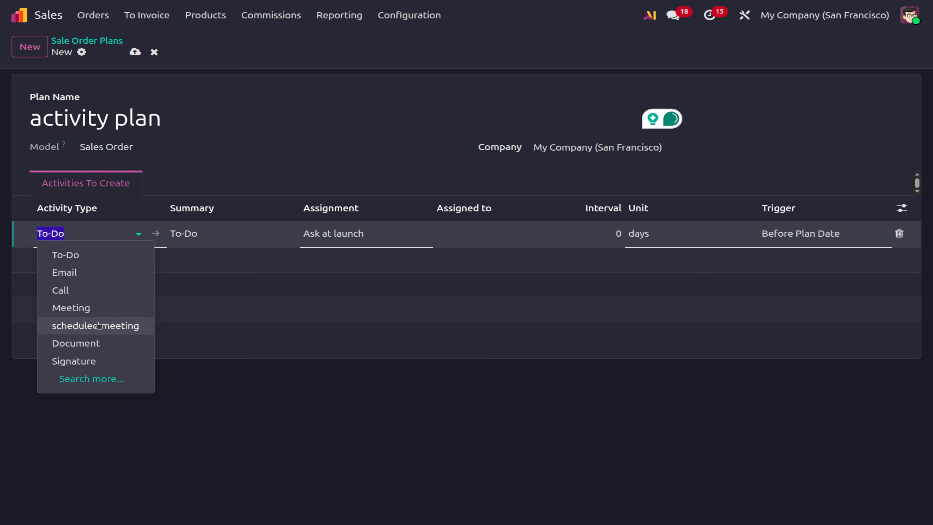
pyautogui.click(86, 293)
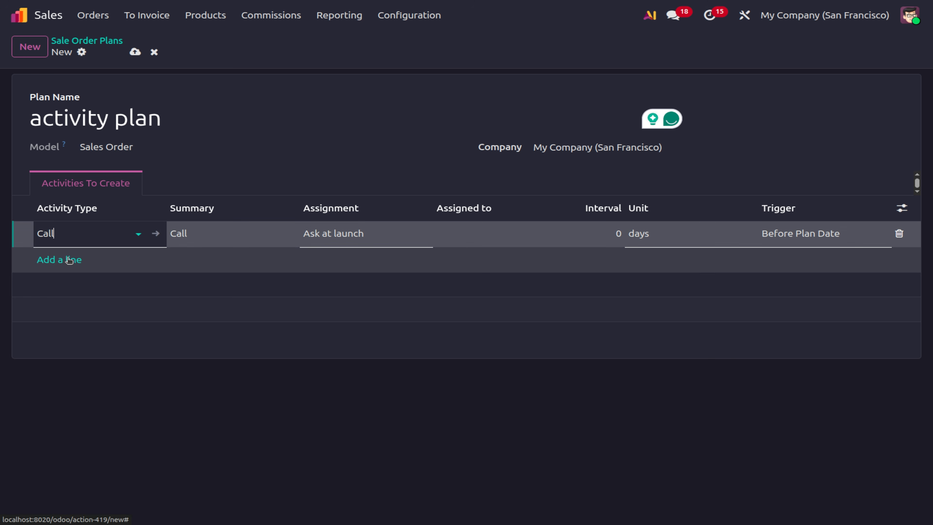
pyautogui.click(66, 259)
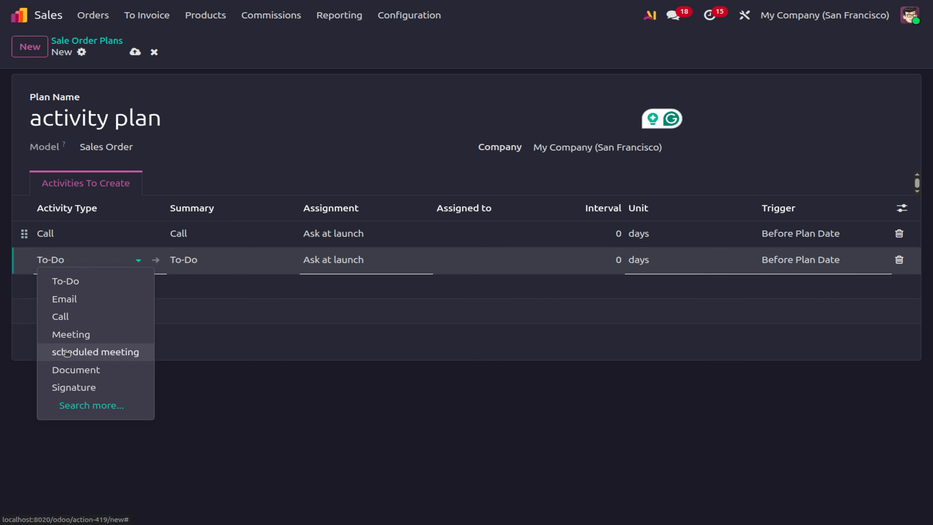
pyautogui.click(65, 337)
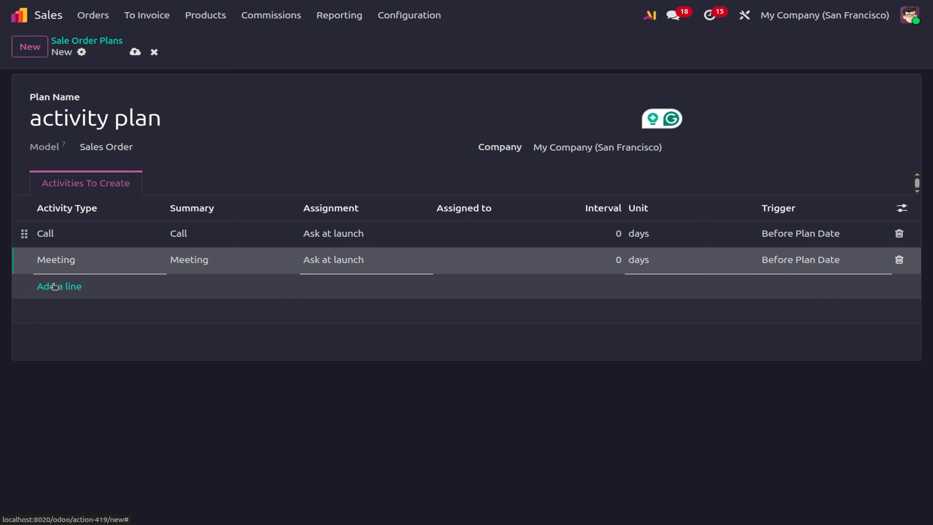
pyautogui.click(54, 286)
pyautogui.click(53, 286)
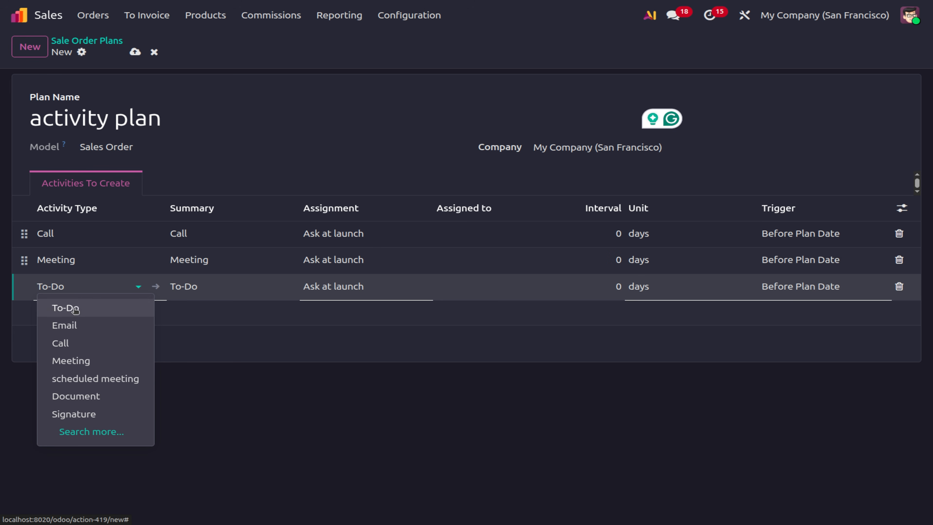
pyautogui.click(75, 414)
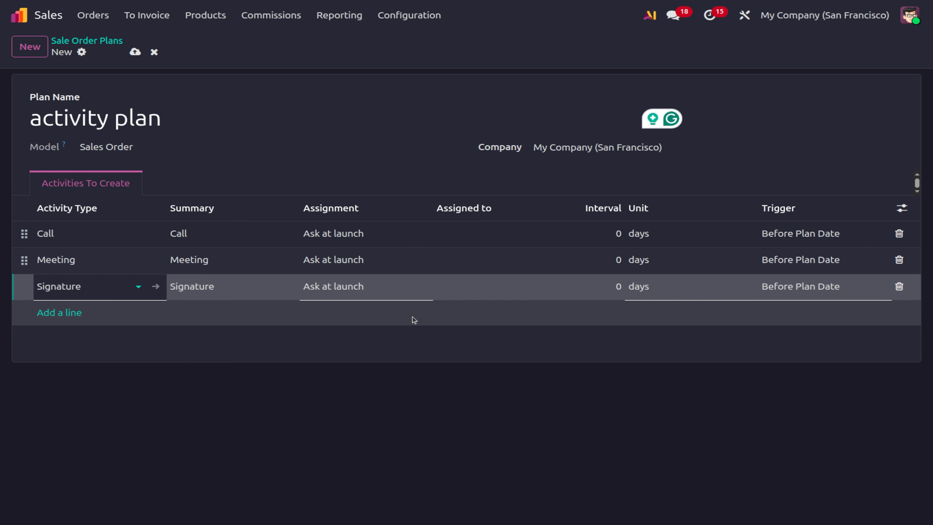
# Keep the Call activity's assignment as Ask at launch and save the plan.
pyautogui.click(318, 236)
pyautogui.click(317, 237)
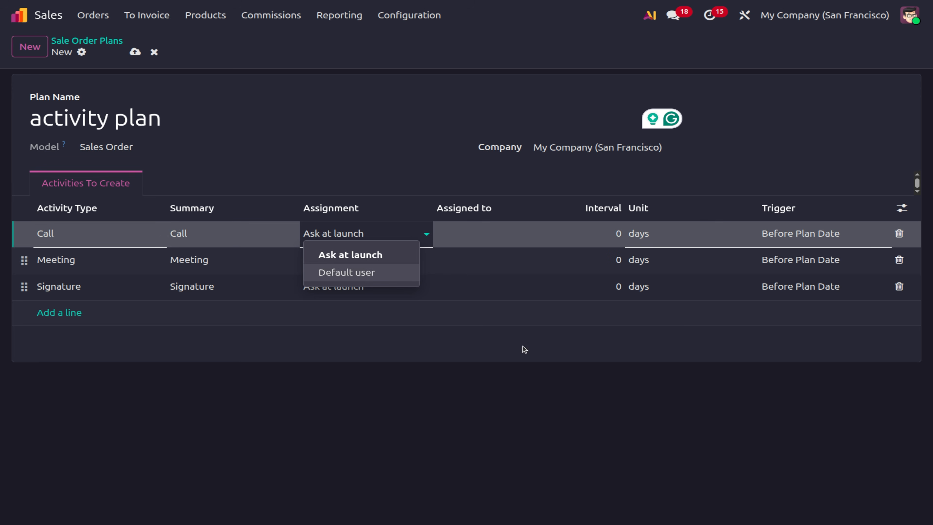
pyautogui.click(532, 368)
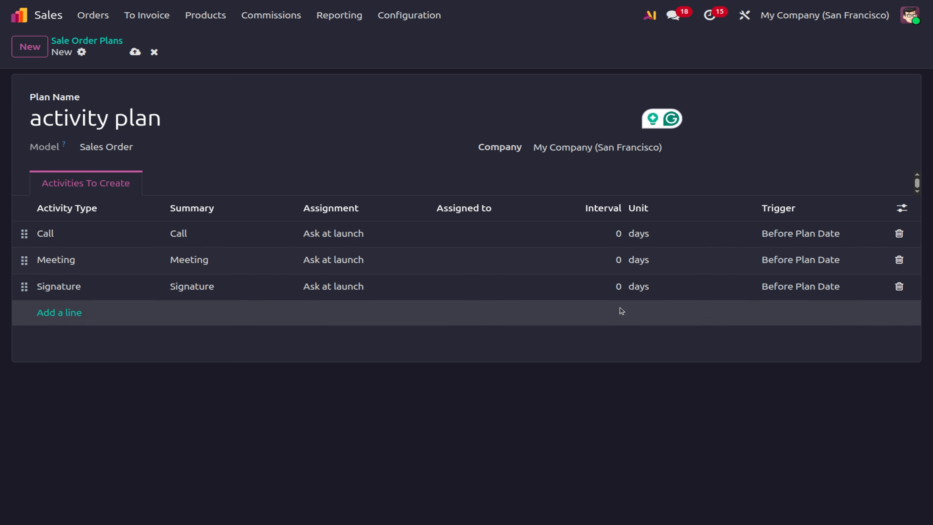
pyautogui.click(135, 51)
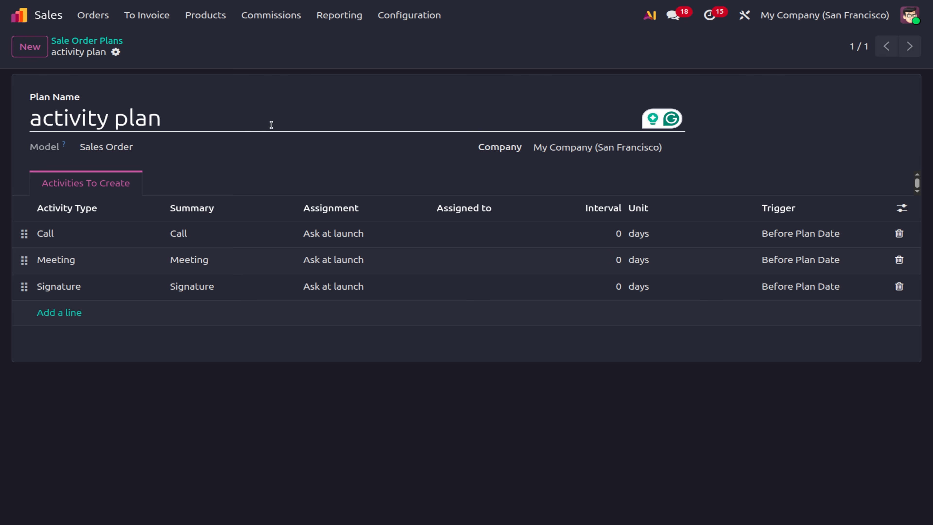
pyautogui.click(87, 41)
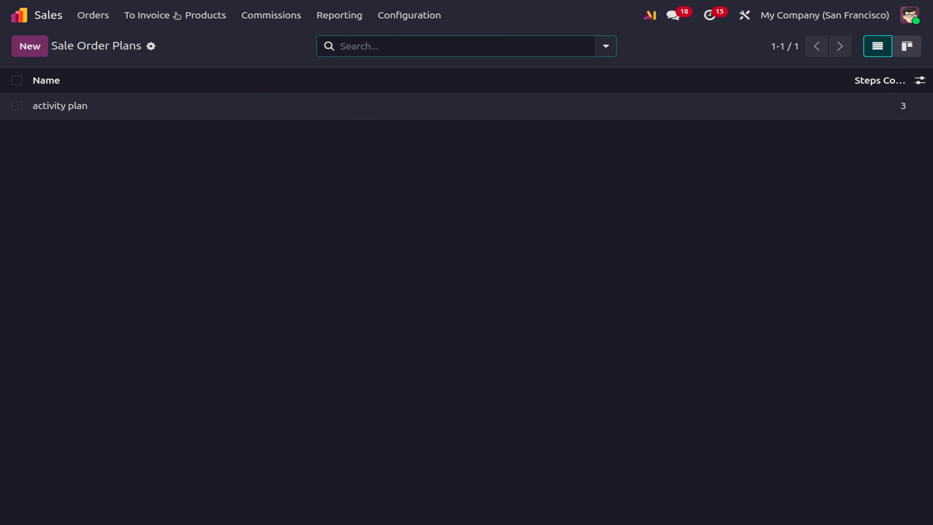
# Return to the quotations list and open activity scheduling for quotation S00044.
pyautogui.click(93, 15)
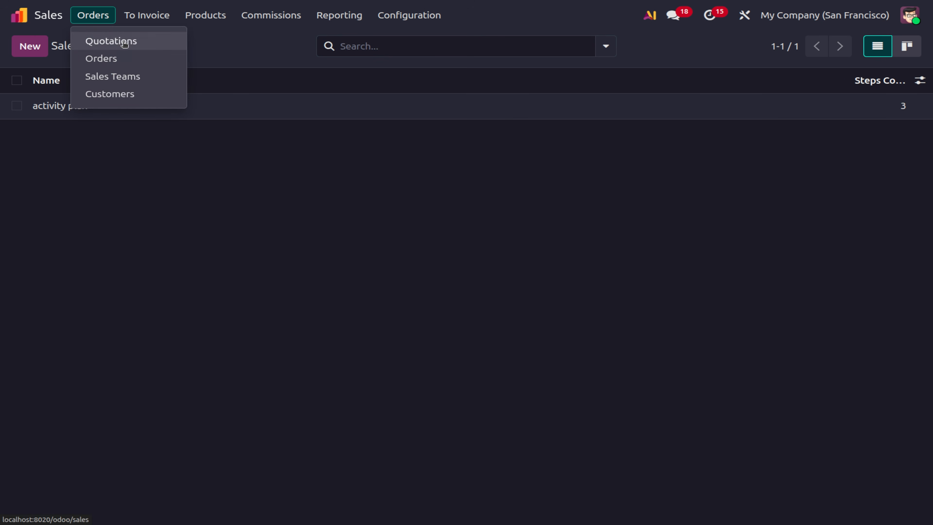
pyautogui.click(125, 44)
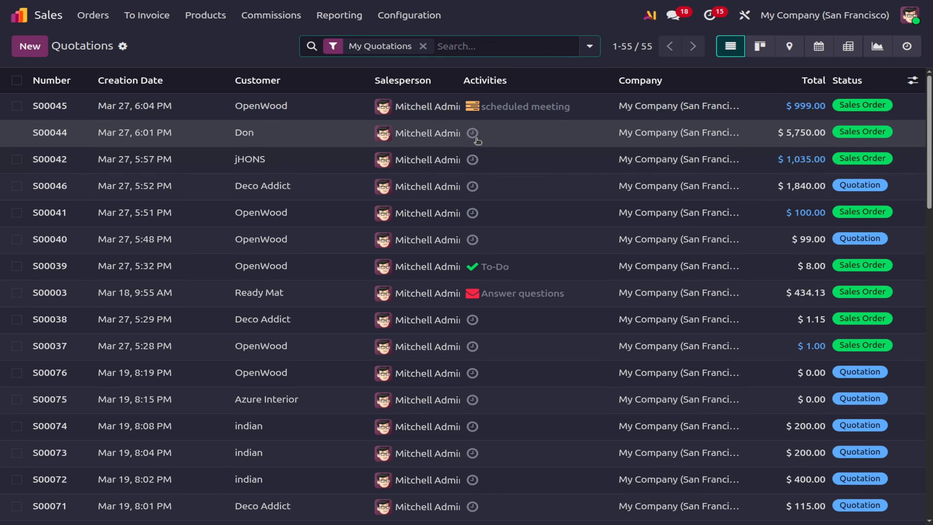
pyautogui.click(473, 133)
pyautogui.click(581, 192)
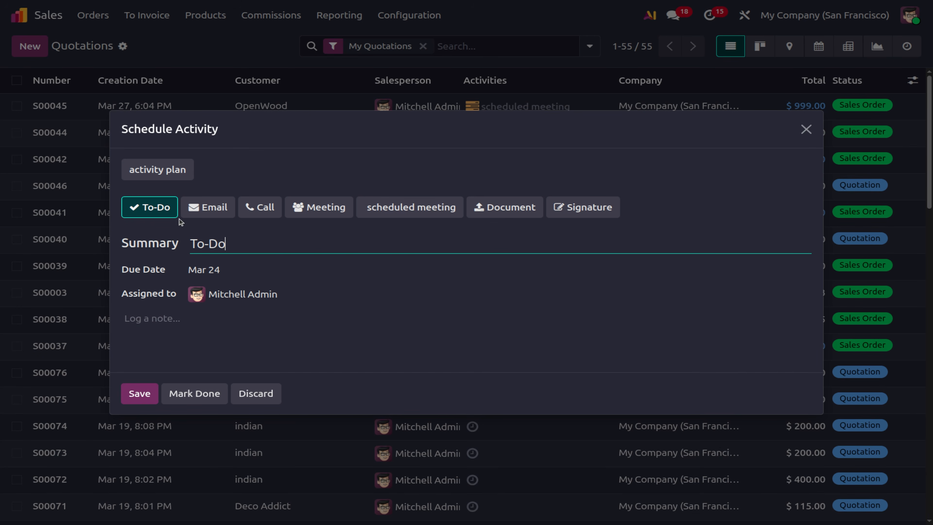
# Schedule the activity plan's Call, Meeting and Signature activities on S00044, then review them.
pyautogui.click(167, 178)
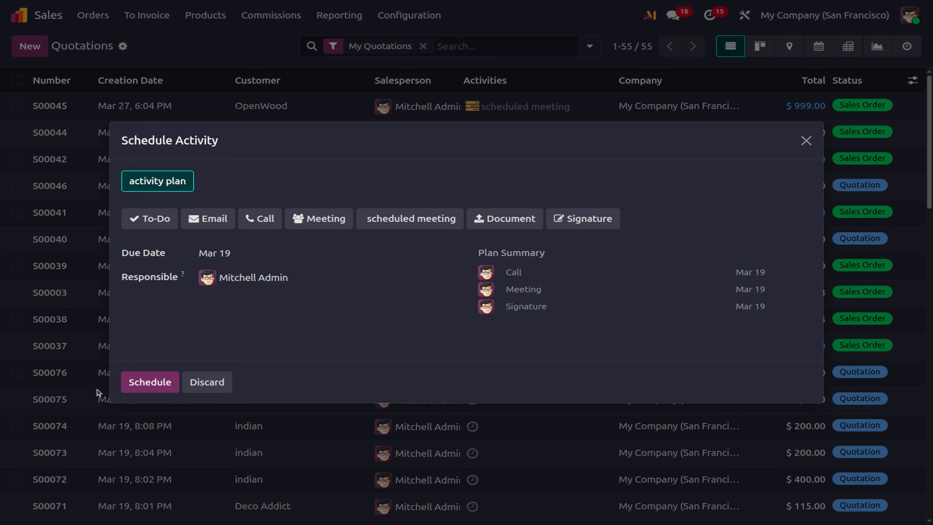
pyautogui.click(135, 384)
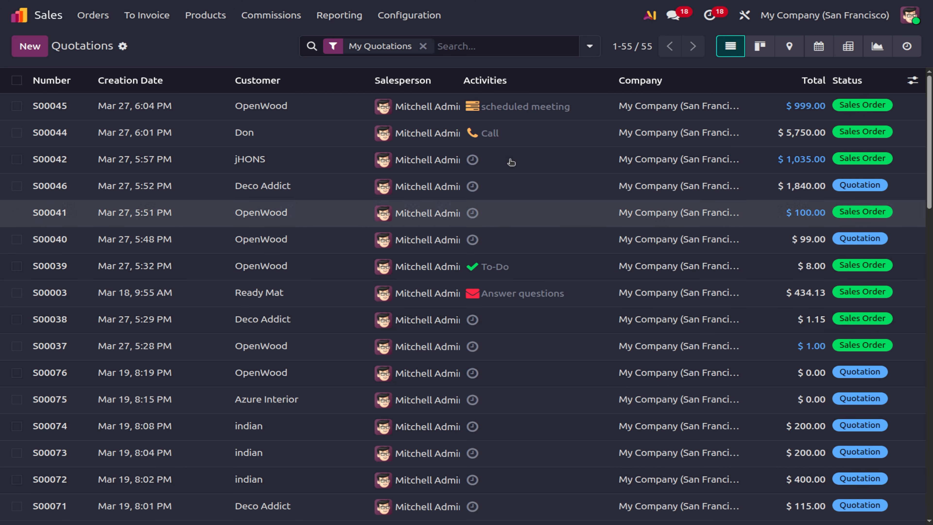
pyautogui.click(494, 137)
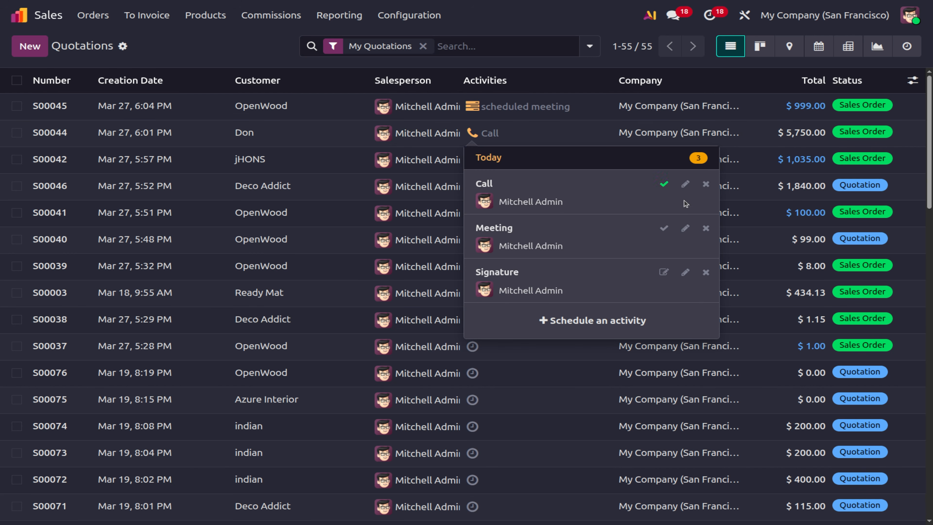
# Mark S00044's Call and Meeting activities as done, leaving only Signature pending.
pyautogui.click(665, 185)
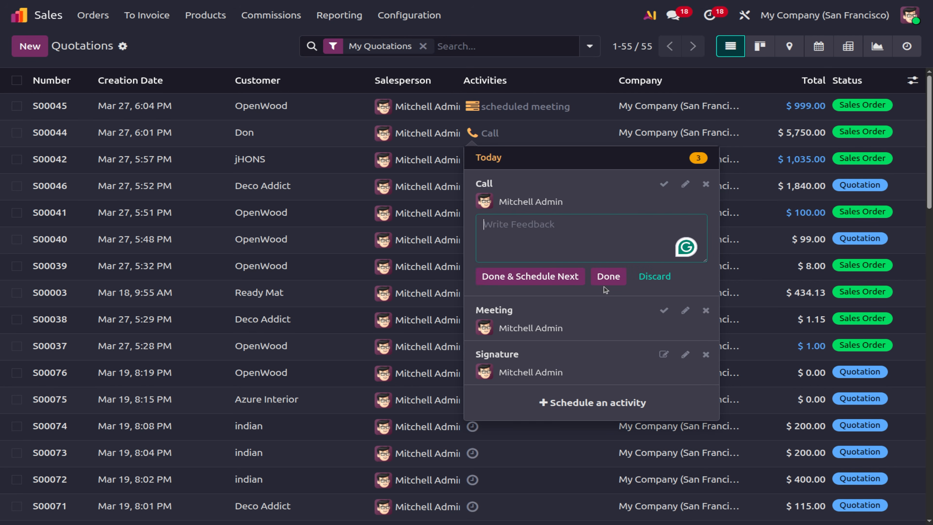
pyautogui.click(605, 278)
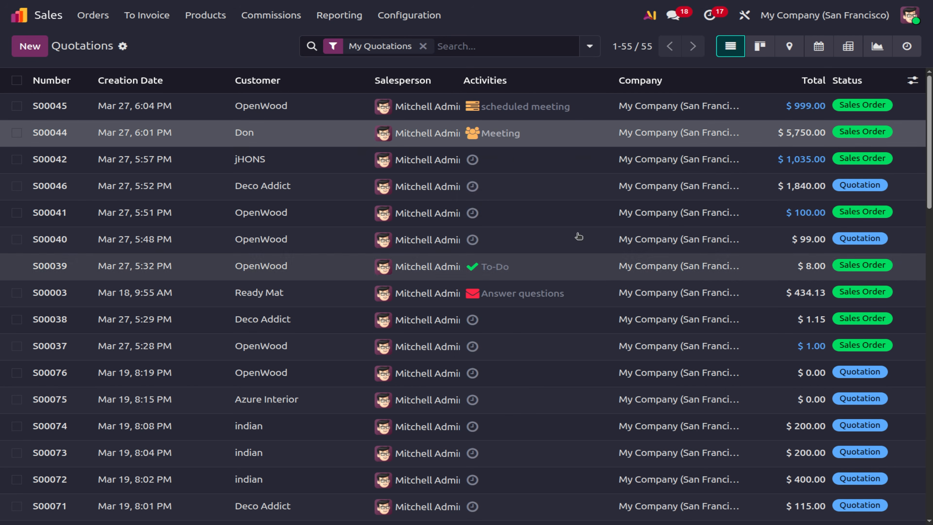
pyautogui.click(487, 137)
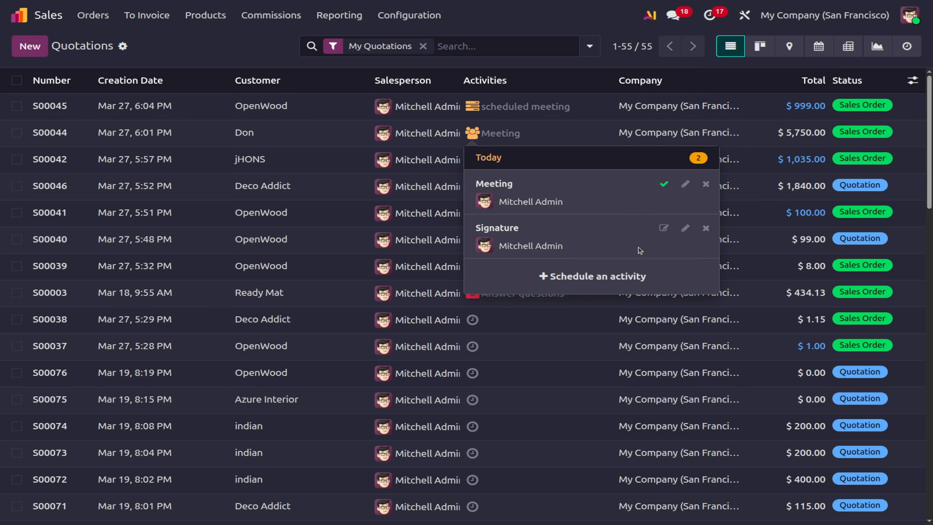
pyautogui.click(664, 183)
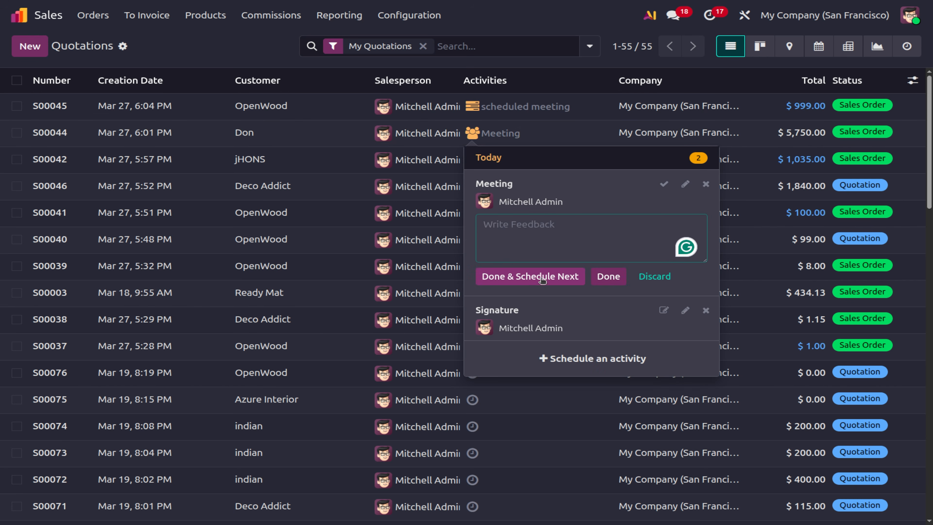
pyautogui.click(609, 277)
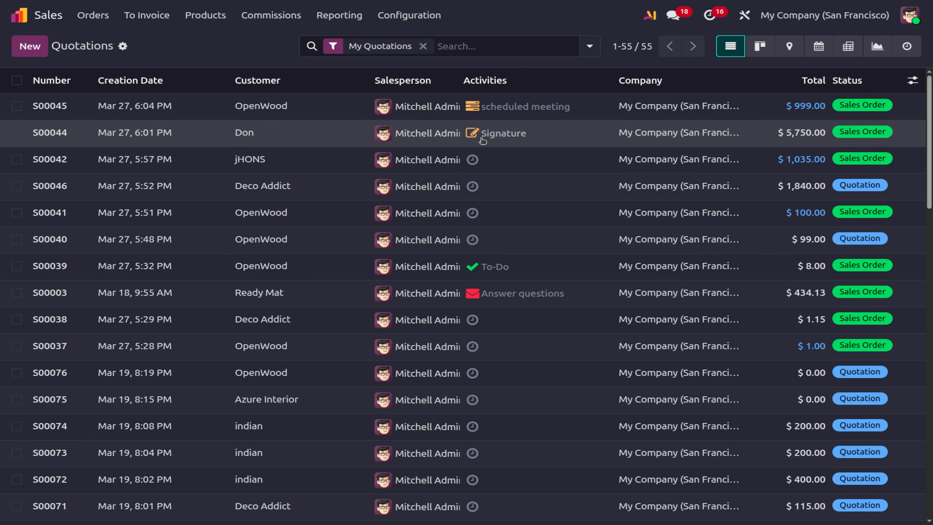
pyautogui.click(482, 139)
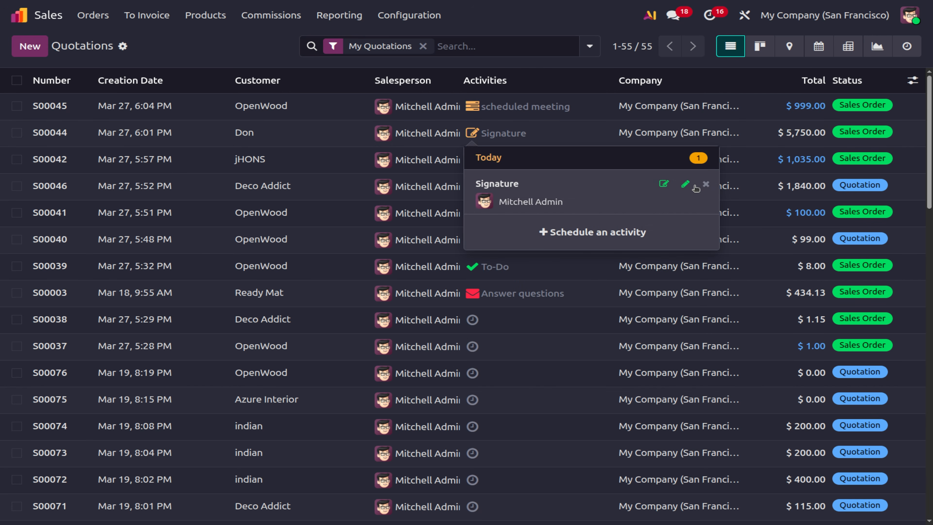
# Try sending a signature request for S00044 using the Non-Disclosure Agreement.pdf template.
pyautogui.click(664, 185)
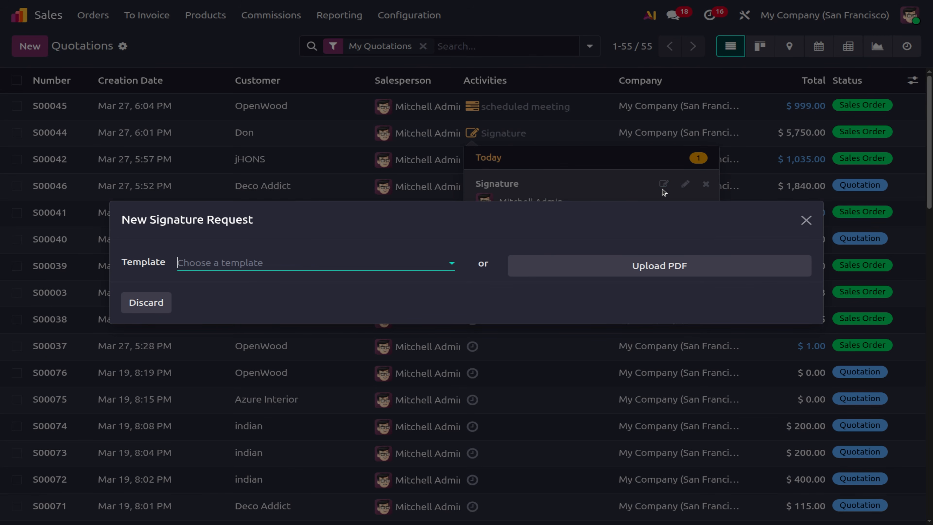
pyautogui.click(290, 265)
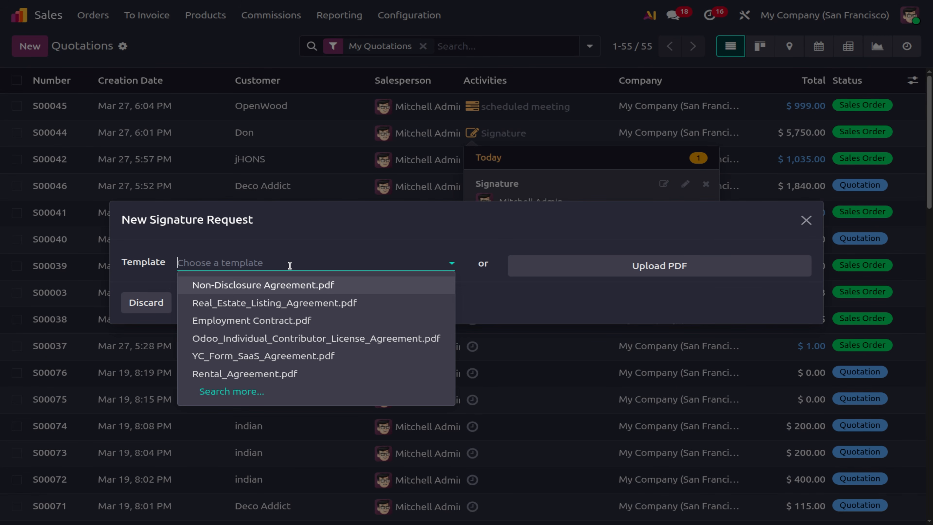
pyautogui.click(230, 293)
pyautogui.click(150, 411)
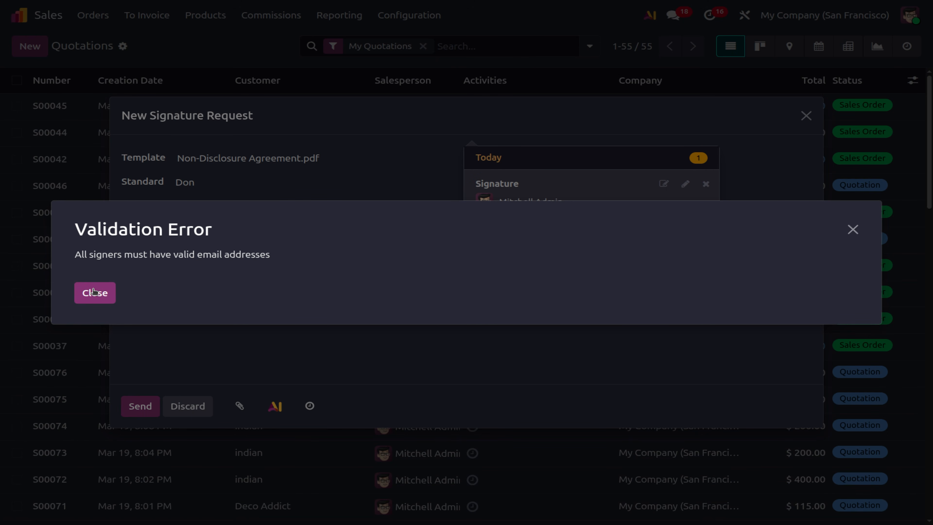
# Dismiss the signer e-mail error and close the unsent signature request and activity details.
pyautogui.click(94, 292)
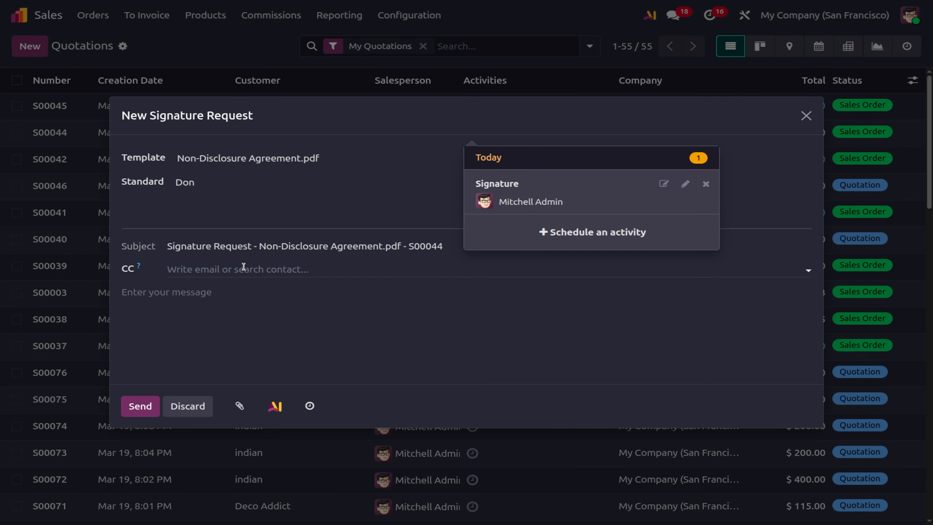
pyautogui.click(806, 116)
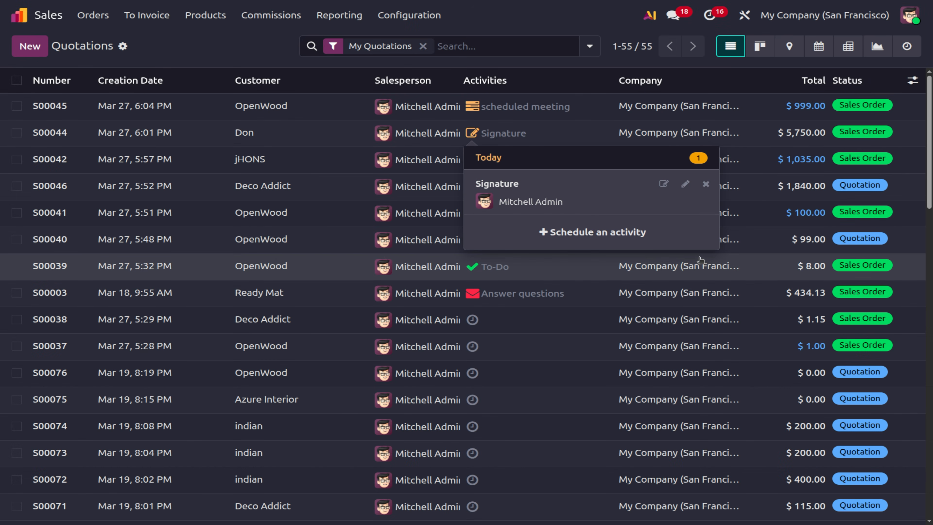
pyautogui.click(562, 24)
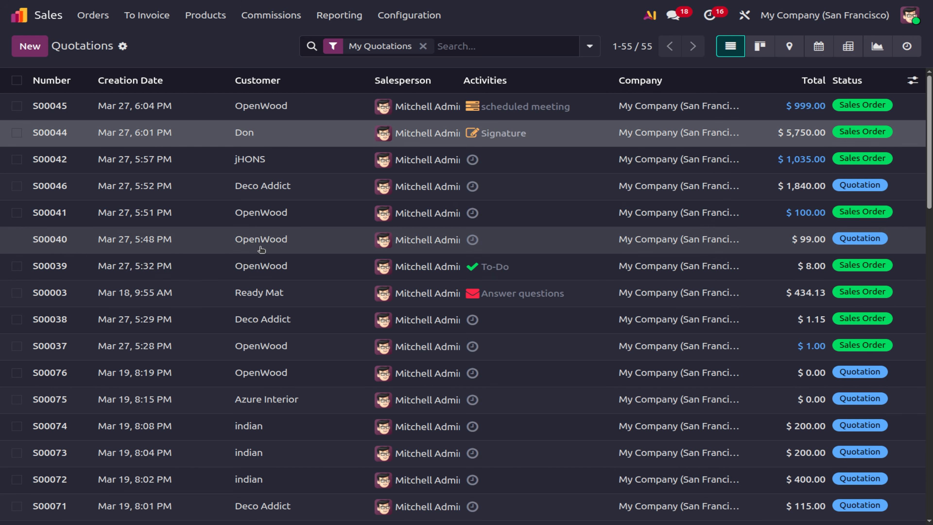
pyautogui.click(261, 16)
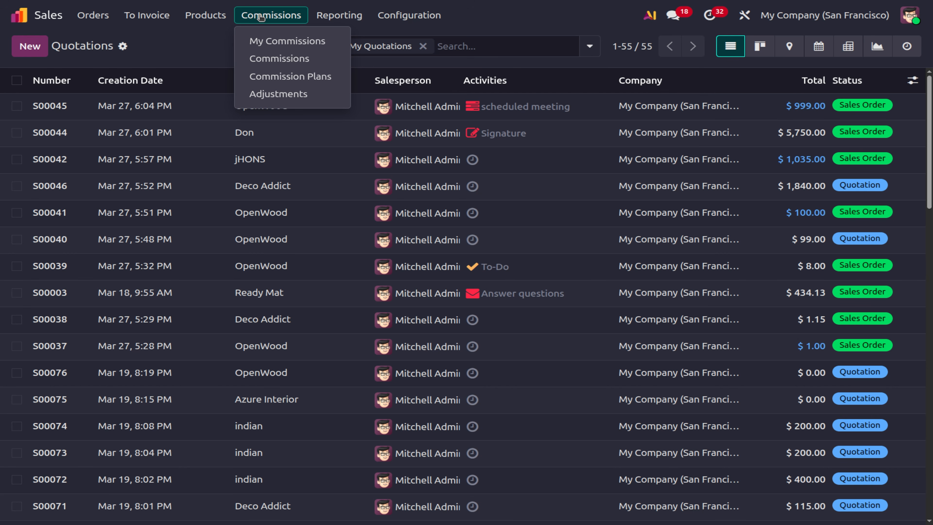
# Create a new commission plan from the Commission Plans list.
pyautogui.click(283, 77)
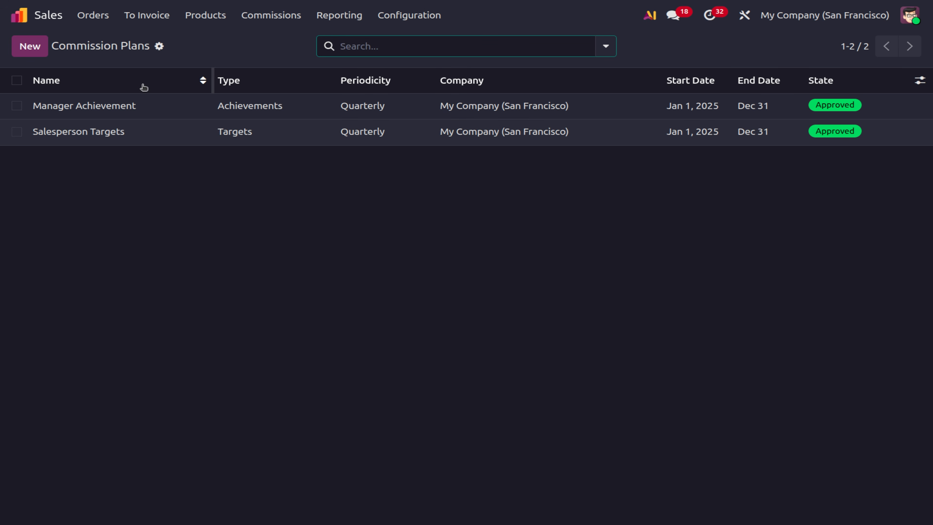
pyautogui.click(37, 49)
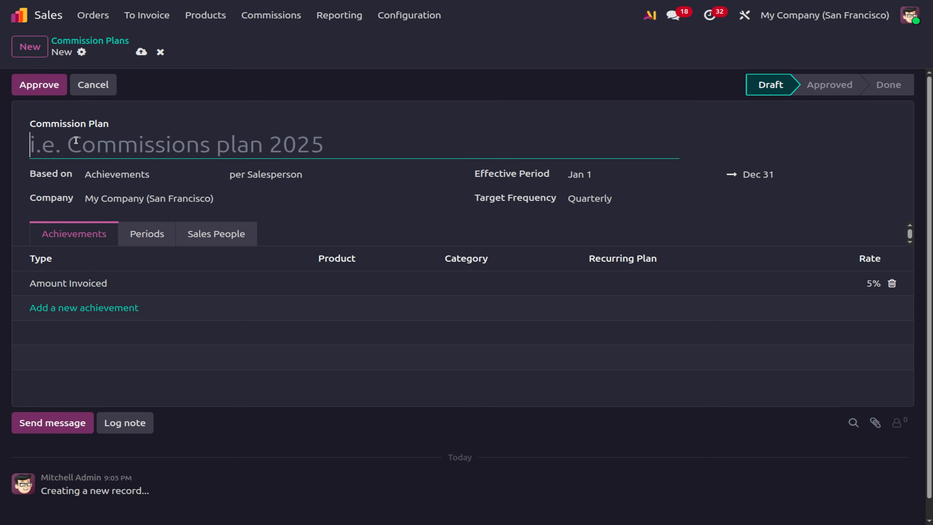
# Title the plan '2026 commission', leaving the based-on choice and per-Salesperson setting unchanged.
pyautogui.write('202')
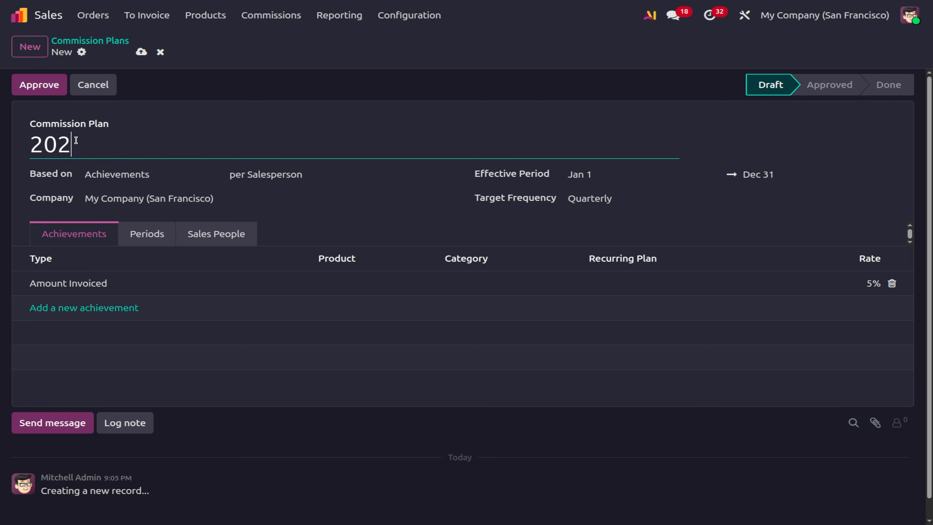
pyautogui.write('6 commess')
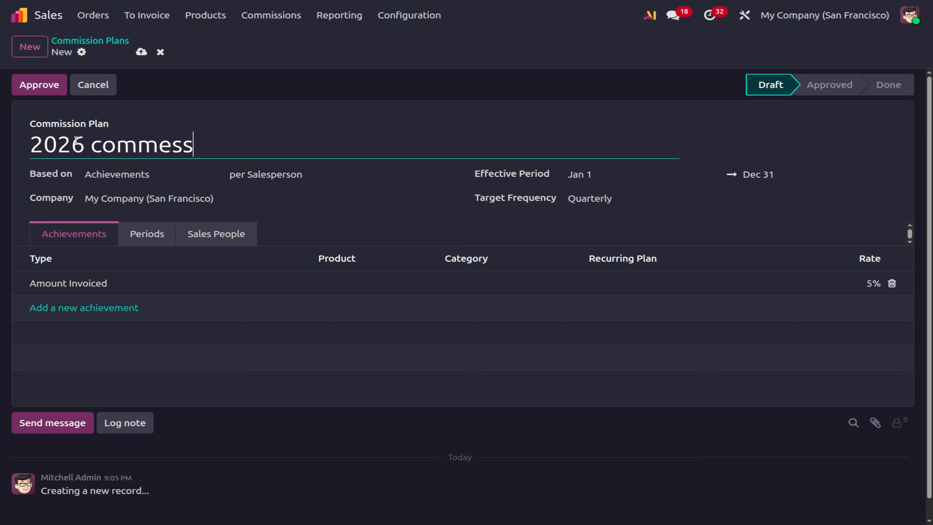
pyautogui.write('ion')
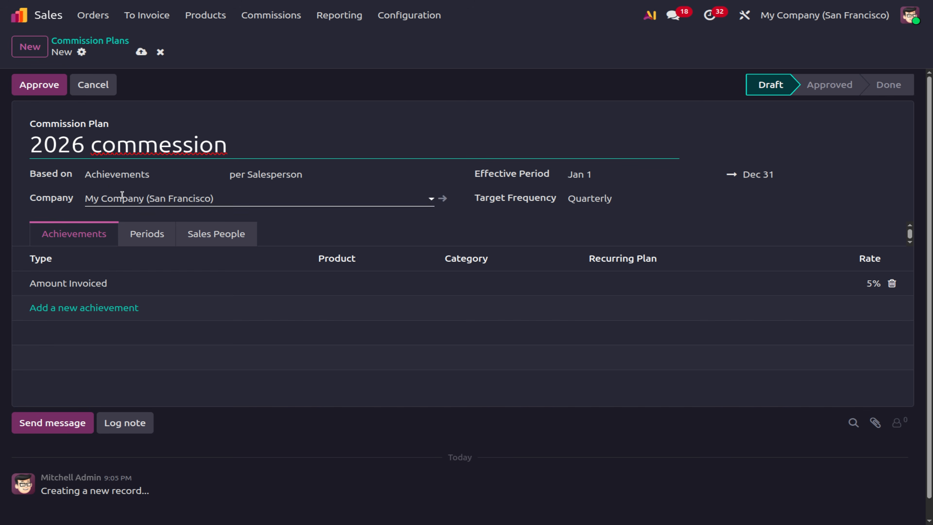
pyautogui.click(106, 181)
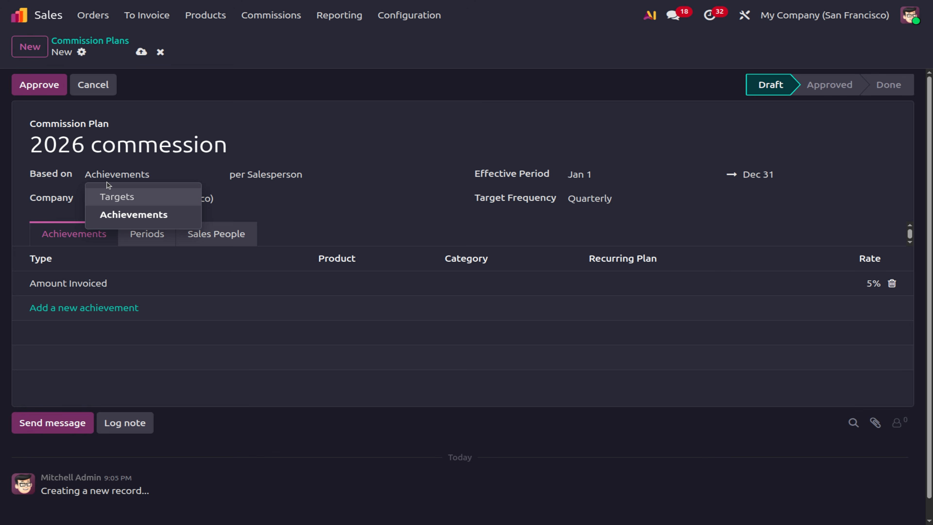
pyautogui.click(272, 206)
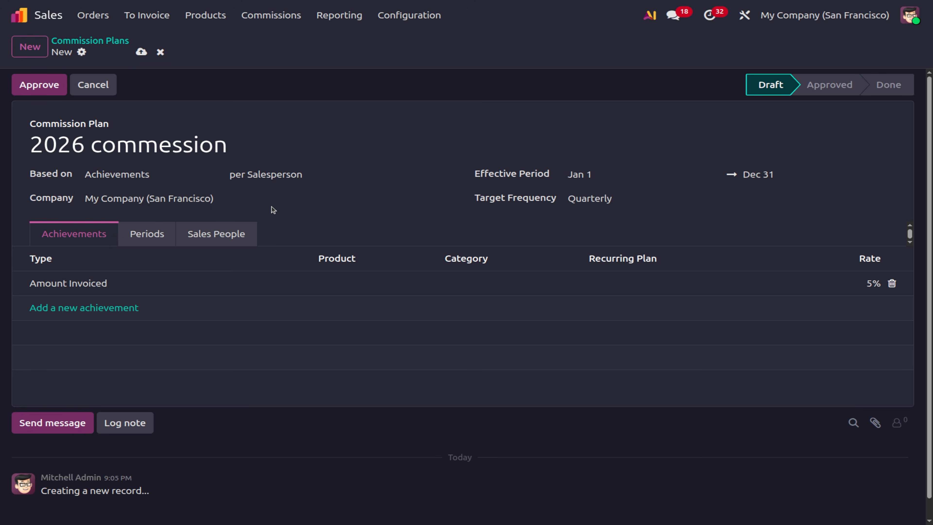
pyautogui.click(280, 172)
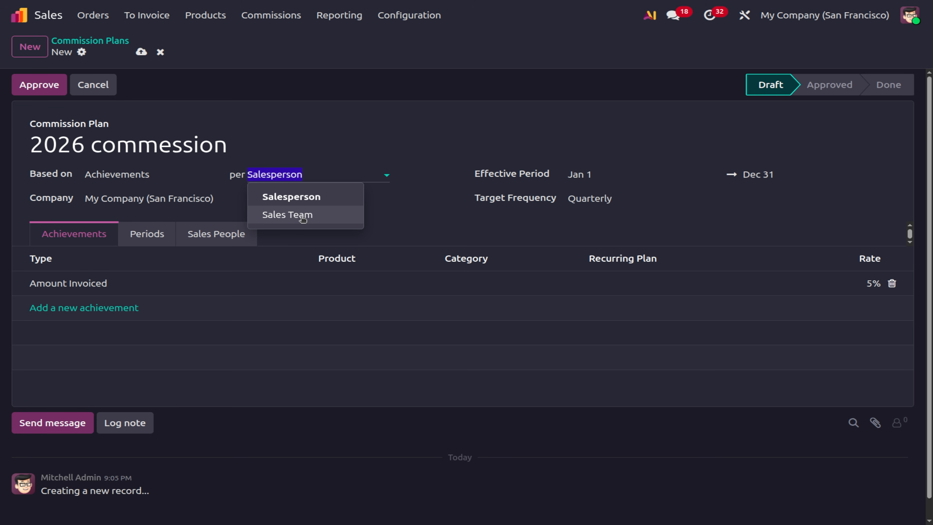
pyautogui.click(303, 197)
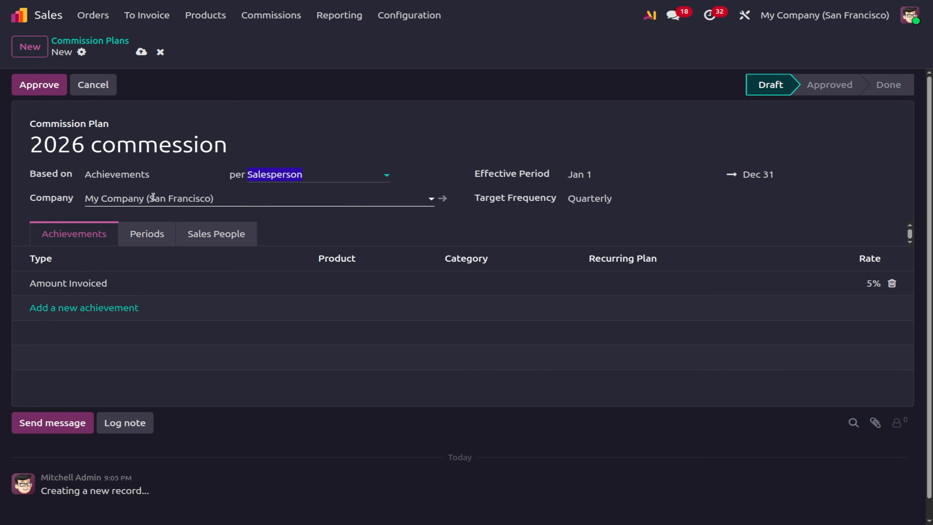
# Keep the Jan 1 start date and quarterly frequency, showing periods 2026 Q1–Q4.
pyautogui.click(583, 173)
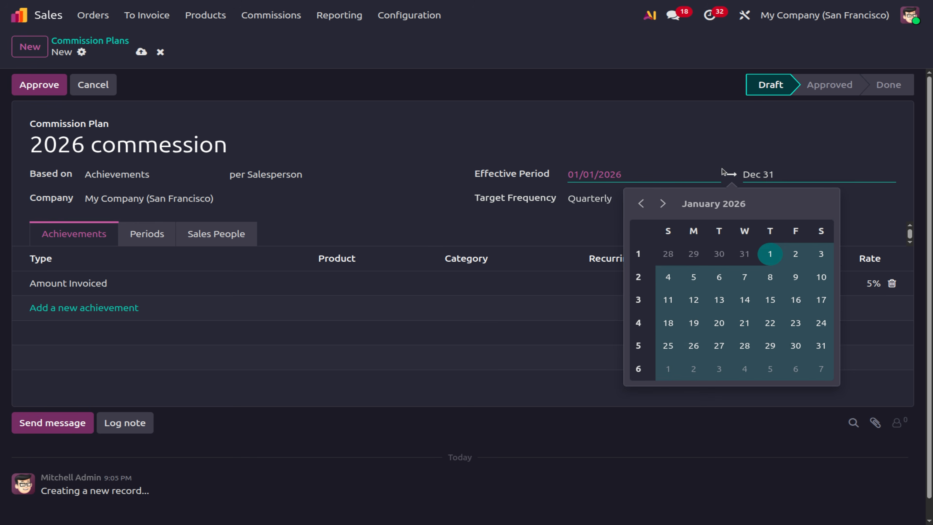
pyautogui.click(422, 182)
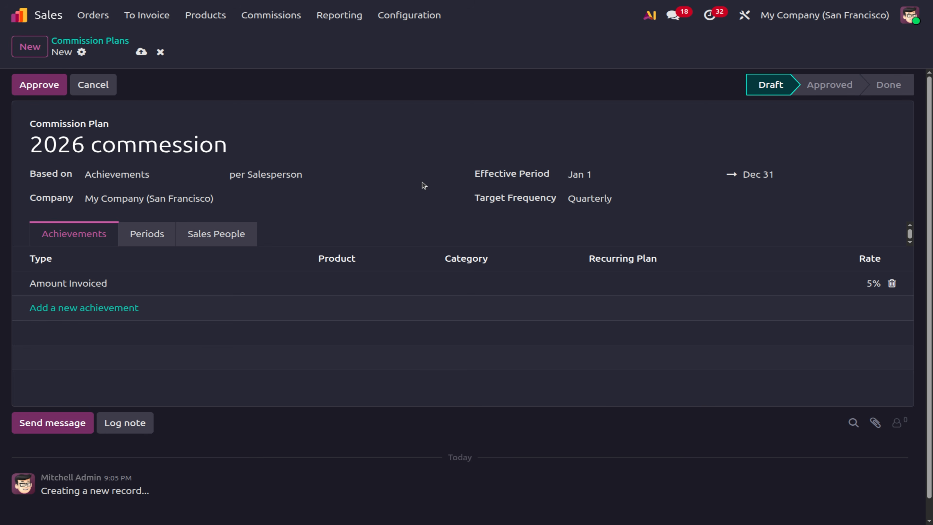
pyautogui.click(590, 203)
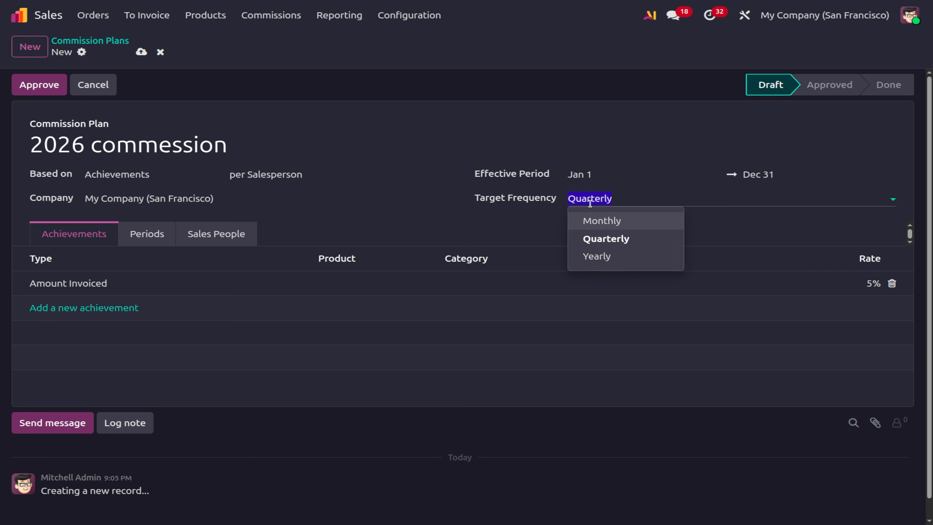
pyautogui.click(157, 235)
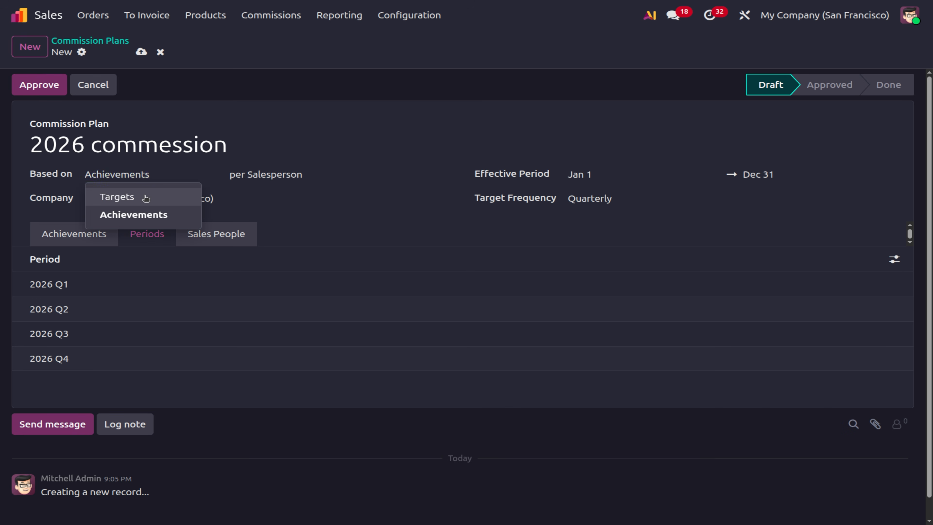
# Base the plan on Targets and review its Achievements and quarterly Targets.
pyautogui.click(169, 196)
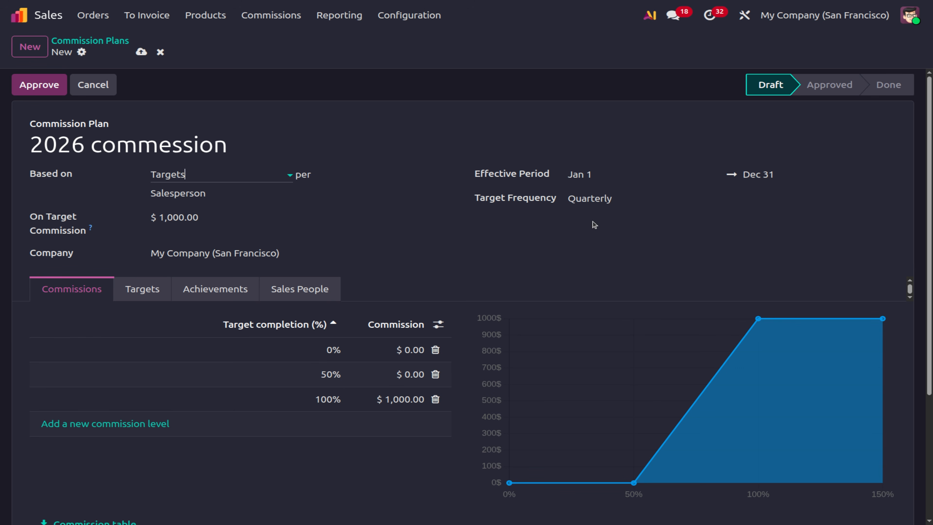
pyautogui.click(187, 292)
pyautogui.click(140, 290)
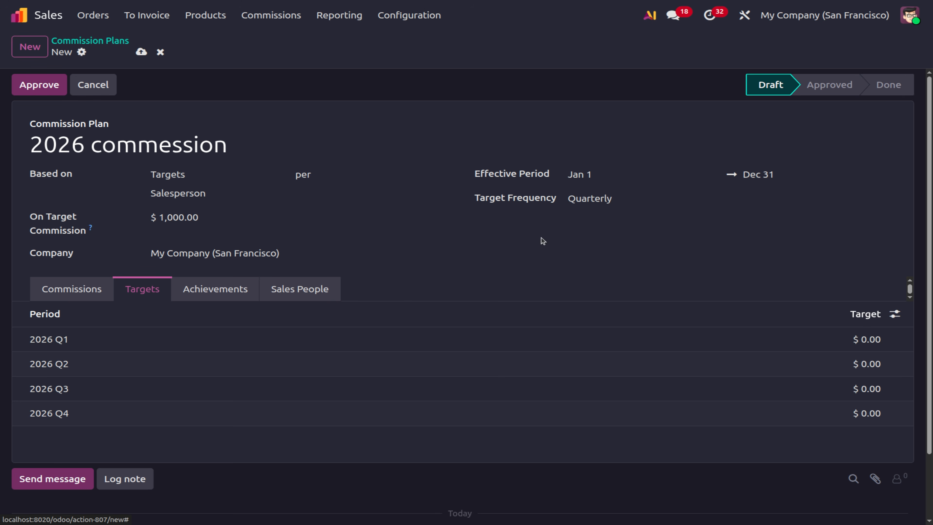
# Try Monthly and Yearly target frequency, then set it back to Quarterly.
pyautogui.click(592, 200)
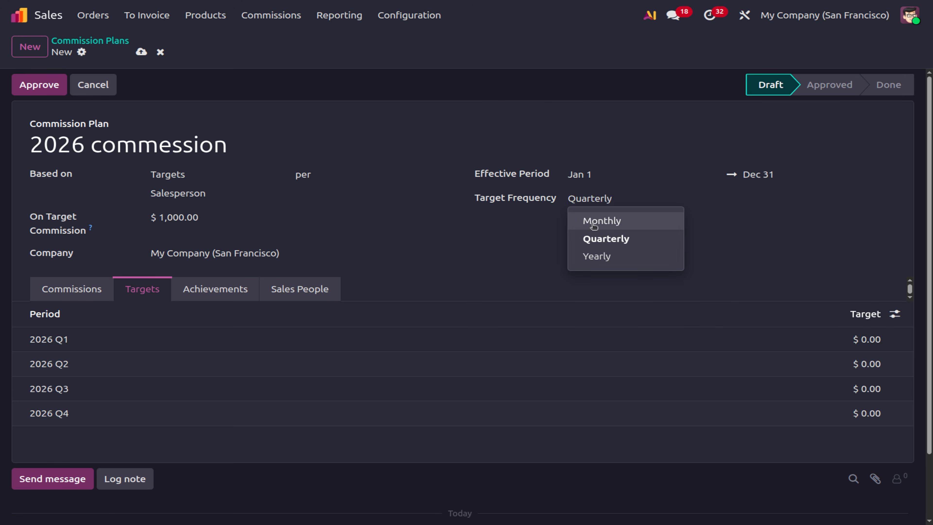
pyautogui.click(600, 218)
pyautogui.scroll(-5, 55, 406)
pyautogui.scroll(5, 55, 407)
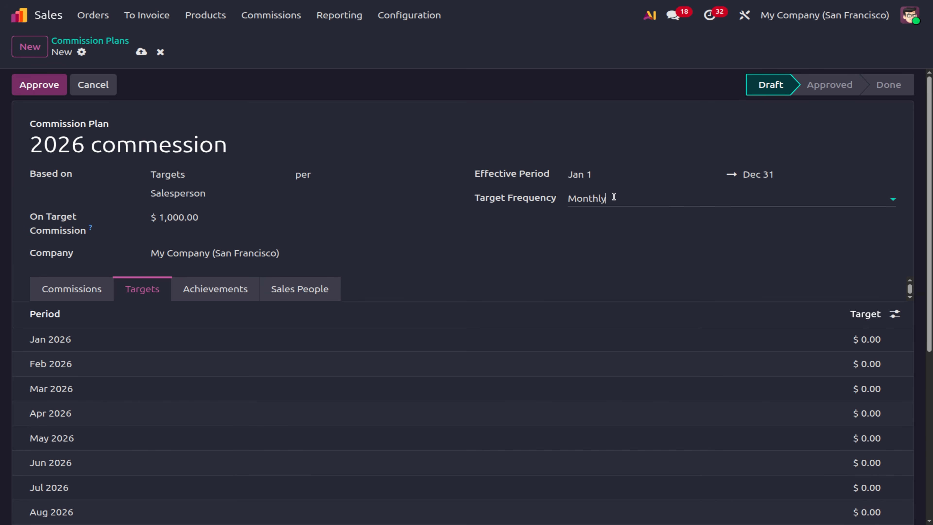
pyautogui.click(613, 198)
pyautogui.click(610, 258)
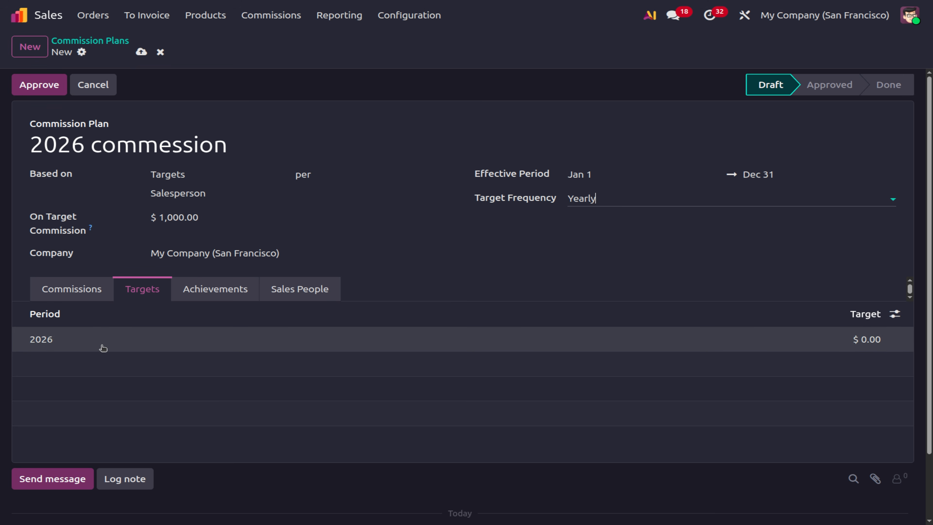
pyautogui.click(577, 198)
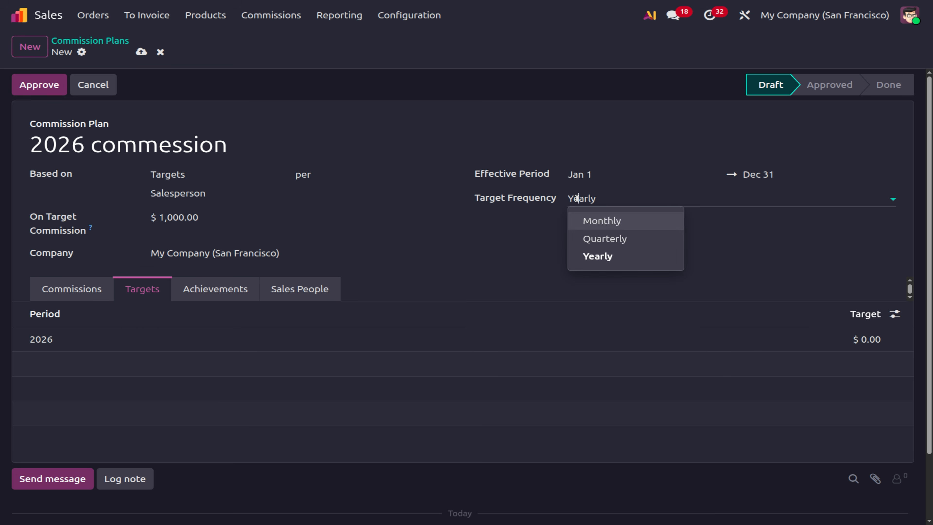
pyautogui.click(618, 238)
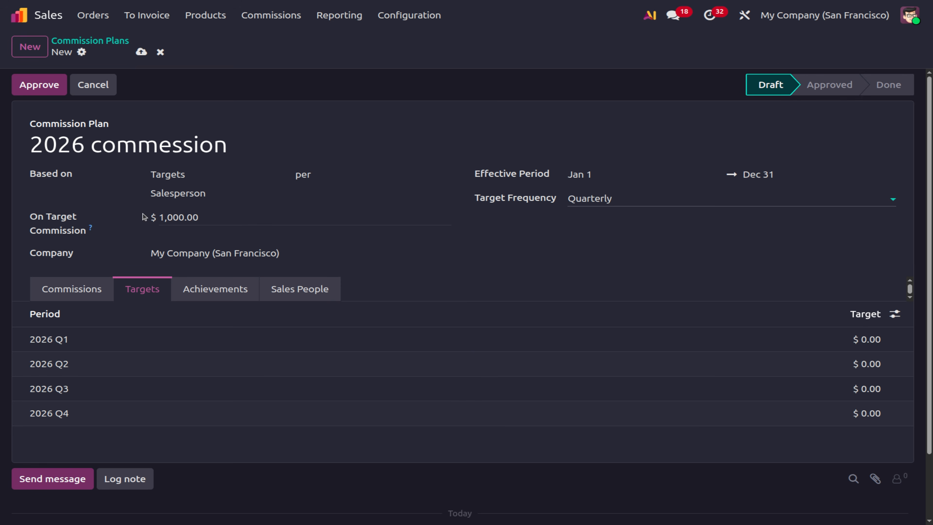
pyautogui.click(234, 218)
# Set on-target commission to $2,000 and each 2026 Q1–Q4 target to $10,000.
pyautogui.press('BackSpace')
pyautogui.write('2000')
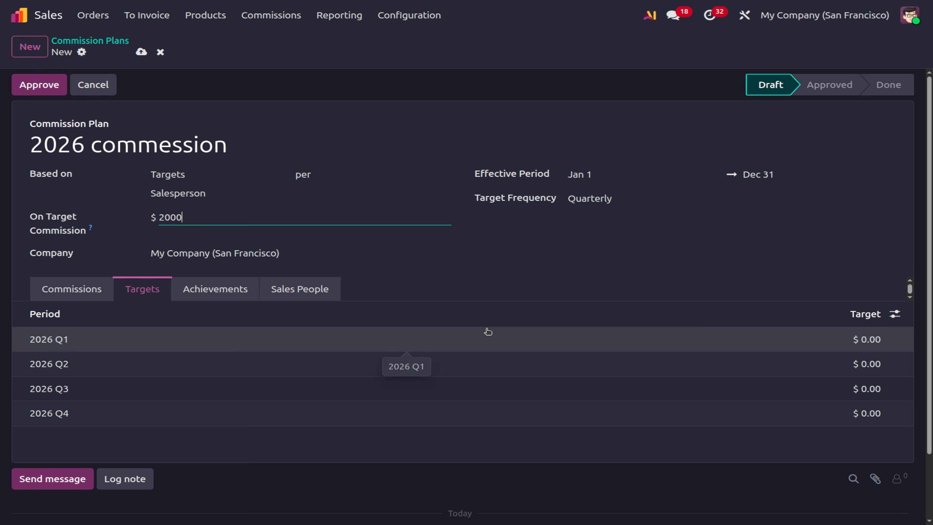
pyautogui.click(871, 339)
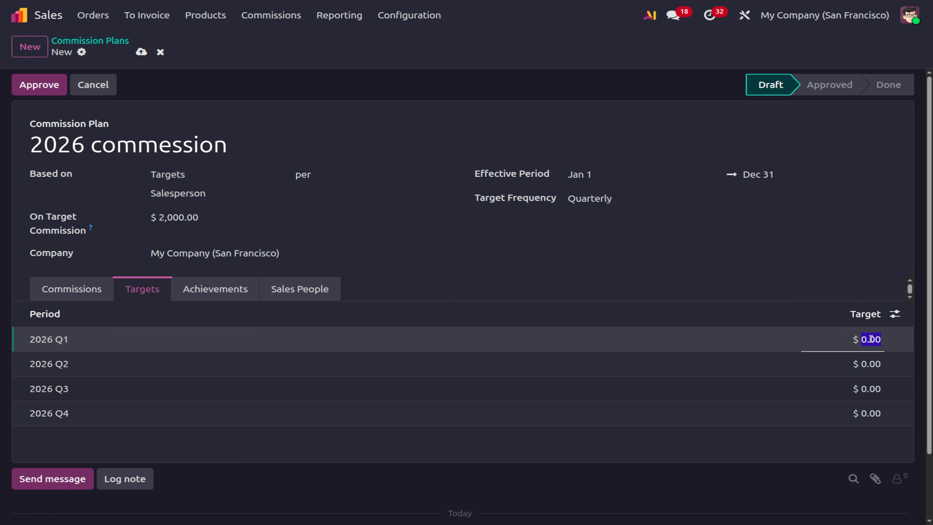
pyautogui.write('10000')
pyautogui.click(870, 363)
pyautogui.write('10000')
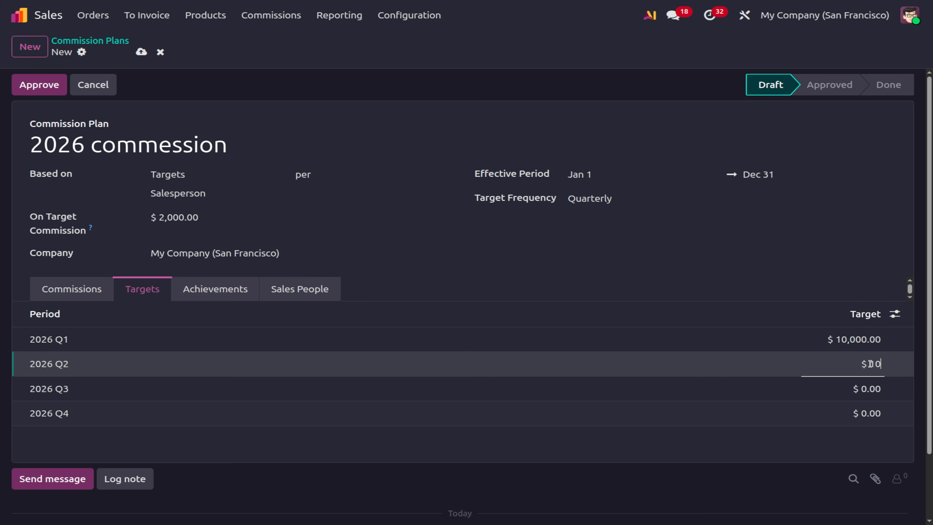
pyautogui.click(863, 388)
pyautogui.write('10000')
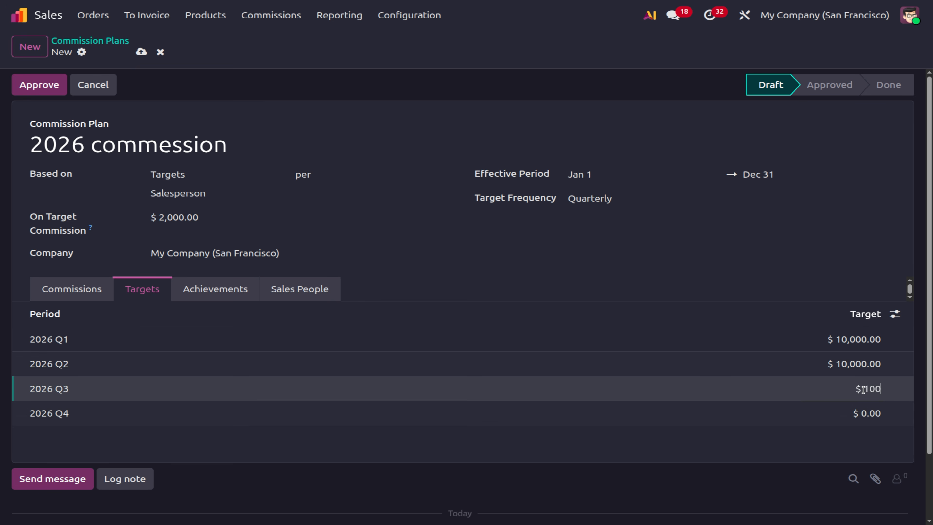
pyautogui.click(865, 413)
pyautogui.write('10000')
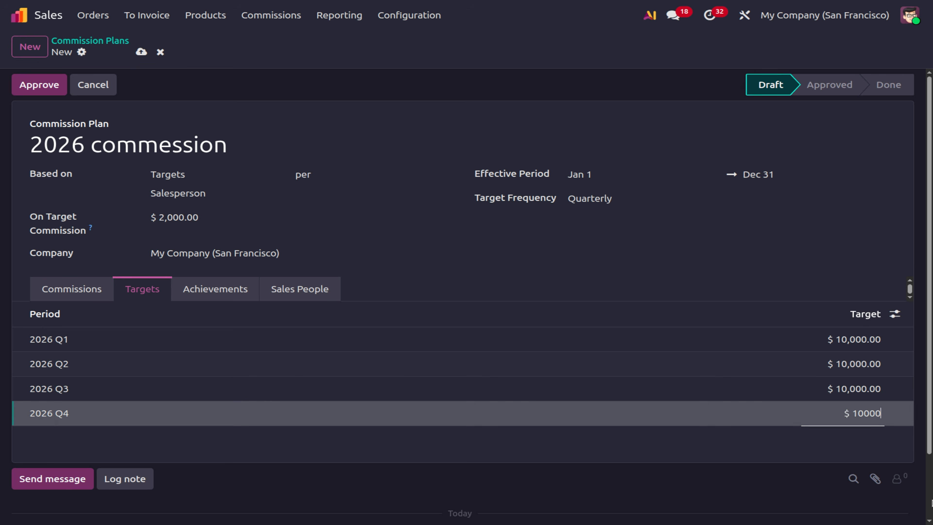
pyautogui.click(812, 451)
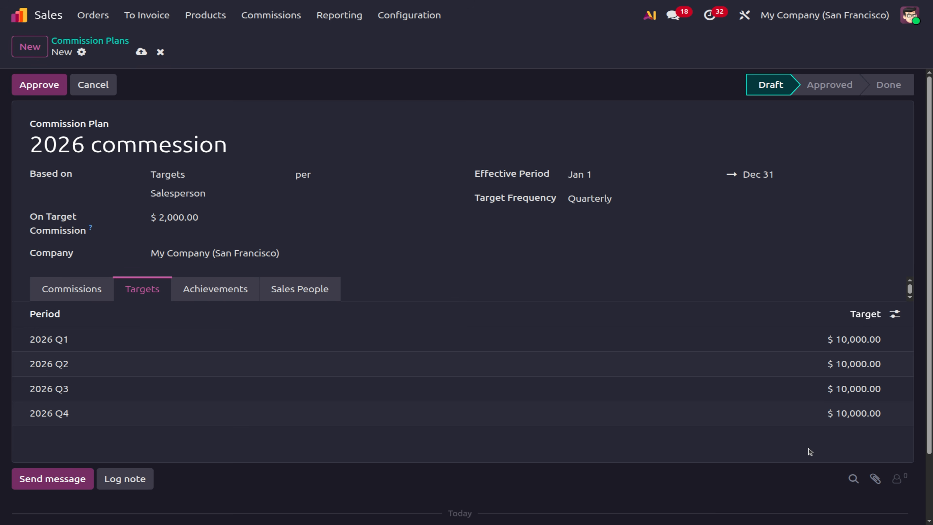
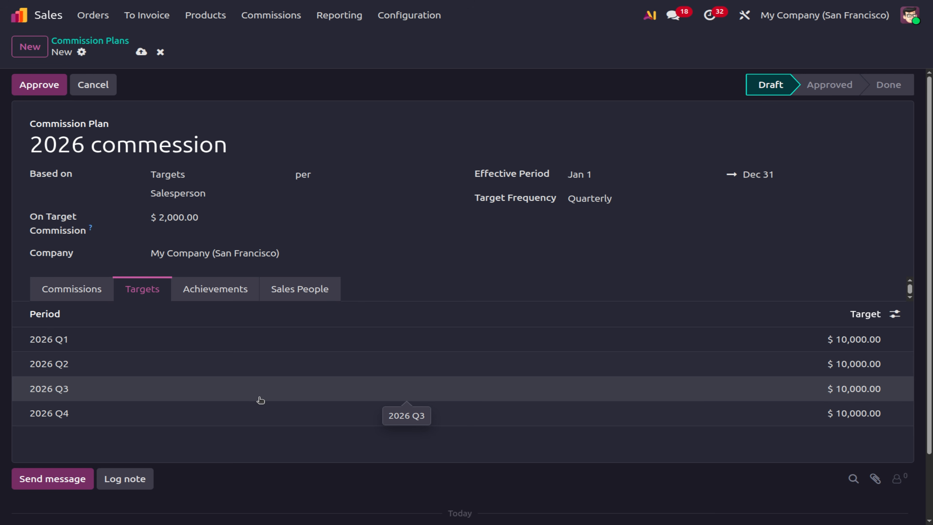
# On the Achievements tab, change the Amount Invoiced rate from 5 to 100%.
pyautogui.click(220, 290)
pyautogui.click(63, 336)
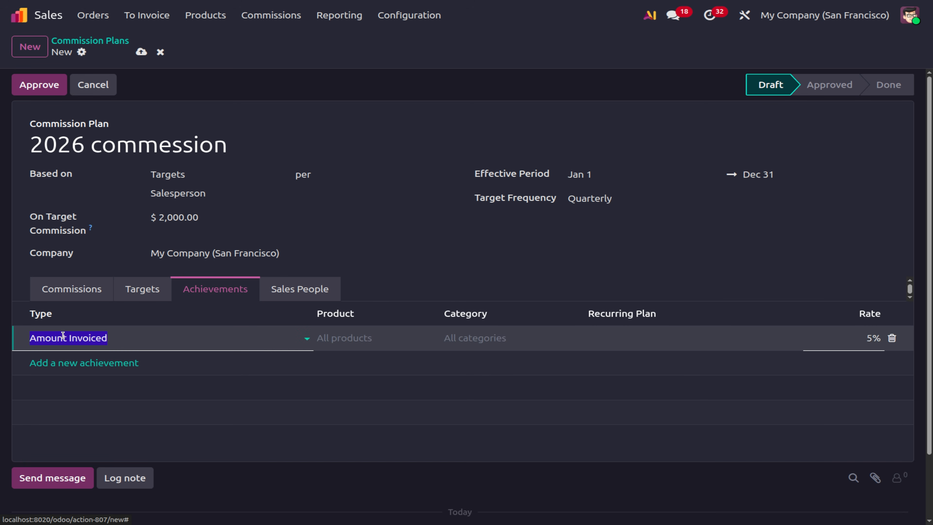
pyautogui.click(63, 335)
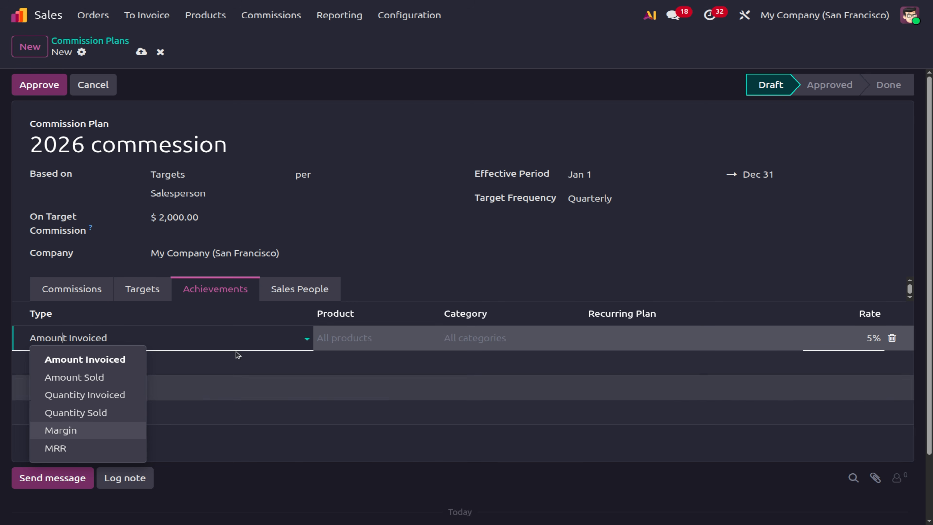
pyautogui.click(330, 335)
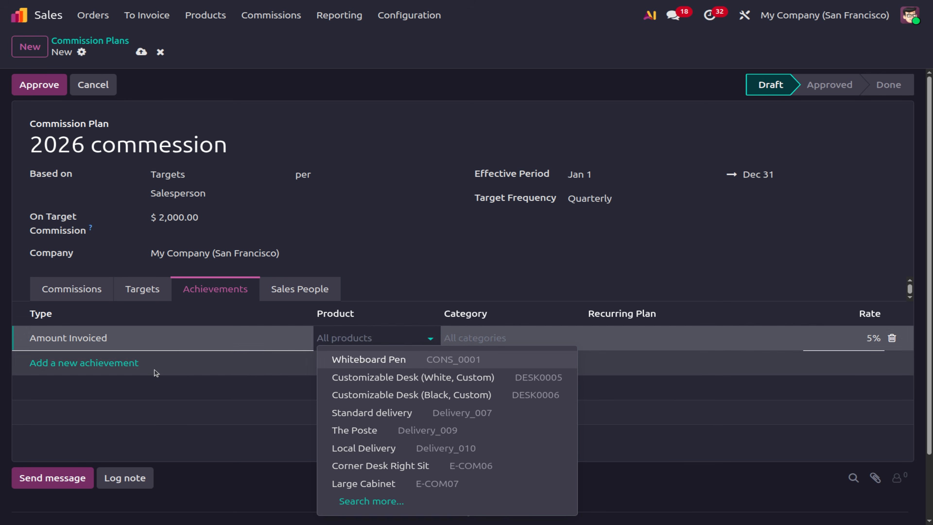
pyautogui.click(171, 337)
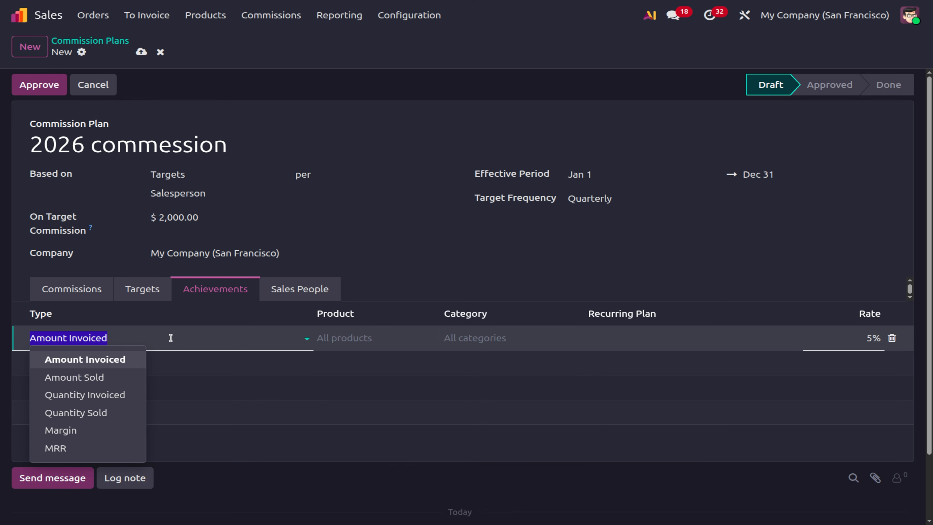
pyautogui.click(170, 338)
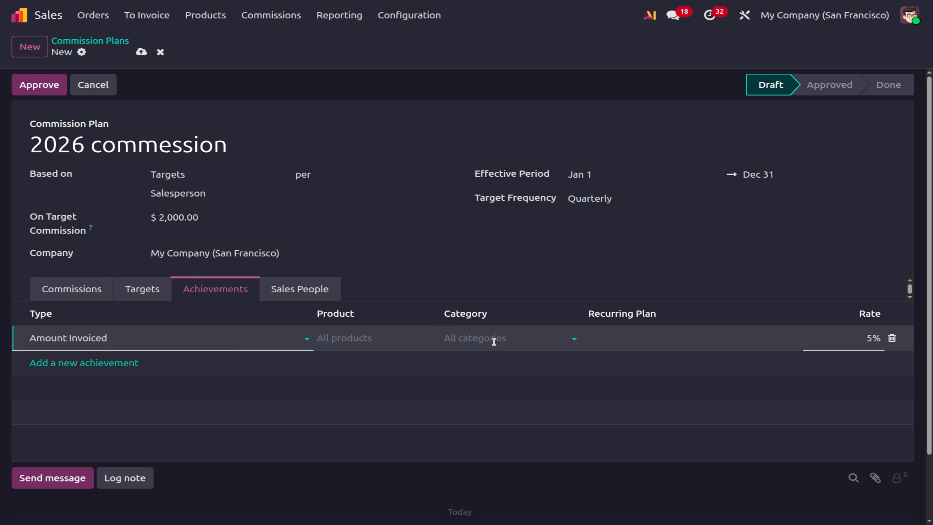
pyautogui.click(850, 337)
pyautogui.write('100')
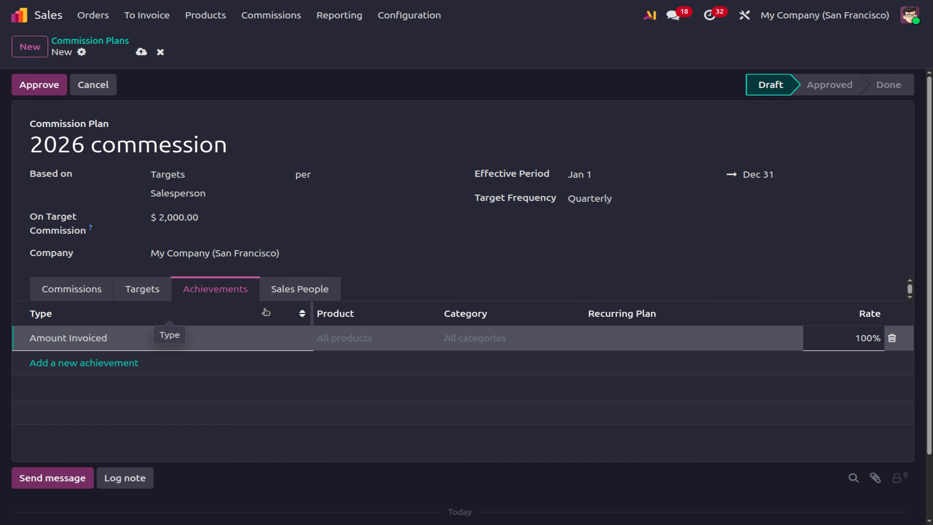
# Create a new salesperson with their name and e-mail, and save them onto the plan's Sales People.
pyautogui.click(274, 288)
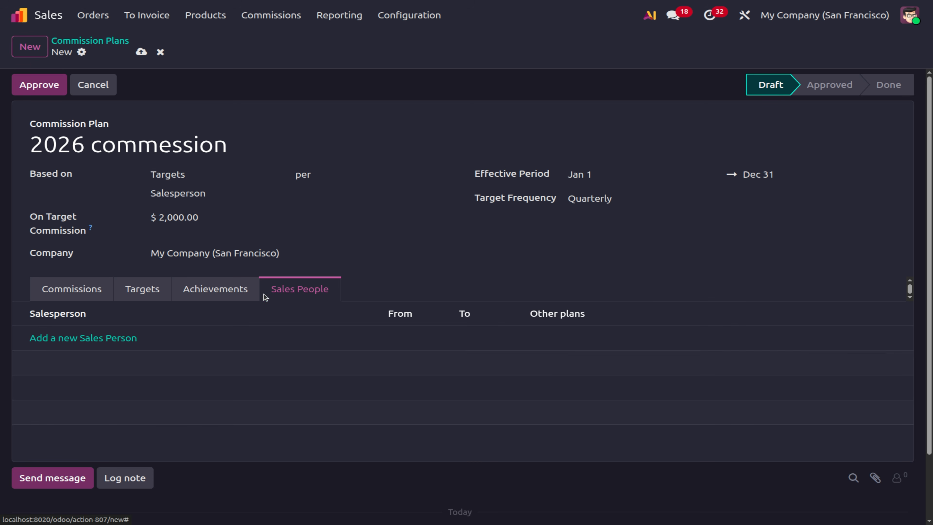
pyautogui.click(86, 337)
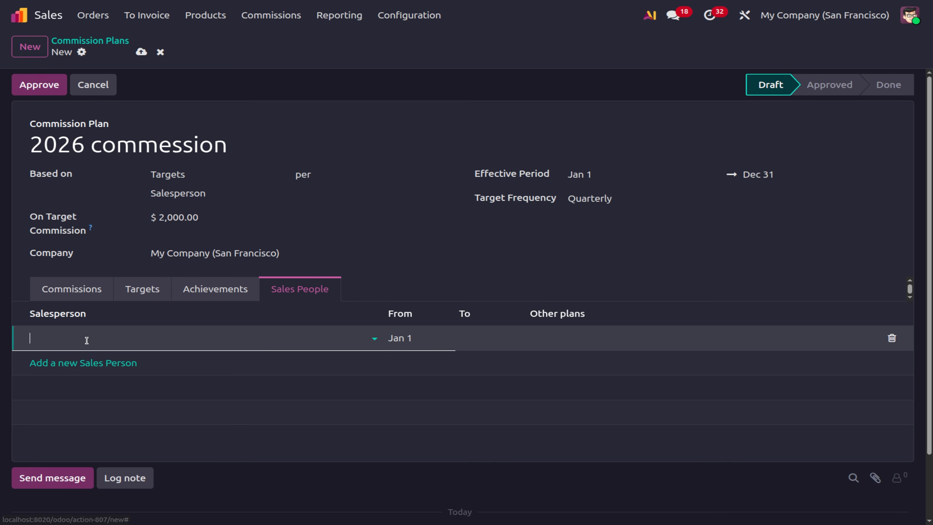
pyautogui.click(86, 339)
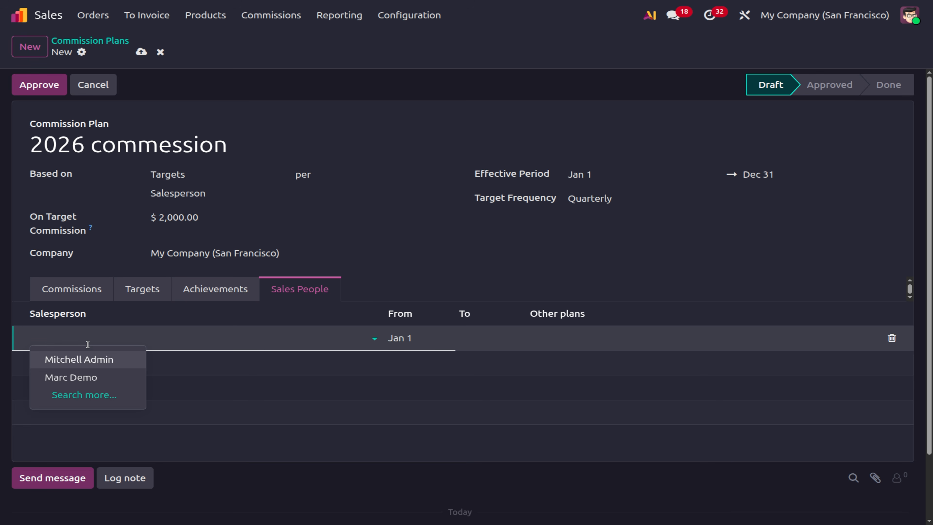
pyautogui.click(91, 393)
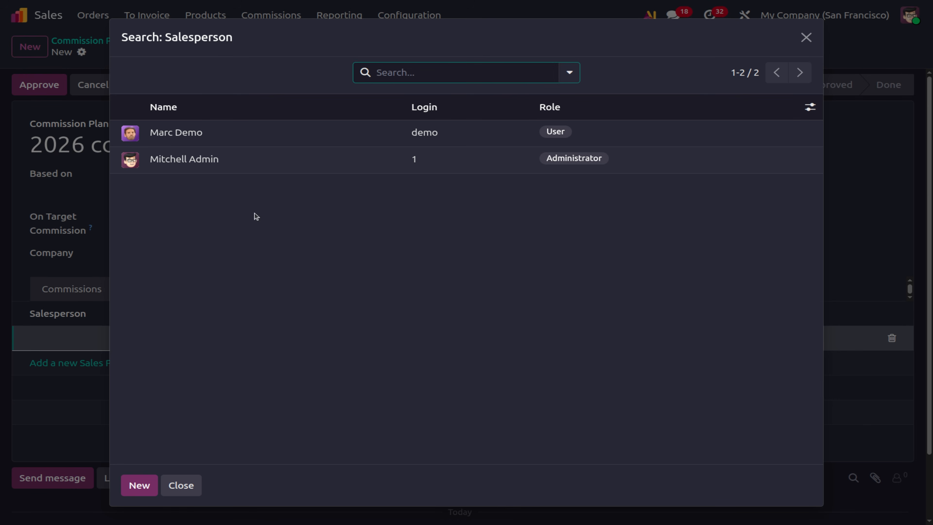
pyautogui.click(139, 486)
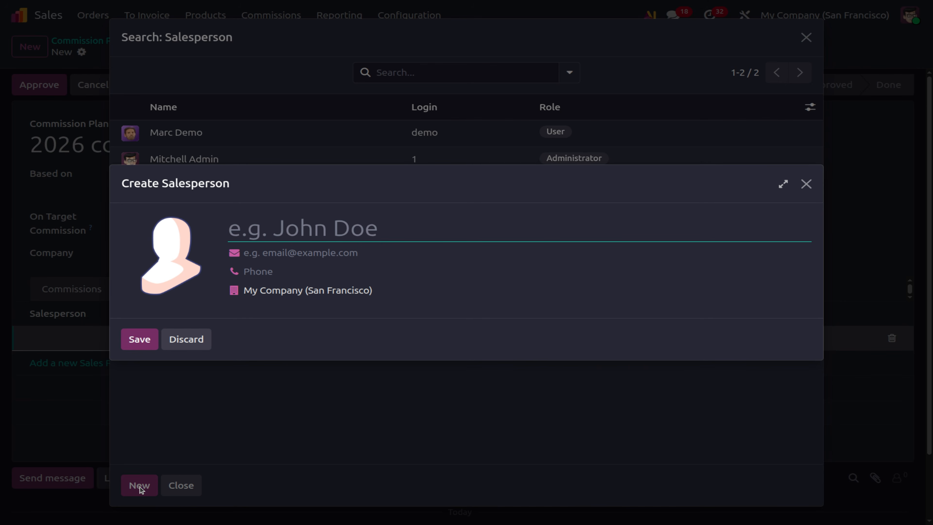
pyautogui.write('Jhon')
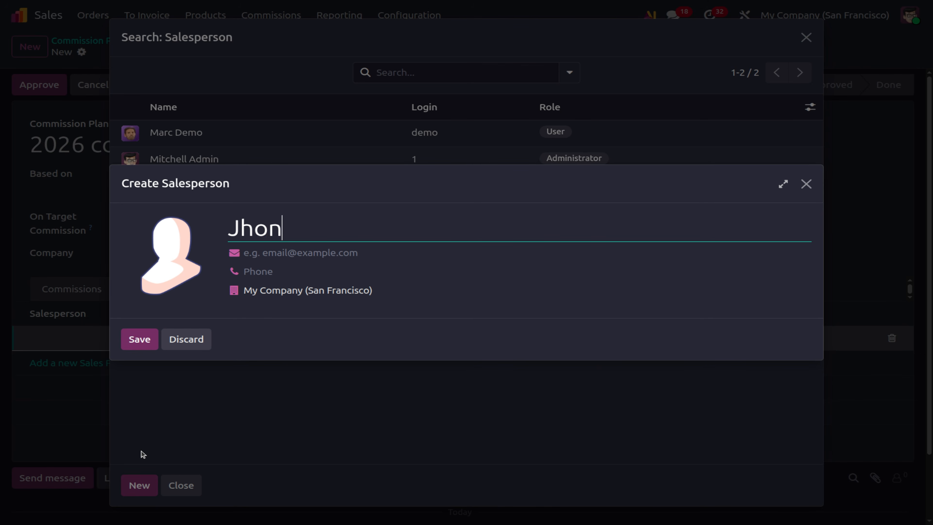
pyautogui.write(' deo')
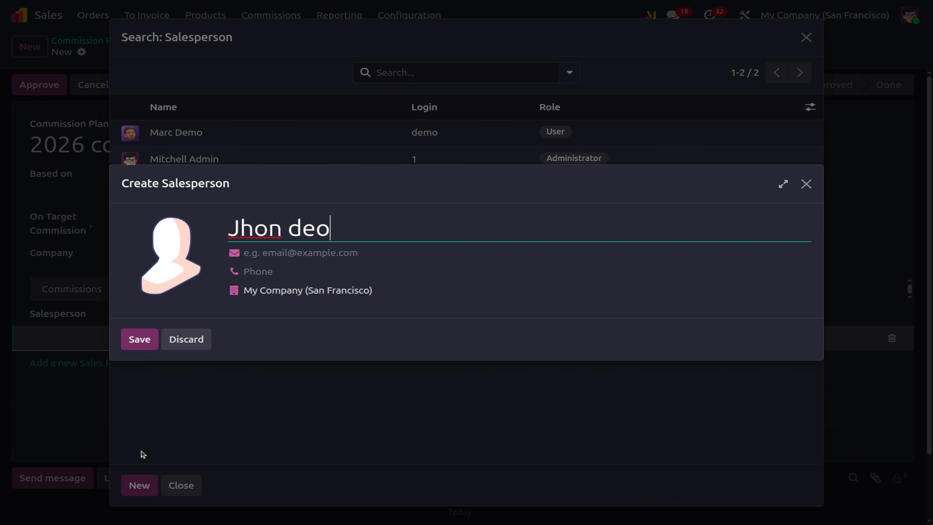
pyautogui.click(138, 348)
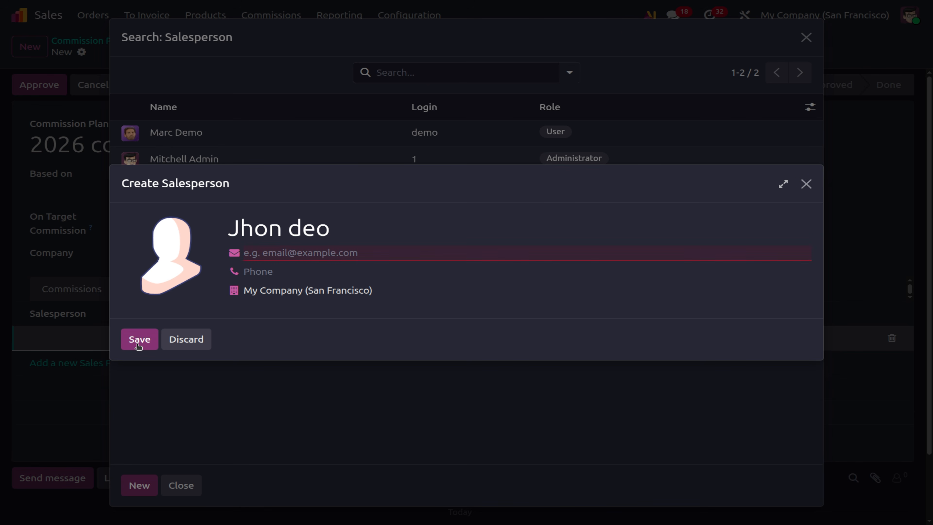
pyautogui.click(317, 259)
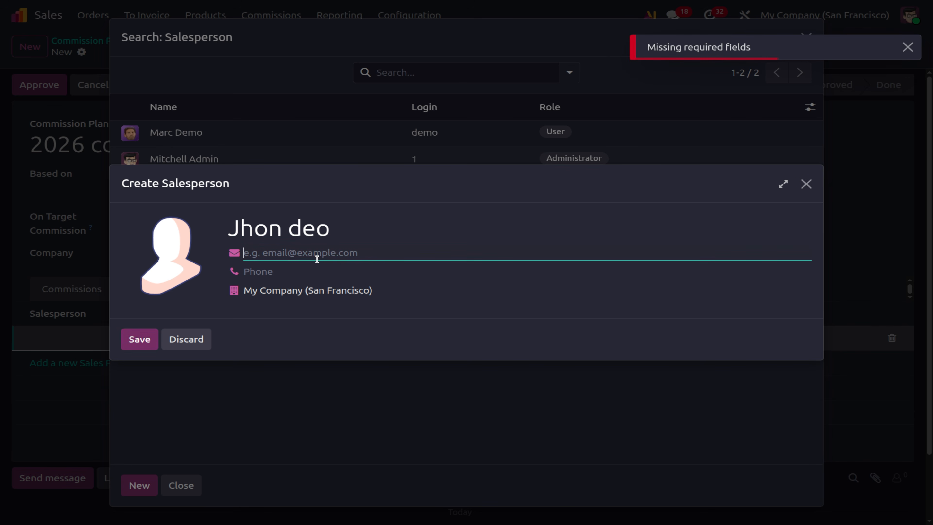
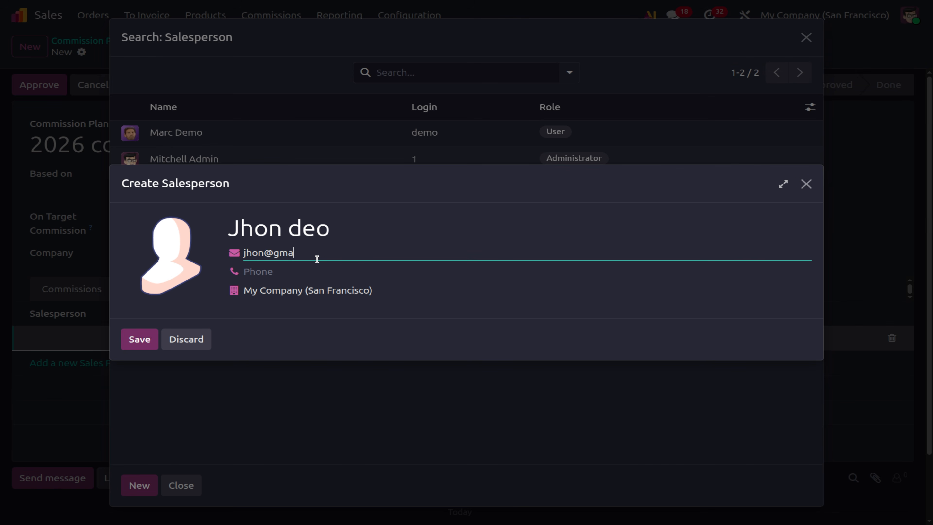
pyautogui.click(136, 338)
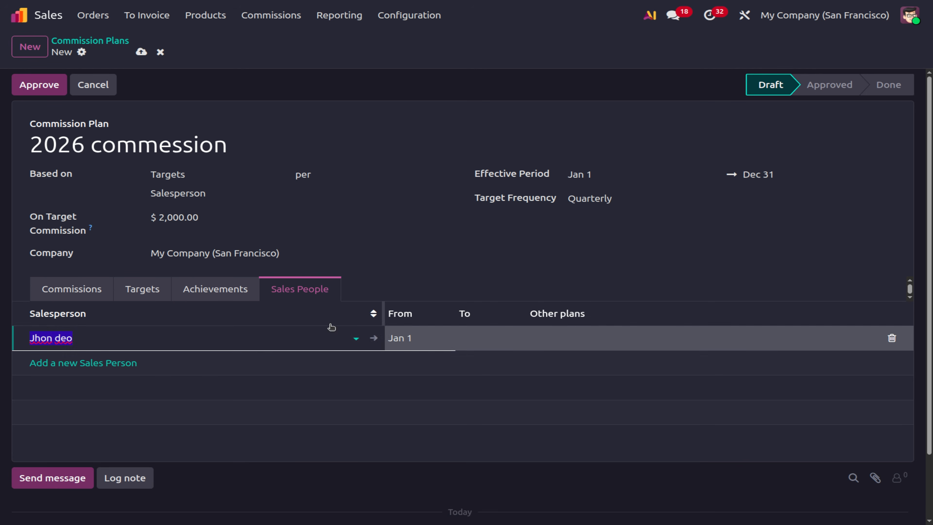
# Add and then remove the administrator as a salesperson, then view the commission levels and chart.
pyautogui.click(68, 295)
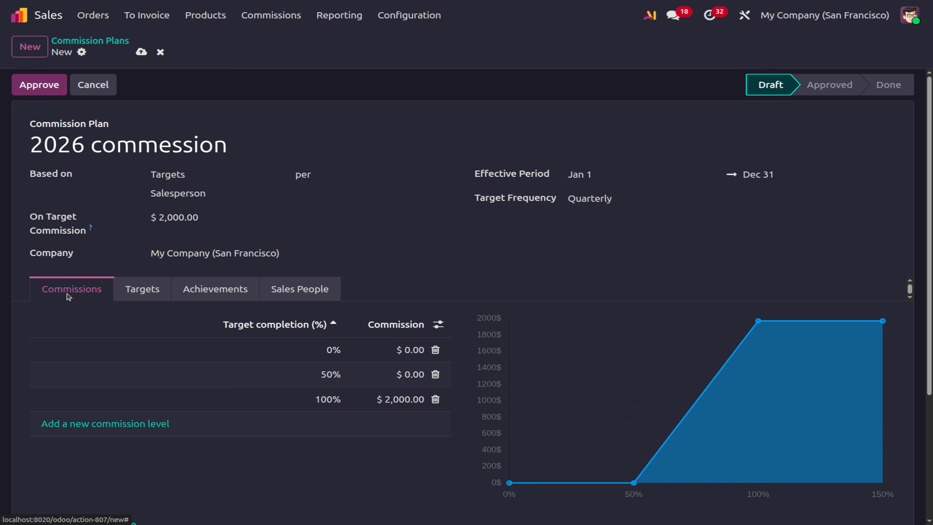
pyautogui.click(305, 287)
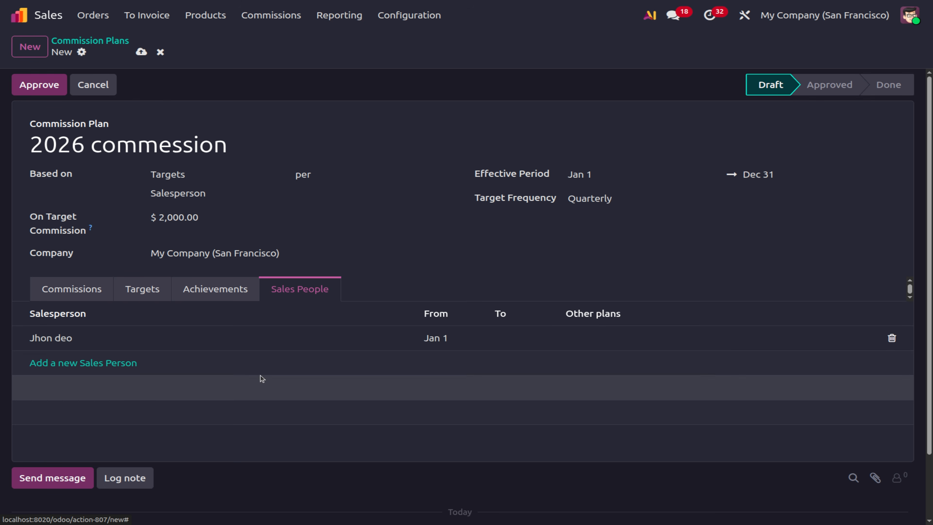
pyautogui.click(107, 364)
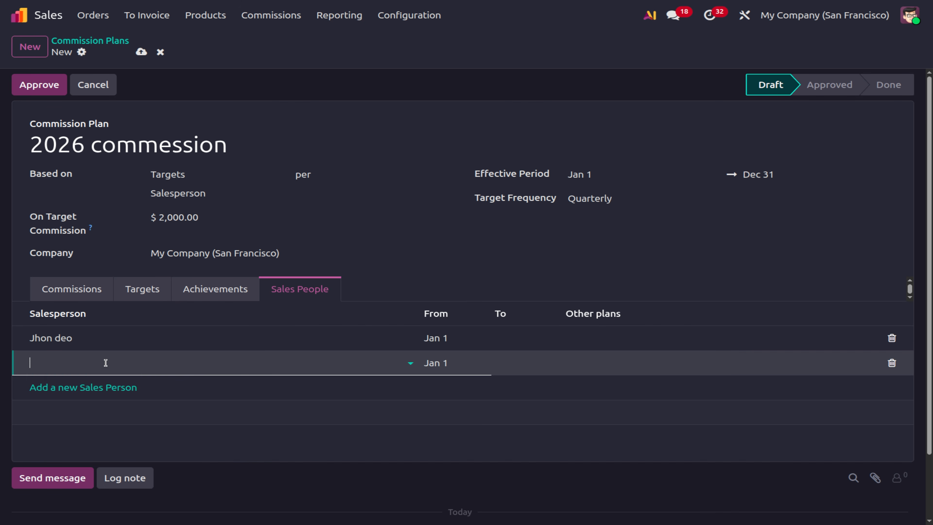
pyautogui.click(98, 383)
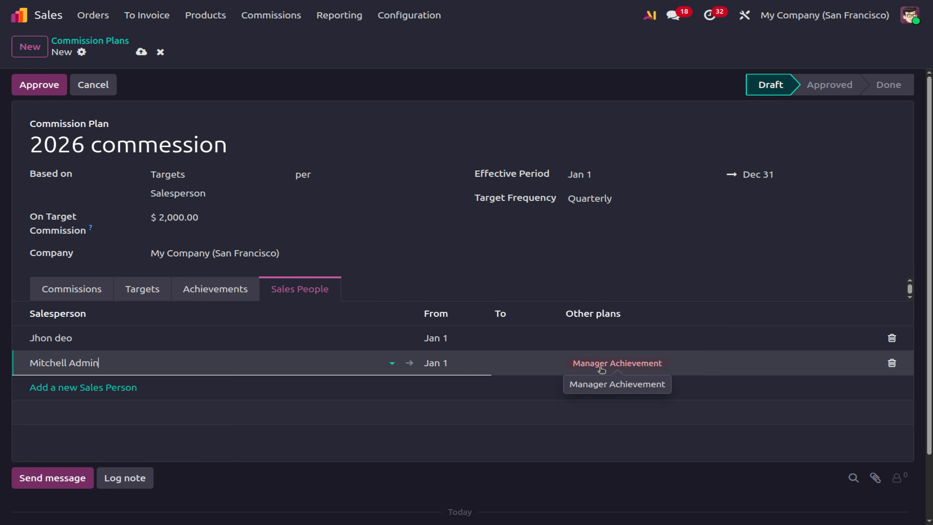
pyautogui.click(892, 363)
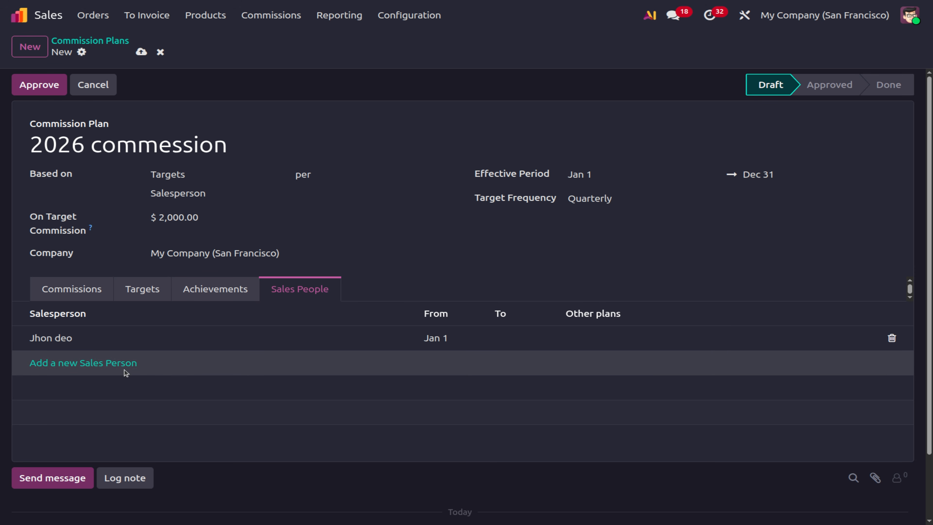
pyautogui.click(69, 283)
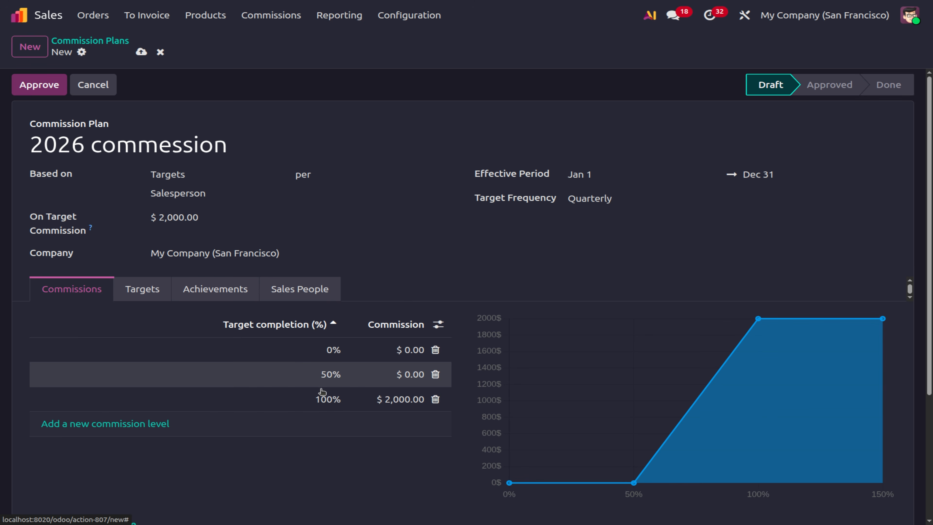
# Set the 50% level commission to $500 and add a 150% level paying $2,100.
pyautogui.click(414, 372)
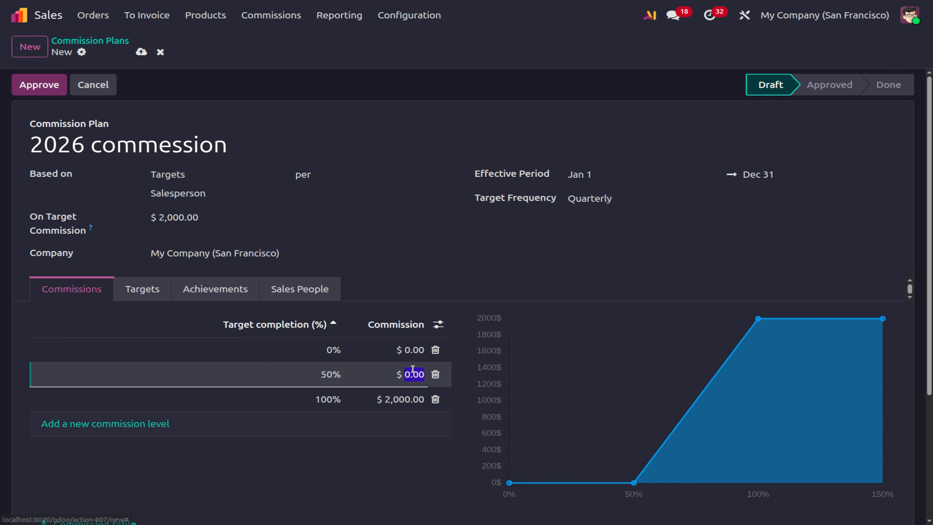
pyautogui.write('500')
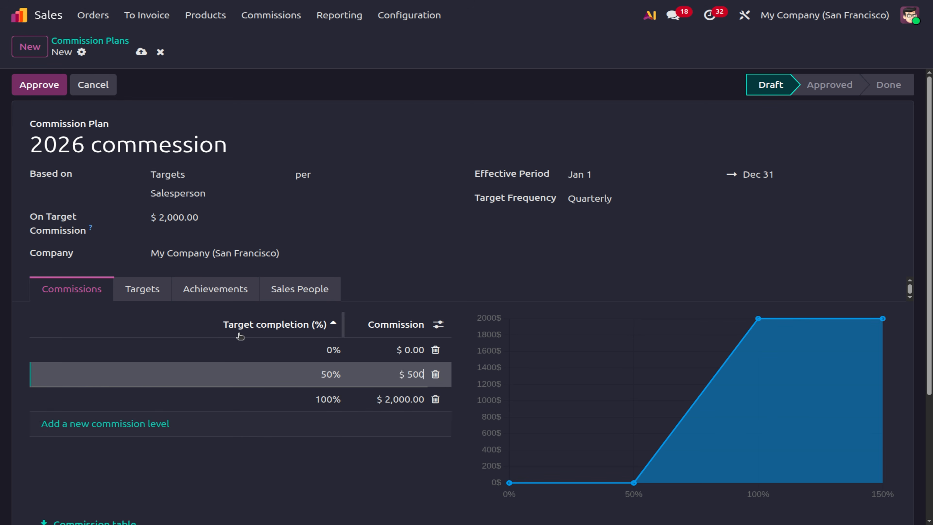
pyautogui.click(99, 421)
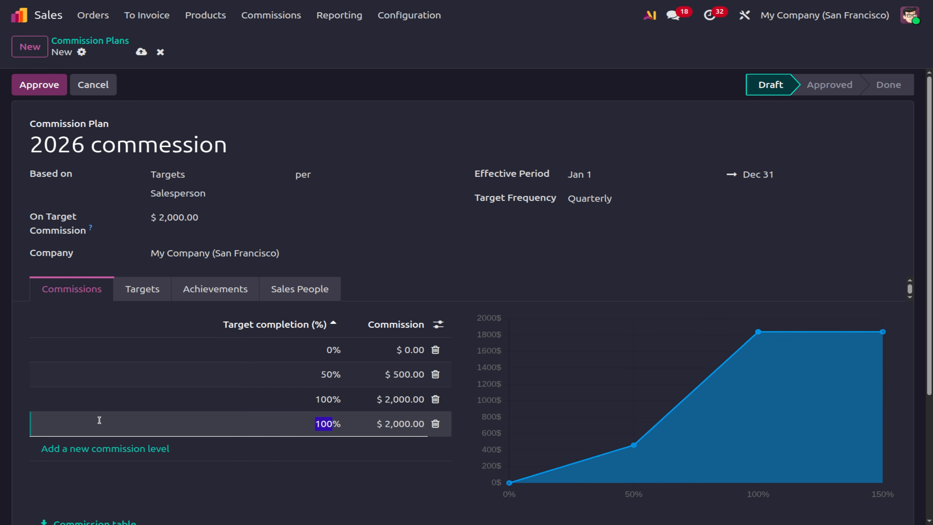
pyautogui.write('15')
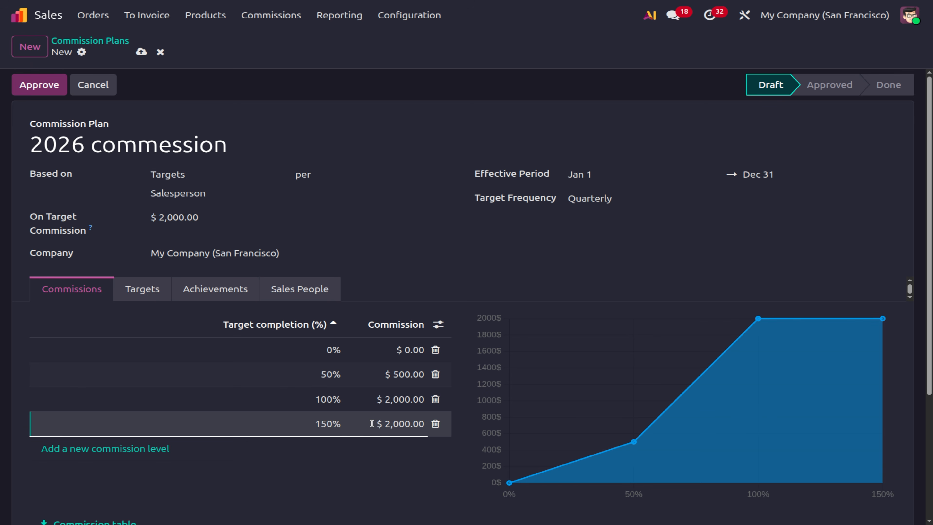
pyautogui.click(406, 424)
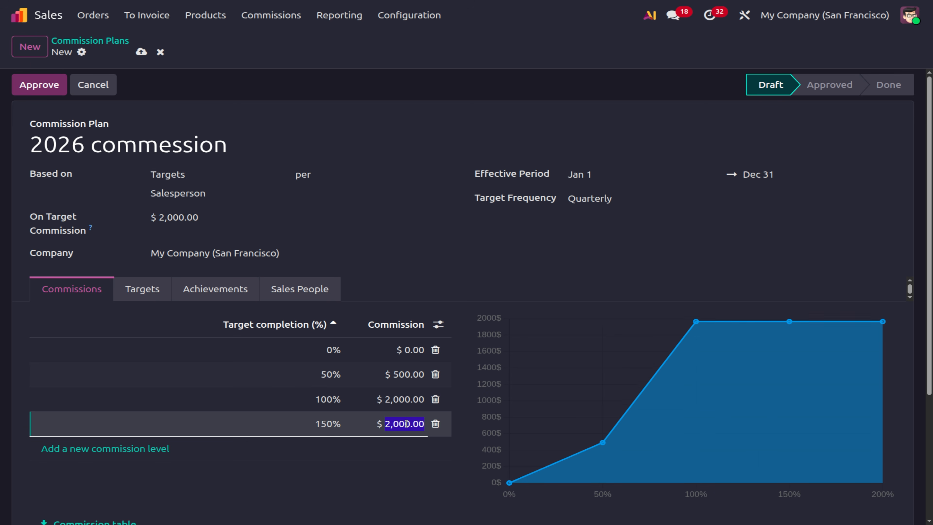
pyautogui.write('2100')
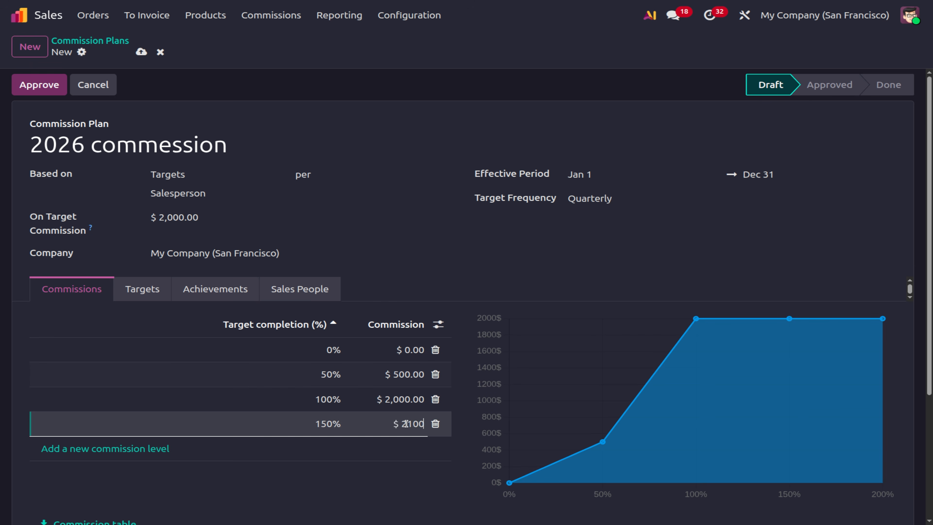
pyautogui.click(600, 259)
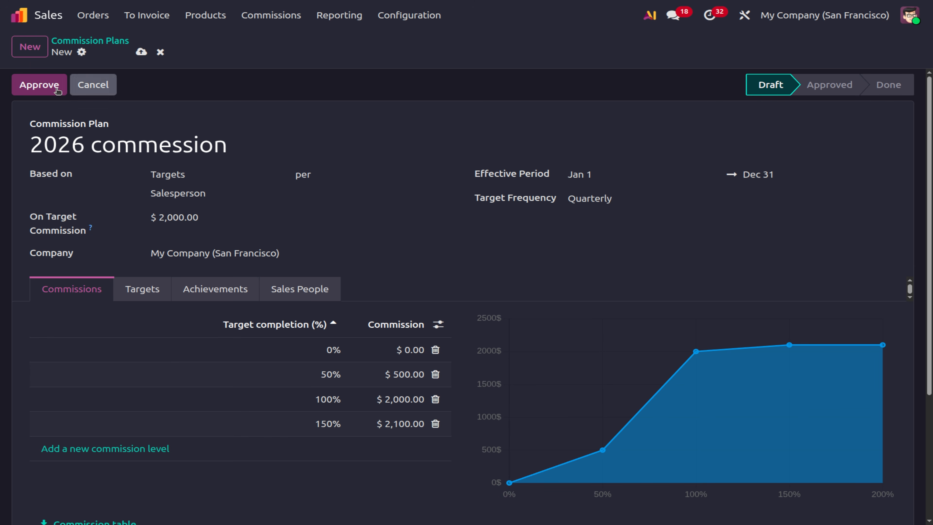
# Save and approve the commission plan, then start a new blank quotation.
pyautogui.click(141, 52)
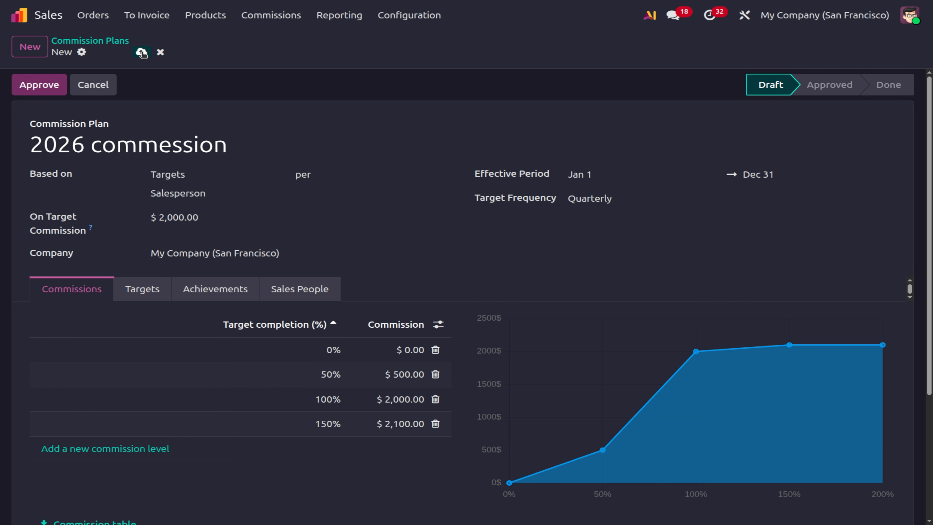
pyautogui.click(39, 89)
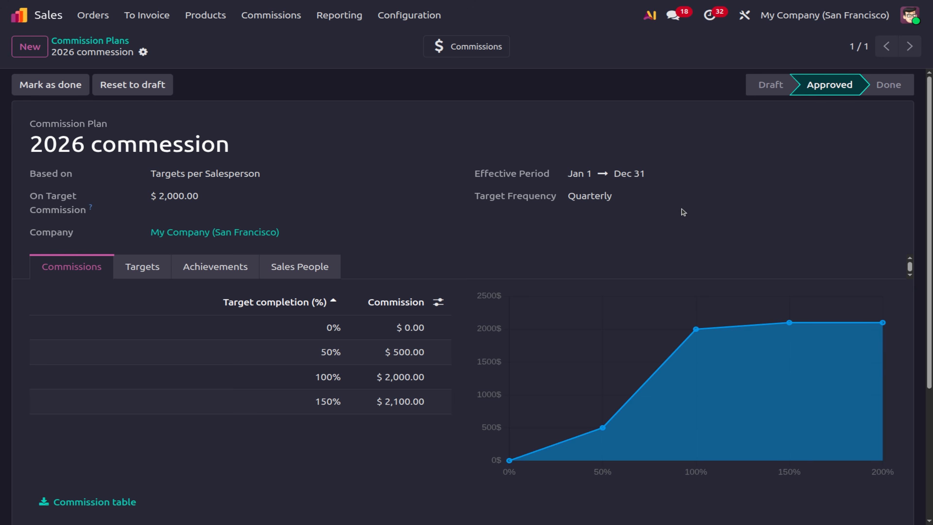
pyautogui.click(101, 15)
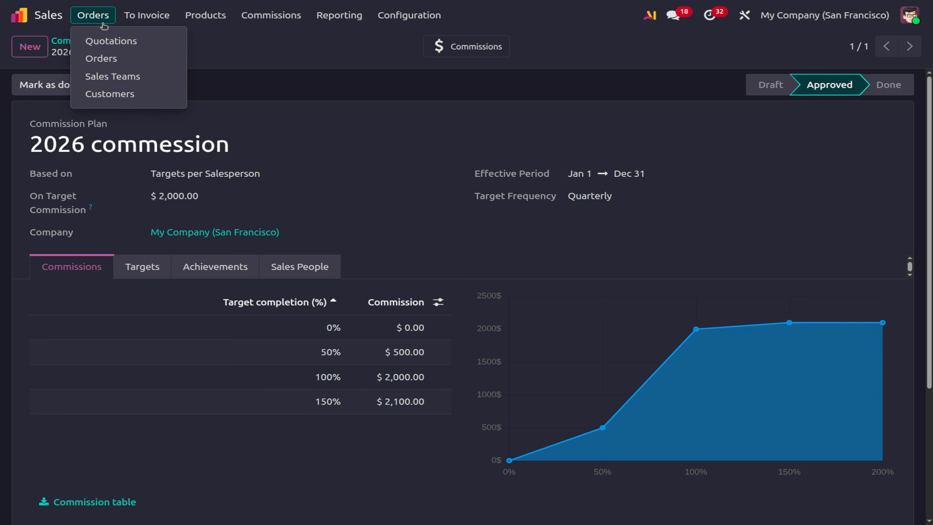
pyautogui.click(104, 41)
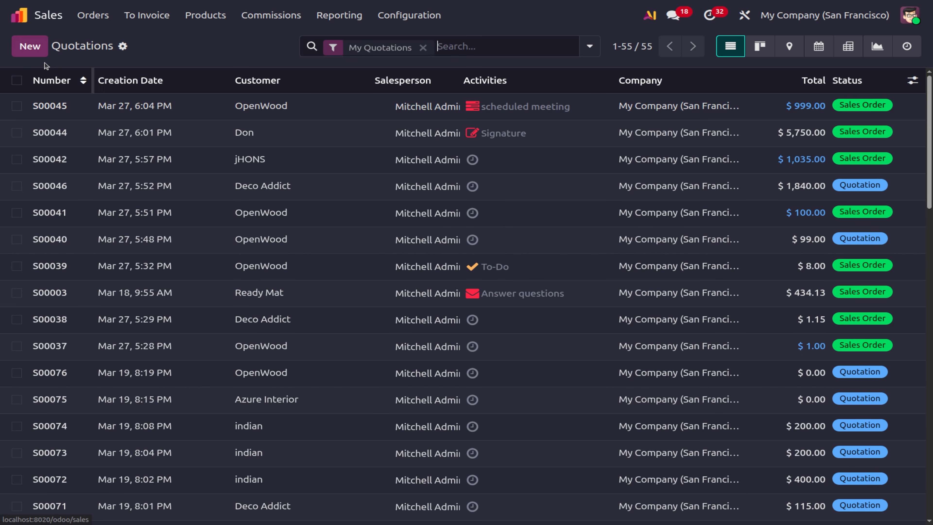
pyautogui.click(30, 47)
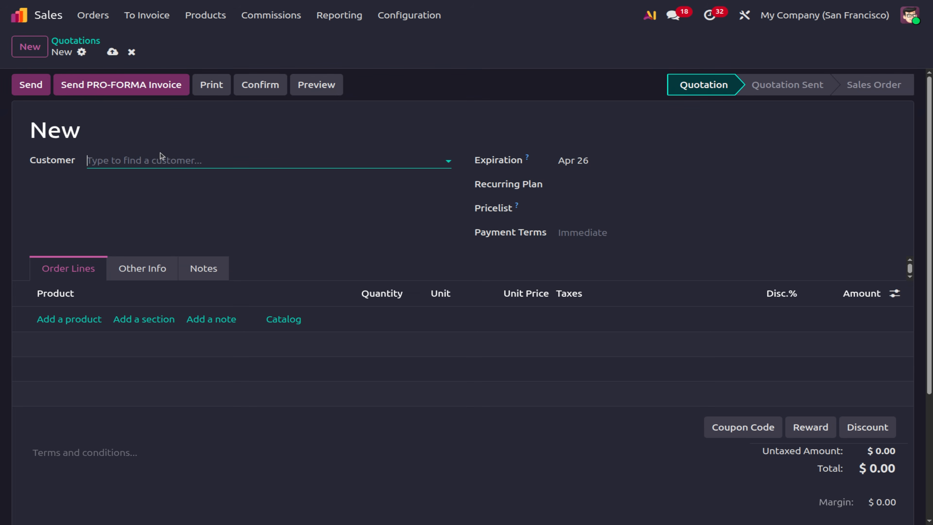
pyautogui.click(151, 165)
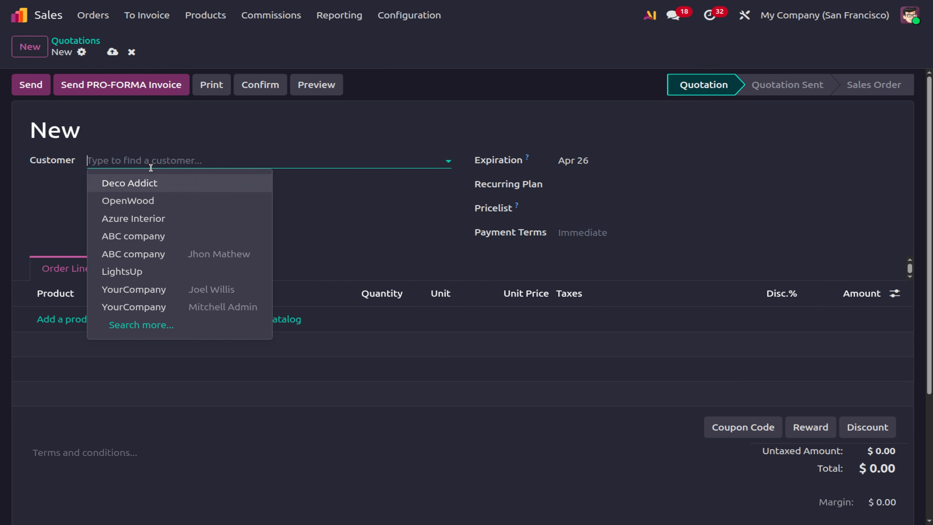
# Set the quotation's customer to ABC company and assign a different salesperson.
pyautogui.click(140, 253)
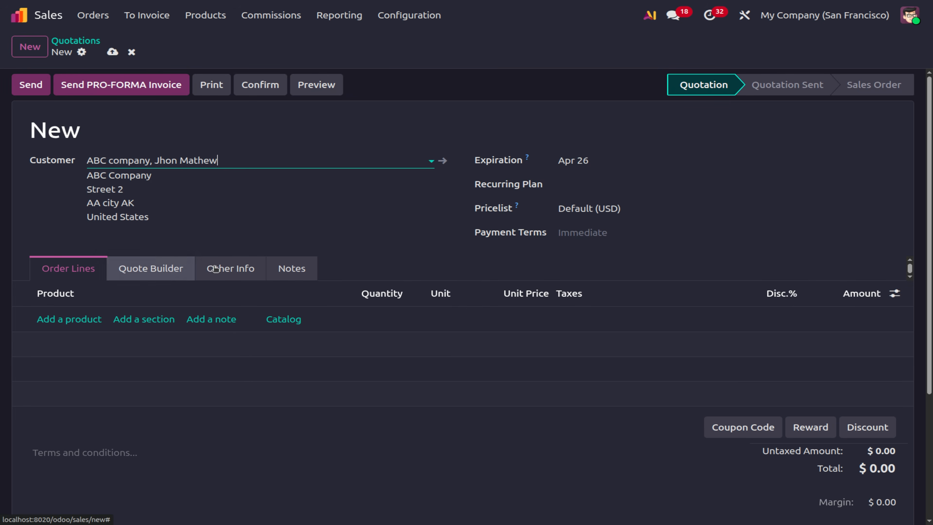
pyautogui.click(253, 272)
pyautogui.click(193, 345)
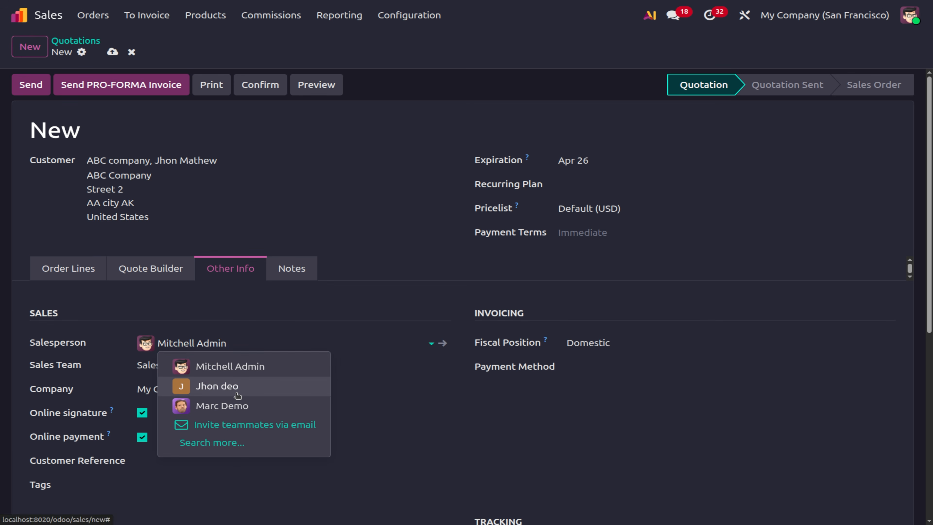
pyautogui.click(238, 395)
pyautogui.click(68, 269)
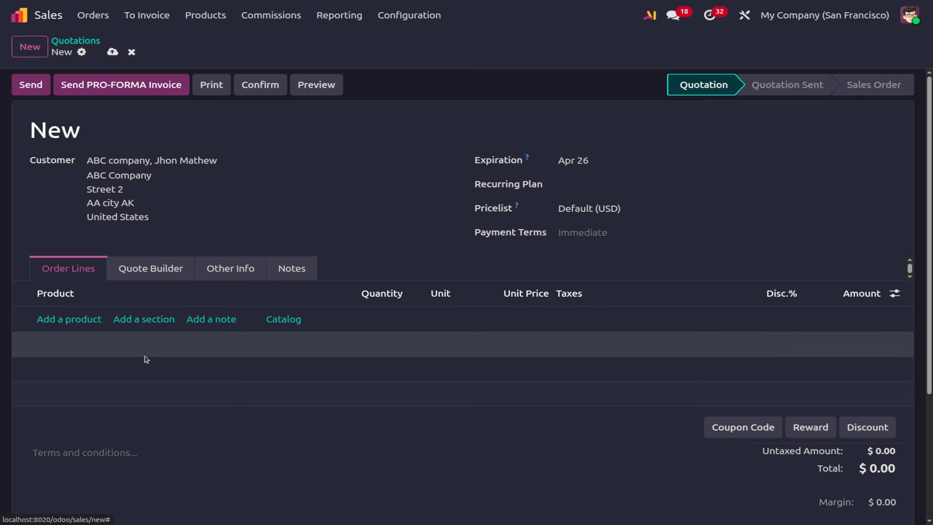
# Add 10 untaxed Large Meeting Tables at 4,000.00 each and confirm the quotation as S00077.
pyautogui.click(61, 319)
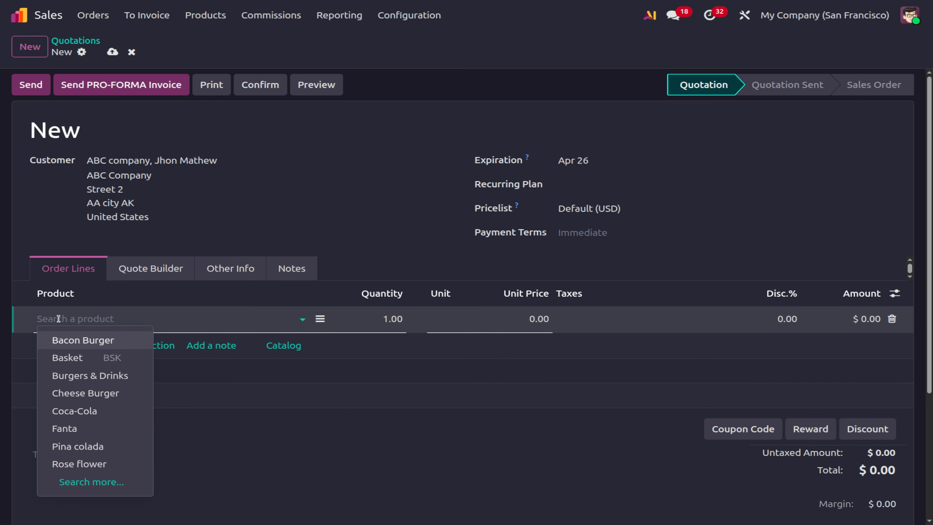
pyautogui.click(101, 481)
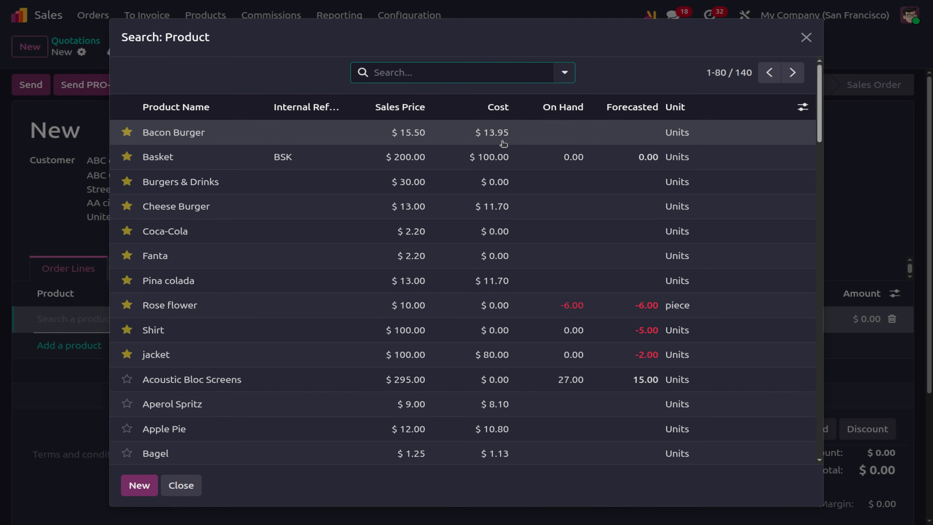
pyautogui.click(403, 107)
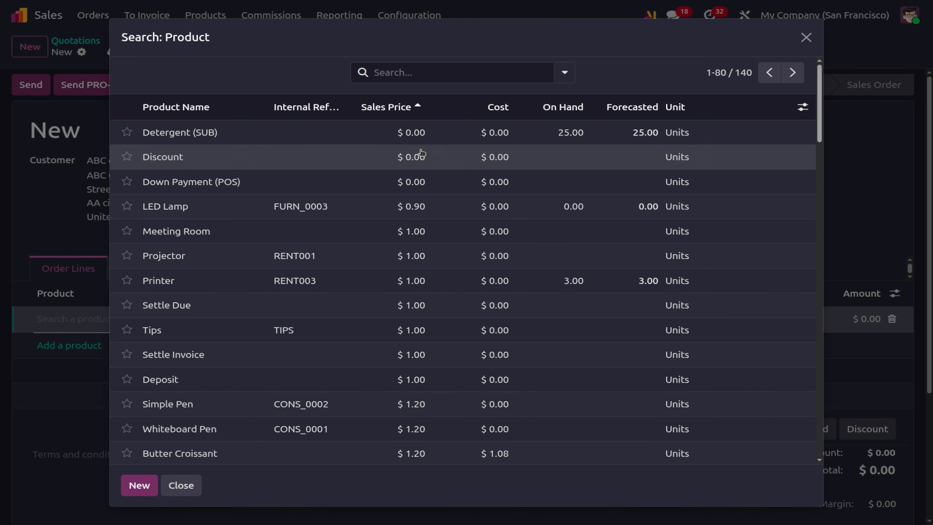
pyautogui.click(390, 110)
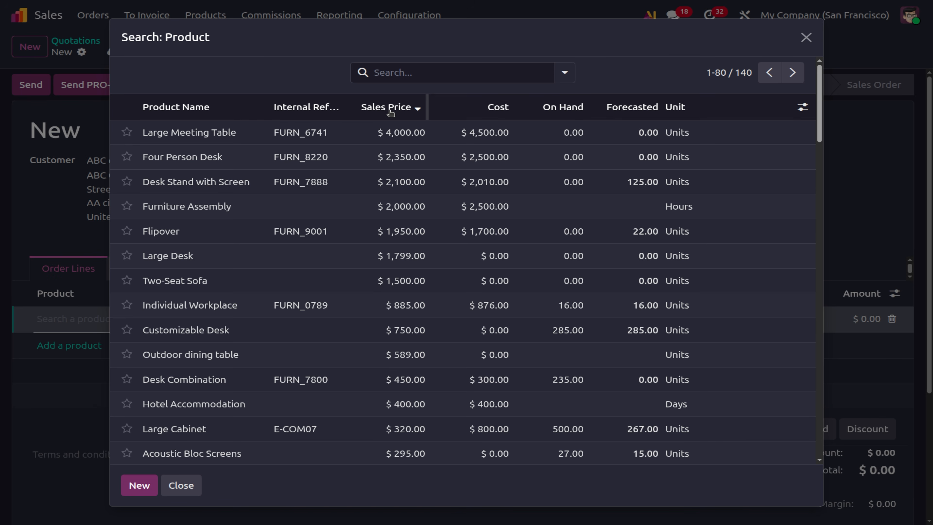
pyautogui.click(395, 137)
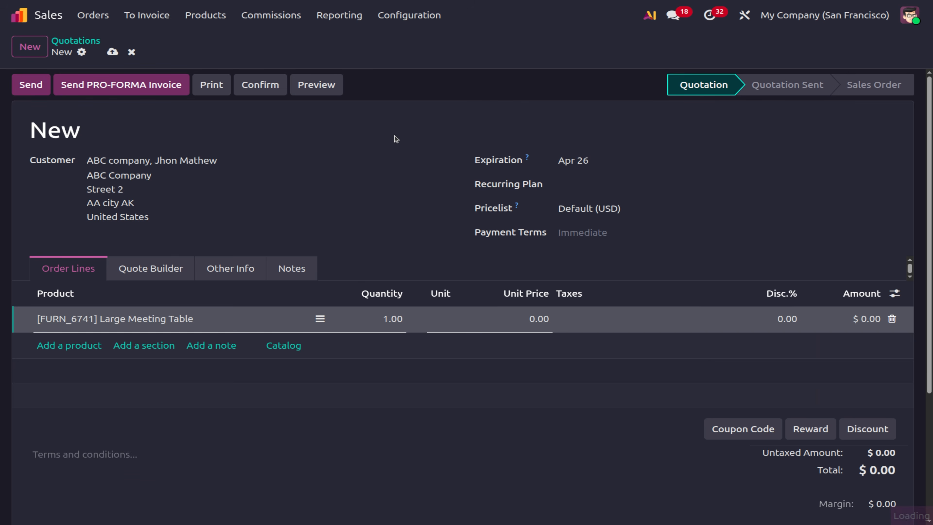
pyautogui.click(382, 324)
pyautogui.write('10')
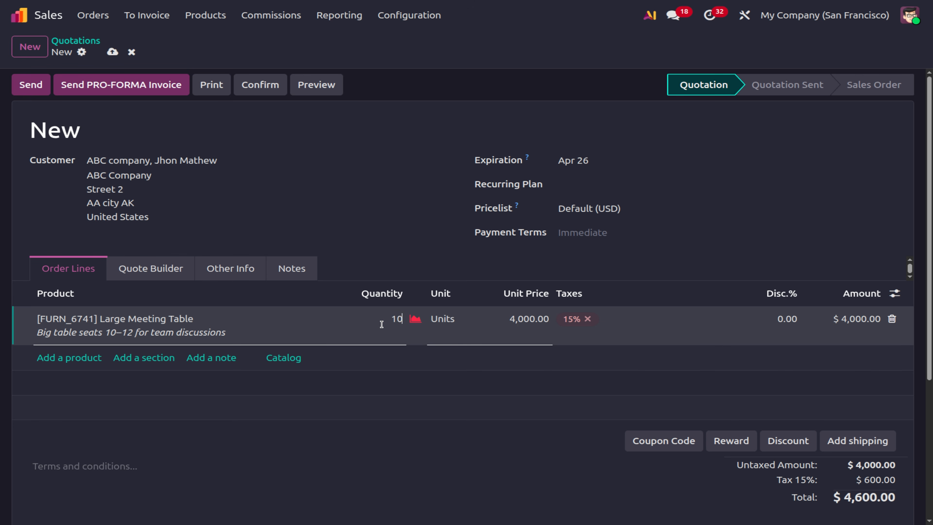
pyautogui.click(587, 319)
pyautogui.click(524, 490)
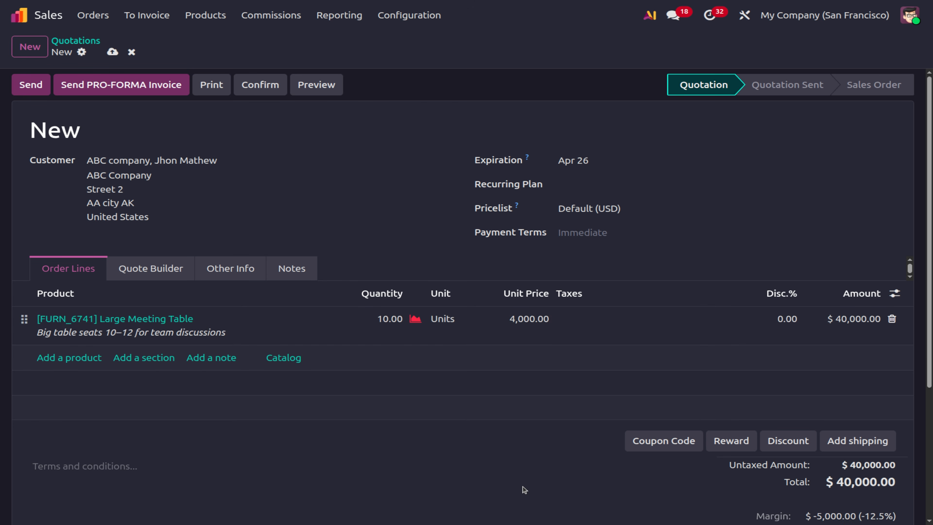
pyautogui.click(258, 88)
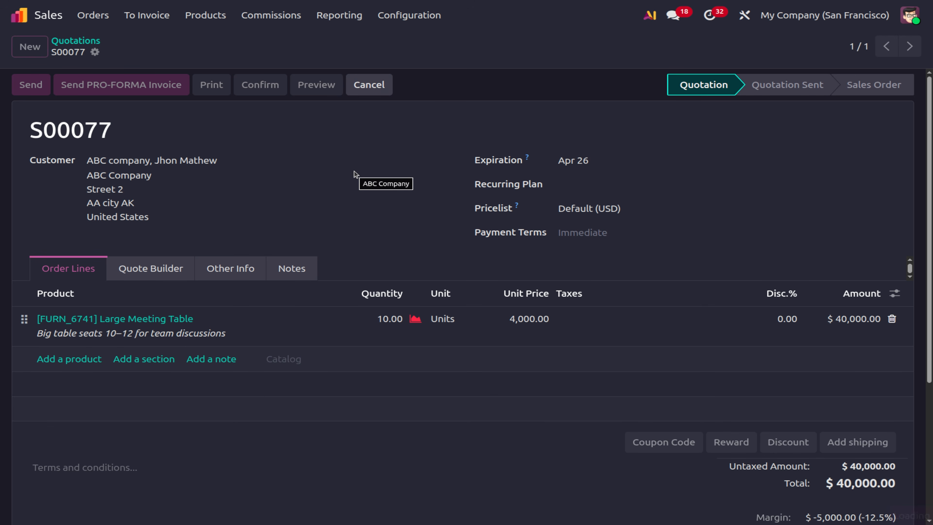
# Start creating an invoice for order S00077, then abandon it.
pyautogui.scroll(-5, 500, 295)
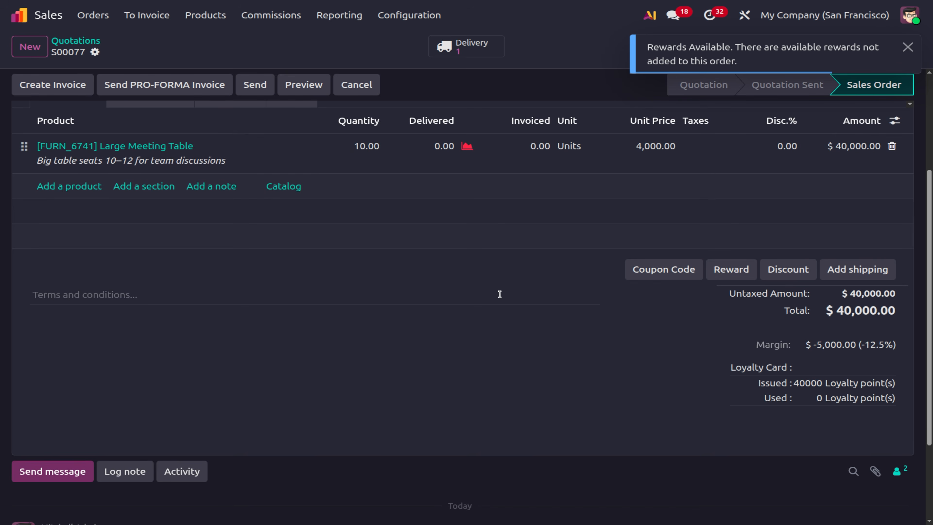
pyautogui.scroll(5, 500, 294)
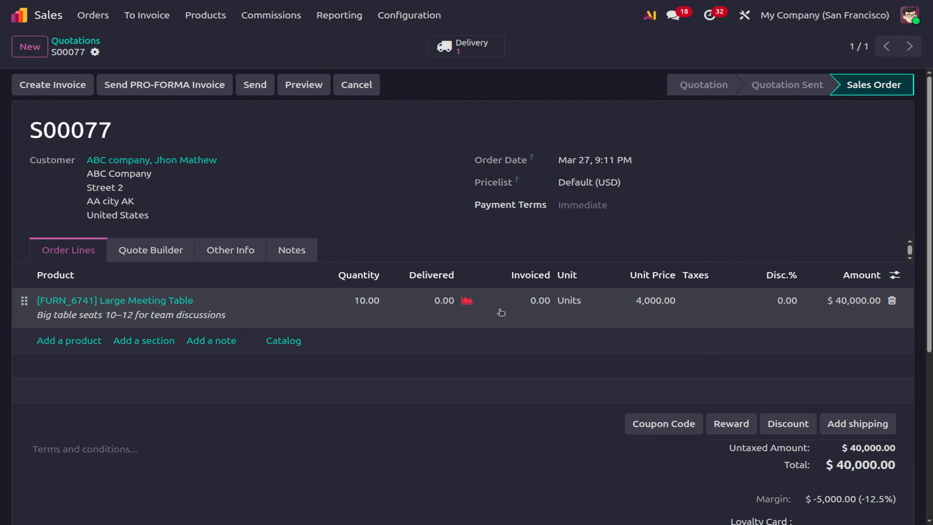
pyautogui.click(69, 89)
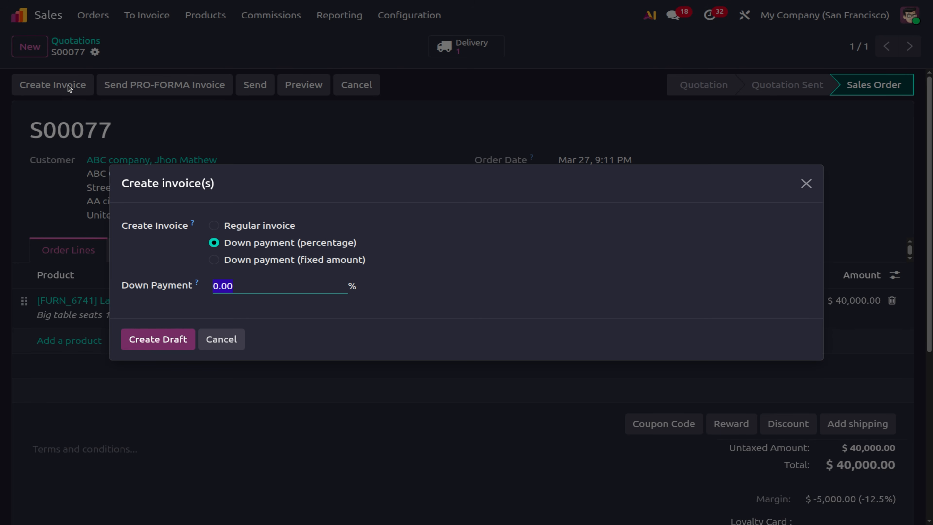
pyautogui.click(236, 338)
pyautogui.click(237, 338)
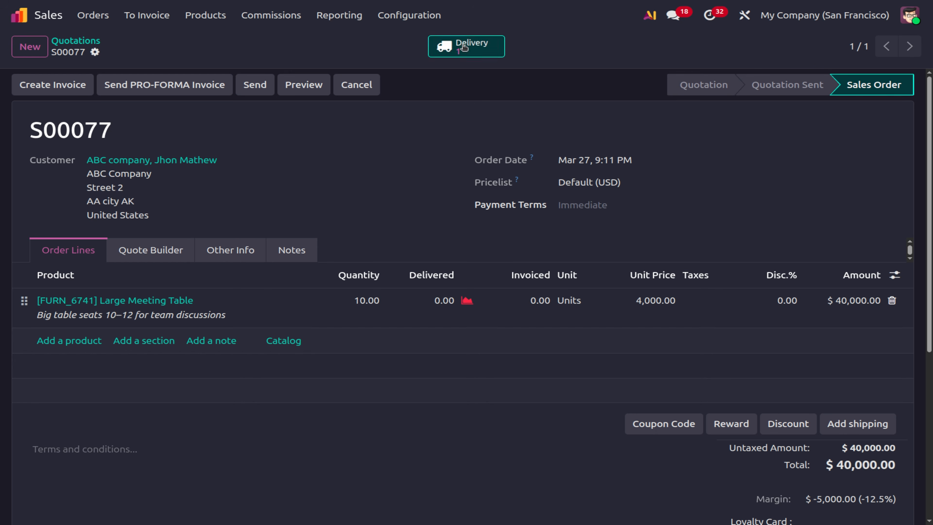
# Deliver all 10 Large Meeting Tables on WH/OUT/00081, mark it done, and return to S00077.
pyautogui.click(464, 48)
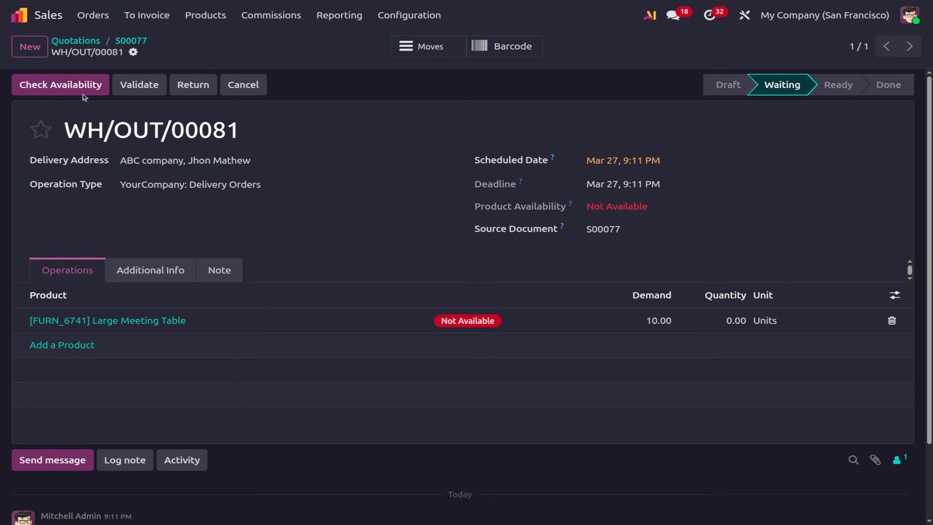
pyautogui.click(733, 323)
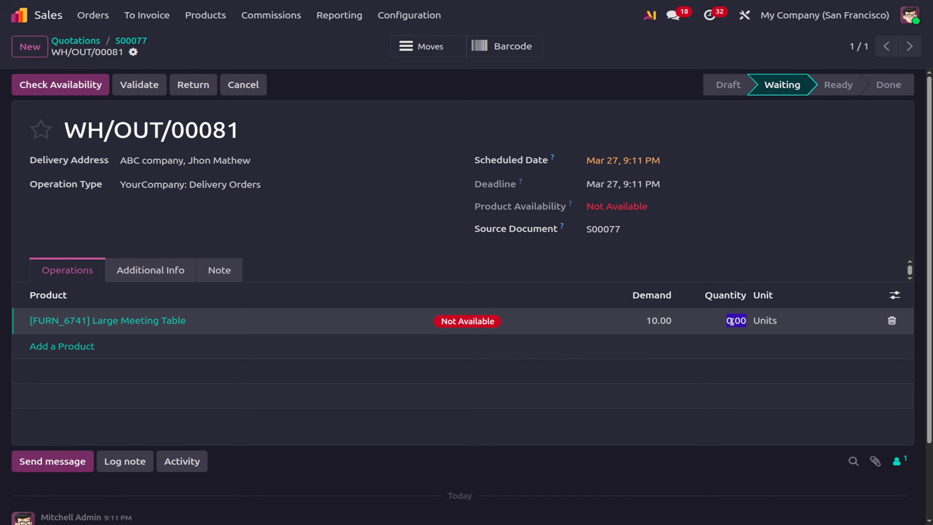
pyautogui.write('10')
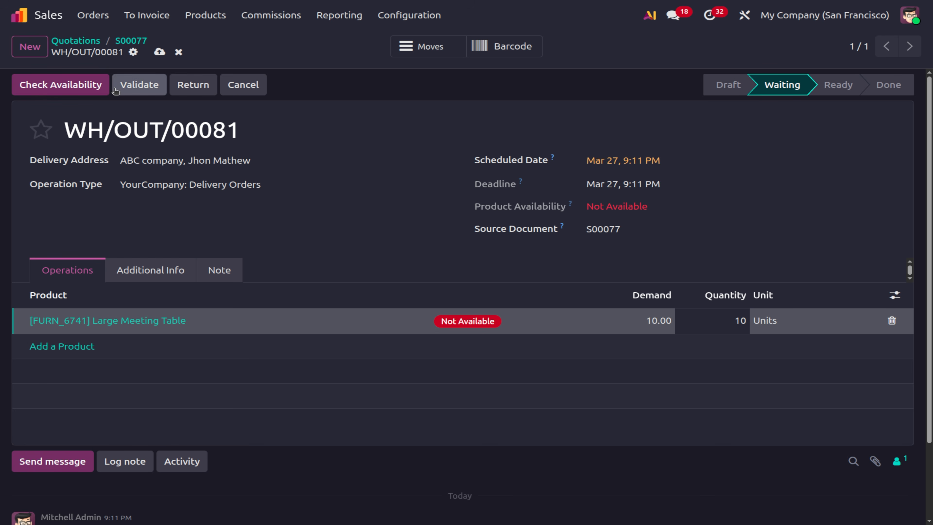
pyautogui.click(75, 85)
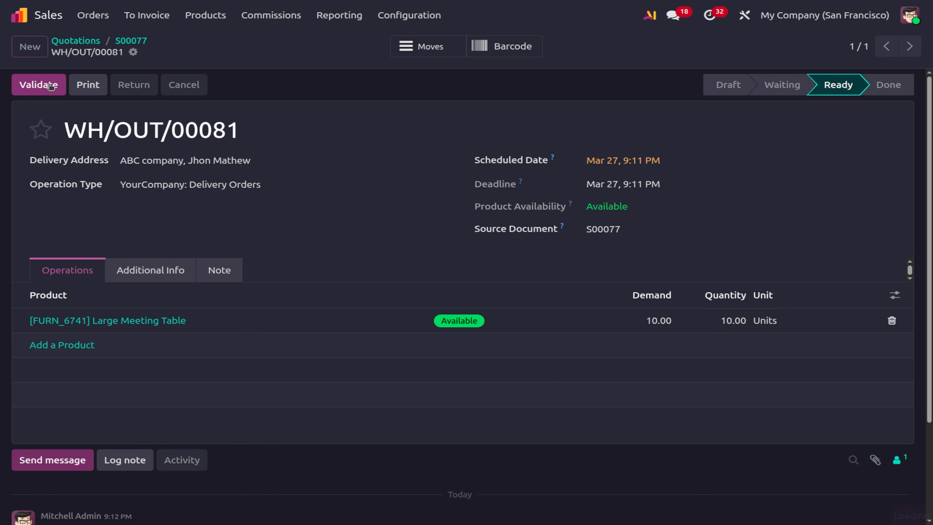
pyautogui.click(49, 84)
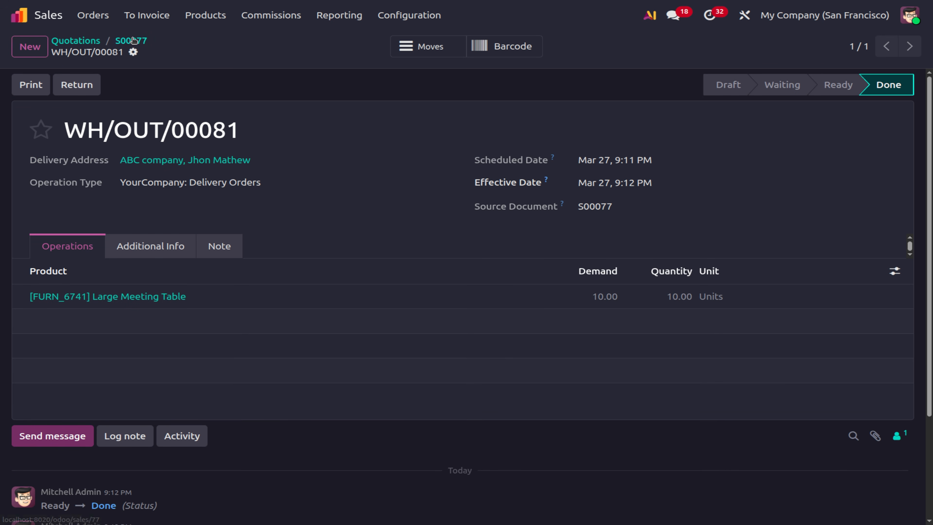
pyautogui.click(133, 40)
# Create and post regular invoice INV/2026/00023, then register its $40,000 payment.
pyautogui.click(54, 84)
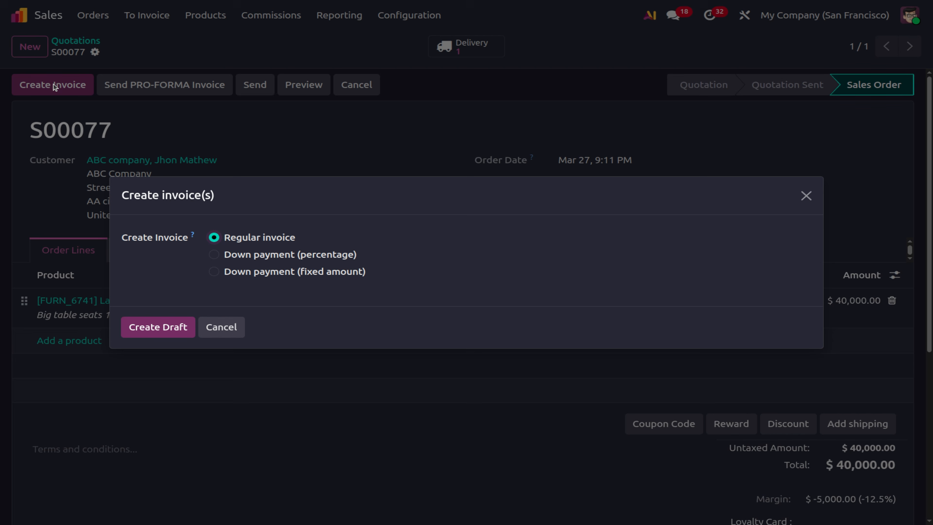
pyautogui.click(154, 331)
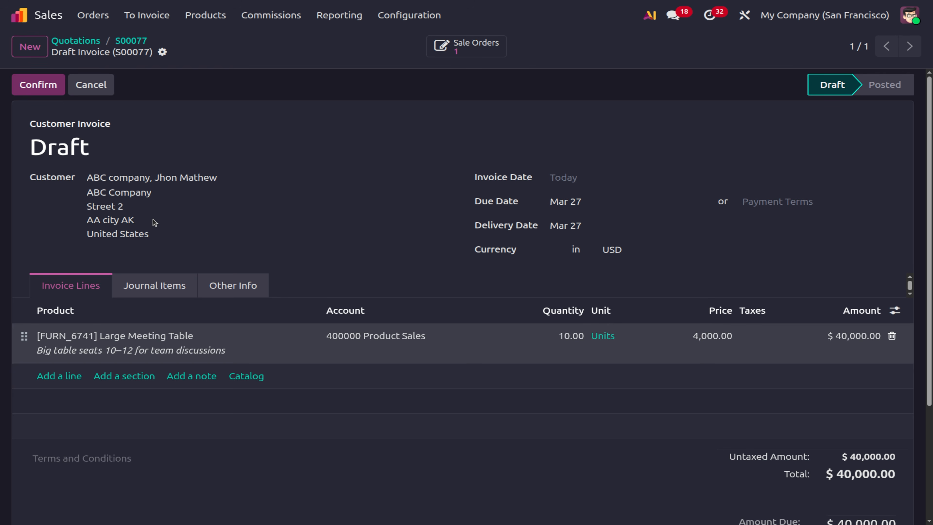
pyautogui.click(42, 85)
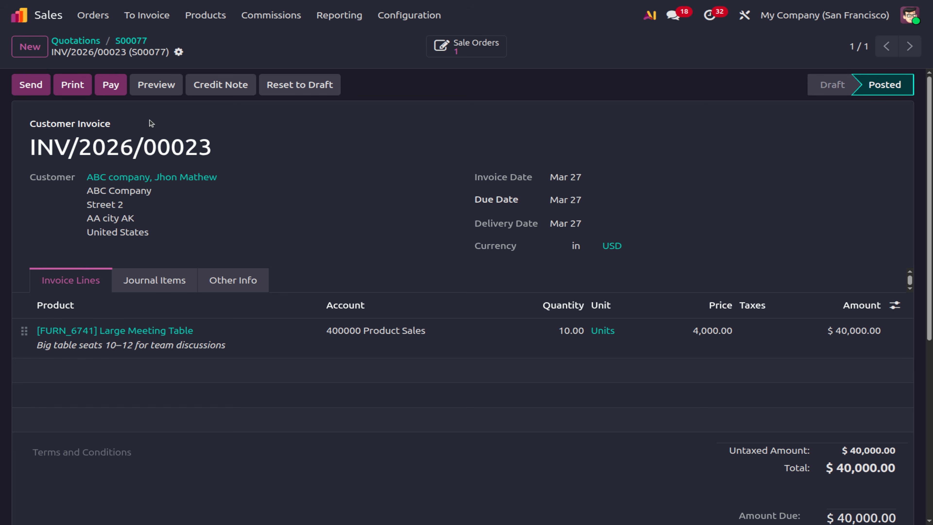
pyautogui.click(111, 90)
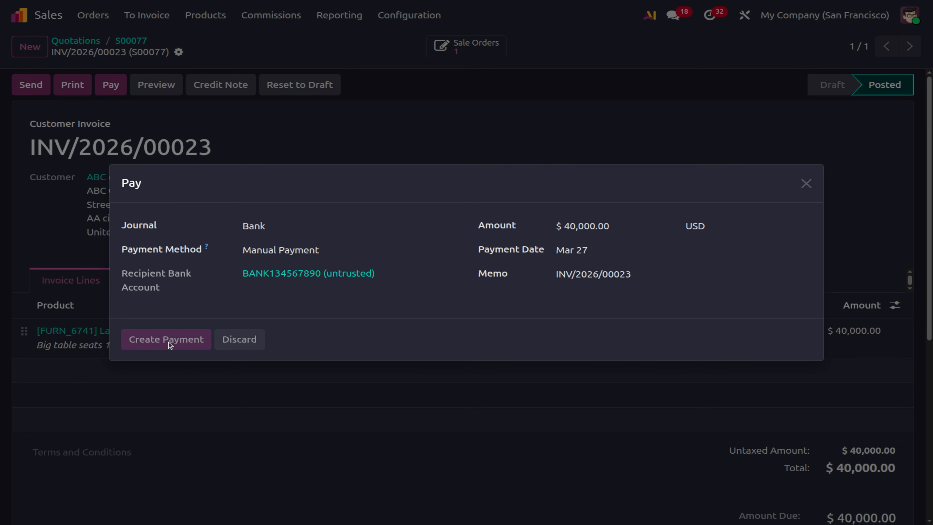
pyautogui.click(168, 339)
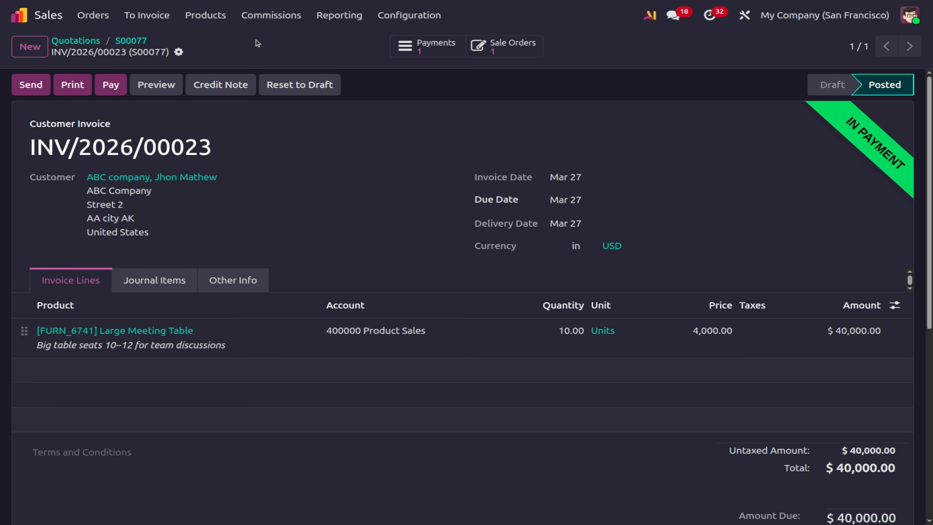
pyautogui.click(275, 16)
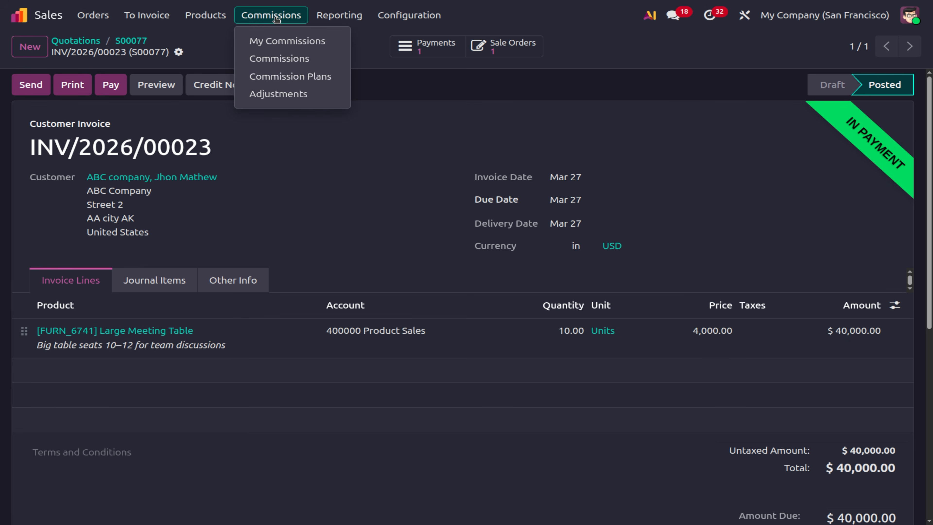
pyautogui.click(312, 78)
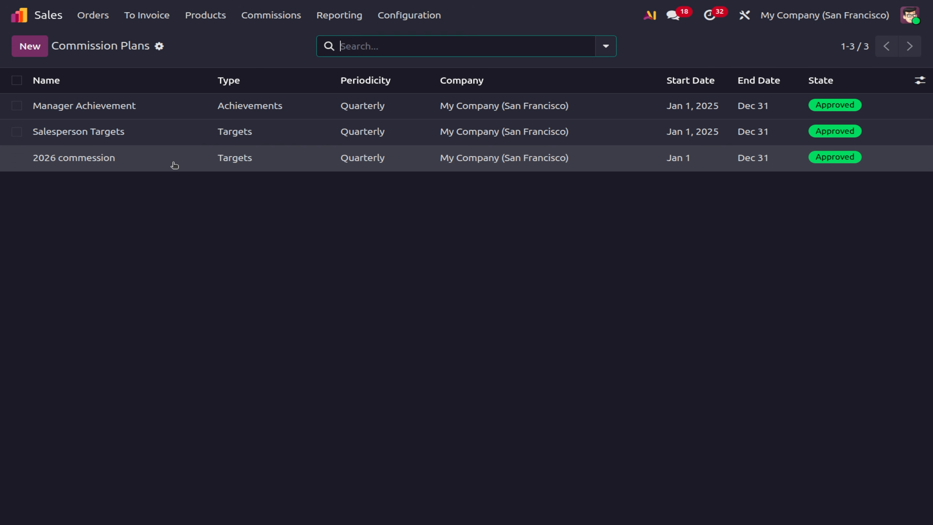
# Check the 2026 commession plan's commissions, $2,100 earned on $40,000, then go to Quotations.
pyautogui.click(161, 163)
pyautogui.click(463, 56)
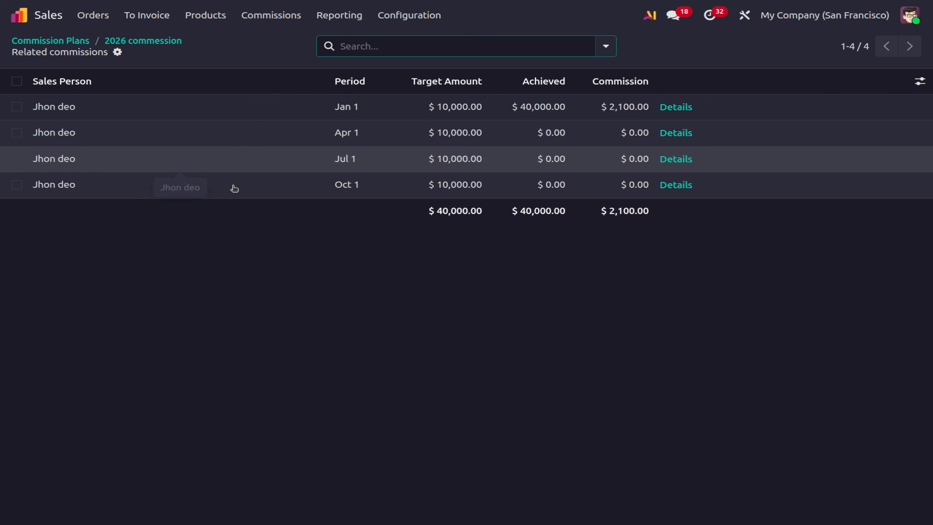
pyautogui.click(92, 15)
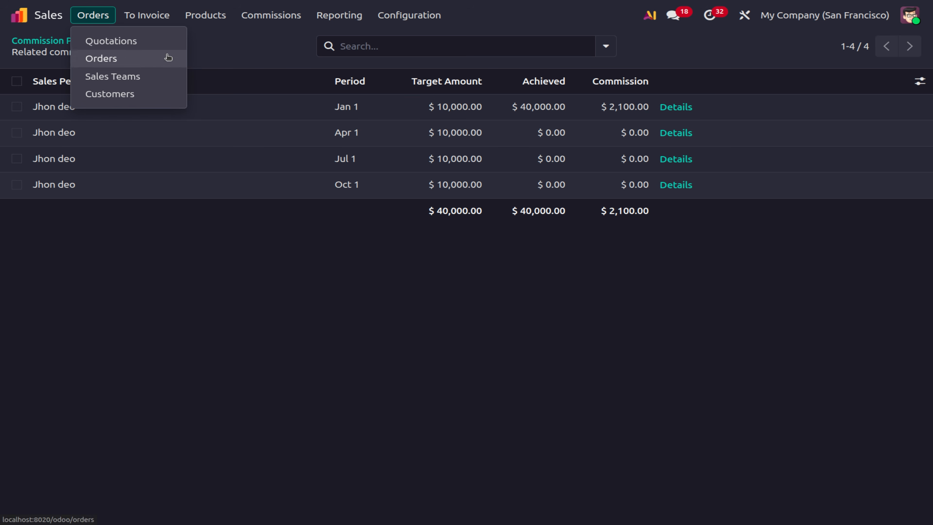
pyautogui.click(162, 41)
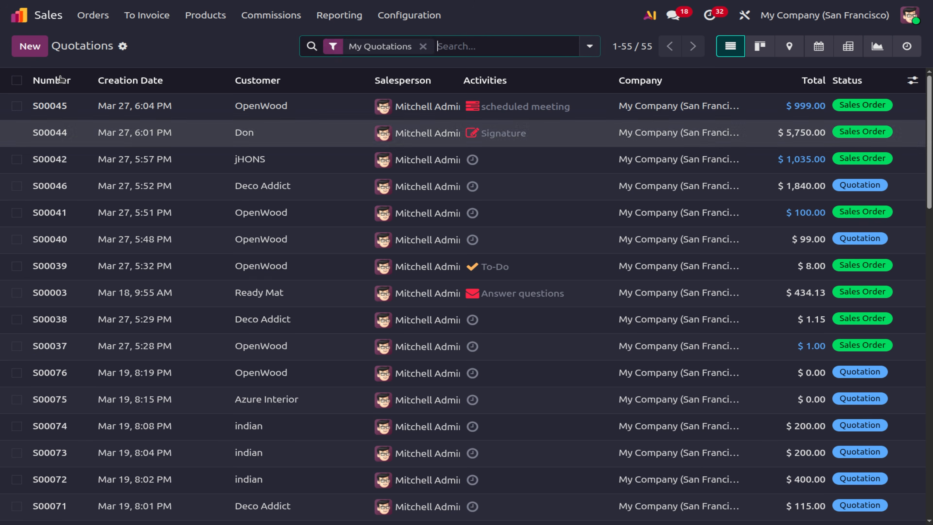
# Create quotation S00078 for OpenWood with the commissioned salesperson and browse the product catalog.
pyautogui.click(29, 46)
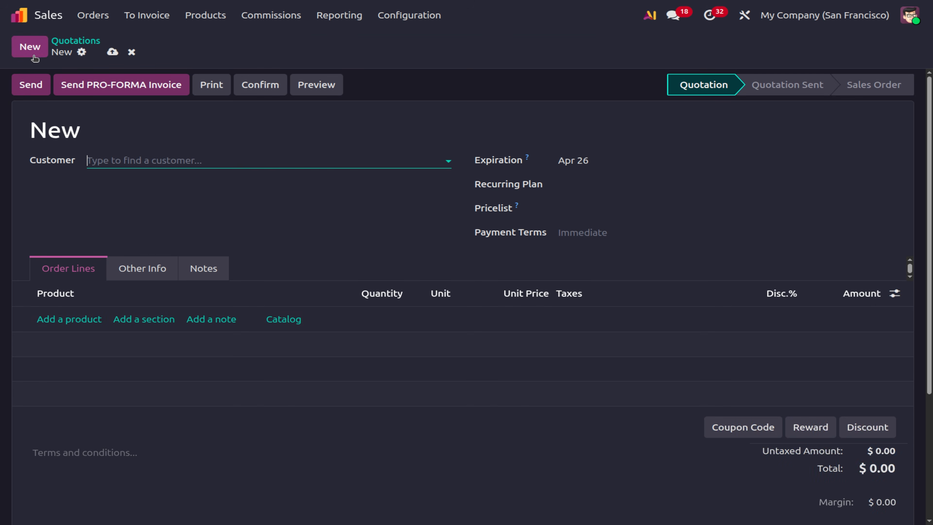
pyautogui.click(145, 158)
pyautogui.click(148, 201)
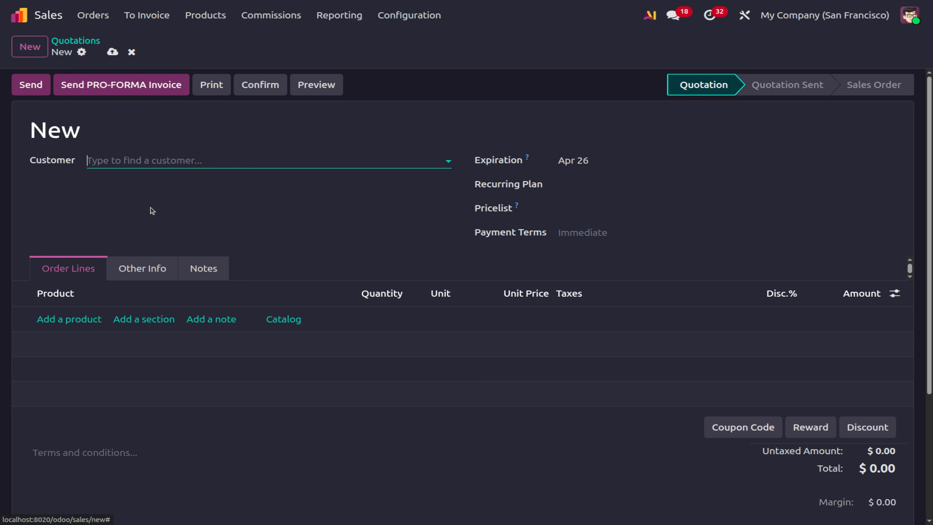
pyautogui.click(231, 267)
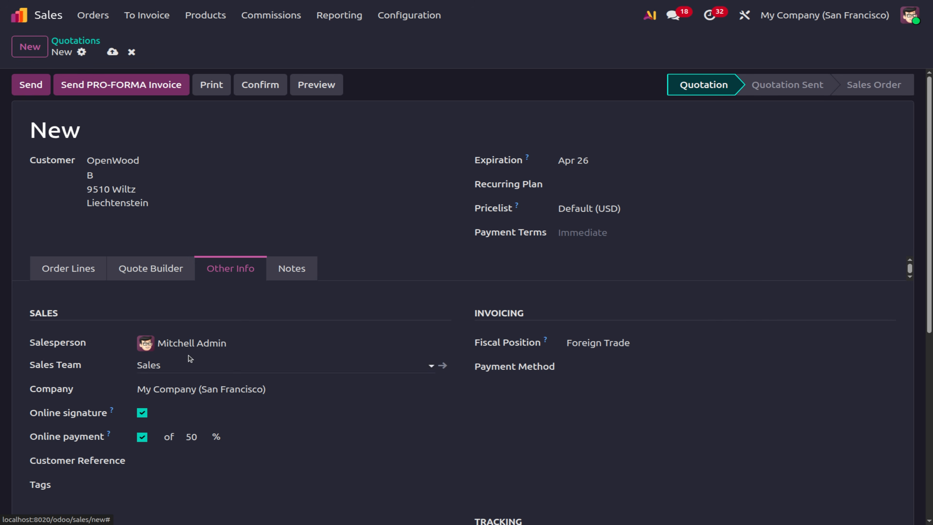
pyautogui.click(180, 344)
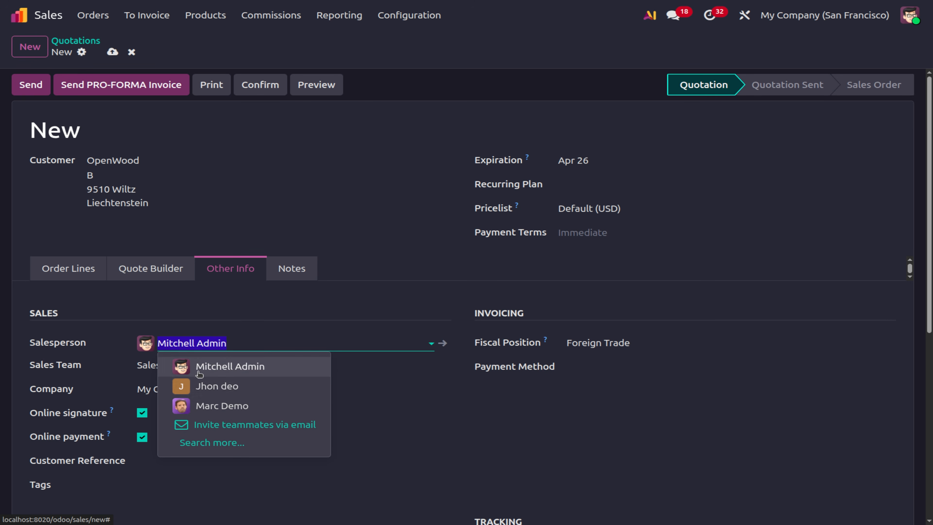
pyautogui.click(199, 385)
pyautogui.click(69, 269)
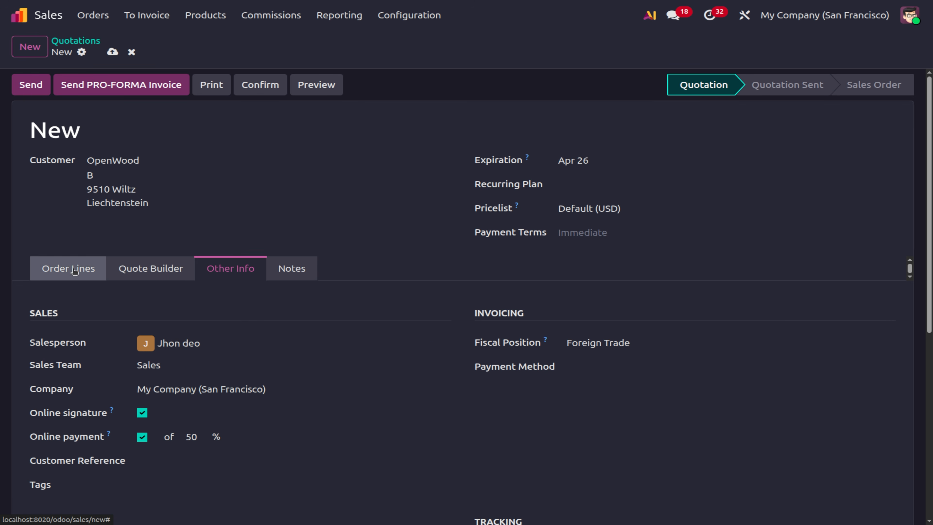
pyautogui.click(69, 319)
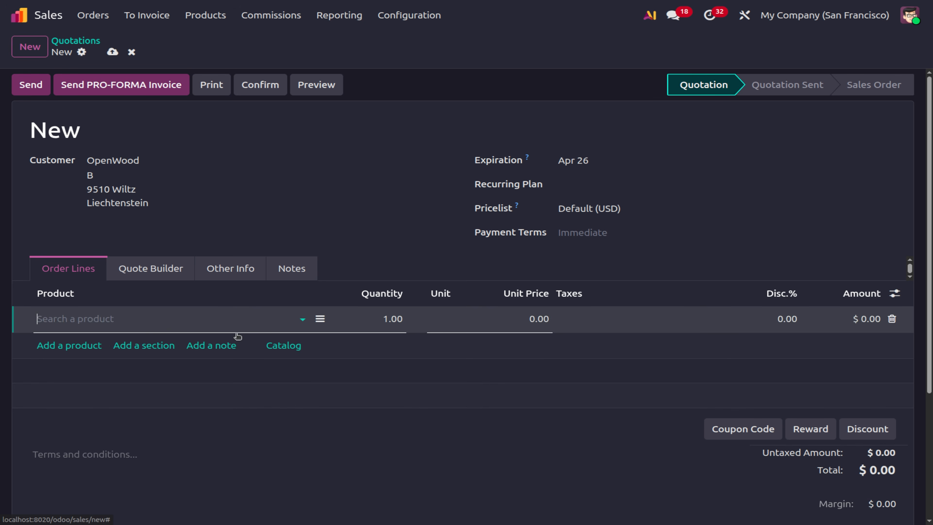
pyautogui.click(300, 345)
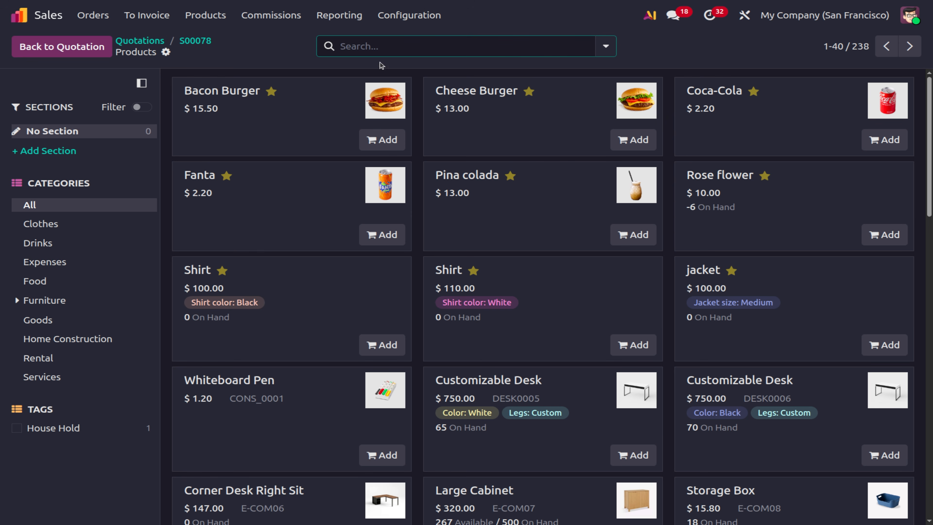
# Add a Two-Seat Sofa (Linen) line at 1,500.00 to quotation S00078.
pyautogui.click(192, 41)
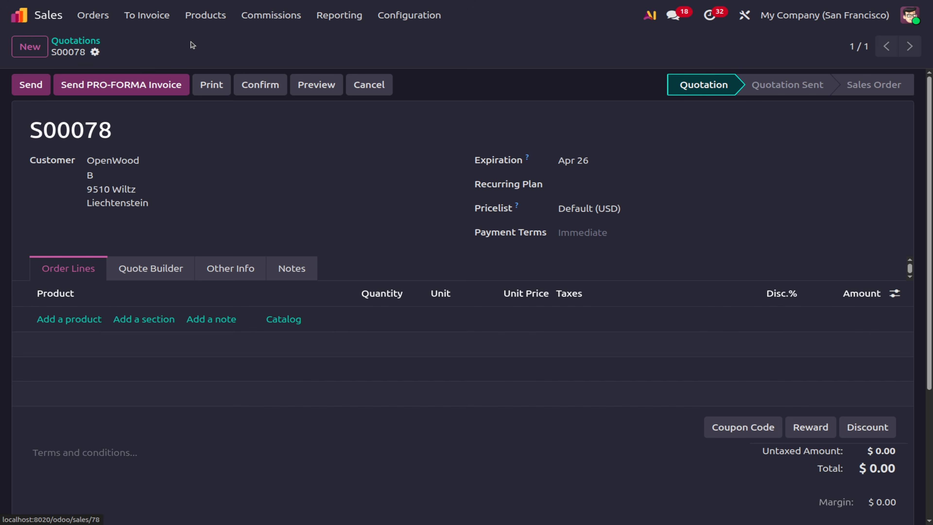
pyautogui.click(62, 320)
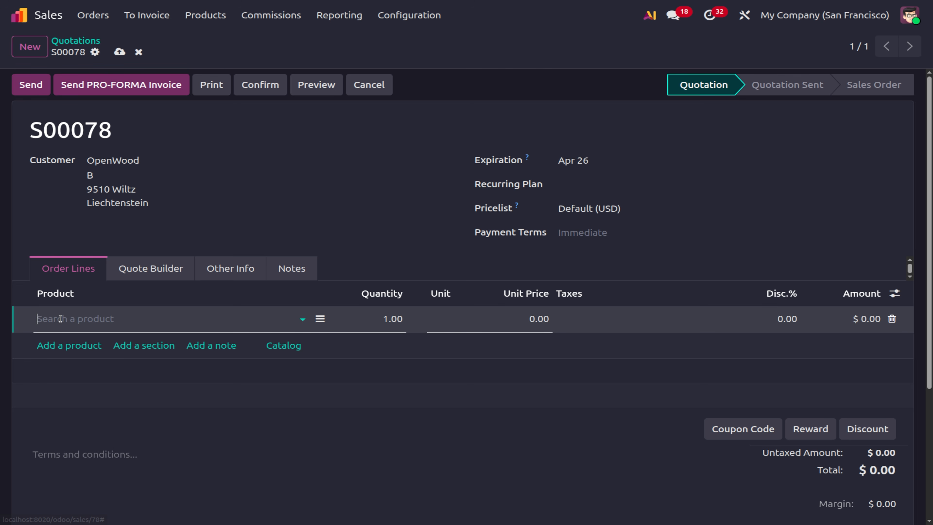
pyautogui.click(60, 317)
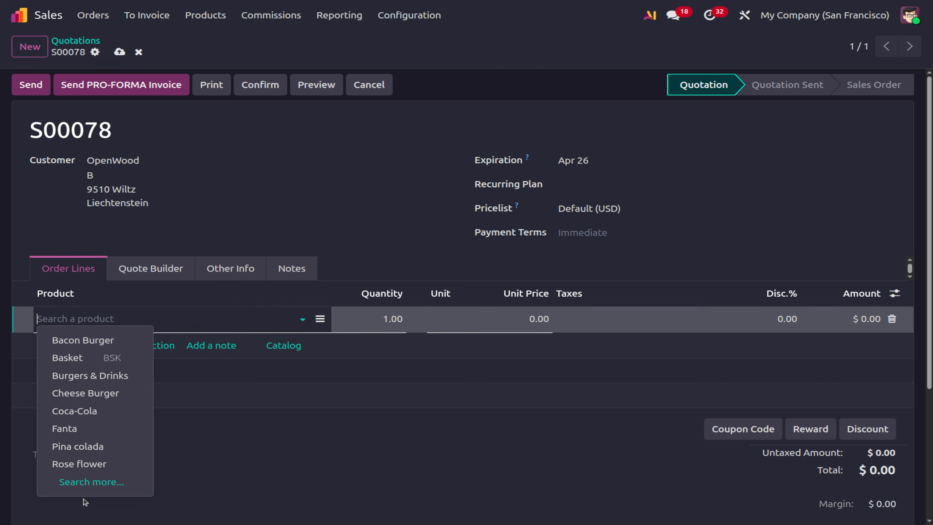
pyautogui.click(85, 482)
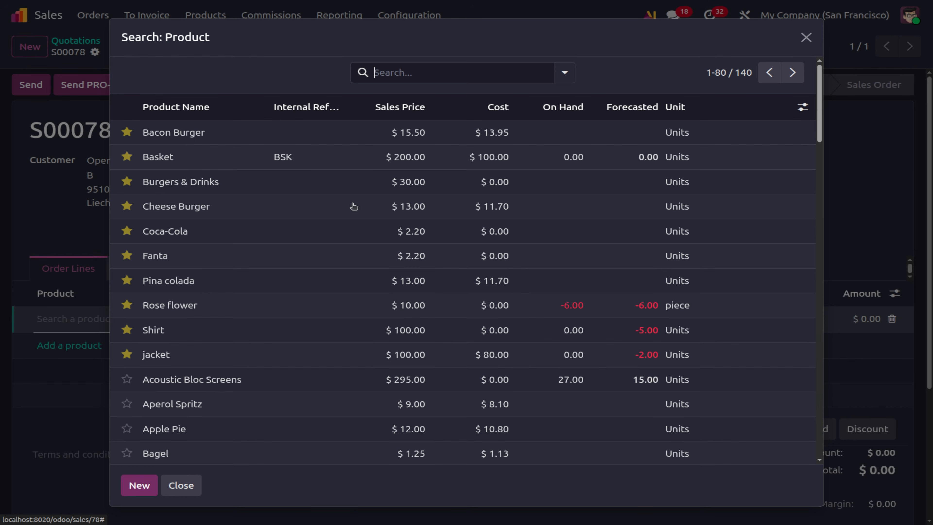
pyautogui.click(397, 108)
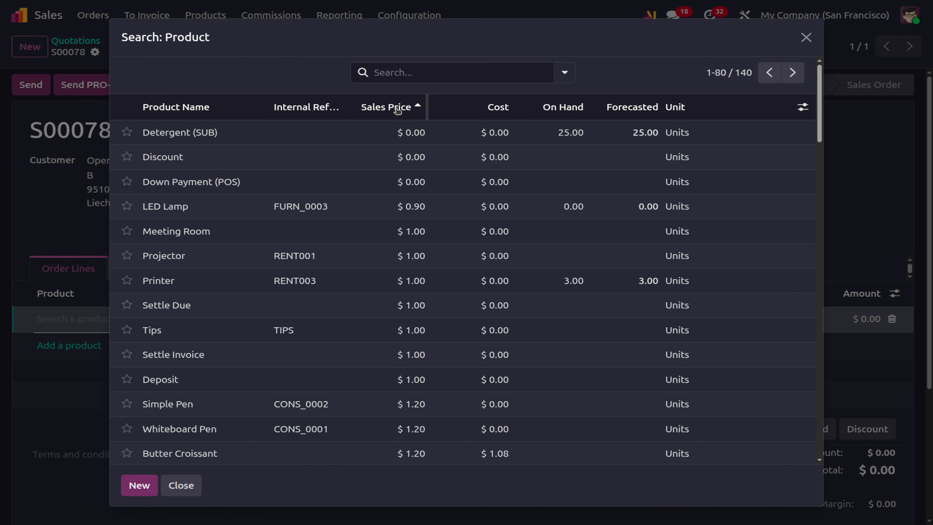
pyautogui.click(397, 107)
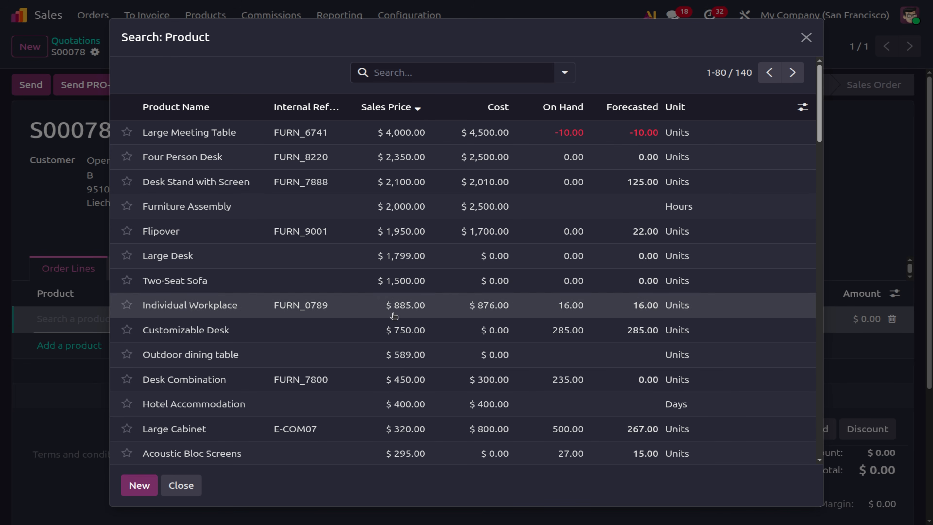
pyautogui.click(391, 283)
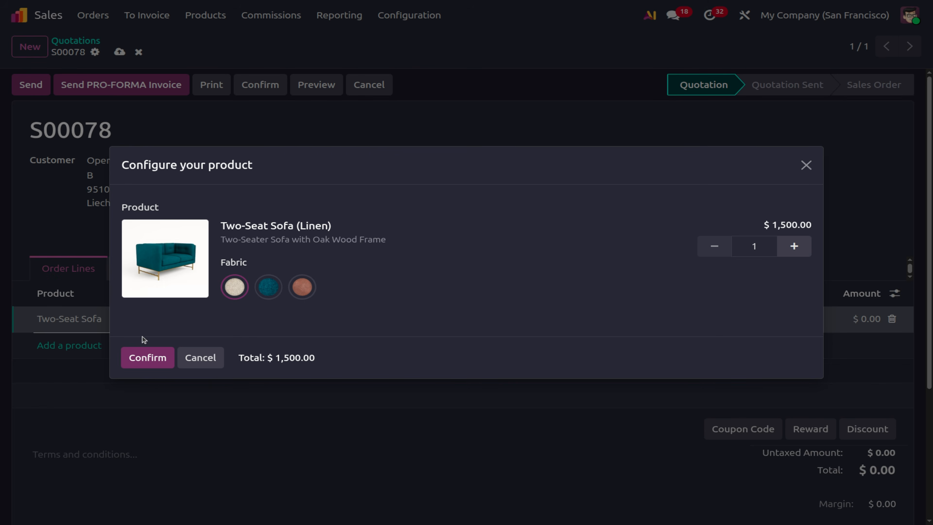
pyautogui.click(147, 357)
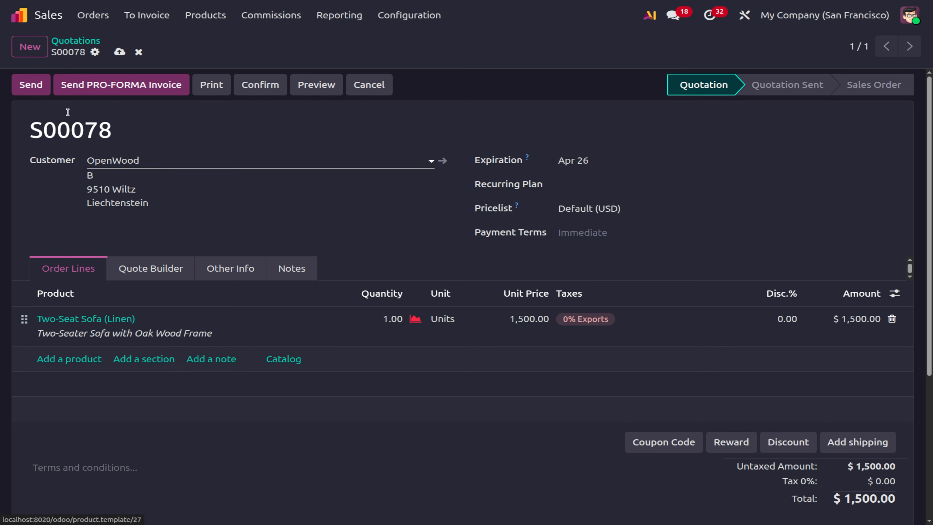
# Set the sofa line's quantity to 2 and save the quotation.
pyautogui.click(398, 321)
pyautogui.write('2')
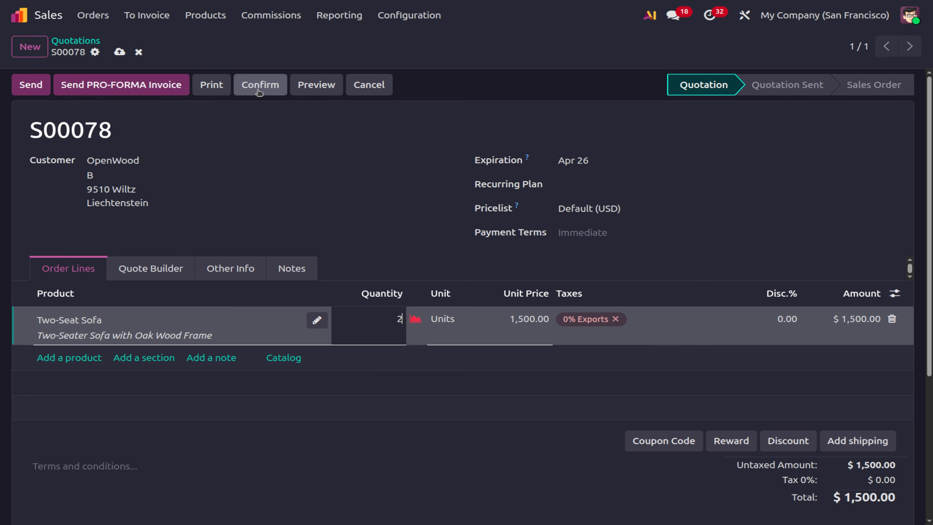
pyautogui.click(259, 92)
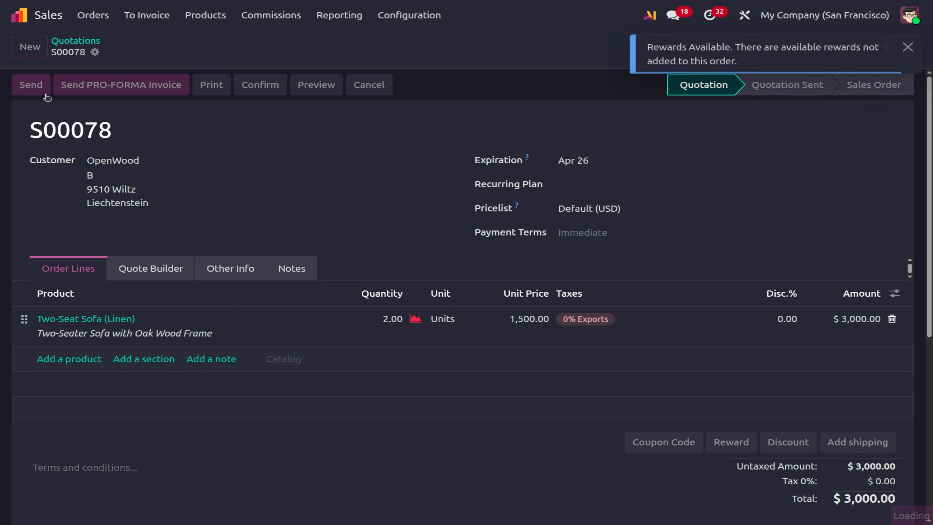
# Confirm S00078, post its $3,000.00 invoice INV/2026/00024, and view the Commissions list.
pyautogui.click(37, 92)
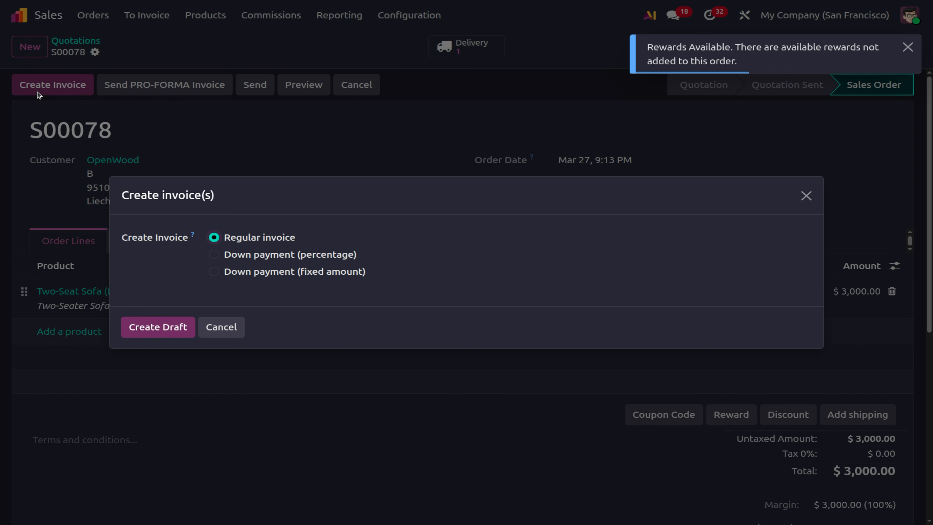
pyautogui.click(141, 328)
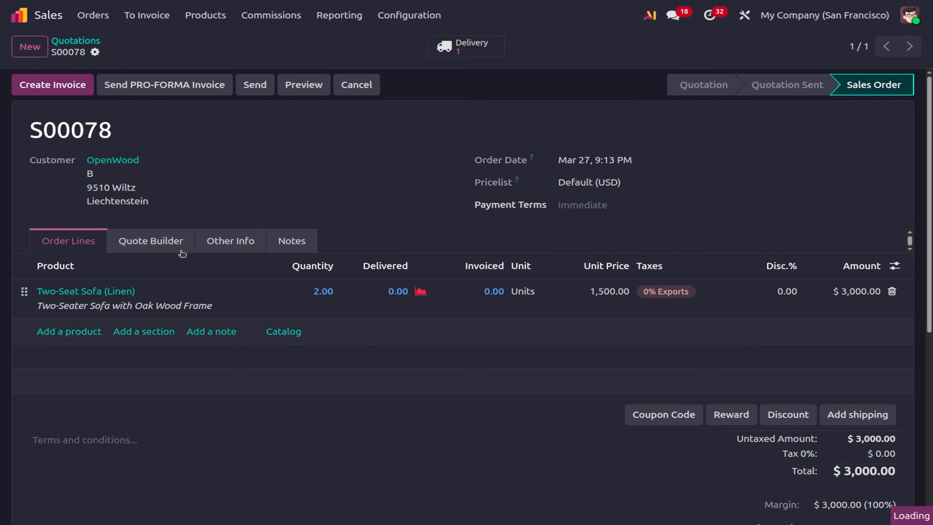
pyautogui.click(32, 86)
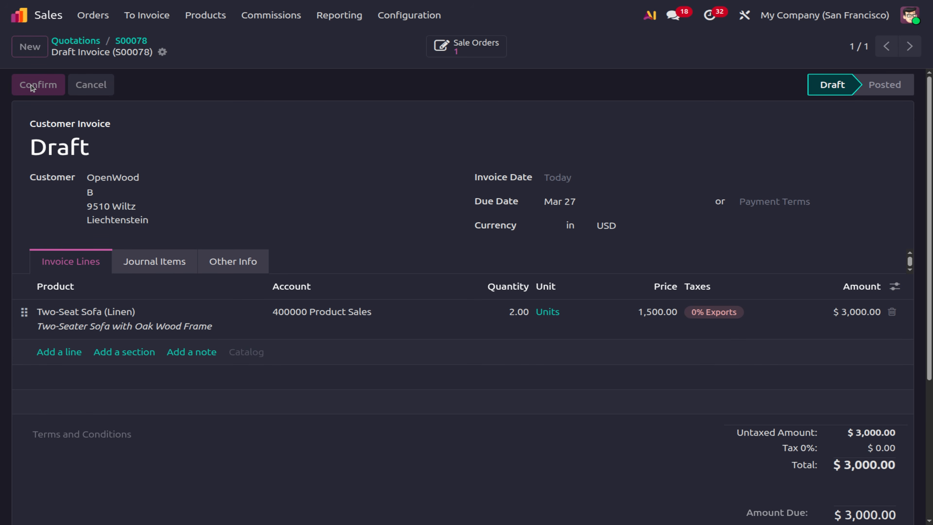
pyautogui.click(258, 16)
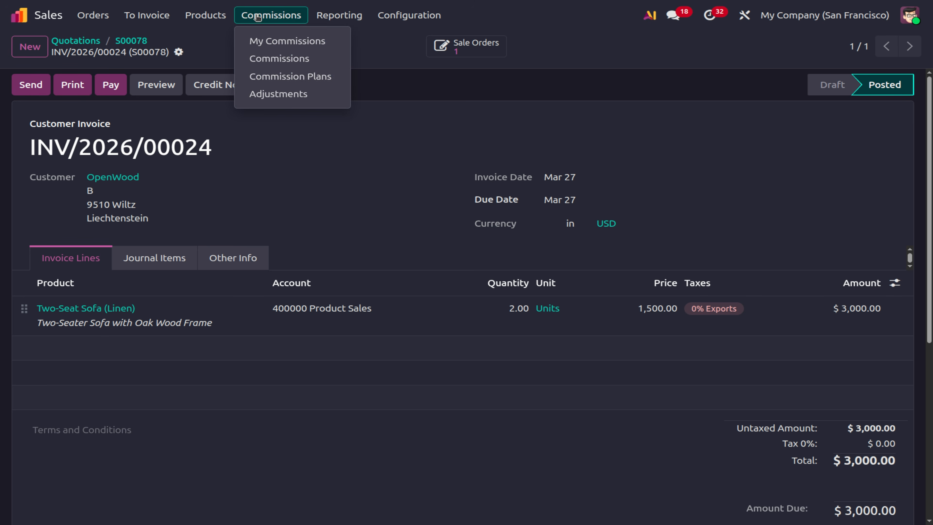
pyautogui.click(281, 64)
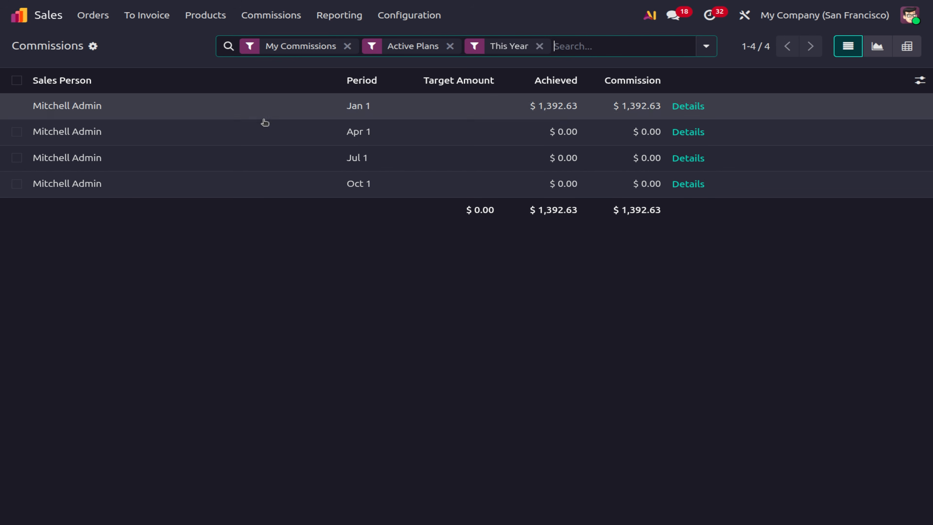
# Drop the My Commissions filter to show all salespersons, then open Sales Analysis.
pyautogui.click(347, 45)
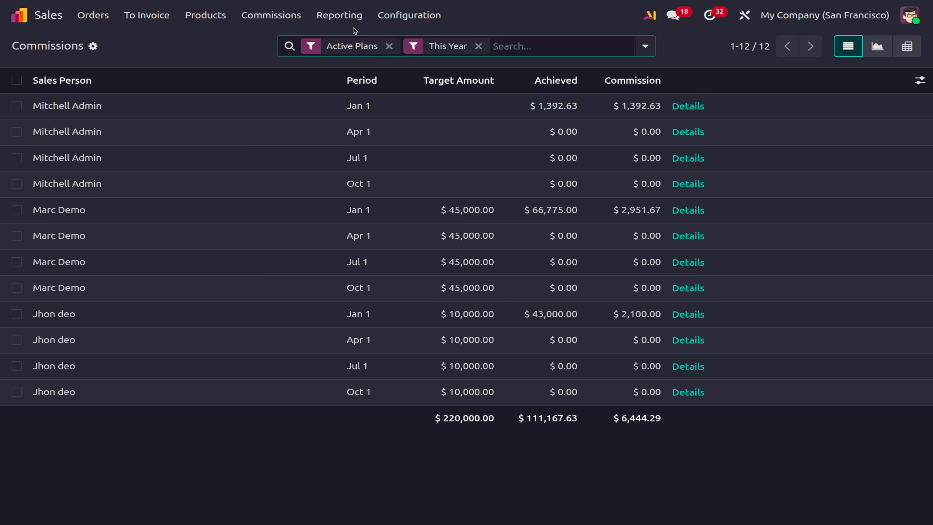
pyautogui.click(362, 15)
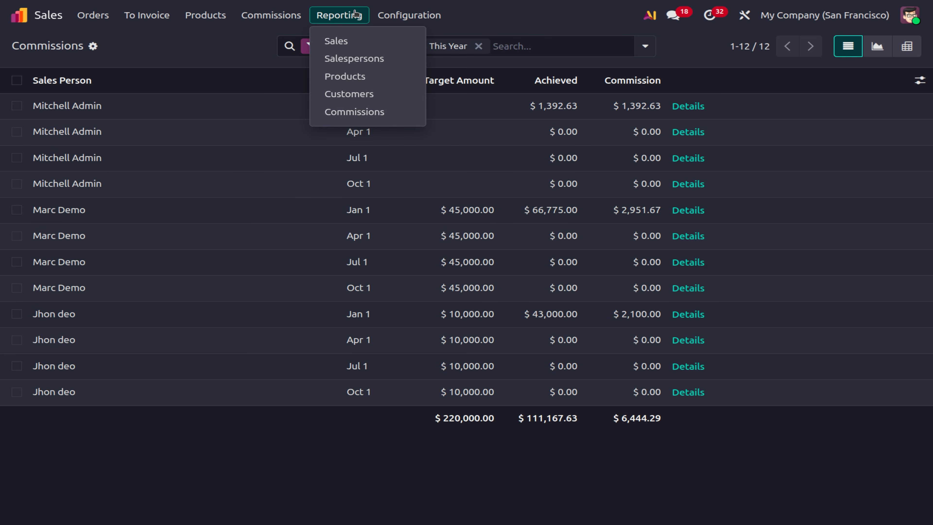
pyautogui.click(347, 39)
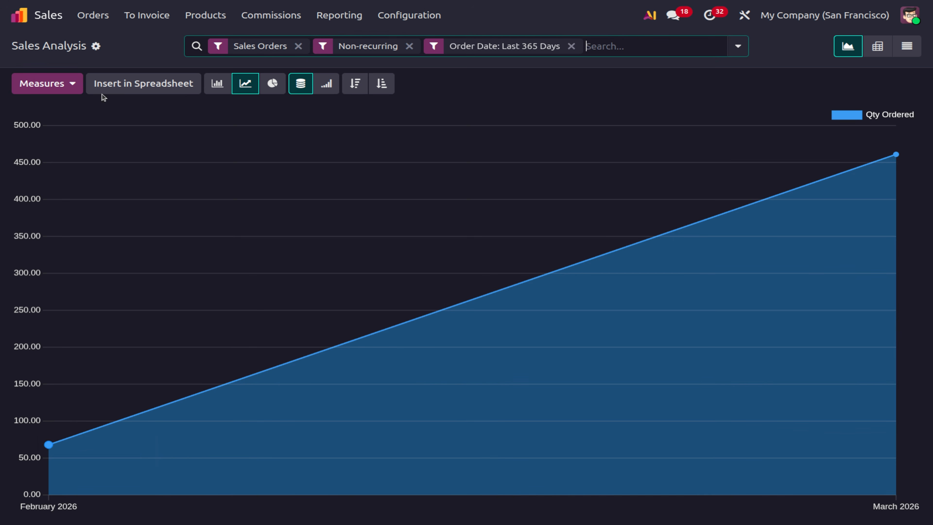
# Make Discount % the charted measure instead of Qty Ordered.
pyautogui.click(35, 83)
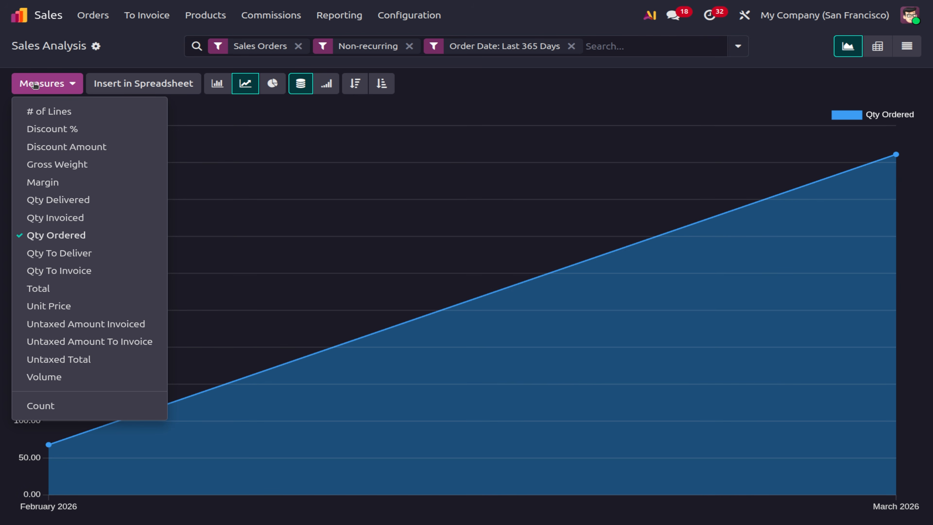
pyautogui.click(92, 132)
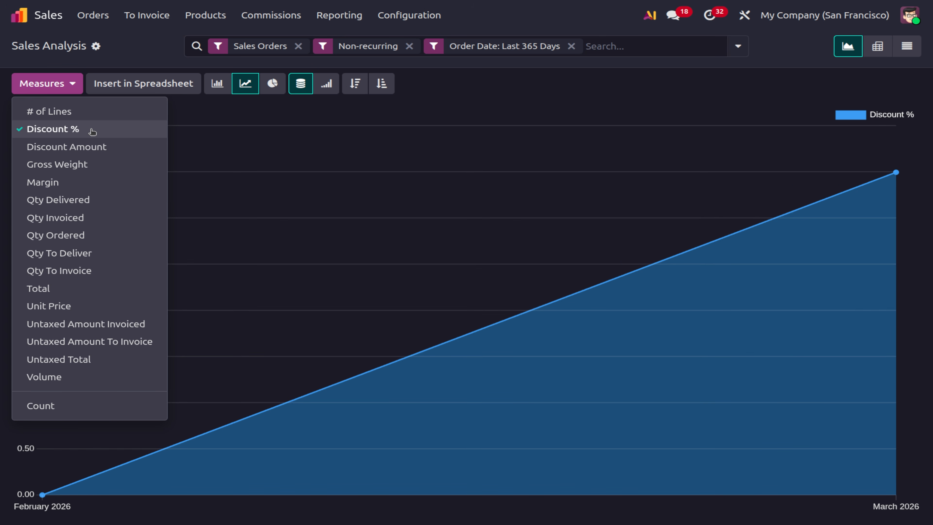
pyautogui.click(93, 132)
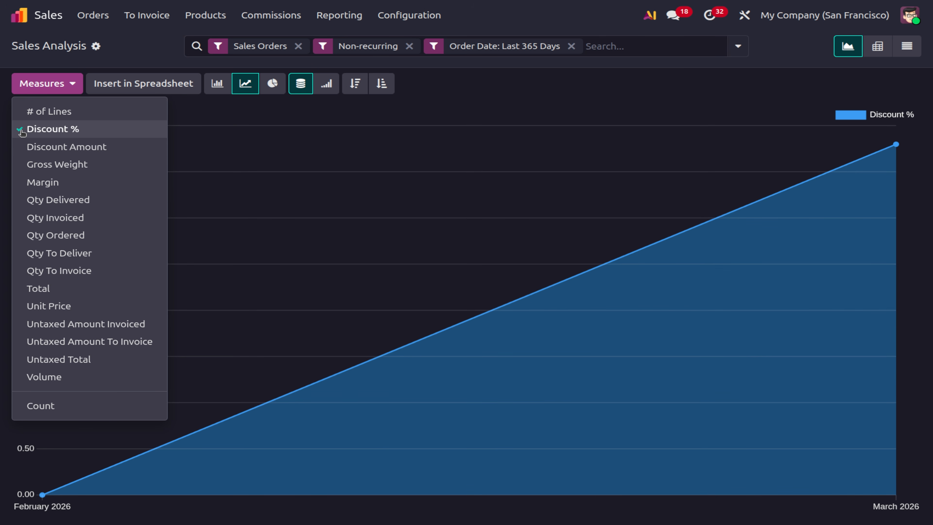
pyautogui.click(22, 132)
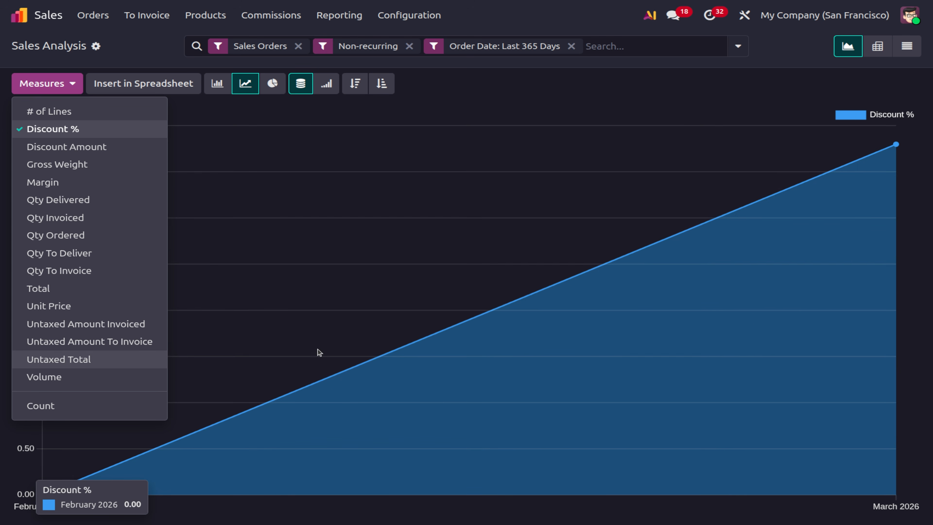
# Try pie and bar charts, then settle on a cumulative line chart.
pyautogui.click(282, 86)
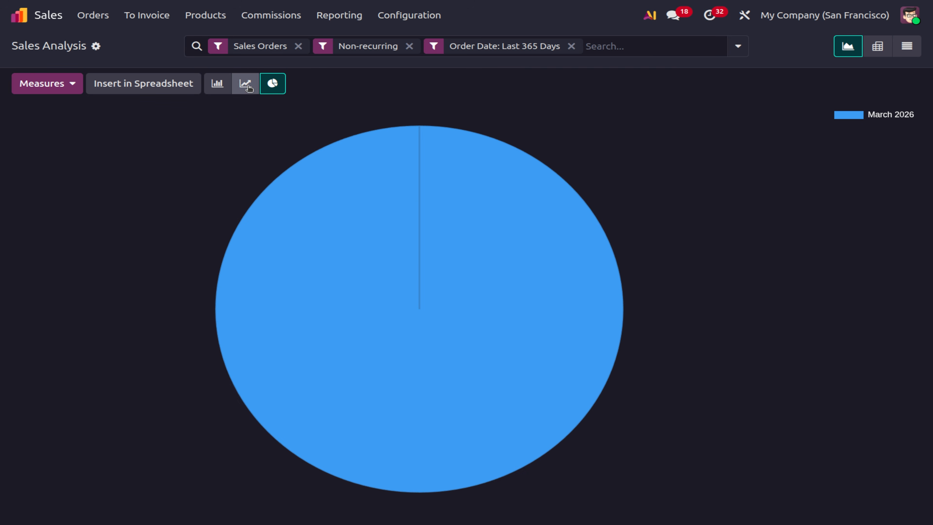
pyautogui.click(248, 87)
pyautogui.click(218, 84)
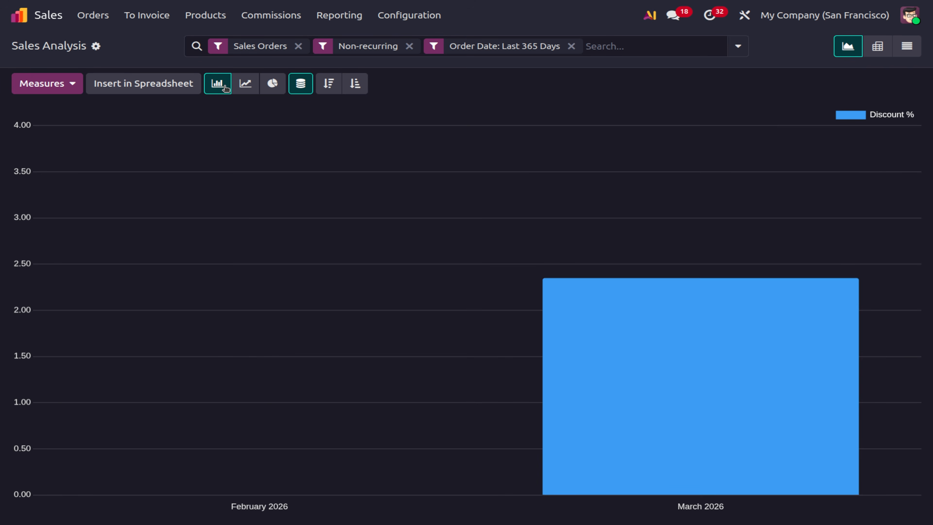
pyautogui.click(242, 87)
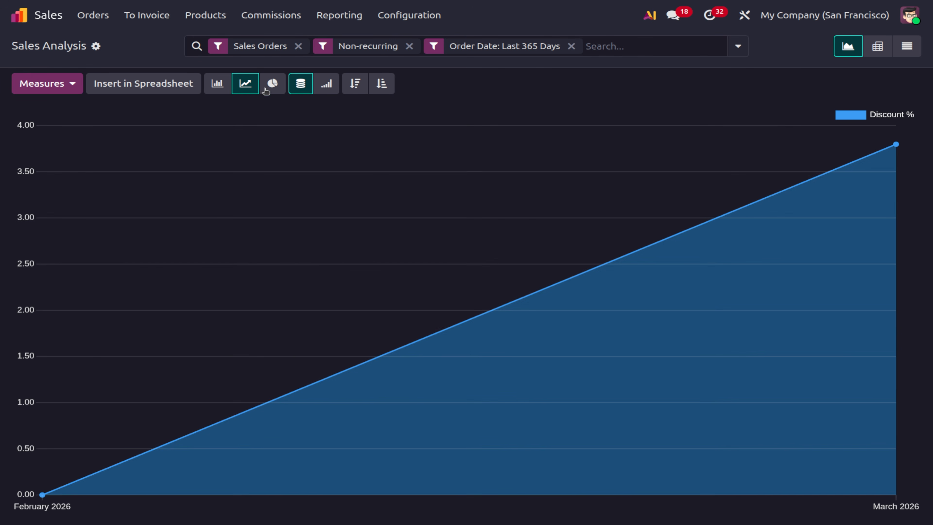
pyautogui.click(326, 84)
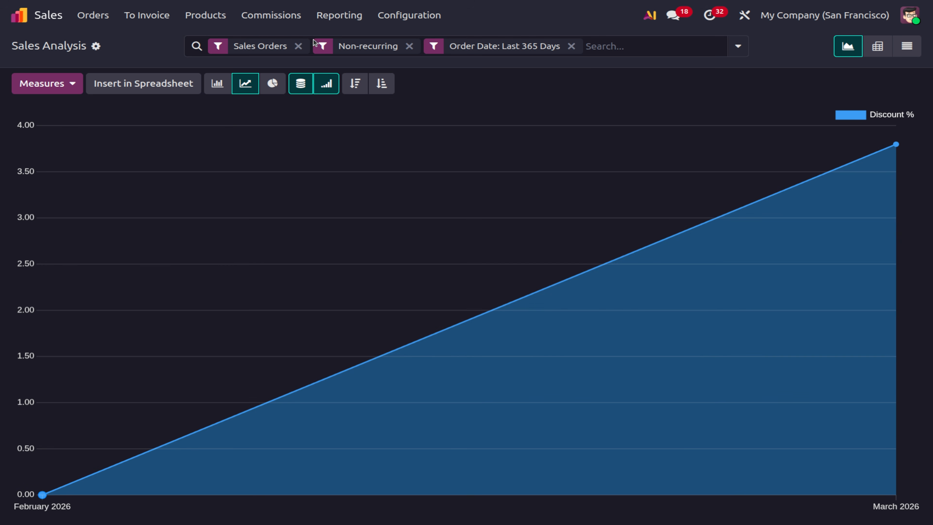
pyautogui.click(339, 15)
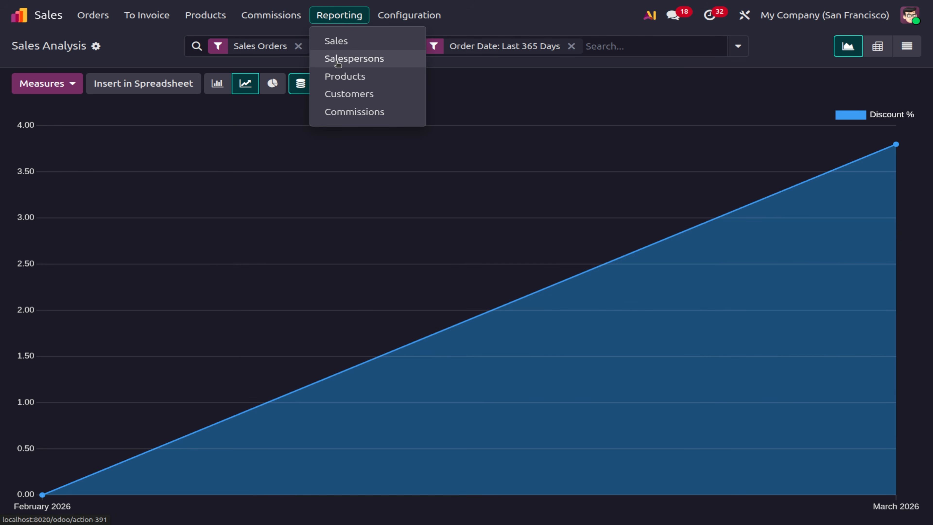
# Review sales by salesperson, then chart Sales Analysis By Products as Qty Ordered bars.
pyautogui.click(336, 63)
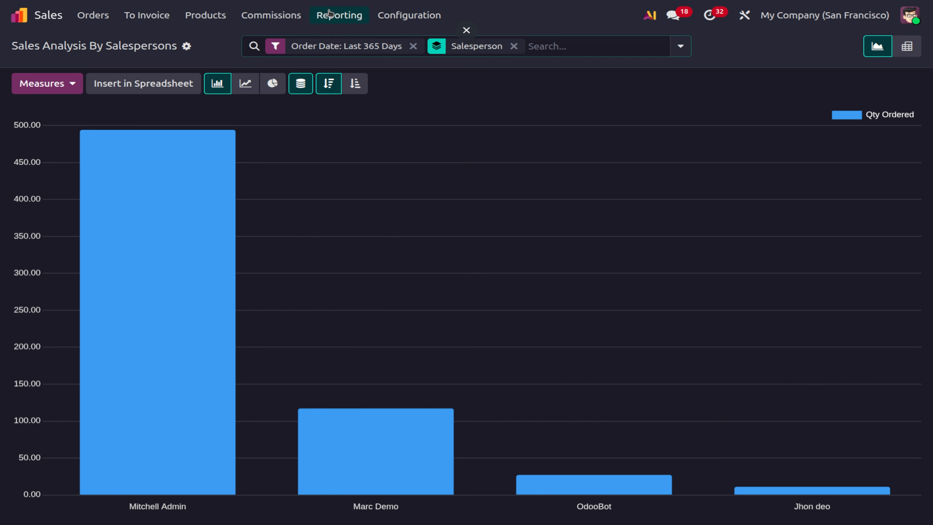
pyautogui.click(339, 15)
pyautogui.click(343, 77)
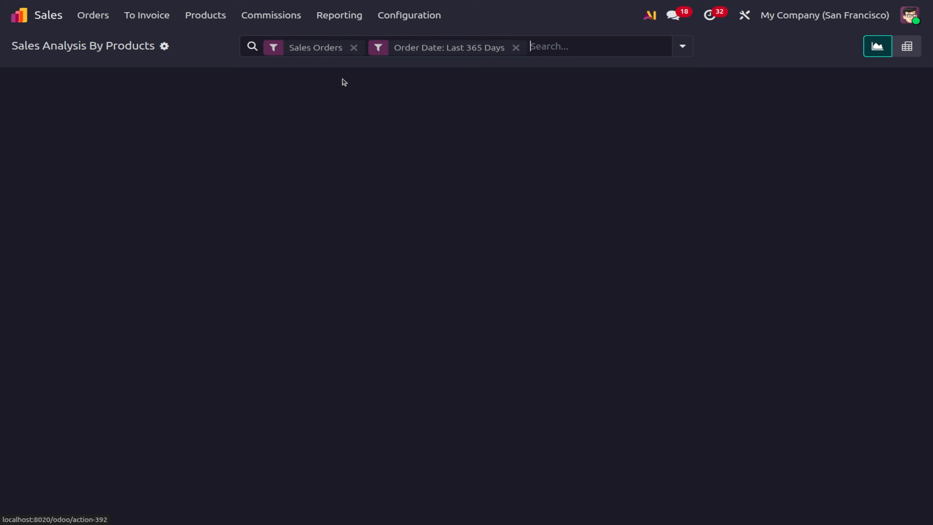
pyautogui.moveTo(317, 248)
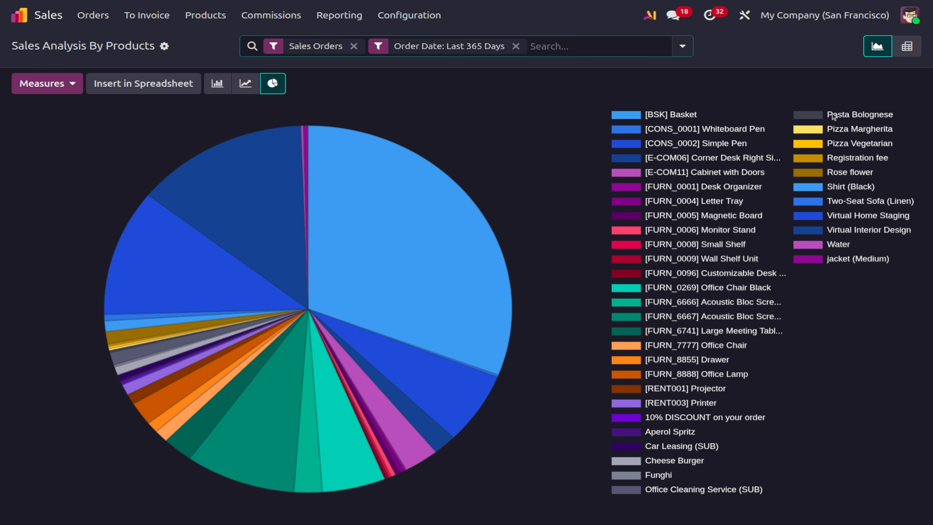
pyautogui.click(230, 92)
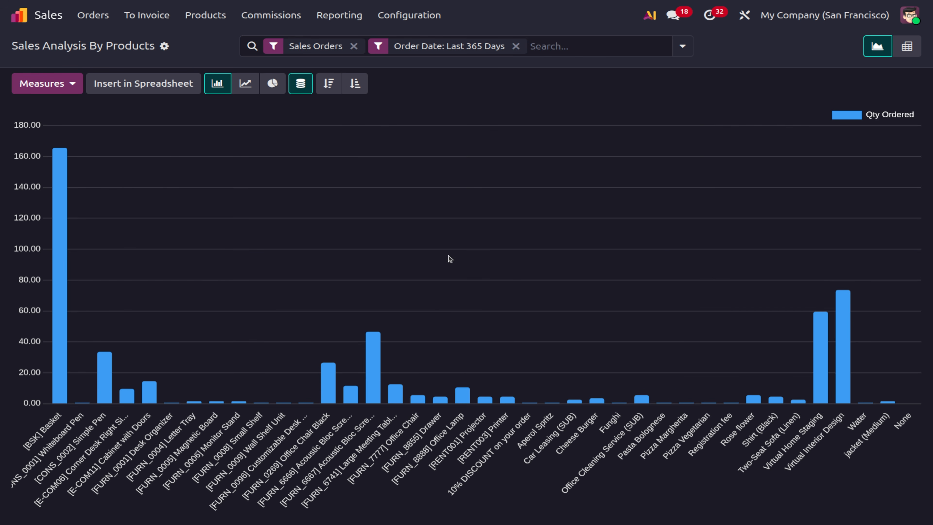
pyautogui.click(341, 16)
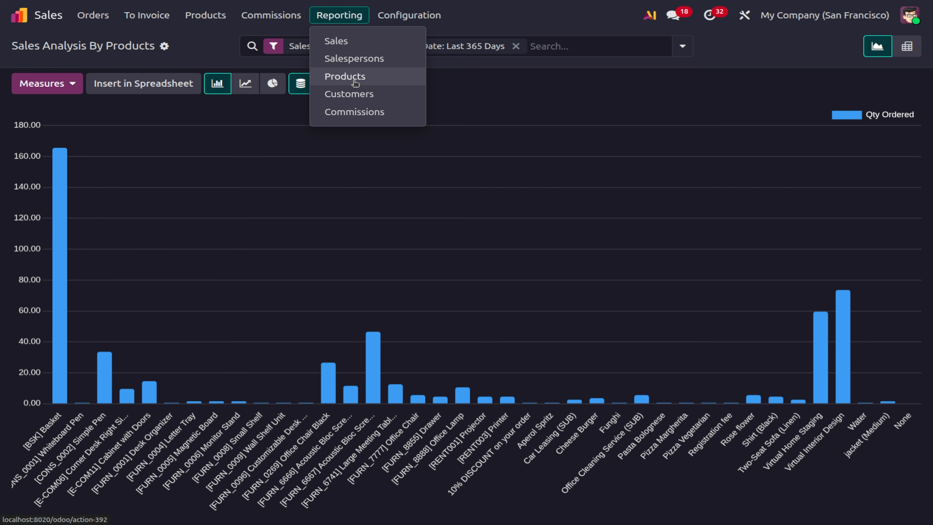
# View sales by customer, then open the Commissions pivot covering every salesperson's plans.
pyautogui.click(354, 94)
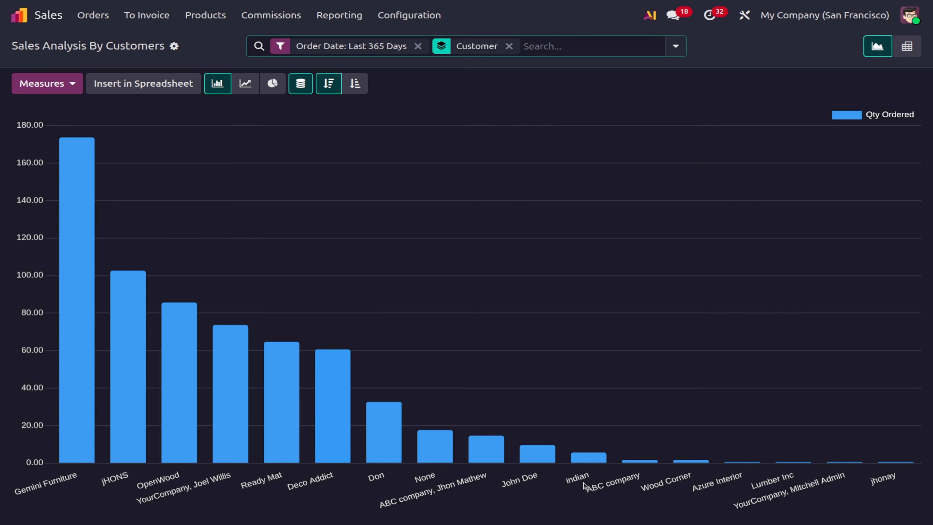
pyautogui.moveTo(893, 464)
pyautogui.click(335, 15)
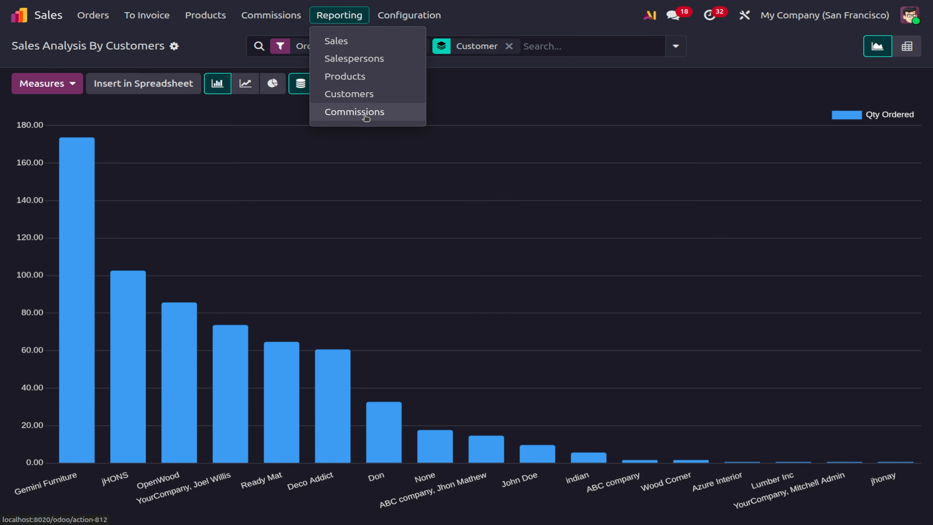
pyautogui.click(366, 114)
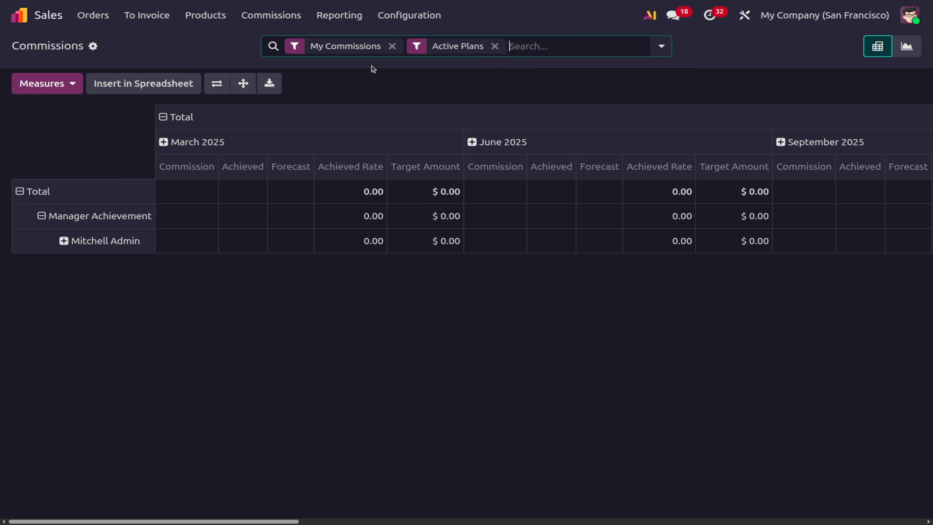
pyautogui.click(392, 47)
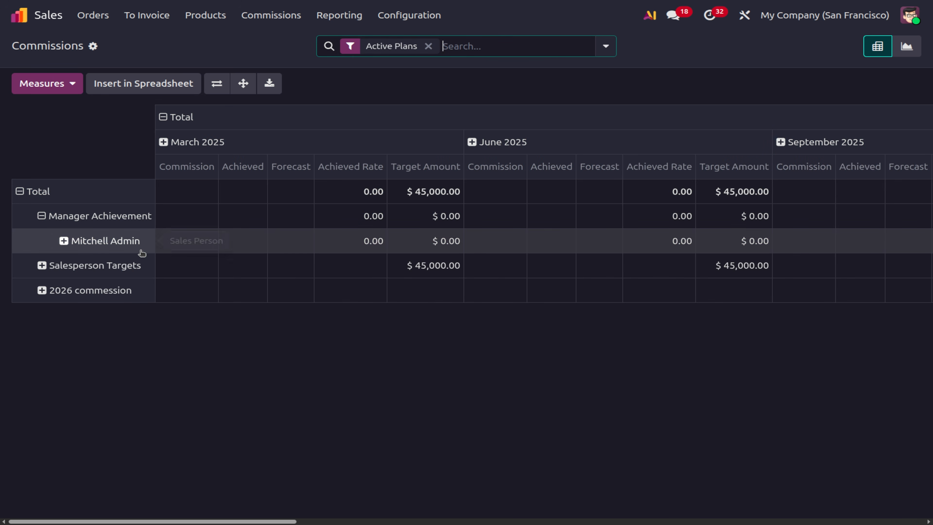